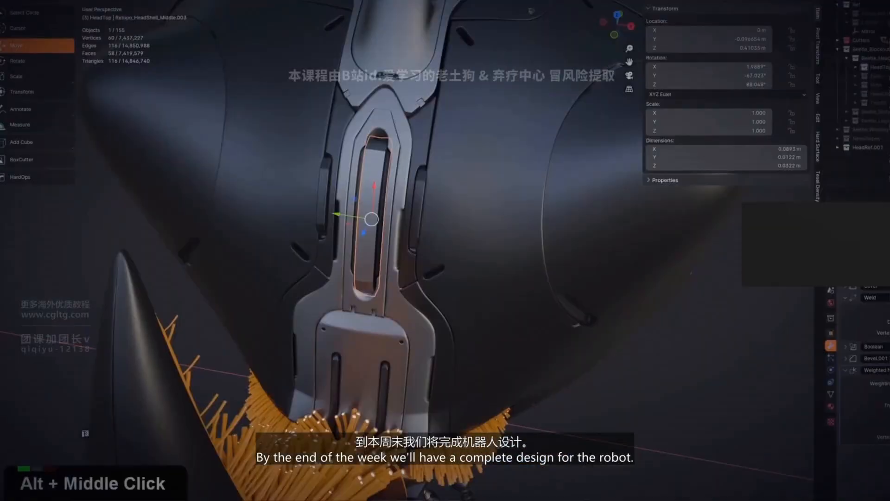
{"action": "double_click", "coordinate": [470, 227]}
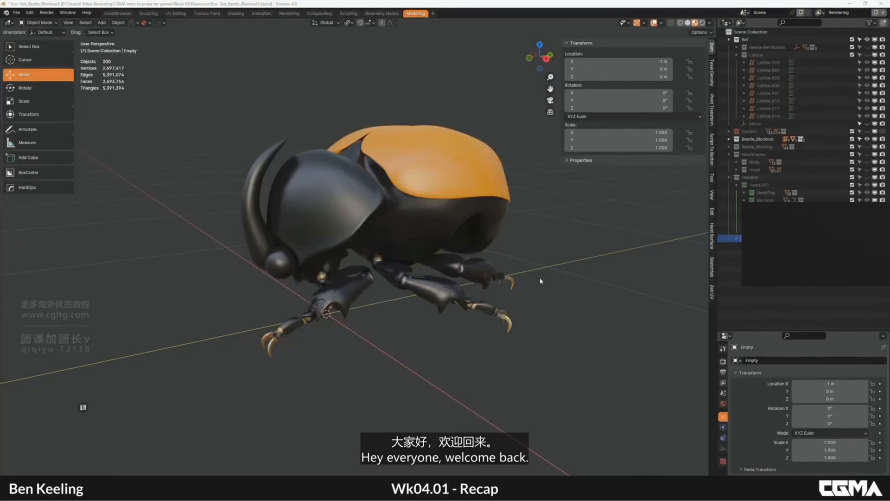
Examine the beetle blockout from several angles, including a close look at the detailed leg meshes.
{"action": "middle_click_drag", "start_coordinate": [527, 320], "coordinate": [551, 315]}
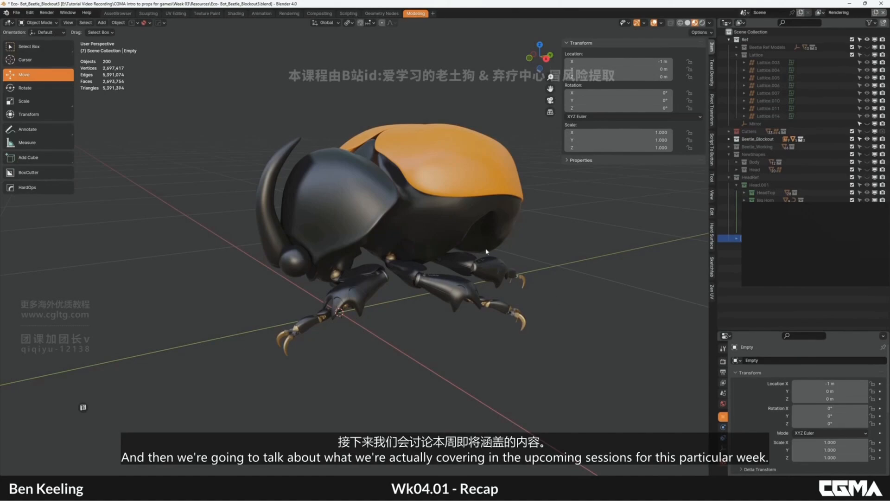
{"action": "middle_click_drag", "start_coordinate": [485, 250], "coordinate": [528, 255]}
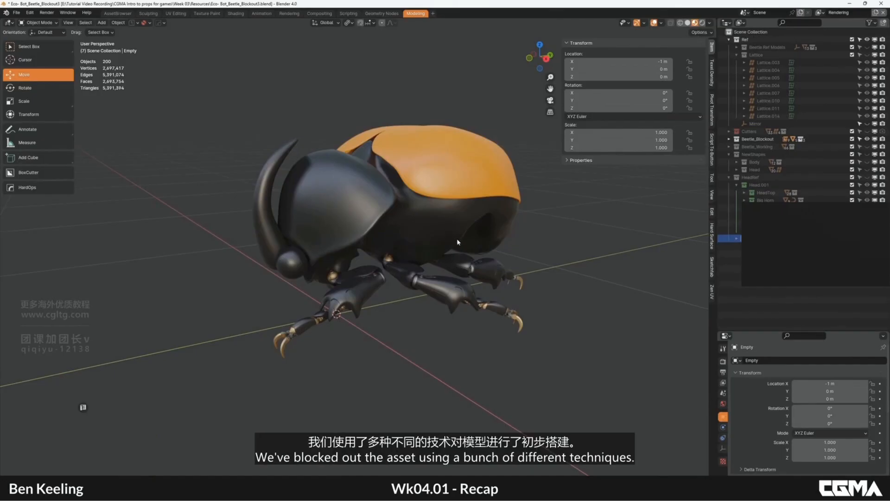
{"action": "middle_click_drag", "start_coordinate": [470, 262], "coordinate": [482, 276]}
{"action": "middle_click", "coordinate": [475, 269], "text": "alt"}
{"action": "middle_click", "coordinate": [485, 278], "text": "alt"}
{"action": "scroll", "coordinate": [489, 283], "scroll_direction": "up", "scroll_amount": 2}
{"action": "middle_click_drag", "start_coordinate": [436, 291], "coordinate": [517, 254], "text": "alt"}
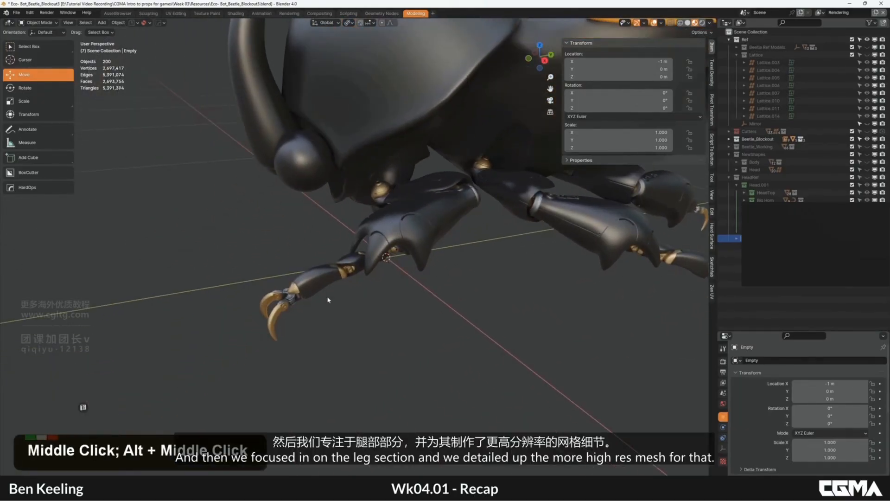
{"action": "scroll", "coordinate": [328, 300], "scroll_direction": "down", "scroll_amount": 3}
{"action": "middle_click_drag", "start_coordinate": [328, 300], "coordinate": [273, 238]}
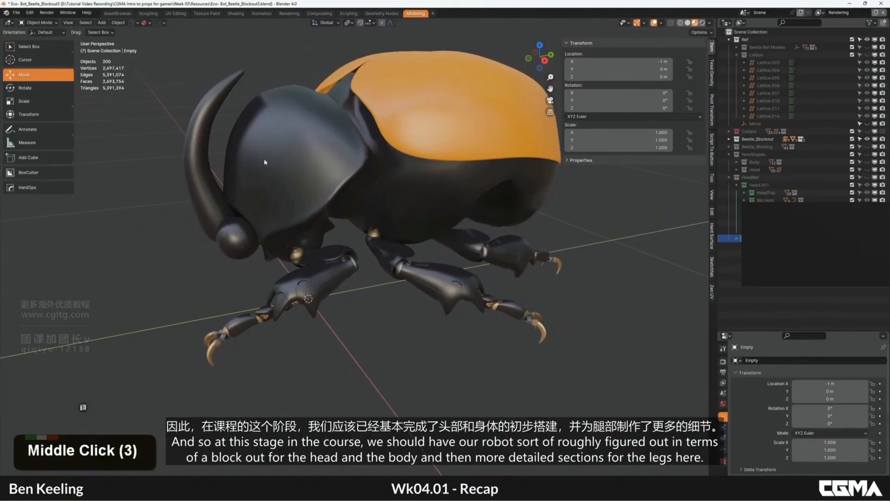
{"action": "scroll", "coordinate": [379, 146], "scroll_direction": "down", "scroll_amount": 2}
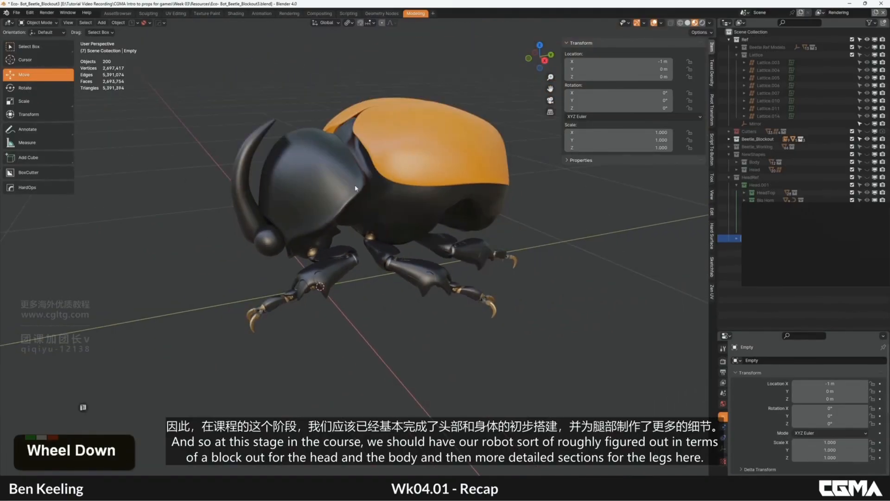
Save the file and unhide the HeadRef collection containing the final head model.
{"action": "key", "text": "ctrl+s"}
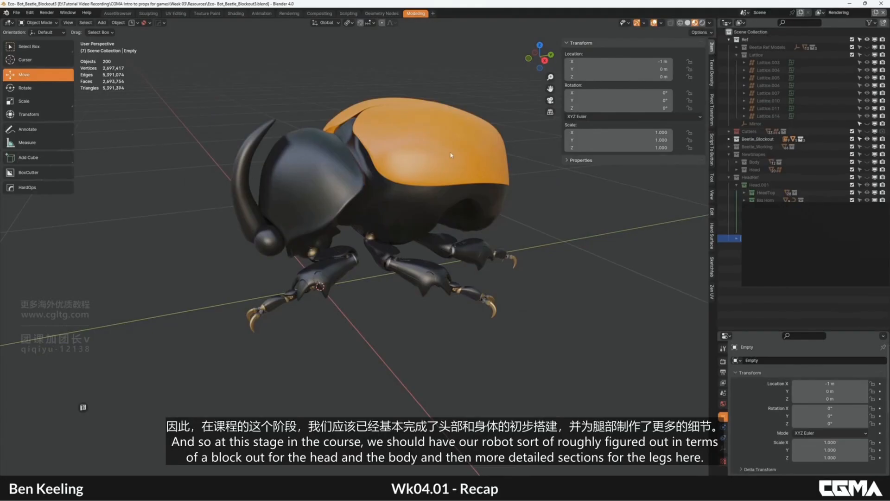
{"action": "middle_click_drag", "start_coordinate": [376, 260], "coordinate": [459, 253]}
{"action": "middle_click", "coordinate": [422, 216], "text": "alt"}
{"action": "left_click", "coordinate": [867, 178]}
Select the main shell of the final head model, frame it in the viewport, and clear the selection.
{"action": "middle_click_drag", "start_coordinate": [459, 253], "coordinate": [482, 255]}
{"action": "mouse_move", "coordinate": [394, 250]}
{"action": "middle_mouse_down"}
{"action": "mouse_move", "coordinate": [422, 252]}
{"action": "mouse_move", "coordinate": [383, 246]}
{"action": "middle_mouse_up"}
{"action": "middle_click", "coordinate": [395, 241], "text": "alt"}
{"action": "middle_click", "coordinate": [376, 248], "text": "alt"}
{"action": "left_click", "coordinate": [376, 251]}
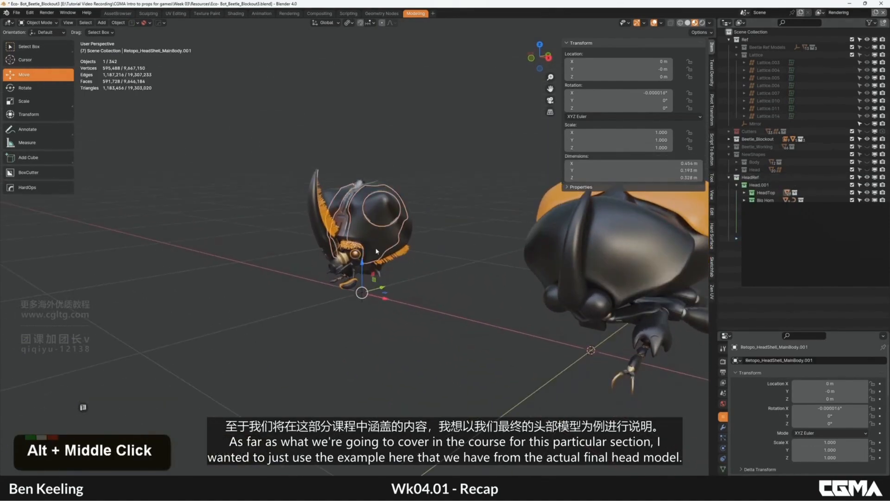
{"action": "key", "text": "KP_Decimal"}
{"action": "middle_click", "coordinate": [375, 246], "text": "alt"}
{"action": "middle_click_drag", "start_coordinate": [374, 247], "coordinate": [447, 242]}
{"action": "left_click", "coordinate": [505, 290]}
Compare the detailed reference head with the full beetle blockout standing beside it.
{"action": "scroll", "coordinate": [505, 290], "scroll_direction": "down", "scroll_amount": 3}
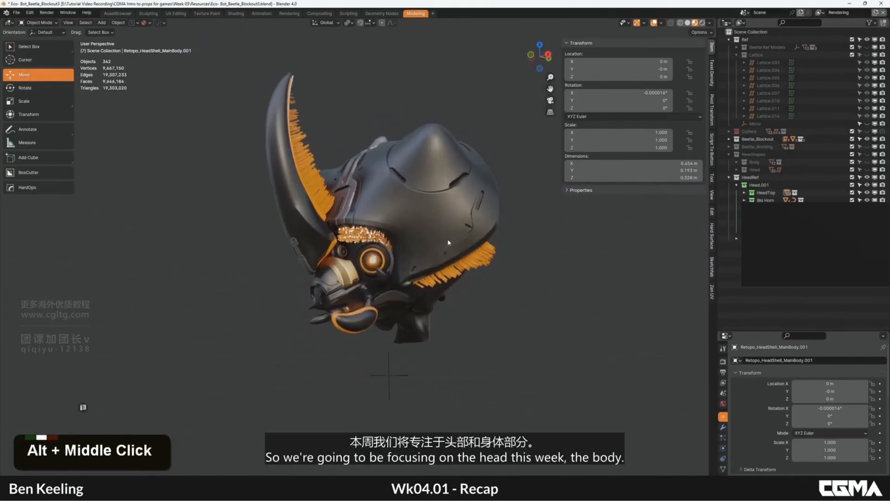
{"action": "scroll", "coordinate": [455, 248], "scroll_direction": "down", "scroll_amount": 2}
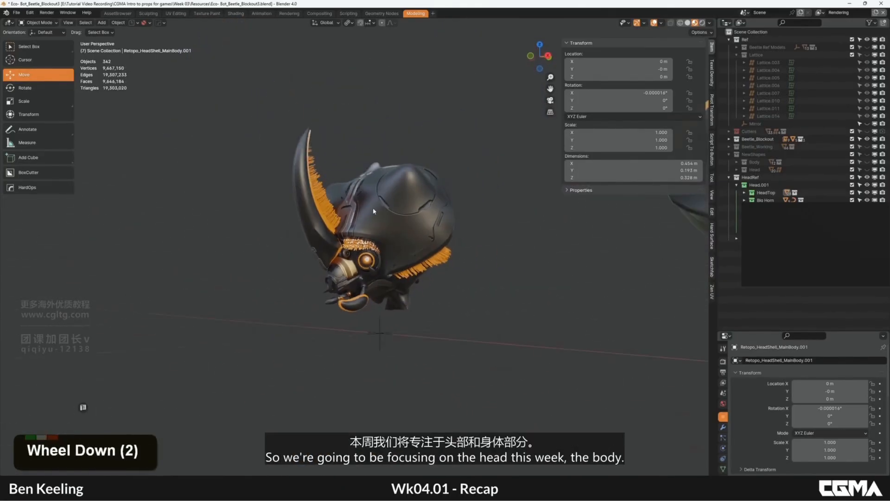
{"action": "scroll", "coordinate": [373, 211], "scroll_direction": "down", "scroll_amount": 3}
{"action": "middle_click_drag", "start_coordinate": [433, 247], "coordinate": [549, 244]}
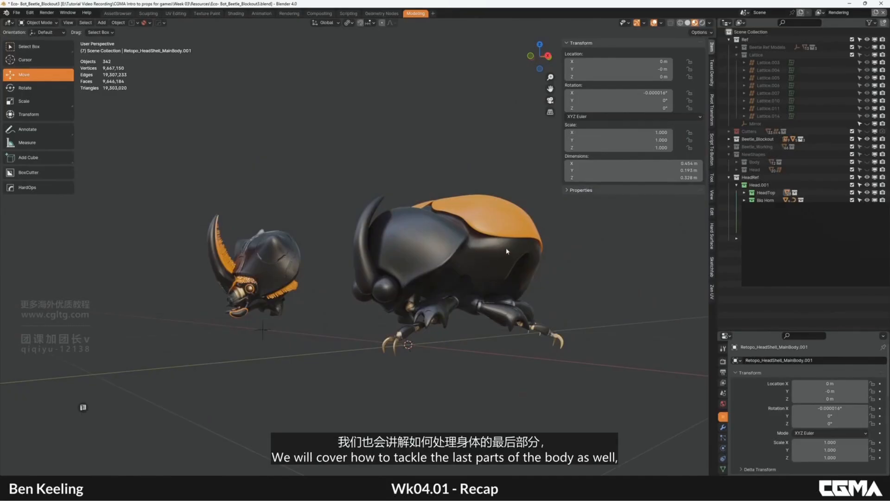
{"action": "middle_click_drag", "start_coordinate": [438, 236], "coordinate": [463, 253]}
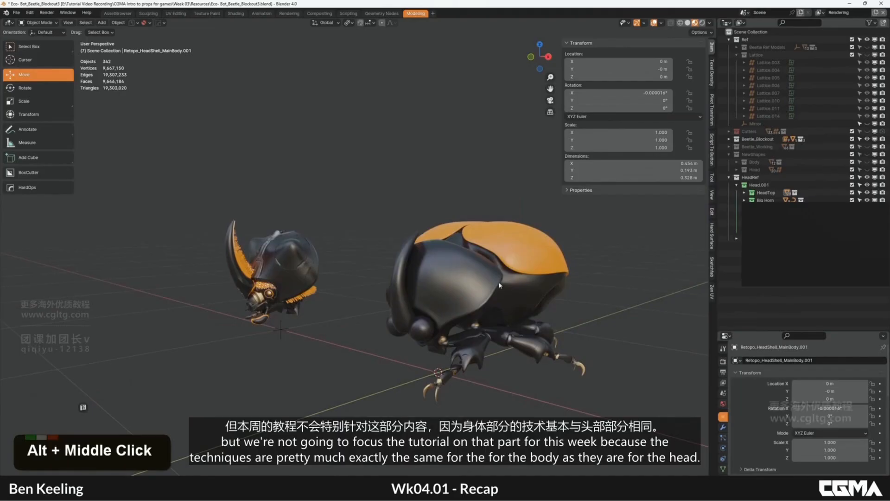
{"action": "middle_click_drag", "start_coordinate": [500, 285], "coordinate": [445, 302]}
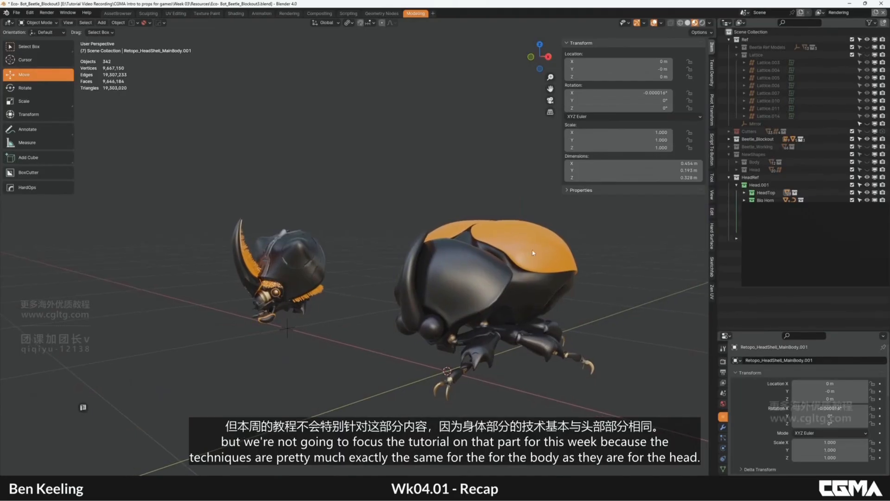
{"action": "scroll", "coordinate": [297, 278], "scroll_direction": "up", "scroll_amount": 2}
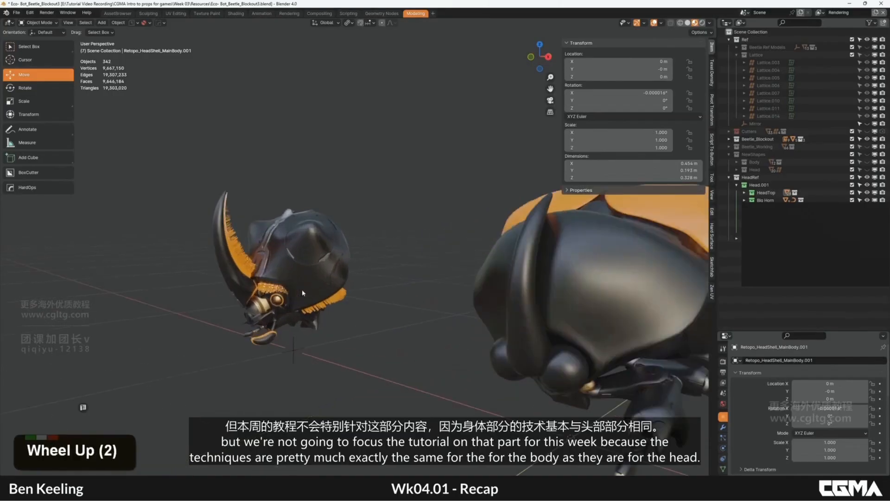
Select and frame the final head's main shell, and examine its horn, eye, bristles and underside from several angles.
{"action": "left_click", "coordinate": [334, 300]}
{"action": "key", "text": "KP_Decimal"}
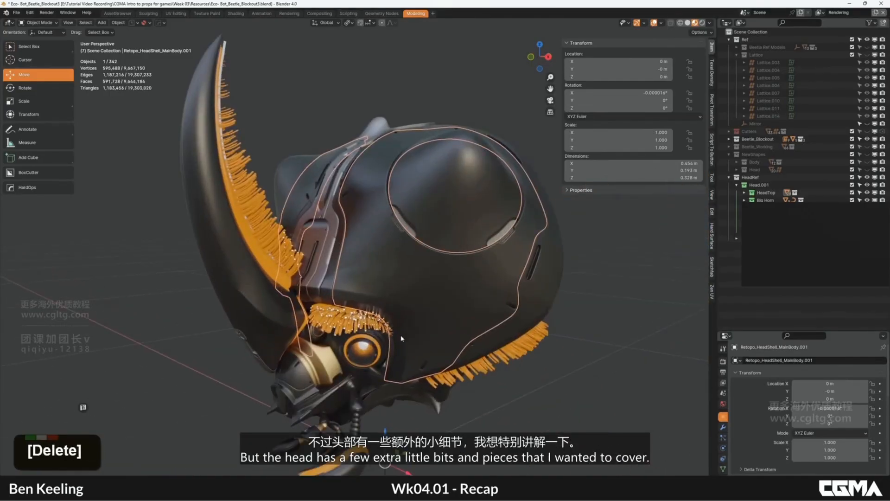
{"action": "middle_click", "coordinate": [334, 300], "text": "alt"}
{"action": "middle_click", "coordinate": [406, 295], "text": "alt"}
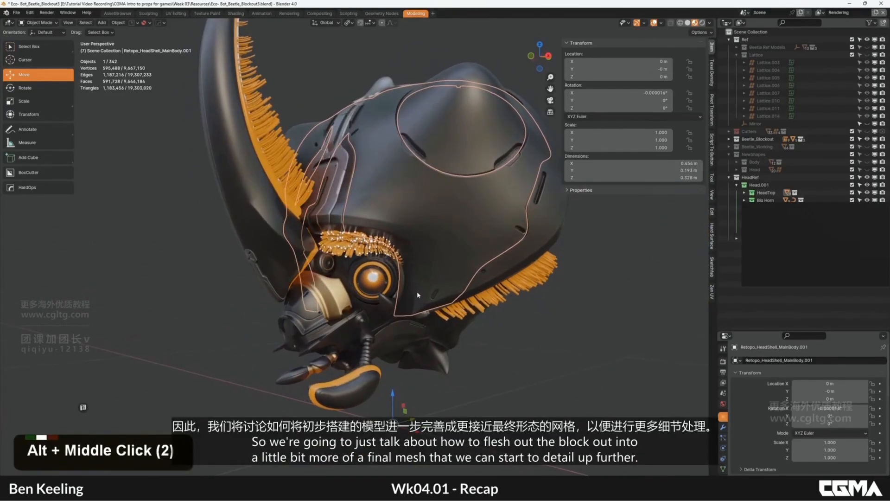
{"action": "scroll", "coordinate": [395, 266], "scroll_direction": "down", "scroll_amount": 1}
{"action": "middle_click", "coordinate": [341, 245], "text": "alt"}
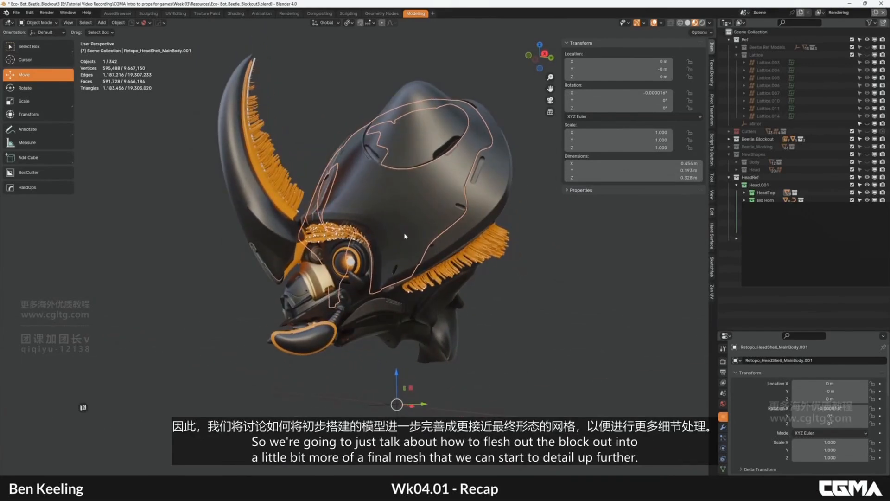
{"action": "scroll", "coordinate": [404, 234], "scroll_direction": "down", "scroll_amount": 2}
{"action": "middle_click", "coordinate": [392, 269], "text": "alt"}
{"action": "scroll", "coordinate": [389, 273], "scroll_direction": "up", "scroll_amount": 3}
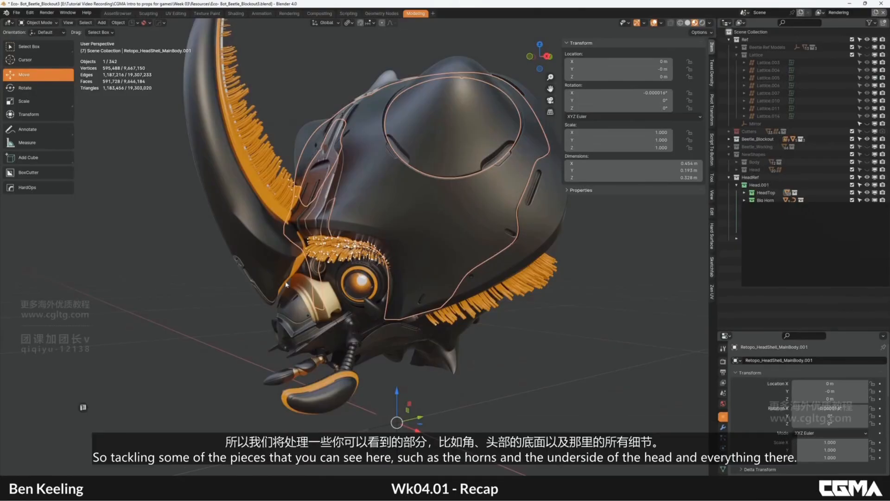
{"action": "scroll", "coordinate": [258, 190], "scroll_direction": "down", "scroll_amount": 1}
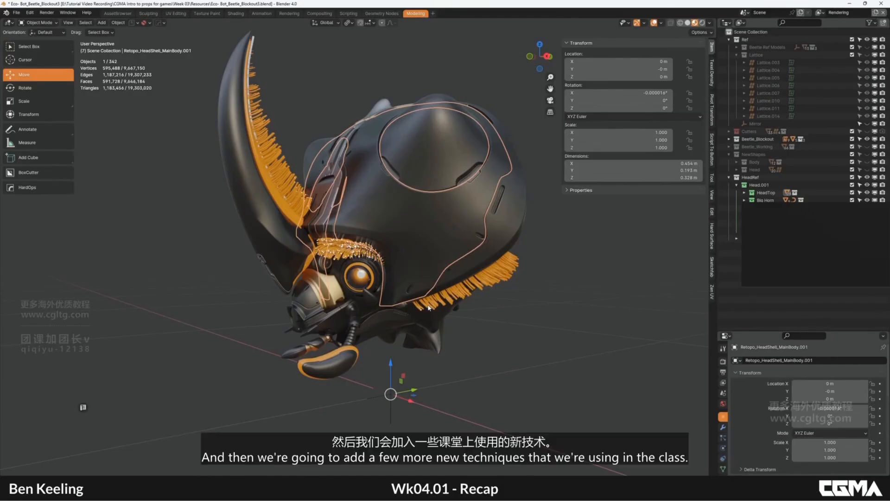
{"action": "middle_click_drag", "start_coordinate": [429, 307], "coordinate": [459, 252]}
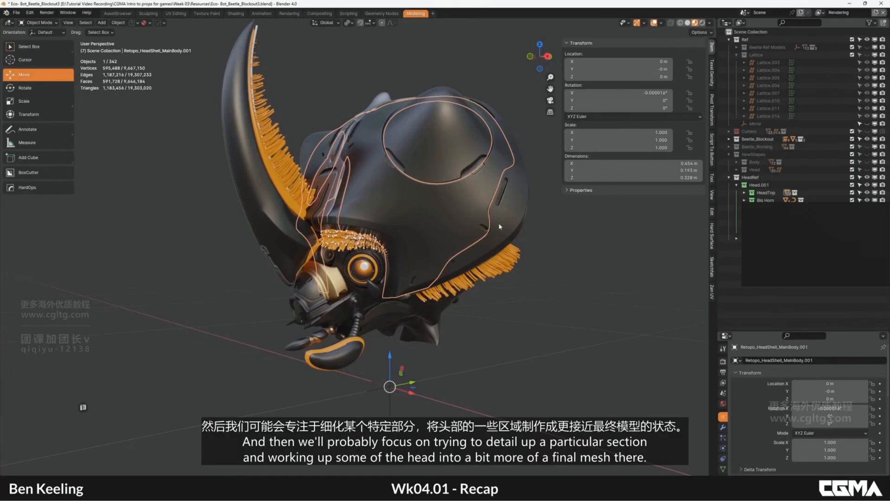
{"action": "middle_click_drag", "start_coordinate": [499, 227], "coordinate": [404, 238], "text": "alt"}
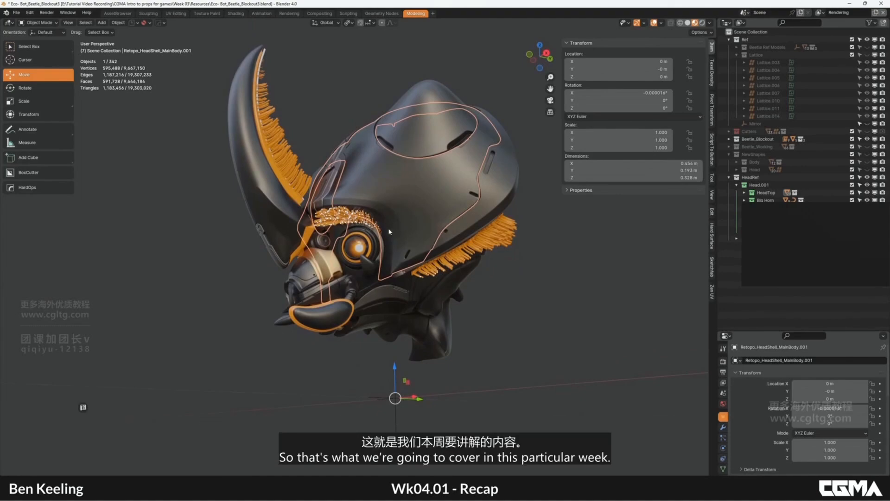
{"action": "scroll", "coordinate": [389, 232], "scroll_direction": "down", "scroll_amount": 2}
{"action": "mouse_move", "coordinate": [390, 232]}
{"action": "middle_mouse_down", "text": "alt"}
{"action": "mouse_move", "coordinate": [382, 243]}
{"action": "mouse_move", "coordinate": [400, 240]}
{"action": "mouse_move", "coordinate": [383, 238]}
{"action": "middle_mouse_up", "text": "alt"}
{"action": "scroll", "coordinate": [389, 238], "scroll_direction": "down", "scroll_amount": 2}
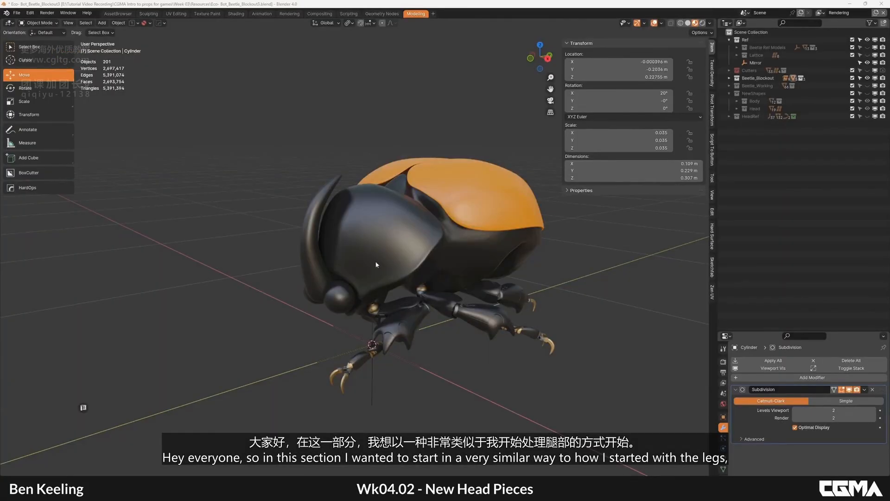
Expand the Beetle_Blockout collection and inspect the Beetle_Body collection, selecting its Vert.018 object.
{"action": "middle_click_drag", "start_coordinate": [431, 251], "coordinate": [456, 281]}
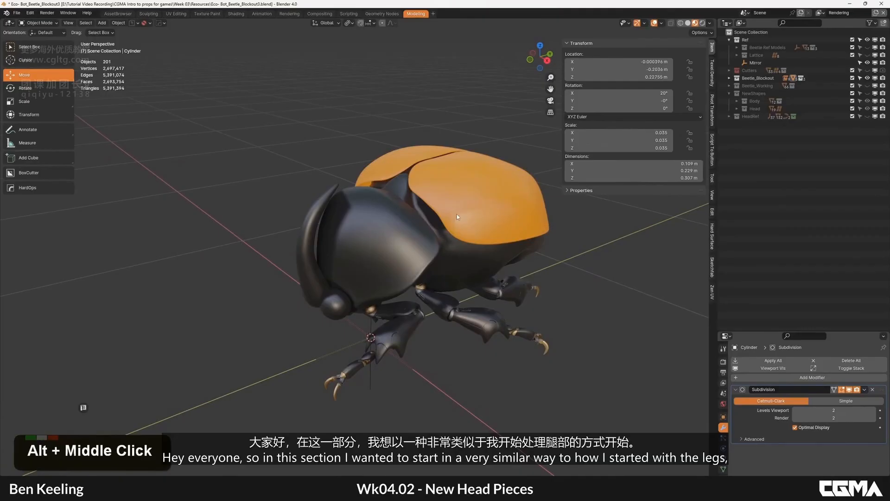
{"action": "middle_click_drag", "start_coordinate": [418, 306], "coordinate": [397, 255]}
{"action": "scroll", "coordinate": [406, 284], "scroll_direction": "up", "scroll_amount": 3}
{"action": "middle_click_drag", "start_coordinate": [409, 291], "coordinate": [468, 250], "text": "alt"}
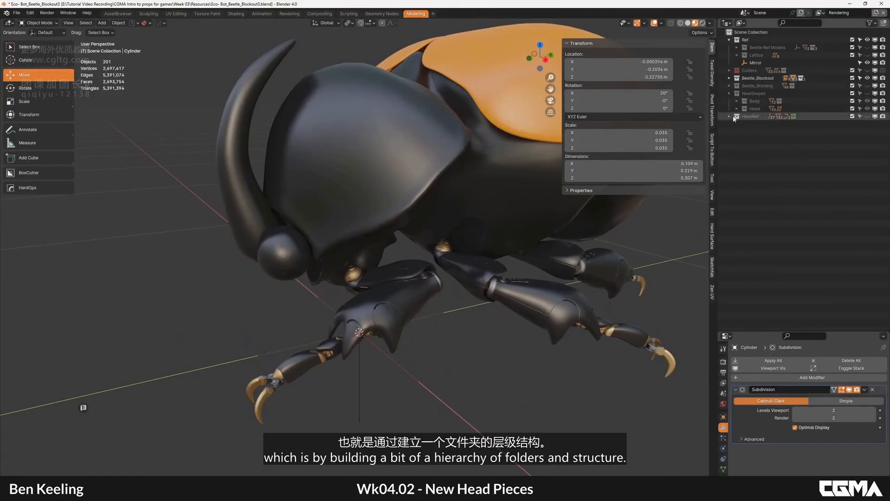
{"action": "left_click", "coordinate": [729, 78]}
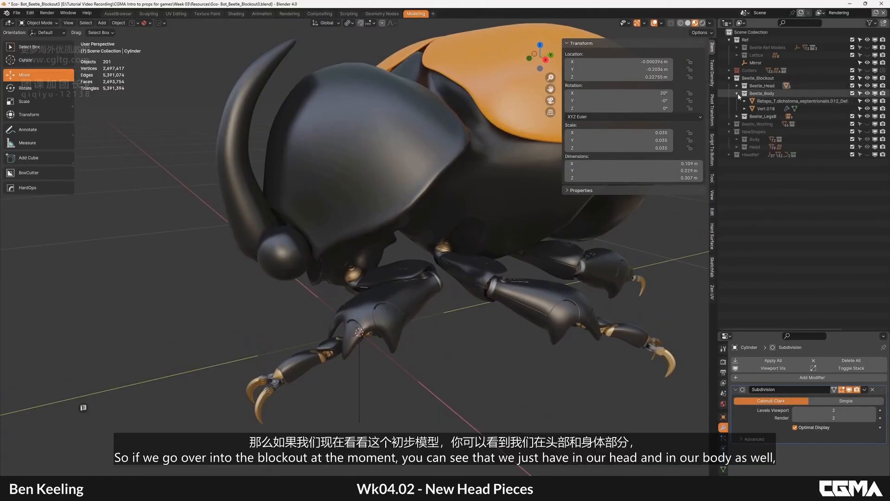
{"action": "left_click", "coordinate": [737, 93]}
{"action": "left_click", "coordinate": [800, 106]}
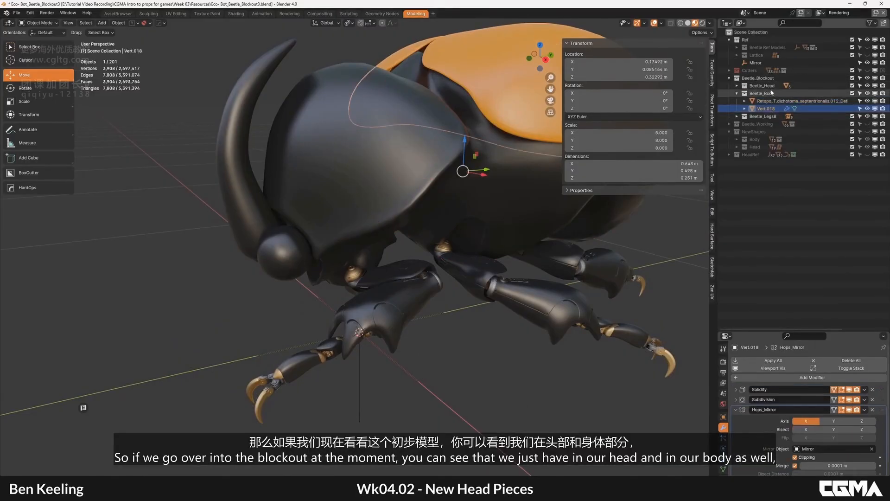
{"action": "left_click", "coordinate": [737, 94]}
Expand the Beetle_Head collection and select its individual pieces, including the Cylinder horn and the retopologised head shell.
{"action": "left_click", "coordinate": [737, 86]}
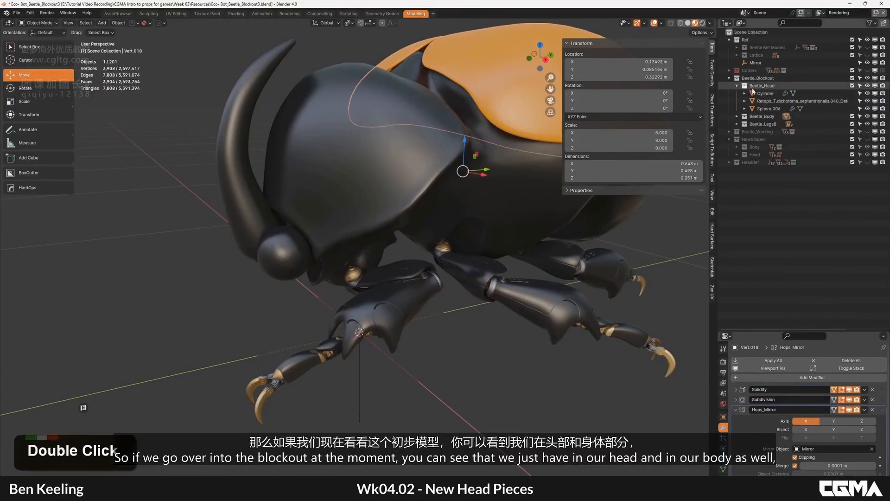
{"action": "left_click", "coordinate": [737, 117]}
{"action": "left_click", "coordinate": [737, 116]}
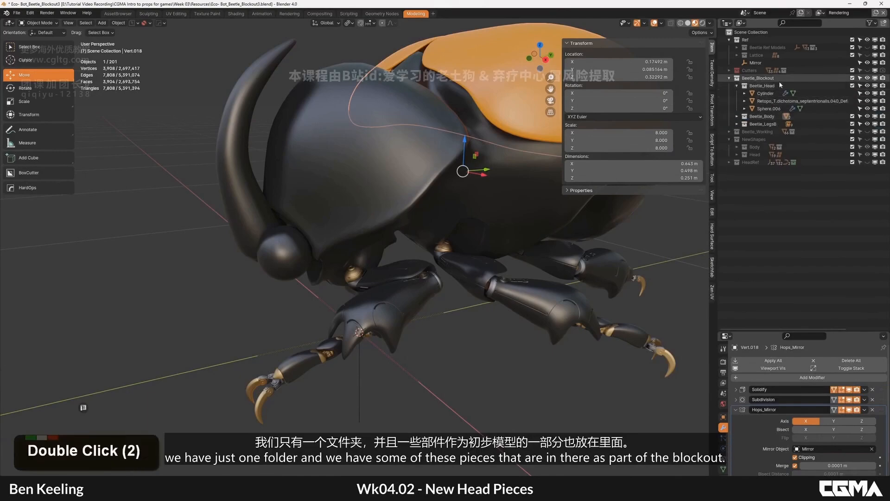
{"action": "left_click", "coordinate": [764, 108]}
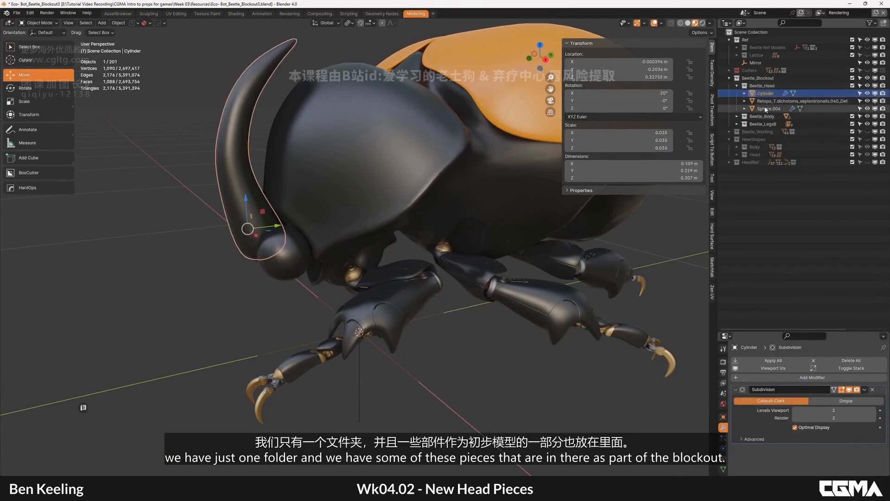
{"action": "left_click", "coordinate": [763, 101]}
{"action": "middle_click", "coordinate": [430, 205], "text": "alt"}
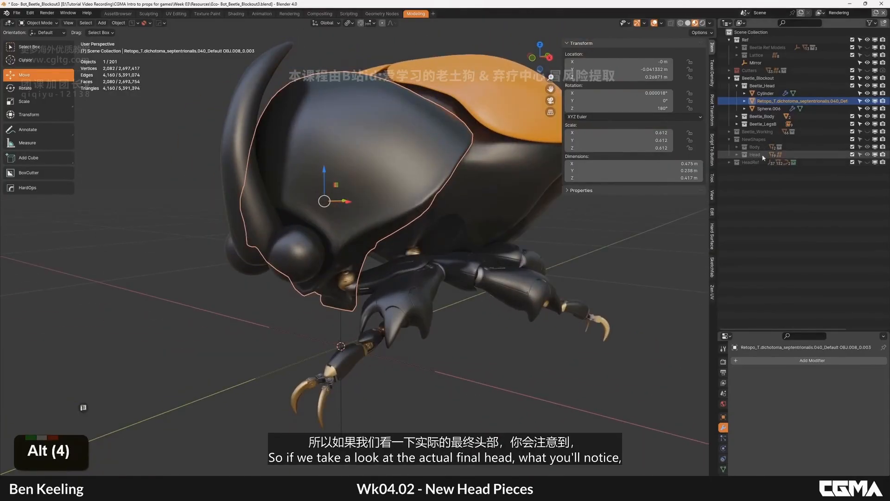
Unhide the HeadRef collection and frame the view on the middle shell piece of the final head.
{"action": "left_click", "coordinate": [867, 162]}
{"action": "middle_click_drag", "start_coordinate": [425, 246], "coordinate": [510, 251], "text": "shift"}
{"action": "middle_click_drag", "start_coordinate": [371, 250], "coordinate": [548, 270], "text": "shift"}
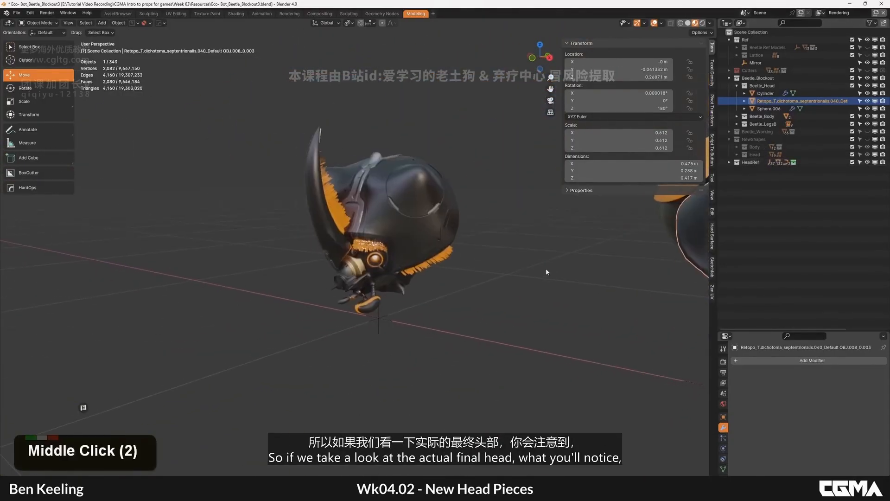
{"action": "left_click", "coordinate": [366, 239]}
{"action": "key", "text": "KP_Delete"}
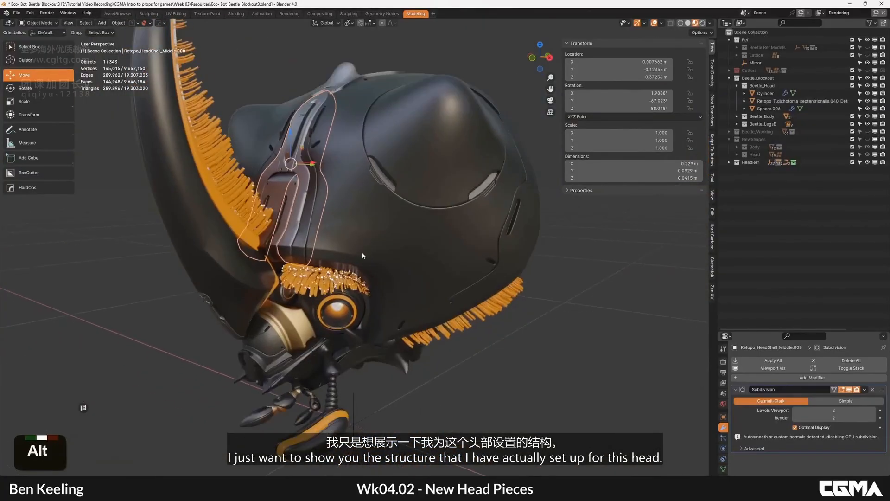
{"action": "middle_click", "coordinate": [362, 252], "text": "alt"}
Expand the HeadRef collection and review how its Head.001 sub-collections organise the final head's parts.
{"action": "left_click", "coordinate": [729, 163]}
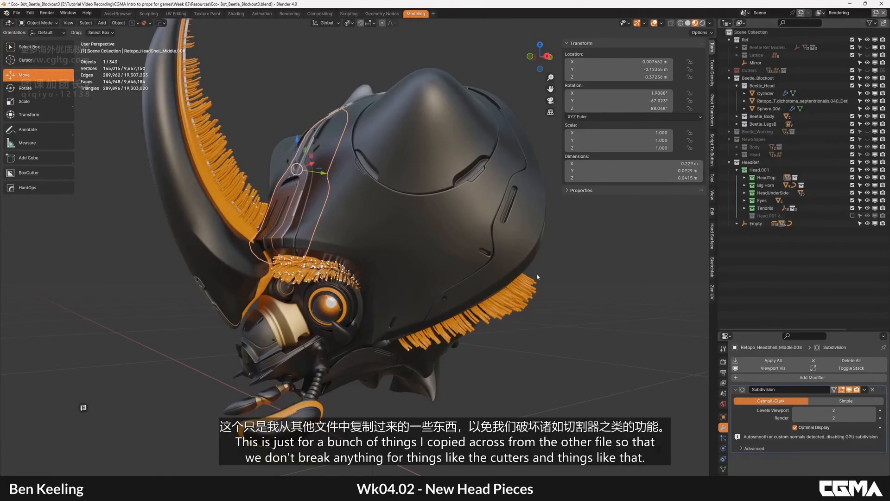
{"action": "middle_click_drag", "start_coordinate": [405, 285], "coordinate": [449, 215]}
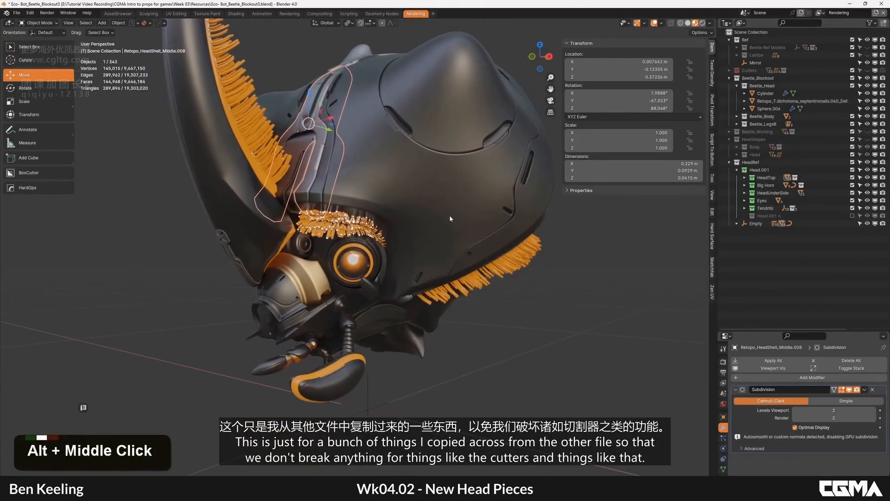
{"action": "middle_click", "coordinate": [496, 239], "text": "alt"}
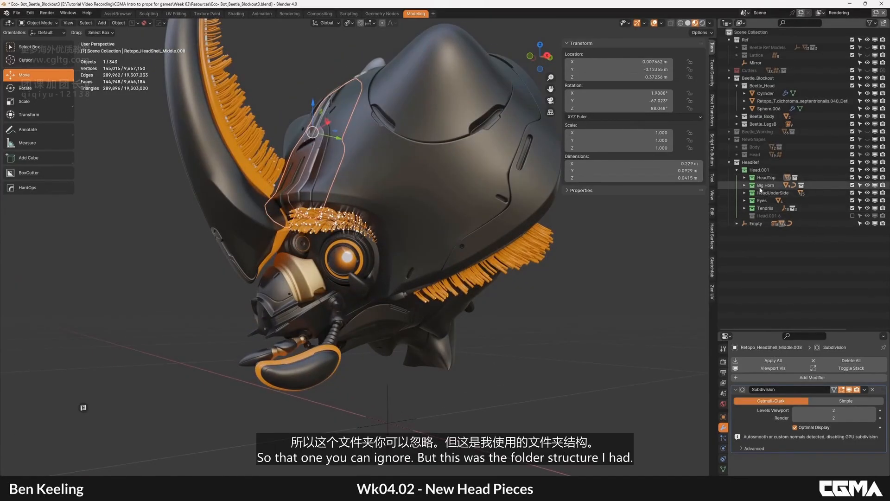
Isolate the HeadTop sub-collection by hiding Big Horn, HeadUnderSide, Eyes and Tendrils, and examine the main head pieces.
{"action": "left_click_drag", "start_coordinate": [867, 185], "coordinate": [868, 209]}
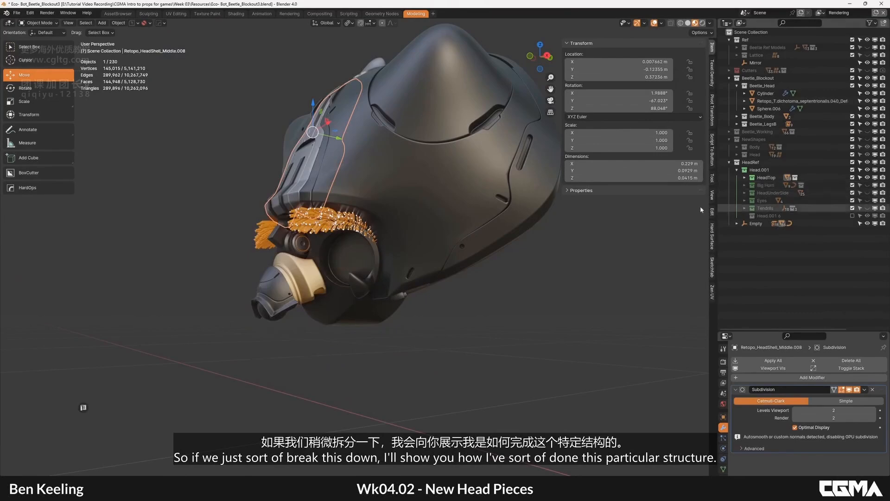
{"action": "left_click", "coordinate": [868, 177]}
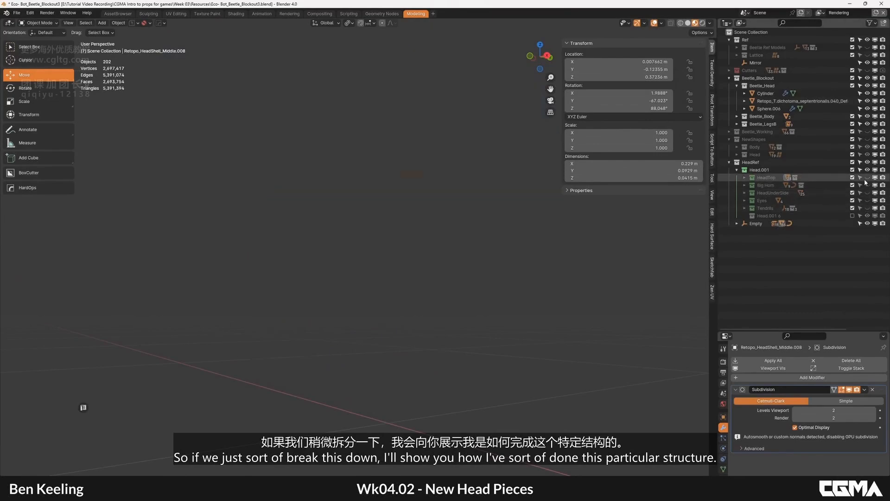
{"action": "left_click", "coordinate": [866, 177]}
{"action": "middle_click_drag", "start_coordinate": [417, 227], "coordinate": [408, 232]}
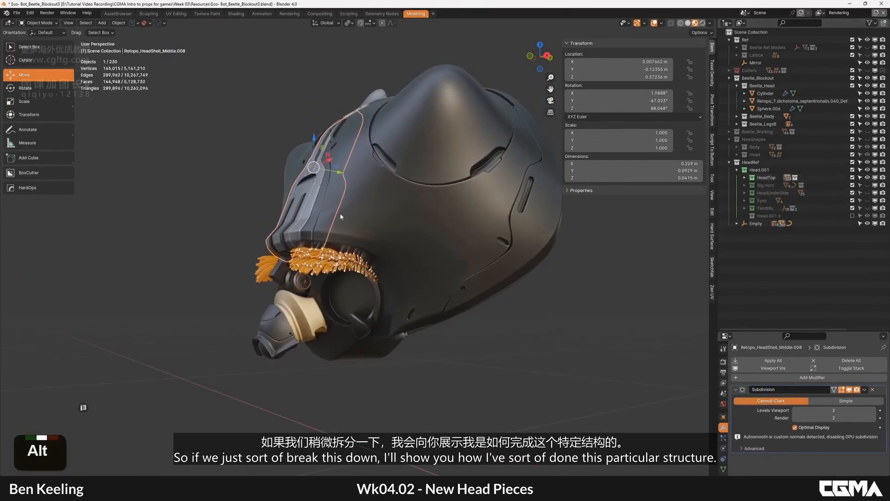
{"action": "middle_click_drag", "start_coordinate": [340, 213], "coordinate": [389, 149], "text": "alt"}
{"action": "scroll", "coordinate": [402, 238], "scroll_direction": "down", "scroll_amount": 2}
{"action": "scroll", "coordinate": [402, 240], "scroll_direction": "down", "scroll_amount": 1}
{"action": "scroll", "coordinate": [356, 208], "scroll_direction": "up", "scroll_amount": 1}
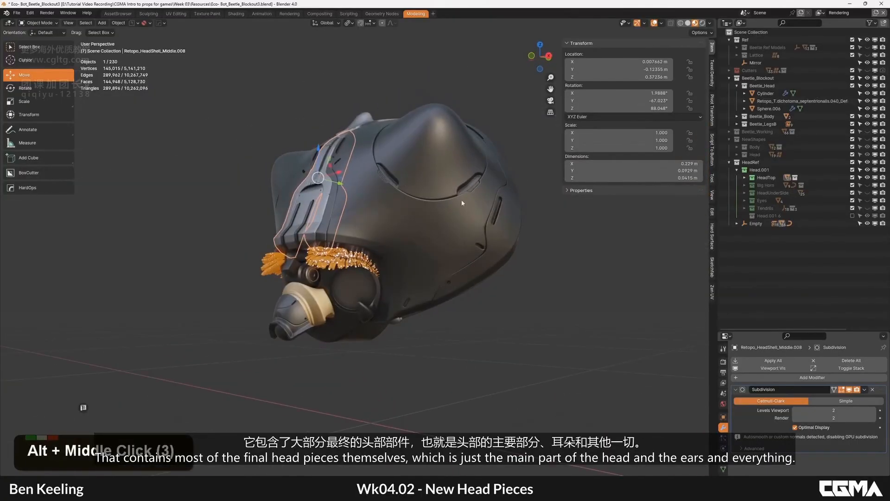
{"action": "middle_click_drag", "start_coordinate": [461, 203], "coordinate": [408, 147], "text": "alt"}
{"action": "mouse_move", "coordinate": [325, 299]}
{"action": "middle_mouse_down", "text": "alt"}
{"action": "mouse_move", "coordinate": [295, 302]}
{"action": "mouse_move", "coordinate": [330, 300]}
{"action": "middle_mouse_up", "text": "alt"}
{"action": "middle_click_drag", "start_coordinate": [304, 301], "coordinate": [393, 257], "text": "alt"}
{"action": "scroll", "coordinate": [333, 299], "scroll_direction": "up", "scroll_amount": 2}
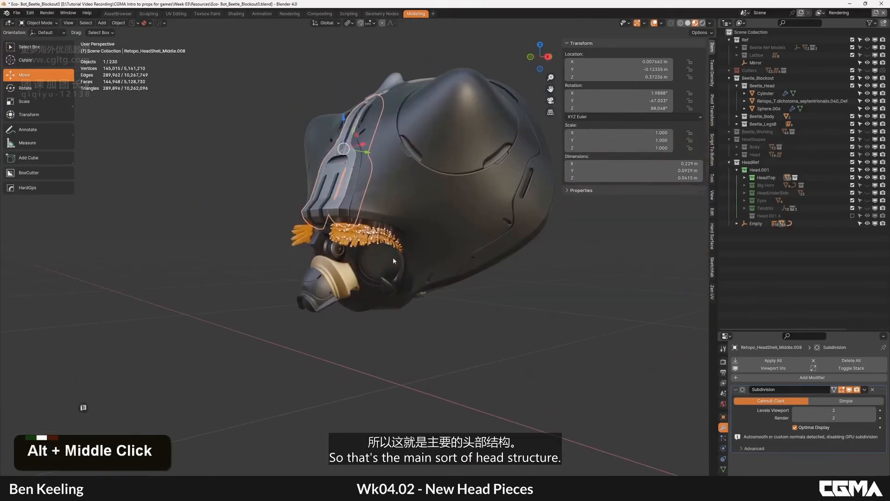
Show the Big Horn sub-collection again and examine the horn from the side.
{"action": "left_click", "coordinate": [867, 185]}
{"action": "middle_click_drag", "start_coordinate": [458, 209], "coordinate": [272, 211], "text": "alt"}
{"action": "left_click", "coordinate": [868, 186]}
{"action": "left_click", "coordinate": [867, 185]}
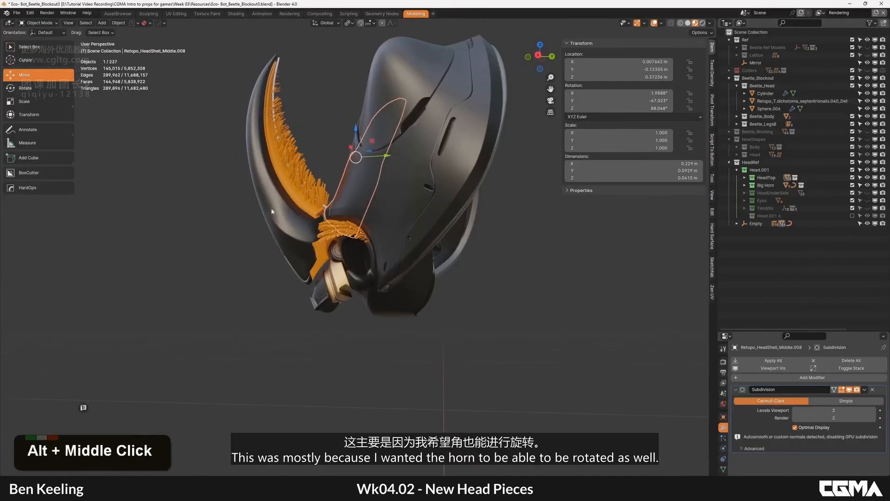
Move the Vert.005_Curve object into the hidden Big HornRef sub-collection inside Big Horn.
{"action": "left_click", "coordinate": [745, 184]}
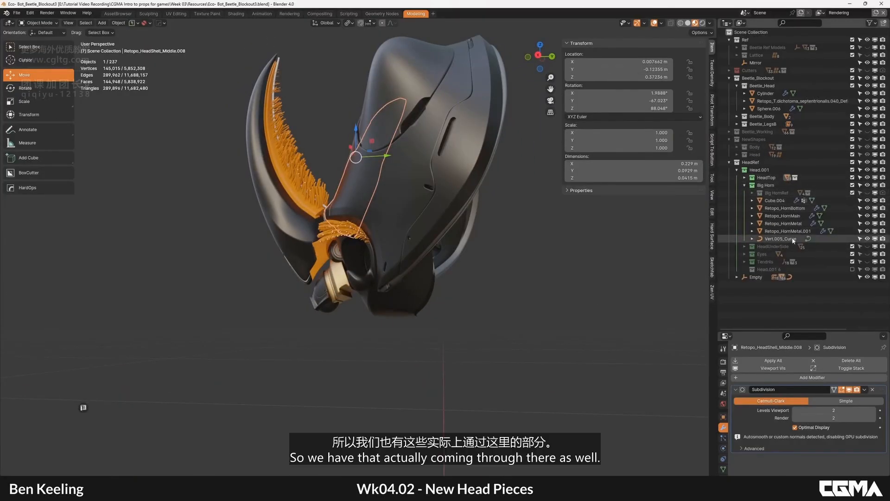
{"action": "left_click", "coordinate": [859, 238]}
{"action": "left_click_drag", "start_coordinate": [779, 239], "coordinate": [777, 193]}
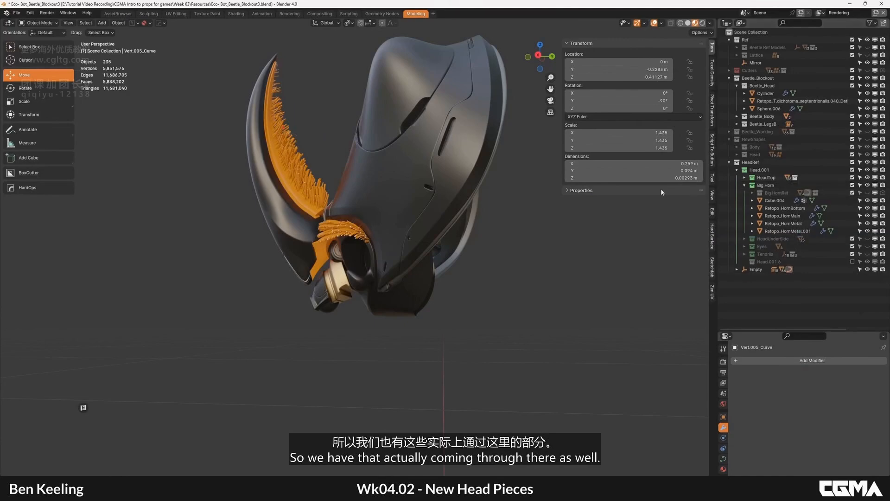
{"action": "middle_click_drag", "start_coordinate": [325, 208], "coordinate": [258, 211], "text": "alt"}
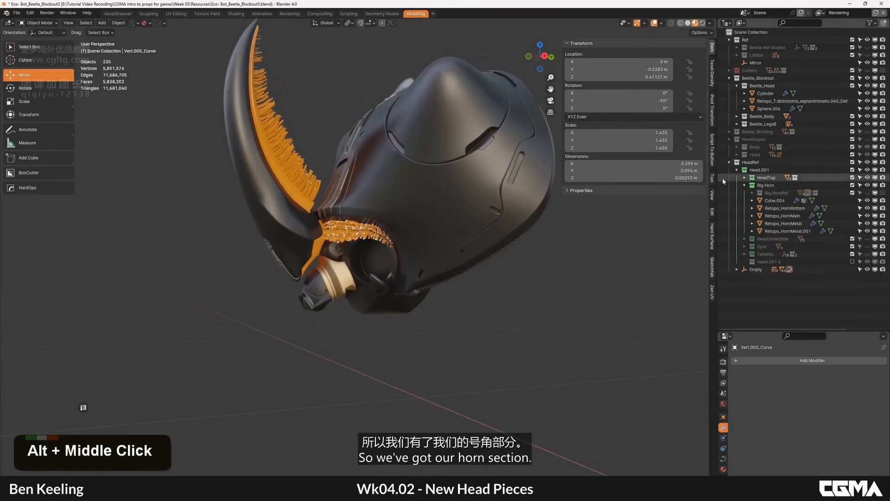
{"action": "left_click", "coordinate": [745, 185]}
Show the HeadUnderSide sub-collection with its contents and examine the pieces forming the bottom of the head.
{"action": "left_click", "coordinate": [867, 192], "text": "shift"}
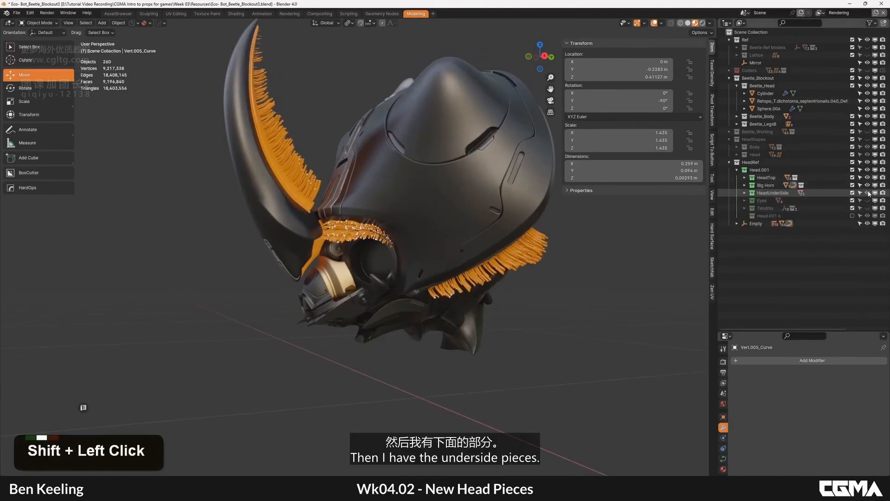
{"action": "left_click", "coordinate": [867, 192], "text": "shift"}
{"action": "middle_click_drag", "start_coordinate": [371, 241], "coordinate": [463, 250], "text": "alt"}
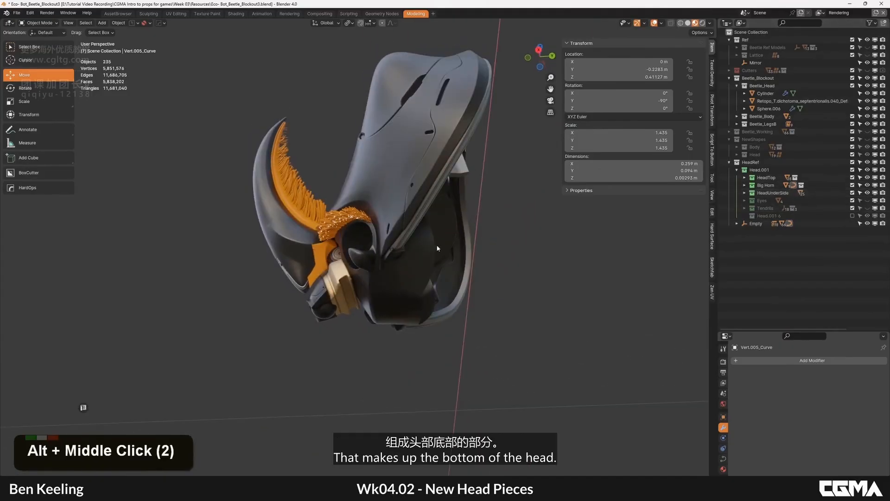
{"action": "double_click", "coordinate": [867, 193], "text": "shift"}
{"action": "middle_click_drag", "start_coordinate": [431, 253], "coordinate": [529, 237], "text": "alt"}
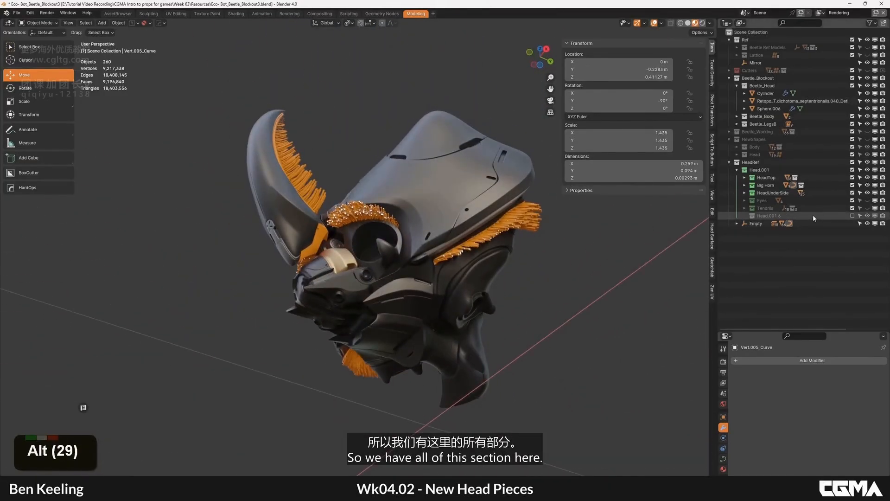
Show the Eyes and Tendrils sub-collections with their contents on the reference head.
{"action": "left_click", "coordinate": [867, 200], "text": "shift"}
{"action": "middle_click_drag", "start_coordinate": [419, 243], "coordinate": [342, 335], "text": "alt"}
{"action": "left_click", "coordinate": [869, 208], "text": "shift"}
{"action": "middle_click_drag", "start_coordinate": [397, 332], "coordinate": [445, 287], "text": "alt"}
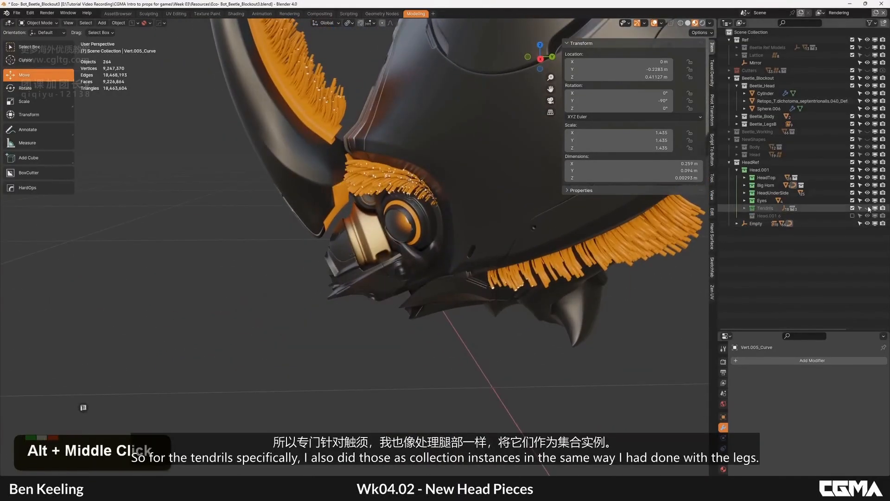
Review the front and large side tendril sub-collections inside Tendrils, and collapse the Tendrils collection again.
{"action": "double_click", "coordinate": [744, 208]}
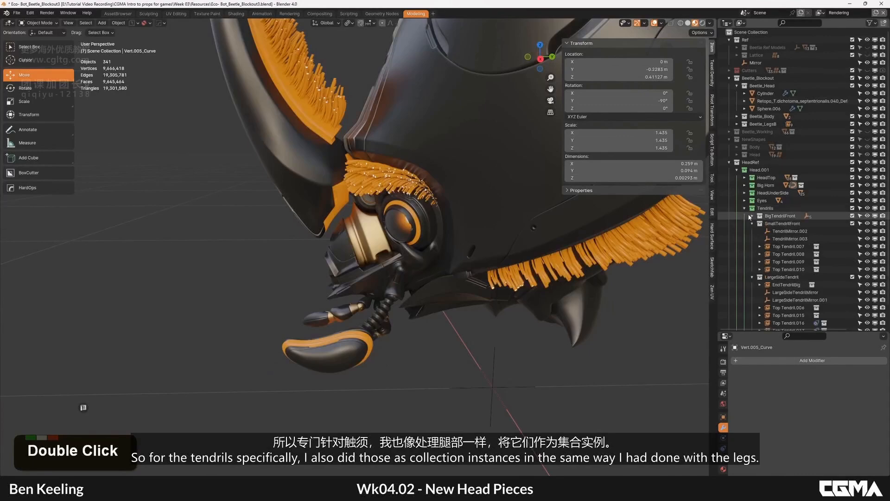
{"action": "double_click", "coordinate": [751, 224]}
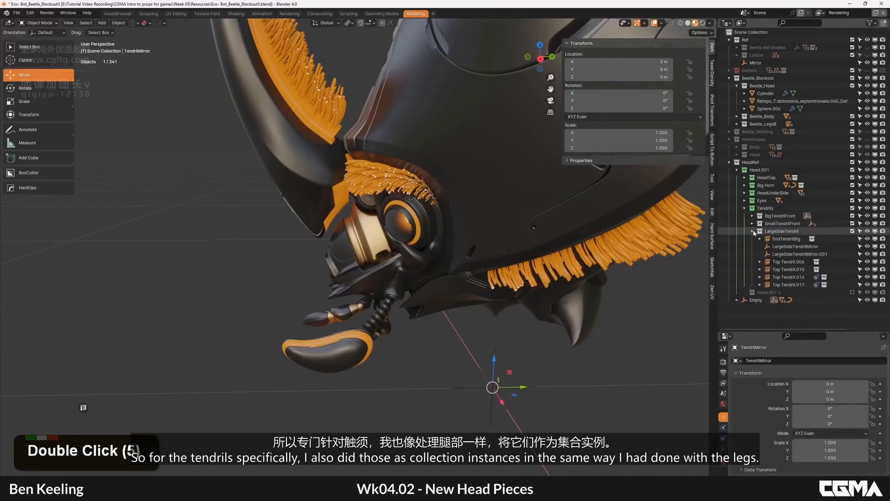
{"action": "left_click", "coordinate": [745, 209]}
Frame the front tendrils under the mouth and select the end pieces Top Tendril.002 and Top Tendril.009 for comparison.
{"action": "middle_click_drag", "start_coordinate": [424, 273], "coordinate": [419, 304], "text": "alt"}
{"action": "middle_click_drag", "start_coordinate": [365, 306], "coordinate": [381, 287], "text": "alt"}
{"action": "left_click", "coordinate": [381, 287]}
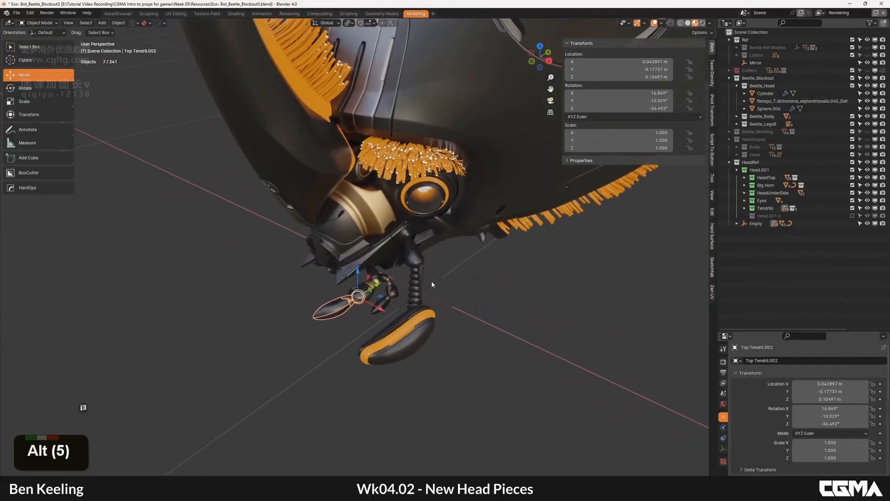
{"action": "key", "text": "Delete"}
{"action": "scroll", "coordinate": [418, 280], "scroll_direction": "up", "scroll_amount": 6}
{"action": "middle_click_drag", "start_coordinate": [418, 279], "coordinate": [380, 259]}
{"action": "middle_click_drag", "start_coordinate": [380, 259], "coordinate": [441, 320], "text": "alt"}
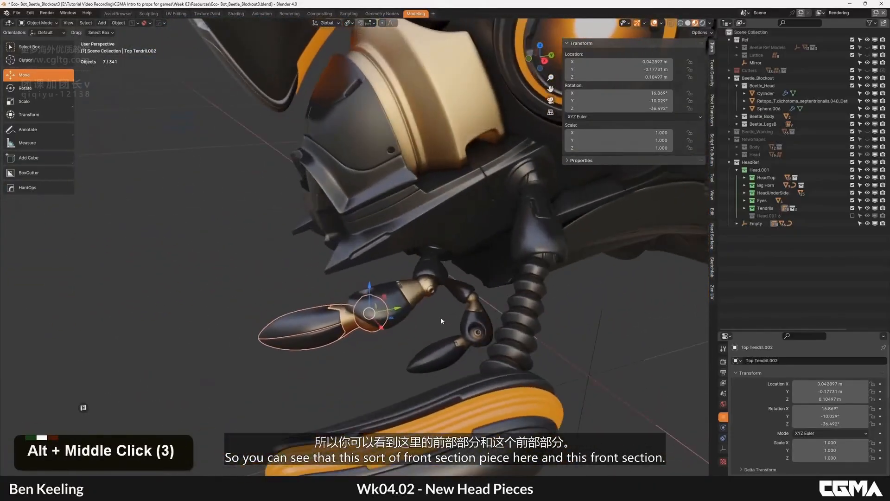
{"action": "left_click", "coordinate": [448, 349]}
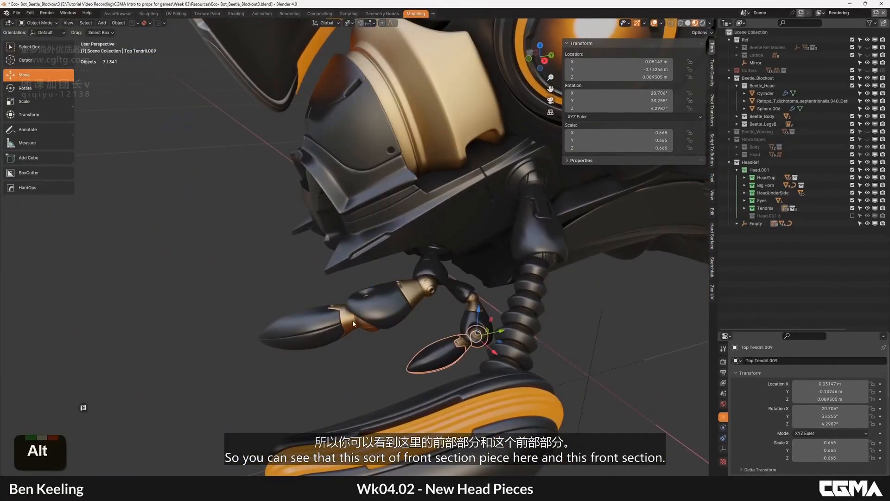
{"action": "middle_click_drag", "start_coordinate": [352, 320], "coordinate": [469, 327], "text": "alt"}
Select the repeated instance pieces across the front and large side tendrils, including the large end tendril.
{"action": "left_click", "coordinate": [393, 327], "text": "shift"}
{"action": "middle_click_drag", "start_coordinate": [393, 327], "coordinate": [452, 280], "text": "alt"}
{"action": "left_click", "coordinate": [415, 292], "text": "shift"}
{"action": "left_click", "coordinate": [399, 306], "text": "shift"}
{"action": "left_click", "coordinate": [513, 269], "text": "shift"}
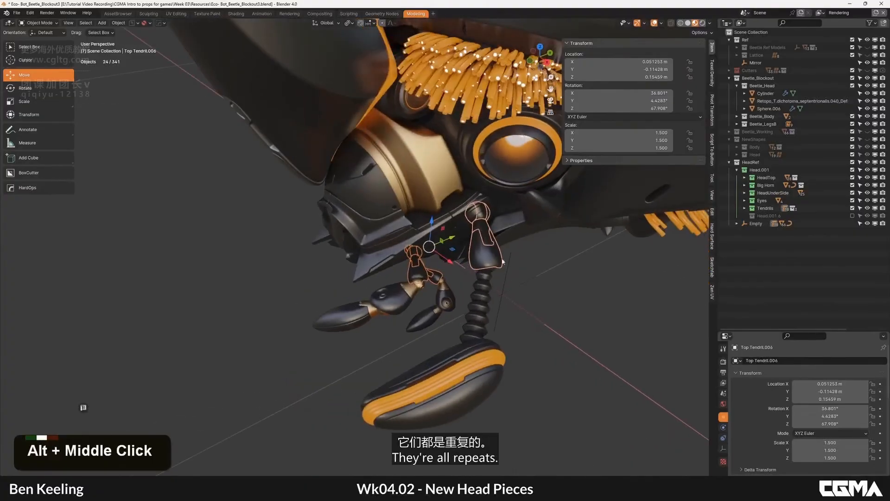
{"action": "middle_click_drag", "start_coordinate": [503, 261], "coordinate": [495, 295], "text": "alt"}
{"action": "left_click", "coordinate": [496, 295]}
{"action": "left_click", "coordinate": [497, 360], "text": "shift"}
Examine the complete reference head and compare it with the full beetle blockout standing beside it.
{"action": "middle_click_drag", "start_coordinate": [489, 353], "coordinate": [429, 303], "text": "alt"}
{"action": "scroll", "coordinate": [464, 226], "scroll_direction": "down", "scroll_amount": 1, "text": "alt"}
{"action": "middle_click_drag", "start_coordinate": [464, 226], "coordinate": [404, 241], "text": "alt"}
{"action": "scroll", "coordinate": [415, 225], "scroll_direction": "down", "scroll_amount": 1}
{"action": "scroll", "coordinate": [415, 225], "scroll_direction": "down", "scroll_amount": 1, "text": "alt"}
{"action": "scroll", "coordinate": [407, 232], "scroll_direction": "down", "scroll_amount": 2}
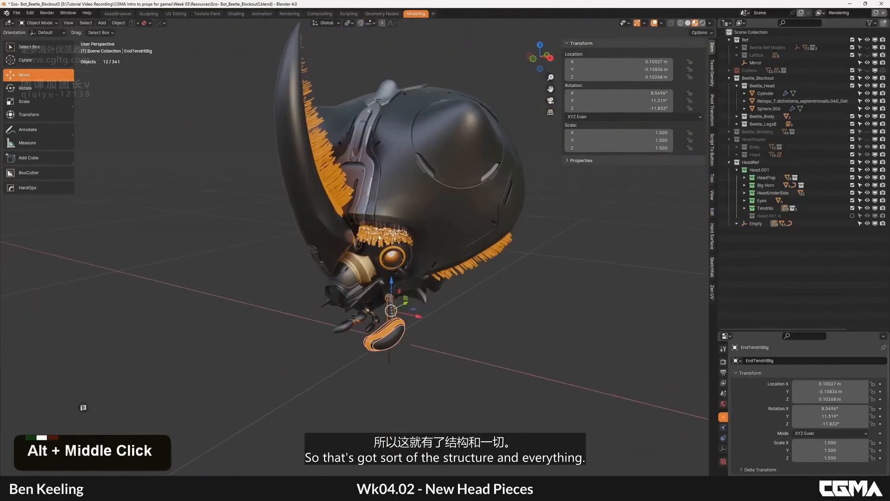
{"action": "middle_click_drag", "start_coordinate": [425, 324], "coordinate": [471, 285], "text": "alt"}
{"action": "scroll", "coordinate": [429, 324], "scroll_direction": "down", "scroll_amount": 1}
{"action": "scroll", "coordinate": [405, 290], "scroll_direction": "down", "scroll_amount": 5}
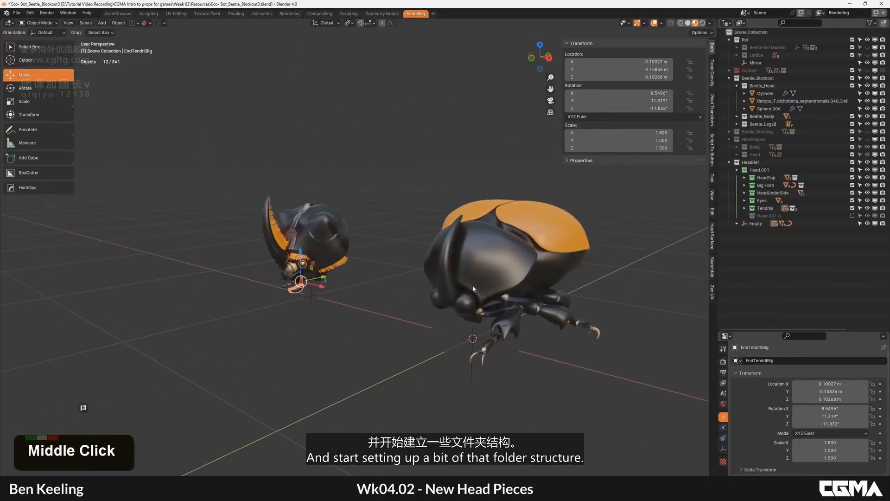
Collapse the NewShapes collection and expand Beetle_Working to review its Beetle_Legs sub-collections.
{"action": "left_click", "coordinate": [729, 139]}
{"action": "left_click", "coordinate": [729, 139]}
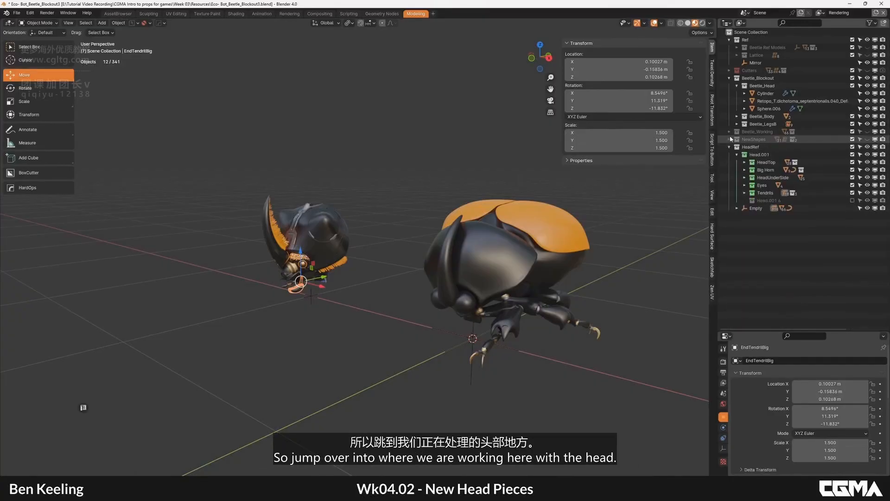
{"action": "double_click", "coordinate": [729, 132]}
{"action": "left_click", "coordinate": [745, 162]}
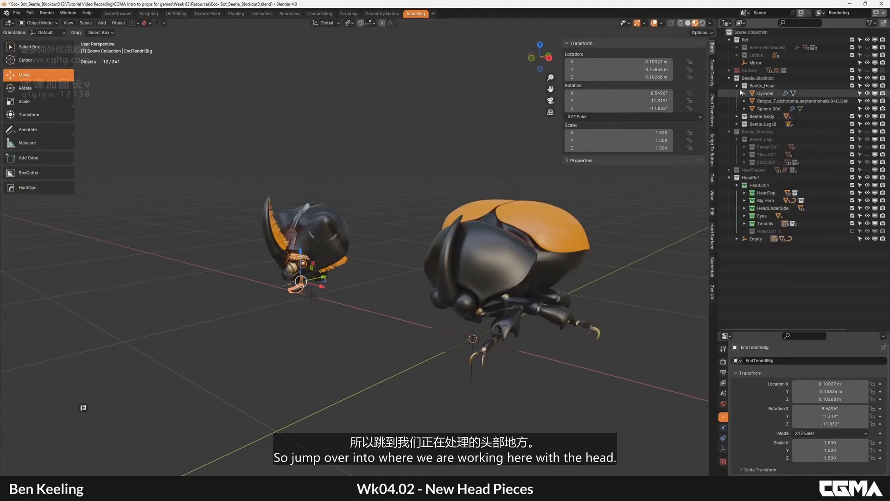
Create a new sub-collection inside Beetle_Head and name it HeadTop.001.
{"action": "double_click", "coordinate": [785, 93]}
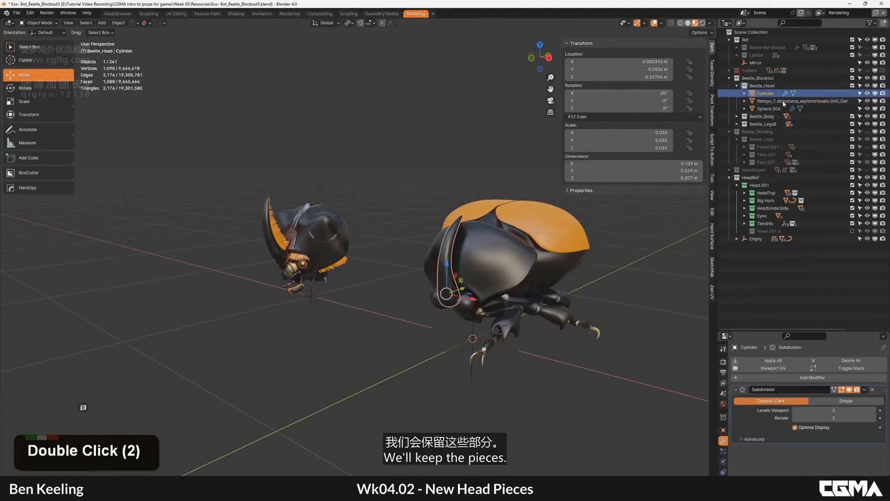
{"action": "left_click", "coordinate": [788, 85]}
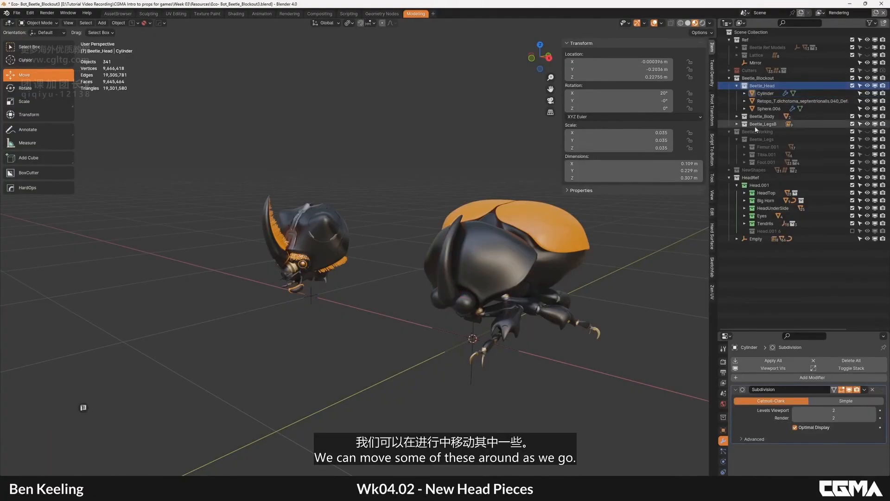
{"action": "right_click", "coordinate": [763, 86]}
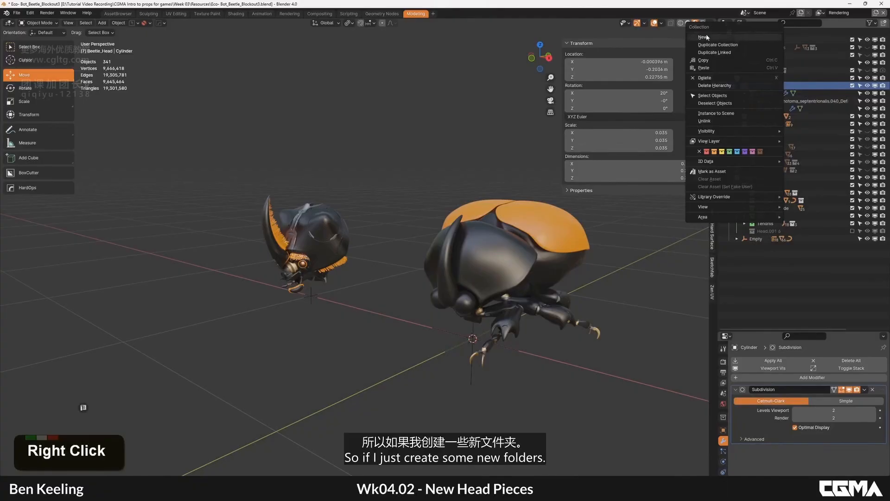
{"action": "left_click", "coordinate": [704, 38]}
{"action": "double_click", "coordinate": [768, 93]}
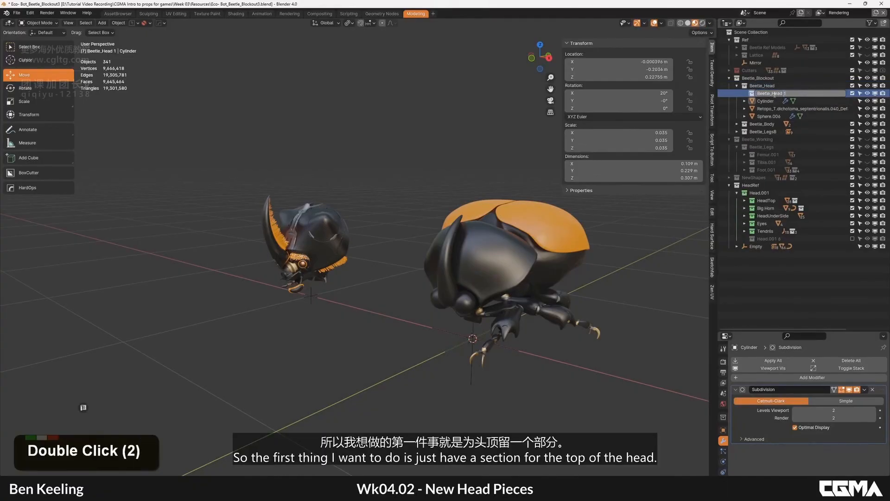
{"action": "type", "text": "HeadTop.001"}
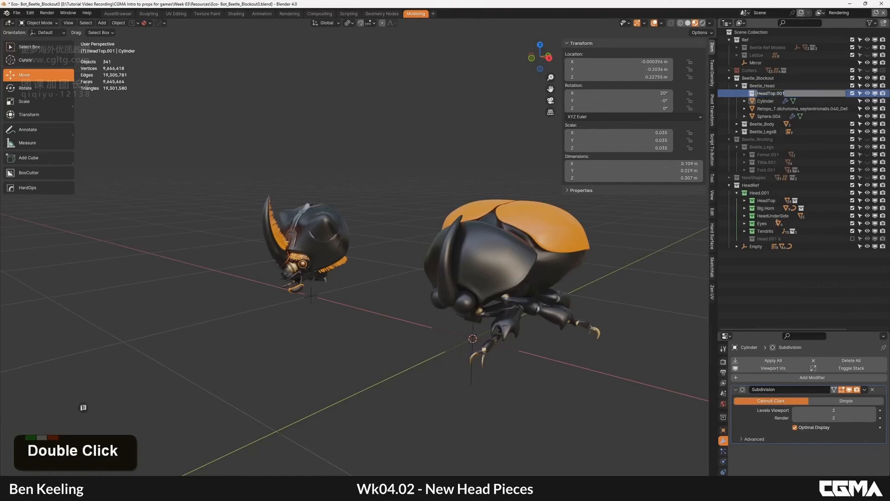
Rename the reference collection Head.001 as HeadR and its HeadTop sub-collection as HeadTopR.
{"action": "double_click", "coordinate": [770, 192]}
{"action": "double_click", "coordinate": [771, 192]}
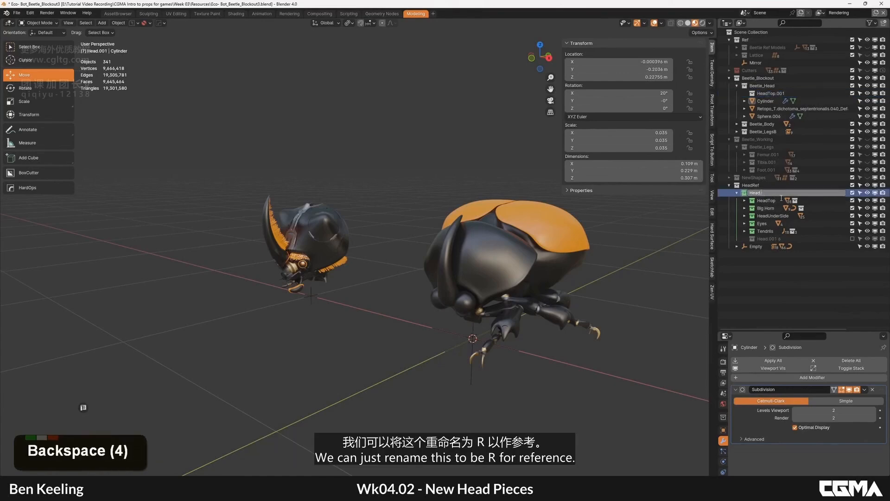
{"action": "type", "text": "R"}
{"action": "key", "text": "Return"}
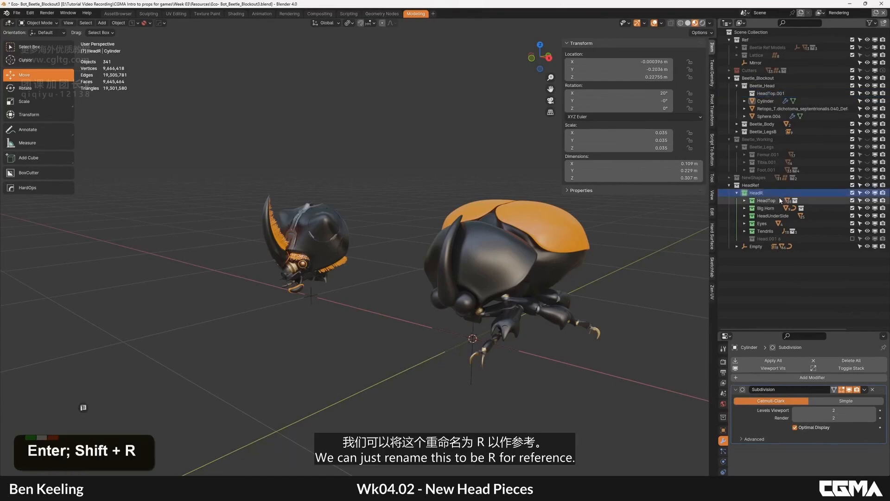
{"action": "double_click", "coordinate": [784, 201]}
{"action": "type", "text": "R"}
{"action": "key", "text": "Return"}
Rename the reference sub-collections Big Horn and HeadUnderSide as Big HornR and HeadUnderSideR.
{"action": "double_click", "coordinate": [770, 208]}
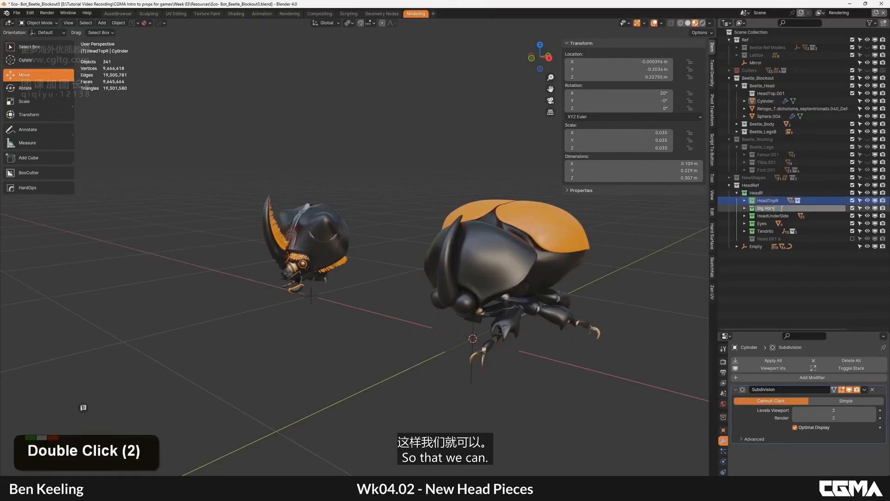
{"action": "type", "text": "R"}
{"action": "key", "text": "Return"}
{"action": "double_click", "coordinate": [779, 216]}
{"action": "type", "text": "R"}
{"action": "key", "text": "Return"}
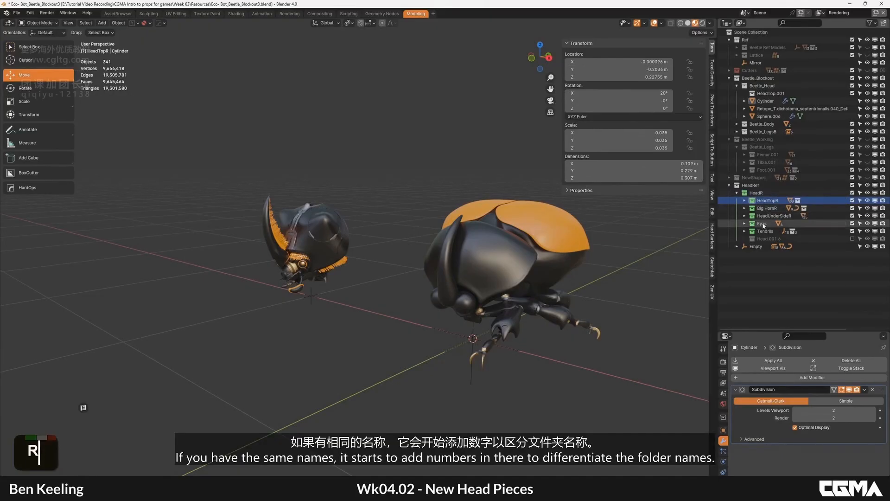
Rename the reference sub-collections Eyes and Tendrils as EyesR and TendrilsR.
{"action": "double_click", "coordinate": [765, 223]}
{"action": "type", "text": "R"}
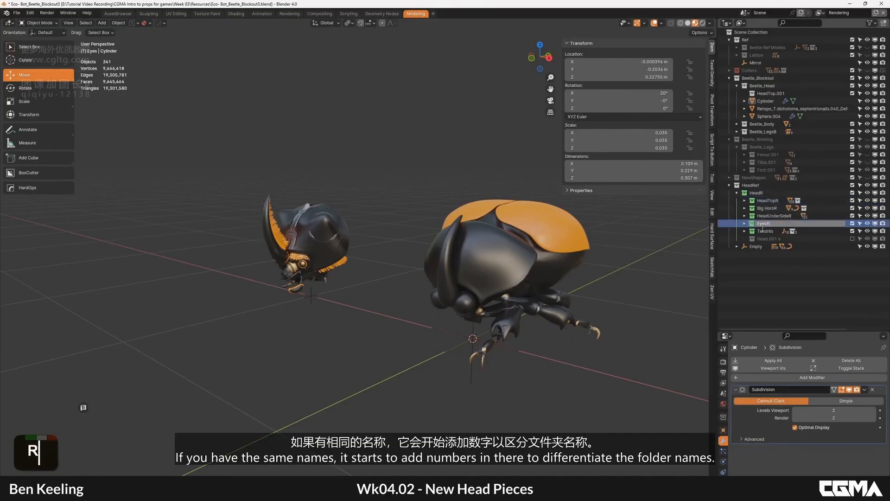
{"action": "double_click", "coordinate": [777, 231]}
{"action": "type", "text": "R"}
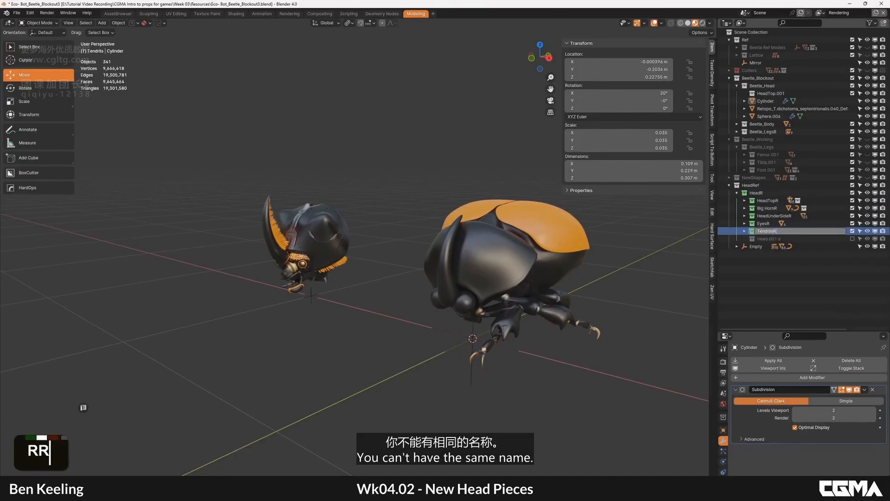
{"action": "key", "text": "Return"}
Rename the HeadTop.001 collection inside Beetle_Head as HeadTop.
{"action": "double_click", "coordinate": [782, 93]}
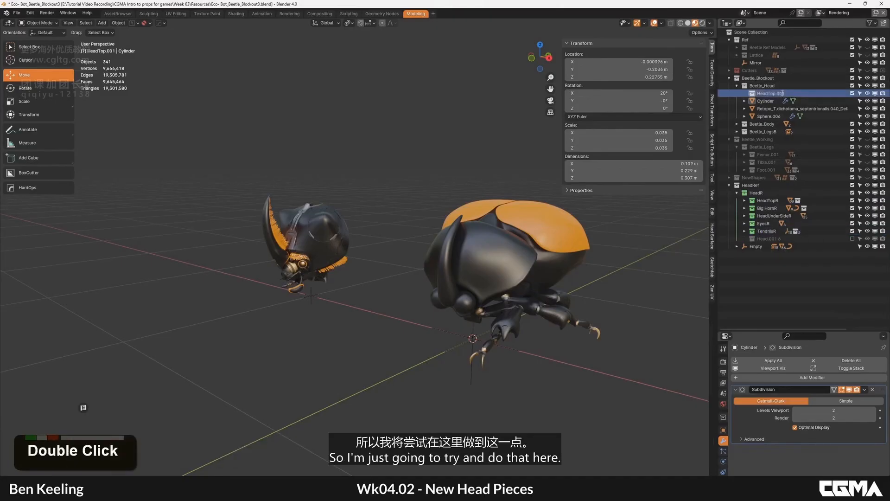
{"action": "key", "text": "BackSpace"}
{"action": "type", "text": "o"}
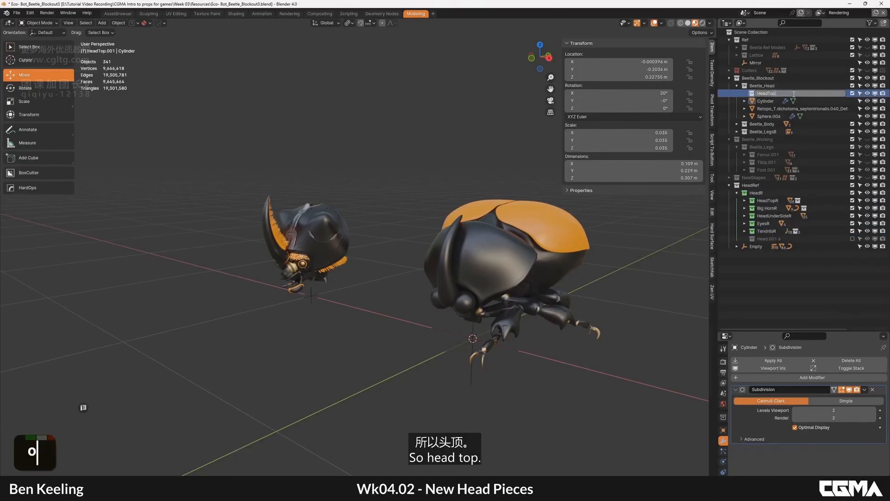
{"action": "double_click", "coordinate": [793, 96]}
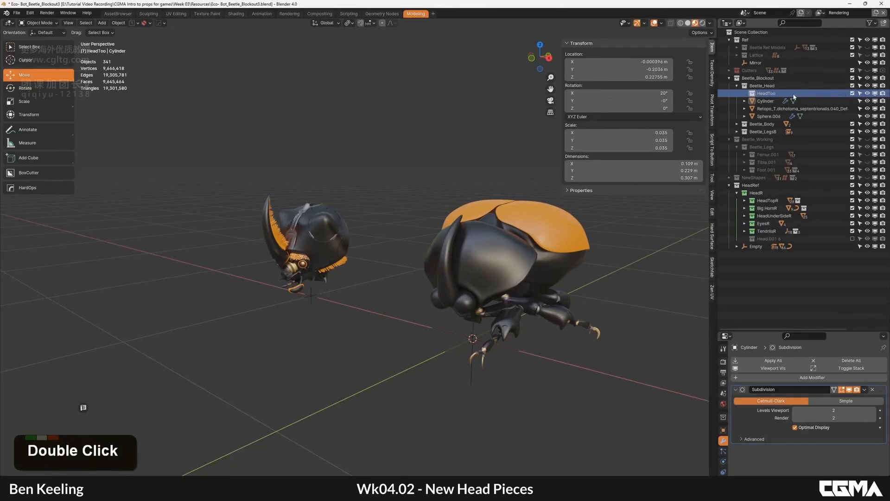
{"action": "double_click", "coordinate": [770, 94]}
{"action": "key", "text": "BackSpace"}
{"action": "type", "text": "p"}
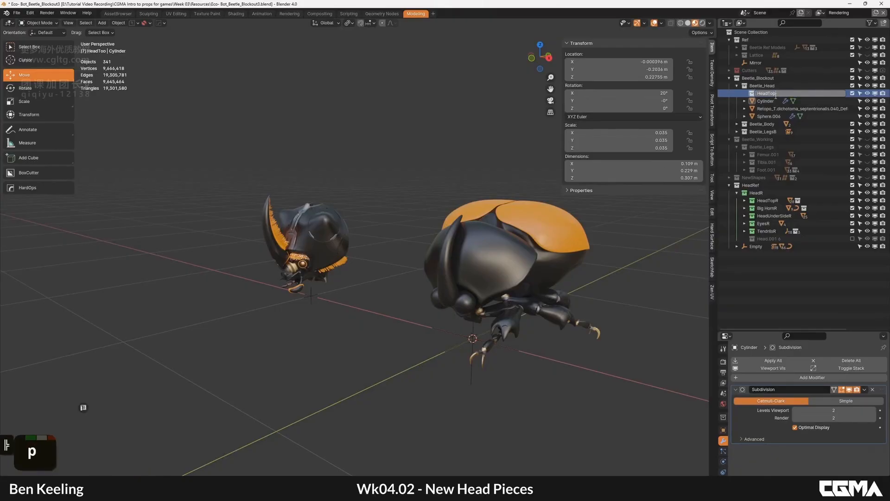
{"action": "key", "text": "Return"}
Move the main blockout head mesh into the HeadTop collection and hide that collection in the viewport.
{"action": "left_click", "coordinate": [765, 101]}
{"action": "middle_click", "coordinate": [476, 268], "text": "alt"}
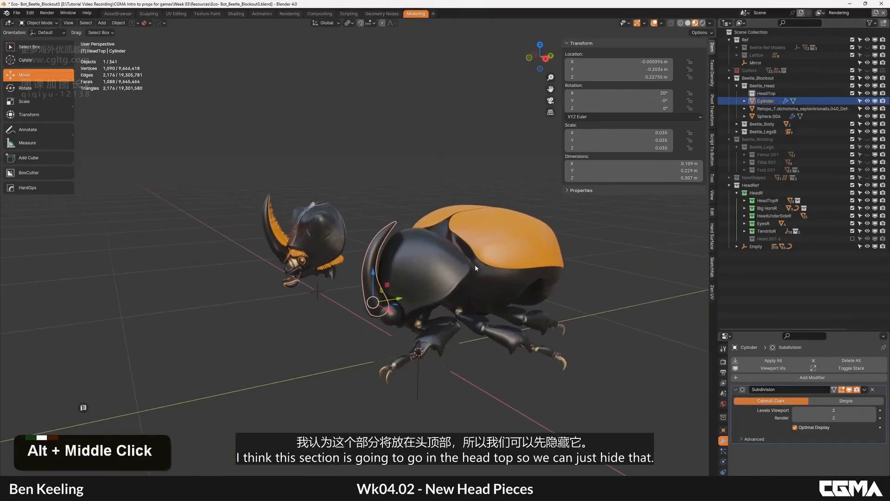
{"action": "left_click", "coordinate": [422, 282]}
{"action": "left_click_drag", "start_coordinate": [770, 110], "coordinate": [766, 93]}
{"action": "left_click", "coordinate": [868, 94]}
Create a new sub-collection inside Beetle_Head and name it Eyes.
{"action": "middle_click_drag", "start_coordinate": [402, 311], "coordinate": [400, 253], "text": "shift"}
{"action": "scroll", "coordinate": [400, 250], "scroll_direction": "up", "scroll_amount": 2}
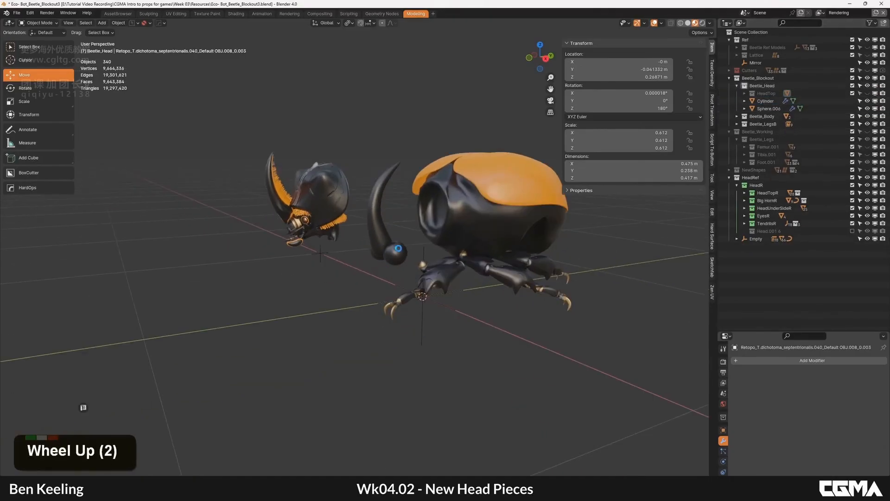
{"action": "left_click", "coordinate": [401, 254]}
{"action": "right_click", "coordinate": [767, 85]}
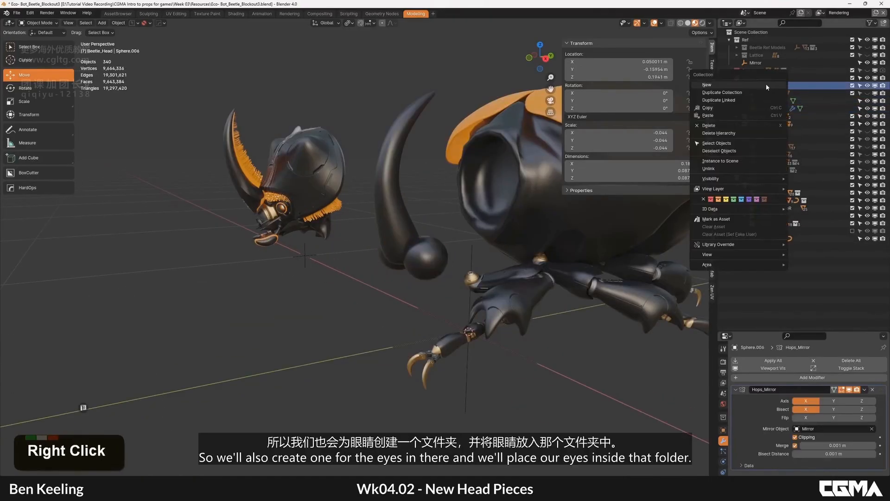
{"action": "left_click", "coordinate": [779, 85]}
{"action": "double_click", "coordinate": [760, 101]}
{"action": "type", "text": "EYe"}
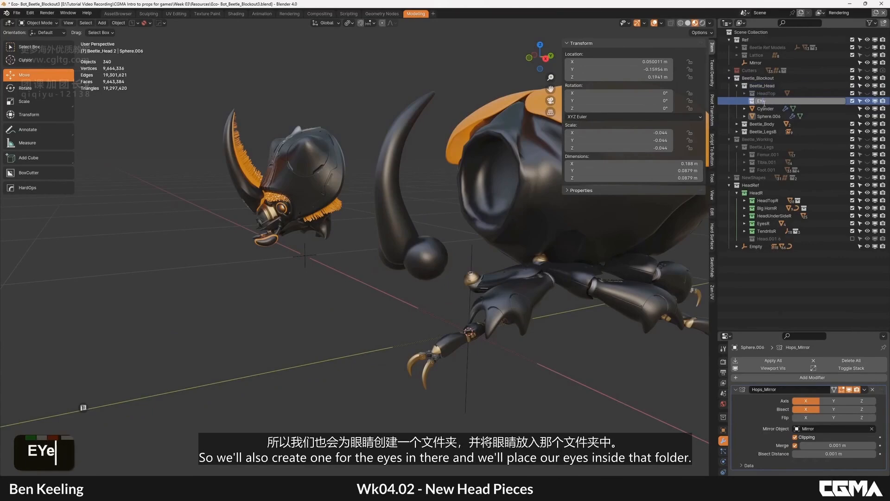
{"action": "key", "text": "Return"}
Move the mirrored eye object Sphere.006 into the Eyes collection, then collapse and hide that collection.
{"action": "left_click", "coordinate": [770, 117]}
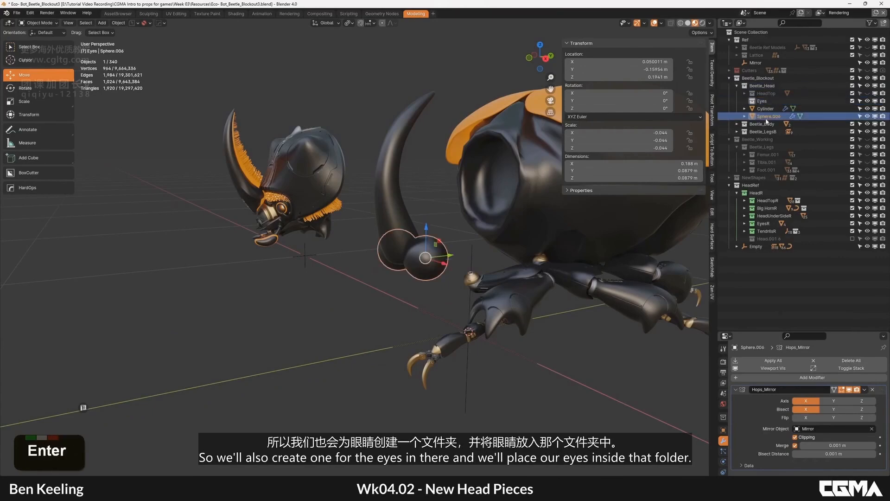
{"action": "left_click_drag", "start_coordinate": [770, 118], "coordinate": [764, 100]}
{"action": "left_click", "coordinate": [765, 116]}
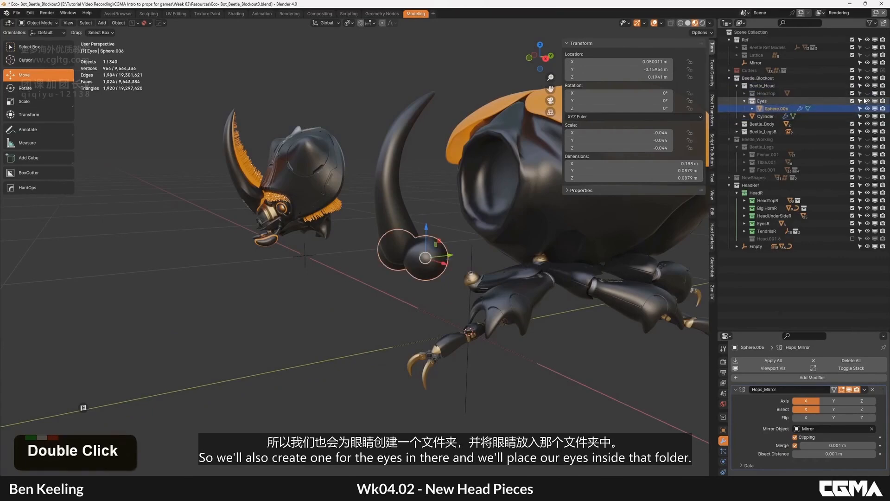
{"action": "left_click", "coordinate": [745, 101]}
Create a new sub-collection inside Beetle_Head and name it Horn.
{"action": "left_click", "coordinate": [765, 86]}
{"action": "right_click", "coordinate": [765, 87]}
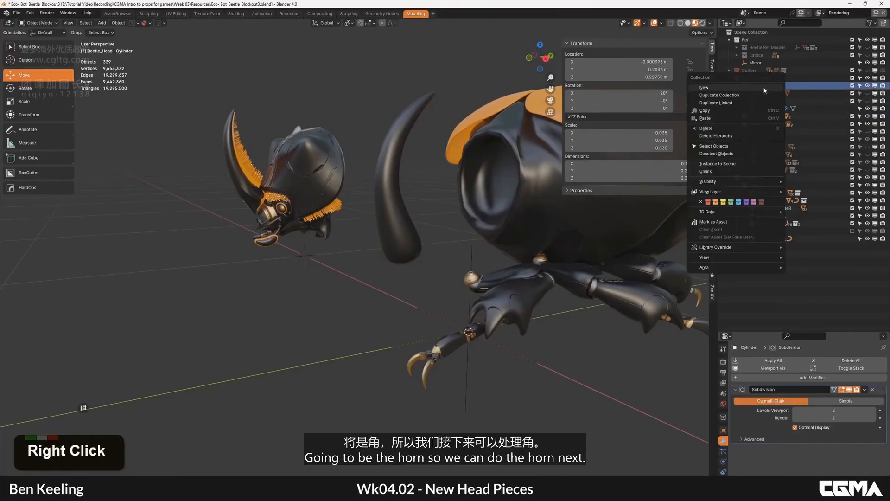
{"action": "left_click", "coordinate": [704, 88]}
{"action": "double_click", "coordinate": [760, 108]}
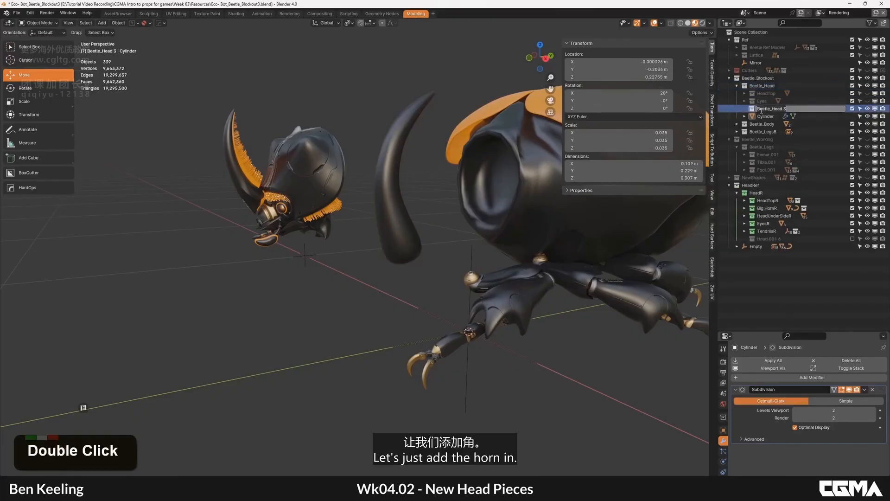
{"action": "type", "text": "Horn"}
Move the horn's Cylinder object into the Horn collection and collapse the collection.
{"action": "left_click", "coordinate": [769, 117]}
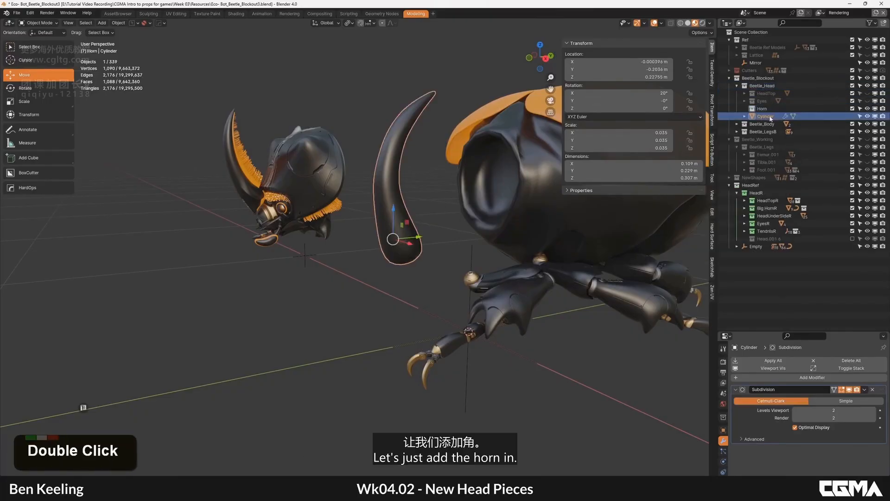
{"action": "left_click_drag", "start_coordinate": [768, 117], "coordinate": [761, 110]}
{"action": "left_click", "coordinate": [752, 110]}
{"action": "double_click", "coordinate": [751, 109]}
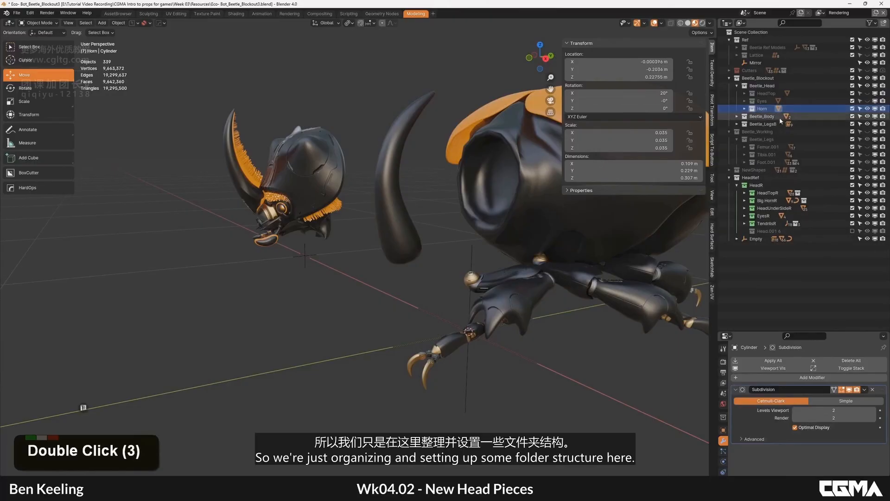
Create a new sub-collection inside Beetle_Head and name it HeadUnderside.
{"action": "left_click", "coordinate": [764, 85]}
{"action": "right_click", "coordinate": [767, 85]}
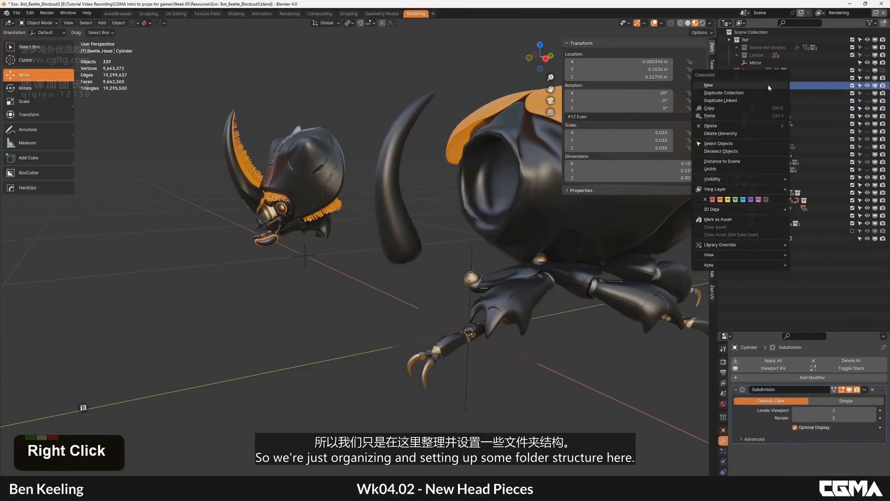
{"action": "left_click", "coordinate": [768, 85]}
{"action": "double_click", "coordinate": [773, 117]}
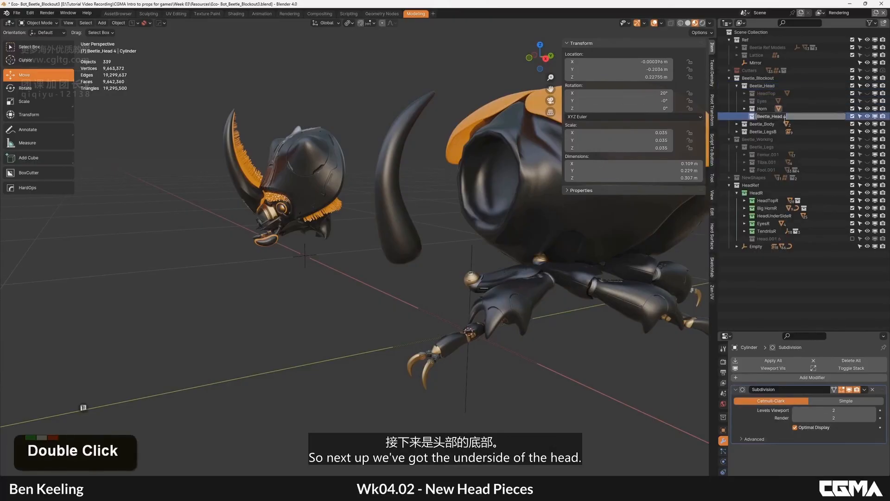
{"action": "key", "text": "shift"}
{"action": "type", "text": "HeadUnd"}
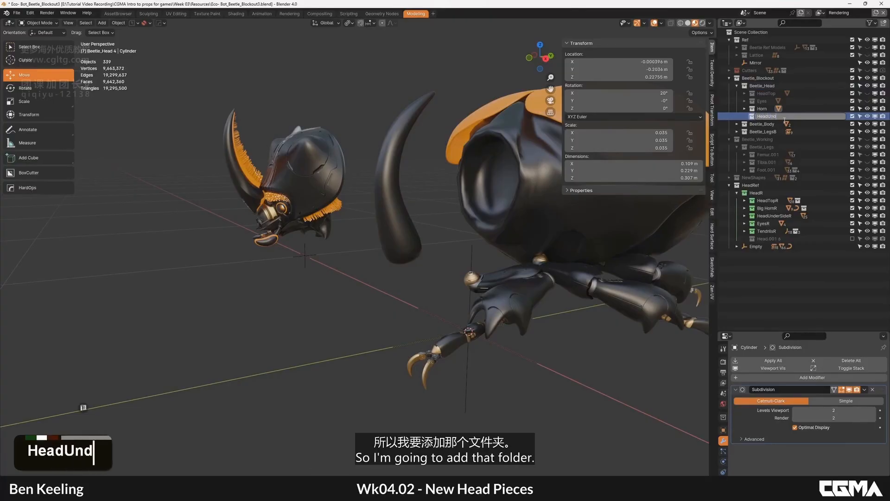
{"action": "type", "text": "erside"}
{"action": "key", "text": "Return"}
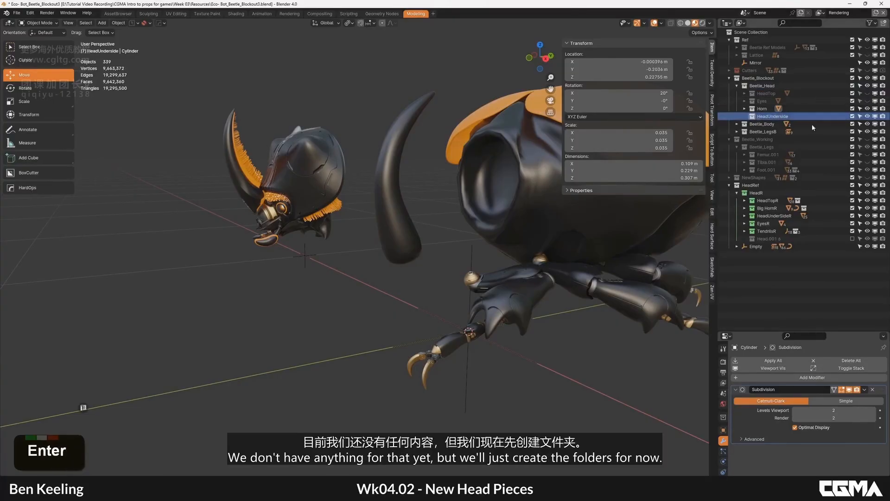
Create a new sub-collection inside Beetle_Head and name it Tendril.
{"action": "right_click", "coordinate": [765, 87]}
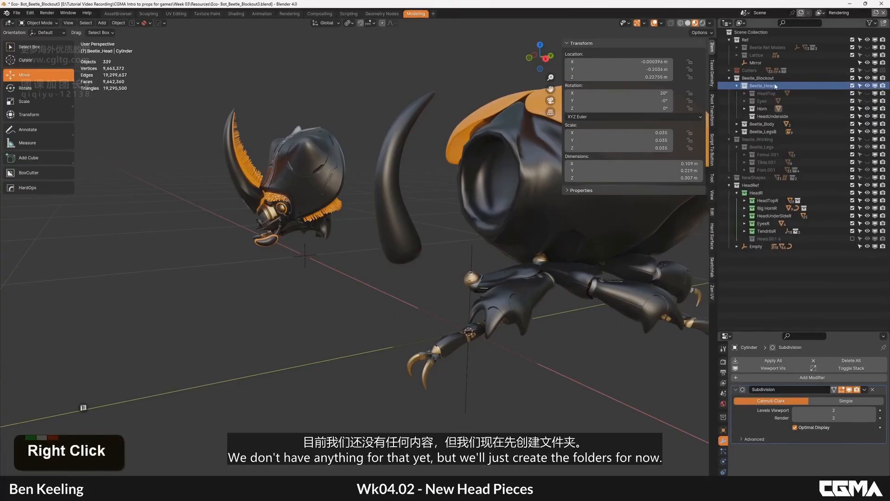
{"action": "right_click", "coordinate": [775, 85]}
{"action": "left_click", "coordinate": [775, 85]}
{"action": "double_click", "coordinate": [790, 124]}
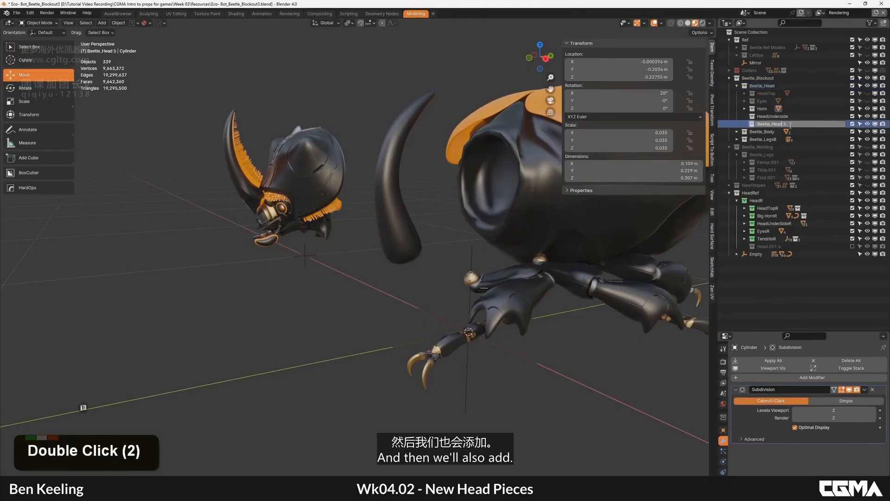
{"action": "key", "text": "BackSpace"}
{"action": "key", "text": "Right"}
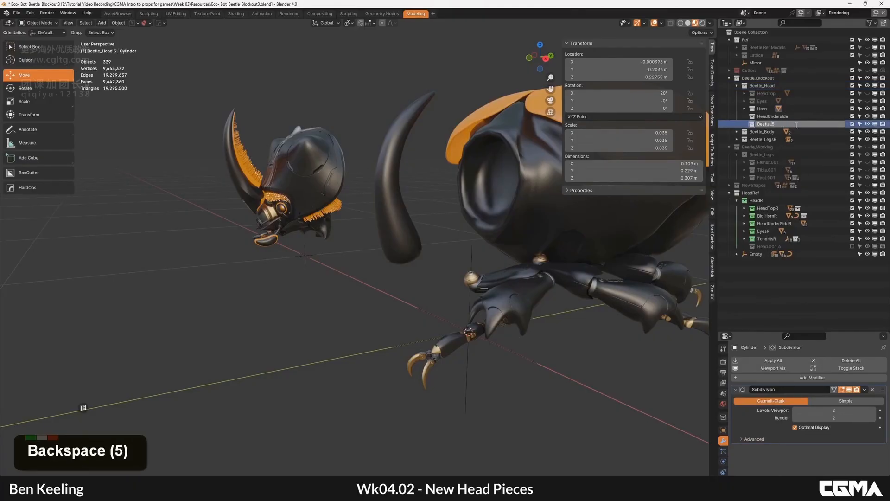
{"action": "key", "text": "BackSpace"}
{"action": "key", "text": "BackSpace"}
{"action": "key", "text": "BackSpace"}
{"action": "key", "text": "BackSpace"}
{"action": "key", "text": "ctrl+BackSpace"}
{"action": "key", "text": "BackSpace"}
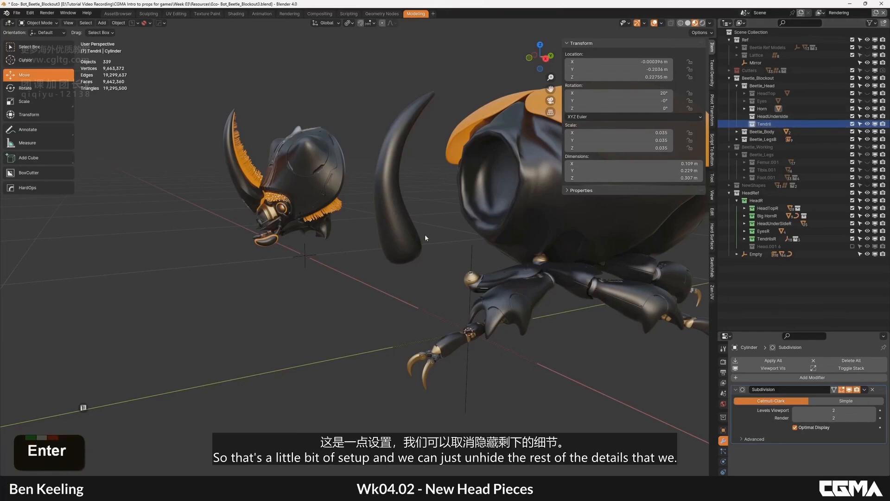
Unhide the Eyes and HeadTop collections in the viewport.
{"action": "scroll", "coordinate": [424, 234], "scroll_direction": "down", "scroll_amount": 1}
{"action": "left_click", "coordinate": [867, 101]}
{"action": "left_click", "coordinate": [867, 94]}
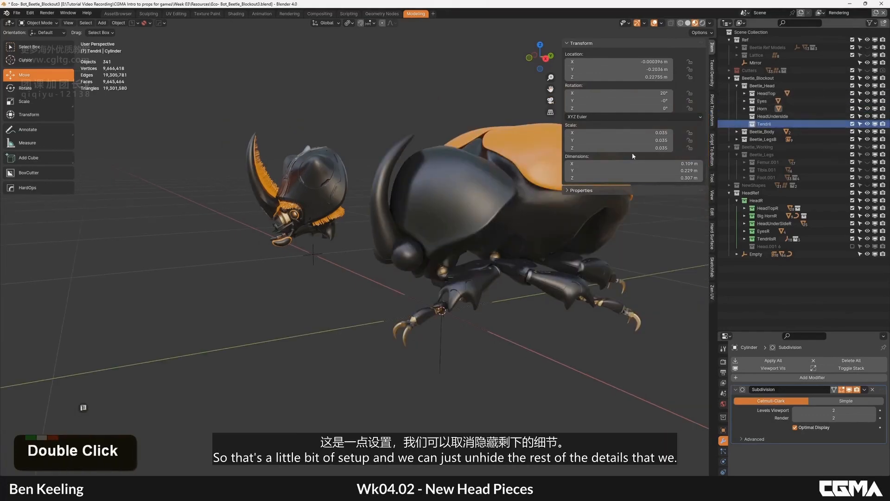
Examine the blocked-out beetle head and the simplified reference head beside it from several angles.
{"action": "scroll", "coordinate": [446, 240], "scroll_direction": "down", "scroll_amount": 2}
{"action": "scroll", "coordinate": [446, 240], "scroll_direction": "up", "scroll_amount": 5}
{"action": "middle_click_drag", "start_coordinate": [446, 240], "coordinate": [465, 226]}
{"action": "scroll", "coordinate": [466, 224], "scroll_direction": "down", "scroll_amount": 3}
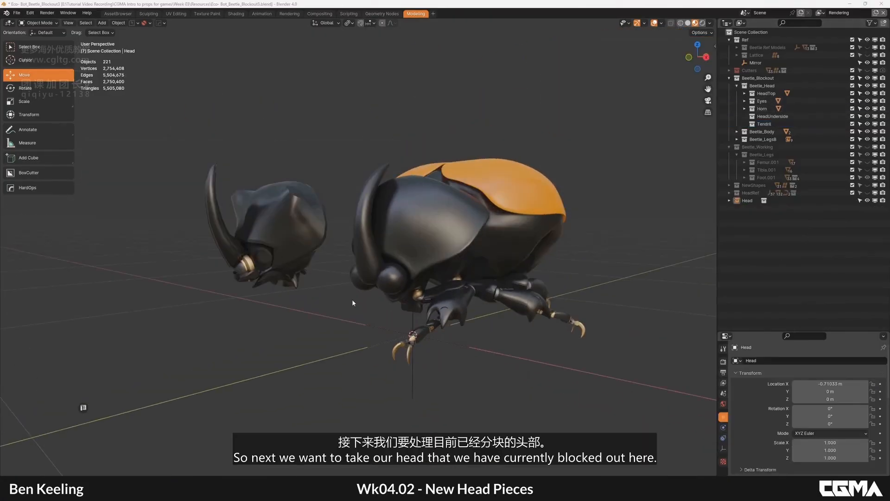
{"action": "middle_click_drag", "start_coordinate": [352, 302], "coordinate": [371, 300]}
{"action": "left_click", "coordinate": [438, 285]}
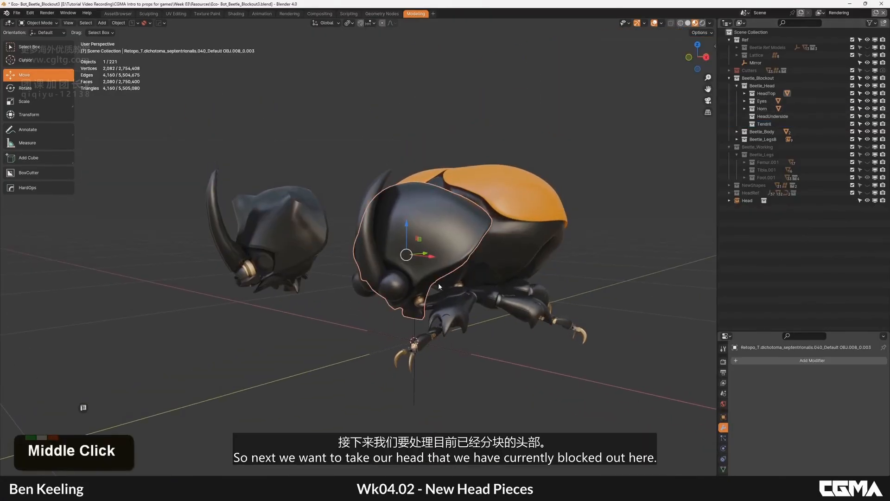
{"action": "middle_click", "coordinate": [439, 284], "text": "alt"}
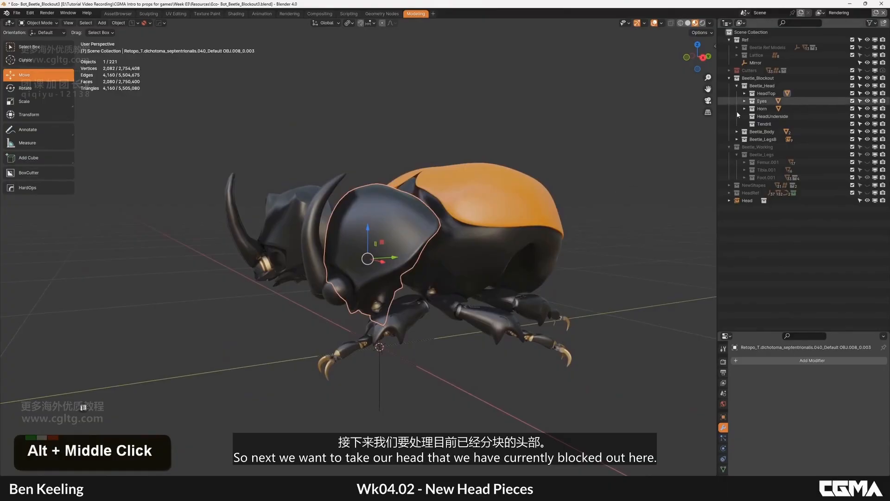
{"action": "middle_click", "coordinate": [352, 272], "text": "alt"}
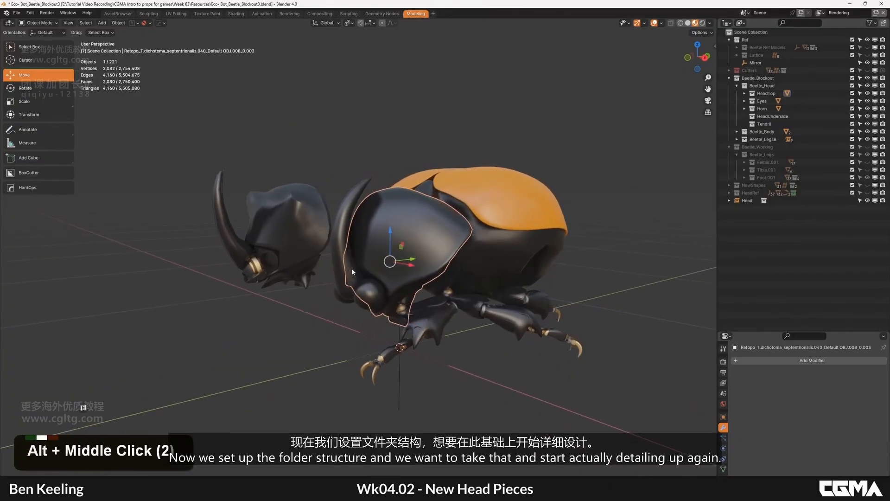
{"action": "middle_click", "coordinate": [403, 250], "text": "alt"}
{"action": "middle_click_drag", "start_coordinate": [353, 262], "coordinate": [311, 272], "text": "alt"}
{"action": "middle_click_drag", "start_coordinate": [311, 271], "coordinate": [372, 279], "text": "alt"}
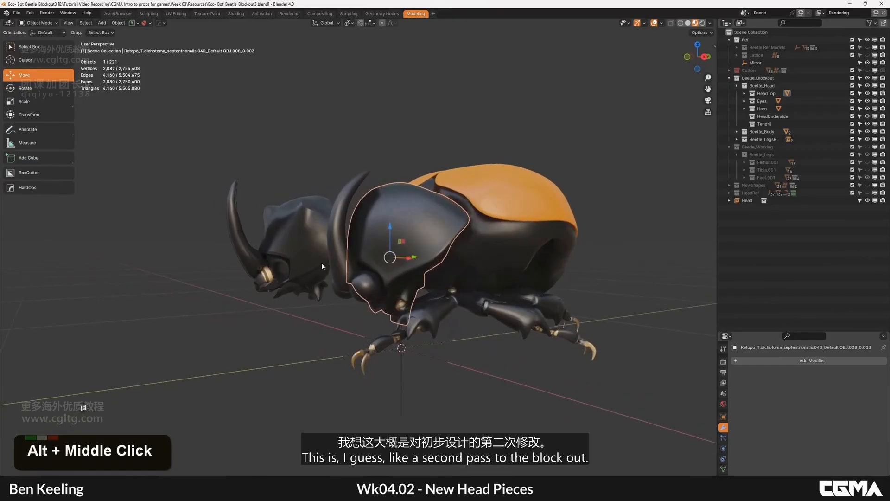
{"action": "middle_click_drag", "start_coordinate": [321, 262], "coordinate": [337, 265]}
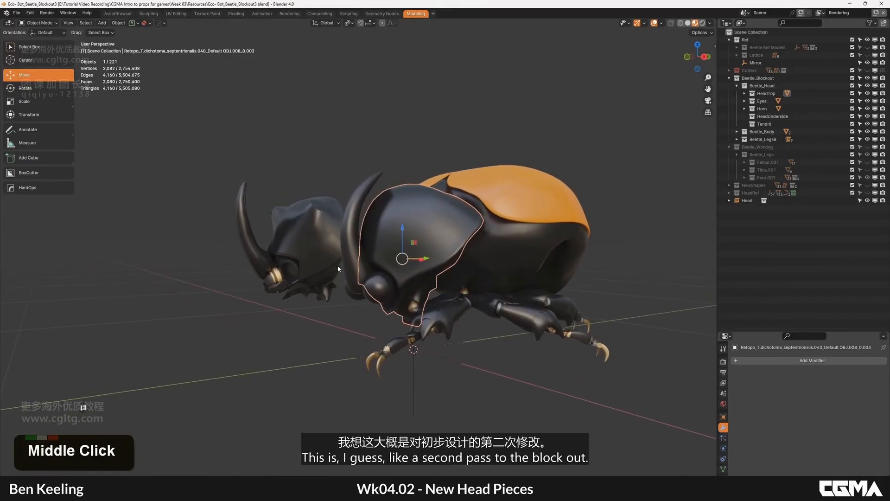
{"action": "left_click", "coordinate": [291, 244]}
{"action": "middle_click_drag", "start_coordinate": [291, 244], "coordinate": [342, 249], "text": "alt"}
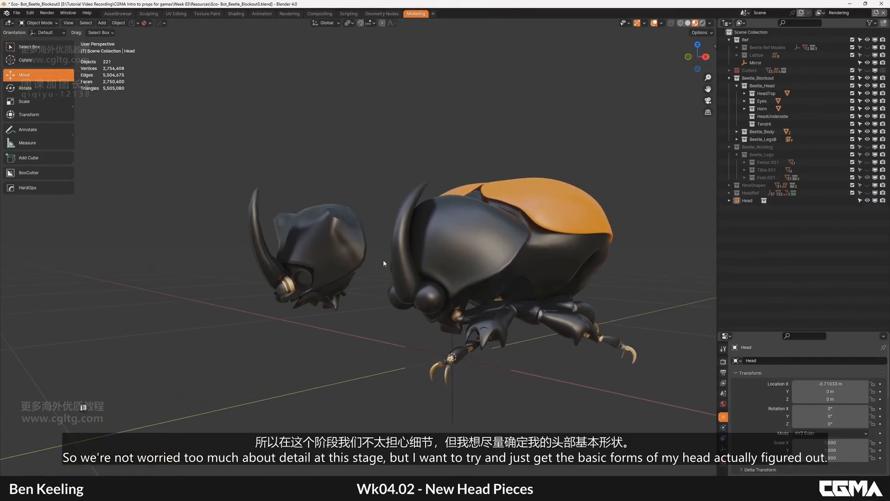
{"action": "middle_click_drag", "start_coordinate": [327, 247], "coordinate": [363, 259], "text": "alt"}
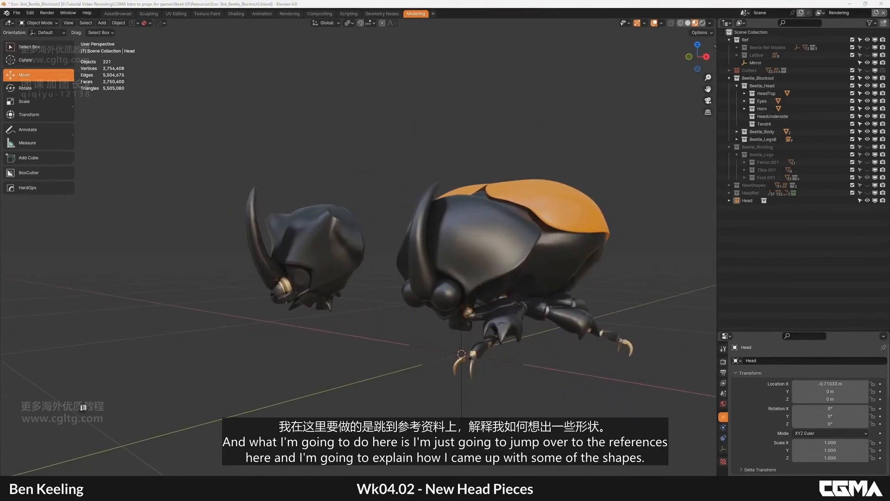
{"action": "middle_click", "coordinate": [319, 249]}
{"action": "middle_click_drag", "start_coordinate": [319, 250], "coordinate": [324, 276], "text": "alt"}
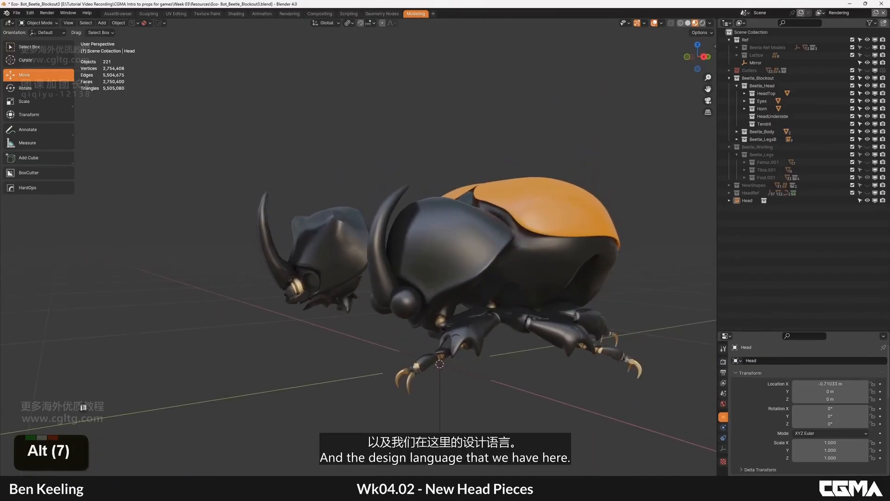
Switch to the reference image board and examine the beetle head photos for horn, head-top and underside shapes.
{"action": "right_click_drag", "start_coordinate": [889, 299], "coordinate": [654, 297]}
{"action": "scroll", "coordinate": [562, 258], "scroll_direction": "up", "scroll_amount": 2}
{"action": "scroll", "coordinate": [562, 258], "scroll_direction": "up", "scroll_amount": 3}
{"action": "middle_click_drag", "start_coordinate": [562, 258], "coordinate": [645, 295]}
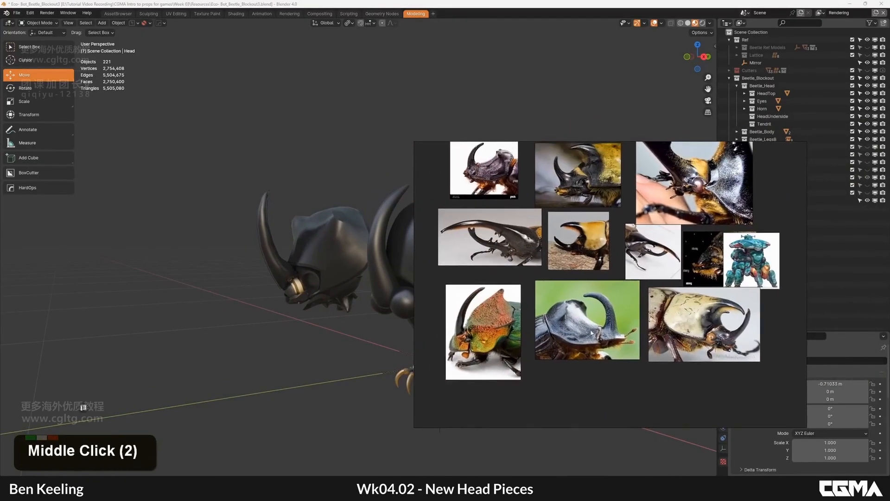
{"action": "middle_click_drag", "start_coordinate": [644, 333], "coordinate": [638, 269]}
{"action": "middle_click_drag", "start_coordinate": [621, 371], "coordinate": [614, 309]}
{"action": "scroll", "coordinate": [591, 364], "scroll_direction": "up", "scroll_amount": 4}
{"action": "scroll", "coordinate": [595, 318], "scroll_direction": "down", "scroll_amount": 4}
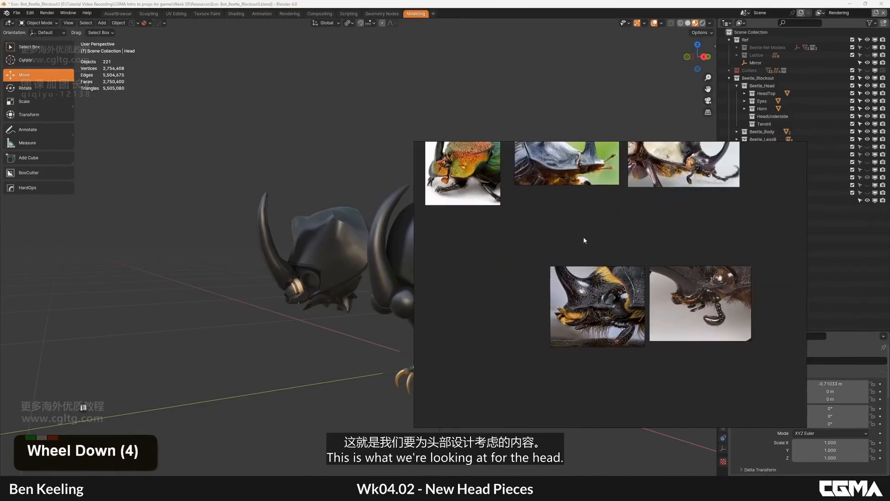
{"action": "middle_click_drag", "start_coordinate": [582, 241], "coordinate": [599, 295]}
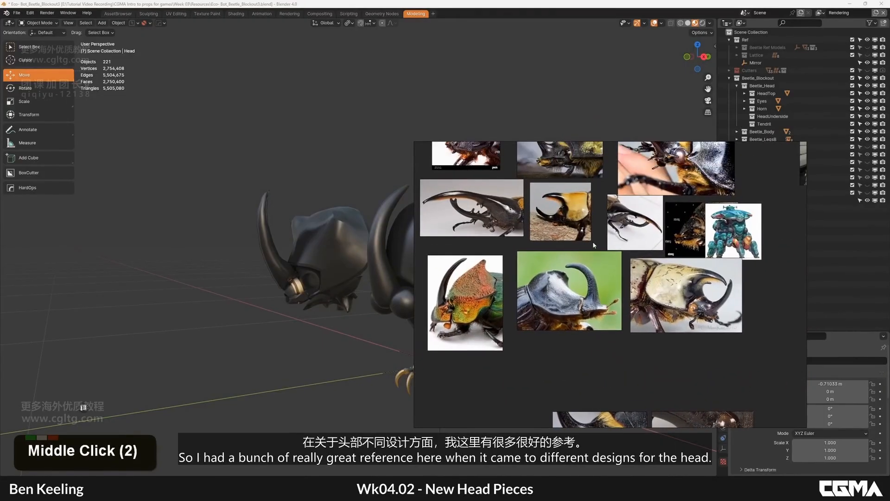
Examine the beetle head photos on the reference board, especially how the plates overlap on the black-and-yellow horned beetle.
{"action": "middle_click_drag", "start_coordinate": [627, 270], "coordinate": [630, 275]}
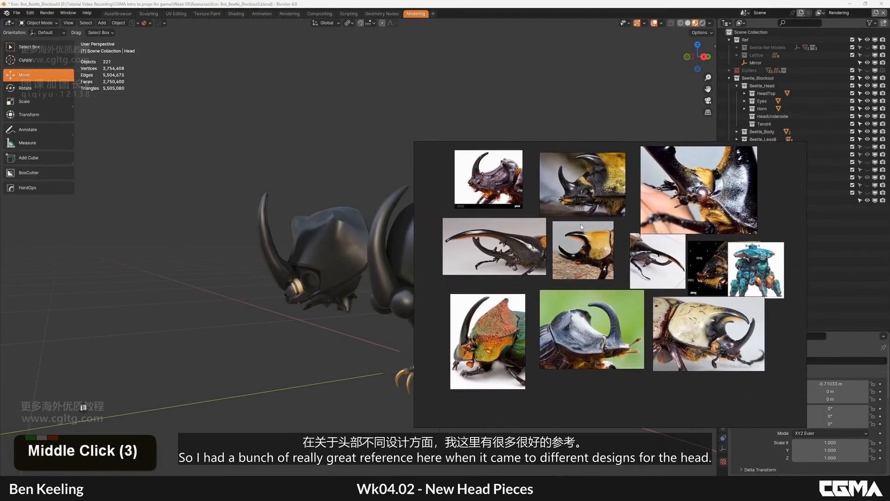
{"action": "scroll", "coordinate": [485, 190], "scroll_direction": "up", "scroll_amount": 2}
{"action": "middle_click_drag", "start_coordinate": [485, 190], "coordinate": [556, 260]}
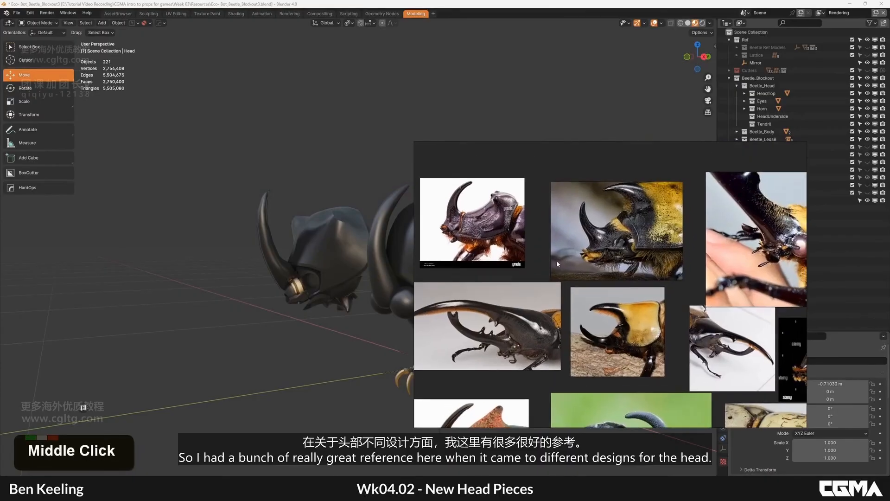
{"action": "middle_click_drag", "start_coordinate": [635, 258], "coordinate": [540, 255]}
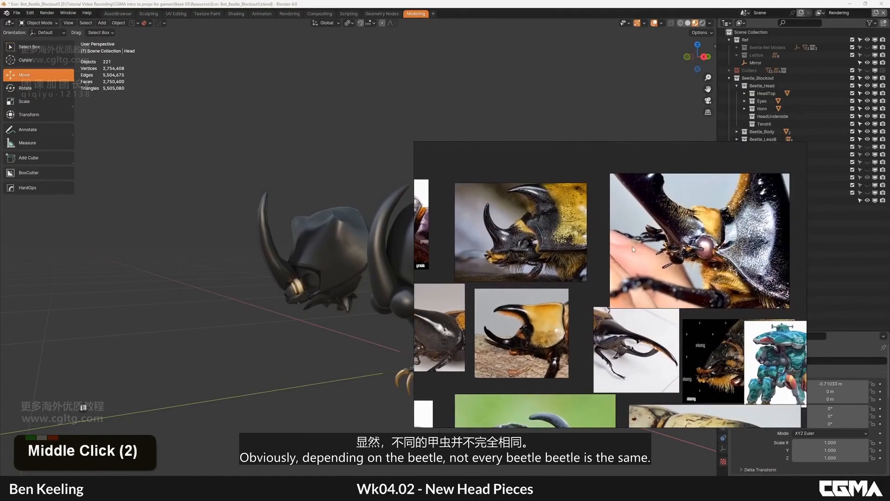
{"action": "middle_click_drag", "start_coordinate": [554, 194], "coordinate": [605, 213]}
{"action": "middle_click_drag", "start_coordinate": [542, 245], "coordinate": [571, 249]}
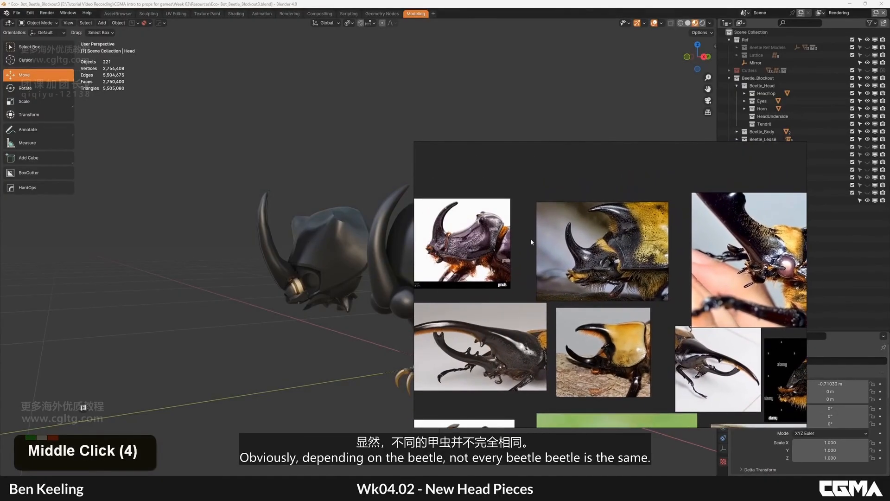
{"action": "scroll", "coordinate": [575, 241], "scroll_direction": "up", "scroll_amount": 4}
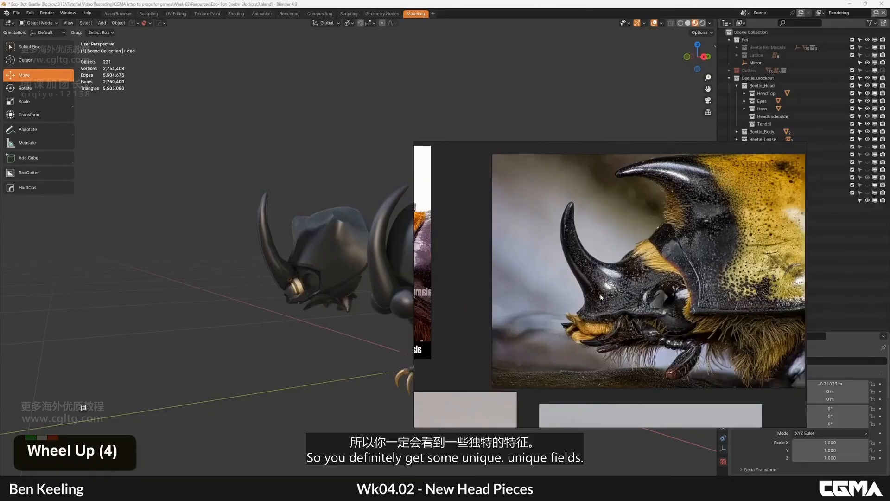
{"action": "scroll", "coordinate": [601, 295], "scroll_direction": "down", "scroll_amount": 3}
{"action": "middle_click_drag", "start_coordinate": [600, 320], "coordinate": [621, 294]}
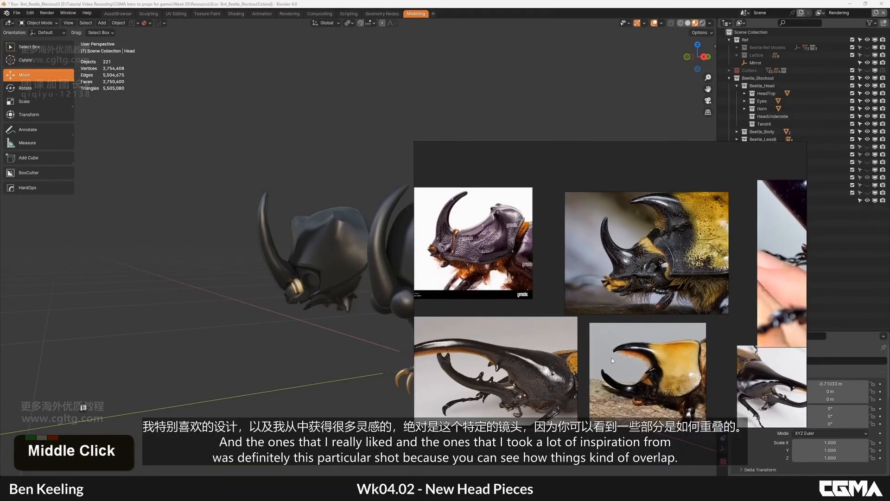
{"action": "middle_click_drag", "start_coordinate": [612, 360], "coordinate": [617, 217]}
{"action": "scroll", "coordinate": [583, 240], "scroll_direction": "up", "scroll_amount": 6}
{"action": "scroll", "coordinate": [583, 241], "scroll_direction": "down", "scroll_amount": 2}
{"action": "scroll", "coordinate": [564, 265], "scroll_direction": "up", "scroll_amount": 2}
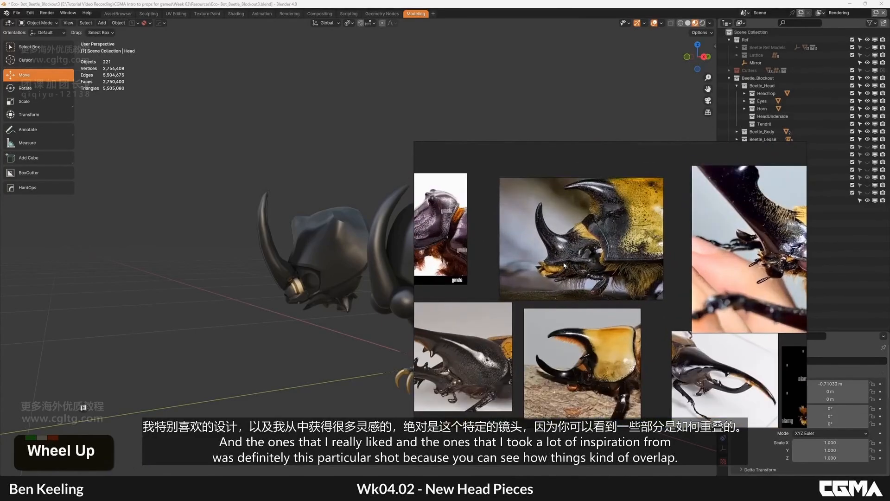
{"action": "scroll", "coordinate": [565, 265], "scroll_direction": "up", "scroll_amount": 4}
{"action": "middle_click_drag", "start_coordinate": [575, 264], "coordinate": [597, 211]}
{"action": "scroll", "coordinate": [597, 211], "scroll_direction": "down", "scroll_amount": 1}
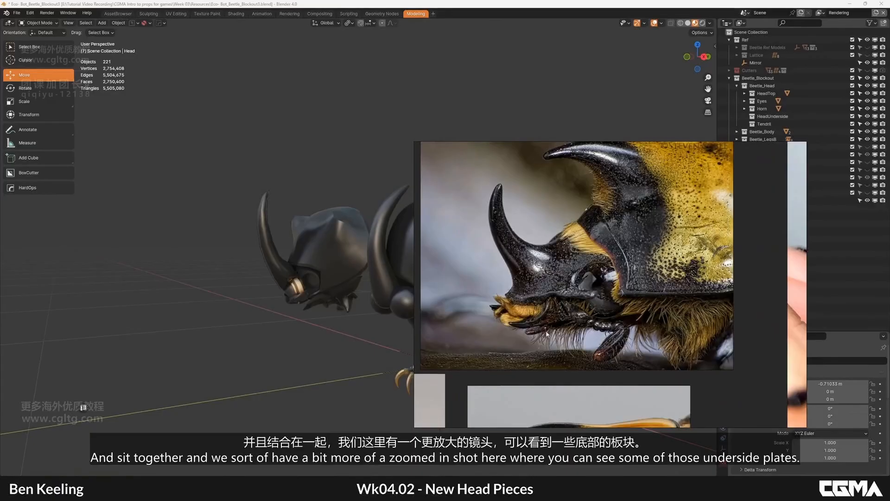
Inspect the two close-up head photos for the underside plates, tendrils, facial hair and socketed eyes.
{"action": "scroll", "coordinate": [570, 320], "scroll_direction": "down", "scroll_amount": 4}
{"action": "middle_click_drag", "start_coordinate": [591, 304], "coordinate": [565, 303]}
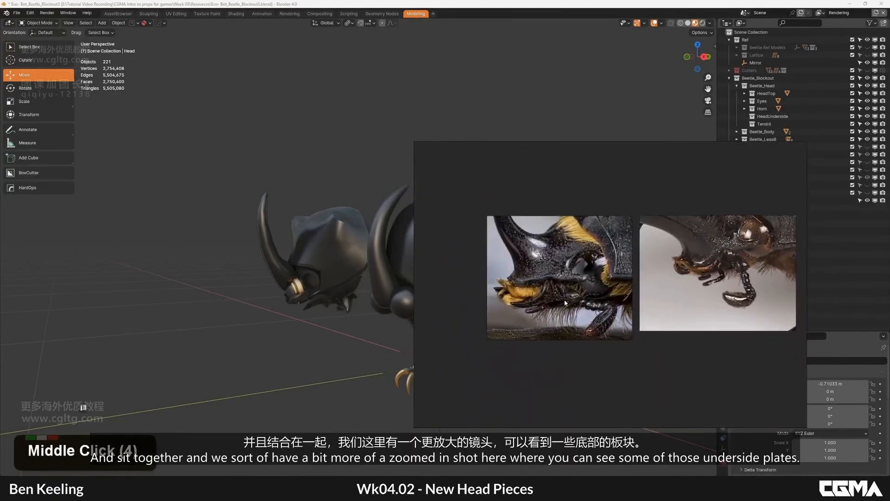
{"action": "scroll", "coordinate": [565, 303], "scroll_direction": "up", "scroll_amount": 3}
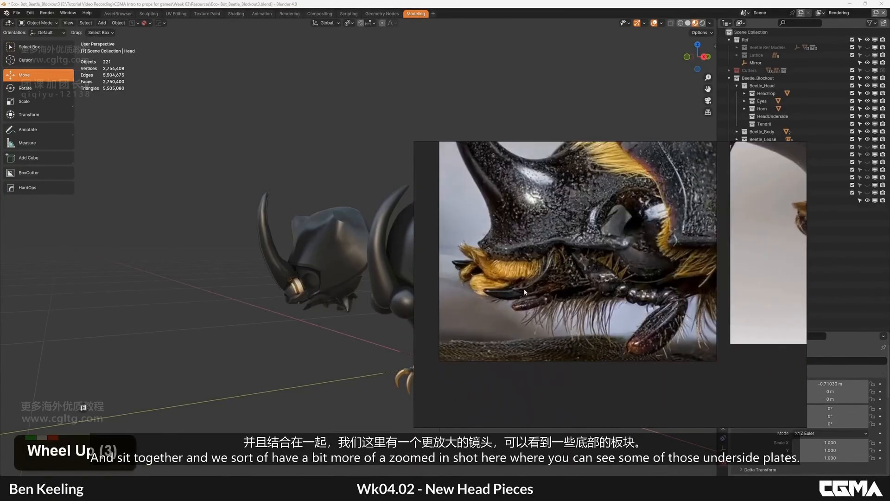
{"action": "scroll", "coordinate": [546, 273], "scroll_direction": "down", "scroll_amount": 1}
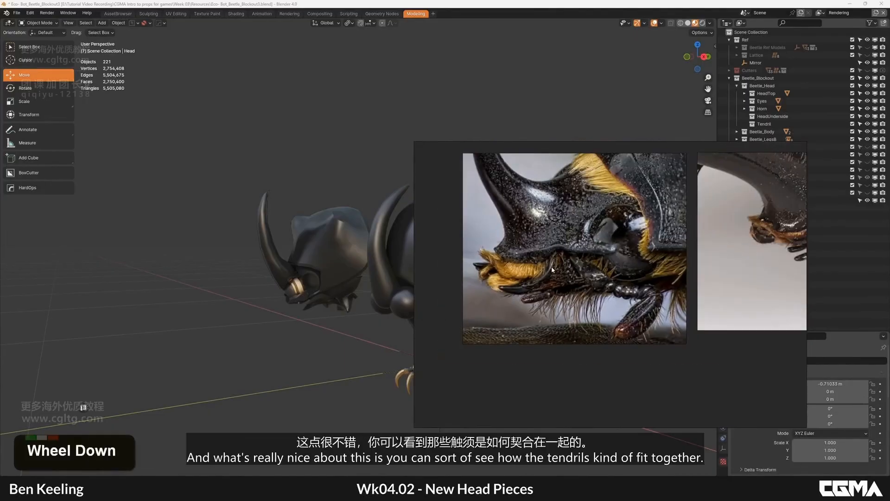
{"action": "middle_click_drag", "start_coordinate": [546, 272], "coordinate": [539, 262]}
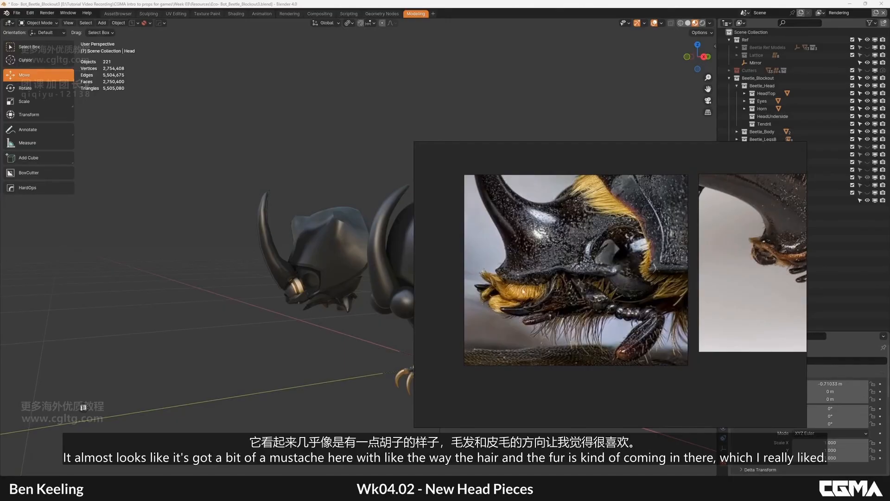
{"action": "scroll", "coordinate": [538, 289], "scroll_direction": "down", "scroll_amount": 2}
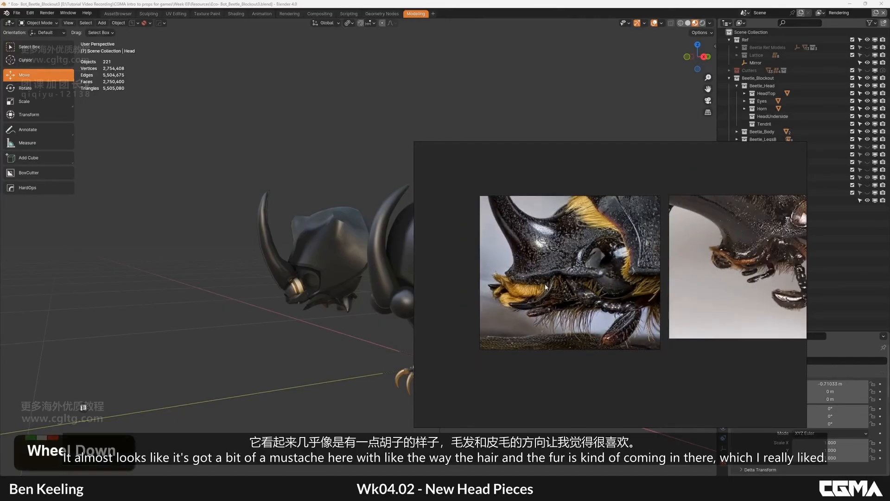
{"action": "middle_click_drag", "start_coordinate": [582, 265], "coordinate": [503, 253]}
{"action": "scroll", "coordinate": [676, 261], "scroll_direction": "up", "scroll_amount": 2}
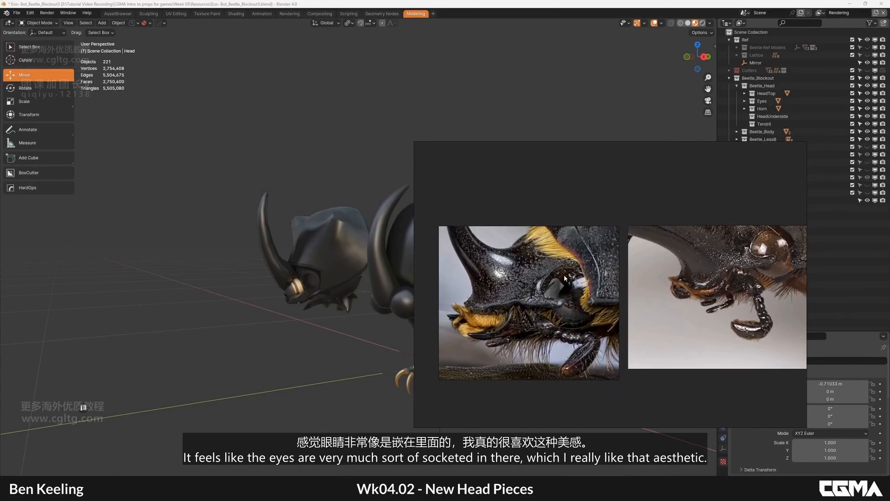
{"action": "middle_click_drag", "start_coordinate": [621, 271], "coordinate": [492, 290]}
{"action": "scroll", "coordinate": [619, 275], "scroll_direction": "up", "scroll_amount": 3}
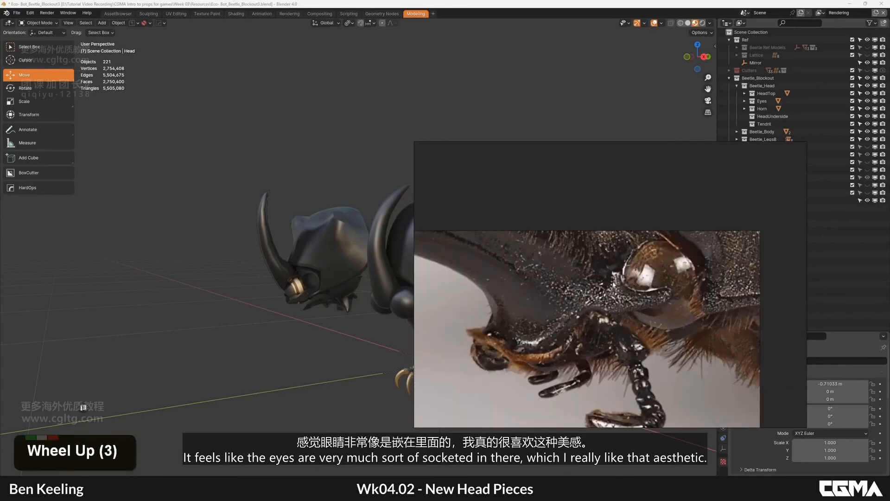
{"action": "scroll", "coordinate": [649, 285], "scroll_direction": "down", "scroll_amount": 1}
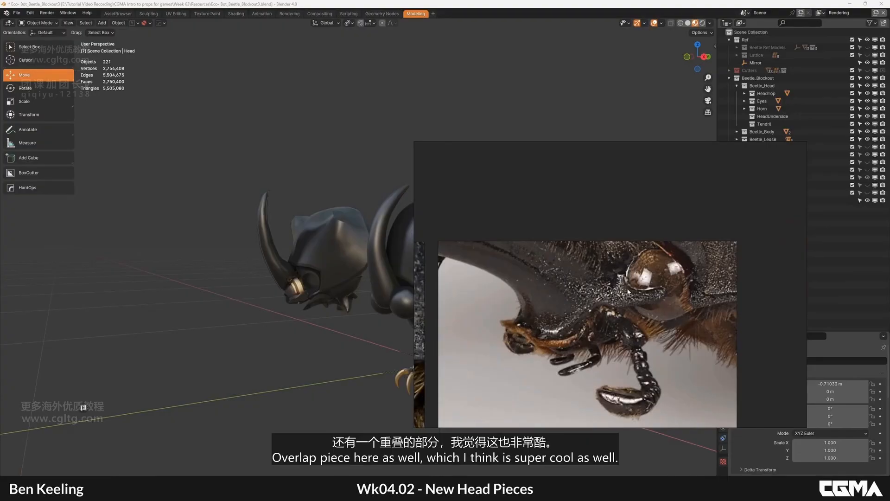
Inspect the pale-shelled beetle photo to study the eye socket and mouthparts from a different angle.
{"action": "scroll", "coordinate": [628, 292], "scroll_direction": "down", "scroll_amount": 4}
{"action": "middle_click_drag", "start_coordinate": [617, 278], "coordinate": [629, 220]}
{"action": "scroll", "coordinate": [585, 255], "scroll_direction": "up", "scroll_amount": 6}
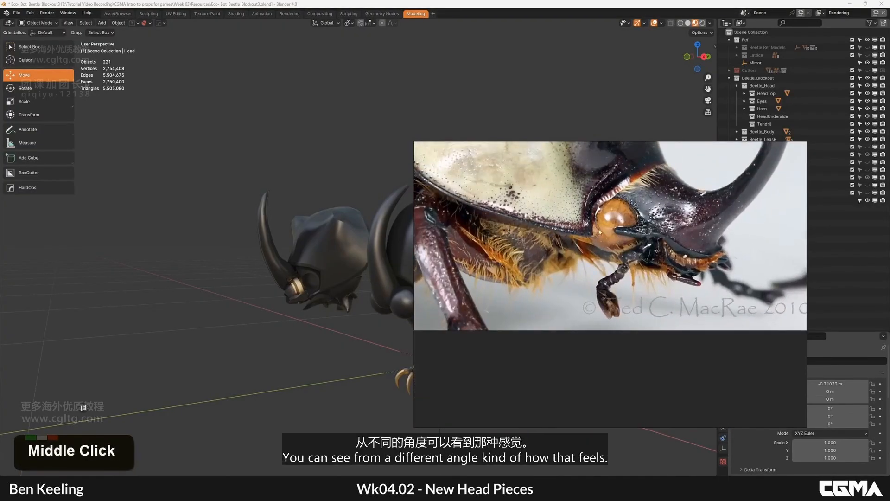
{"action": "scroll", "coordinate": [622, 250], "scroll_direction": "down", "scroll_amount": 1}
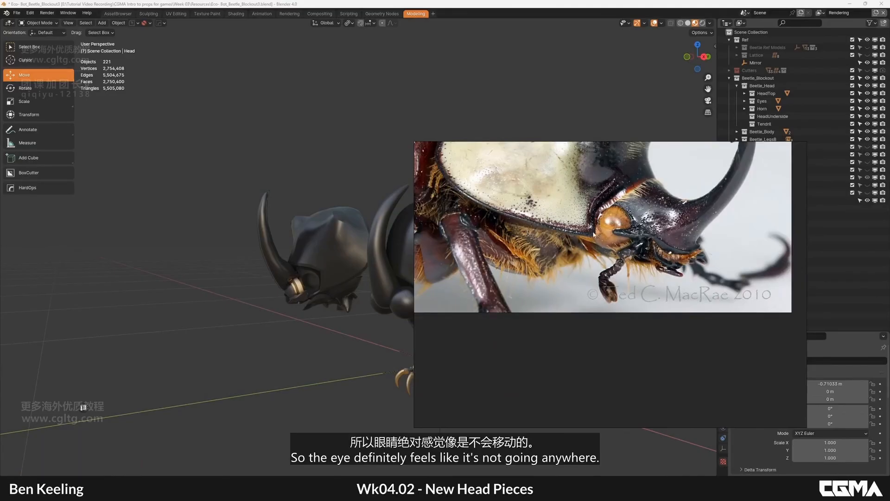
{"action": "scroll", "coordinate": [594, 235], "scroll_direction": "down", "scroll_amount": 4}
{"action": "middle_click_drag", "start_coordinate": [418, 241], "coordinate": [608, 230]}
{"action": "scroll", "coordinate": [505, 244], "scroll_direction": "up", "scroll_amount": 1}
{"action": "scroll", "coordinate": [548, 245], "scroll_direction": "up", "scroll_amount": 3}
Compare the head plate sizes and horn shapes across the different beetle head photos.
{"action": "scroll", "coordinate": [541, 251], "scroll_direction": "down", "scroll_amount": 4}
{"action": "scroll", "coordinate": [595, 234], "scroll_direction": "down", "scroll_amount": 3}
{"action": "middle_click_drag", "start_coordinate": [650, 286], "coordinate": [598, 282]}
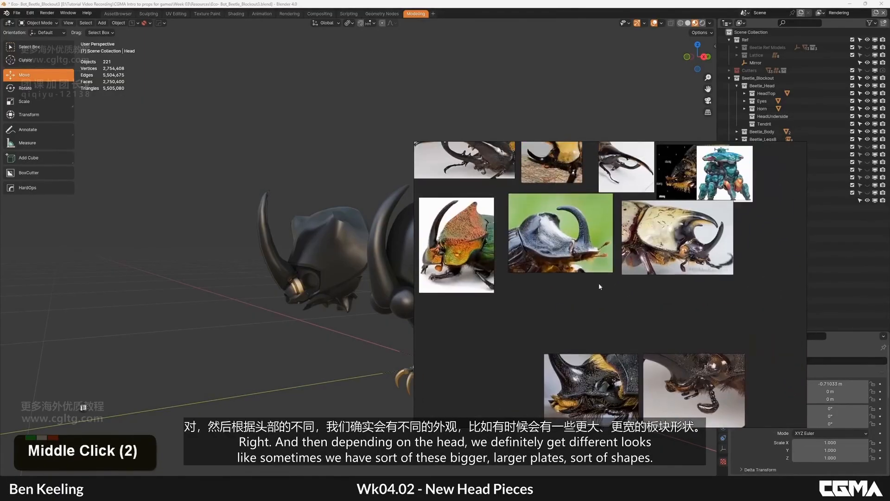
{"action": "middle_click_drag", "start_coordinate": [592, 170], "coordinate": [580, 261]}
{"action": "scroll", "coordinate": [587, 195], "scroll_direction": "up", "scroll_amount": 2}
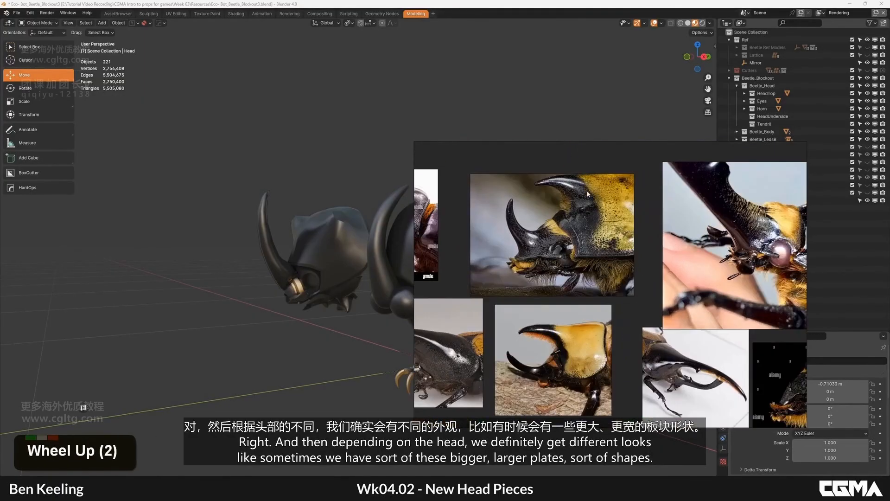
{"action": "scroll", "coordinate": [595, 231], "scroll_direction": "down", "scroll_amount": 2}
{"action": "middle_click_drag", "start_coordinate": [503, 218], "coordinate": [548, 220]}
{"action": "scroll", "coordinate": [616, 207], "scroll_direction": "up", "scroll_amount": 4}
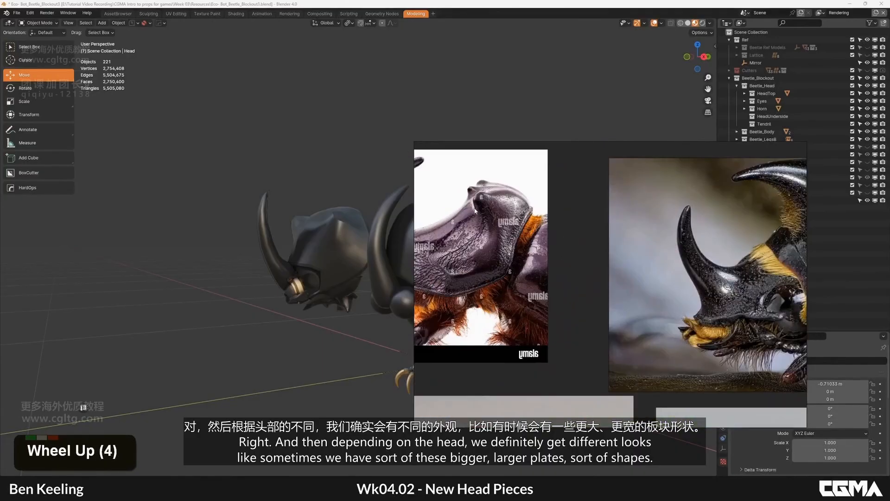
{"action": "scroll", "coordinate": [522, 209], "scroll_direction": "down", "scroll_amount": 2}
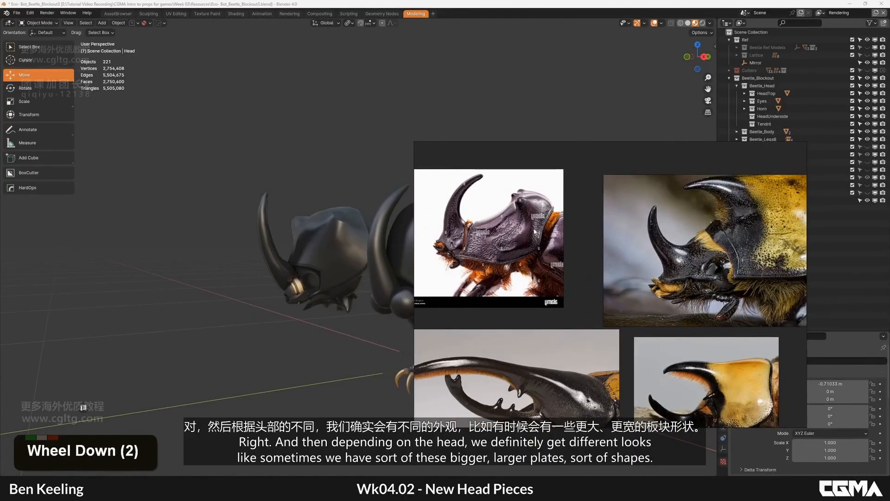
{"action": "scroll", "coordinate": [520, 188], "scroll_direction": "down", "scroll_amount": 3}
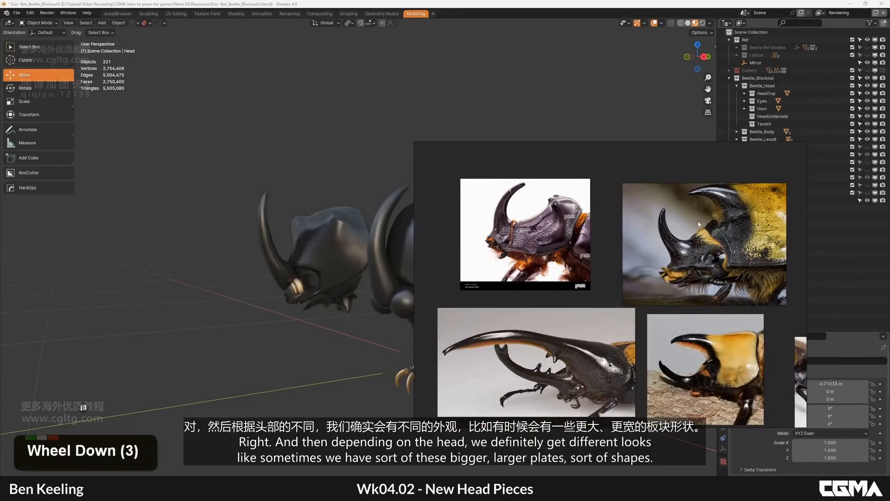
{"action": "middle_click_drag", "start_coordinate": [682, 189], "coordinate": [642, 198]}
{"action": "middle_click_drag", "start_coordinate": [589, 311], "coordinate": [606, 225]}
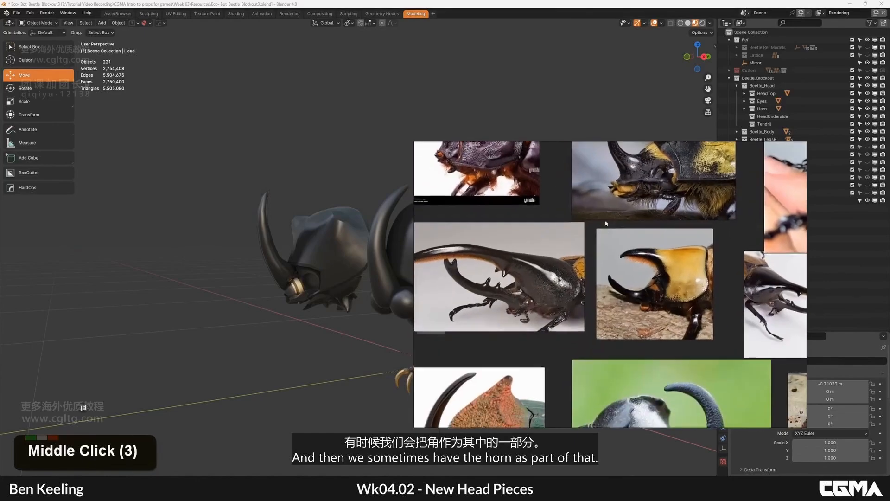
{"action": "scroll", "coordinate": [503, 269], "scroll_direction": "down", "scroll_amount": 1}
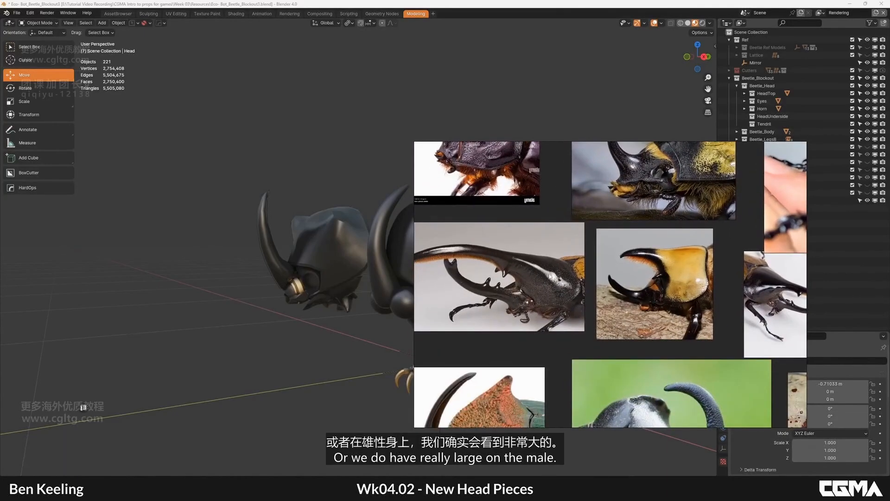
{"action": "middle_click_drag", "start_coordinate": [542, 286], "coordinate": [550, 255]}
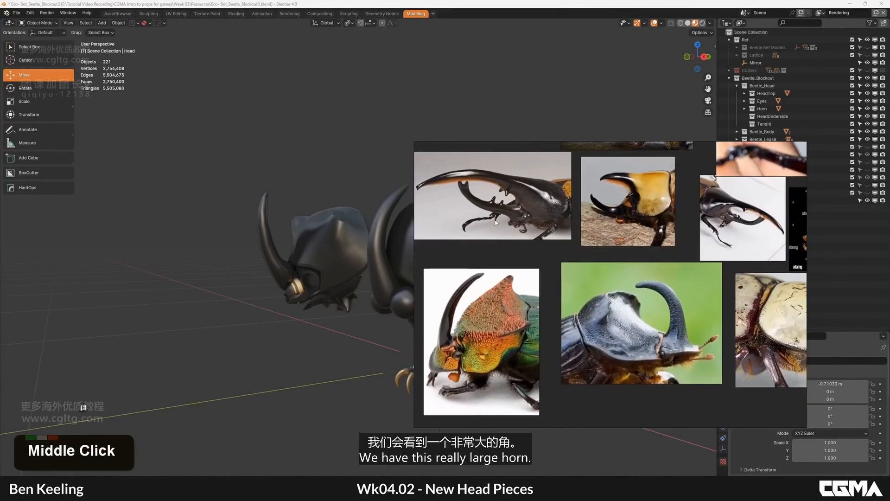
{"action": "middle_click_drag", "start_coordinate": [462, 327], "coordinate": [535, 271]}
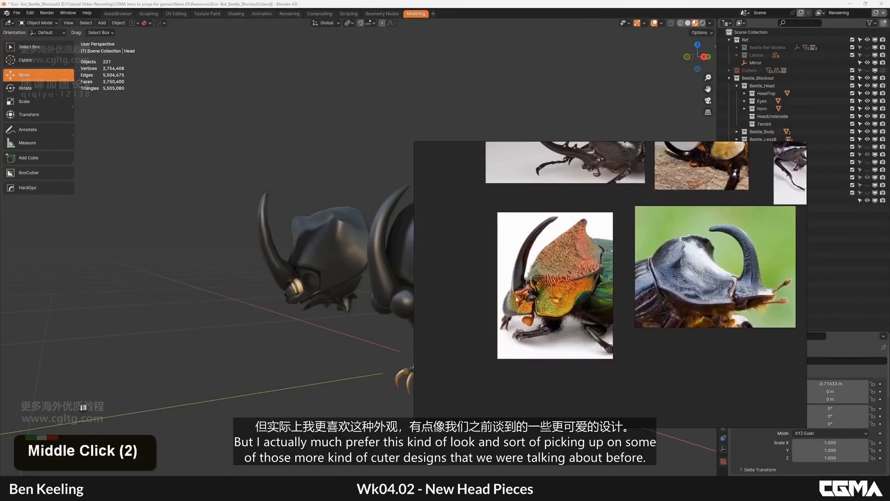
{"action": "scroll", "coordinate": [567, 244], "scroll_direction": "down", "scroll_amount": 2}
{"action": "middle_click_drag", "start_coordinate": [567, 245], "coordinate": [495, 195]}
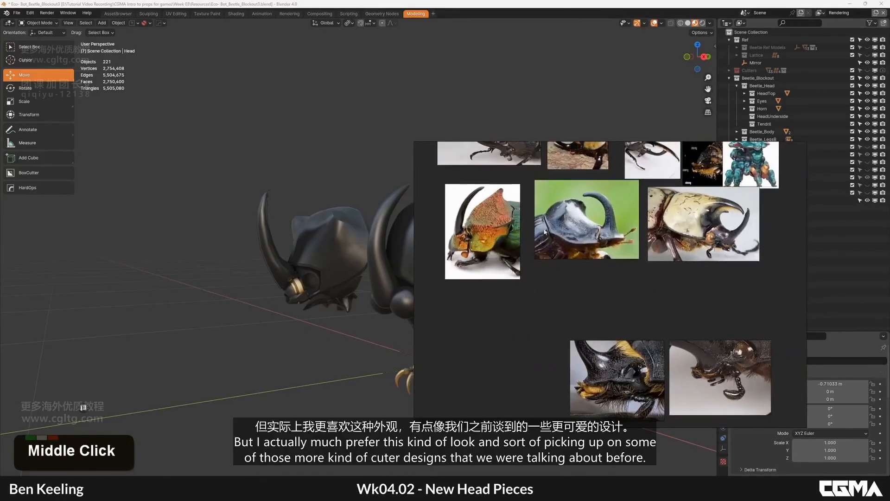
Find the cute beetle designs on the reference board and examine the rounded ear-like shapes on the illustrated green-blue beetle.
{"action": "scroll", "coordinate": [495, 195], "scroll_direction": "down", "scroll_amount": 4}
{"action": "middle_click_drag", "start_coordinate": [440, 264], "coordinate": [623, 232]}
{"action": "scroll", "coordinate": [623, 231], "scroll_direction": "down", "scroll_amount": 3}
{"action": "middle_click_drag", "start_coordinate": [547, 273], "coordinate": [512, 283]}
{"action": "scroll", "coordinate": [715, 255], "scroll_direction": "down", "scroll_amount": 5}
{"action": "scroll", "coordinate": [632, 248], "scroll_direction": "up", "scroll_amount": 13}
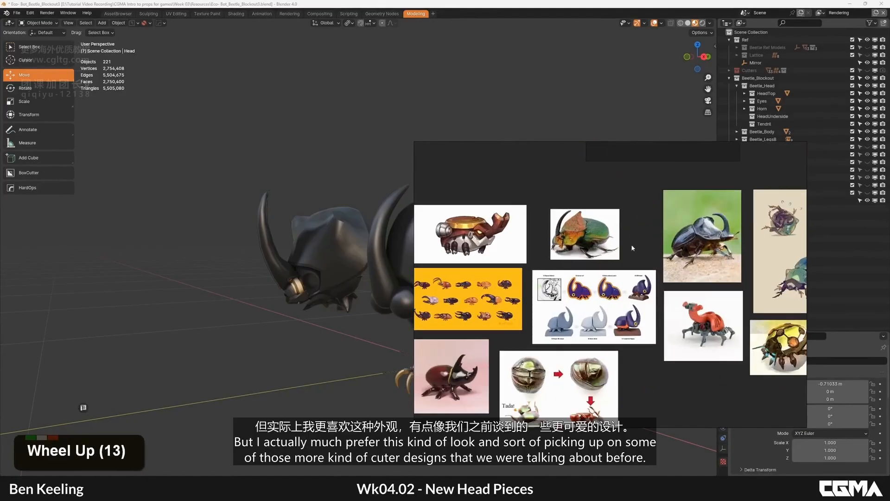
{"action": "middle_click_drag", "start_coordinate": [709, 244], "coordinate": [559, 239]}
{"action": "scroll", "coordinate": [668, 265], "scroll_direction": "up", "scroll_amount": 2}
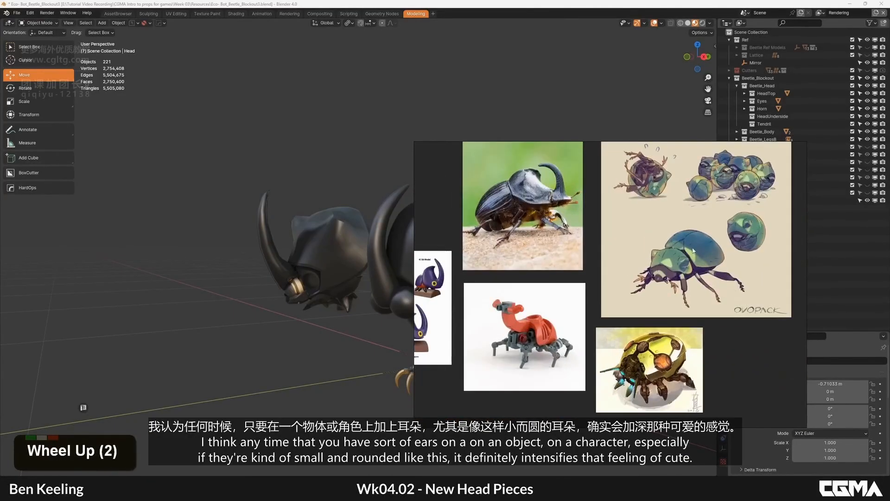
{"action": "middle_click_drag", "start_coordinate": [658, 273], "coordinate": [640, 274]}
{"action": "scroll", "coordinate": [640, 274], "scroll_direction": "up", "scroll_amount": 5}
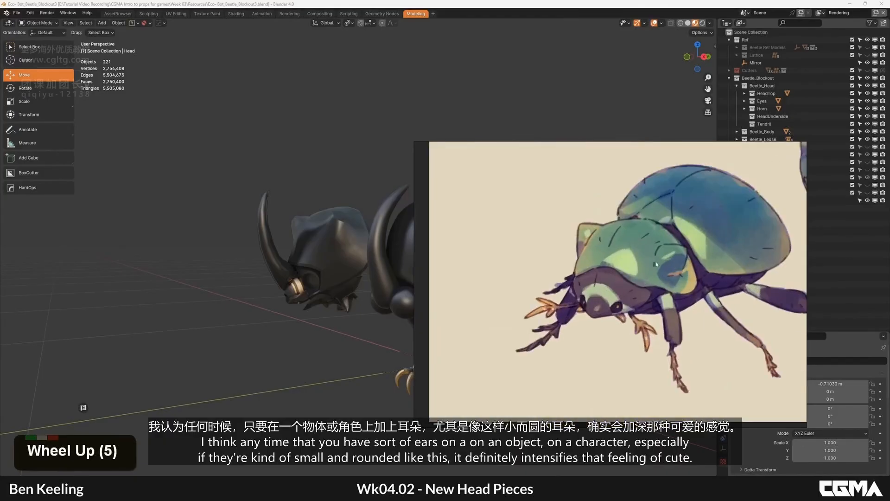
{"action": "scroll", "coordinate": [675, 254], "scroll_direction": "down", "scroll_amount": 2}
{"action": "scroll", "coordinate": [676, 255], "scroll_direction": "down", "scroll_amount": 2}
{"action": "mouse_move", "coordinate": [674, 241]}
{"action": "middle_mouse_down"}
{"action": "mouse_move", "coordinate": [696, 306]}
{"action": "mouse_move", "coordinate": [715, 318]}
{"action": "middle_mouse_up"}
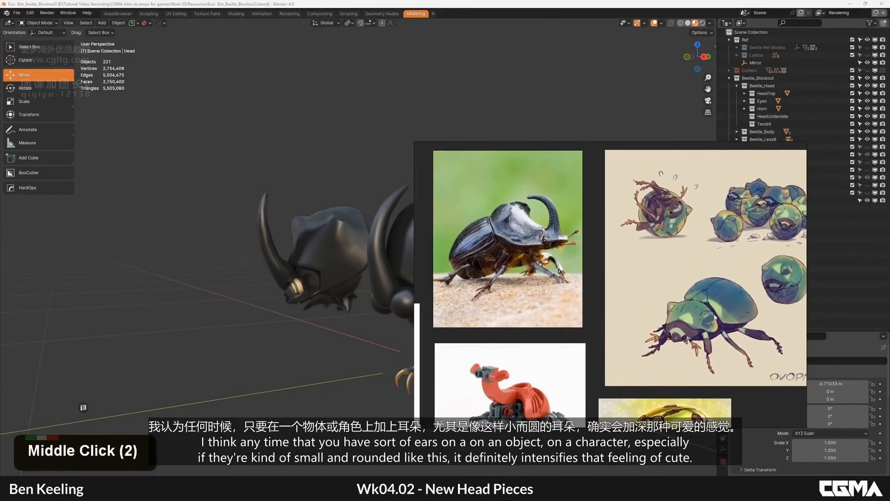
Examine the stylized purple beetle figures and neighbouring toy-like designs for simplified head shell shapes.
{"action": "scroll", "coordinate": [526, 238], "scroll_direction": "down", "scroll_amount": 3}
{"action": "middle_click_drag", "start_coordinate": [526, 238], "coordinate": [607, 200]}
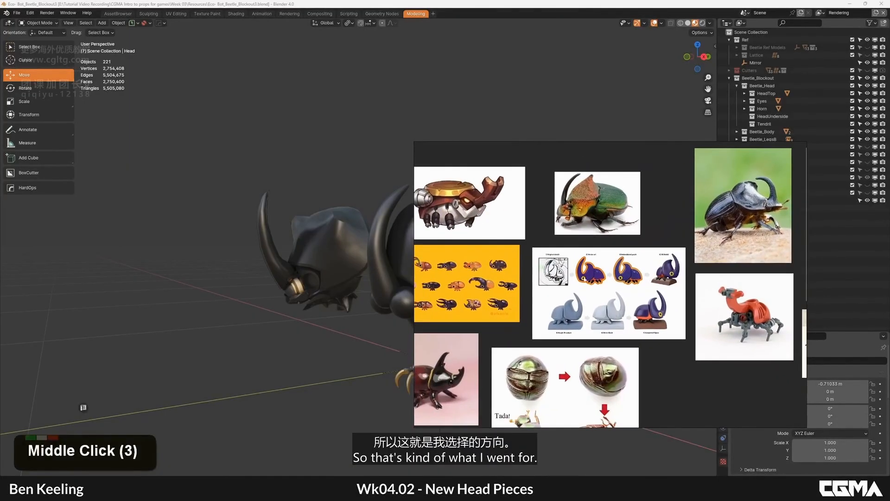
{"action": "middle_click_drag", "start_coordinate": [638, 303], "coordinate": [664, 222]}
{"action": "scroll", "coordinate": [666, 220], "scroll_direction": "up", "scroll_amount": 3}
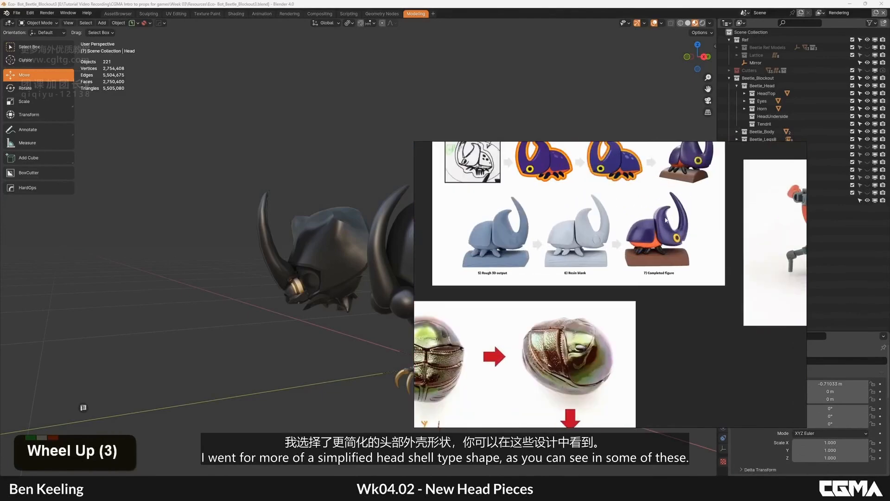
{"action": "scroll", "coordinate": [663, 227], "scroll_direction": "down", "scroll_amount": 3}
{"action": "middle_click_drag", "start_coordinate": [416, 289], "coordinate": [486, 303]}
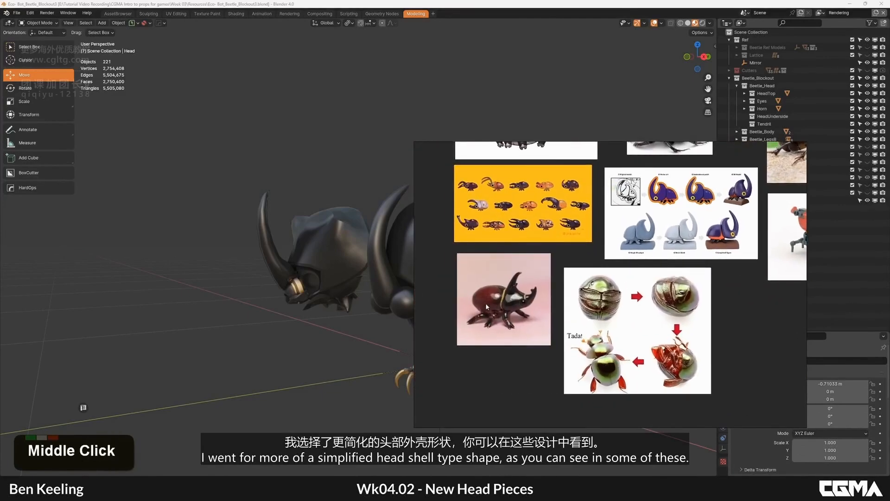
Study the ear-like head shape and single large horn on the green-orange beetle photo and the purple toy beetle design sheet.
{"action": "middle_click_drag", "start_coordinate": [593, 194], "coordinate": [554, 279]}
{"action": "middle_click_drag", "start_coordinate": [628, 201], "coordinate": [609, 217]}
{"action": "scroll", "coordinate": [607, 214], "scroll_direction": "up", "scroll_amount": 4}
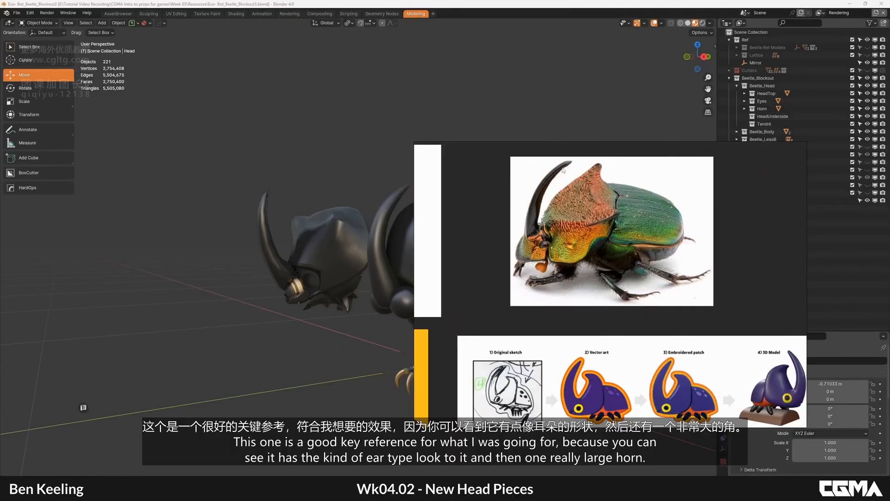
{"action": "scroll", "coordinate": [603, 232], "scroll_direction": "down", "scroll_amount": 1}
{"action": "middle_click_drag", "start_coordinate": [686, 301], "coordinate": [630, 212]}
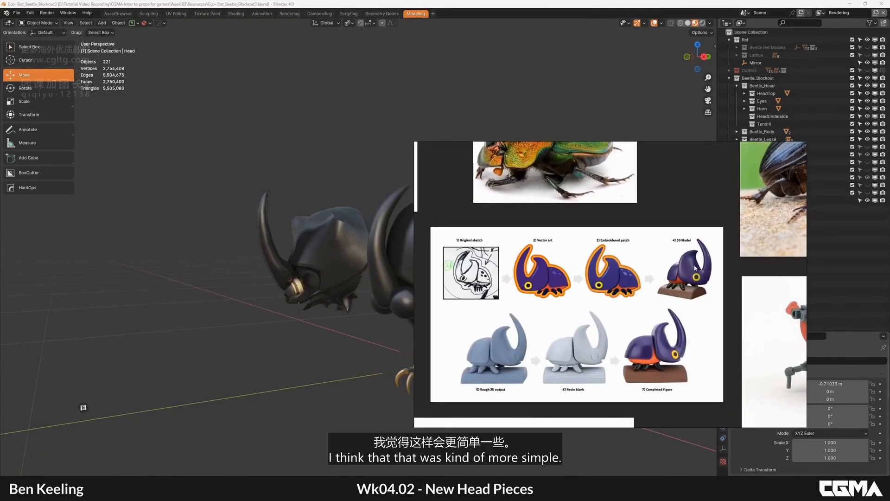
Return to the real beetle head photos and compare the double-horned beetles with the ones that have one large horn.
{"action": "scroll", "coordinate": [695, 268], "scroll_direction": "down", "scroll_amount": 9}
{"action": "middle_click_drag", "start_coordinate": [603, 222], "coordinate": [602, 253]}
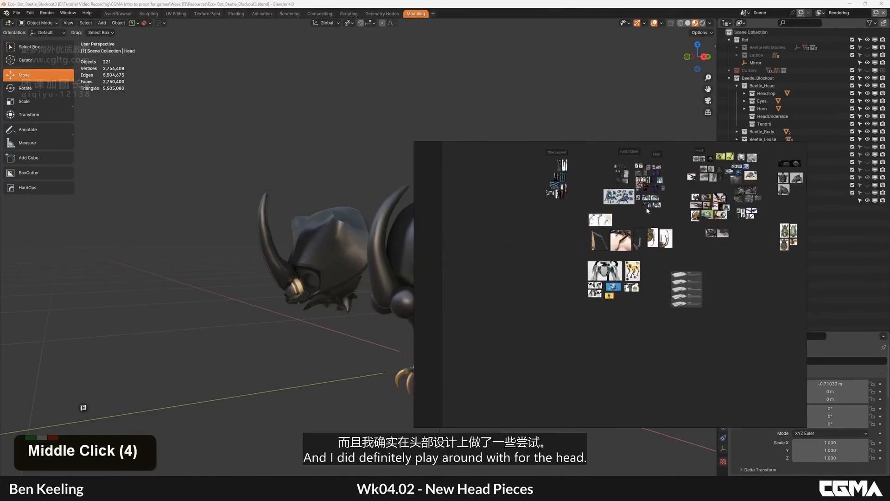
{"action": "middle_click_drag", "start_coordinate": [647, 210], "coordinate": [635, 220]}
{"action": "scroll", "coordinate": [515, 190], "scroll_direction": "up", "scroll_amount": 5}
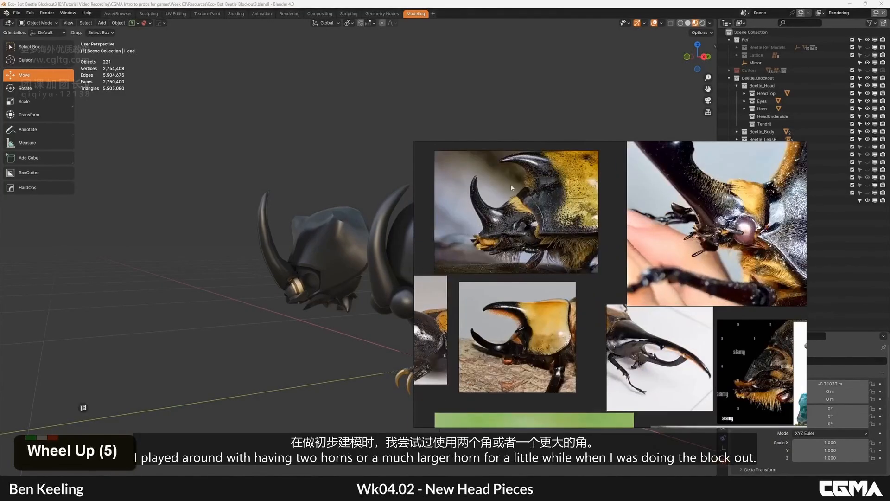
{"action": "scroll", "coordinate": [544, 190], "scroll_direction": "down", "scroll_amount": 2}
{"action": "middle_click_drag", "start_coordinate": [537, 326], "coordinate": [575, 274]}
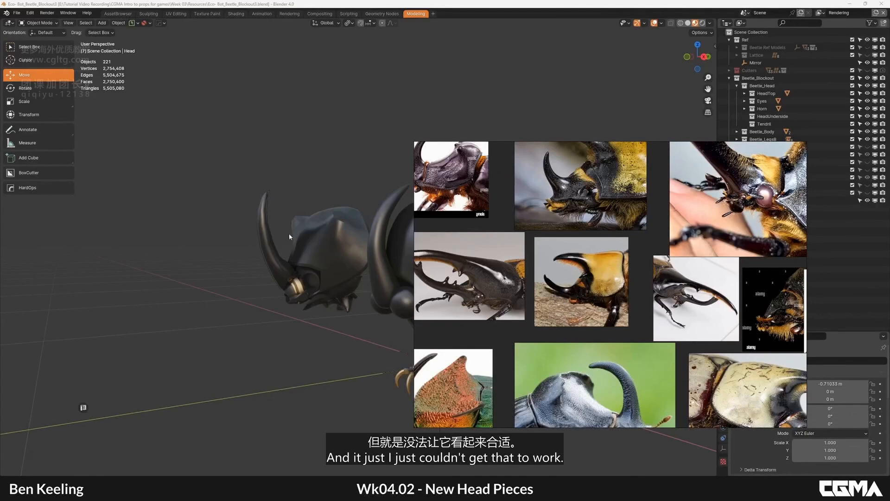
Inspect the detailed example head from the side and below, focusing on where the leg sections connect.
{"action": "middle_click_drag", "start_coordinate": [378, 262], "coordinate": [356, 265]}
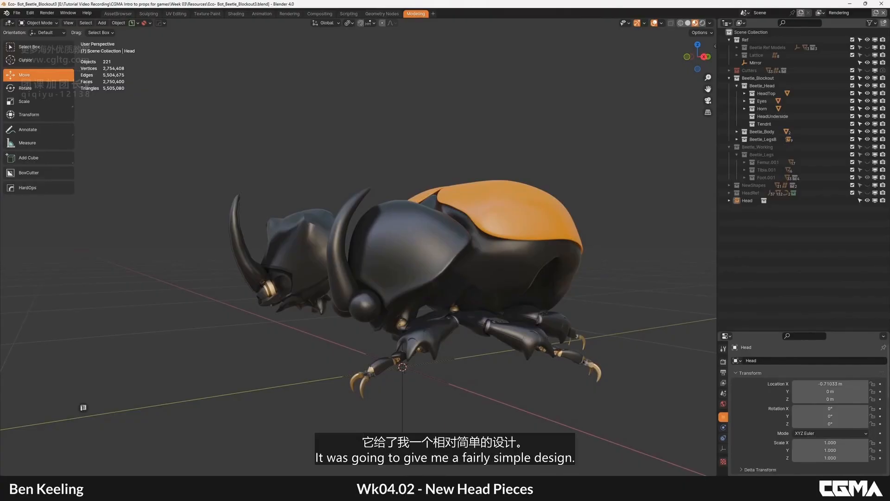
{"action": "scroll", "coordinate": [619, 261], "scroll_direction": "down", "scroll_amount": 2}
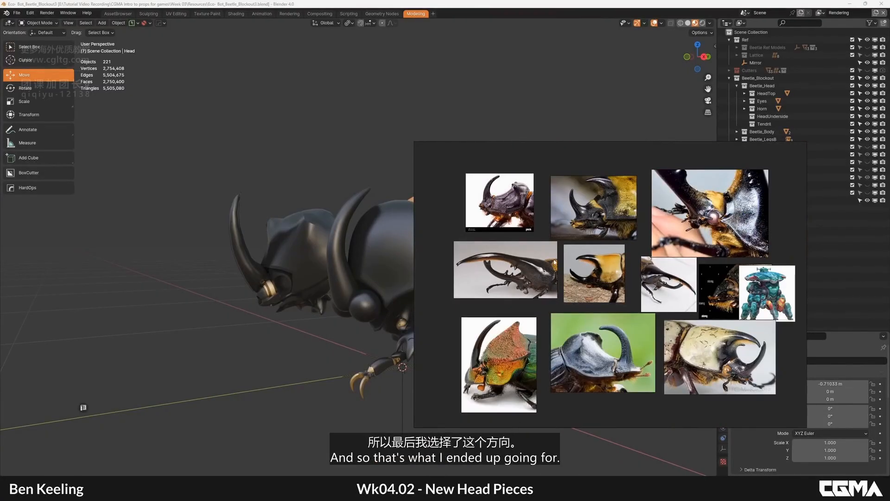
{"action": "middle_click_drag", "start_coordinate": [575, 284], "coordinate": [615, 266]}
{"action": "middle_click_drag", "start_coordinate": [341, 230], "coordinate": [503, 324]}
{"action": "scroll", "coordinate": [387, 270], "scroll_direction": "up", "scroll_amount": 2}
{"action": "scroll", "coordinate": [394, 282], "scroll_direction": "up", "scroll_amount": 7}
{"action": "scroll", "coordinate": [406, 210], "scroll_direction": "down", "scroll_amount": 2}
{"action": "scroll", "coordinate": [401, 248], "scroll_direction": "down", "scroll_amount": 3}
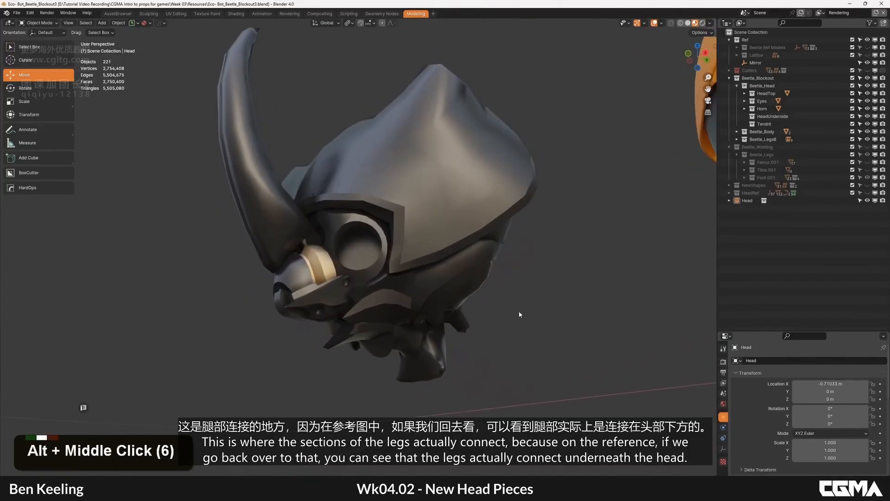
Switch to the reference board and examine in the beetle photos how the front legs attach beneath the head.
{"action": "key", "text": "alt+Tab"}
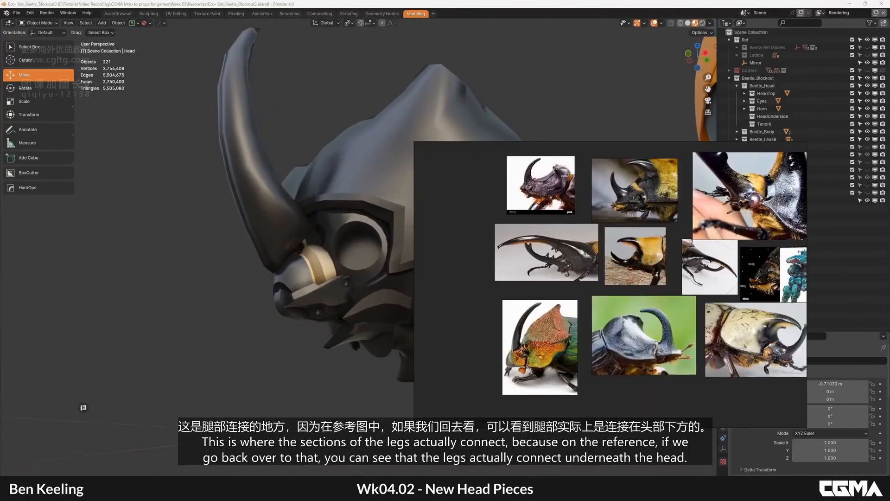
{"action": "middle_click_drag", "start_coordinate": [647, 324], "coordinate": [590, 267]}
{"action": "middle_click_drag", "start_coordinate": [732, 392], "coordinate": [615, 312]}
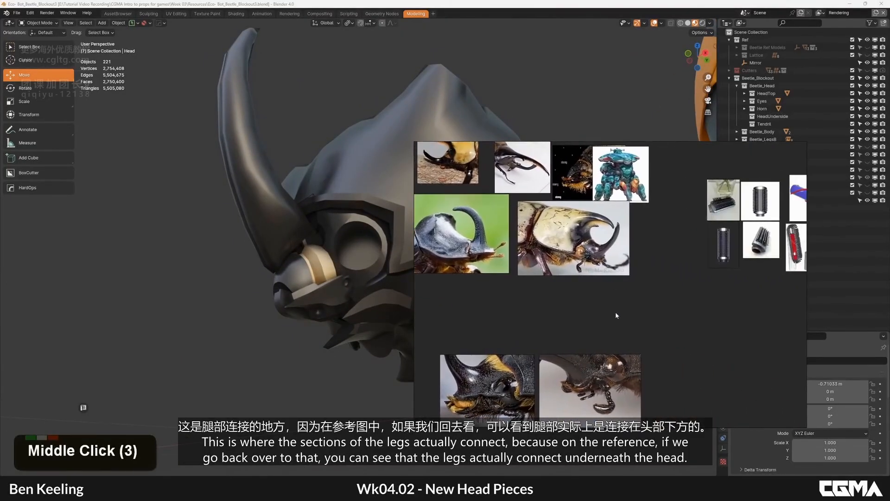
{"action": "scroll", "coordinate": [666, 325], "scroll_direction": "down", "scroll_amount": 4}
{"action": "scroll", "coordinate": [573, 263], "scroll_direction": "up", "scroll_amount": 9}
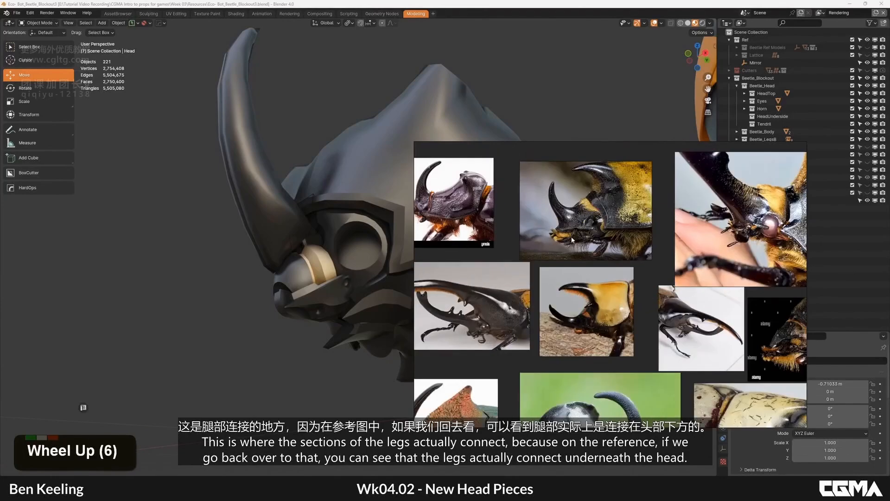
{"action": "middle_click", "coordinate": [565, 253]}
{"action": "middle_click", "coordinate": [515, 240]}
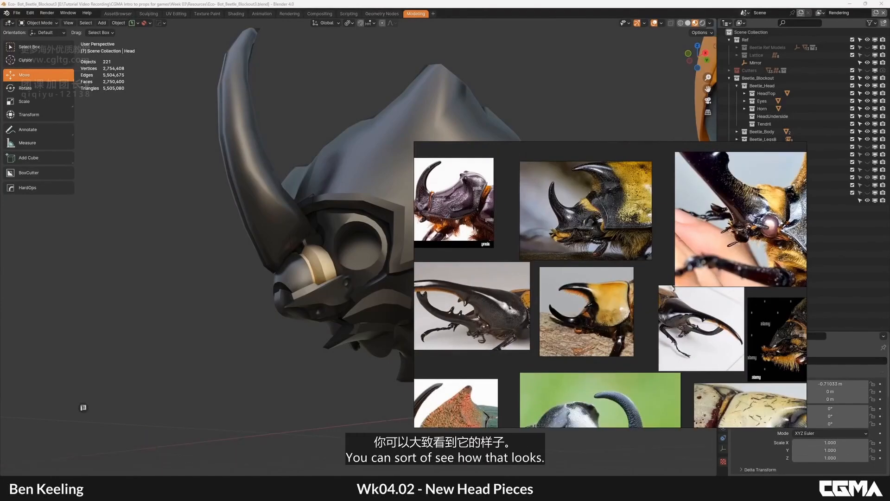
{"action": "middle_click", "coordinate": [546, 252]}
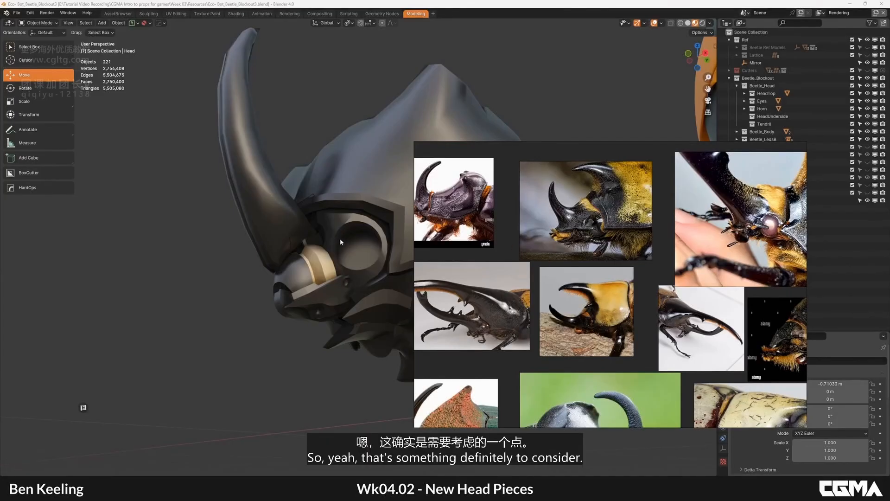
Examine the mouth area of the example head for the spots where the tendrils connect.
{"action": "middle_click_drag", "start_coordinate": [373, 242], "coordinate": [405, 255]}
{"action": "middle_click_drag", "start_coordinate": [469, 278], "coordinate": [436, 279], "text": "alt"}
{"action": "middle_click", "coordinate": [433, 290], "text": "alt"}
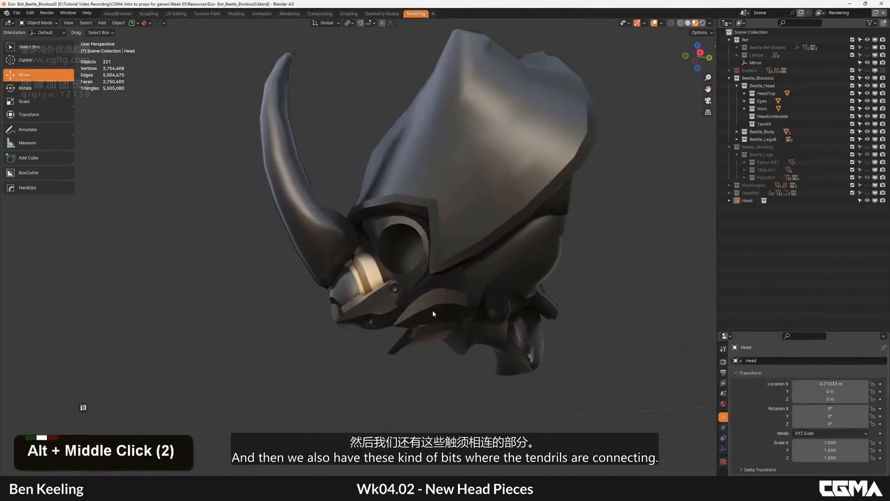
{"action": "middle_click_drag", "start_coordinate": [377, 300], "coordinate": [432, 292], "text": "alt"}
{"action": "scroll", "coordinate": [427, 283], "scroll_direction": "up", "scroll_amount": 5}
{"action": "middle_click_drag", "start_coordinate": [565, 278], "coordinate": [517, 265], "text": "alt"}
{"action": "scroll", "coordinate": [435, 222], "scroll_direction": "down", "scroll_amount": 3}
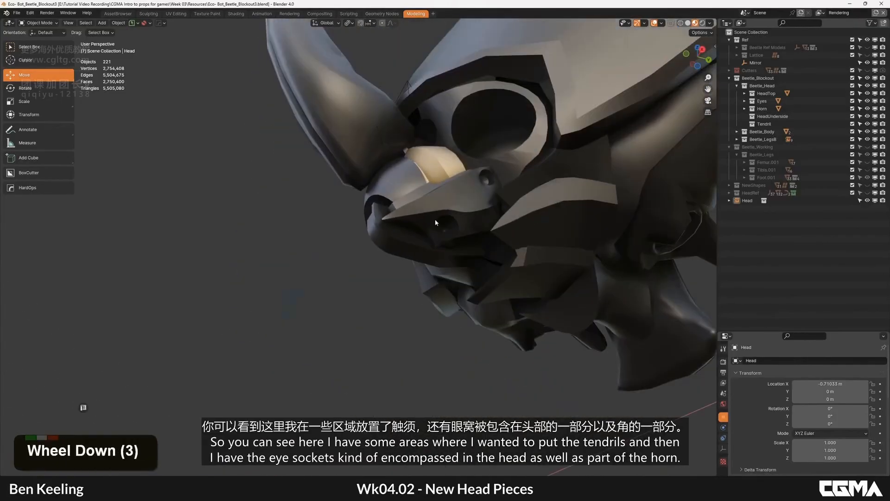
Inspect how the eye sockets of the example head are enclosed by the head shell and the horn base.
{"action": "scroll", "coordinate": [480, 181], "scroll_direction": "down", "scroll_amount": 3}
{"action": "middle_click_drag", "start_coordinate": [480, 181], "coordinate": [408, 268], "text": "alt"}
{"action": "middle_click_drag", "start_coordinate": [408, 269], "coordinate": [414, 240], "text": "alt"}
{"action": "scroll", "coordinate": [383, 210], "scroll_direction": "up", "scroll_amount": 2}
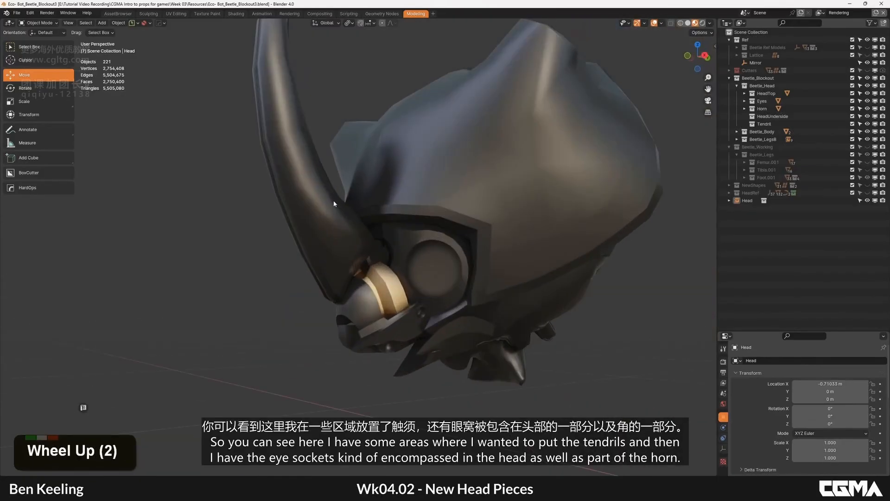
{"action": "scroll", "coordinate": [352, 199], "scroll_direction": "down", "scroll_amount": 2}
{"action": "middle_click_drag", "start_coordinate": [388, 185], "coordinate": [379, 218]}
{"action": "middle_click_drag", "start_coordinate": [380, 218], "coordinate": [442, 224], "text": "alt"}
{"action": "scroll", "coordinate": [455, 218], "scroll_direction": "down", "scroll_amount": 1}
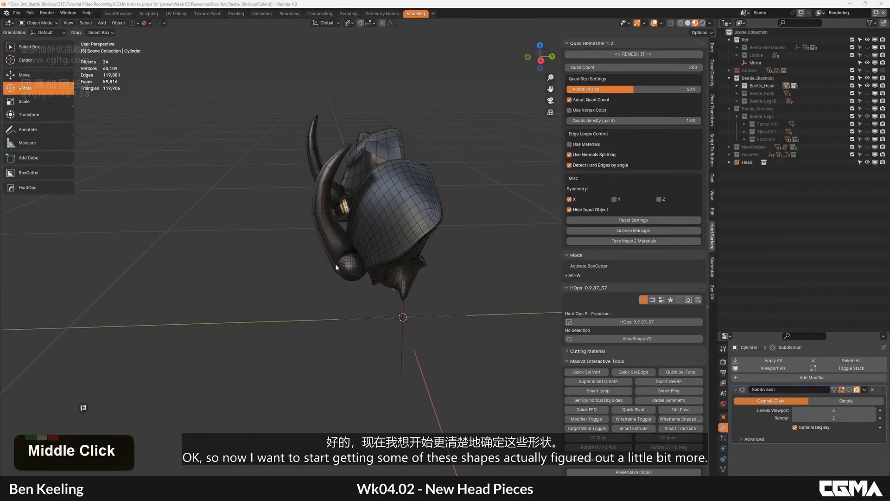
Expand the Beetle_Head collection and hide its Eyes collection.
{"action": "middle_click_drag", "start_coordinate": [335, 263], "coordinate": [356, 273]}
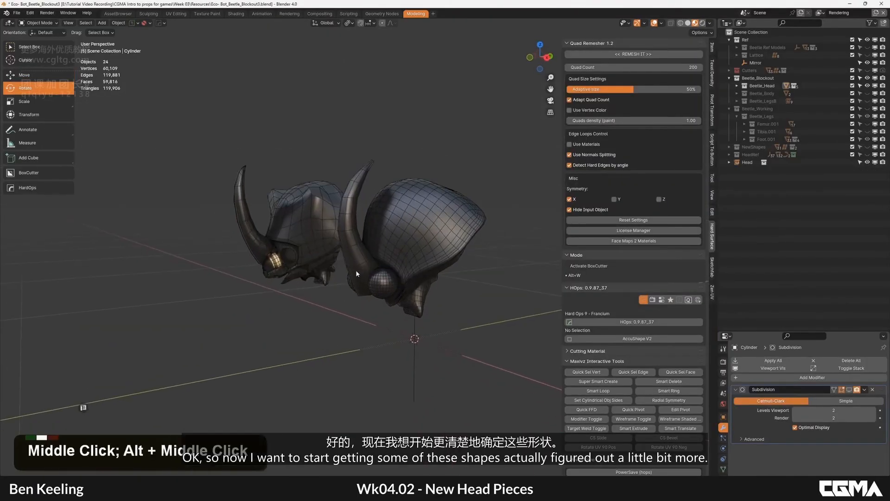
{"action": "scroll", "coordinate": [376, 282], "scroll_direction": "up", "scroll_amount": 3}
{"action": "middle_click_drag", "start_coordinate": [425, 307], "coordinate": [355, 275]}
{"action": "left_click", "coordinate": [324, 277]}
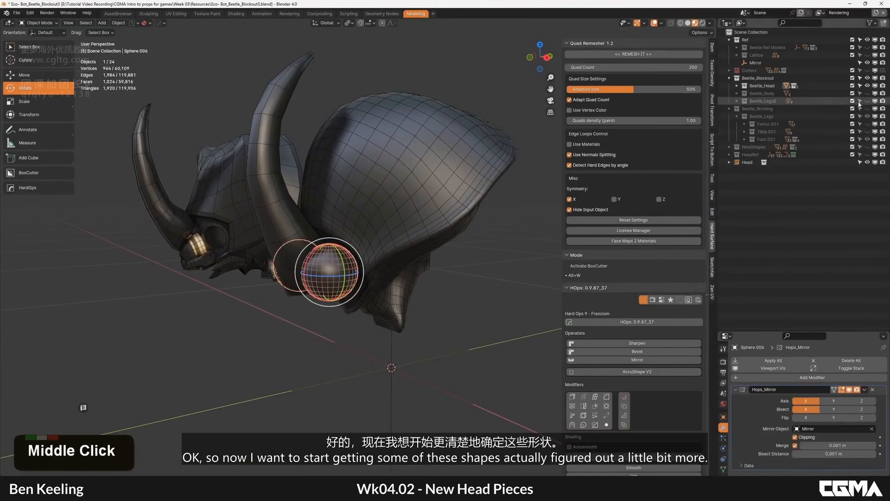
{"action": "double_click", "coordinate": [736, 87]}
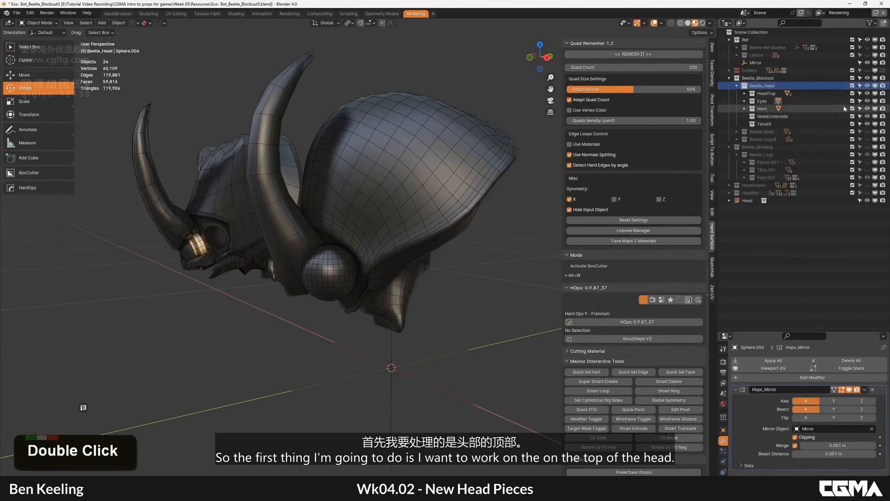
{"action": "left_click", "coordinate": [867, 100]}
Select the blockout's main head top mesh and hide the Horn collection, keeping HeadTop shown.
{"action": "middle_click_drag", "start_coordinate": [335, 262], "coordinate": [224, 254], "text": "alt"}
{"action": "left_click", "coordinate": [343, 252]}
{"action": "middle_click", "coordinate": [226, 252], "text": "alt"}
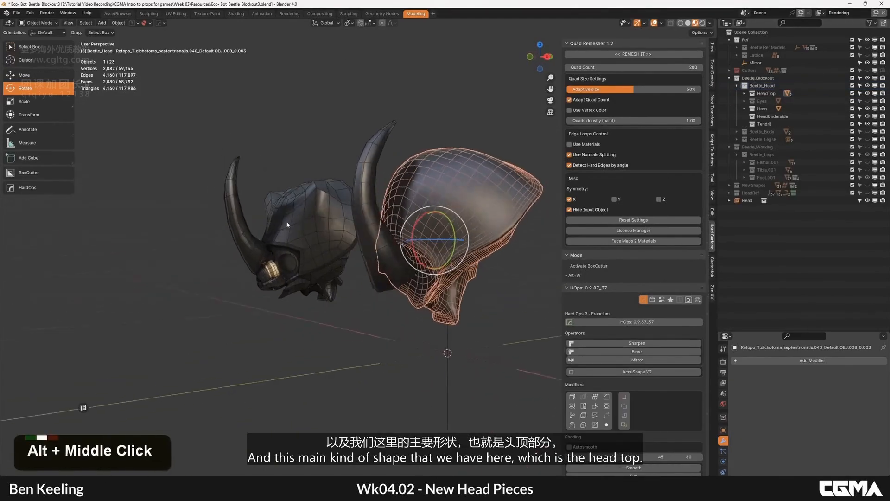
{"action": "double_click", "coordinate": [867, 94]}
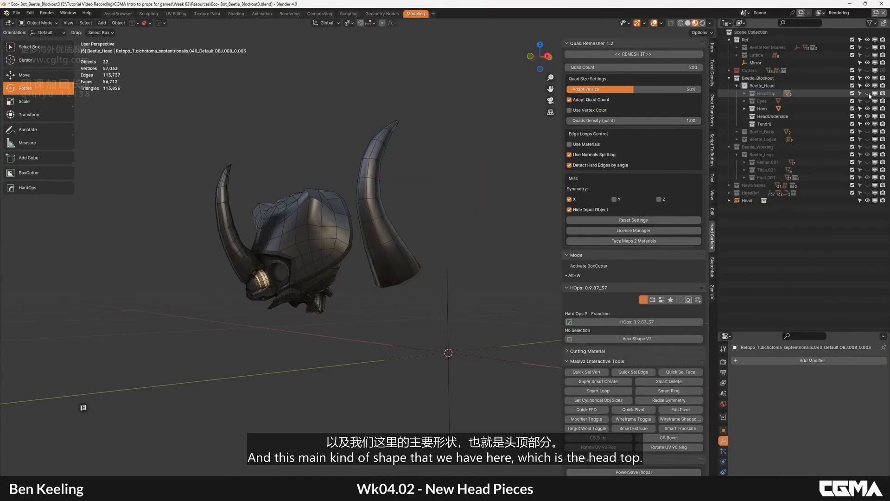
{"action": "left_click", "coordinate": [866, 109]}
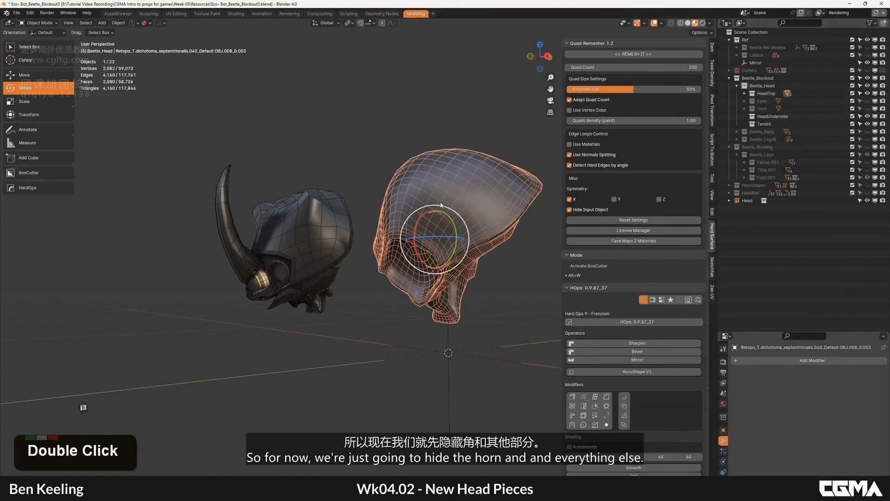
Compare the plain head mesh with the example head, studying the shape of its top piece and ears.
{"action": "middle_click_drag", "start_coordinate": [352, 204], "coordinate": [264, 263]}
{"action": "middle_click", "coordinate": [364, 238], "text": "alt"}
{"action": "middle_click", "coordinate": [301, 215], "text": "alt"}
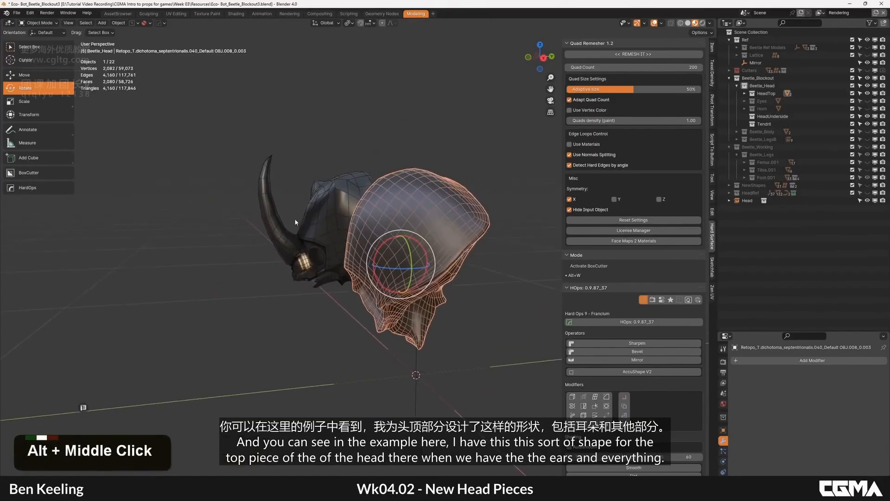
{"action": "middle_click", "coordinate": [415, 205], "text": "alt"}
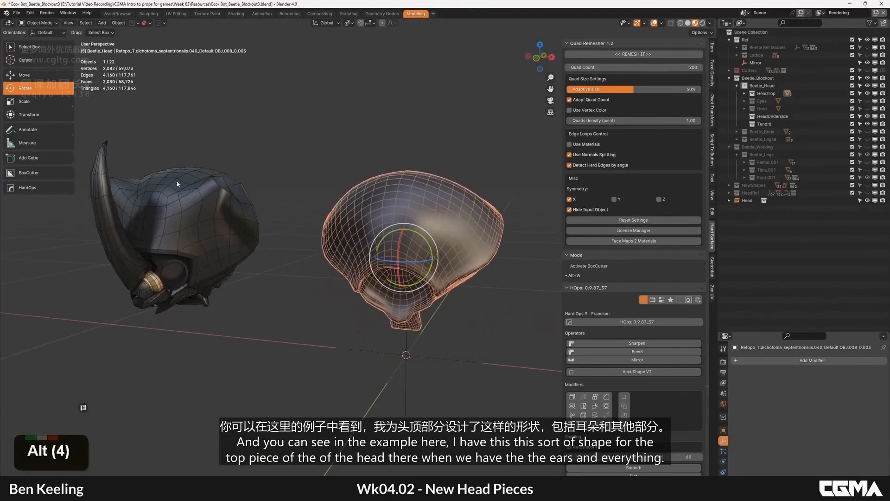
{"action": "left_click", "coordinate": [223, 222]}
{"action": "middle_click", "coordinate": [227, 227], "text": "alt"}
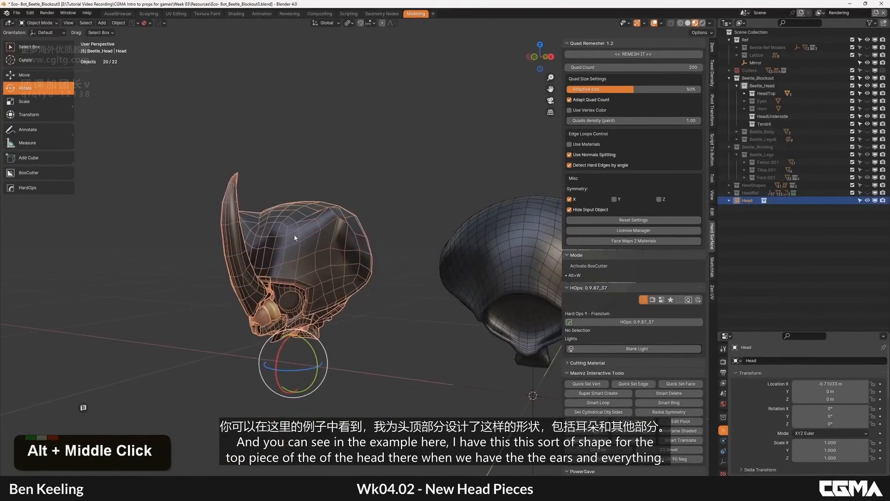
{"action": "middle_click_drag", "start_coordinate": [340, 214], "coordinate": [267, 245]}
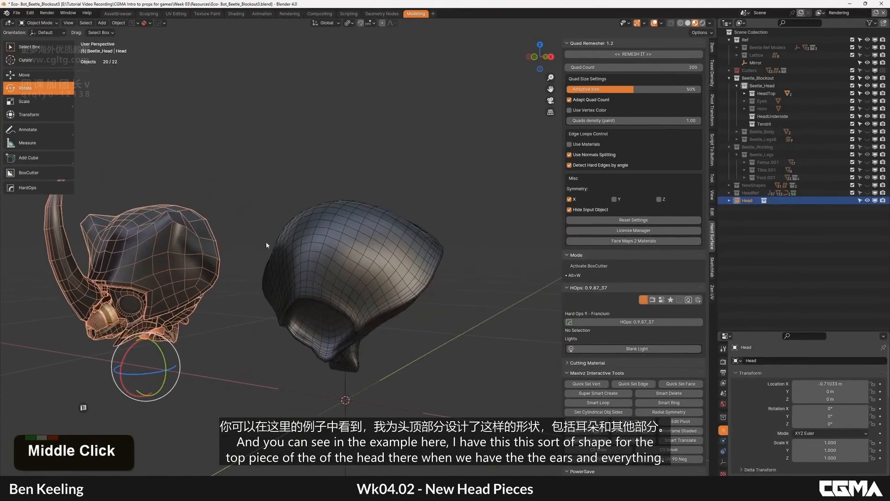
{"action": "middle_click", "coordinate": [177, 262], "text": "alt"}
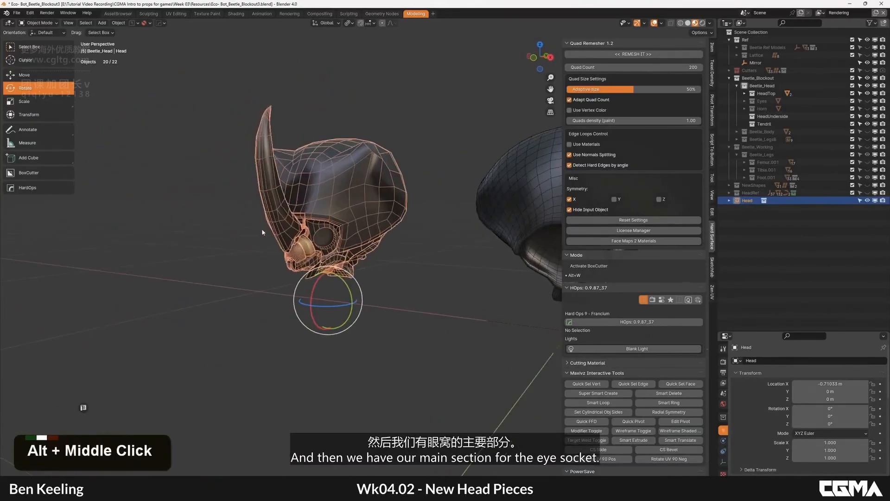
Examine the main eye socket section of the example head up close.
{"action": "scroll", "coordinate": [310, 230], "scroll_direction": "up", "scroll_amount": 7}
{"action": "middle_click", "coordinate": [245, 235], "text": "alt"}
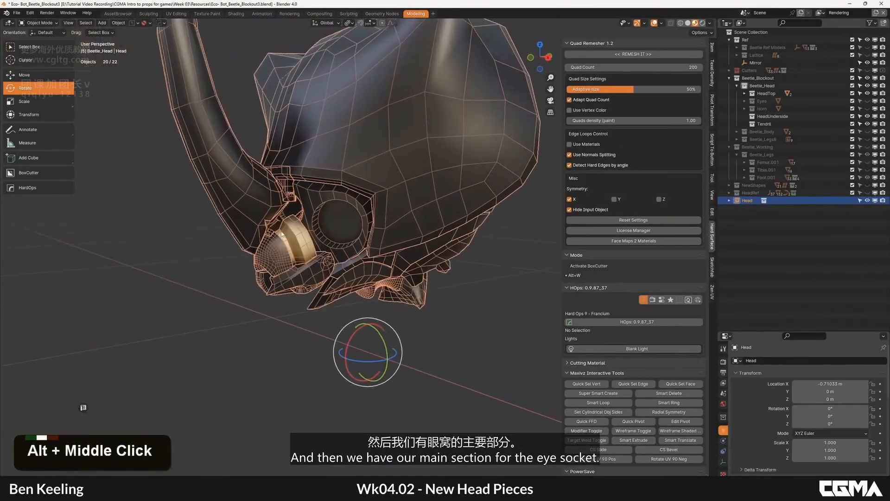
{"action": "scroll", "coordinate": [244, 235], "scroll_direction": "down", "scroll_amount": 7}
{"action": "middle_click_drag", "start_coordinate": [251, 231], "coordinate": [338, 232]}
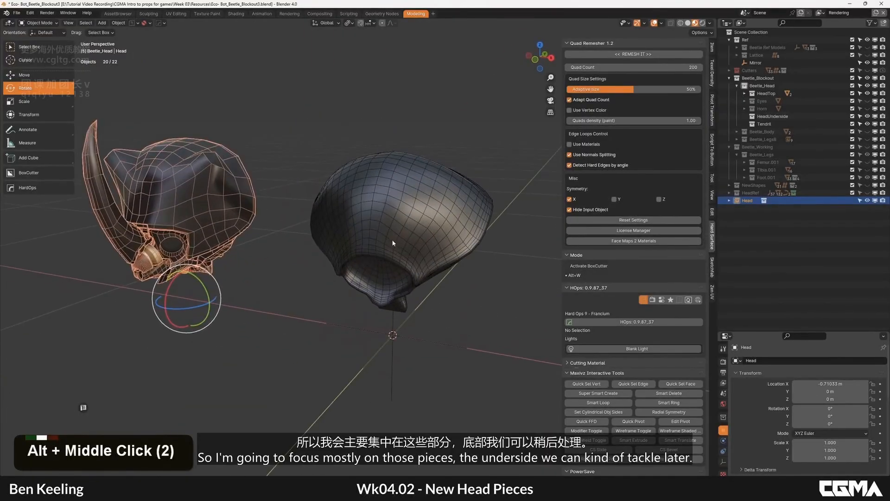
Duplicate the plain head mesh in place and put one copy into the HeadUnderside collection.
{"action": "left_click", "coordinate": [391, 236]}
{"action": "middle_click", "coordinate": [399, 240], "text": "alt"}
{"action": "scroll", "coordinate": [400, 235], "scroll_direction": "up", "scroll_amount": 2}
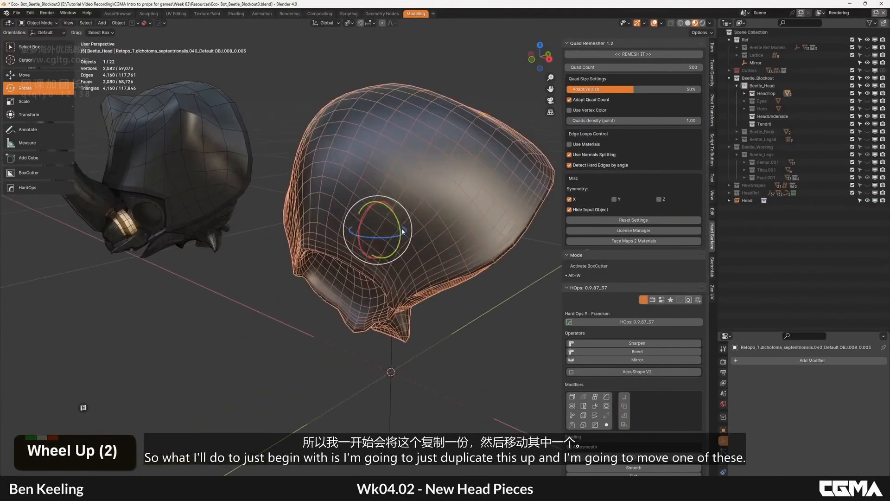
{"action": "middle_click", "coordinate": [384, 226], "text": "alt"}
{"action": "key", "text": "shift+d"}
{"action": "right_click", "coordinate": [576, 96]}
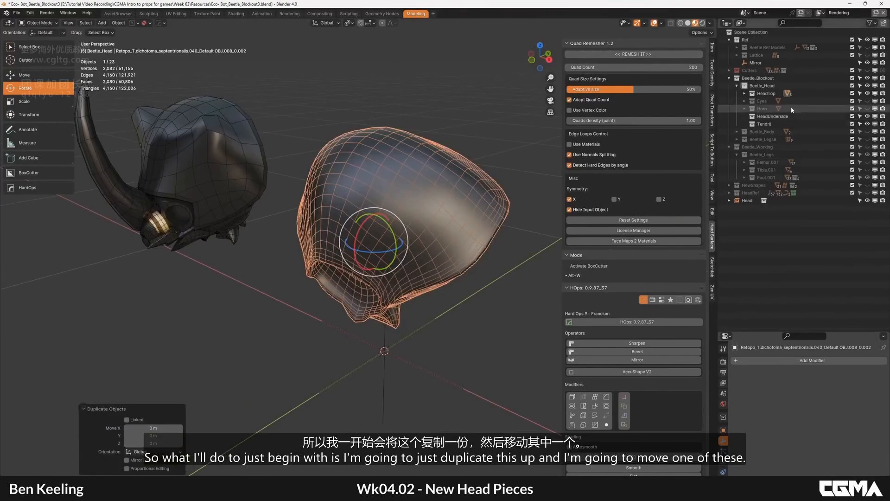
{"action": "key", "text": "period"}
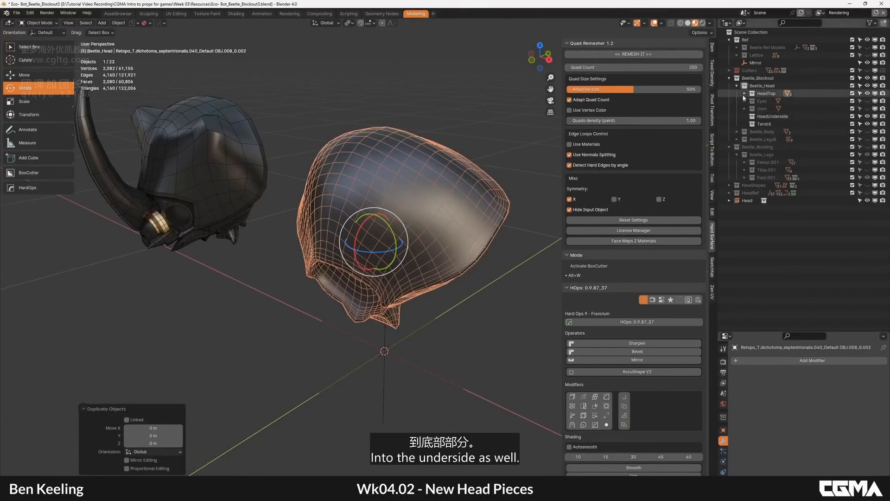
{"action": "left_click_drag", "start_coordinate": [769, 149], "coordinate": [772, 140]}
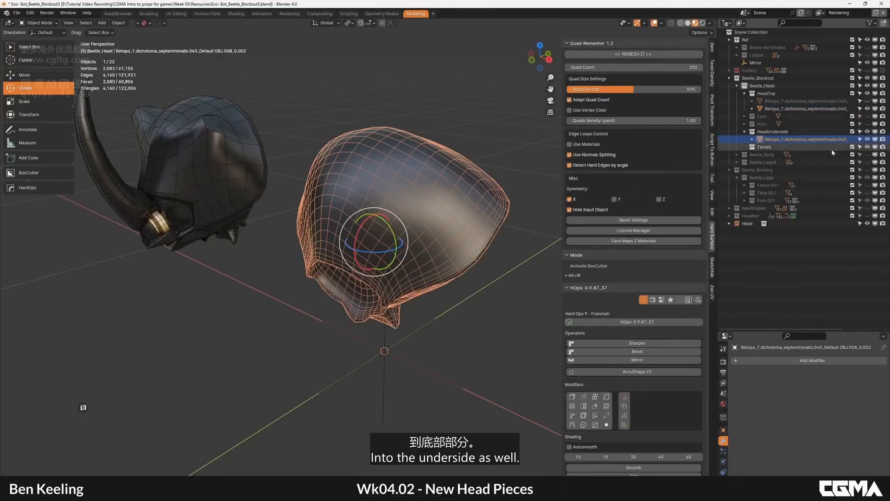
Hide the HeadUnderside collection and unhide the hidden head mesh in HeadTop.
{"action": "left_click", "coordinate": [866, 132]}
{"action": "left_click", "coordinate": [867, 101]}
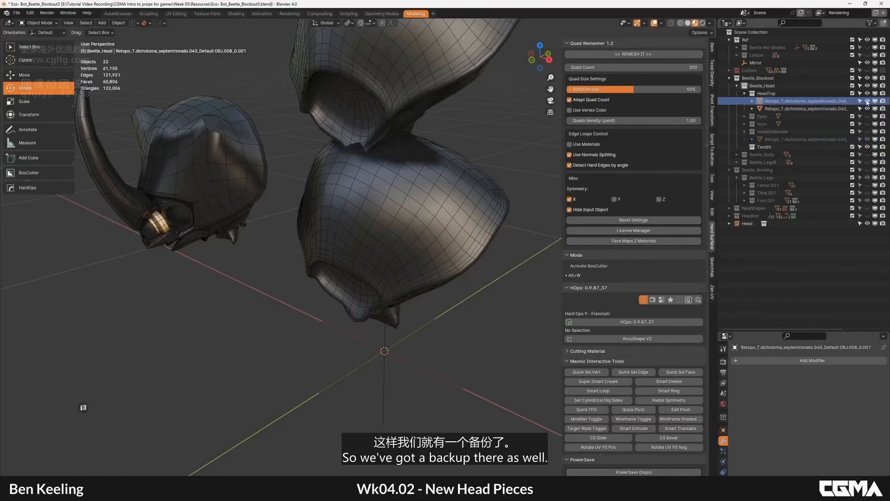
Delete the surplus head copy in HeadTop and remesh the remaining head mesh with Quad Remesher at a quad count of 200.
{"action": "key", "text": "Delete"}
{"action": "left_click", "coordinate": [423, 217]}
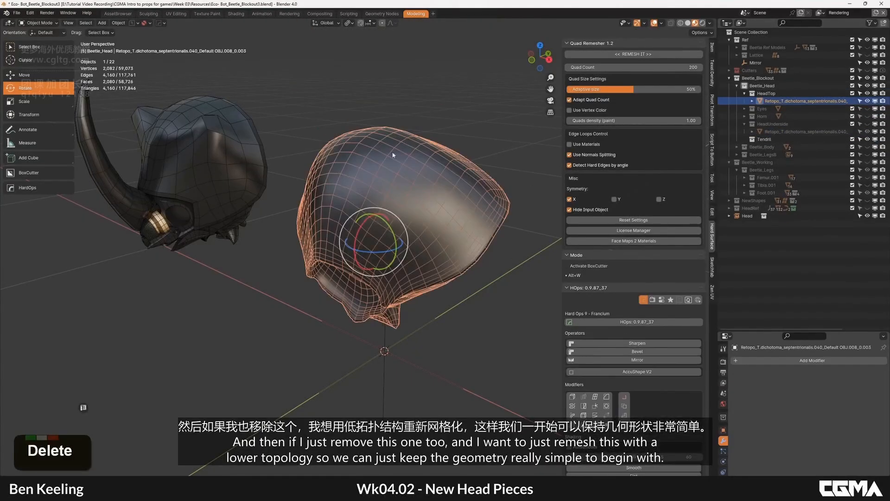
{"action": "middle_click", "coordinate": [404, 196], "text": "alt"}
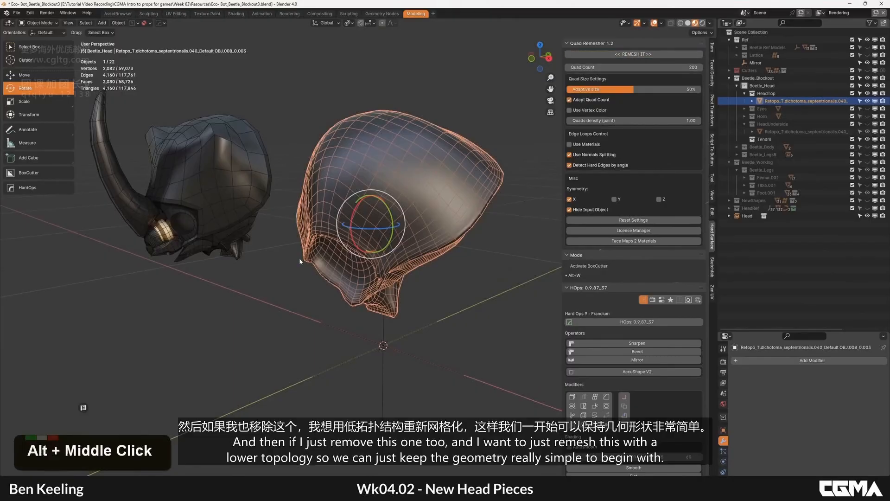
{"action": "middle_click", "coordinate": [389, 218], "text": "alt"}
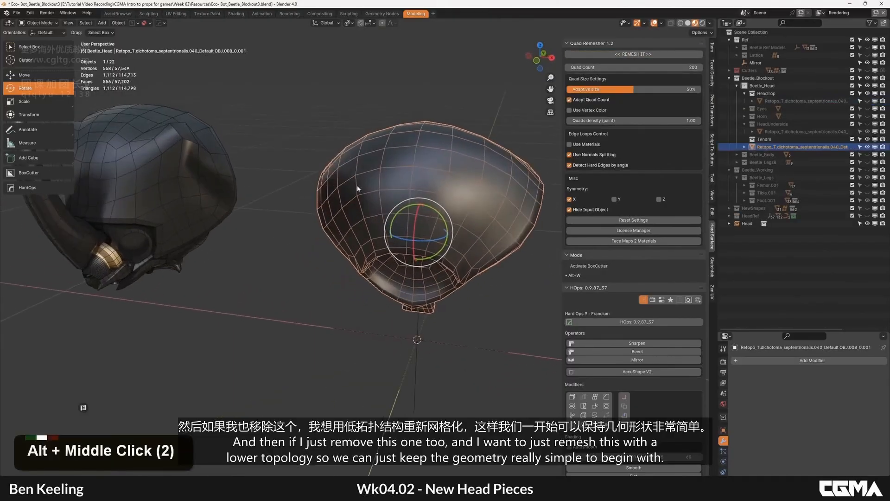
{"action": "middle_click", "coordinate": [301, 115], "text": "alt"}
{"action": "middle_click", "coordinate": [302, 118], "text": "alt"}
Select the strip of faces along the upper rim of the head's front opening, from its centre to the outer corner.
{"action": "key", "text": "Tab"}
{"action": "scroll", "coordinate": [306, 139], "scroll_direction": "up", "scroll_amount": 2}
{"action": "middle_click", "coordinate": [314, 165], "text": "alt"}
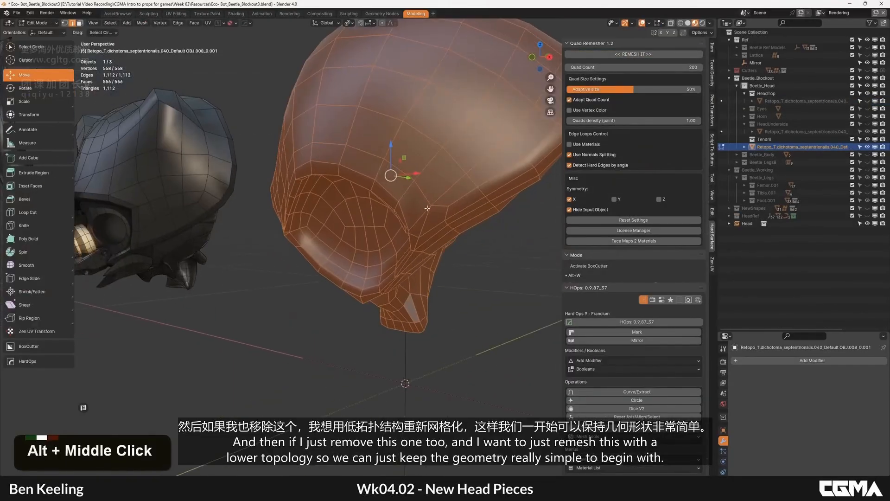
{"action": "key", "text": "3"}
{"action": "left_click", "coordinate": [314, 165]}
{"action": "middle_click", "coordinate": [314, 165], "text": "alt"}
{"action": "middle_click", "coordinate": [353, 171], "text": "alt"}
{"action": "middle_click_drag", "start_coordinate": [315, 165], "coordinate": [371, 209]}
{"action": "key", "text": "alt+z"}
{"action": "middle_click", "coordinate": [356, 199], "text": "alt"}
{"action": "key", "text": "alt+z"}
{"action": "middle_click", "coordinate": [371, 208], "text": "alt"}
{"action": "scroll", "coordinate": [375, 204], "scroll_direction": "up", "scroll_amount": 2}
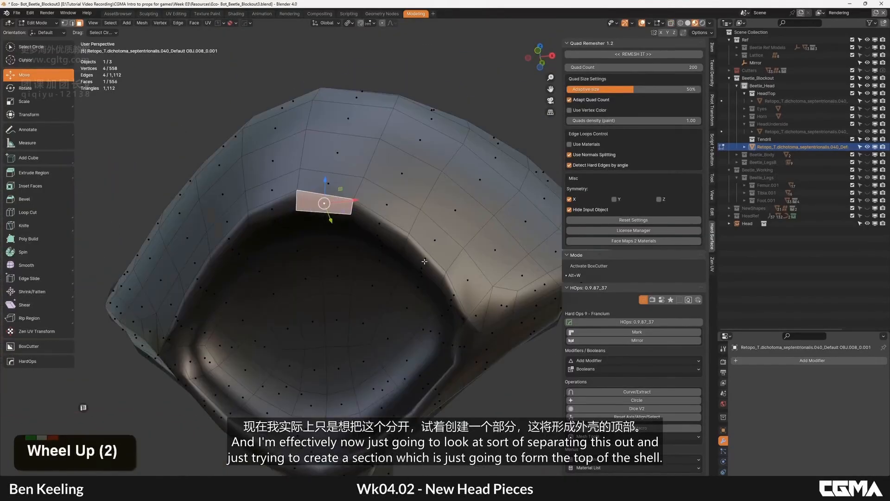
{"action": "left_click", "coordinate": [424, 257], "text": "ctrl"}
{"action": "middle_click", "coordinate": [472, 319], "text": "alt"}
{"action": "middle_click_drag", "start_coordinate": [472, 319], "coordinate": [339, 287]}
{"action": "double_click", "coordinate": [390, 282], "text": "shift"}
{"action": "middle_click", "coordinate": [390, 283], "text": "alt"}
{"action": "scroll", "coordinate": [390, 282], "scroll_direction": "down", "scroll_amount": 4}
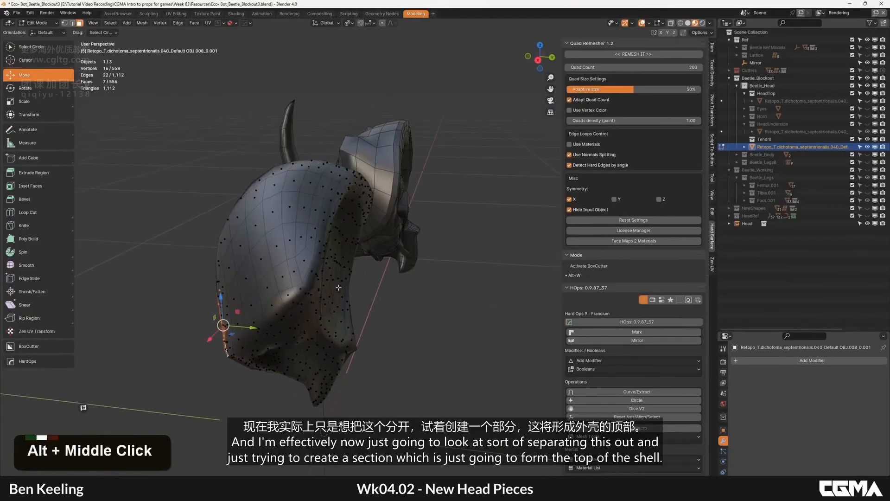
Extend the face selection along the outer side rim and down the centre strip of the head's top.
{"action": "left_click", "coordinate": [292, 294], "text": "ctrl"}
{"action": "left_click", "coordinate": [314, 274], "text": "ctrl"}
{"action": "middle_click", "coordinate": [335, 227], "text": "alt"}
{"action": "middle_click_drag", "start_coordinate": [335, 227], "coordinate": [406, 182]}
{"action": "left_click", "coordinate": [319, 219], "text": "ctrl"}
{"action": "middle_click", "coordinate": [311, 220], "text": "alt"}
{"action": "left_click", "coordinate": [407, 182], "text": "ctrl"}
{"action": "left_click", "coordinate": [388, 274], "text": "ctrl"}
{"action": "left_click", "coordinate": [374, 348], "text": "ctrl"}
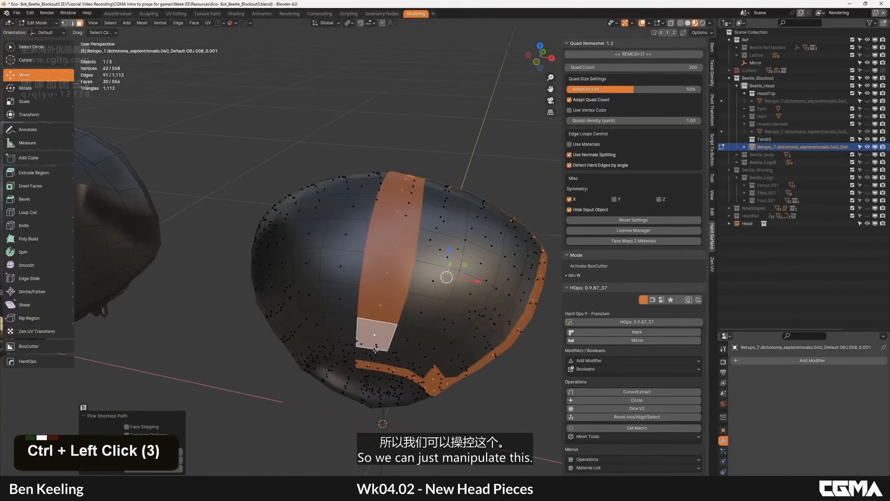
{"action": "left_click", "coordinate": [375, 354], "text": "ctrl"}
Switch the viewport to solid shading and add a face above the front opening to the selection.
{"action": "middle_click_drag", "start_coordinate": [375, 355], "coordinate": [386, 295], "text": "alt"}
{"action": "left_click", "coordinate": [689, 23]}
{"action": "middle_click", "coordinate": [390, 246], "text": "alt"}
{"action": "left_click", "coordinate": [364, 316], "text": "shift"}
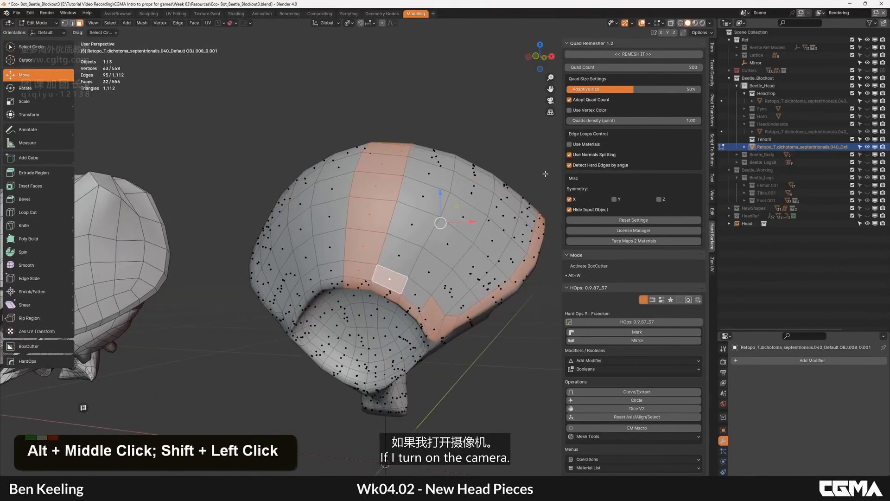
Turn off the face center dots in the mesh edit mode overlays.
{"action": "left_click", "coordinate": [662, 24]}
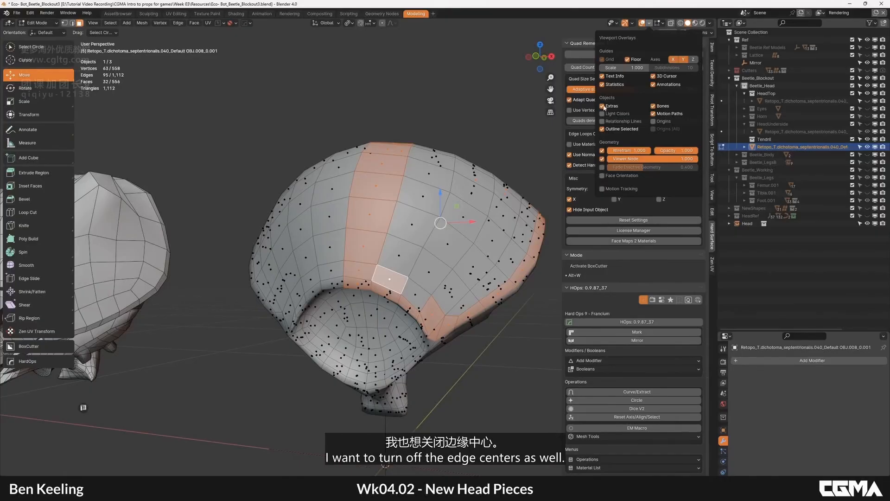
{"action": "key", "text": "Tab"}
{"action": "key", "text": "Tab"}
{"action": "key", "text": "Tab"}
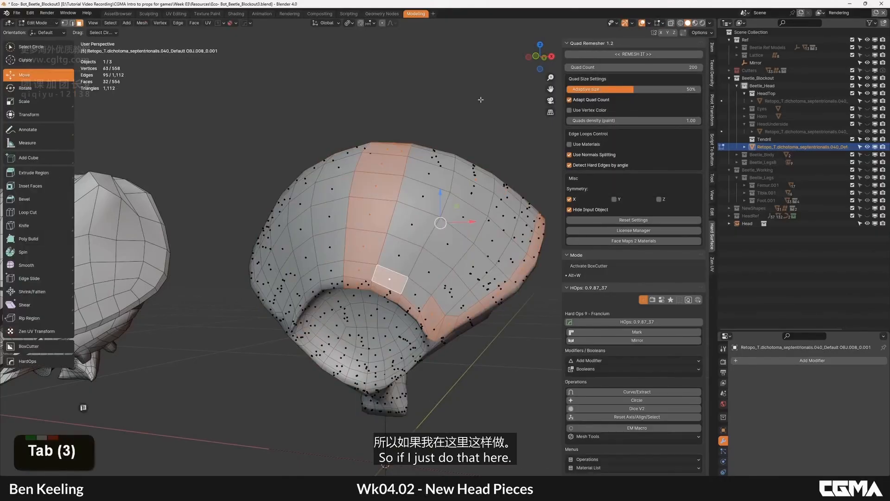
{"action": "left_click", "coordinate": [663, 23]}
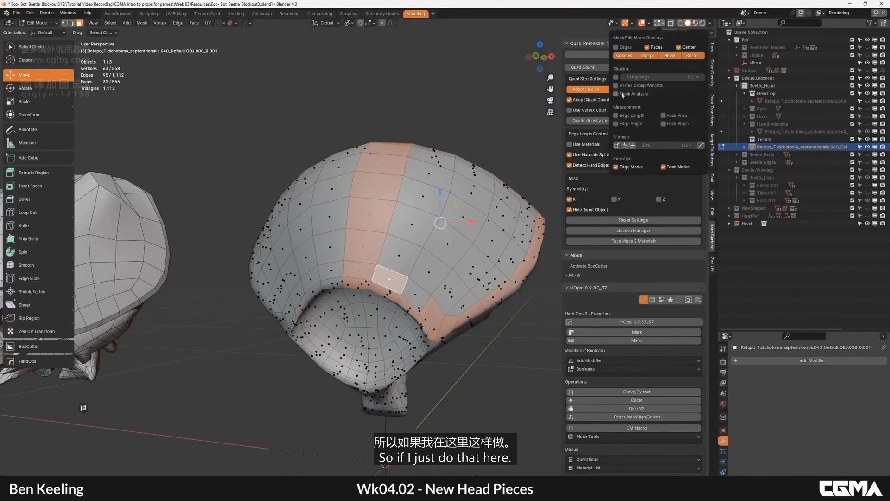
{"action": "left_click", "coordinate": [679, 47]}
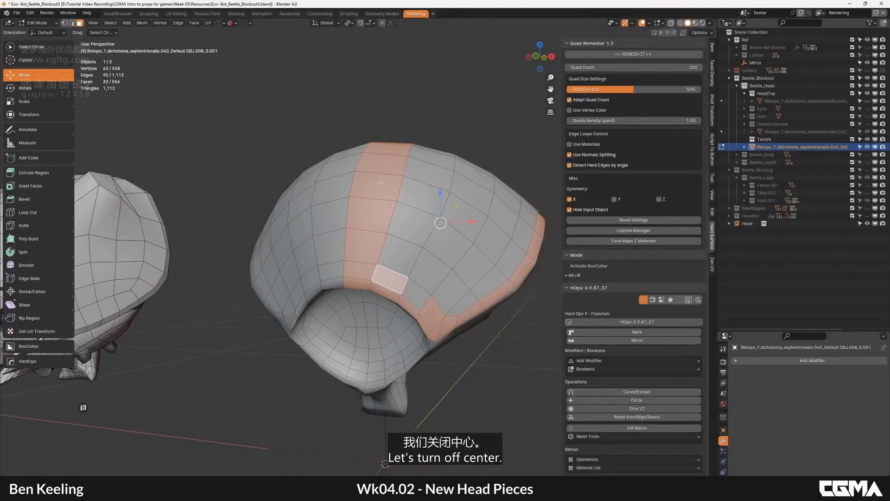
Add the faces beside the centre strip and across the upper back of the head to the selection.
{"action": "middle_click", "coordinate": [350, 284], "text": "alt"}
{"action": "left_click", "coordinate": [325, 308], "text": "shift"}
{"action": "left_click", "coordinate": [335, 270], "text": "shift"}
{"action": "middle_click_drag", "start_coordinate": [335, 270], "coordinate": [343, 301], "text": "alt"}
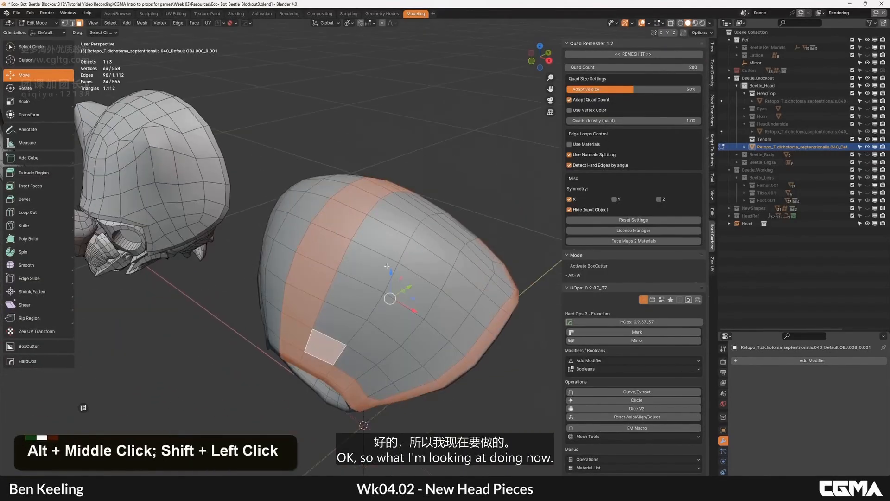
{"action": "left_click", "coordinate": [414, 201], "text": "ctrl"}
{"action": "middle_click_drag", "start_coordinate": [414, 201], "coordinate": [347, 241], "text": "alt"}
{"action": "left_click", "coordinate": [354, 230], "text": "ctrl"}
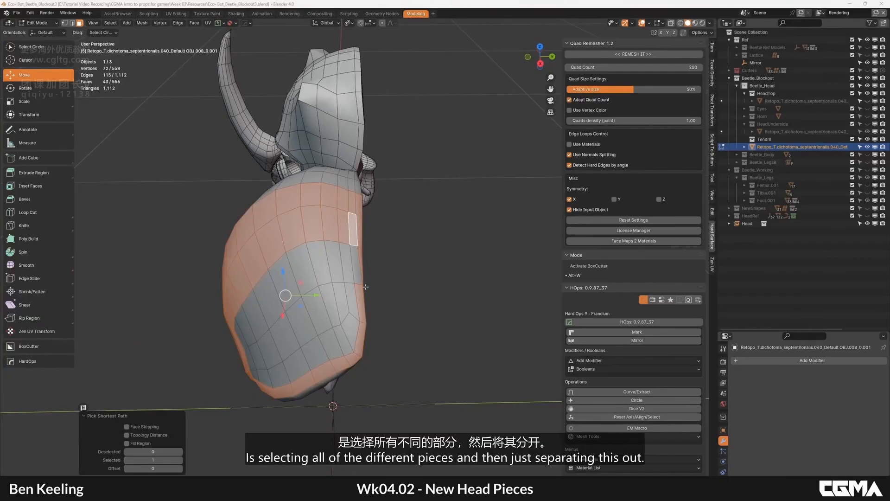
Fill in the remaining unselected faces between the centre strip and the side rim of the head's top.
{"action": "middle_click_drag", "start_coordinate": [399, 247], "coordinate": [371, 276]}
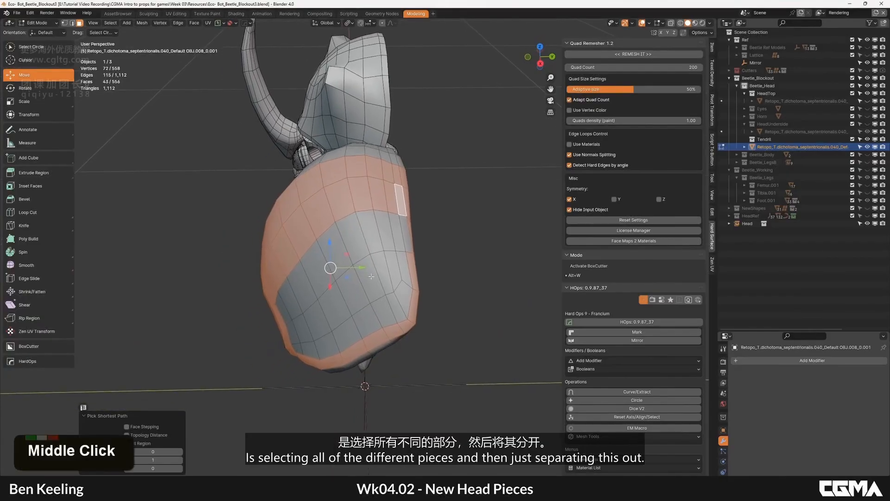
{"action": "left_click", "coordinate": [405, 239], "text": "shift"}
{"action": "middle_click_drag", "start_coordinate": [406, 239], "coordinate": [431, 232], "text": "alt"}
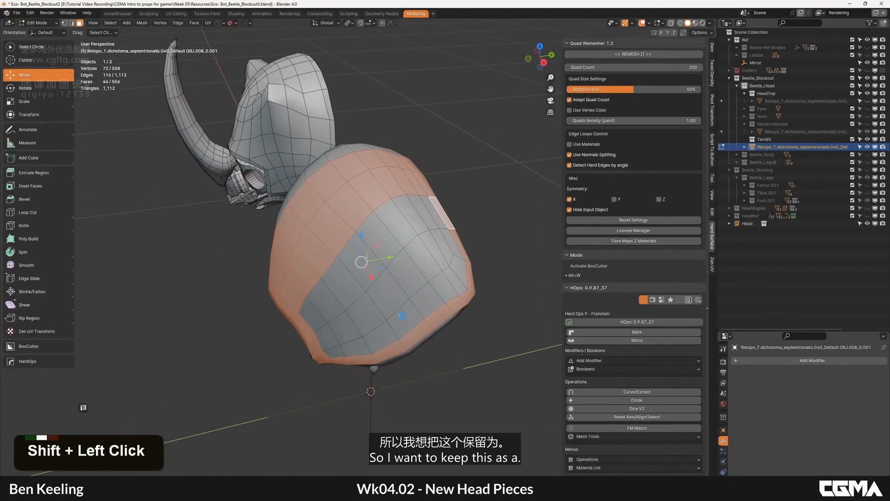
{"action": "left_click", "coordinate": [333, 352], "text": "ctrl"}
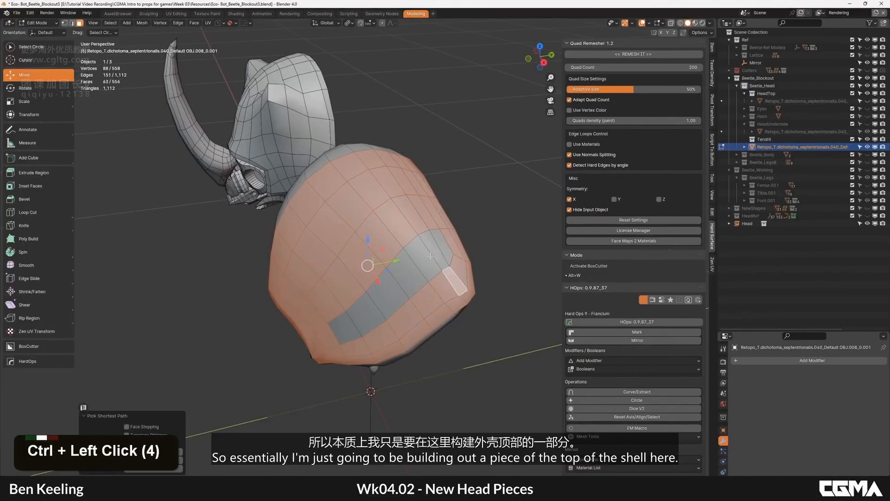
{"action": "left_click", "coordinate": [426, 281], "text": "shift"}
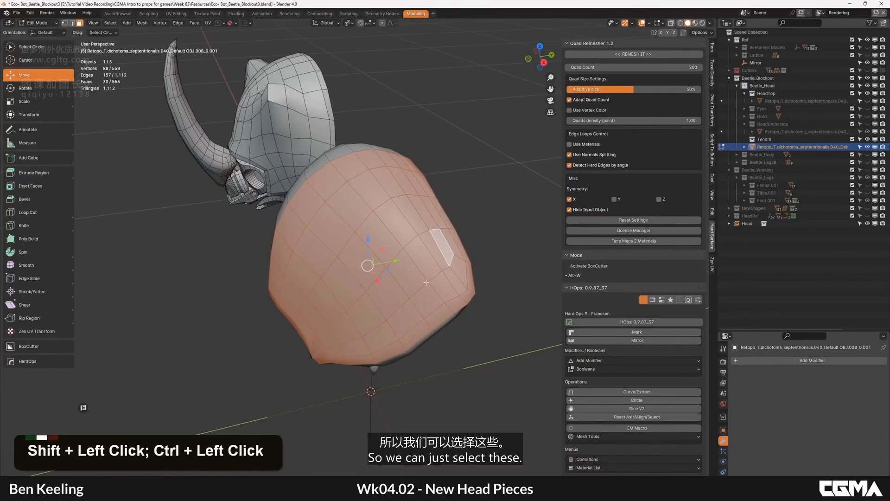
Separate the selected top shell faces into their own object and delete the leftover head mesh.
{"action": "key", "text": "p"}
{"action": "left_click", "coordinate": [418, 261]}
{"action": "scroll", "coordinate": [418, 260], "scroll_direction": "down", "scroll_amount": 2}
{"action": "key", "text": "Tab"}
{"action": "middle_click_drag", "start_coordinate": [418, 260], "coordinate": [372, 261], "text": "alt"}
{"action": "key", "text": "Tab"}
{"action": "key", "text": "Delete"}
{"action": "key", "text": "ctrl+z"}
{"action": "key", "text": "Delete"}
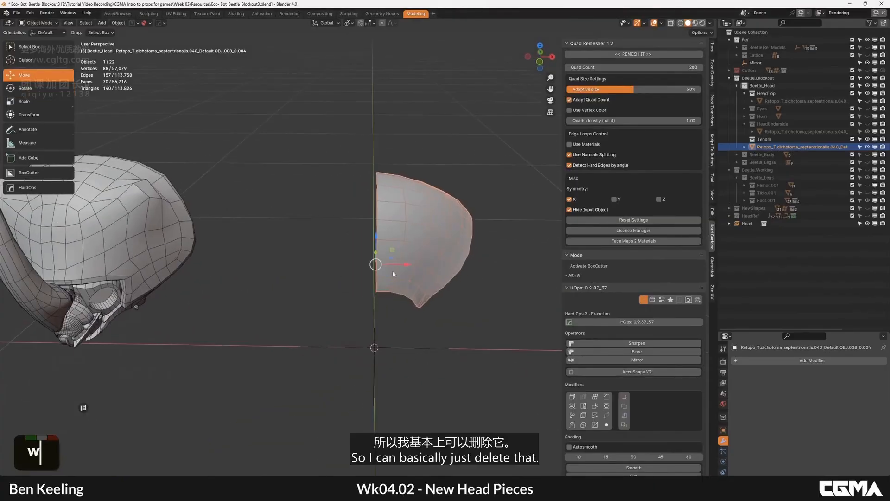
Mirror the half shell across the X axis with the HardOps mirror.
{"action": "key", "text": "alt+x"}
{"action": "left_click", "coordinate": [429, 265]}
{"action": "middle_click_drag", "start_coordinate": [429, 265], "coordinate": [320, 250], "text": "alt"}
{"action": "scroll", "coordinate": [334, 245], "scroll_direction": "up", "scroll_amount": 2}
Remove the unneeded faces along the inner rim of the top shell.
{"action": "key", "text": "Tab"}
{"action": "key", "text": "3"}
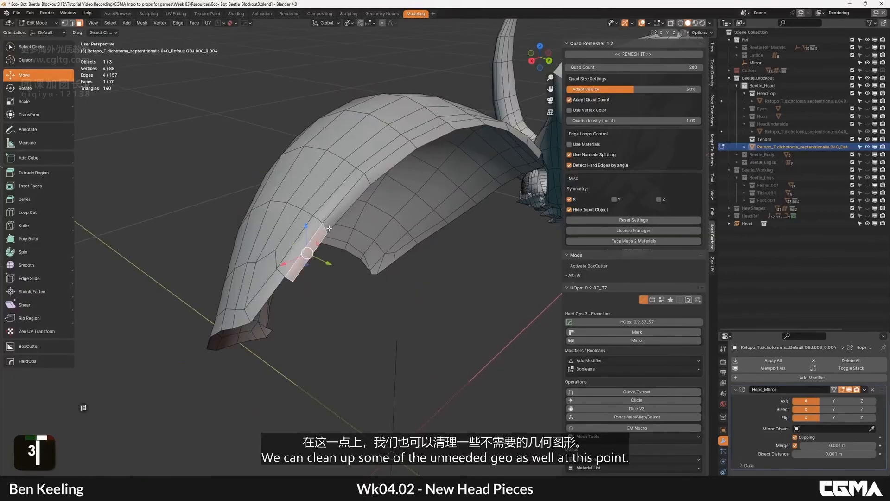
{"action": "key", "text": "ctrl+BackSpace"}
{"action": "scroll", "coordinate": [323, 229], "scroll_direction": "down", "scroll_amount": 3}
{"action": "middle_click_drag", "start_coordinate": [323, 229], "coordinate": [399, 222], "text": "alt"}
Slide the messy vertex at the shell's lower corner inward along its edge.
{"action": "scroll", "coordinate": [398, 222], "scroll_direction": "up", "scroll_amount": 1}
{"action": "middle_click_drag", "start_coordinate": [398, 223], "coordinate": [343, 251], "text": "alt"}
{"action": "scroll", "coordinate": [333, 278], "scroll_direction": "up", "scroll_amount": 3}
{"action": "key", "text": "1"}
{"action": "middle_click_drag", "start_coordinate": [320, 343], "coordinate": [366, 283]}
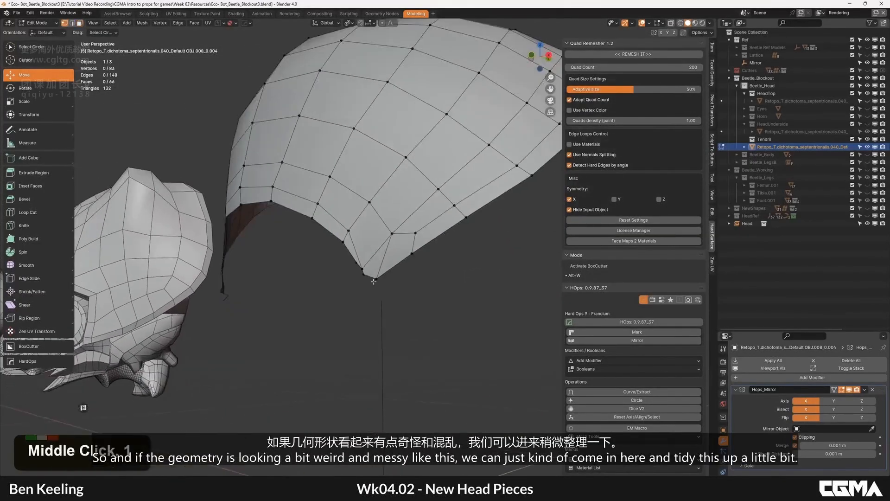
{"action": "scroll", "coordinate": [366, 283], "scroll_direction": "up", "scroll_amount": 2}
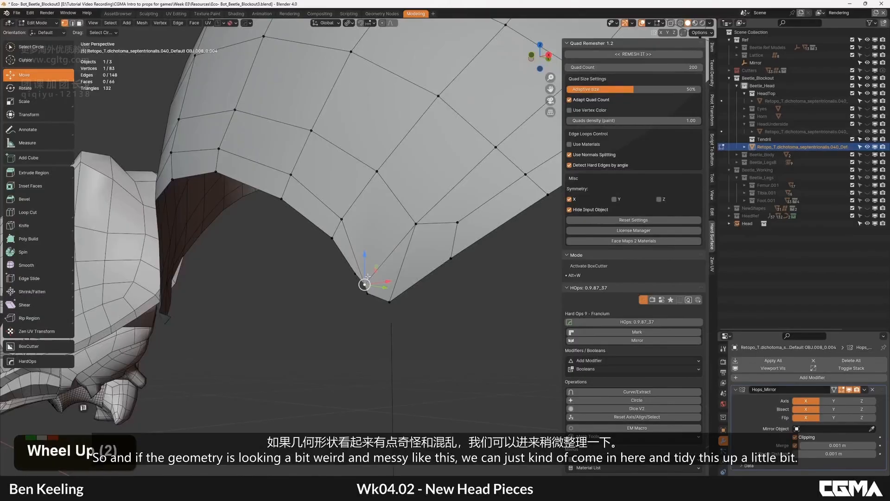
{"action": "key", "text": "g"}
{"action": "key", "text": "g"}
{"action": "left_click", "coordinate": [384, 253]}
Merge the two stray rim vertices at the shell's lower corner and slide the neighbouring inner vertices into cleaner positions.
{"action": "left_click", "coordinate": [355, 274]}
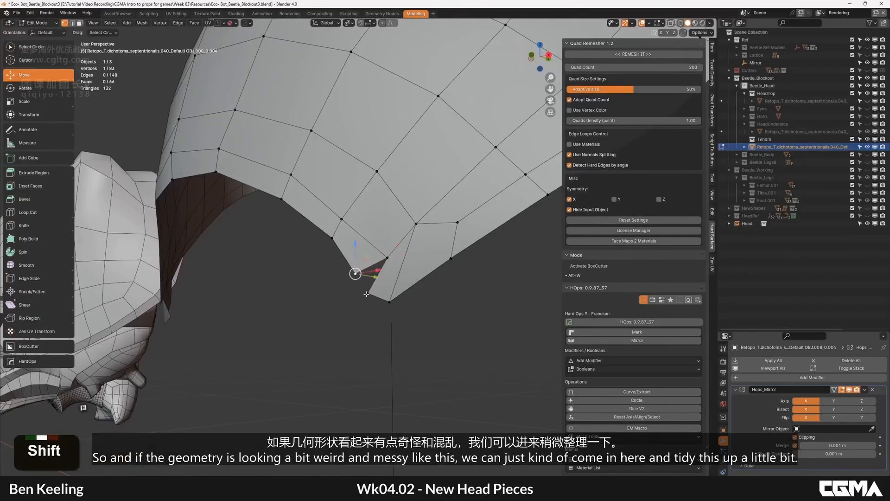
{"action": "left_click", "coordinate": [367, 292], "text": "shift"}
{"action": "key", "text": "alt+c"}
{"action": "key", "text": "g"}
{"action": "key", "text": "g"}
{"action": "left_click", "coordinate": [373, 249]}
{"action": "left_click", "coordinate": [415, 225]}
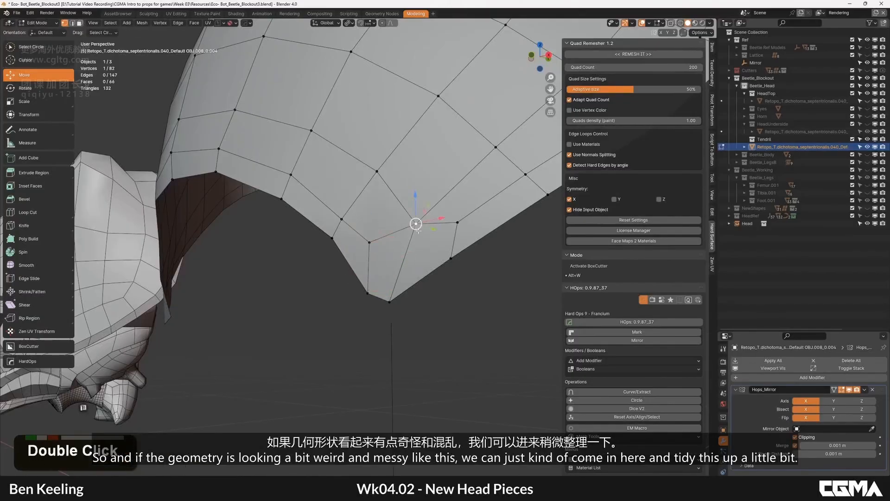
{"action": "key", "text": "g"}
{"action": "key", "text": "g"}
{"action": "left_click", "coordinate": [408, 248]}
Reroute the edges at the shell's lower corner by connecting vertices and removing a stray edge, keeping the topology in quads.
{"action": "scroll", "coordinate": [403, 232], "scroll_direction": "down", "scroll_amount": 3}
{"action": "middle_click_drag", "start_coordinate": [403, 229], "coordinate": [407, 231], "text": "alt"}
{"action": "left_click", "coordinate": [395, 224]}
{"action": "left_click", "coordinate": [444, 262], "text": "shift"}
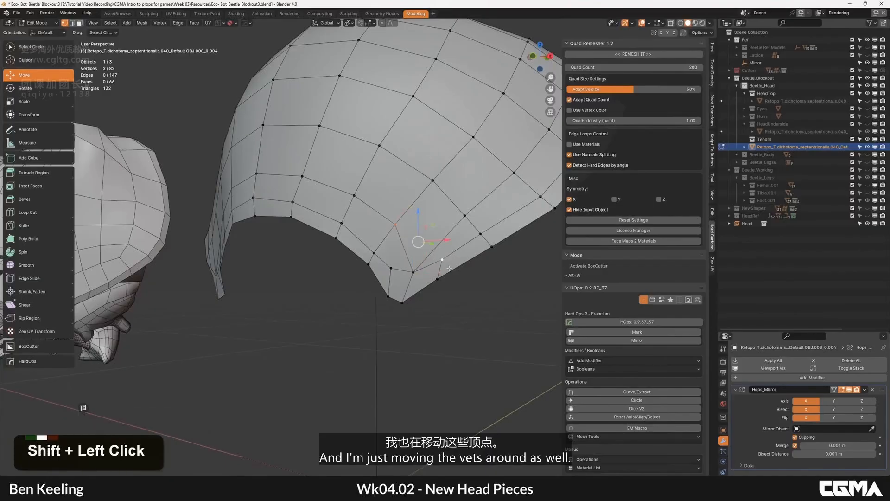
{"action": "double_click", "coordinate": [409, 256]}
{"action": "key", "text": "1"}
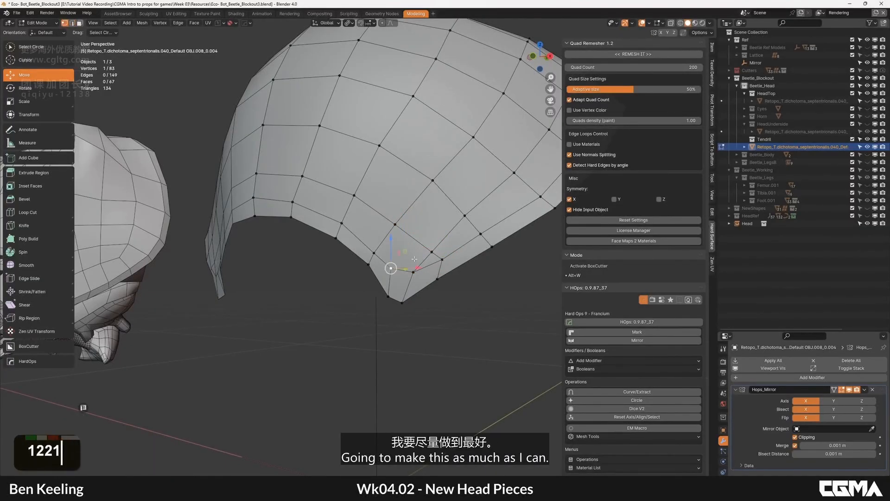
{"action": "left_click", "coordinate": [431, 254], "text": "shift"}
{"action": "key", "text": "c"}
{"action": "key", "text": "2"}
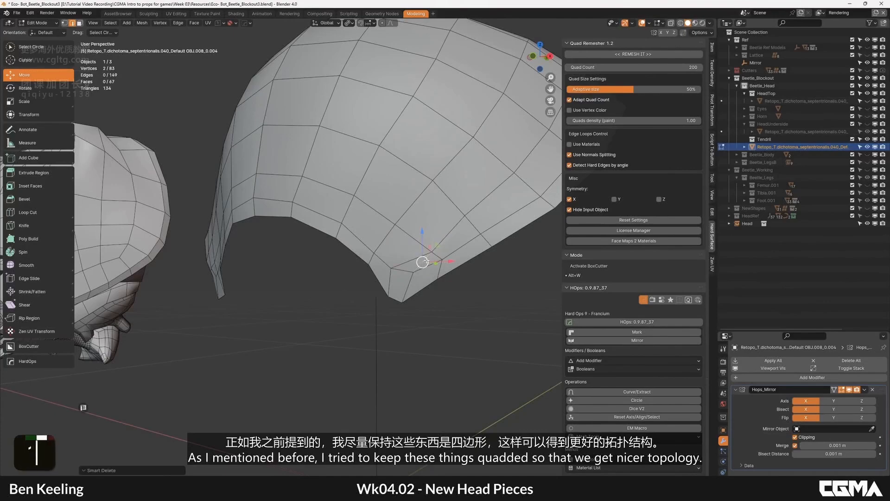
{"action": "left_click", "coordinate": [403, 283]}
Slide two vertices near the shell's lower corner along their edges to even out the quad spacing.
{"action": "scroll", "coordinate": [402, 283], "scroll_direction": "down", "scroll_amount": 3}
{"action": "key", "text": "Tab"}
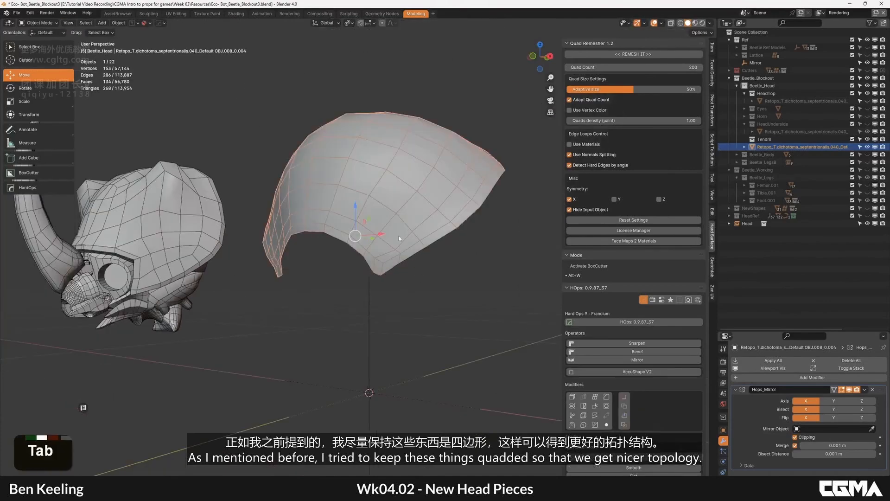
{"action": "middle_click_drag", "start_coordinate": [402, 279], "coordinate": [405, 286]}
{"action": "key", "text": "Tab"}
{"action": "scroll", "coordinate": [406, 286], "scroll_direction": "up", "scroll_amount": 2}
{"action": "left_click", "coordinate": [429, 280]}
{"action": "key", "text": "g"}
{"action": "right_click", "coordinate": [425, 278]}
{"action": "left_click", "coordinate": [422, 275]}
{"action": "key", "text": "g"}
{"action": "key", "text": "g"}
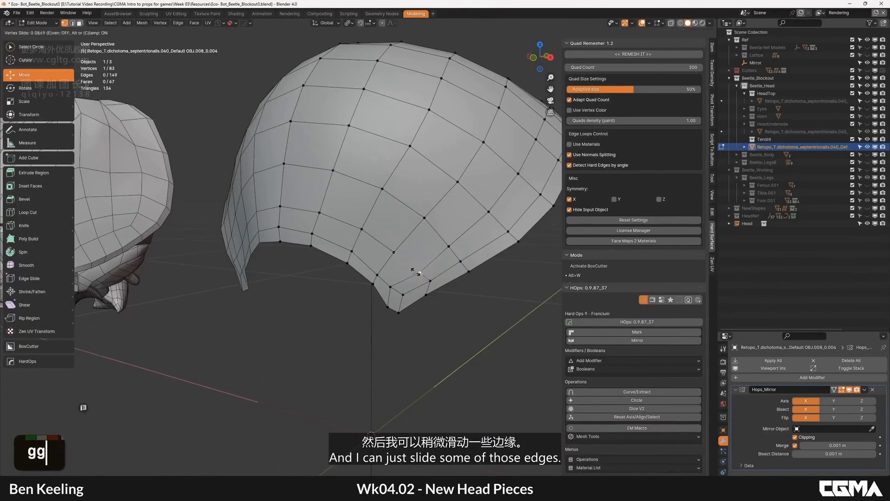
{"action": "left_click", "coordinate": [414, 270]}
{"action": "left_click", "coordinate": [450, 241]}
{"action": "key", "text": "g"}
{"action": "key", "text": "g"}
{"action": "left_click", "coordinate": [449, 238]}
Raise a face on the upper side of the shell to start the ear shape.
{"action": "scroll", "coordinate": [449, 238], "scroll_direction": "down", "scroll_amount": 4}
{"action": "key", "text": "Tab"}
{"action": "middle_click_drag", "start_coordinate": [433, 235], "coordinate": [415, 252], "text": "alt"}
{"action": "middle_click_drag", "start_coordinate": [452, 186], "coordinate": [423, 207], "text": "alt"}
{"action": "key", "text": "Tab"}
{"action": "middle_click_drag", "start_coordinate": [423, 207], "coordinate": [296, 163], "text": "alt"}
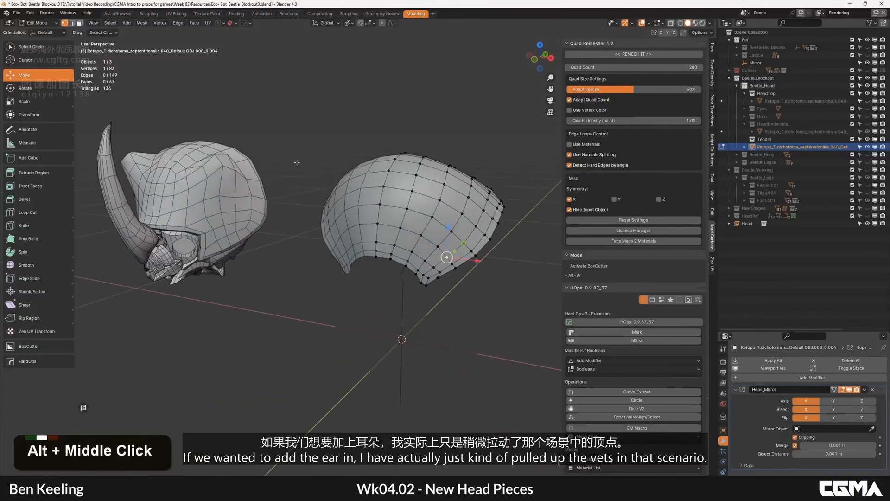
{"action": "middle_click_drag", "start_coordinate": [361, 170], "coordinate": [349, 171], "text": "alt"}
{"action": "key", "text": "3"}
{"action": "left_click", "coordinate": [455, 182]}
{"action": "middle_click_drag", "start_coordinate": [455, 182], "coordinate": [478, 171], "text": "alt"}
{"action": "left_click_drag", "start_coordinate": [457, 156], "coordinate": [460, 145]}
Reposition individual vertices around the raised ear on the shell to refine its outline.
{"action": "mouse_move", "coordinate": [460, 145]}
{"action": "middle_mouse_down", "text": "alt"}
{"action": "mouse_move", "coordinate": [431, 163]}
{"action": "mouse_move", "coordinate": [468, 155]}
{"action": "middle_mouse_up", "text": "alt"}
{"action": "scroll", "coordinate": [436, 164], "scroll_direction": "up", "scroll_amount": 1}
{"action": "key", "text": "1"}
{"action": "left_click", "coordinate": [476, 145]}
{"action": "key", "text": "g"}
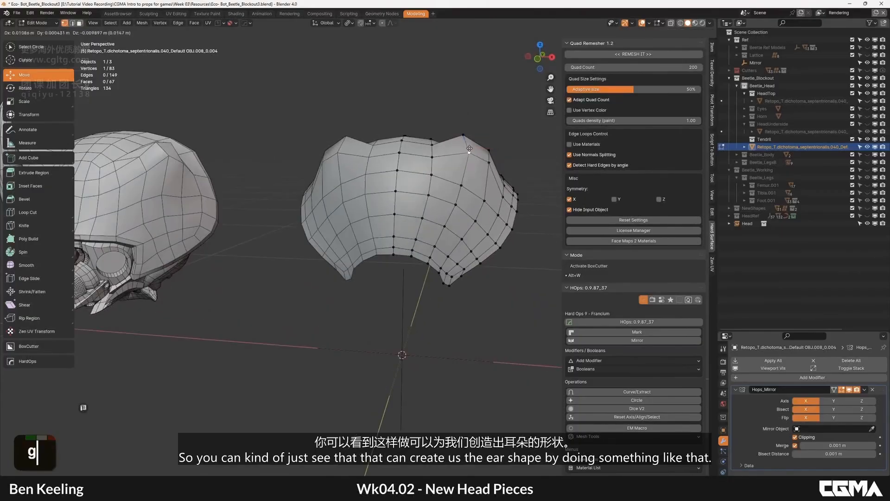
{"action": "left_click", "coordinate": [472, 160]}
{"action": "left_click", "coordinate": [464, 136]}
{"action": "key", "text": "g"}
{"action": "left_click", "coordinate": [474, 138]}
{"action": "left_click", "coordinate": [465, 154]}
Examine the ear shape on the shell from several angles and compare it with the example head.
{"action": "key", "text": "Tab"}
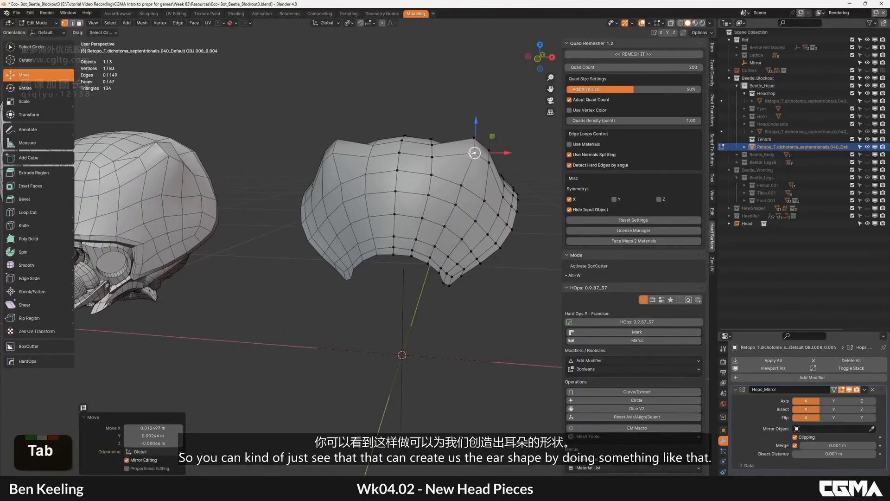
{"action": "middle_click_drag", "start_coordinate": [467, 152], "coordinate": [426, 165], "text": "alt"}
{"action": "scroll", "coordinate": [422, 202], "scroll_direction": "up", "scroll_amount": 1}
{"action": "key", "text": "F4"}
{"action": "key", "text": "F4"}
{"action": "scroll", "coordinate": [428, 199], "scroll_direction": "down", "scroll_amount": 2}
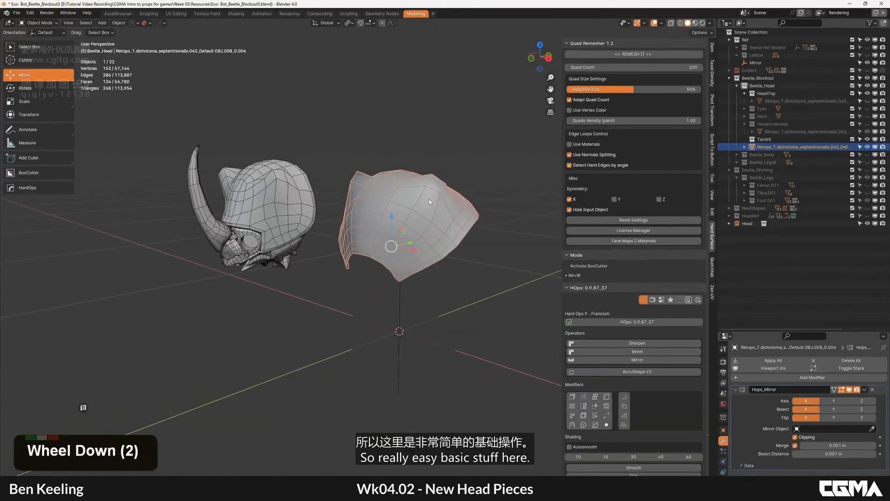
{"action": "scroll", "coordinate": [429, 199], "scroll_direction": "up", "scroll_amount": 1}
{"action": "middle_click_drag", "start_coordinate": [429, 200], "coordinate": [402, 210], "text": "alt"}
{"action": "scroll", "coordinate": [447, 227], "scroll_direction": "up", "scroll_amount": 3}
{"action": "scroll", "coordinate": [361, 222], "scroll_direction": "down", "scroll_amount": 4}
{"action": "scroll", "coordinate": [264, 203], "scroll_direction": "up", "scroll_amount": 4}
Try to move a vertex on the shell's lower rim with proportional editing.
{"action": "key", "text": "alt+Tab"}
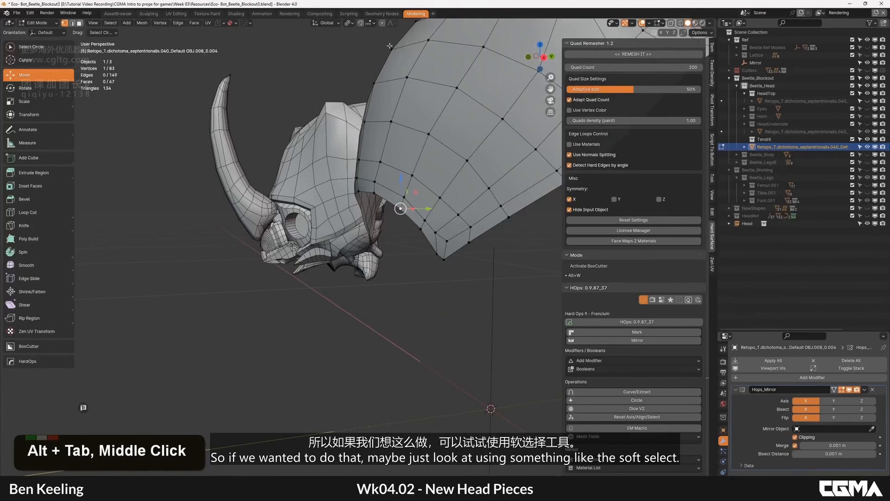
{"action": "middle_click_drag", "start_coordinate": [388, 73], "coordinate": [350, 262]}
{"action": "key", "text": "g"}
{"action": "scroll", "coordinate": [350, 264], "scroll_direction": "up", "scroll_amount": 4}
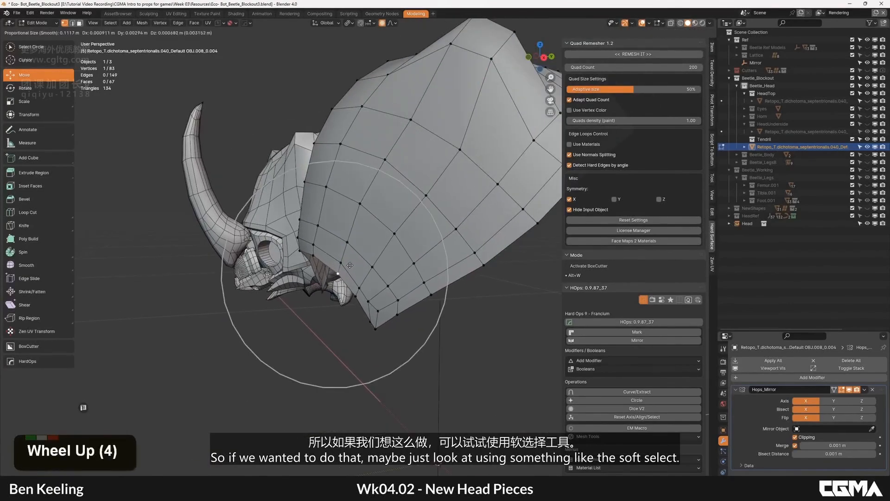
{"action": "left_click", "coordinate": [370, 243]}
{"action": "middle_click_drag", "start_coordinate": [371, 243], "coordinate": [436, 234], "text": "alt"}
{"action": "key", "text": "ctrl+z"}
With proportional editing, move the lower-rim vertex about 0.018 m in X from the front view, and about 0.006 m in Y from the right view.
{"action": "key", "text": "1"}
{"action": "key", "text": "g"}
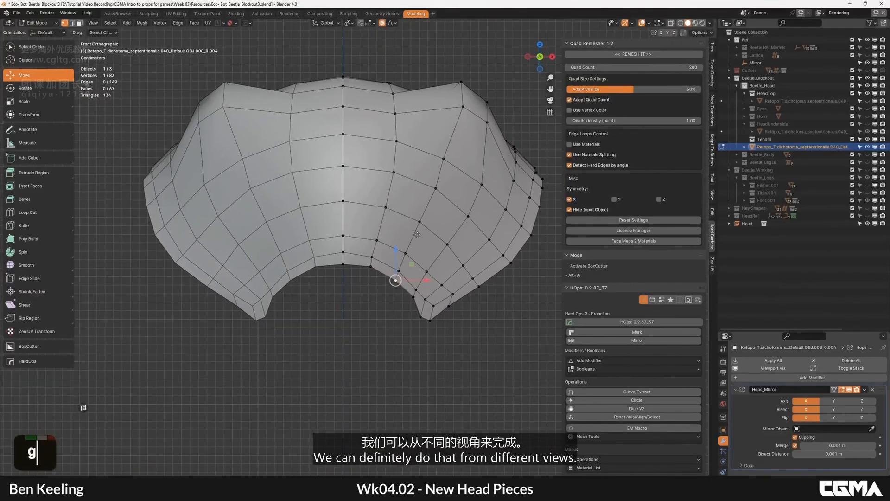
{"action": "left_click", "coordinate": [433, 242]}
{"action": "key", "text": "grave"}
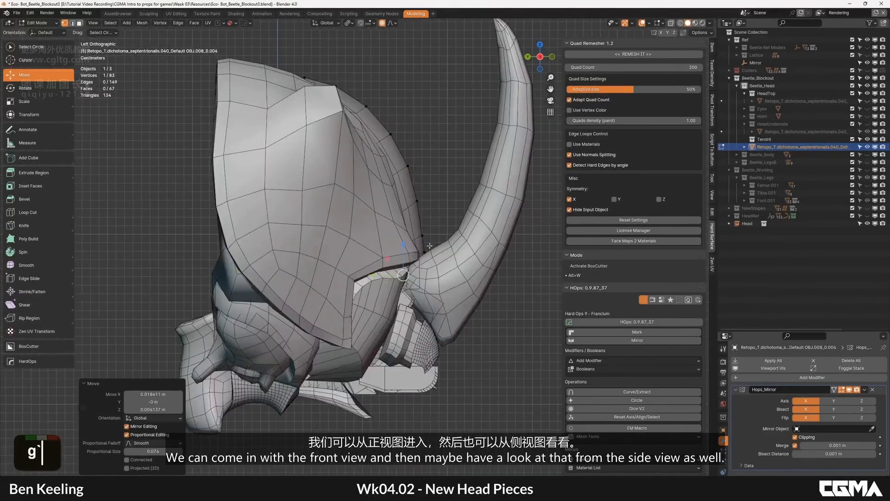
{"action": "key", "text": "grave"}
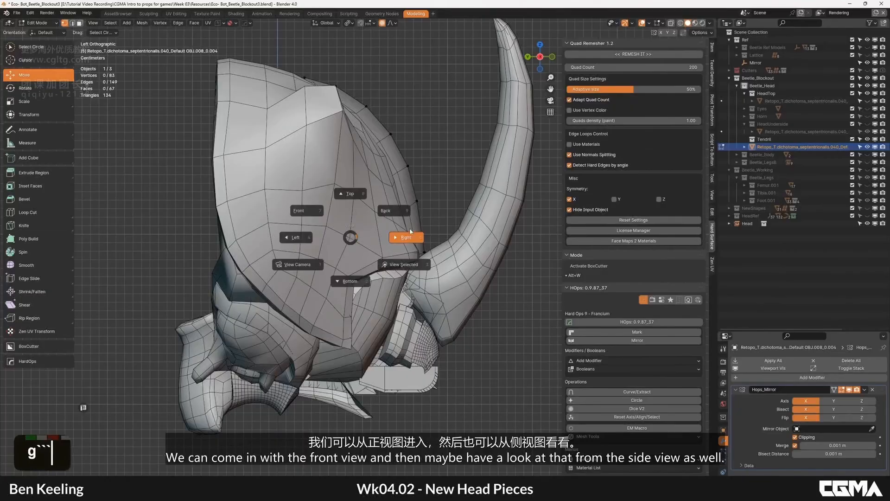
{"action": "left_click", "coordinate": [324, 275]}
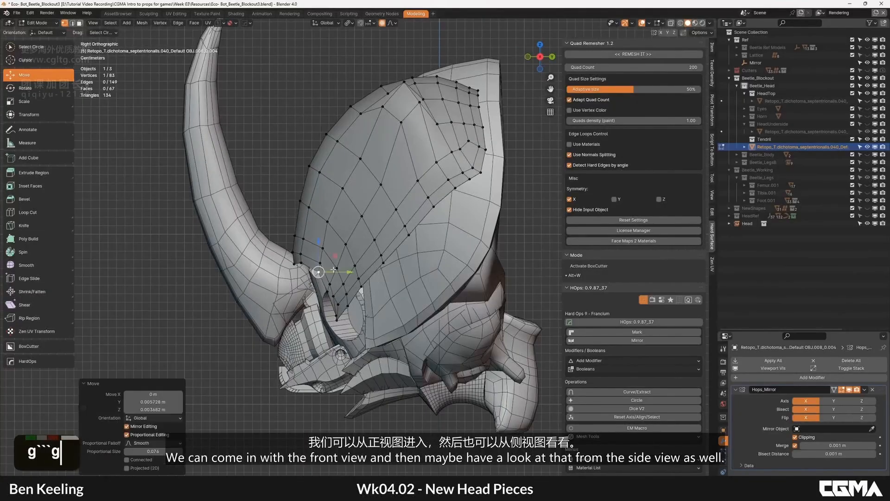
Pull the shell's top rear rim upward and backward with proportional editing in the right side view.
{"action": "key", "text": "Tab"}
{"action": "scroll", "coordinate": [372, 236], "scroll_direction": "down", "scroll_amount": 5}
{"action": "key", "text": "g"}
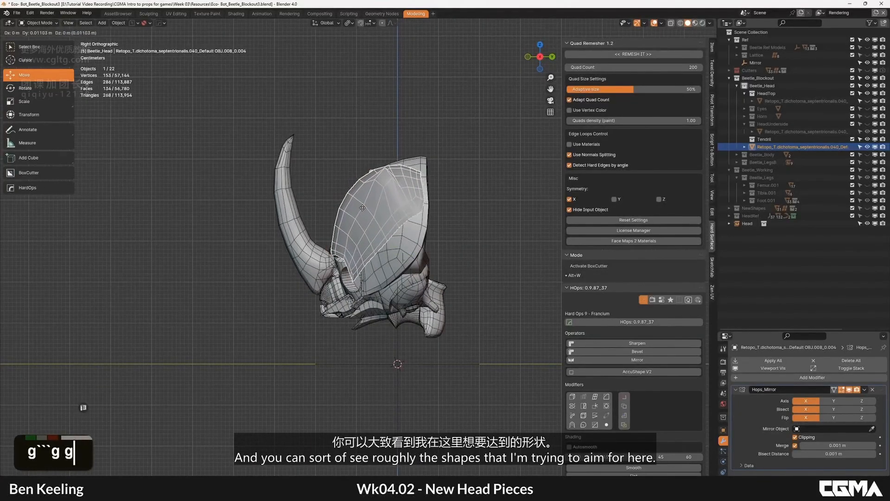
{"action": "left_click", "coordinate": [366, 207]}
{"action": "key", "text": "Tab"}
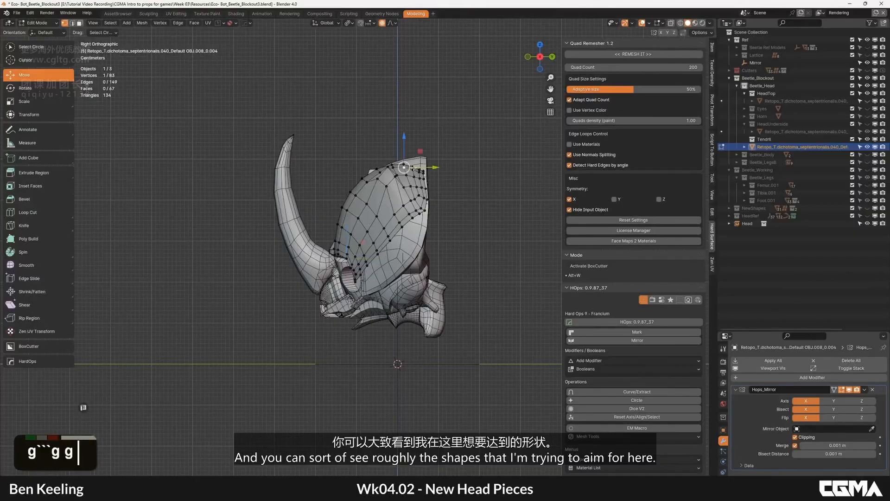
{"action": "left_click", "coordinate": [417, 158]}
{"action": "key", "text": "ctrl+z"}
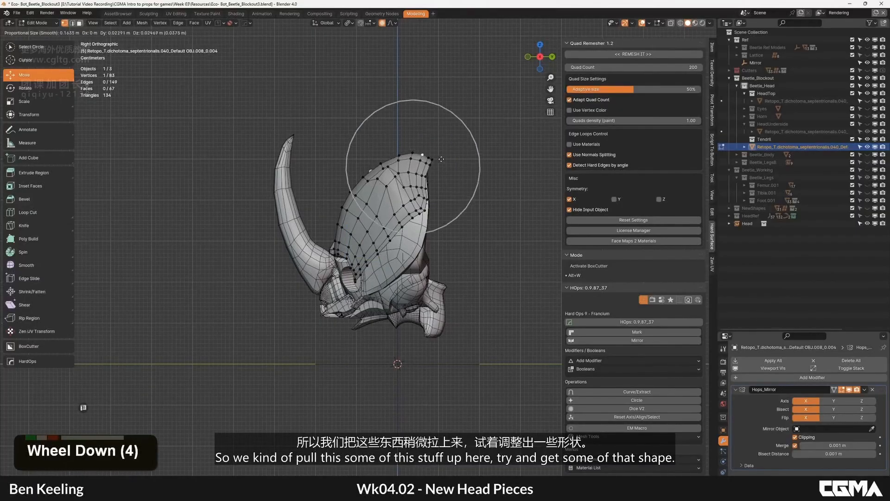
{"action": "double_click", "coordinate": [441, 159]}
Pull vertices along the shell's lower rear edge backward and down with proportional editing to round out the side profile.
{"action": "key", "text": "g"}
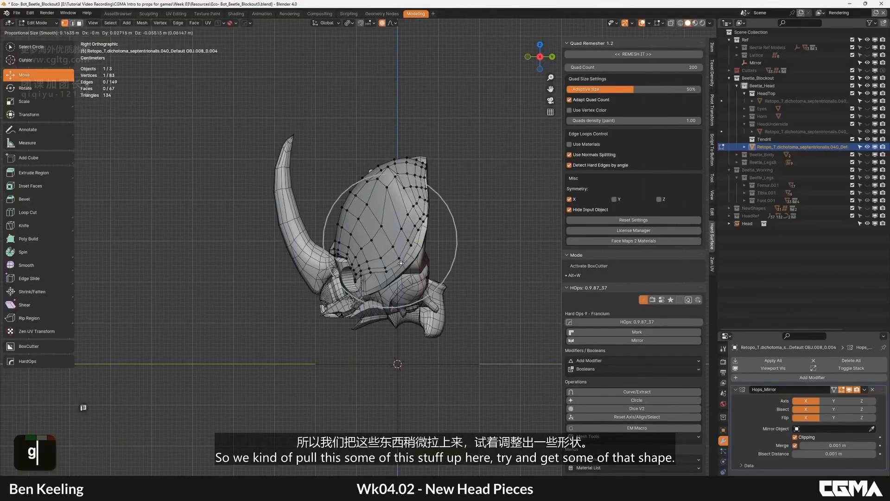
{"action": "left_click", "coordinate": [405, 264]}
{"action": "left_click", "coordinate": [420, 231]}
{"action": "key", "text": "g"}
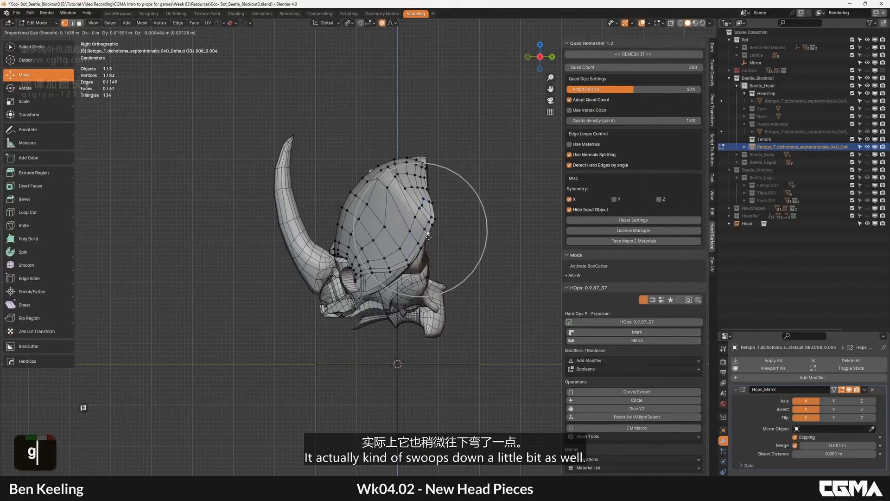
{"action": "left_click", "coordinate": [419, 236]}
{"action": "left_click", "coordinate": [372, 271]}
{"action": "key", "text": "g"}
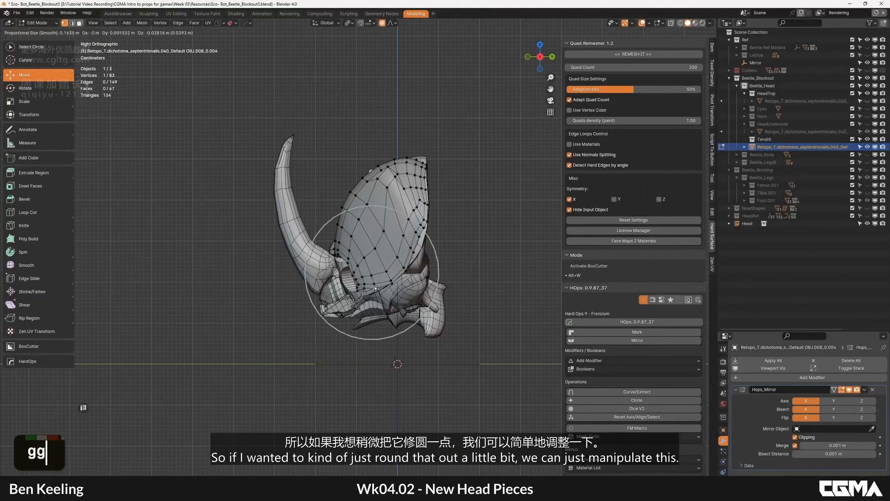
{"action": "left_click", "coordinate": [376, 289]}
Smooth the curve of the shell's rear edge by nudging two of its vertices with a smaller proportional editing radius.
{"action": "double_click", "coordinate": [424, 245]}
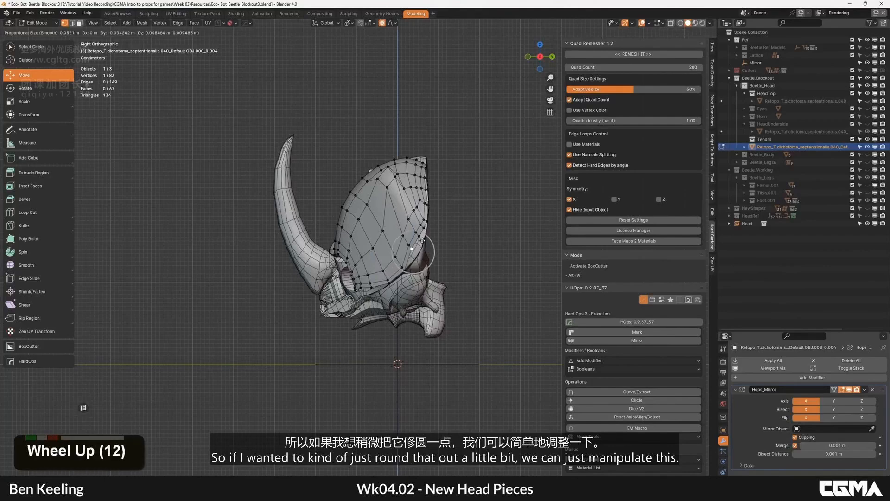
{"action": "left_click", "coordinate": [428, 244]}
{"action": "left_click", "coordinate": [422, 237]}
{"action": "key", "text": "g"}
{"action": "left_click", "coordinate": [427, 239]}
{"action": "scroll", "coordinate": [424, 239], "scroll_direction": "down", "scroll_amount": 2}
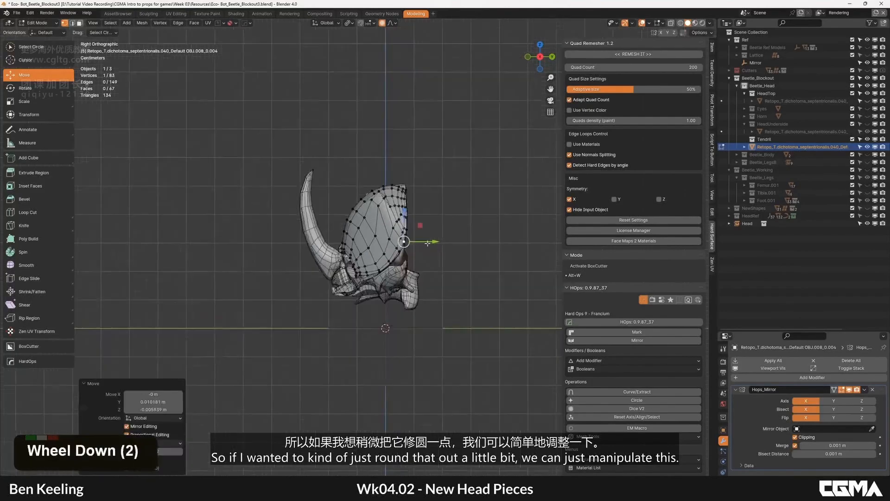
{"action": "middle_click_drag", "start_coordinate": [378, 229], "coordinate": [427, 255], "text": "alt"}
{"action": "scroll", "coordinate": [454, 239], "scroll_direction": "up", "scroll_amount": 4}
{"action": "key", "text": "Tab"}
{"action": "scroll", "coordinate": [386, 253], "scroll_direction": "down", "scroll_amount": 3}
{"action": "scroll", "coordinate": [352, 237], "scroll_direction": "up", "scroll_amount": 3}
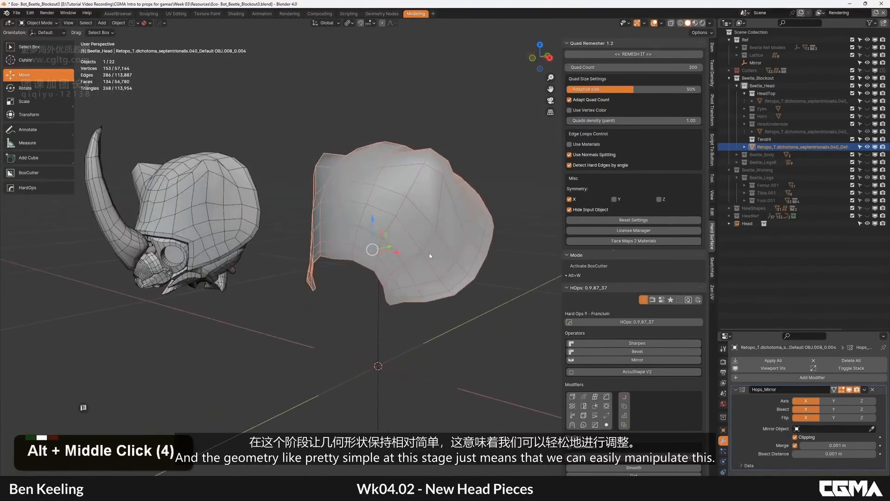
Add thickness to the shell with a Solidify modifier and smooth it with a level 2 Subdivision Surface modifier.
{"action": "key", "text": "q"}
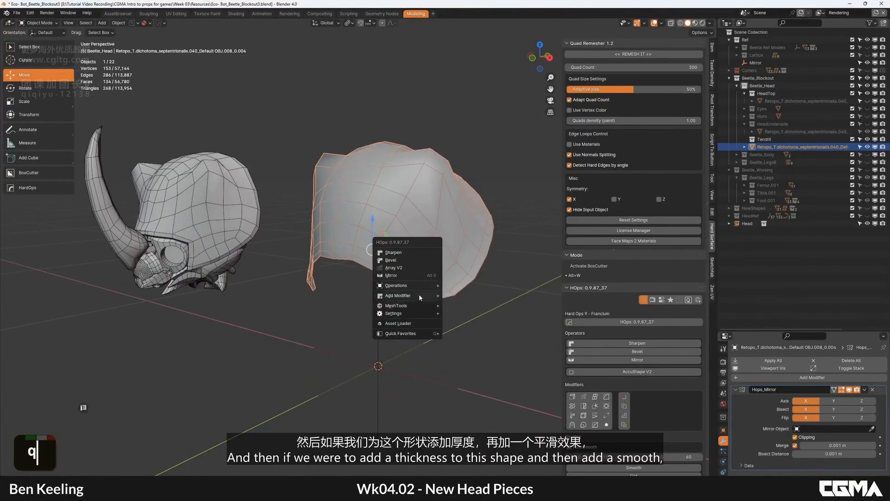
{"action": "mouse_move", "coordinate": [418, 294]}
{"action": "left_click", "coordinate": [470, 299]}
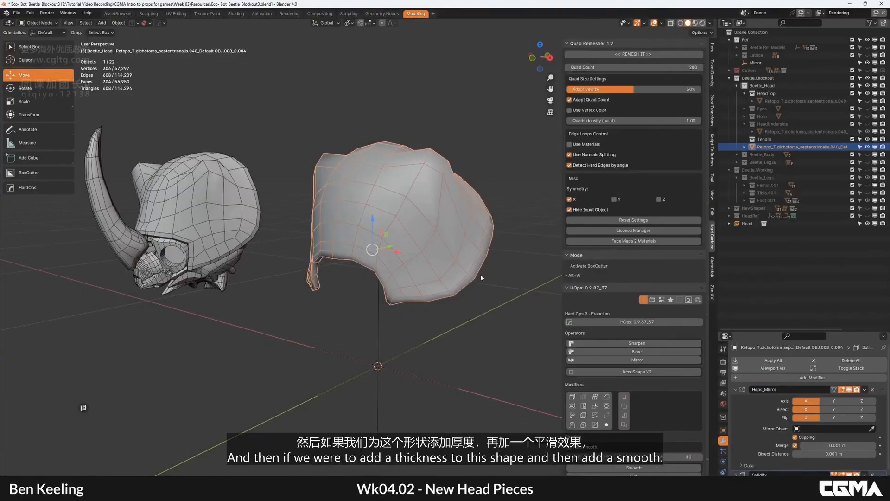
{"action": "middle_click_drag", "start_coordinate": [481, 275], "coordinate": [451, 265], "text": "alt"}
{"action": "key", "text": "ctrl+2"}
{"action": "key", "text": "ctrl+2"}
{"action": "scroll", "coordinate": [451, 266], "scroll_direction": "down", "scroll_amount": 1}
Hide the wireframe overlay and examine the thickened, smoothed shell from several angles.
{"action": "key", "text": "F4"}
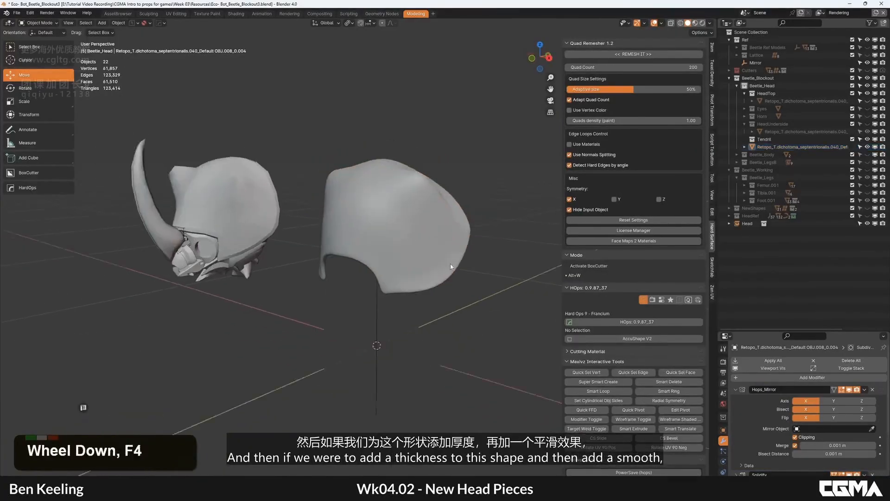
{"action": "key", "text": "F4"}
{"action": "mouse_move", "coordinate": [375, 238]}
{"action": "middle_mouse_down", "text": "alt"}
{"action": "mouse_move", "coordinate": [426, 227]}
{"action": "mouse_move", "coordinate": [443, 269]}
{"action": "mouse_move", "coordinate": [340, 250]}
{"action": "middle_mouse_up", "text": "alt"}
{"action": "left_click", "coordinate": [424, 237]}
{"action": "mouse_move", "coordinate": [427, 238]}
{"action": "middle_mouse_down", "text": "alt"}
{"action": "mouse_move", "coordinate": [398, 233]}
{"action": "mouse_move", "coordinate": [419, 198]}
{"action": "mouse_move", "coordinate": [376, 241]}
{"action": "middle_mouse_up", "text": "alt"}
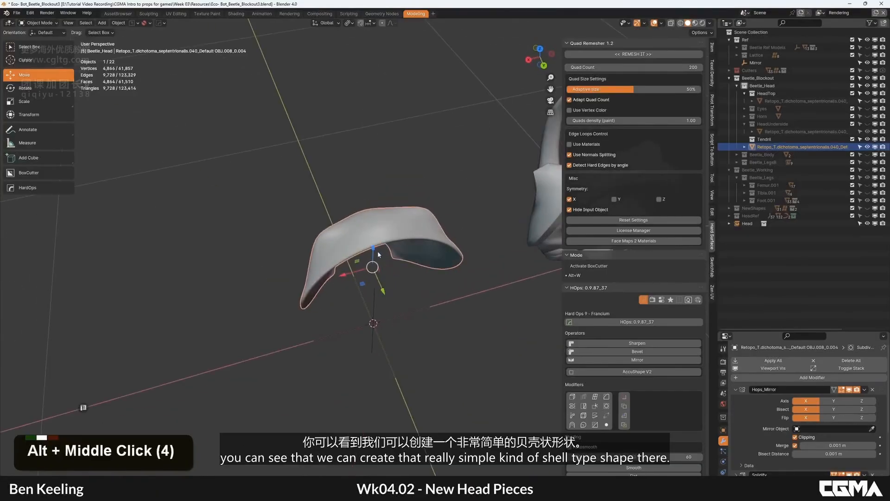
Try to move vertices on the shell's back rim with proportional editing in the top view.
{"action": "key", "text": "KP_7"}
{"action": "middle_click_drag", "start_coordinate": [353, 196], "coordinate": [346, 261]}
{"action": "key", "text": "1"}
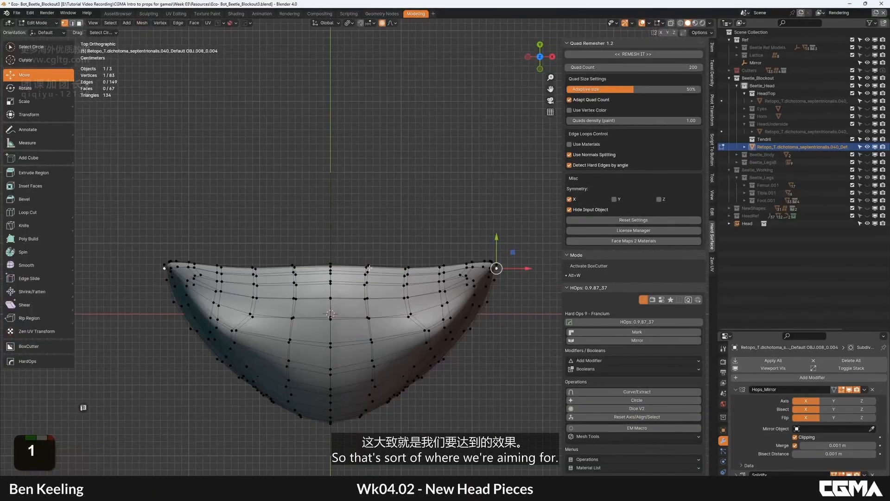
{"action": "left_click", "coordinate": [369, 265]}
{"action": "key", "text": "g"}
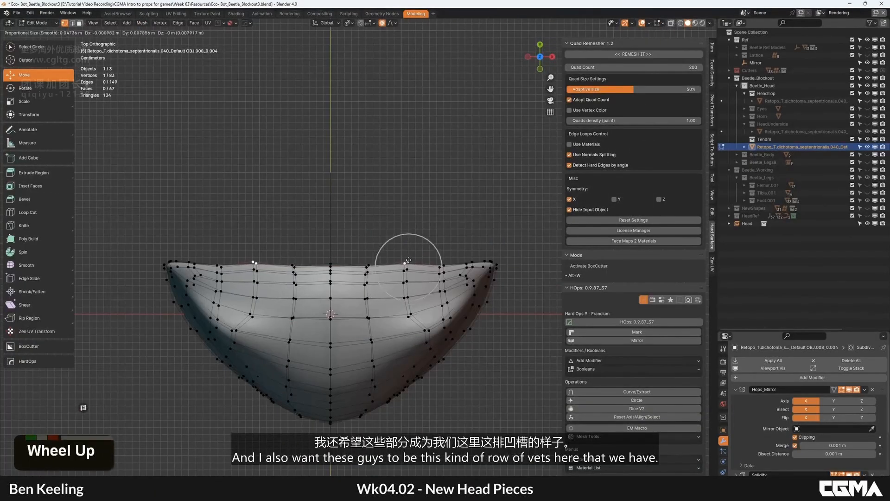
{"action": "right_click", "coordinate": [407, 263]}
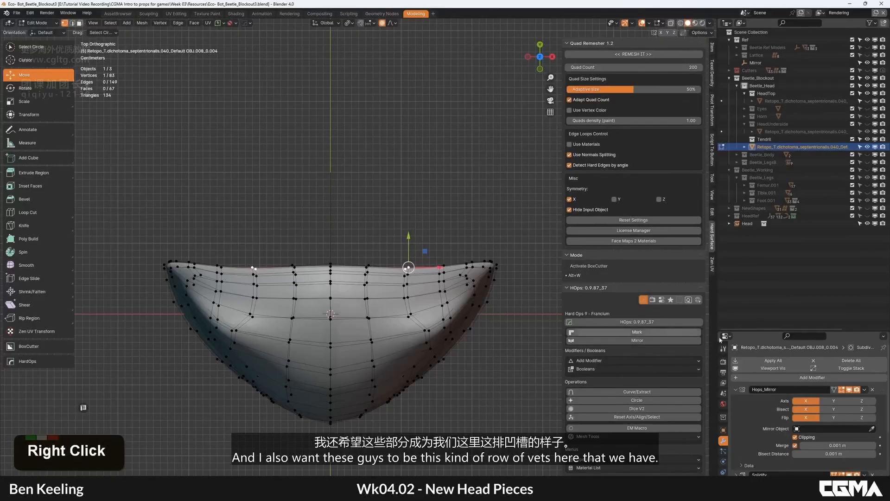
Hide the shell's modifiers in the viewport and select the row of five vertices along its back rim.
{"action": "left_click", "coordinate": [779, 369]}
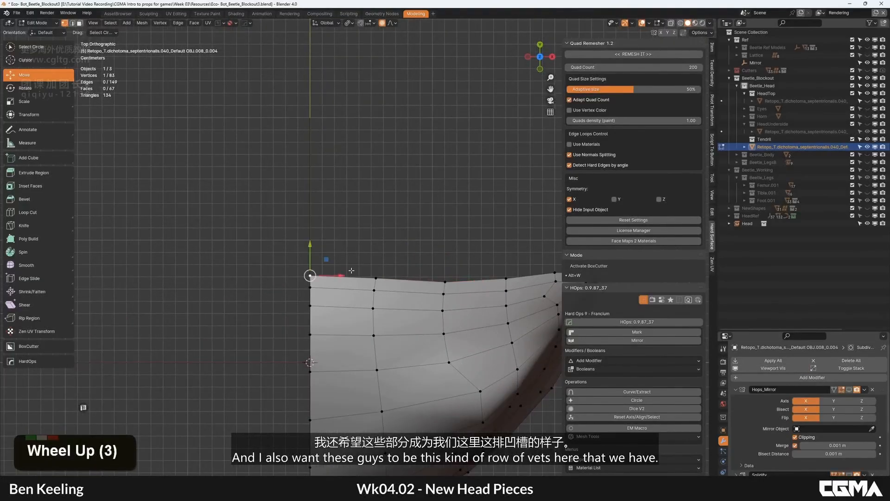
{"action": "middle_click_drag", "start_coordinate": [351, 271], "coordinate": [316, 270]}
{"action": "left_click", "coordinate": [409, 278], "text": "ctrl"}
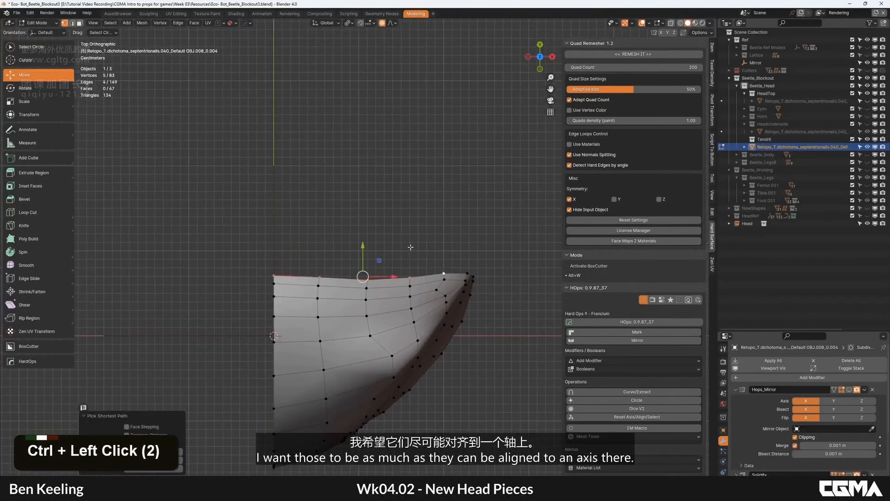
Try to flatten the back-rim row by scaling Y to 0 with proportional editing on.
{"action": "key", "text": "y"}
{"action": "key", "text": "0"}
{"action": "key", "text": "Return"}
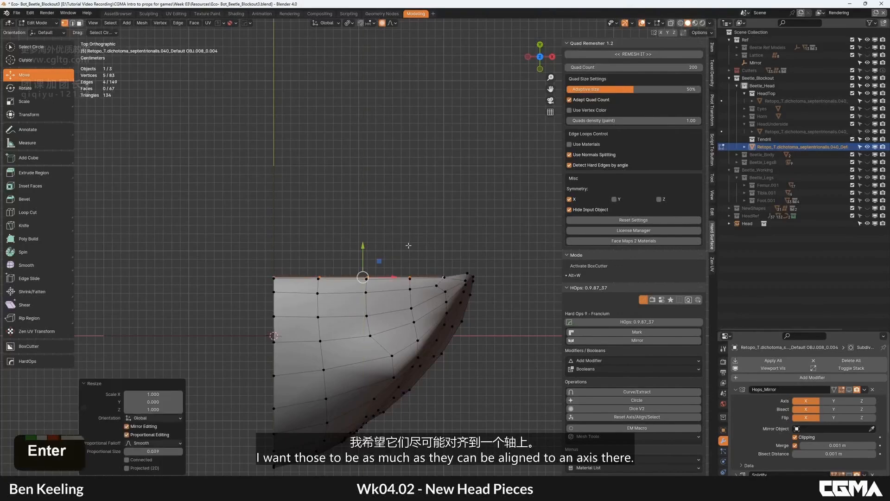
{"action": "key", "text": "g"}
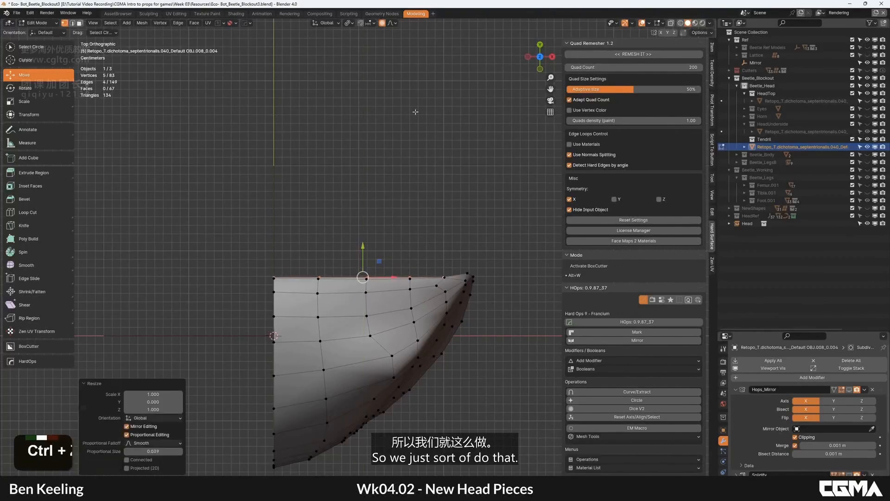
{"action": "key", "text": "ctrl+z"}
With proportional editing off, flatten the back-rim row by scaling Y to 0 and shift it about 0.005 m along Y.
{"action": "middle_click_drag", "start_coordinate": [385, 181], "coordinate": [378, 173]}
{"action": "key", "text": "o"}
{"action": "key", "text": "s"}
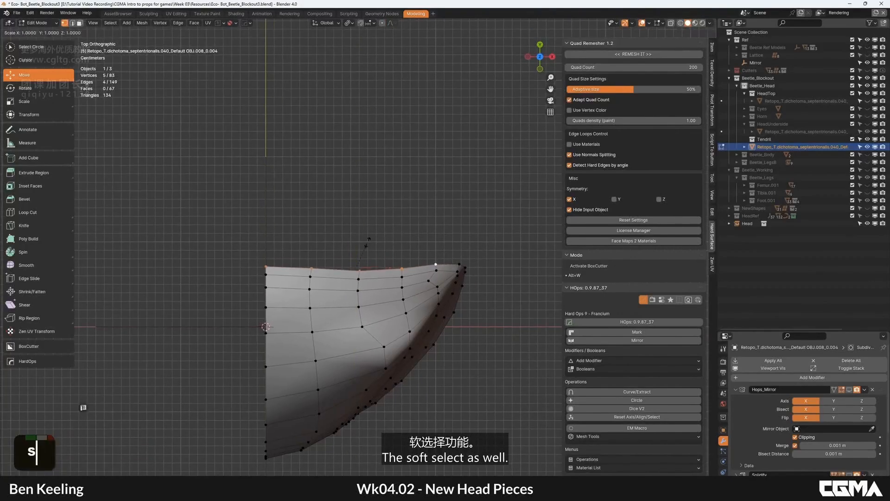
{"action": "key", "text": "y"}
{"action": "key", "text": "0"}
{"action": "key", "text": "Return"}
{"action": "middle_click", "coordinate": [365, 242]}
{"action": "key", "text": "Tab"}
{"action": "scroll", "coordinate": [365, 242], "scroll_direction": "down", "scroll_amount": 3}
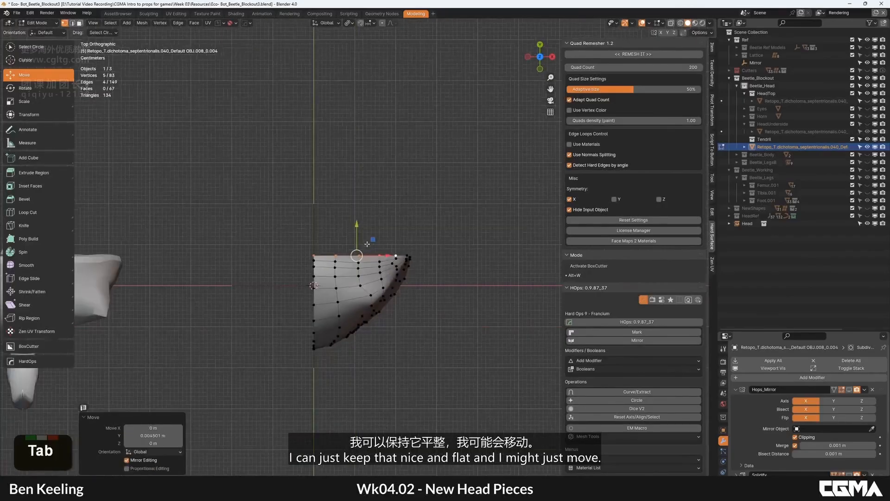
Move the ear face on the upper side of the shell back a little.
{"action": "middle_click", "coordinate": [324, 232], "text": "alt"}
{"action": "middle_click", "coordinate": [371, 200], "text": "alt"}
{"action": "middle_click_drag", "start_coordinate": [371, 200], "coordinate": [353, 209]}
{"action": "middle_click", "coordinate": [352, 209], "text": "alt"}
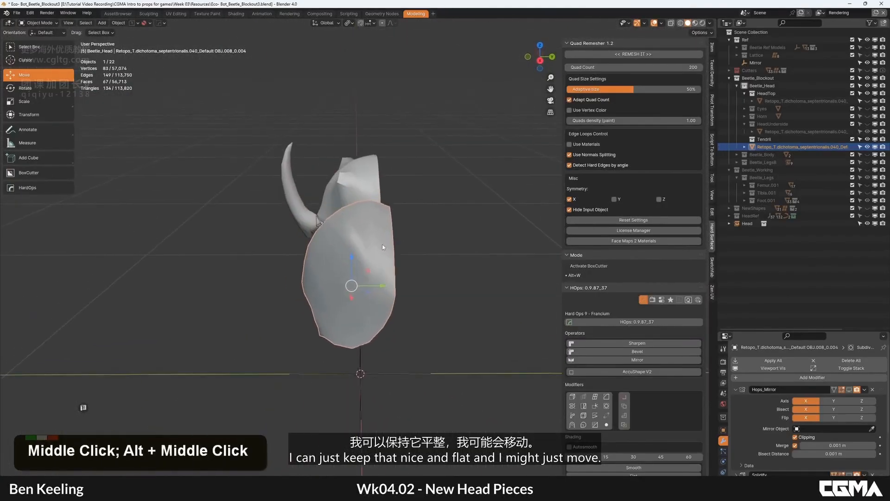
{"action": "key", "text": "Tab"}
{"action": "scroll", "coordinate": [333, 215], "scroll_direction": "up", "scroll_amount": 3}
{"action": "middle_click", "coordinate": [333, 215], "text": "alt"}
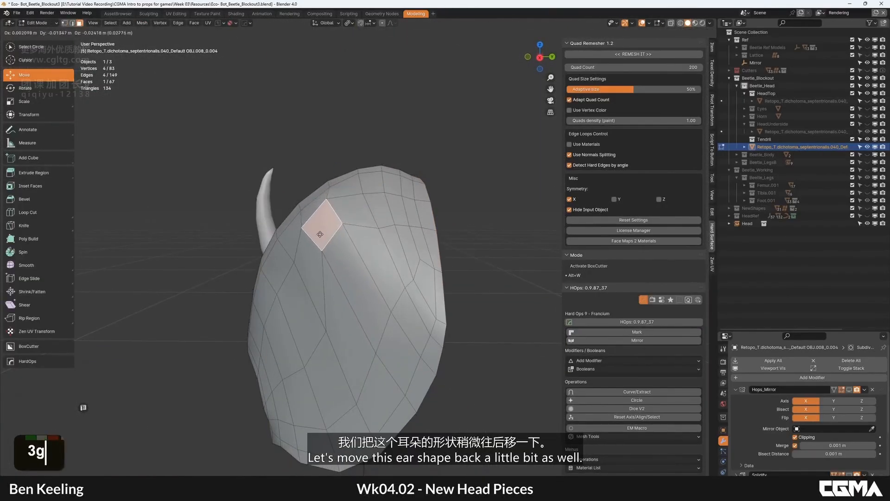
{"action": "scroll", "coordinate": [330, 212], "scroll_direction": "down", "scroll_amount": 3}
{"action": "middle_click", "coordinate": [330, 212], "text": "alt"}
Slide vertices in front of the ear along their edges to even out the surrounding quads.
{"action": "middle_click_drag", "start_coordinate": [331, 212], "coordinate": [349, 261]}
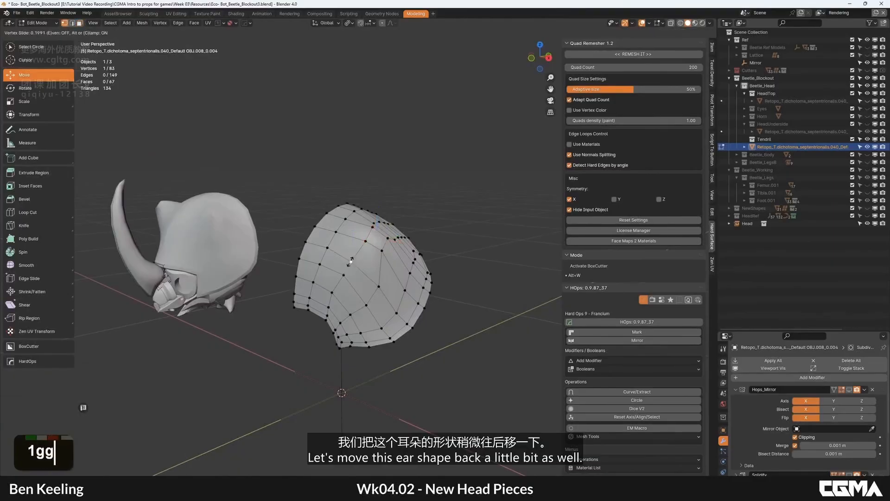
{"action": "double_click", "coordinate": [351, 262]}
{"action": "key", "text": "g"}
{"action": "middle_click", "coordinate": [352, 259], "text": "alt"}
Show the shell's modifiers in the viewport again and examine the ear's form from several angles.
{"action": "middle_click", "coordinate": [387, 248], "text": "alt"}
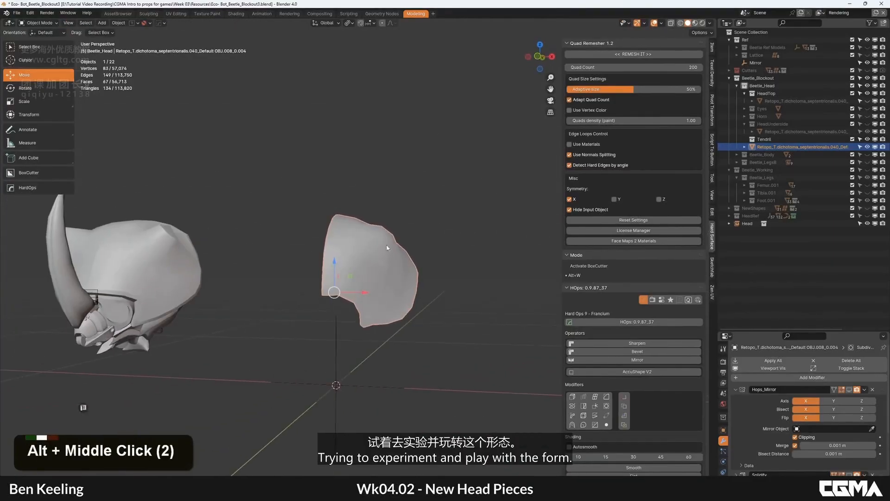
{"action": "middle_click", "coordinate": [352, 260], "text": "alt"}
{"action": "middle_click_drag", "start_coordinate": [352, 260], "coordinate": [394, 250]}
{"action": "key", "text": "Tab"}
{"action": "middle_click", "coordinate": [351, 247], "text": "alt"}
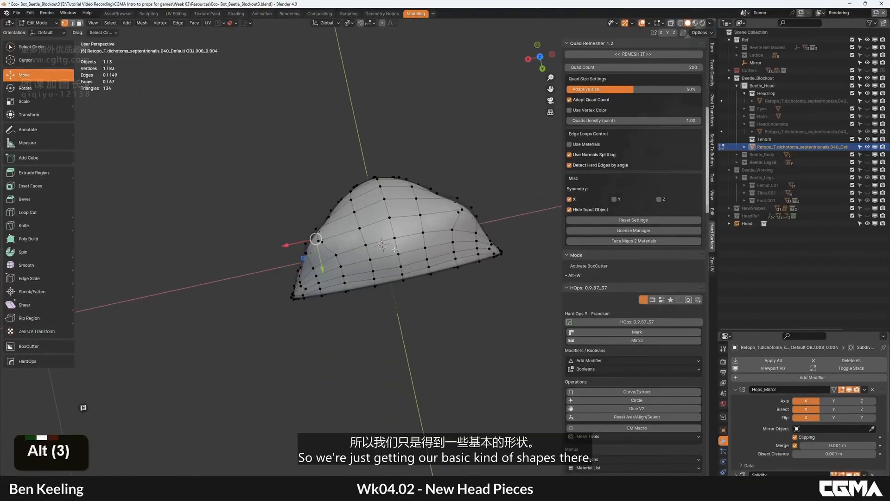
Pull the ear face on the shell outward to make the ear more pronounced.
{"action": "double_click", "coordinate": [304, 243]}
{"action": "middle_click_drag", "start_coordinate": [304, 243], "coordinate": [421, 150], "text": "alt"}
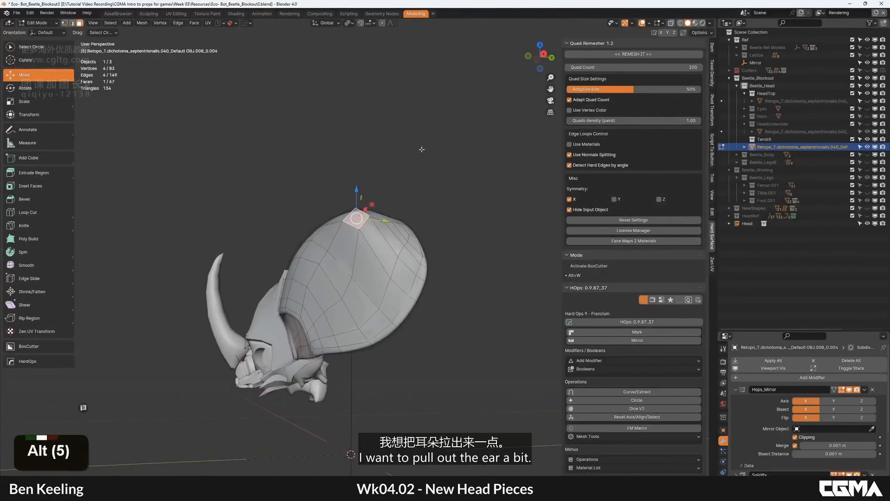
{"action": "scroll", "coordinate": [367, 217], "scroll_direction": "up", "scroll_amount": 5}
{"action": "scroll", "coordinate": [367, 217], "scroll_direction": "down", "scroll_amount": 4}
{"action": "middle_click_drag", "start_coordinate": [367, 217], "coordinate": [417, 223], "text": "alt"}
Raise the upper edge of the ear face by about 0.027 m to make the ear more pronounced.
{"action": "key", "text": "2"}
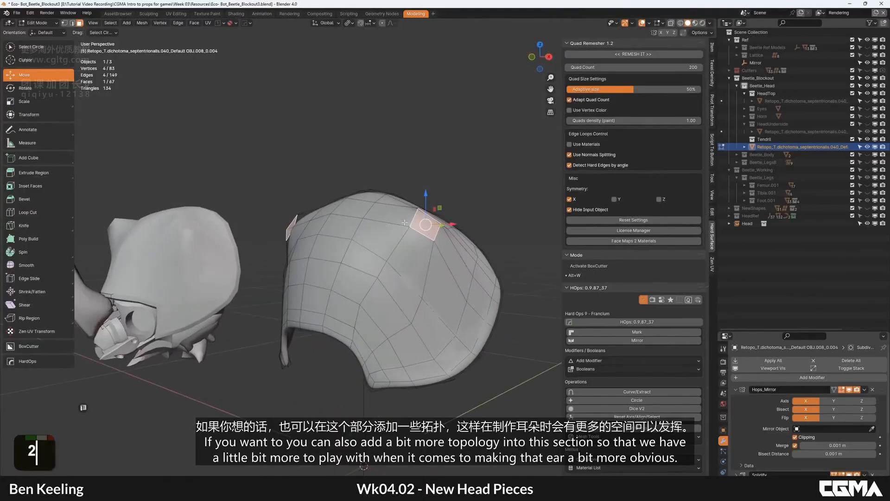
{"action": "left_click", "coordinate": [430, 223]}
{"action": "middle_click", "coordinate": [430, 222], "text": "alt"}
{"action": "key", "text": "g"}
{"action": "left_click", "coordinate": [441, 190]}
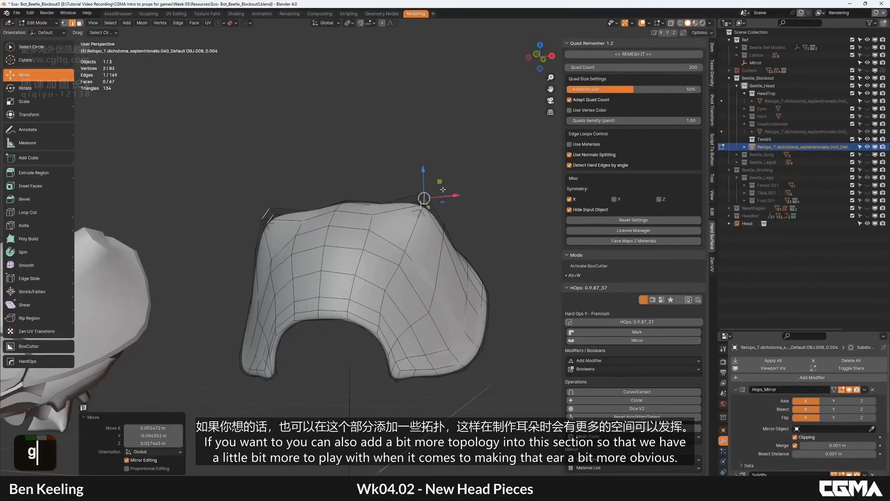
Insert an extra edge loop across the shell next to the ear to give that area more topology.
{"action": "middle_click_drag", "start_coordinate": [441, 191], "coordinate": [401, 264], "text": "alt"}
{"action": "middle_click_drag", "start_coordinate": [361, 230], "coordinate": [407, 292], "text": "alt"}
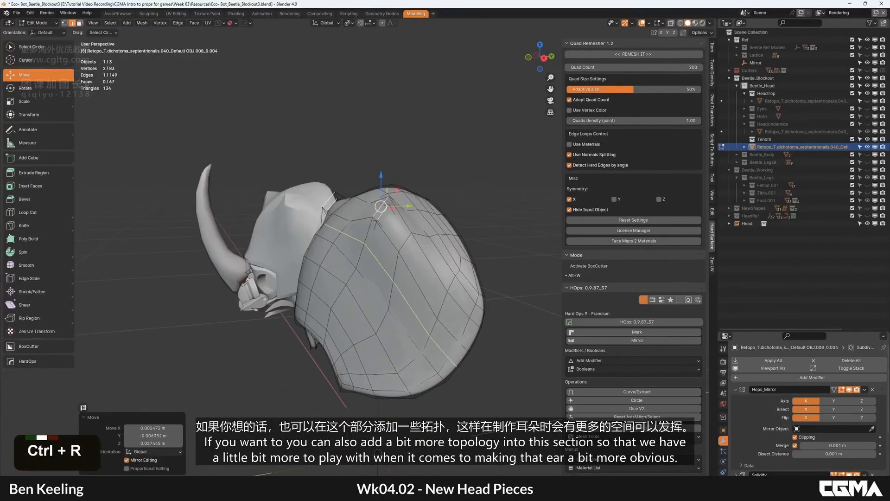
{"action": "left_click", "coordinate": [380, 206]}
{"action": "middle_click_drag", "start_coordinate": [380, 206], "coordinate": [411, 256], "text": "alt"}
{"action": "key", "text": "Tab"}
{"action": "key", "text": "KP_1"}
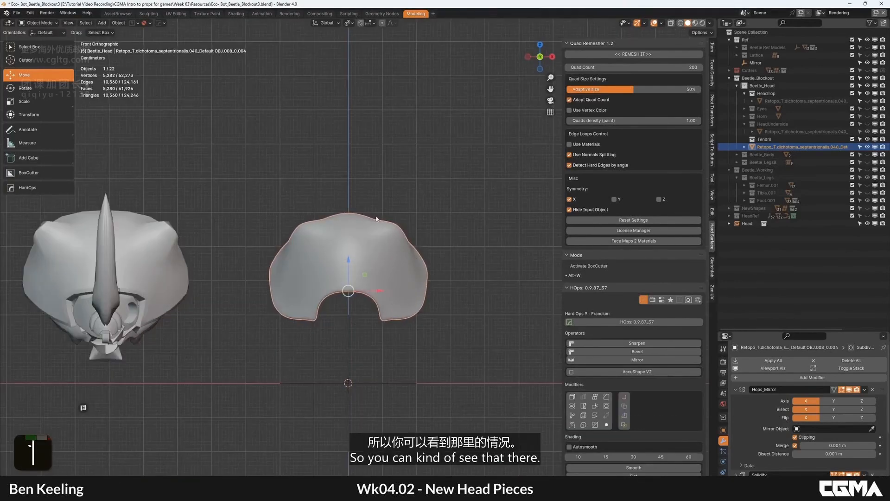
Move the ear face of the shell sideways in the front view to reposition the ear.
{"action": "key", "text": "KP_Decimal"}
{"action": "key", "text": "Tab"}
{"action": "key", "text": "g"}
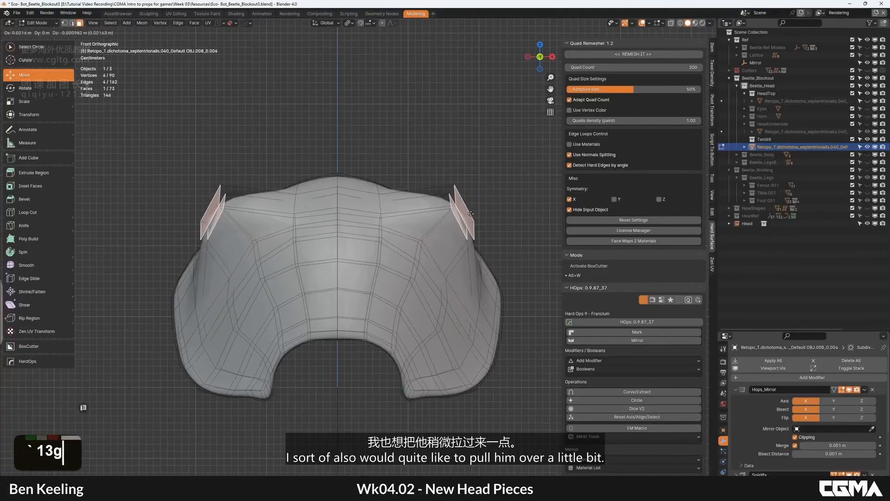
{"action": "left_click", "coordinate": [475, 217]}
{"action": "key", "text": "Tab"}
{"action": "mouse_move", "coordinate": [398, 245]}
{"action": "middle_mouse_down", "text": "alt"}
{"action": "mouse_move", "coordinate": [434, 254]}
{"action": "mouse_move", "coordinate": [338, 246]}
{"action": "mouse_move", "coordinate": [366, 272]}
{"action": "mouse_move", "coordinate": [424, 210]}
{"action": "mouse_move", "coordinate": [422, 248]}
{"action": "mouse_move", "coordinate": [444, 234]}
{"action": "mouse_move", "coordinate": [436, 278]}
{"action": "mouse_move", "coordinate": [369, 331]}
{"action": "mouse_move", "coordinate": [389, 288]}
{"action": "mouse_move", "coordinate": [415, 272]}
{"action": "mouse_move", "coordinate": [410, 293]}
{"action": "mouse_move", "coordinate": [413, 263]}
{"action": "mouse_move", "coordinate": [390, 232]}
{"action": "middle_mouse_up", "text": "alt"}
Move an edge on the side of the shell below the ear to refine the form running down from it.
{"action": "key", "text": "Tab"}
{"action": "scroll", "coordinate": [422, 227], "scroll_direction": "up", "scroll_amount": 3}
{"action": "key", "text": "2"}
{"action": "key", "text": "g"}
{"action": "left_click", "coordinate": [440, 285]}
{"action": "key", "text": "Tab"}
{"action": "scroll", "coordinate": [390, 287], "scroll_direction": "down", "scroll_amount": 2}
Switch the shell to Sculpt Mode and choose the Grab brush for shaping its organic form.
{"action": "key", "text": "Tab"}
{"action": "scroll", "coordinate": [413, 263], "scroll_direction": "up", "scroll_amount": 3}
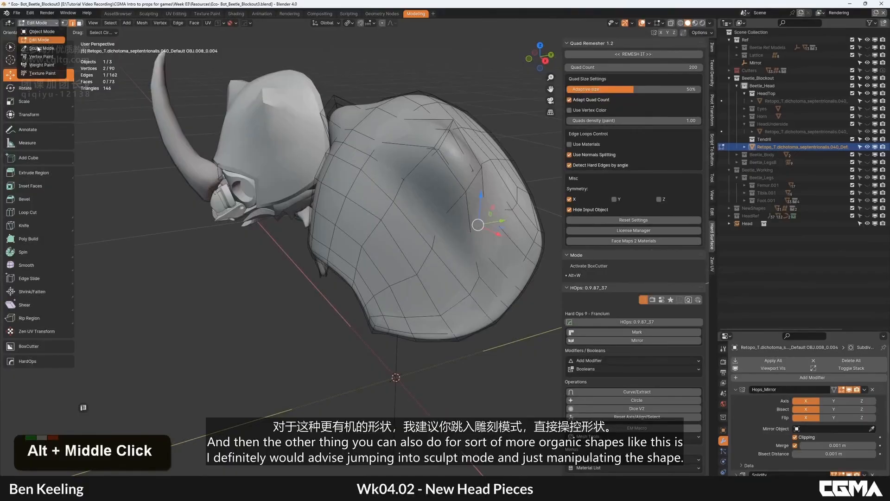
{"action": "left_click", "coordinate": [39, 48]}
{"action": "scroll", "coordinate": [374, 199], "scroll_direction": "down", "scroll_amount": 2}
{"action": "middle_click_drag", "start_coordinate": [374, 199], "coordinate": [388, 254], "text": "alt"}
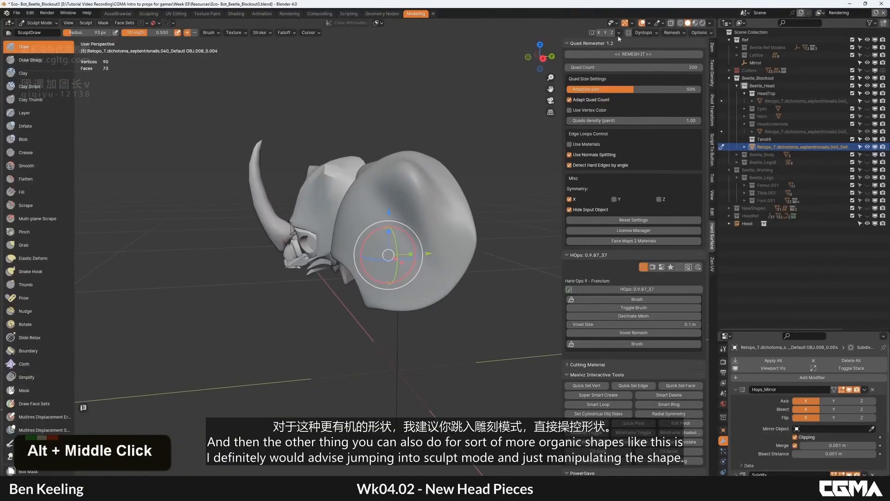
{"action": "middle_click_drag", "start_coordinate": [440, 165], "coordinate": [360, 237], "text": "alt"}
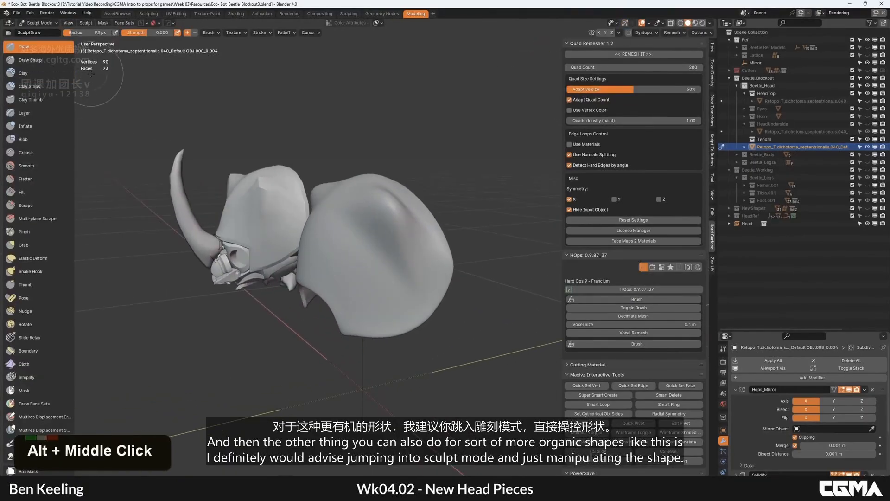
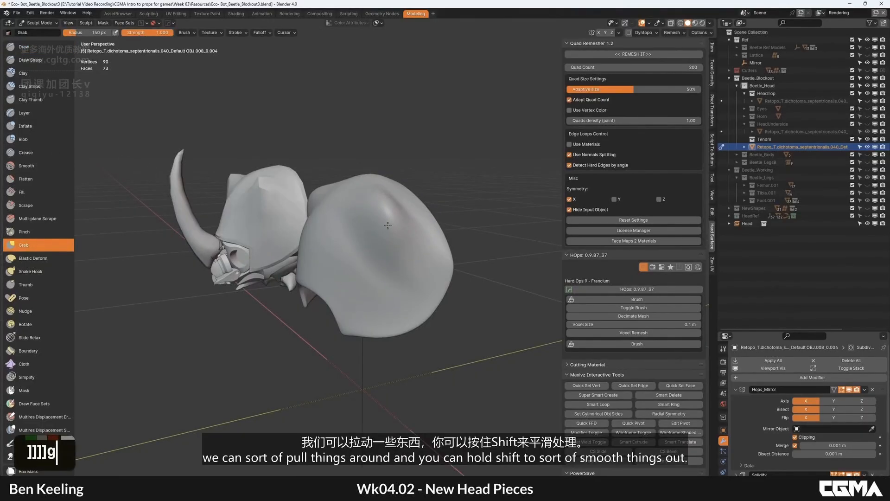
Smooth and pull the shell's surface around the ears with the Grab brush, undoing the unwanted stroke.
{"action": "middle_click_drag", "start_coordinate": [357, 260], "coordinate": [369, 244], "text": "alt"}
{"action": "left_click", "coordinate": [369, 244], "text": "shift"}
{"action": "left_click_drag", "start_coordinate": [368, 244], "coordinate": [377, 242], "text": "shift"}
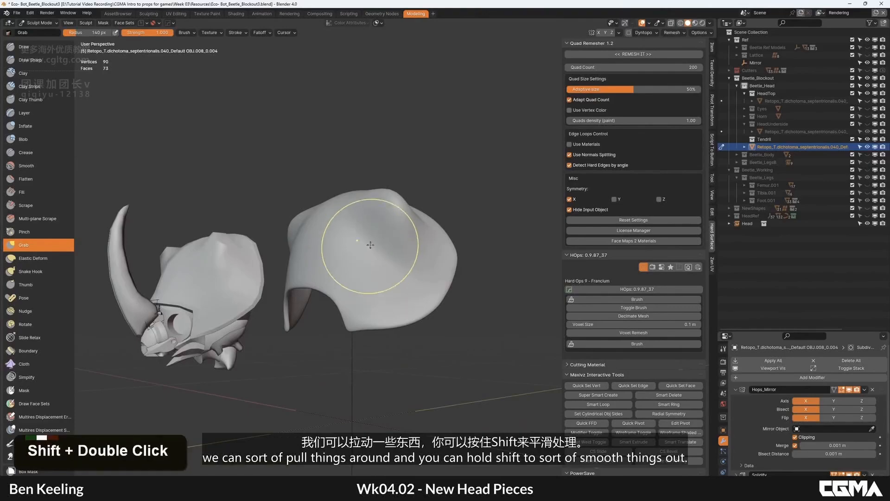
{"action": "mouse_move", "coordinate": [376, 241]}
{"action": "middle_mouse_down", "text": "alt"}
{"action": "mouse_move", "coordinate": [431, 232]}
{"action": "mouse_move", "coordinate": [346, 230]}
{"action": "middle_mouse_up", "text": "alt"}
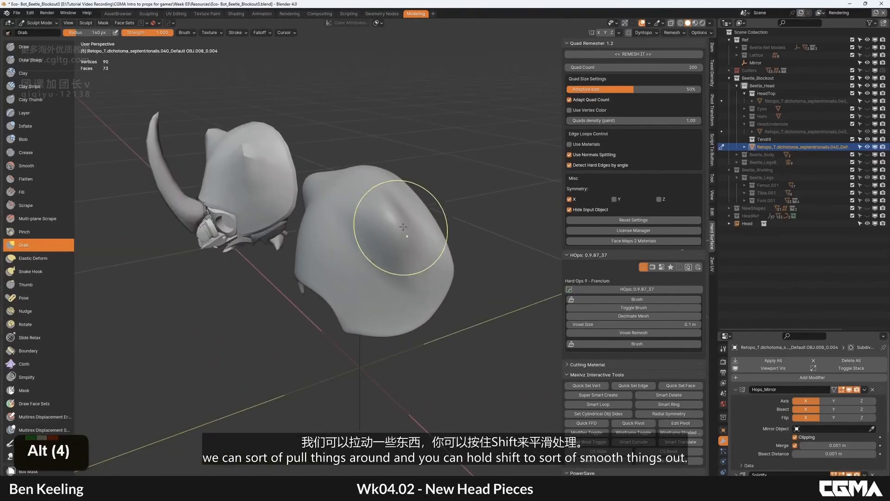
{"action": "middle_click_drag", "start_coordinate": [402, 226], "coordinate": [403, 288], "text": "alt"}
{"action": "key", "text": "ctrl+z"}
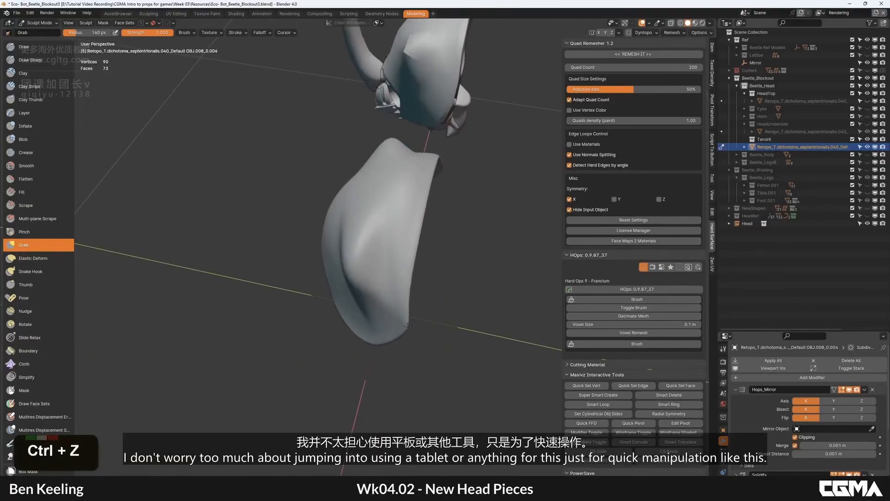
{"action": "middle_click_drag", "start_coordinate": [391, 364], "coordinate": [294, 213], "text": "alt"}
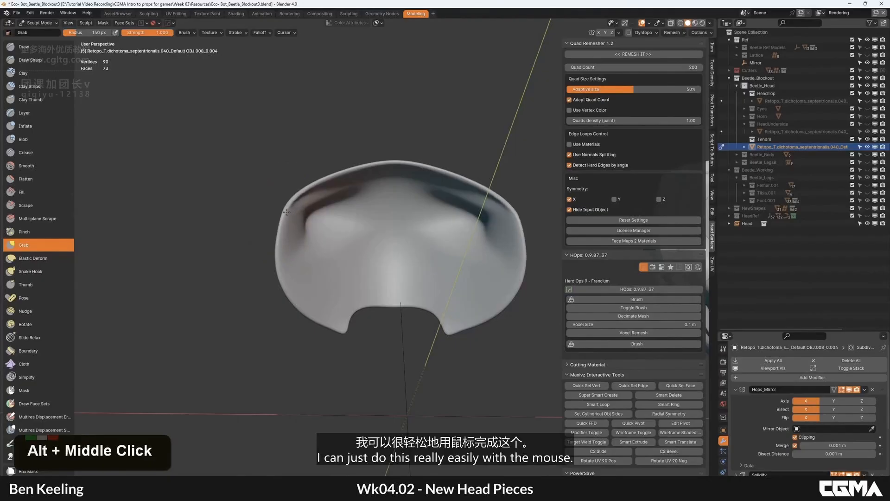
{"action": "middle_click_drag", "start_coordinate": [337, 184], "coordinate": [412, 227], "text": "alt"}
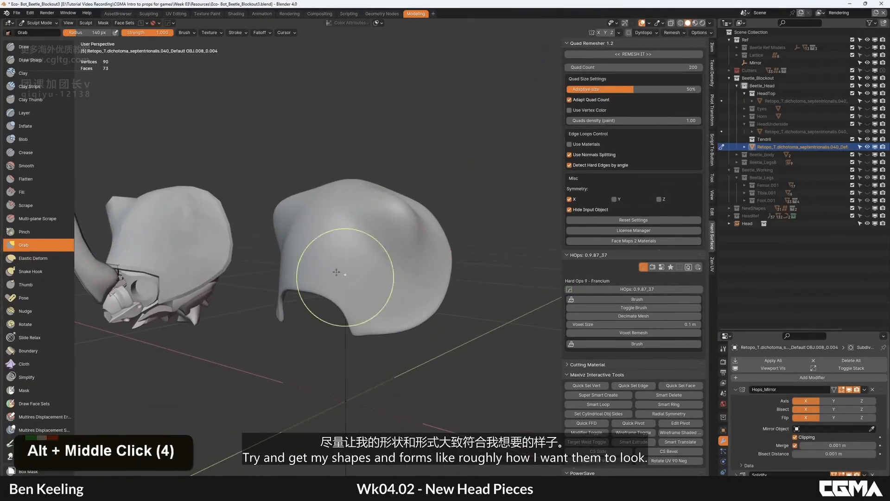
{"action": "middle_click_drag", "start_coordinate": [340, 170], "coordinate": [402, 248], "text": "alt"}
Return to Object Mode and move the new shell into the HeadTop collection.
{"action": "left_click", "coordinate": [42, 31]}
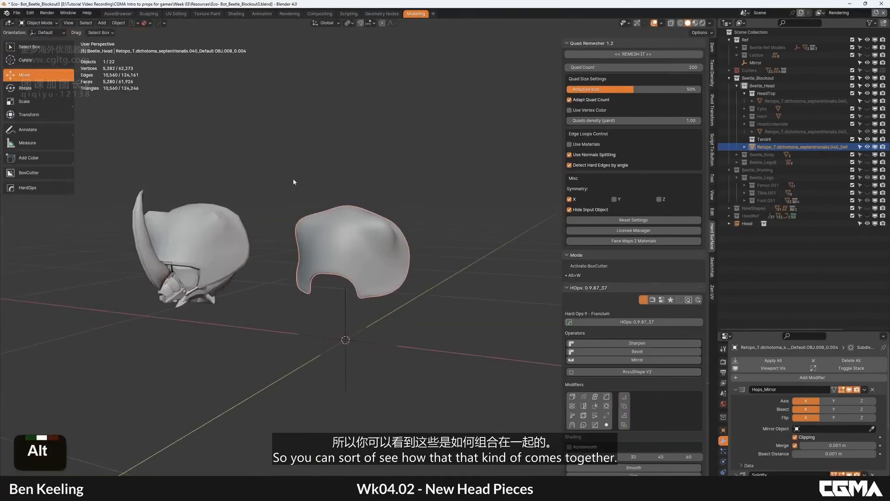
{"action": "middle_click_drag", "start_coordinate": [293, 178], "coordinate": [824, 163], "text": "alt"}
{"action": "scroll", "coordinate": [378, 228], "scroll_direction": "up", "scroll_amount": 2}
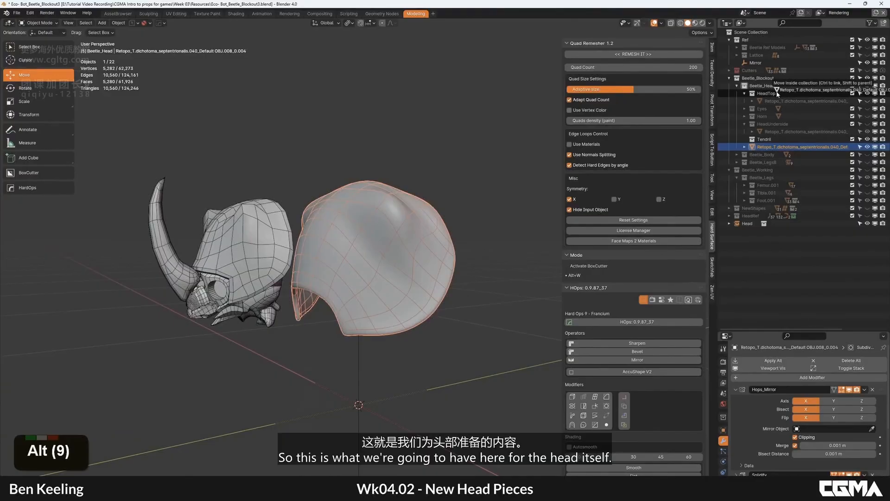
{"action": "left_click_drag", "start_coordinate": [778, 93], "coordinate": [781, 95]}
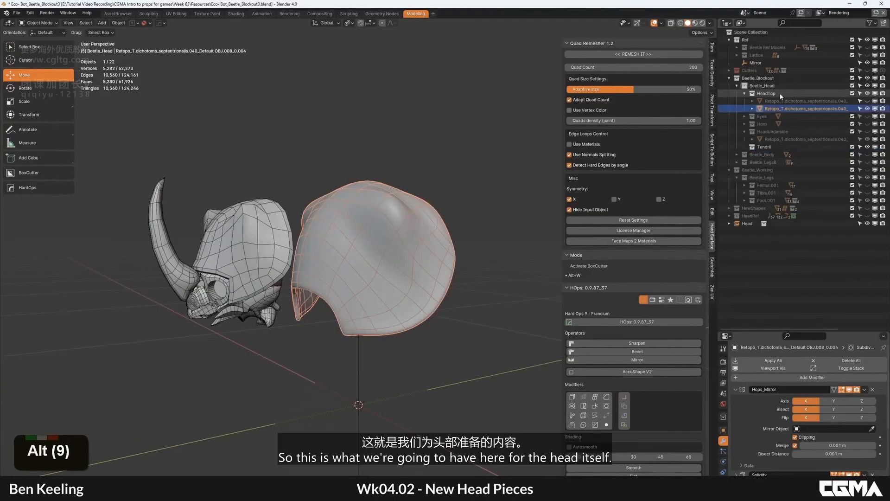
Unhide the old retopologised piece in the HeadTop collection and delete it.
{"action": "left_click", "coordinate": [867, 102]}
{"action": "middle_click_drag", "start_coordinate": [408, 200], "coordinate": [442, 263], "text": "alt"}
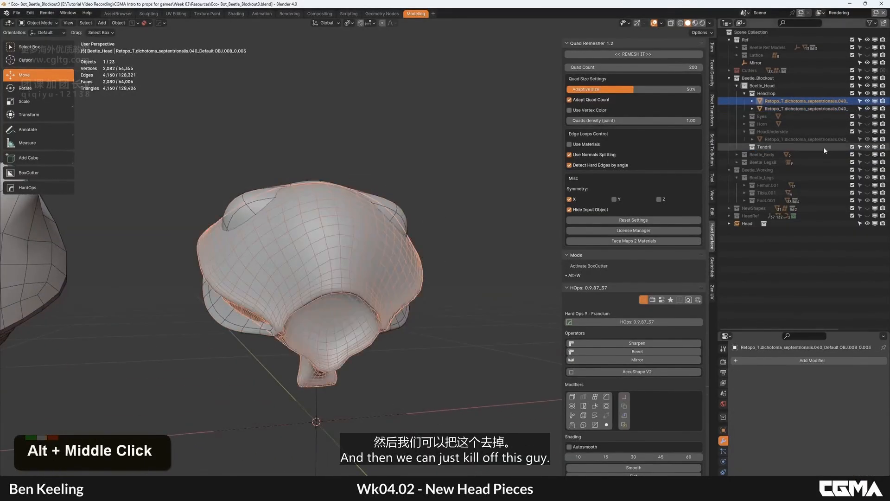
{"action": "key", "text": "Delete"}
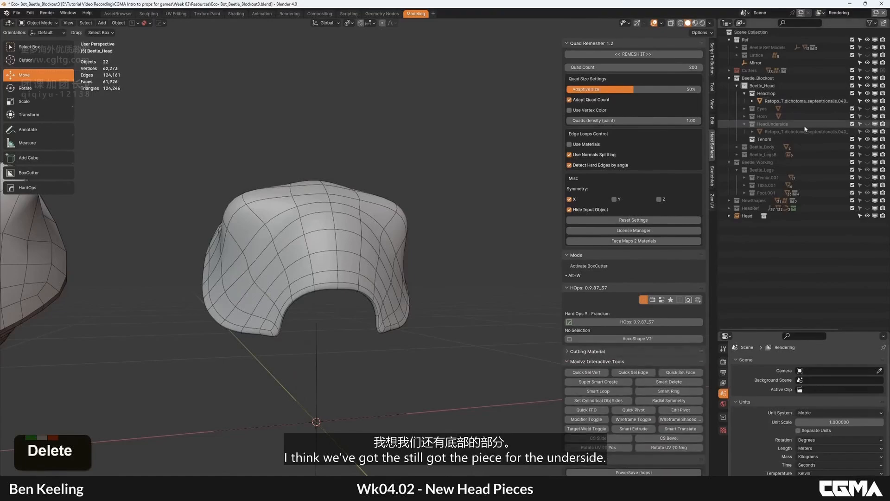
Compare the head underside piece with the new shell, hide it again, and examine the reference head's eye socket.
{"action": "left_click", "coordinate": [867, 131]}
{"action": "middle_click_drag", "start_coordinate": [306, 222], "coordinate": [353, 213], "text": "alt"}
{"action": "left_click", "coordinate": [348, 218]}
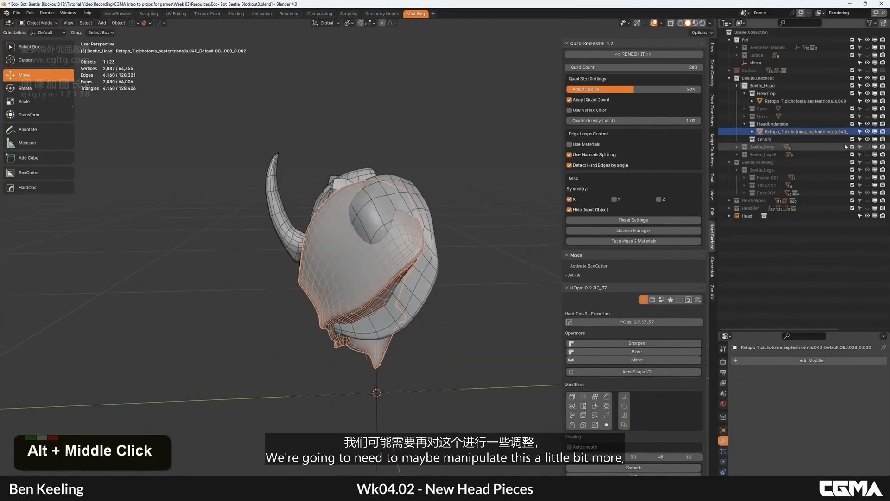
{"action": "left_click", "coordinate": [867, 124]}
{"action": "middle_click_drag", "start_coordinate": [525, 181], "coordinate": [349, 190], "text": "alt"}
{"action": "key", "text": "F4"}
{"action": "middle_click_drag", "start_coordinate": [201, 263], "coordinate": [299, 215], "text": "alt"}
{"action": "key", "text": "F4"}
{"action": "scroll", "coordinate": [334, 220], "scroll_direction": "up", "scroll_amount": 3}
{"action": "left_click", "coordinate": [351, 212]}
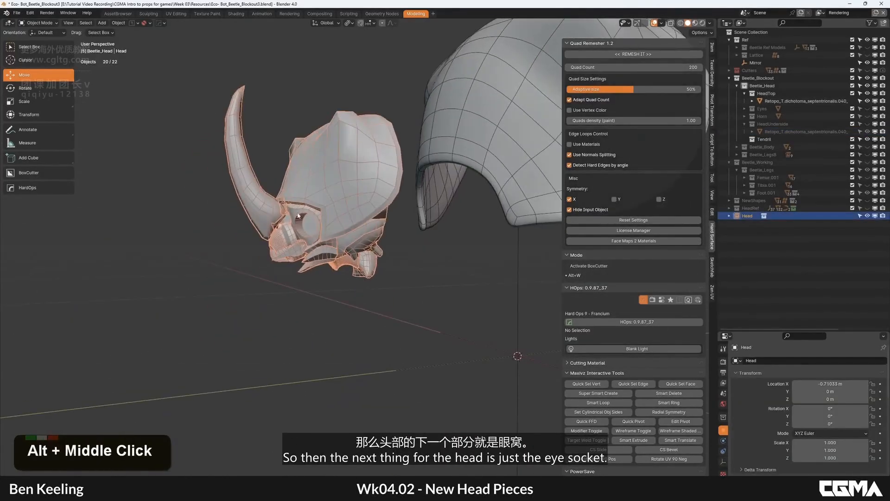
Add a cylinder at the 3D cursor in the front view and scale it uniformly to about 0.281.
{"action": "middle_click_drag", "start_coordinate": [463, 201], "coordinate": [437, 242], "text": "alt"}
{"action": "key", "text": "grave"}
{"action": "left_click", "coordinate": [403, 195]}
{"action": "scroll", "coordinate": [434, 253], "scroll_direction": "up", "scroll_amount": 2}
{"action": "key", "text": "shift+a"}
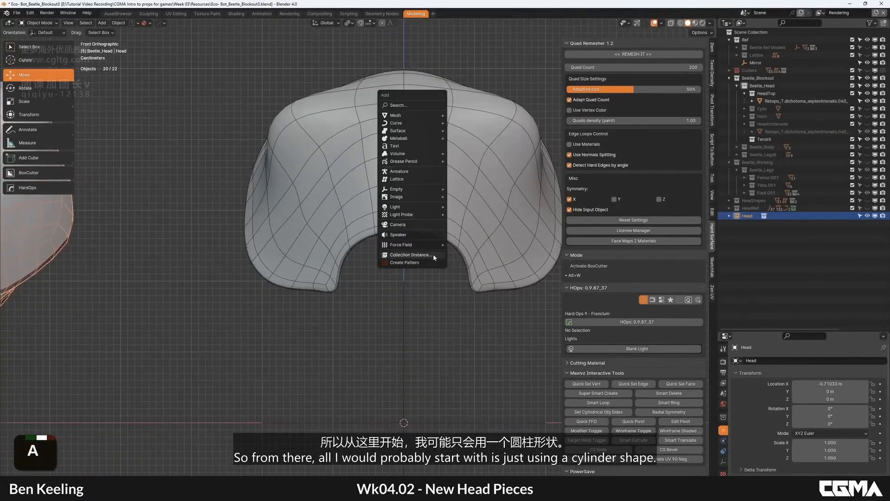
{"action": "mouse_move", "coordinate": [412, 116]}
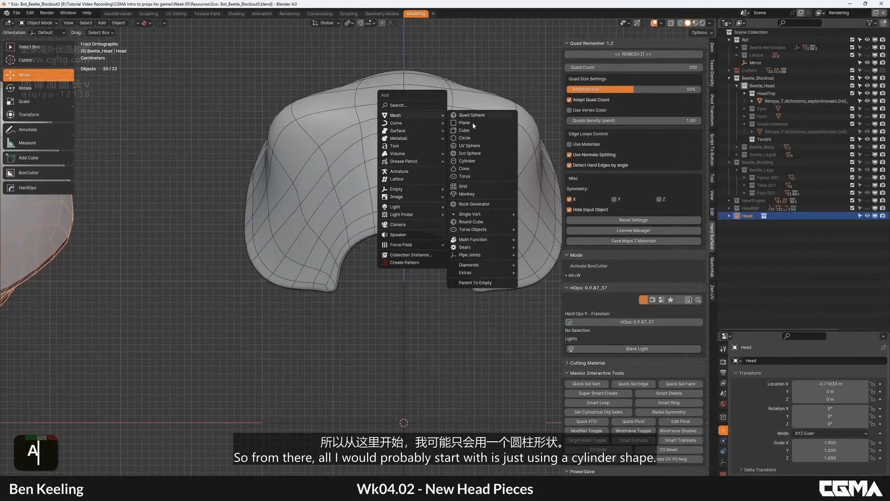
{"action": "left_click", "coordinate": [473, 162]}
{"action": "scroll", "coordinate": [409, 199], "scroll_direction": "down", "scroll_amount": 11}
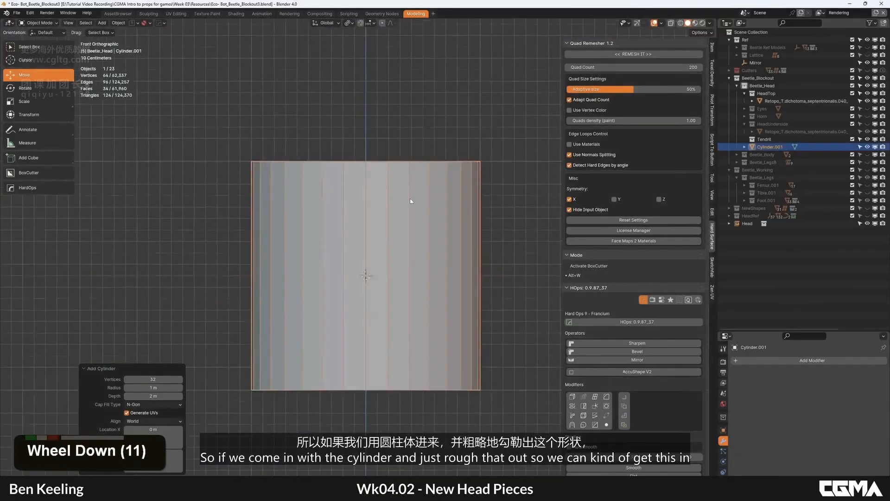
{"action": "key", "text": "s"}
{"action": "left_click", "coordinate": [472, 176]}
Raise the cylinder vertically by about 0.186 m to the shell's front opening.
{"action": "scroll", "coordinate": [381, 246], "scroll_direction": "up", "scroll_amount": 5}
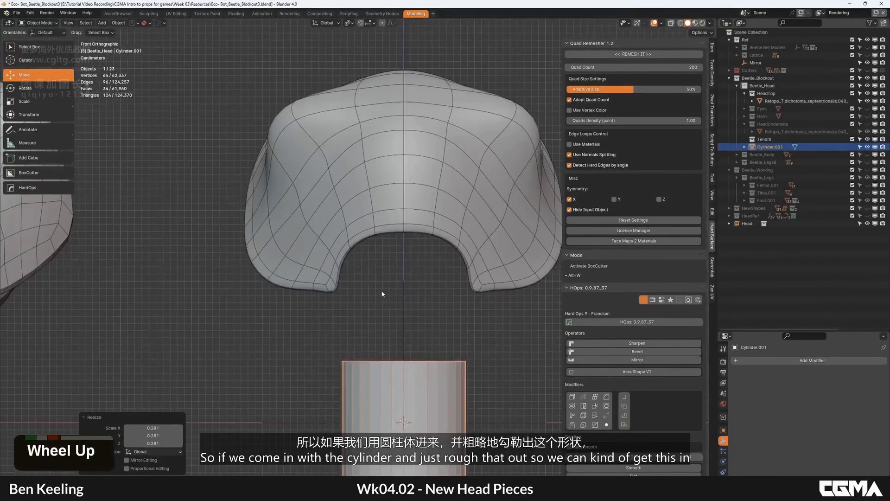
{"action": "key", "text": "g"}
{"action": "middle_click", "coordinate": [375, 174]}
Rotate the cylinder 90° about the X axis and move it forward under the shell's front opening.
{"action": "key", "text": "r"}
{"action": "scroll", "coordinate": [412, 190], "scroll_direction": "down", "scroll_amount": 5}
{"action": "key", "text": "grave"}
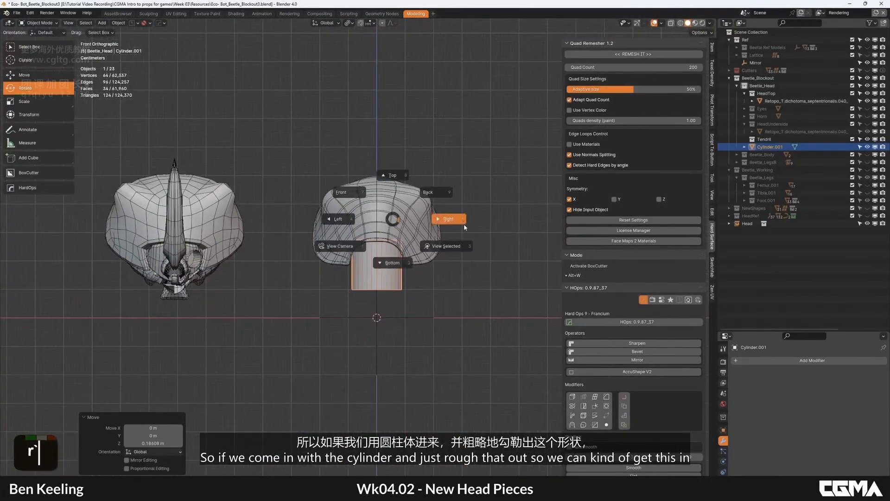
{"action": "left_click", "coordinate": [464, 223]}
{"action": "scroll", "coordinate": [453, 254], "scroll_direction": "up", "scroll_amount": 4}
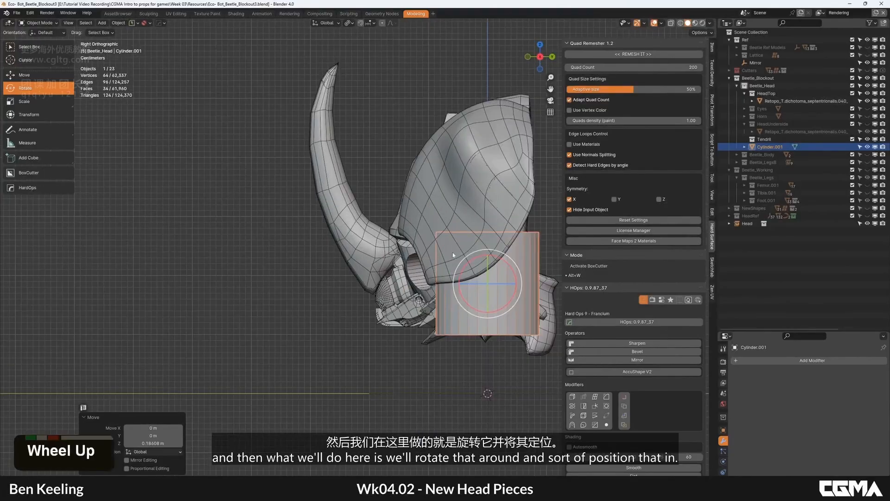
{"action": "left_click_drag", "start_coordinate": [501, 261], "coordinate": [461, 250], "text": "ctrl"}
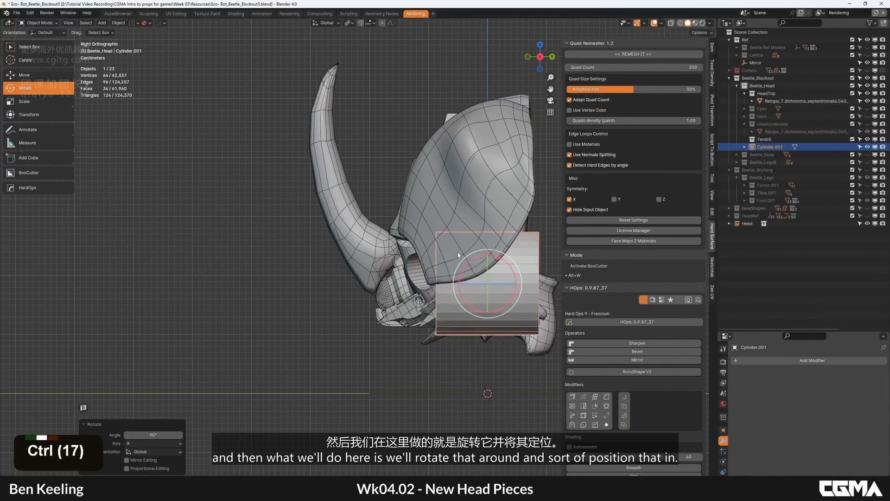
{"action": "key", "text": "g"}
{"action": "left_click", "coordinate": [421, 251]}
Split both end caps of the cylinder vertically by cutting an edge between their uppermost and lowermost vertices.
{"action": "middle_click_drag", "start_coordinate": [421, 251], "coordinate": [466, 265], "text": "alt"}
{"action": "scroll", "coordinate": [463, 265], "scroll_direction": "up", "scroll_amount": 3}
{"action": "key", "text": "Tab"}
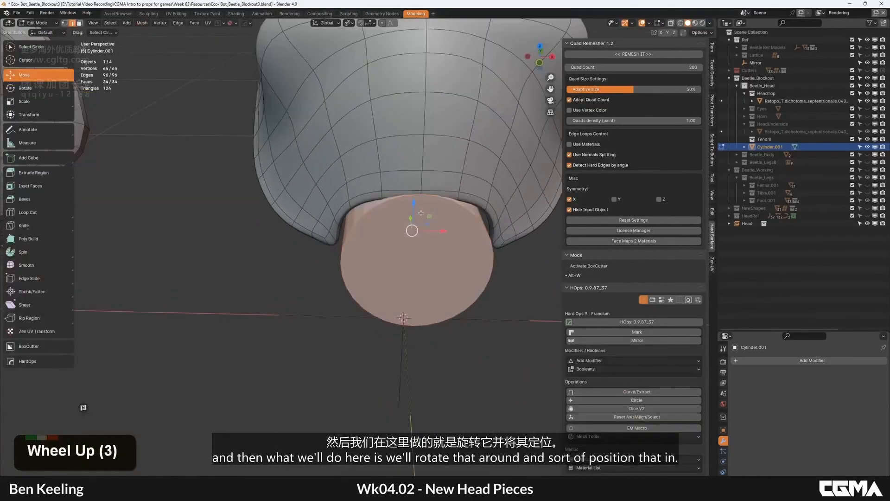
{"action": "key", "text": "1"}
{"action": "left_click", "coordinate": [421, 196]}
{"action": "scroll", "coordinate": [431, 244], "scroll_direction": "down", "scroll_amount": 4}
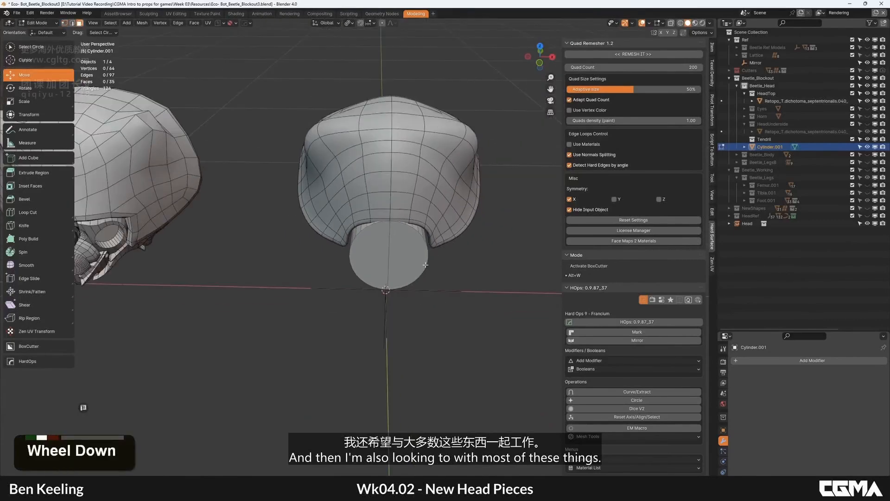
{"action": "middle_click_drag", "start_coordinate": [430, 244], "coordinate": [398, 260], "text": "alt"}
{"action": "left_click", "coordinate": [415, 268]}
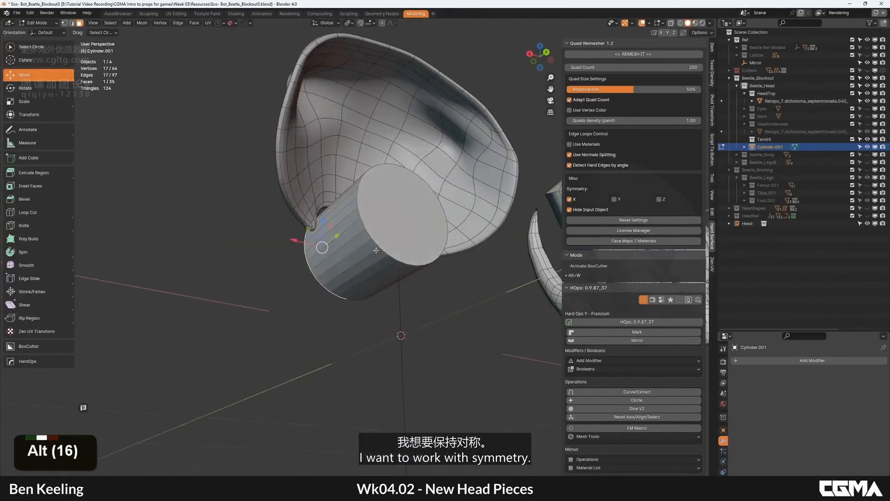
{"action": "key", "text": "1"}
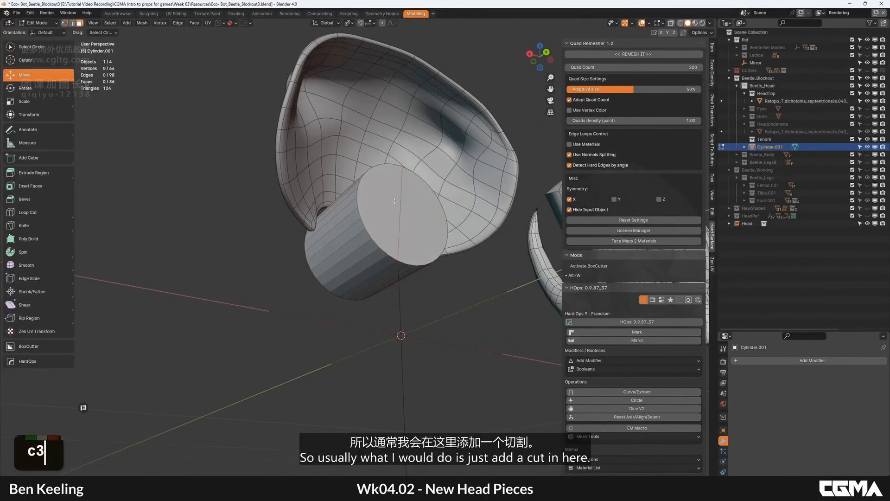
{"action": "middle_click_drag", "start_coordinate": [394, 201], "coordinate": [407, 263], "text": "alt"}
{"action": "key", "text": "Tab"}
Bisect the cylinder along the X axis with the HardOps mirror in Bisect mode, keeping only one half.
{"action": "scroll", "coordinate": [399, 265], "scroll_direction": "down", "scroll_amount": 2}
{"action": "scroll", "coordinate": [464, 256], "scroll_direction": "up", "scroll_amount": 3}
{"action": "key", "text": "w"}
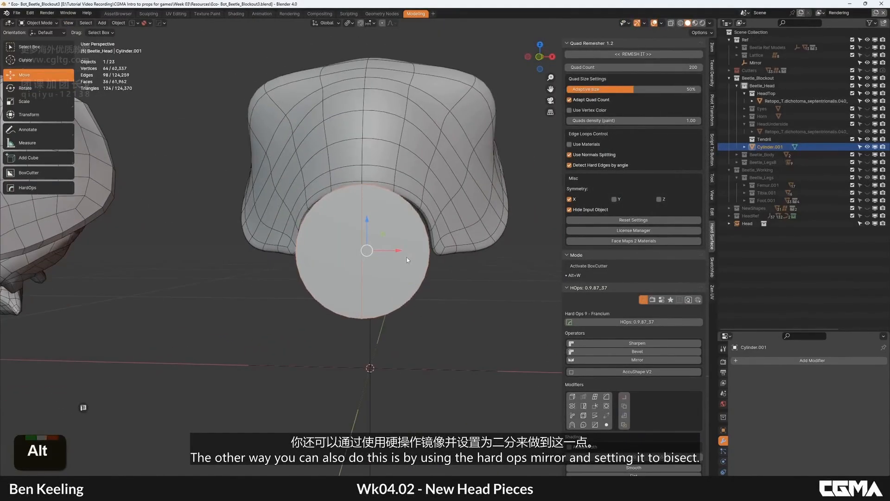
{"action": "key", "text": "alt+z"}
{"action": "key", "text": "alt+z"}
{"action": "key", "text": "alt+x"}
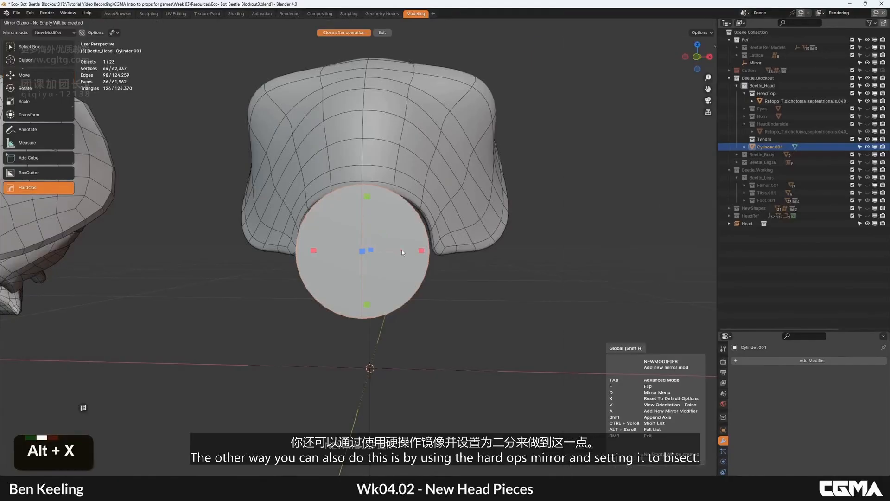
{"action": "double_click", "coordinate": [62, 33]}
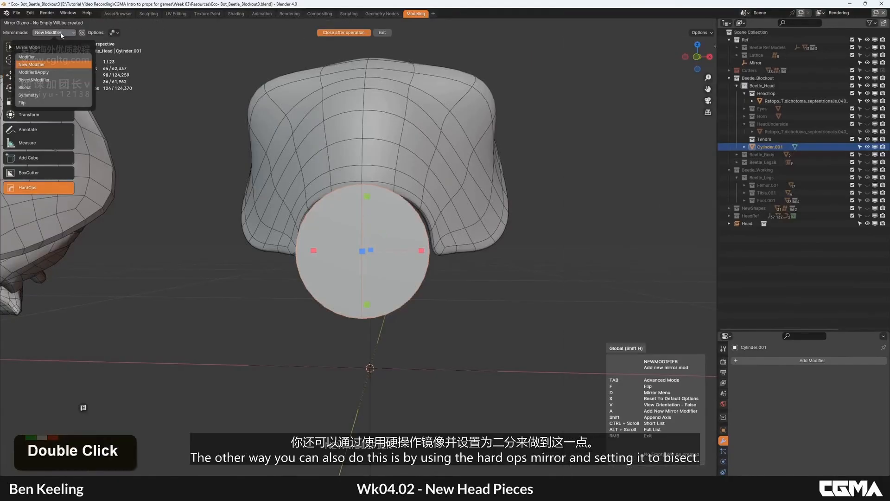
{"action": "left_click", "coordinate": [32, 88]}
{"action": "middle_click_drag", "start_coordinate": [388, 255], "coordinate": [406, 239], "text": "alt"}
{"action": "left_click", "coordinate": [403, 219]}
{"action": "key", "text": "Tab"}
{"action": "key", "text": "3"}
{"action": "key", "text": "Tab"}
{"action": "key", "text": "ctrl+BackSpace"}
Apply Shade Auto Smooth to the half cylinder.
{"action": "scroll", "coordinate": [357, 231], "scroll_direction": "down", "scroll_amount": 4}
{"action": "right_click", "coordinate": [385, 303]}
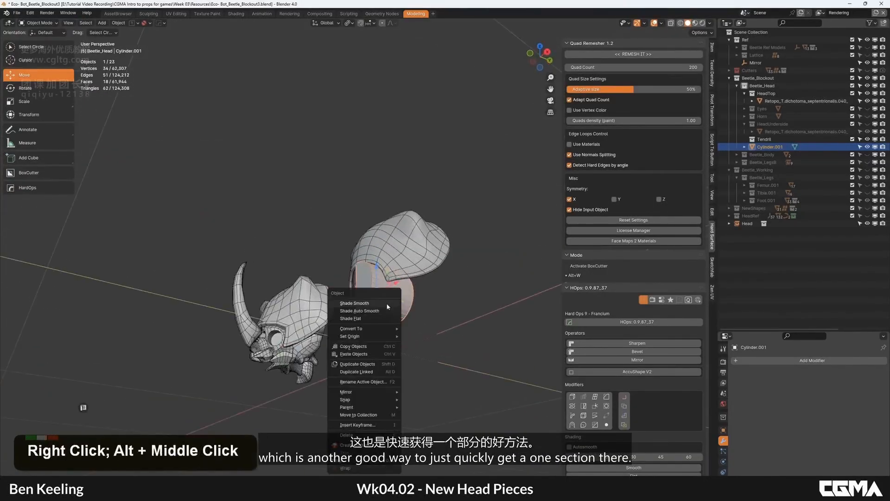
{"action": "scroll", "coordinate": [384, 303], "scroll_direction": "up", "scroll_amount": 4}
{"action": "right_click", "coordinate": [413, 151]}
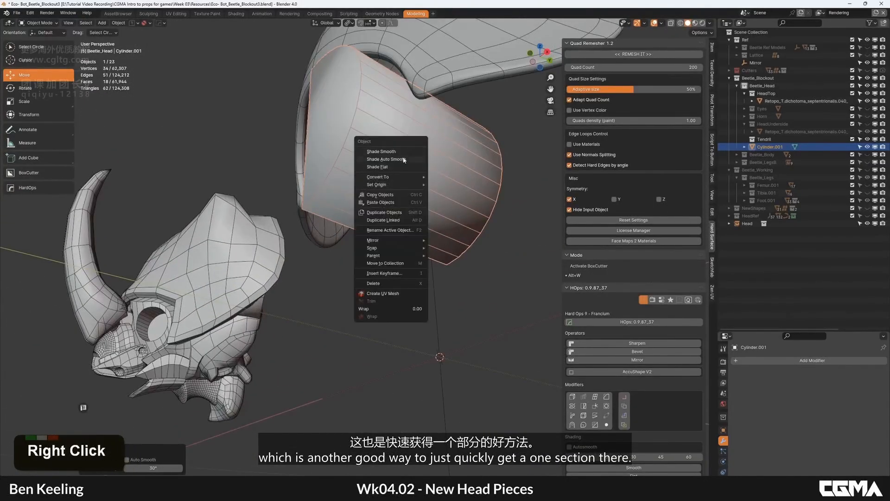
{"action": "left_click", "coordinate": [404, 159]}
{"action": "right_click", "coordinate": [400, 162]}
{"action": "middle_click_drag", "start_coordinate": [379, 173], "coordinate": [391, 234], "text": "alt"}
Shorten the half cylinder by moving its rear end cap about 0.102 m forward along the Y axis.
{"action": "key", "text": "Tab"}
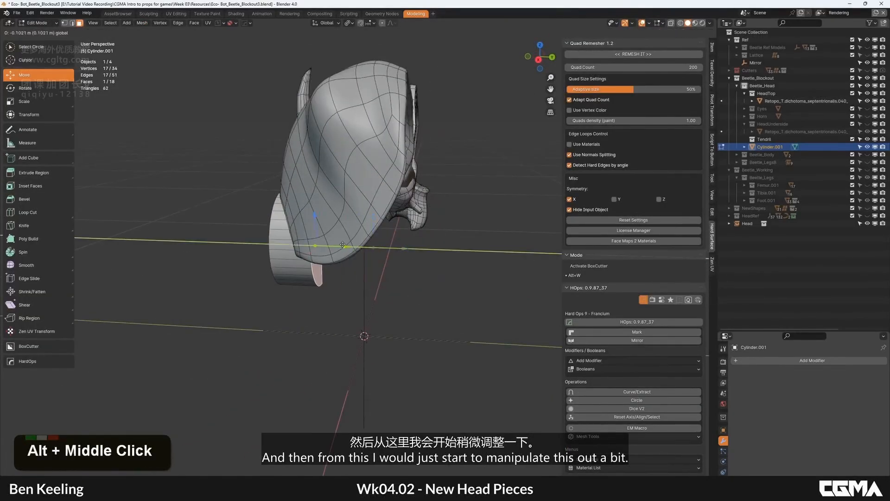
{"action": "left_click_drag", "start_coordinate": [343, 244], "coordinate": [343, 244]}
{"action": "middle_click_drag", "start_coordinate": [345, 243], "coordinate": [435, 224], "text": "alt"}
{"action": "key", "text": "s"}
{"action": "right_click", "coordinate": [392, 220]}
Place the 3D cursor at the half cylinder's origin and set the transform pivot point to 3D Cursor.
{"action": "key", "text": "Tab"}
{"action": "key", "text": "shift+s"}
{"action": "left_click", "coordinate": [435, 266]}
{"action": "middle_click_drag", "start_coordinate": [436, 264], "coordinate": [440, 232], "text": "alt"}
{"action": "key", "text": "Tab"}
{"action": "middle_click_drag", "start_coordinate": [440, 233], "coordinate": [425, 218], "text": "alt"}
{"action": "left_click", "coordinate": [371, 24]}
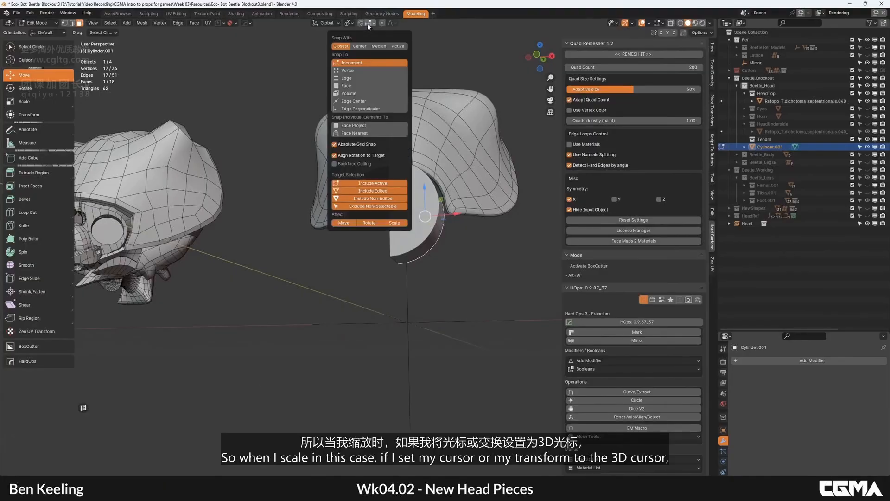
{"action": "left_click", "coordinate": [348, 23]}
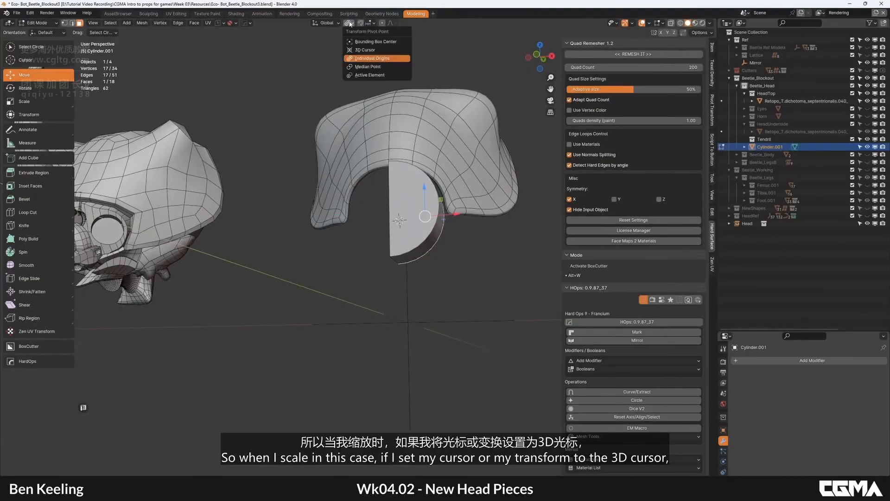
{"action": "left_click", "coordinate": [366, 50]}
Scale the rear end cap outward from the 3D cursor by a factor of about 1.33.
{"action": "middle_click_drag", "start_coordinate": [407, 209], "coordinate": [422, 217], "text": "alt"}
{"action": "key", "text": "s"}
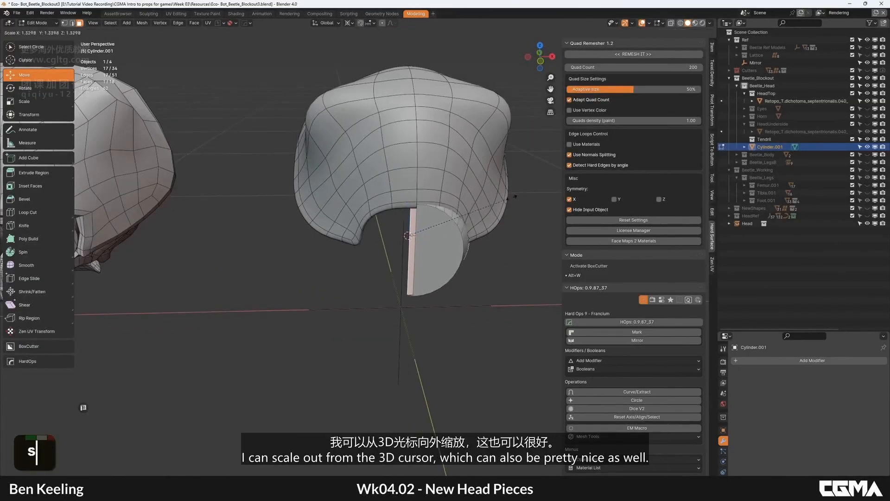
{"action": "left_click", "coordinate": [510, 191]}
{"action": "middle_click_drag", "start_coordinate": [510, 191], "coordinate": [238, 222], "text": "alt"}
{"action": "key", "text": "Tab"}
{"action": "scroll", "coordinate": [452, 192], "scroll_direction": "down", "scroll_amount": 3}
{"action": "scroll", "coordinate": [381, 215], "scroll_direction": "up", "scroll_amount": 3}
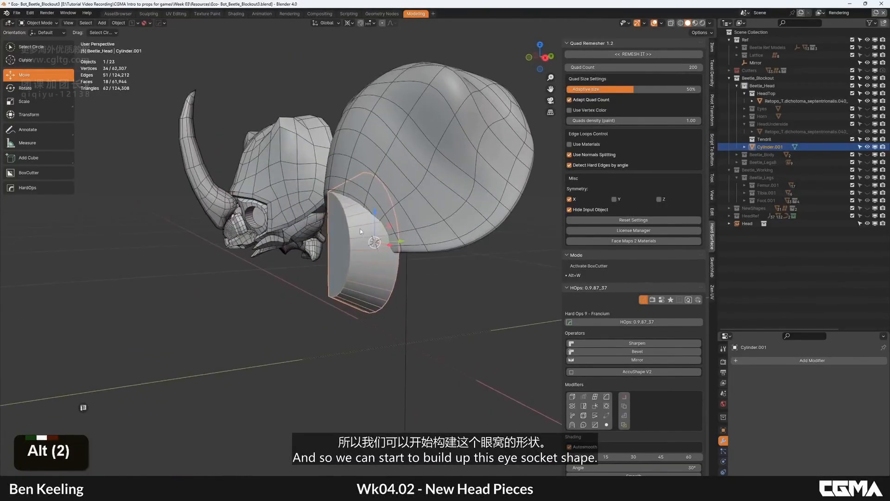
Rotate the half cylinder 15° about the global X axis and shift it about 0.02 m back into the shell opening.
{"action": "middle_click_drag", "start_coordinate": [360, 230], "coordinate": [369, 230], "text": "alt"}
{"action": "key", "text": "r"}
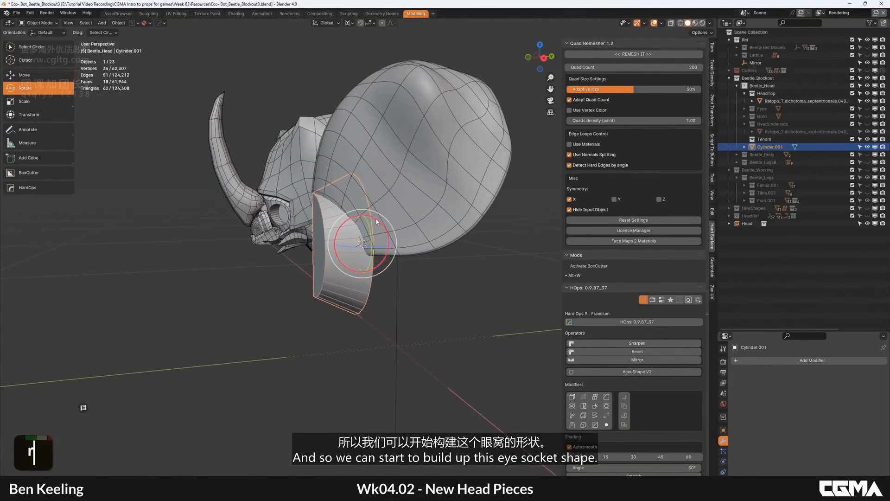
{"action": "left_click", "coordinate": [369, 214]}
{"action": "key", "text": "g"}
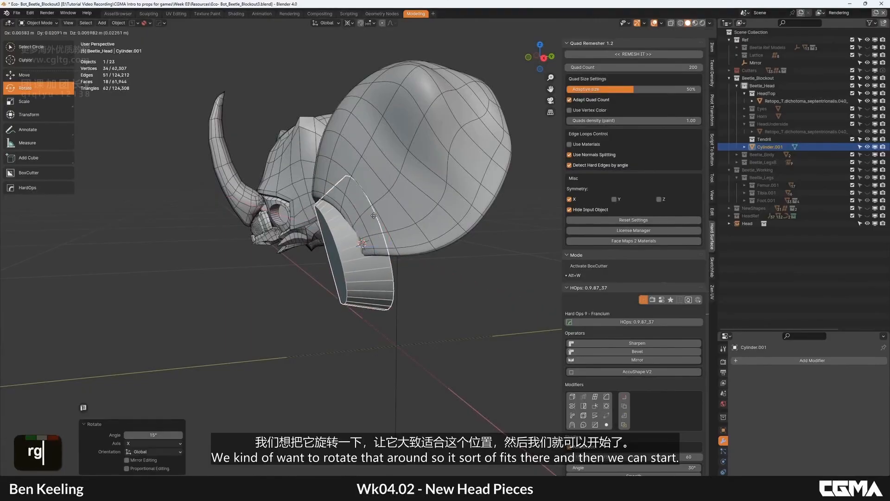
{"action": "left_click", "coordinate": [370, 212]}
Simplify the half cylinder by dissolving every other lengthwise edge on its curved side.
{"action": "middle_click_drag", "start_coordinate": [370, 212], "coordinate": [411, 250], "text": "alt"}
{"action": "scroll", "coordinate": [389, 204], "scroll_direction": "up", "scroll_amount": 3}
{"action": "key", "text": "Tab"}
{"action": "key", "text": "1"}
{"action": "key", "text": "2"}
{"action": "left_click", "coordinate": [410, 250]}
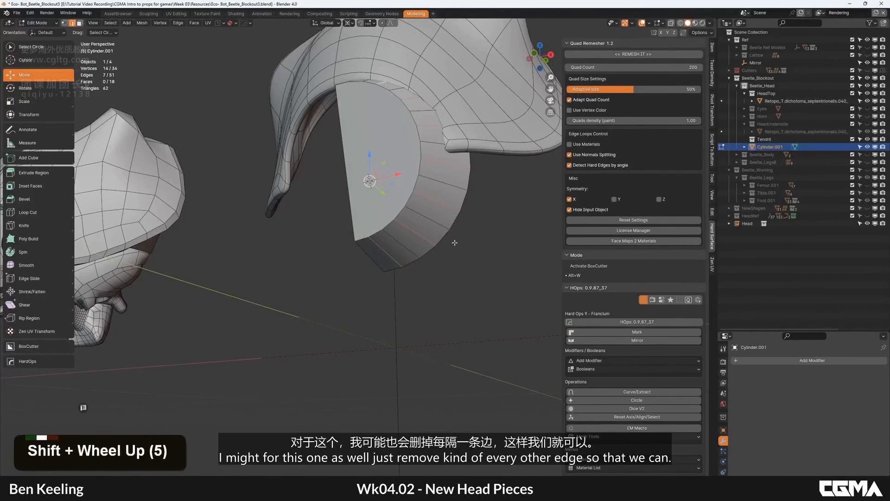
{"action": "scroll", "coordinate": [455, 243], "scroll_direction": "up", "scroll_amount": 1, "text": "shift"}
{"action": "key", "text": "ctrl+BackSpace"}
{"action": "scroll", "coordinate": [454, 243], "scroll_direction": "down", "scroll_amount": 3}
Pull a side vertex of the front rim back about 0.04 m using proportional editing with a radius of about 0.11 m.
{"action": "middle_click", "coordinate": [366, 196], "text": "alt"}
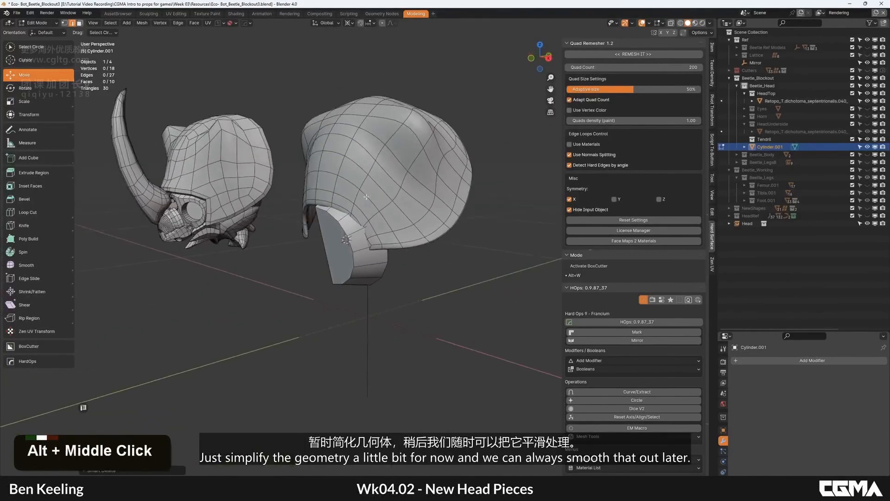
{"action": "scroll", "coordinate": [366, 196], "scroll_direction": "up", "scroll_amount": 2}
{"action": "middle_click", "coordinate": [364, 223], "text": "alt"}
{"action": "middle_click", "coordinate": [363, 245], "text": "alt"}
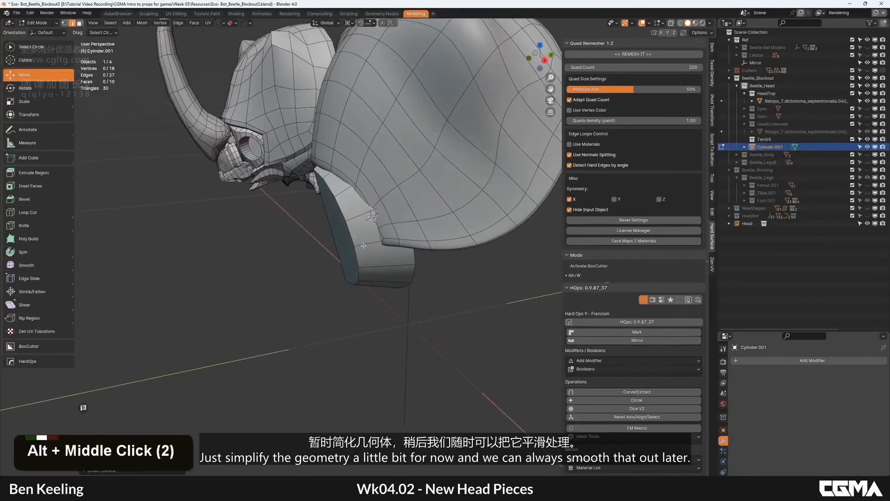
{"action": "key", "text": "1"}
{"action": "left_click", "coordinate": [360, 245]}
{"action": "middle_click_drag", "start_coordinate": [362, 245], "coordinate": [364, 227], "text": "alt"}
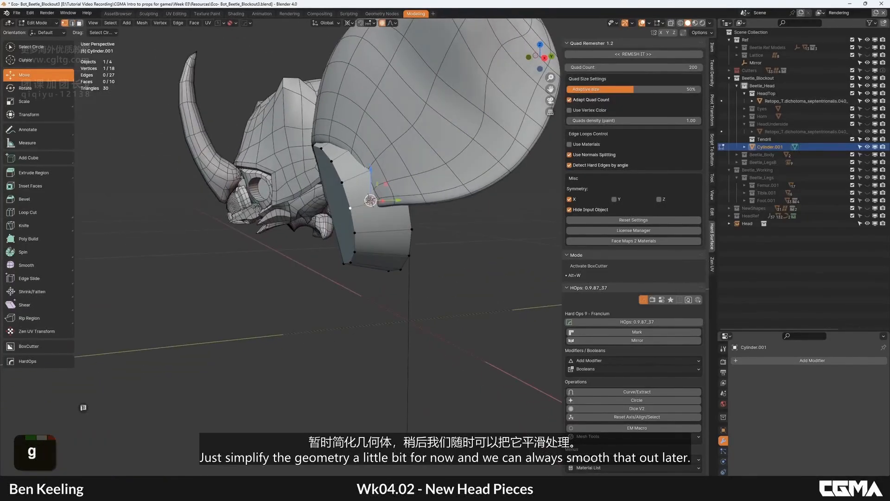
{"action": "key", "text": "g"}
{"action": "scroll", "coordinate": [385, 196], "scroll_direction": "down", "scroll_amount": 2}
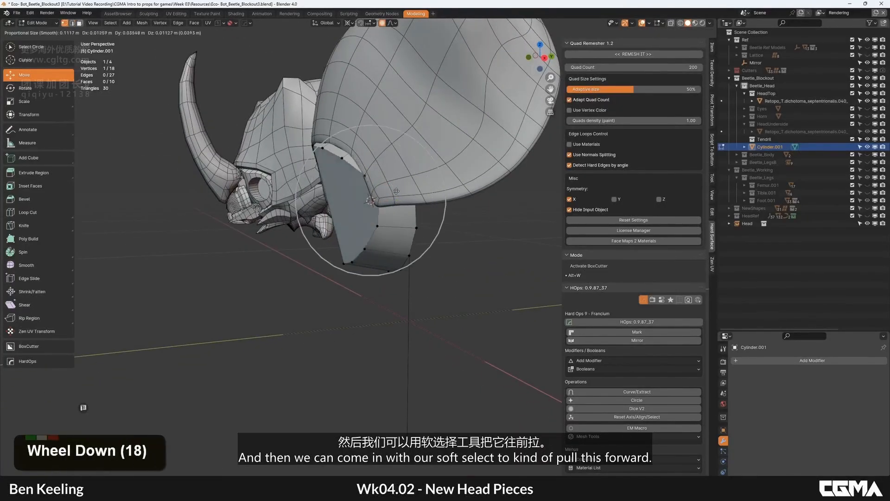
{"action": "left_click", "coordinate": [386, 191]}
Nudge two upper front-rim vertices slightly with proportional editing so the rim follows the shell's edge.
{"action": "middle_click_drag", "start_coordinate": [385, 191], "coordinate": [292, 196], "text": "alt"}
{"action": "left_click", "coordinate": [293, 196]}
{"action": "key", "text": "g"}
{"action": "left_click", "coordinate": [308, 190]}
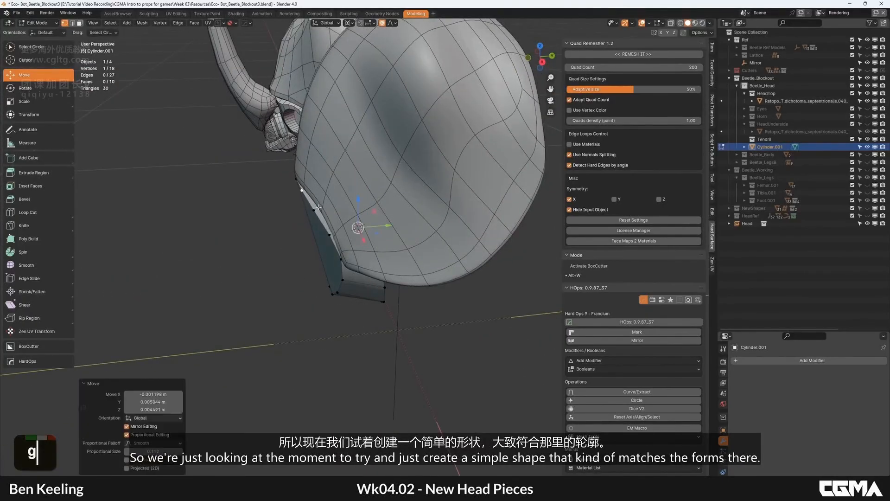
{"action": "left_click", "coordinate": [315, 209]}
{"action": "key", "text": "g"}
{"action": "left_click", "coordinate": [329, 209]}
{"action": "middle_click_drag", "start_coordinate": [357, 205], "coordinate": [417, 232], "text": "alt"}
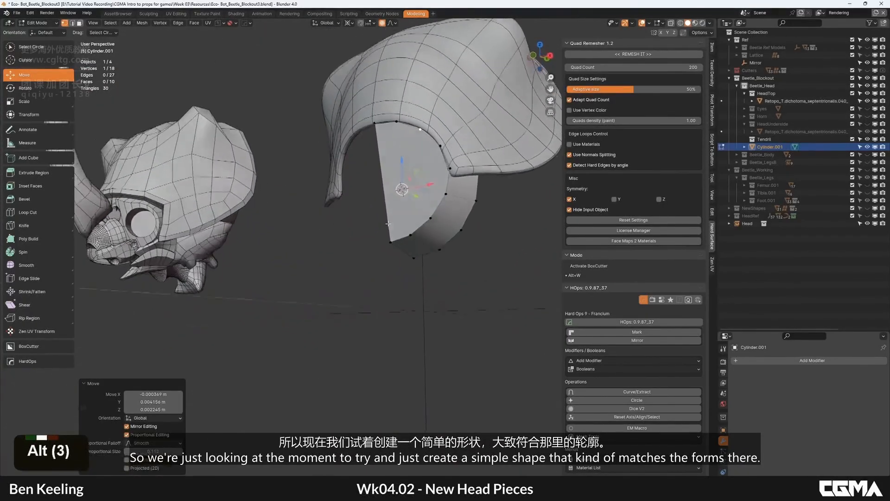
{"action": "middle_click", "coordinate": [428, 254], "text": "alt"}
{"action": "key", "text": "g"}
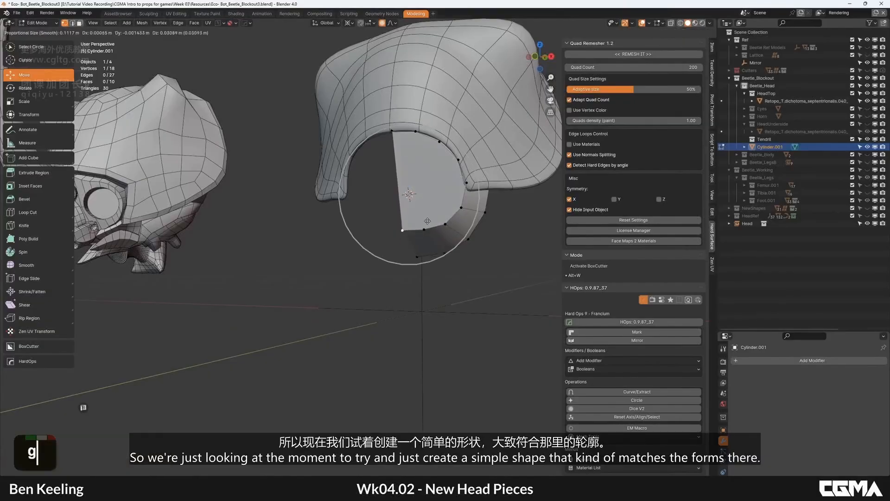
{"action": "right_click", "coordinate": [430, 246]}
{"action": "key", "text": "g"}
{"action": "scroll", "coordinate": [431, 239], "scroll_direction": "up", "scroll_amount": 6}
{"action": "key", "text": "g"}
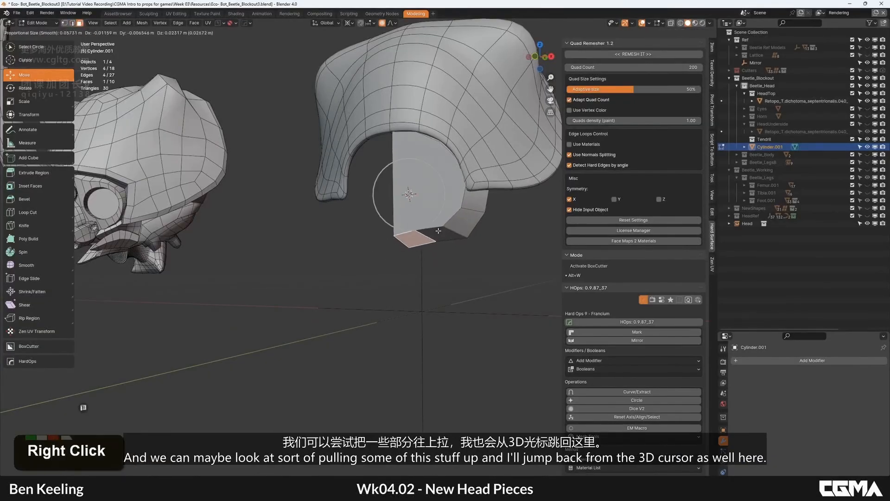
Switch the pivot away from the 3D cursor and raise the bottom face about 0.023 m with a proportional radius of about 0.135 m.
{"action": "left_click", "coordinate": [391, 23]}
{"action": "left_click", "coordinate": [355, 32]}
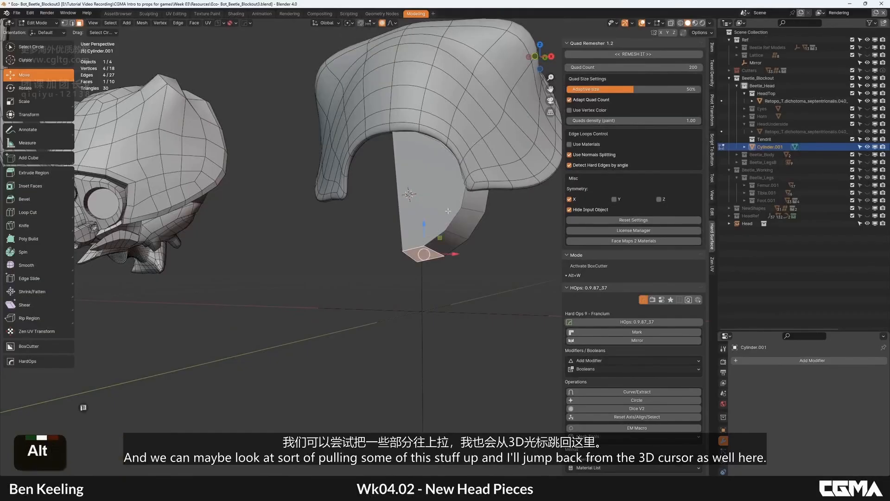
{"action": "middle_click_drag", "start_coordinate": [417, 214], "coordinate": [466, 213], "text": "alt"}
{"action": "key", "text": "g"}
{"action": "scroll", "coordinate": [467, 213], "scroll_direction": "down", "scroll_amount": 4}
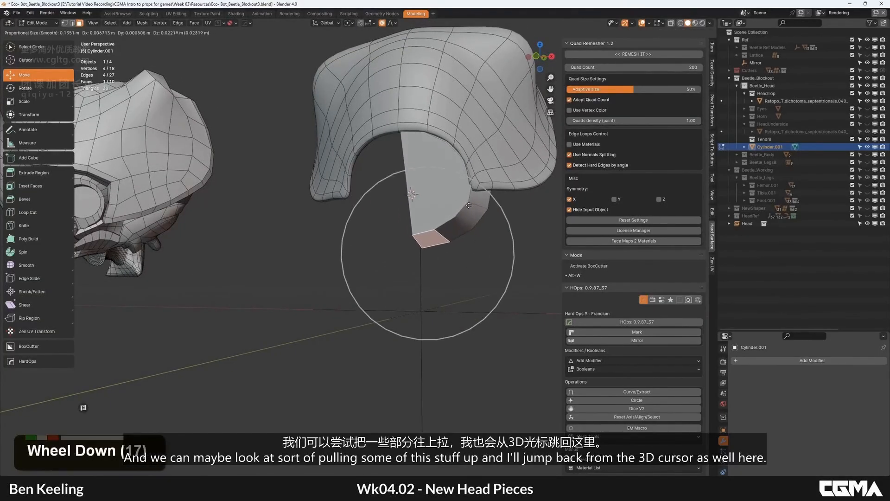
{"action": "left_click", "coordinate": [465, 197]}
Bisect the reshaped half along X again and mirror it across X using the HardOps mirror in Modifier mode.
{"action": "key", "text": "Tab"}
{"action": "scroll", "coordinate": [465, 197], "scroll_direction": "down", "scroll_amount": 3}
{"action": "middle_click_drag", "start_coordinate": [385, 208], "coordinate": [377, 205], "text": "alt"}
{"action": "key", "text": "w"}
{"action": "key", "text": "alt+x"}
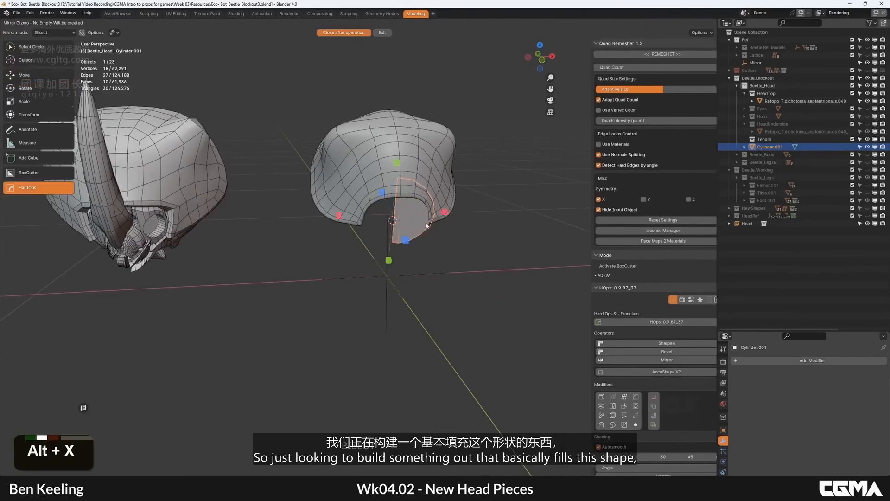
{"action": "key", "text": "alt+x"}
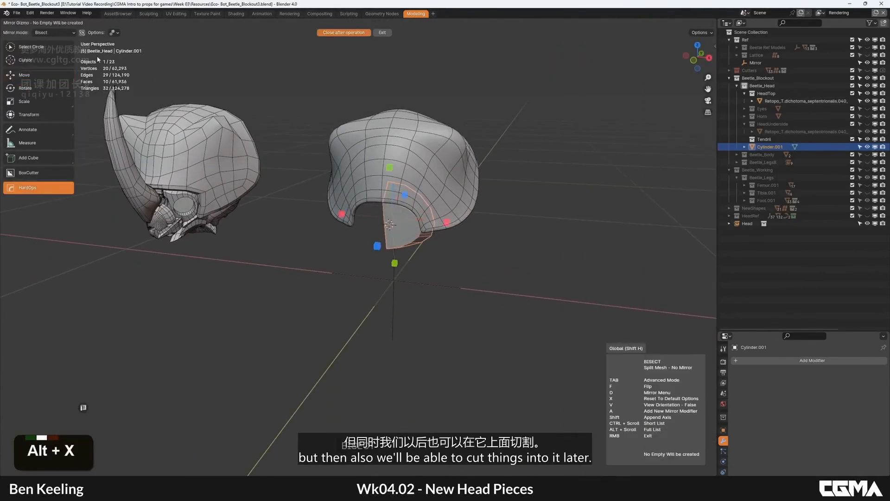
{"action": "left_click", "coordinate": [65, 34]}
{"action": "left_click", "coordinate": [28, 57]}
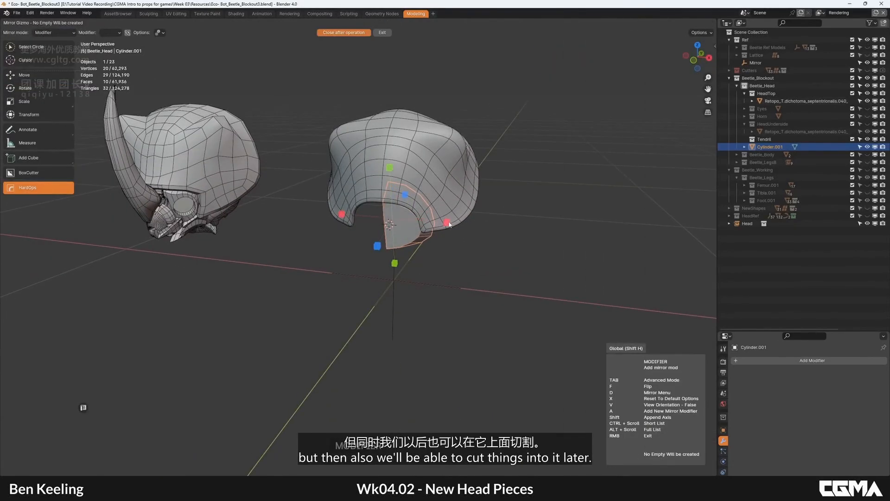
{"action": "left_click", "coordinate": [447, 223]}
Close the gap at the mirrored piece's lower centre seam by moving its bottom edge onto the mirror line.
{"action": "middle_click", "coordinate": [449, 227], "text": "alt"}
{"action": "middle_click", "coordinate": [452, 246], "text": "alt"}
{"action": "middle_click", "coordinate": [417, 218], "text": "alt"}
{"action": "scroll", "coordinate": [398, 206], "scroll_direction": "up", "scroll_amount": 4}
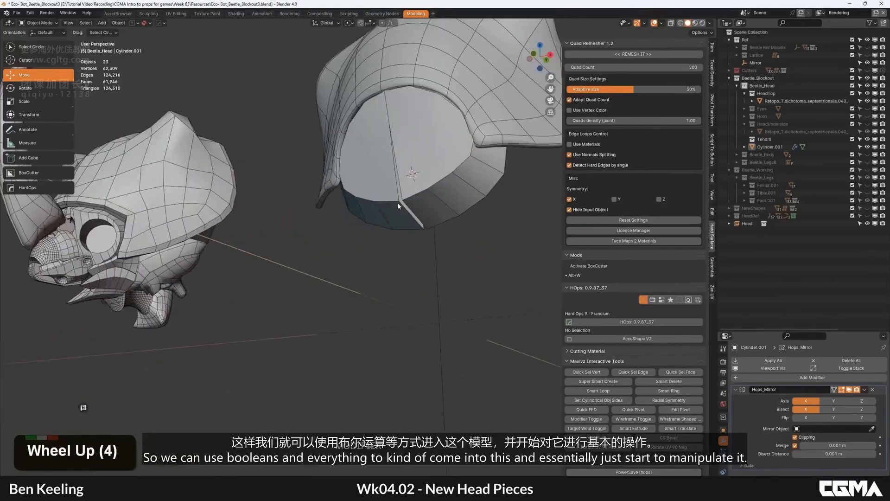
{"action": "middle_click", "coordinate": [435, 182], "text": "alt"}
{"action": "key", "text": "1"}
{"action": "key", "text": "2"}
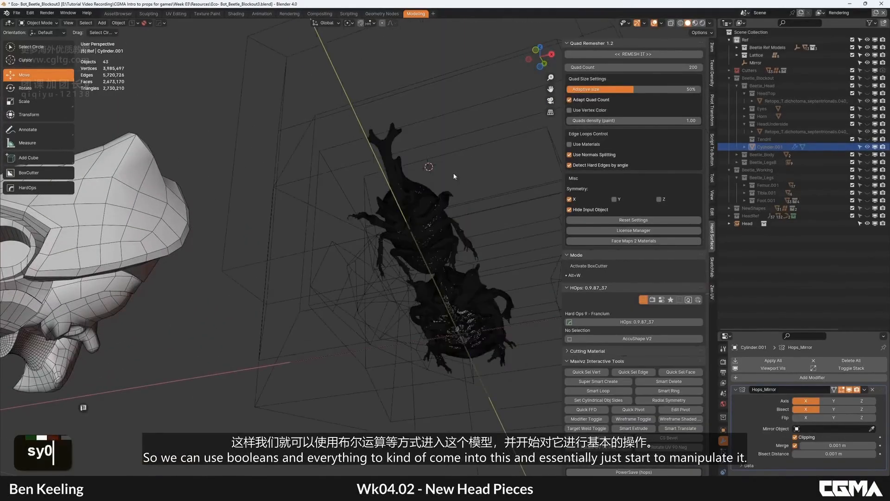
{"action": "key", "text": "1"}
{"action": "key", "text": "2"}
{"action": "key", "text": "Tab"}
{"action": "key", "text": "2"}
{"action": "left_click_drag", "start_coordinate": [453, 193], "coordinate": [452, 197]}
{"action": "scroll", "coordinate": [452, 197], "scroll_direction": "down", "scroll_amount": 2}
{"action": "middle_click", "coordinate": [472, 272], "text": "alt"}
{"action": "key", "text": "Tab"}
{"action": "key", "text": "alt+a"}
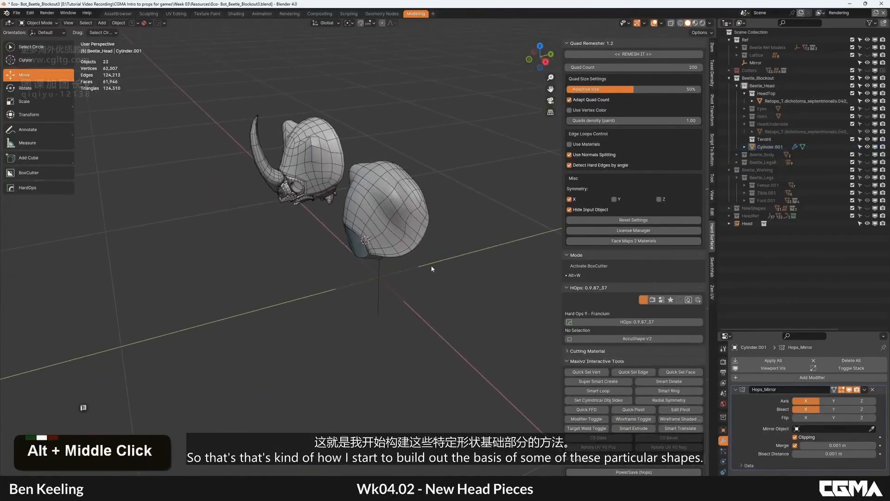
Examine how the eye socket piece fits the shell from several angles, with the wireframe overlay off and on.
{"action": "scroll", "coordinate": [285, 176], "scroll_direction": "up", "scroll_amount": 1}
{"action": "middle_click", "coordinate": [285, 177], "text": "alt"}
{"action": "key", "text": "F4"}
{"action": "middle_click", "coordinate": [373, 222], "text": "alt"}
{"action": "left_click", "coordinate": [378, 236]}
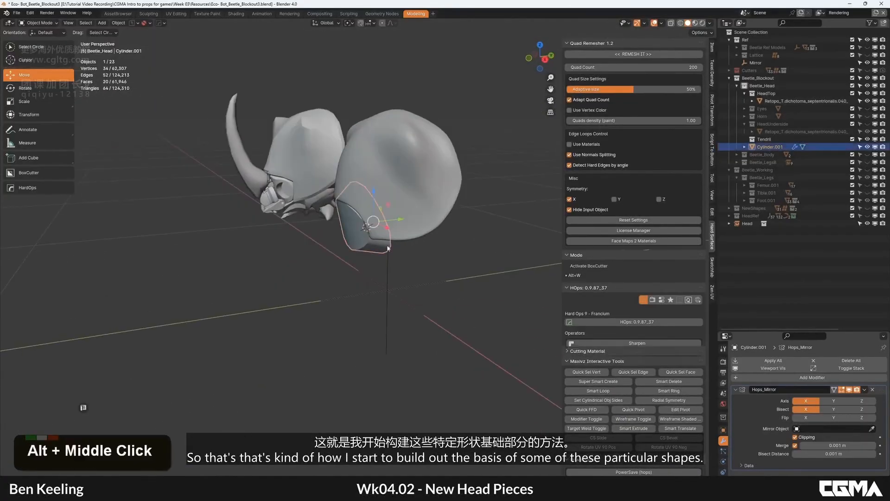
{"action": "middle_click", "coordinate": [381, 240], "text": "alt"}
{"action": "scroll", "coordinate": [355, 219], "scroll_direction": "up", "scroll_amount": 2}
{"action": "middle_click", "coordinate": [355, 219], "text": "alt"}
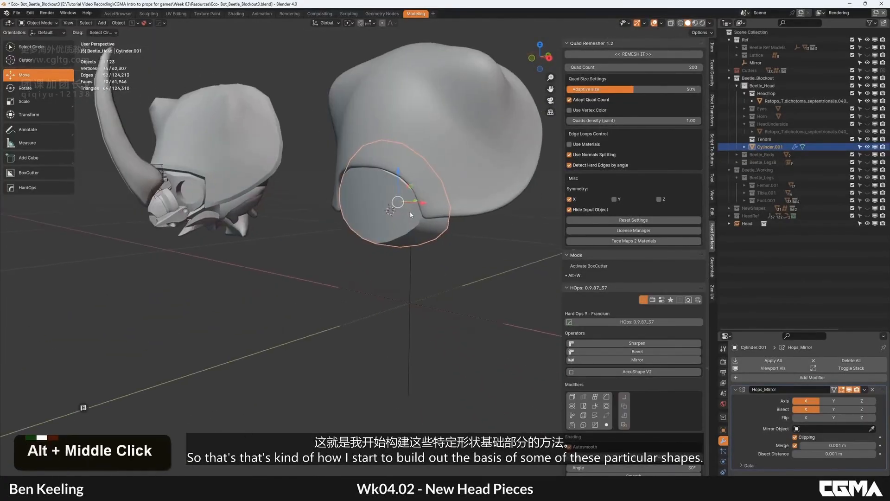
{"action": "scroll", "coordinate": [420, 193], "scroll_direction": "up", "scroll_amount": 2}
{"action": "scroll", "coordinate": [419, 193], "scroll_direction": "down", "scroll_amount": 2}
{"action": "key", "text": "F4"}
{"action": "scroll", "coordinate": [441, 201], "scroll_direction": "up", "scroll_amount": 1}
{"action": "middle_click", "coordinate": [441, 201], "text": "alt"}
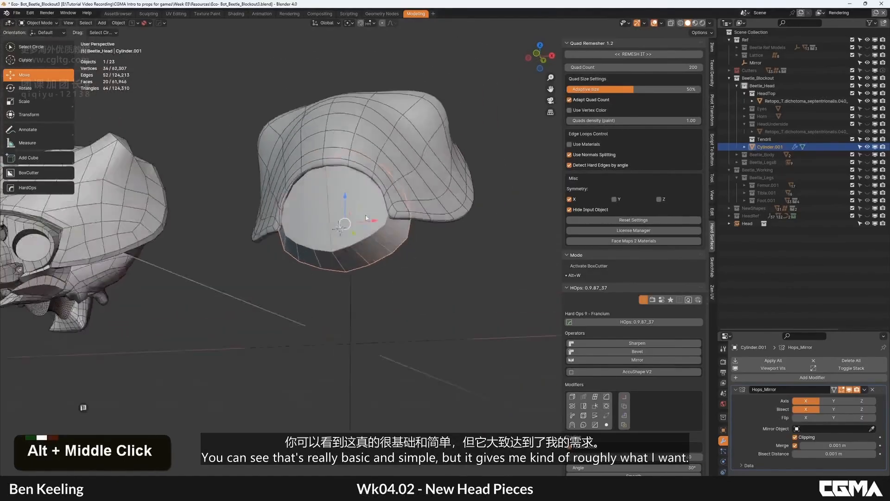
Move the eye socket cylinder into the HeadTop collection and unhide the Eyes collection.
{"action": "middle_click_drag", "start_coordinate": [441, 201], "coordinate": [346, 245]}
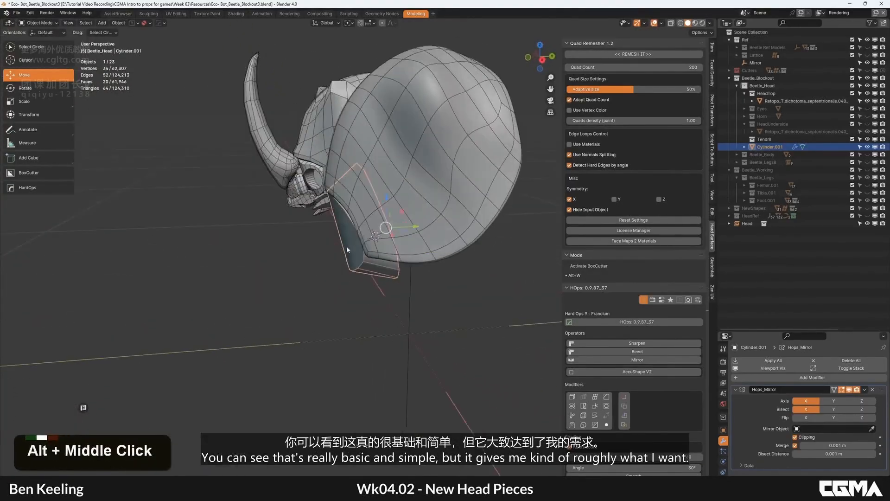
{"action": "left_click_drag", "start_coordinate": [771, 95], "coordinate": [771, 94]}
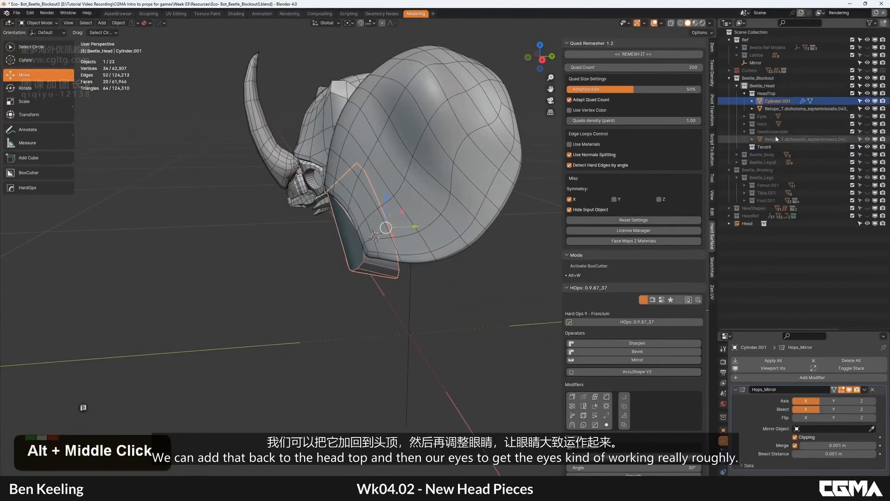
{"action": "left_click", "coordinate": [866, 116], "text": "shift"}
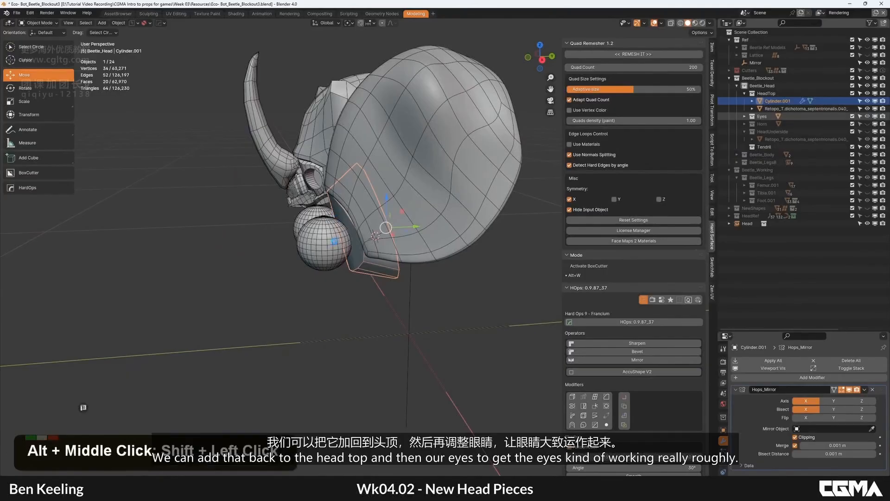
Select the mirrored eyes, move them up under the front edge of the shell and scale them down slightly.
{"action": "left_click", "coordinate": [347, 238]}
{"action": "middle_click_drag", "start_coordinate": [376, 235], "coordinate": [417, 200], "text": "alt"}
{"action": "scroll", "coordinate": [362, 223], "scroll_direction": "up", "scroll_amount": 2}
{"action": "key", "text": "g"}
{"action": "left_click", "coordinate": [417, 200]}
{"action": "key", "text": "s"}
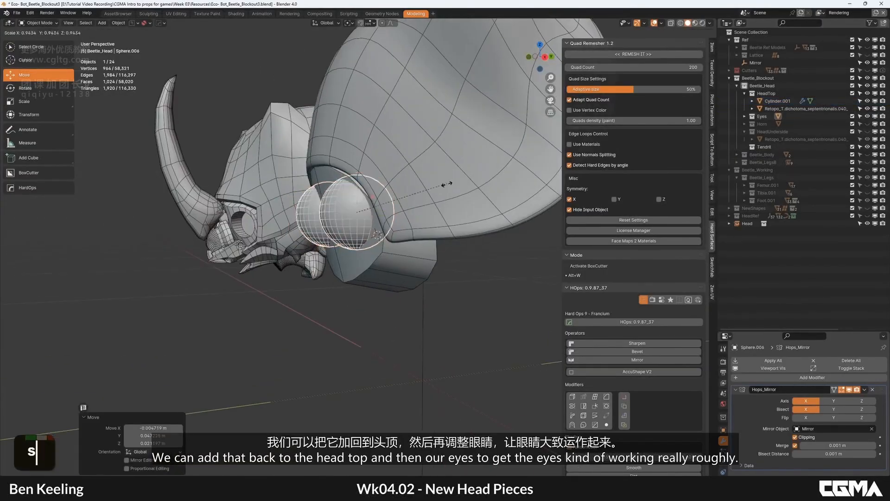
{"action": "left_click", "coordinate": [432, 189]}
Fine-tune the eyes' position and size against the front face of the eye socket piece.
{"action": "middle_click_drag", "start_coordinate": [355, 196], "coordinate": [402, 224], "text": "alt"}
{"action": "key", "text": "g"}
{"action": "middle_click", "coordinate": [414, 195]}
{"action": "left_click", "coordinate": [412, 195]}
{"action": "scroll", "coordinate": [412, 195], "scroll_direction": "down", "scroll_amount": 3}
{"action": "key", "text": "s"}
{"action": "left_click", "coordinate": [404, 217]}
{"action": "scroll", "coordinate": [404, 217], "scroll_direction": "up", "scroll_amount": 3}
Add a mesh cylinder at the 3D cursor and scale it down to roughly eye size.
{"action": "left_click", "coordinate": [402, 225]}
{"action": "key", "text": "shift+a"}
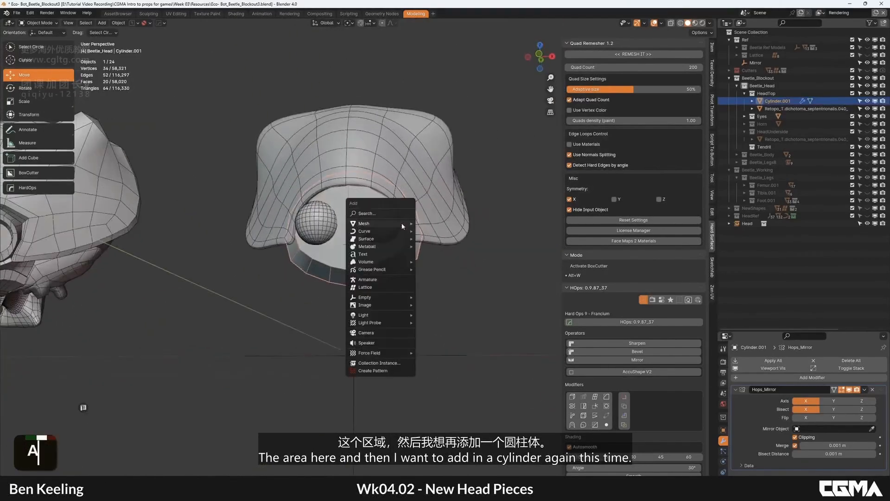
{"action": "mouse_move", "coordinate": [402, 226]}
{"action": "left_click", "coordinate": [441, 274]}
{"action": "scroll", "coordinate": [442, 274], "scroll_direction": "down", "scroll_amount": 3}
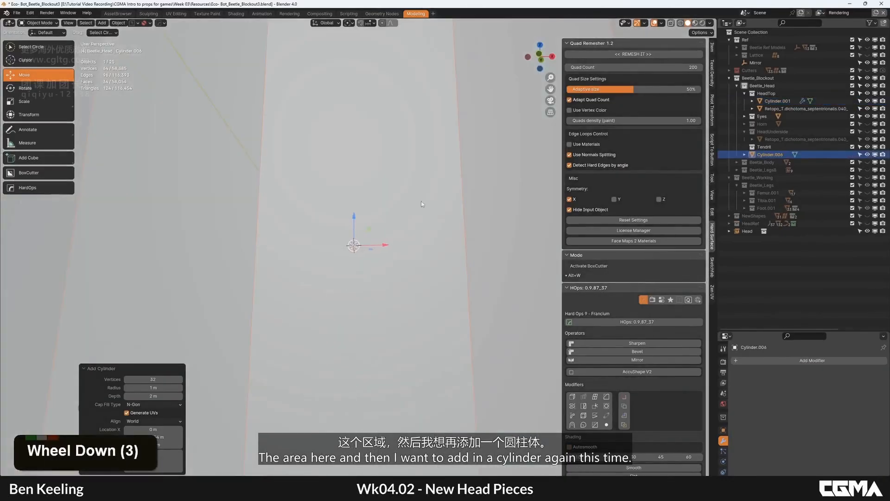
{"action": "key", "text": "s"}
{"action": "left_click", "coordinate": [438, 201]}
{"action": "key", "text": "s"}
{"action": "left_click", "coordinate": [370, 230]}
{"action": "scroll", "coordinate": [368, 239], "scroll_direction": "up", "scroll_amount": 2}
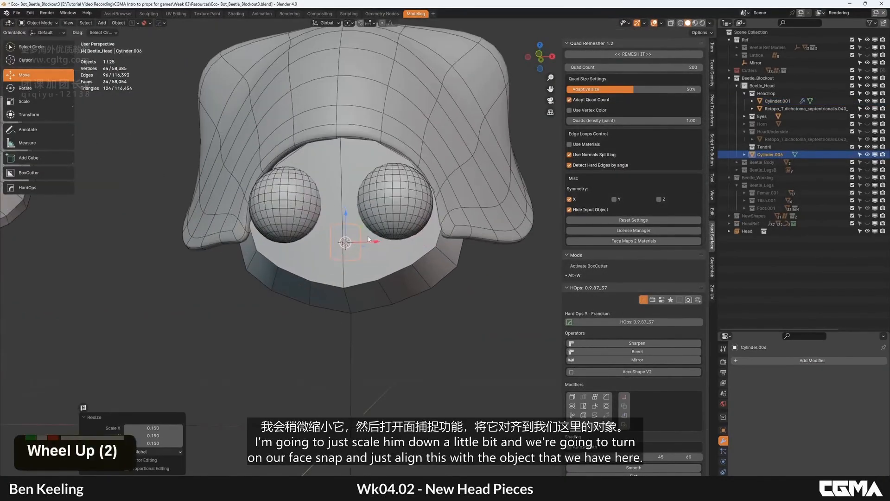
Move the cylinder about 0.06 m along X, set snapping to Face, and snap it to the surface above the eye.
{"action": "left_click_drag", "start_coordinate": [373, 242], "coordinate": [443, 242]}
{"action": "middle_click_drag", "start_coordinate": [443, 242], "coordinate": [412, 239], "text": "alt"}
{"action": "left_click", "coordinate": [370, 23]}
{"action": "left_click", "coordinate": [353, 86]}
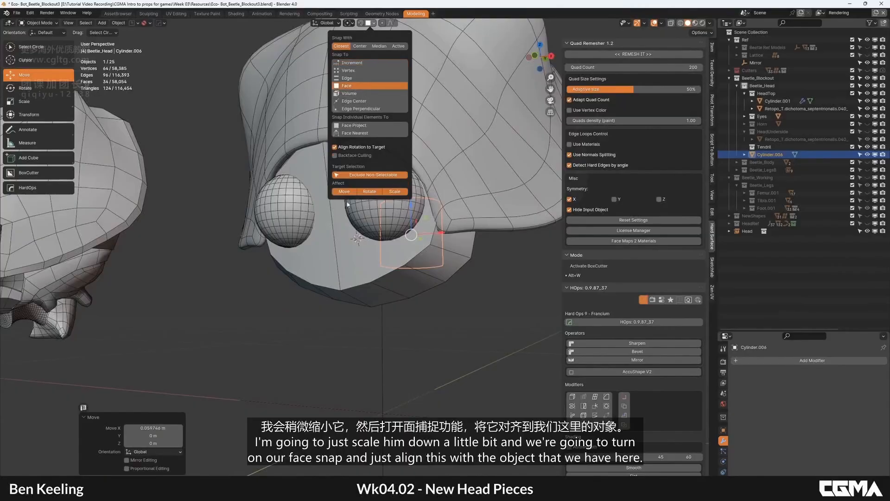
{"action": "key", "text": "g"}
{"action": "left_click", "coordinate": [389, 133], "text": "ctrl"}
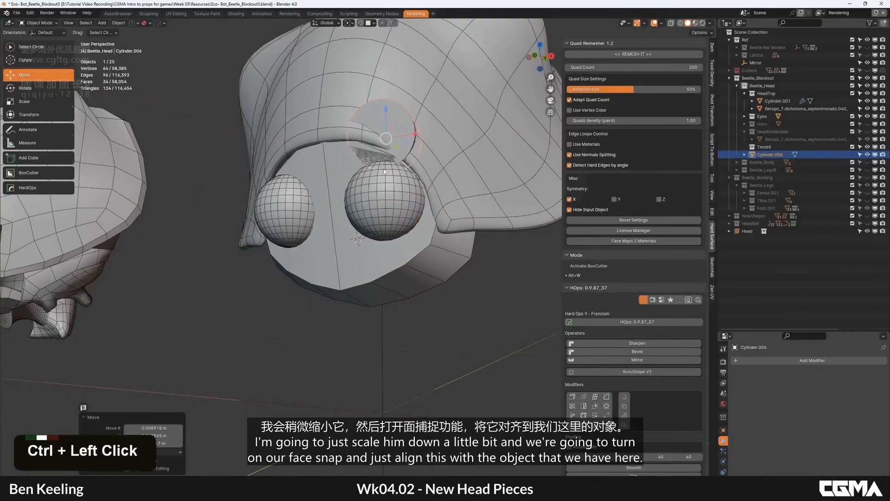
Switch to Local orientation, slide the aligned cylinder over the eye and scale it to surround the eye.
{"action": "mouse_move", "coordinate": [408, 135]}
{"action": "middle_mouse_down", "text": "alt"}
{"action": "mouse_move", "coordinate": [376, 149]}
{"action": "mouse_move", "coordinate": [403, 136]}
{"action": "middle_mouse_up", "text": "alt"}
{"action": "key", "text": "comma"}
{"action": "left_click", "coordinate": [398, 149]}
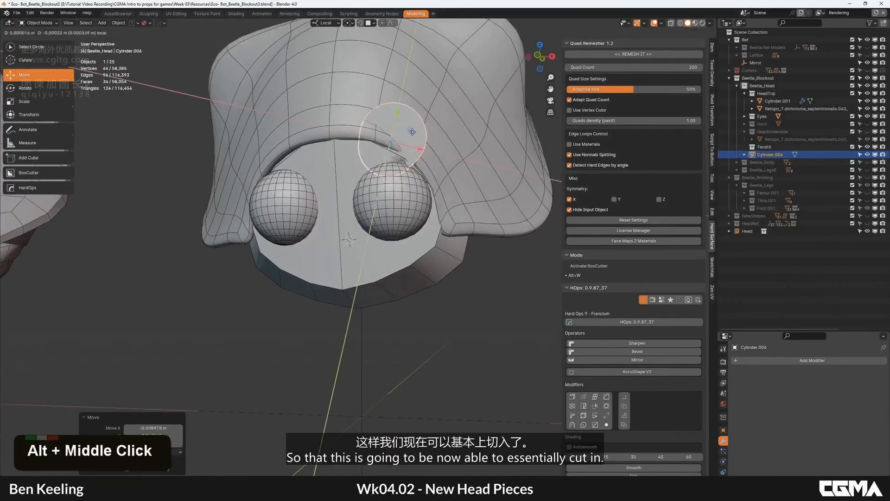
{"action": "left_click", "coordinate": [411, 193]}
{"action": "key", "text": "s"}
{"action": "left_click", "coordinate": [435, 179]}
{"action": "middle_click_drag", "start_coordinate": [436, 178], "coordinate": [378, 176], "text": "alt"}
Cut the cylinder out of the eye socket piece with a HardOps Difference boolean.
{"action": "left_click", "coordinate": [376, 175], "text": "shift"}
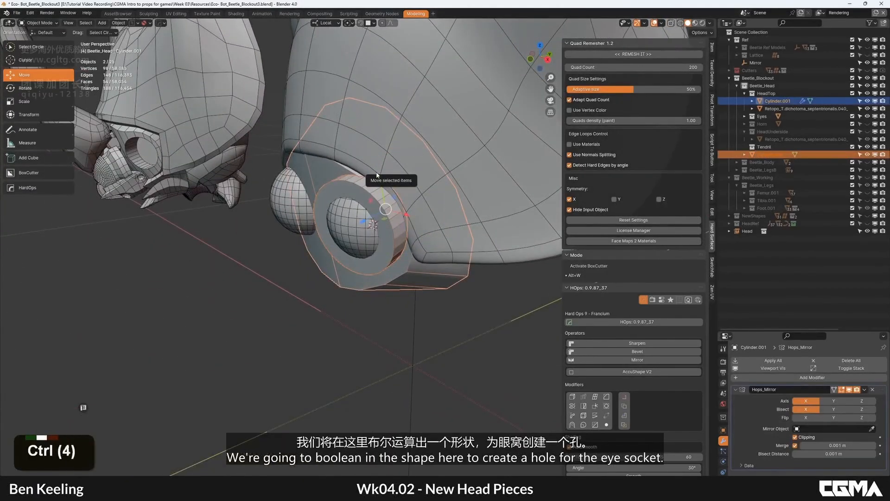
{"action": "key", "text": "ctrl+minus"}
{"action": "middle_click_drag", "start_coordinate": [377, 175], "coordinate": [385, 158], "text": "alt"}
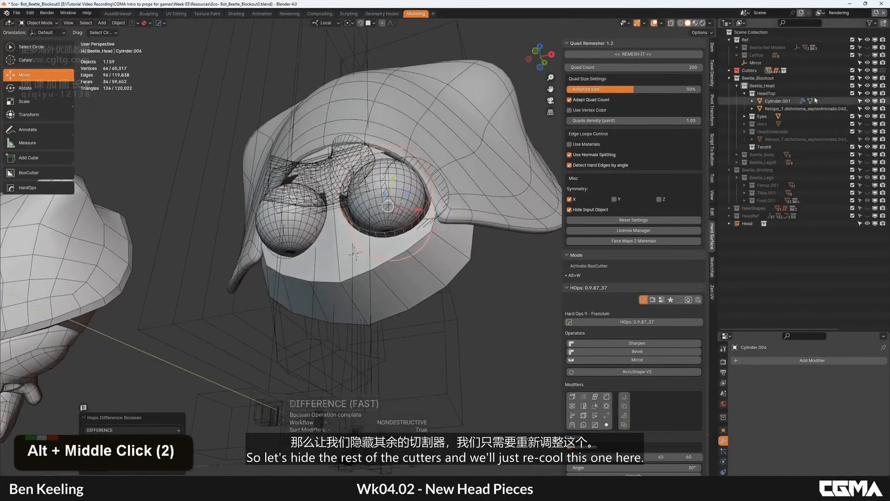
Hide the Cutters collection and recall only the eye socket piece's own cylinder cutter with HardOps.
{"action": "left_click", "coordinate": [868, 71], "text": "shift"}
{"action": "left_click", "coordinate": [356, 157], "text": "shift"}
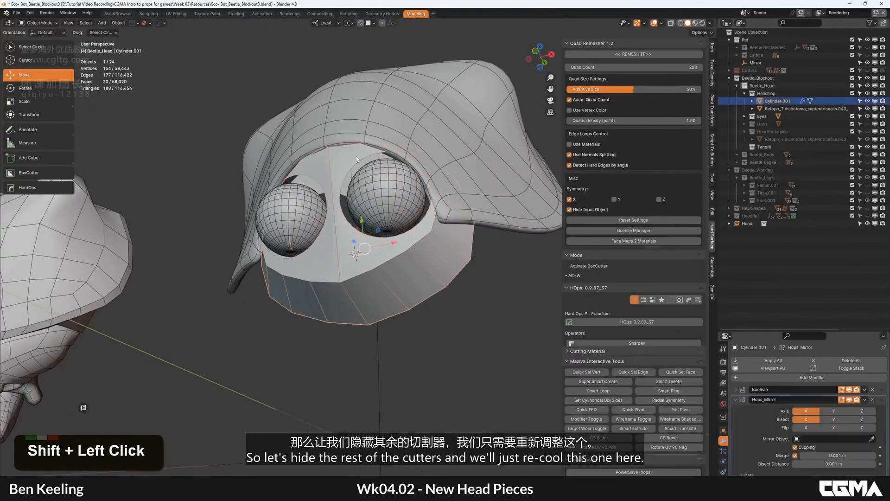
{"action": "key", "text": "q"}
{"action": "mouse_move", "coordinate": [357, 159]}
{"action": "left_click", "coordinate": [339, 135]}
{"action": "left_click", "coordinate": [339, 135]}
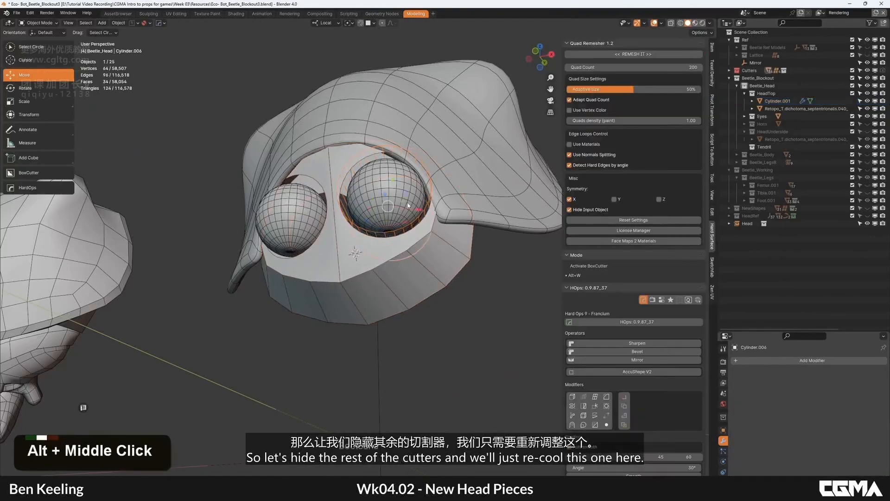
Slide the cylinder cutter along its local axes and scale it by 0.879 to leave clearance around the eye.
{"action": "middle_click_drag", "start_coordinate": [378, 273], "coordinate": [390, 224], "text": "alt"}
{"action": "left_click_drag", "start_coordinate": [390, 225], "coordinate": [390, 215]}
{"action": "left_click_drag", "start_coordinate": [390, 175], "coordinate": [390, 174]}
{"action": "middle_click_drag", "start_coordinate": [390, 177], "coordinate": [404, 248], "text": "alt"}
{"action": "middle_click", "coordinate": [404, 248], "text": "alt"}
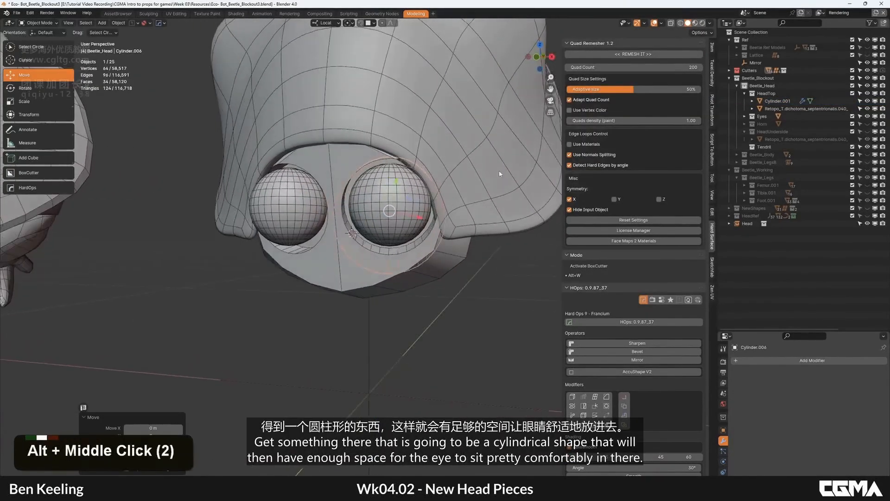
{"action": "key", "text": "s"}
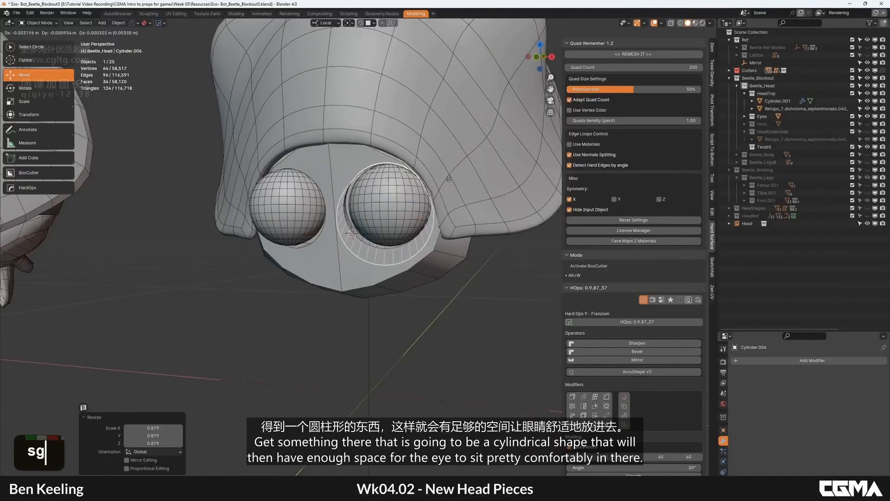
Select the eye and reposition it to sit within the cut socket hole.
{"action": "key", "text": "Tab"}
{"action": "key", "text": "Tab"}
{"action": "left_click", "coordinate": [377, 203]}
{"action": "middle_click_drag", "start_coordinate": [376, 204], "coordinate": [394, 198], "text": "alt"}
{"action": "key", "text": "g"}
{"action": "left_click", "coordinate": [417, 172]}
Set the eye socket piece's mirror object to Mirror, the same as on the eyes.
{"action": "left_click", "coordinate": [394, 198]}
{"action": "left_click", "coordinate": [397, 200]}
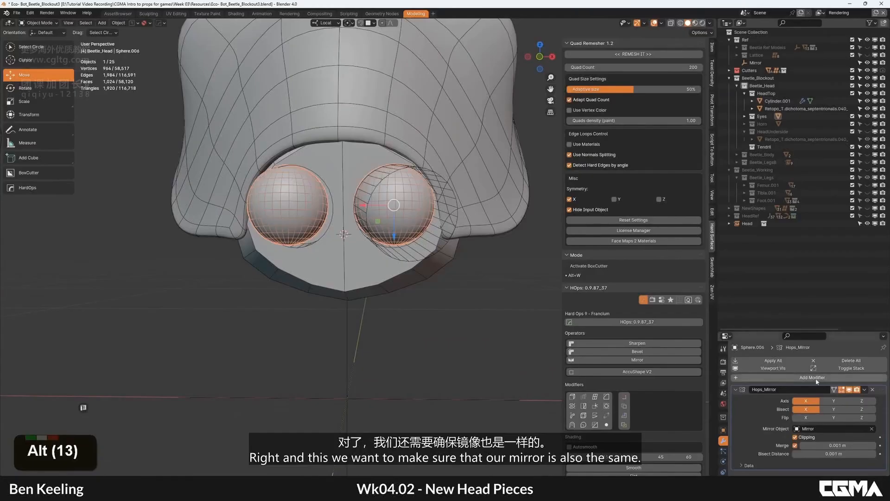
{"action": "double_click", "coordinate": [371, 228]}
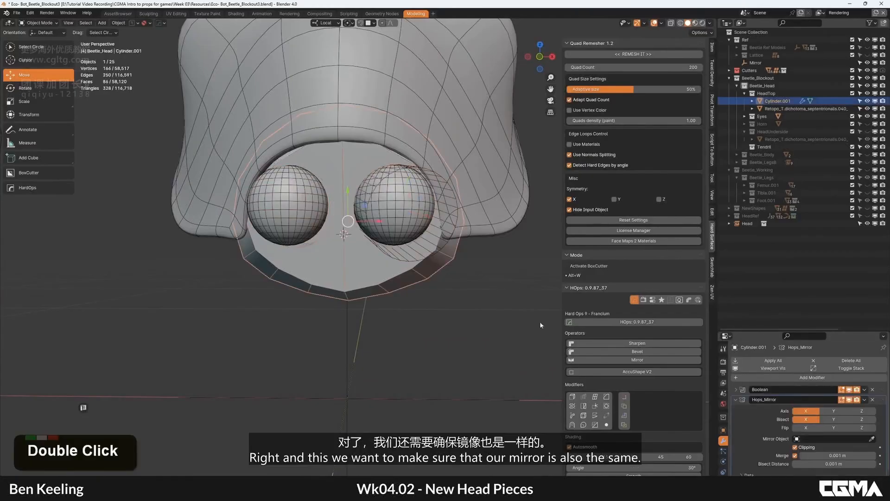
{"action": "left_click", "coordinate": [818, 438]}
{"action": "type", "text": "mirr"}
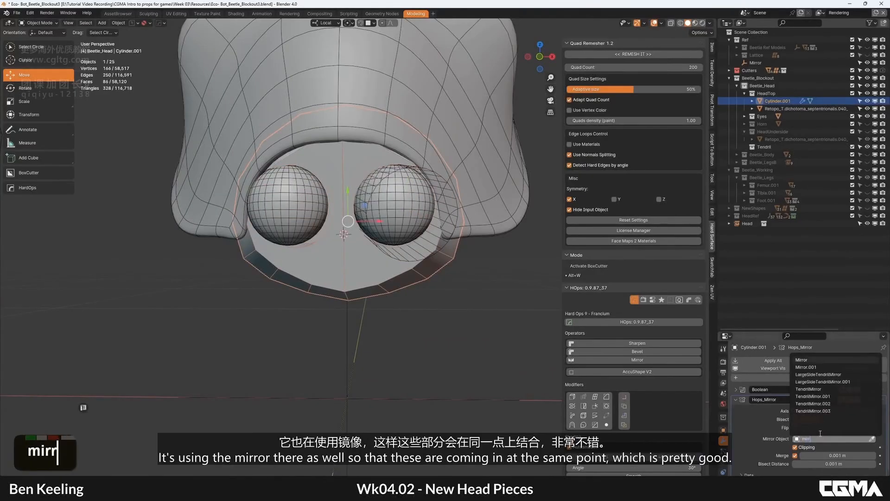
{"action": "key", "text": "Return"}
Close the eye socket piece's centre gap by moving its inner edges onto the mirror line in Edit Mode.
{"action": "key", "text": "Tab"}
{"action": "middle_click_drag", "start_coordinate": [467, 307], "coordinate": [454, 292], "text": "alt"}
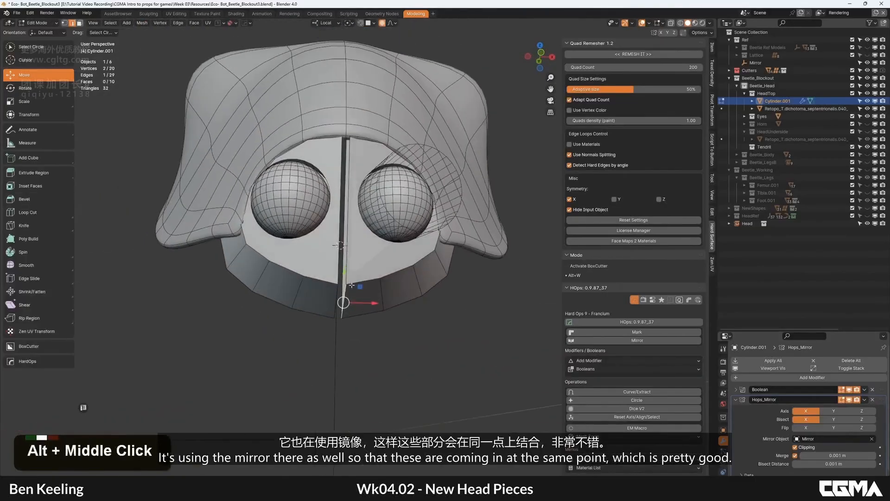
{"action": "key", "text": "2"}
{"action": "left_click", "coordinate": [356, 267], "text": "alt+shift"}
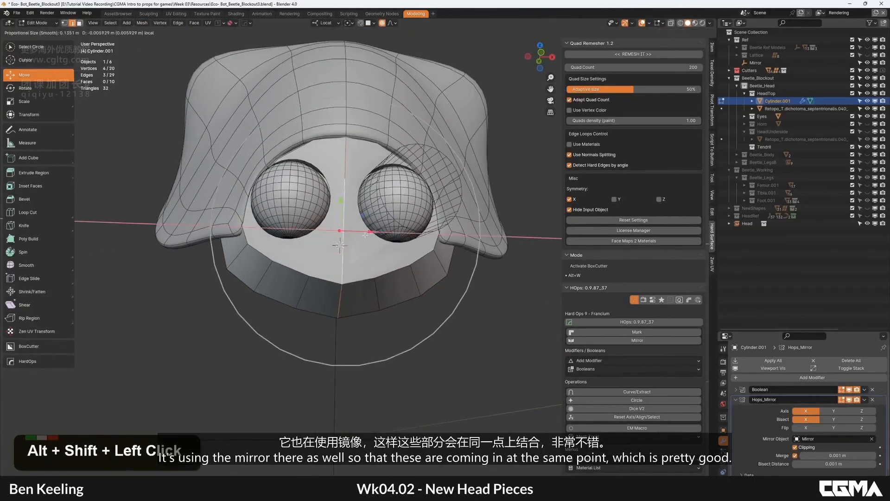
{"action": "left_click_drag", "start_coordinate": [364, 234], "coordinate": [371, 233]}
{"action": "key", "text": "Tab"}
Set the top shell's mirror object to Mirror in its HardOps mirror modifier.
{"action": "scroll", "coordinate": [380, 229], "scroll_direction": "down", "scroll_amount": 3}
{"action": "middle_click_drag", "start_coordinate": [383, 229], "coordinate": [394, 255], "text": "alt"}
{"action": "left_click", "coordinate": [399, 166]}
{"action": "left_click", "coordinate": [814, 428]}
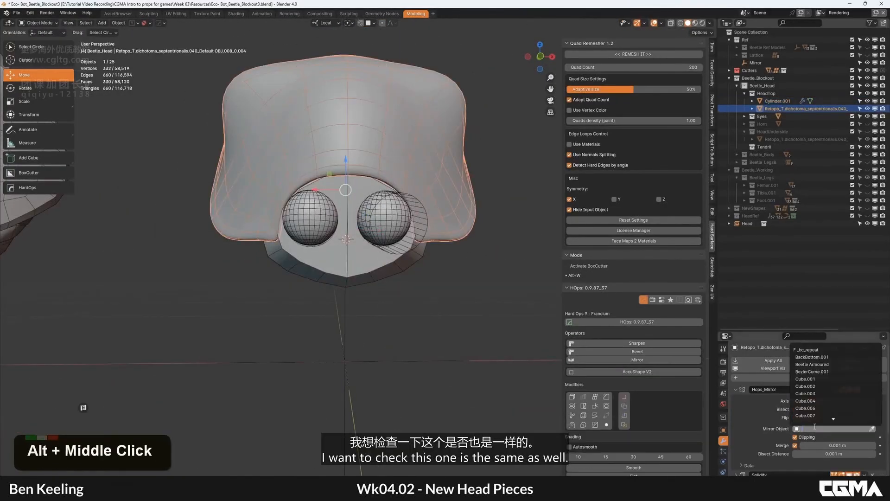
{"action": "type", "text": "mirr"}
{"action": "key", "text": "Return"}
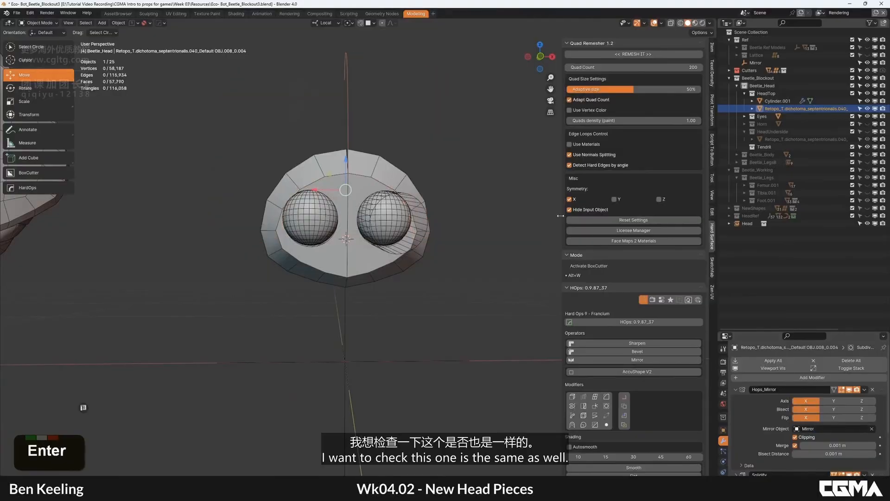
Turn off the X flip in the top shell's mirror modifier.
{"action": "scroll", "coordinate": [392, 201], "scroll_direction": "down", "scroll_amount": 5}
{"action": "middle_click_drag", "start_coordinate": [392, 200], "coordinate": [356, 220], "text": "alt"}
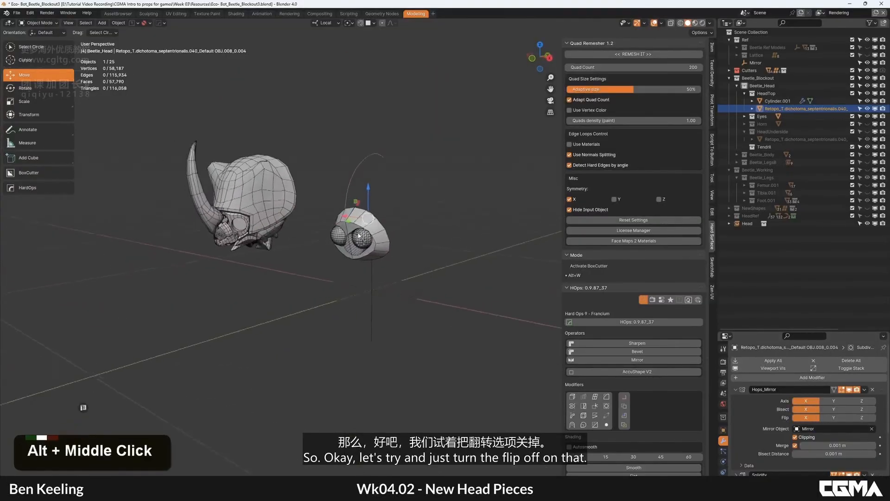
{"action": "scroll", "coordinate": [355, 220], "scroll_direction": "up", "scroll_amount": 2}
{"action": "left_click", "coordinate": [806, 419]}
{"action": "mouse_move", "coordinate": [371, 259]}
{"action": "middle_mouse_down", "text": "alt"}
{"action": "mouse_move", "coordinate": [403, 270]}
{"action": "mouse_move", "coordinate": [380, 248]}
{"action": "middle_mouse_up", "text": "alt"}
{"action": "middle_click", "coordinate": [404, 271], "text": "alt"}
{"action": "scroll", "coordinate": [380, 248], "scroll_direction": "down", "scroll_amount": 2}
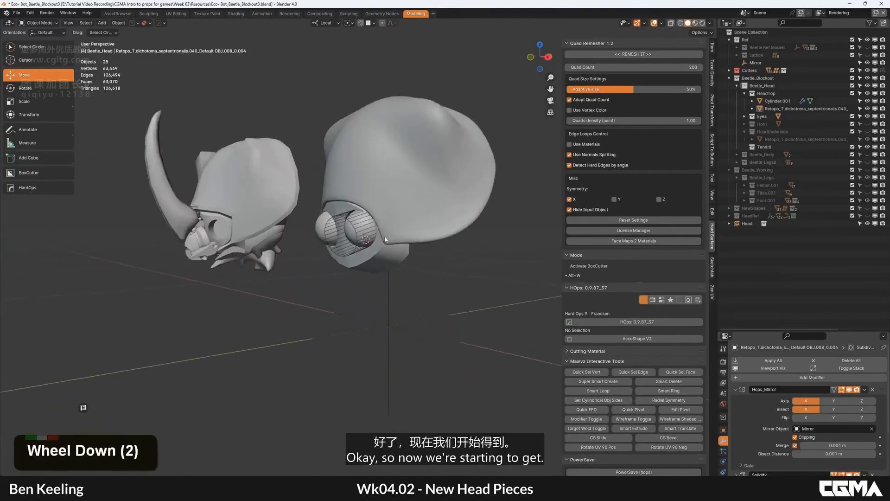
Collapse the HeadTop collection and unhide the Horn collection.
{"action": "middle_click", "coordinate": [366, 249], "text": "alt"}
{"action": "middle_click_drag", "start_coordinate": [273, 164], "coordinate": [358, 214], "text": "alt"}
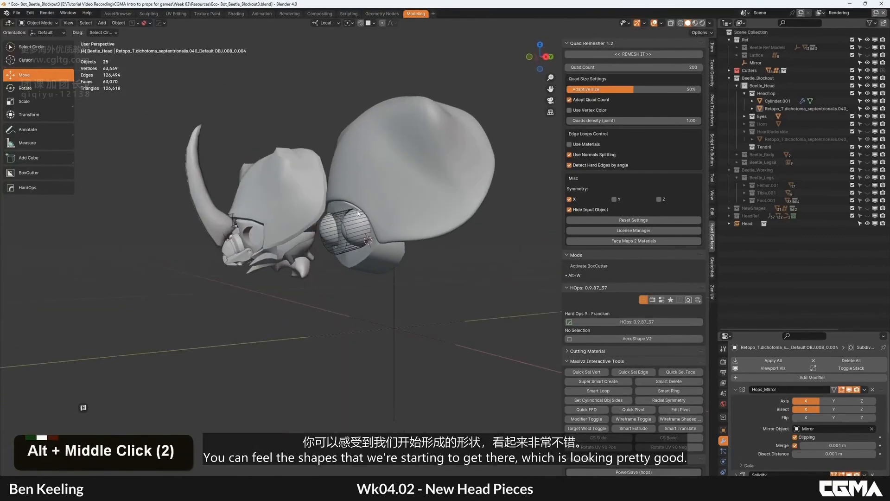
{"action": "middle_click_drag", "start_coordinate": [253, 207], "coordinate": [282, 231], "text": "alt"}
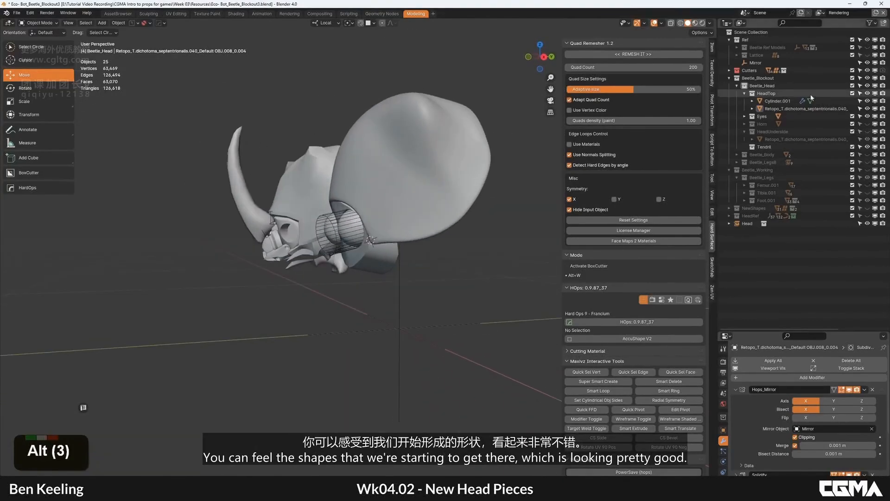
{"action": "left_click", "coordinate": [744, 93]}
{"action": "left_click", "coordinate": [867, 101]}
{"action": "left_click", "coordinate": [866, 109], "text": "shift"}
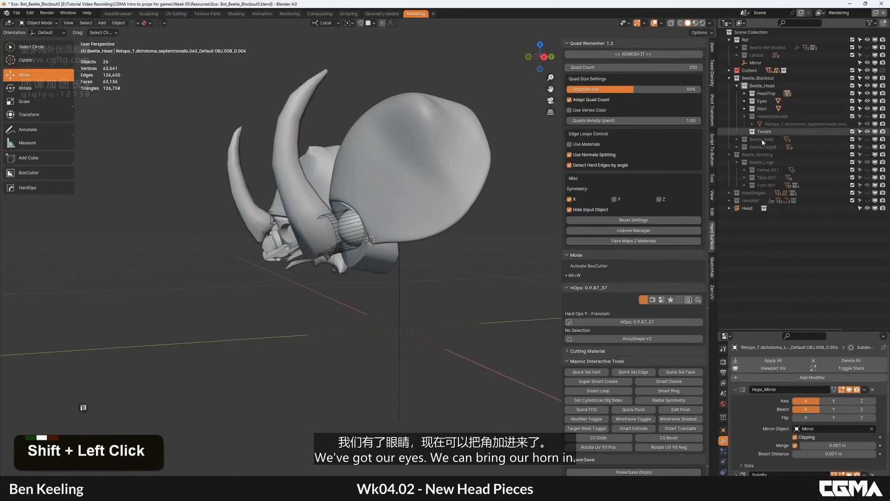
Select the horn, switch to the right side view and select the tip vertices in Edit Mode.
{"action": "middle_click_drag", "start_coordinate": [361, 217], "coordinate": [384, 229], "text": "alt"}
{"action": "scroll", "coordinate": [350, 217], "scroll_direction": "up", "scroll_amount": 2}
{"action": "left_click", "coordinate": [320, 213]}
{"action": "scroll", "coordinate": [332, 208], "scroll_direction": "down", "scroll_amount": 4}
{"action": "key", "text": "grave"}
{"action": "left_click", "coordinate": [371, 207]}
{"action": "middle_click_drag", "start_coordinate": [368, 200], "coordinate": [352, 258]}
{"action": "scroll", "coordinate": [351, 260], "scroll_direction": "up", "scroll_amount": 4}
{"action": "scroll", "coordinate": [352, 262], "scroll_direction": "down", "scroll_amount": 4}
{"action": "middle_click", "coordinate": [335, 137]}
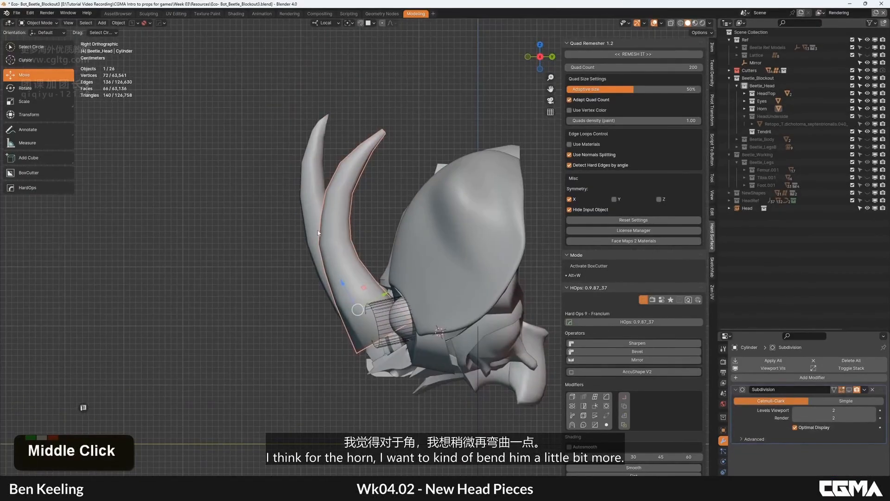
{"action": "key", "text": "Tab"}
{"action": "double_click", "coordinate": [386, 133]}
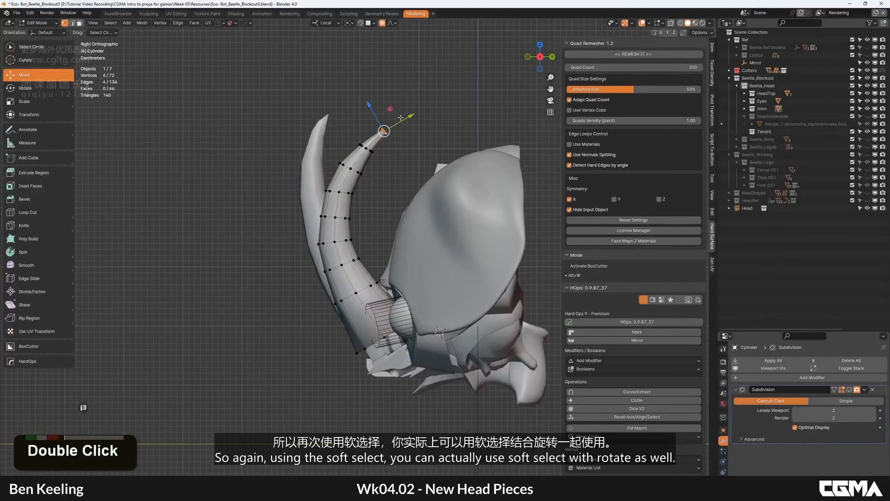
Rotate the horn tip about 26.7° around local X with smooth proportional editing.
{"action": "middle_click_drag", "start_coordinate": [393, 134], "coordinate": [390, 198], "text": "shift"}
{"action": "key", "text": "g"}
{"action": "scroll", "coordinate": [422, 165], "scroll_direction": "down", "scroll_amount": 3}
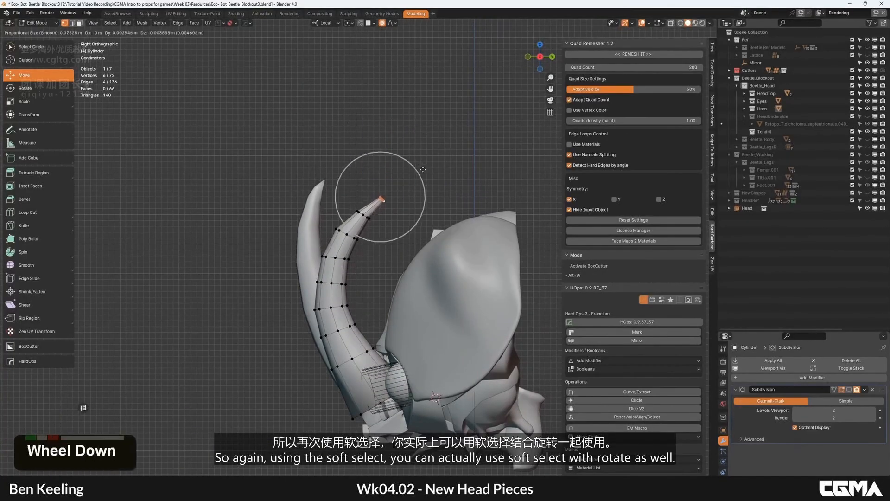
{"action": "right_click", "coordinate": [417, 168]}
{"action": "key", "text": "r"}
{"action": "left_click_drag", "start_coordinate": [399, 177], "coordinate": [389, 170]}
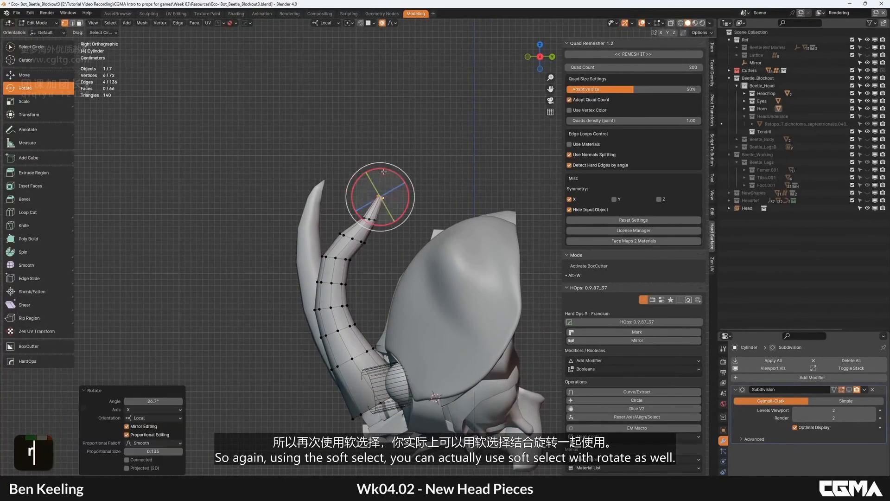
Try moving the horn's tip and a loop further down with proportional editing, and undo these changes.
{"action": "key", "text": "g"}
{"action": "left_click", "coordinate": [327, 156]}
{"action": "left_click", "coordinate": [347, 238]}
{"action": "key", "text": "b"}
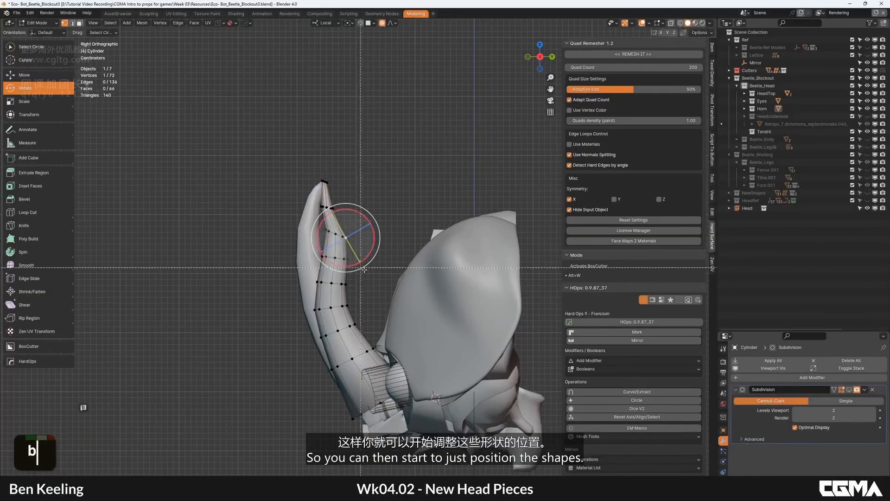
{"action": "right_click", "coordinate": [377, 268]}
{"action": "key", "text": "b"}
{"action": "left_click_drag", "start_coordinate": [380, 274], "coordinate": [317, 248]}
{"action": "key", "text": "g"}
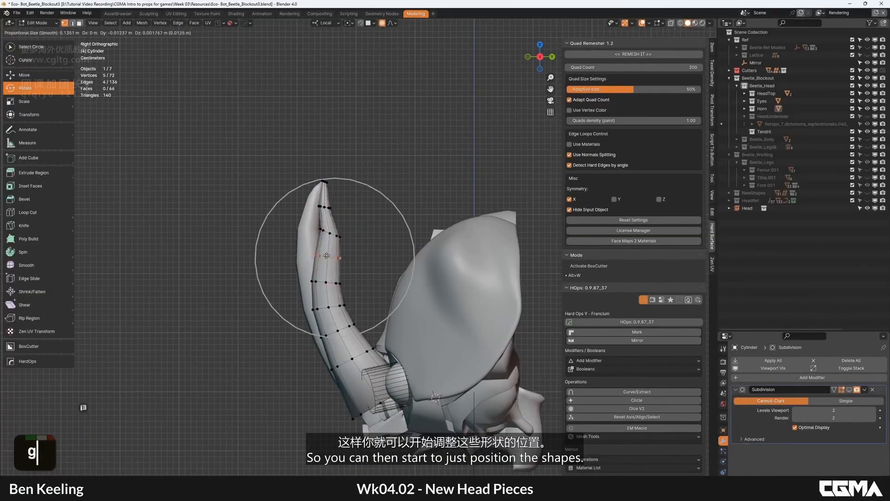
{"action": "left_click", "coordinate": [328, 258]}
{"action": "key", "text": "ctrl+z"}
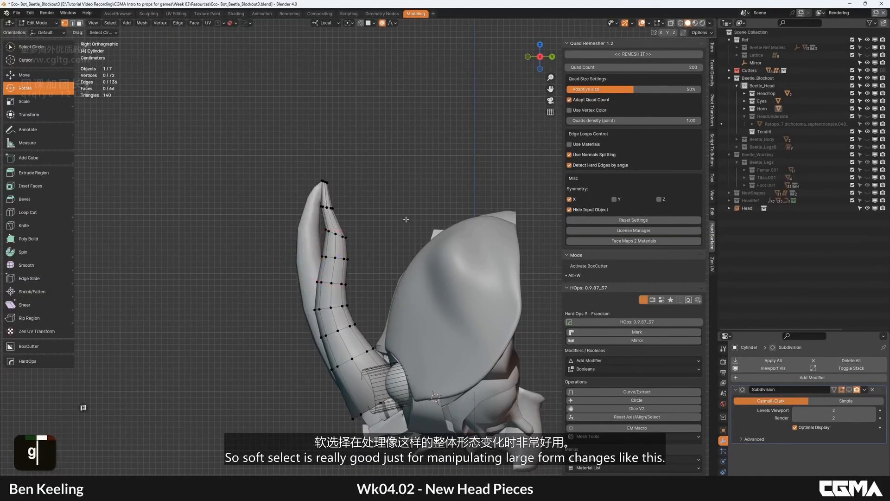
{"action": "key", "text": "ctrl+z"}
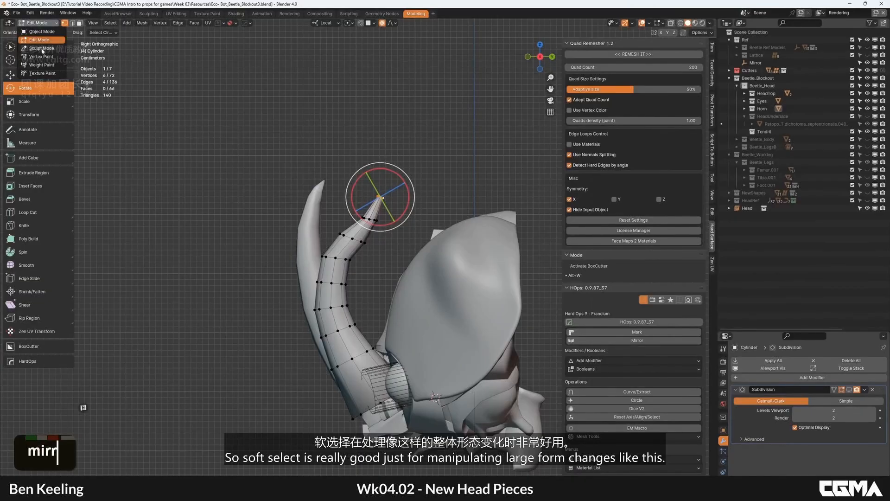
Try Sculpt Mode with the Grab brush on the horn, and return to the rotated tip in Edit Mode.
{"action": "left_click", "coordinate": [42, 49]}
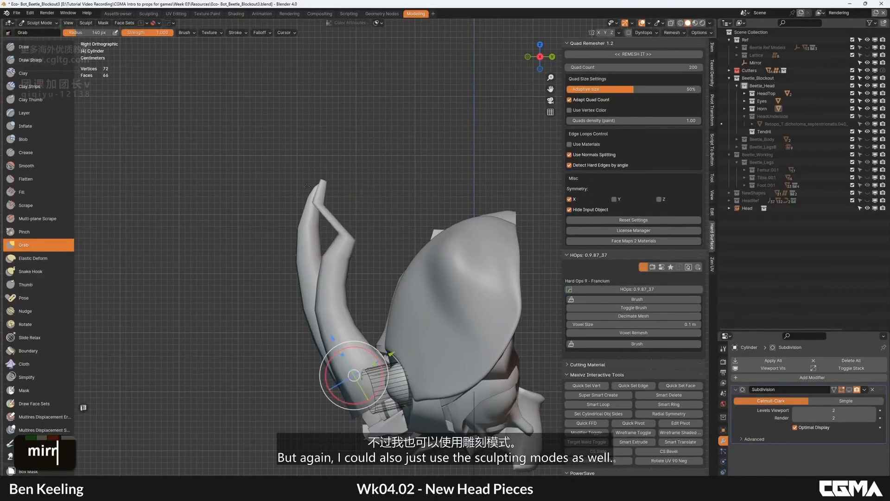
{"action": "key", "text": "ctrl+z"}
{"action": "key", "text": "ctrl+z"}
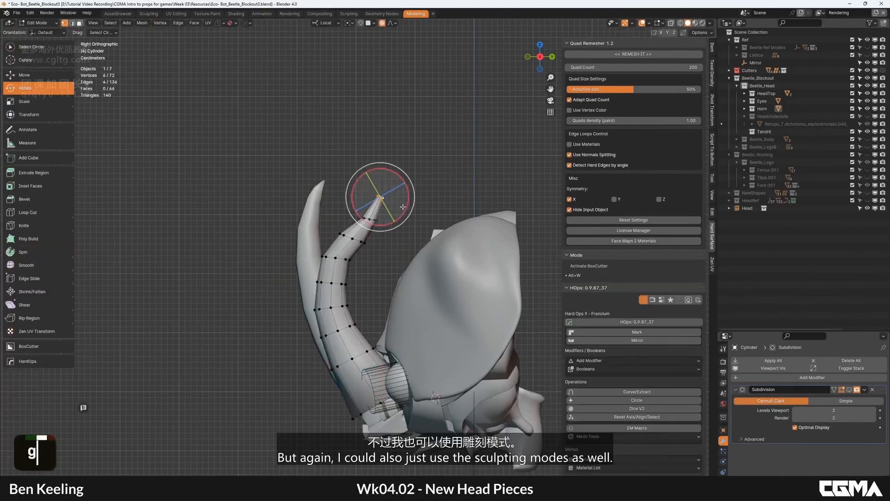
Move the horn tip onto the reference horn's tip, and push the horn's middle loop outward with smooth proportional editing.
{"action": "key", "text": "g"}
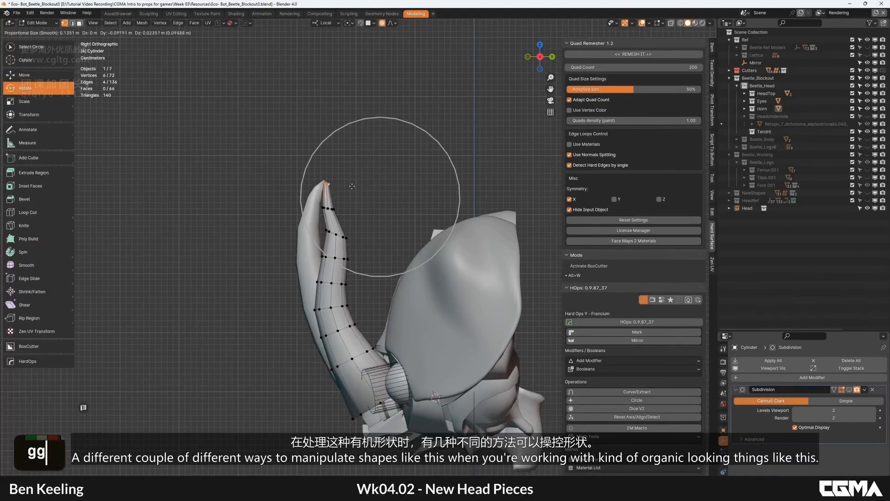
{"action": "double_click", "coordinate": [352, 186]}
{"action": "key", "text": "b"}
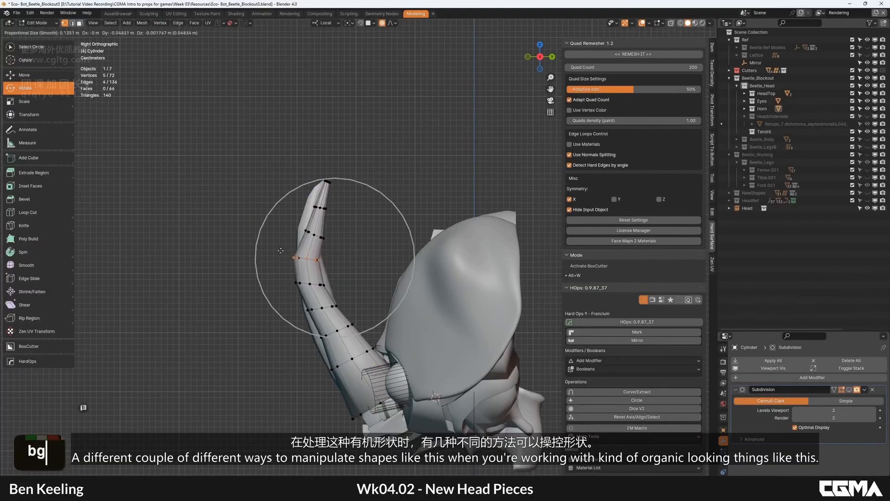
{"action": "left_click", "coordinate": [288, 250]}
{"action": "left_click", "coordinate": [362, 233]}
Shift the third loop below the horn tip toward the reference curve, with the proportional size reduced to about 0.092 m.
{"action": "key", "text": "b"}
{"action": "left_click_drag", "start_coordinate": [350, 246], "coordinate": [297, 223]}
{"action": "key", "text": "g"}
{"action": "scroll", "coordinate": [353, 234], "scroll_direction": "up", "scroll_amount": 4}
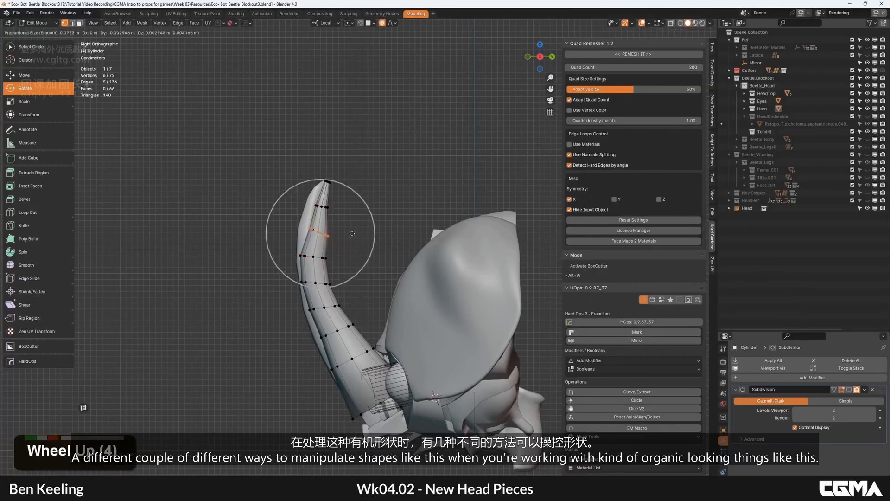
{"action": "left_click", "coordinate": [344, 232]}
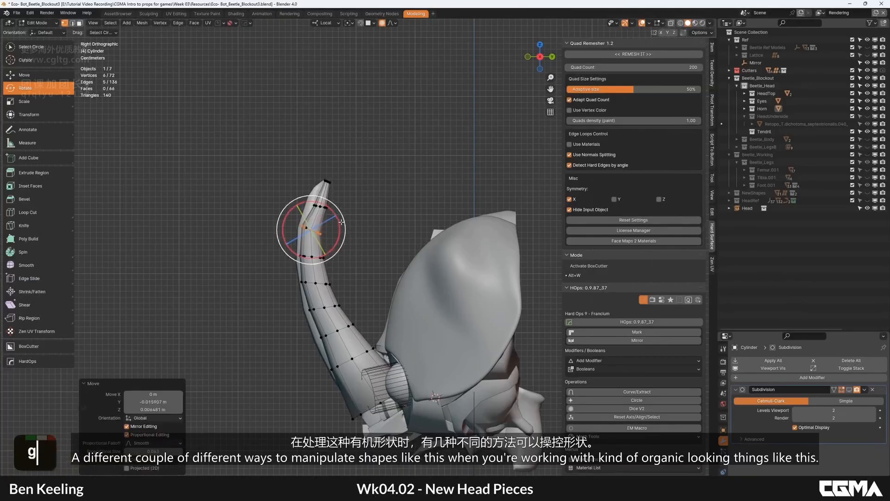
{"action": "double_click", "coordinate": [334, 273]}
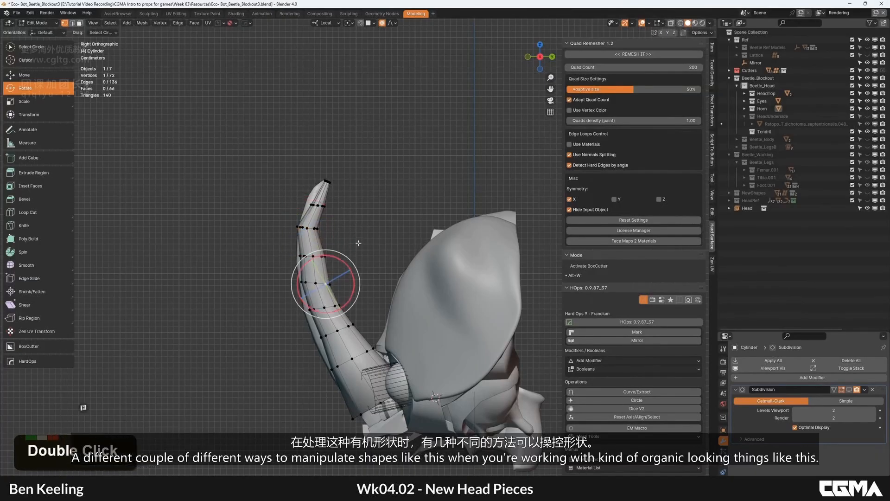
Move the fourth loop below the horn tip outward so it follows the reference horn's curve.
{"action": "key", "text": "b"}
{"action": "left_click_drag", "start_coordinate": [360, 268], "coordinate": [269, 236]}
{"action": "key", "text": "g"}
{"action": "left_click", "coordinate": [315, 250]}
{"action": "left_click", "coordinate": [345, 277]}
Rotate the loop halfway down the horn about 14.3° around local X and move it into line with the curve.
{"action": "key", "text": "b"}
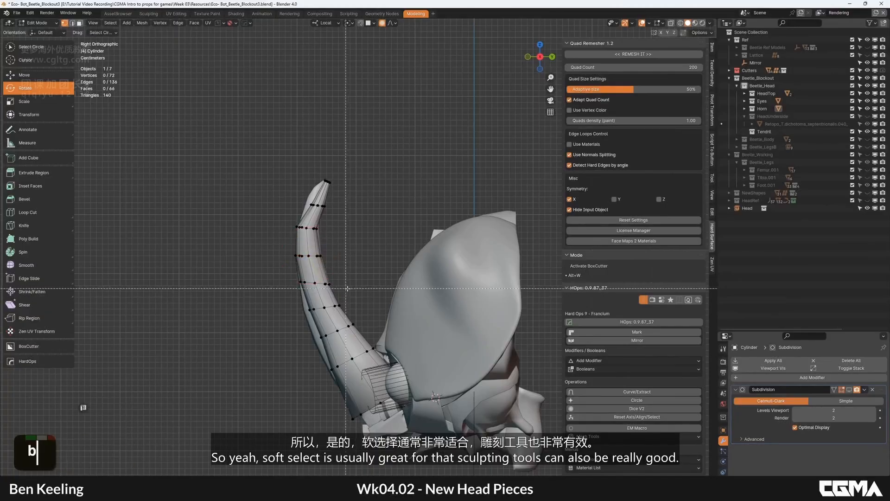
{"action": "double_click", "coordinate": [348, 275]}
{"action": "left_click_drag", "start_coordinate": [326, 257], "coordinate": [325, 258]}
{"action": "key", "text": "g"}
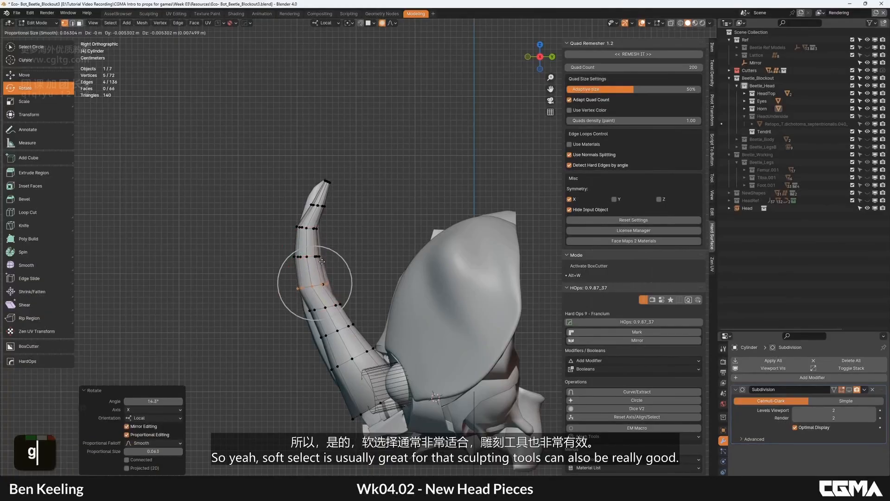
{"action": "left_click", "coordinate": [326, 261]}
{"action": "left_click", "coordinate": [387, 292]}
Move the next two loops toward the horn's base outward and slightly down to smooth the lower bend.
{"action": "key", "text": "b"}
{"action": "left_click_drag", "start_coordinate": [359, 312], "coordinate": [305, 300]}
{"action": "key", "text": "g"}
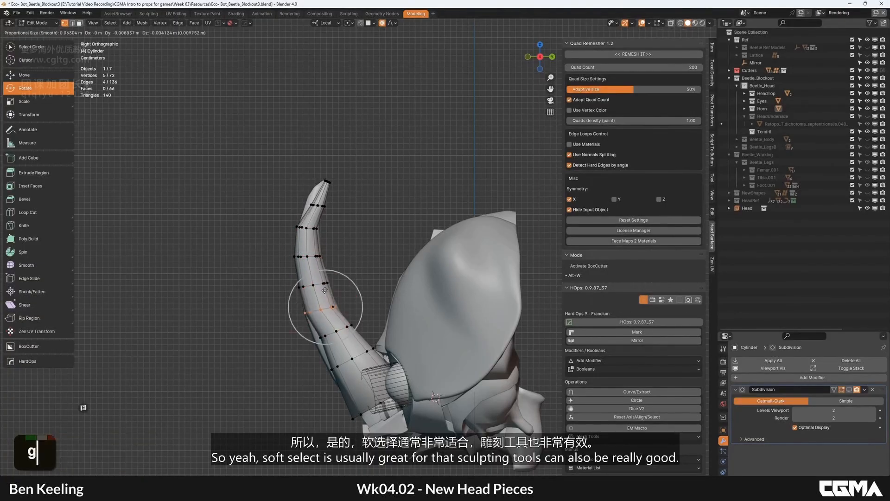
{"action": "left_click", "coordinate": [325, 289]}
{"action": "left_click", "coordinate": [372, 320]}
{"action": "key", "text": "b"}
{"action": "left_click_drag", "start_coordinate": [374, 344], "coordinate": [304, 321]}
{"action": "key", "text": "g"}
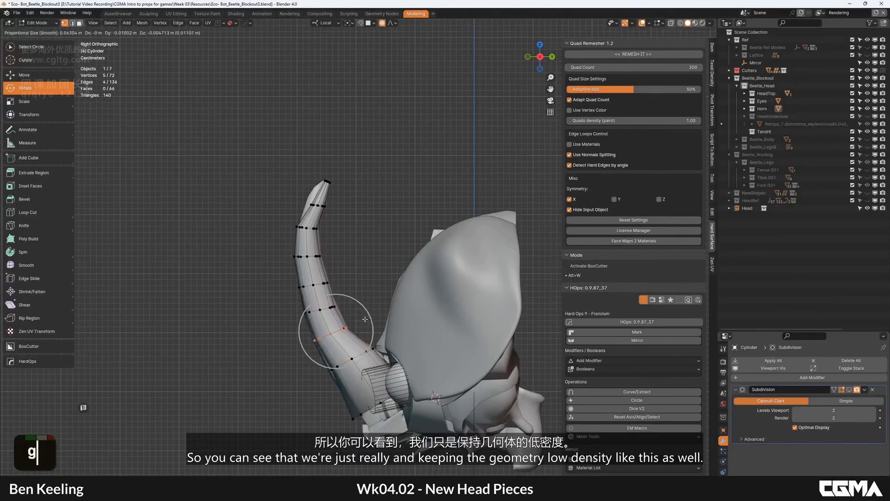
{"action": "left_click", "coordinate": [364, 319]}
From the right side view, nudge the loop just below the horn's tip and the tip vertices to refine the upper curve.
{"action": "key", "text": "ctrl+Tab"}
{"action": "scroll", "coordinate": [342, 206], "scroll_direction": "down", "scroll_amount": 4}
{"action": "mouse_move", "coordinate": [341, 206]}
{"action": "middle_mouse_down", "text": "alt"}
{"action": "mouse_move", "coordinate": [408, 209]}
{"action": "mouse_move", "coordinate": [349, 207]}
{"action": "mouse_move", "coordinate": [376, 247]}
{"action": "middle_mouse_up", "text": "alt"}
{"action": "key", "text": "grave"}
{"action": "left_click", "coordinate": [374, 224]}
{"action": "scroll", "coordinate": [372, 229], "scroll_direction": "up", "scroll_amount": 4}
{"action": "key", "text": "Tab"}
{"action": "key", "text": "1"}
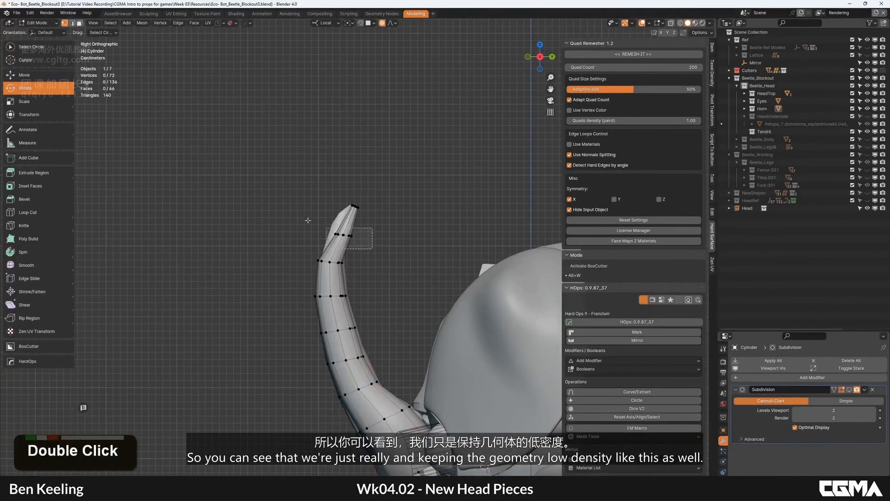
{"action": "left_click_drag", "start_coordinate": [307, 220], "coordinate": [308, 221]}
{"action": "key", "text": "g"}
{"action": "double_click", "coordinate": [326, 222]}
{"action": "key", "text": "b"}
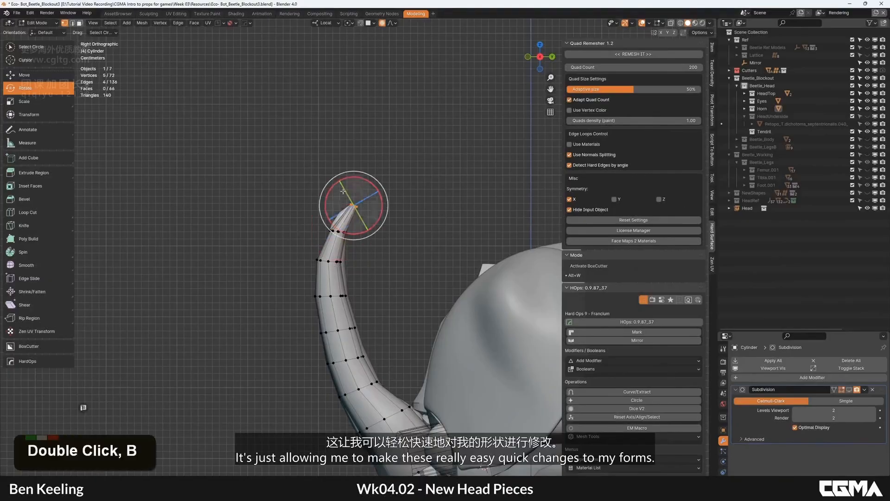
{"action": "key", "text": "g"}
{"action": "left_click", "coordinate": [384, 206]}
Return to Object Mode, deselect the horn and compare its shape with the reference head from several angles.
{"action": "scroll", "coordinate": [385, 207], "scroll_direction": "down", "scroll_amount": 4}
{"action": "key", "text": "Tab"}
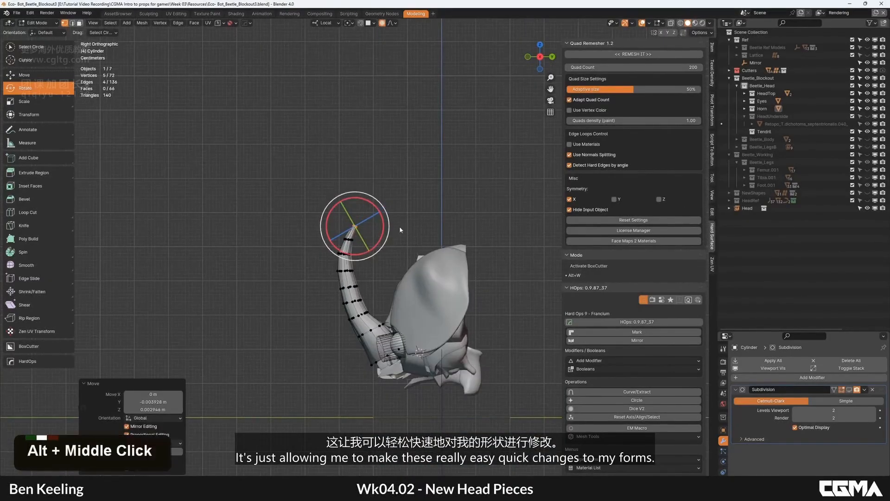
{"action": "key", "text": "Tab"}
{"action": "key", "text": "Tab"}
{"action": "mouse_move", "coordinate": [400, 230]}
{"action": "middle_mouse_down", "text": "alt"}
{"action": "mouse_move", "coordinate": [429, 245]}
{"action": "mouse_move", "coordinate": [371, 268]}
{"action": "middle_mouse_up", "text": "alt"}
{"action": "scroll", "coordinate": [394, 232], "scroll_direction": "down", "scroll_amount": 4}
{"action": "key", "text": "Tab"}
{"action": "scroll", "coordinate": [372, 268], "scroll_direction": "up", "scroll_amount": 4}
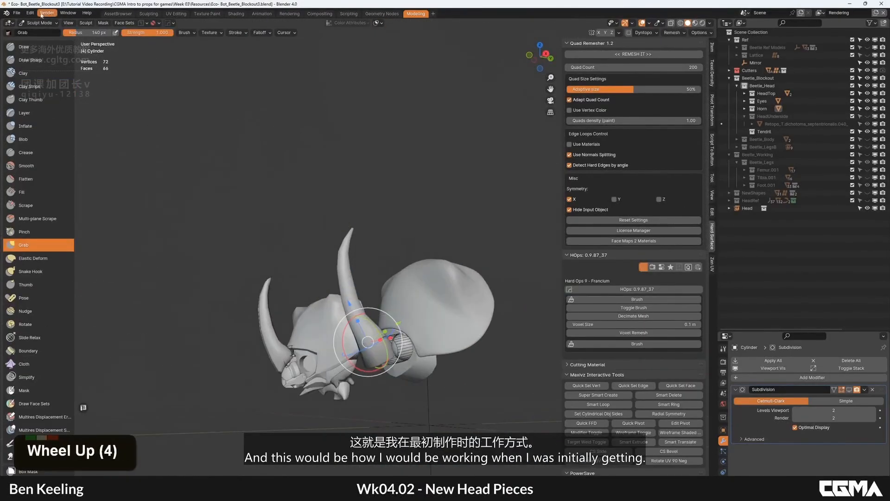
{"action": "left_click", "coordinate": [41, 32]}
{"action": "middle_click_drag", "start_coordinate": [299, 238], "coordinate": [374, 182], "text": "alt"}
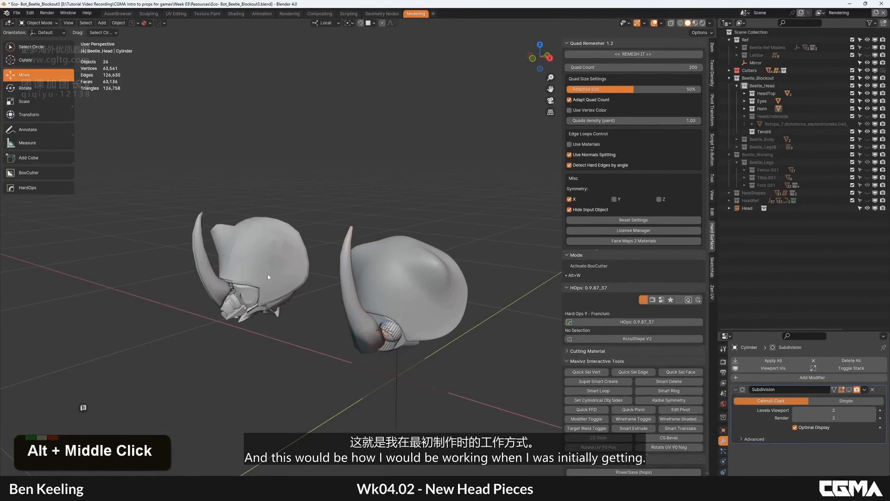
{"action": "middle_click_drag", "start_coordinate": [280, 288], "coordinate": [405, 288], "text": "alt"}
{"action": "scroll", "coordinate": [405, 288], "scroll_direction": "up", "scroll_amount": 3}
{"action": "left_click", "coordinate": [443, 237]}
{"action": "mouse_move", "coordinate": [443, 237]}
{"action": "middle_mouse_down", "text": "alt"}
{"action": "mouse_move", "coordinate": [440, 262]}
{"action": "mouse_move", "coordinate": [404, 212]}
{"action": "mouse_move", "coordinate": [404, 235]}
{"action": "mouse_move", "coordinate": [352, 274]}
{"action": "mouse_move", "coordinate": [429, 238]}
{"action": "middle_mouse_up", "text": "alt"}
Show the wireframe overlay, select the horn and enable its Subdivision modifier in the viewport.
{"action": "key", "text": "F4"}
{"action": "left_click", "coordinate": [346, 179]}
{"action": "middle_click_drag", "start_coordinate": [319, 264], "coordinate": [391, 281], "text": "alt"}
{"action": "left_click", "coordinate": [332, 301]}
{"action": "middle_click_drag", "start_coordinate": [351, 310], "coordinate": [387, 279], "text": "alt"}
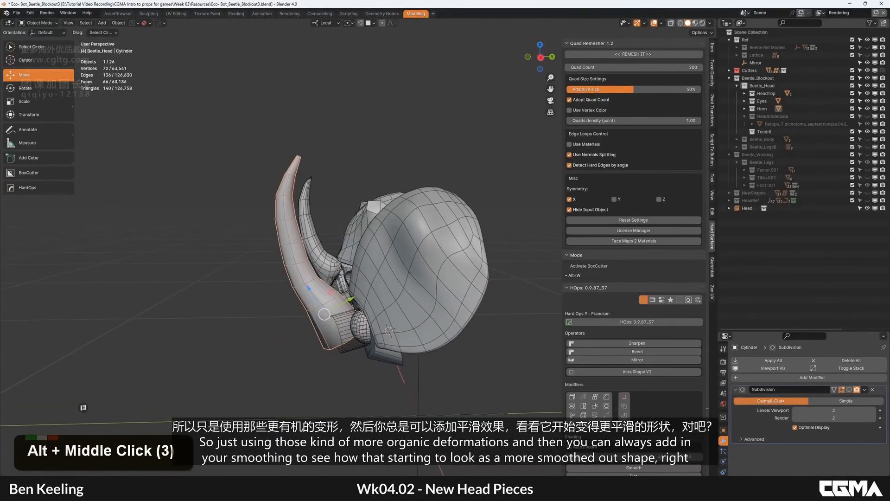
{"action": "left_click", "coordinate": [849, 391]}
{"action": "middle_click_drag", "start_coordinate": [276, 152], "coordinate": [393, 167], "text": "alt"}
{"action": "left_click", "coordinate": [352, 158]}
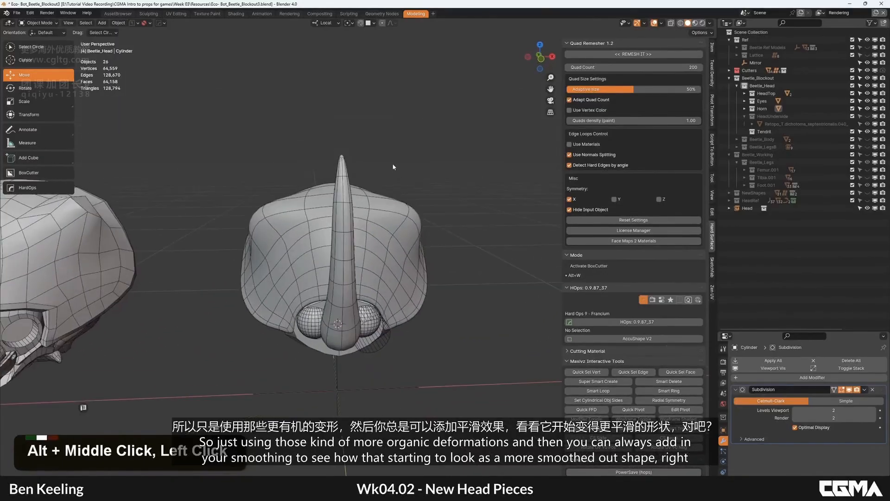
Hide the wireframe overlay, reselect the horn and switch to a close right side view.
{"action": "key", "text": "F4"}
{"action": "scroll", "coordinate": [353, 229], "scroll_direction": "down", "scroll_amount": 2}
{"action": "middle_click_drag", "start_coordinate": [353, 229], "coordinate": [284, 254], "text": "alt"}
{"action": "middle_click_drag", "start_coordinate": [330, 264], "coordinate": [380, 256], "text": "alt"}
{"action": "double_click", "coordinate": [335, 304]}
{"action": "key", "text": "KP_3"}
{"action": "scroll", "coordinate": [366, 278], "scroll_direction": "up", "scroll_amount": 4}
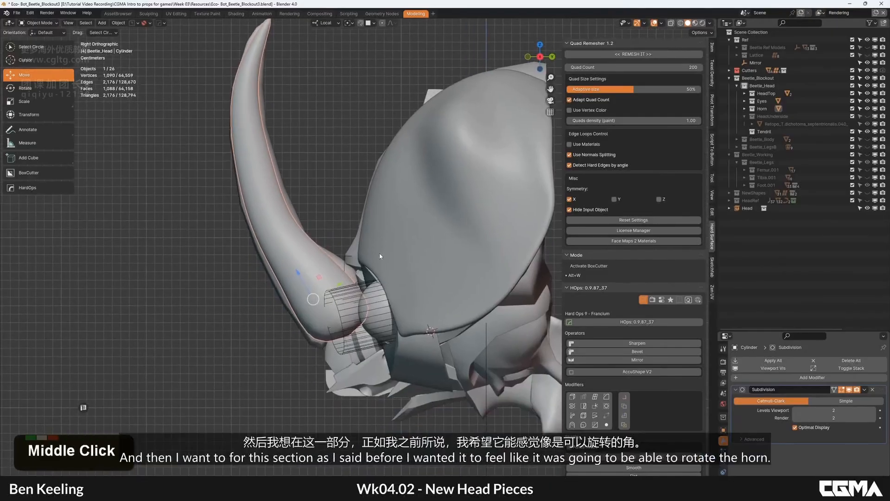
Expand the Horn collection, add a cylinder mesh at the horn's base and scale it down to about 0.073 m.
{"action": "left_click", "coordinate": [42, 24]}
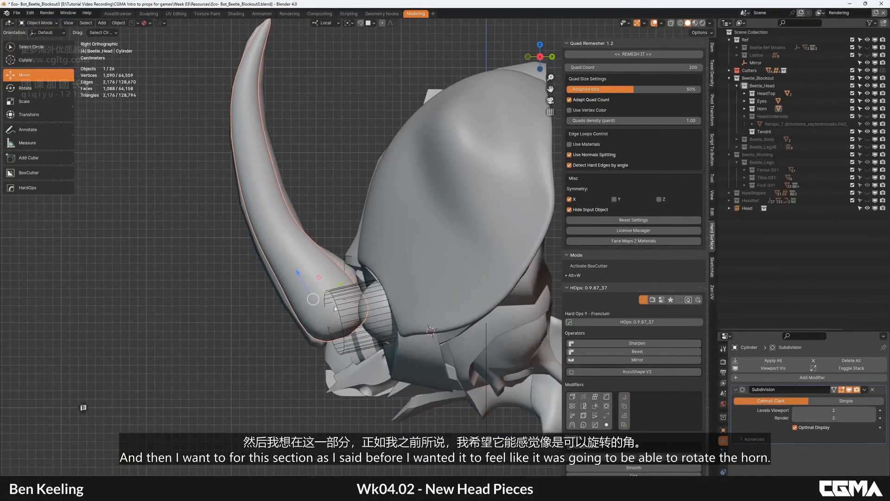
{"action": "scroll", "coordinate": [359, 288], "scroll_direction": "down", "scroll_amount": 4}
{"action": "middle_click_drag", "start_coordinate": [358, 287], "coordinate": [347, 278], "text": "alt"}
{"action": "left_click", "coordinate": [744, 109]}
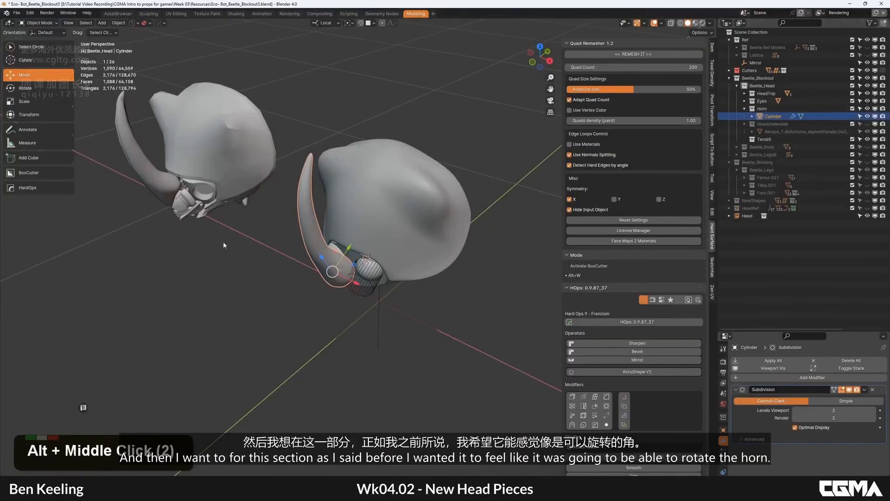
{"action": "middle_click_drag", "start_coordinate": [381, 211], "coordinate": [383, 282], "text": "alt"}
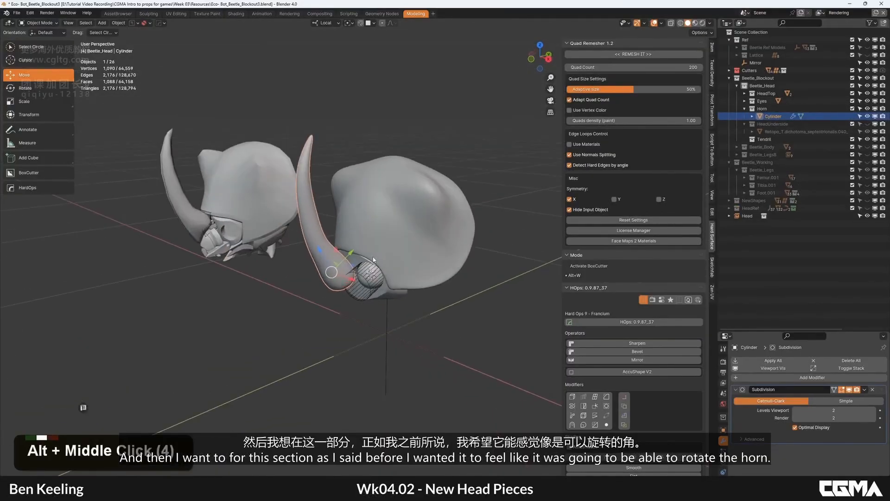
{"action": "key", "text": "shift+a"}
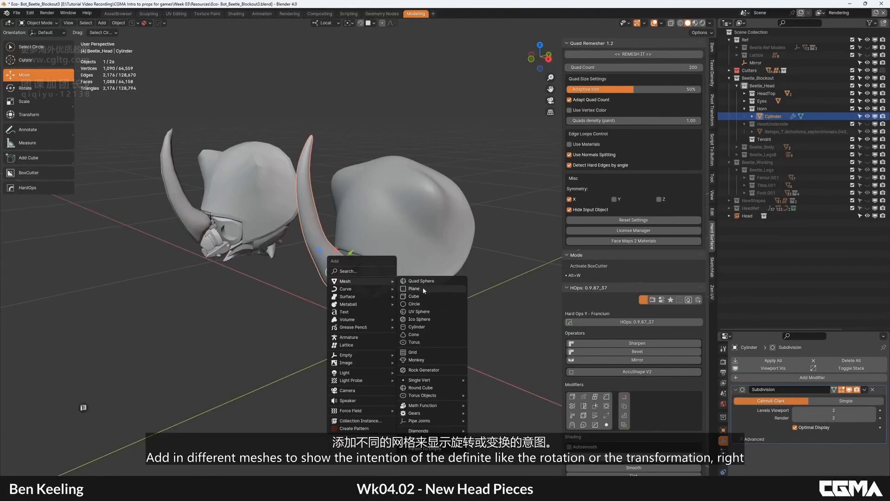
{"action": "left_click", "coordinate": [416, 326]}
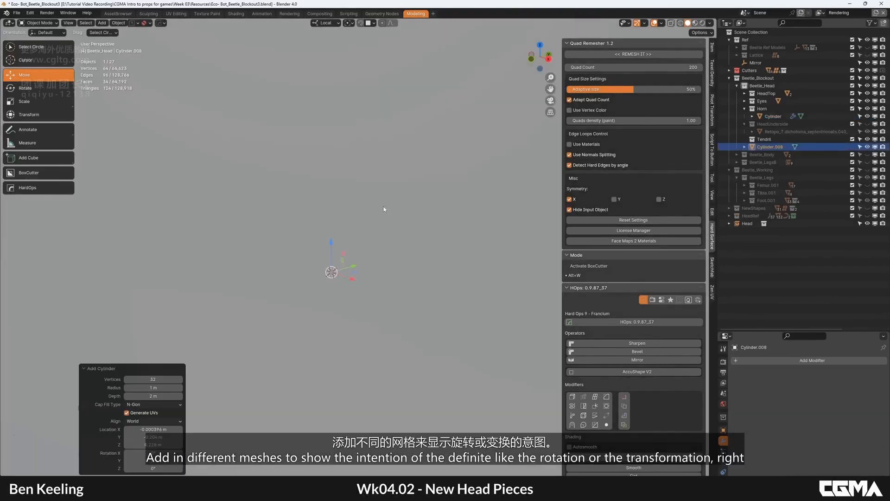
{"action": "key", "text": "s"}
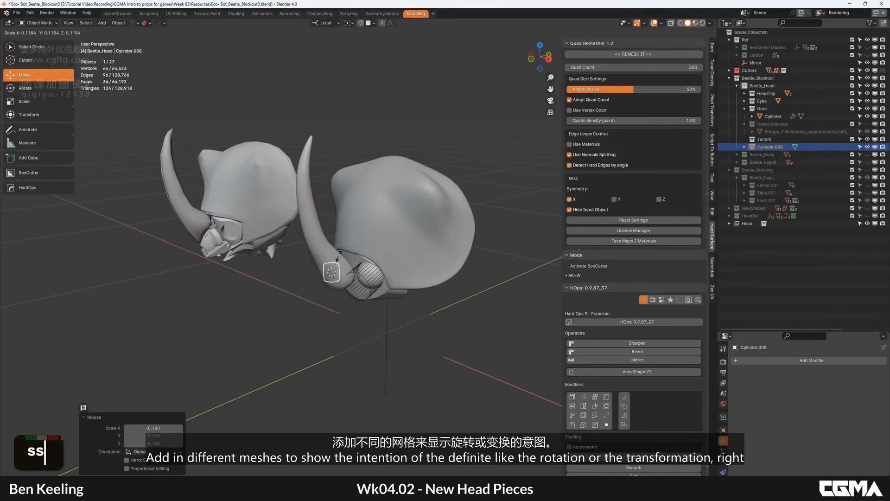
{"action": "middle_click_drag", "start_coordinate": [391, 269], "coordinate": [353, 282], "text": "alt"}
Set snapping to Increment and rotate the new cylinder to 90° on Y in the right side view.
{"action": "key", "text": "KP_3"}
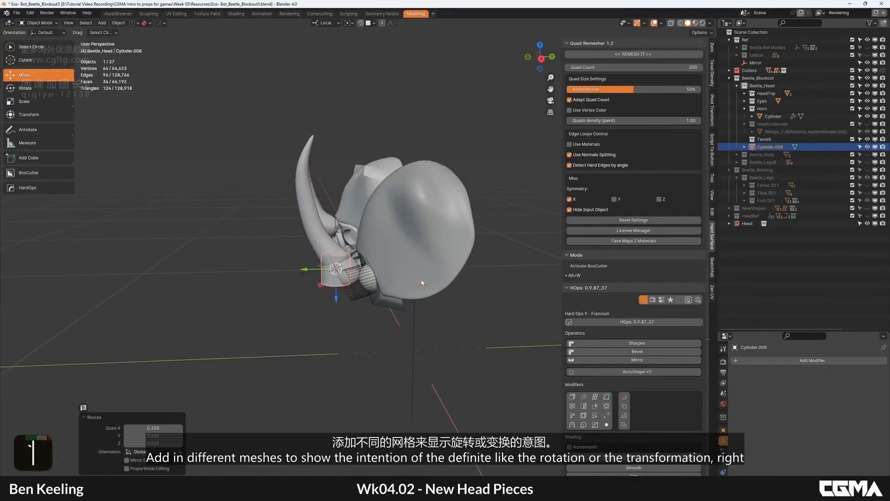
{"action": "scroll", "coordinate": [325, 283], "scroll_direction": "up", "scroll_amount": 5}
{"action": "key", "text": "r"}
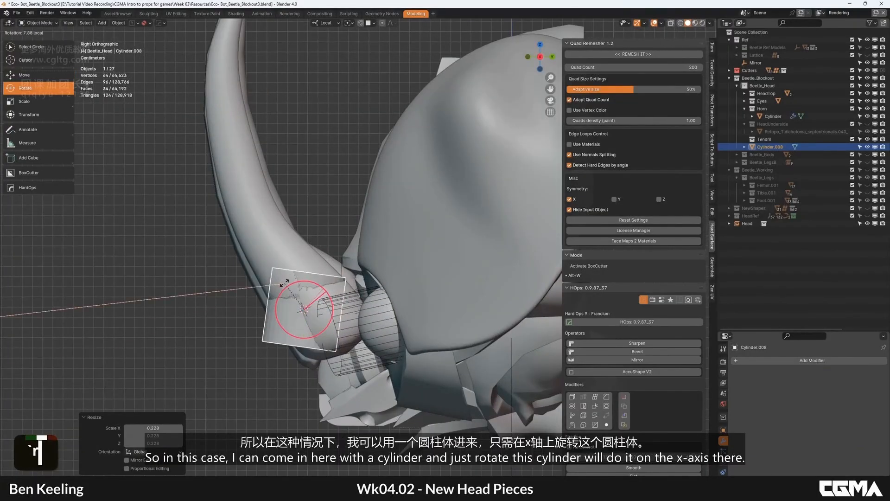
{"action": "right_click", "coordinate": [287, 281]}
{"action": "left_click", "coordinate": [372, 23]}
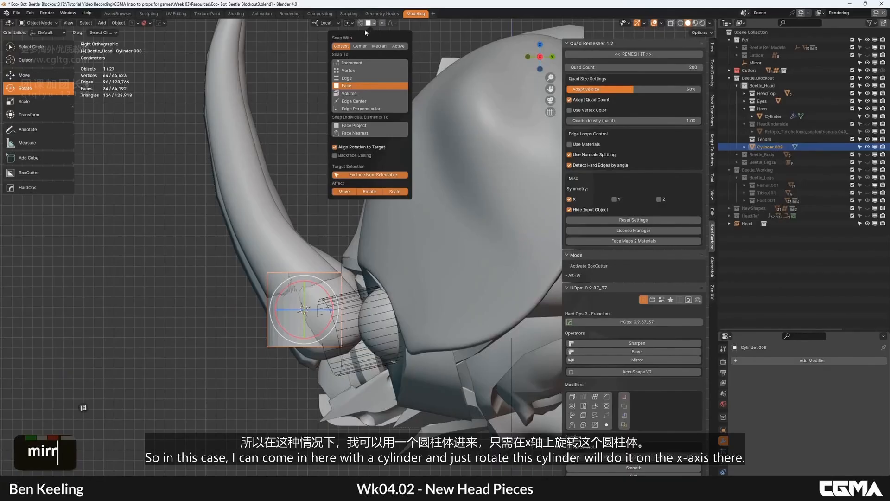
{"action": "left_click", "coordinate": [352, 63]}
{"action": "left_click", "coordinate": [712, 53]}
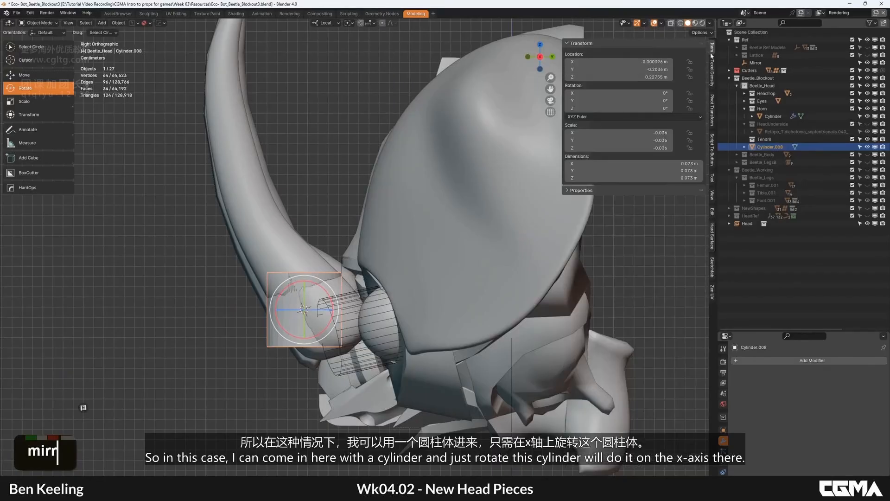
{"action": "left_click", "coordinate": [594, 100]}
{"action": "type", "text": "90"}
{"action": "key", "text": "Return"}
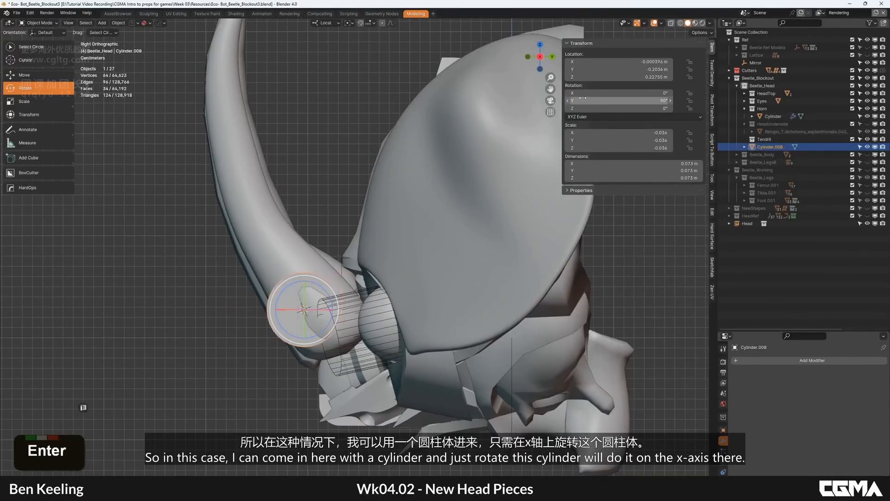
Scale the cylinder down to about 0.05 m and move it along Y to the horn's pivot point beside the eye.
{"action": "left_click", "coordinate": [368, 252]}
{"action": "key", "text": "g"}
{"action": "middle_click", "coordinate": [368, 252]}
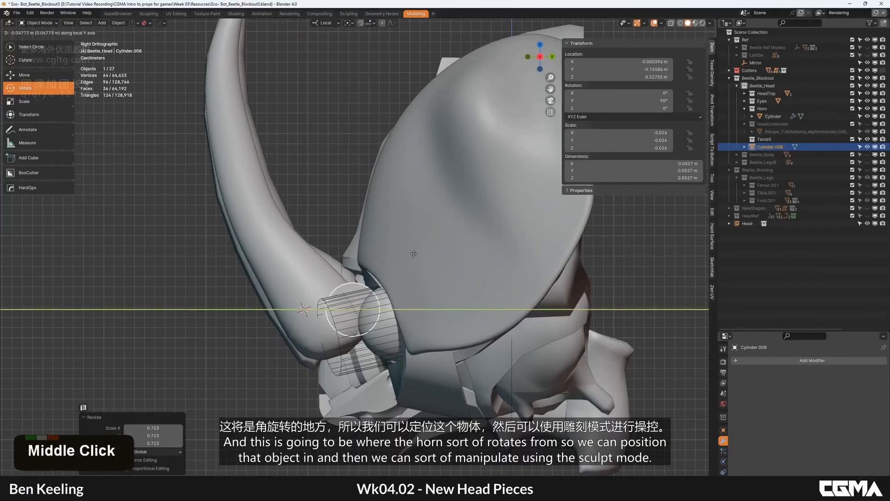
{"action": "scroll", "coordinate": [344, 280], "scroll_direction": "down", "scroll_amount": 5}
{"action": "scroll", "coordinate": [343, 280], "scroll_direction": "up", "scroll_amount": 4}
{"action": "key", "text": "s"}
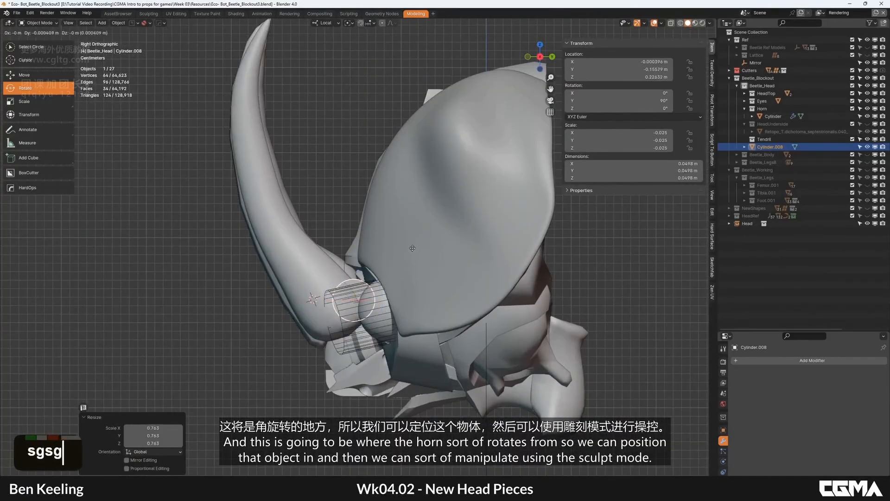
Select the horn, enter Sculpt Mode with the Grab brush, hide the gizmos, undo the test stroke and enable X symmetry.
{"action": "double_click", "coordinate": [267, 172]}
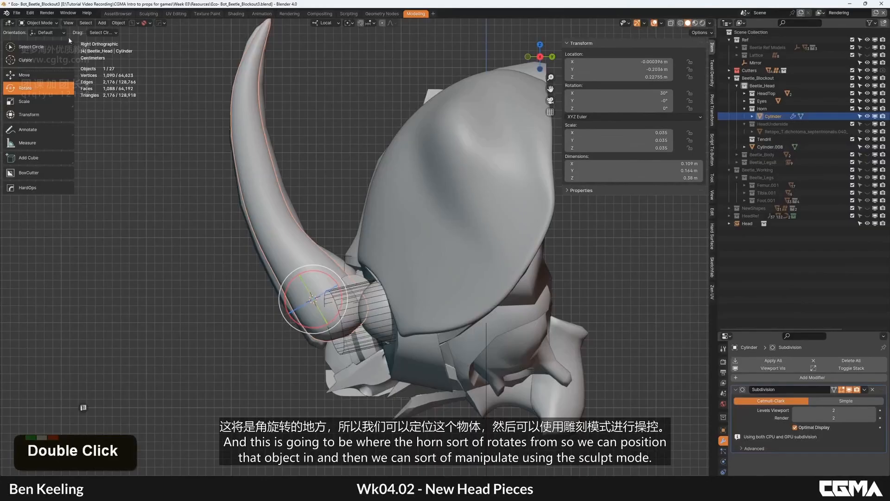
{"action": "left_click", "coordinate": [39, 22]}
{"action": "left_click", "coordinate": [40, 56]}
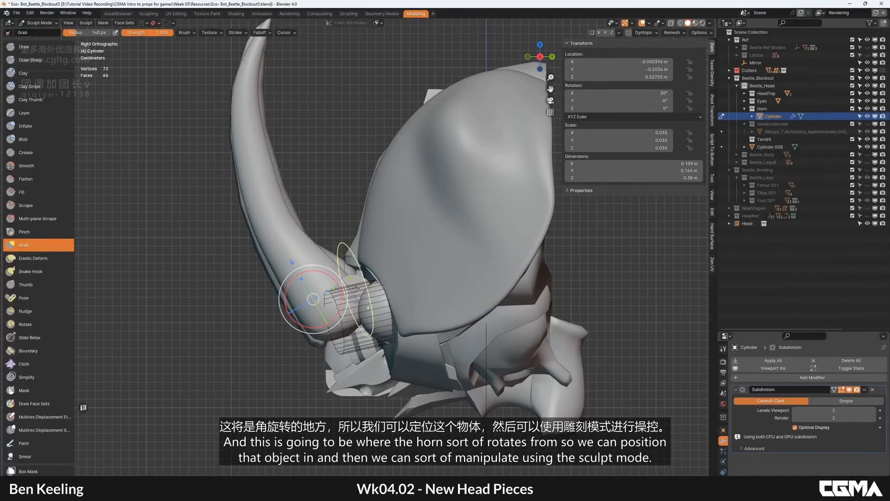
{"action": "left_click", "coordinate": [624, 24]}
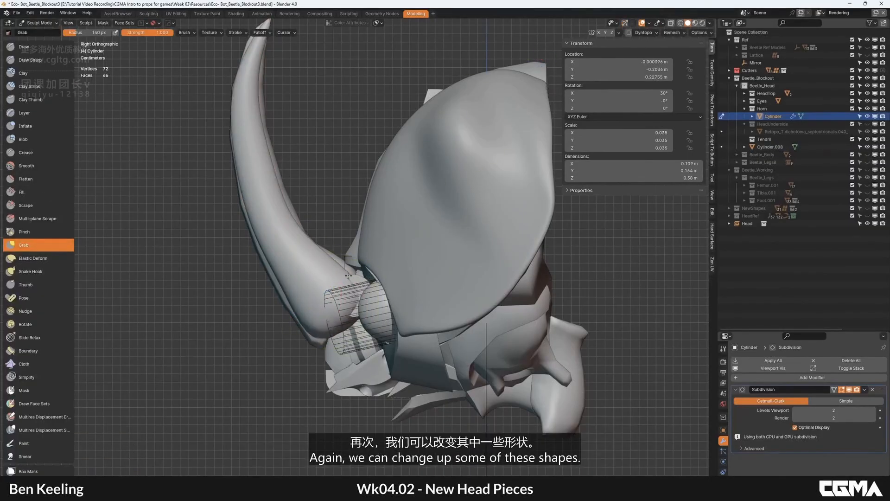
{"action": "key", "text": "ctrl+z"}
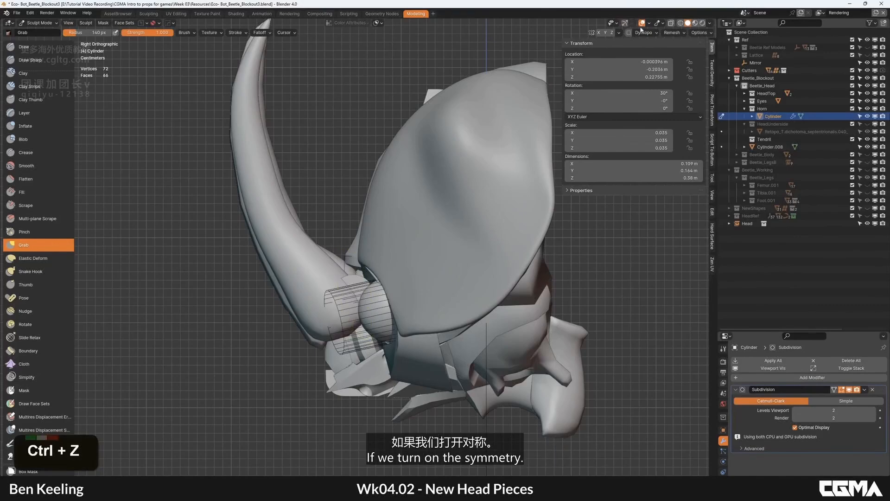
{"action": "left_click", "coordinate": [598, 33]}
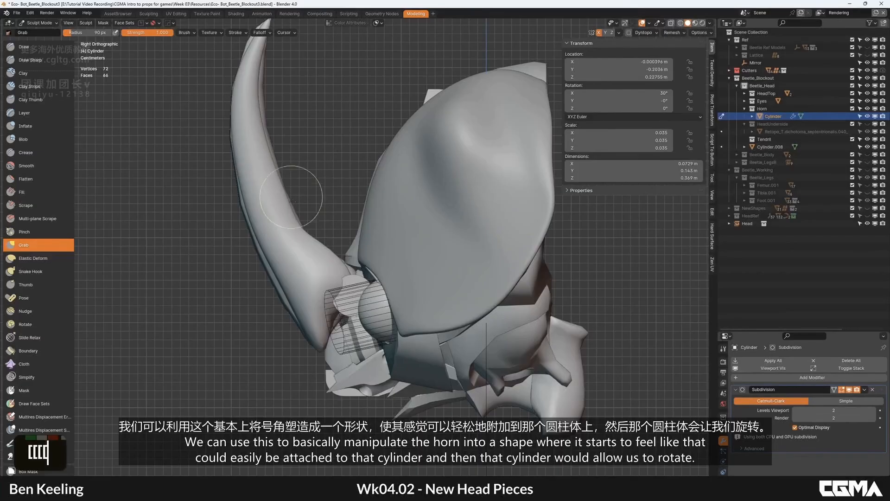
Return the horn from Sculpt Mode to Object Mode and review it with its pivot cylinder beside the reference head.
{"action": "scroll", "coordinate": [306, 207], "scroll_direction": "down", "scroll_amount": 1}
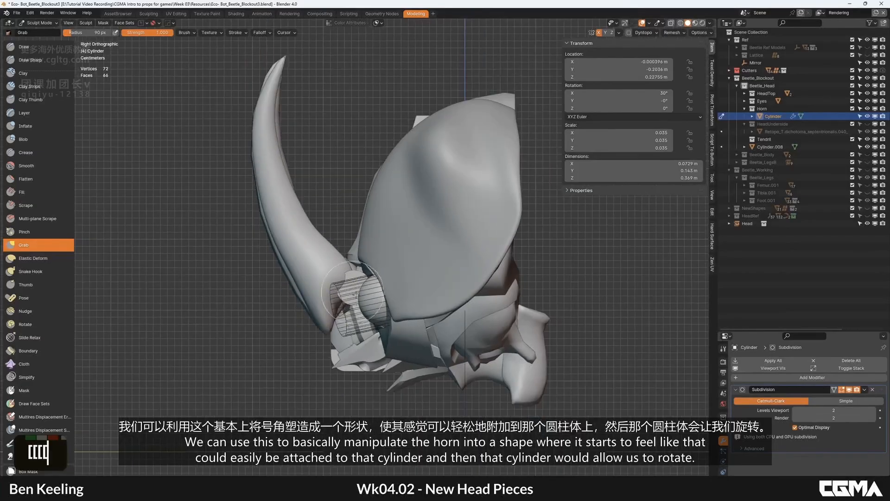
{"action": "middle_click", "coordinate": [307, 207], "text": "alt"}
{"action": "middle_click_drag", "start_coordinate": [307, 207], "coordinate": [250, 293]}
{"action": "scroll", "coordinate": [250, 294], "scroll_direction": "down", "scroll_amount": 2}
{"action": "middle_click", "coordinate": [368, 268], "text": "alt"}
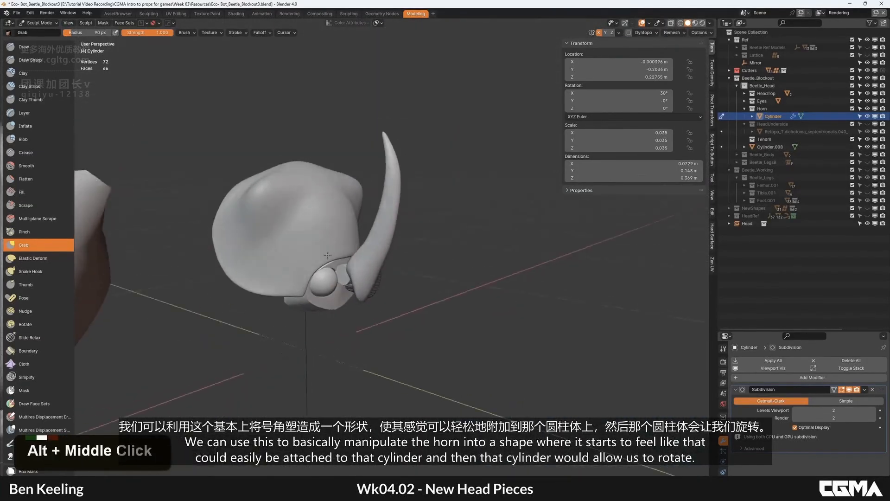
{"action": "middle_click", "coordinate": [322, 242], "text": "alt"}
{"action": "middle_click_drag", "start_coordinate": [322, 243], "coordinate": [202, 162], "text": "alt"}
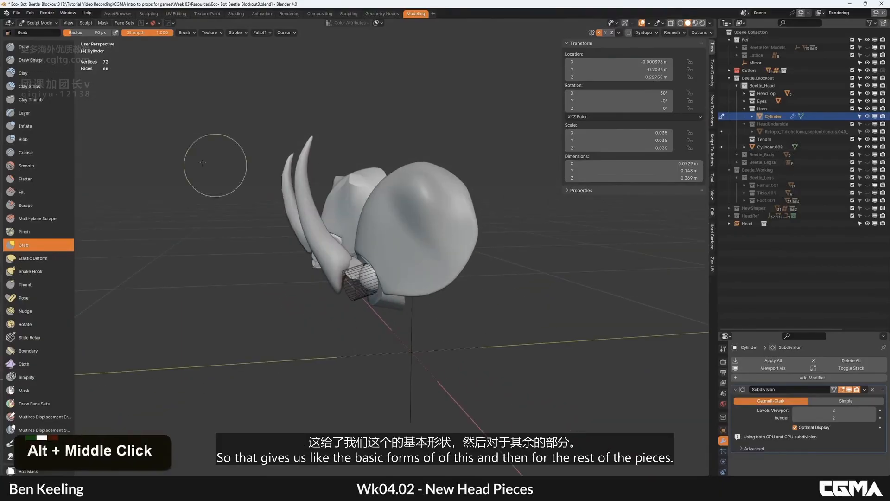
{"action": "left_click", "coordinate": [33, 23]}
{"action": "left_click", "coordinate": [41, 34]}
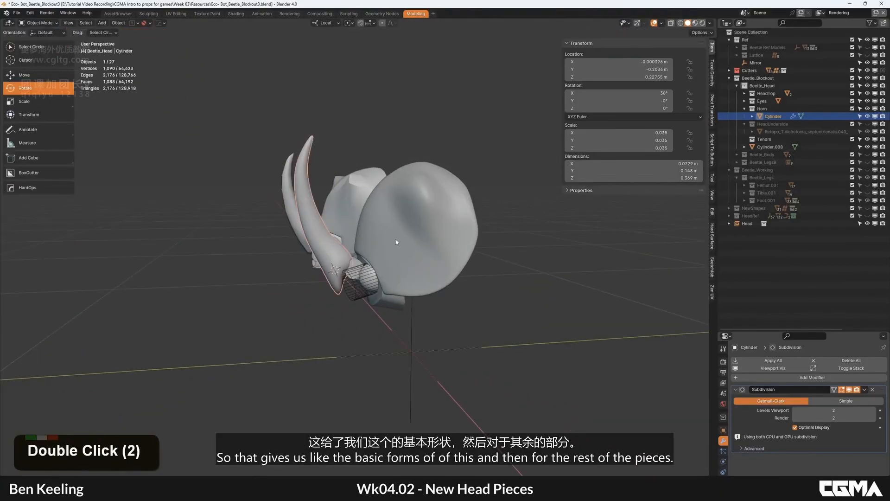
{"action": "mouse_move", "coordinate": [396, 242]}
{"action": "middle_mouse_down", "text": "alt"}
{"action": "mouse_move", "coordinate": [398, 232]}
{"action": "mouse_move", "coordinate": [388, 267]}
{"action": "mouse_move", "coordinate": [218, 351]}
{"action": "middle_mouse_up", "text": "alt"}
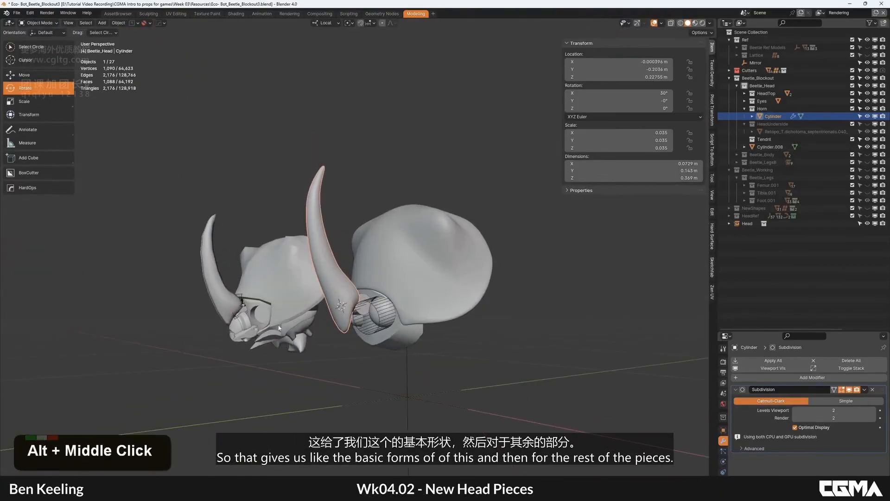
{"action": "middle_click_drag", "start_coordinate": [290, 321], "coordinate": [368, 301], "text": "alt"}
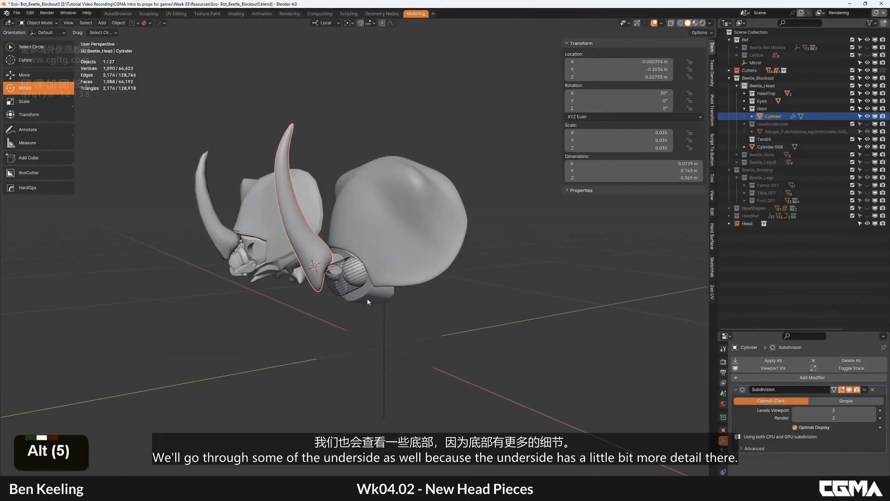
Collapse the Horn collection, unhide the HeadUnderside collection with its contents and expand it.
{"action": "left_click", "coordinate": [744, 108]}
{"action": "left_click", "coordinate": [745, 117]}
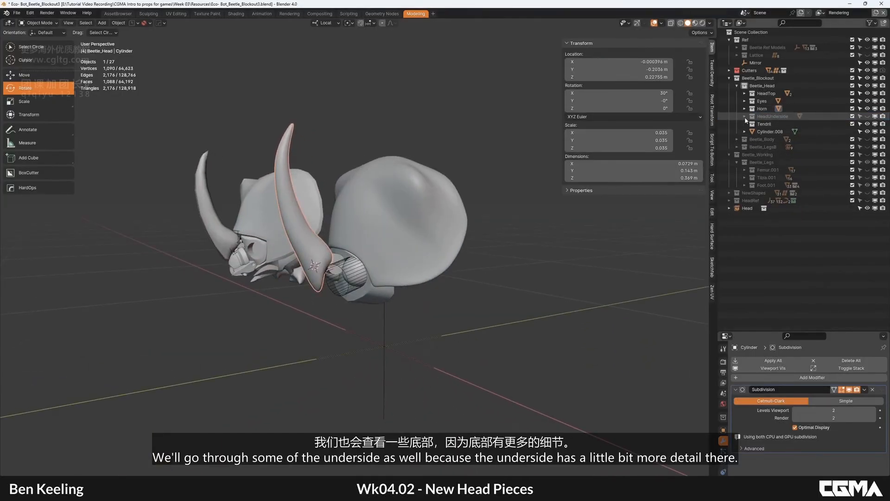
{"action": "left_click", "coordinate": [867, 116], "text": "shift"}
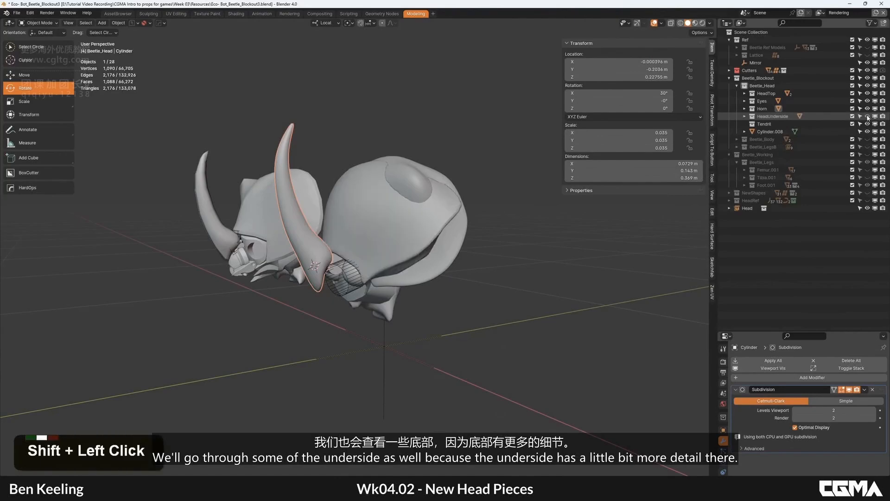
{"action": "left_click", "coordinate": [745, 116]}
Select the reference Head and examine how its underside, sockets and side plates are divided into pieces.
{"action": "middle_click_drag", "start_coordinate": [403, 241], "coordinate": [395, 213], "text": "alt"}
{"action": "left_click", "coordinate": [324, 323]}
{"action": "key", "text": "Tab"}
{"action": "scroll", "coordinate": [294, 263], "scroll_direction": "up", "scroll_amount": 6}
{"action": "scroll", "coordinate": [471, 255], "scroll_direction": "up", "scroll_amount": 6}
{"action": "scroll", "coordinate": [472, 255], "scroll_direction": "down", "scroll_amount": 6}
{"action": "scroll", "coordinate": [397, 284], "scroll_direction": "down", "scroll_amount": 3}
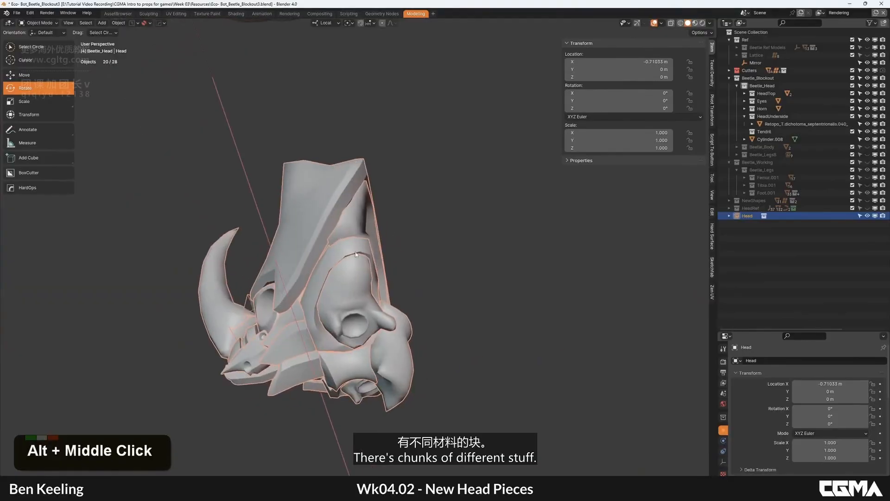
{"action": "middle_click_drag", "start_coordinate": [355, 254], "coordinate": [320, 204], "text": "alt"}
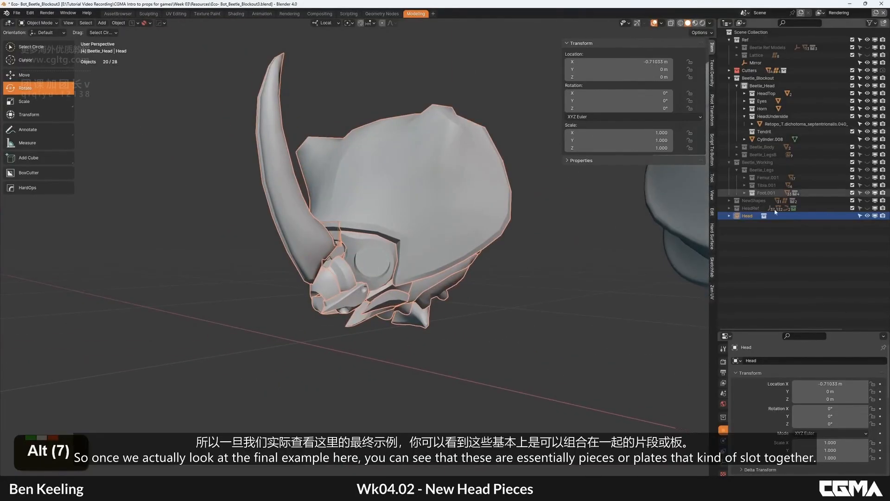
Hide the Head reference and show the detailed HeadRef collection.
{"action": "left_click", "coordinate": [867, 215]}
{"action": "left_click", "coordinate": [867, 208]}
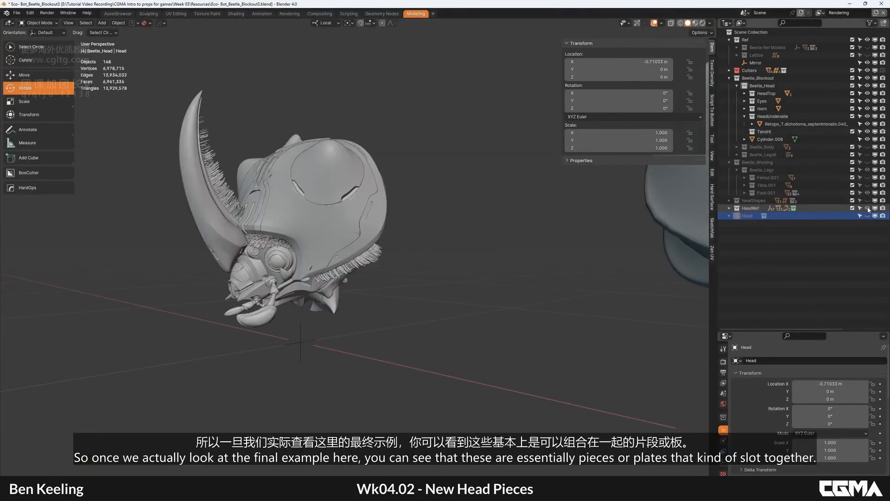
{"action": "middle_click_drag", "start_coordinate": [223, 257], "coordinate": [382, 278], "text": "alt"}
Frame the underside spike plate of the detailed head and inspect its topology with the wireframe display.
{"action": "left_click", "coordinate": [416, 368]}
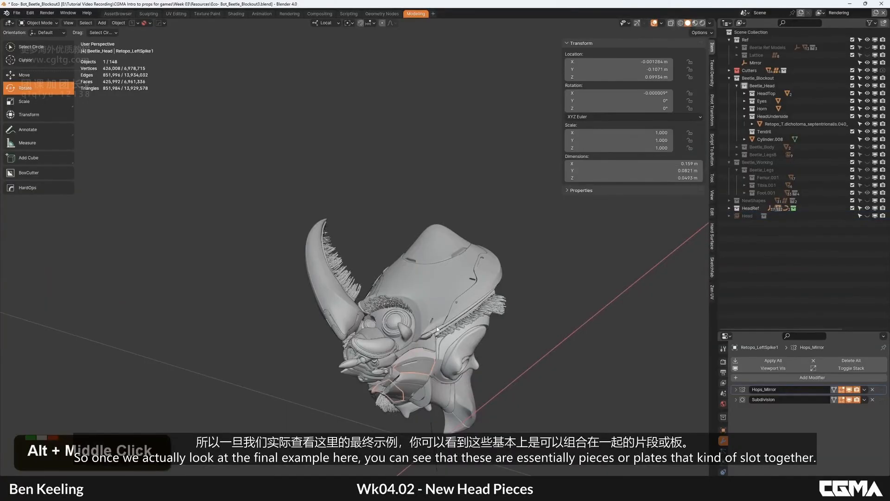
{"action": "key", "text": "KP_Decimal"}
{"action": "scroll", "coordinate": [408, 308], "scroll_direction": "down", "scroll_amount": 3}
{"action": "middle_click_drag", "start_coordinate": [407, 308], "coordinate": [412, 235], "text": "alt"}
{"action": "key", "text": "F4"}
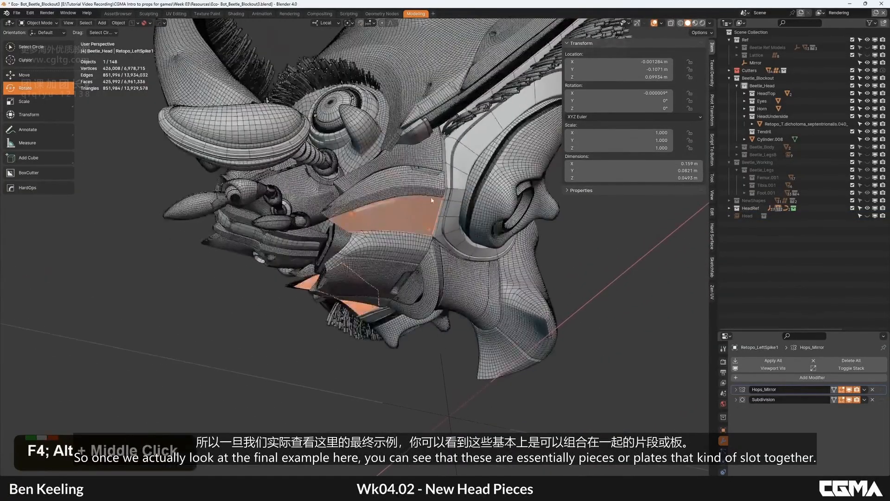
{"action": "key", "text": "F4"}
{"action": "scroll", "coordinate": [377, 232], "scroll_direction": "down", "scroll_amount": 3}
{"action": "middle_click_drag", "start_coordinate": [433, 199], "coordinate": [382, 245]}
{"action": "middle_click_drag", "start_coordinate": [370, 160], "coordinate": [391, 229], "text": "alt"}
Select individual shell and spike plates on the detailed head and compare their shapes with the beetle reference photos.
{"action": "left_click", "coordinate": [352, 141]}
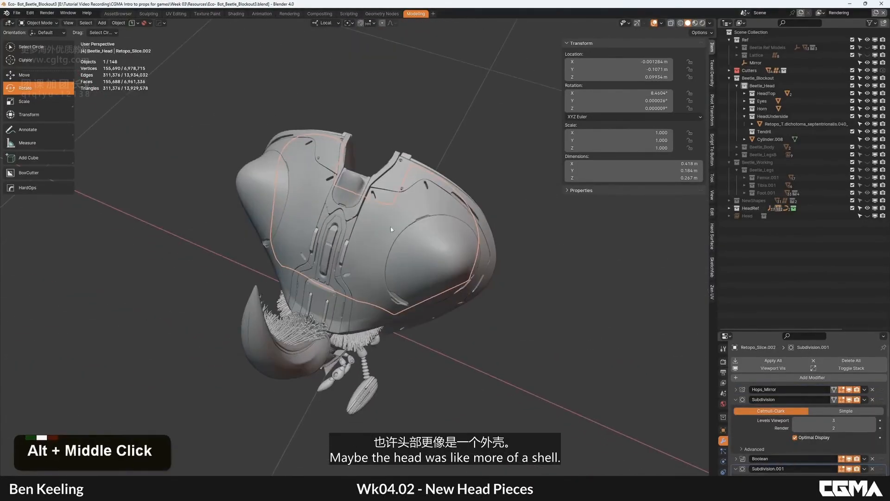
{"action": "middle_click_drag", "start_coordinate": [469, 224], "coordinate": [377, 290], "text": "alt"}
{"action": "left_click", "coordinate": [320, 238]}
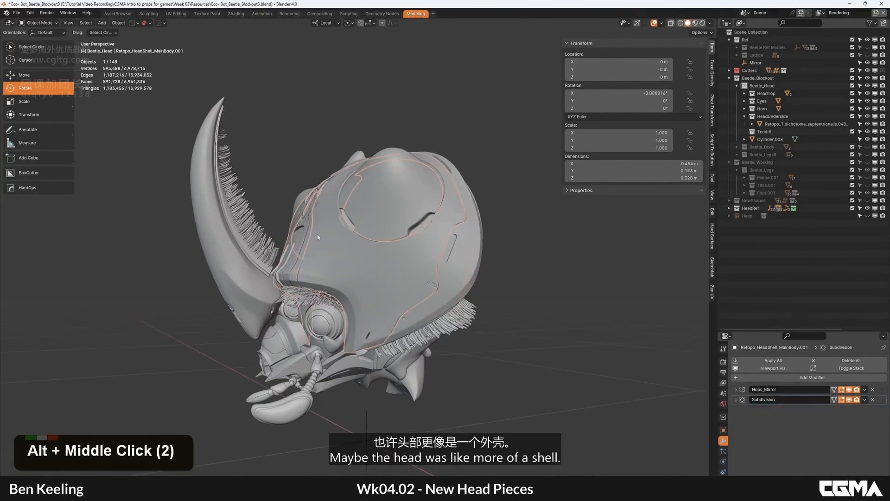
{"action": "middle_click_drag", "start_coordinate": [363, 251], "coordinate": [437, 390], "text": "alt"}
{"action": "left_click", "coordinate": [470, 273]}
{"action": "scroll", "coordinate": [352, 245], "scroll_direction": "up", "scroll_amount": 3}
{"action": "left_click", "coordinate": [352, 245]}
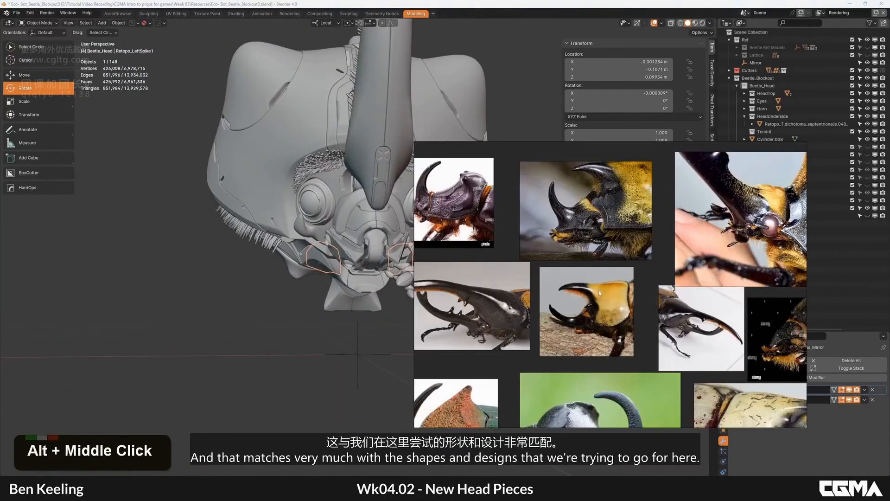
{"action": "scroll", "coordinate": [598, 227], "scroll_direction": "up", "scroll_amount": 4}
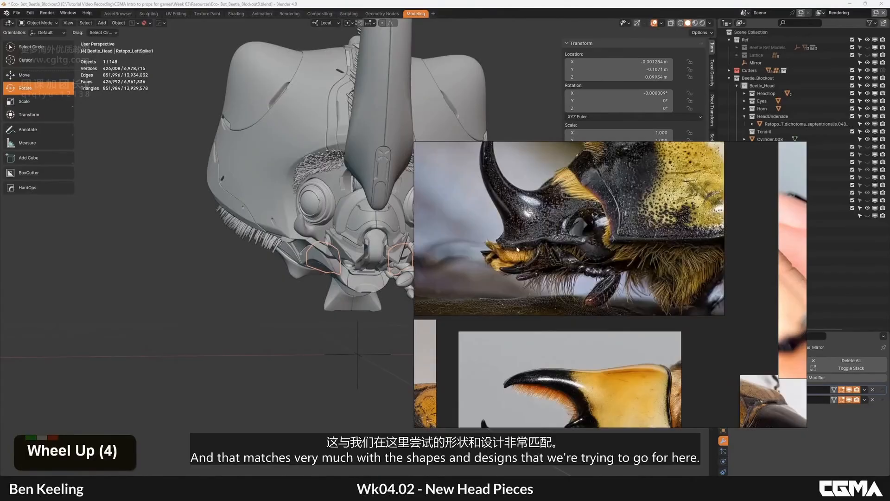
{"action": "right_click_drag", "start_coordinate": [516, 249], "coordinate": [639, 243]}
Examine the front underside plates of the detailed head up close, checking their wireframe.
{"action": "middle_click_drag", "start_coordinate": [475, 237], "coordinate": [386, 195], "text": "alt"}
{"action": "scroll", "coordinate": [329, 253], "scroll_direction": "up", "scroll_amount": 3}
{"action": "scroll", "coordinate": [358, 268], "scroll_direction": "down", "scroll_amount": 3}
{"action": "left_click", "coordinate": [393, 287]}
{"action": "key", "text": "KP_Decimal"}
{"action": "key", "text": "F4"}
{"action": "key", "text": "F4"}
{"action": "left_click", "coordinate": [324, 287]}
Select the HeadUnderside retopo mesh and examine its leg socket and back section.
{"action": "left_click", "coordinate": [396, 273]}
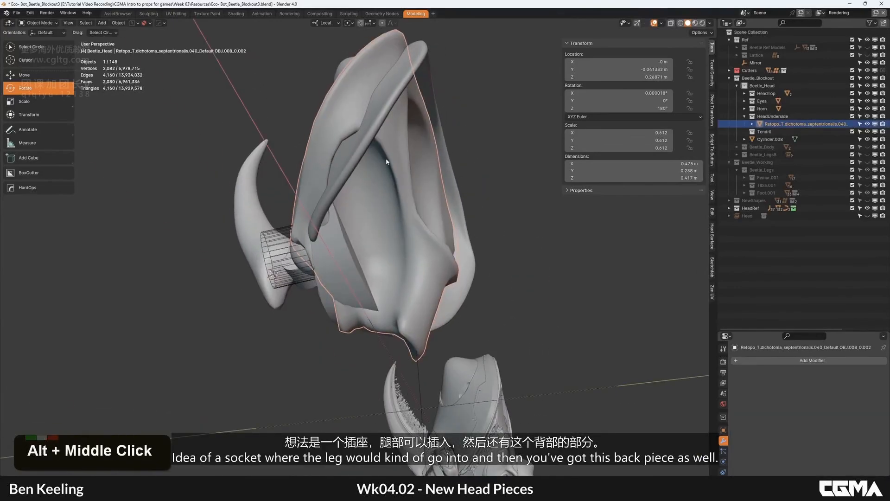
{"action": "middle_click_drag", "start_coordinate": [403, 232], "coordinate": [380, 231], "text": "alt"}
{"action": "scroll", "coordinate": [380, 231], "scroll_direction": "up", "scroll_amount": 2}
{"action": "scroll", "coordinate": [380, 233], "scroll_direction": "up", "scroll_amount": 1}
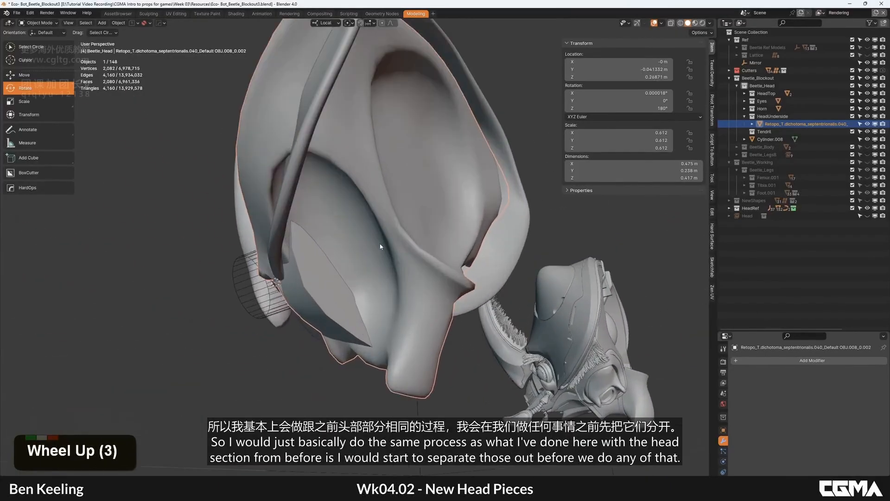
Turn on the wireframe display and enter Edit Mode on the head underside mesh in the right orthographic view.
{"action": "key", "text": "Tab"}
{"action": "key", "text": "Tab"}
{"action": "scroll", "coordinate": [449, 165], "scroll_direction": "down", "scroll_amount": 3}
{"action": "middle_click_drag", "start_coordinate": [448, 164], "coordinate": [464, 232], "text": "alt"}
{"action": "key", "text": "F4"}
{"action": "key", "text": "Tab"}
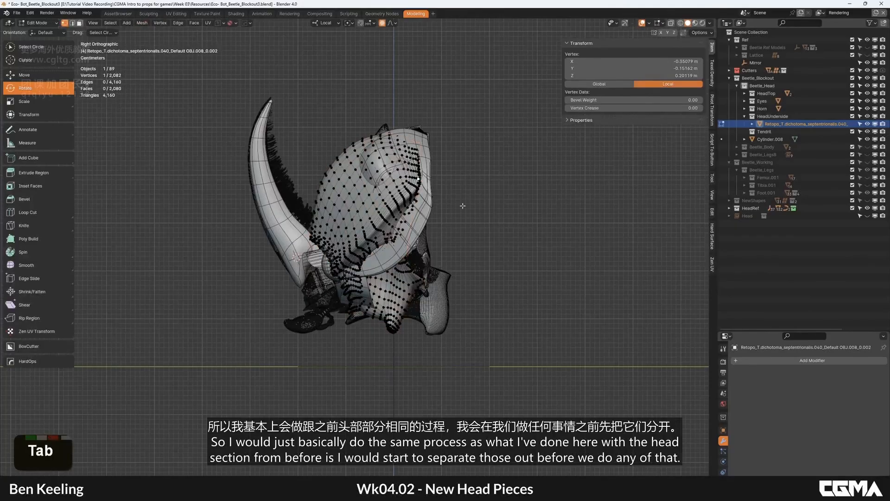
Switch the head underside shell to Sculpt Mode and enlarge the Grab brush radius to 280 px.
{"action": "key", "text": "Tab"}
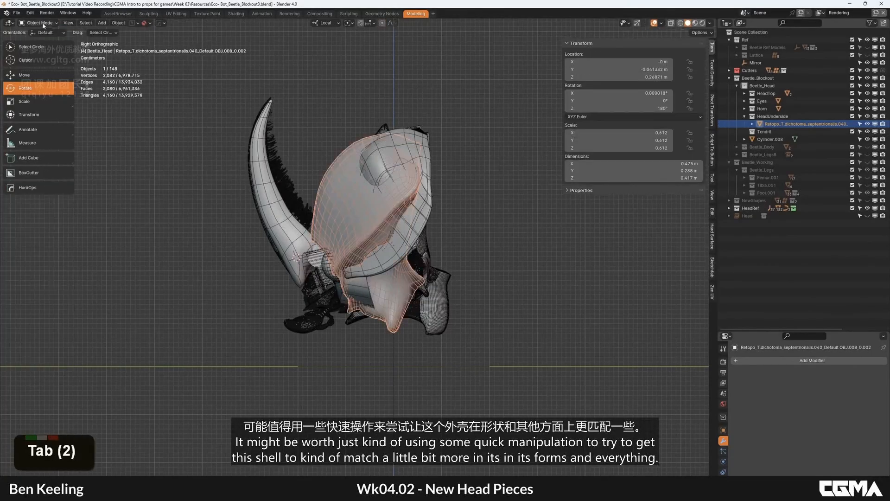
{"action": "left_click", "coordinate": [43, 25]}
{"action": "left_click", "coordinate": [43, 49]}
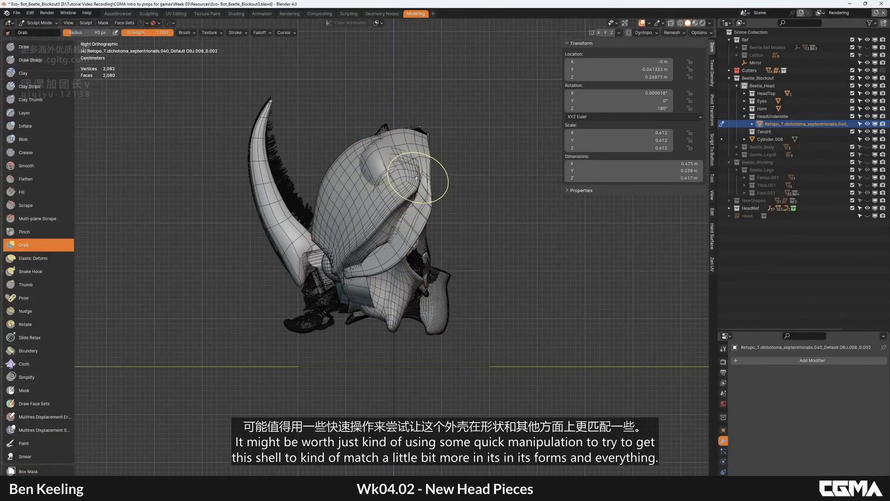
{"action": "key", "text": "bracketright"}
{"action": "key", "text": "bracketright"}
{"action": "key", "text": "bracketright"}
{"action": "key", "text": "bracketright"}
{"action": "key", "text": "bracketright"}
Try to pull the underside shell's rear rim into the head top's outline with the Grab brush, then undo the strokes.
{"action": "mouse_move", "coordinate": [408, 172]}
{"action": "left_mouse_down"}
{"action": "mouse_move", "coordinate": [408, 203]}
{"action": "mouse_move", "coordinate": [346, 190]}
{"action": "left_mouse_up"}
{"action": "left_click_drag", "start_coordinate": [399, 147], "coordinate": [390, 225]}
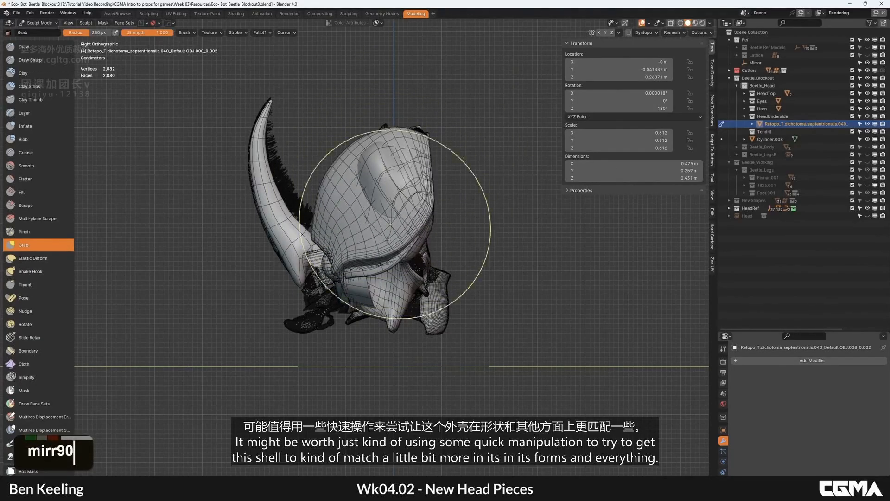
{"action": "middle_click_drag", "start_coordinate": [408, 222], "coordinate": [339, 242], "text": "alt"}
{"action": "key", "text": "ctrl+z"}
{"action": "key", "text": "ctrl+z"}
{"action": "key", "text": "ctrl+z"}
{"action": "key", "text": "ctrl+z"}
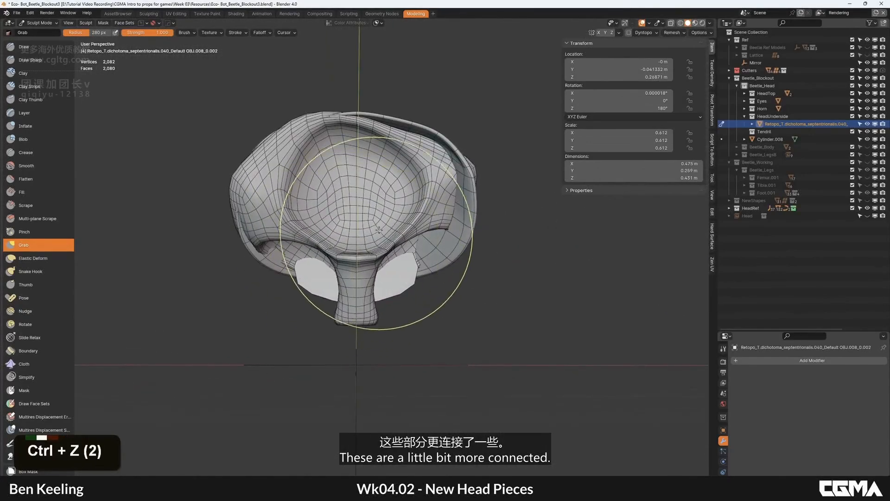
Turn on X-axis mirroring and grab the underside shell to follow the head top's outline, pulling its lower section back.
{"action": "left_click", "coordinate": [598, 33]}
{"action": "middle_click_drag", "start_coordinate": [399, 194], "coordinate": [362, 148], "text": "alt"}
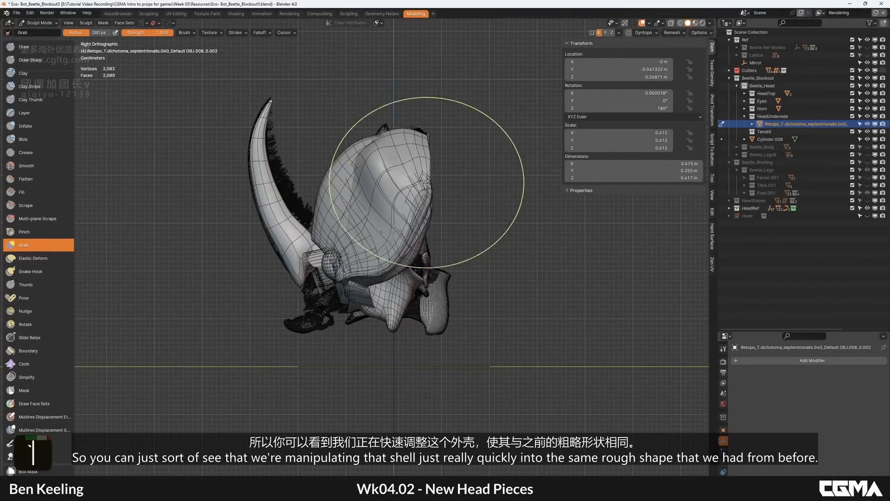
{"action": "scroll", "coordinate": [418, 169], "scroll_direction": "down", "scroll_amount": 2}
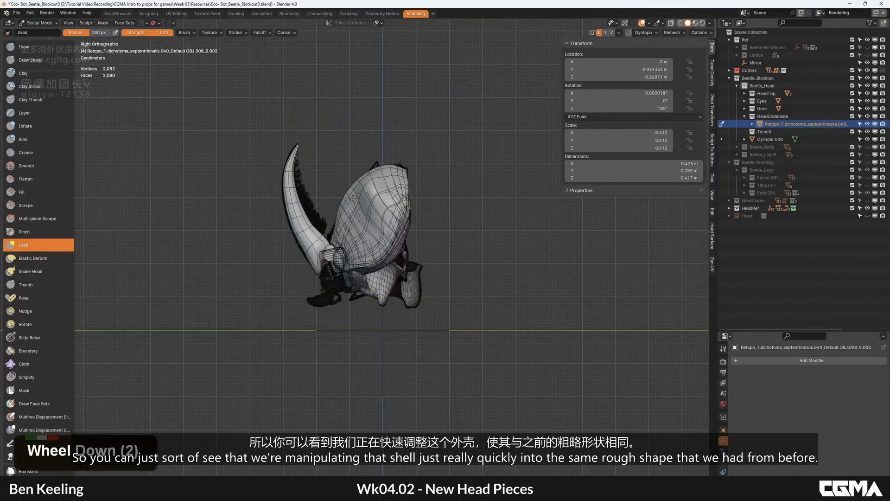
{"action": "scroll", "coordinate": [326, 280], "scroll_direction": "up", "scroll_amount": 2}
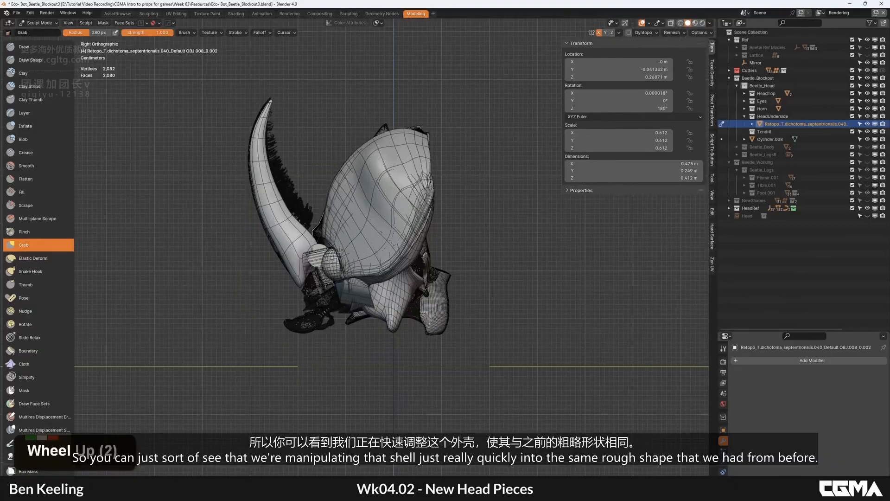
{"action": "left_click_drag", "start_coordinate": [417, 284], "coordinate": [405, 285]}
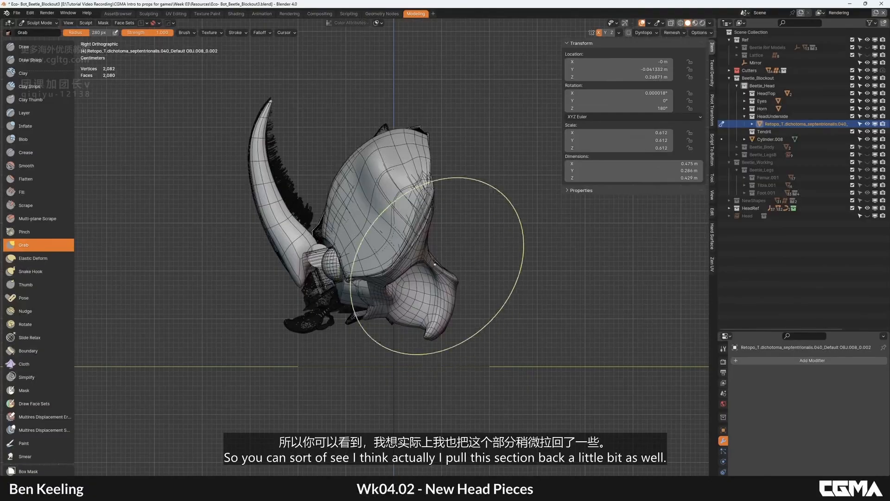
{"action": "mouse_move", "coordinate": [401, 276]}
{"action": "middle_mouse_down", "text": "alt"}
{"action": "mouse_move", "coordinate": [366, 274]}
{"action": "mouse_move", "coordinate": [329, 252]}
{"action": "mouse_move", "coordinate": [329, 299]}
{"action": "mouse_move", "coordinate": [273, 283]}
{"action": "mouse_move", "coordinate": [445, 281]}
{"action": "mouse_move", "coordinate": [355, 244]}
{"action": "middle_mouse_up", "text": "alt"}
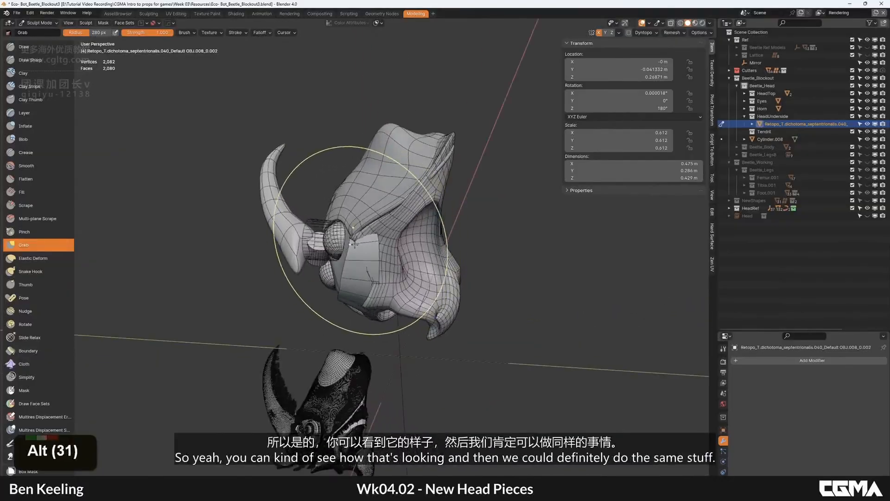
{"action": "left_click", "coordinate": [39, 22]}
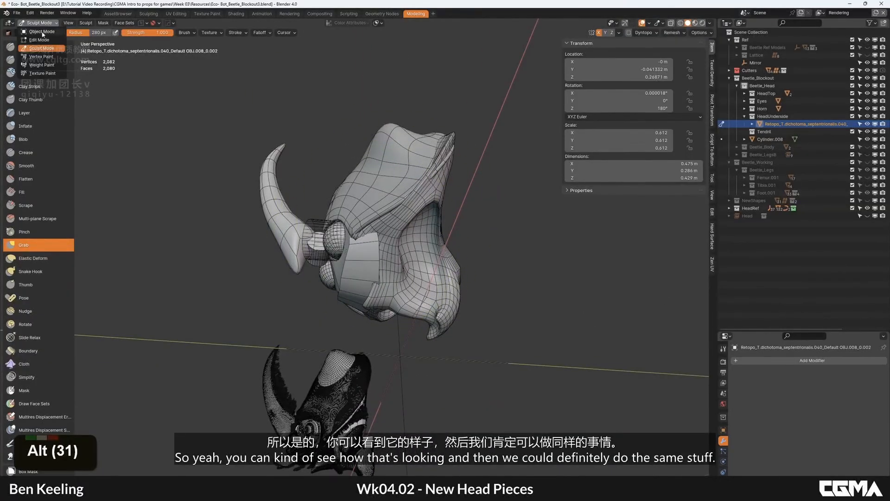
{"action": "left_click", "coordinate": [37, 33]}
{"action": "middle_click_drag", "start_coordinate": [443, 161], "coordinate": [440, 191], "text": "alt"}
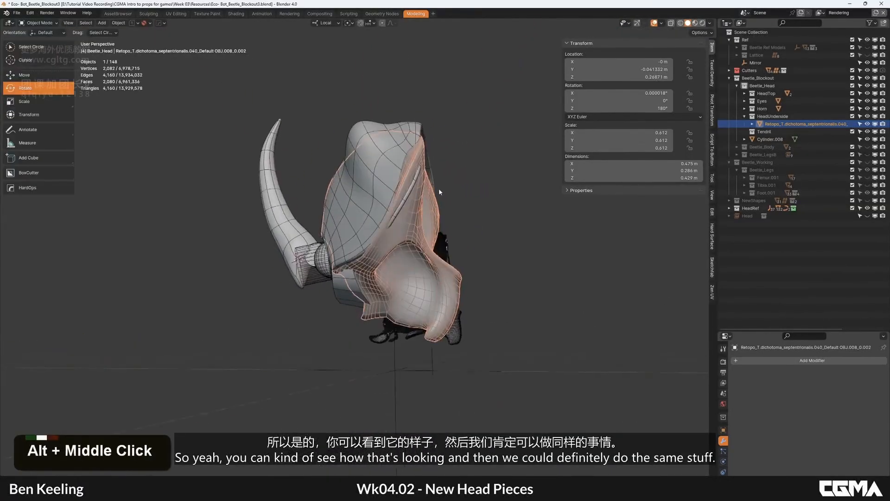
{"action": "left_click", "coordinate": [39, 23]}
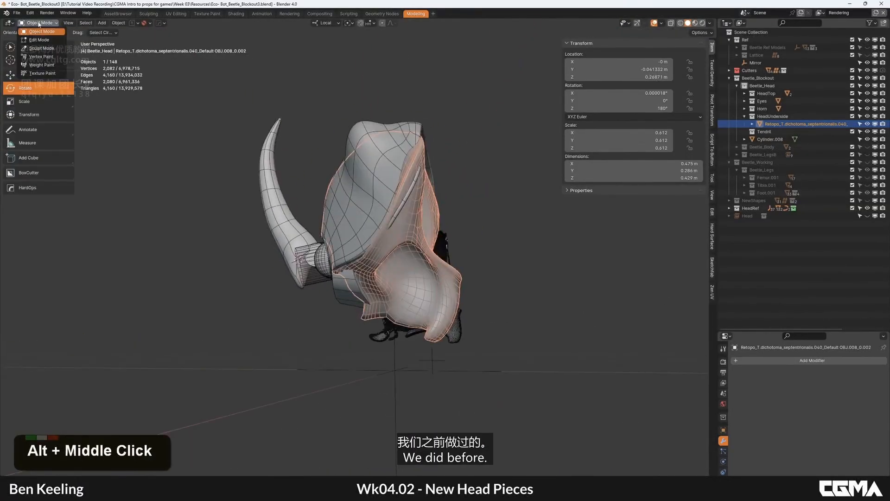
{"action": "left_click", "coordinate": [41, 48]}
Pull the underside shell's upper rim and outer sides inward with the Grab brush so they fit the head top.
{"action": "middle_click_drag", "start_coordinate": [428, 167], "coordinate": [308, 157], "text": "alt"}
{"action": "left_click_drag", "start_coordinate": [315, 158], "coordinate": [318, 152]}
{"action": "left_click_drag", "start_coordinate": [248, 206], "coordinate": [267, 181]}
{"action": "left_click_drag", "start_coordinate": [268, 180], "coordinate": [264, 165]}
Reduce the Grab brush radius to 163 px and refine the shell's side outline and upper rim.
{"action": "key", "text": "bracketleft"}
{"action": "key", "text": "bracketleft"}
{"action": "key", "text": "bracketleft"}
{"action": "key", "text": "bracketleft"}
{"action": "key", "text": "bracketleft"}
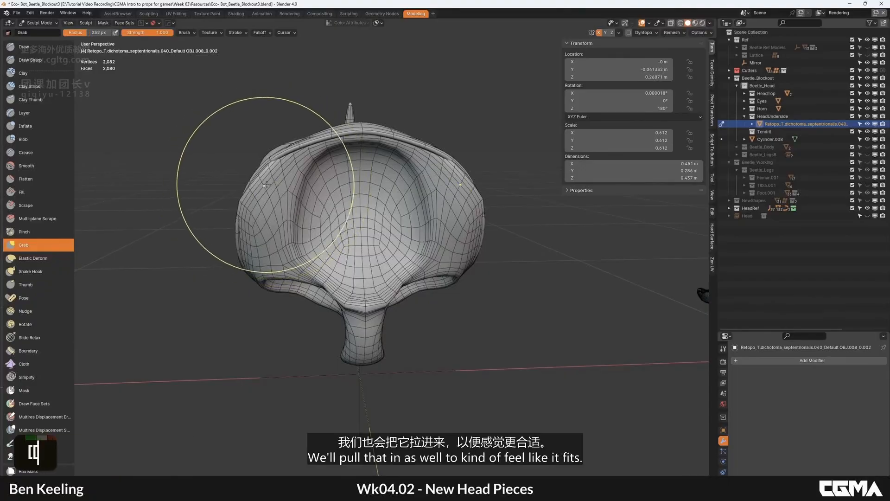
{"action": "left_click_drag", "start_coordinate": [246, 202], "coordinate": [243, 201]}
{"action": "left_click_drag", "start_coordinate": [273, 170], "coordinate": [272, 171]}
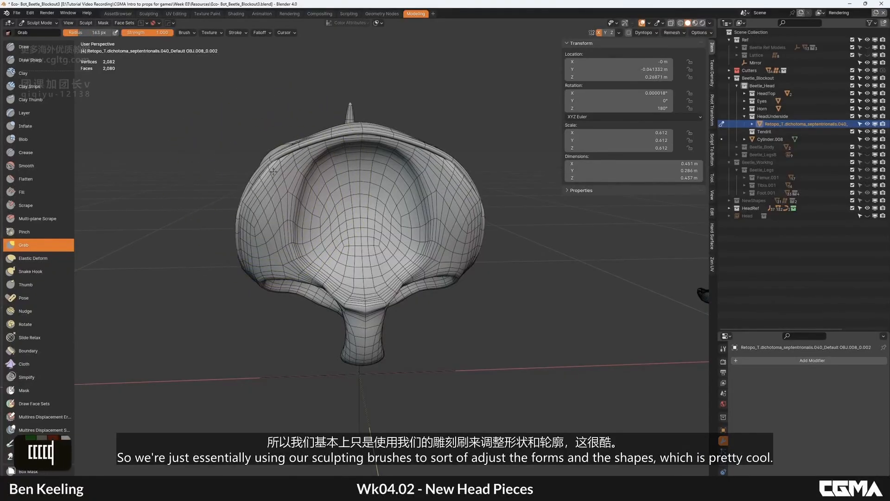
{"action": "mouse_move", "coordinate": [332, 139]}
{"action": "middle_mouse_down", "text": "alt"}
{"action": "mouse_move", "coordinate": [457, 149]}
{"action": "mouse_move", "coordinate": [346, 175]}
{"action": "middle_mouse_up", "text": "alt"}
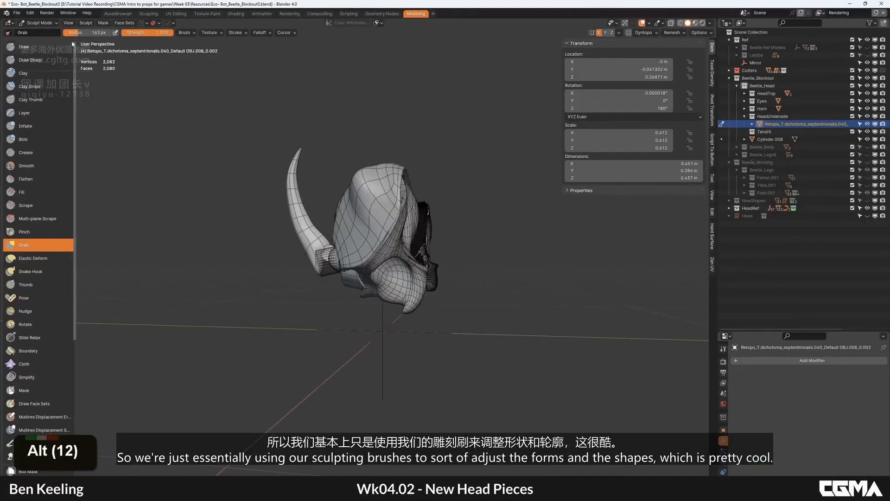
Leave sculpting and return the underside shell to Object Mode.
{"action": "left_click", "coordinate": [46, 24]}
{"action": "left_click", "coordinate": [42, 40]}
{"action": "left_click", "coordinate": [42, 23]}
{"action": "left_click", "coordinate": [42, 31]}
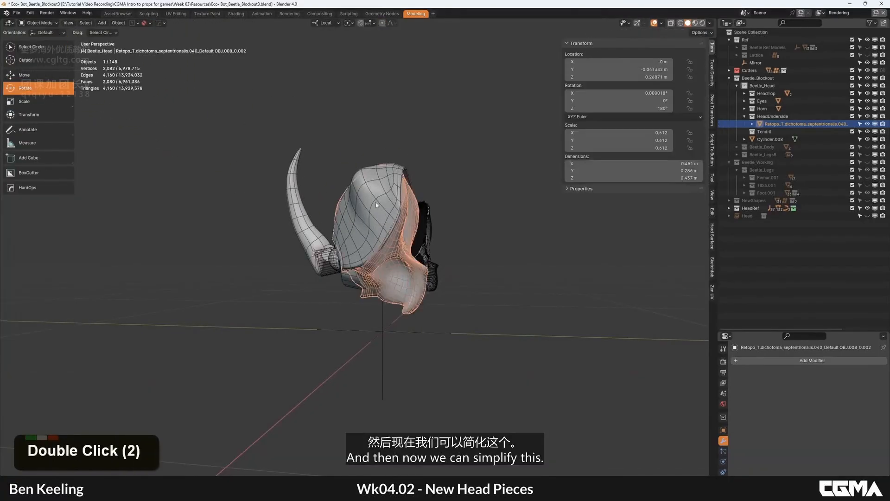
Try remeshing the underside shell with Quad Remesher at a quad count of 200, then undo it.
{"action": "scroll", "coordinate": [431, 234], "scroll_direction": "up", "scroll_amount": 2}
{"action": "mouse_move", "coordinate": [431, 235]}
{"action": "middle_mouse_down", "text": "alt"}
{"action": "mouse_move", "coordinate": [372, 237]}
{"action": "mouse_move", "coordinate": [623, 117]}
{"action": "middle_mouse_up", "text": "alt"}
{"action": "left_click", "coordinate": [712, 149]}
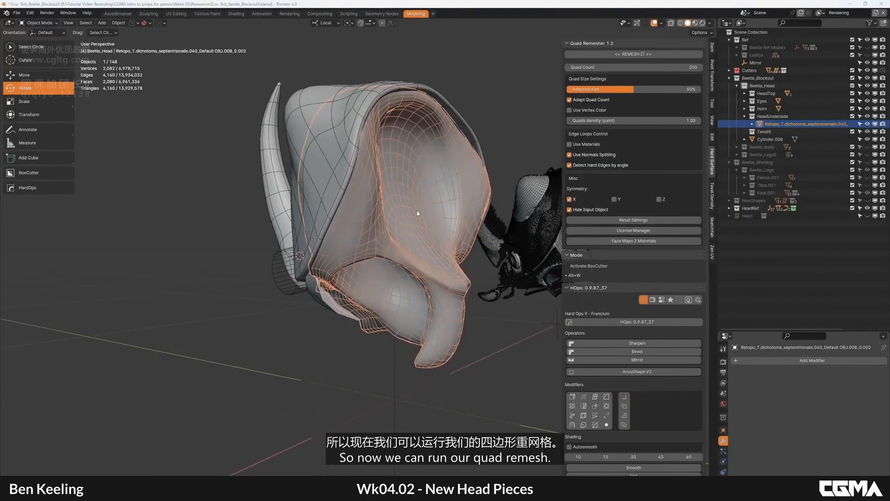
{"action": "middle_click_drag", "start_coordinate": [418, 214], "coordinate": [452, 210]}
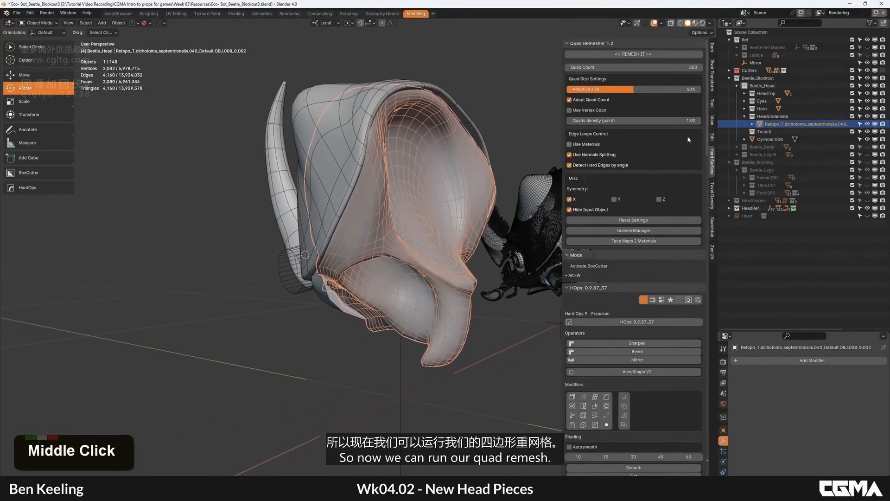
{"action": "left_click", "coordinate": [634, 54]}
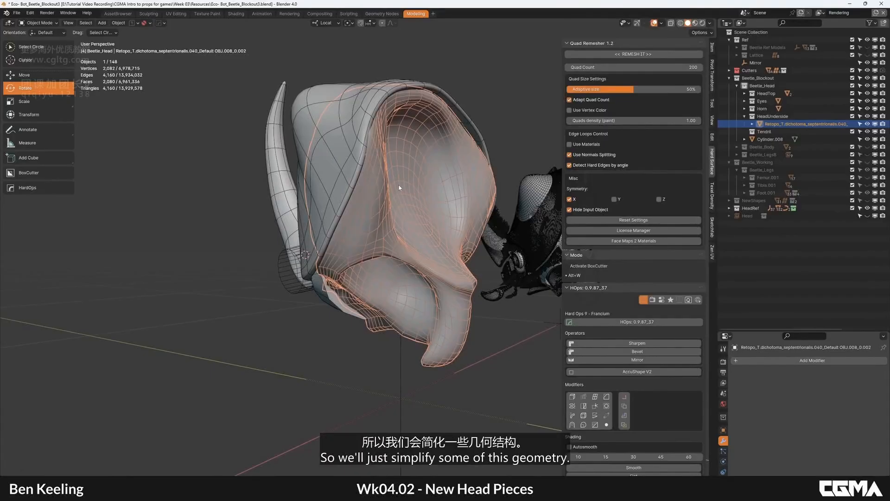
{"action": "middle_click", "coordinate": [407, 218], "text": "alt"}
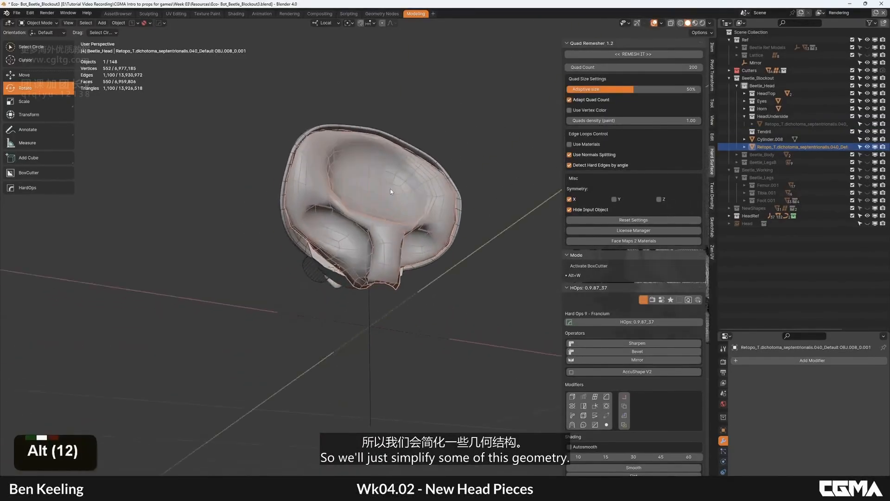
{"action": "key", "text": "ctrl+z"}
Remesh the underside shell with Quad Remesher at a quad count of 400.
{"action": "scroll", "coordinate": [355, 208], "scroll_direction": "up", "scroll_amount": 2, "text": "alt"}
{"action": "middle_click_drag", "start_coordinate": [417, 208], "coordinate": [662, 80]}
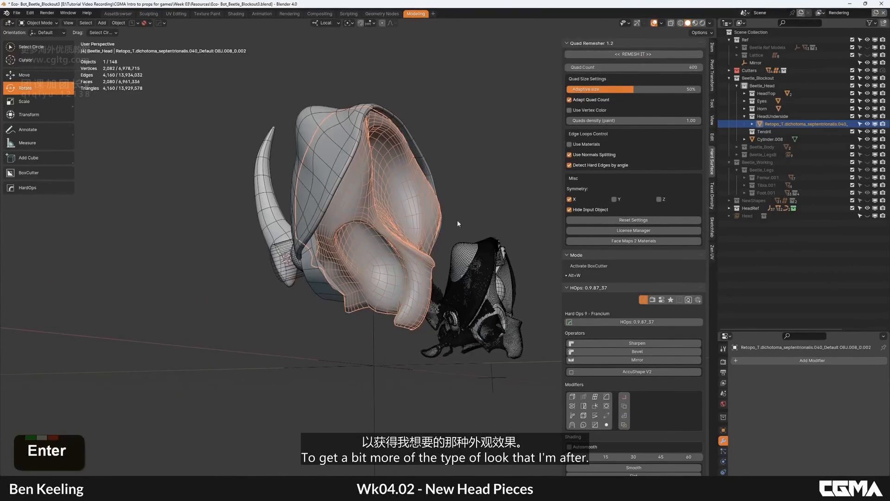
{"action": "middle_click_drag", "start_coordinate": [364, 227], "coordinate": [655, 79], "text": "alt"}
{"action": "key", "text": "ctrl+z"}
{"action": "key", "text": "ctrl+z"}
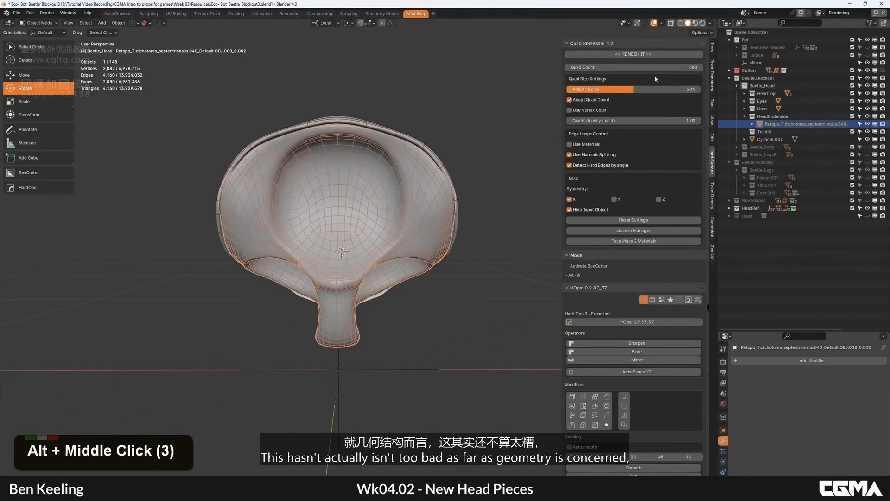
{"action": "middle_click", "coordinate": [316, 193], "text": "alt"}
{"action": "scroll", "coordinate": [316, 193], "scroll_direction": "up", "scroll_amount": 1}
{"action": "middle_click_drag", "start_coordinate": [315, 193], "coordinate": [352, 214], "text": "alt"}
Inspect the remeshed shell's lower faces and bring the finished reference head into view.
{"action": "key", "text": "Tab"}
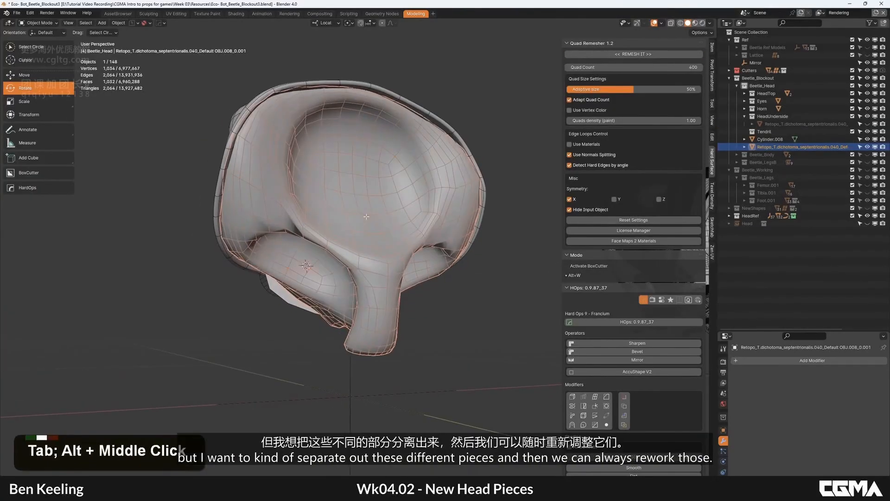
{"action": "key", "text": "Tab"}
{"action": "key", "text": "3"}
{"action": "left_click", "coordinate": [364, 286]}
{"action": "middle_click_drag", "start_coordinate": [364, 287], "coordinate": [279, 235], "text": "alt"}
{"action": "scroll", "coordinate": [352, 259], "scroll_direction": "up", "scroll_amount": 2}
{"action": "scroll", "coordinate": [408, 276], "scroll_direction": "down", "scroll_amount": 2}
{"action": "middle_click", "coordinate": [406, 276], "text": "alt"}
{"action": "scroll", "coordinate": [279, 235], "scroll_direction": "down", "scroll_amount": 5}
{"action": "scroll", "coordinate": [279, 235], "scroll_direction": "up", "scroll_amount": 5}
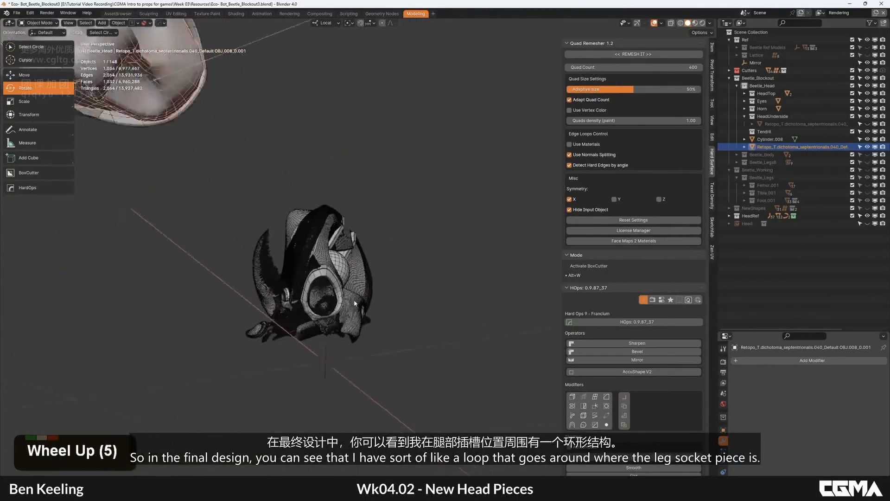
Hide the wireframe overlay and examine the reference head's leg socket loop and layered underside pieces.
{"action": "key", "text": "F4"}
{"action": "left_click", "coordinate": [330, 310]}
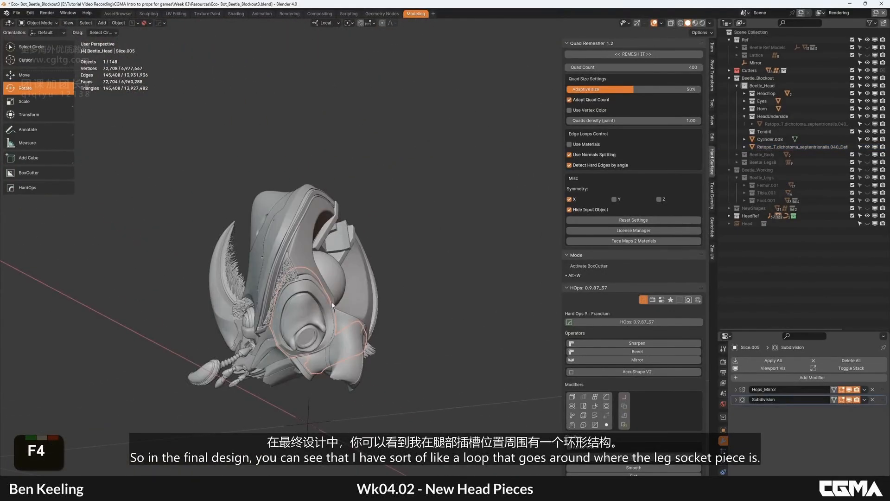
{"action": "key", "text": "KP_Decimal"}
{"action": "middle_click_drag", "start_coordinate": [332, 304], "coordinate": [352, 221], "text": "alt"}
{"action": "left_click", "coordinate": [395, 159]}
{"action": "double_click", "coordinate": [323, 209]}
{"action": "double_click", "coordinate": [325, 237]}
{"action": "double_click", "coordinate": [287, 268]}
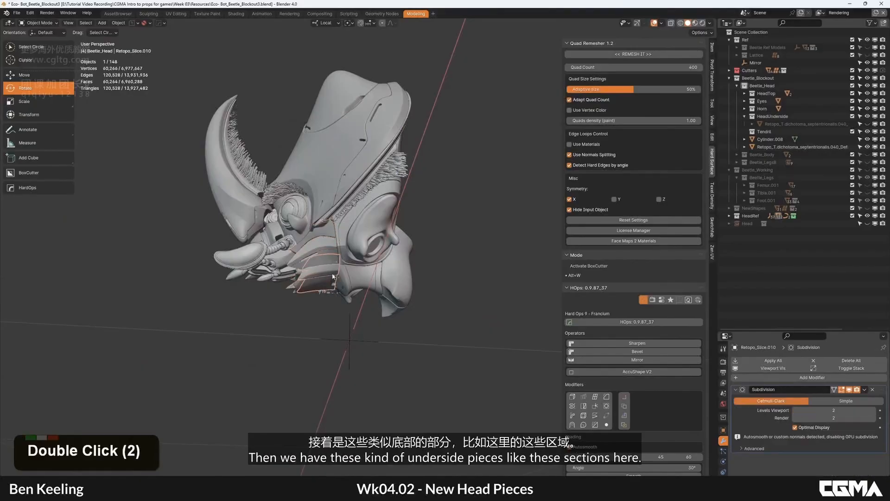
{"action": "scroll", "coordinate": [287, 268], "scroll_direction": "down", "scroll_amount": 2}
{"action": "middle_click_drag", "start_coordinate": [287, 268], "coordinate": [324, 250], "text": "alt"}
Open the remeshed underside shell in Edit Mode and select an edge on its lower rear prong.
{"action": "scroll", "coordinate": [324, 250], "scroll_direction": "down", "scroll_amount": 4}
{"action": "middle_click_drag", "start_coordinate": [209, 241], "coordinate": [324, 241]}
{"action": "double_click", "coordinate": [275, 223]}
{"action": "scroll", "coordinate": [275, 223], "scroll_direction": "up", "scroll_amount": 2}
{"action": "key", "text": "Tab"}
{"action": "scroll", "coordinate": [409, 250], "scroll_direction": "up", "scroll_amount": 4}
{"action": "scroll", "coordinate": [409, 251], "scroll_direction": "down", "scroll_amount": 2}
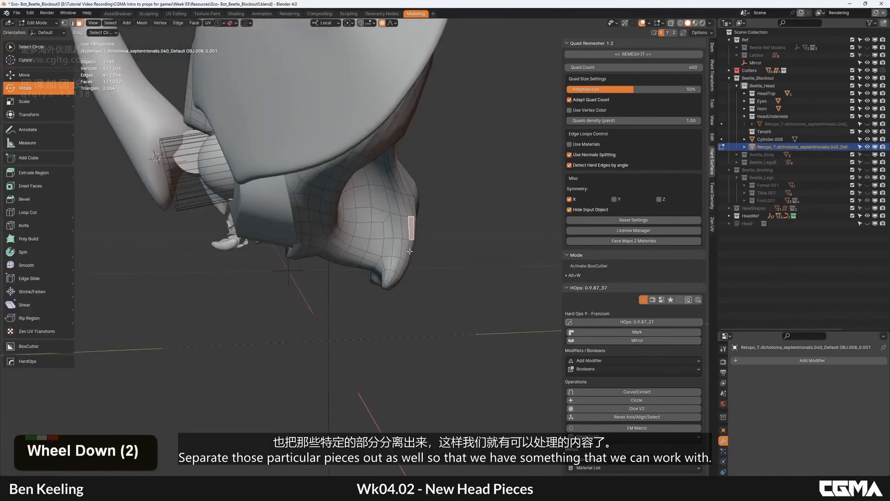
{"action": "middle_click_drag", "start_coordinate": [393, 230], "coordinate": [323, 234], "text": "alt"}
{"action": "left_click", "coordinate": [323, 234]}
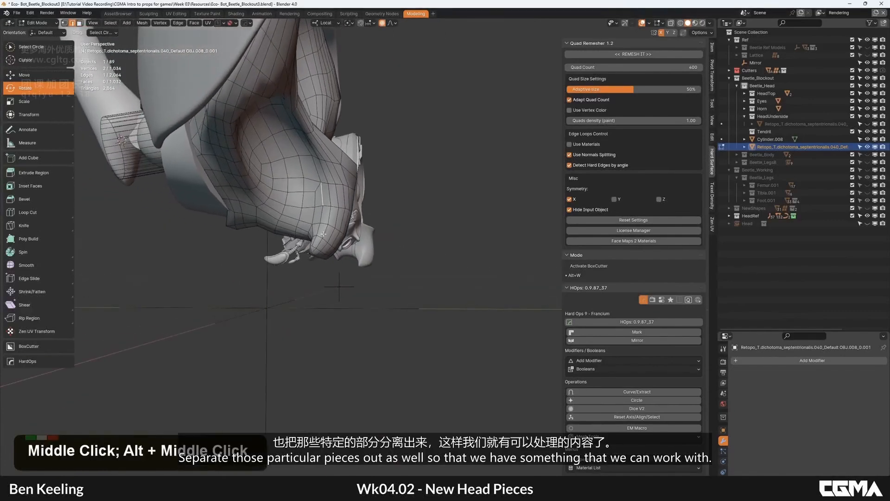
{"action": "key", "text": "KP_Decimal"}
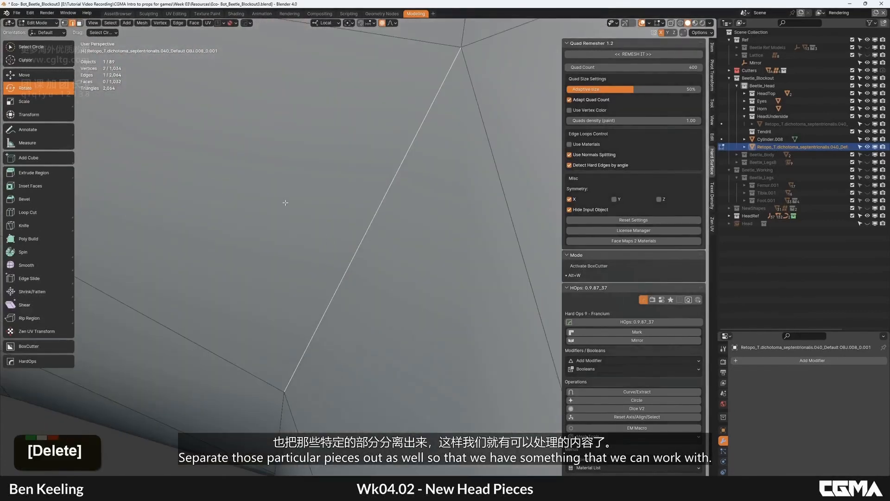
Extend the edge selection with shortest-path picks around the underside shell's lower prong.
{"action": "scroll", "coordinate": [284, 200], "scroll_direction": "down", "scroll_amount": 14}
{"action": "middle_click_drag", "start_coordinate": [284, 200], "coordinate": [383, 286], "text": "alt"}
{"action": "scroll", "coordinate": [371, 241], "scroll_direction": "up", "scroll_amount": 3}
{"action": "left_click", "coordinate": [342, 261], "text": "ctrl"}
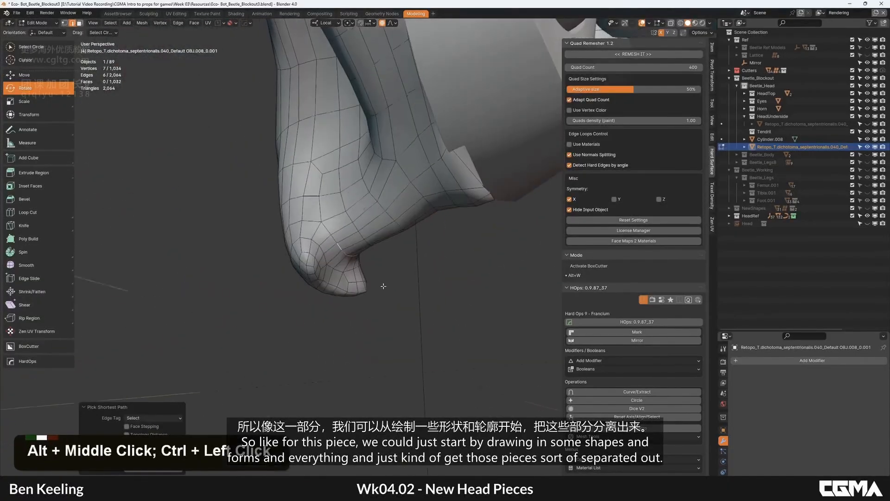
{"action": "left_click", "coordinate": [323, 232], "text": "ctrl"}
{"action": "middle_click_drag", "start_coordinate": [324, 232], "coordinate": [331, 231], "text": "alt"}
{"action": "middle_click_drag", "start_coordinate": [337, 185], "coordinate": [432, 212]}
{"action": "left_click", "coordinate": [348, 246], "text": "ctrl"}
{"action": "left_click", "coordinate": [433, 212], "text": "ctrl"}
Continue the edge path up the rear stem beside the leg socket and mark it with HardOps.
{"action": "middle_click_drag", "start_coordinate": [338, 230], "coordinate": [373, 255], "text": "alt"}
{"action": "left_click", "coordinate": [343, 218], "text": "ctrl"}
{"action": "left_click", "coordinate": [354, 193], "text": "ctrl"}
{"action": "left_click", "coordinate": [357, 224], "text": "ctrl"}
{"action": "left_click", "coordinate": [374, 255], "text": "ctrl"}
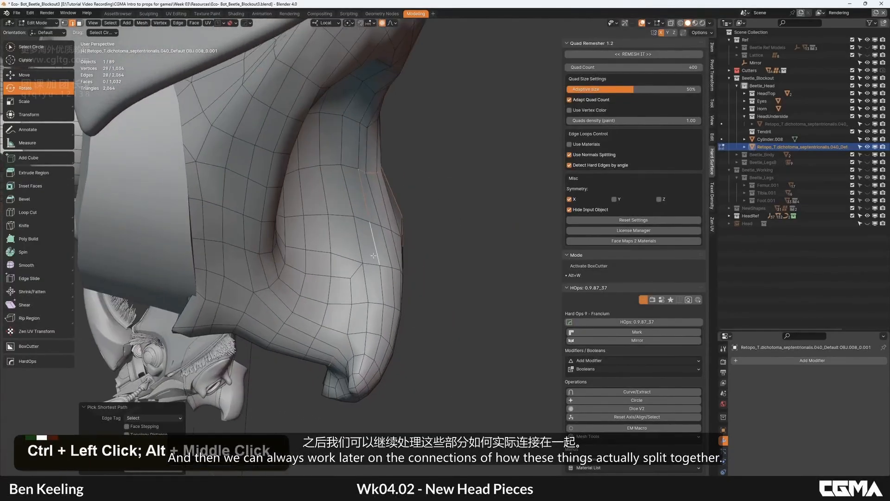
{"action": "key", "text": "q"}
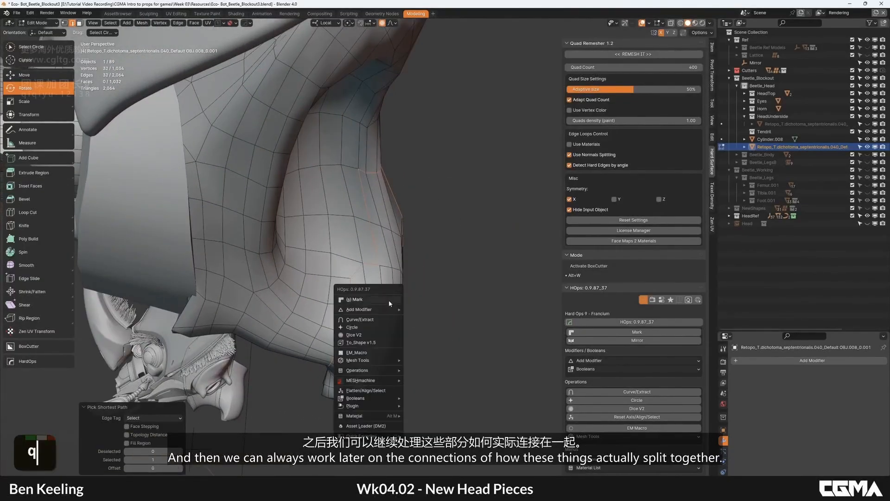
{"action": "left_click", "coordinate": [388, 299]}
Select the linked prong faces delimited by Sharp, separate them into their own object and leave Edit Mode.
{"action": "key", "text": "3"}
{"action": "left_click", "coordinate": [369, 292]}
{"action": "key", "text": "l"}
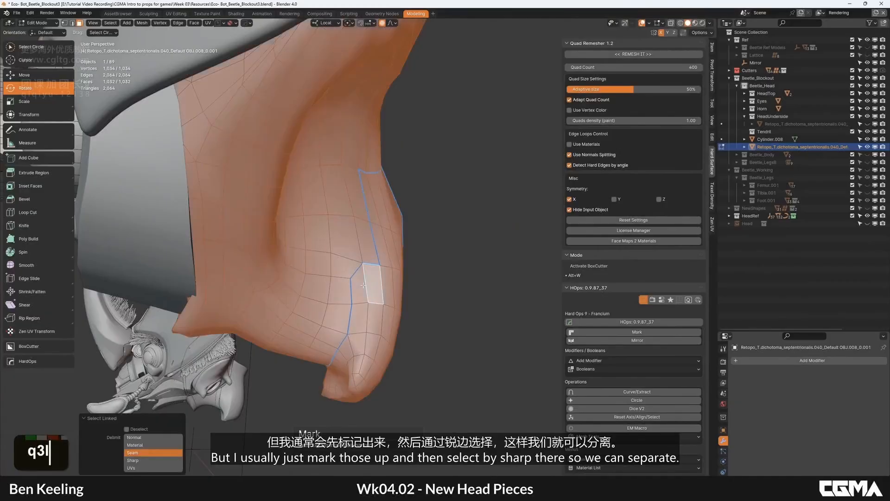
{"action": "left_click", "coordinate": [159, 460]}
{"action": "middle_click_drag", "start_coordinate": [366, 260], "coordinate": [359, 191], "text": "alt"}
{"action": "key", "text": "p"}
{"action": "left_click", "coordinate": [406, 260]}
{"action": "key", "text": "Tab"}
Open the remaining underside shell in Edit Mode, select an edge above the leg socket and isolate the shell in local view.
{"action": "scroll", "coordinate": [398, 258], "scroll_direction": "down", "scroll_amount": 3}
{"action": "left_click", "coordinate": [362, 264]}
{"action": "left_click", "coordinate": [342, 178]}
{"action": "key", "text": "Tab"}
{"action": "scroll", "coordinate": [345, 250], "scroll_direction": "up", "scroll_amount": 2}
{"action": "left_click", "coordinate": [353, 263]}
{"action": "key", "text": "2"}
{"action": "left_click", "coordinate": [349, 249]}
{"action": "key", "text": "KP_Divide"}
Trace a shortest-path edge selection from above the leg socket toward the underside shell's lower rim, undoing misplaced picks.
{"action": "left_click", "coordinate": [332, 222], "text": "ctrl"}
{"action": "key", "text": "ctrl+z"}
{"action": "middle_click_drag", "start_coordinate": [327, 330], "coordinate": [331, 328], "text": "alt"}
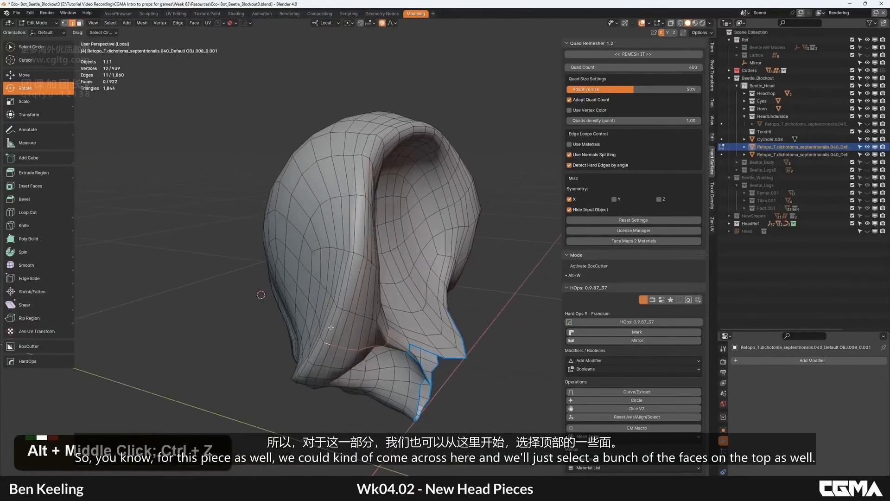
{"action": "middle_click_drag", "start_coordinate": [368, 267], "coordinate": [374, 335], "text": "alt"}
{"action": "key", "text": "ctrl+z"}
{"action": "middle_click_drag", "start_coordinate": [407, 247], "coordinate": [412, 274], "text": "alt"}
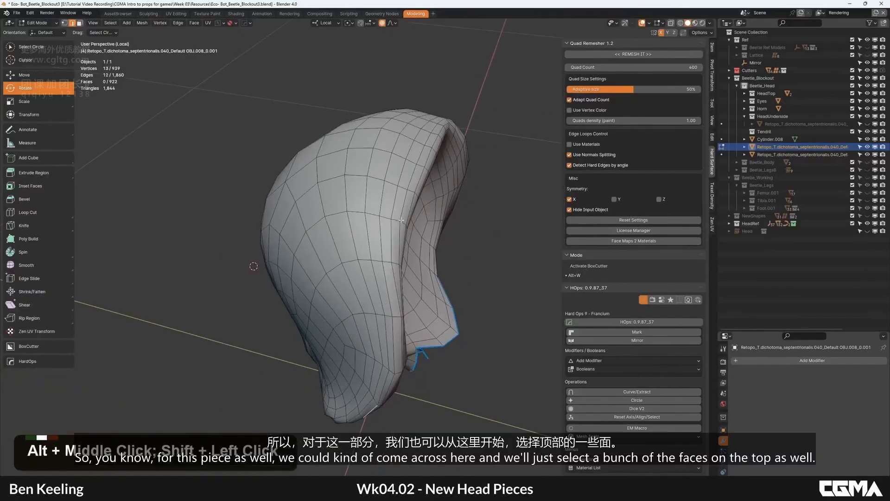
Complete the edge path along the shell's inner rim to the lower tip and mark it with HardOps.
{"action": "left_click", "coordinate": [409, 188], "text": "ctrl"}
{"action": "middle_click_drag", "start_coordinate": [409, 188], "coordinate": [394, 297], "text": "alt"}
{"action": "left_click", "coordinate": [369, 381], "text": "ctrl"}
{"action": "key", "text": "q"}
{"action": "left_click", "coordinate": [407, 204]}
Select the linked faces inside the marked boundary, separate them into their own object and leave Edit Mode.
{"action": "middle_click_drag", "start_coordinate": [407, 204], "coordinate": [397, 333], "text": "alt"}
{"action": "key", "text": "3"}
{"action": "key", "text": "l"}
{"action": "key", "text": "p"}
{"action": "left_click", "coordinate": [333, 244]}
{"action": "key", "text": "Tab"}
Reopen the remaining shell in Edit Mode and pick an edge path around the stem beside the leg socket.
{"action": "key", "text": "Tab"}
{"action": "scroll", "coordinate": [353, 232], "scroll_direction": "up", "scroll_amount": 2}
{"action": "key", "text": "2"}
{"action": "left_click", "coordinate": [381, 234]}
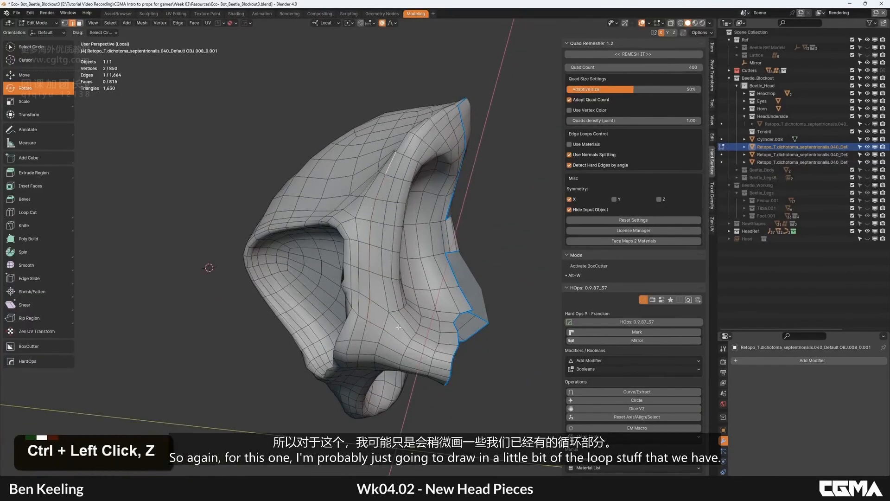
{"action": "left_click", "coordinate": [441, 361], "text": "ctrl"}
{"action": "middle_click_drag", "start_coordinate": [442, 361], "coordinate": [442, 278], "text": "alt"}
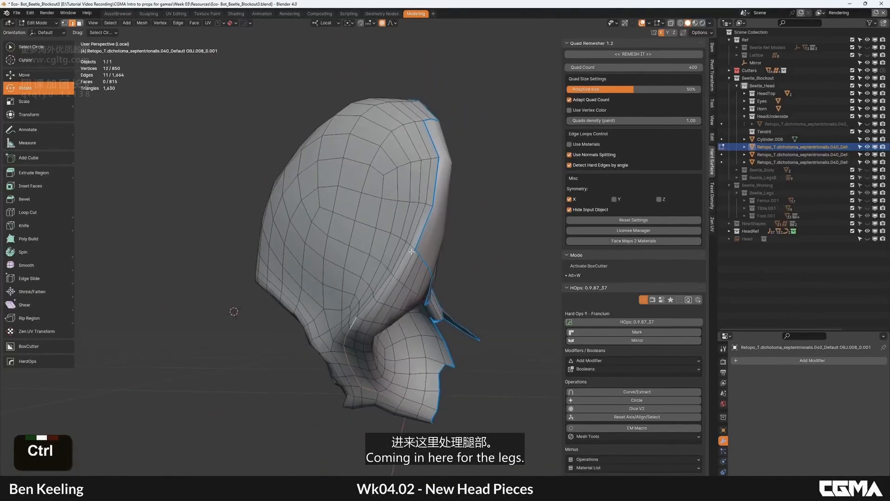
Extend the edge path up the socket's outer rim to the shell's open border and mark it with HardOps.
{"action": "left_click", "coordinate": [456, 288], "text": "ctrl"}
{"action": "middle_click_drag", "start_coordinate": [375, 309], "coordinate": [430, 320], "text": "alt"}
{"action": "key", "text": "ctrl+z"}
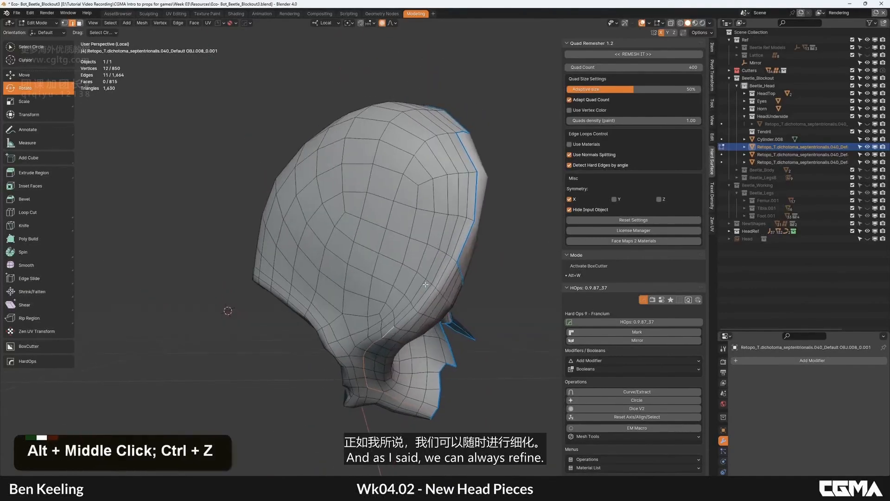
{"action": "left_click", "coordinate": [446, 309], "text": "shift"}
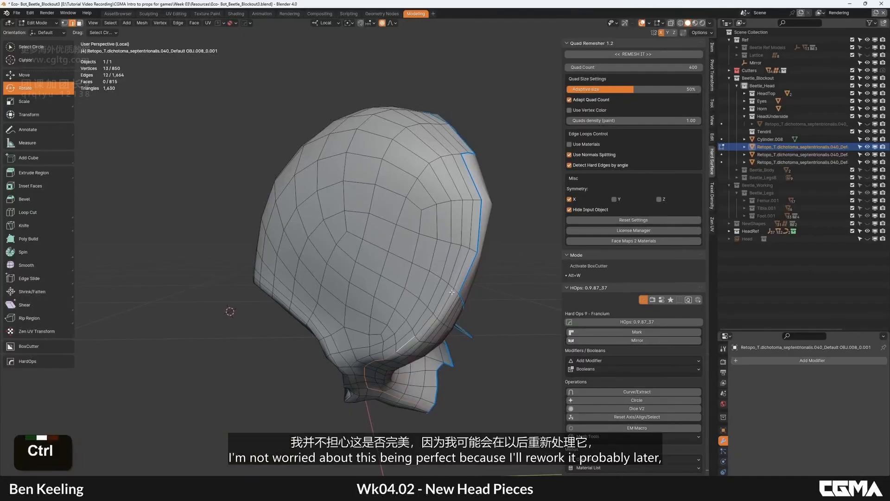
{"action": "left_click", "coordinate": [446, 301], "text": "ctrl"}
{"action": "left_click", "coordinate": [453, 294], "text": "ctrl"}
{"action": "middle_click_drag", "start_coordinate": [453, 293], "coordinate": [424, 278], "text": "alt"}
{"action": "key", "text": "q"}
Select the linked leg socket faces and separate them into their own object.
{"action": "key", "text": "3"}
{"action": "key", "text": "l"}
{"action": "key", "text": "p"}
{"action": "left_click", "coordinate": [379, 261]}
Select a shortest-path edge line down the middle of the central stem to its lower end and mark it with HardOps.
{"action": "scroll", "coordinate": [380, 261], "scroll_direction": "down", "scroll_amount": 4}
{"action": "mouse_move", "coordinate": [357, 304]}
{"action": "middle_mouse_down", "text": "alt"}
{"action": "mouse_move", "coordinate": [371, 282]}
{"action": "mouse_move", "coordinate": [387, 292]}
{"action": "mouse_move", "coordinate": [374, 346]}
{"action": "mouse_move", "coordinate": [372, 302]}
{"action": "middle_mouse_up", "text": "alt"}
{"action": "scroll", "coordinate": [371, 284], "scroll_direction": "up", "scroll_amount": 3}
{"action": "key", "text": "2"}
{"action": "left_click", "coordinate": [367, 273]}
{"action": "left_click", "coordinate": [380, 305], "text": "ctrl"}
{"action": "scroll", "coordinate": [375, 346], "scroll_direction": "up", "scroll_amount": 3}
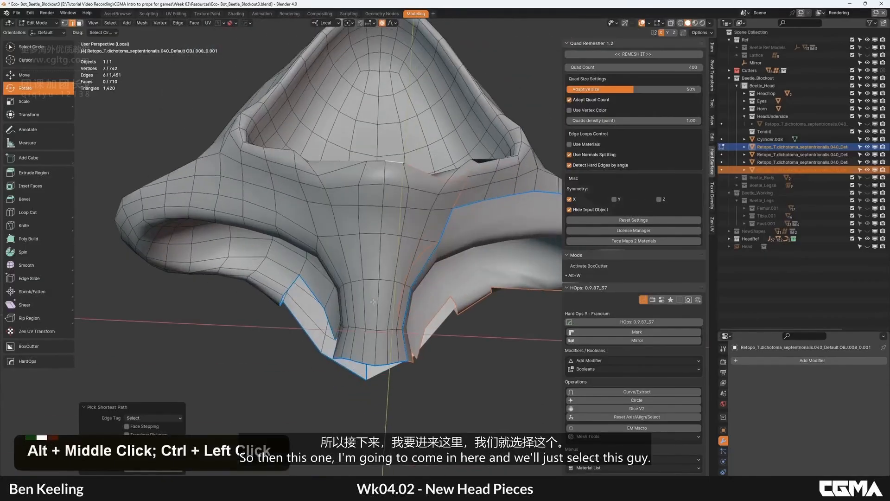
{"action": "left_click", "coordinate": [377, 354], "text": "ctrl"}
{"action": "middle_click_drag", "start_coordinate": [377, 353], "coordinate": [369, 303], "text": "alt"}
{"action": "key", "text": "q"}
{"action": "left_click", "coordinate": [369, 304]}
Select the linked faces of the marked stem half, separate them into their own object and leave Edit Mode.
{"action": "key", "text": "3"}
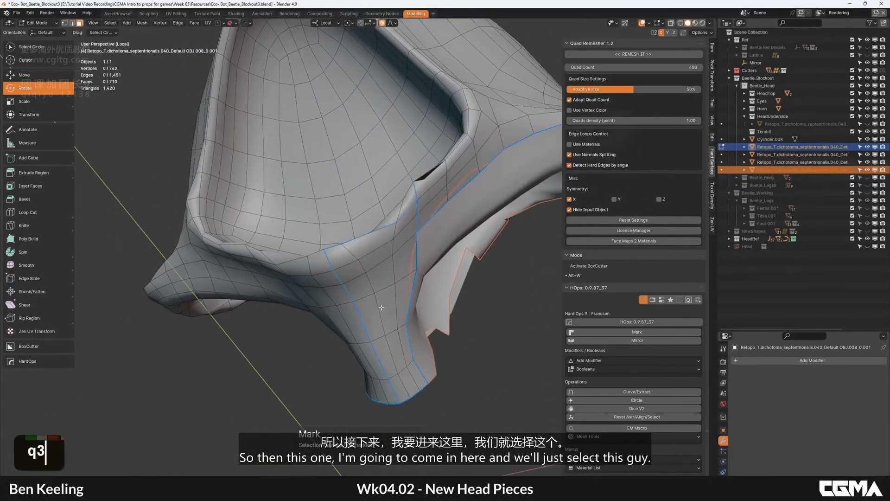
{"action": "left_click", "coordinate": [381, 307]}
{"action": "key", "text": "l"}
{"action": "key", "text": "p"}
{"action": "left_click", "coordinate": [382, 307]}
{"action": "key", "text": "Tab"}
{"action": "scroll", "coordinate": [360, 275], "scroll_direction": "down", "scroll_amount": 3}
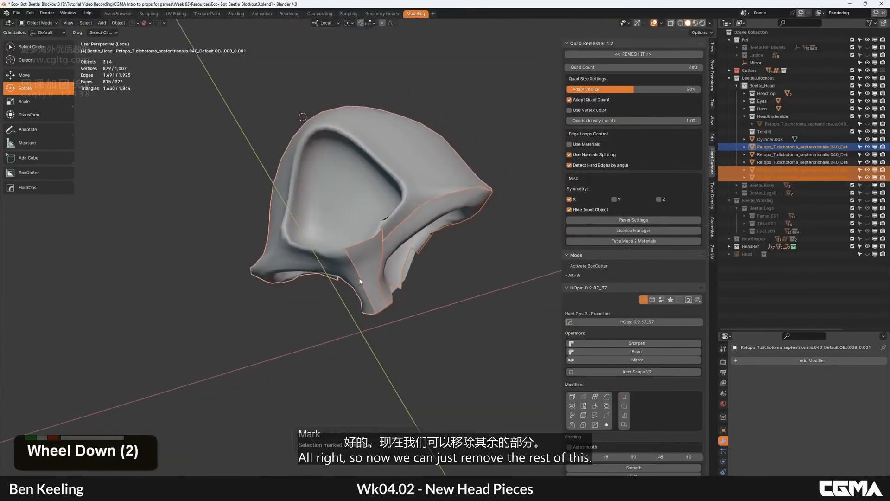
Select the large leftover shell and delete it, keeping the separated pieces.
{"action": "left_click", "coordinate": [360, 273]}
{"action": "middle_click_drag", "start_coordinate": [360, 274], "coordinate": [356, 205], "text": "alt"}
{"action": "left_click", "coordinate": [401, 287]}
{"action": "left_click", "coordinate": [340, 231]}
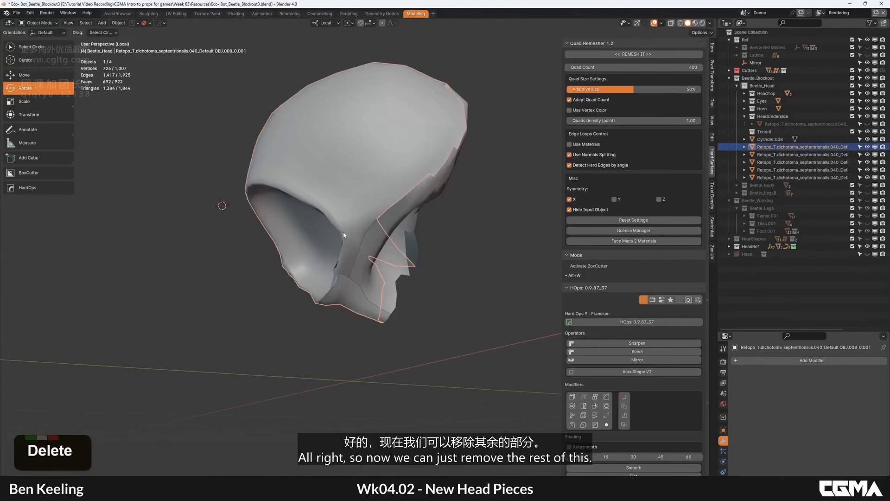
{"action": "key", "text": "Delete"}
Select the leg socket piece and exit local view to show the whole head.
{"action": "middle_click_drag", "start_coordinate": [343, 236], "coordinate": [358, 281], "text": "alt"}
{"action": "left_click", "coordinate": [350, 280]}
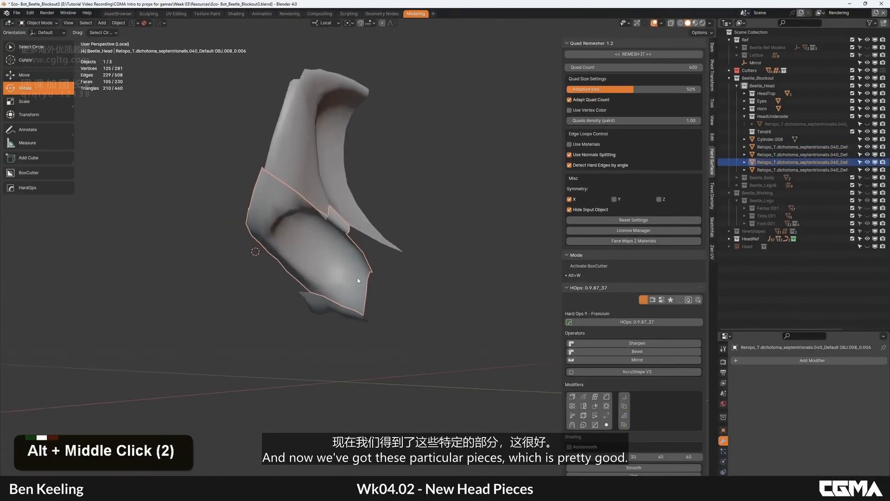
{"action": "key", "text": "KP_Divide"}
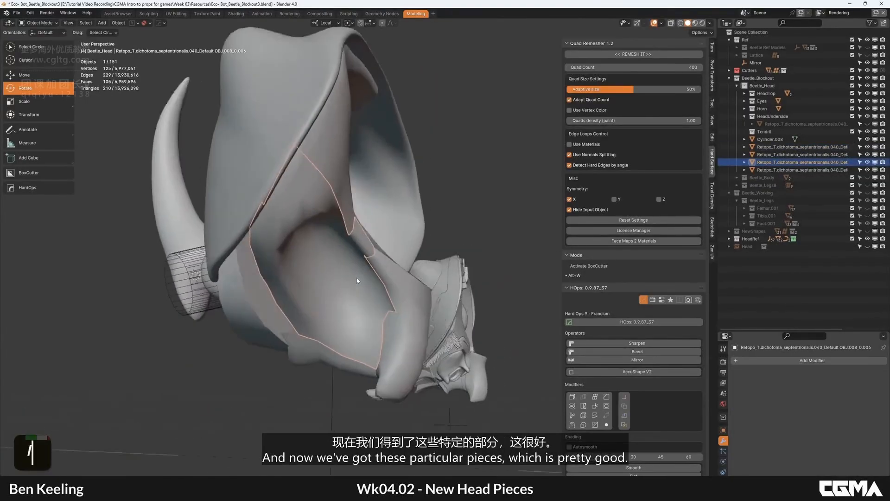
{"action": "scroll", "coordinate": [357, 279], "scroll_direction": "down", "scroll_amount": 2}
{"action": "middle_click_drag", "start_coordinate": [359, 285], "coordinate": [363, 323], "text": "alt"}
Examine how the separated underside pieces fit the head by selecting them one after another.
{"action": "left_click", "coordinate": [372, 306]}
{"action": "left_click", "coordinate": [415, 274]}
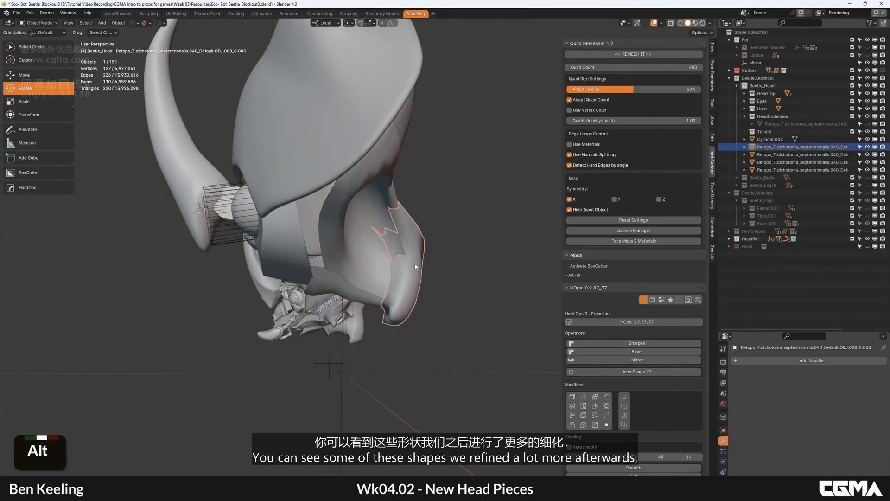
{"action": "middle_click_drag", "start_coordinate": [415, 269], "coordinate": [355, 251], "text": "alt"}
{"action": "scroll", "coordinate": [377, 284], "scroll_direction": "down", "scroll_amount": 1}
{"action": "left_click", "coordinate": [331, 197]}
{"action": "middle_click_drag", "start_coordinate": [329, 219], "coordinate": [368, 237], "text": "alt"}
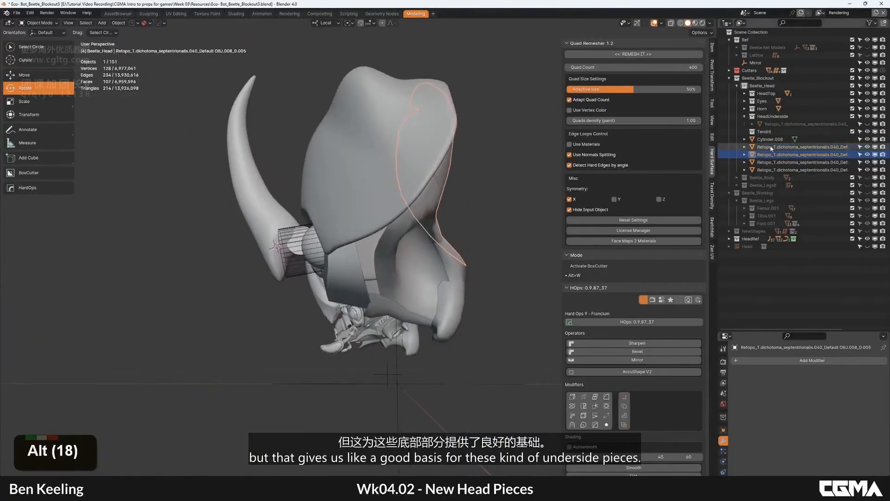
Move the four separated underside pieces into the HeadUnderside collection and delete the old full shell.
{"action": "middle_click_drag", "start_coordinate": [693, 167], "coordinate": [717, 186], "text": "alt"}
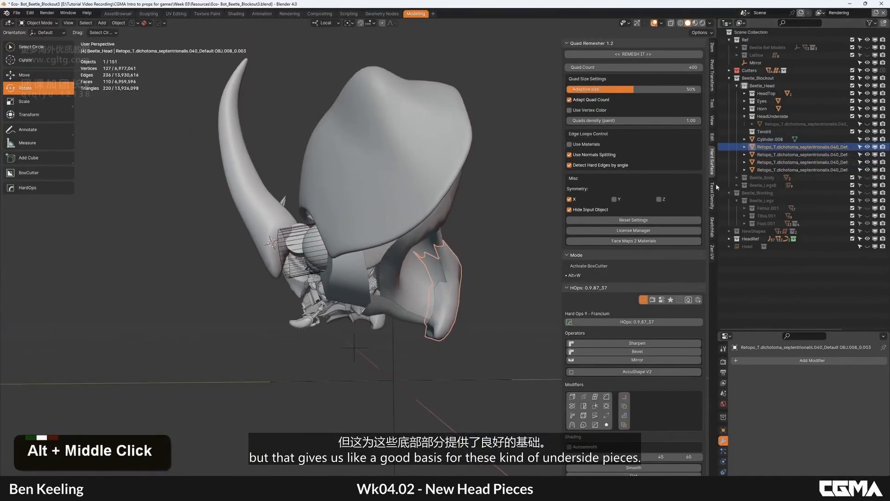
{"action": "left_click", "coordinate": [768, 170], "text": "shift"}
{"action": "left_click_drag", "start_coordinate": [768, 170], "coordinate": [788, 132]}
{"action": "double_click", "coordinate": [443, 223]}
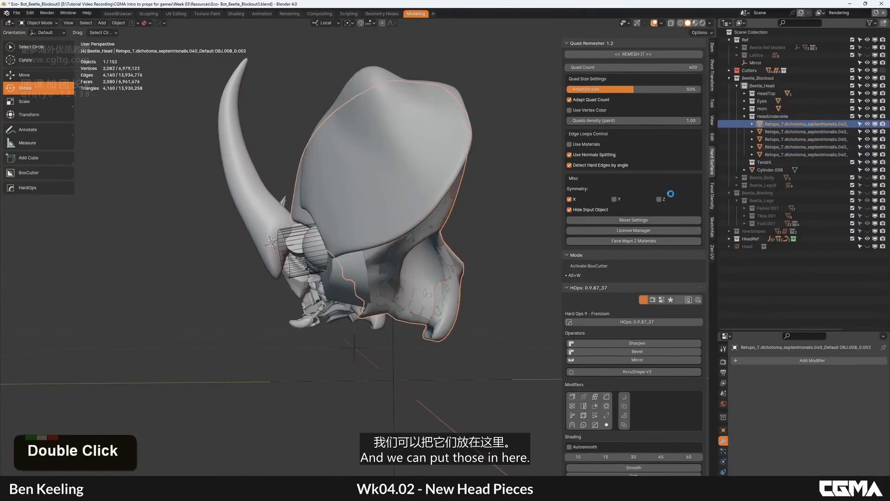
{"action": "key", "text": "Delete"}
Examine the underside pieces and the neighbouring blockout part in perspective and right orthographic views.
{"action": "middle_click_drag", "start_coordinate": [386, 253], "coordinate": [368, 267], "text": "alt"}
{"action": "left_click", "coordinate": [380, 264]}
{"action": "left_click", "coordinate": [436, 249]}
{"action": "scroll", "coordinate": [410, 249], "scroll_direction": "up", "scroll_amount": 5}
{"action": "scroll", "coordinate": [445, 251], "scroll_direction": "down", "scroll_amount": 5}
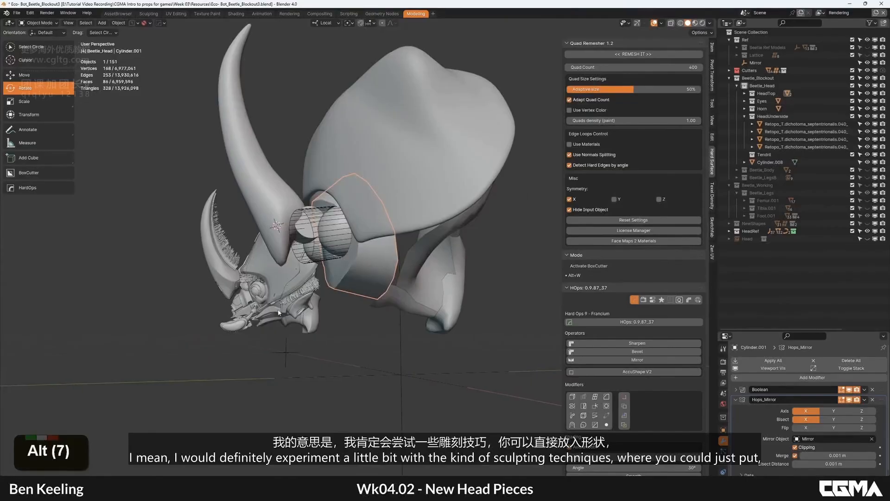
{"action": "middle_click_drag", "start_coordinate": [430, 290], "coordinate": [443, 288], "text": "alt"}
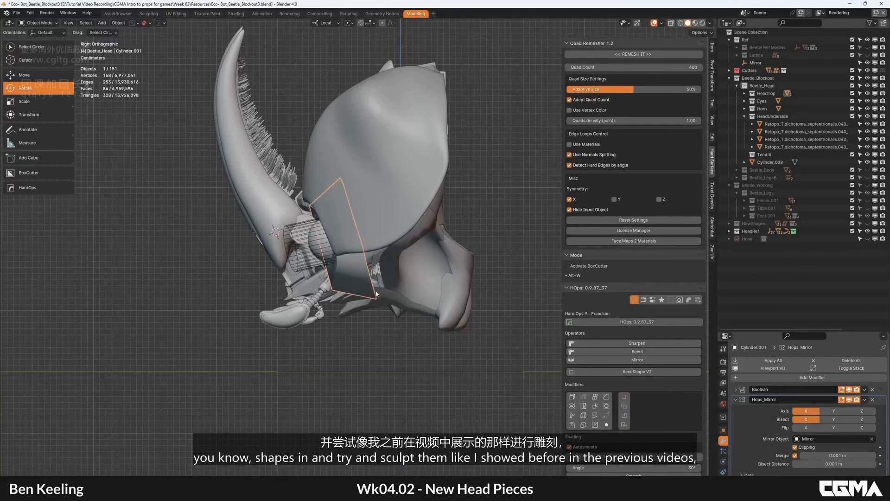
{"action": "middle_click_drag", "start_coordinate": [379, 291], "coordinate": [391, 307], "text": "alt"}
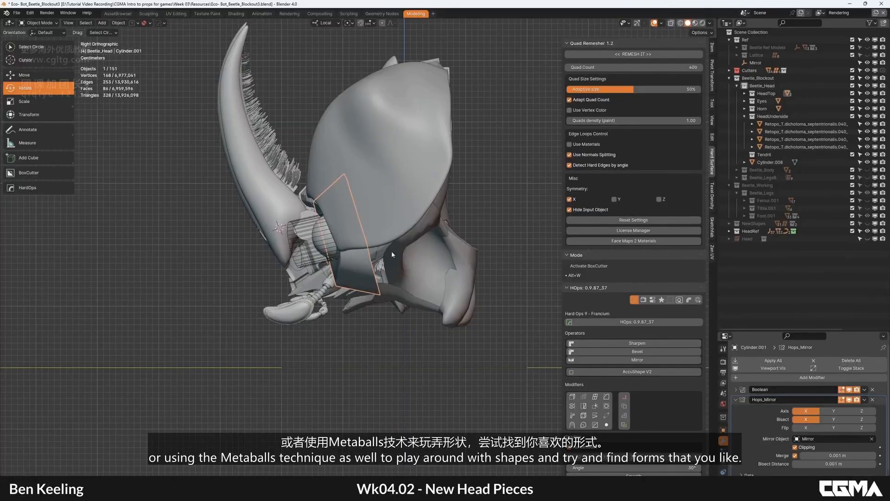
{"action": "middle_click_drag", "start_coordinate": [391, 254], "coordinate": [417, 263], "text": "alt"}
{"action": "key", "text": "grave"}
{"action": "left_click", "coordinate": [471, 263]}
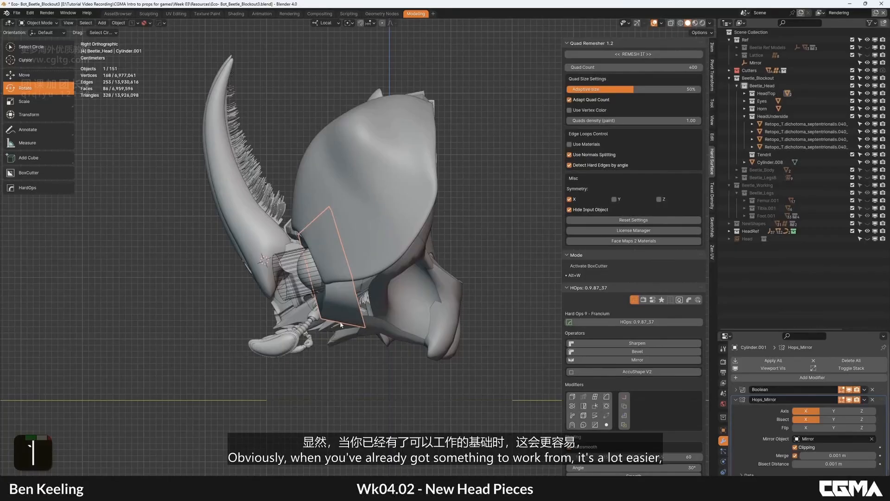
Examine the reference head's smooth spike shapes around Retopo_LeftSpike2.
{"action": "middle_click_drag", "start_coordinate": [341, 325], "coordinate": [352, 285]}
{"action": "scroll", "coordinate": [377, 278], "scroll_direction": "down", "scroll_amount": 2}
{"action": "scroll", "coordinate": [383, 271], "scroll_direction": "down", "scroll_amount": 2}
{"action": "scroll", "coordinate": [384, 272], "scroll_direction": "up", "scroll_amount": 3}
{"action": "middle_click_drag", "start_coordinate": [297, 260], "coordinate": [364, 268], "text": "alt"}
{"action": "left_click", "coordinate": [221, 313]}
{"action": "key", "text": "KP_Decimal"}
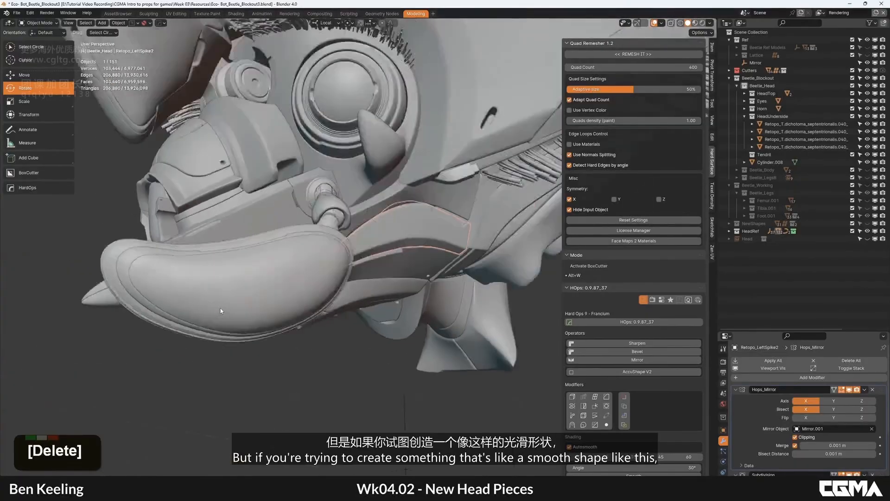
{"action": "scroll", "coordinate": [220, 309], "scroll_direction": "down", "scroll_amount": 3}
{"action": "middle_click_drag", "start_coordinate": [221, 310], "coordinate": [250, 283]}
{"action": "middle_click_drag", "start_coordinate": [250, 283], "coordinate": [324, 230], "text": "alt"}
{"action": "scroll", "coordinate": [324, 230], "scroll_direction": "up", "scroll_amount": 3}
Show wireframes, collapse the Beetle_Blockout collection, hide HeadRef and reveal the Head collection.
{"action": "key", "text": "F4"}
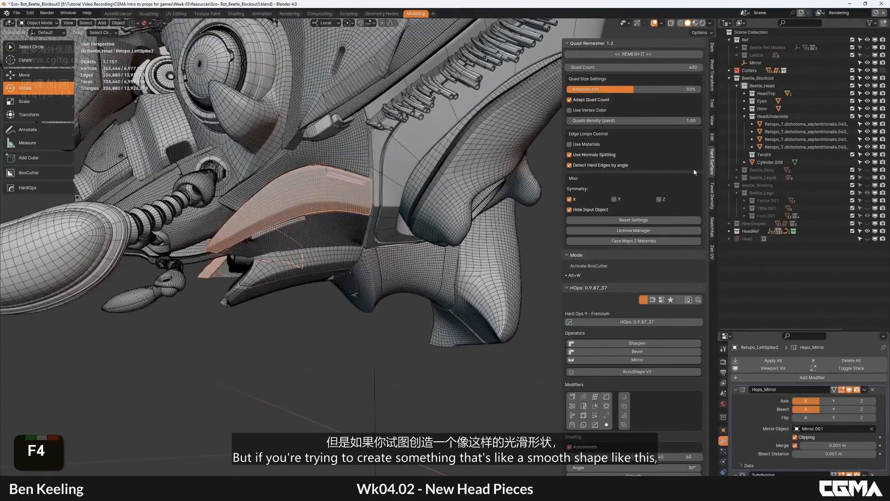
{"action": "left_click", "coordinate": [730, 78]}
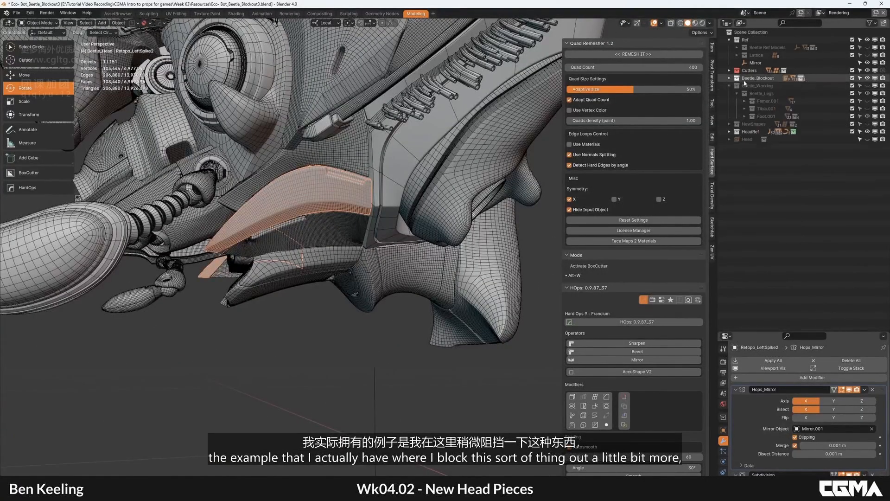
{"action": "double_click", "coordinate": [868, 132]}
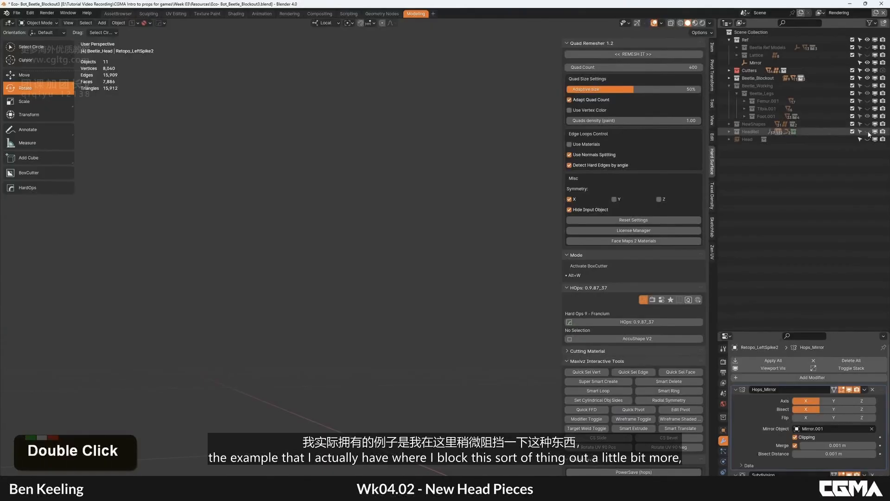
{"action": "left_click", "coordinate": [868, 139], "text": "shift"}
Examine the simple low-poly spikes of the Head collection in perspective and from the side, and clear the selection.
{"action": "scroll", "coordinate": [445, 166], "scroll_direction": "down", "scroll_amount": 5}
{"action": "middle_click_drag", "start_coordinate": [445, 166], "coordinate": [267, 241]}
{"action": "middle_click", "coordinate": [394, 190], "text": "alt"}
{"action": "scroll", "coordinate": [332, 231], "scroll_direction": "down", "scroll_amount": 3}
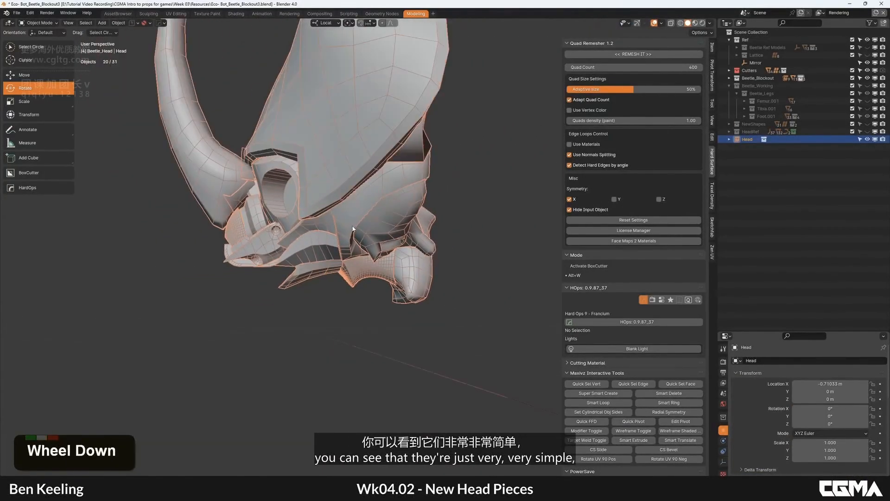
{"action": "key", "text": "1"}
{"action": "middle_click_drag", "start_coordinate": [390, 230], "coordinate": [426, 204]}
{"action": "scroll", "coordinate": [426, 203], "scroll_direction": "up", "scroll_amount": 4}
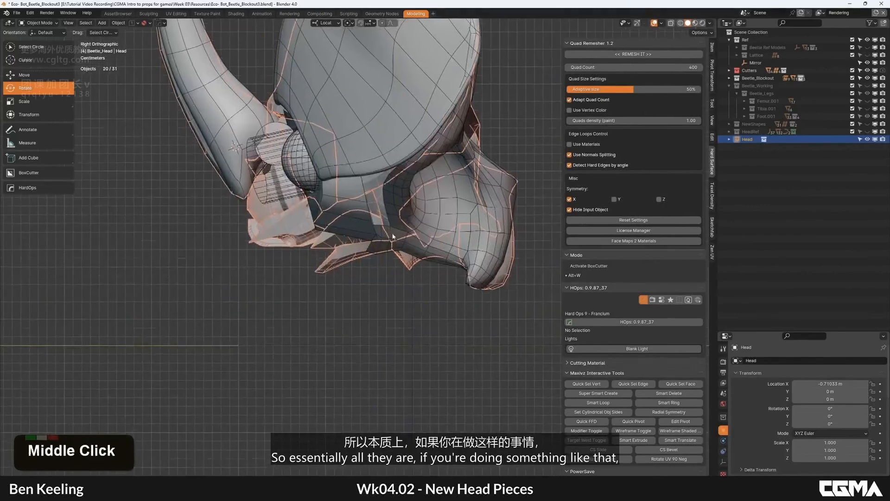
{"action": "key", "text": "alt+a"}
{"action": "key", "text": "shift+a"}
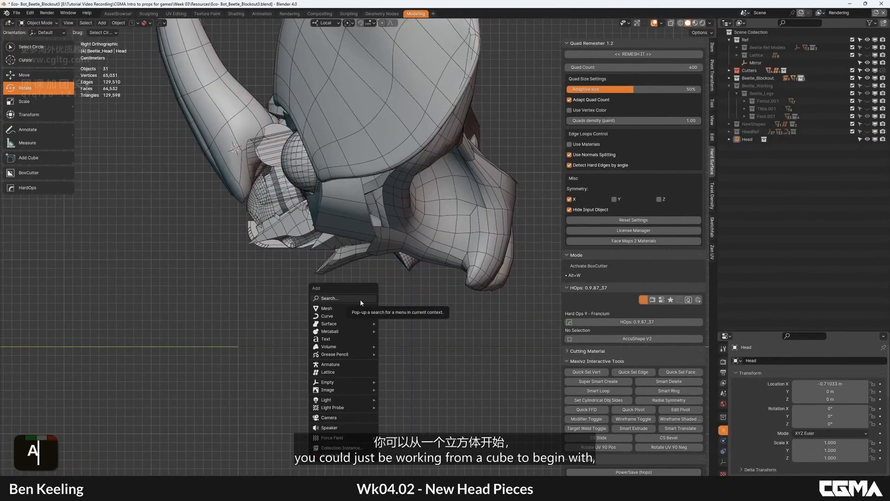
{"action": "mouse_move", "coordinate": [358, 316]}
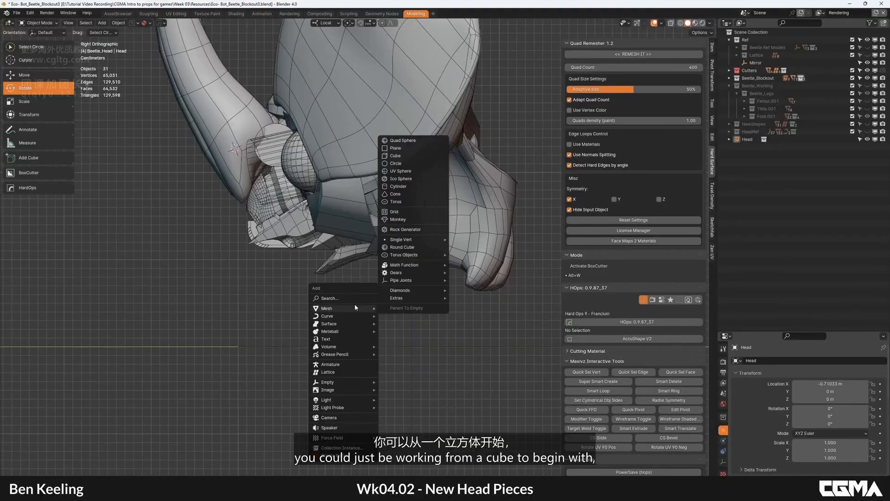
{"action": "key", "text": "Escape"}
Add a mesh plane, scale it down and move it onto the head's front underside spike in the right view.
{"action": "key", "text": "shift+a"}
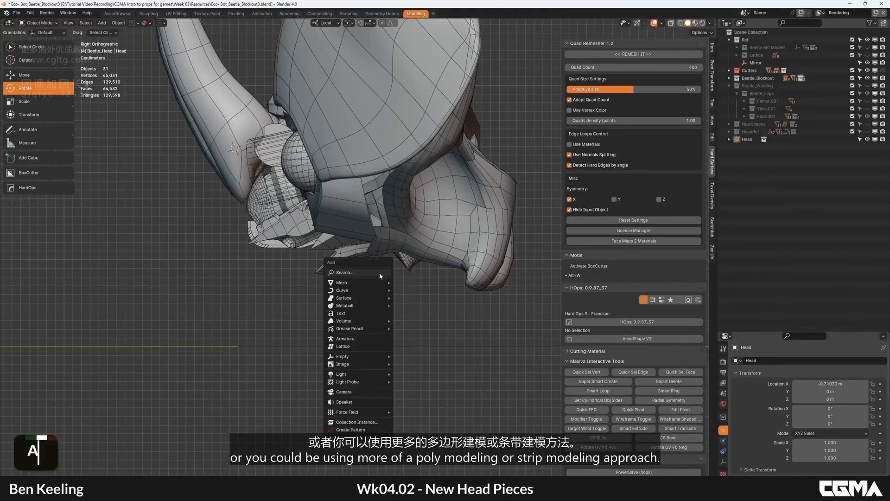
{"action": "mouse_move", "coordinate": [358, 287]}
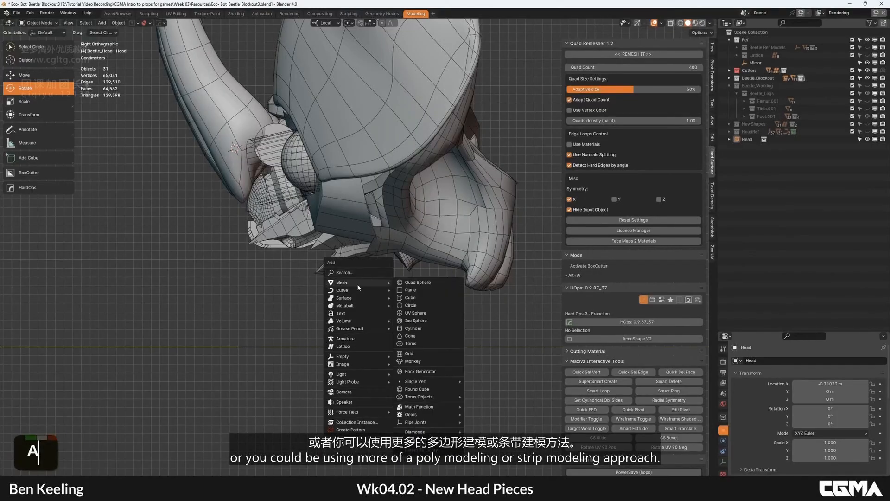
{"action": "left_click", "coordinate": [411, 289]}
{"action": "scroll", "coordinate": [416, 293], "scroll_direction": "down", "scroll_amount": 6}
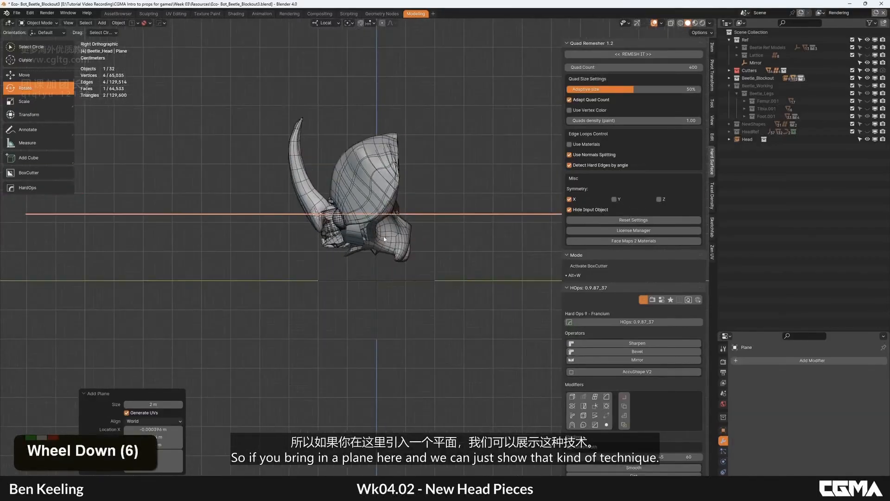
{"action": "key", "text": "s"}
{"action": "scroll", "coordinate": [357, 163], "scroll_direction": "up", "scroll_amount": 6}
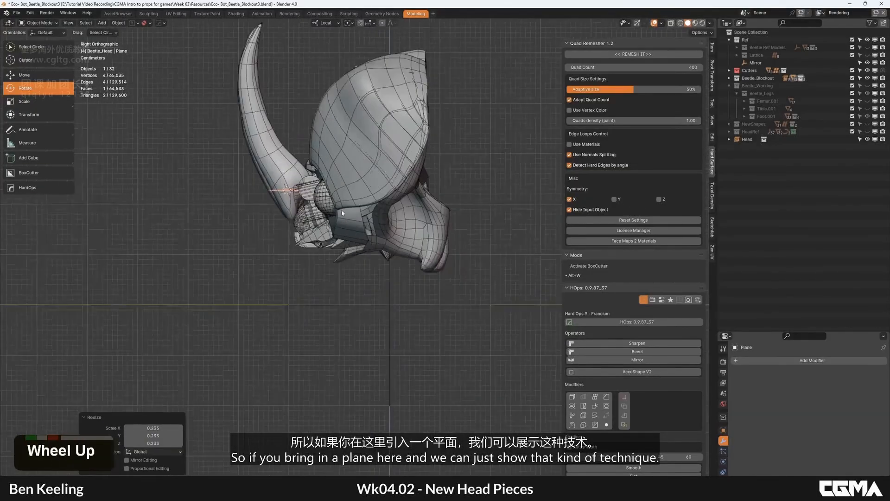
{"action": "scroll", "coordinate": [377, 246], "scroll_direction": "up", "scroll_amount": 2}
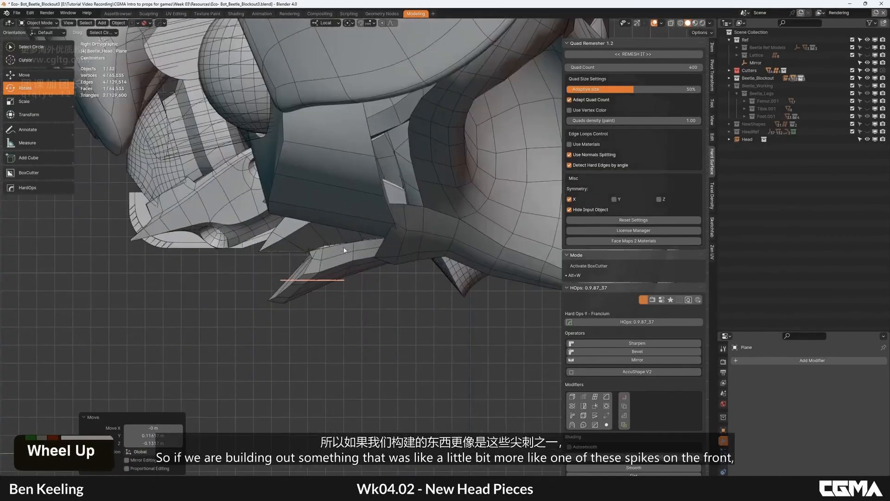
Examine the front spikes and the plane's placement from the front and in the right orthographic view.
{"action": "middle_click", "coordinate": [377, 246], "text": "alt"}
{"action": "middle_click_drag", "start_coordinate": [376, 246], "coordinate": [260, 220]}
{"action": "scroll", "coordinate": [261, 221], "scroll_direction": "down", "scroll_amount": 1}
{"action": "middle_click", "coordinate": [392, 240], "text": "alt"}
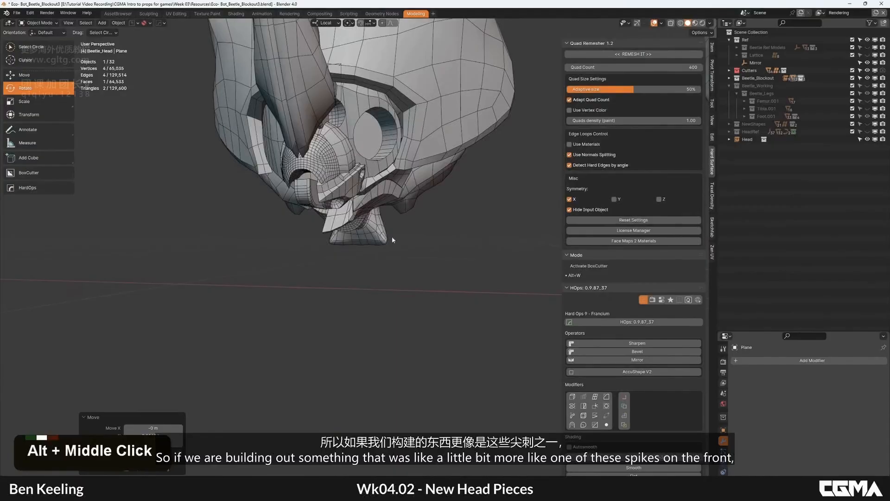
{"action": "middle_click", "coordinate": [395, 201], "text": "alt"}
{"action": "scroll", "coordinate": [463, 239], "scroll_direction": "down", "scroll_amount": 5}
{"action": "middle_click", "coordinate": [463, 239], "text": "alt"}
{"action": "middle_click_drag", "start_coordinate": [454, 232], "coordinate": [464, 239], "text": "alt"}
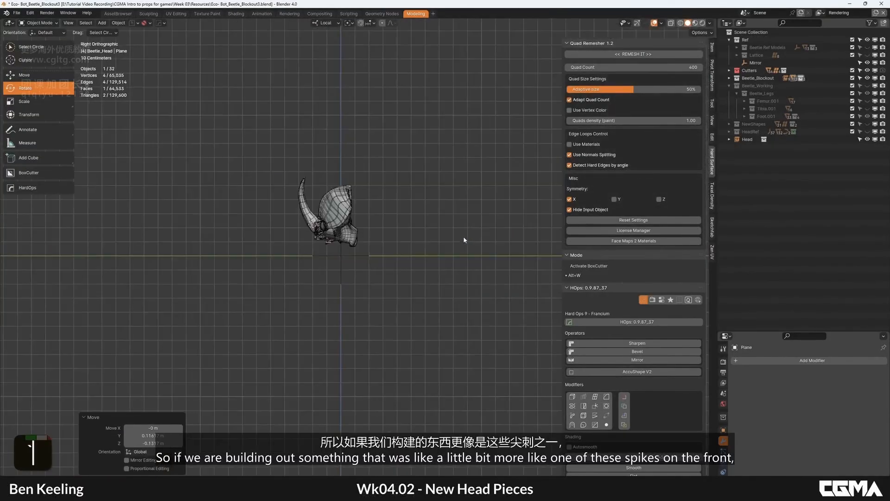
Activate the Move tool and turn on the viewport gizmos for the plane beneath the head.
{"action": "scroll", "coordinate": [301, 234], "scroll_direction": "up", "scroll_amount": 4}
{"action": "key", "text": "w"}
{"action": "middle_click", "coordinate": [135, 108]}
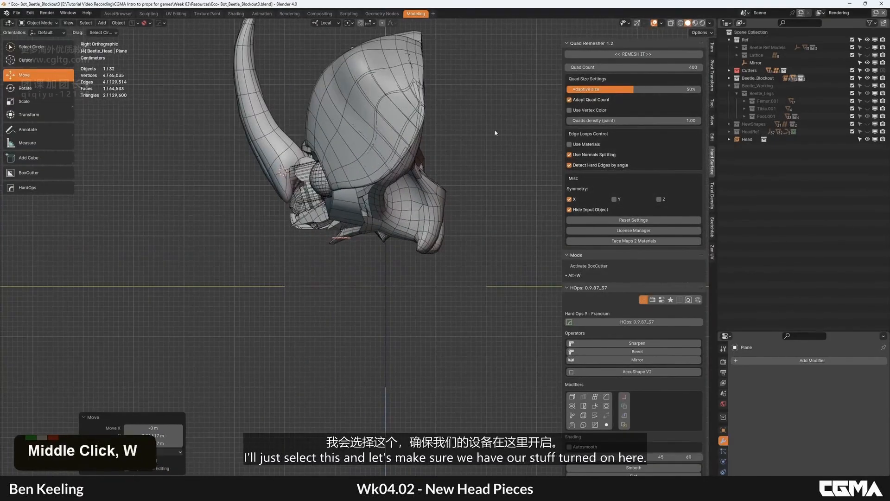
{"action": "left_click", "coordinate": [636, 24]}
{"action": "scroll", "coordinate": [342, 196], "scroll_direction": "up", "scroll_amount": 5}
{"action": "key", "text": "grave"}
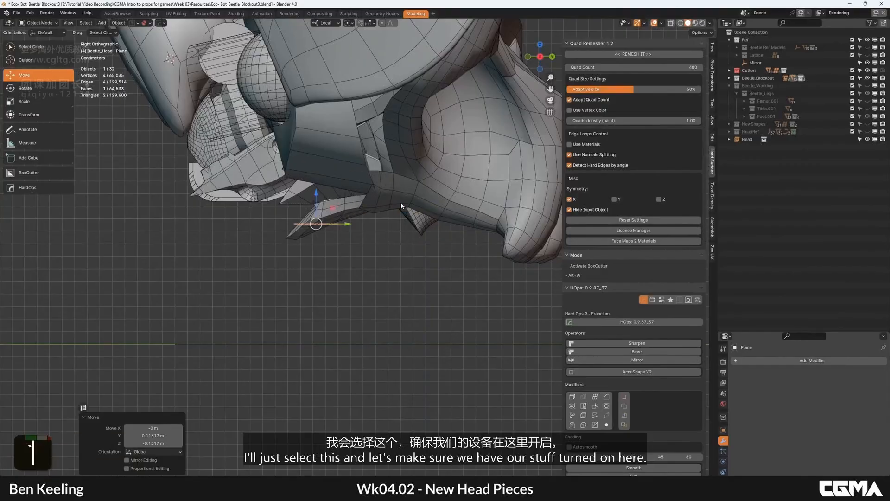
Rotate the plane upright in the front view and move it sideways beneath the eye.
{"action": "left_click", "coordinate": [317, 159]}
{"action": "middle_click", "coordinate": [342, 197]}
{"action": "scroll", "coordinate": [409, 204], "scroll_direction": "down", "scroll_amount": 9}
{"action": "middle_click", "coordinate": [409, 204]}
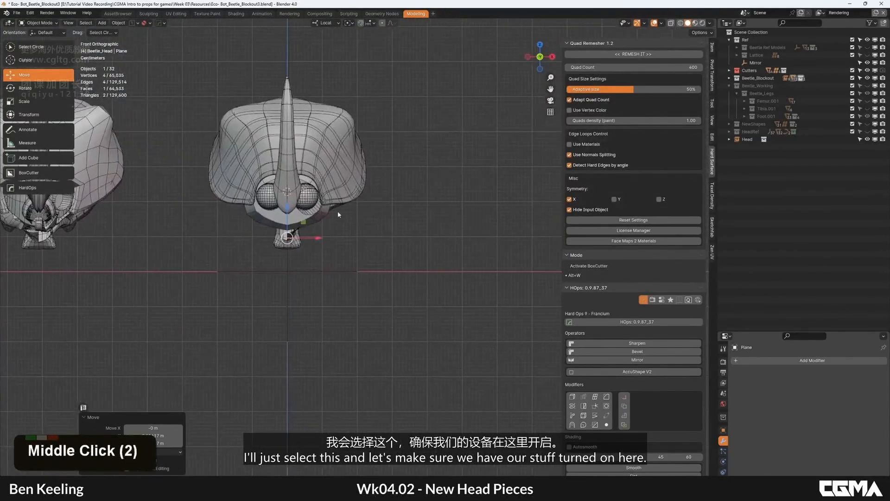
{"action": "scroll", "coordinate": [417, 210], "scroll_direction": "up", "scroll_amount": 8}
{"action": "middle_click", "coordinate": [417, 214]}
{"action": "key", "text": "r"}
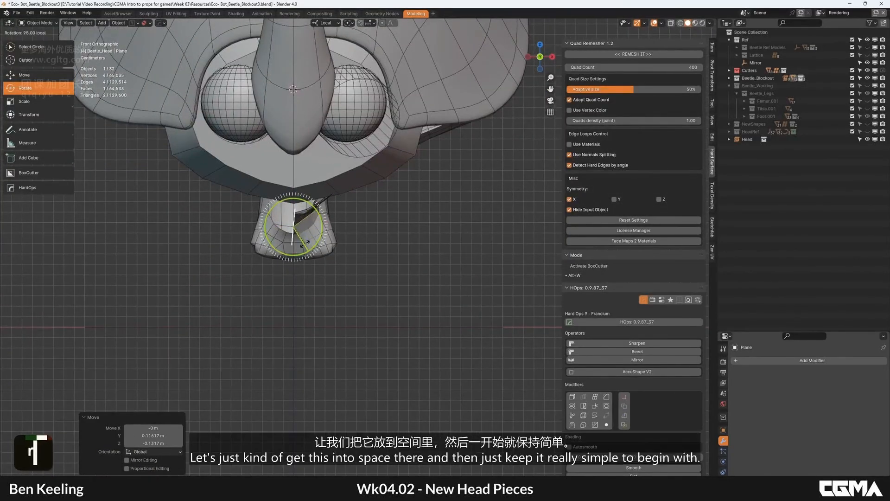
{"action": "left_click", "coordinate": [306, 244]}
{"action": "key", "text": "g"}
{"action": "left_click", "coordinate": [415, 172]}
Enter Edit Mode on the plane in the right orthographic view with edge selection.
{"action": "scroll", "coordinate": [434, 186], "scroll_direction": "down", "scroll_amount": 3}
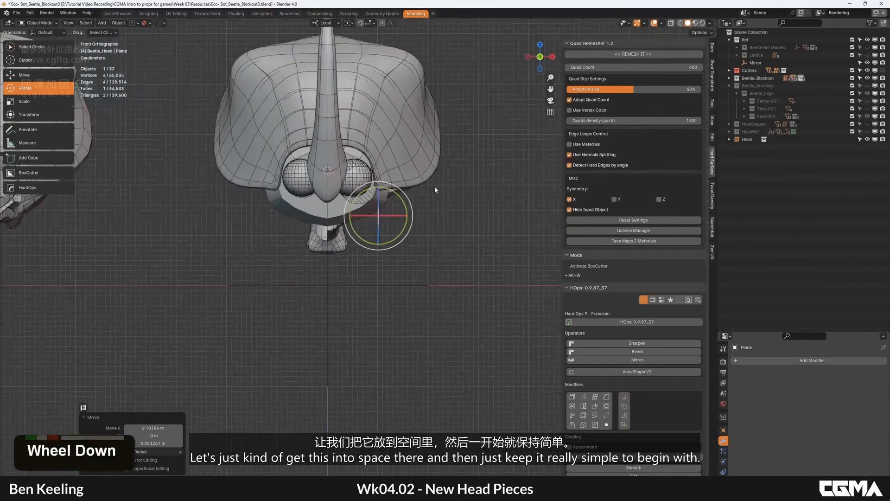
{"action": "middle_click_drag", "start_coordinate": [435, 185], "coordinate": [366, 211], "text": "alt"}
{"action": "scroll", "coordinate": [352, 204], "scroll_direction": "up", "scroll_amount": 3}
{"action": "key", "text": "Tab"}
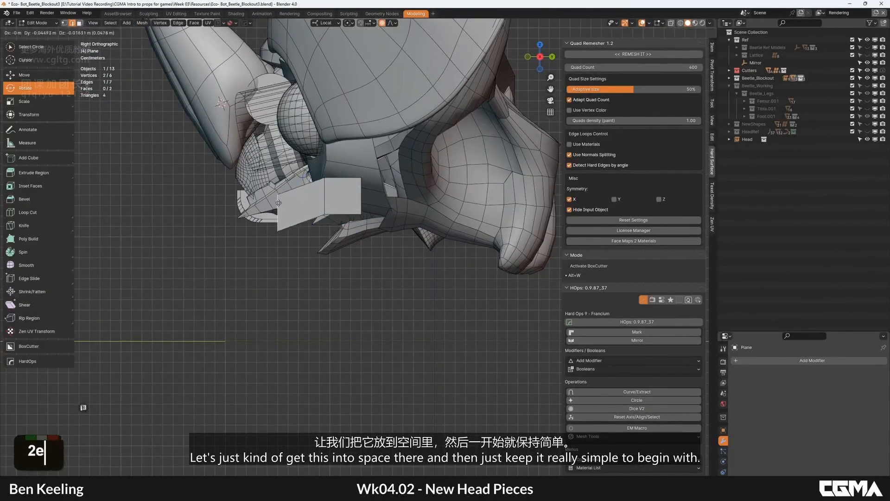
{"action": "right_click", "coordinate": [279, 202]}
{"action": "key", "text": "ctrl+z"}
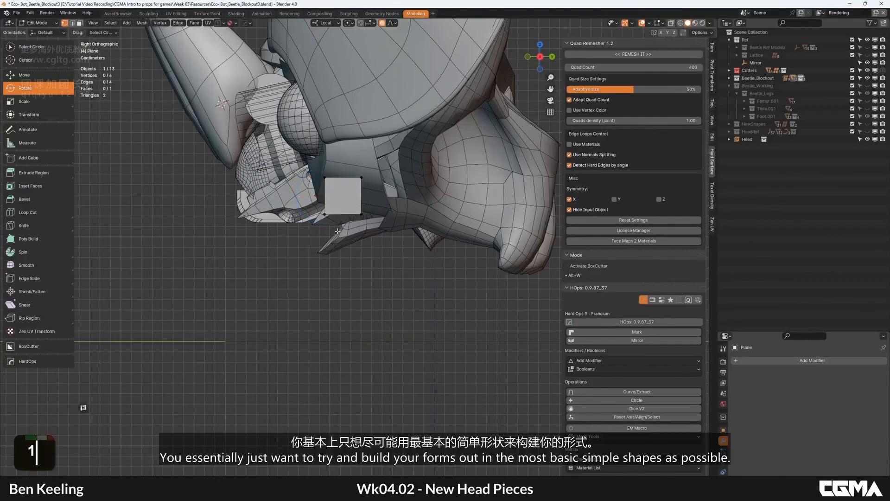
{"action": "right_click", "coordinate": [358, 108]}
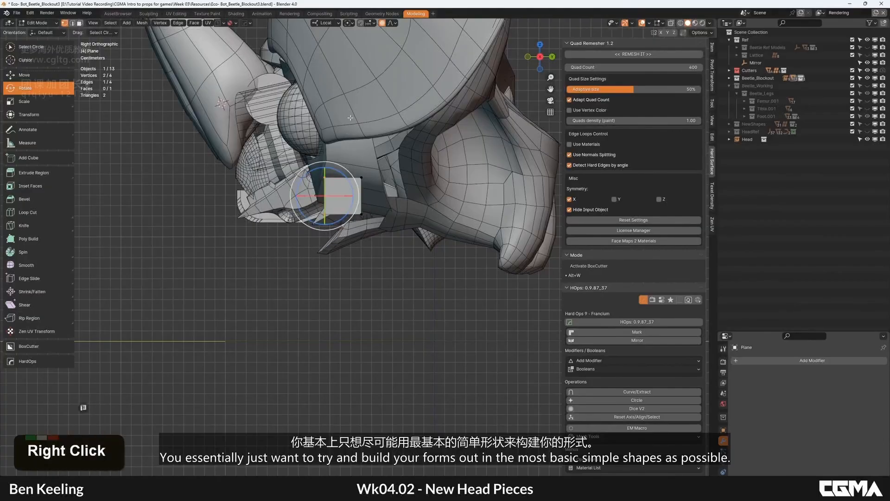
Turn off proportional editing, move the plane's front edge forward and down, scale it shorter, and shift the rear edge.
{"action": "left_click", "coordinate": [310, 176]}
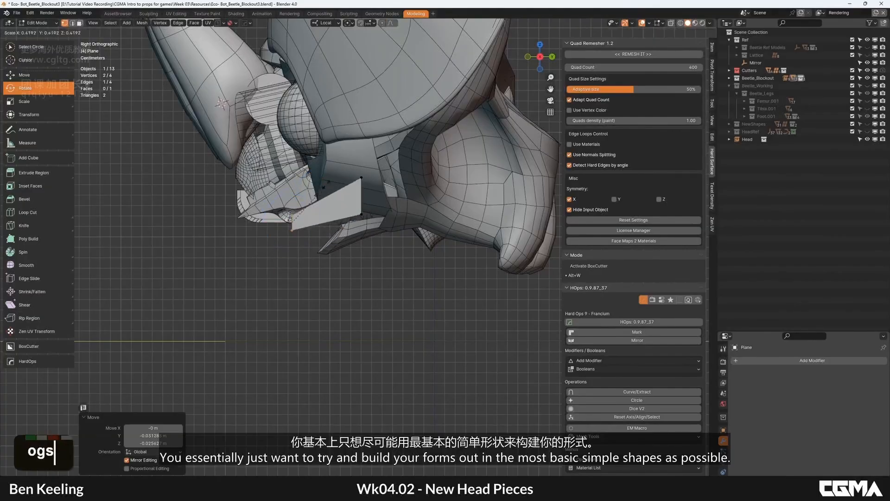
{"action": "double_click", "coordinate": [369, 195]}
{"action": "left_click", "coordinate": [361, 177], "text": "shift"}
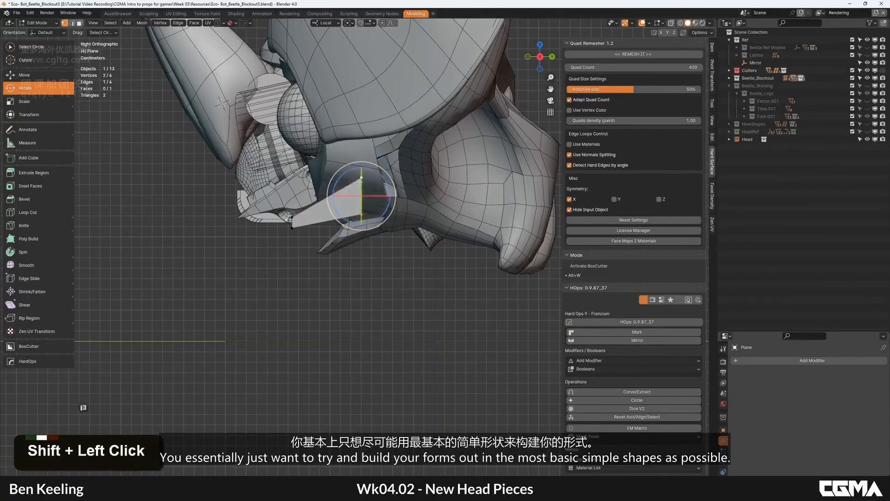
{"action": "key", "text": "g"}
{"action": "scroll", "coordinate": [384, 199], "scroll_direction": "down", "scroll_amount": 2}
Extrude the tapered plane sideways into a solid spike and check its thickness.
{"action": "middle_click", "coordinate": [385, 177], "text": "alt"}
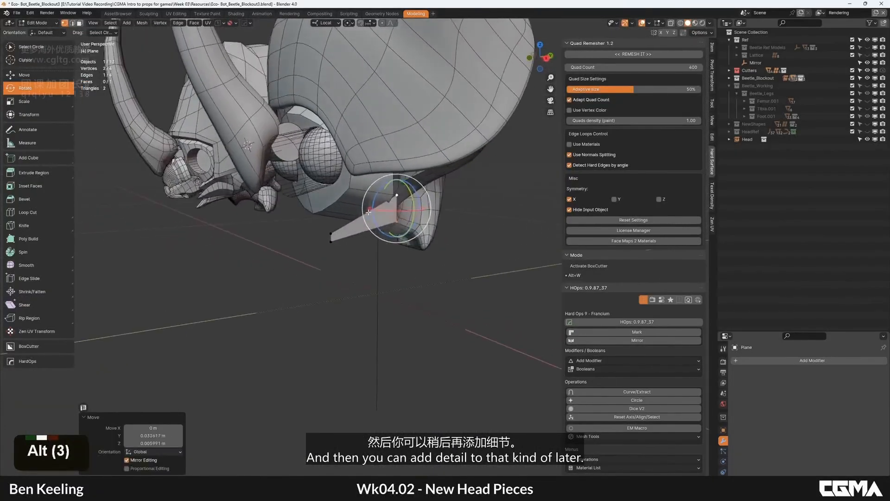
{"action": "middle_click", "coordinate": [380, 199], "text": "alt"}
{"action": "key", "text": "e"}
{"action": "left_click", "coordinate": [374, 215]}
{"action": "middle_click", "coordinate": [373, 215], "text": "alt"}
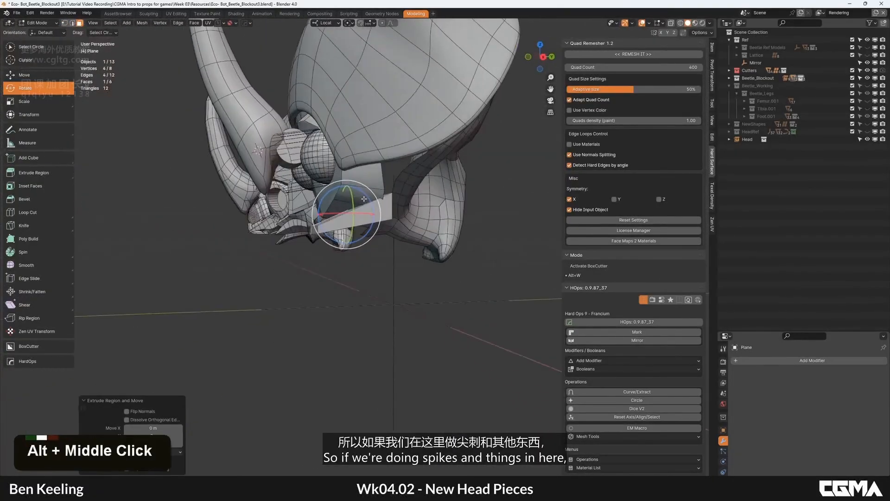
{"action": "scroll", "coordinate": [380, 213], "scroll_direction": "down", "scroll_amount": 3}
{"action": "key", "text": "Tab"}
{"action": "middle_click", "coordinate": [390, 214], "text": "alt"}
{"action": "key", "text": "Tab"}
{"action": "middle_click_drag", "start_coordinate": [392, 215], "coordinate": [389, 215]}
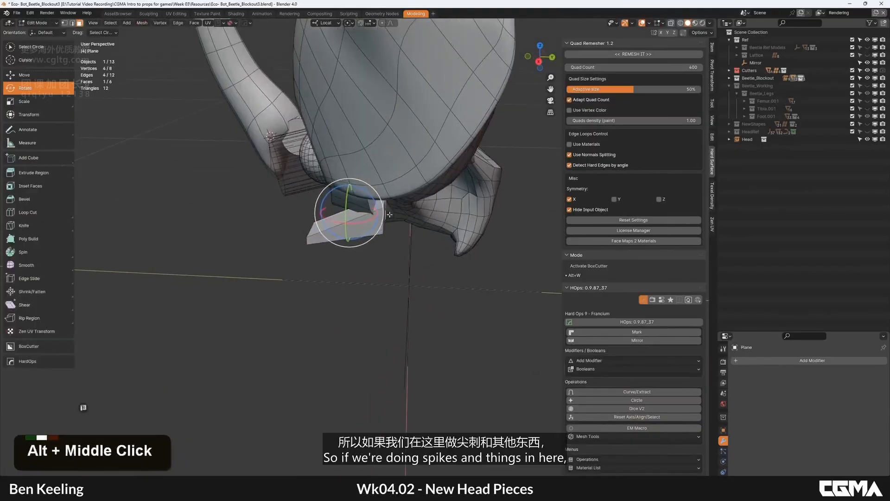
Reposition the spike's rear edge to give the solid a more triangular profile.
{"action": "middle_click", "coordinate": [386, 207], "text": "alt"}
{"action": "key", "text": "g"}
{"action": "left_click", "coordinate": [404, 195]}
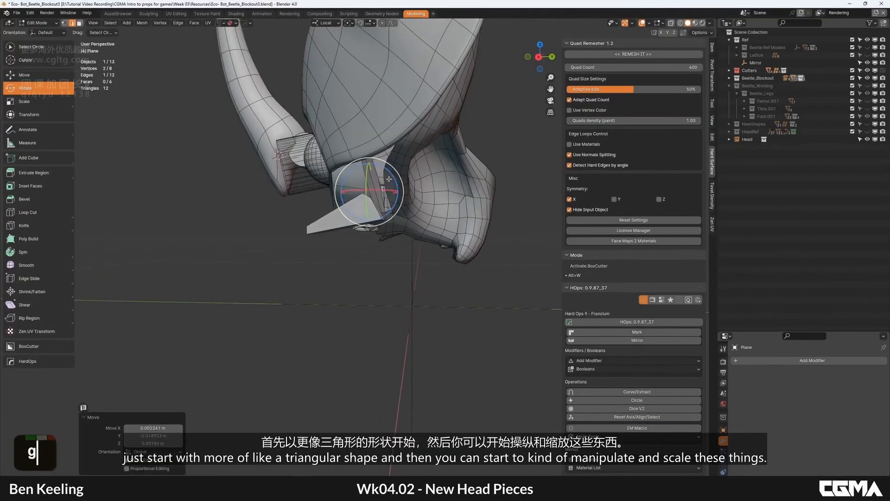
{"action": "middle_click", "coordinate": [420, 179], "text": "alt"}
{"action": "middle_click", "coordinate": [420, 180], "text": "alt"}
{"action": "scroll", "coordinate": [394, 204], "scroll_direction": "up", "scroll_amount": 2}
Narrow the spike's front tip face by scaling it along its local Z axis, and return to Object Mode.
{"action": "middle_click", "coordinate": [357, 241], "text": "alt"}
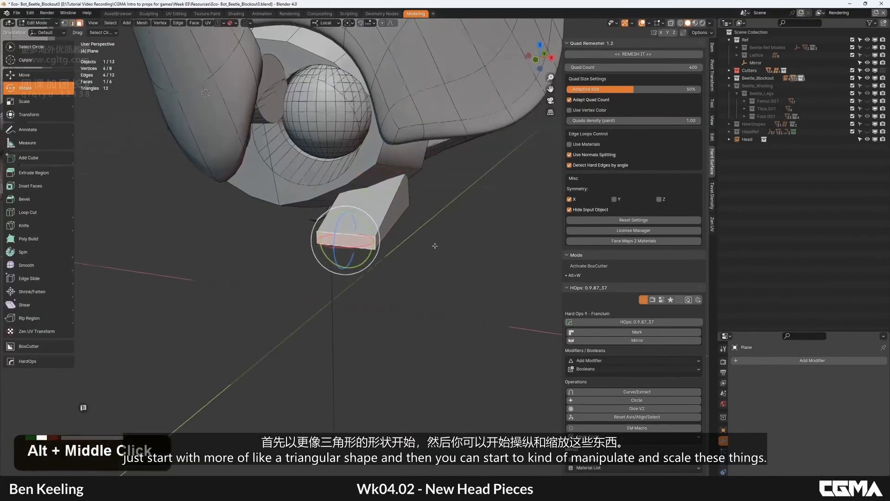
{"action": "key", "text": "w"}
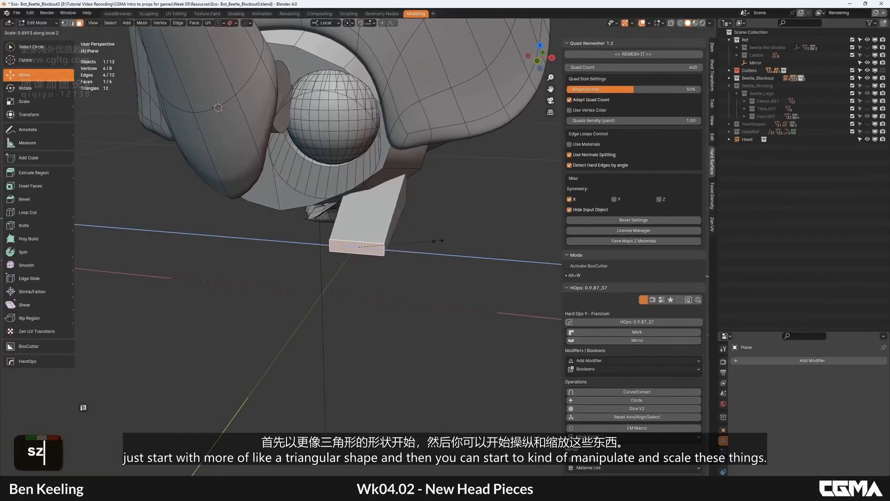
{"action": "left_click", "coordinate": [392, 238]}
{"action": "key", "text": "Tab"}
Mirror the spike across X to the head's other side, using the Mirror empty as the mirror object.
{"action": "scroll", "coordinate": [367, 224], "scroll_direction": "down", "scroll_amount": 3}
{"action": "middle_click", "coordinate": [338, 199], "text": "alt"}
{"action": "left_click", "coordinate": [357, 252], "text": "shift"}
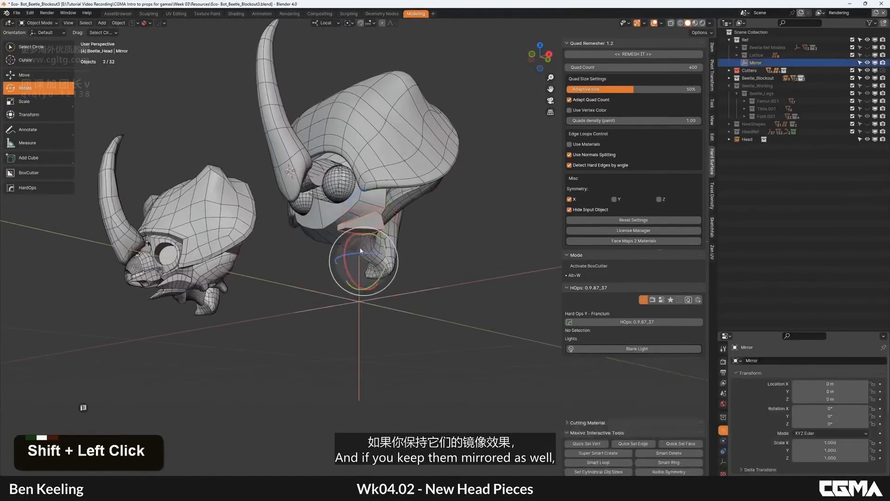
{"action": "key", "text": "alt+x"}
{"action": "left_click", "coordinate": [395, 284]}
{"action": "middle_click", "coordinate": [453, 241], "text": "alt"}
{"action": "double_click", "coordinate": [375, 226]}
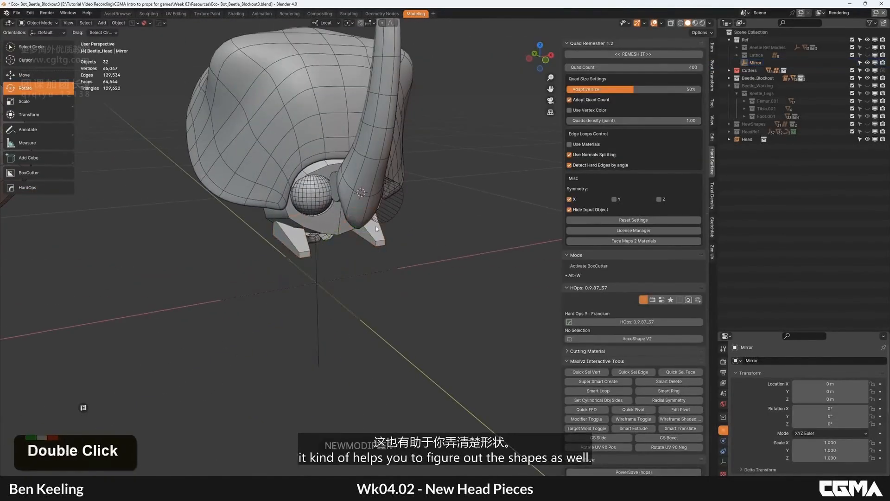
Duplicate the mirrored spike and place the copy further forward beneath the head.
{"action": "middle_click", "coordinate": [342, 237], "text": "alt"}
{"action": "middle_click_drag", "start_coordinate": [342, 238], "coordinate": [359, 292]}
{"action": "middle_click", "coordinate": [359, 292], "text": "alt"}
{"action": "key", "text": "shift+d"}
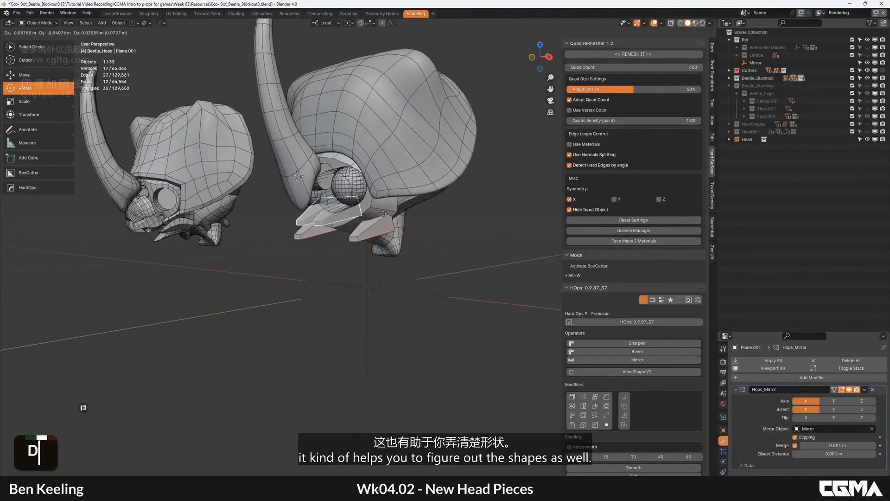
{"action": "middle_click", "coordinate": [390, 215]}
{"action": "left_click", "coordinate": [390, 215]}
Slide the duplicated spike along its local Z axis toward the head's centre.
{"action": "middle_click", "coordinate": [387, 216], "text": "alt"}
{"action": "key", "text": "g"}
{"action": "middle_click", "coordinate": [379, 218]}
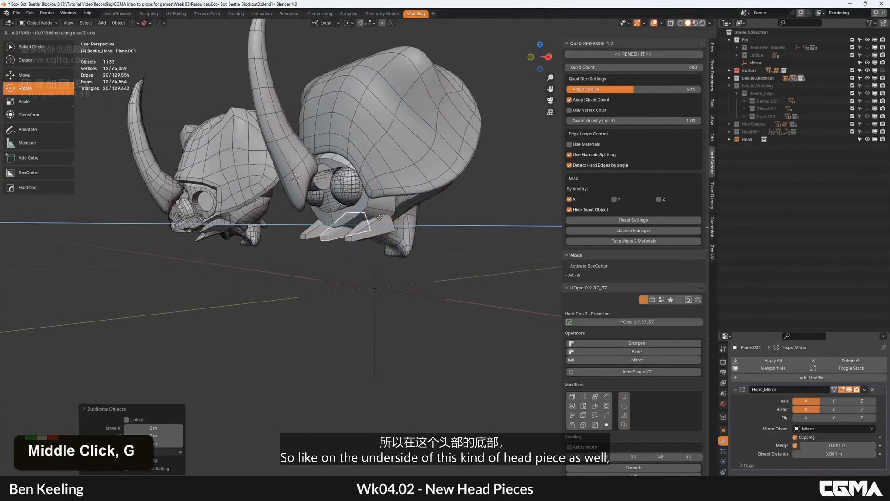
{"action": "left_click", "coordinate": [380, 219]}
{"action": "middle_click", "coordinate": [380, 220], "text": "alt"}
{"action": "middle_click_drag", "start_coordinate": [381, 220], "coordinate": [357, 219]}
{"action": "scroll", "coordinate": [357, 219], "scroll_direction": "up", "scroll_amount": 3}
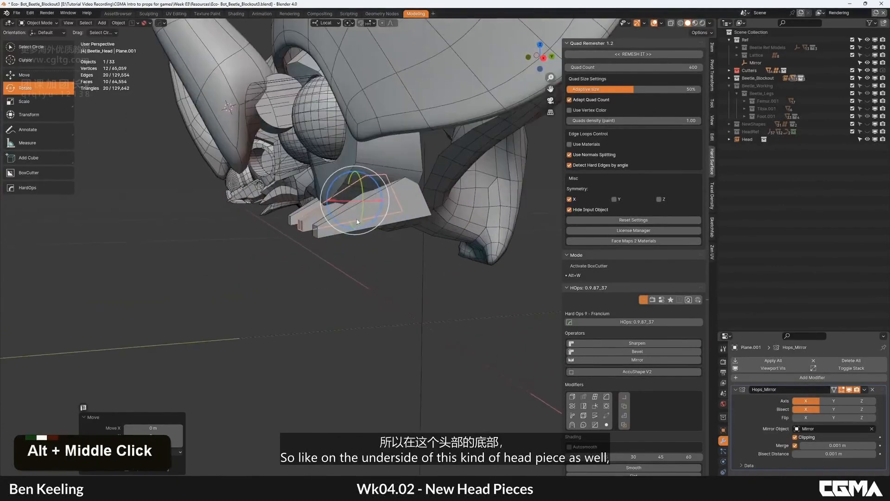
Reposition the duplicated spike beneath the horn and move it outward along its local Z axis to separate its mirrored halves.
{"action": "key", "text": "g"}
{"action": "left_click", "coordinate": [362, 189]}
{"action": "middle_click_drag", "start_coordinate": [362, 189], "coordinate": [409, 199], "text": "alt"}
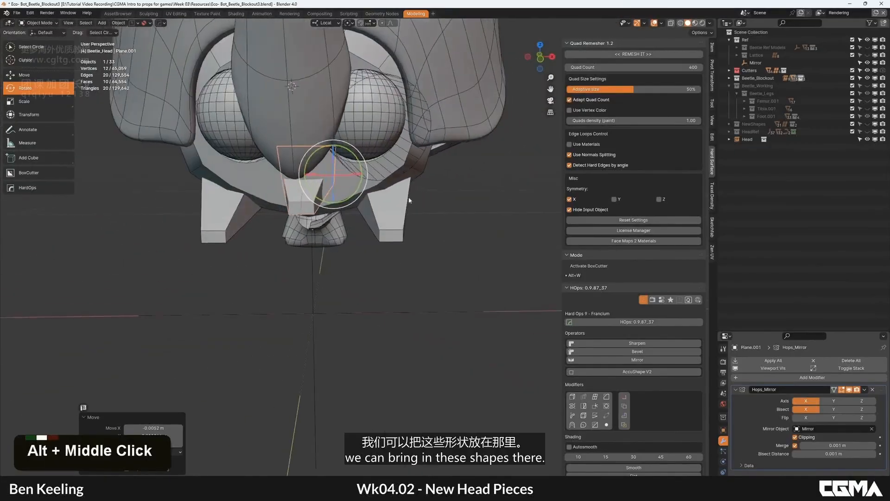
{"action": "key", "text": "w"}
{"action": "left_click_drag", "start_coordinate": [353, 173], "coordinate": [388, 178]}
{"action": "scroll", "coordinate": [397, 192], "scroll_direction": "down", "scroll_amount": 2}
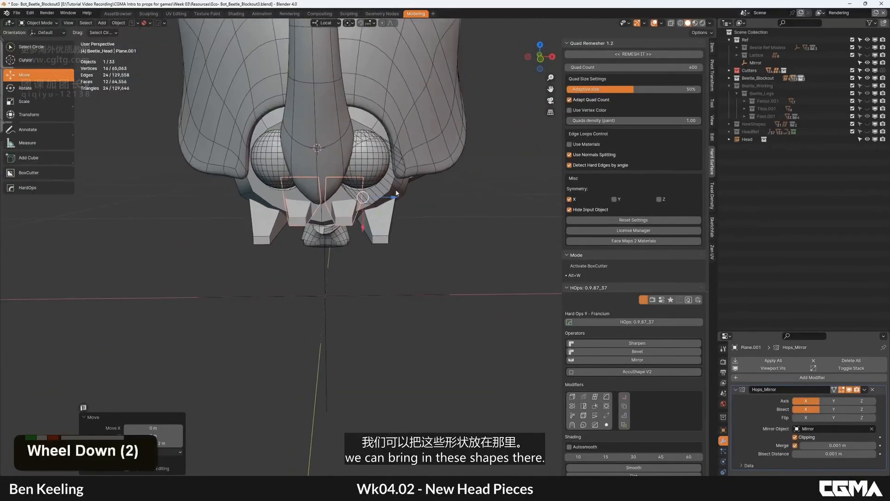
Adjust the duplicated spikes' position from the side so they sit between and level with the outer pair.
{"action": "middle_click_drag", "start_coordinate": [398, 195], "coordinate": [289, 194], "text": "alt"}
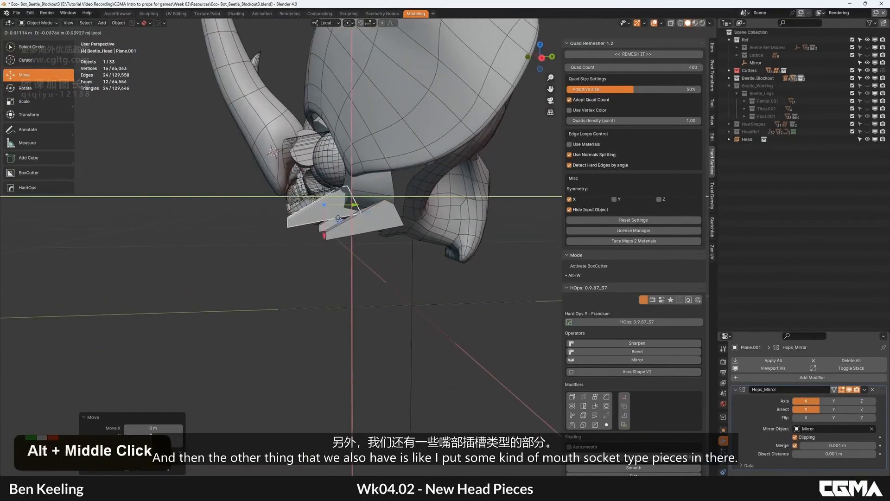
{"action": "left_click_drag", "start_coordinate": [338, 218], "coordinate": [327, 214]}
{"action": "middle_click_drag", "start_coordinate": [319, 214], "coordinate": [294, 228], "text": "alt"}
{"action": "scroll", "coordinate": [433, 212], "scroll_direction": "down", "scroll_amount": 2}
{"action": "left_click", "coordinate": [437, 215]}
{"action": "scroll", "coordinate": [240, 216], "scroll_direction": "up", "scroll_amount": 5}
{"action": "middle_click_drag", "start_coordinate": [239, 216], "coordinate": [387, 204]}
{"action": "scroll", "coordinate": [297, 208], "scroll_direction": "down", "scroll_amount": 4}
{"action": "scroll", "coordinate": [375, 224], "scroll_direction": "up", "scroll_amount": 3}
{"action": "left_click", "coordinate": [387, 201]}
Snap the 3D cursor to the duplicated spike and bring up the mesh primitives available to add.
{"action": "scroll", "coordinate": [375, 195], "scroll_direction": "down", "scroll_amount": 3}
{"action": "key", "text": "shift+s"}
{"action": "key", "text": "shift+a"}
{"action": "mouse_move", "coordinate": [385, 211]}
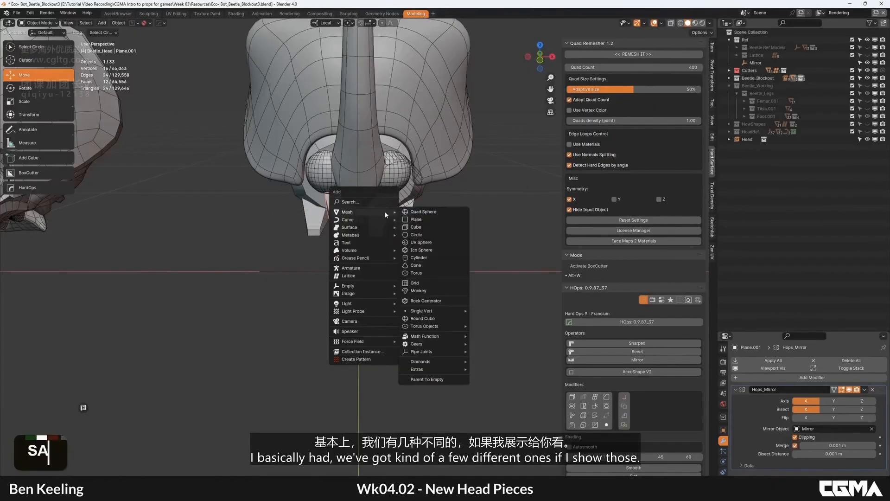
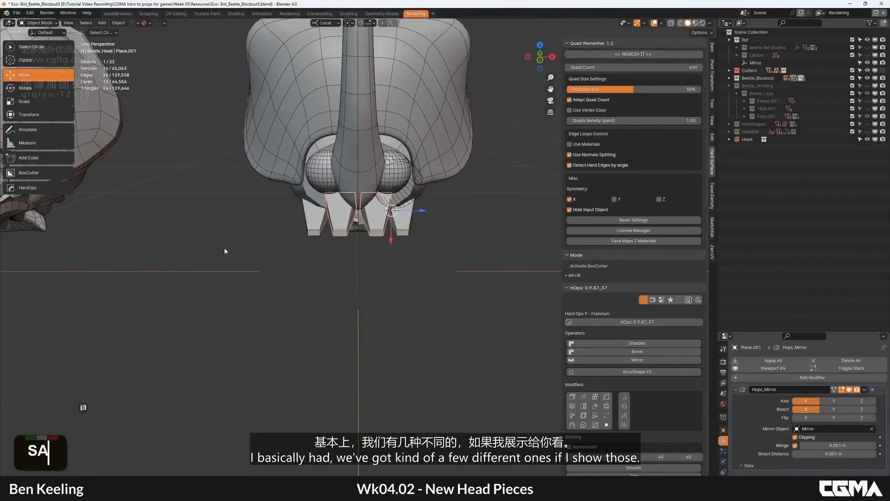
Select the reference head and examine its mouth socket pieces and rounded snout up close.
{"action": "middle_click_drag", "start_coordinate": [224, 248], "coordinate": [282, 281]}
{"action": "left_click", "coordinate": [255, 217]}
{"action": "scroll", "coordinate": [285, 211], "scroll_direction": "up", "scroll_amount": 7}
{"action": "scroll", "coordinate": [334, 241], "scroll_direction": "up", "scroll_amount": 3}
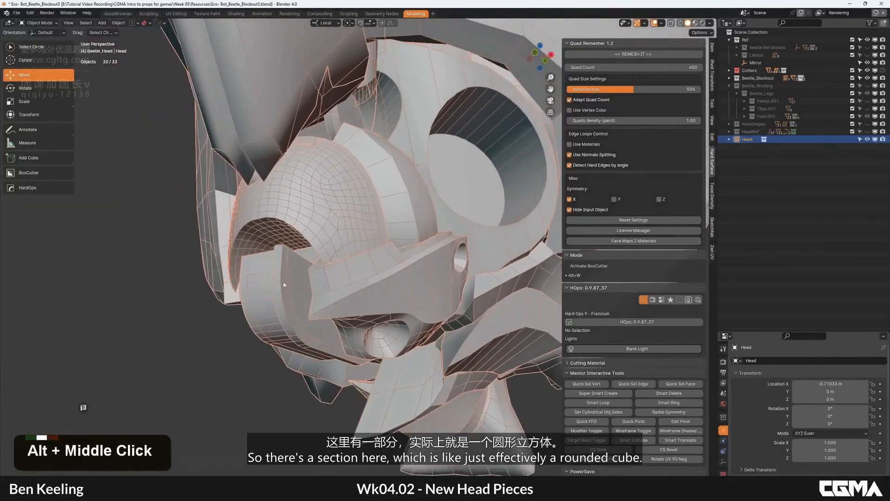
{"action": "scroll", "coordinate": [278, 278], "scroll_direction": "down", "scroll_amount": 4}
{"action": "middle_click_drag", "start_coordinate": [208, 264], "coordinate": [383, 189], "text": "alt"}
{"action": "scroll", "coordinate": [251, 239], "scroll_direction": "up", "scroll_amount": 3}
{"action": "scroll", "coordinate": [296, 264], "scroll_direction": "down", "scroll_amount": 3, "text": "alt"}
{"action": "scroll", "coordinate": [278, 216], "scroll_direction": "down", "scroll_amount": 1}
{"action": "scroll", "coordinate": [352, 211], "scroll_direction": "down", "scroll_amount": 1}
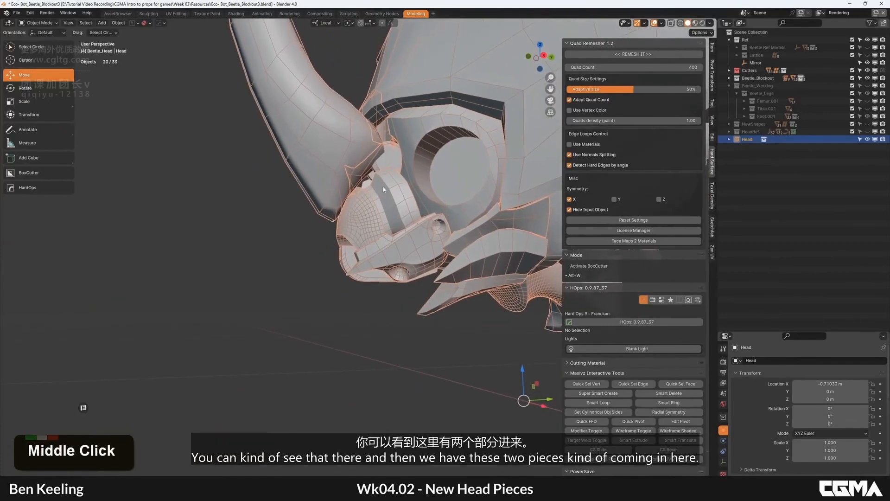
Activate the Annotate tool and sketch an arrow in the viewport near the reference head's mouth pieces.
{"action": "left_click", "coordinate": [23, 130]}
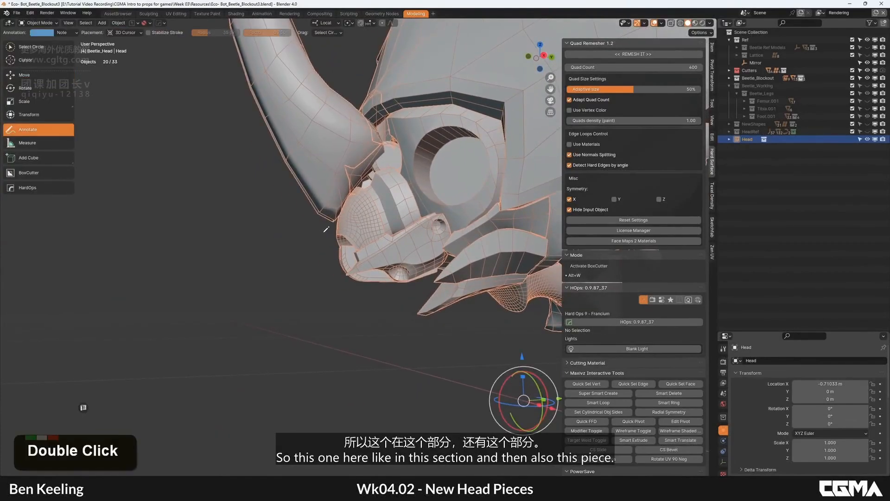
{"action": "middle_click_drag", "start_coordinate": [339, 209], "coordinate": [383, 191], "text": "alt"}
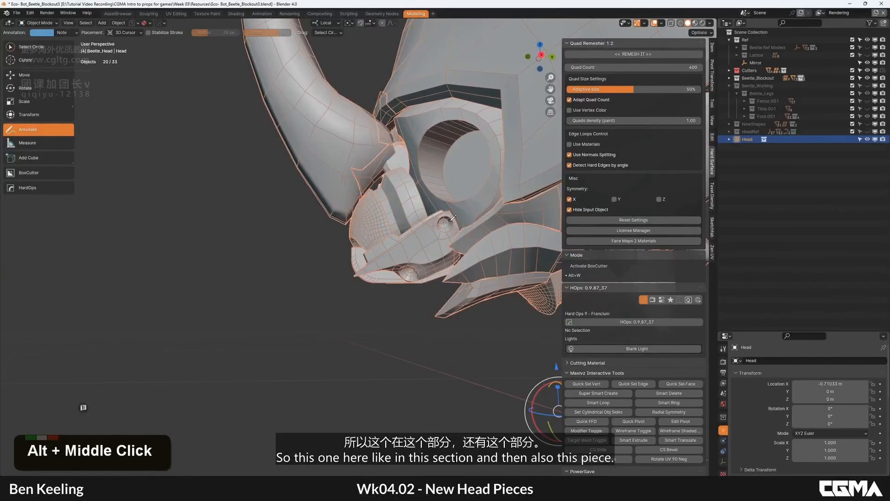
{"action": "mouse_move", "coordinate": [422, 198]}
{"action": "middle_mouse_down"}
{"action": "mouse_move", "coordinate": [391, 207]}
{"action": "mouse_move", "coordinate": [422, 193]}
{"action": "middle_mouse_up"}
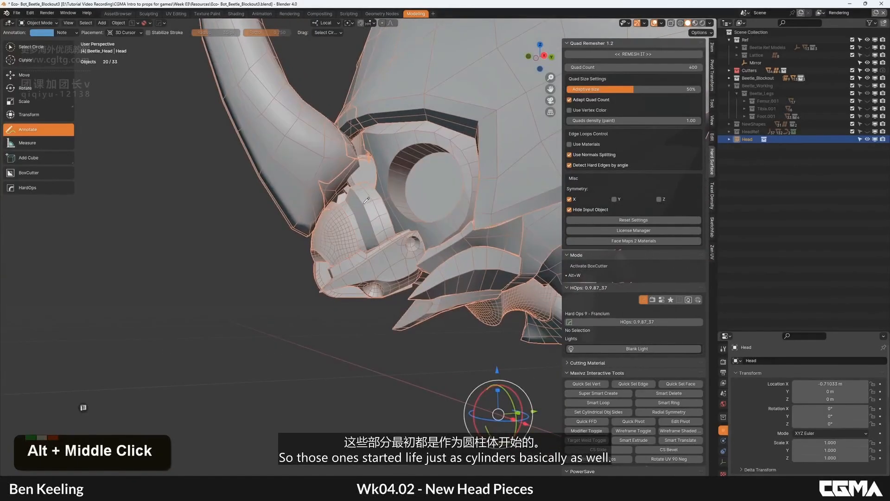
{"action": "left_click", "coordinate": [34, 24]}
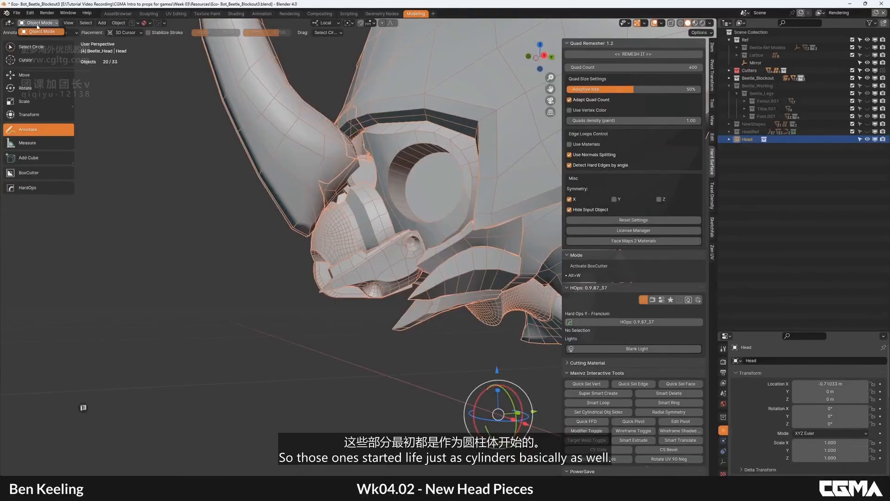
{"action": "scroll", "coordinate": [316, 157], "scroll_direction": "down", "scroll_amount": 4}
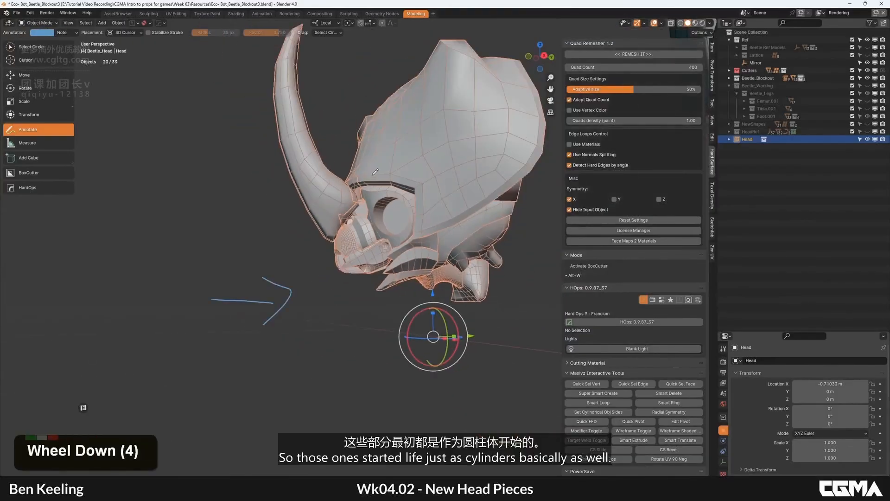
Sketch a few loops in front of the two heads and delete all annotations.
{"action": "scroll", "coordinate": [373, 195], "scroll_direction": "down", "scroll_amount": 3}
{"action": "middle_click_drag", "start_coordinate": [373, 197], "coordinate": [406, 206], "text": "alt"}
{"action": "scroll", "coordinate": [405, 218], "scroll_direction": "down", "scroll_amount": 4}
{"action": "middle_click_drag", "start_coordinate": [406, 250], "coordinate": [369, 272]}
{"action": "scroll", "coordinate": [373, 248], "scroll_direction": "up", "scroll_amount": 2}
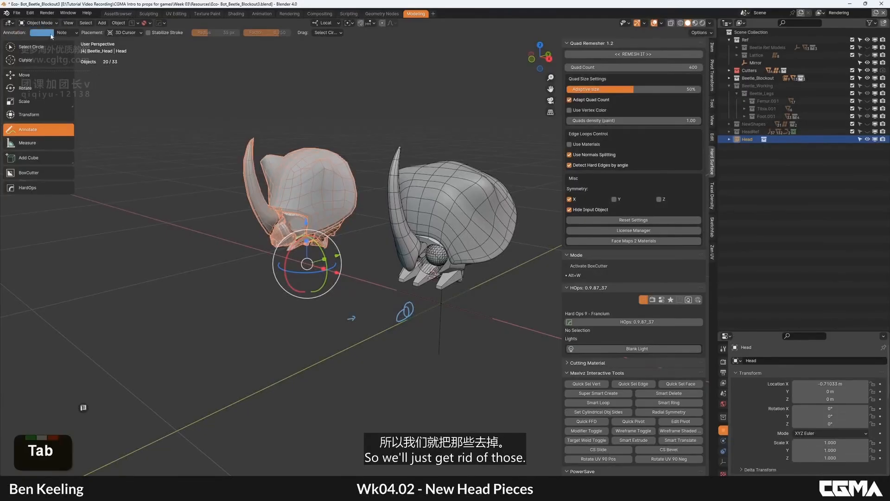
{"action": "left_click", "coordinate": [66, 33]}
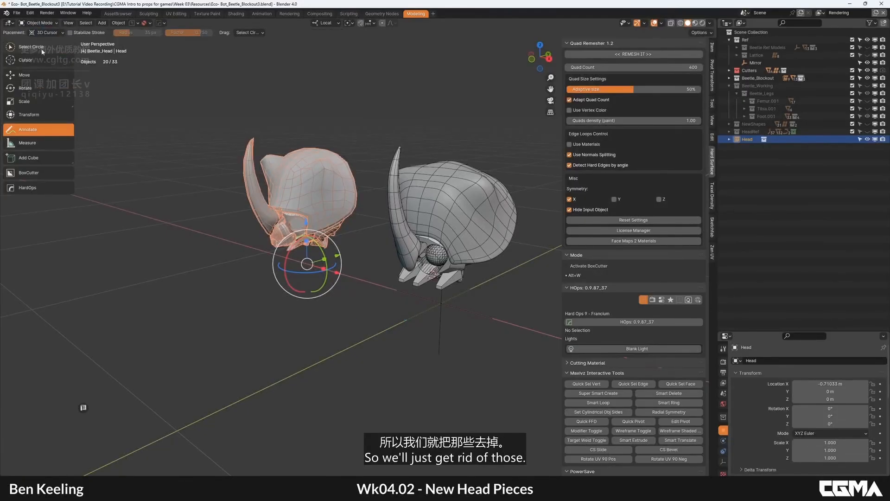
Switch to the Move tool, select the inner front spike under the beetle head, and view it from the right side.
{"action": "left_click", "coordinate": [23, 75]}
{"action": "middle_click", "coordinate": [366, 231], "text": "alt"}
{"action": "scroll", "coordinate": [364, 233], "scroll_direction": "up", "scroll_amount": 3}
{"action": "left_click", "coordinate": [364, 232]}
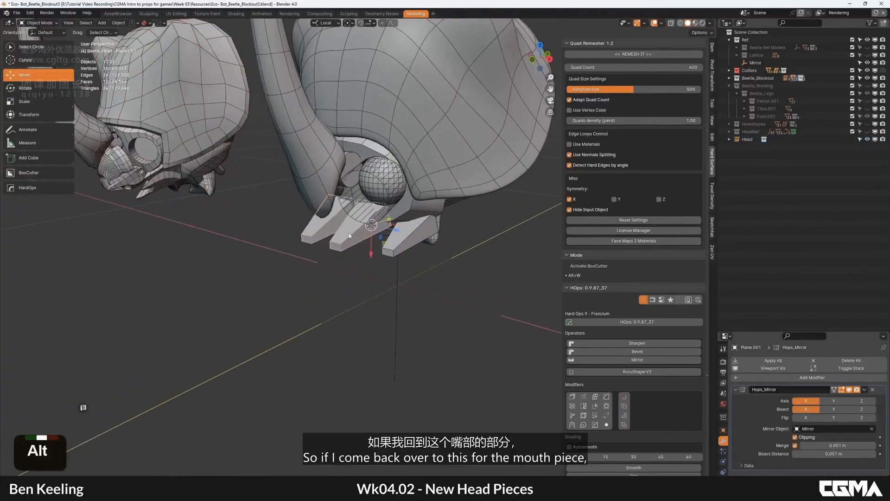
{"action": "middle_click", "coordinate": [318, 210], "text": "alt"}
{"action": "key", "text": "grave"}
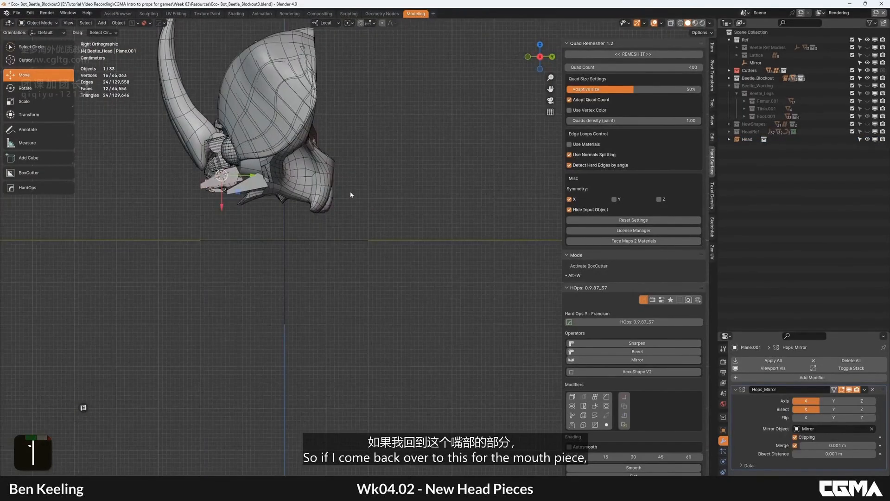
{"action": "middle_click", "coordinate": [250, 194], "text": "alt"}
{"action": "scroll", "coordinate": [275, 184], "scroll_direction": "up", "scroll_amount": 6}
{"action": "scroll", "coordinate": [297, 213], "scroll_direction": "down", "scroll_amount": 3}
{"action": "scroll", "coordinate": [309, 219], "scroll_direction": "up", "scroll_amount": 4}
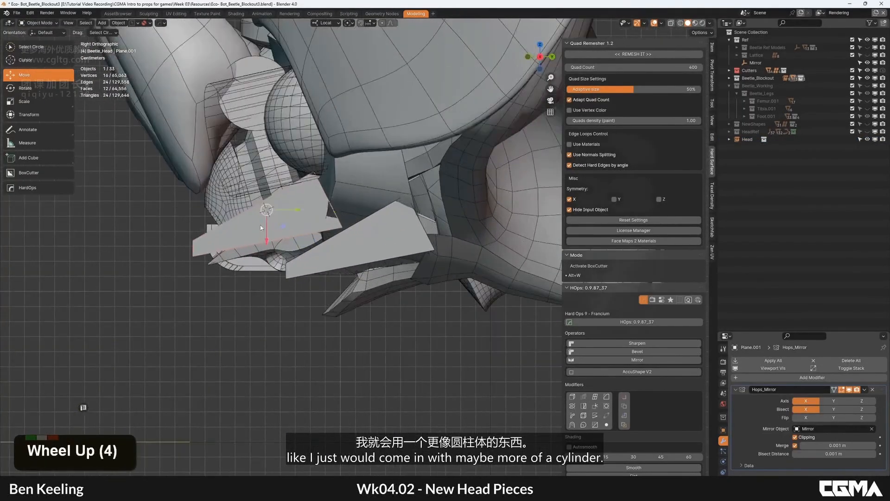
In X-ray vertex editing, pull the spike's tip vertices back and down, and flatten the tip by lowering its upper pair.
{"action": "middle_click_drag", "start_coordinate": [309, 220], "coordinate": [351, 224], "text": "shift"}
{"action": "key", "text": "Tab"}
{"action": "key", "text": "1"}
{"action": "left_click", "coordinate": [248, 275]}
{"action": "key", "text": "alt+z"}
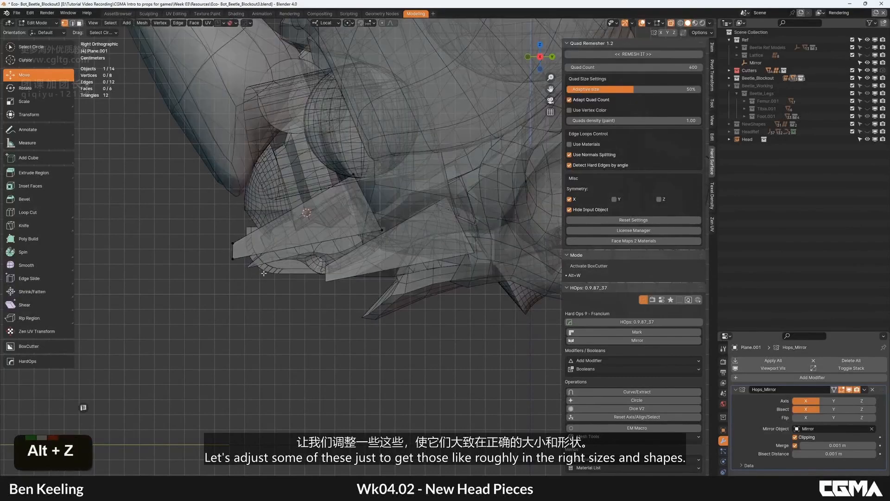
{"action": "left_click_drag", "start_coordinate": [265, 291], "coordinate": [214, 208]}
{"action": "key", "text": "g"}
{"action": "double_click", "coordinate": [249, 258]}
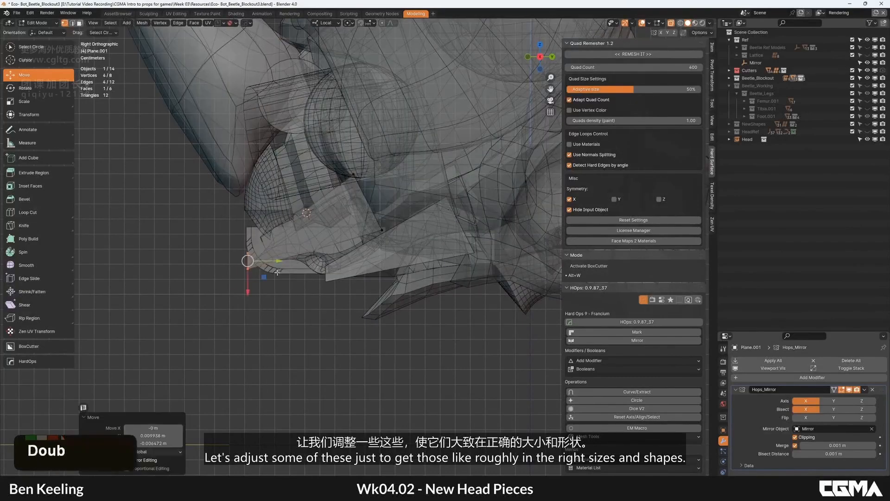
{"action": "key", "text": "b"}
{"action": "left_click", "coordinate": [229, 248]}
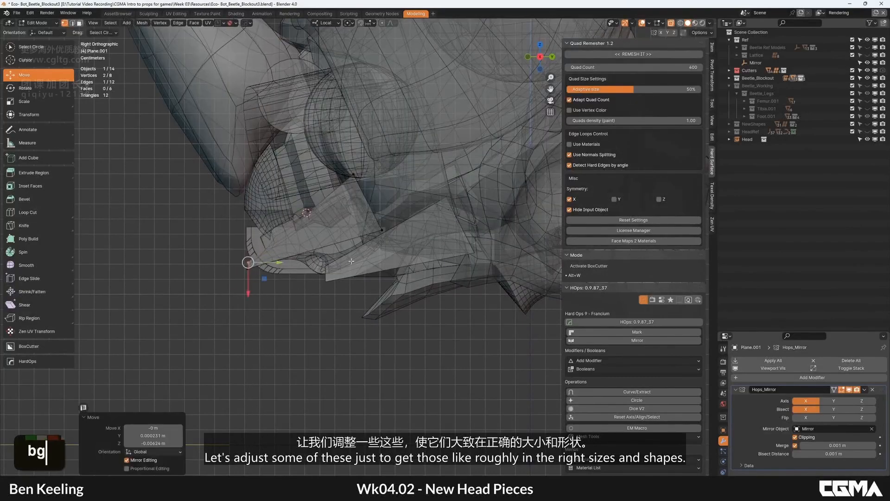
{"action": "left_click", "coordinate": [230, 248]}
Move the spike's lower rear corner vertices down by about 0.012 m.
{"action": "key", "text": "b"}
{"action": "left_click_drag", "start_coordinate": [402, 211], "coordinate": [296, 234]}
{"action": "key", "text": "g"}
{"action": "left_click", "coordinate": [293, 250]}
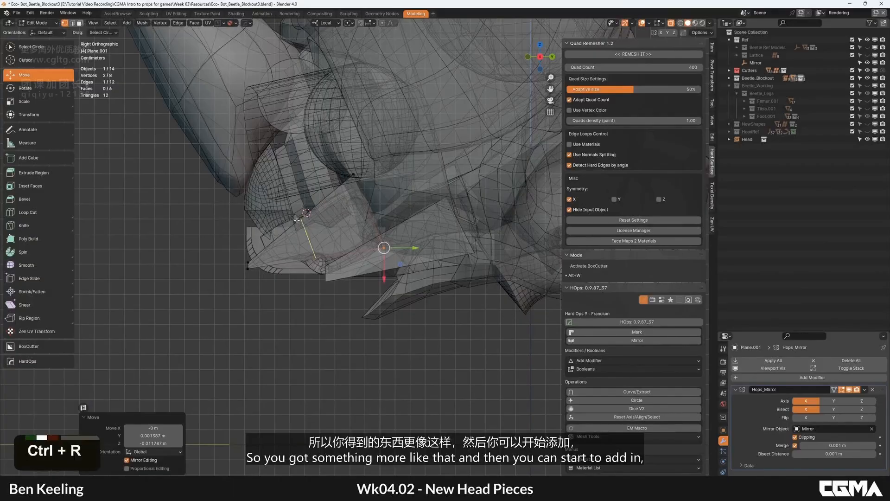
Cut a centred edge loop across the spike and reposition its lower vertices to shape the underside.
{"action": "left_click", "coordinate": [297, 220]}
{"action": "right_click", "coordinate": [297, 220]}
{"action": "left_click", "coordinate": [321, 290]}
{"action": "key", "text": "b"}
{"action": "left_click_drag", "start_coordinate": [334, 272], "coordinate": [301, 239]}
{"action": "key", "text": "g"}
{"action": "left_click", "coordinate": [304, 255]}
{"action": "scroll", "coordinate": [304, 255], "scroll_direction": "down", "scroll_amount": 2}
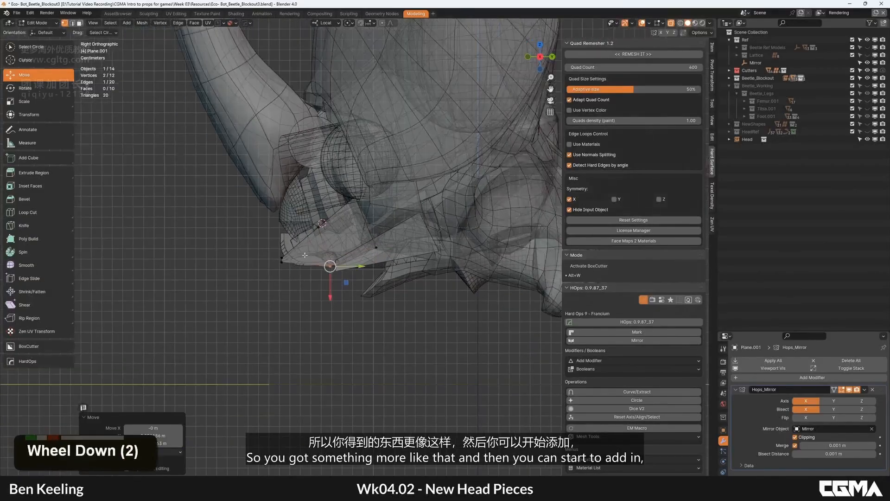
Cut a second loop nearer the spike's tip, adjust its lower vertices to round the underside, and leave Edit Mode.
{"action": "scroll", "coordinate": [305, 255], "scroll_direction": "up", "scroll_amount": 4}
{"action": "right_click", "coordinate": [219, 227]}
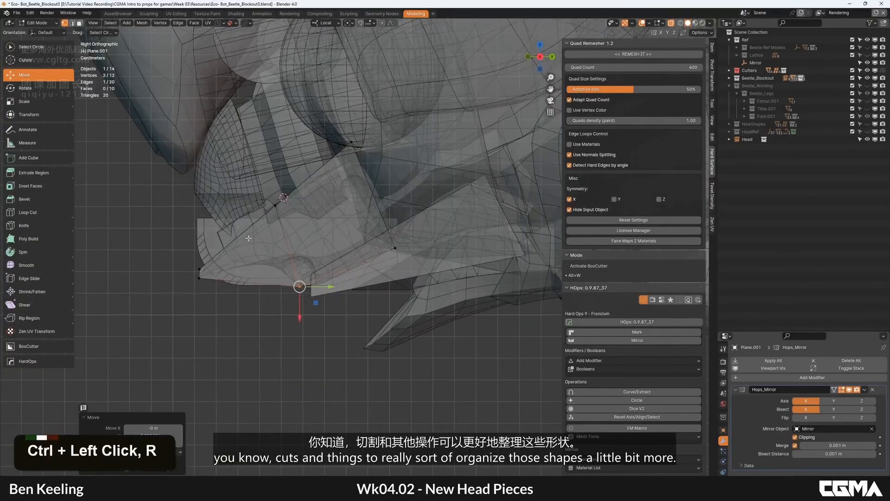
{"action": "left_click", "coordinate": [242, 234], "text": "ctrl"}
{"action": "right_click", "coordinate": [242, 234]}
{"action": "left_click", "coordinate": [267, 301]}
{"action": "key", "text": "b"}
{"action": "left_click_drag", "start_coordinate": [268, 299], "coordinate": [242, 273]}
{"action": "key", "text": "g"}
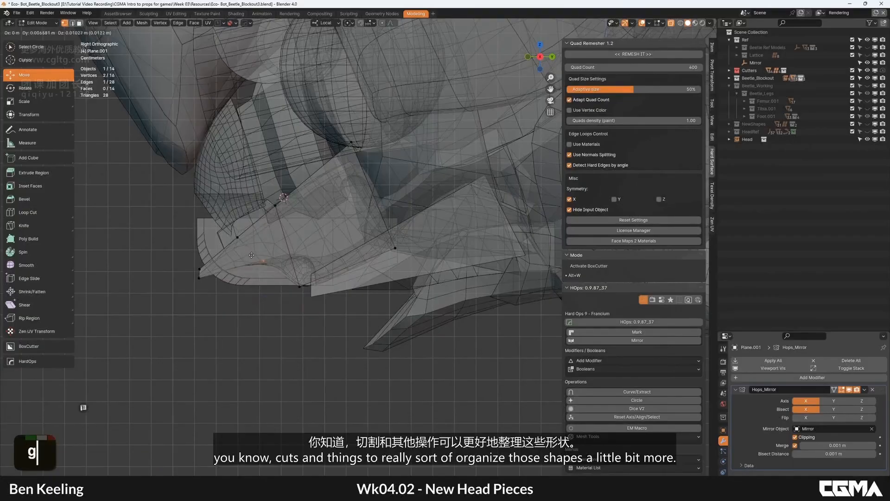
{"action": "left_click", "coordinate": [256, 255]}
{"action": "key", "text": "Tab"}
Turn off X-ray and add a cylinder at the 3D cursor in front view.
{"action": "middle_click_drag", "start_coordinate": [257, 256], "coordinate": [440, 236], "text": "alt"}
{"action": "scroll", "coordinate": [382, 240], "scroll_direction": "down", "scroll_amount": 3}
{"action": "key", "text": "alt+z"}
{"action": "scroll", "coordinate": [440, 236], "scroll_direction": "down", "scroll_amount": 2}
{"action": "key", "text": "1"}
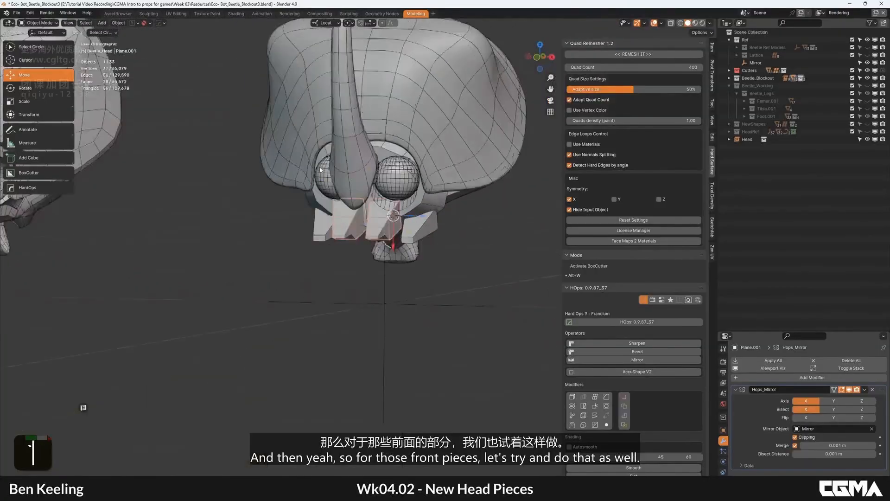
{"action": "key", "text": "shift+a"}
{"action": "mouse_move", "coordinate": [441, 217]}
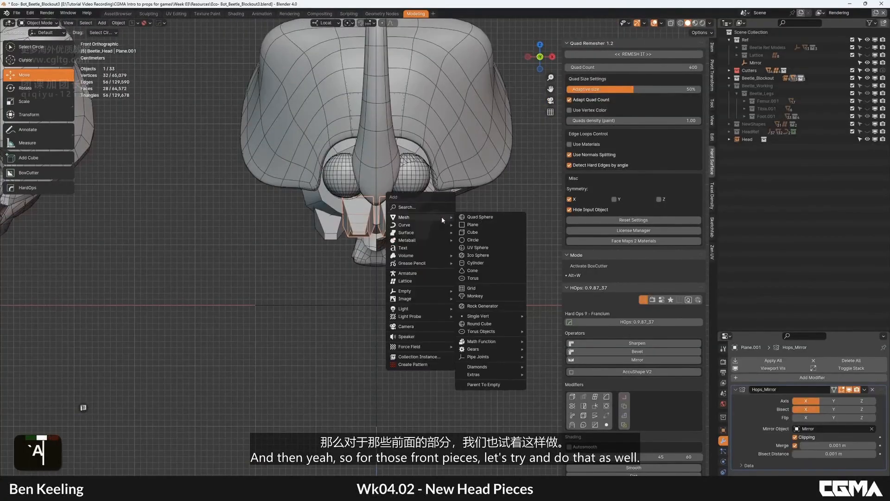
{"action": "left_click", "coordinate": [477, 263]}
Scale the new cylinder down to about 0.03 and centre it by setting its X location to 0.
{"action": "scroll", "coordinate": [478, 261], "scroll_direction": "down", "scroll_amount": 6}
{"action": "key", "text": "s"}
{"action": "left_click", "coordinate": [385, 228]}
{"action": "scroll", "coordinate": [436, 202], "scroll_direction": "up", "scroll_amount": 5}
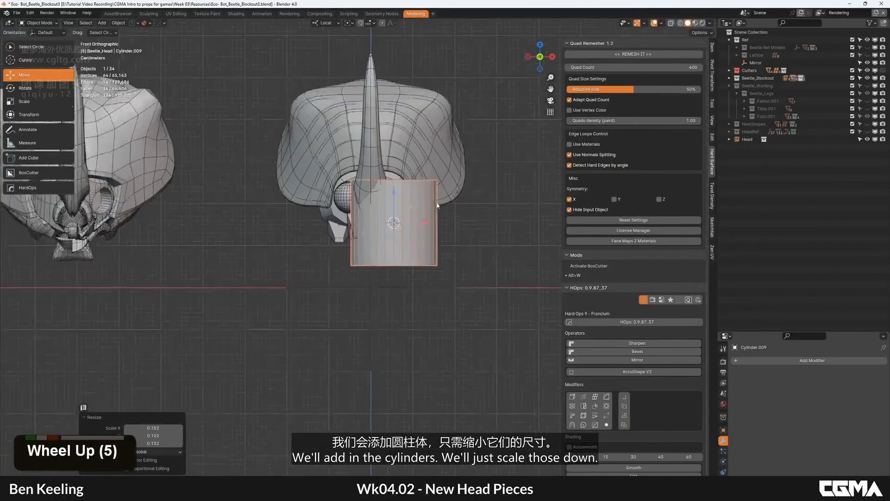
{"action": "key", "text": "s"}
{"action": "right_click", "coordinate": [393, 207]}
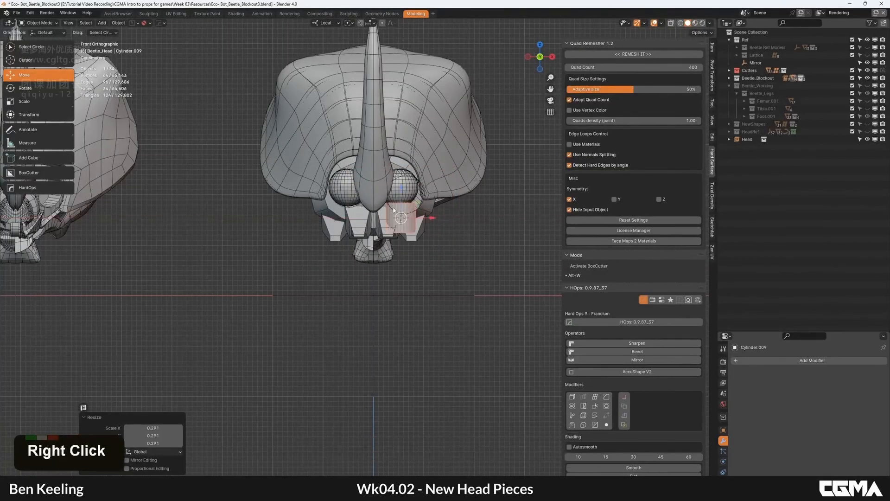
{"action": "left_click", "coordinate": [711, 48]}
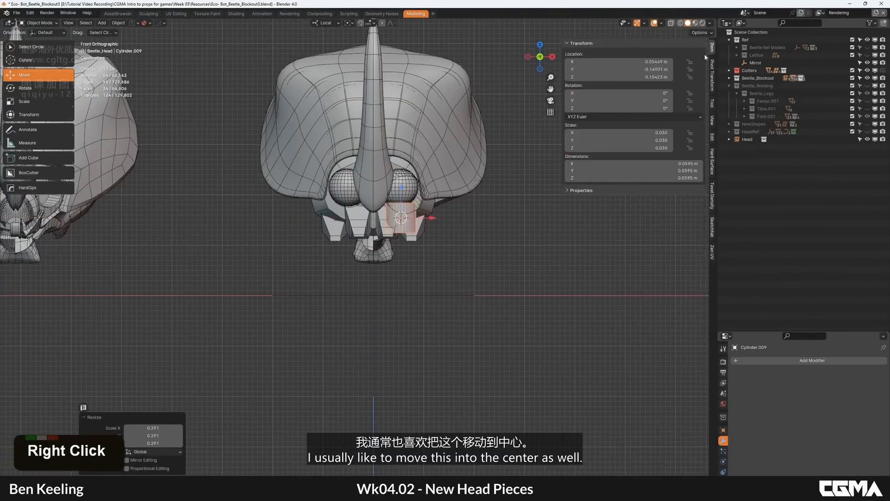
{"action": "left_click", "coordinate": [645, 62]}
{"action": "type", "text": "0"}
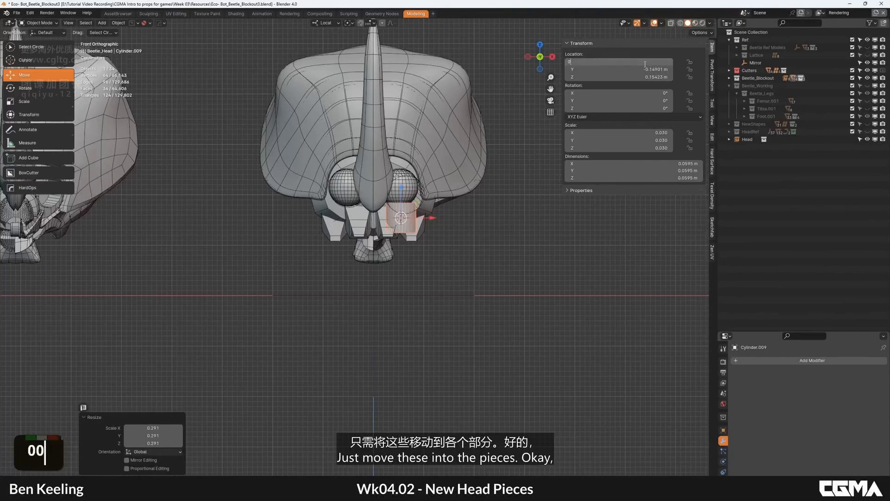
Rotate the cylinder to 105° about X in the right side view to match the mouth's angle.
{"action": "scroll", "coordinate": [394, 191], "scroll_direction": "up", "scroll_amount": 3}
{"action": "key", "text": "grave"}
{"action": "left_click", "coordinate": [441, 190]}
{"action": "middle_click_drag", "start_coordinate": [425, 192], "coordinate": [443, 227], "text": "shift"}
{"action": "scroll", "coordinate": [399, 227], "scroll_direction": "up", "scroll_amount": 3}
{"action": "key", "text": "r"}
{"action": "middle_click_drag", "start_coordinate": [366, 224], "coordinate": [394, 235], "text": "shift"}
{"action": "key", "text": "r"}
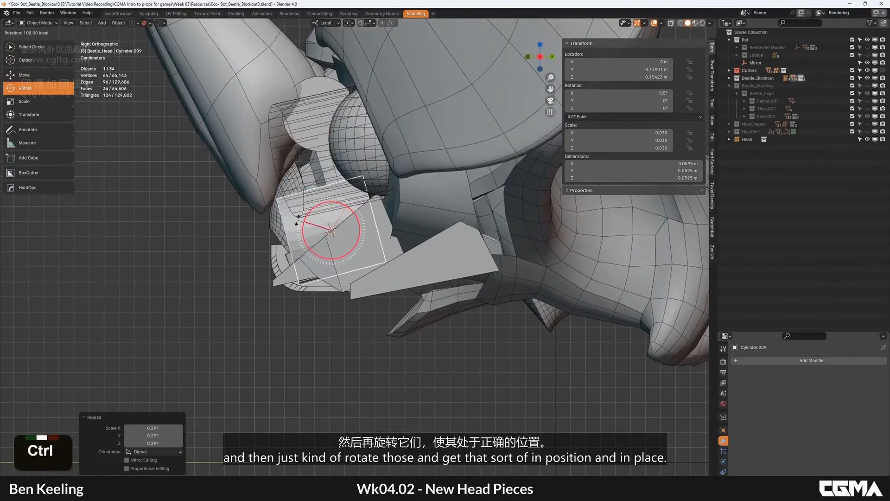
{"action": "left_click", "coordinate": [300, 216]}
Move the cylinder up into the mouth area and duplicate it about 0.05 m forward as the front piece.
{"action": "key", "text": "g"}
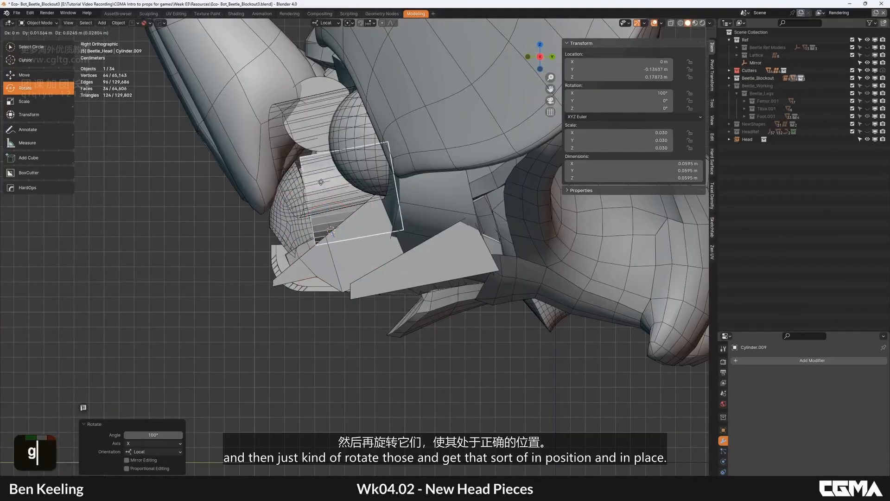
{"action": "left_click_drag", "start_coordinate": [356, 165], "coordinate": [362, 184]}
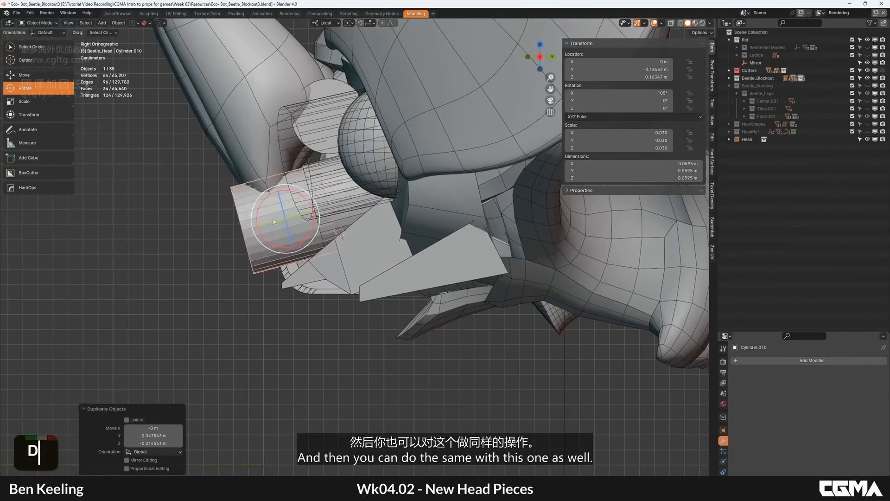
Slide the duplicated cylinder's front face back to shorten it and tilt that face by 11.8°.
{"action": "key", "text": "Tab"}
{"action": "middle_click", "coordinate": [313, 215], "text": "alt"}
{"action": "scroll", "coordinate": [314, 216], "scroll_direction": "down", "scroll_amount": 3}
{"action": "middle_click", "coordinate": [432, 184], "text": "alt"}
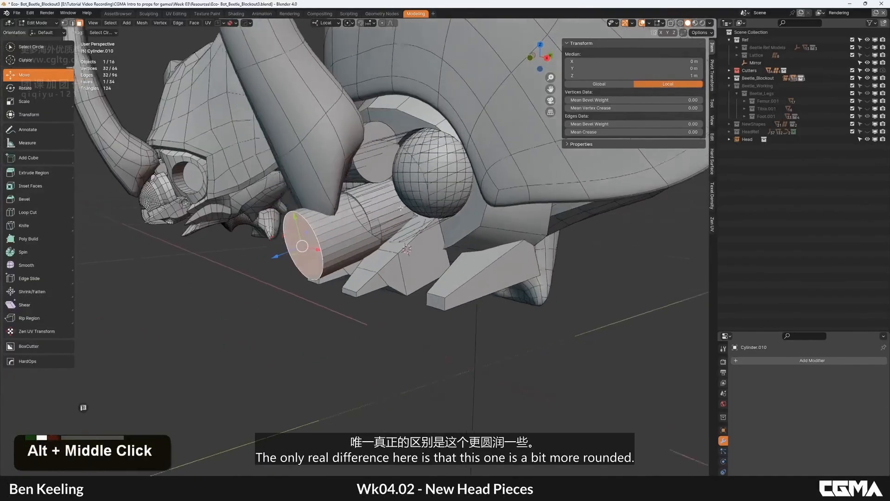
{"action": "key", "text": "g"}
{"action": "key", "text": "g"}
{"action": "left_click", "coordinate": [320, 222]}
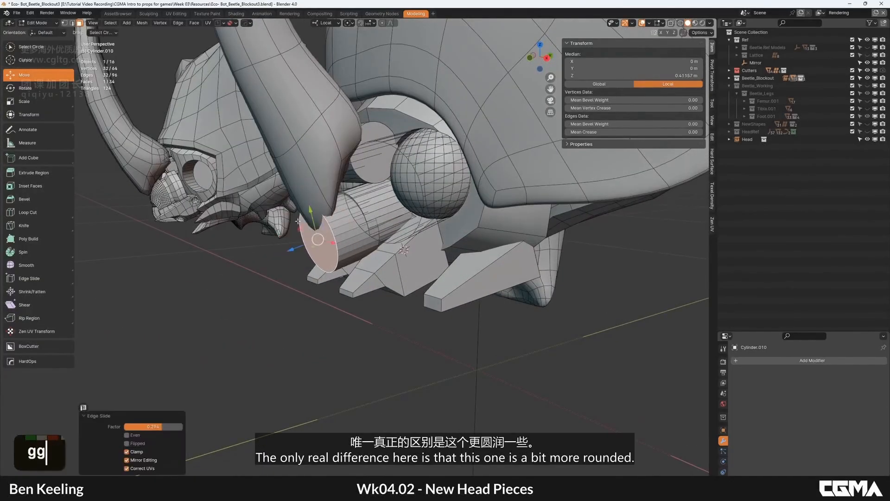
{"action": "key", "text": "r"}
{"action": "left_click", "coordinate": [393, 211]}
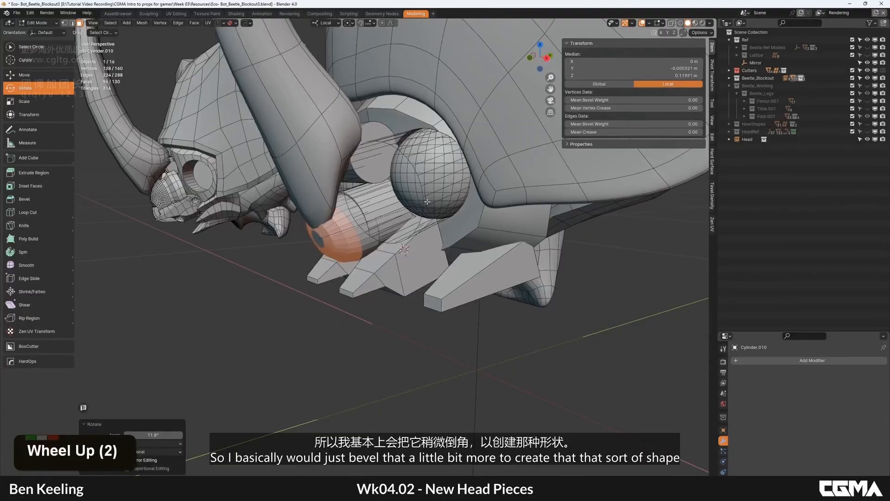
Bevel the front cylinder's end with several segments to round it off, and return to Object Mode.
{"action": "left_click", "coordinate": [424, 201]}
{"action": "key", "text": "Tab"}
{"action": "scroll", "coordinate": [345, 239], "scroll_direction": "down", "scroll_amount": 4}
{"action": "middle_click", "coordinate": [345, 238], "text": "alt"}
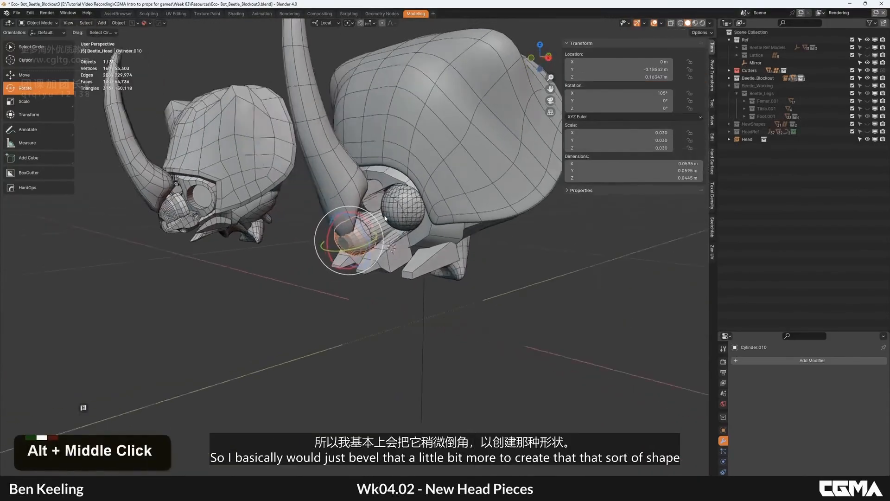
Select the rear cylinder and move its front face back along local Z, shortening it to about 0.055 m.
{"action": "middle_click_drag", "start_coordinate": [347, 237], "coordinate": [450, 224]}
{"action": "scroll", "coordinate": [453, 223], "scroll_direction": "up", "scroll_amount": 4}
{"action": "left_click_drag", "start_coordinate": [455, 211], "coordinate": [456, 217], "text": "ctrl"}
{"action": "key", "text": "g"}
{"action": "left_click", "coordinate": [453, 217]}
{"action": "double_click", "coordinate": [427, 210]}
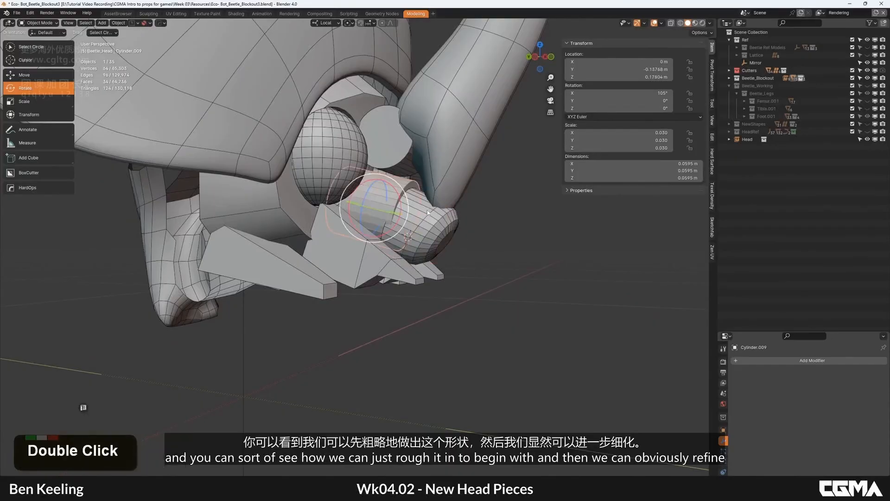
{"action": "key", "text": "Tab"}
{"action": "middle_click", "coordinate": [427, 210], "text": "alt"}
{"action": "key", "text": "3"}
{"action": "middle_click", "coordinate": [426, 224], "text": "alt"}
{"action": "key", "text": "g"}
{"action": "middle_click", "coordinate": [425, 223]}
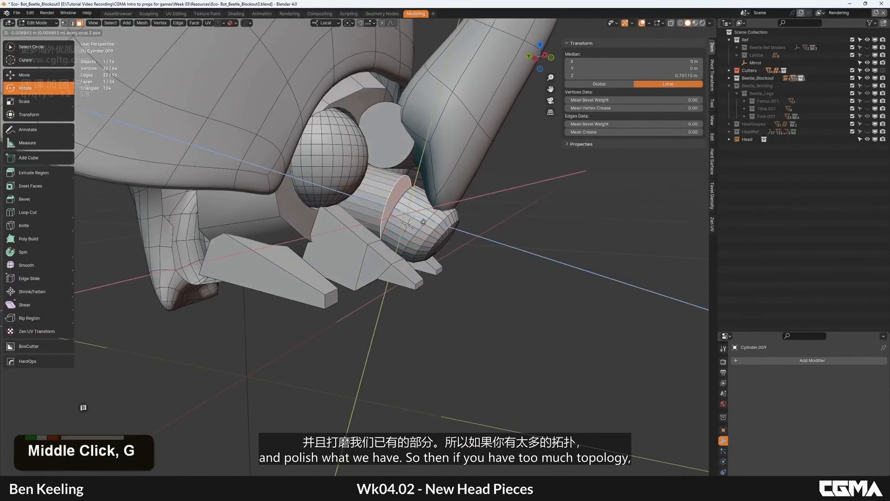
{"action": "left_click", "coordinate": [423, 220]}
Isolate the rear cylinder and dissolve every other lengthwise edge to reduce it to 16 sides.
{"action": "key", "text": "2"}
{"action": "left_click", "coordinate": [395, 210]}
{"action": "middle_click", "coordinate": [484, 247], "text": "alt"}
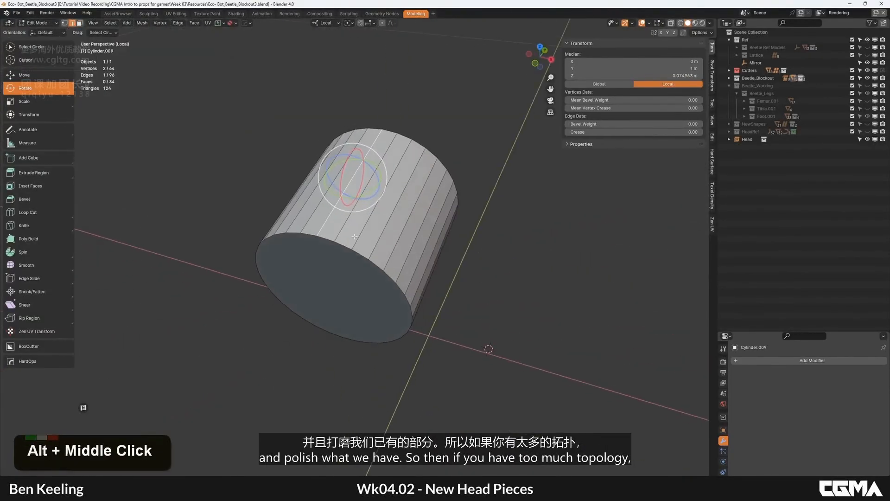
{"action": "middle_click", "coordinate": [380, 227], "text": "alt"}
{"action": "left_click", "coordinate": [379, 225], "text": "shift"}
{"action": "scroll", "coordinate": [438, 263], "scroll_direction": "up", "scroll_amount": 5, "text": "shift"}
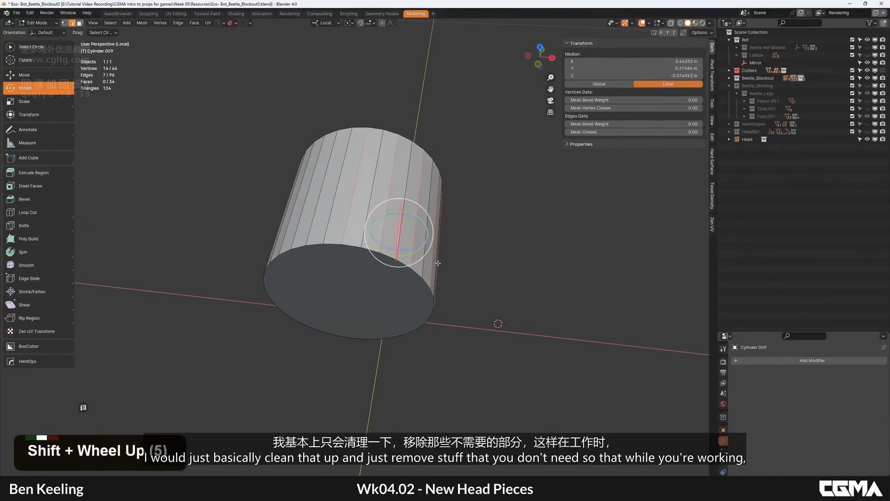
{"action": "key", "text": "ctrl+BackSpace"}
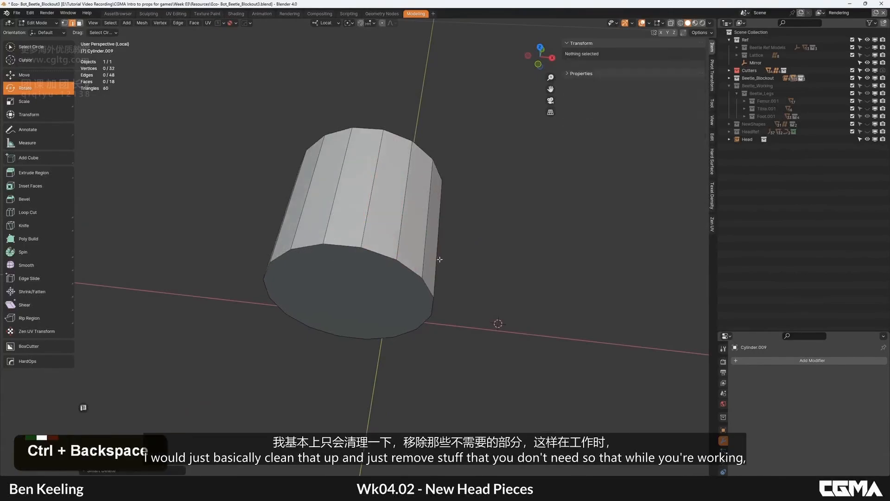
Bring the whole head back into view and adjust the position of the rear cylinder's front face.
{"action": "key", "text": "Tab"}
{"action": "middle_click", "coordinate": [359, 243], "text": "alt"}
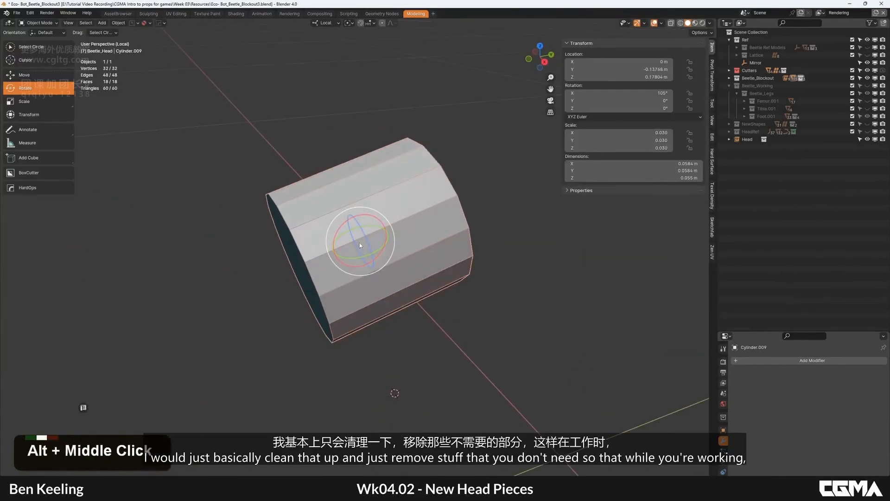
{"action": "middle_click", "coordinate": [368, 248], "text": "alt"}
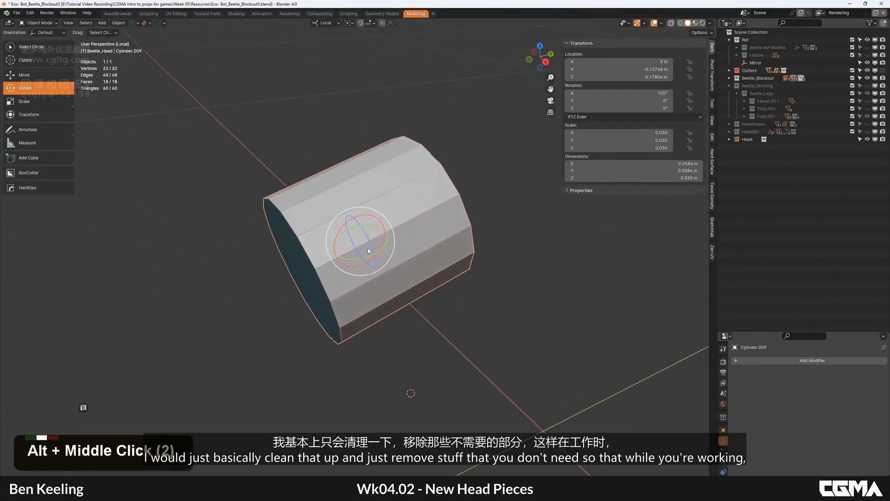
{"action": "key", "text": "slash"}
{"action": "middle_click", "coordinate": [368, 249], "text": "alt"}
{"action": "key", "text": "Tab"}
{"action": "middle_click", "coordinate": [350, 164], "text": "alt"}
{"action": "key", "text": "3"}
{"action": "left_click", "coordinate": [331, 183]}
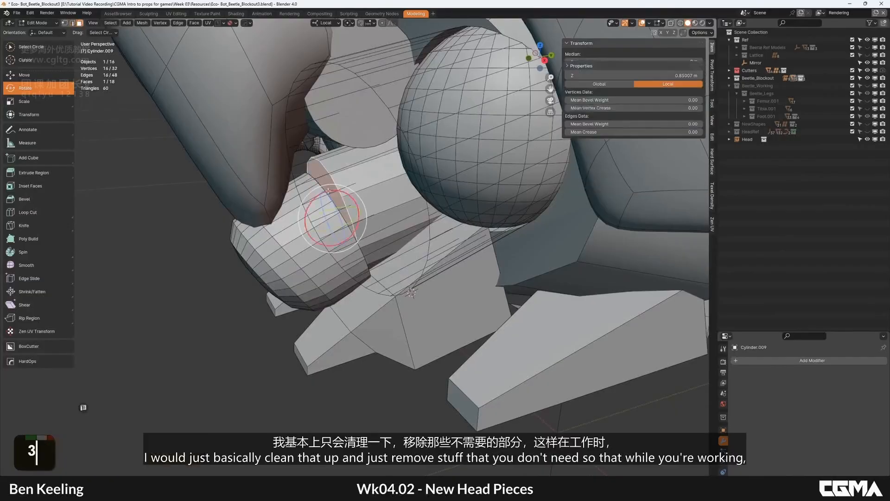
{"action": "middle_click_drag", "start_coordinate": [388, 181], "coordinate": [360, 177], "text": "alt"}
{"action": "key", "text": "g"}
{"action": "left_click", "coordinate": [354, 186]}
Add one centred loop cut around the rear cylinder and scale the ring up to make it bulge.
{"action": "middle_click", "coordinate": [352, 177], "text": "alt"}
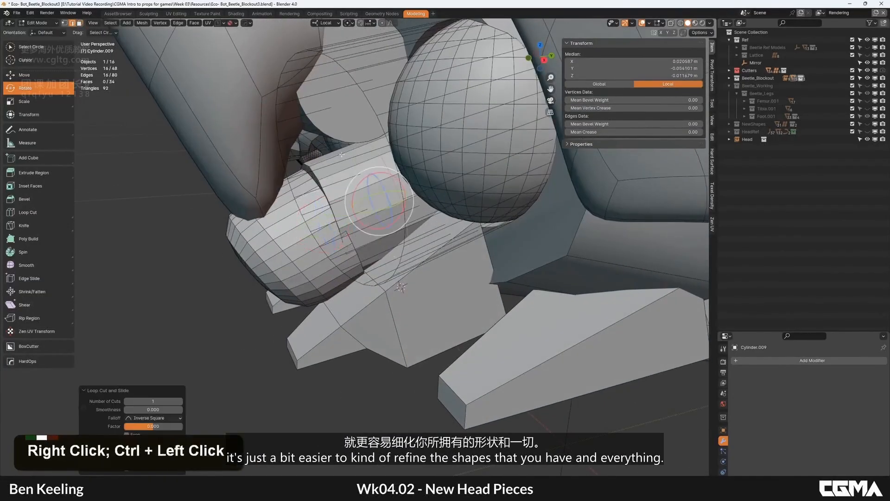
{"action": "key", "text": "s"}
{"action": "left_click", "coordinate": [454, 160]}
Isolate the rear cylinder, scale up its back face, and reposition that face.
{"action": "middle_click_drag", "start_coordinate": [454, 160], "coordinate": [447, 203], "text": "alt"}
{"action": "key", "text": "Tab"}
{"action": "scroll", "coordinate": [458, 195], "scroll_direction": "down", "scroll_amount": 2}
{"action": "key", "text": "KP_Divide"}
{"action": "key", "text": "Tab"}
{"action": "key", "text": "3"}
{"action": "key", "text": "s"}
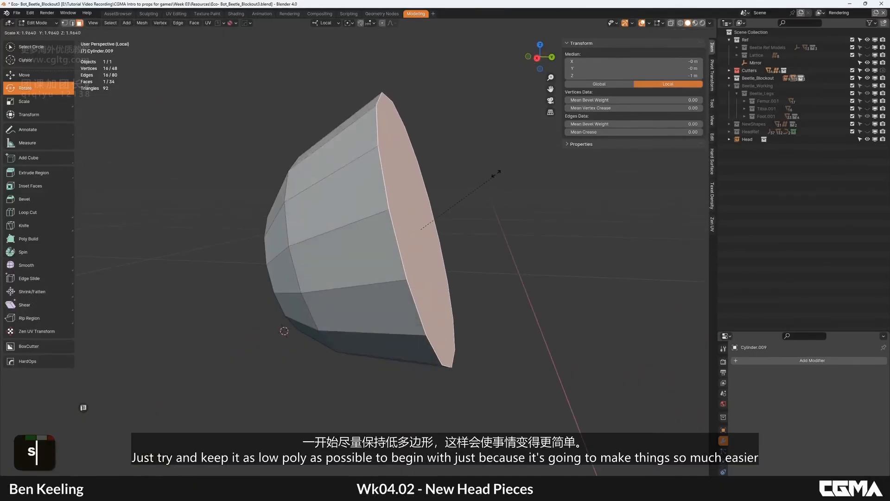
{"action": "left_click", "coordinate": [470, 184]}
{"action": "key", "text": "g"}
{"action": "left_click", "coordinate": [455, 174]}
Return the cylinder to the full scene and add a level 2 Subdivision modifier to smooth it.
{"action": "scroll", "coordinate": [400, 184], "scroll_direction": "down", "scroll_amount": 3}
{"action": "key", "text": "Tab"}
{"action": "middle_click_drag", "start_coordinate": [400, 185], "coordinate": [499, 245], "text": "alt"}
{"action": "key", "text": "KP_Divide"}
{"action": "double_click", "coordinate": [367, 206]}
{"action": "key", "text": "ctrl+2"}
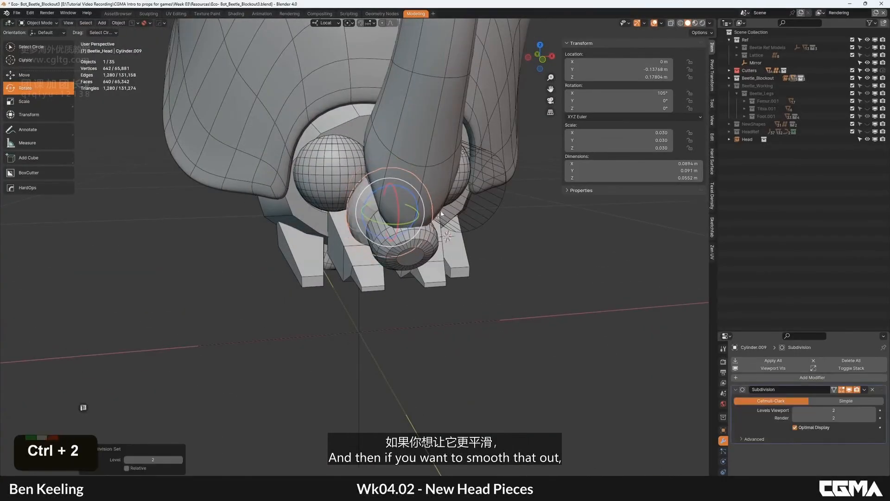
Set the mean crease of the rear cylinder's outer edge loop to 1.00 so its rim stays sharp.
{"action": "middle_click_drag", "start_coordinate": [437, 234], "coordinate": [463, 225], "text": "alt"}
{"action": "key", "text": "Tab"}
{"action": "scroll", "coordinate": [382, 178], "scroll_direction": "up", "scroll_amount": 4}
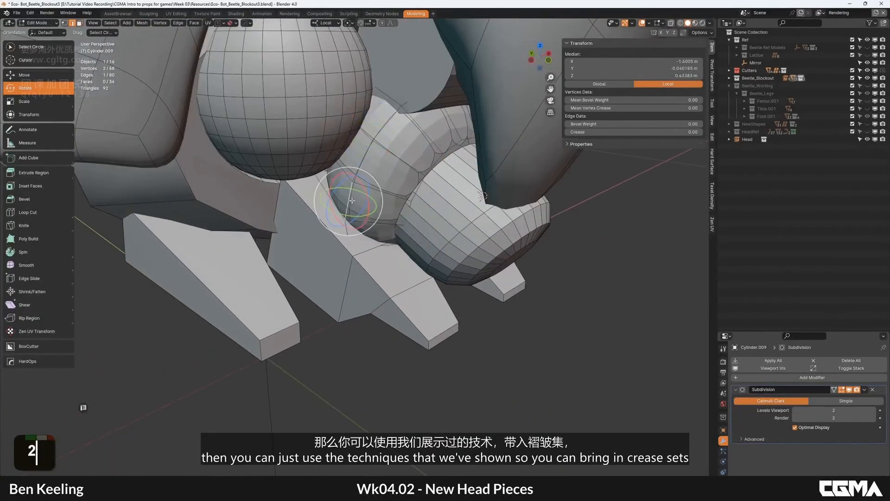
{"action": "left_click", "coordinate": [360, 156], "text": "alt+shift"}
{"action": "type", "text": "1"}
{"action": "key", "text": "Return"}
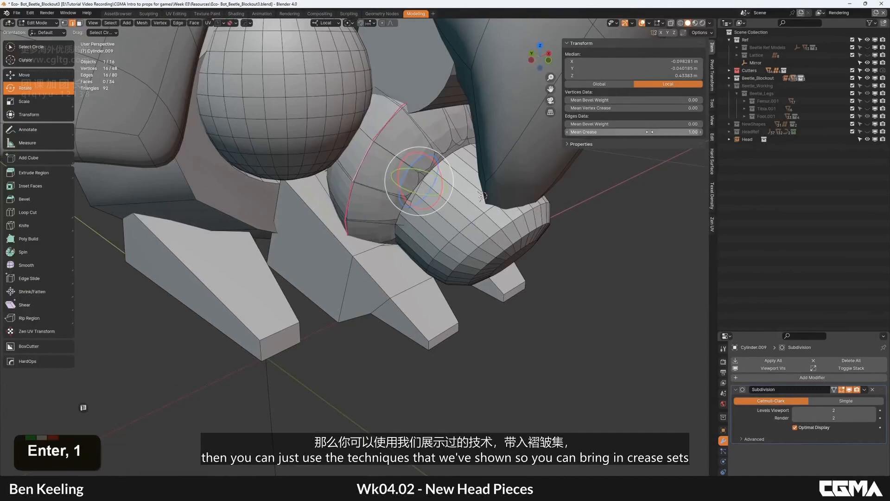
{"action": "right_click", "coordinate": [437, 148]}
{"action": "key", "text": "Tab"}
Apply Shade Auto Smooth to the rear cylinder.
{"action": "right_click", "coordinate": [411, 145]}
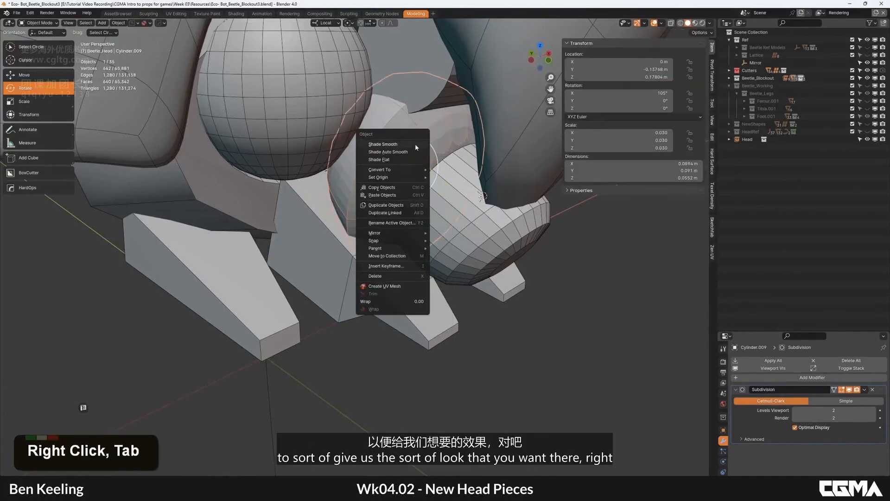
{"action": "left_click", "coordinate": [395, 153]}
{"action": "scroll", "coordinate": [395, 153], "scroll_direction": "down", "scroll_amount": 2}
{"action": "middle_click_drag", "start_coordinate": [447, 183], "coordinate": [324, 172], "text": "alt"}
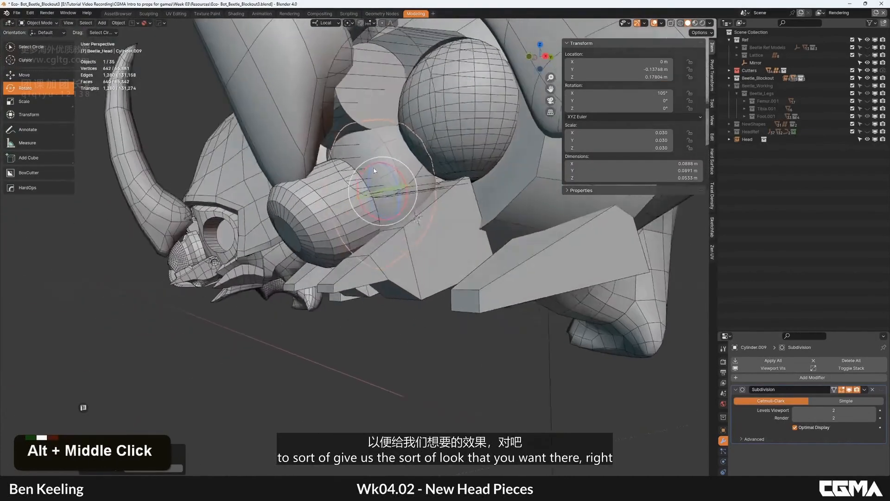
{"action": "scroll", "coordinate": [445, 209], "scroll_direction": "down", "scroll_amount": 1}
Turn off the wireframe overlay and apply Shade Auto Smooth to the front cylinder with a 60° angle.
{"action": "left_click", "coordinate": [452, 213]}
{"action": "middle_click_drag", "start_coordinate": [452, 213], "coordinate": [426, 225], "text": "alt"}
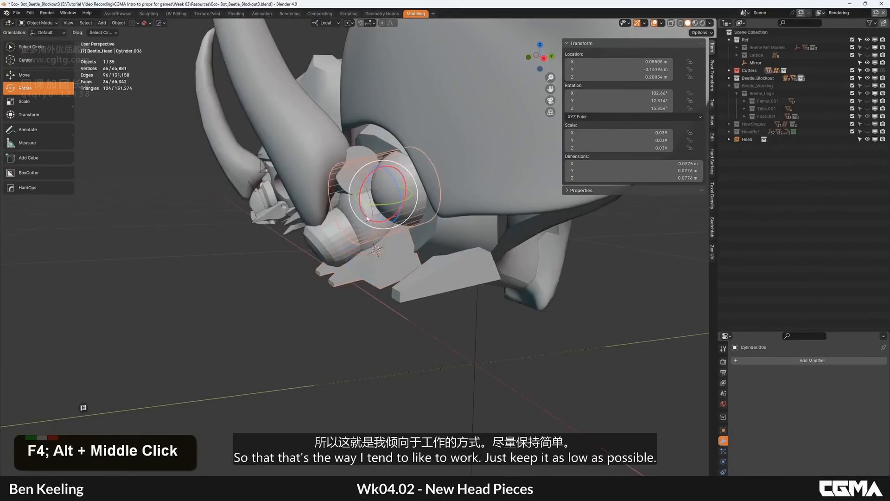
{"action": "double_click", "coordinate": [335, 242]}
{"action": "right_click", "coordinate": [337, 243]}
{"action": "left_click", "coordinate": [336, 243]}
{"action": "left_click", "coordinate": [338, 243]}
{"action": "middle_click", "coordinate": [338, 243], "text": "alt"}
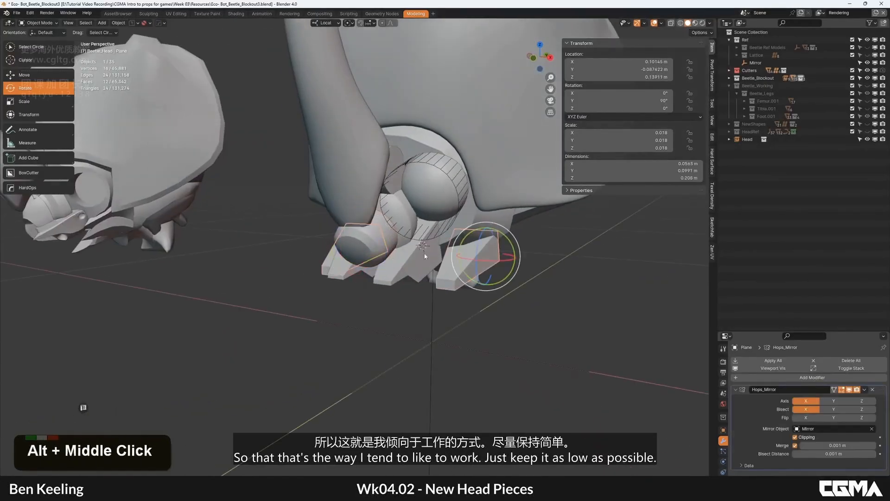
{"action": "left_click", "coordinate": [362, 251]}
{"action": "left_click", "coordinate": [359, 245]}
{"action": "right_click", "coordinate": [362, 239]}
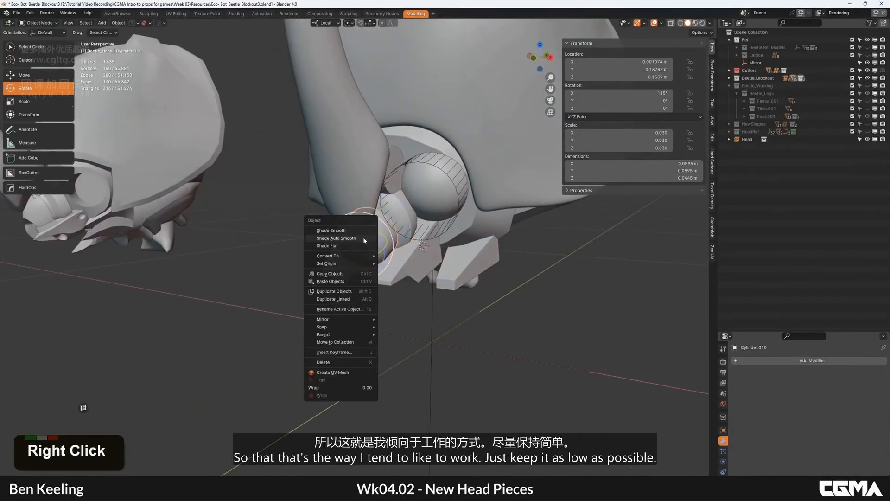
{"action": "left_click", "coordinate": [363, 237]}
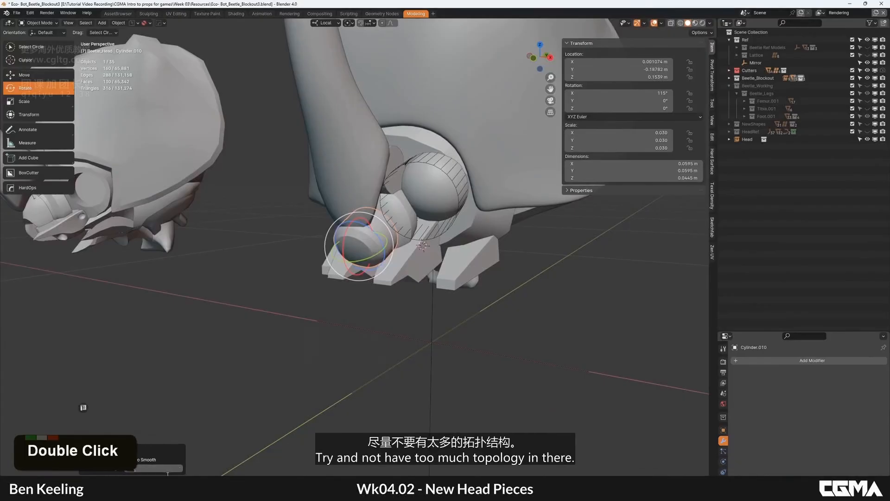
{"action": "type", "text": "60"}
{"action": "key", "text": "Return"}
Hide the Cutters collection in the viewport to remove the boolean cutter around the eye.
{"action": "middle_click", "coordinate": [572, 320], "text": "alt"}
{"action": "middle_click_drag", "start_coordinate": [572, 320], "coordinate": [424, 262], "text": "alt"}
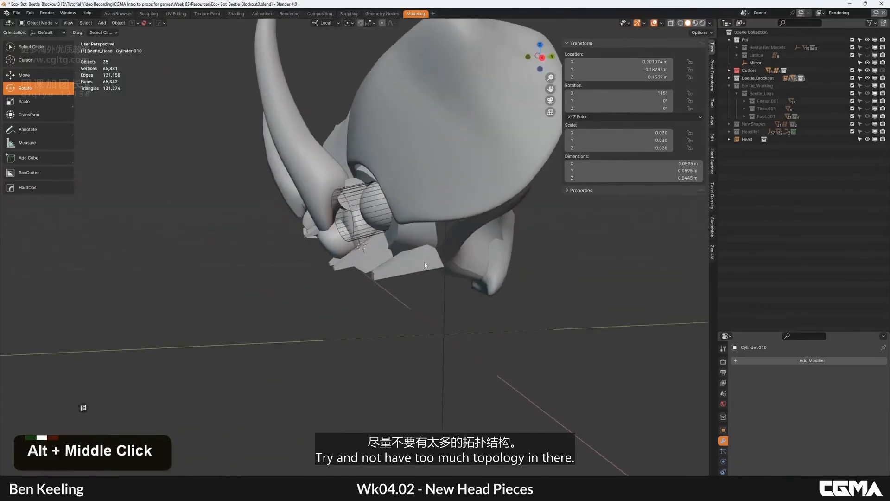
{"action": "scroll", "coordinate": [424, 262], "scroll_direction": "down", "scroll_amount": 1}
{"action": "scroll", "coordinate": [398, 212], "scroll_direction": "up", "scroll_amount": 2}
{"action": "left_click", "coordinate": [348, 214]}
{"action": "middle_click", "coordinate": [348, 214], "text": "alt"}
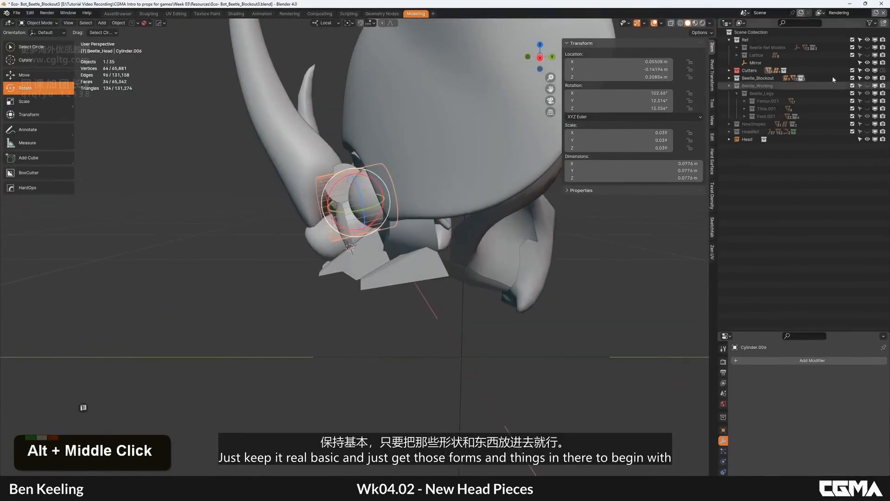
{"action": "left_click", "coordinate": [870, 70]}
{"action": "middle_click", "coordinate": [445, 208], "text": "alt"}
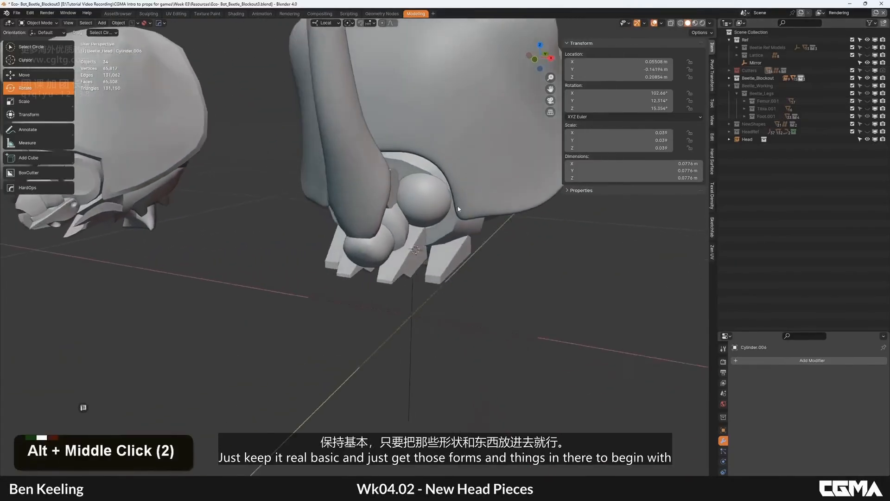
{"action": "middle_click_drag", "start_coordinate": [444, 208], "coordinate": [480, 184], "text": "alt"}
Scale the mirrored eye sphere down by a factor of about 0.934.
{"action": "left_click", "coordinate": [419, 195]}
{"action": "key", "text": "s"}
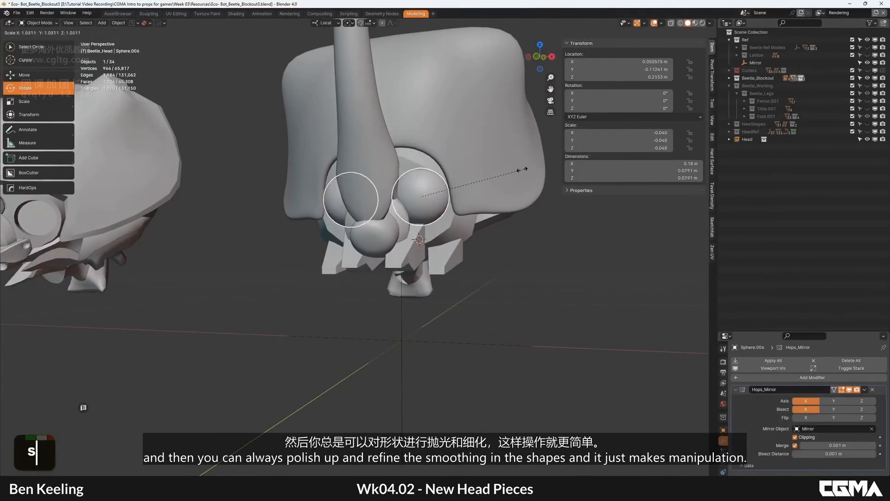
{"action": "left_click", "coordinate": [510, 171]}
{"action": "middle_click", "coordinate": [510, 171], "text": "alt"}
{"action": "scroll", "coordinate": [464, 208], "scroll_direction": "down", "scroll_amount": 3}
{"action": "middle_click", "coordinate": [464, 209], "text": "alt"}
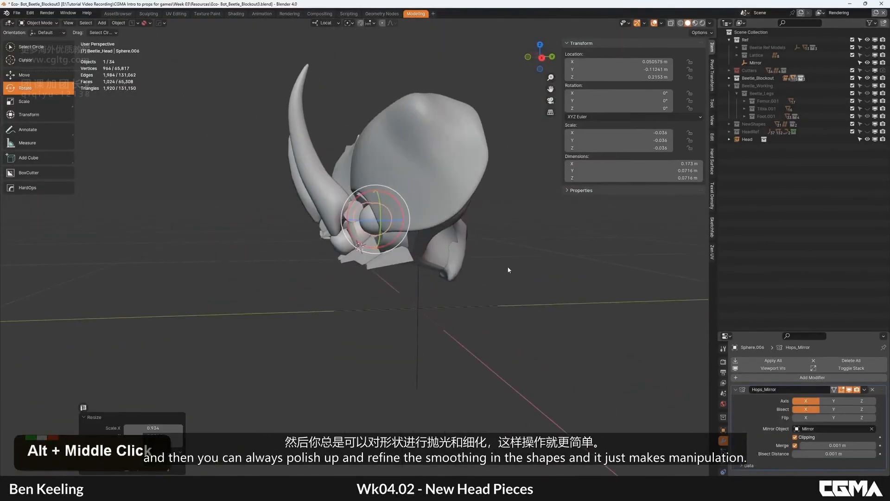
{"action": "middle_click_drag", "start_coordinate": [464, 208], "coordinate": [408, 181]}
Restore the wireframe overlay and switch off the viewport display of the large head shell's modifiers.
{"action": "key", "text": "F4"}
{"action": "scroll", "coordinate": [417, 195], "scroll_direction": "up", "scroll_amount": 3}
{"action": "left_click", "coordinate": [766, 368]}
{"action": "middle_click", "coordinate": [408, 181], "text": "alt"}
{"action": "scroll", "coordinate": [408, 176], "scroll_direction": "down", "scroll_amount": 2}
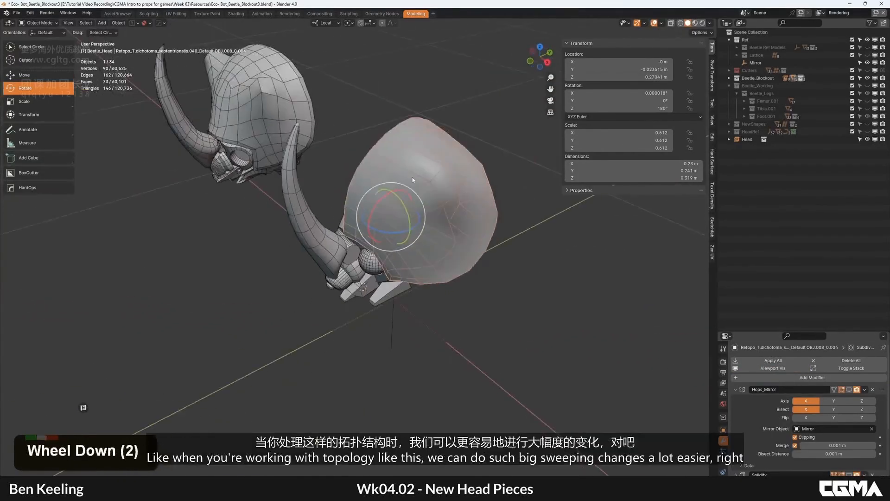
Reposition individual edges along the upper front rim of the head shell in Edit Mode, then return to Object Mode.
{"action": "middle_click", "coordinate": [408, 173], "text": "alt"}
{"action": "scroll", "coordinate": [408, 173], "scroll_direction": "up", "scroll_amount": 3}
{"action": "key", "text": "Tab"}
{"action": "key", "text": "3"}
{"action": "key", "text": "g"}
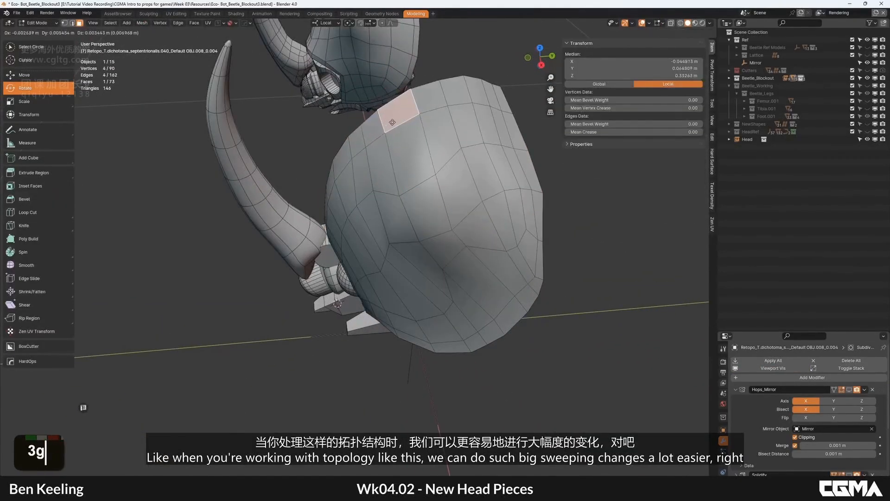
{"action": "right_click", "coordinate": [383, 132]}
{"action": "key", "text": "2"}
{"action": "double_click", "coordinate": [346, 137]}
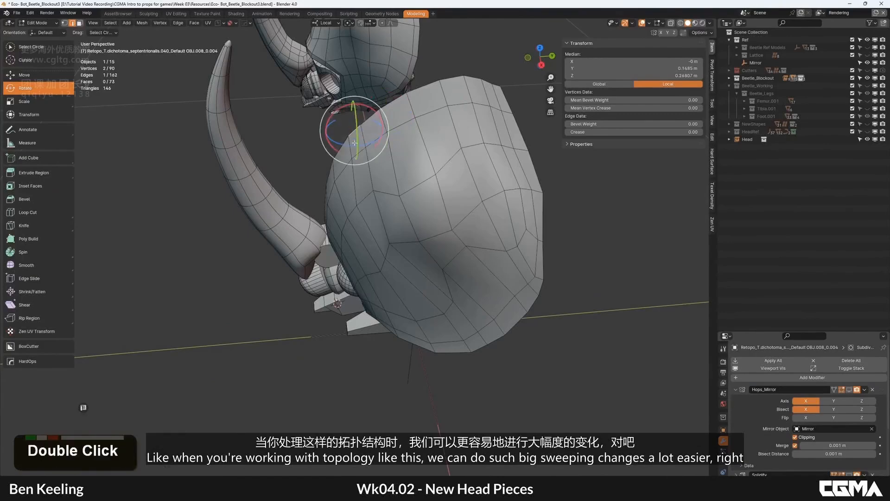
{"action": "key", "text": "g"}
{"action": "double_click", "coordinate": [358, 130]}
{"action": "key", "text": "g"}
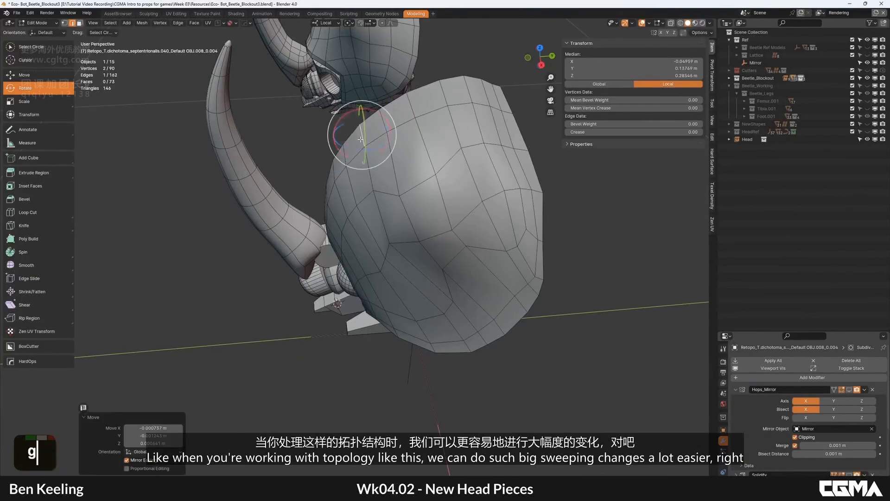
{"action": "key", "text": "Tab"}
Examine the low-poly topology of the head blockout and the reference beetle from several angles.
{"action": "middle_click", "coordinate": [371, 132], "text": "alt"}
{"action": "middle_click_drag", "start_coordinate": [370, 131], "coordinate": [348, 210]}
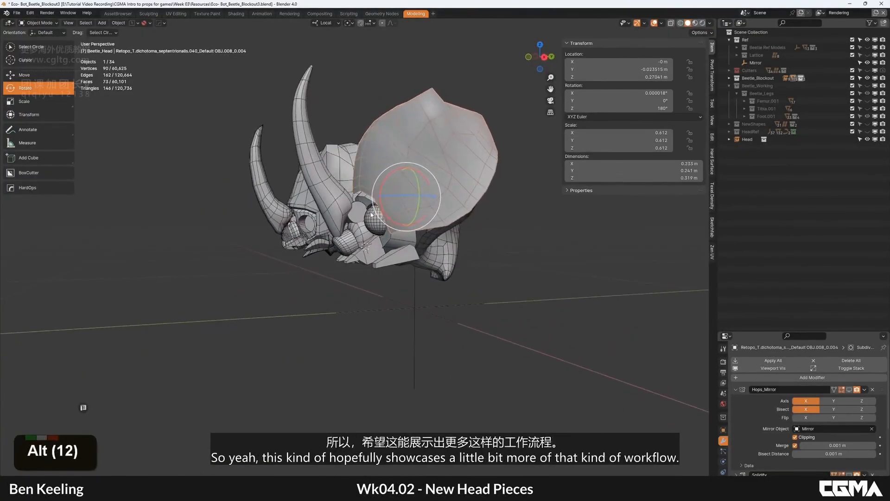
{"action": "middle_click_drag", "start_coordinate": [334, 176], "coordinate": [423, 202], "text": "alt"}
{"action": "key", "text": "Tab"}
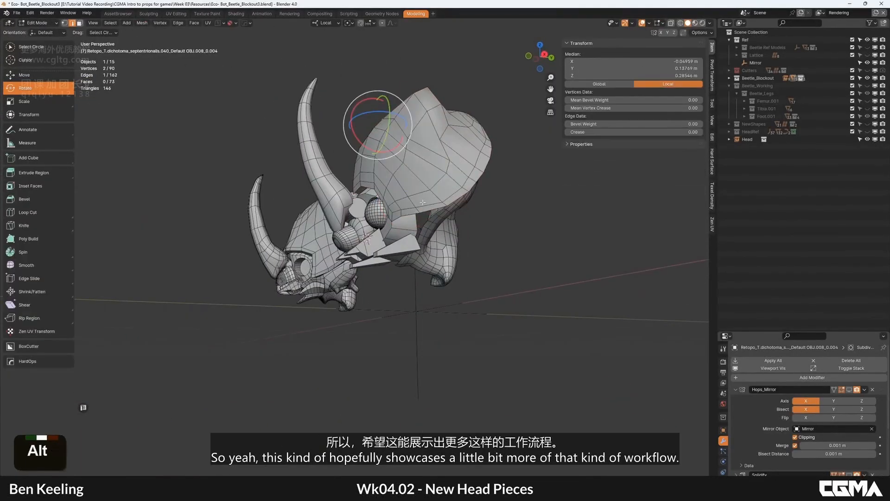
{"action": "scroll", "coordinate": [423, 202], "scroll_direction": "up", "scroll_amount": 2}
{"action": "scroll", "coordinate": [433, 256], "scroll_direction": "down", "scroll_amount": 2}
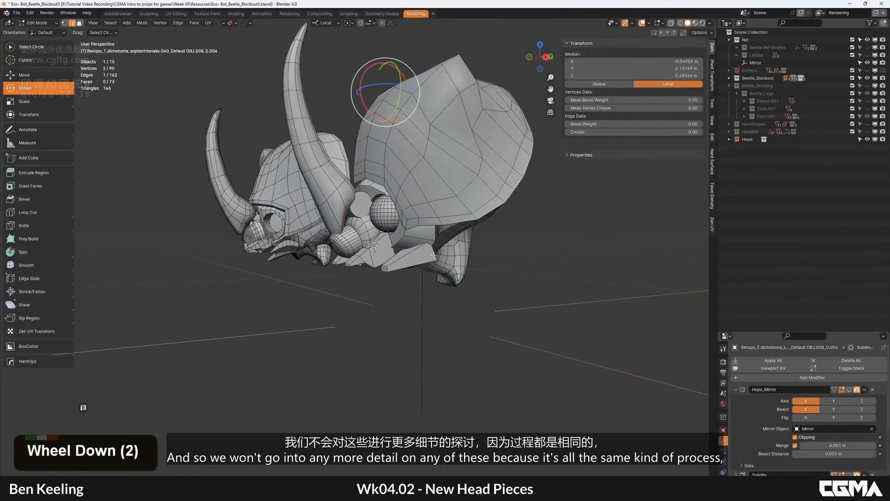
{"action": "middle_click_drag", "start_coordinate": [282, 244], "coordinate": [381, 225], "text": "alt"}
{"action": "key", "text": "Tab"}
{"action": "key", "text": "Tab"}
{"action": "key", "text": "Tab"}
{"action": "left_click", "coordinate": [366, 246]}
{"action": "scroll", "coordinate": [388, 242], "scroll_direction": "down", "scroll_amount": 2}
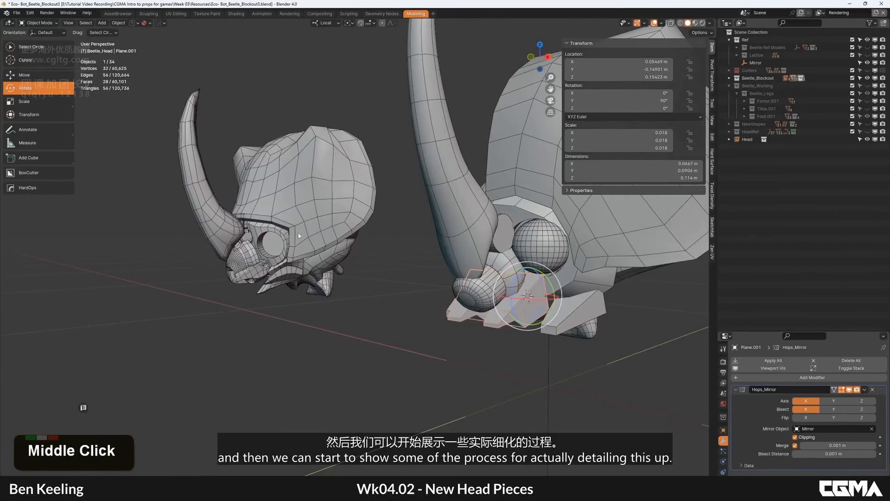
{"action": "scroll", "coordinate": [299, 235], "scroll_direction": "down", "scroll_amount": 2}
{"action": "middle_click_drag", "start_coordinate": [299, 235], "coordinate": [359, 204], "text": "alt"}
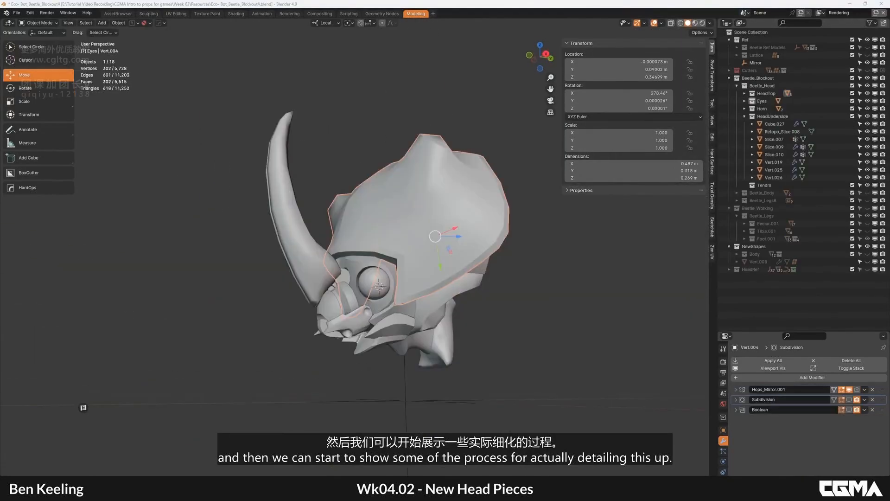
Look over the assembled beetle head and collapse the HeadUnderside collection in the outliner.
{"action": "middle_click_drag", "start_coordinate": [572, 267], "coordinate": [438, 218]}
{"action": "middle_click_drag", "start_coordinate": [447, 299], "coordinate": [403, 278], "text": "alt"}
{"action": "scroll", "coordinate": [424, 327], "scroll_direction": "up", "scroll_amount": 5}
{"action": "middle_click_drag", "start_coordinate": [424, 328], "coordinate": [507, 222], "text": "alt"}
{"action": "scroll", "coordinate": [436, 315], "scroll_direction": "down", "scroll_amount": 3}
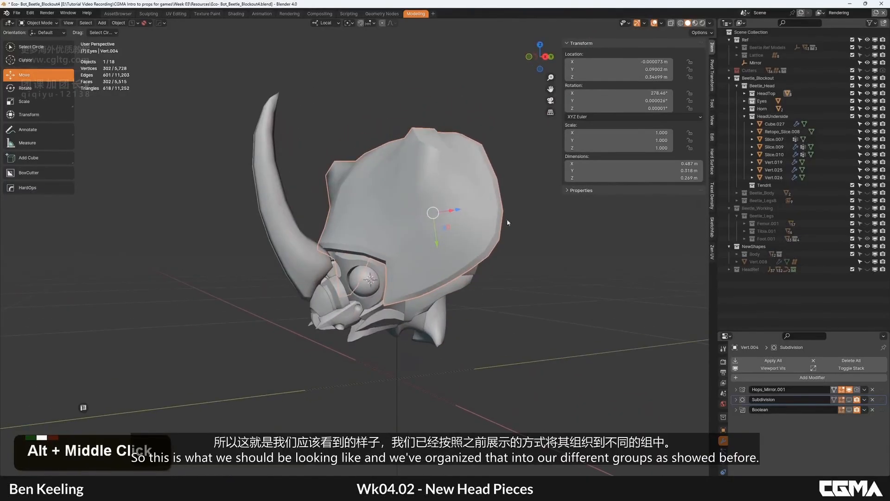
{"action": "double_click", "coordinate": [751, 117]}
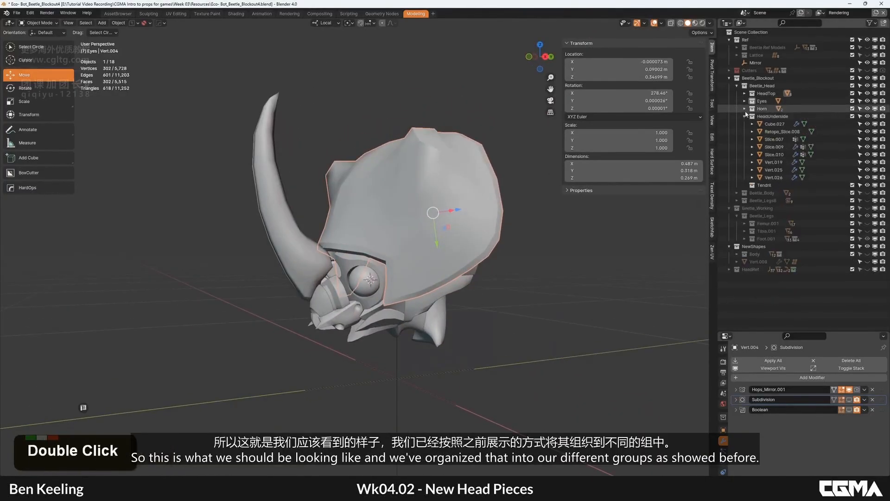
{"action": "double_click", "coordinate": [752, 116]}
Open the mouth piece with the tendril holes, below the eye, for mesh editing.
{"action": "middle_click_drag", "start_coordinate": [413, 327], "coordinate": [411, 277]}
{"action": "middle_click_drag", "start_coordinate": [411, 277], "coordinate": [390, 254], "text": "alt"}
{"action": "scroll", "coordinate": [438, 248], "scroll_direction": "up", "scroll_amount": 3}
{"action": "left_click", "coordinate": [401, 262]}
{"action": "scroll", "coordinate": [391, 254], "scroll_direction": "up", "scroll_amount": 3}
{"action": "key", "text": "Tab"}
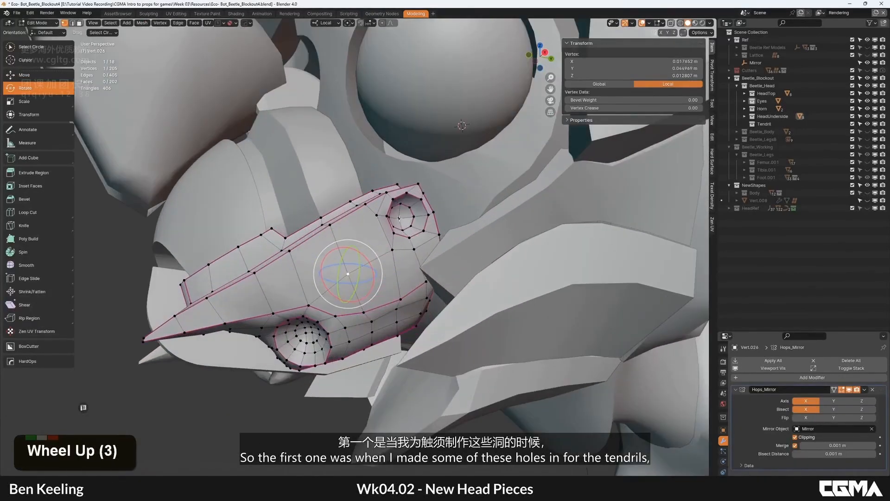
Bevel the vertex in the middle of the mouth piece's side with two segments and a width of about 0.005 m.
{"action": "scroll", "coordinate": [399, 218], "scroll_direction": "down", "scroll_amount": 3}
{"action": "key", "text": "1"}
{"action": "middle_click_drag", "start_coordinate": [399, 219], "coordinate": [362, 245], "text": "alt"}
{"action": "scroll", "coordinate": [370, 241], "scroll_direction": "up", "scroll_amount": 3}
{"action": "key", "text": "1"}
{"action": "key", "text": "KP_Decimal"}
{"action": "scroll", "coordinate": [362, 245], "scroll_direction": "down", "scroll_amount": 20}
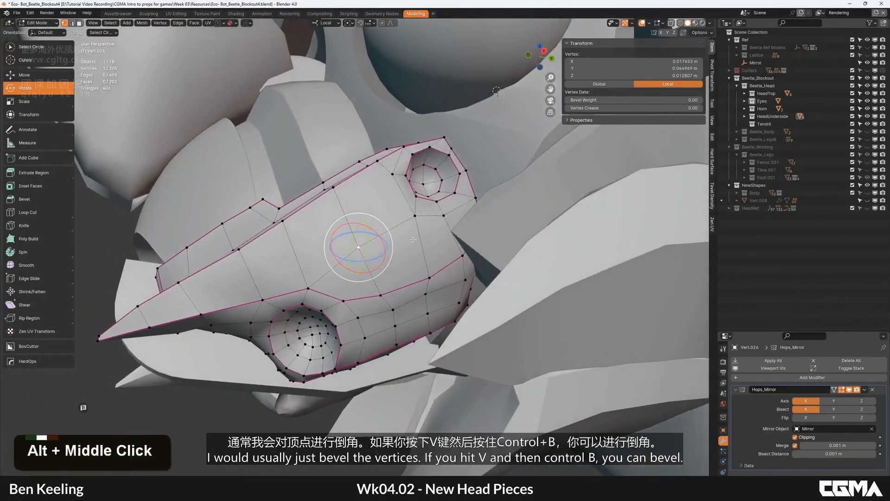
{"action": "key", "text": "ctrl+b"}
{"action": "key", "text": "v"}
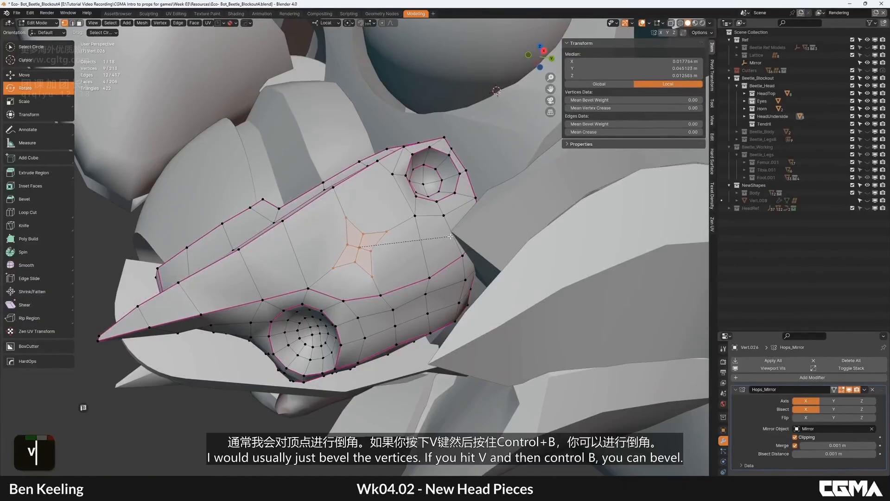
{"action": "left_click", "coordinate": [445, 236]}
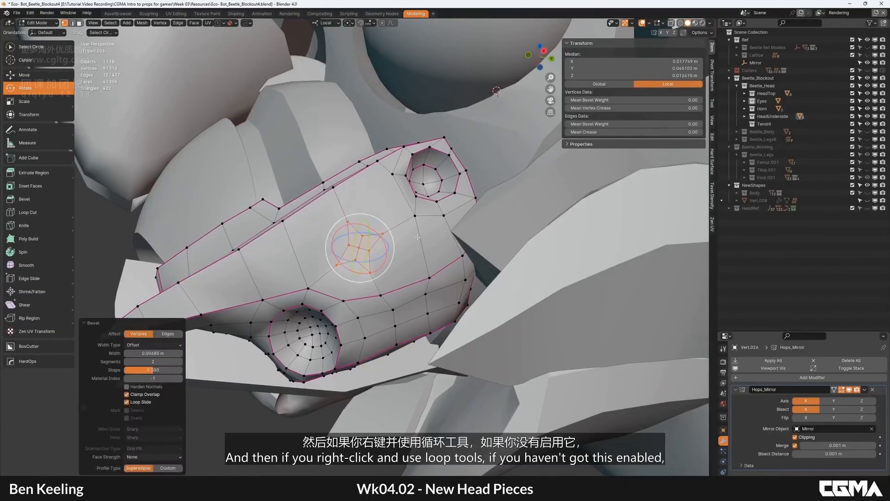
Shape the bevelled vertices into a circle with LoopTools, scale it by about 1.348 and nudge it into place.
{"action": "right_click", "coordinate": [360, 234]}
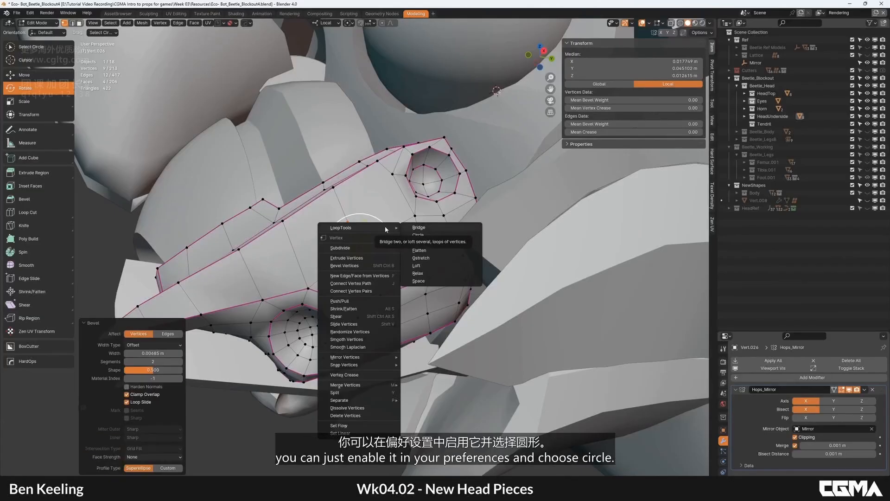
{"action": "left_click", "coordinate": [418, 235]}
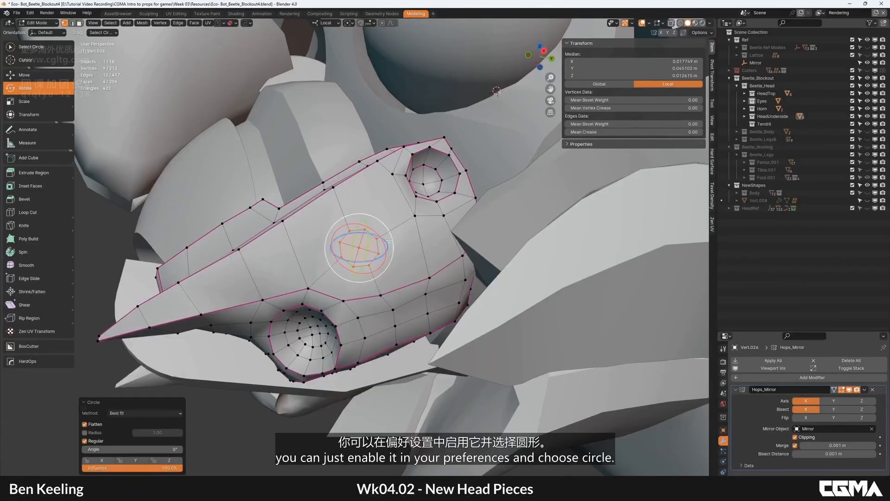
{"action": "key", "text": "s"}
{"action": "left_click", "coordinate": [438, 234]}
{"action": "key", "text": "g"}
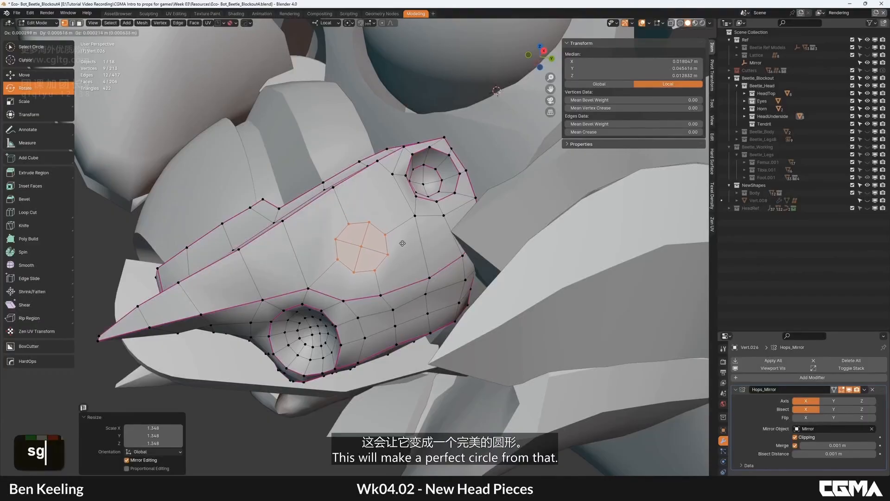
{"action": "left_click", "coordinate": [402, 243]}
Extrude the circular face about 0.007 m inward to cut a tendril hole and scale its inner end.
{"action": "middle_click_drag", "start_coordinate": [402, 242], "coordinate": [496, 243], "text": "alt"}
{"action": "key", "text": "e"}
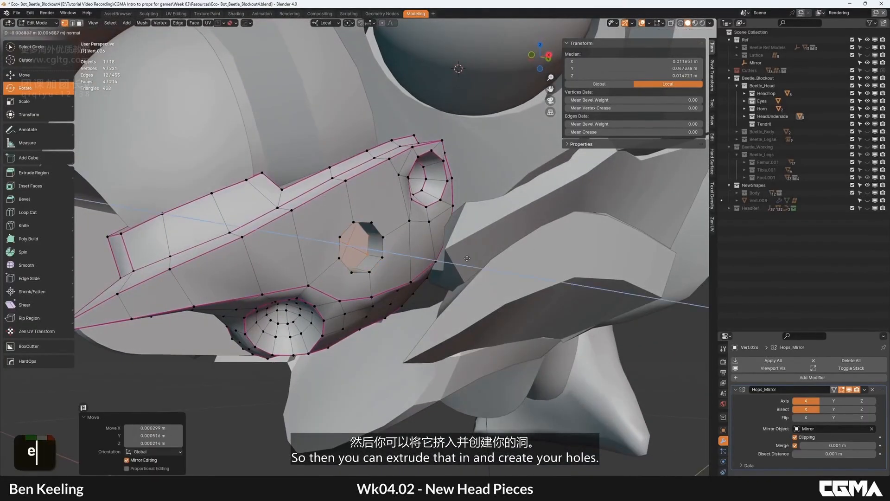
{"action": "key", "text": "s"}
{"action": "left_click", "coordinate": [443, 253]}
{"action": "middle_click_drag", "start_coordinate": [443, 253], "coordinate": [398, 224], "text": "alt"}
Undo the demonstration hole back to the single original vertex and return to Object Mode.
{"action": "key", "text": "ctrl+z"}
{"action": "key", "text": "ctrl+z"}
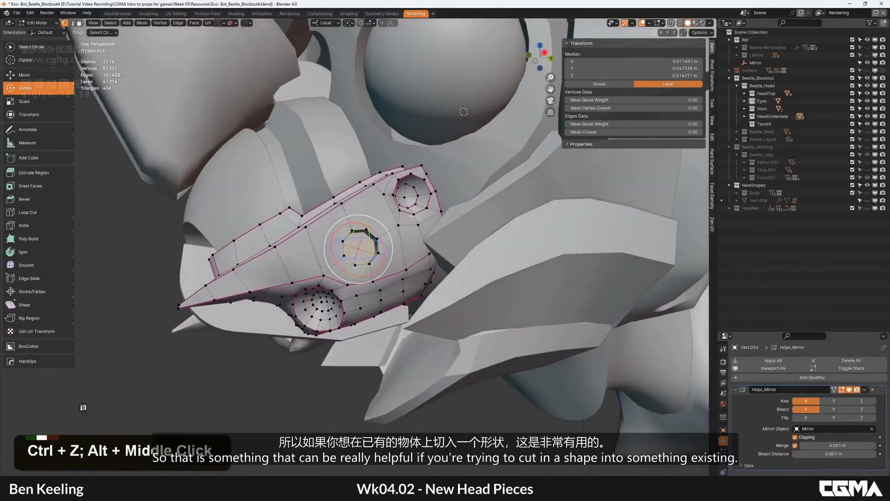
{"action": "key", "text": "ctrl+z"}
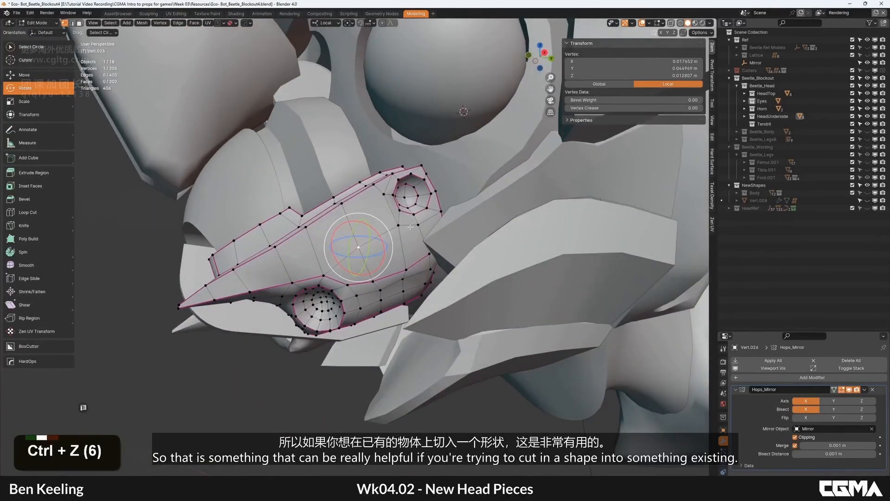
{"action": "scroll", "coordinate": [453, 225], "scroll_direction": "down", "scroll_amount": 5}
{"action": "key", "text": "Tab"}
{"action": "middle_click_drag", "start_coordinate": [453, 225], "coordinate": [425, 261], "text": "alt"}
{"action": "scroll", "coordinate": [425, 261], "scroll_direction": "down", "scroll_amount": 2}
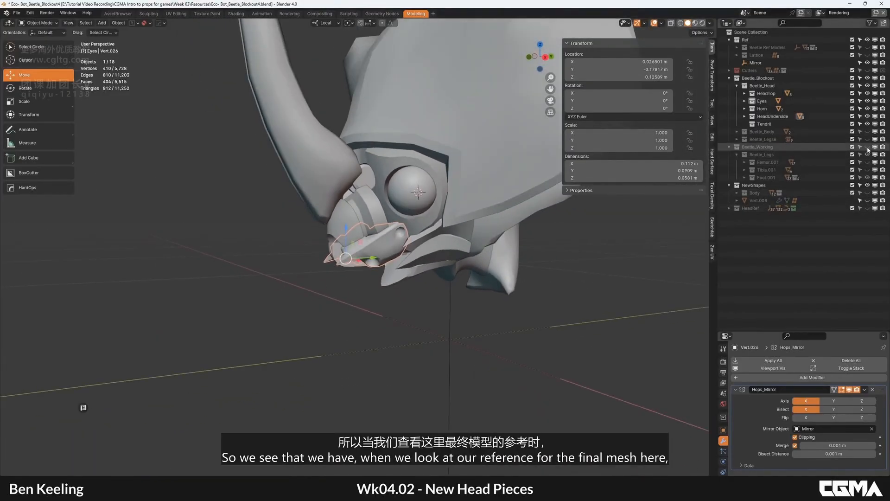
Show the HeadRef collection and examine the reference head's tendrils next to the blockout mouth pieces.
{"action": "left_click", "coordinate": [867, 208]}
{"action": "middle_click_drag", "start_coordinate": [301, 269], "coordinate": [315, 273]}
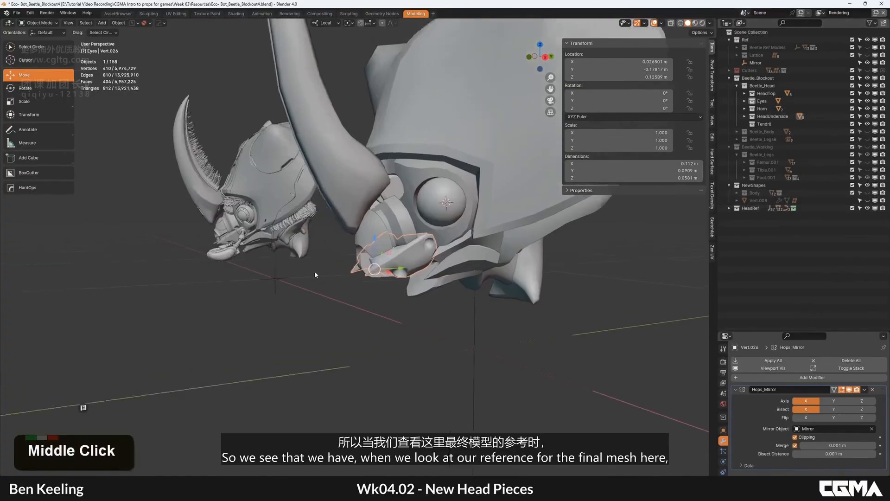
{"action": "middle_click_drag", "start_coordinate": [241, 272], "coordinate": [317, 245], "text": "alt"}
{"action": "left_click", "coordinate": [277, 288]}
{"action": "key", "text": "KP_Decimal"}
{"action": "scroll", "coordinate": [305, 280], "scroll_direction": "down", "scroll_amount": 4}
{"action": "scroll", "coordinate": [388, 281], "scroll_direction": "down", "scroll_amount": 2}
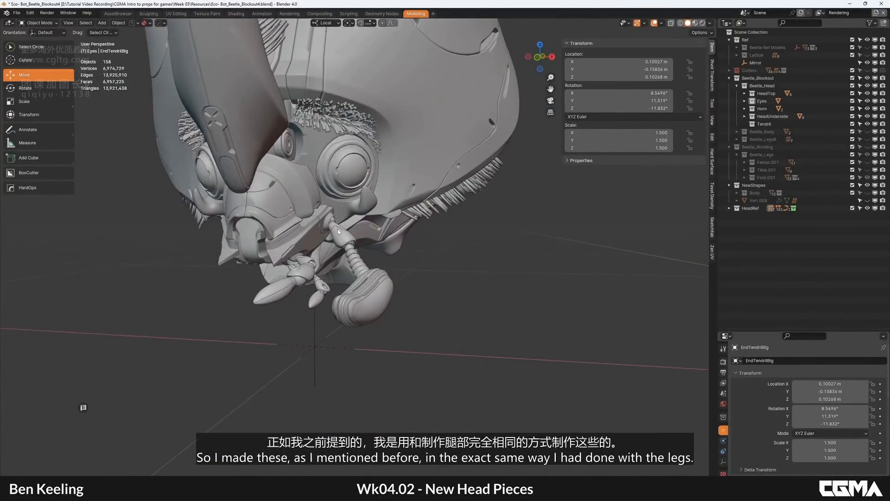
{"action": "middle_click_drag", "start_coordinate": [338, 231], "coordinate": [448, 274], "text": "alt"}
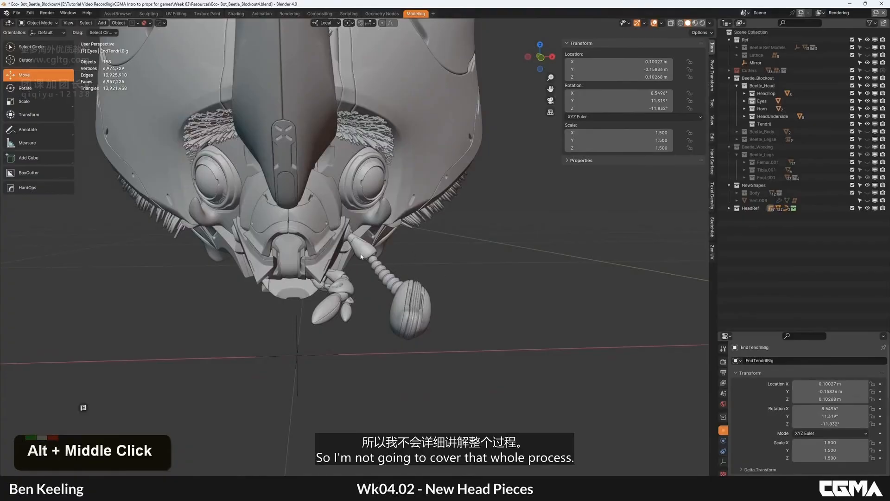
{"action": "middle_click_drag", "start_coordinate": [361, 255], "coordinate": [394, 260], "text": "alt"}
{"action": "scroll", "coordinate": [387, 264], "scroll_direction": "down", "scroll_amount": 2}
{"action": "left_click", "coordinate": [416, 229]}
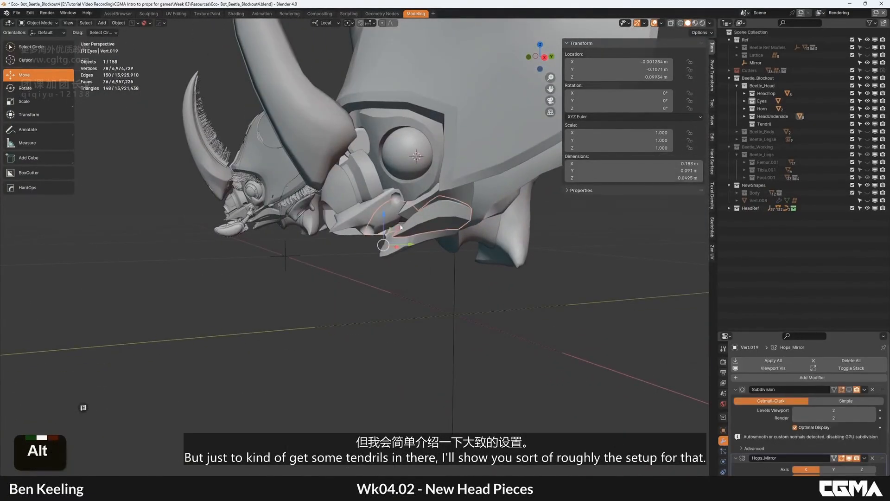
{"action": "middle_click_drag", "start_coordinate": [416, 229], "coordinate": [421, 240], "text": "alt"}
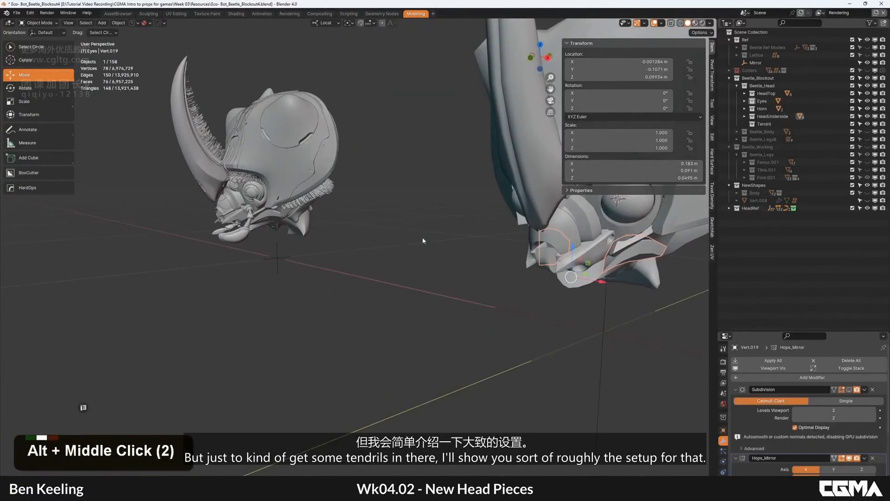
Create a new collection inside Beetle_Working for the head's working parts and name it Beetle_HeadW.
{"action": "left_click", "coordinate": [737, 87]}
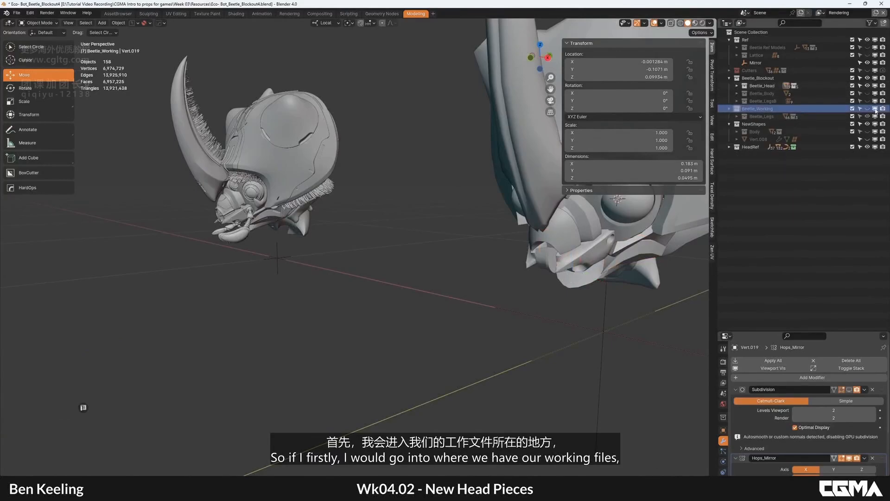
{"action": "middle_click", "coordinate": [279, 359], "text": "alt"}
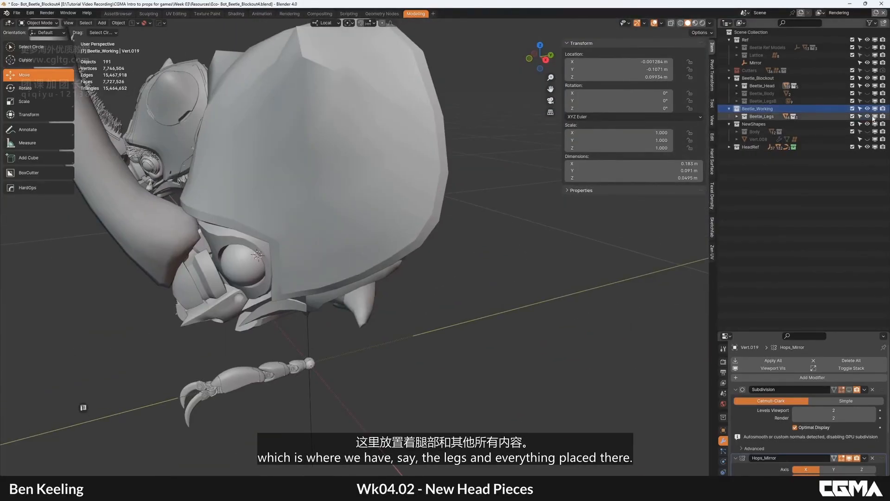
{"action": "right_click", "coordinate": [753, 109]}
{"action": "left_click", "coordinate": [738, 111]}
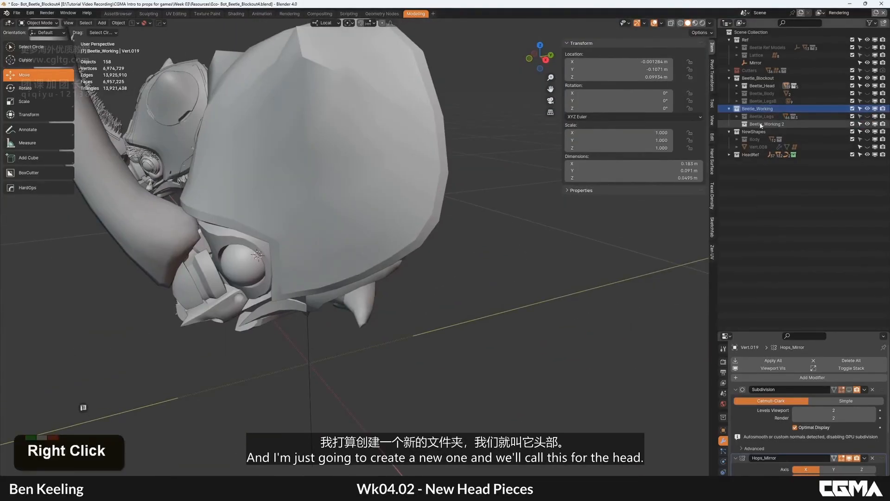
{"action": "double_click", "coordinate": [777, 124]}
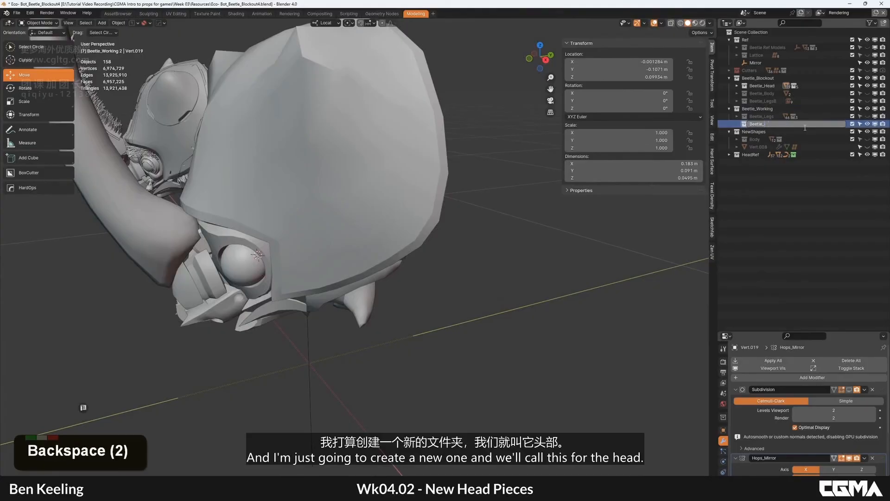
{"action": "key", "text": "Return"}
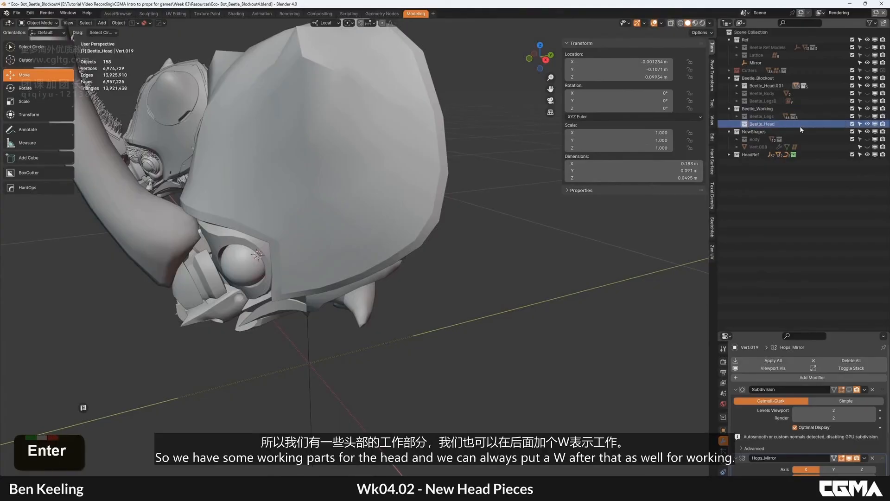
{"action": "right_click", "coordinate": [800, 126]}
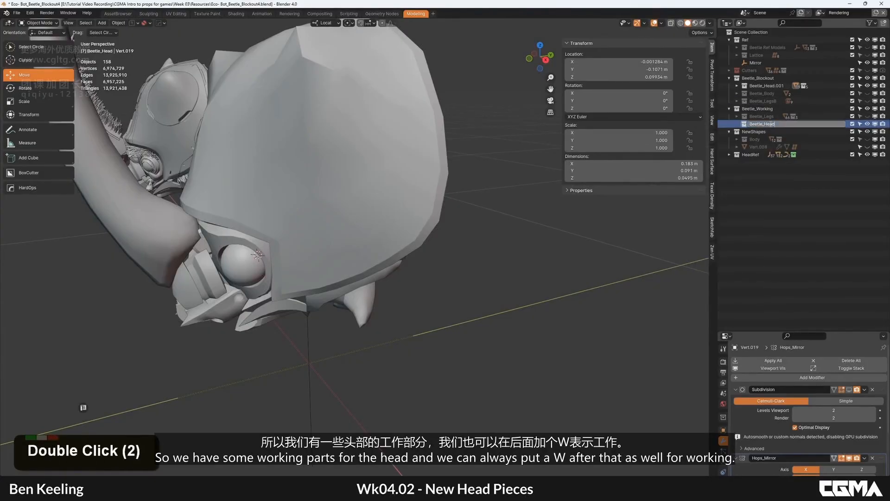
{"action": "type", "text": "W"}
{"action": "key", "text": "Return"}
Rename the blockout head and legs collections Beetle_Head and Beetle_Legs, and the working legs collection Beetle_LegsW.
{"action": "double_click", "coordinate": [788, 86]}
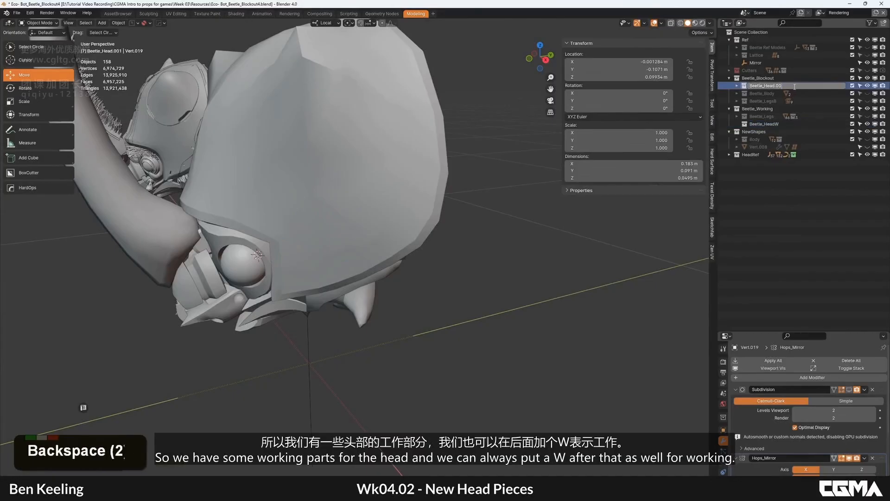
{"action": "key", "text": "Return"}
{"action": "double_click", "coordinate": [789, 116]}
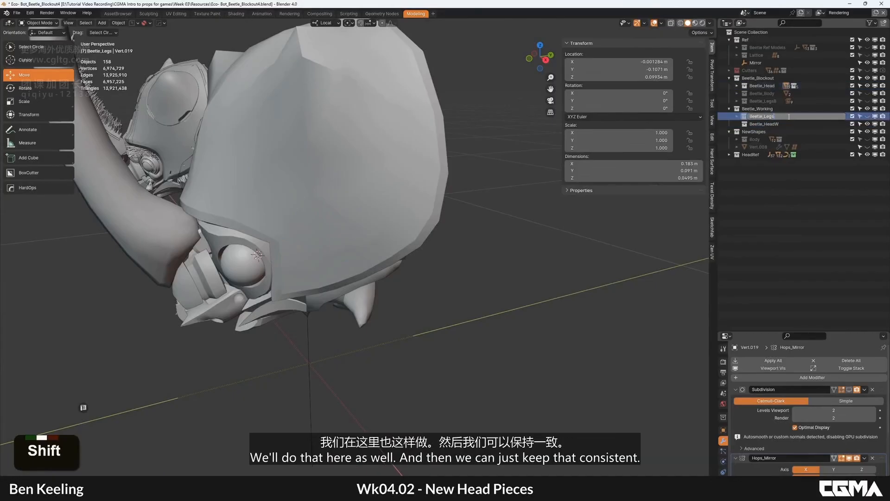
{"action": "double_click", "coordinate": [787, 101]}
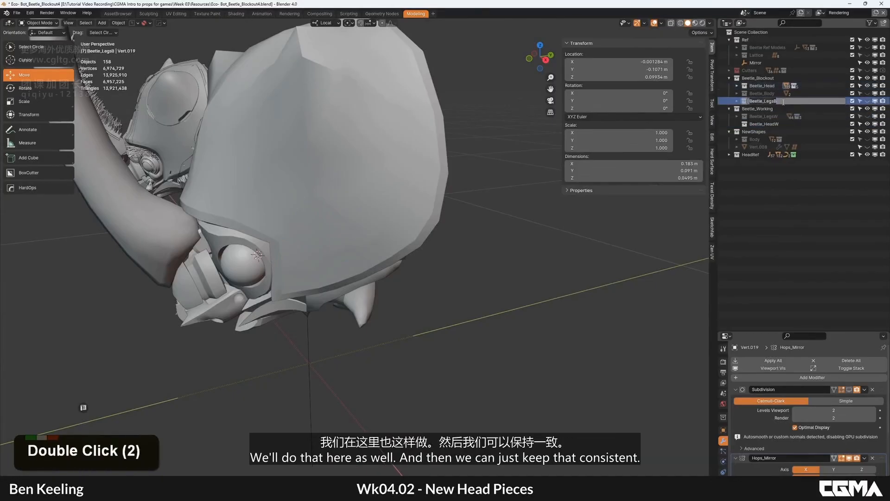
{"action": "key", "text": "BackSpace"}
{"action": "key", "text": "Return"}
Create a sub-collection inside Beetle_HeadW and name it Beetle_TendrilW.
{"action": "double_click", "coordinate": [768, 124]}
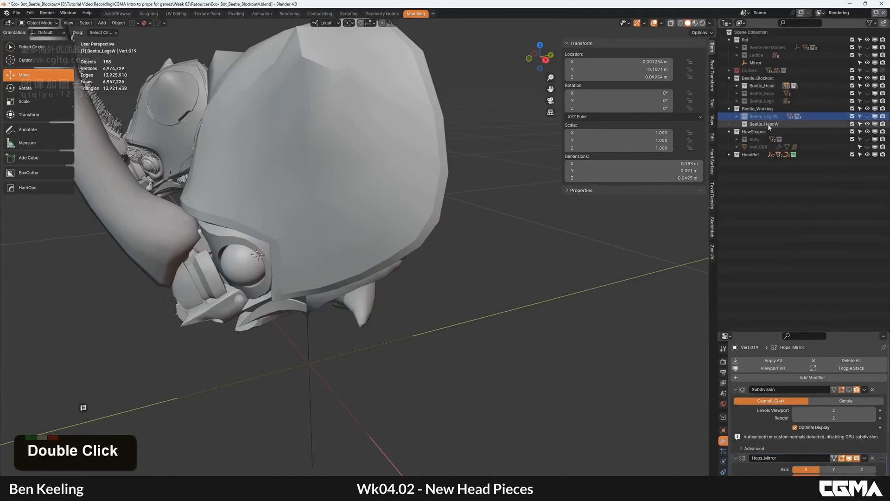
{"action": "right_click", "coordinate": [771, 126]}
{"action": "left_click", "coordinate": [772, 127]}
{"action": "double_click", "coordinate": [787, 132]}
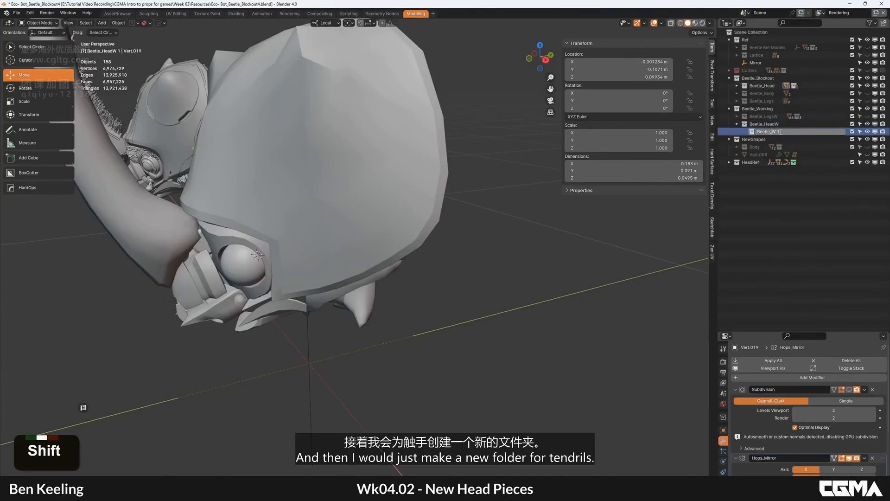
{"action": "type", "text": "Tendril"}
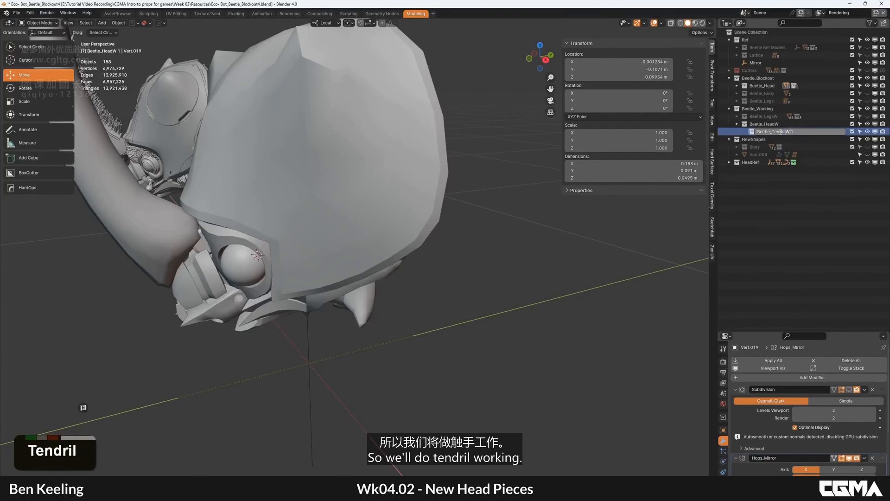
Inspect the large tendril's end piece and the small tendril's end, middle and start pieces on the reference head.
{"action": "middle_click_drag", "start_coordinate": [394, 241], "coordinate": [438, 212], "text": "alt"}
{"action": "left_click", "coordinate": [297, 217]}
{"action": "key", "text": "KP_Decimal"}
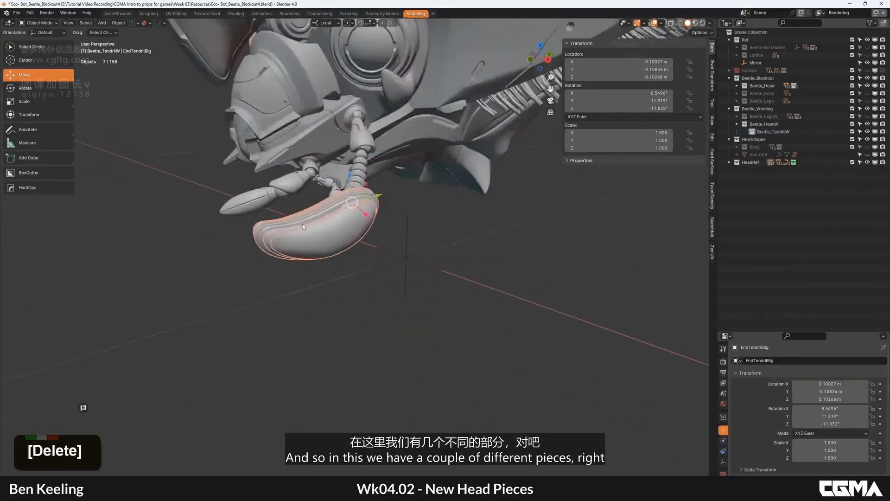
{"action": "scroll", "coordinate": [302, 222], "scroll_direction": "down", "scroll_amount": 2}
{"action": "middle_click_drag", "start_coordinate": [303, 219], "coordinate": [349, 277]}
{"action": "left_click", "coordinate": [305, 262]}
{"action": "scroll", "coordinate": [311, 250], "scroll_direction": "down", "scroll_amount": 2}
{"action": "middle_click_drag", "start_coordinate": [317, 239], "coordinate": [262, 269], "text": "alt"}
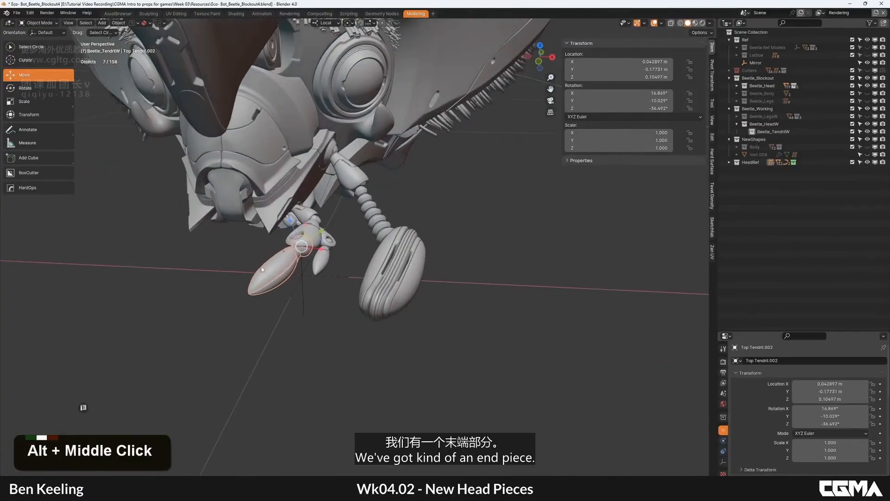
{"action": "left_click", "coordinate": [309, 236]}
{"action": "middle_click_drag", "start_coordinate": [355, 238], "coordinate": [296, 248], "text": "alt"}
{"action": "middle_click_drag", "start_coordinate": [436, 232], "coordinate": [393, 228], "text": "alt"}
{"action": "scroll", "coordinate": [510, 149], "scroll_direction": "up", "scroll_amount": 4}
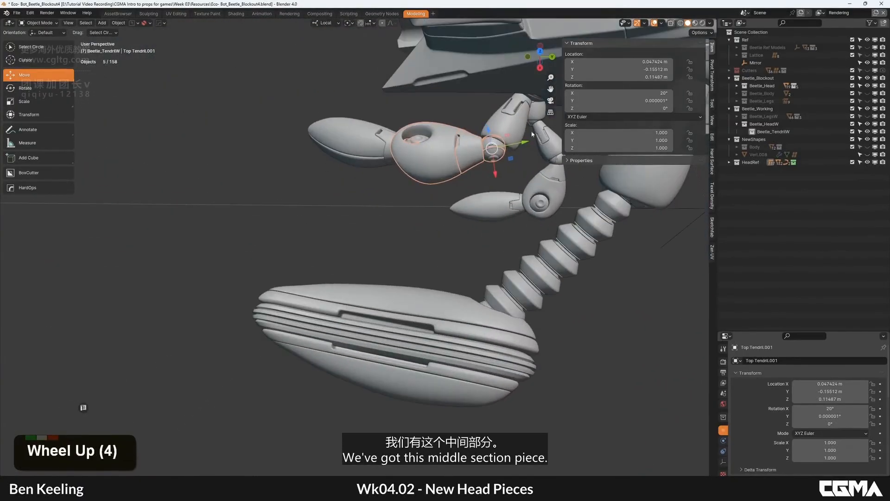
{"action": "left_click", "coordinate": [510, 124]}
{"action": "scroll", "coordinate": [508, 130], "scroll_direction": "down", "scroll_amount": 2}
{"action": "middle_click_drag", "start_coordinate": [493, 156], "coordinate": [438, 184]}
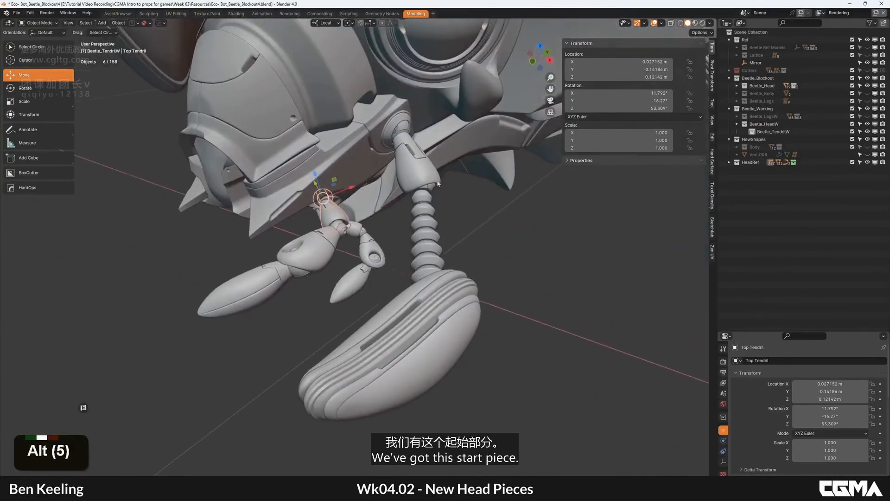
Examine where the tendril start piece is reused, and the large tendril's ribbed section and end piece.
{"action": "middle_click_drag", "start_coordinate": [424, 237], "coordinate": [399, 237], "text": "alt"}
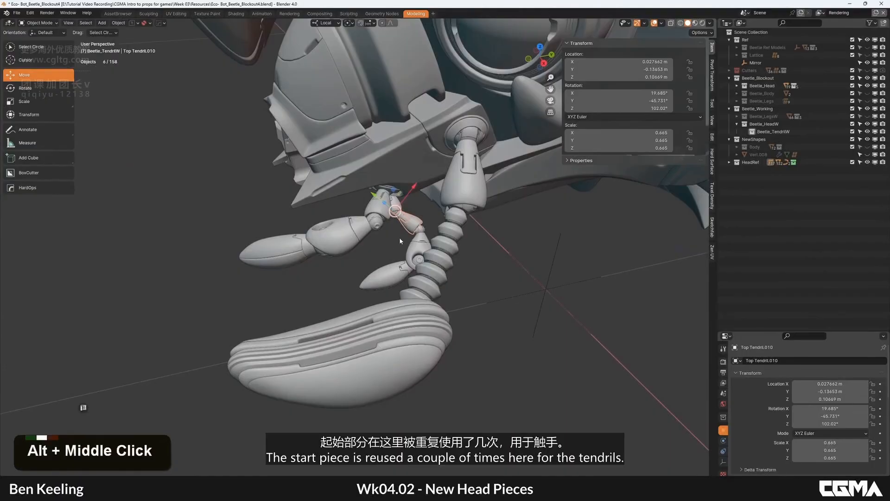
{"action": "left_click", "coordinate": [401, 202], "text": "shift"}
{"action": "middle_click_drag", "start_coordinate": [408, 207], "coordinate": [463, 191], "text": "alt"}
{"action": "left_click", "coordinate": [467, 183]}
{"action": "left_click", "coordinate": [468, 184]}
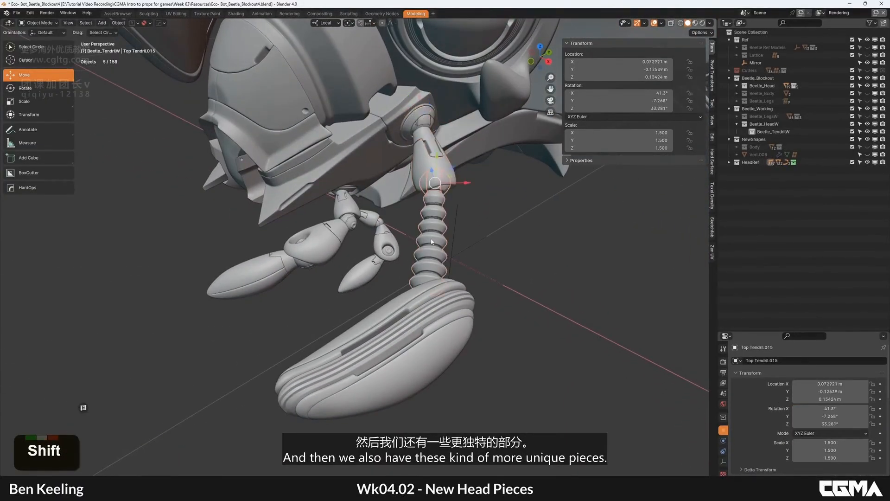
{"action": "middle_click_drag", "start_coordinate": [431, 241], "coordinate": [401, 223], "text": "alt"}
{"action": "left_click", "coordinate": [407, 307], "text": "shift"}
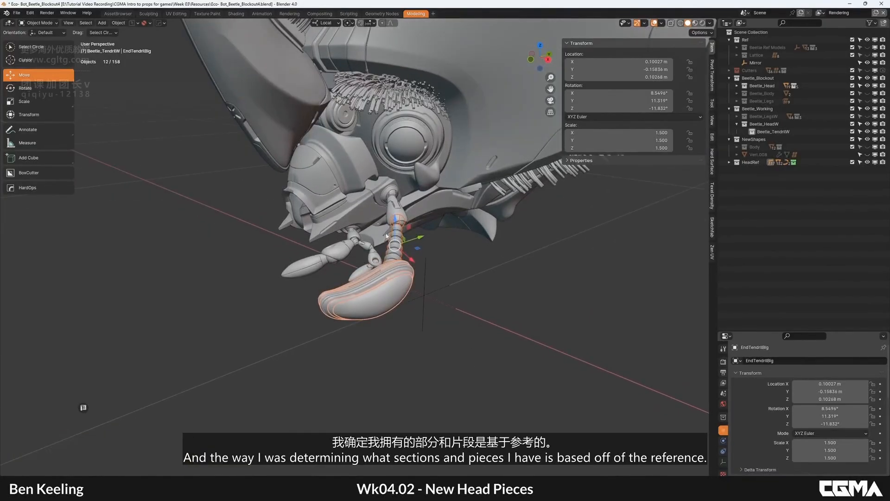
Switch to the reference image board and examine the beetle photos for the shape of the larger tendril.
{"action": "key", "text": "alt+Tab"}
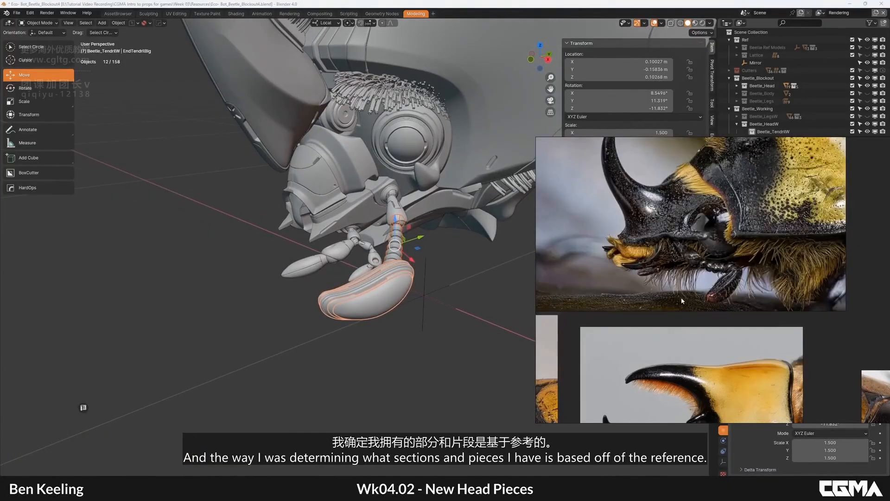
{"action": "scroll", "coordinate": [726, 291], "scroll_direction": "down", "scroll_amount": 3}
{"action": "middle_click_drag", "start_coordinate": [726, 291], "coordinate": [735, 261]}
{"action": "scroll", "coordinate": [735, 261], "scroll_direction": "down", "scroll_amount": 2}
{"action": "middle_click_drag", "start_coordinate": [735, 261], "coordinate": [698, 247]}
{"action": "scroll", "coordinate": [783, 224], "scroll_direction": "up", "scroll_amount": 5}
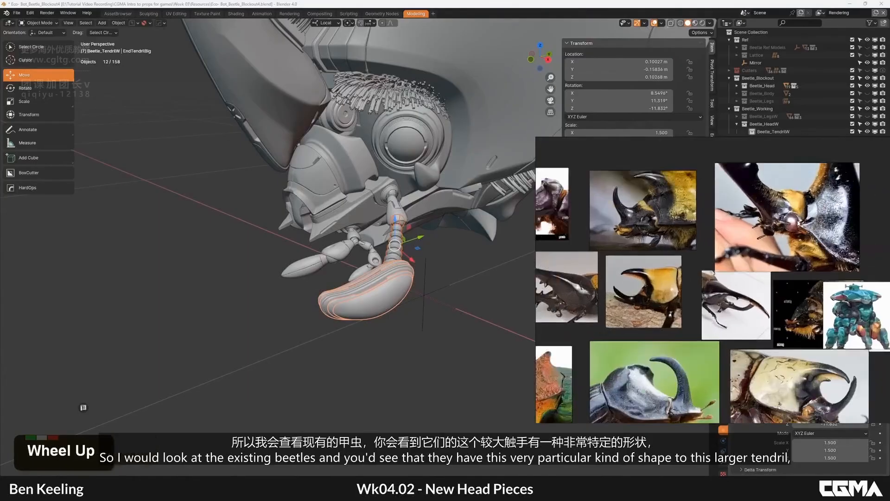
{"action": "scroll", "coordinate": [775, 226], "scroll_direction": "down", "scroll_amount": 3}
{"action": "middle_click_drag", "start_coordinate": [692, 284], "coordinate": [691, 233]}
{"action": "scroll", "coordinate": [778, 334], "scroll_direction": "up", "scroll_amount": 5}
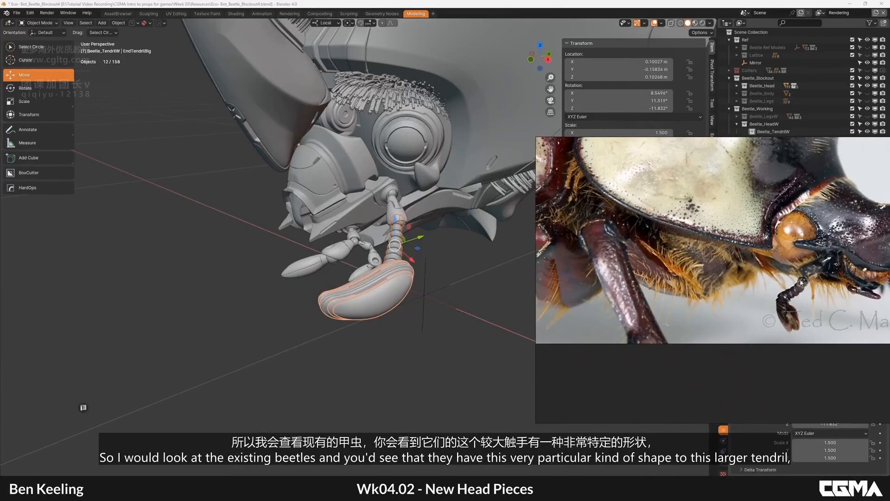
Study the large and small tendrils up close in the black beetle photo on a light background.
{"action": "scroll", "coordinate": [794, 291], "scroll_direction": "down", "scroll_amount": 3}
{"action": "middle_click_drag", "start_coordinate": [793, 292], "coordinate": [649, 262]}
{"action": "scroll", "coordinate": [811, 292], "scroll_direction": "up", "scroll_amount": 5}
{"action": "scroll", "coordinate": [811, 291], "scroll_direction": "down", "scroll_amount": 2}
{"action": "scroll", "coordinate": [641, 261], "scroll_direction": "up", "scroll_amount": 1}
{"action": "scroll", "coordinate": [766, 258], "scroll_direction": "up", "scroll_amount": 7}
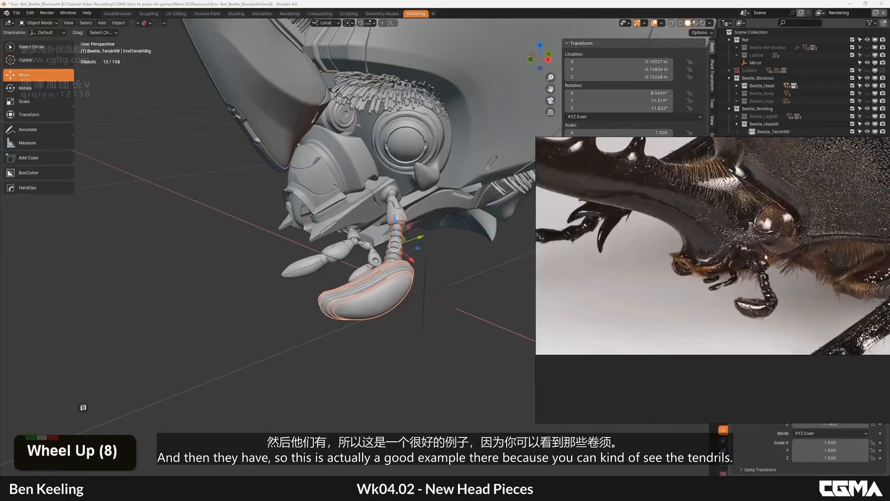
{"action": "scroll", "coordinate": [749, 289], "scroll_direction": "up", "scroll_amount": 2}
{"action": "scroll", "coordinate": [747, 276], "scroll_direction": "down", "scroll_amount": 2}
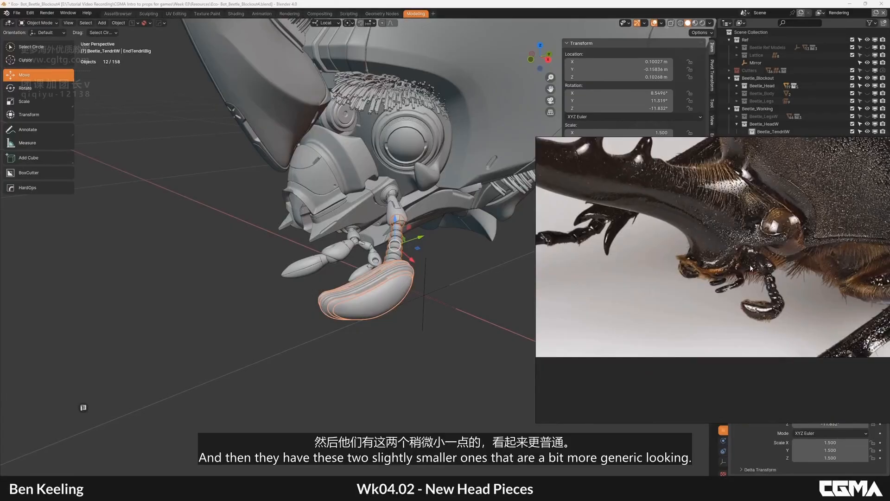
{"action": "scroll", "coordinate": [742, 262], "scroll_direction": "down", "scroll_amount": 3}
{"action": "scroll", "coordinate": [730, 268], "scroll_direction": "up", "scroll_amount": 2}
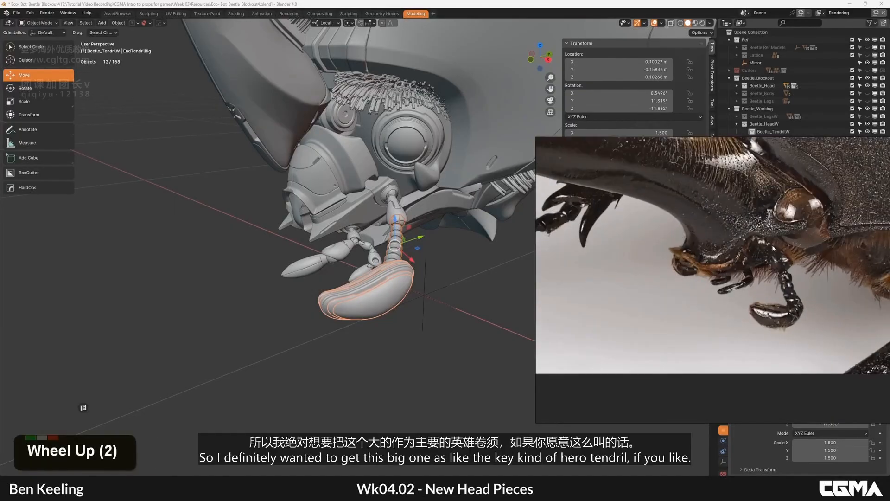
Compare the smaller tendrils across the neighbouring beetle photos and return to Blender with both heads in view.
{"action": "scroll", "coordinate": [769, 274], "scroll_direction": "down", "scroll_amount": 6}
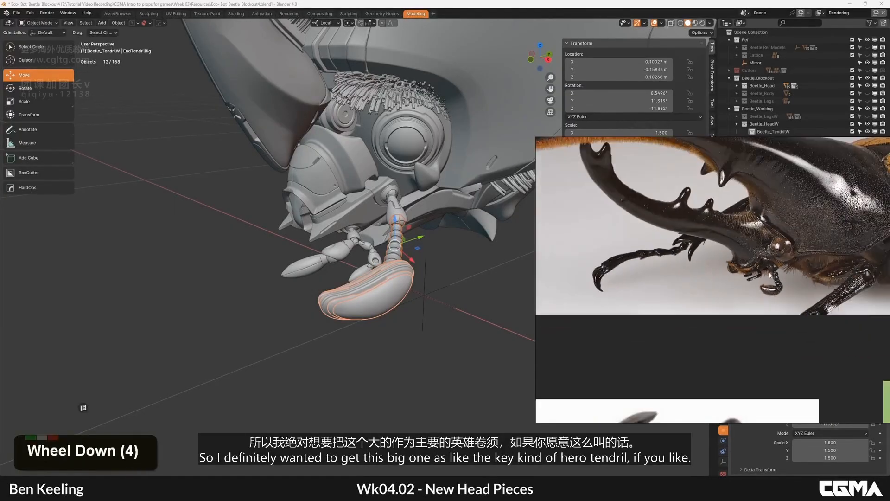
{"action": "scroll", "coordinate": [797, 232], "scroll_direction": "down", "scroll_amount": 2}
{"action": "scroll", "coordinate": [819, 200], "scroll_direction": "up", "scroll_amount": 1}
{"action": "scroll", "coordinate": [865, 241], "scroll_direction": "up", "scroll_amount": 2}
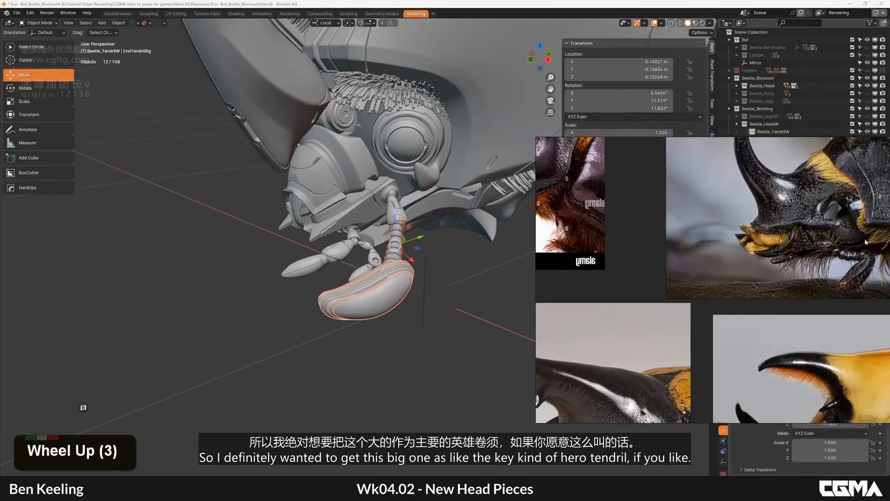
{"action": "middle_click_drag", "start_coordinate": [789, 242], "coordinate": [649, 342]}
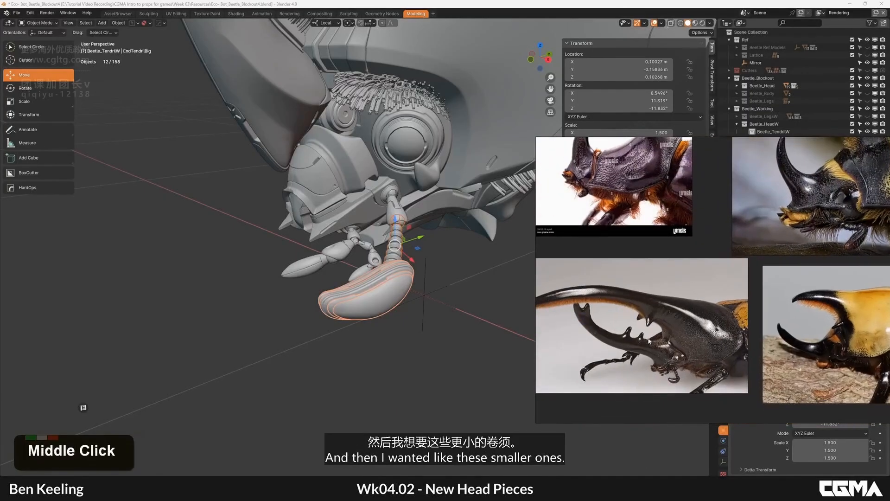
{"action": "scroll", "coordinate": [653, 312], "scroll_direction": "up", "scroll_amount": 2}
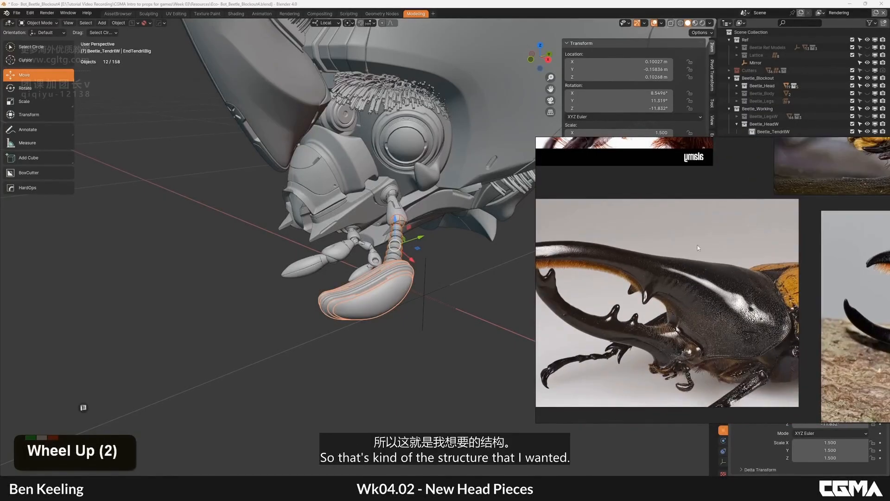
{"action": "right_click", "coordinate": [657, 324]}
{"action": "scroll", "coordinate": [476, 256], "scroll_direction": "down", "scroll_amount": 4}
{"action": "scroll", "coordinate": [476, 257], "scroll_direction": "down", "scroll_amount": 2}
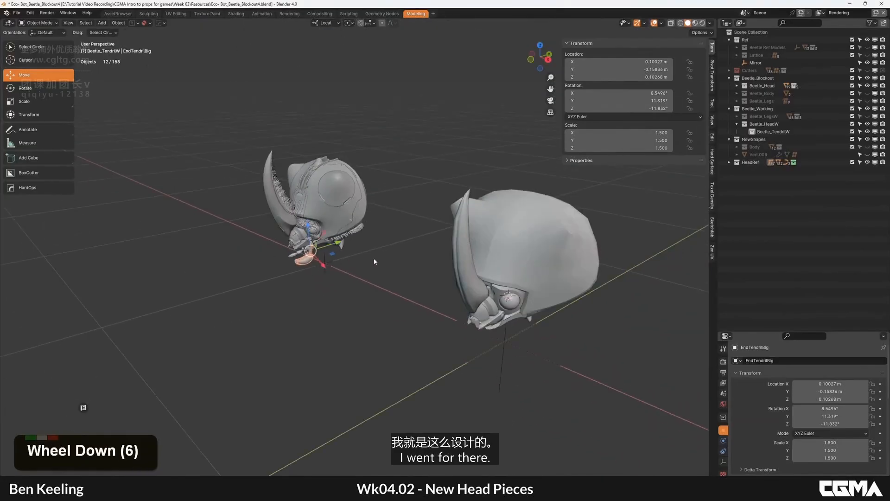
Create a collection inside Beetle_TendrilW and name it TendrilStart.
{"action": "middle_click_drag", "start_coordinate": [374, 258], "coordinate": [432, 282]}
{"action": "middle_click", "coordinate": [432, 282], "text": "alt"}
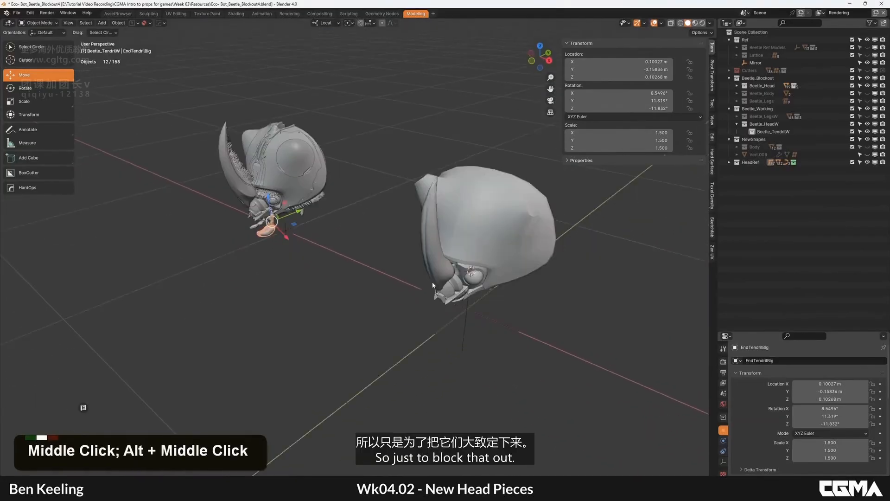
{"action": "right_click", "coordinate": [764, 131]}
{"action": "left_click", "coordinate": [757, 133]}
{"action": "double_click", "coordinate": [788, 139]}
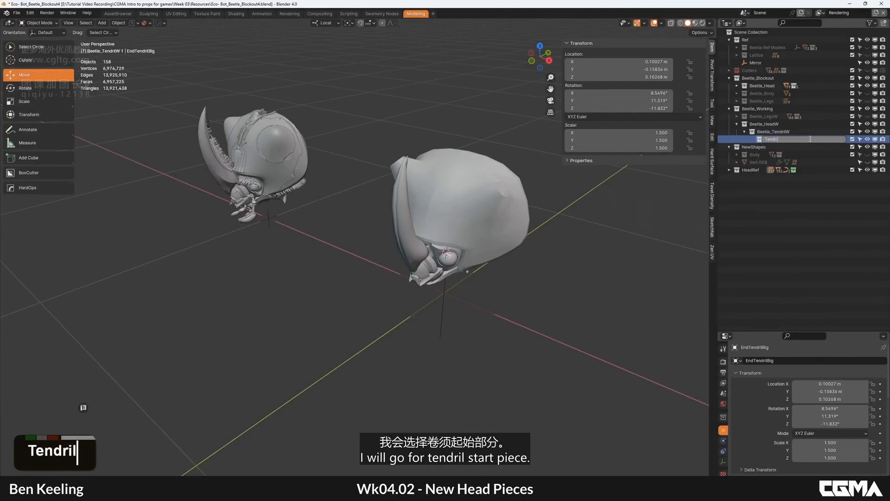
Return the 3D cursor to the world origin below the blockout head.
{"action": "middle_click", "coordinate": [446, 254], "text": "alt"}
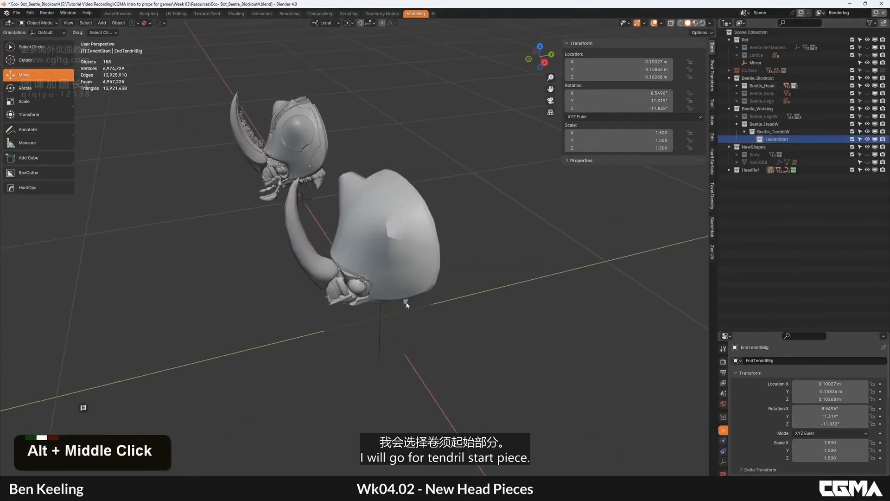
{"action": "scroll", "coordinate": [395, 275], "scroll_direction": "up", "scroll_amount": 5}
{"action": "key", "text": "shift+s"}
{"action": "scroll", "coordinate": [451, 302], "scroll_direction": "down", "scroll_amount": 1}
{"action": "scroll", "coordinate": [451, 302], "scroll_direction": "down", "scroll_amount": 7}
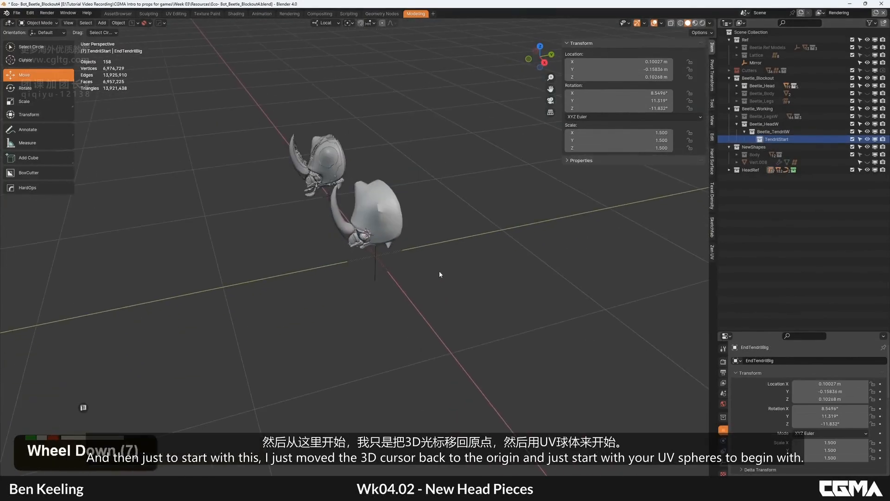
{"action": "key", "text": "shift+s"}
{"action": "scroll", "coordinate": [390, 280], "scroll_direction": "up", "scroll_amount": 5}
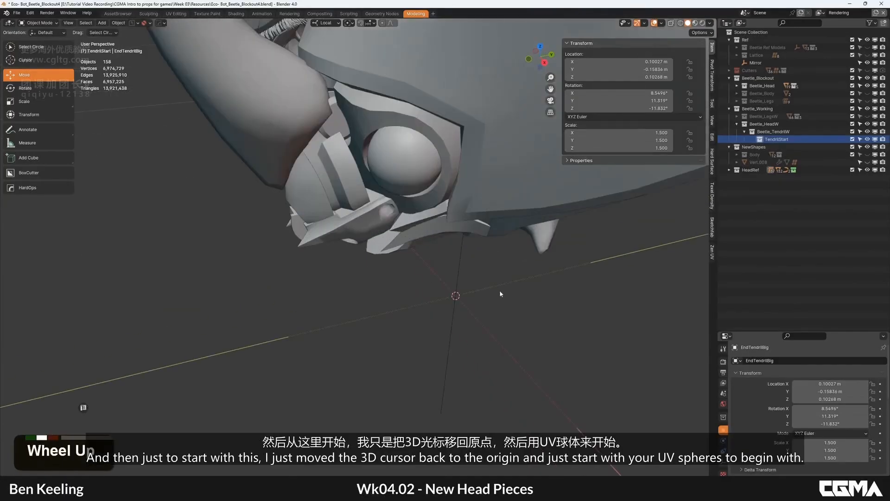
Add a UV sphere at the origin and scale it down to about 0.017 m across.
{"action": "key", "text": "shift+a"}
{"action": "mouse_move", "coordinate": [499, 289]}
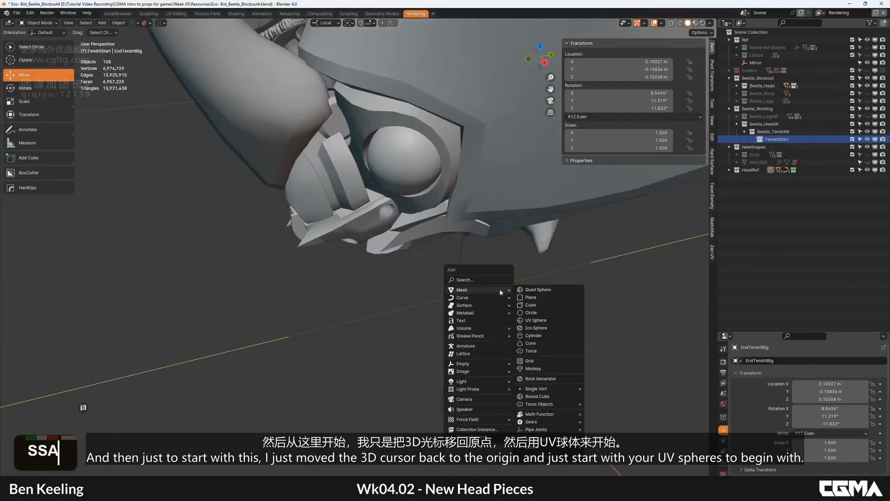
{"action": "left_click", "coordinate": [548, 321]}
{"action": "scroll", "coordinate": [558, 240], "scroll_direction": "down", "scroll_amount": 4}
{"action": "key", "text": "s"}
{"action": "left_click", "coordinate": [400, 261]}
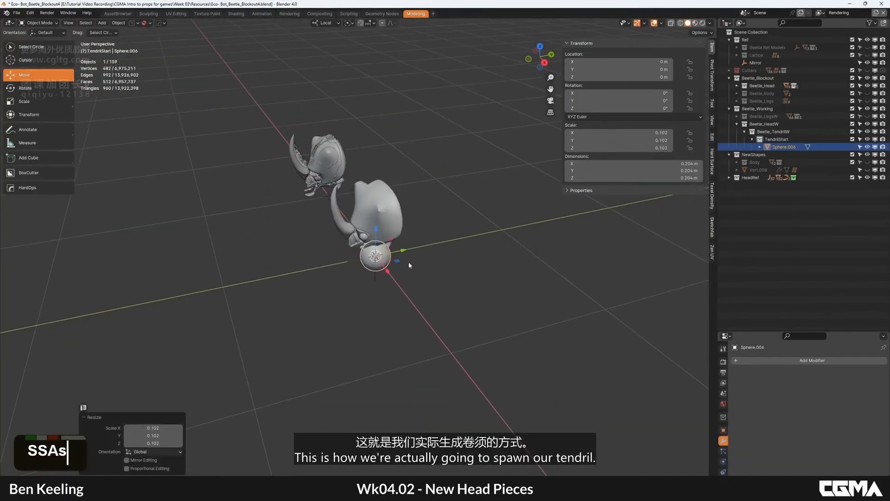
{"action": "scroll", "coordinate": [408, 262], "scroll_direction": "up", "scroll_amount": 4}
{"action": "key", "text": "s"}
{"action": "scroll", "coordinate": [427, 278], "scroll_direction": "down", "scroll_amount": 4}
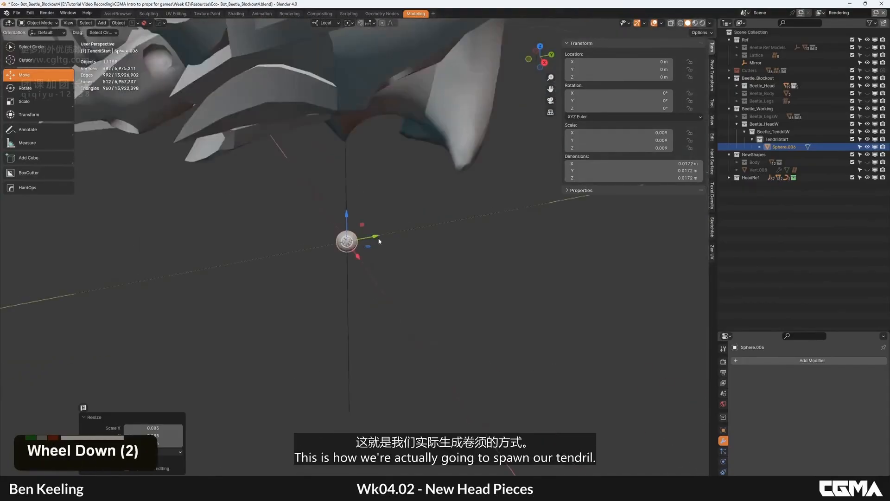
Examine the ball joints and tapered first segments of the tendrils on the detailed reference head.
{"action": "middle_click", "coordinate": [378, 198], "text": "alt"}
{"action": "middle_click", "coordinate": [402, 207], "text": "alt"}
{"action": "middle_click_drag", "start_coordinate": [378, 199], "coordinate": [425, 172]}
{"action": "scroll", "coordinate": [425, 173], "scroll_direction": "up", "scroll_amount": 5}
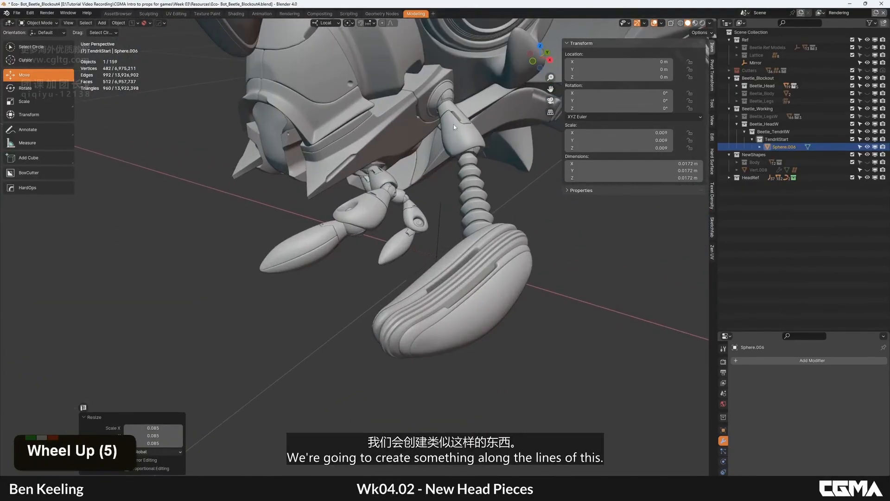
{"action": "scroll", "coordinate": [453, 124], "scroll_direction": "down", "scroll_amount": 12}
{"action": "middle_click", "coordinate": [472, 278], "text": "alt"}
{"action": "scroll", "coordinate": [403, 271], "scroll_direction": "up", "scroll_amount": 3}
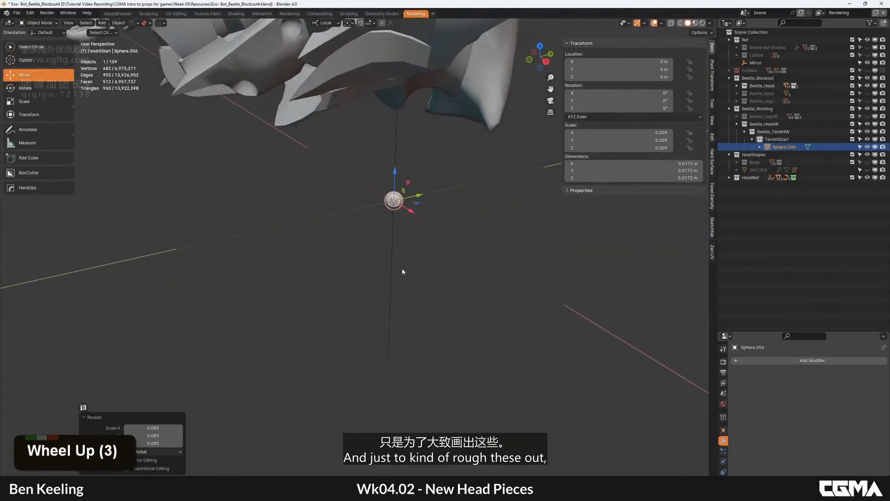
Shade the small sphere smooth with Auto Smooth at 60°.
{"action": "scroll", "coordinate": [408, 233], "scroll_direction": "up", "scroll_amount": 3}
{"action": "scroll", "coordinate": [370, 251], "scroll_direction": "down", "scroll_amount": 2}
{"action": "right_click", "coordinate": [346, 257]}
{"action": "left_click", "coordinate": [349, 260]}
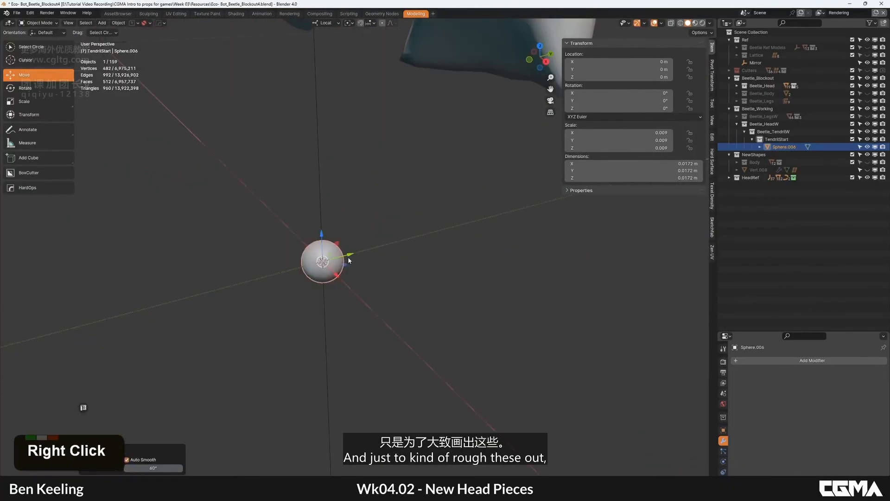
Add a cylinder at the origin and scale it down to about 0.0134 m, fitting the sphere.
{"action": "middle_click_drag", "start_coordinate": [349, 260], "coordinate": [371, 256]}
{"action": "key", "text": "shift+a"}
{"action": "mouse_move", "coordinate": [371, 256]}
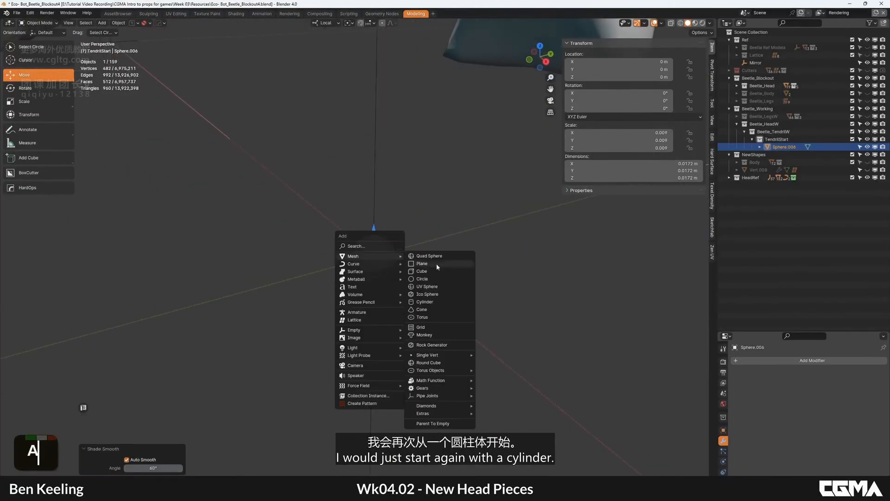
{"action": "left_click", "coordinate": [430, 303]}
{"action": "key", "text": "s"}
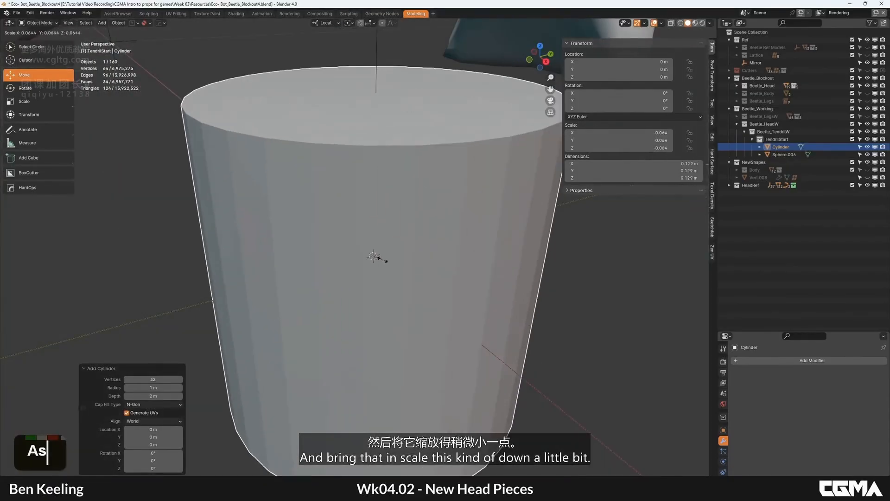
{"action": "left_click", "coordinate": [381, 258]}
{"action": "key", "text": "s"}
{"action": "key", "text": "s"}
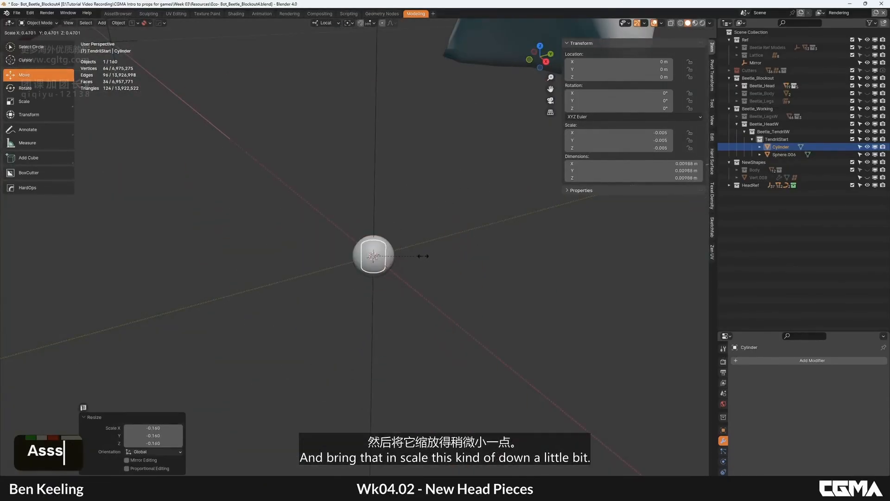
{"action": "left_click", "coordinate": [438, 255]}
Rotate the small cylinder to 90° on the X axis.
{"action": "middle_click_drag", "start_coordinate": [439, 255], "coordinate": [400, 232], "text": "alt"}
{"action": "key", "text": "Delete"}
{"action": "scroll", "coordinate": [398, 234], "scroll_direction": "down", "scroll_amount": 6}
{"action": "key", "text": "r"}
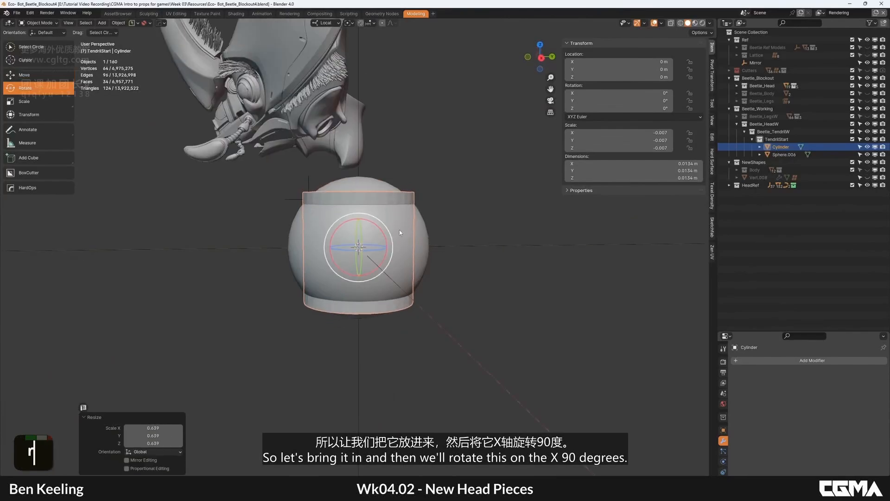
{"action": "type", "text": "90"}
{"action": "key", "text": "Return"}
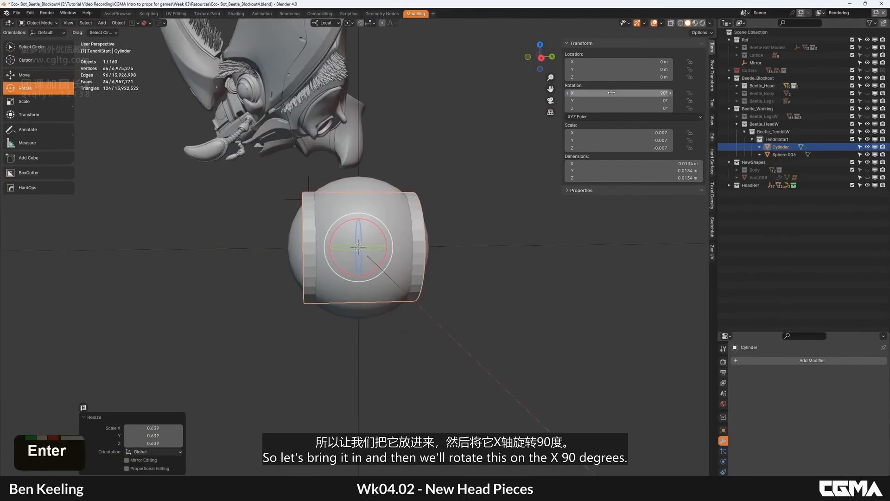
Move the cylinder's whole mesh in Edit Mode so it extends outward from one side of the sphere.
{"action": "scroll", "coordinate": [419, 205], "scroll_direction": "down", "scroll_amount": 4}
{"action": "middle_click_drag", "start_coordinate": [419, 205], "coordinate": [324, 250], "text": "alt"}
{"action": "middle_click_drag", "start_coordinate": [324, 251], "coordinate": [431, 234], "text": "alt"}
{"action": "key", "text": "Tab"}
{"action": "key", "text": "3"}
{"action": "left_click", "coordinate": [374, 258]}
{"action": "key", "text": "a"}
{"action": "key", "text": "g"}
{"action": "left_click", "coordinate": [385, 243]}
Pull the cylinder's outer end face away from the sphere and enlarge it into a cone about 0.048 m long and 0.0375 m wide.
{"action": "scroll", "coordinate": [431, 234], "scroll_direction": "down", "scroll_amount": 2}
{"action": "left_click", "coordinate": [347, 246]}
{"action": "key", "text": "g"}
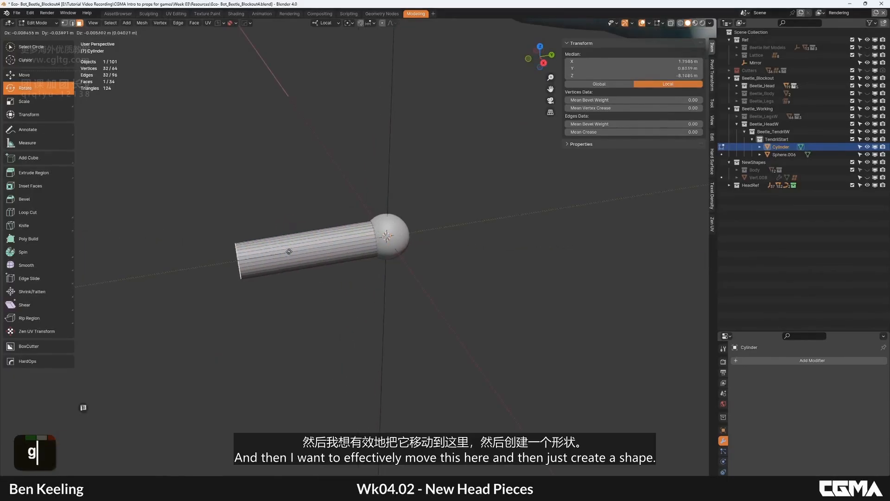
{"action": "middle_click_drag", "start_coordinate": [288, 253], "coordinate": [301, 247]}
{"action": "left_click", "coordinate": [306, 244]}
{"action": "key", "text": "s"}
{"action": "left_click", "coordinate": [404, 179]}
{"action": "key", "text": "Tab"}
Shade the flared cylinder smooth.
{"action": "scroll", "coordinate": [400, 186], "scroll_direction": "down", "scroll_amount": 2}
{"action": "middle_click_drag", "start_coordinate": [373, 194], "coordinate": [399, 211], "text": "alt"}
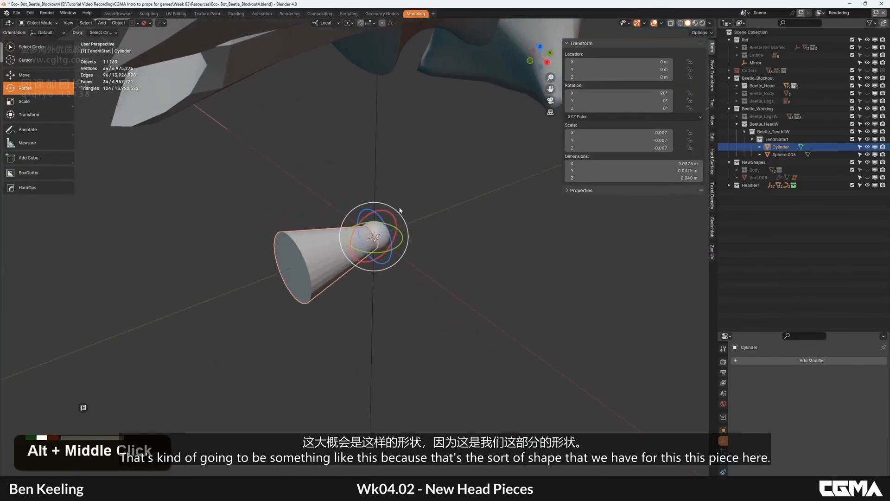
{"action": "right_click", "coordinate": [340, 263]}
{"action": "left_click", "coordinate": [340, 263]}
Compare the tendrils under the detailed reference head with the flared start piece.
{"action": "scroll", "coordinate": [370, 255], "scroll_direction": "down", "scroll_amount": 4}
{"action": "middle_click_drag", "start_coordinate": [389, 248], "coordinate": [427, 268], "text": "alt"}
{"action": "scroll", "coordinate": [421, 251], "scroll_direction": "down", "scroll_amount": 4}
{"action": "left_click", "coordinate": [422, 250]}
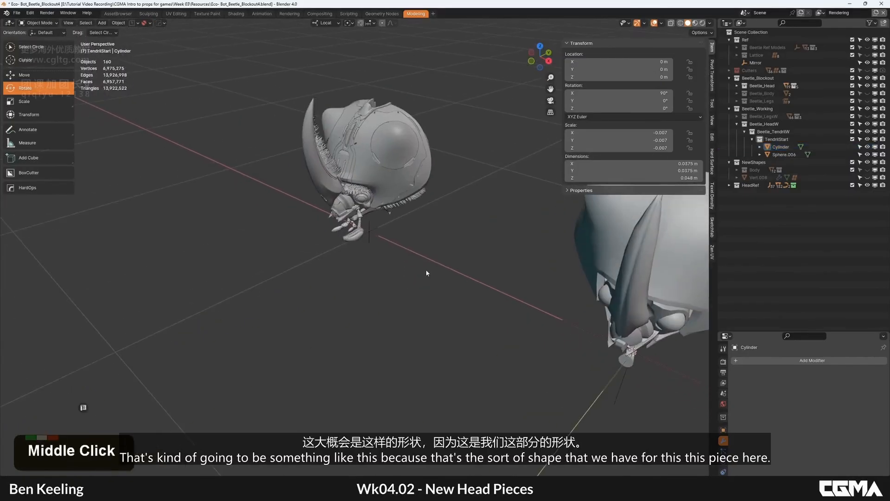
{"action": "scroll", "coordinate": [356, 159], "scroll_direction": "up", "scroll_amount": 11}
{"action": "scroll", "coordinate": [417, 232], "scroll_direction": "down", "scroll_amount": 5}
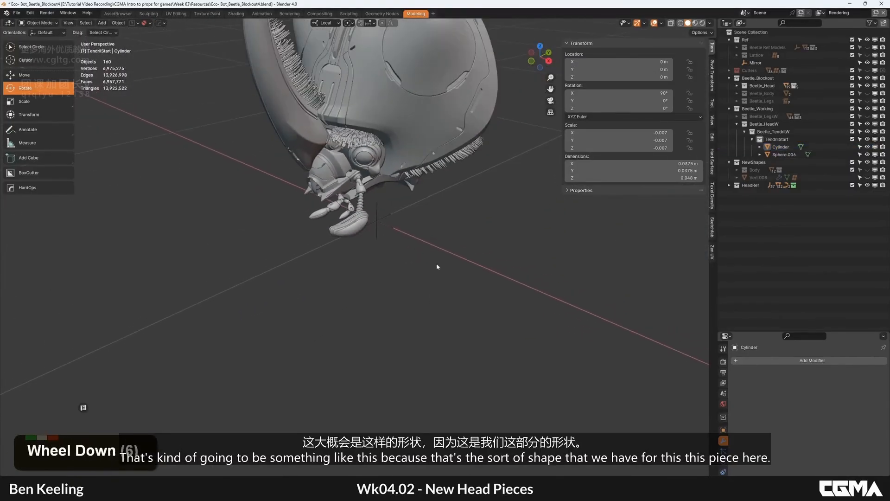
{"action": "middle_click", "coordinate": [438, 266], "text": "alt"}
{"action": "scroll", "coordinate": [455, 267], "scroll_direction": "down", "scroll_amount": 5}
{"action": "middle_click_drag", "start_coordinate": [458, 268], "coordinate": [444, 273]}
{"action": "middle_click", "coordinate": [449, 260], "text": "alt"}
{"action": "scroll", "coordinate": [474, 200], "scroll_direction": "up", "scroll_amount": 6}
{"action": "middle_click", "coordinate": [503, 191], "text": "alt"}
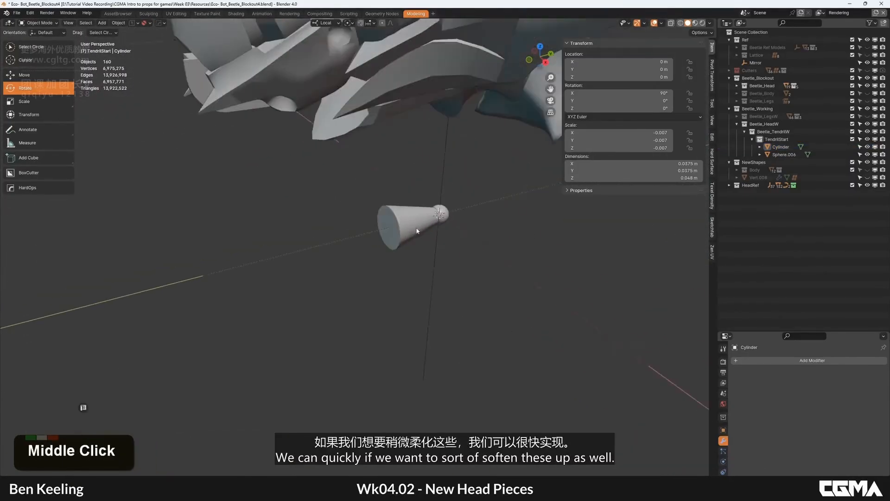
Add a HardOps bevel with a 30° angle limit to the flared cylinder to soften its end edges.
{"action": "scroll", "coordinate": [362, 239], "scroll_direction": "up", "scroll_amount": 1}
{"action": "left_click", "coordinate": [367, 238]}
{"action": "scroll", "coordinate": [403, 235], "scroll_direction": "up", "scroll_amount": 3}
{"action": "key", "text": "q"}
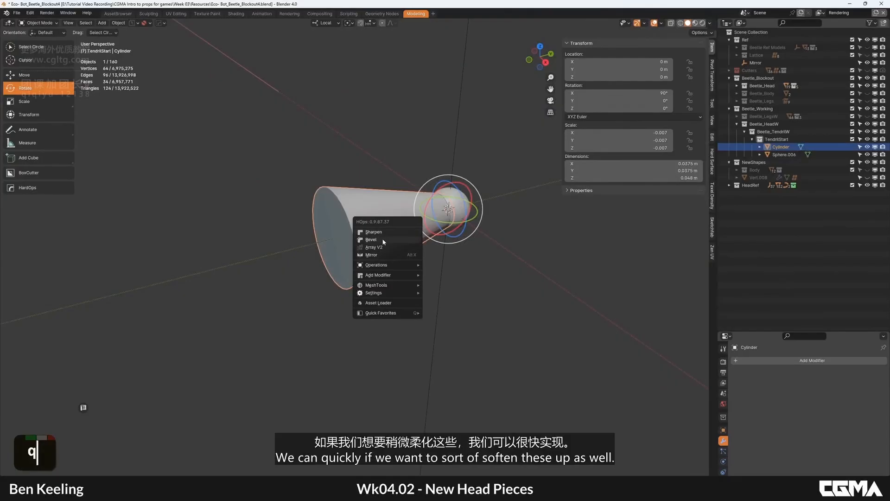
{"action": "left_click", "coordinate": [388, 239]}
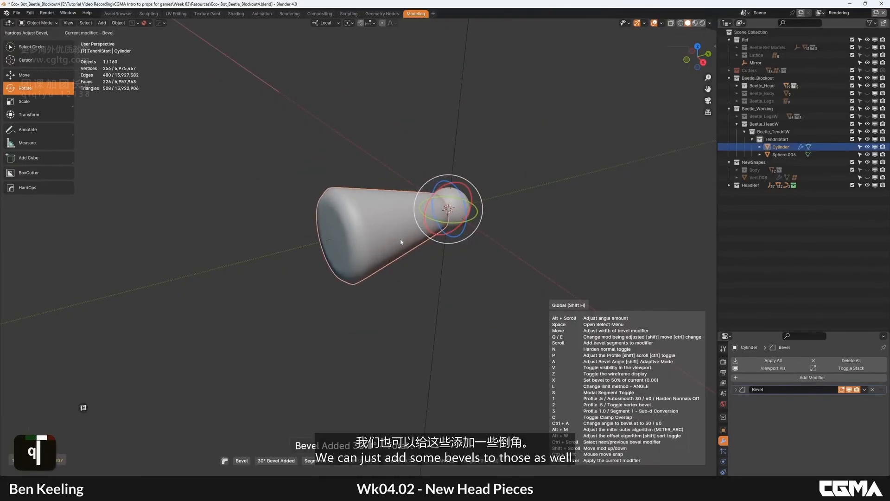
{"action": "left_click", "coordinate": [399, 242]}
{"action": "scroll", "coordinate": [408, 246], "scroll_direction": "down", "scroll_amount": 5}
Collapse the working head collections, expand Beetle_Head and make its Tendril collection active.
{"action": "middle_click", "coordinate": [435, 258], "text": "alt"}
{"action": "left_click", "coordinate": [475, 270]}
{"action": "middle_click_drag", "start_coordinate": [435, 258], "coordinate": [407, 230]}
{"action": "left_click", "coordinate": [781, 147]}
{"action": "left_click", "coordinate": [744, 132]}
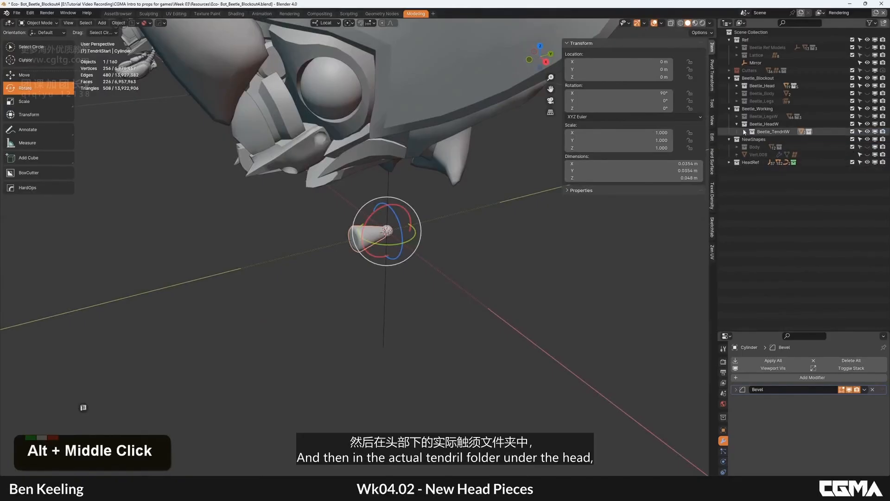
{"action": "left_click", "coordinate": [737, 124]}
{"action": "left_click", "coordinate": [737, 87]}
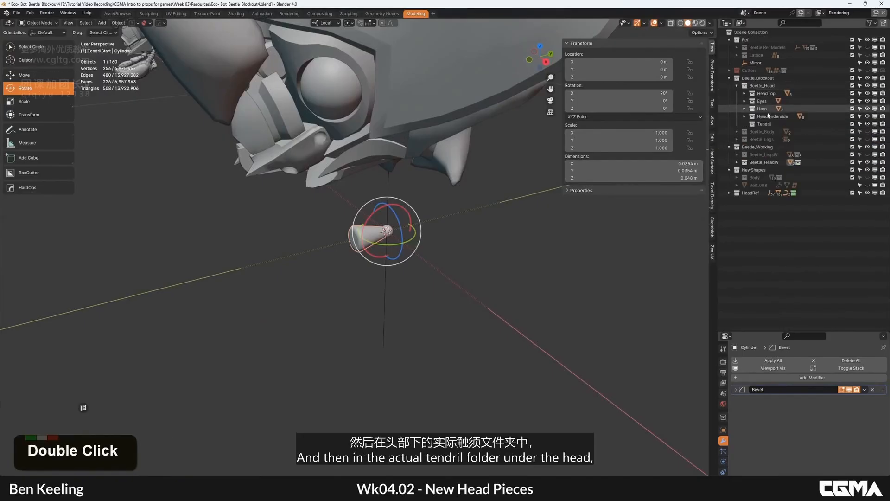
{"action": "left_click", "coordinate": [774, 124]}
{"action": "right_click", "coordinate": [767, 125]}
{"action": "left_click", "coordinate": [767, 124]}
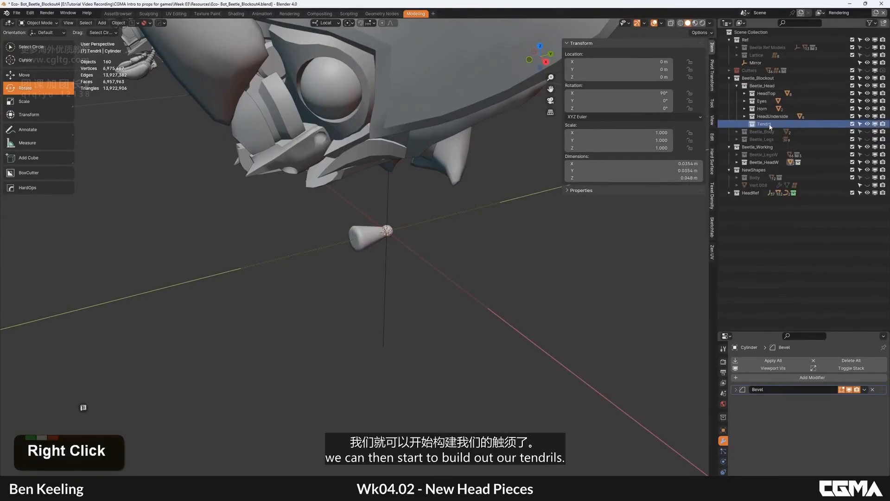
{"action": "right_click", "coordinate": [770, 126]}
Place the 3D cursor on the mouthpart just below the eye and add a TendrilStart collection instance there.
{"action": "middle_click_drag", "start_coordinate": [356, 189], "coordinate": [363, 196]}
{"action": "middle_click", "coordinate": [363, 196], "text": "alt"}
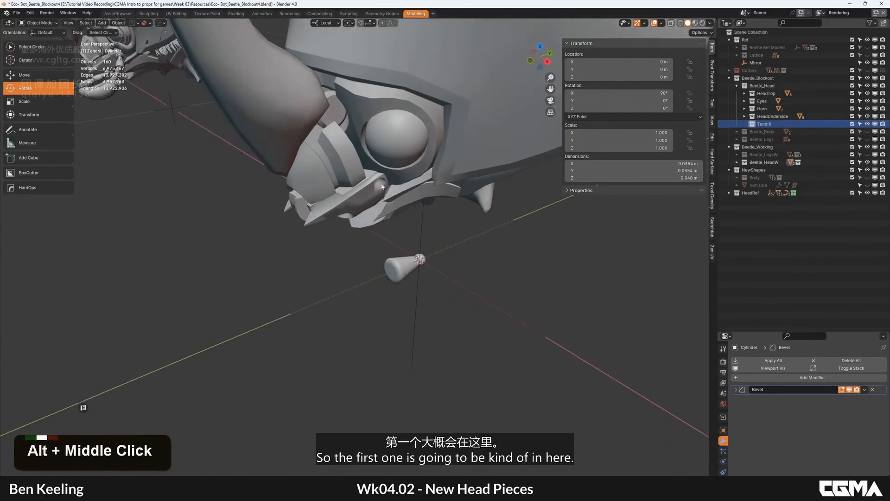
{"action": "right_click_drag", "start_coordinate": [380, 184], "coordinate": [380, 184], "text": "shift"}
{"action": "key", "text": "shift+a"}
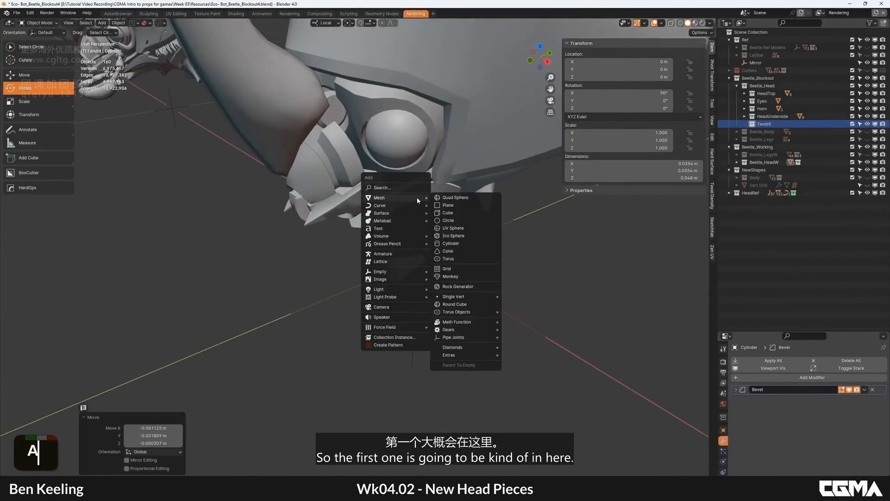
{"action": "left_click", "coordinate": [405, 337]}
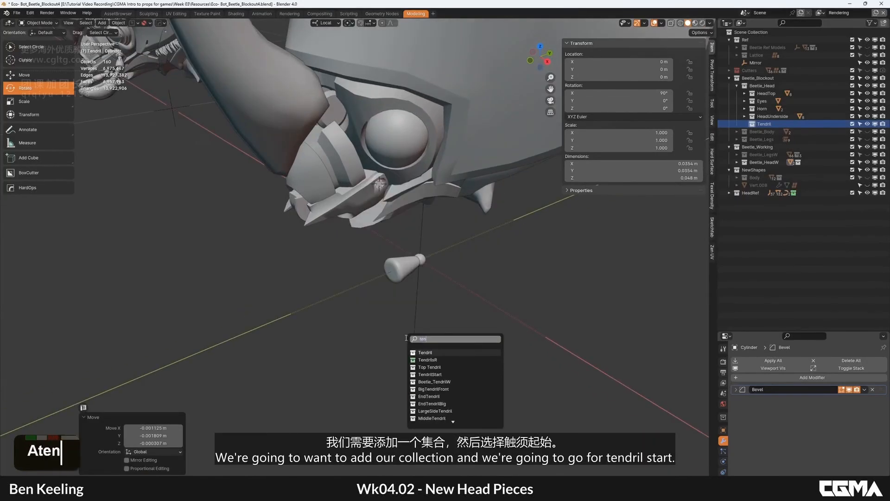
{"action": "key", "text": "Return"}
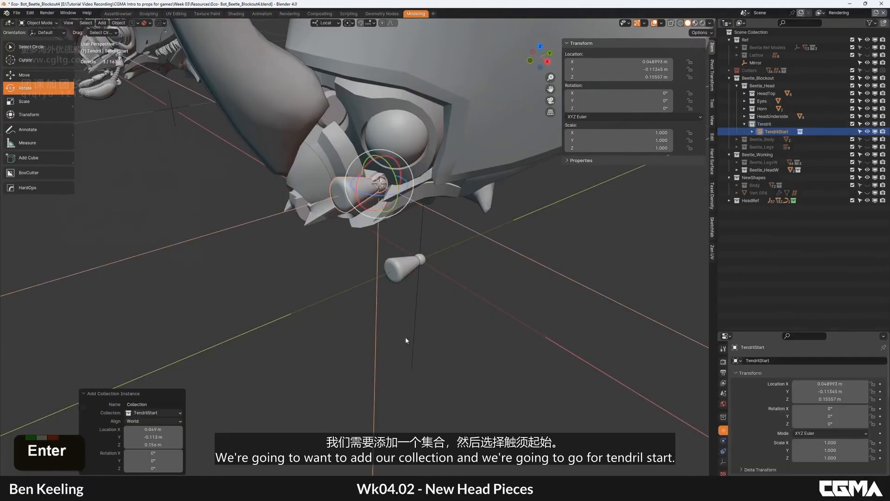
Rotate the TendrilStart instance freely to about 29.7°, 64.4° and 104.6° so its wide end points down from the mouthpart.
{"action": "middle_click", "coordinate": [463, 221], "text": "alt"}
{"action": "middle_click", "coordinate": [463, 221], "text": "alt"}
{"action": "key", "text": "KP_Decimal"}
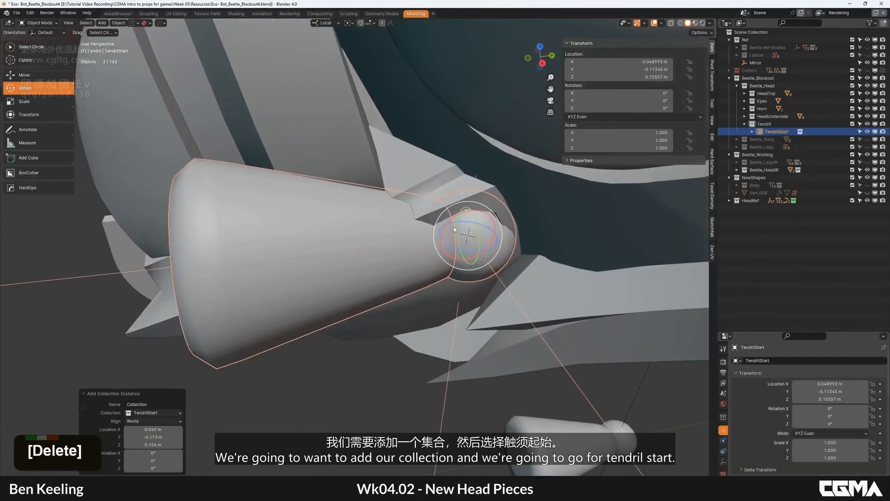
{"action": "scroll", "coordinate": [456, 228], "scroll_direction": "down", "scroll_amount": 4}
{"action": "key", "text": "r"}
{"action": "key", "text": "r"}
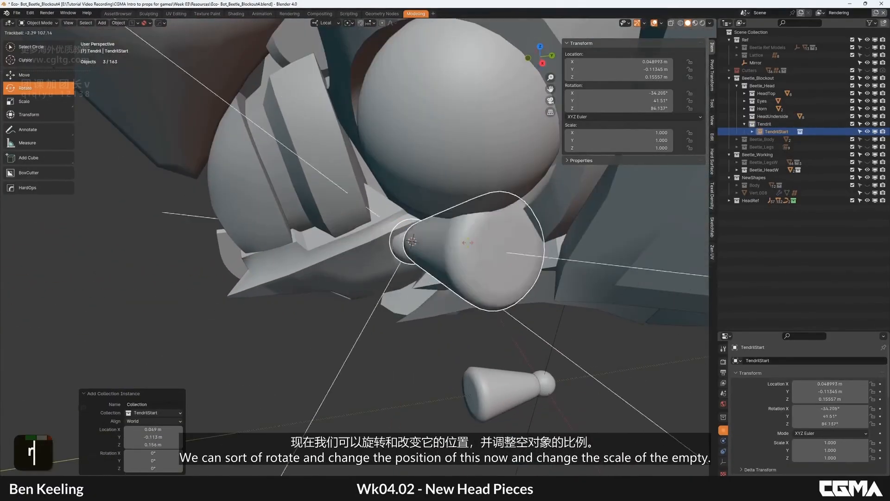
{"action": "left_click", "coordinate": [551, 240]}
Reduce the display size of the TendrilStart instance's empty.
{"action": "key", "text": "q"}
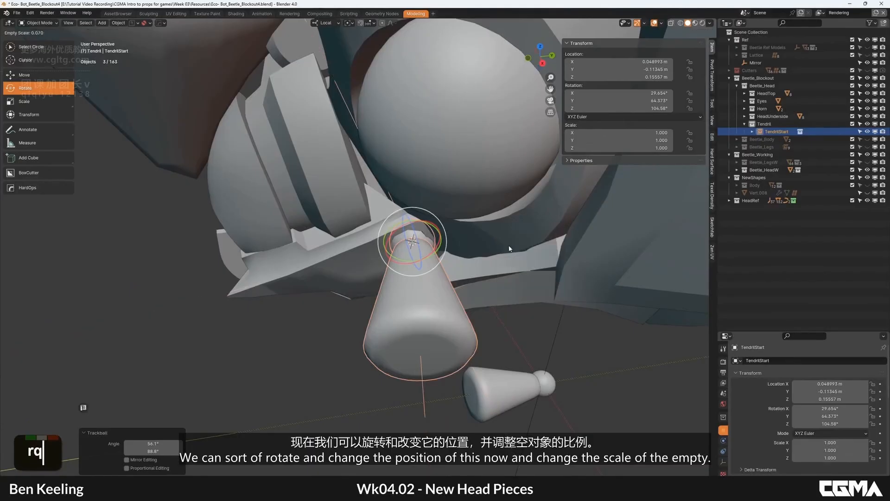
{"action": "scroll", "coordinate": [510, 249], "scroll_direction": "down", "scroll_amount": 3}
{"action": "middle_click_drag", "start_coordinate": [417, 246], "coordinate": [441, 241], "text": "alt"}
{"action": "scroll", "coordinate": [441, 242], "scroll_direction": "down", "scroll_amount": 5}
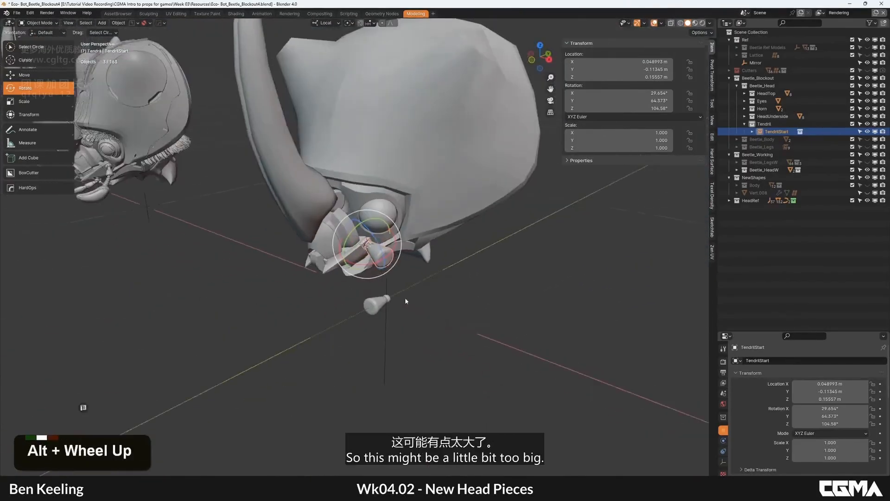
Scale the original flared cylinder at the origin down to about 0.828.
{"action": "middle_click_drag", "start_coordinate": [405, 300], "coordinate": [387, 299], "text": "alt"}
{"action": "left_click", "coordinate": [391, 301]}
{"action": "key", "text": "s"}
{"action": "left_click", "coordinate": [523, 265]}
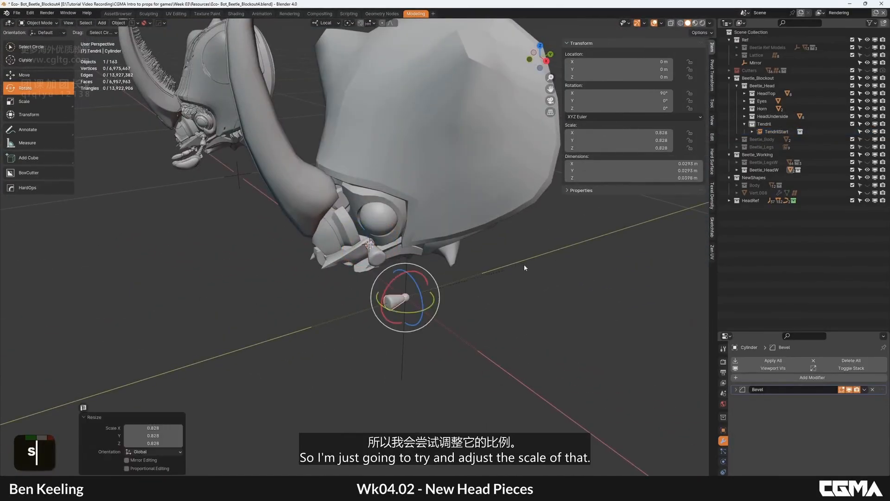
Duplicate the TendrilStart instance below the eye in place.
{"action": "middle_click_drag", "start_coordinate": [394, 260], "coordinate": [406, 243], "text": "alt"}
{"action": "left_click", "coordinate": [376, 255]}
{"action": "scroll", "coordinate": [369, 265], "scroll_direction": "up", "scroll_amount": 3}
{"action": "middle_click", "coordinate": [369, 265], "text": "alt"}
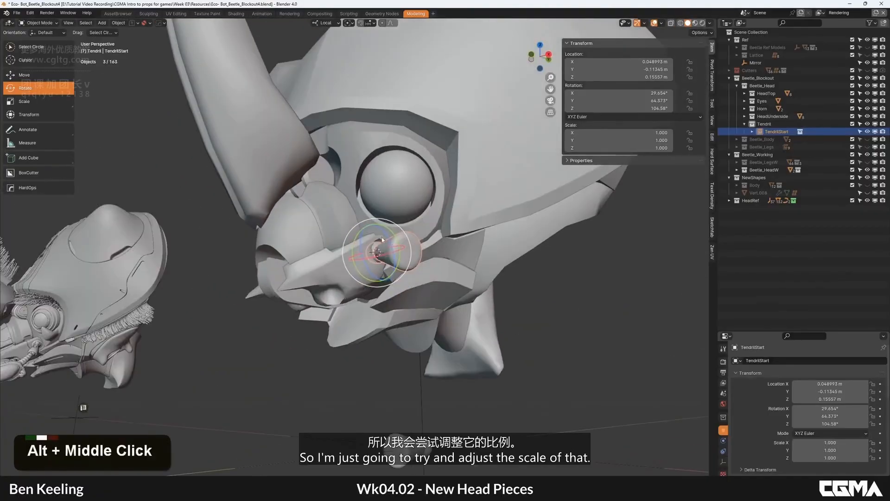
{"action": "key", "text": "shift+d"}
{"action": "right_click", "coordinate": [367, 111]}
With face snapping on and rotation alignment off, snap the duplicate onto the lower mouthpart at about 0.021, -0.137, 0.121 m.
{"action": "left_click", "coordinate": [370, 23]}
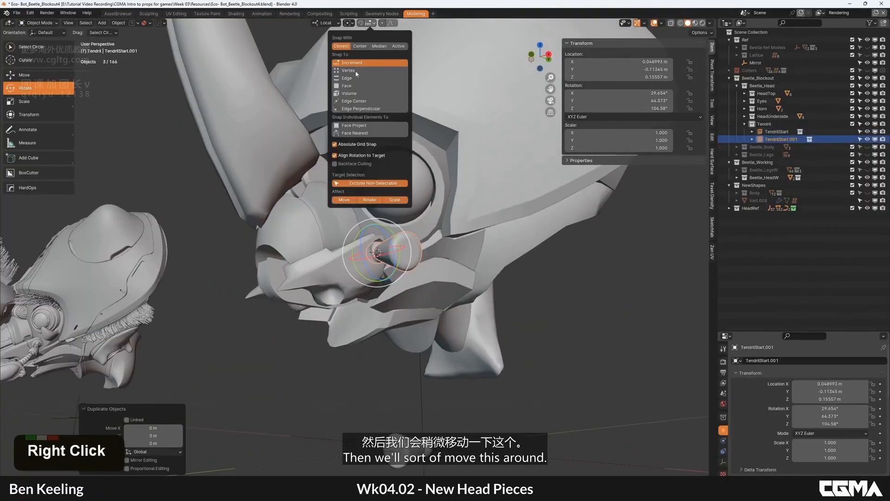
{"action": "left_click", "coordinate": [352, 88]}
{"action": "key", "text": "g"}
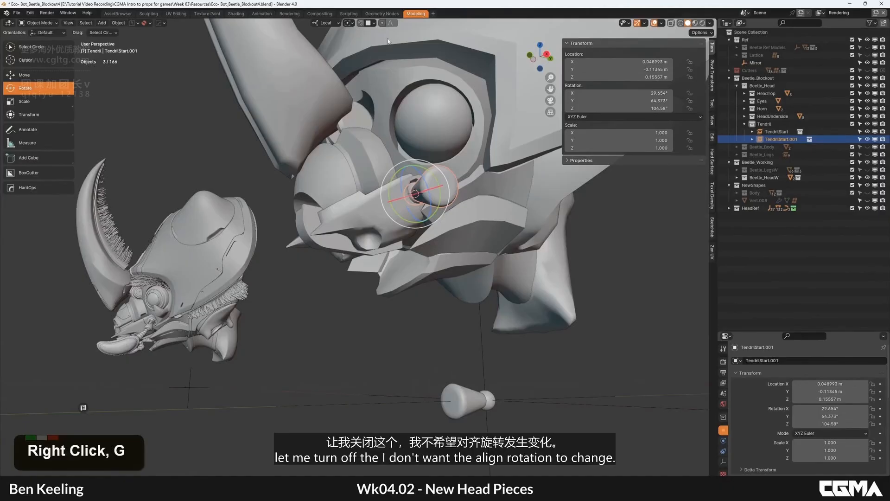
{"action": "left_click", "coordinate": [373, 23]}
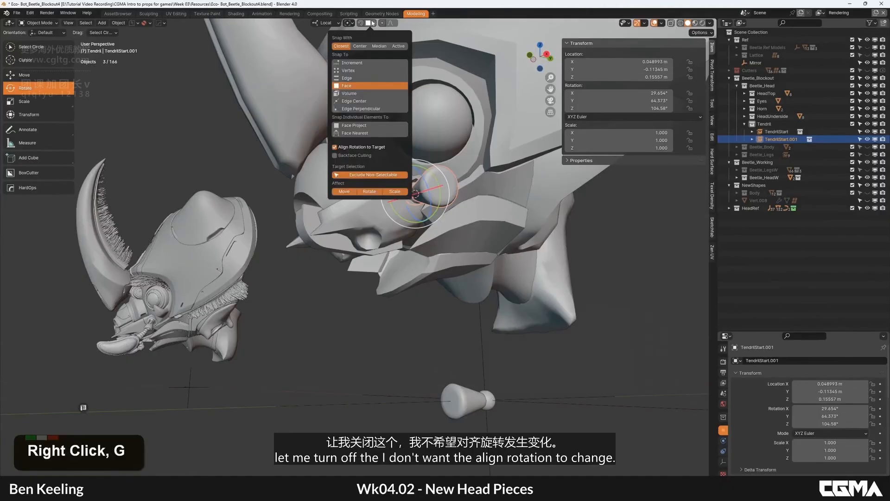
{"action": "key", "text": "g"}
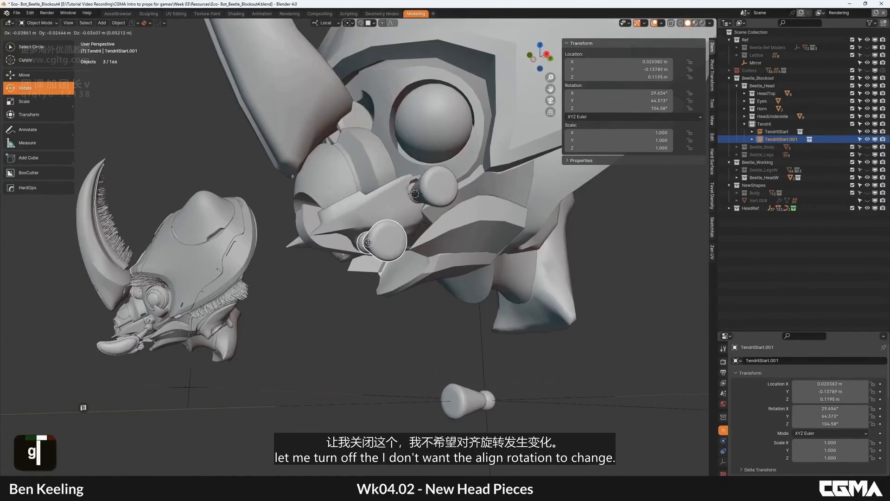
{"action": "left_click", "coordinate": [368, 243], "text": "ctrl"}
{"action": "middle_click_drag", "start_coordinate": [368, 242], "coordinate": [367, 240], "text": "alt"}
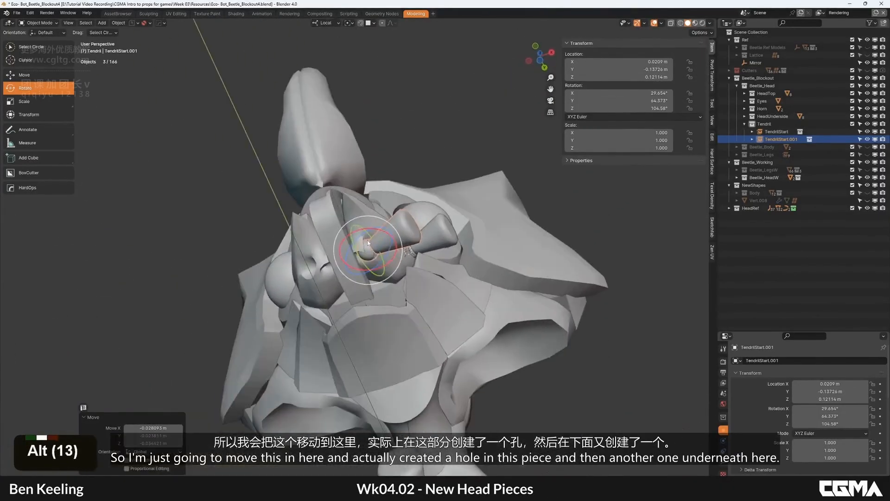
Scale the lower instance to about 0.706 and reposition it to about 0.026, -0.139, 0.123 m.
{"action": "scroll", "coordinate": [367, 240], "scroll_direction": "up", "scroll_amount": 6}
{"action": "key", "text": "s"}
{"action": "left_click", "coordinate": [482, 208]}
{"action": "key", "text": "g"}
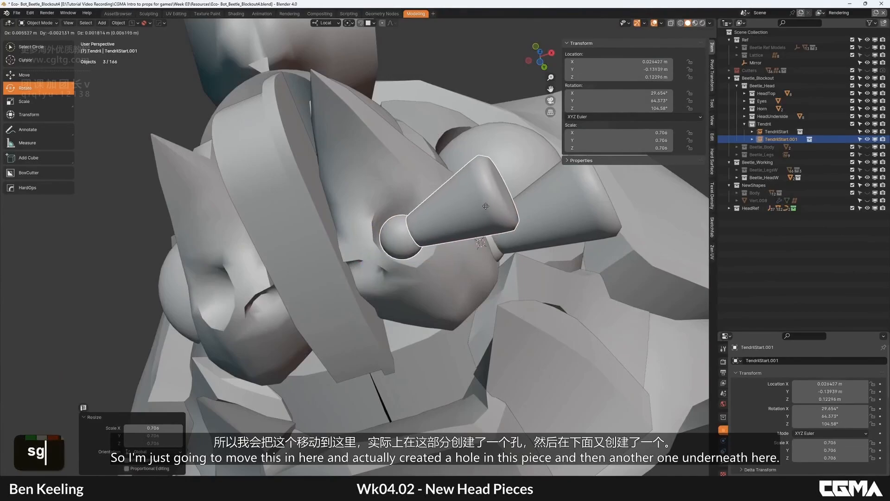
{"action": "left_click", "coordinate": [485, 206]}
{"action": "middle_click_drag", "start_coordinate": [485, 206], "coordinate": [361, 268], "text": "alt"}
{"action": "scroll", "coordinate": [361, 267], "scroll_direction": "up", "scroll_amount": 3}
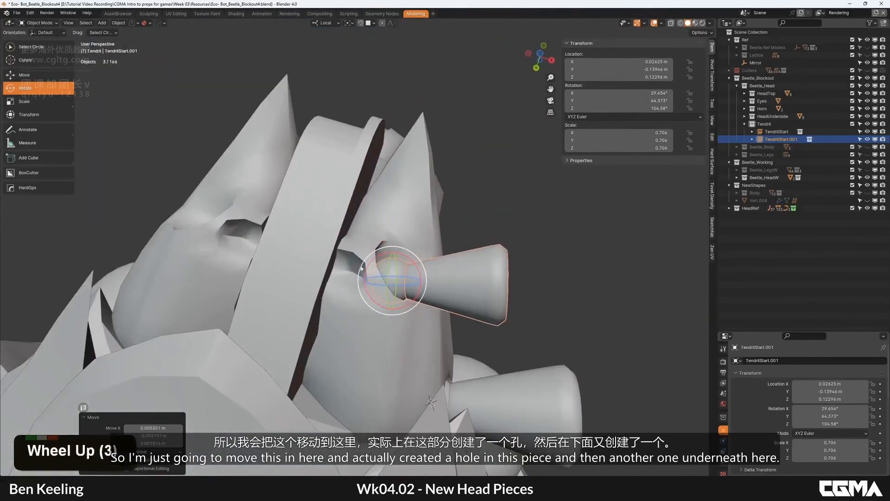
Place a smaller, freely rotated copy of the lower TendrilStart instance about 0.012 m further inward on the mouthpart.
{"action": "key", "text": "shift+d"}
{"action": "left_click", "coordinate": [371, 271], "text": "ctrl"}
{"action": "key", "text": "s"}
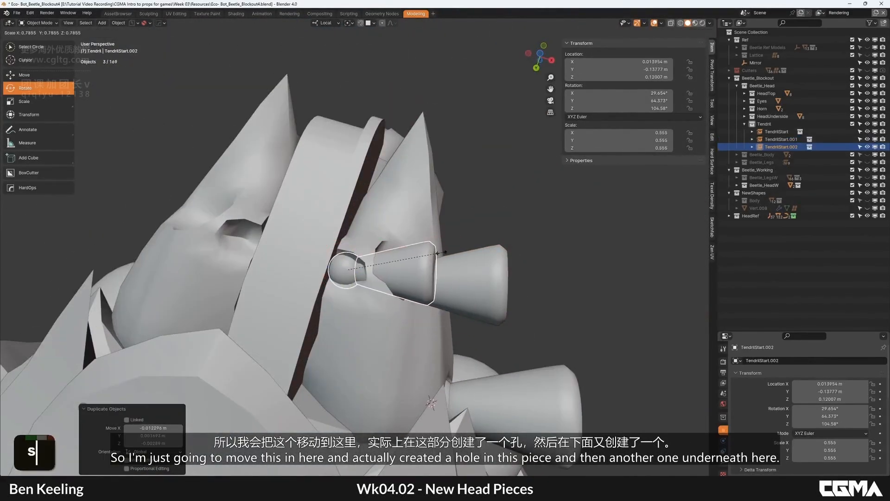
{"action": "left_click", "coordinate": [377, 273]}
{"action": "key", "text": "r"}
{"action": "key", "text": "r"}
{"action": "left_click", "coordinate": [306, 272]}
{"action": "scroll", "coordinate": [306, 271], "scroll_direction": "down", "scroll_amount": 3}
{"action": "middle_click_drag", "start_coordinate": [306, 271], "coordinate": [388, 219], "text": "alt"}
{"action": "left_click_drag", "start_coordinate": [418, 244], "coordinate": [413, 252]}
Compare the placed tendril start pieces with the tendrils on the reference head.
{"action": "middle_click_drag", "start_coordinate": [412, 253], "coordinate": [326, 228], "text": "alt"}
{"action": "left_click", "coordinate": [398, 262]}
{"action": "scroll", "coordinate": [326, 228], "scroll_direction": "down", "scroll_amount": 2}
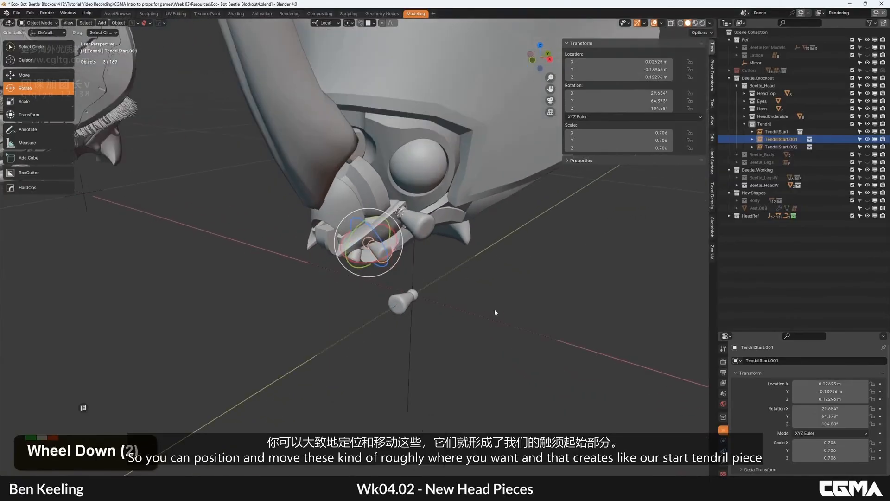
{"action": "left_click", "coordinate": [495, 309]}
{"action": "middle_click_drag", "start_coordinate": [495, 309], "coordinate": [318, 291], "text": "alt"}
{"action": "scroll", "coordinate": [394, 201], "scroll_direction": "down", "scroll_amount": 3}
{"action": "scroll", "coordinate": [318, 291], "scroll_direction": "up", "scroll_amount": 11}
{"action": "scroll", "coordinate": [347, 307], "scroll_direction": "up", "scroll_amount": 5}
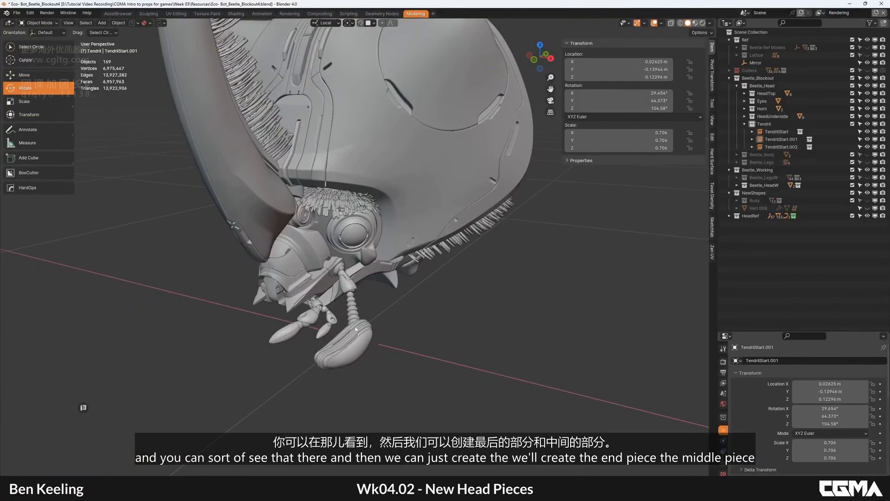
{"action": "scroll", "coordinate": [355, 329], "scroll_direction": "down", "scroll_amount": 5}
{"action": "middle_click_drag", "start_coordinate": [356, 329], "coordinate": [513, 262]}
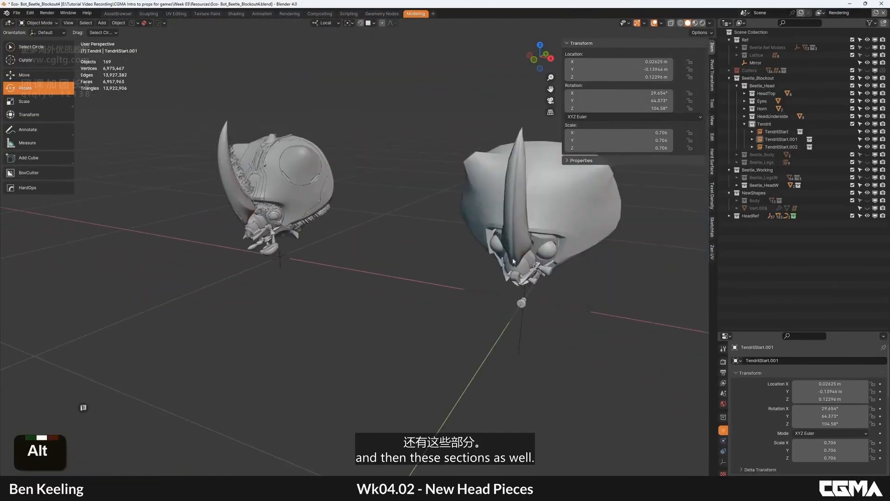
{"action": "middle_click", "coordinate": [513, 262], "text": "alt"}
{"action": "middle_click_drag", "start_coordinate": [445, 260], "coordinate": [473, 274]}
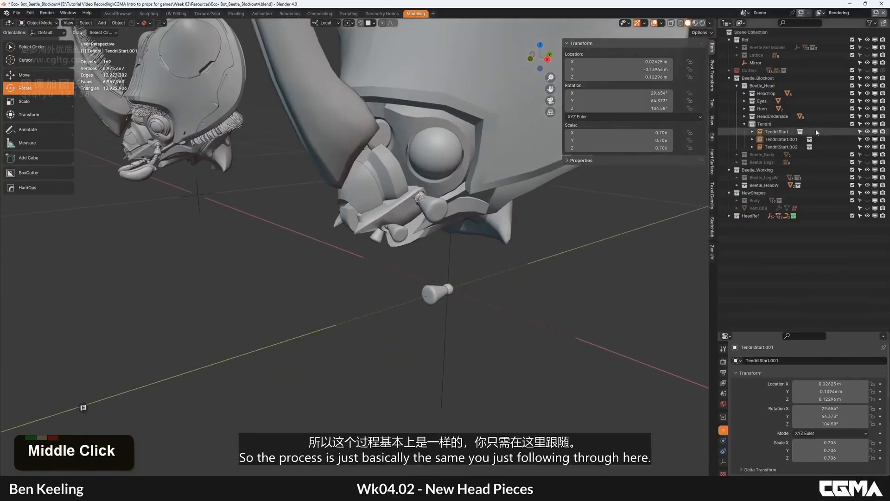
Hide the working TendrilStart collection and create a collection named TendrilEnd beside it in Beetle_TendrilW.
{"action": "double_click", "coordinate": [736, 186]}
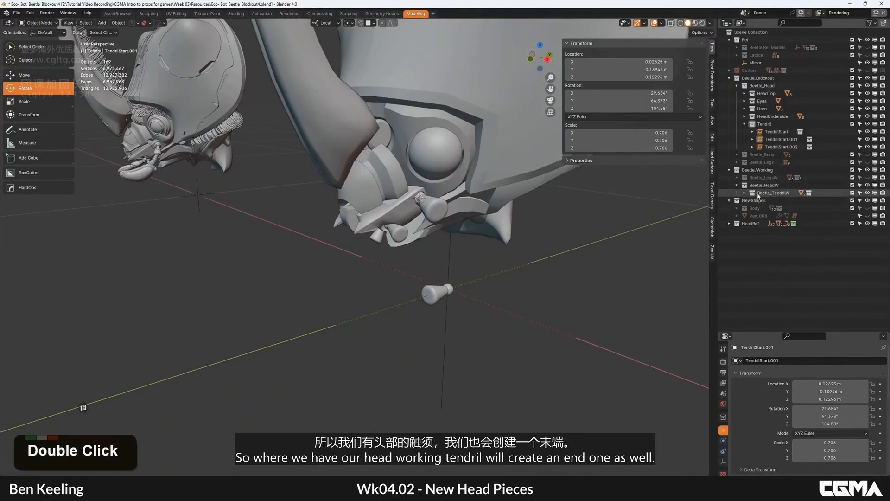
{"action": "left_click", "coordinate": [745, 193]}
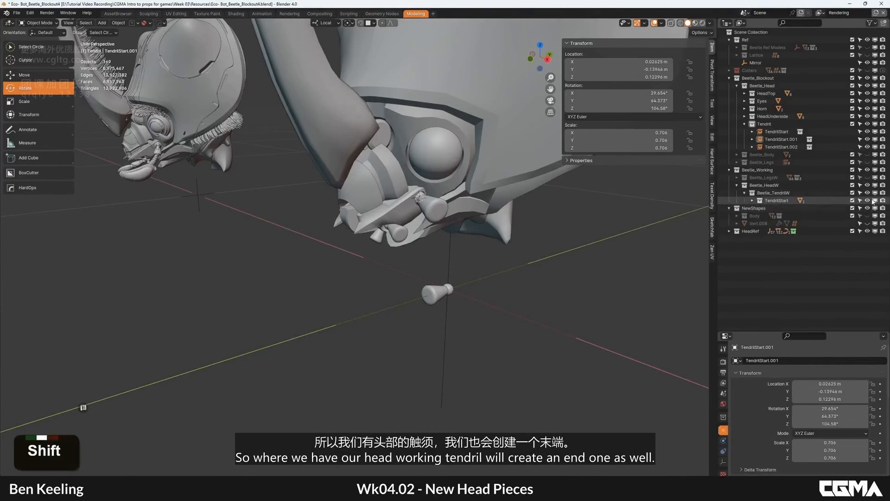
{"action": "right_click", "coordinate": [788, 195]}
{"action": "left_click", "coordinate": [785, 193]}
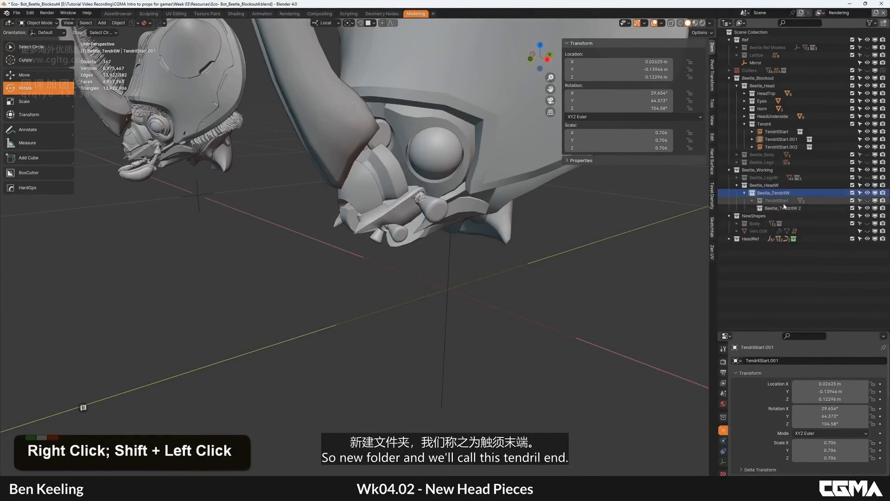
{"action": "double_click", "coordinate": [792, 210]}
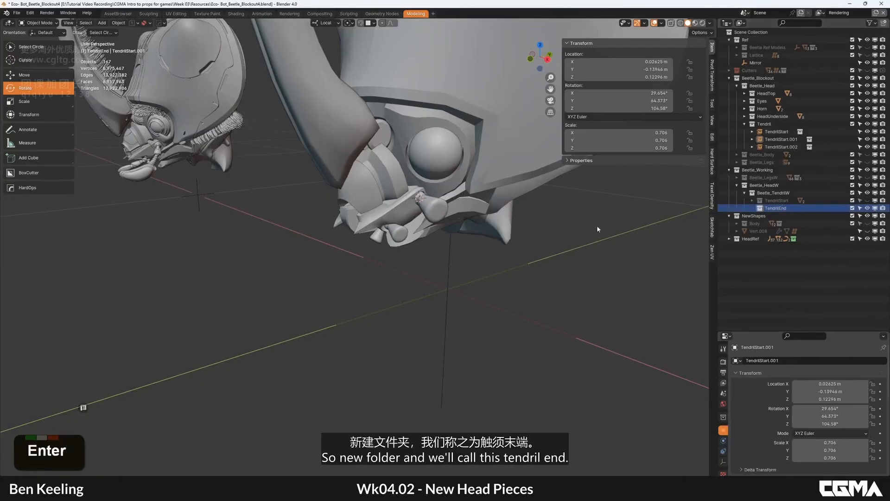
Make TendrilEnd the active collection and examine the tendril end pieces on the reference head.
{"action": "middle_click_drag", "start_coordinate": [542, 241], "coordinate": [519, 268], "text": "alt"}
{"action": "left_click", "coordinate": [392, 203]}
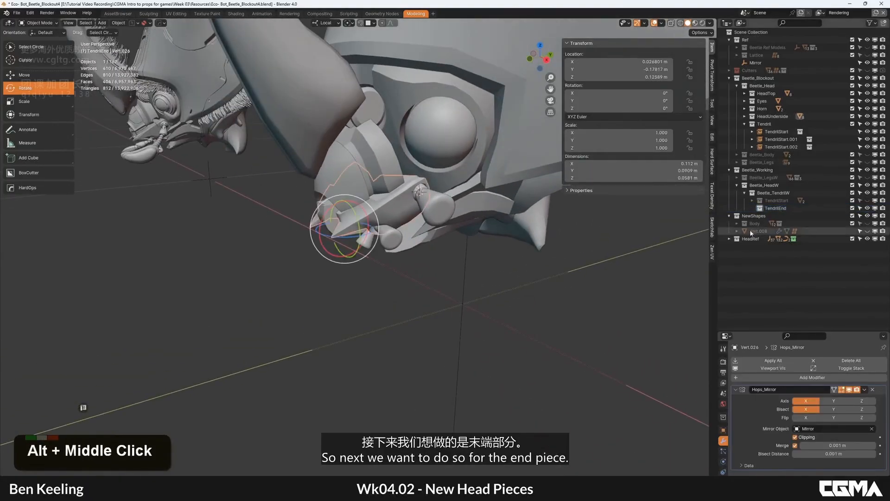
{"action": "left_click", "coordinate": [777, 201]}
{"action": "left_click", "coordinate": [775, 208]}
{"action": "middle_click_drag", "start_coordinate": [200, 221], "coordinate": [235, 213]}
{"action": "scroll", "coordinate": [246, 207], "scroll_direction": "up", "scroll_amount": 6}
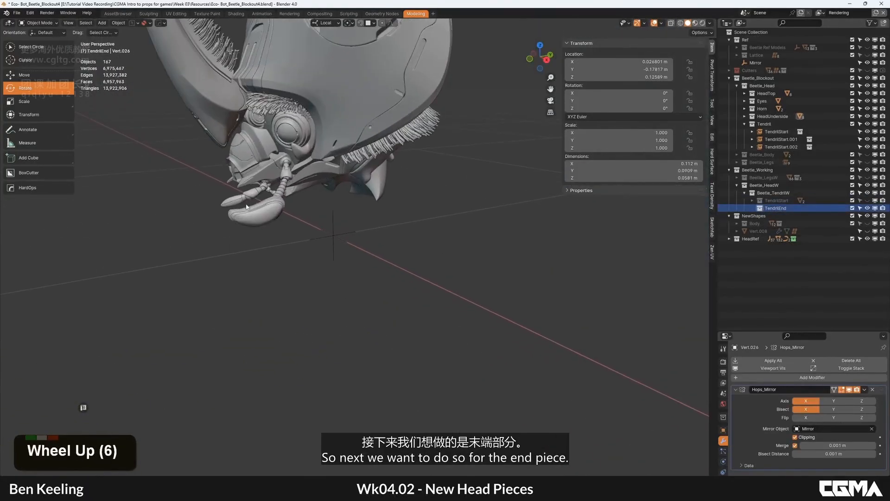
{"action": "scroll", "coordinate": [264, 216], "scroll_direction": "down", "scroll_amount": 8}
{"action": "scroll", "coordinate": [477, 272], "scroll_direction": "down", "scroll_amount": 4}
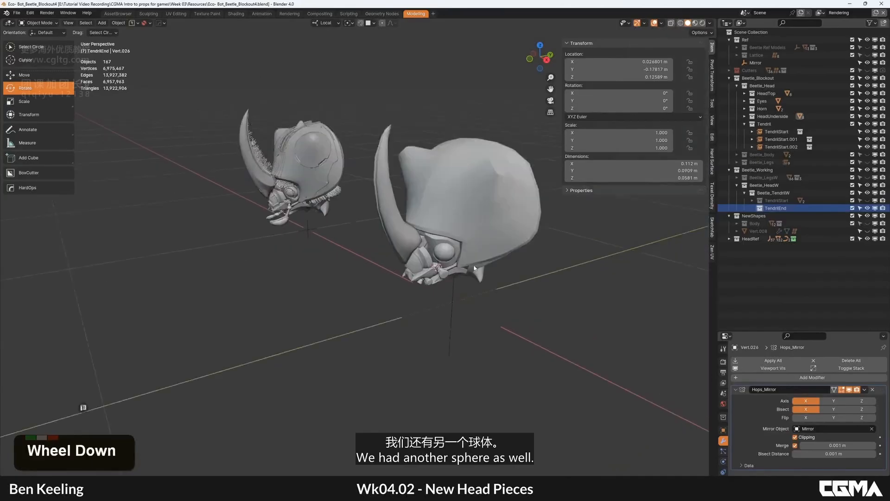
{"action": "middle_click_drag", "start_coordinate": [607, 272], "coordinate": [542, 253]}
Show the working TendrilStart collection, duplicate its sphere in place and put the copy in the TendrilEnd collection.
{"action": "left_click", "coordinate": [868, 201], "text": "shift"}
{"action": "scroll", "coordinate": [446, 338], "scroll_direction": "up", "scroll_amount": 5}
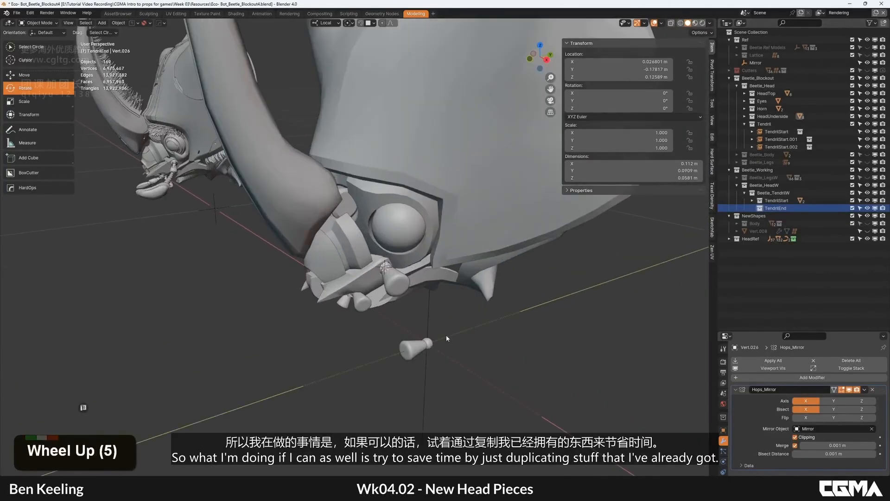
{"action": "double_click", "coordinate": [435, 344]}
{"action": "key", "text": "shift+d"}
{"action": "right_click", "coordinate": [446, 299]}
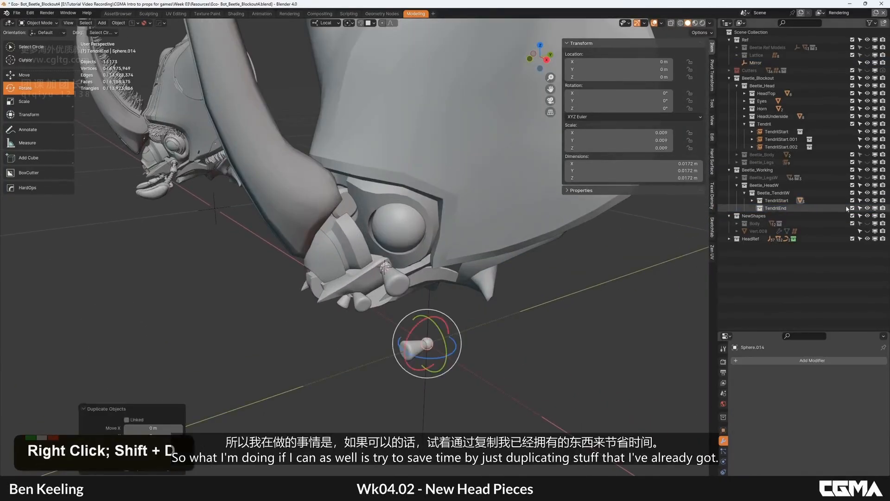
{"action": "key", "text": "KP_Decimal"}
{"action": "left_click_drag", "start_coordinate": [782, 223], "coordinate": [782, 232]}
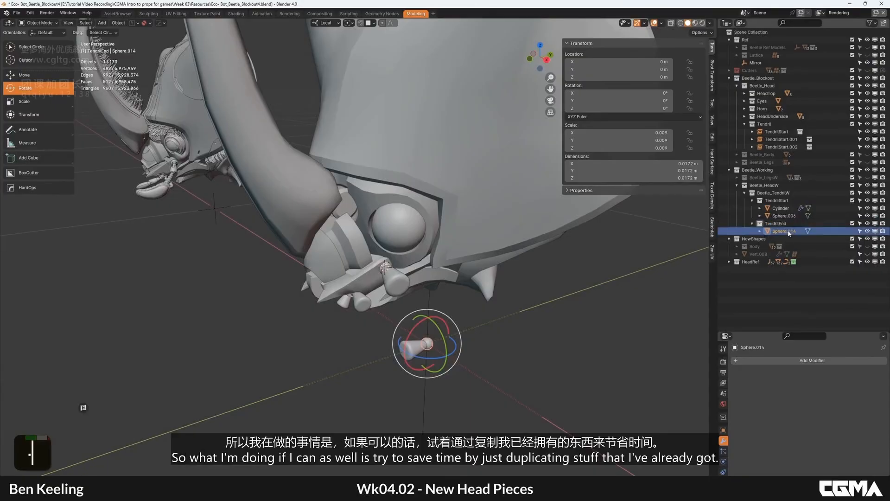
Duplicate the flared cylinder in place and move the copy into the TendrilEnd collection.
{"action": "left_click", "coordinate": [782, 216]}
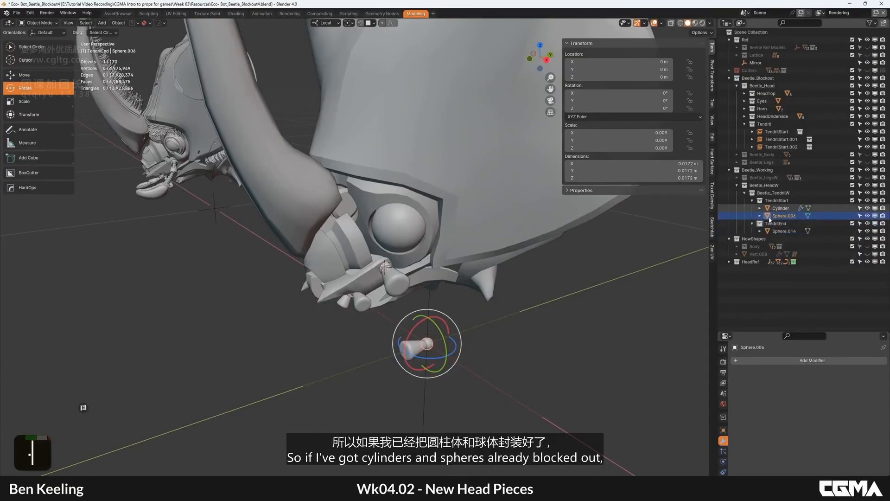
{"action": "left_click", "coordinate": [774, 209]}
{"action": "middle_click_drag", "start_coordinate": [477, 319], "coordinate": [470, 294], "text": "shift"}
{"action": "key", "text": "shift+d"}
{"action": "right_click", "coordinate": [464, 218]}
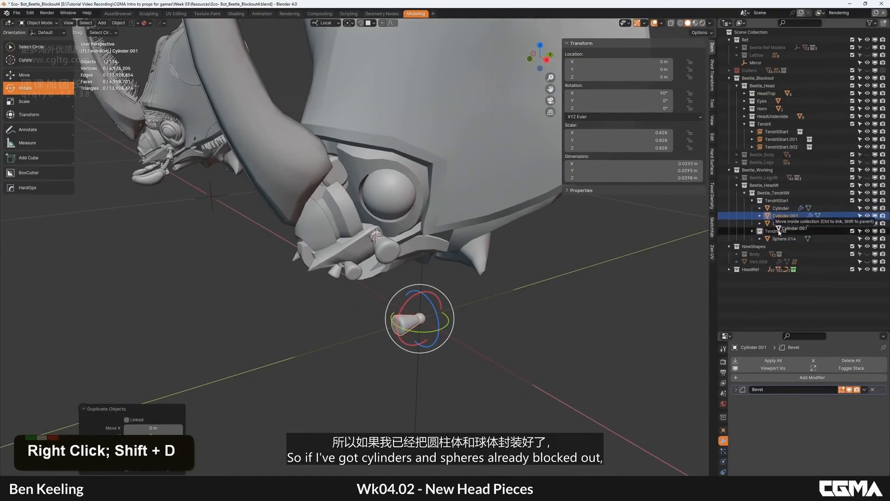
{"action": "left_click_drag", "start_coordinate": [780, 233], "coordinate": [779, 231]}
Extrude the wide end face of the TendrilEnd cylinder by about 0.027 m and scale it down into a taper.
{"action": "middle_click", "coordinate": [531, 323], "text": "alt"}
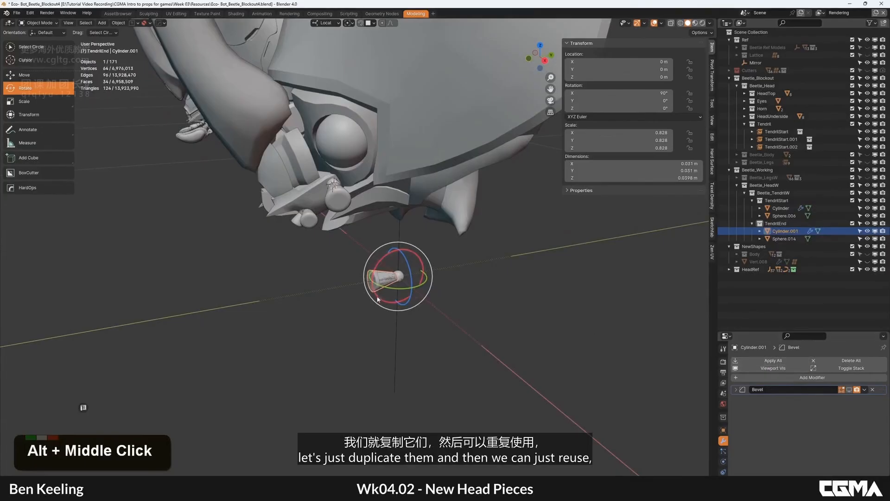
{"action": "scroll", "coordinate": [378, 299], "scroll_direction": "up", "scroll_amount": 3}
{"action": "key", "text": "Tab"}
{"action": "key", "text": "e"}
{"action": "left_click", "coordinate": [399, 311]}
{"action": "key", "text": "s"}
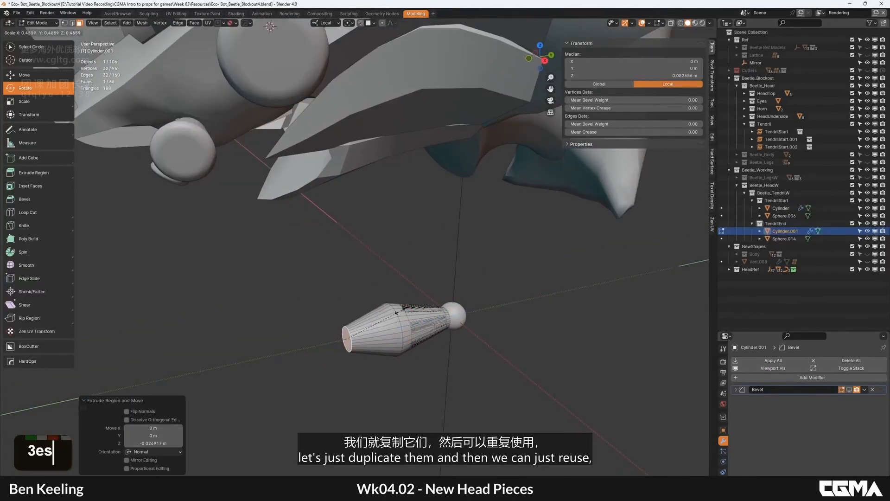
{"action": "left_click", "coordinate": [374, 327]}
Scale the edge loop around the widest part of the end piece down to about 0.81.
{"action": "key", "text": "2"}
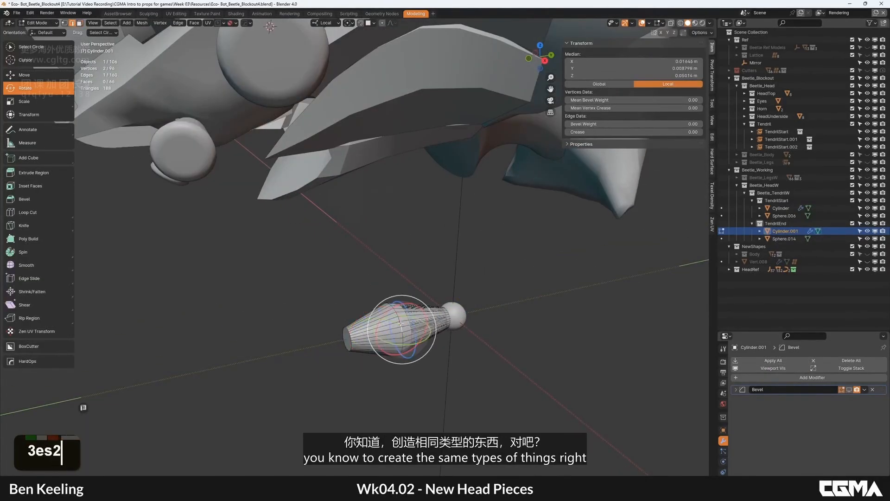
{"action": "left_click", "coordinate": [393, 324], "text": "alt+shift"}
{"action": "key", "text": "s"}
{"action": "left_click", "coordinate": [499, 302]}
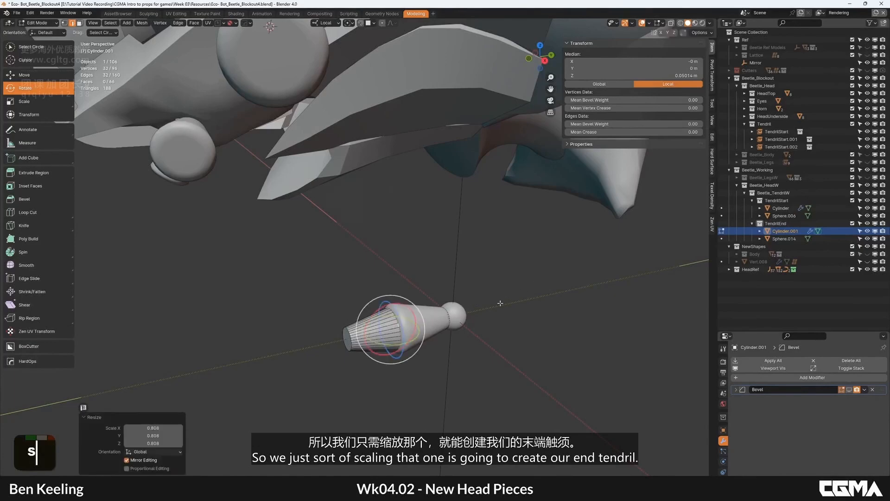
Inset the narrow end face by about 0.0072 m, pushed outward about 0.0071 m, and enlarge the resulting pointed tip slightly.
{"action": "key", "text": "Tab"}
{"action": "key", "text": "Tab"}
{"action": "key", "text": "3"}
{"action": "key", "text": "3"}
{"action": "left_click", "coordinate": [343, 337]}
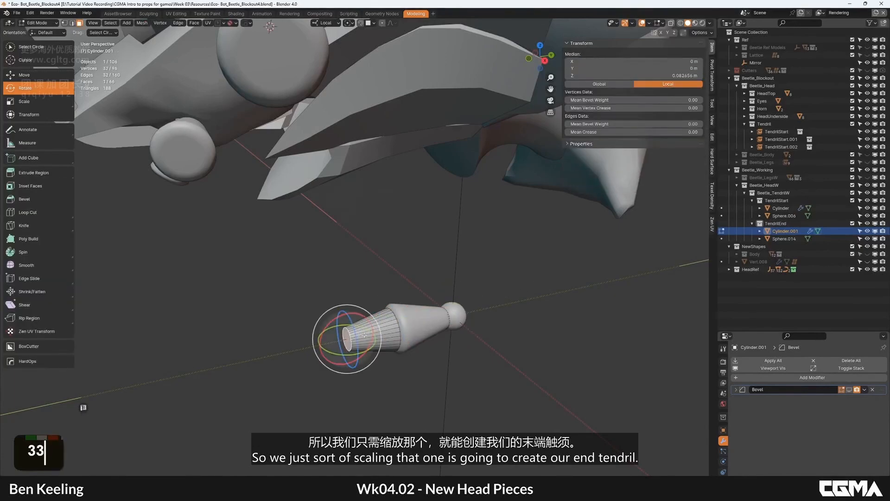
{"action": "key", "text": "i"}
{"action": "key", "text": "ctrl"}
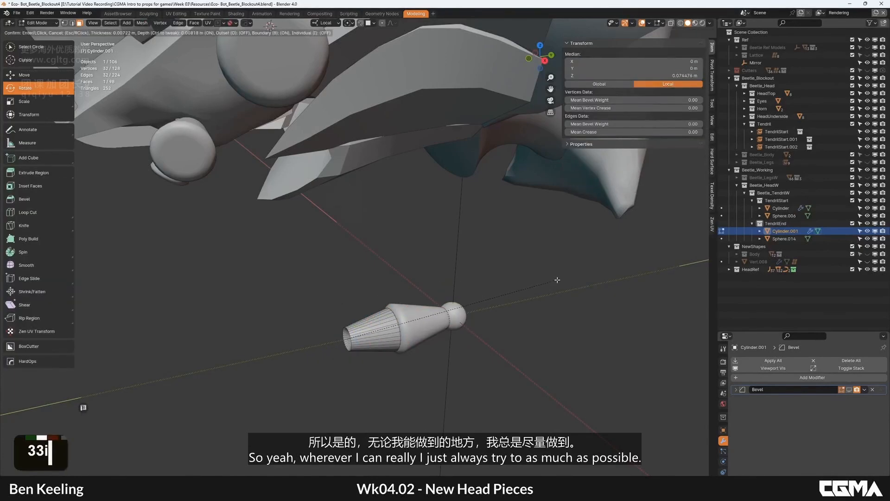
{"action": "left_click", "coordinate": [534, 283], "text": "ctrl"}
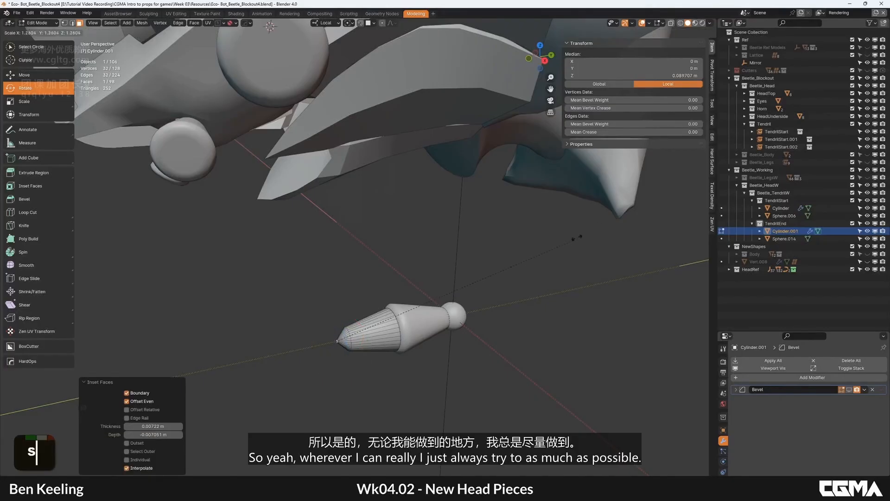
{"action": "key", "text": "Tab"}
Duplicate the TendrilStart.001 instance on the mouthparts and move the copy about 0.028 m outward along its local Y axis.
{"action": "middle_click", "coordinate": [430, 303], "text": "alt"}
{"action": "middle_click_drag", "start_coordinate": [431, 304], "coordinate": [410, 306]}
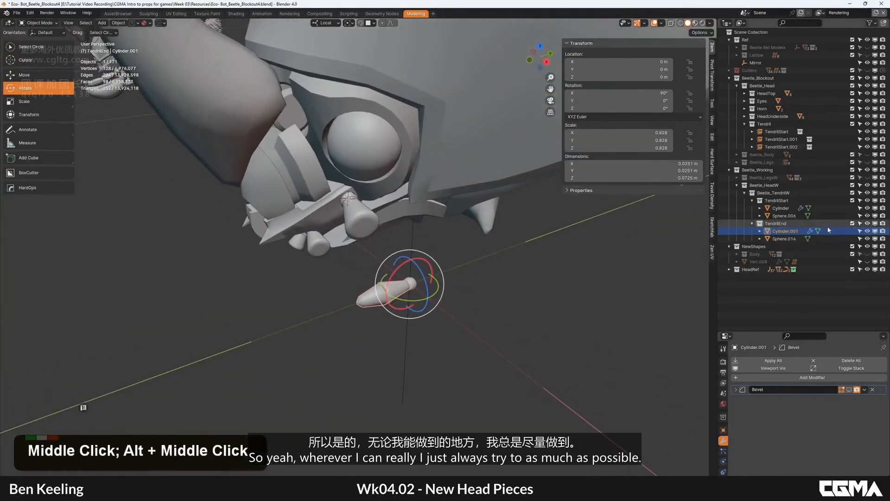
{"action": "middle_click", "coordinate": [357, 216], "text": "alt"}
{"action": "left_click", "coordinate": [348, 252]}
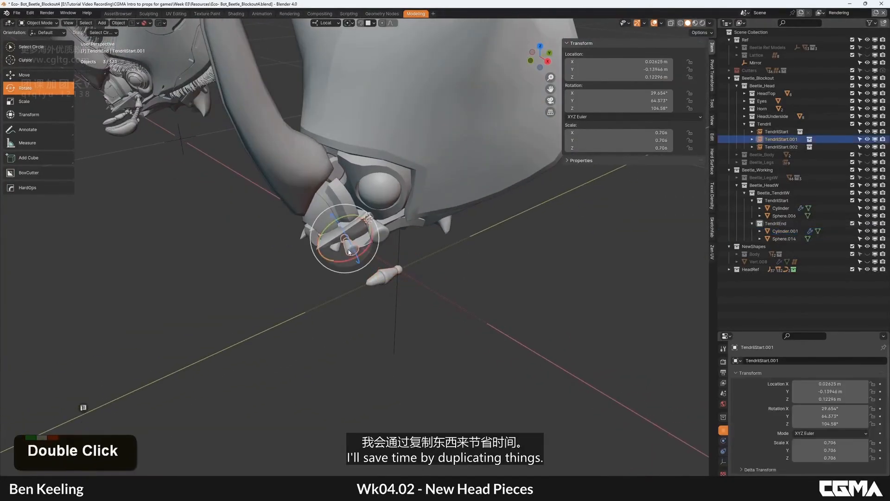
{"action": "key", "text": "KP_Decimal"}
{"action": "scroll", "coordinate": [362, 239], "scroll_direction": "down", "scroll_amount": 5}
{"action": "middle_click", "coordinate": [362, 238], "text": "alt"}
{"action": "key", "text": "w"}
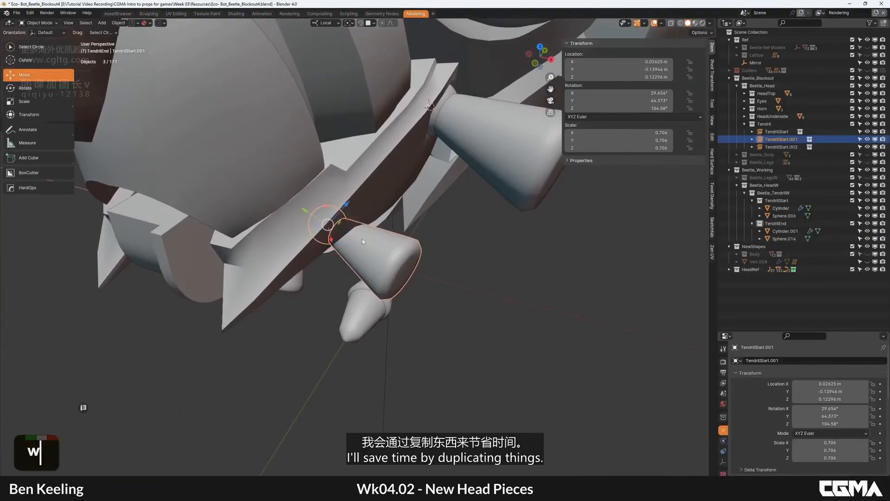
{"action": "key", "text": "shift+d"}
{"action": "middle_click", "coordinate": [408, 265]}
{"action": "left_click", "coordinate": [446, 293]}
Switch the duplicated instance's source collection from TendrilStart to TendrilEnd.
{"action": "scroll", "coordinate": [446, 293], "scroll_direction": "down", "scroll_amount": 3}
{"action": "scroll", "coordinate": [843, 432], "scroll_direction": "down", "scroll_amount": 7}
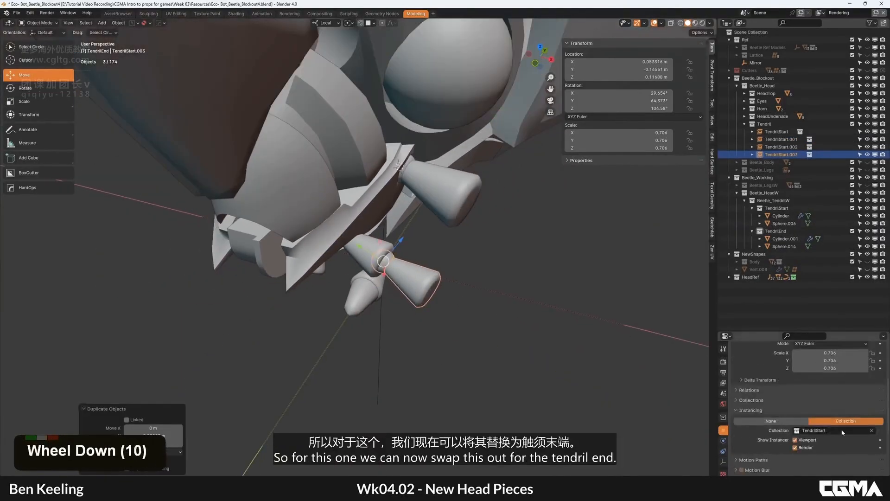
{"action": "scroll", "coordinate": [842, 432], "scroll_direction": "down", "scroll_amount": 8}
{"action": "scroll", "coordinate": [844, 397], "scroll_direction": "up", "scroll_amount": 4}
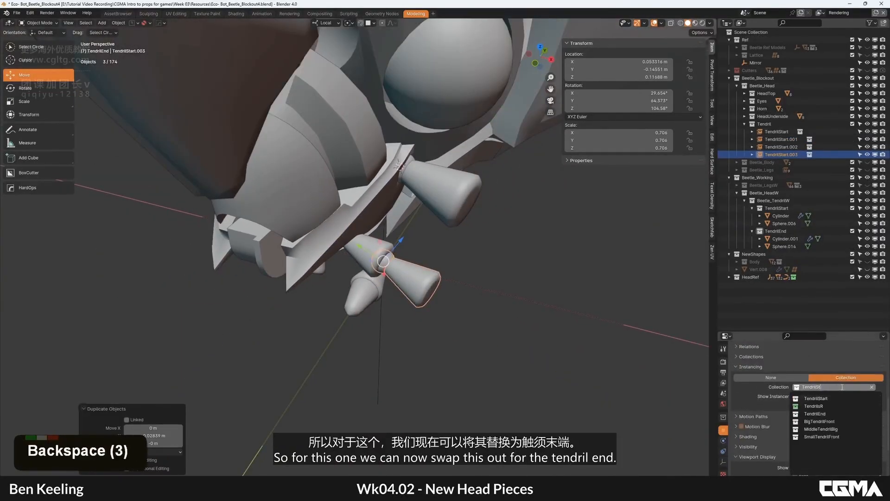
{"action": "key", "text": "Return"}
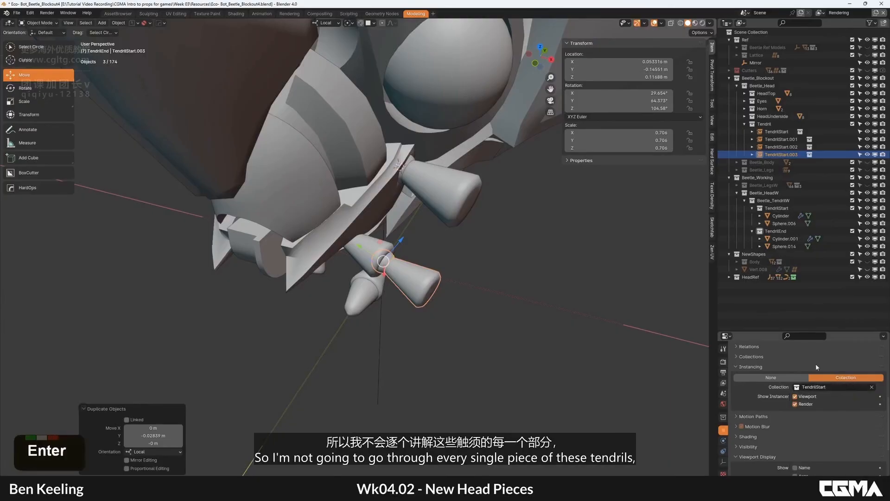
{"action": "left_click", "coordinate": [832, 386]}
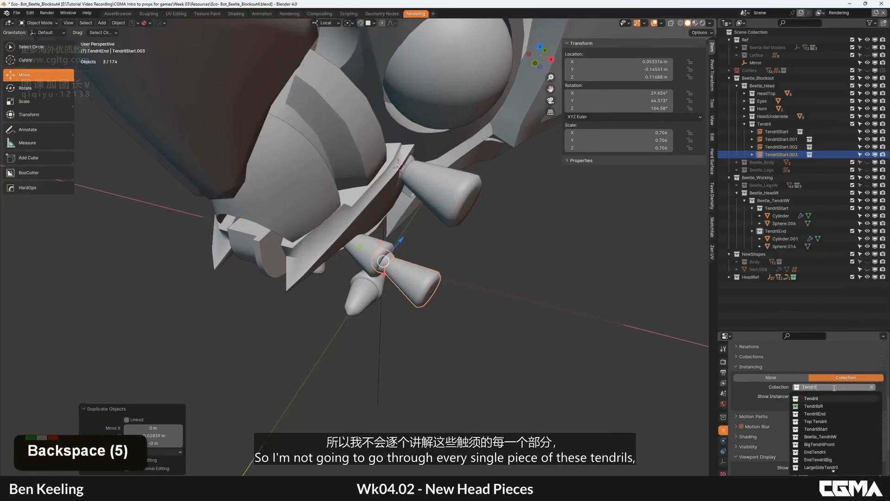
{"action": "type", "text": "end"}
{"action": "key", "text": "Return"}
{"action": "scroll", "coordinate": [370, 279], "scroll_direction": "down", "scroll_amount": 2}
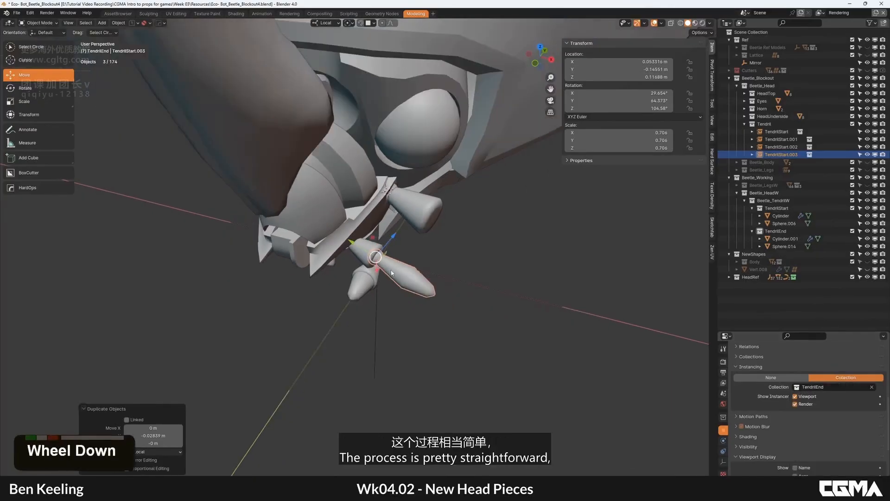
Rotate the new end piece instance about 58° around its local X axis so it bends downward.
{"action": "key", "text": "r"}
{"action": "left_click_drag", "start_coordinate": [401, 284], "coordinate": [366, 316]}
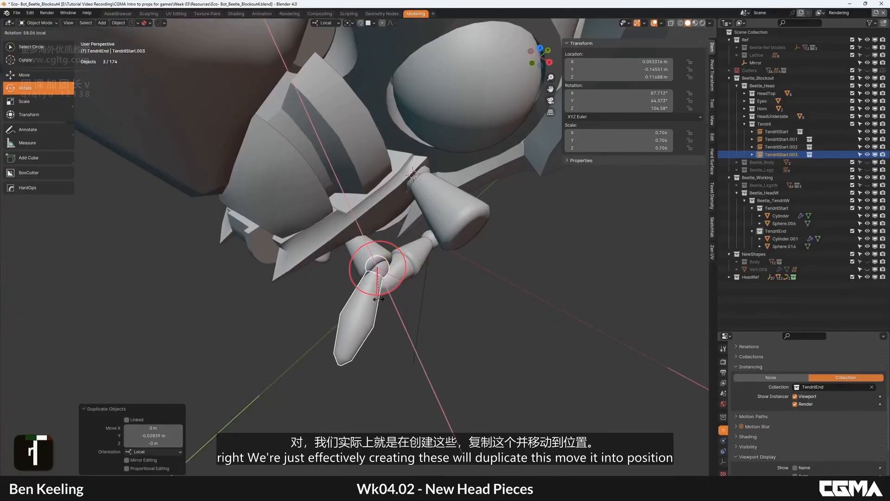
{"action": "scroll", "coordinate": [332, 261], "scroll_direction": "down", "scroll_amount": 1}
Duplicate the smallest start piece instance and move the copy about 0.021 m outward along its local Y axis.
{"action": "scroll", "coordinate": [332, 261], "scroll_direction": "down", "scroll_amount": 2, "text": "ctrl"}
{"action": "scroll", "coordinate": [332, 261], "scroll_direction": "up", "scroll_amount": 2, "text": "alt"}
{"action": "middle_click_drag", "start_coordinate": [331, 261], "coordinate": [352, 267], "text": "alt"}
{"action": "key", "text": "w"}
{"action": "key", "text": "shift+d"}
{"action": "middle_click", "coordinate": [357, 268]}
{"action": "left_click", "coordinate": [361, 277]}
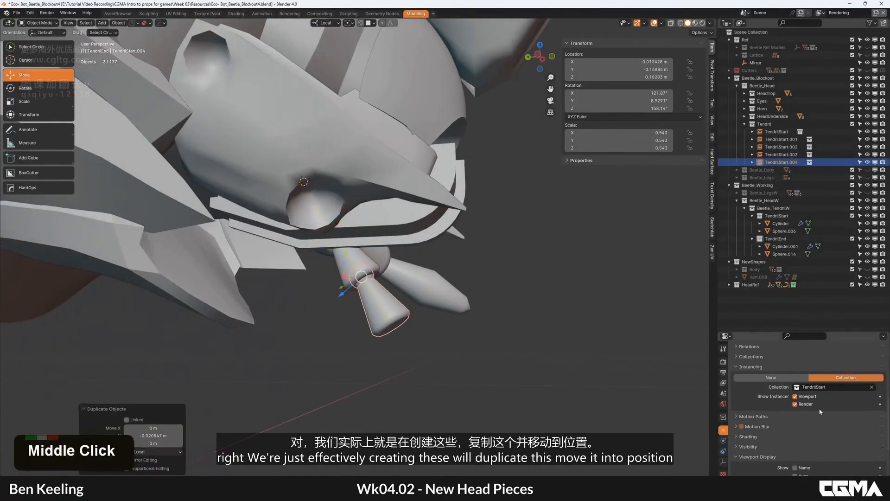
Switch the small copy's instanced collection to TendrilEnd and rotate it to bend away from its start piece.
{"action": "left_click", "coordinate": [830, 386]}
{"action": "key", "text": "BackSpace"}
{"action": "key", "text": "BackSpace"}
{"action": "key", "text": "BackSpace"}
{"action": "key", "text": "BackSpace"}
{"action": "key", "text": "BackSpace"}
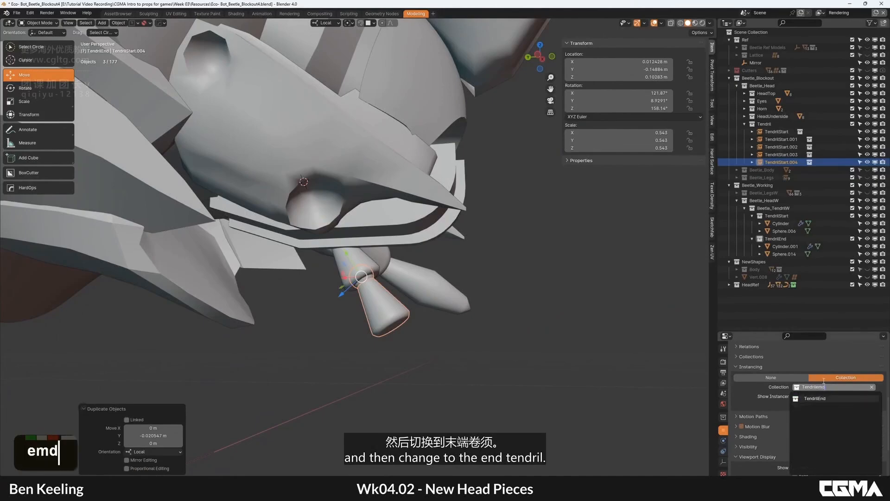
{"action": "middle_click_drag", "start_coordinate": [609, 338], "coordinate": [315, 365], "text": "alt"}
{"action": "key", "text": "r"}
{"action": "left_click", "coordinate": [377, 239]}
Examine the working end piece and the ribbed, pipe-like middle section of the reference head's large tendril.
{"action": "left_click", "coordinate": [315, 333]}
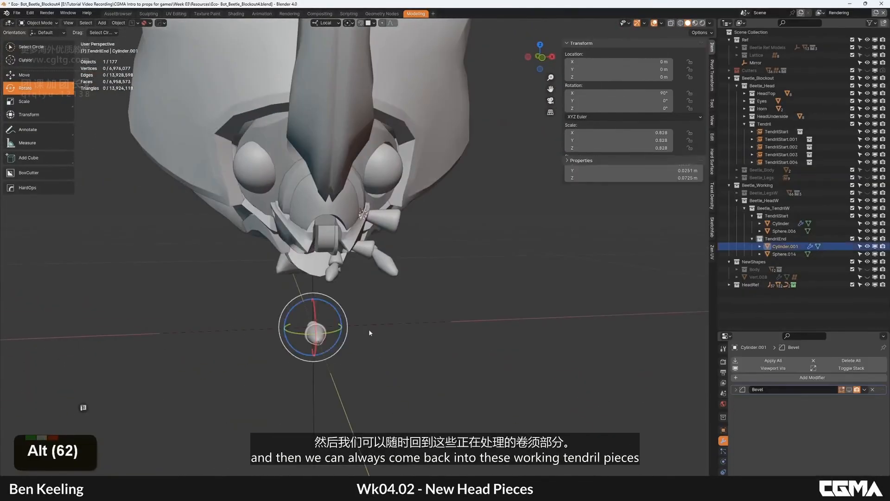
{"action": "middle_click_drag", "start_coordinate": [369, 329], "coordinate": [509, 283], "text": "alt"}
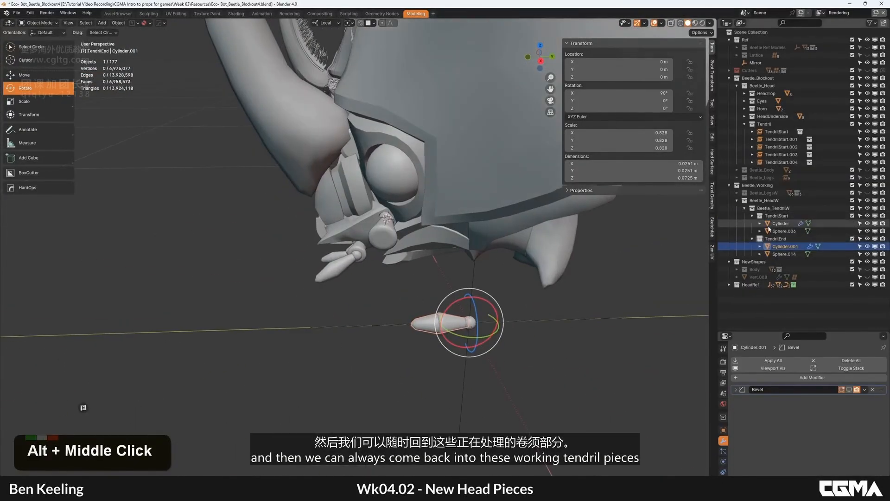
{"action": "middle_click_drag", "start_coordinate": [515, 269], "coordinate": [282, 200], "text": "alt"}
{"action": "scroll", "coordinate": [456, 288], "scroll_direction": "down", "scroll_amount": 2}
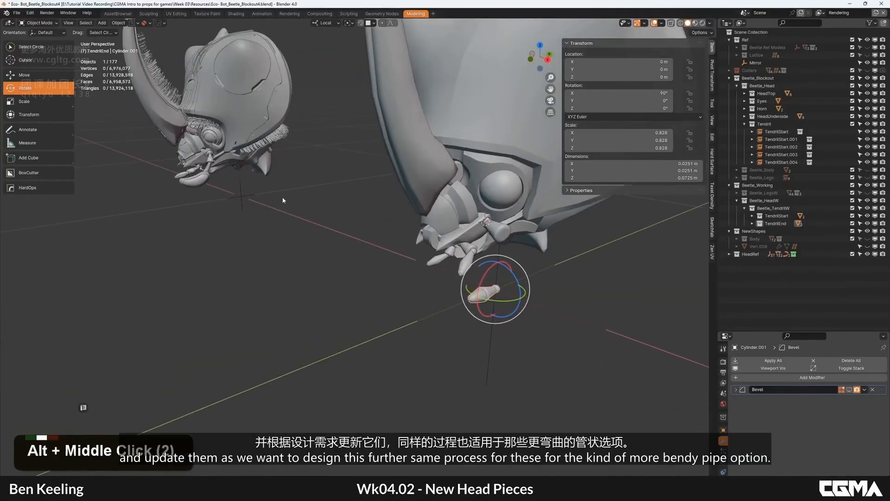
{"action": "left_click", "coordinate": [208, 172]}
{"action": "key", "text": "KP_Delete"}
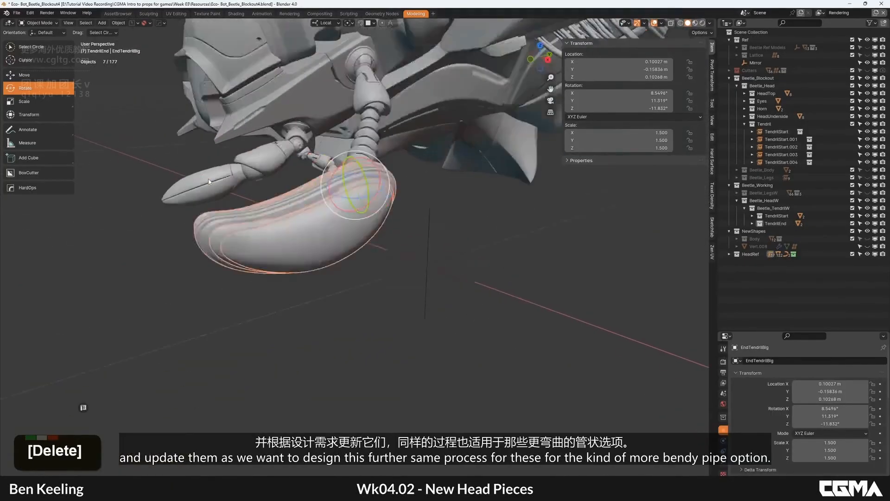
{"action": "middle_click_drag", "start_coordinate": [209, 180], "coordinate": [459, 253], "text": "alt"}
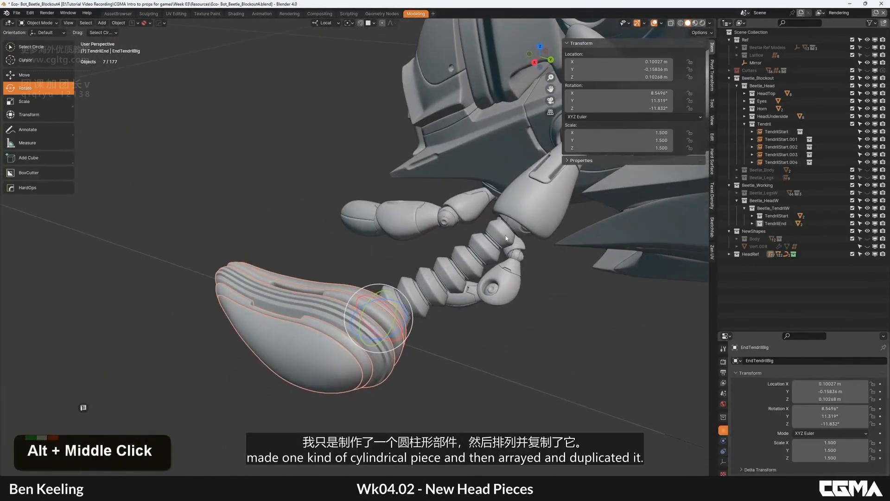
{"action": "scroll", "coordinate": [443, 260], "scroll_direction": "down", "scroll_amount": 15}
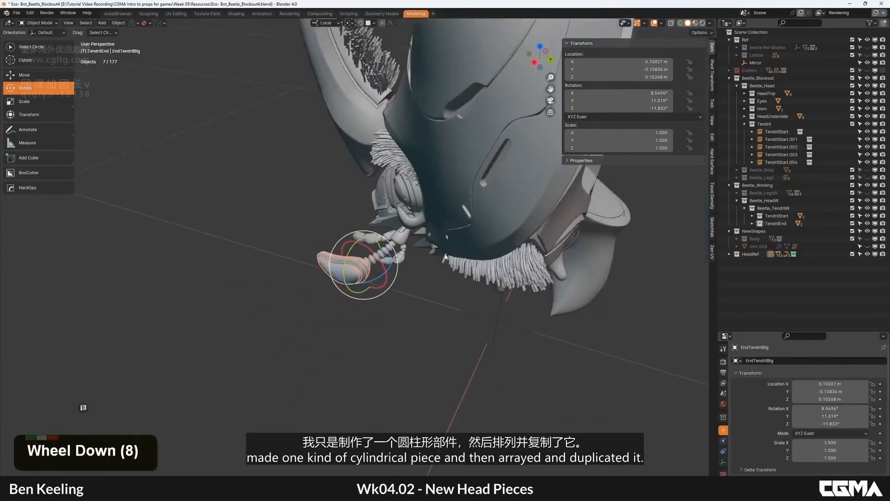
{"action": "middle_click_drag", "start_coordinate": [443, 259], "coordinate": [231, 153], "text": "alt"}
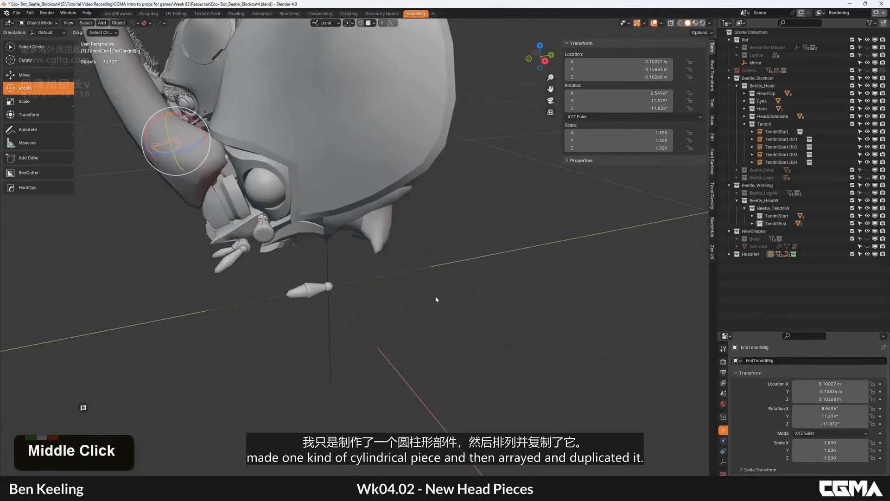
Create a new collection named TendrilMiddle inside Beetle_TendrilW and make it active.
{"action": "right_click", "coordinate": [773, 212]}
{"action": "left_click", "coordinate": [780, 207]}
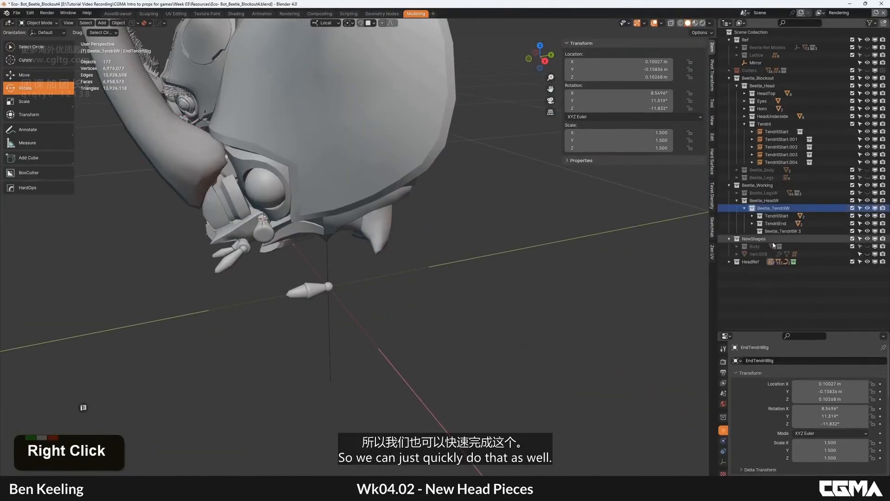
{"action": "type", "text": "TendrilMiddle"}
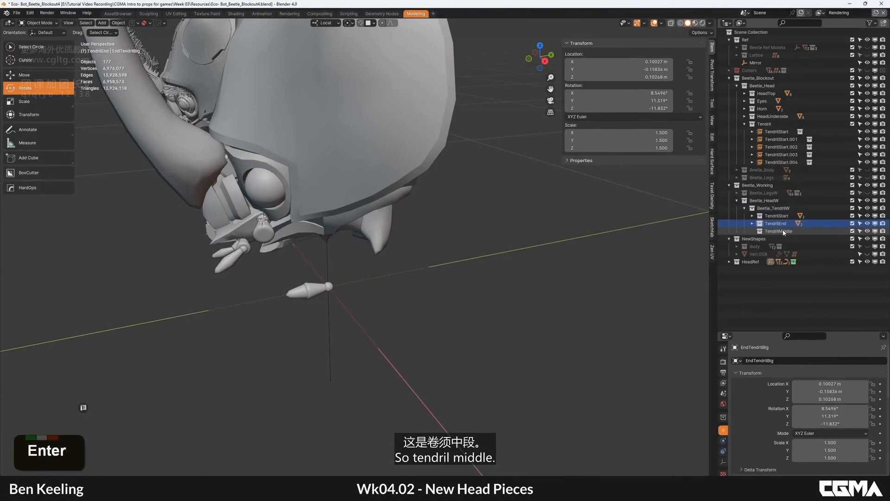
{"action": "double_click", "coordinate": [779, 231]}
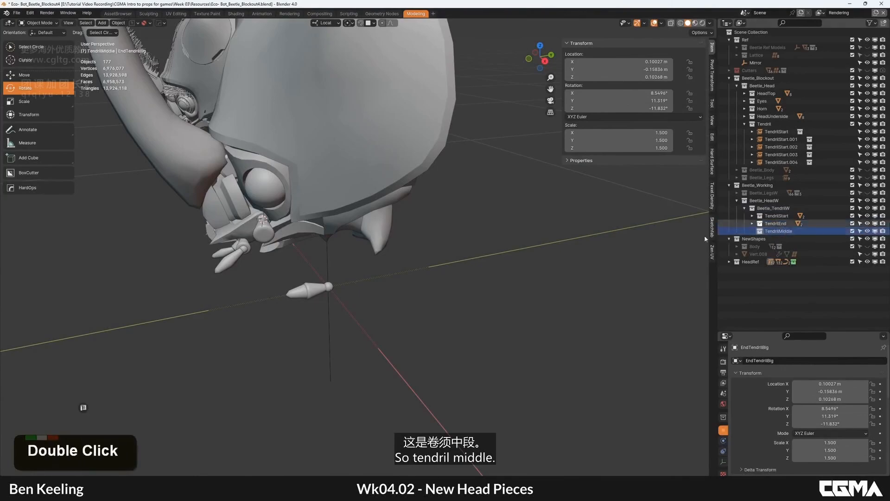
Duplicate the start piece's flared cylinder in place and move the copy into the TendrilMiddle collection.
{"action": "middle_click_drag", "start_coordinate": [417, 278], "coordinate": [340, 309]}
{"action": "scroll", "coordinate": [408, 260], "scroll_direction": "down", "scroll_amount": 2}
{"action": "middle_click_drag", "start_coordinate": [408, 260], "coordinate": [379, 246]}
{"action": "middle_click", "coordinate": [409, 274], "text": "alt"}
{"action": "key", "text": "shift+d"}
{"action": "right_click", "coordinate": [379, 246]}
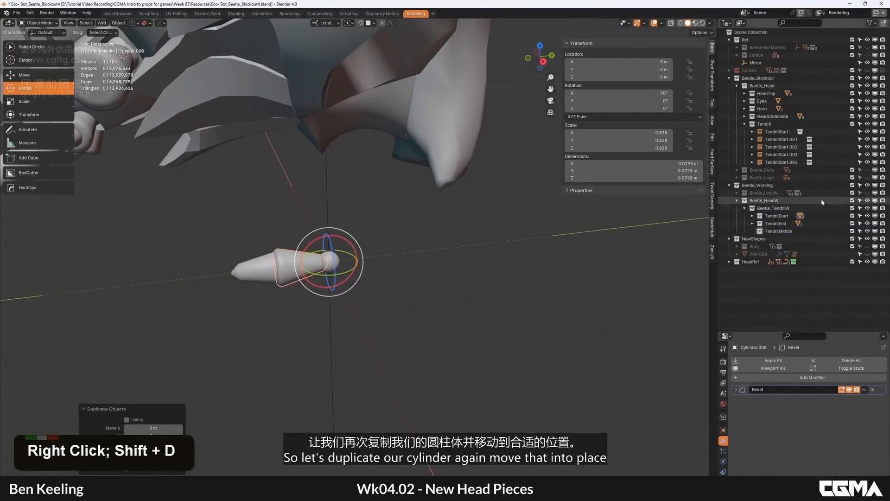
{"action": "left_click", "coordinate": [752, 216]}
{"action": "left_click", "coordinate": [753, 246]}
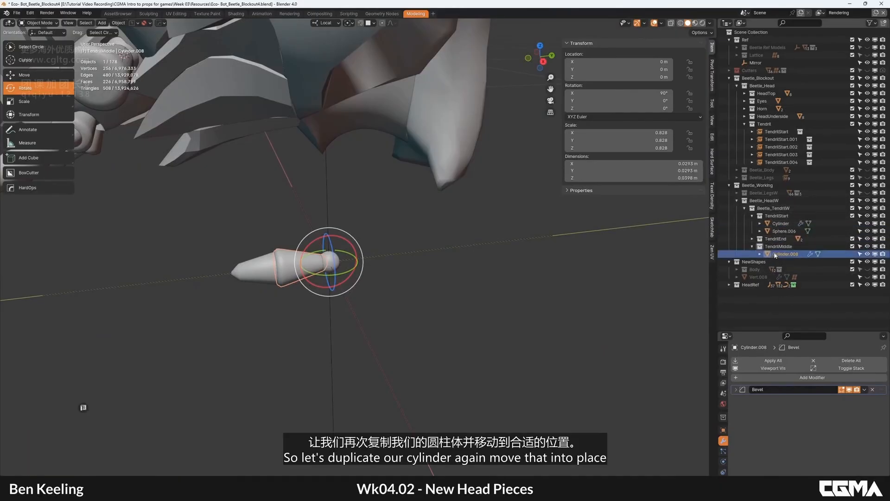
Isolate the copied cylinder, select its wide end face and turn off the Bevel modifier's viewport display.
{"action": "key", "text": "slash"}
{"action": "middle_click", "coordinate": [390, 256], "text": "alt"}
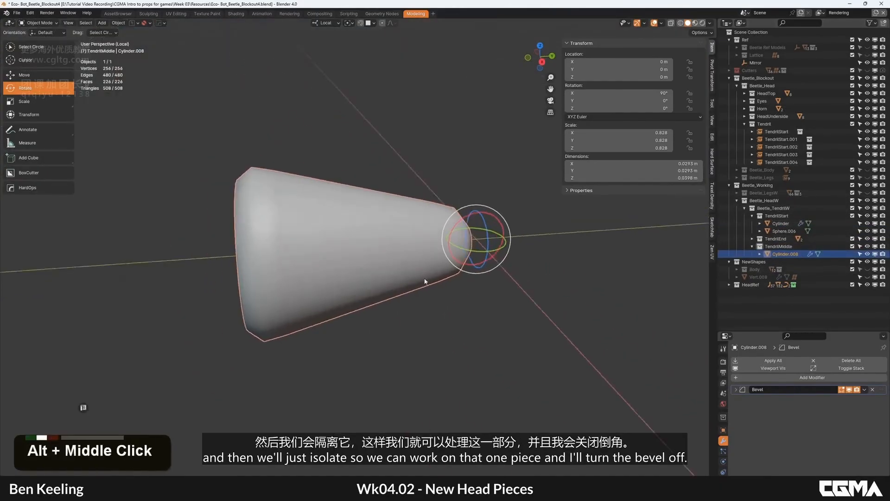
{"action": "key", "text": "Tab"}
{"action": "middle_click_drag", "start_coordinate": [390, 256], "coordinate": [510, 316], "text": "alt"}
{"action": "key", "text": "3"}
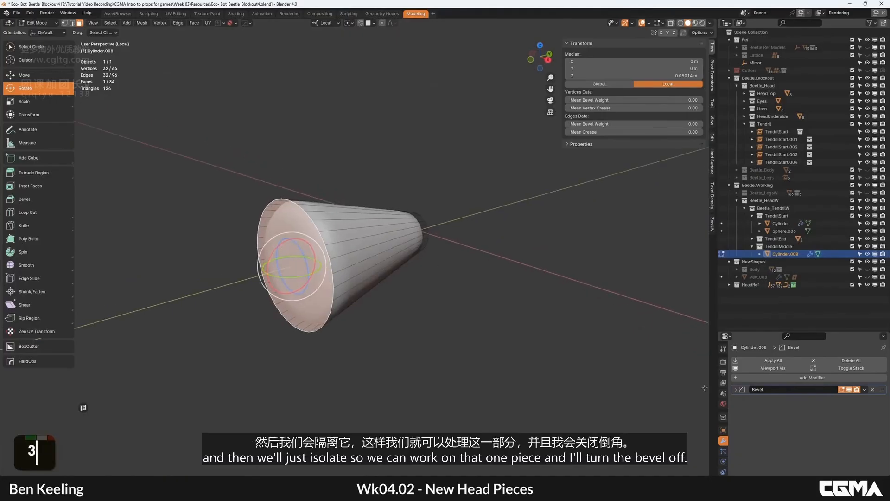
{"action": "left_click", "coordinate": [772, 369]}
Edge-slide the wide end face by about 0.91 toward the narrow end to shorten the cylinder.
{"action": "middle_click", "coordinate": [332, 257], "text": "alt"}
{"action": "key", "text": "9"}
{"action": "key", "text": "g"}
{"action": "key", "text": "g"}
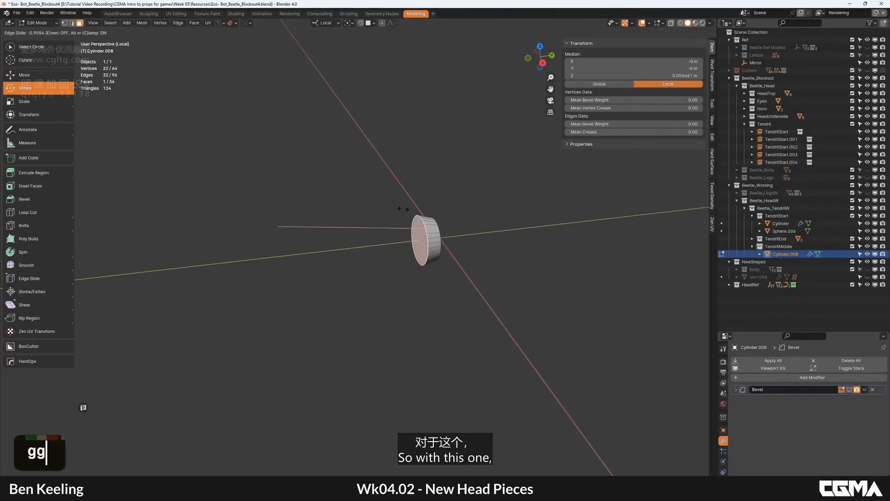
{"action": "left_click", "coordinate": [394, 208]}
Extrude the end face and scale it to about 0.57, and scale the opposite end face to about 0.79 for a barrel shape.
{"action": "key", "text": "e"}
{"action": "left_click", "coordinate": [436, 202]}
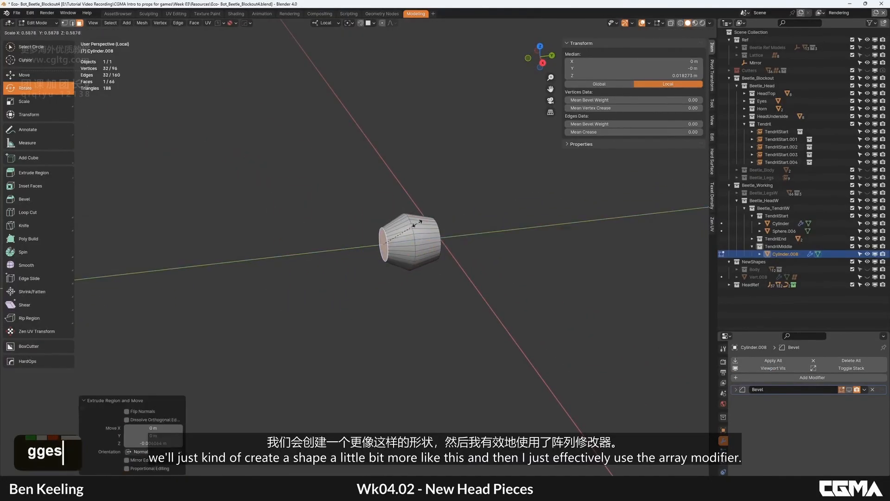
{"action": "middle_click_drag", "start_coordinate": [486, 260], "coordinate": [451, 260], "text": "alt"}
{"action": "left_click", "coordinate": [415, 258]}
{"action": "key", "text": "s"}
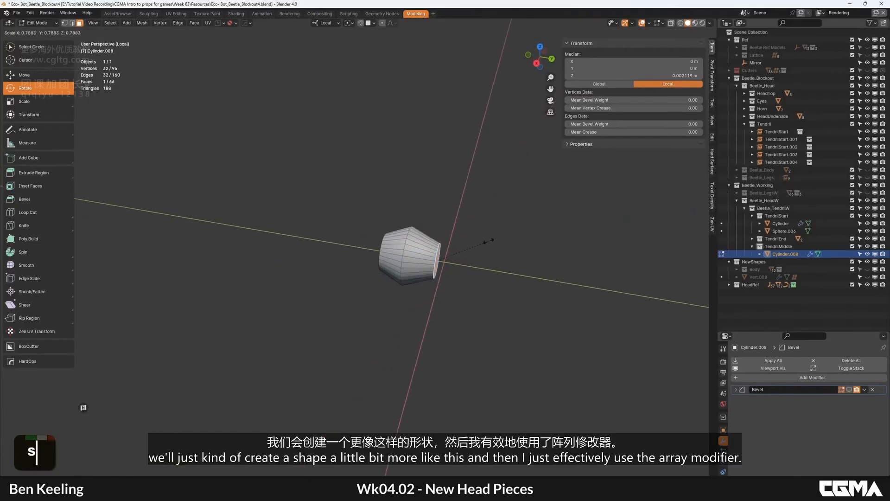
{"action": "left_click", "coordinate": [484, 243]}
Add an Array modifier repeating the barrel shape lengthwise into a ribbed pipe of seven segments.
{"action": "key", "text": "Tab"}
{"action": "middle_click_drag", "start_coordinate": [404, 244], "coordinate": [418, 249], "text": "alt"}
{"action": "key", "text": "q"}
{"action": "left_click", "coordinate": [385, 260]}
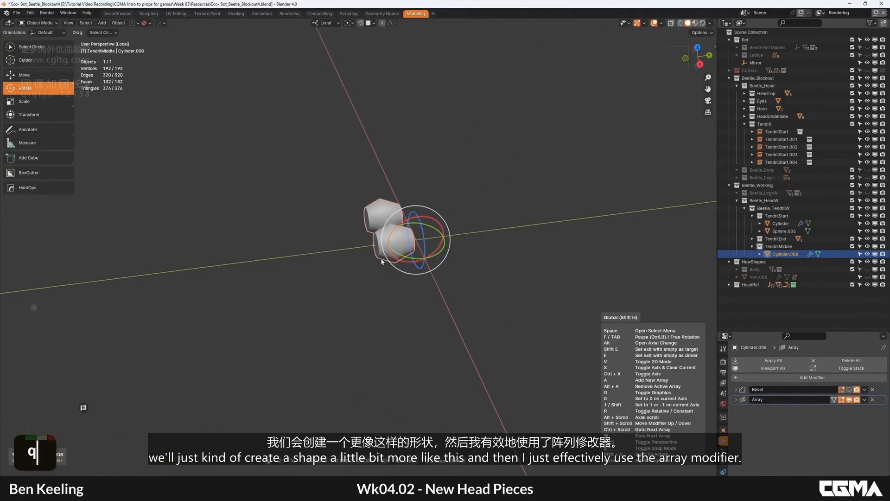
{"action": "key", "text": "v"}
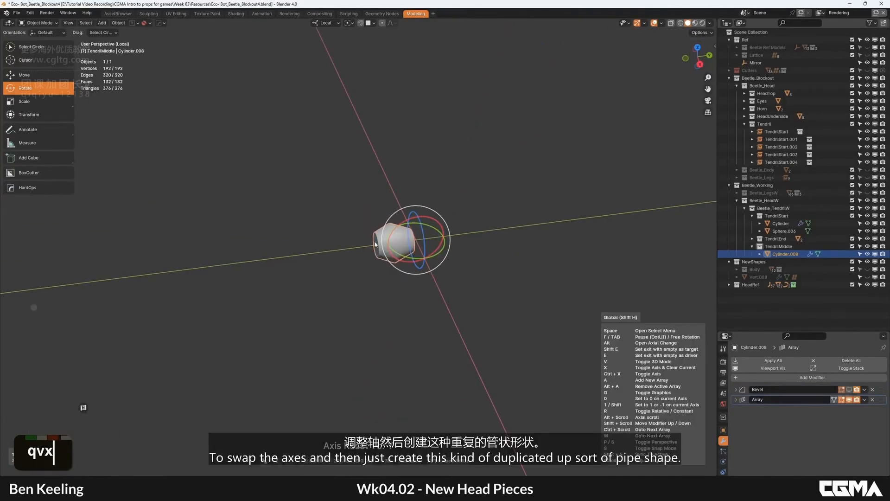
{"action": "scroll", "coordinate": [248, 263], "scroll_direction": "up", "scroll_amount": 5}
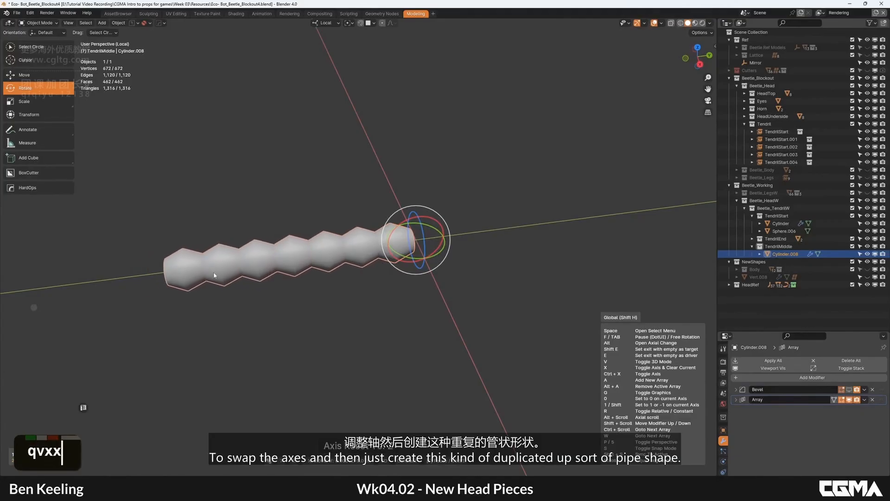
{"action": "left_click", "coordinate": [279, 268]}
{"action": "middle_click_drag", "start_coordinate": [280, 268], "coordinate": [393, 258], "text": "alt"}
Leave the isolated view of the ribbed middle piece and return to the beetle head's mouthparts.
{"action": "left_click", "coordinate": [415, 300]}
{"action": "scroll", "coordinate": [416, 300], "scroll_direction": "down", "scroll_amount": 6}
{"action": "scroll", "coordinate": [392, 258], "scroll_direction": "up", "scroll_amount": 4}
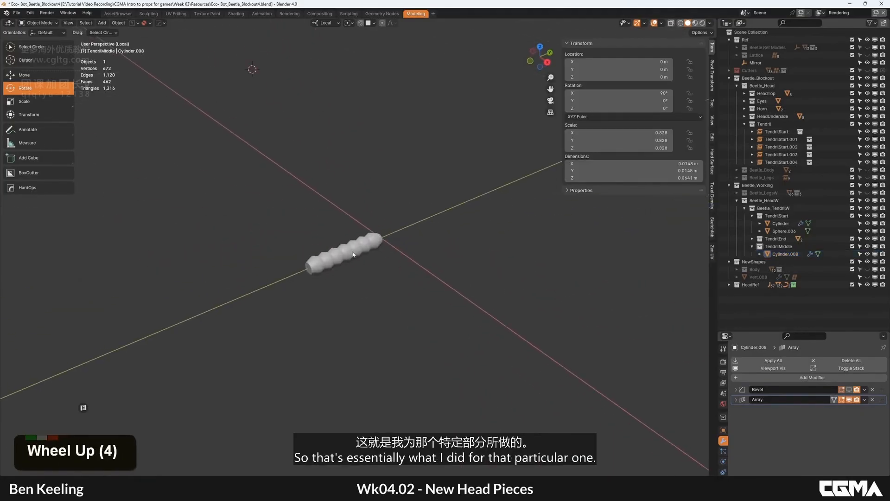
{"action": "left_click", "coordinate": [394, 260]}
{"action": "scroll", "coordinate": [395, 279], "scroll_direction": "down", "scroll_amount": 6}
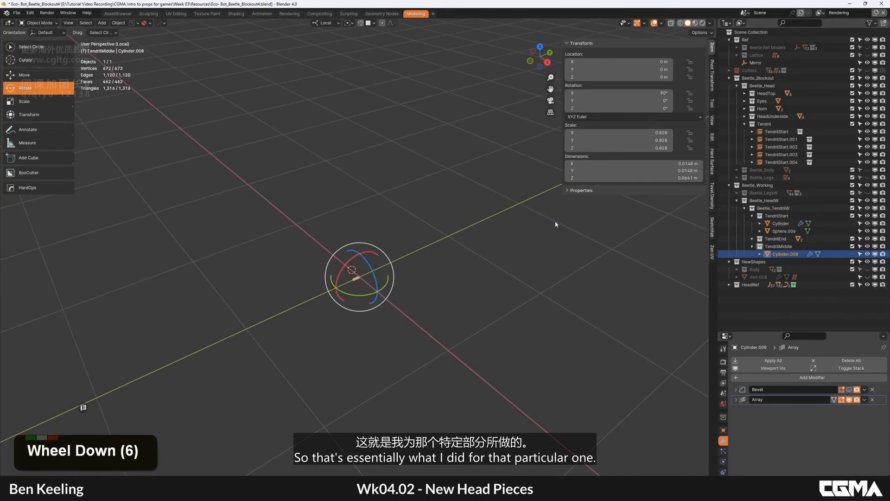
{"action": "key", "text": "KP_Divide"}
{"action": "middle_click_drag", "start_coordinate": [510, 201], "coordinate": [441, 214]}
{"action": "middle_click", "coordinate": [441, 213], "text": "alt"}
{"action": "scroll", "coordinate": [469, 254], "scroll_direction": "up", "scroll_amount": 3}
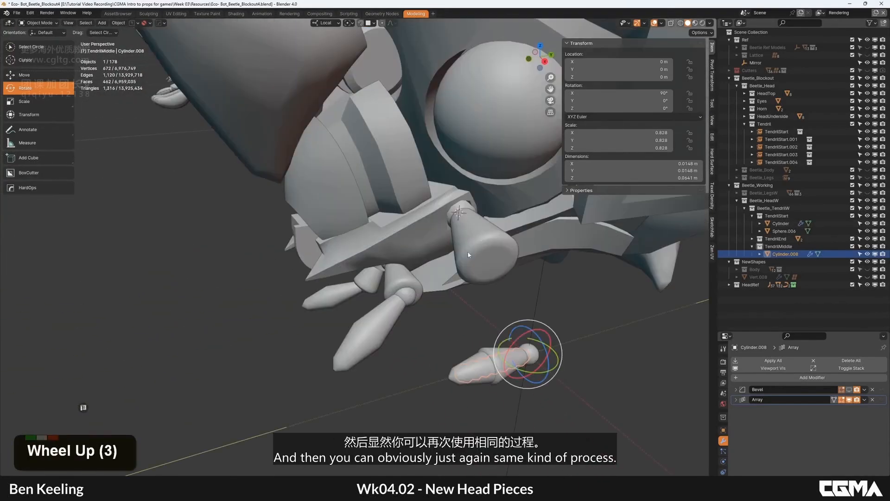
Duplicate the tendril start instance on the mouthparts and place the copy about 0.041 m further along its local Y axis.
{"action": "left_click", "coordinate": [468, 255]}
{"action": "key", "text": "w"}
{"action": "middle_click_drag", "start_coordinate": [478, 246], "coordinate": [601, 214], "text": "alt"}
{"action": "key", "text": "shift+d"}
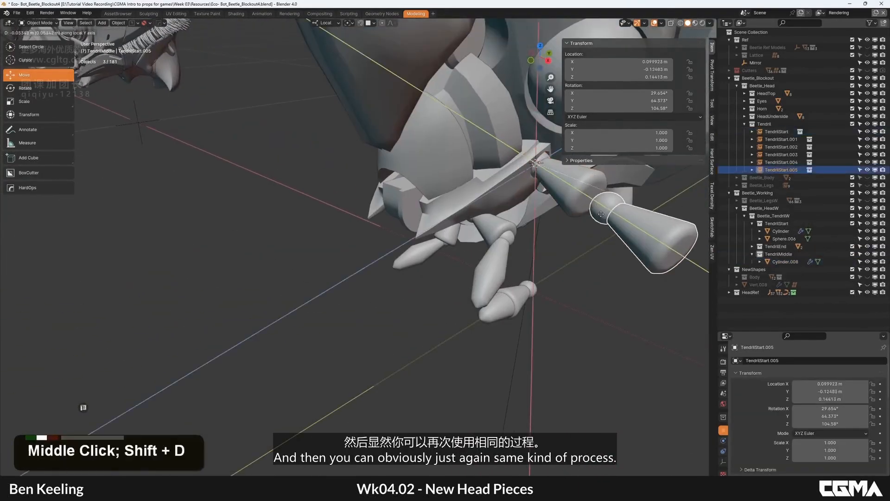
{"action": "left_click", "coordinate": [558, 222]}
Switch the duplicated instance's source collection to TendrilMiddle.
{"action": "scroll", "coordinate": [558, 223], "scroll_direction": "down", "scroll_amount": 2}
{"action": "scroll", "coordinate": [841, 416], "scroll_direction": "down", "scroll_amount": 8}
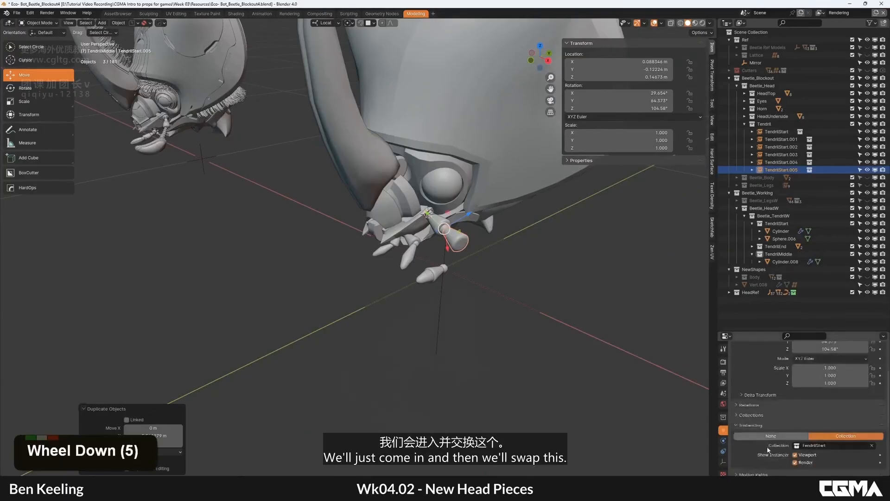
{"action": "left_click", "coordinate": [840, 407]}
{"action": "double_click", "coordinate": [837, 401]}
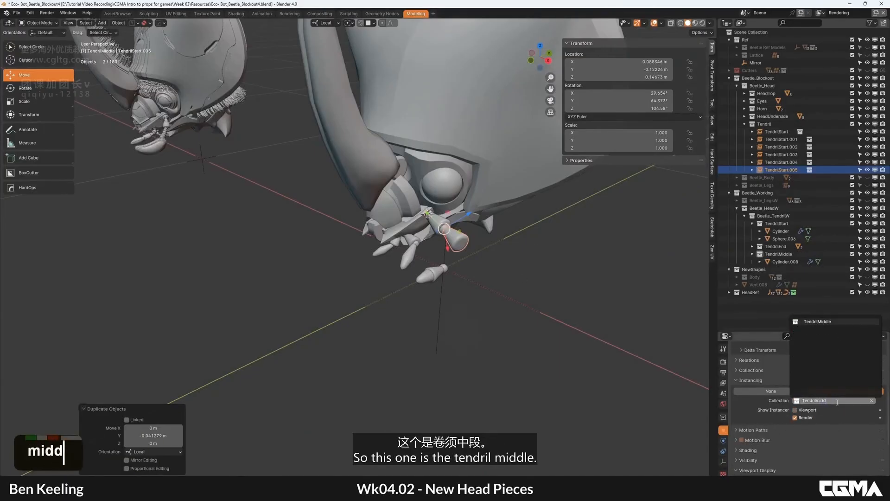
{"action": "key", "text": "Return"}
Rotate the ribbed middle piece about its local X axis so it angles downward from the tendril start piece.
{"action": "key", "text": "r"}
{"action": "middle_click_drag", "start_coordinate": [498, 248], "coordinate": [507, 256], "text": "shift"}
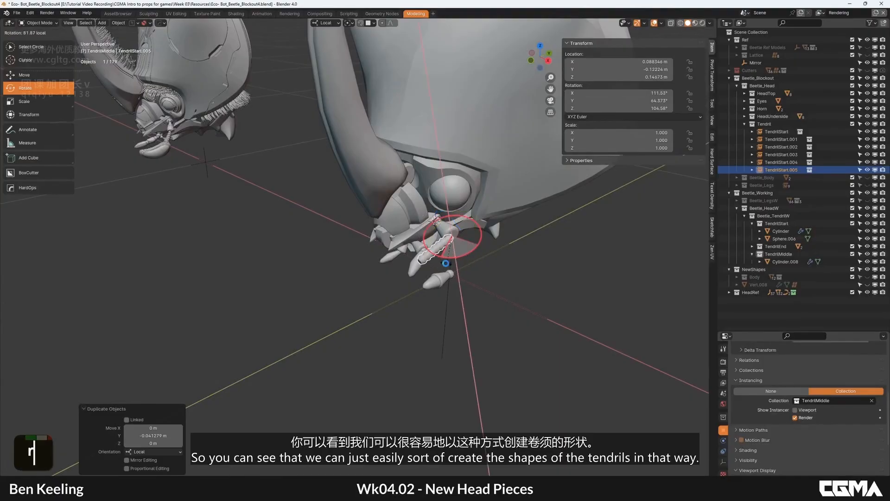
{"action": "left_click", "coordinate": [465, 254]}
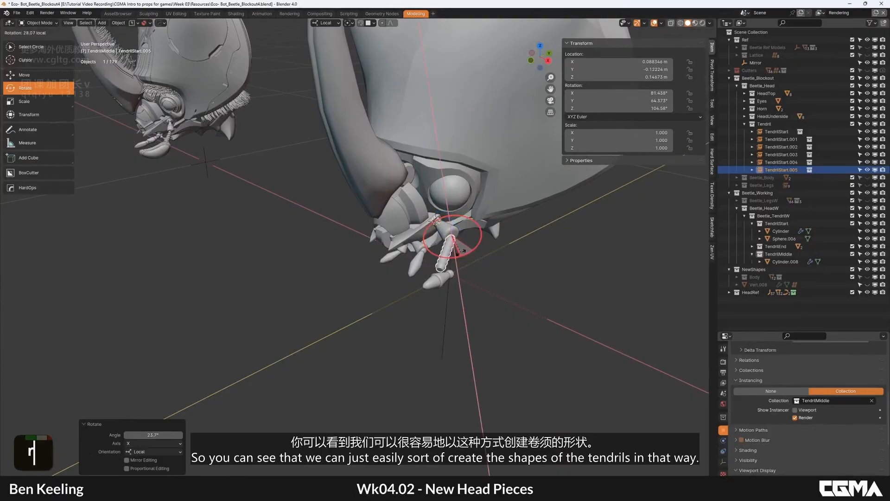
{"action": "left_click", "coordinate": [458, 253]}
{"action": "left_click", "coordinate": [450, 256]}
{"action": "middle_click_drag", "start_coordinate": [450, 256], "coordinate": [474, 234], "text": "alt"}
{"action": "left_click", "coordinate": [411, 212]}
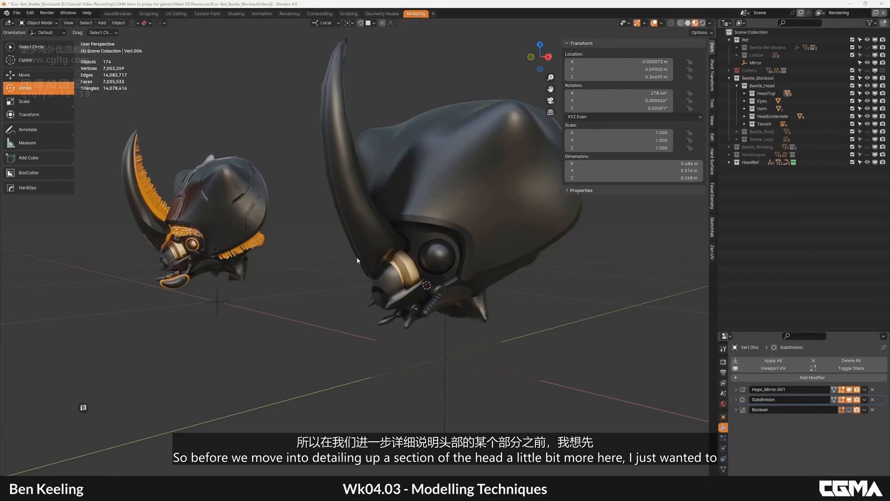
Select the blockout head shell and examine its overall shape from several distances beside the detailed reference head.
{"action": "middle_click_drag", "start_coordinate": [356, 257], "coordinate": [464, 267]}
{"action": "middle_click", "coordinate": [391, 284], "text": "alt"}
{"action": "middle_click", "coordinate": [444, 274], "text": "alt"}
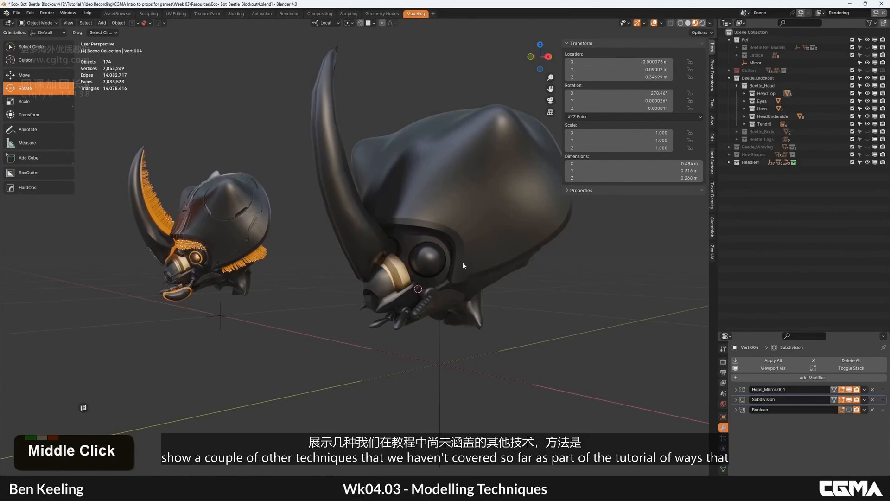
{"action": "left_click", "coordinate": [445, 207]}
{"action": "middle_click", "coordinate": [439, 210], "text": "alt"}
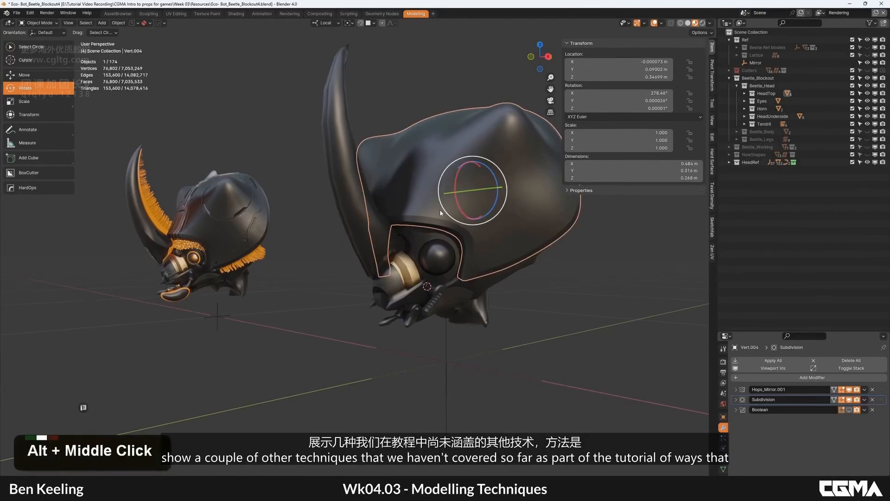
{"action": "key", "text": "KP_Decimal"}
{"action": "middle_click_drag", "start_coordinate": [384, 251], "coordinate": [383, 280]}
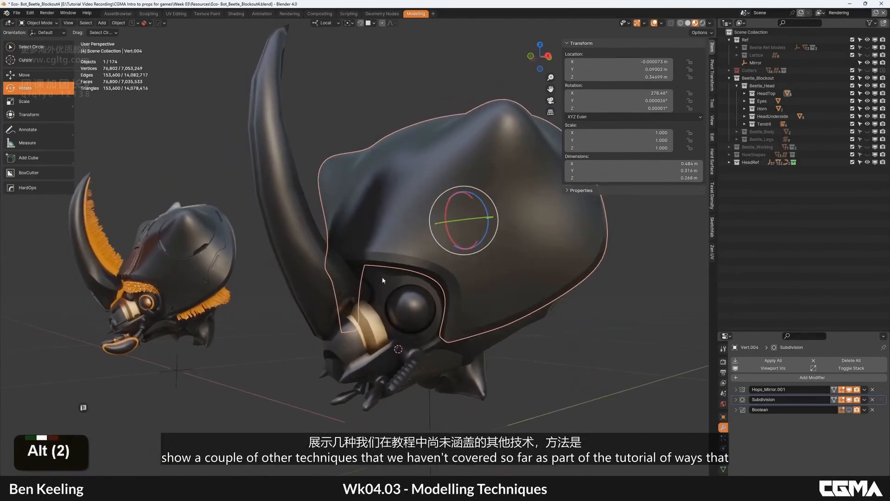
{"action": "middle_click", "coordinate": [405, 269], "text": "alt"}
{"action": "scroll", "coordinate": [407, 272], "scroll_direction": "down", "scroll_amount": 2}
{"action": "middle_click", "coordinate": [410, 275], "text": "alt"}
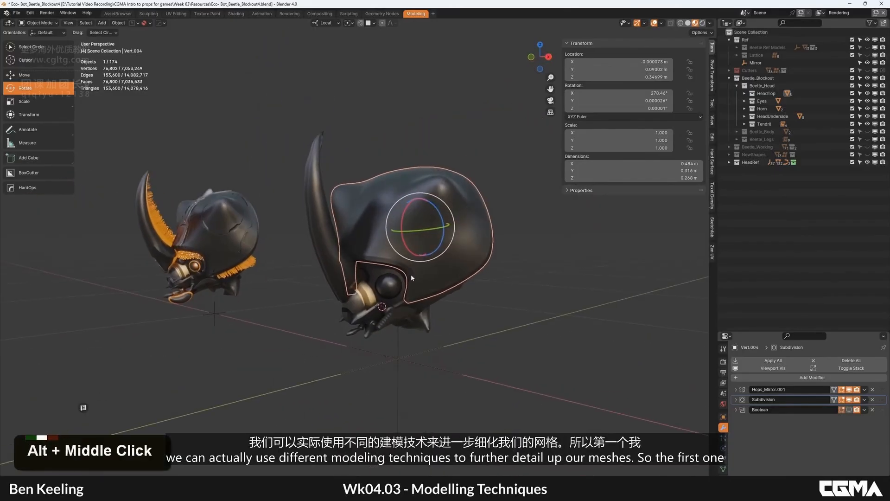
{"action": "scroll", "coordinate": [410, 277], "scroll_direction": "up", "scroll_amount": 3}
{"action": "middle_click", "coordinate": [412, 277], "text": "alt"}
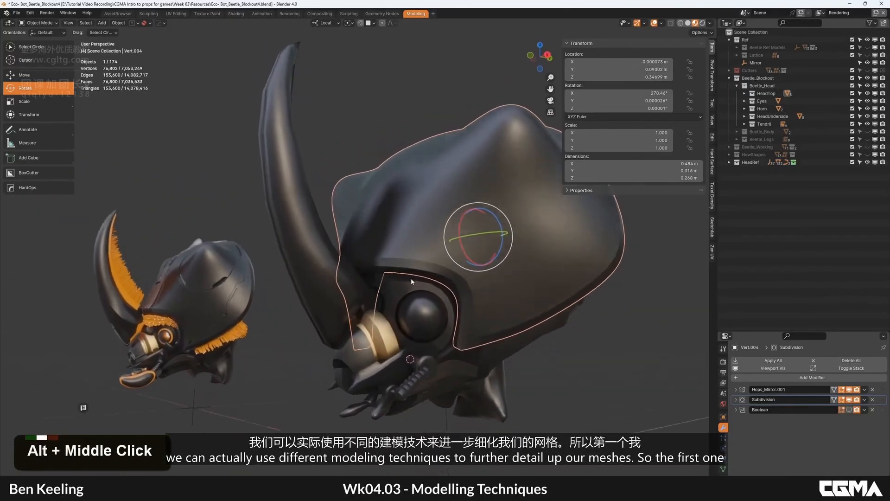
{"action": "scroll", "coordinate": [411, 277], "scroll_direction": "down", "scroll_amount": 2}
{"action": "middle_click", "coordinate": [410, 280], "text": "alt"}
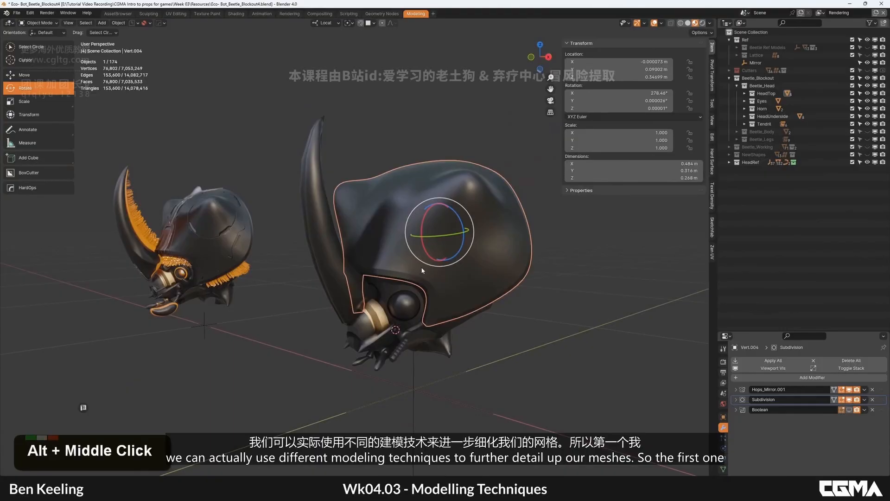
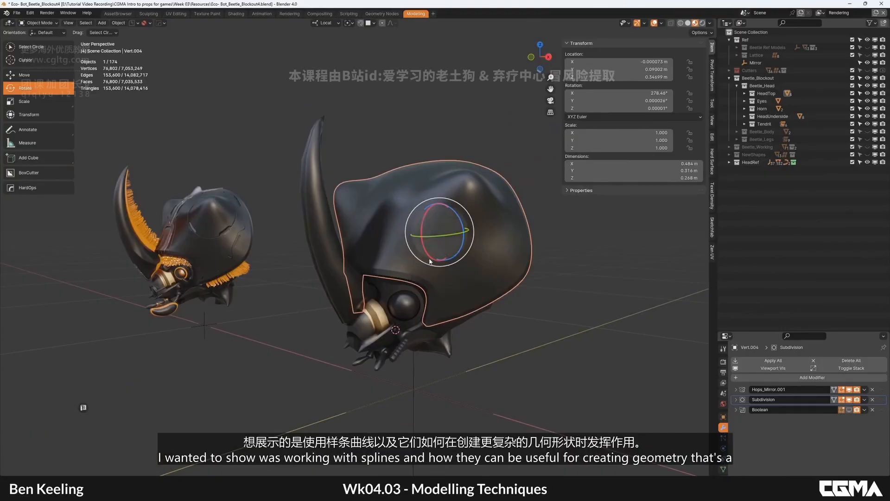
Frame the detailed reference head and examine the hair strip along the inside of its horn, including its modifier stack.
{"action": "middle_click_drag", "start_coordinate": [448, 303], "coordinate": [441, 257], "text": "alt"}
{"action": "left_click", "coordinate": [274, 285]}
{"action": "key", "text": "Delete"}
{"action": "left_click", "coordinate": [523, 297]}
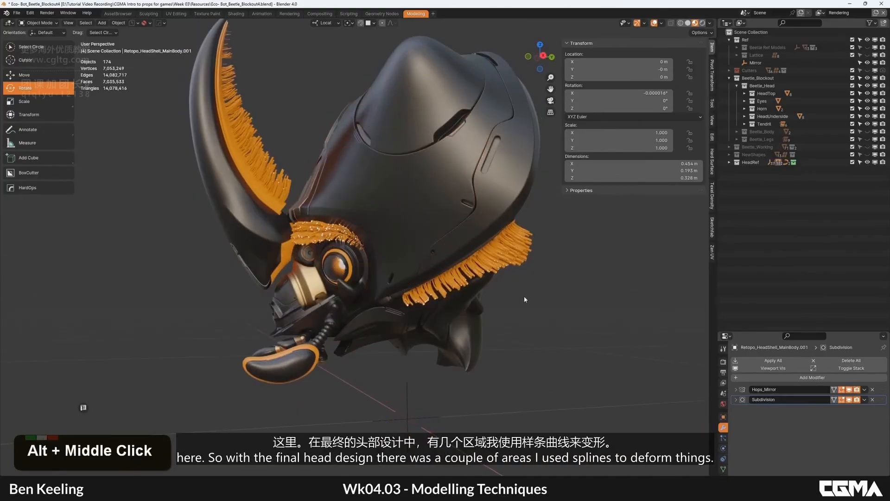
{"action": "middle_click_drag", "start_coordinate": [524, 297], "coordinate": [445, 286], "text": "alt"}
{"action": "scroll", "coordinate": [361, 264], "scroll_direction": "down", "scroll_amount": 2}
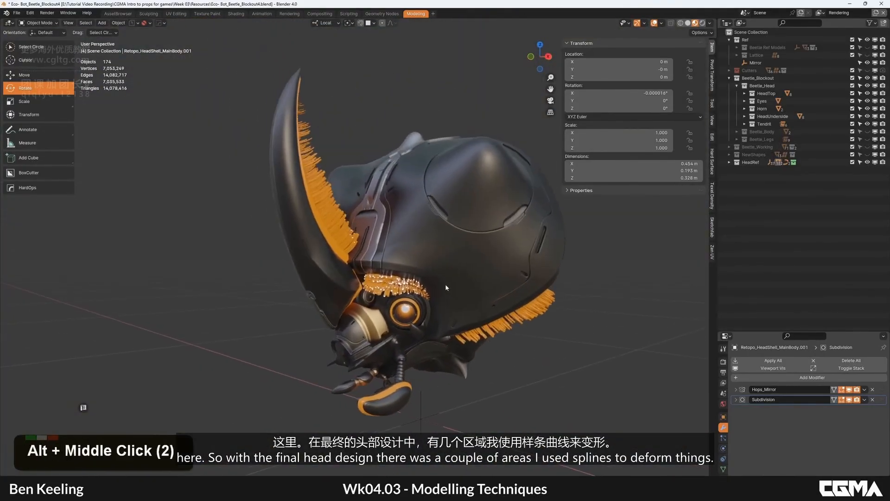
{"action": "left_click", "coordinate": [337, 234]}
{"action": "middle_click_drag", "start_coordinate": [346, 241], "coordinate": [377, 254], "text": "alt"}
{"action": "left_click", "coordinate": [364, 131]}
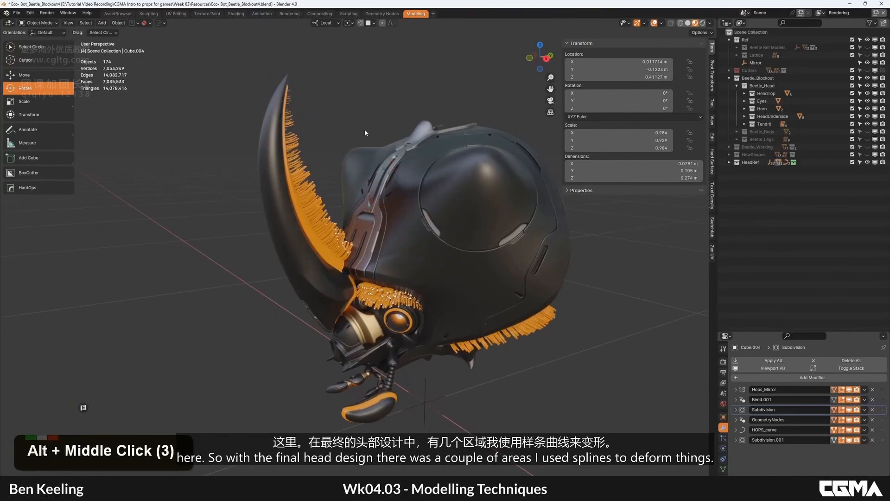
{"action": "left_click", "coordinate": [306, 225]}
{"action": "middle_click_drag", "start_coordinate": [320, 228], "coordinate": [328, 254], "text": "alt"}
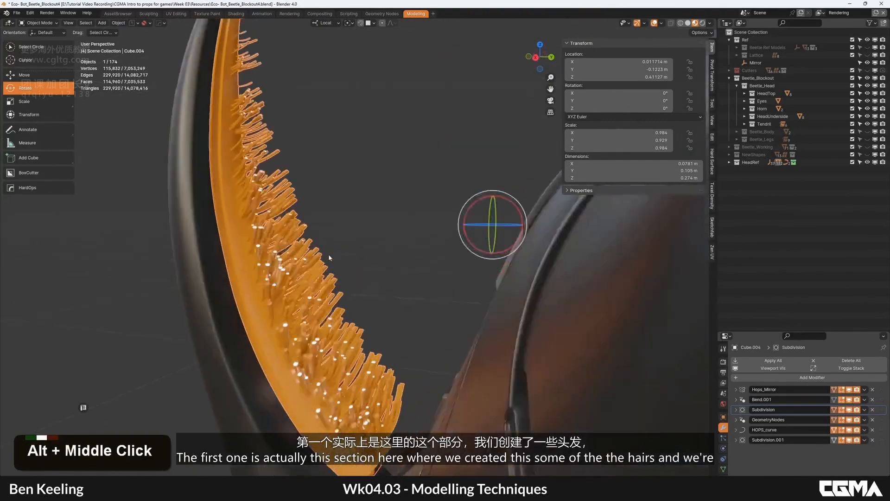
{"action": "scroll", "coordinate": [337, 241], "scroll_direction": "down", "scroll_amount": 2, "text": "alt"}
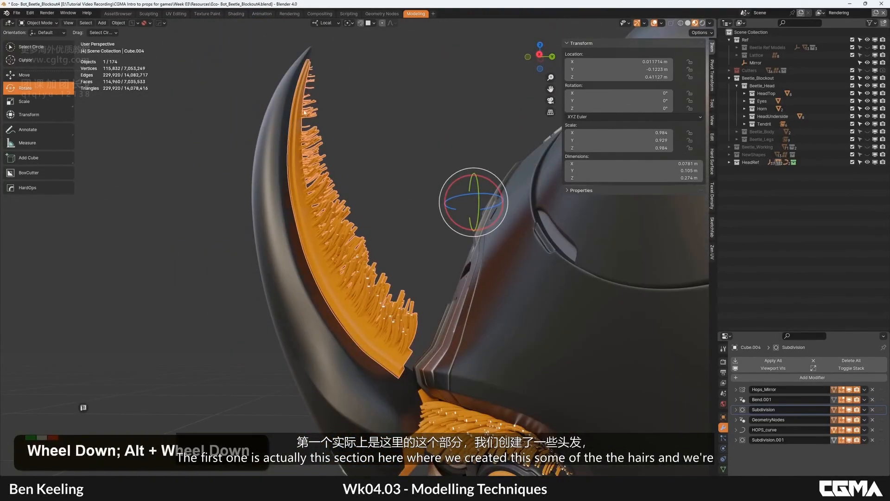
{"action": "scroll", "coordinate": [304, 112], "scroll_direction": "down", "scroll_amount": 4, "text": "alt"}
{"action": "middle_click_drag", "start_coordinate": [312, 199], "coordinate": [379, 201], "text": "alt"}
{"action": "middle_click_drag", "start_coordinate": [389, 276], "coordinate": [404, 308], "text": "alt"}
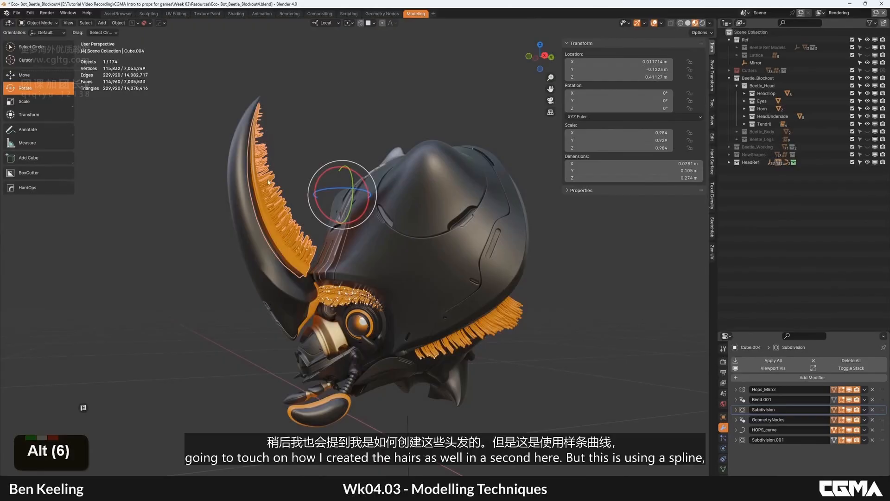
{"action": "middle_click_drag", "start_coordinate": [243, 240], "coordinate": [284, 256], "text": "alt"}
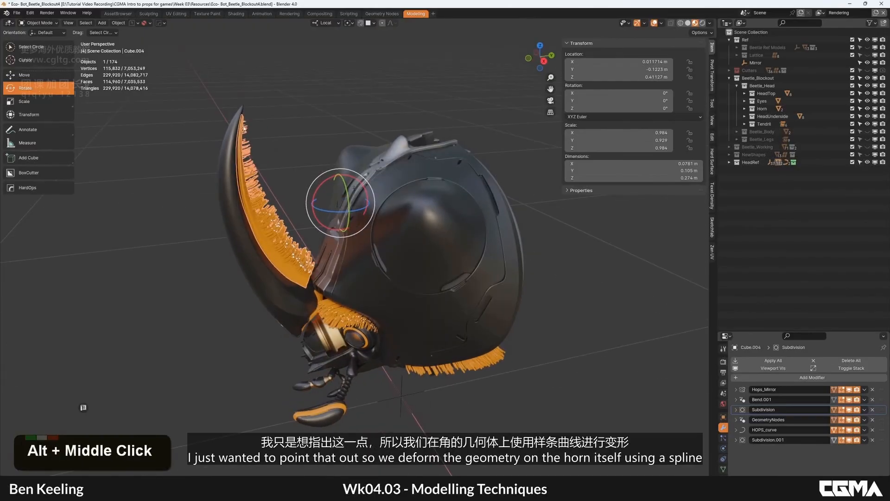
{"action": "middle_click_drag", "start_coordinate": [255, 118], "coordinate": [398, 202], "text": "alt"}
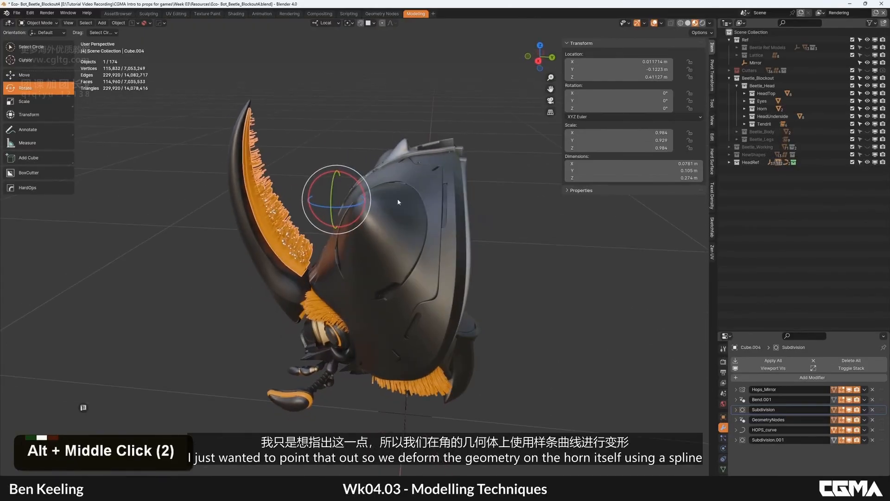
Select the trim around the rear rim of the reference head shell and inspect how it follows the edge.
{"action": "left_click", "coordinate": [467, 228]}
{"action": "middle_click_drag", "start_coordinate": [467, 228], "coordinate": [412, 205], "text": "alt"}
{"action": "left_click", "coordinate": [411, 205]}
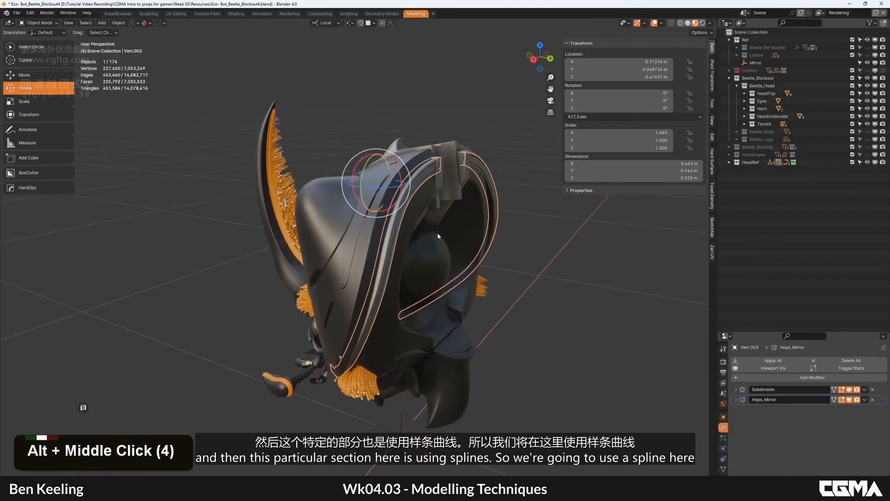
{"action": "middle_click_drag", "start_coordinate": [438, 233], "coordinate": [321, 158], "text": "alt"}
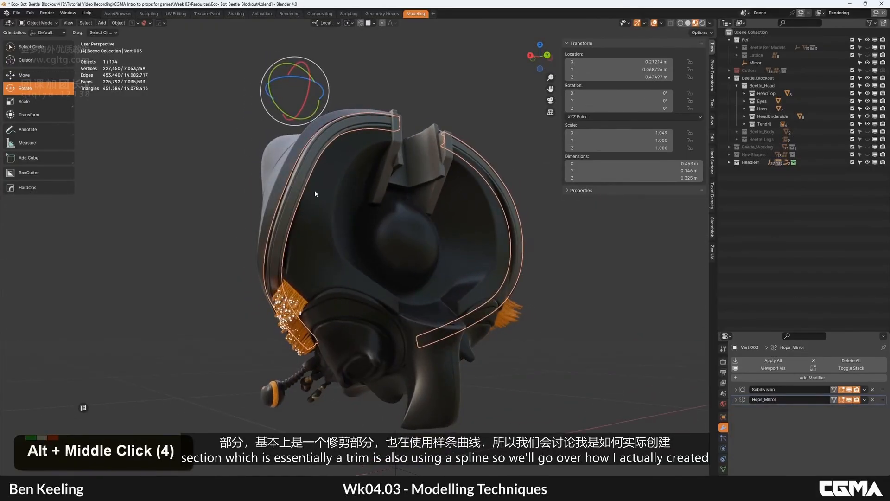
{"action": "middle_click_drag", "start_coordinate": [315, 194], "coordinate": [399, 221], "text": "alt"}
{"action": "scroll", "coordinate": [454, 277], "scroll_direction": "up", "scroll_amount": 2}
Select the blockout head shell, hide the HeadRef collection and check the shell's underside rim.
{"action": "left_click", "coordinate": [420, 234]}
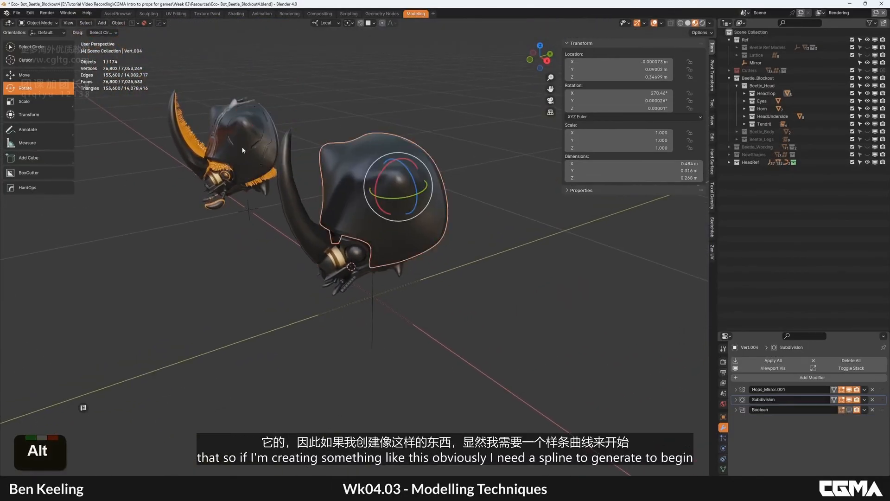
{"action": "middle_click_drag", "start_coordinate": [243, 150], "coordinate": [292, 174], "text": "shift"}
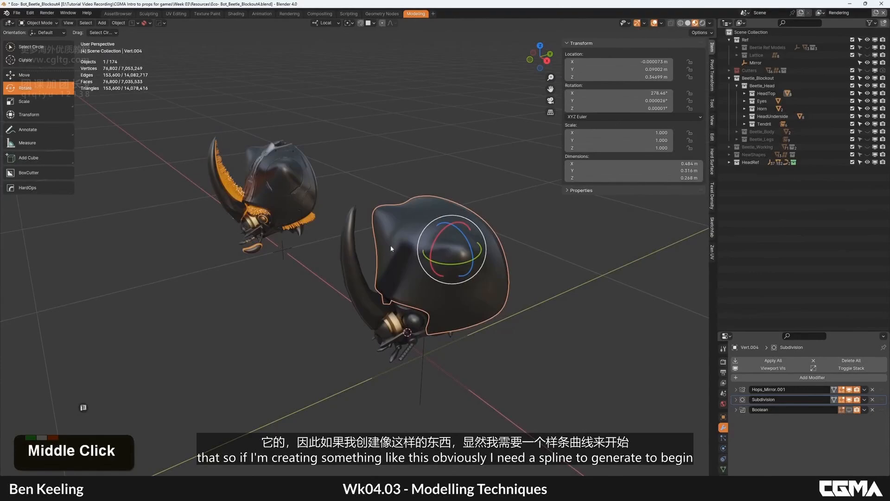
{"action": "middle_click_drag", "start_coordinate": [390, 245], "coordinate": [526, 234], "text": "alt"}
{"action": "key", "text": "KP_Decimal"}
{"action": "left_click", "coordinate": [871, 163]}
{"action": "middle_click_drag", "start_coordinate": [464, 273], "coordinate": [330, 216], "text": "alt"}
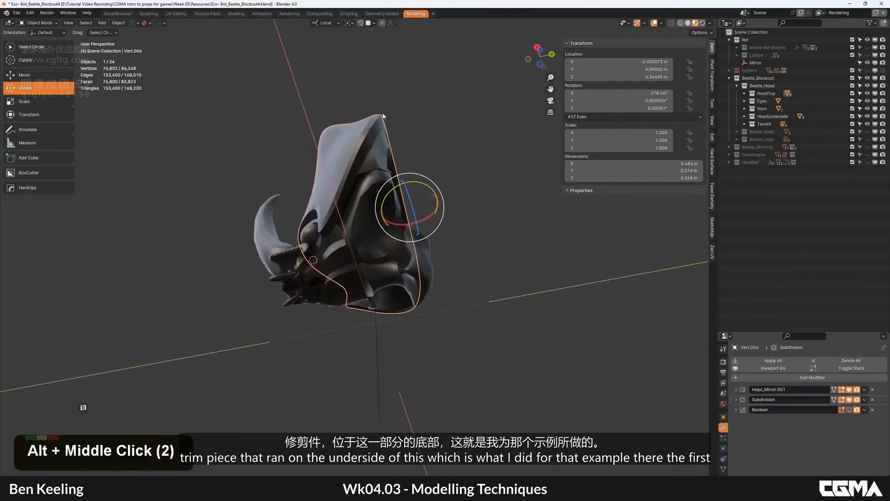
{"action": "middle_click_drag", "start_coordinate": [383, 116], "coordinate": [292, 233], "text": "alt"}
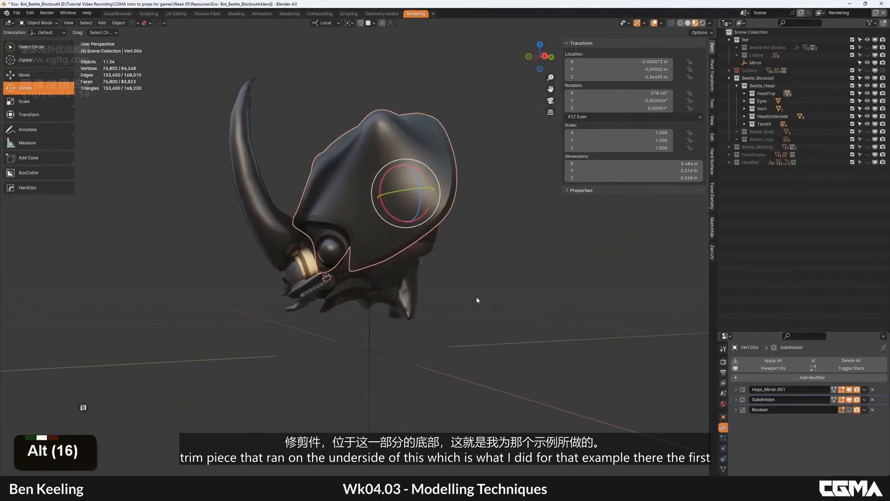
{"action": "middle_click_drag", "start_coordinate": [477, 300], "coordinate": [382, 327], "text": "alt"}
Add a cube mesh near the mouthparts and scale it down to about 0.04 m per side.
{"action": "scroll", "coordinate": [394, 272], "scroll_direction": "up", "scroll_amount": 3}
{"action": "key", "text": "alt+a"}
{"action": "key", "text": "shift+a"}
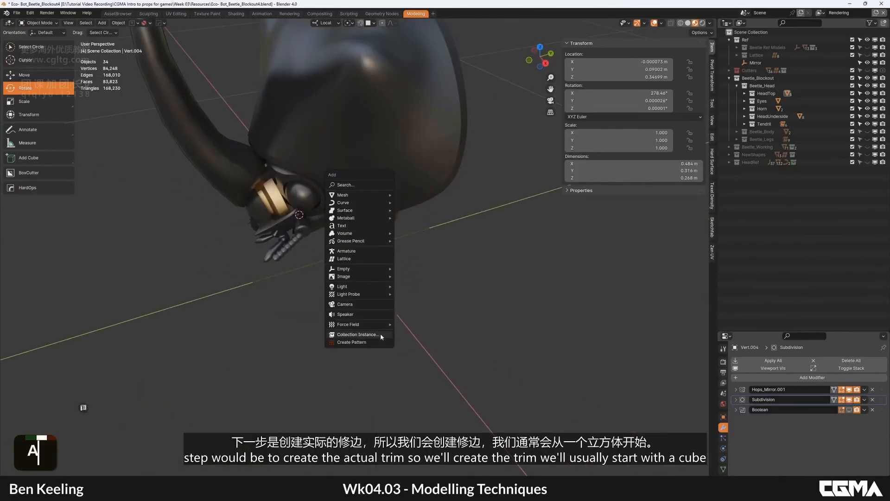
{"action": "mouse_move", "coordinate": [368, 196]}
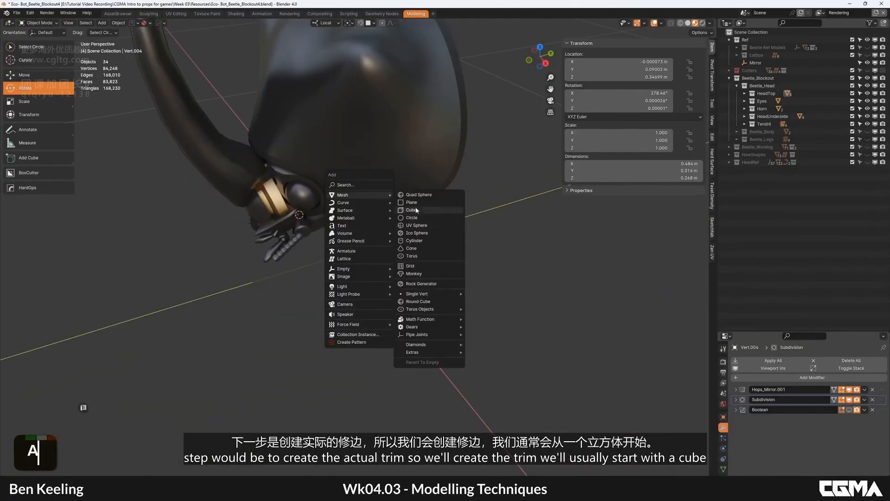
{"action": "left_click", "coordinate": [411, 210]}
{"action": "scroll", "coordinate": [394, 246], "scroll_direction": "down", "scroll_amount": 10}
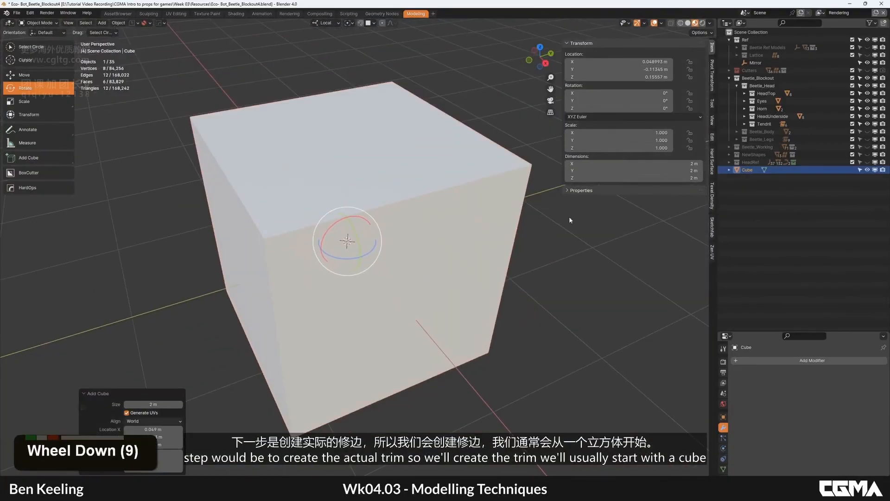
{"action": "key", "text": "s"}
{"action": "left_click", "coordinate": [374, 247]}
{"action": "scroll", "coordinate": [417, 227], "scroll_direction": "up", "scroll_amount": 5}
{"action": "key", "text": "s"}
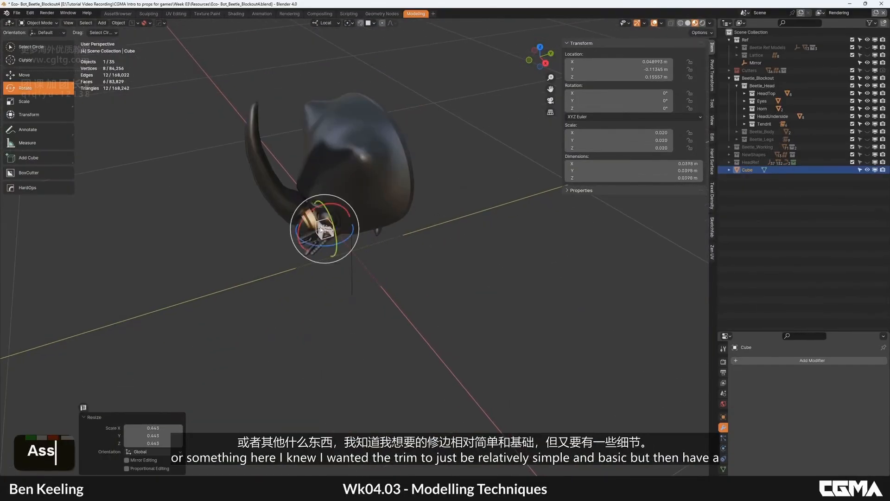
Move the small cube to the world origin beneath the head and frame it.
{"action": "key", "text": "w"}
{"action": "left_click_drag", "start_coordinate": [314, 235], "coordinate": [315, 235]}
{"action": "middle_click_drag", "start_coordinate": [315, 234], "coordinate": [307, 207], "text": "alt"}
{"action": "key", "text": "KP_Decimal"}
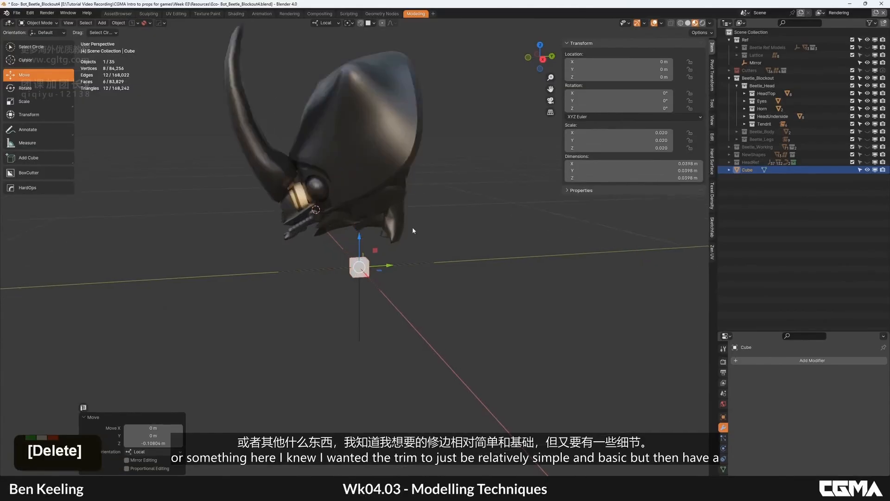
{"action": "scroll", "coordinate": [412, 231], "scroll_direction": "down", "scroll_amount": 4}
{"action": "middle_click_drag", "start_coordinate": [349, 274], "coordinate": [365, 254], "text": "alt"}
Edit the cube's mesh and raise its bottom face along Z to about mid-height, halving the block.
{"action": "key", "text": "Tab"}
{"action": "middle_click_drag", "start_coordinate": [336, 332], "coordinate": [358, 306], "text": "alt"}
{"action": "key", "text": "w"}
{"action": "left_click", "coordinate": [337, 319]}
{"action": "key", "text": "3"}
{"action": "left_click", "coordinate": [359, 309]}
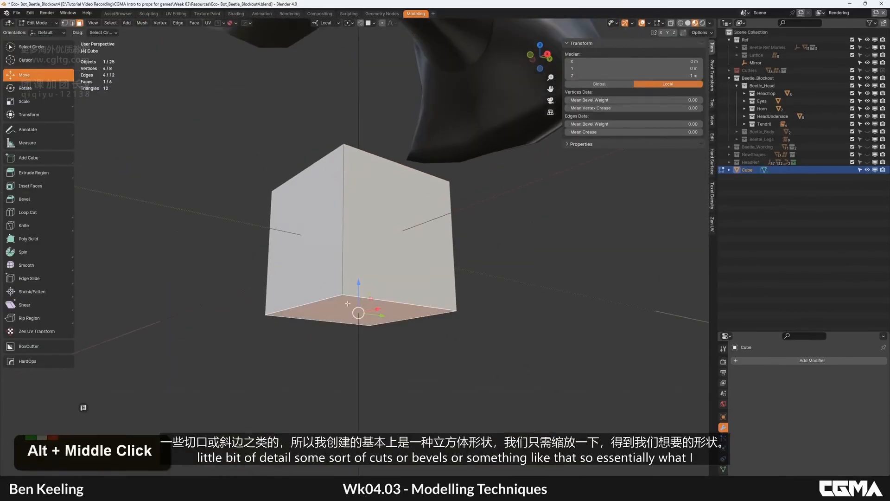
{"action": "left_click_drag", "start_coordinate": [359, 311], "coordinate": [364, 237]}
{"action": "key", "text": "ctrl+z"}
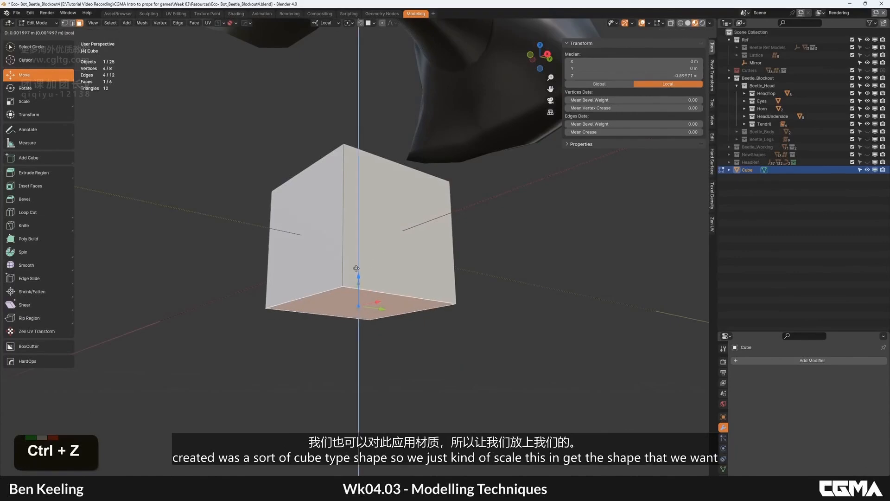
{"action": "left_click_drag", "start_coordinate": [356, 269], "coordinate": [350, 219]}
{"action": "middle_click_drag", "start_coordinate": [408, 199], "coordinate": [478, 255], "text": "alt"}
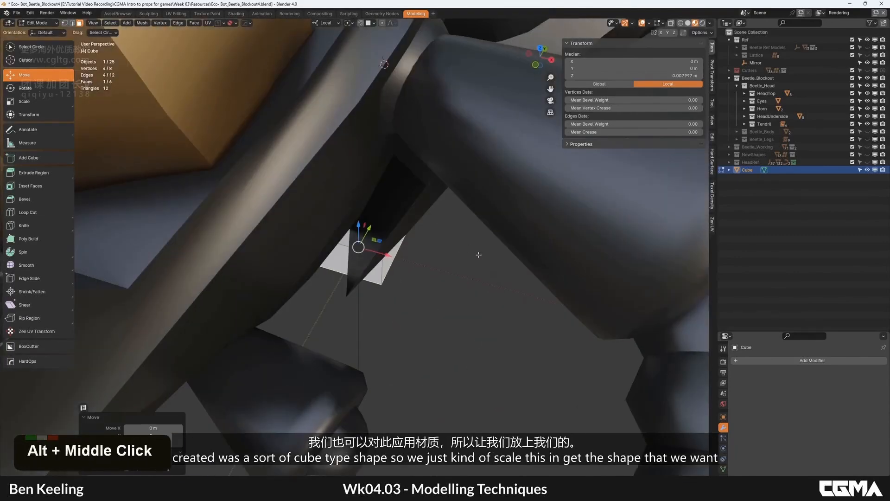
Scale the cube's mesh and lower its top face to form a narrow bar about 0.019 × 0.073 × 0.012 m.
{"action": "middle_click", "coordinate": [478, 255], "text": "alt"}
{"action": "key", "text": "s"}
{"action": "key", "text": "Escape"}
{"action": "key", "text": "a"}
{"action": "key", "text": "s"}
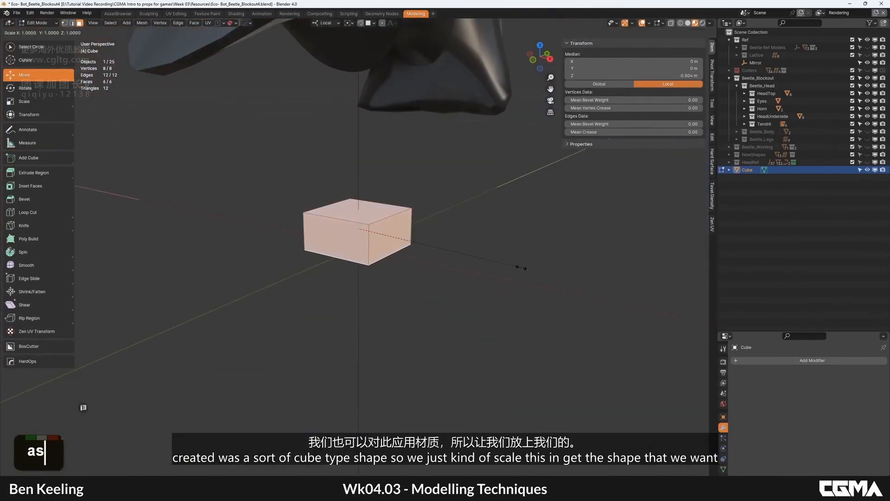
{"action": "left_click", "coordinate": [432, 254]}
{"action": "double_click", "coordinate": [359, 209]}
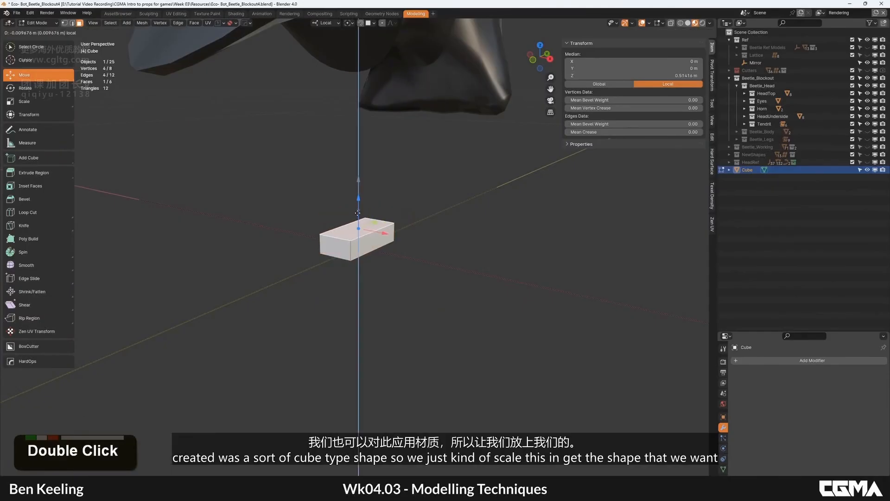
{"action": "middle_click_drag", "start_coordinate": [358, 209], "coordinate": [394, 239], "text": "alt"}
{"action": "double_click", "coordinate": [394, 239]}
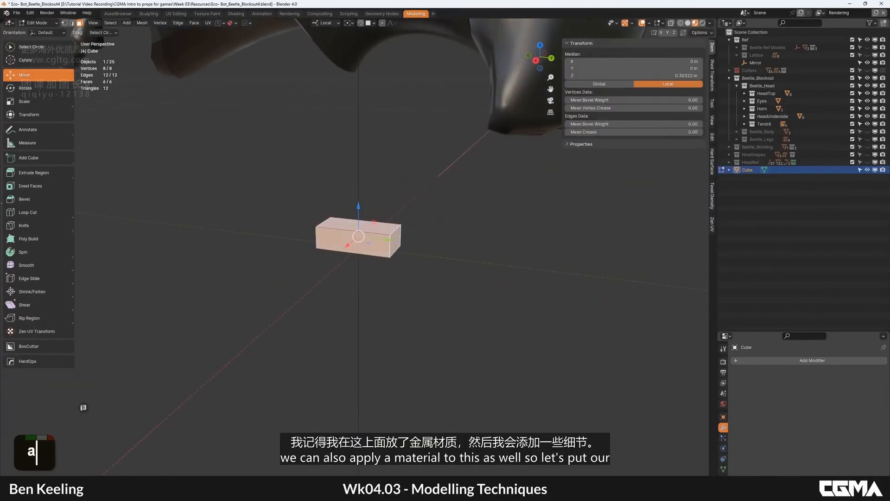
{"action": "left_click", "coordinate": [515, 261]}
{"action": "middle_click_drag", "start_coordinate": [515, 261], "coordinate": [379, 255], "text": "alt"}
Finish editing the mesh and assign the metal material to the bar.
{"action": "key", "text": "Tab"}
{"action": "key", "text": "m"}
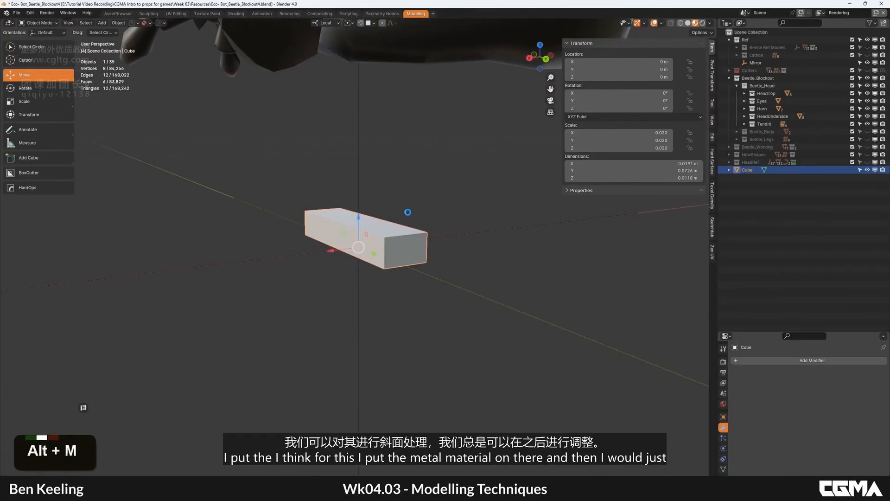
{"action": "key", "text": "alt+m"}
{"action": "left_click", "coordinate": [382, 276]}
{"action": "scroll", "coordinate": [382, 276], "scroll_direction": "down", "scroll_amount": 3}
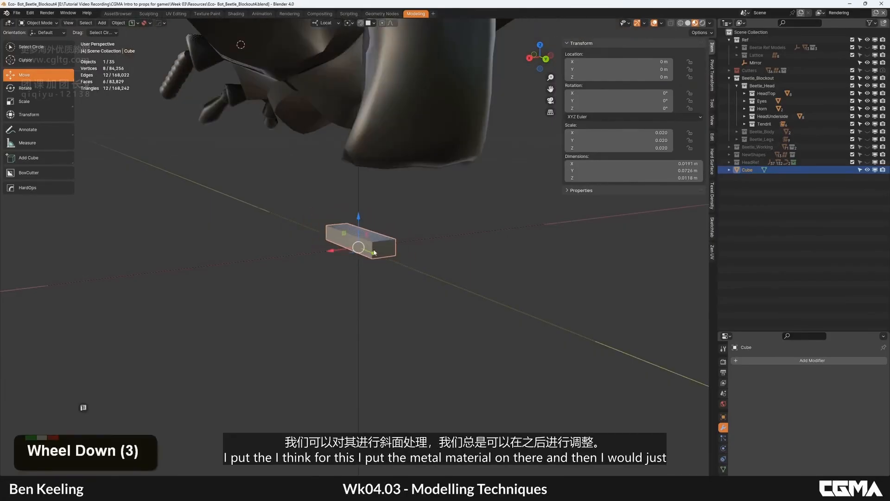
{"action": "middle_click_drag", "start_coordinate": [383, 276], "coordinate": [374, 268], "text": "alt"}
Bevel the bar's two long upper edges with a single segment and a width of 0.116 m.
{"action": "key", "text": "Tab"}
{"action": "key", "text": "2"}
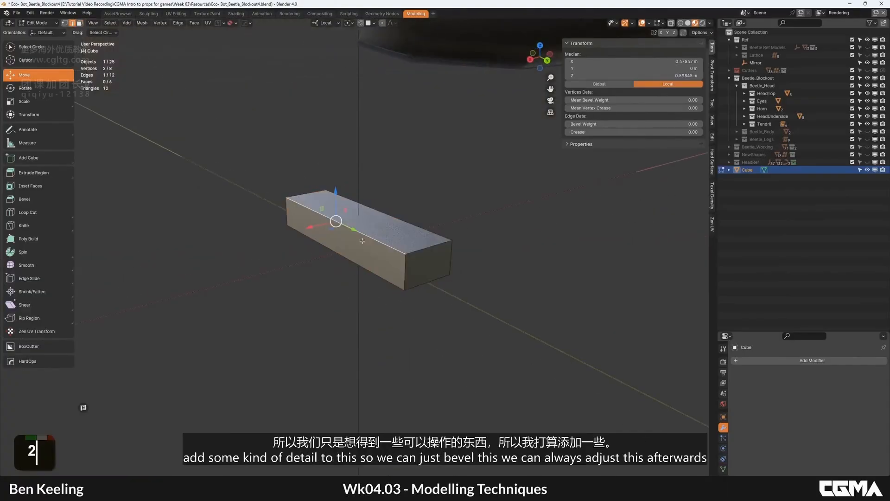
{"action": "middle_click", "coordinate": [366, 218], "text": "alt"}
{"action": "left_click", "coordinate": [341, 224]}
{"action": "left_click", "coordinate": [417, 232], "text": "shift"}
{"action": "key", "text": "ctrl+b"}
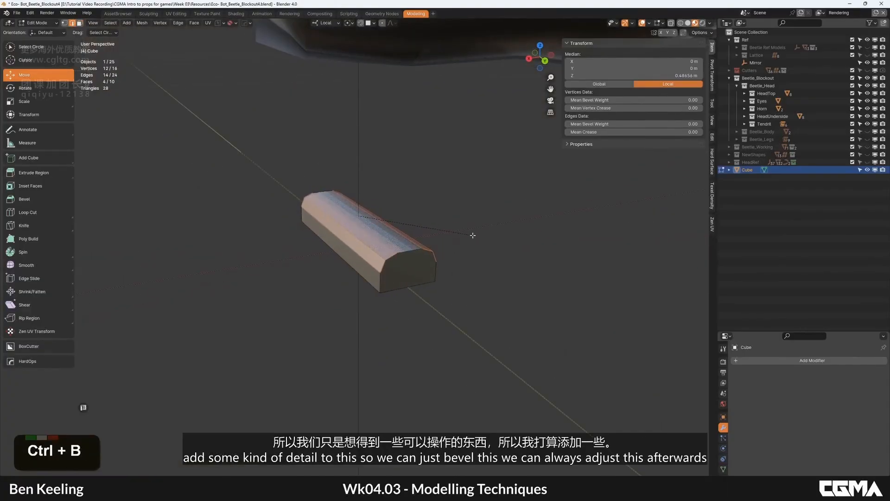
{"action": "scroll", "coordinate": [471, 236], "scroll_direction": "down", "scroll_amount": 5}
{"action": "left_click", "coordinate": [468, 238]}
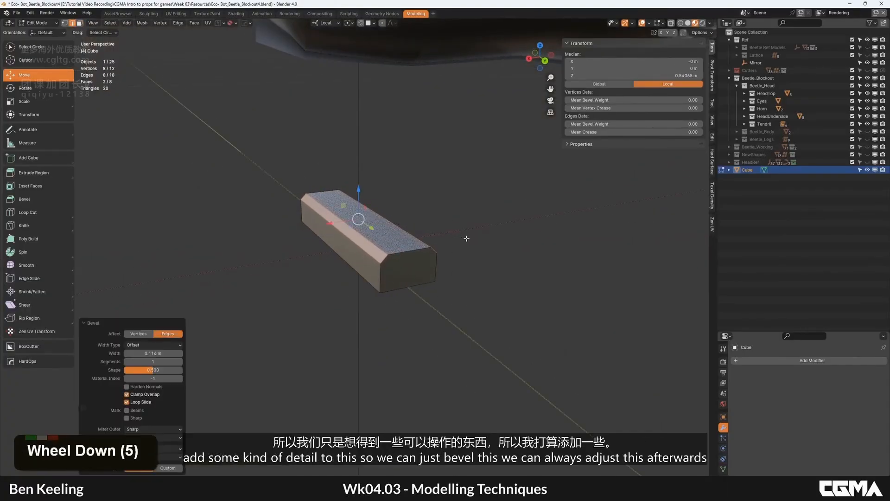
Add a lengthwise centre loop cut, bevel it into two parallel lines on the top face and scale them to 0.881 along X.
{"action": "middle_click", "coordinate": [370, 231], "text": "alt"}
{"action": "key", "text": "ctrl+r"}
{"action": "left_click", "coordinate": [380, 250]}
{"action": "right_click", "coordinate": [380, 251]}
{"action": "key", "text": "ctrl+b"}
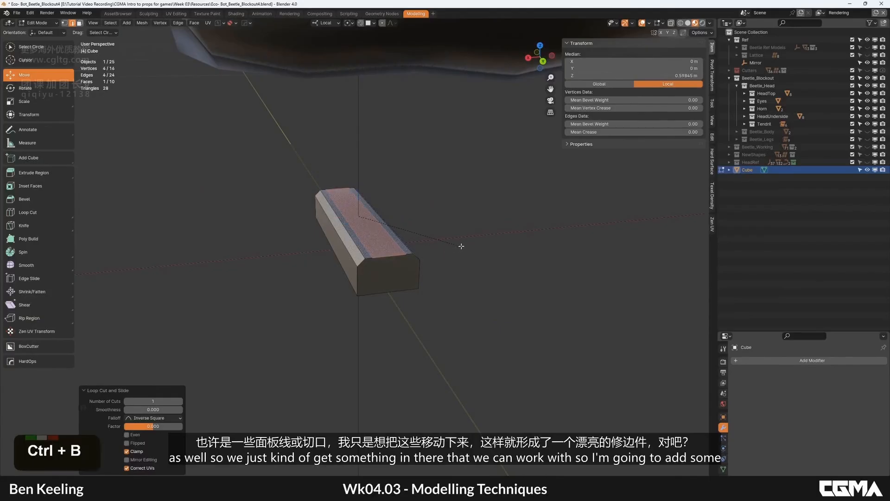
{"action": "left_click", "coordinate": [462, 246]}
{"action": "left_click", "coordinate": [443, 239]}
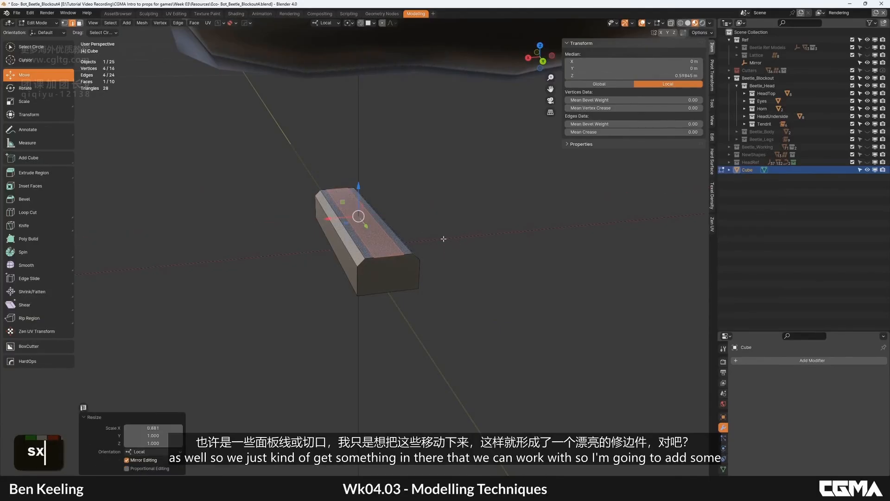
Bevel the two lengthwise top lines with 2 segments and sink their middle edges to form two grooves.
{"action": "left_click", "coordinate": [395, 248], "text": "shift"}
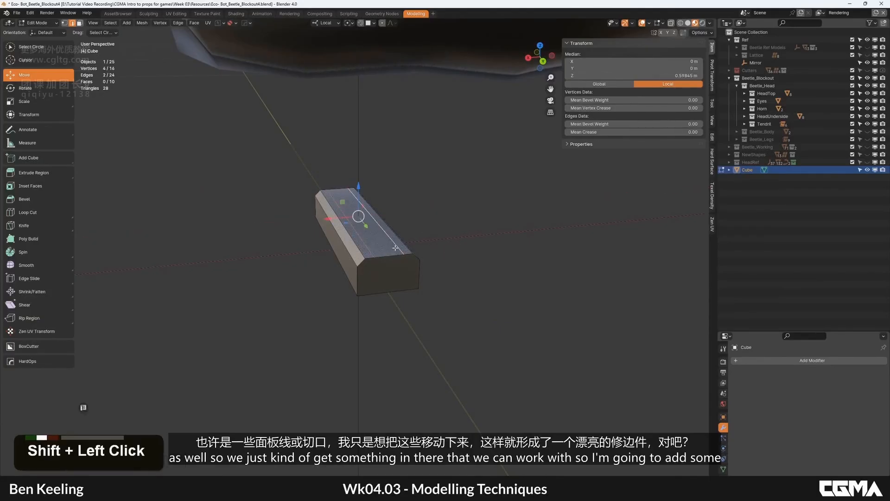
{"action": "left_click", "coordinate": [447, 239]}
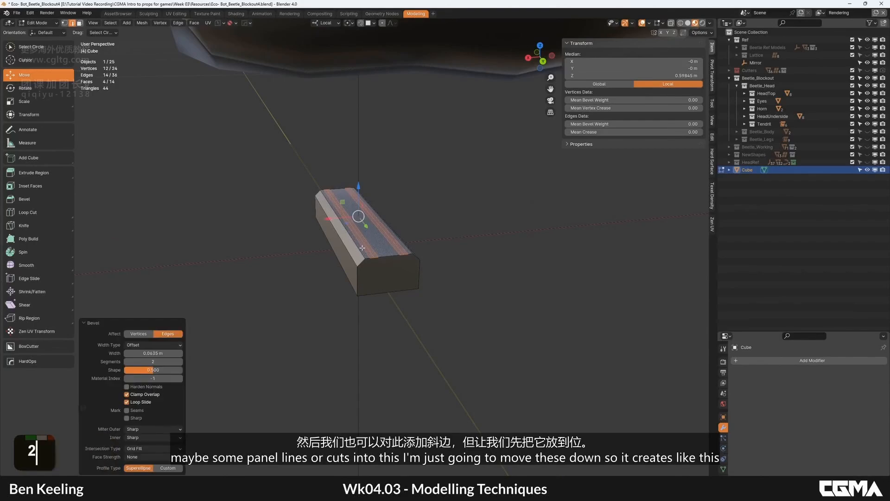
{"action": "left_click", "coordinate": [365, 248]}
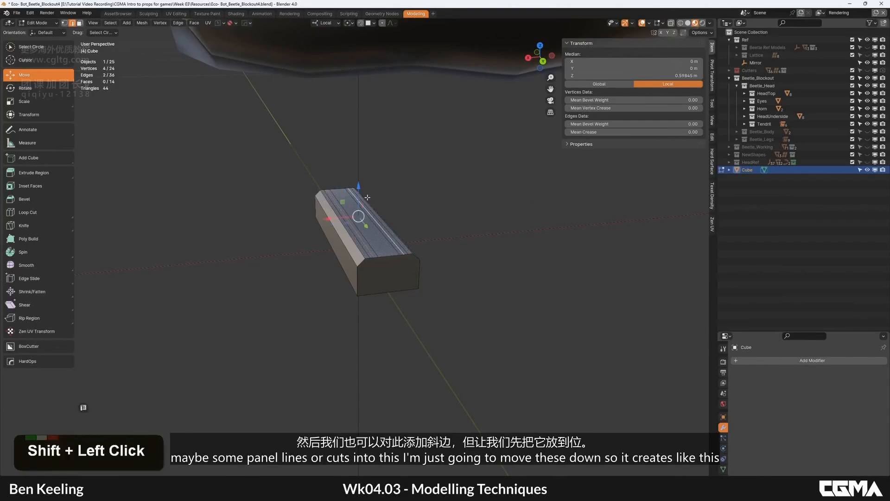
{"action": "key", "text": "Tab"}
{"action": "middle_click_drag", "start_coordinate": [357, 201], "coordinate": [369, 239], "text": "alt"}
Raise the bar's bottom face along Z to thin the piece to about 0.0067 m.
{"action": "key", "text": "Tab"}
{"action": "key", "text": "3"}
{"action": "left_click", "coordinate": [360, 238]}
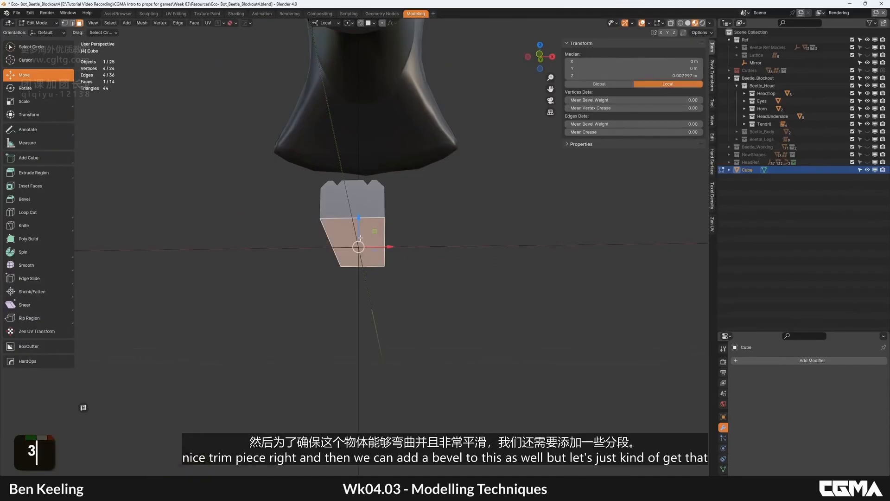
{"action": "key", "text": "Tab"}
{"action": "scroll", "coordinate": [421, 222], "scroll_direction": "down", "scroll_amount": 3}
{"action": "middle_click_drag", "start_coordinate": [422, 221], "coordinate": [394, 245], "text": "alt"}
Set the bar's pivot to its bottom and check the piece beneath the head.
{"action": "key", "text": "alt+shift+a"}
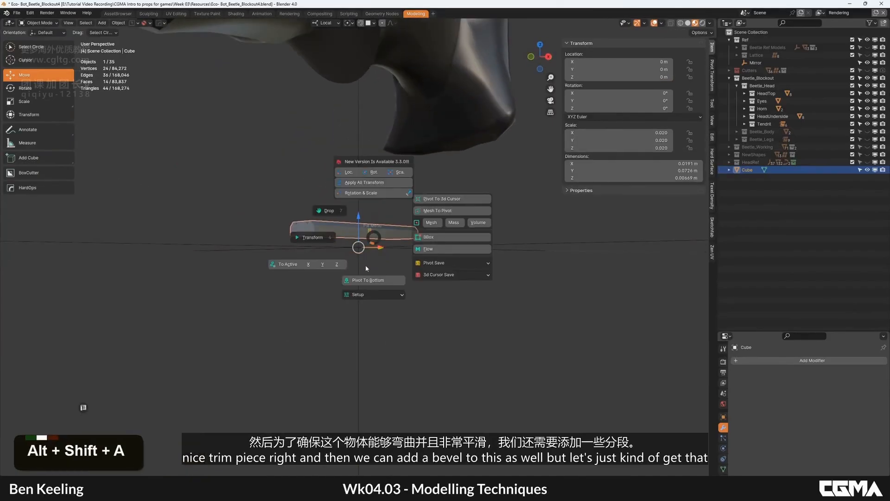
{"action": "double_click", "coordinate": [371, 279]}
{"action": "middle_click_drag", "start_coordinate": [370, 283], "coordinate": [435, 218], "text": "alt"}
{"action": "scroll", "coordinate": [341, 218], "scroll_direction": "down", "scroll_amount": 2}
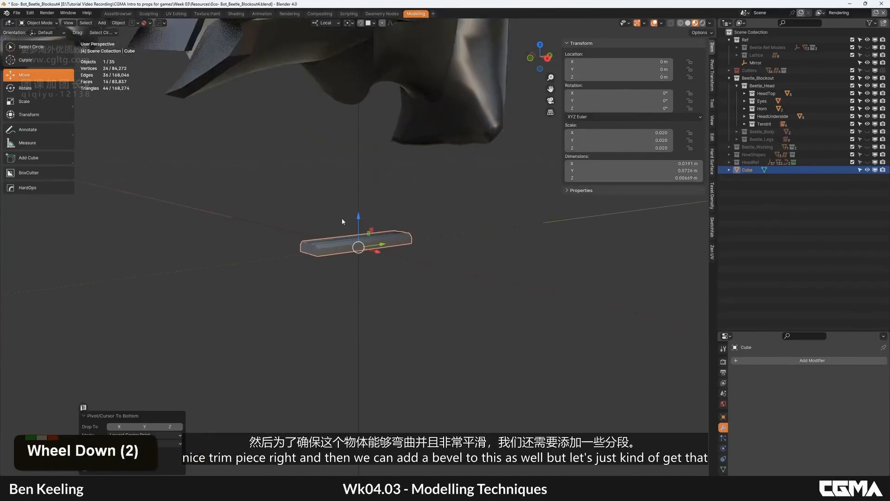
{"action": "middle_click_drag", "start_coordinate": [342, 218], "coordinate": [317, 142], "text": "alt"}
Divide the bar along its length with six evenly spaced loop cuts.
{"action": "scroll", "coordinate": [362, 260], "scroll_direction": "up", "scroll_amount": 4}
{"action": "key", "text": "Tab"}
{"action": "scroll", "coordinate": [361, 250], "scroll_direction": "down", "scroll_amount": 10}
{"action": "middle_click_drag", "start_coordinate": [330, 89], "coordinate": [371, 267], "text": "alt"}
{"action": "scroll", "coordinate": [361, 218], "scroll_direction": "up", "scroll_amount": 4}
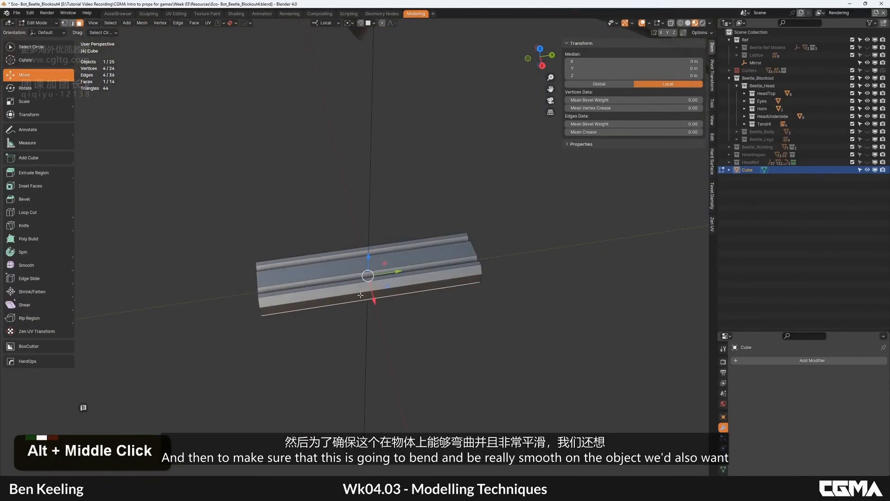
{"action": "key", "text": "ctrl+r"}
{"action": "right_click", "coordinate": [371, 266]}
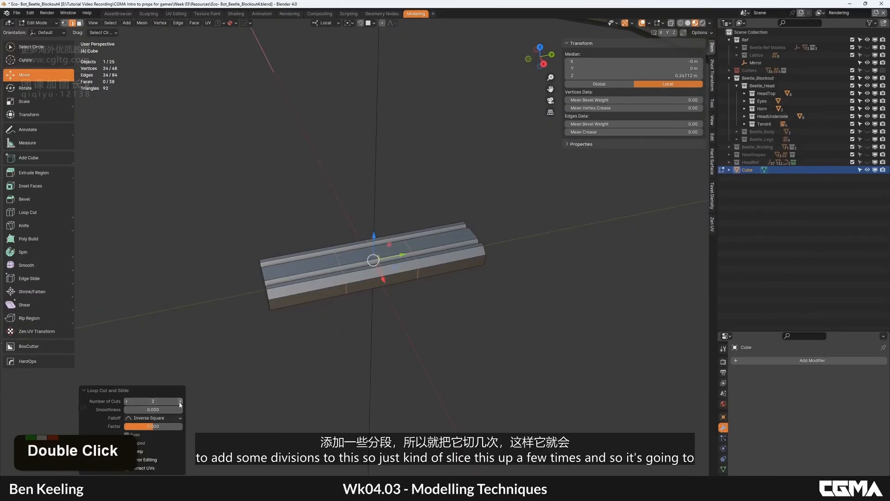
{"action": "key", "text": "Tab"}
{"action": "scroll", "coordinate": [357, 264], "scroll_direction": "down", "scroll_amount": 3}
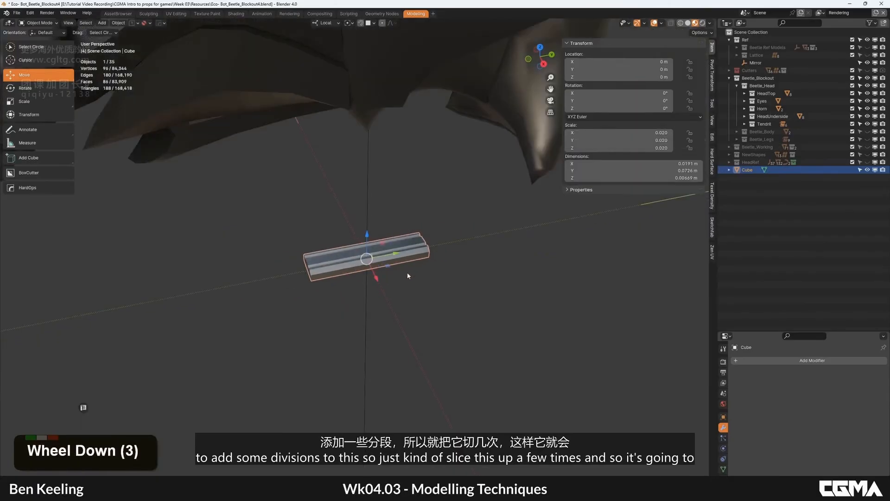
Delete the two end cap faces of the bar.
{"action": "middle_click_drag", "start_coordinate": [356, 264], "coordinate": [384, 270], "text": "alt"}
{"action": "key", "text": "q"}
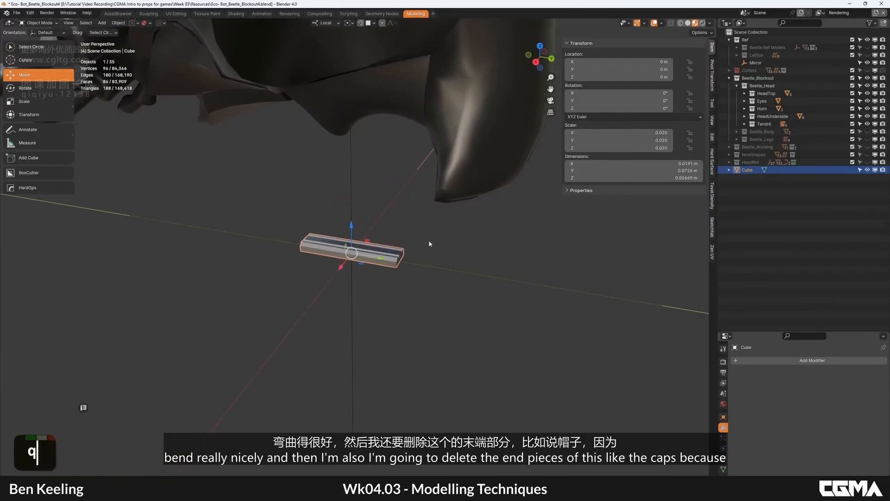
{"action": "key", "text": "Tab"}
{"action": "middle_click_drag", "start_coordinate": [428, 240], "coordinate": [334, 252], "text": "alt"}
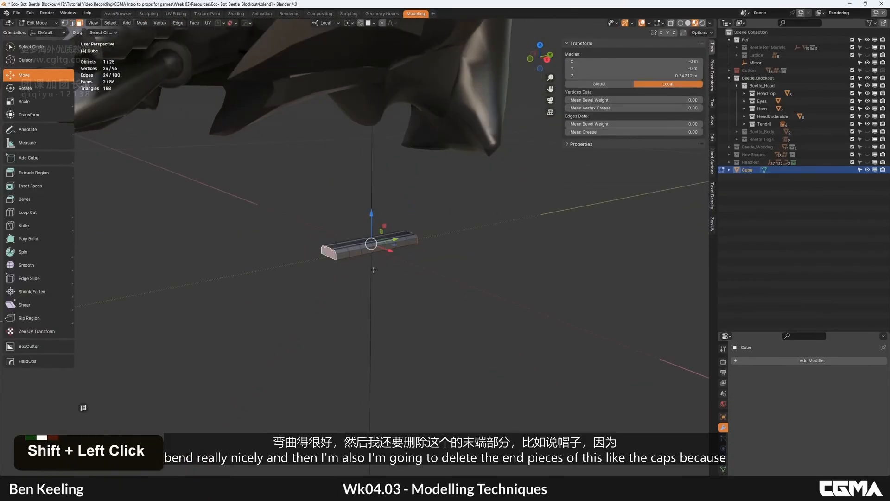
{"action": "key", "text": "ctrl+BackSpace"}
{"action": "key", "text": "Tab"}
{"action": "middle_click_drag", "start_coordinate": [391, 264], "coordinate": [371, 280], "text": "alt"}
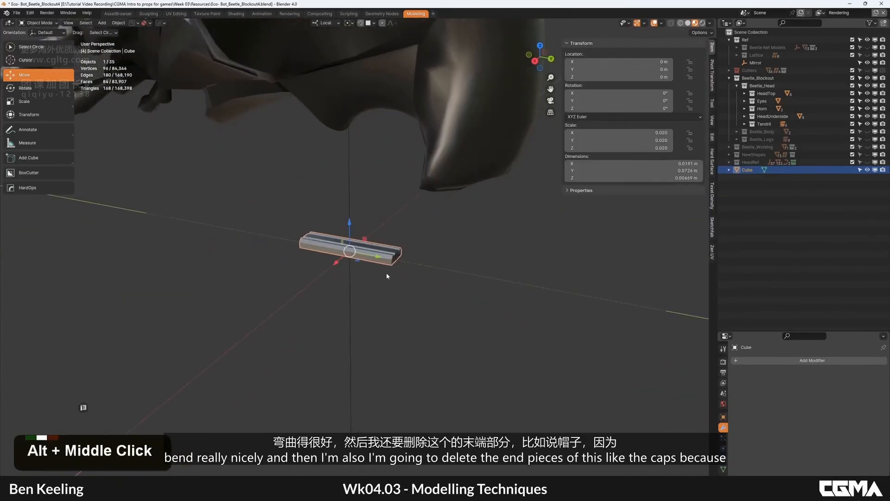
Array the bar end to end along its length on Y with an offset of 1 and seven copies.
{"action": "key", "text": "q"}
{"action": "left_click", "coordinate": [364, 288]}
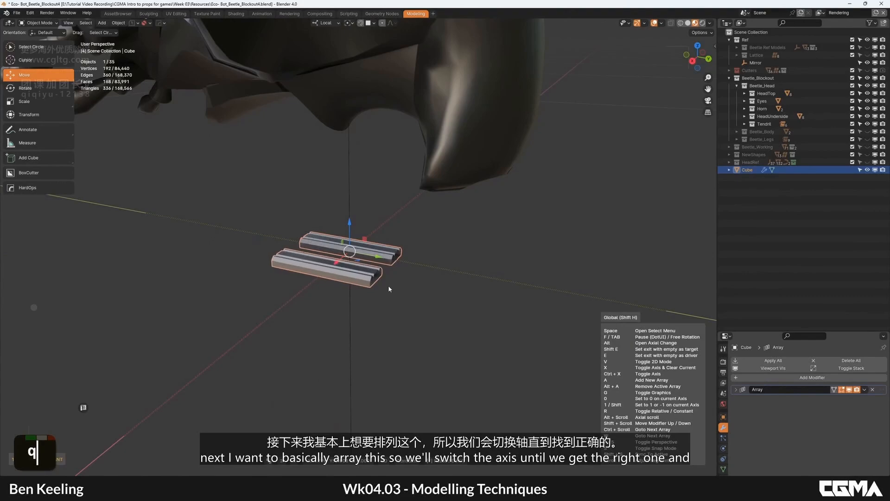
{"action": "key", "text": "x"}
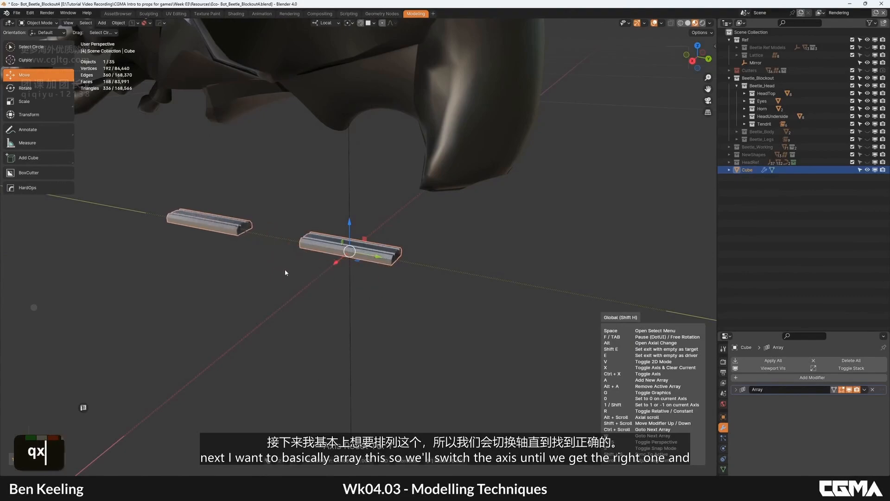
{"action": "key", "text": "1"}
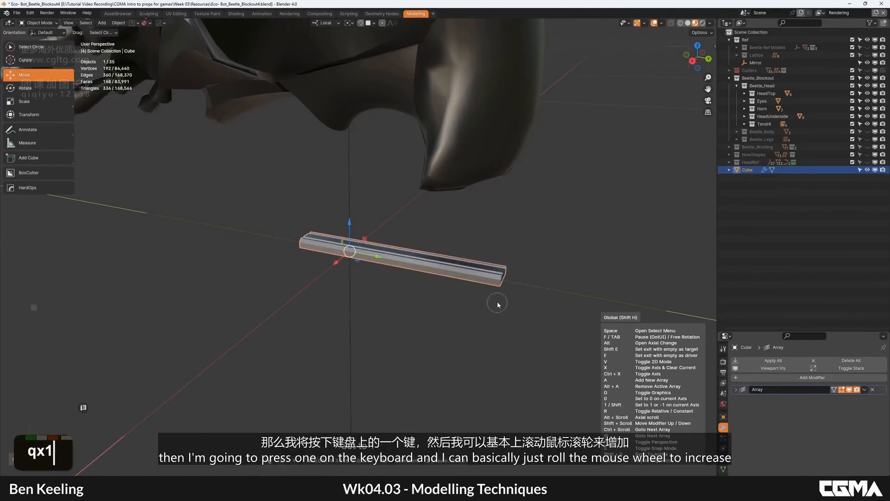
{"action": "scroll", "coordinate": [496, 303], "scroll_direction": "up", "scroll_amount": 2}
{"action": "left_click", "coordinate": [485, 302]}
{"action": "scroll", "coordinate": [484, 302], "scroll_direction": "down", "scroll_amount": 2}
{"action": "middle_click_drag", "start_coordinate": [484, 301], "coordinate": [659, 349], "text": "alt"}
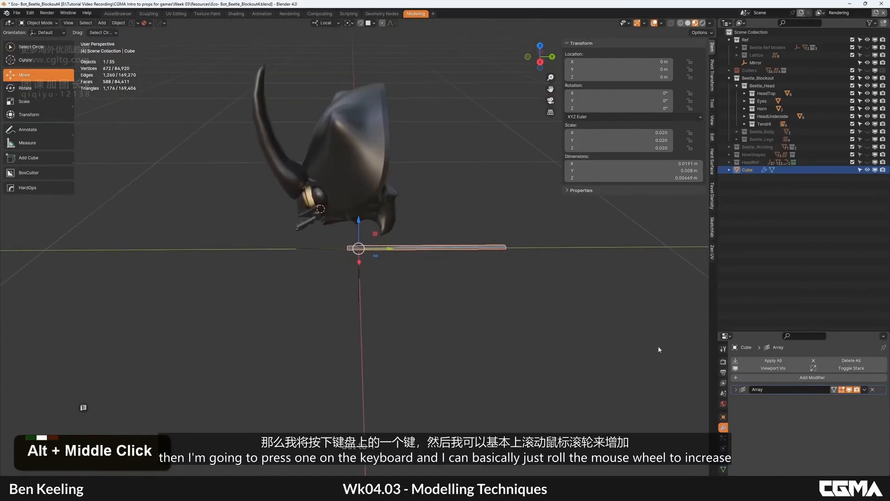
Show wireframes on the meshes and open the head shell's mesh for edge editing.
{"action": "scroll", "coordinate": [367, 259], "scroll_direction": "up", "scroll_amount": 2}
{"action": "middle_click_drag", "start_coordinate": [352, 257], "coordinate": [378, 293], "text": "alt"}
{"action": "scroll", "coordinate": [378, 262], "scroll_direction": "up", "scroll_amount": 2}
{"action": "key", "text": "F4"}
{"action": "middle_click_drag", "start_coordinate": [378, 293], "coordinate": [408, 254], "text": "alt"}
{"action": "scroll", "coordinate": [421, 270], "scroll_direction": "down", "scroll_amount": 3}
{"action": "left_click", "coordinate": [370, 198]}
{"action": "middle_click_drag", "start_coordinate": [370, 199], "coordinate": [361, 220]}
{"action": "key", "text": "Tab"}
{"action": "scroll", "coordinate": [361, 221], "scroll_direction": "up", "scroll_amount": 2}
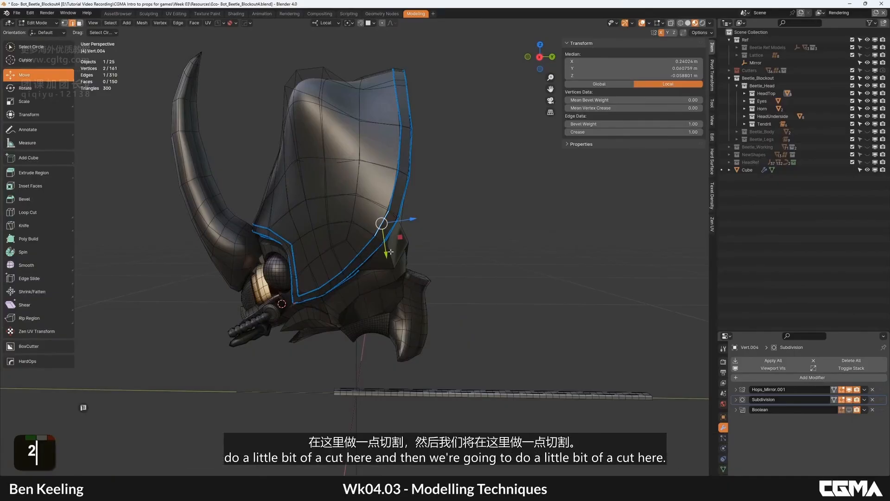
Select the continuous edge path along the shell's underside rim, from near the mouthparts up to the top centre.
{"action": "scroll", "coordinate": [380, 251], "scroll_direction": "up", "scroll_amount": 5}
{"action": "scroll", "coordinate": [360, 250], "scroll_direction": "down", "scroll_amount": 10}
{"action": "middle_click_drag", "start_coordinate": [359, 250], "coordinate": [364, 314], "text": "alt"}
{"action": "scroll", "coordinate": [348, 230], "scroll_direction": "up", "scroll_amount": 2}
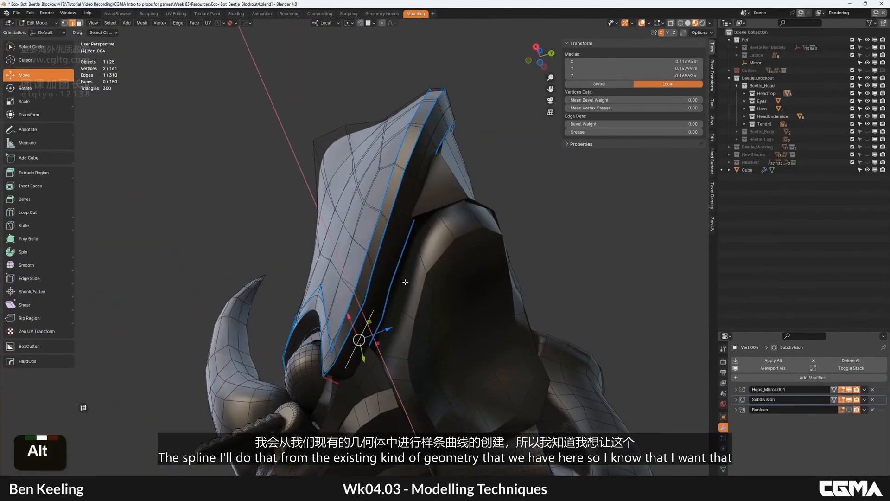
{"action": "middle_click_drag", "start_coordinate": [405, 282], "coordinate": [279, 327], "text": "alt"}
{"action": "left_click", "coordinate": [375, 261], "text": "ctrl"}
{"action": "middle_click_drag", "start_coordinate": [375, 261], "coordinate": [350, 273], "text": "alt"}
{"action": "middle_click_drag", "start_coordinate": [350, 274], "coordinate": [343, 287]}
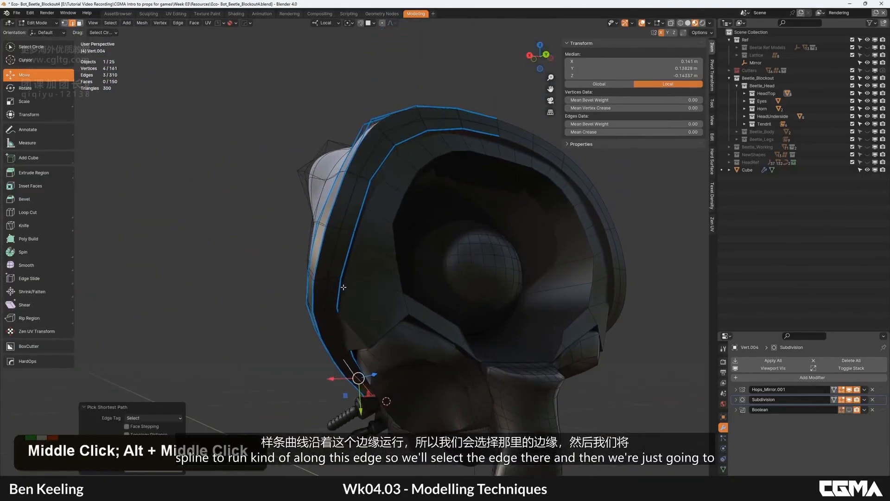
{"action": "left_click", "coordinate": [376, 144], "text": "ctrl"}
{"action": "middle_click_drag", "start_coordinate": [377, 144], "coordinate": [453, 223], "text": "alt"}
{"action": "left_click", "coordinate": [407, 175], "text": "ctrl"}
{"action": "scroll", "coordinate": [441, 159], "scroll_direction": "down", "scroll_amount": 3}
Extract the selected rim edges as a separate curve and give it a thin bevel depth.
{"action": "key", "text": "q"}
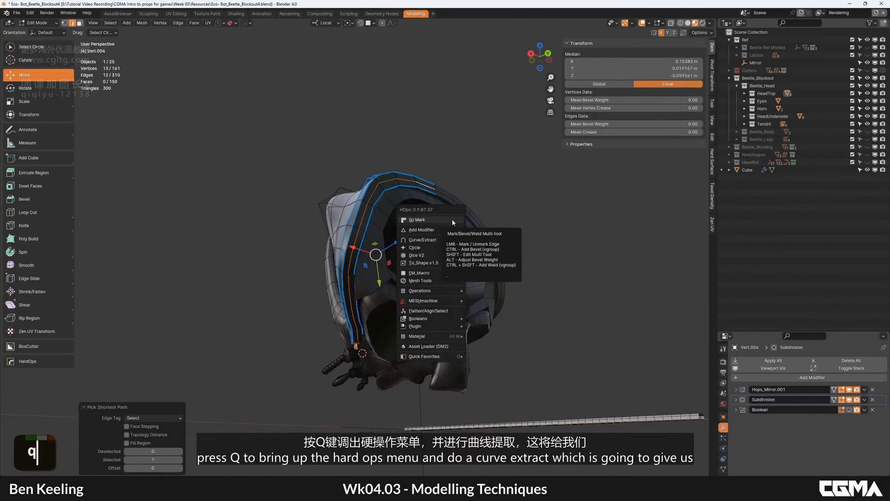
{"action": "left_click", "coordinate": [422, 239]}
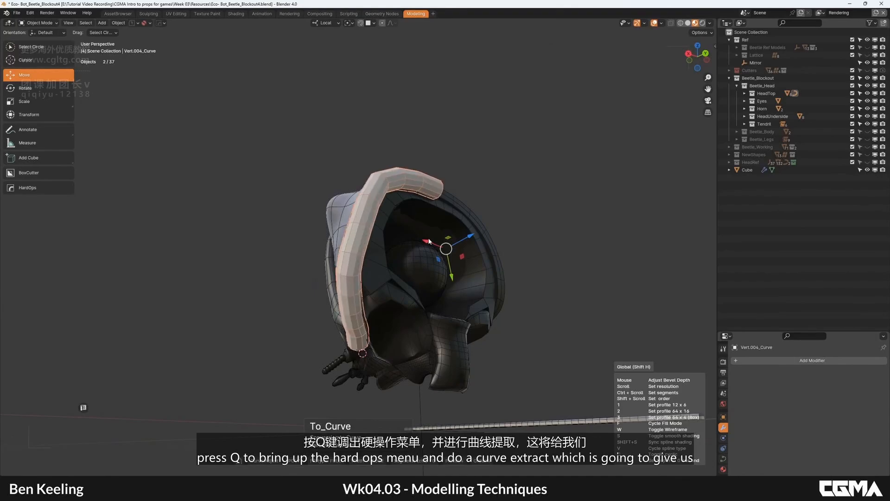
{"action": "key", "text": "n"}
{"action": "middle_click_drag", "start_coordinate": [432, 232], "coordinate": [463, 304], "text": "alt"}
{"action": "scroll", "coordinate": [481, 326], "scroll_direction": "up", "scroll_amount": 2}
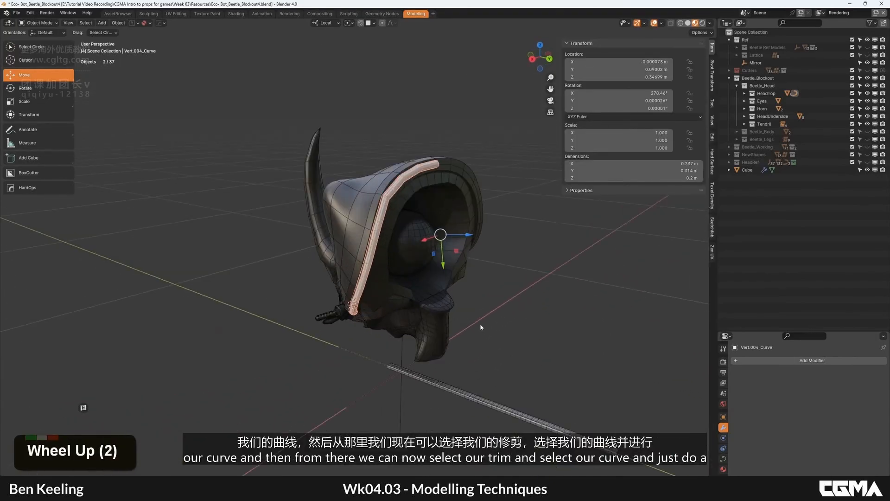
Deform the arrayed trim bar along the extracted rim curve with a curve modifier.
{"action": "left_click", "coordinate": [476, 407]}
{"action": "left_click", "coordinate": [442, 256], "text": "shift"}
{"action": "key", "text": "q"}
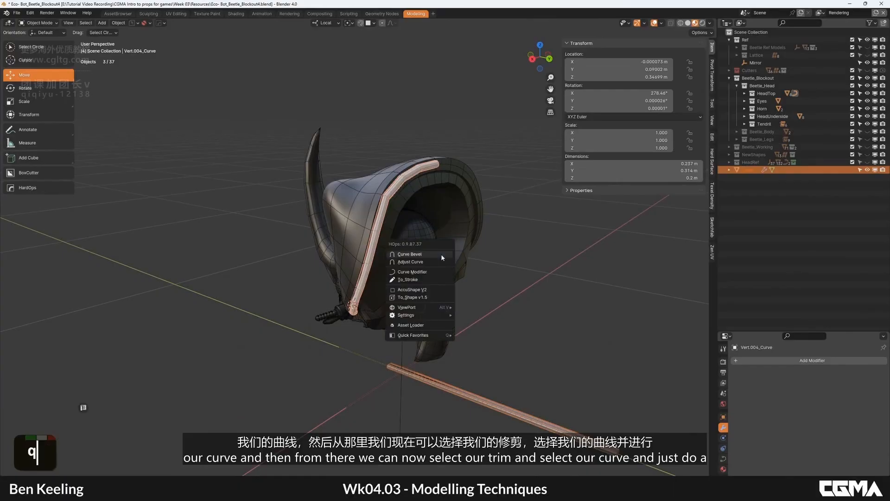
{"action": "left_click", "coordinate": [414, 271]}
{"action": "mouse_move", "coordinate": [415, 269]}
{"action": "middle_mouse_down", "text": "alt"}
{"action": "mouse_move", "coordinate": [405, 192]}
{"action": "mouse_move", "coordinate": [449, 204]}
{"action": "mouse_move", "coordinate": [388, 244]}
{"action": "mouse_move", "coordinate": [410, 203]}
{"action": "mouse_move", "coordinate": [396, 194]}
{"action": "mouse_move", "coordinate": [384, 272]}
{"action": "mouse_move", "coordinate": [423, 271]}
{"action": "middle_mouse_up", "text": "alt"}
Copy the rim curve's location to the trim bar, leaving only the trim selected.
{"action": "double_click", "coordinate": [405, 192]}
{"action": "left_click", "coordinate": [446, 265], "text": "shift"}
{"action": "key", "text": "ctrl+c"}
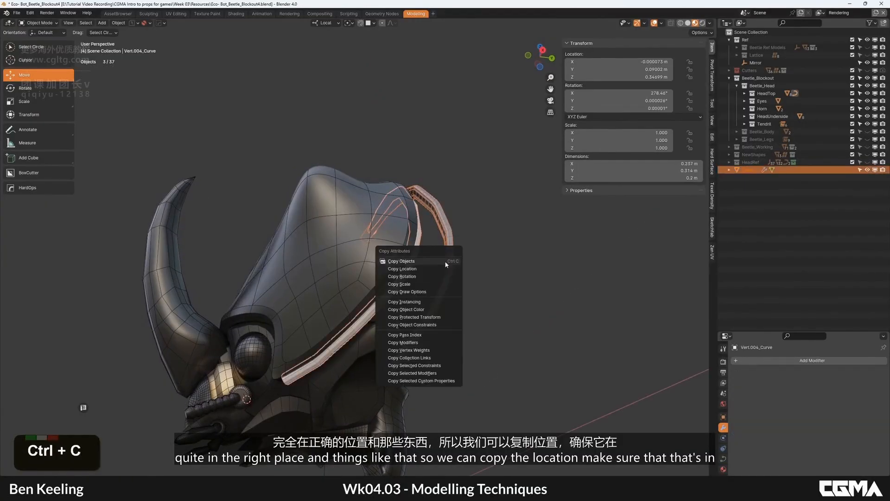
{"action": "left_click", "coordinate": [414, 270]}
{"action": "middle_click_drag", "start_coordinate": [423, 266], "coordinate": [417, 225], "text": "alt"}
{"action": "left_click", "coordinate": [403, 238]}
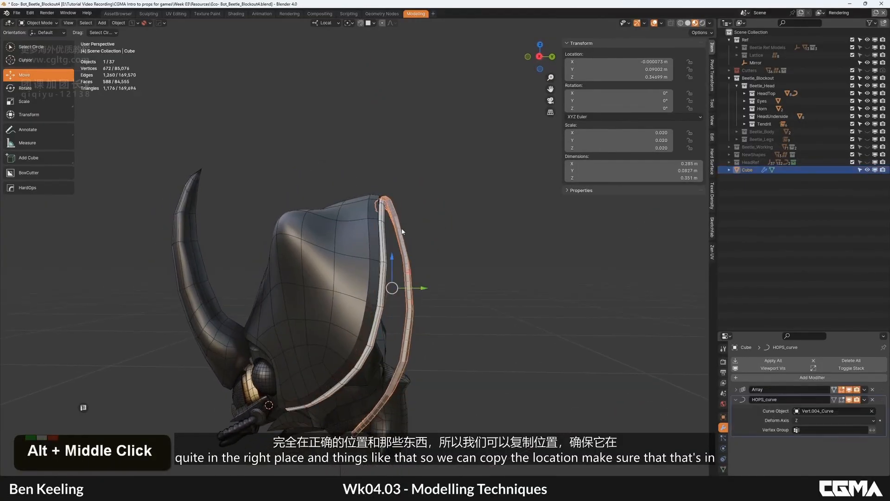
Try the X, Y and Z deform axes on the trim bar's curve modifier.
{"action": "middle_click_drag", "start_coordinate": [500, 246], "coordinate": [454, 255], "text": "alt"}
{"action": "key", "text": "Tab"}
{"action": "key", "text": "Tab"}
{"action": "double_click", "coordinate": [735, 400]}
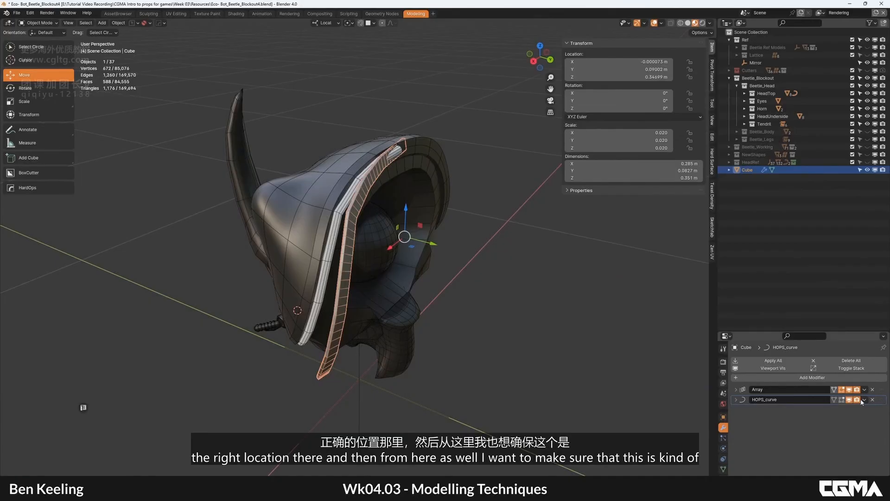
{"action": "double_click", "coordinate": [832, 403]}
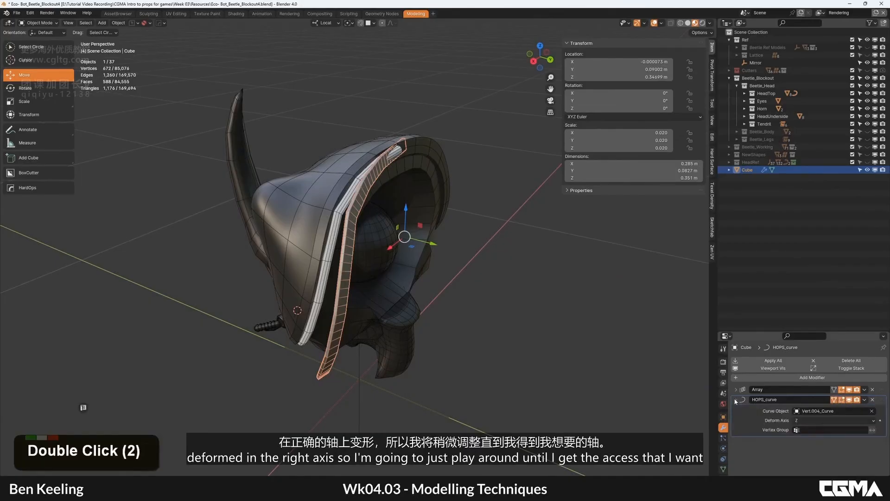
{"action": "left_click", "coordinate": [805, 429]}
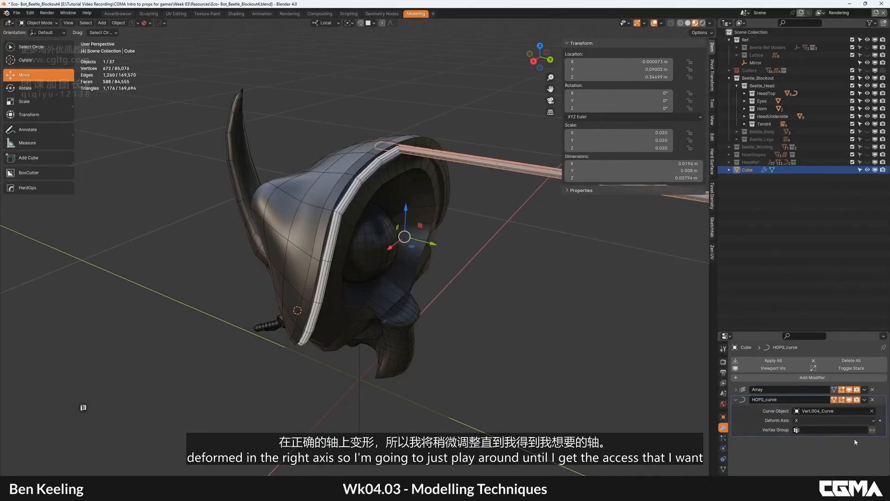
{"action": "left_click", "coordinate": [812, 420]}
{"action": "left_click", "coordinate": [805, 434]}
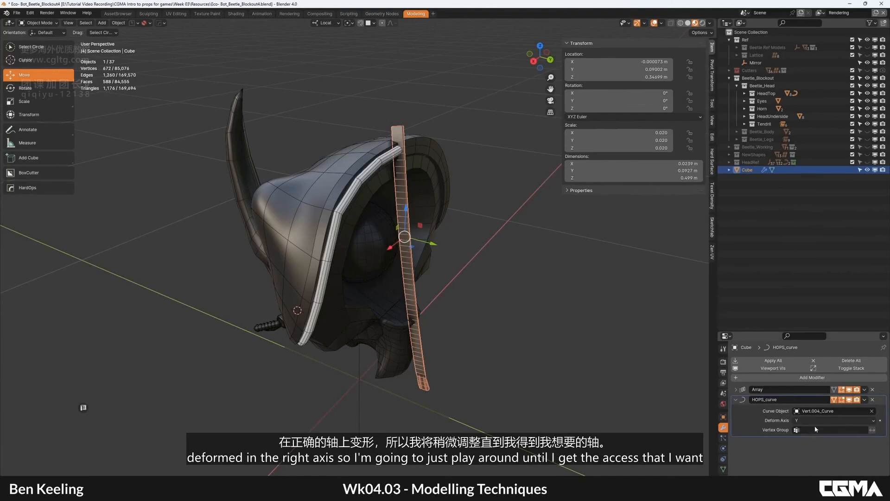
{"action": "left_click", "coordinate": [808, 420]}
{"action": "left_click", "coordinate": [799, 445]}
Select the rim curve and apply its rotation so its transforms are reset.
{"action": "middle_click_drag", "start_coordinate": [380, 325], "coordinate": [394, 170], "text": "alt"}
{"action": "double_click", "coordinate": [413, 274]}
{"action": "key", "text": "ctrl+a"}
{"action": "left_click", "coordinate": [466, 241]}
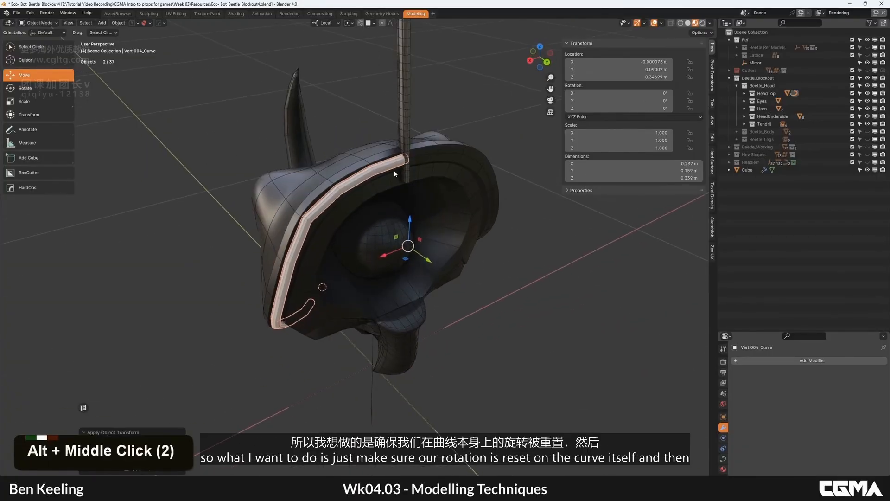
Set the deform axis of the trim bar's curve modifier to Y.
{"action": "left_click", "coordinate": [409, 146]}
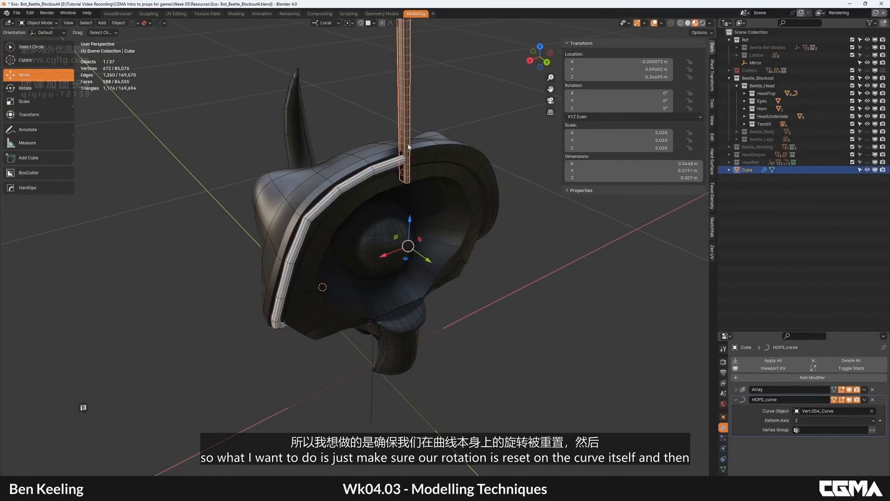
{"action": "double_click", "coordinate": [798, 429]}
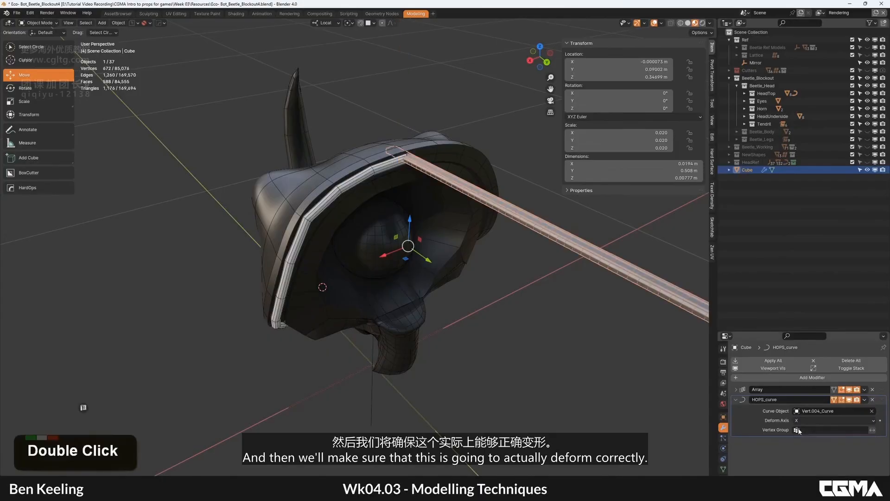
{"action": "double_click", "coordinate": [797, 437]}
Inspect the trim's fit along the shell rim from several angles and check the rim curve's transform values.
{"action": "middle_click", "coordinate": [382, 219], "text": "alt"}
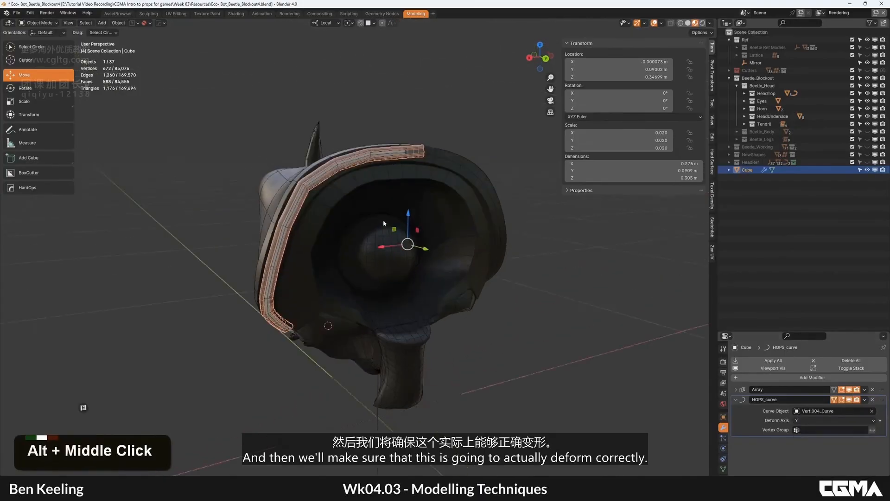
{"action": "middle_click", "coordinate": [366, 215], "text": "alt"}
{"action": "middle_click", "coordinate": [366, 215], "text": "alt"}
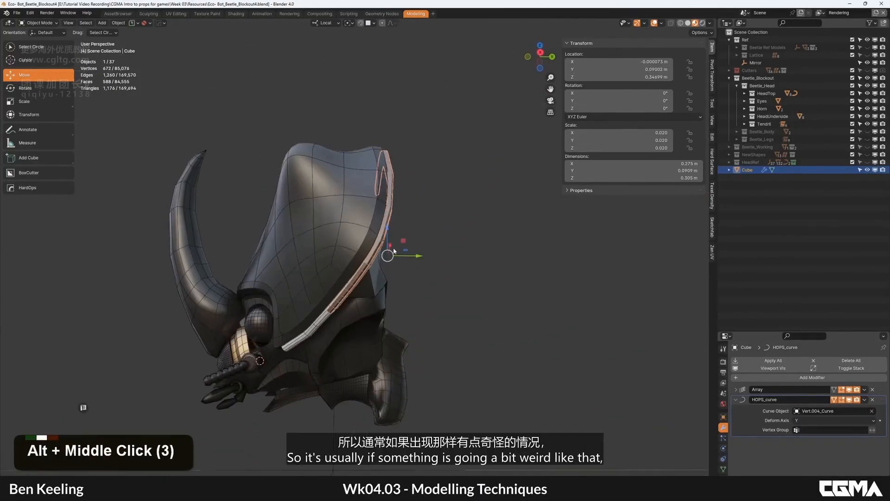
{"action": "middle_click", "coordinate": [383, 209], "text": "alt"}
{"action": "middle_click", "coordinate": [424, 237], "text": "alt"}
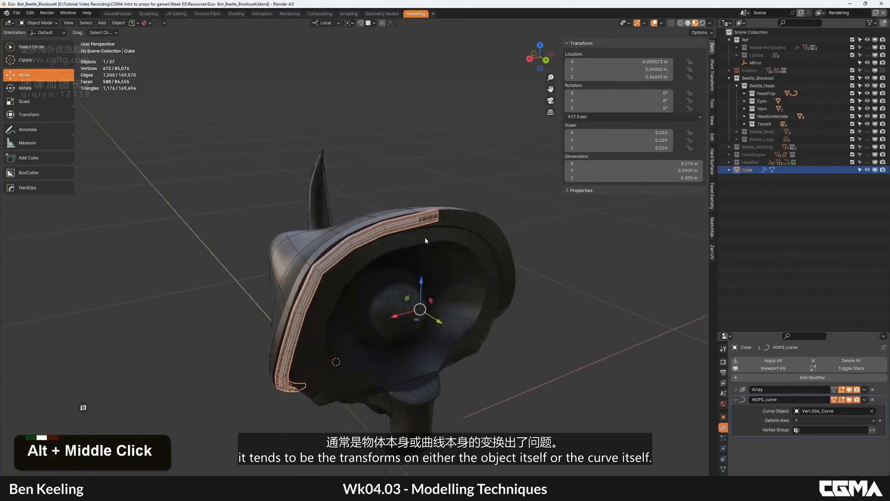
{"action": "scroll", "coordinate": [391, 221], "scroll_direction": "up", "scroll_amount": 3}
{"action": "middle_click", "coordinate": [406, 216], "text": "alt"}
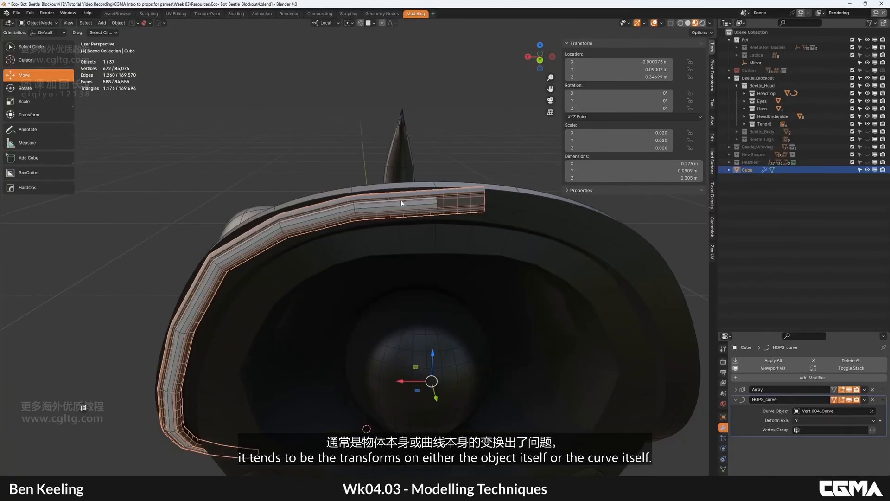
{"action": "left_click", "coordinate": [410, 207]}
{"action": "scroll", "coordinate": [410, 208], "scroll_direction": "down", "scroll_amount": 2}
{"action": "middle_click_drag", "start_coordinate": [387, 215], "coordinate": [391, 208], "text": "alt"}
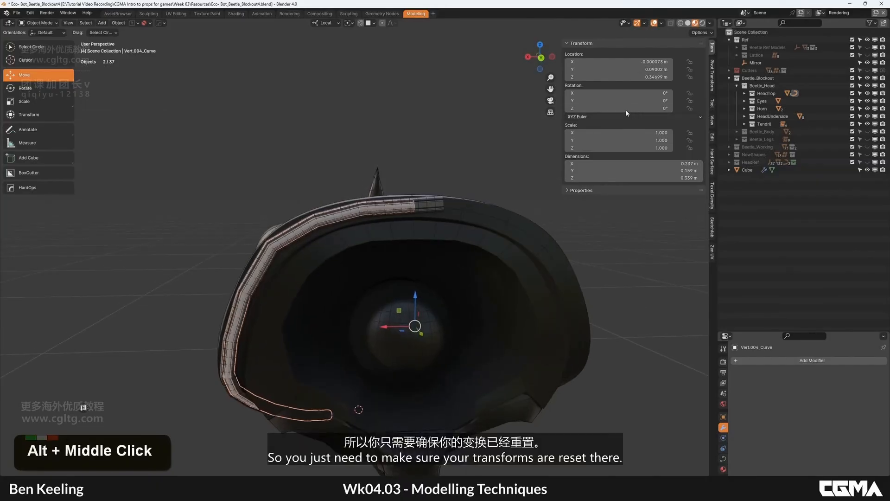
Try moving the trim bar along its local X axis and the Z axis.
{"action": "scroll", "coordinate": [429, 205], "scroll_direction": "up", "scroll_amount": 2}
{"action": "middle_click", "coordinate": [429, 205], "text": "alt"}
{"action": "left_click", "coordinate": [430, 205]}
{"action": "key", "text": "g"}
{"action": "key", "text": "x"}
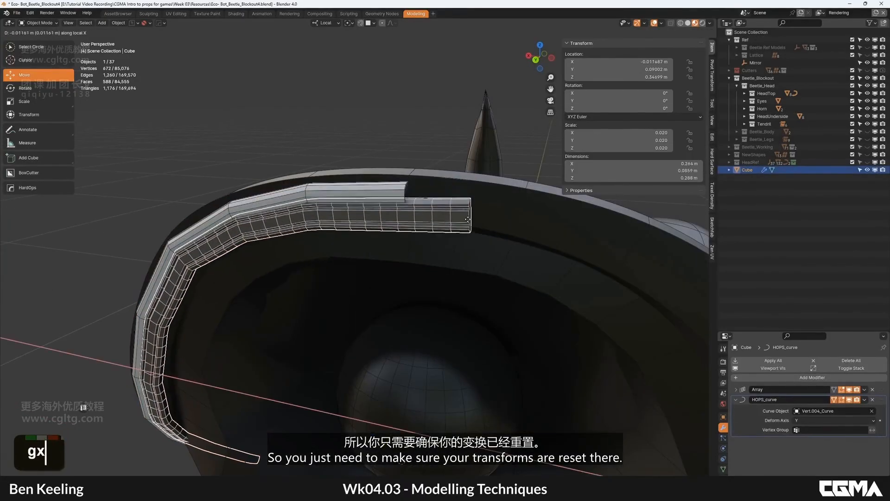
{"action": "key", "text": "z"}
{"action": "key", "text": "z"}
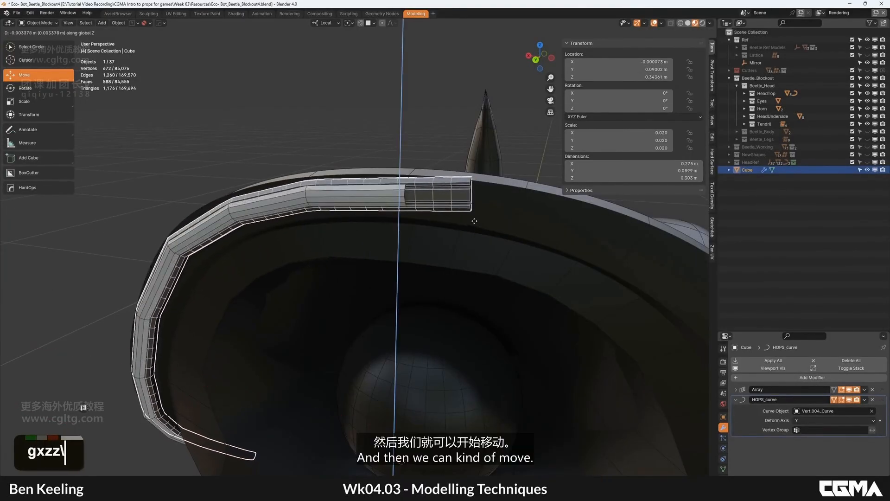
{"action": "left_click", "coordinate": [426, 213]}
Slide the trim bar along the rim curve on its local Y axis, to a Y location of about 0.127 m.
{"action": "middle_click_drag", "start_coordinate": [426, 213], "coordinate": [418, 214], "text": "alt"}
{"action": "key", "text": "g"}
{"action": "key", "text": "x"}
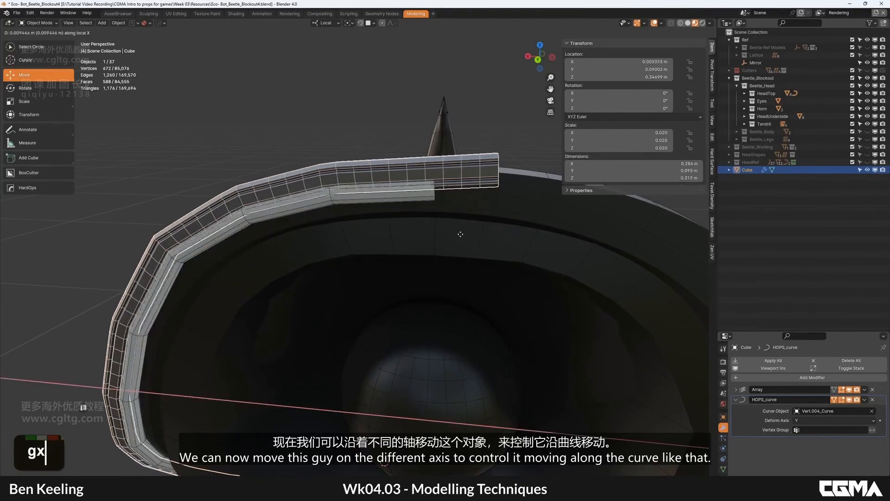
{"action": "key", "text": "z"}
{"action": "key", "text": "y"}
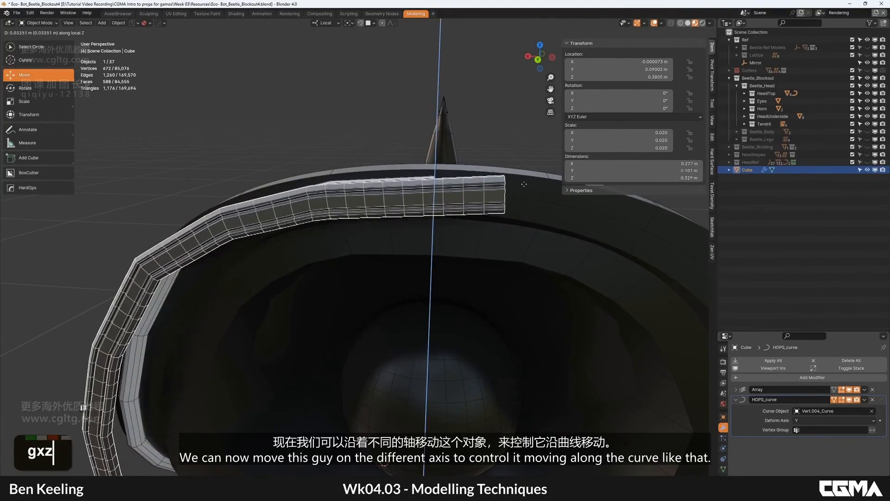
{"action": "left_click", "coordinate": [391, 227]}
Increase the trim bar's array count to cover more of the rim curve's length.
{"action": "scroll", "coordinate": [391, 227], "scroll_direction": "down", "scroll_amount": 3}
{"action": "middle_click_drag", "start_coordinate": [392, 227], "coordinate": [402, 354]}
{"action": "middle_click", "coordinate": [417, 324], "text": "alt"}
{"action": "left_click", "coordinate": [736, 389]}
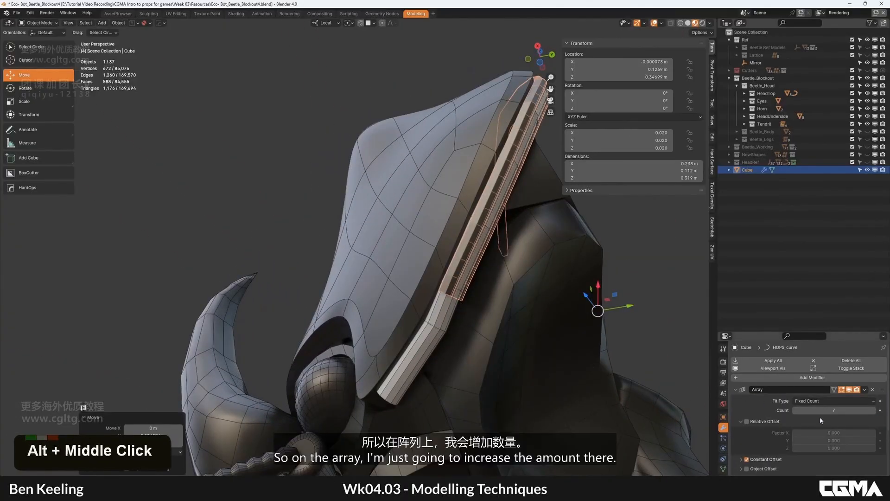
{"action": "left_click", "coordinate": [874, 411]}
Select all control points of the rim curve in Edit Mode and bring up their handle type options.
{"action": "middle_click_drag", "start_coordinate": [529, 320], "coordinate": [359, 214], "text": "alt"}
{"action": "left_click", "coordinate": [355, 171]}
{"action": "middle_click_drag", "start_coordinate": [355, 171], "coordinate": [379, 184], "text": "alt"}
{"action": "key", "text": "Tab"}
{"action": "mouse_move", "coordinate": [435, 175]}
{"action": "middle_mouse_down"}
{"action": "mouse_move", "coordinate": [411, 208]}
{"action": "mouse_move", "coordinate": [448, 187]}
{"action": "middle_mouse_up"}
{"action": "left_click", "coordinate": [432, 127]}
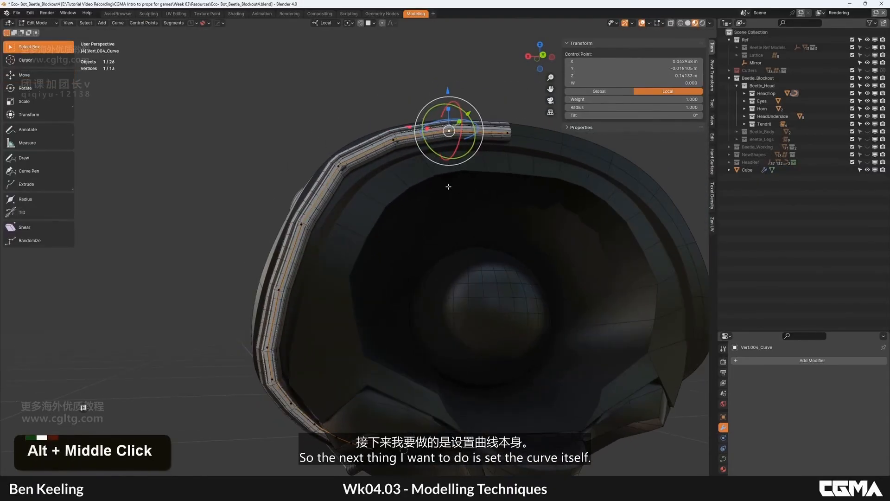
{"action": "key", "text": "a"}
{"action": "right_click", "coordinate": [442, 173]}
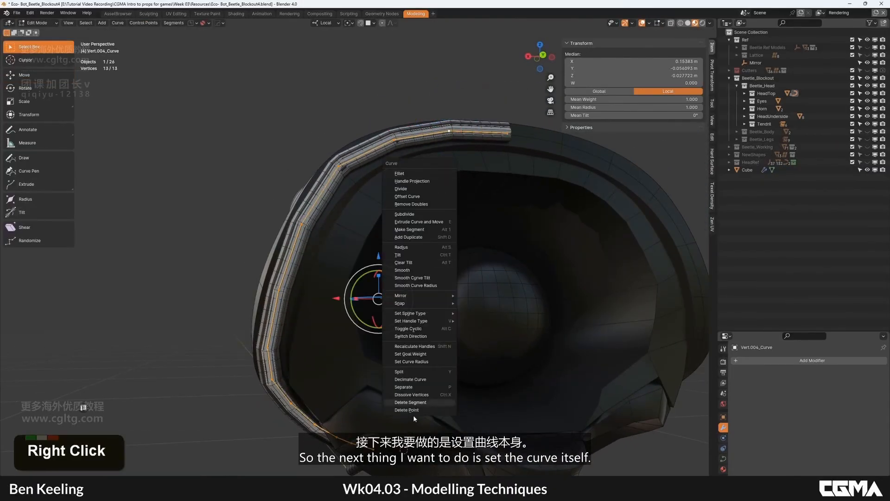
{"action": "mouse_move", "coordinate": [421, 296]}
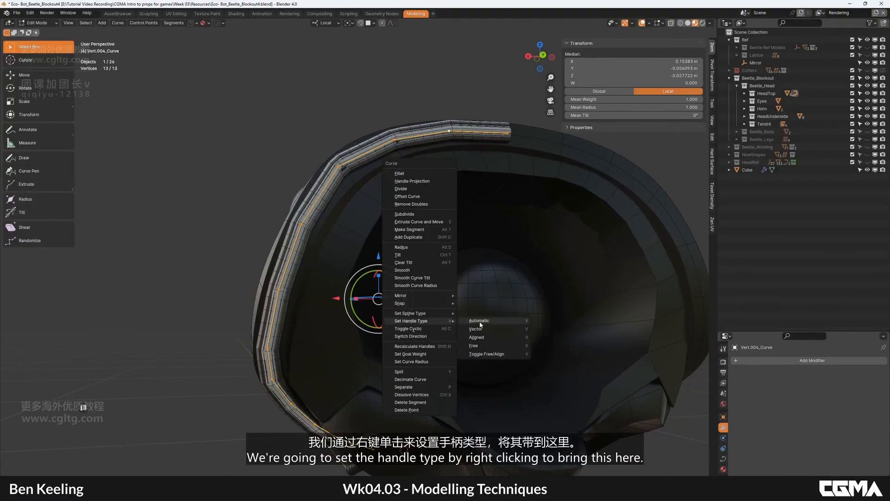
Set the selected curve's spline type to Bezier and the handle type of its points to Automatic.
{"action": "left_click", "coordinate": [480, 322]}
{"action": "right_click", "coordinate": [423, 286]}
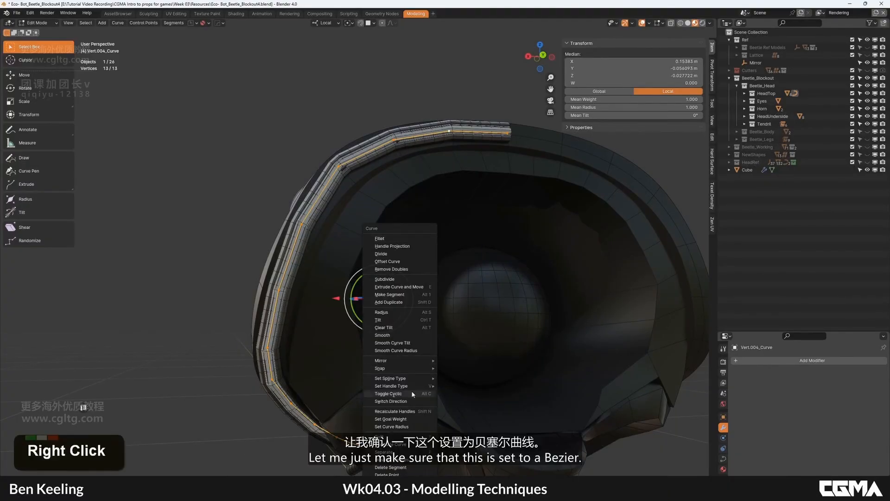
{"action": "mouse_move", "coordinate": [413, 388]}
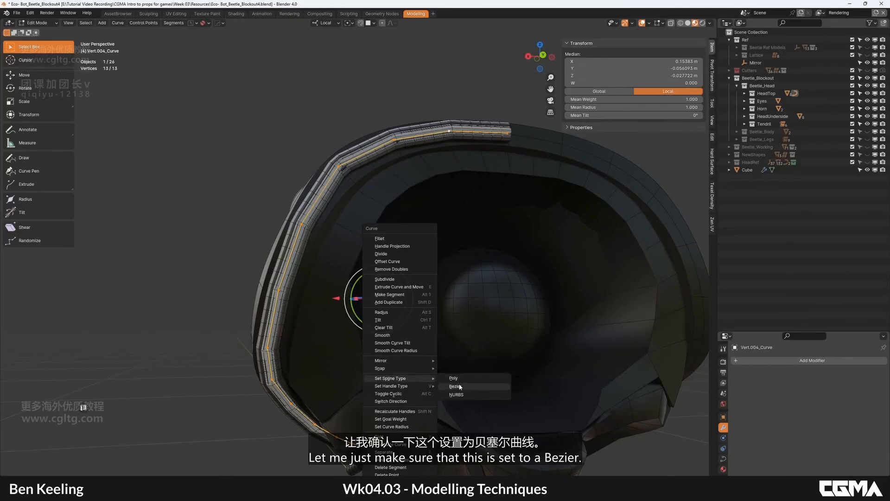
{"action": "left_click", "coordinate": [460, 386]}
{"action": "right_click", "coordinate": [419, 141]}
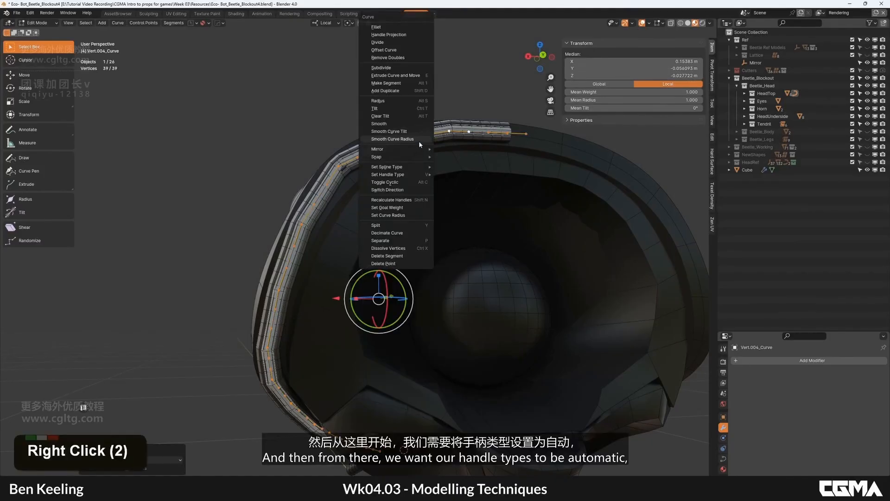
{"action": "mouse_move", "coordinate": [402, 175]}
{"action": "left_click", "coordinate": [459, 173]}
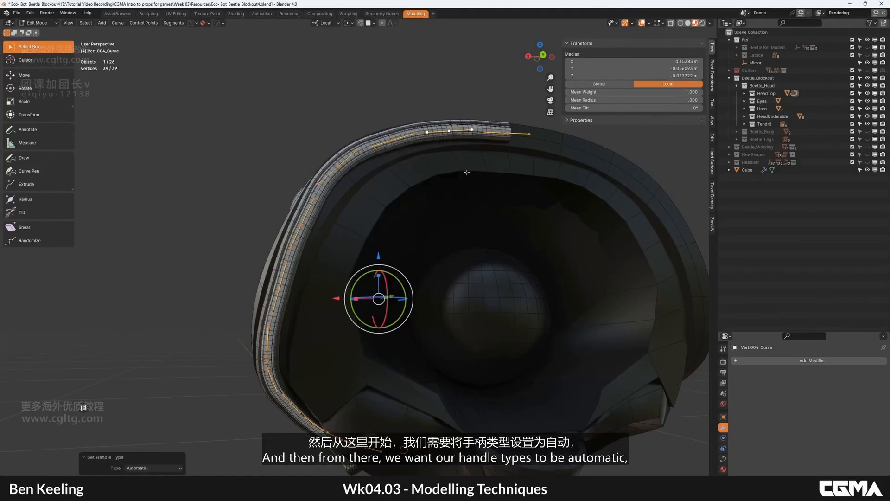
Try moving two control points along the upper part of the curve, and undo the moves.
{"action": "middle_click", "coordinate": [286, 181], "text": "alt"}
{"action": "left_click", "coordinate": [296, 181]}
{"action": "key", "text": "g"}
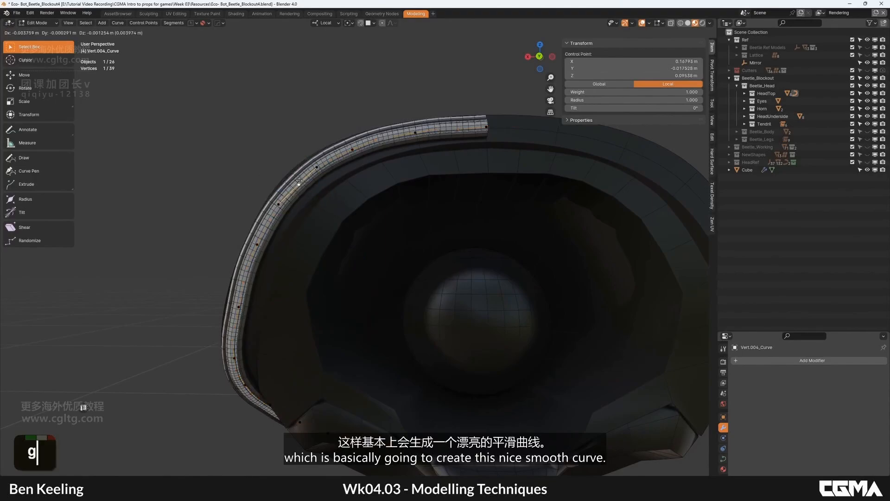
{"action": "left_click", "coordinate": [299, 180]}
{"action": "left_click", "coordinate": [352, 150]}
{"action": "key", "text": "g"}
{"action": "left_click", "coordinate": [355, 147]}
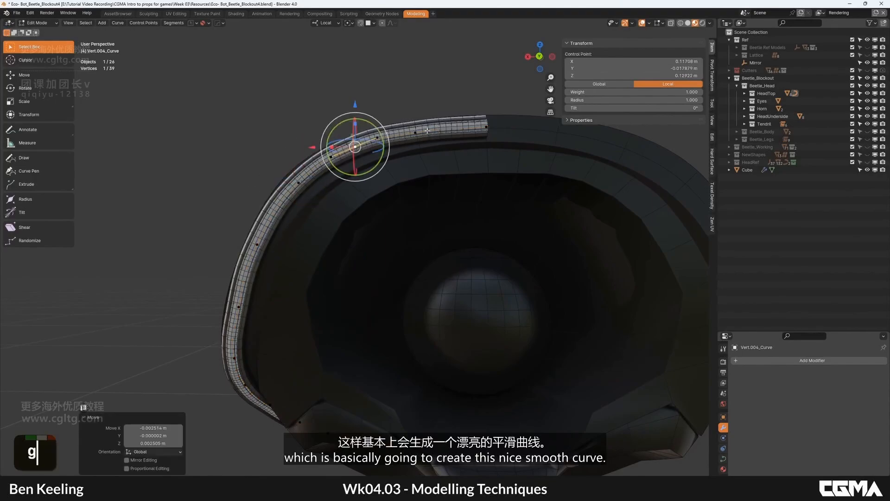
{"action": "left_click", "coordinate": [415, 133]}
{"action": "key", "text": "ctrl+z"}
{"action": "key", "text": "ctrl+z"}
Return to object mode and turn off the wireframe display.
{"action": "middle_click_drag", "start_coordinate": [357, 176], "coordinate": [370, 197], "text": "alt"}
{"action": "key", "text": "Tab"}
{"action": "key", "text": "F4"}
Try hiding the selected object on the head rim, and undo it.
{"action": "left_click", "coordinate": [439, 207]}
{"action": "key", "text": "ctrl+z"}
{"action": "key", "text": "h"}
{"action": "scroll", "coordinate": [439, 218], "scroll_direction": "down", "scroll_amount": 2}
{"action": "scroll", "coordinate": [438, 164], "scroll_direction": "up", "scroll_amount": 3}
{"action": "scroll", "coordinate": [325, 188], "scroll_direction": "down", "scroll_amount": 3}
{"action": "scroll", "coordinate": [380, 200], "scroll_direction": "up", "scroll_amount": 4}
{"action": "key", "text": "ctrl+z"}
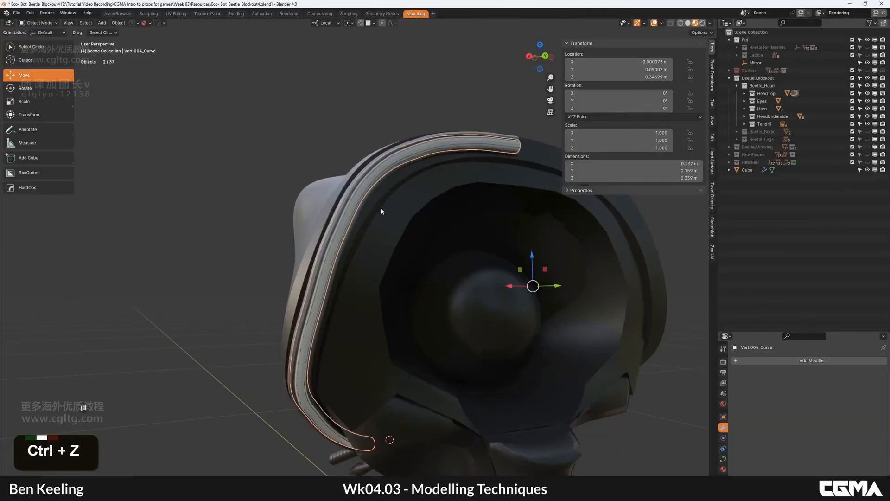
Reduce the curve's bevel depth so that it becomes a thin line contained within the trim strip.
{"action": "key", "text": "q"}
{"action": "left_click", "coordinate": [425, 203]}
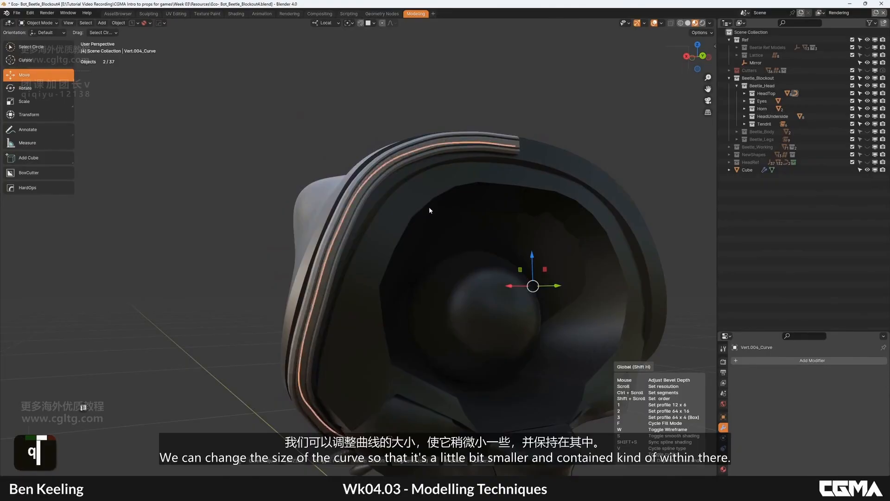
{"action": "left_click", "coordinate": [427, 206]}
{"action": "middle_click", "coordinate": [427, 207], "text": "alt"}
{"action": "middle_click", "coordinate": [427, 208], "text": "alt"}
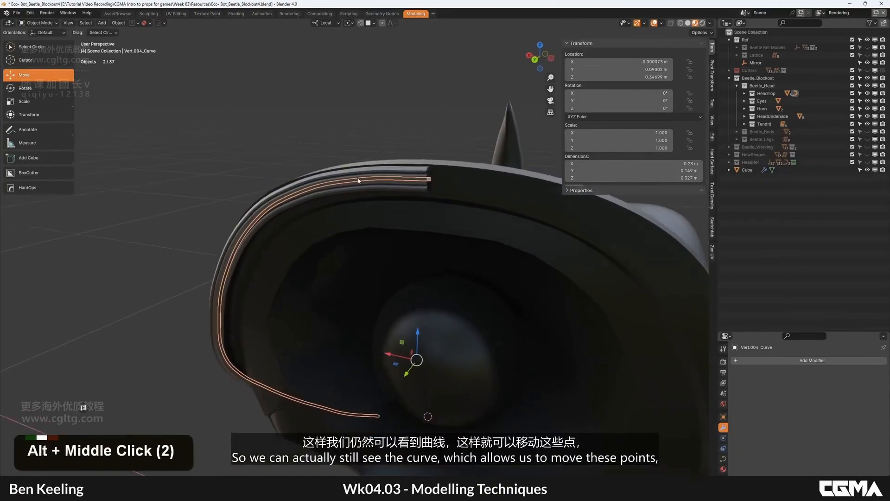
Adjust a control point near the upper end of the thin curve in edit mode and return to object mode.
{"action": "key", "text": "Tab"}
{"action": "middle_click", "coordinate": [351, 188], "text": "alt"}
{"action": "scroll", "coordinate": [371, 149], "scroll_direction": "up", "scroll_amount": 4}
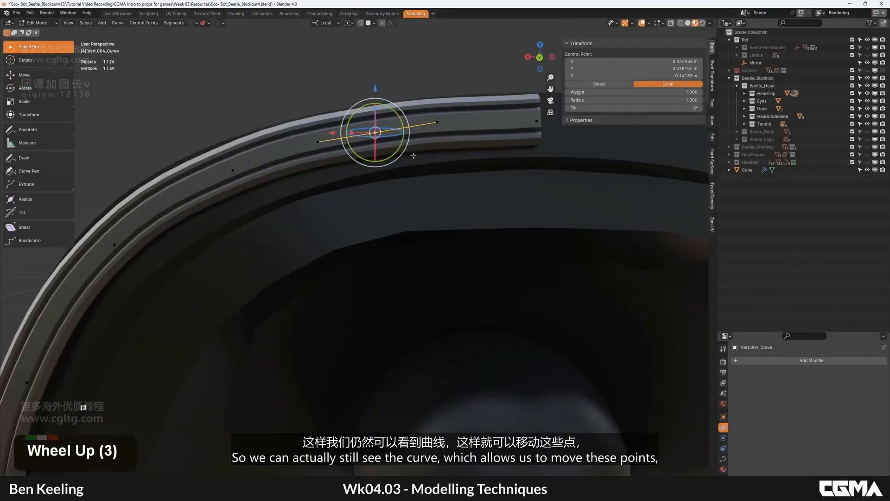
{"action": "key", "text": "g"}
{"action": "right_click", "coordinate": [412, 145]}
{"action": "left_click_drag", "start_coordinate": [400, 114], "coordinate": [400, 115]}
{"action": "key", "text": "g"}
{"action": "middle_click_drag", "start_coordinate": [428, 171], "coordinate": [347, 194]}
{"action": "scroll", "coordinate": [467, 145], "scroll_direction": "down", "scroll_amount": 3}
{"action": "middle_click", "coordinate": [347, 194], "text": "alt"}
{"action": "key", "text": "Tab"}
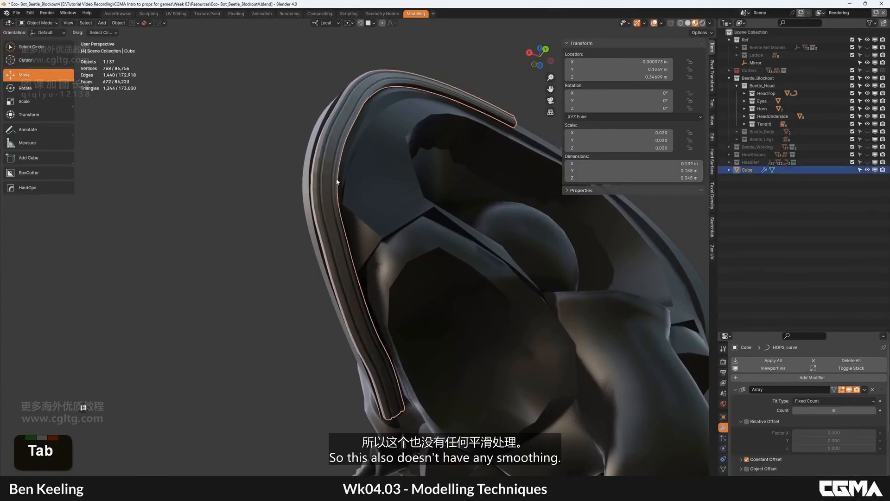
Shade the trim strip smooth with Auto Smooth at 60°.
{"action": "right_click", "coordinate": [334, 174]}
{"action": "left_click", "coordinate": [333, 174]}
{"action": "middle_click", "coordinate": [350, 188], "text": "alt"}
{"action": "scroll", "coordinate": [349, 187], "scroll_direction": "up", "scroll_amount": 3}
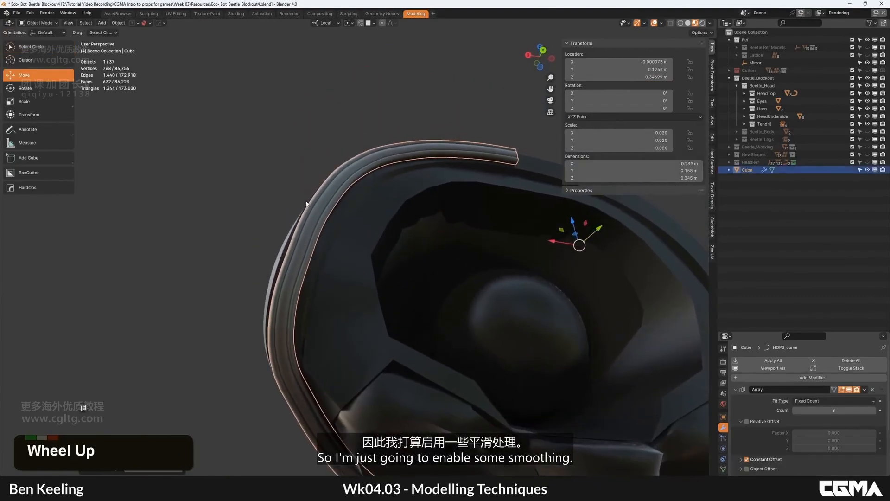
{"action": "middle_click_drag", "start_coordinate": [350, 187], "coordinate": [341, 210]}
Add a Bevel modifier to the trim strip using HardOps.
{"action": "key", "text": "q"}
{"action": "left_click", "coordinate": [313, 214], "text": "shift"}
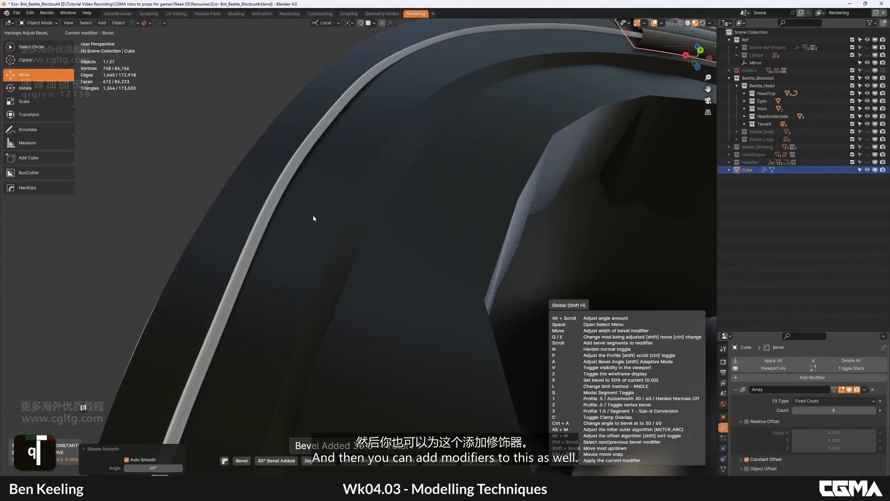
{"action": "left_click", "coordinate": [318, 218]}
{"action": "scroll", "coordinate": [360, 205], "scroll_direction": "down", "scroll_amount": 3}
{"action": "middle_click_drag", "start_coordinate": [360, 205], "coordinate": [314, 285]}
{"action": "scroll", "coordinate": [379, 243], "scroll_direction": "up", "scroll_amount": 5}
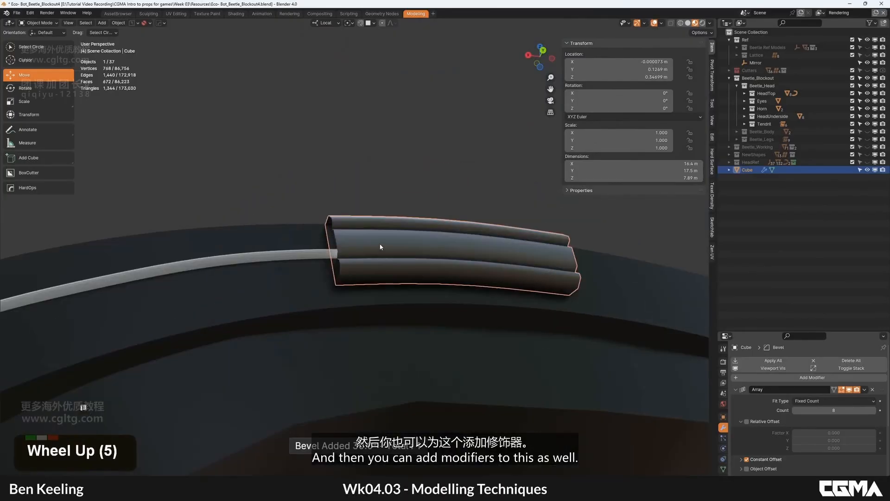
{"action": "middle_click", "coordinate": [389, 280], "text": "alt"}
{"action": "middle_click_drag", "start_coordinate": [388, 280], "coordinate": [382, 271]}
Turn on the wireframe display and collapse the Array settings to reach those of the Bevel modifier.
{"action": "key", "text": "F4"}
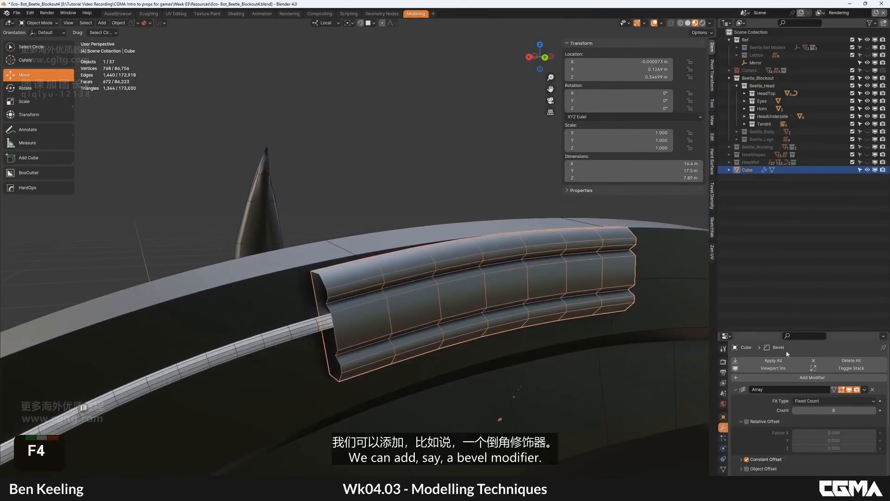
{"action": "left_click", "coordinate": [737, 390]}
{"action": "left_click", "coordinate": [735, 443]}
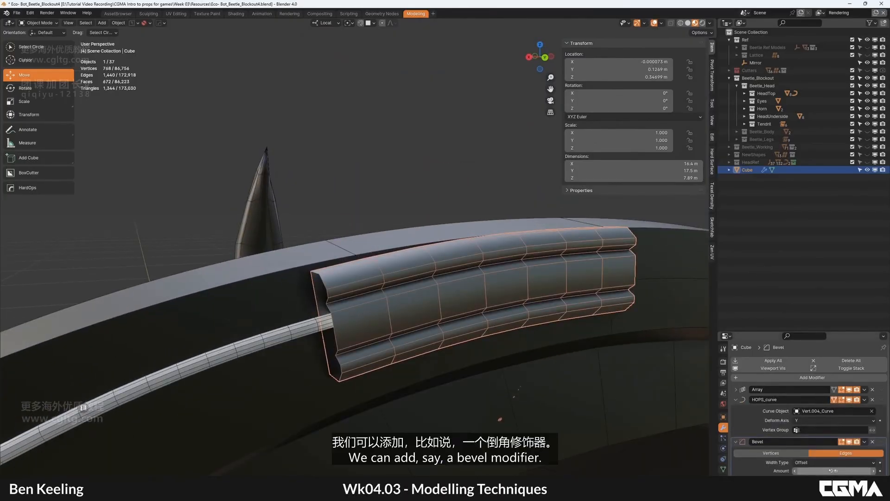
Try Bevel modifier amounts of 0.01 m, 0.005 m and 0.001 m on the strip.
{"action": "scroll", "coordinate": [831, 464], "scroll_direction": "down", "scroll_amount": 4}
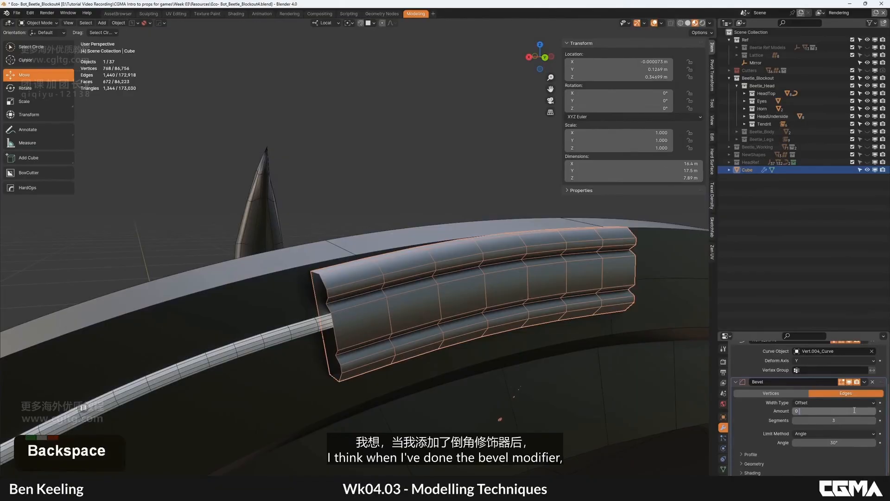
{"action": "key", "text": "Return"}
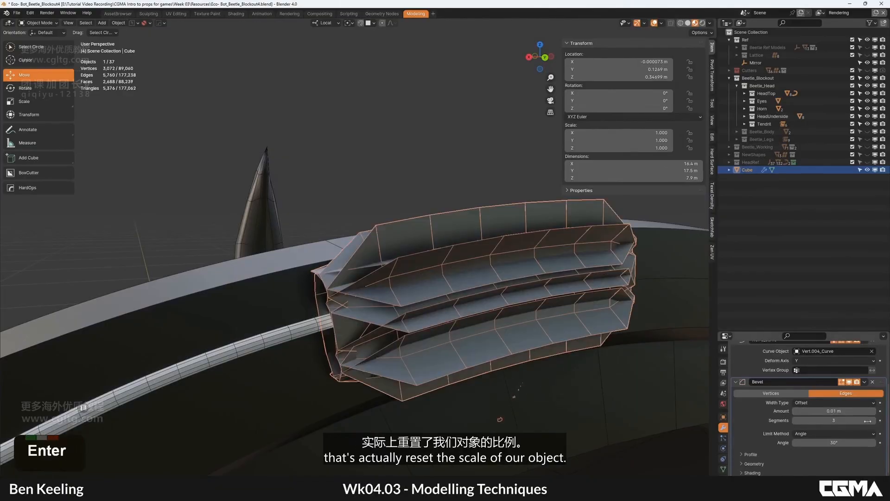
{"action": "left_click", "coordinate": [838, 413]}
{"action": "type", "text": "0.005"}
{"action": "key", "text": "Return"}
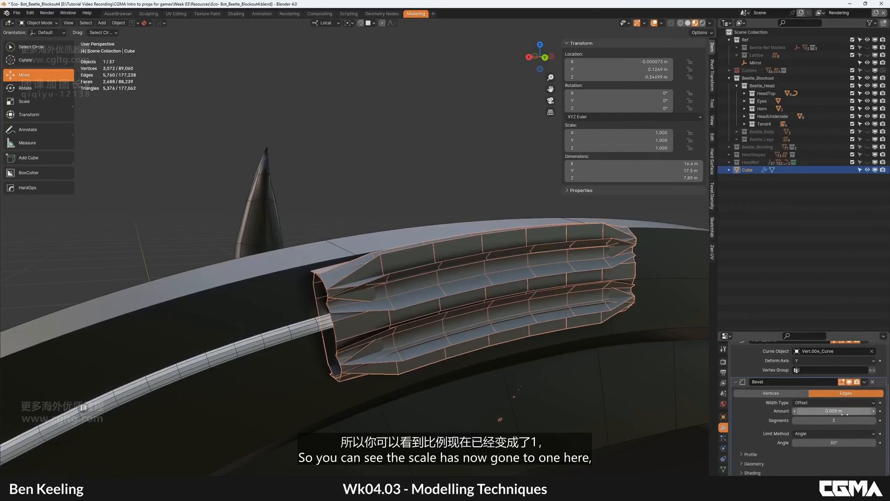
{"action": "double_click", "coordinate": [840, 411]}
{"action": "key", "text": "BackSpace"}
{"action": "type", "text": "1"}
{"action": "key", "text": "Return"}
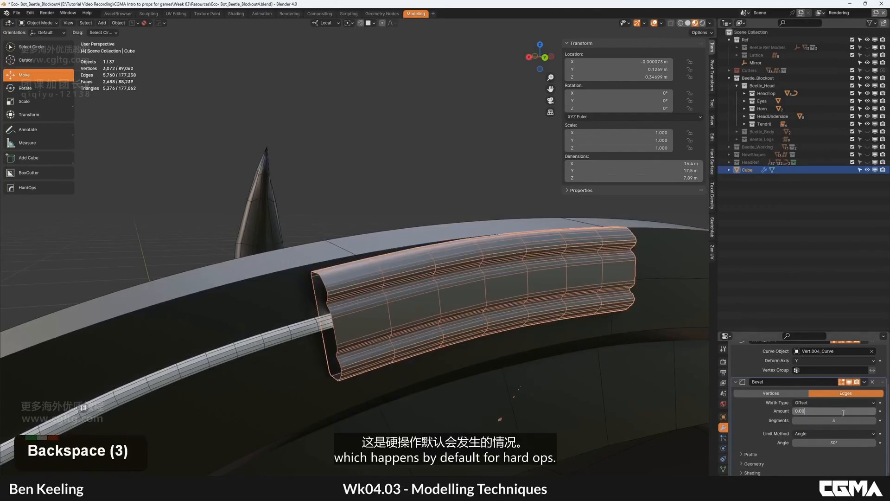
Set the Bevel modifier's amount to 0.0005 m.
{"action": "key", "text": "BackSpace"}
{"action": "key", "text": "BackSpace"}
{"action": "type", "text": "05"}
{"action": "key", "text": "Return"}
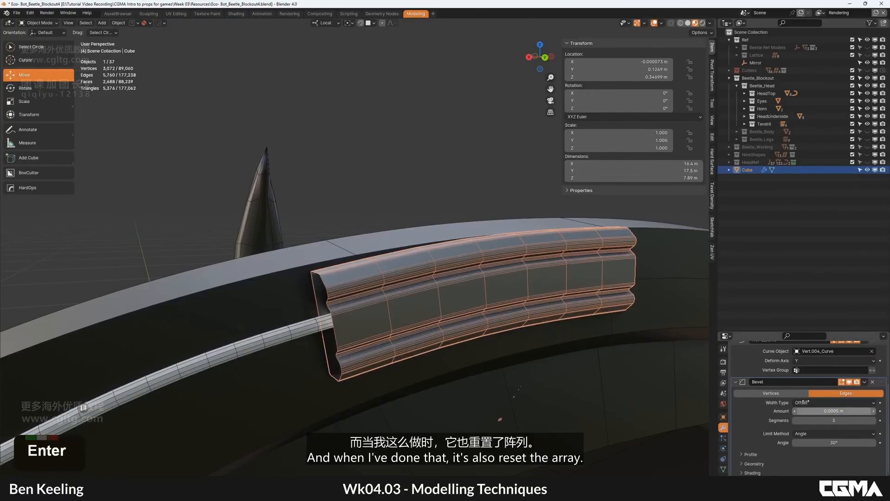
Turn off the viewport visibility of all modifiers on the strip to isolate its base mesh.
{"action": "middle_click", "coordinate": [463, 260], "text": "alt"}
{"action": "scroll", "coordinate": [467, 256], "scroll_direction": "down", "scroll_amount": 12}
{"action": "middle_click", "coordinate": [459, 269], "text": "alt"}
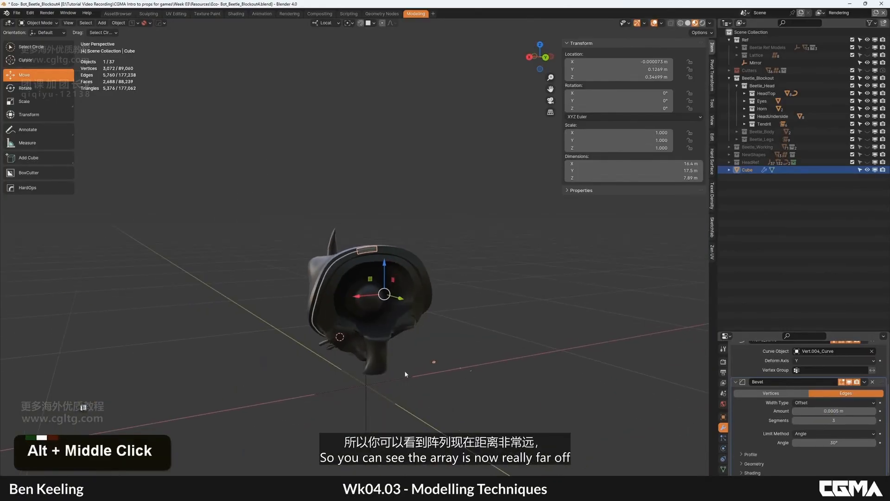
{"action": "middle_click", "coordinate": [478, 403], "text": "alt"}
{"action": "middle_click", "coordinate": [482, 413], "text": "alt"}
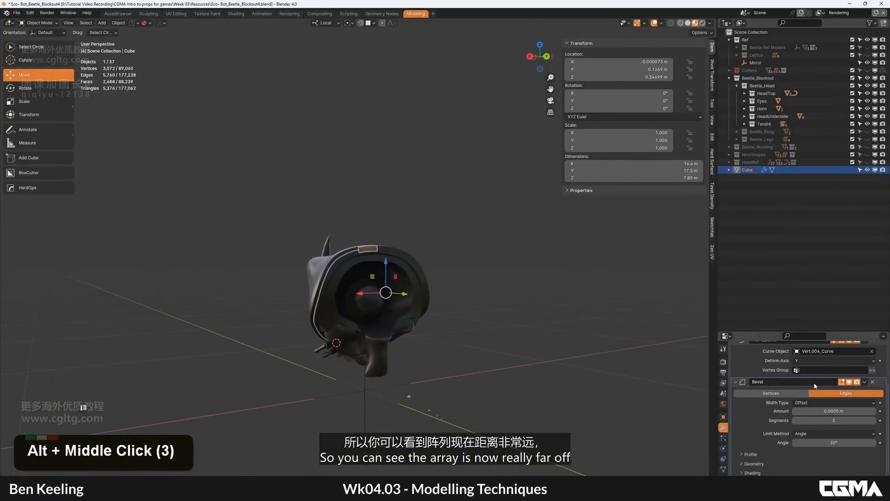
{"action": "scroll", "coordinate": [797, 383], "scroll_direction": "up", "scroll_amount": 4}
{"action": "left_click", "coordinate": [773, 368]}
{"action": "middle_click", "coordinate": [446, 277], "text": "alt"}
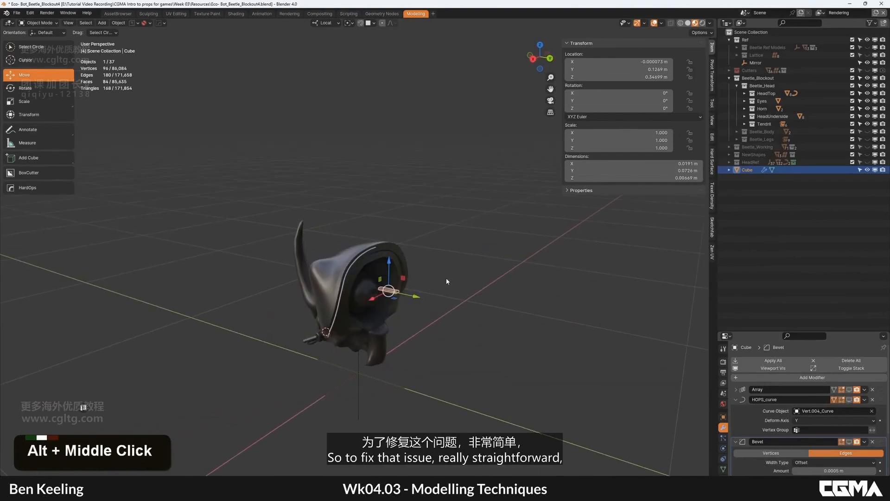
{"action": "middle_click", "coordinate": [392, 294], "text": "alt"}
{"action": "scroll", "coordinate": [390, 298], "scroll_direction": "up", "scroll_amount": 1}
{"action": "middle_click", "coordinate": [390, 298]}
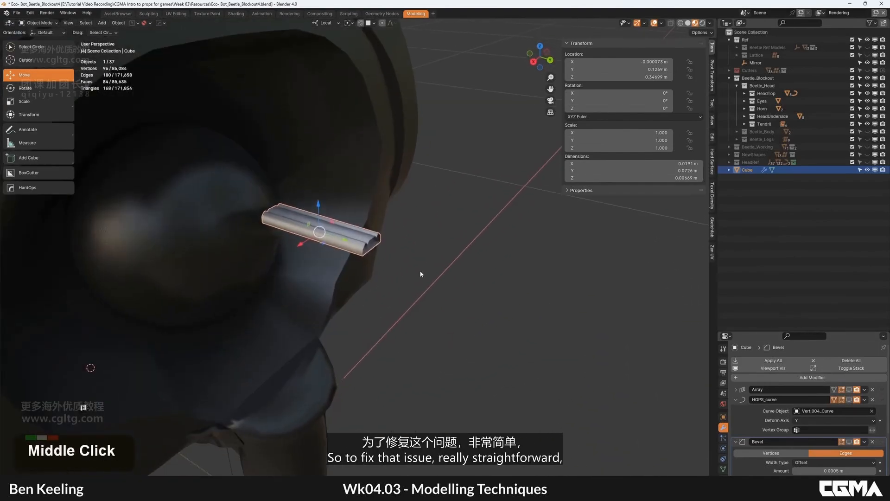
{"action": "key", "text": "q"}
{"action": "left_click", "coordinate": [363, 270]}
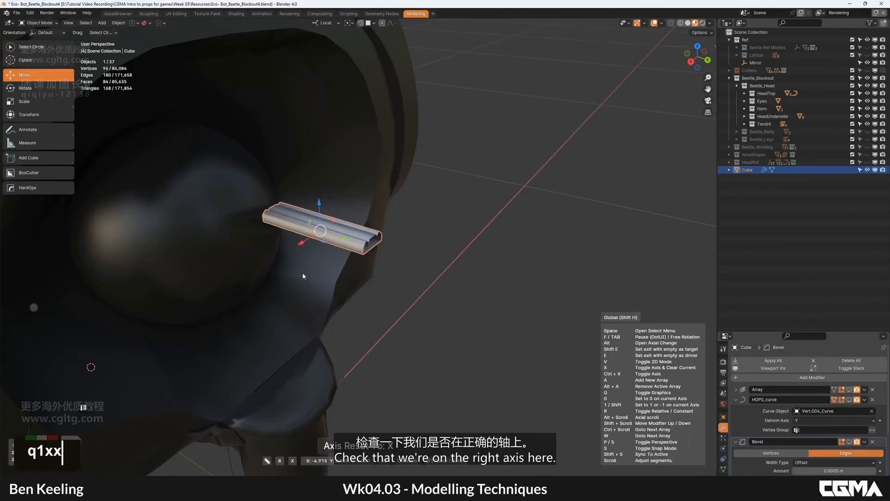
{"action": "right_click", "coordinate": [352, 268]}
Show the strip's Array modifier in the viewport and set its HardOps array offset to 1 along the Y axis.
{"action": "middle_click_drag", "start_coordinate": [311, 231], "coordinate": [313, 238], "text": "shift"}
{"action": "key", "text": "q"}
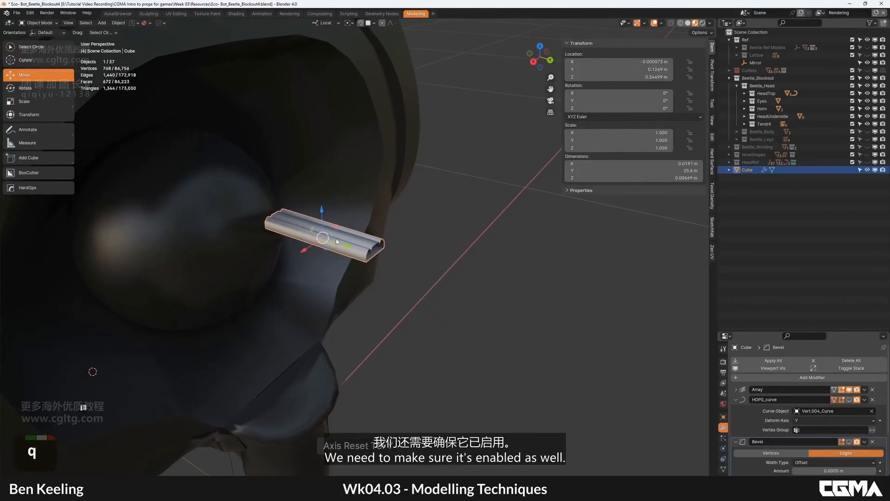
{"action": "left_click", "coordinate": [313, 239]}
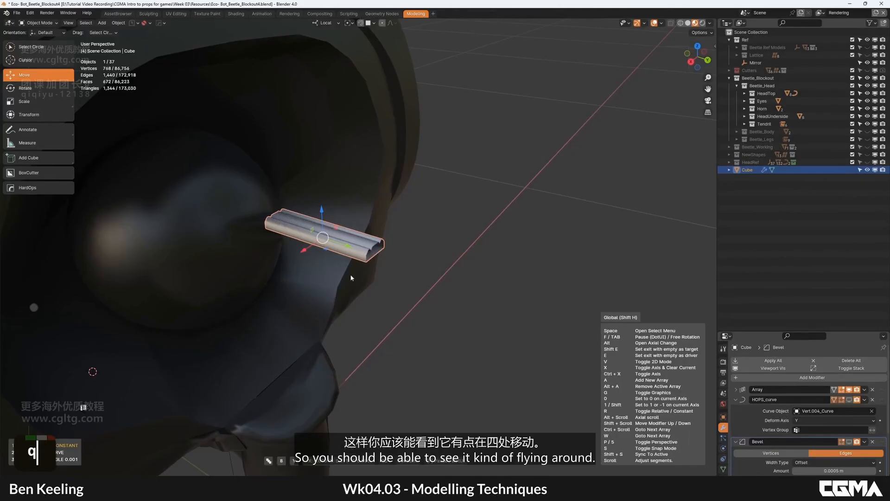
{"action": "key", "text": "1"}
{"action": "left_click", "coordinate": [361, 279]}
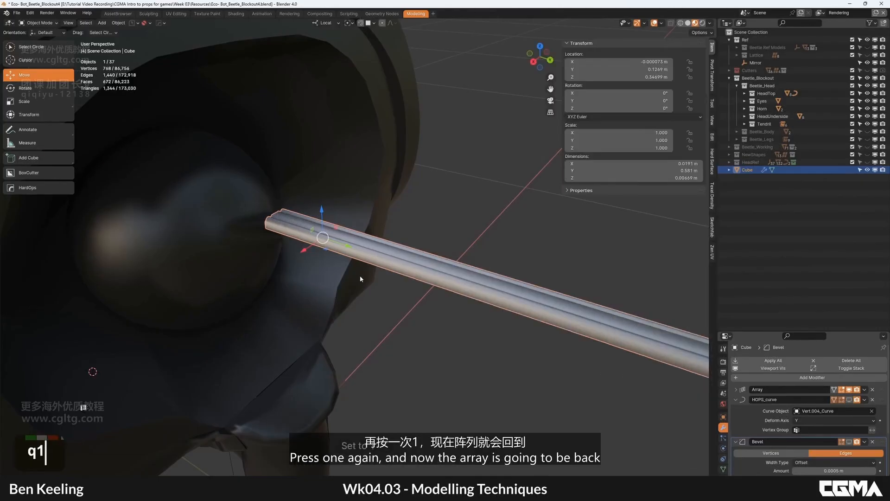
Turn the viewport display of the HOPS_curve and Bevel modifiers back on for the strip.
{"action": "scroll", "coordinate": [476, 262], "scroll_direction": "down", "scroll_amount": 5}
{"action": "scroll", "coordinate": [484, 299], "scroll_direction": "down", "scroll_amount": 4}
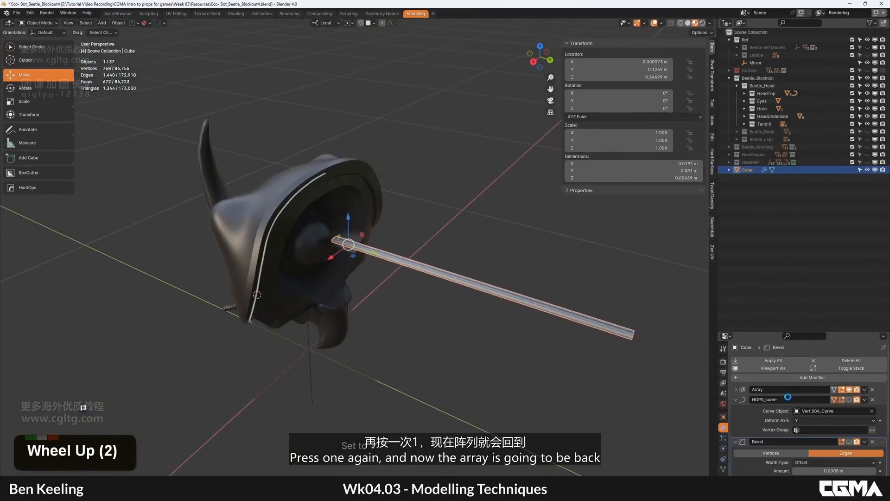
{"action": "left_click", "coordinate": [736, 399]}
{"action": "left_click", "coordinate": [849, 399]}
{"action": "left_click", "coordinate": [849, 410]}
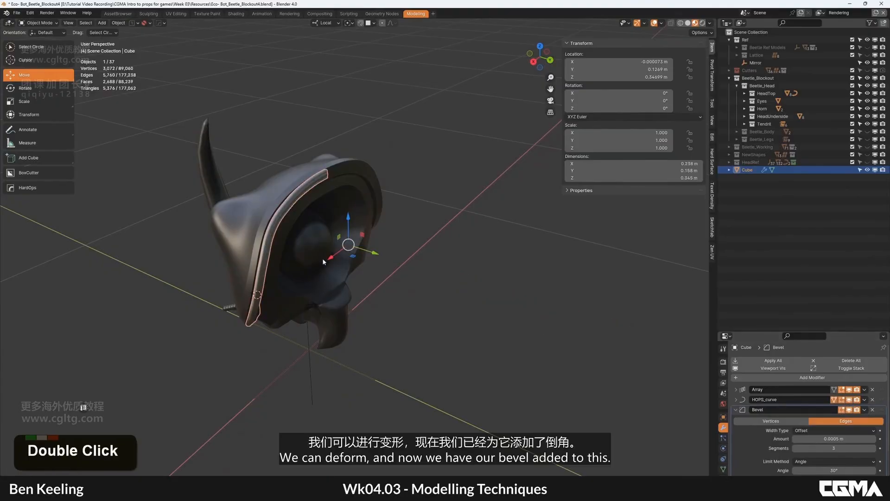
Check the bevelled strip's edge flow along the head rim with the wireframe shown temporarily.
{"action": "middle_click_drag", "start_coordinate": [323, 261], "coordinate": [335, 249]}
{"action": "middle_click", "coordinate": [336, 249], "text": "alt"}
{"action": "scroll", "coordinate": [335, 249], "scroll_direction": "up", "scroll_amount": 17}
{"action": "key", "text": "F4"}
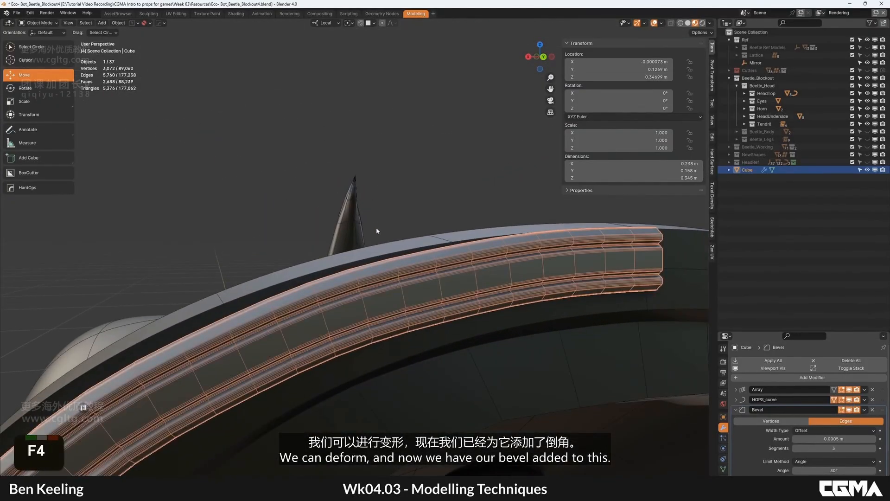
{"action": "key", "text": "F4"}
Examine the shading and curvature of the bevelled strip around the head rim for smoothing problems.
{"action": "scroll", "coordinate": [354, 294], "scroll_direction": "down", "scroll_amount": 11}
{"action": "middle_click", "coordinate": [318, 201], "text": "alt"}
{"action": "scroll", "coordinate": [324, 201], "scroll_direction": "down", "scroll_amount": 1}
{"action": "scroll", "coordinate": [334, 201], "scroll_direction": "down", "scroll_amount": 1, "text": "alt"}
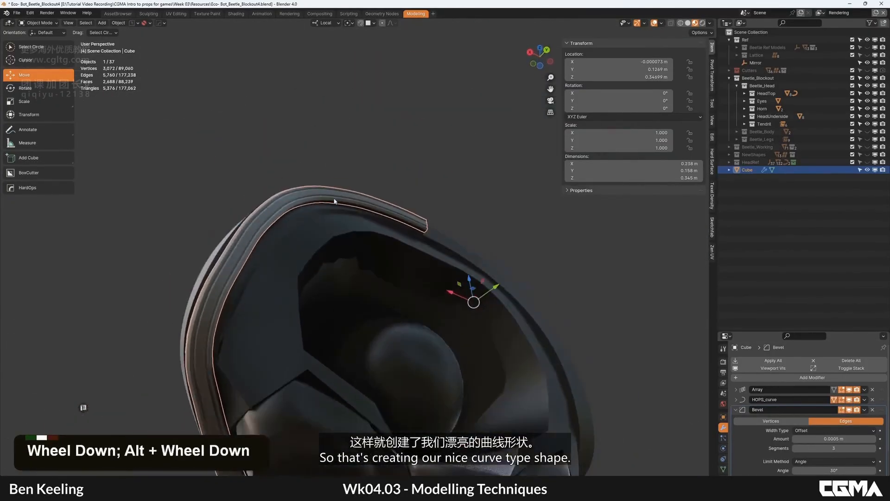
{"action": "scroll", "coordinate": [335, 201], "scroll_direction": "down", "scroll_amount": 2}
{"action": "middle_click", "coordinate": [309, 249], "text": "alt"}
{"action": "scroll", "coordinate": [325, 245], "scroll_direction": "up", "scroll_amount": 3}
{"action": "middle_click_drag", "start_coordinate": [384, 236], "coordinate": [410, 229]}
{"action": "scroll", "coordinate": [370, 223], "scroll_direction": "up", "scroll_amount": 5}
{"action": "middle_click", "coordinate": [316, 210], "text": "alt"}
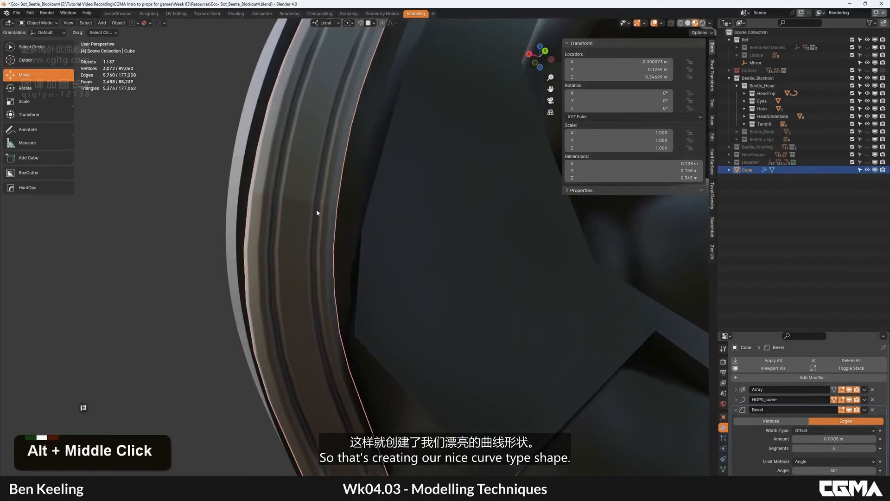
{"action": "scroll", "coordinate": [294, 197], "scroll_direction": "down", "scroll_amount": 4}
{"action": "middle_click_drag", "start_coordinate": [308, 212], "coordinate": [320, 177], "text": "alt"}
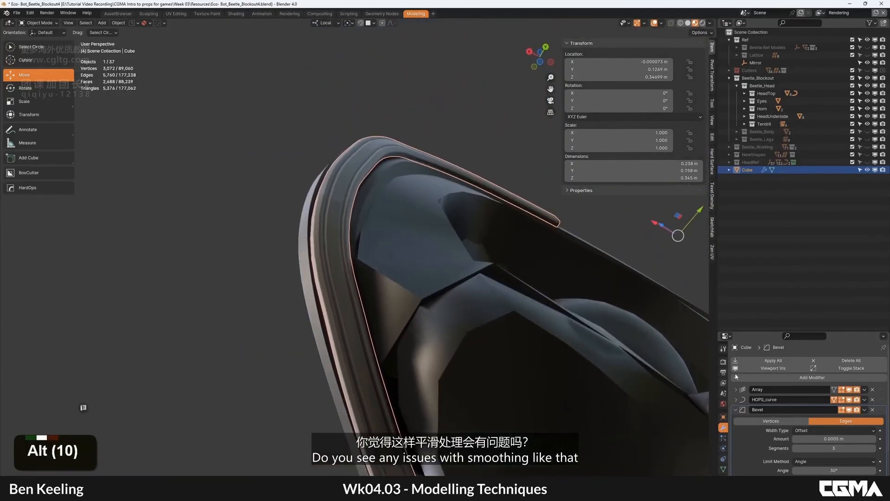
Enable Merge in the strip's Array modifier and expand its merge settings.
{"action": "double_click", "coordinate": [737, 410]}
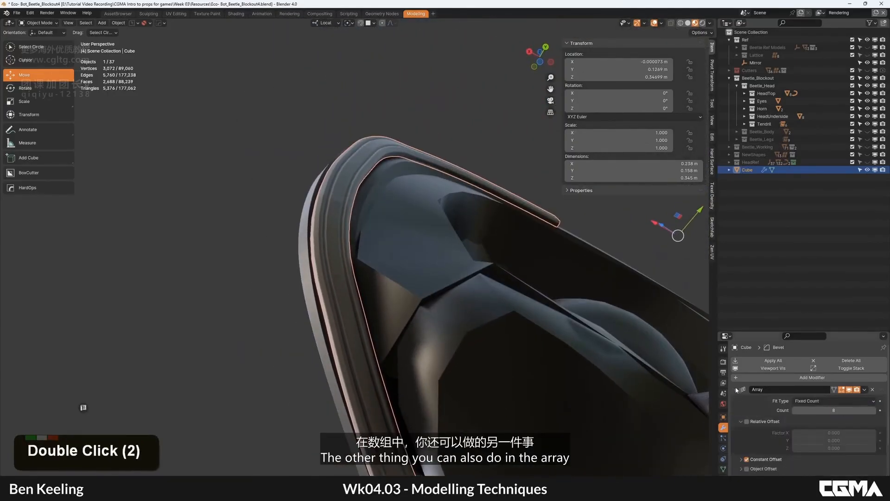
{"action": "scroll", "coordinate": [791, 423], "scroll_direction": "down", "scroll_amount": 6}
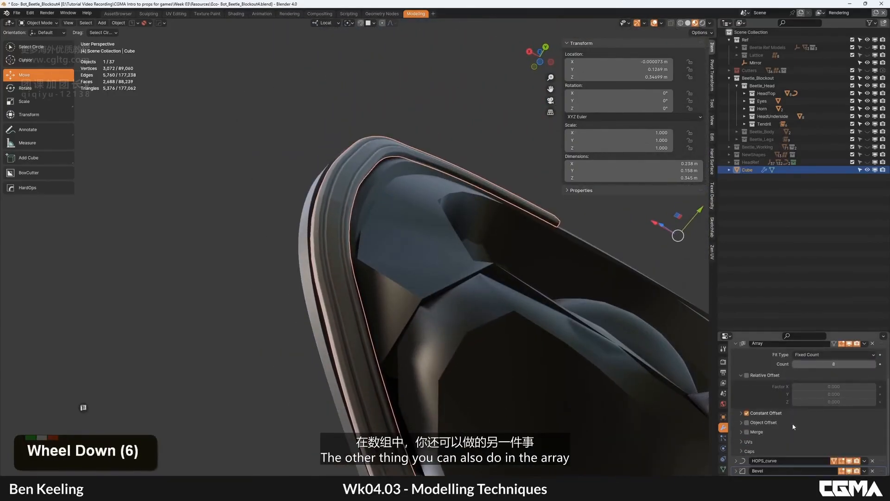
{"action": "left_click", "coordinate": [746, 432]}
{"action": "left_click", "coordinate": [741, 431]}
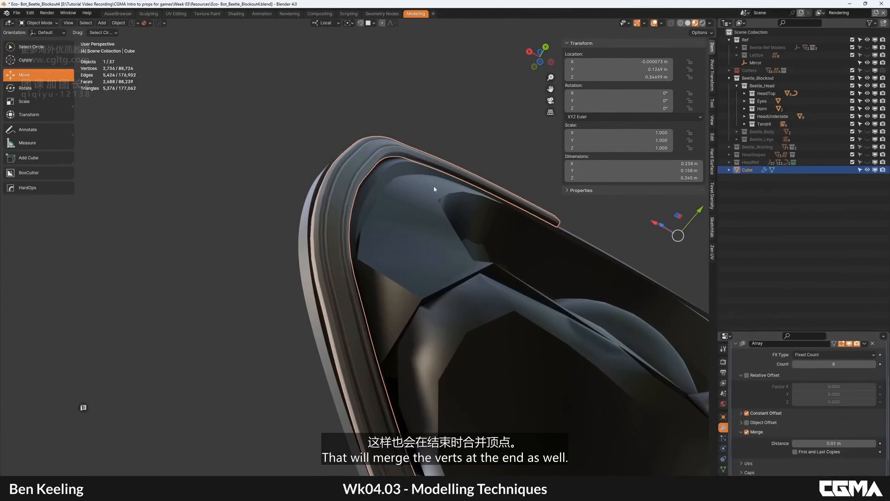
{"action": "middle_click_drag", "start_coordinate": [417, 191], "coordinate": [348, 260], "text": "alt"}
{"action": "middle_click_drag", "start_coordinate": [348, 259], "coordinate": [398, 185], "text": "alt"}
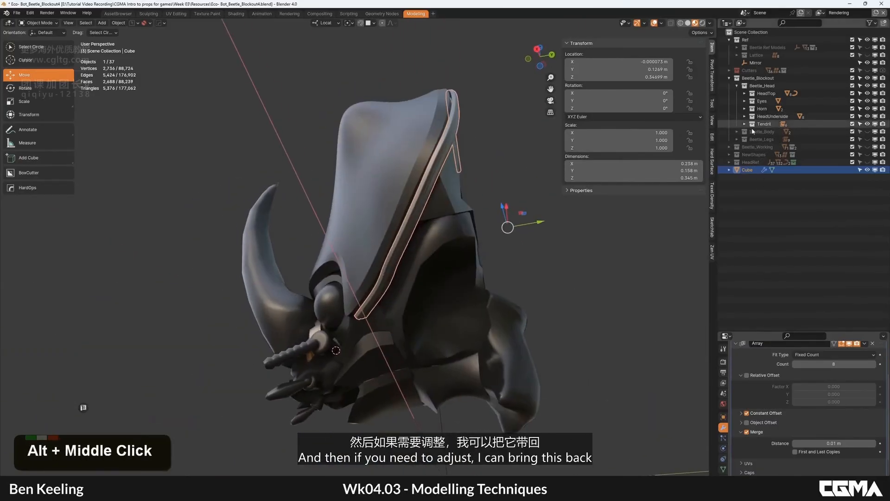
Move the strip object into the HeadTop collection and delete a control point near the lower end of Vert.004_Curve.
{"action": "left_click_drag", "start_coordinate": [751, 170], "coordinate": [766, 93]}
{"action": "left_click", "coordinate": [778, 154]}
{"action": "scroll", "coordinate": [388, 230], "scroll_direction": "up", "scroll_amount": 2}
{"action": "middle_click_drag", "start_coordinate": [384, 183], "coordinate": [410, 251], "text": "alt"}
{"action": "key", "text": "Tab"}
{"action": "key", "text": "alt+a"}
{"action": "left_click", "coordinate": [417, 309]}
{"action": "key", "text": "Delete"}
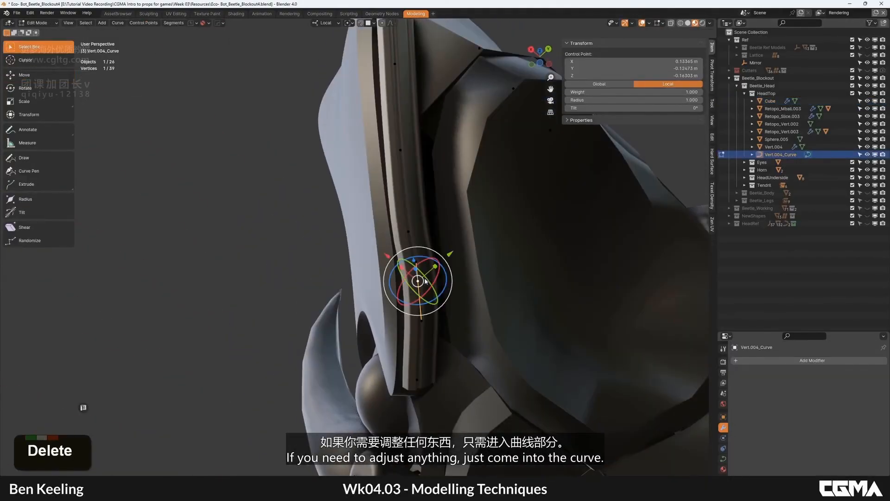
Move the lower end control point of Vert.004_Curve slightly upward along the head rim, finishing the curve edit.
{"action": "middle_click_drag", "start_coordinate": [420, 319], "coordinate": [491, 281], "text": "alt"}
{"action": "left_click", "coordinate": [416, 254]}
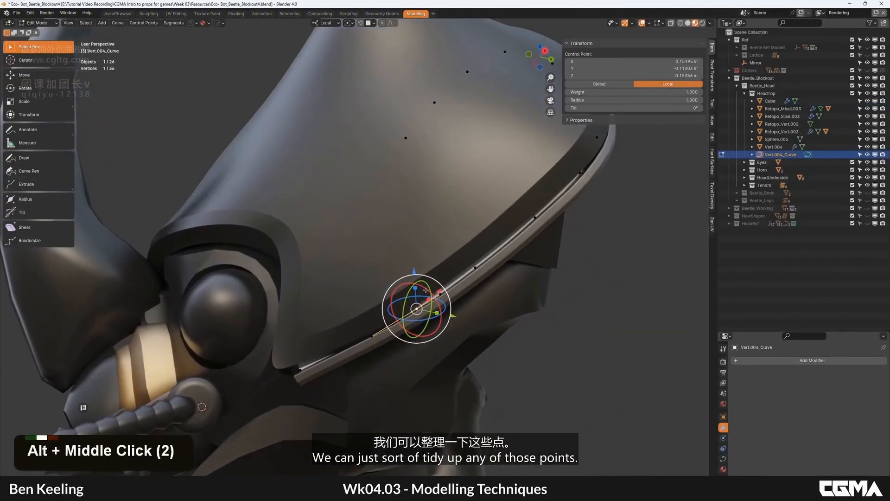
{"action": "left_click", "coordinate": [297, 366]}
{"action": "left_click", "coordinate": [297, 366]}
{"action": "key", "text": "g"}
{"action": "left_click", "coordinate": [297, 357]}
{"action": "key", "text": "Tab"}
Inspect the adjusted trim strip around the head rim from the rear and the side.
{"action": "scroll", "coordinate": [325, 334], "scroll_direction": "down", "scroll_amount": 4}
{"action": "middle_click_drag", "start_coordinate": [361, 305], "coordinate": [457, 267], "text": "alt"}
{"action": "key", "text": "alt+a"}
{"action": "scroll", "coordinate": [394, 225], "scroll_direction": "down", "scroll_amount": 2}
{"action": "scroll", "coordinate": [387, 172], "scroll_direction": "down", "scroll_amount": 2}
{"action": "left_click", "coordinate": [394, 199]}
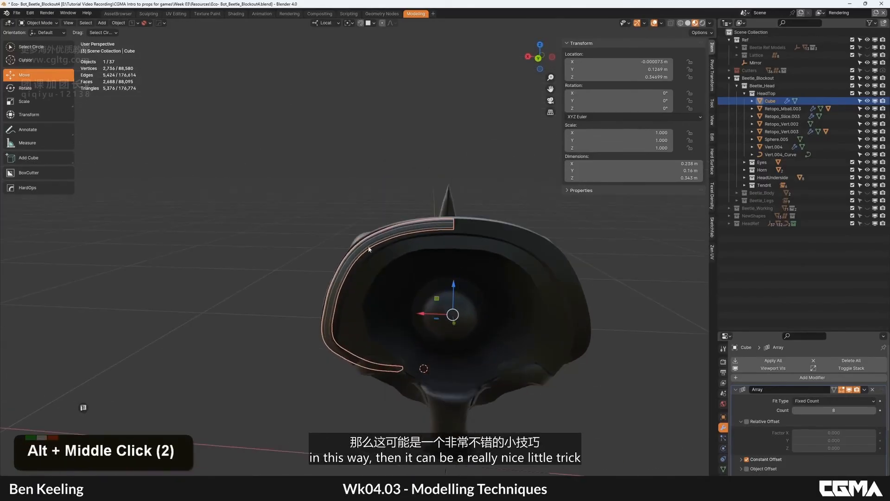
{"action": "middle_click_drag", "start_coordinate": [368, 249], "coordinate": [469, 183], "text": "alt"}
{"action": "left_click", "coordinate": [485, 247], "text": "alt"}
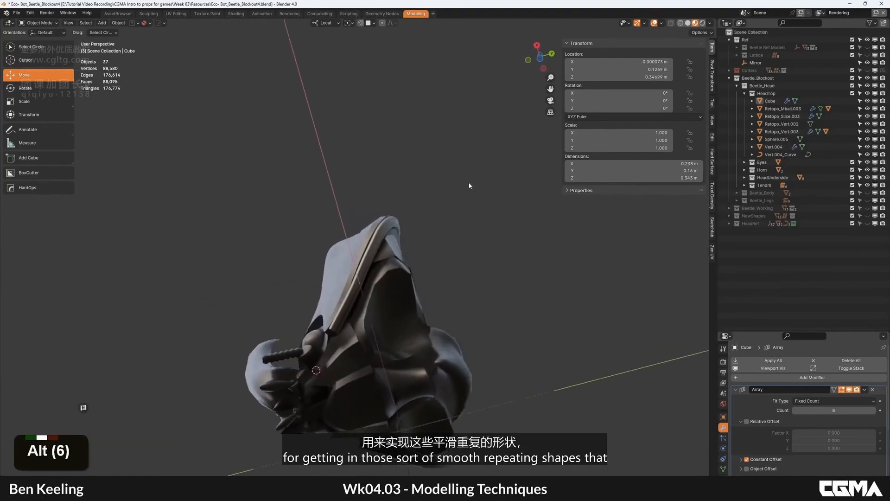
{"action": "middle_click_drag", "start_coordinate": [413, 238], "coordinate": [506, 245], "text": "alt"}
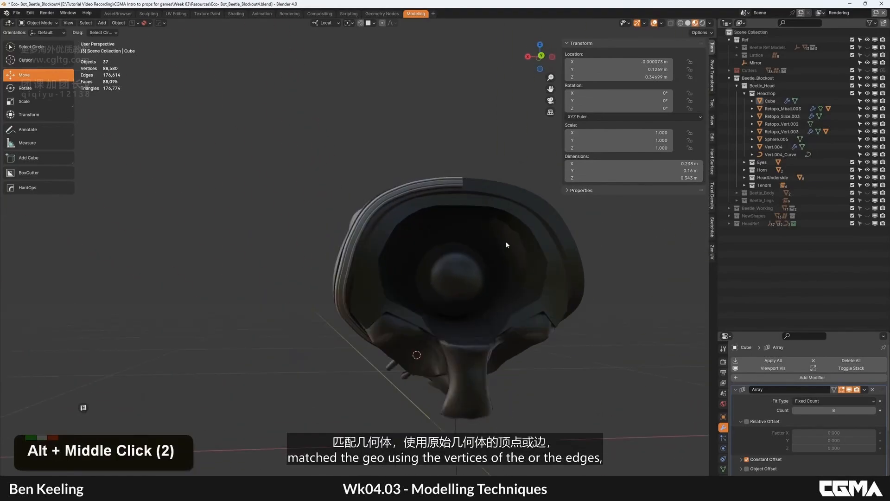
Inspect the head shell's original edges in Edit Mode and how the strip follows them around the head.
{"action": "left_click", "coordinate": [532, 214]}
{"action": "key", "text": "Tab"}
{"action": "middle_click_drag", "start_coordinate": [532, 213], "coordinate": [473, 225], "text": "alt"}
{"action": "middle_click_drag", "start_coordinate": [366, 230], "coordinate": [418, 221], "text": "alt"}
{"action": "key", "text": "Tab"}
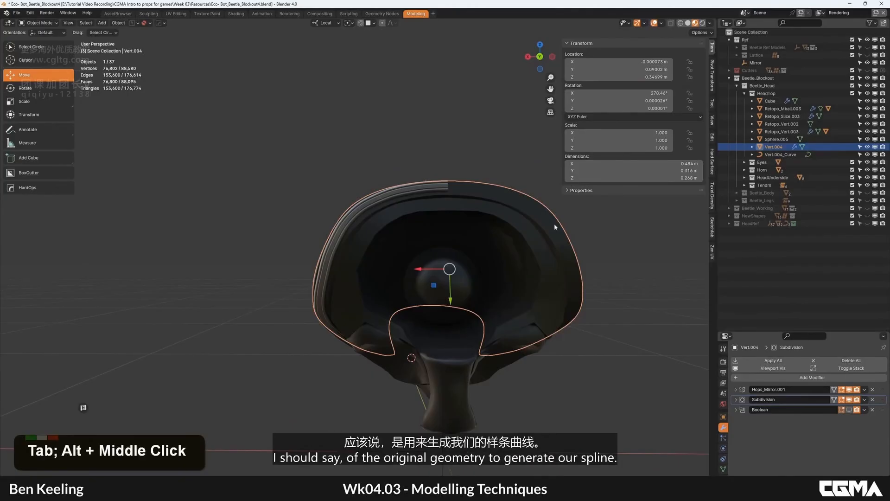
{"action": "middle_click_drag", "start_coordinate": [460, 202], "coordinate": [350, 293], "text": "alt"}
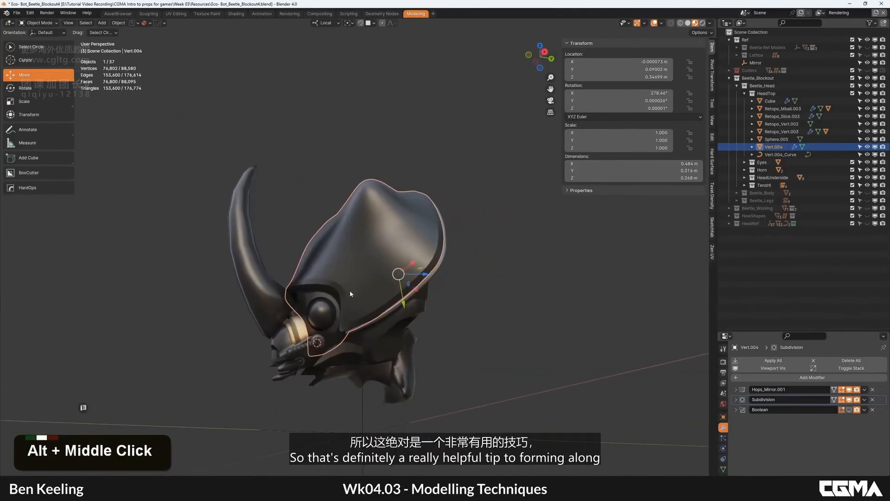
{"action": "middle_click_drag", "start_coordinate": [447, 278], "coordinate": [398, 285], "text": "alt"}
{"action": "left_click", "coordinate": [412, 259]}
{"action": "middle_click_drag", "start_coordinate": [452, 260], "coordinate": [417, 270], "text": "alt"}
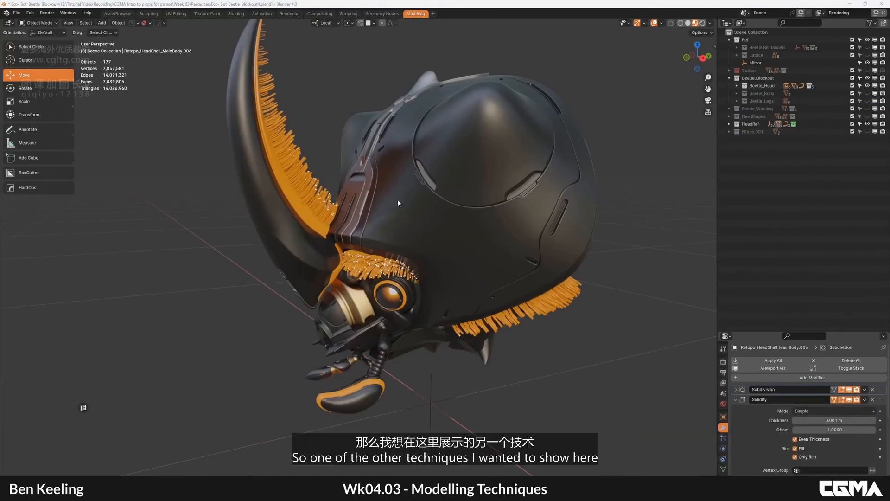
Examine the orange fibres on the face, horn and rim of the detailed reference head.
{"action": "middle_click_drag", "start_coordinate": [410, 225], "coordinate": [335, 196], "text": "alt"}
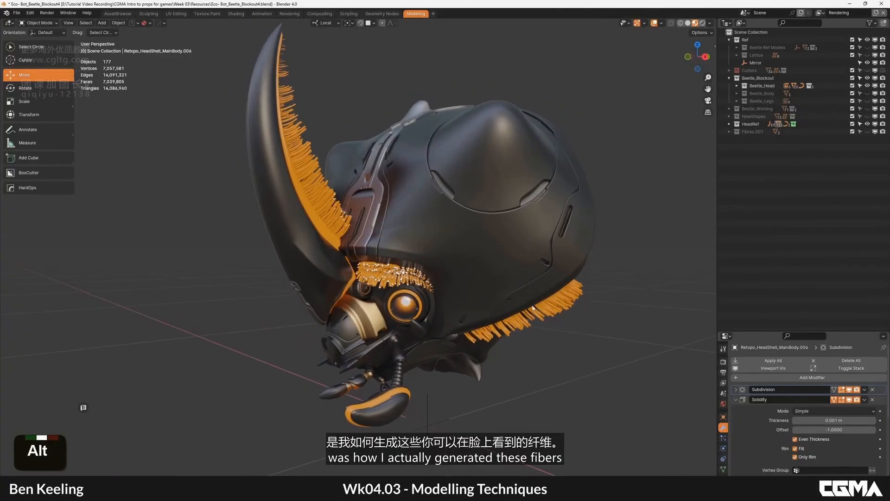
{"action": "middle_click_drag", "start_coordinate": [341, 232], "coordinate": [335, 217], "text": "alt"}
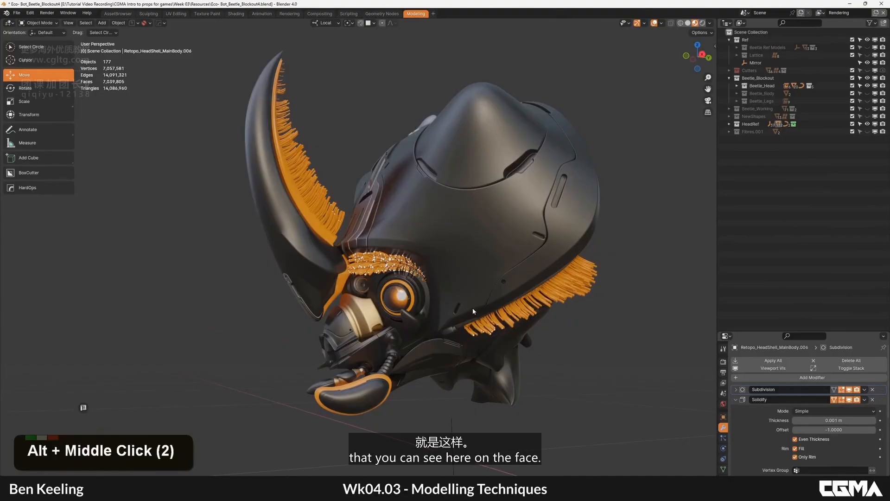
{"action": "middle_click_drag", "start_coordinate": [471, 308], "coordinate": [481, 293], "text": "alt"}
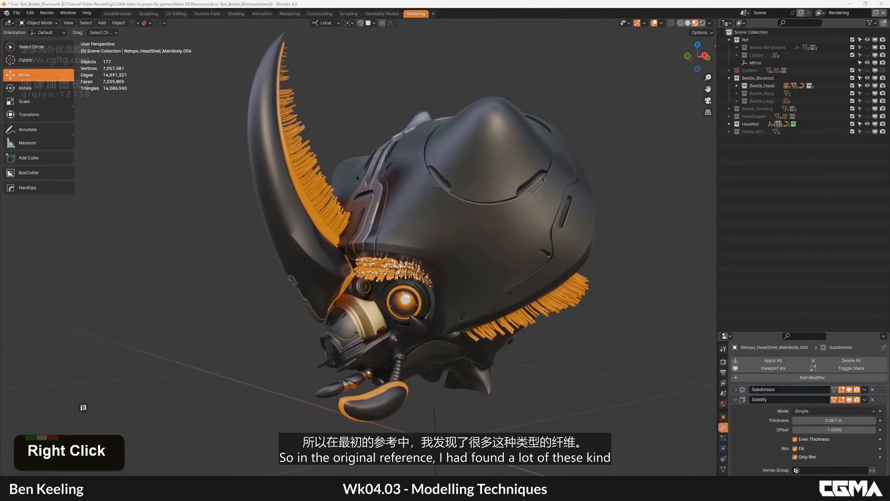
Review the beetle reference photos for the fine hairs around the head and underneath the body.
{"action": "right_click_drag", "start_coordinate": [889, 209], "coordinate": [623, 209]}
{"action": "scroll", "coordinate": [624, 209], "scroll_direction": "down", "scroll_amount": 3}
{"action": "middle_click_drag", "start_coordinate": [664, 218], "coordinate": [619, 222]}
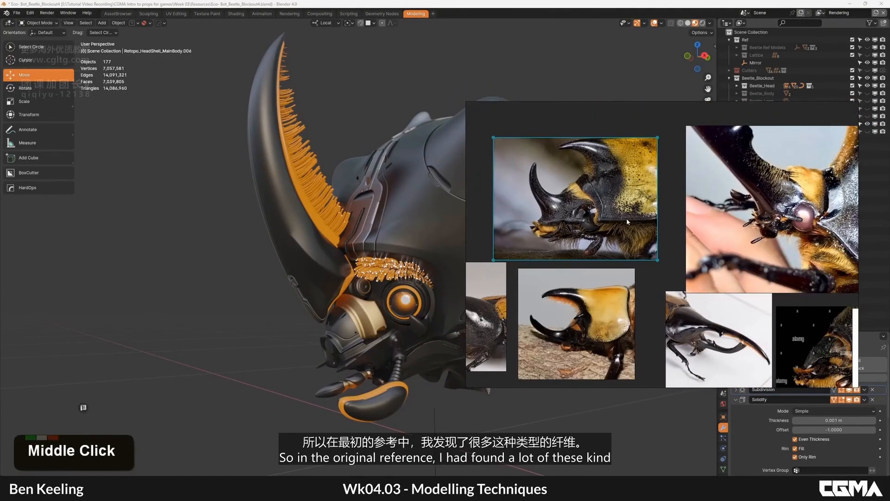
{"action": "middle_click_drag", "start_coordinate": [730, 204], "coordinate": [610, 193]}
{"action": "middle_click_drag", "start_coordinate": [678, 164], "coordinate": [678, 166]}
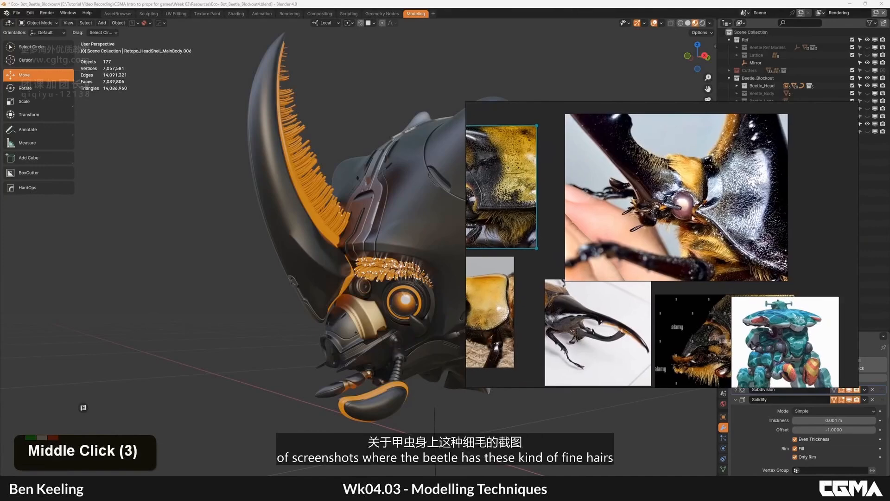
{"action": "scroll", "coordinate": [687, 171], "scroll_direction": "up", "scroll_amount": 2}
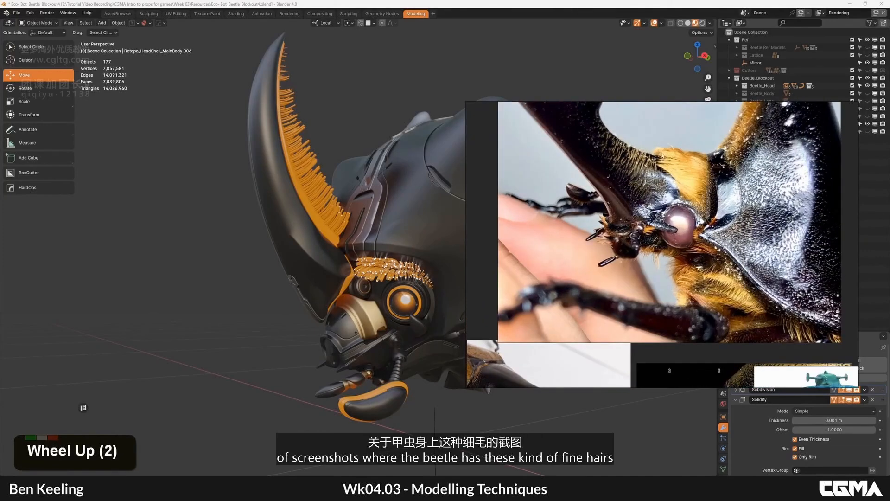
{"action": "scroll", "coordinate": [700, 181], "scroll_direction": "down", "scroll_amount": 3}
{"action": "middle_click_drag", "start_coordinate": [700, 181], "coordinate": [809, 179]}
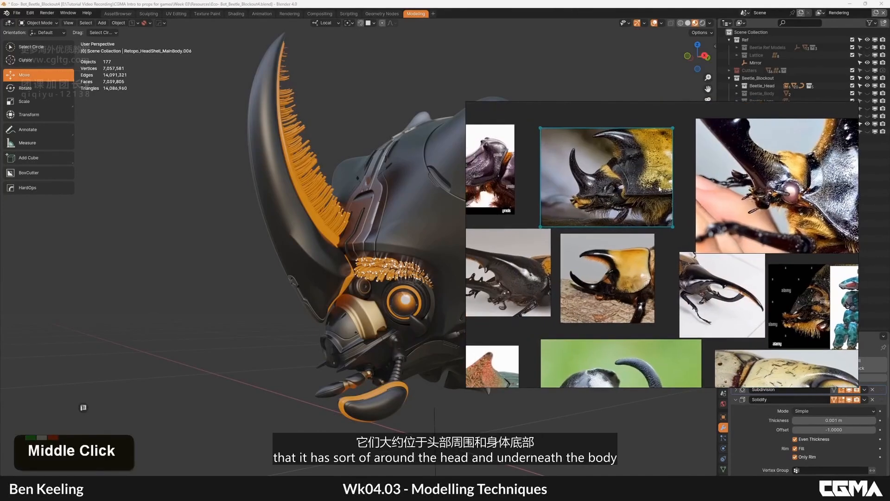
{"action": "scroll", "coordinate": [638, 179], "scroll_direction": "up", "scroll_amount": 1}
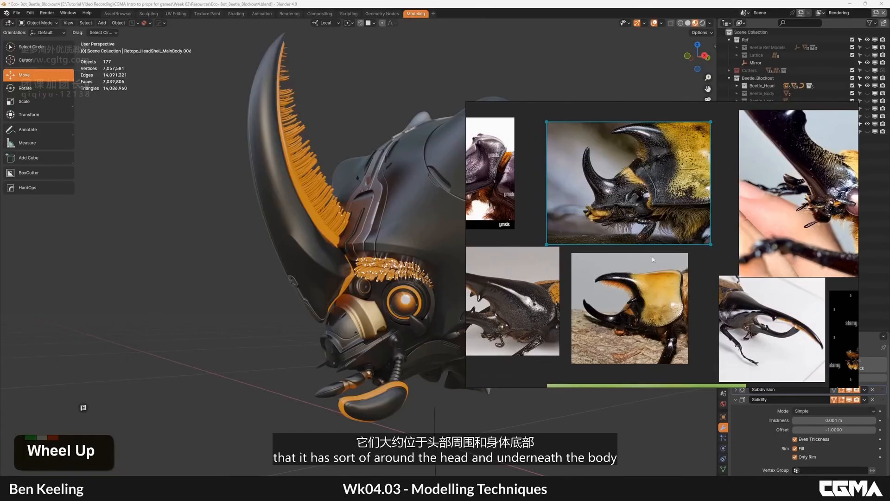
{"action": "middle_click_drag", "start_coordinate": [648, 227], "coordinate": [624, 243]}
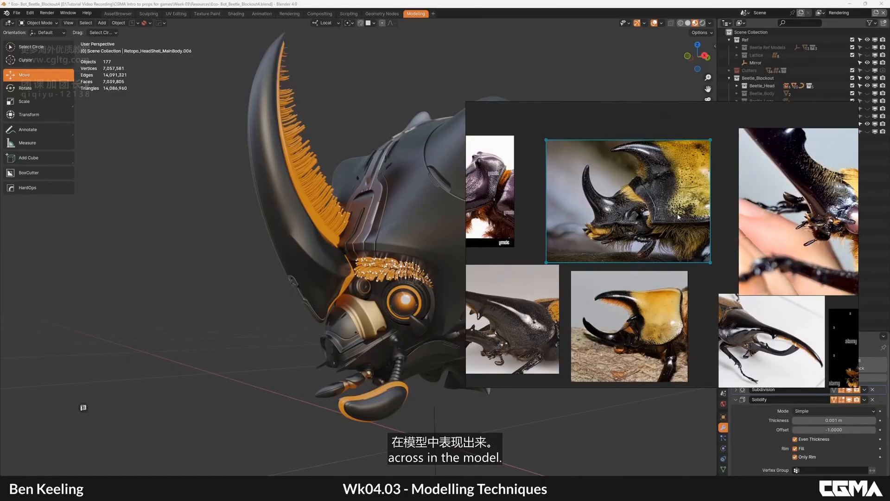
{"action": "right_click", "coordinate": [534, 217]}
Examine how the fibres are distributed along the detailed head's horn, brow and lower rim.
{"action": "middle_click", "coordinate": [294, 103], "text": "alt"}
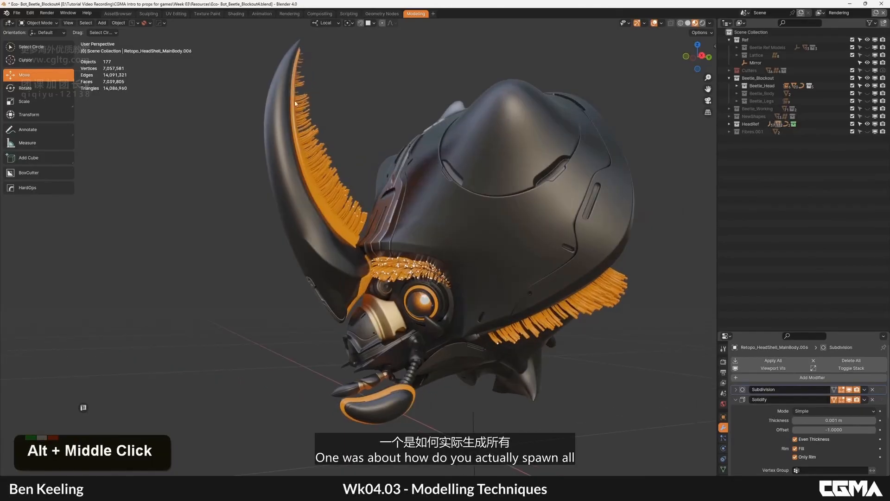
{"action": "mouse_move", "coordinate": [295, 103]}
{"action": "middle_mouse_down", "text": "alt"}
{"action": "mouse_move", "coordinate": [375, 168]}
{"action": "mouse_move", "coordinate": [302, 108]}
{"action": "middle_mouse_up", "text": "alt"}
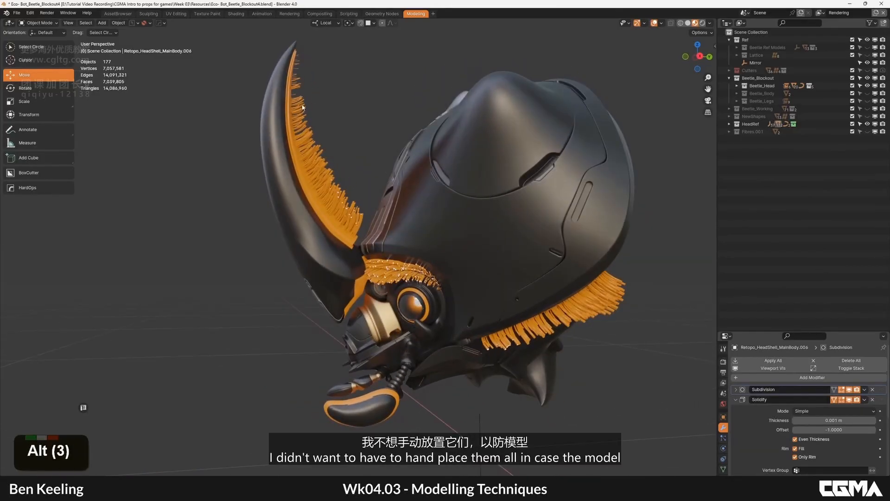
{"action": "middle_click_drag", "start_coordinate": [343, 206], "coordinate": [372, 195], "text": "alt"}
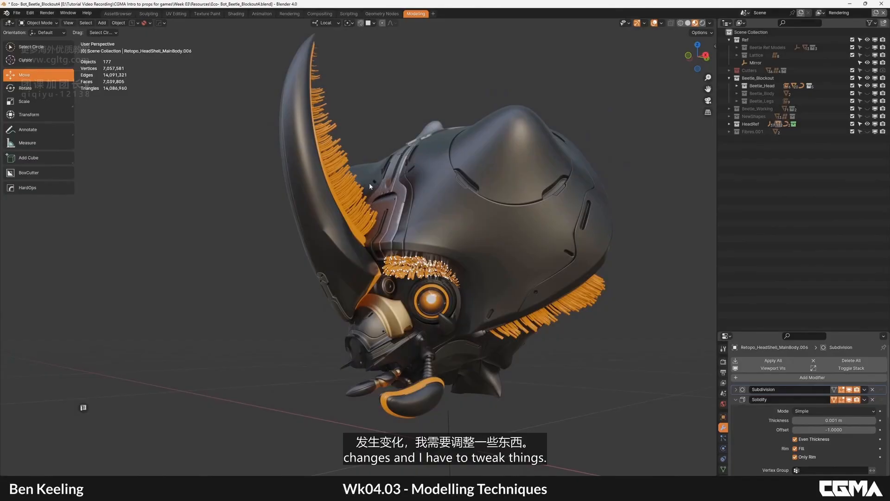
{"action": "middle_click_drag", "start_coordinate": [457, 262], "coordinate": [432, 262], "text": "alt"}
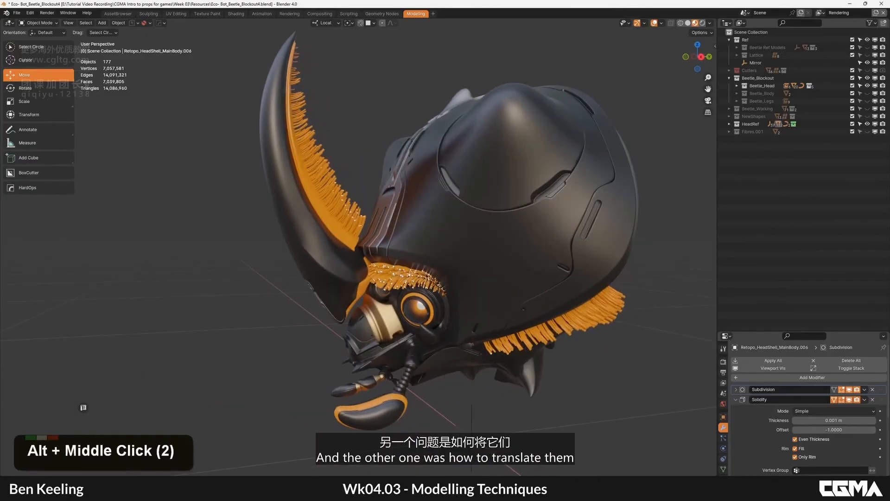
Study the close-up beetle photo's fine hairs around the face and under the shell.
{"action": "right_click_drag", "start_coordinate": [889, 230], "coordinate": [619, 231]}
{"action": "scroll", "coordinate": [619, 230], "scroll_direction": "up", "scroll_amount": 4}
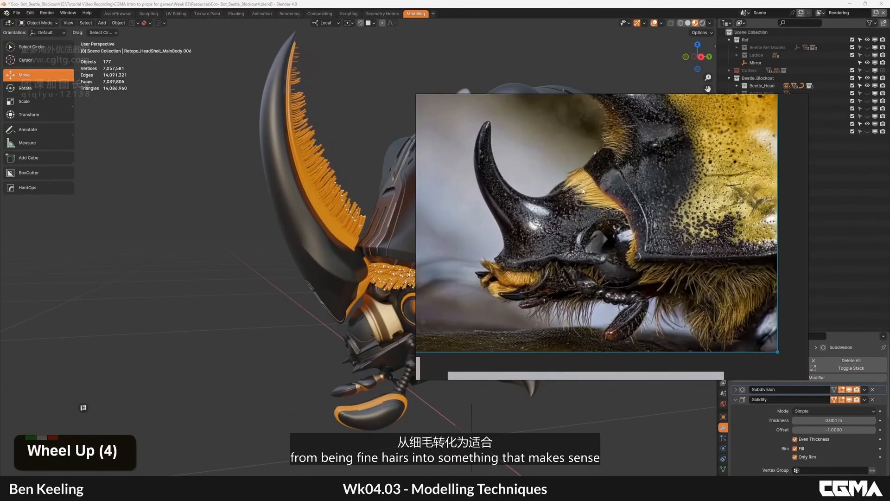
{"action": "right_click_drag", "start_coordinate": [541, 218], "coordinate": [889, 217]}
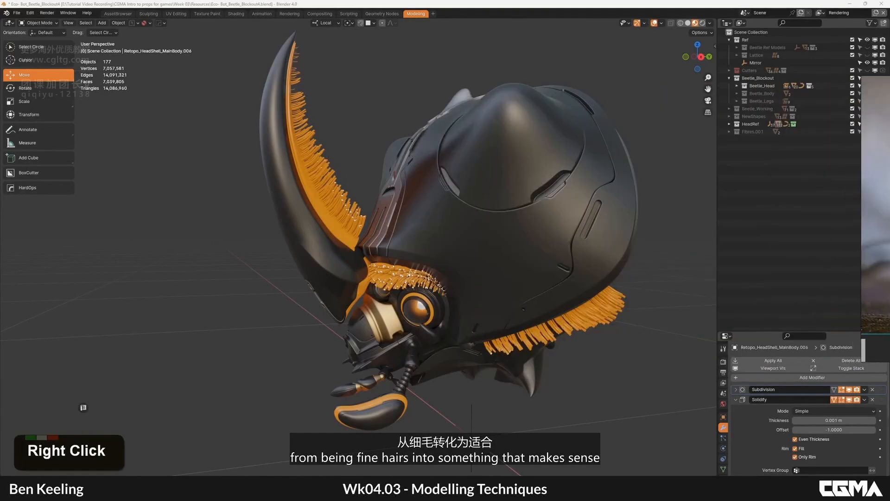
Examine the robot head's fibres up close above the eye and along the horn, including their tips and density.
{"action": "middle_click_drag", "start_coordinate": [496, 283], "coordinate": [434, 190], "text": "alt"}
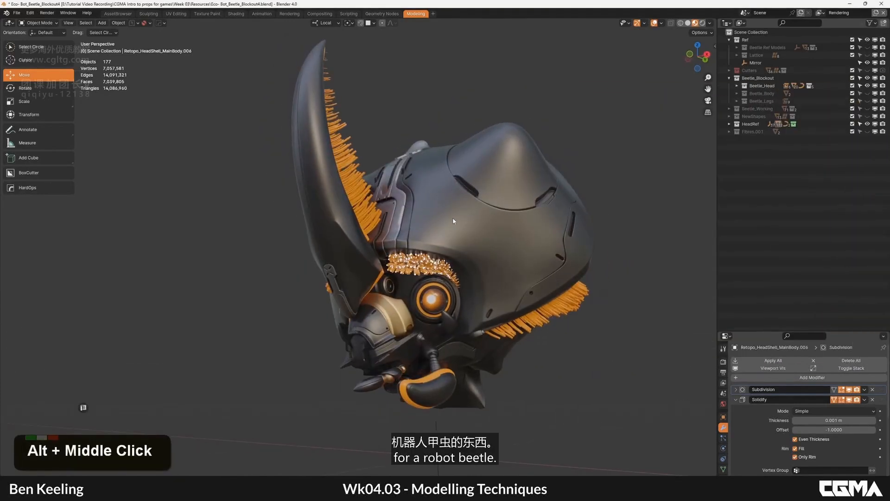
{"action": "middle_click_drag", "start_coordinate": [489, 215], "coordinate": [454, 252], "text": "alt"}
{"action": "scroll", "coordinate": [435, 283], "scroll_direction": "up", "scroll_amount": 2}
{"action": "middle_click_drag", "start_coordinate": [436, 292], "coordinate": [480, 249]}
{"action": "scroll", "coordinate": [424, 288], "scroll_direction": "up", "scroll_amount": 2}
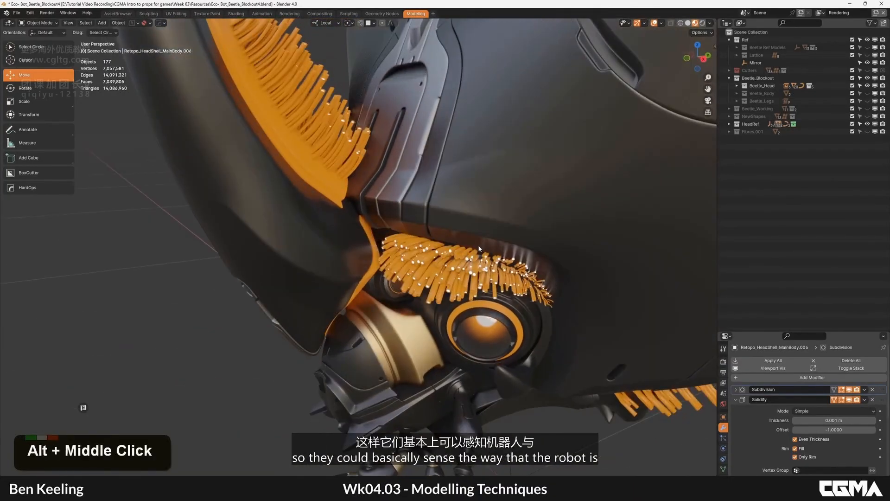
{"action": "scroll", "coordinate": [441, 213], "scroll_direction": "down", "scroll_amount": 3}
{"action": "middle_click_drag", "start_coordinate": [441, 213], "coordinate": [380, 204], "text": "alt"}
{"action": "middle_click_drag", "start_coordinate": [334, 168], "coordinate": [403, 257], "text": "alt"}
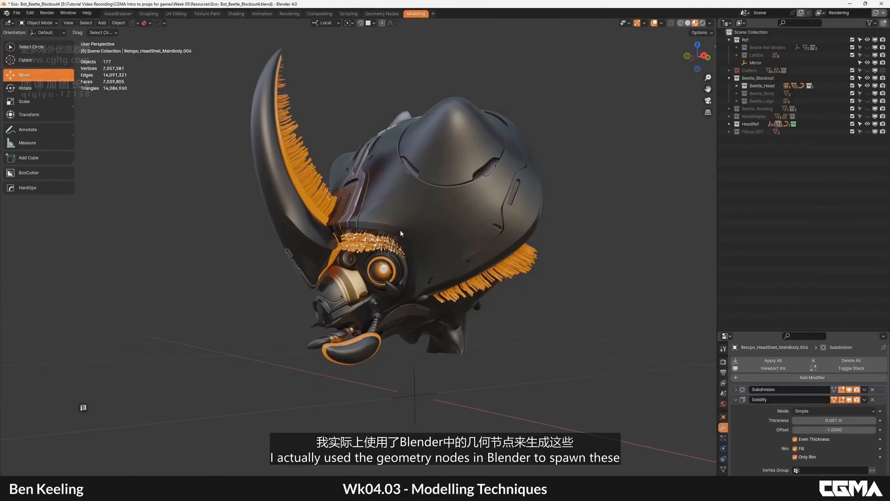
{"action": "middle_click_drag", "start_coordinate": [461, 206], "coordinate": [262, 147], "text": "alt"}
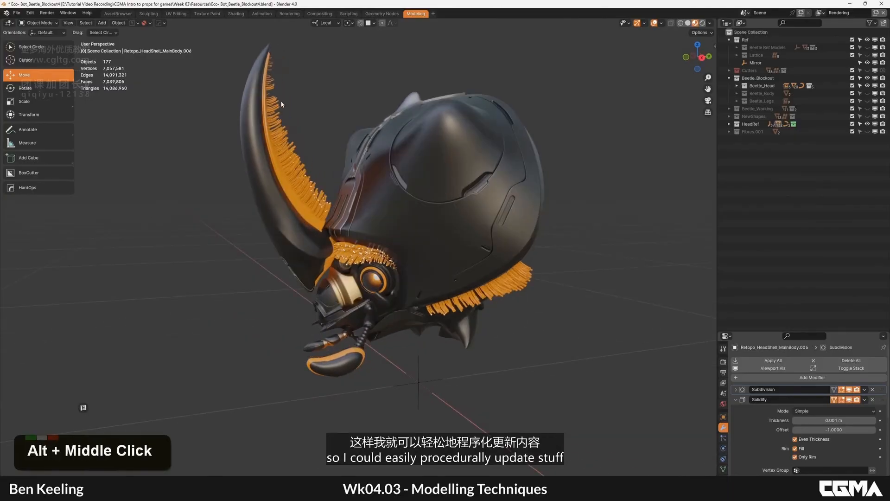
{"action": "middle_click_drag", "start_coordinate": [417, 166], "coordinate": [393, 262], "text": "alt"}
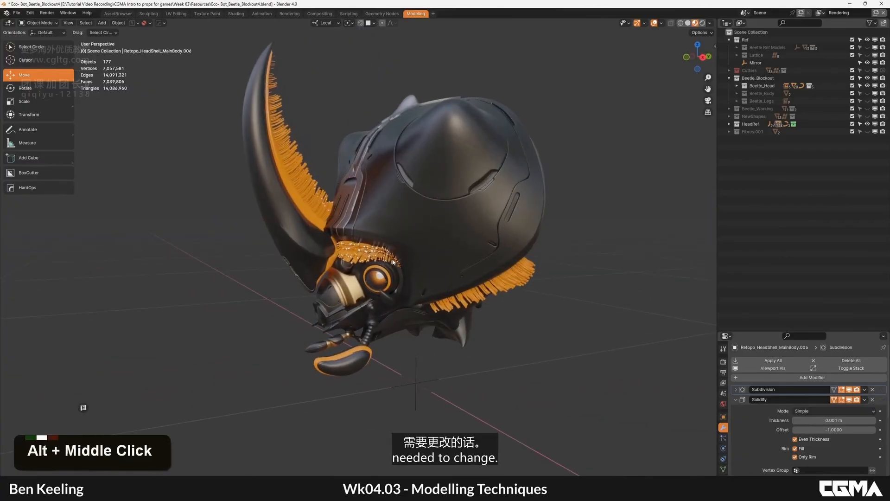
Compare the detailed fibre-covered reference head with the blockout head in one view.
{"action": "scroll", "coordinate": [396, 246], "scroll_direction": "down", "scroll_amount": 2}
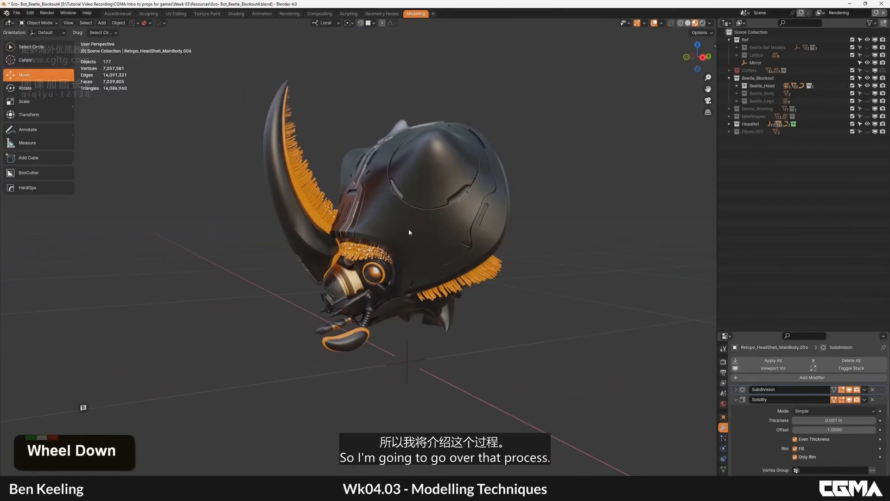
{"action": "scroll", "coordinate": [408, 231], "scroll_direction": "down", "scroll_amount": 1}
{"action": "middle_click_drag", "start_coordinate": [422, 227], "coordinate": [362, 203]}
{"action": "middle_click_drag", "start_coordinate": [363, 203], "coordinate": [360, 213], "text": "alt"}
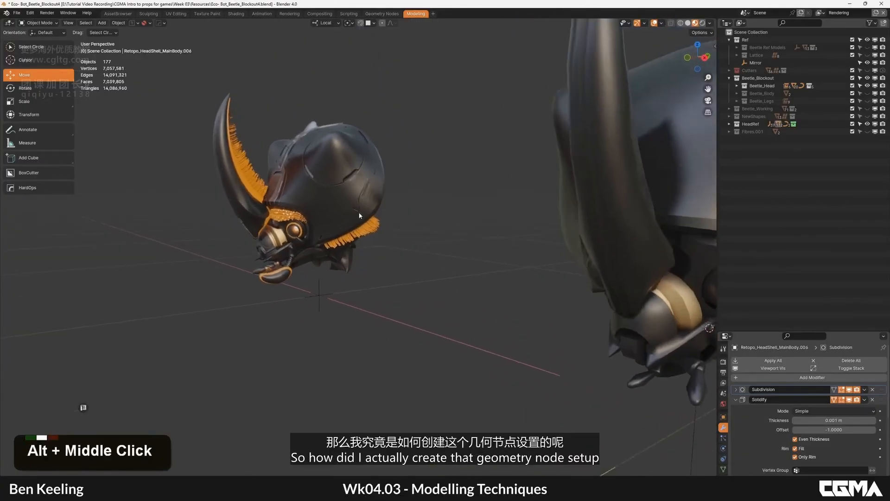
{"action": "scroll", "coordinate": [511, 215], "scroll_direction": "down", "scroll_amount": 3}
{"action": "middle_click_drag", "start_coordinate": [511, 217], "coordinate": [423, 191]}
{"action": "mouse_move", "coordinate": [423, 191]}
{"action": "middle_mouse_down", "text": "alt"}
{"action": "mouse_move", "coordinate": [441, 218]}
{"action": "mouse_move", "coordinate": [413, 199]}
{"action": "middle_mouse_up", "text": "alt"}
{"action": "middle_click_drag", "start_coordinate": [413, 199], "coordinate": [413, 236], "text": "alt"}
{"action": "middle_click_drag", "start_coordinate": [412, 237], "coordinate": [432, 296], "text": "alt"}
{"action": "scroll", "coordinate": [401, 297], "scroll_direction": "up", "scroll_amount": 2}
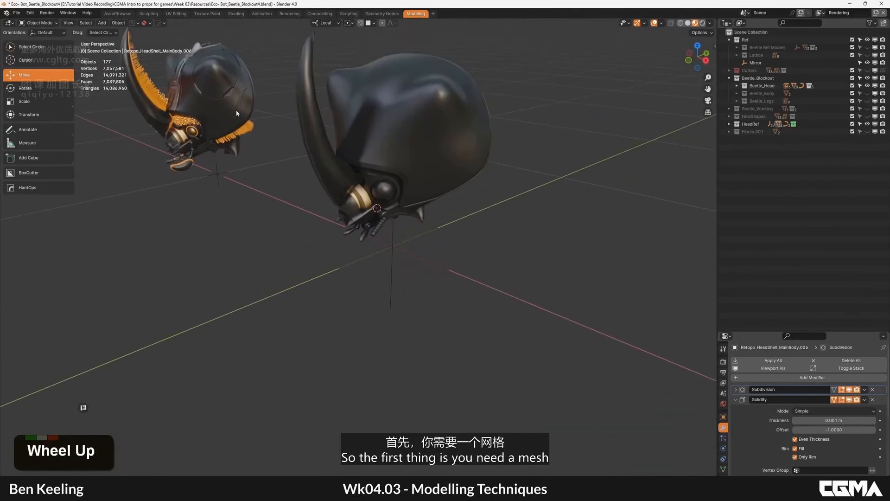
Add a mesh plane at the blockout head's base and scale it down to about 0.298.
{"action": "middle_click_drag", "start_coordinate": [88, 100], "coordinate": [154, 89]}
{"action": "middle_click_drag", "start_coordinate": [572, 264], "coordinate": [430, 274]}
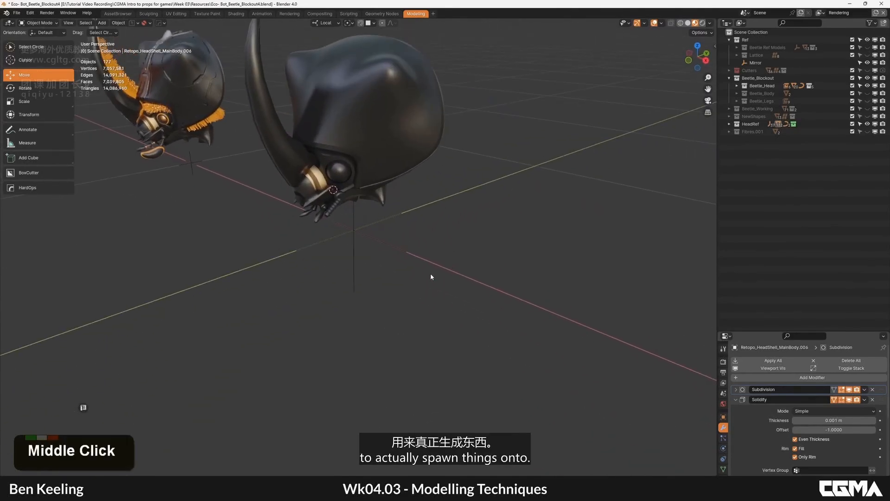
{"action": "key", "text": "shift+a"}
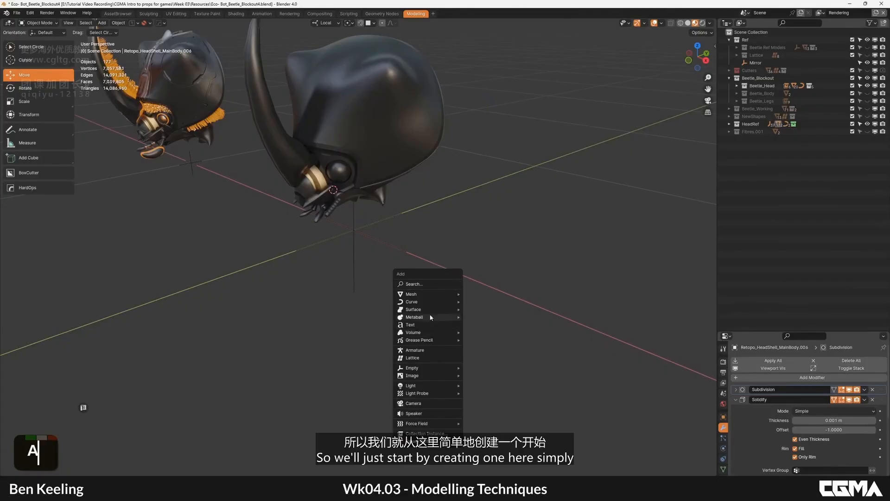
{"action": "mouse_move", "coordinate": [427, 294]}
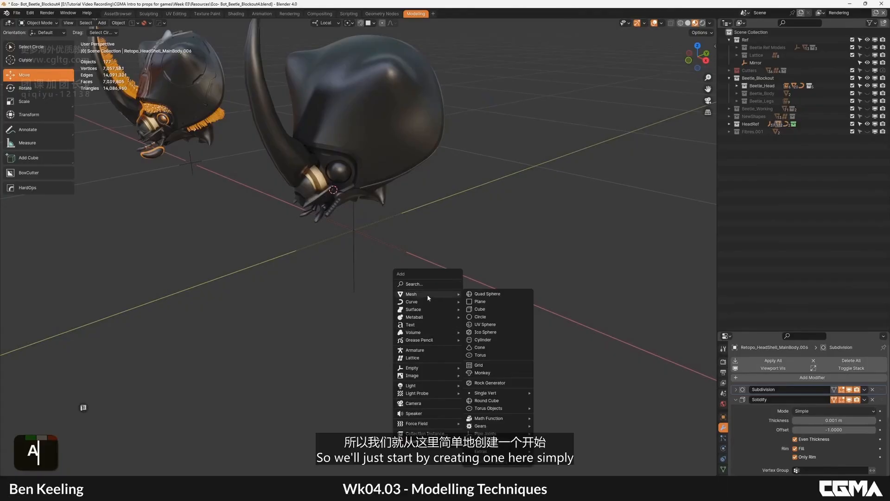
{"action": "left_click", "coordinate": [488, 302]}
{"action": "scroll", "coordinate": [488, 303], "scroll_direction": "down", "scroll_amount": 3}
{"action": "key", "text": "s"}
{"action": "left_click", "coordinate": [516, 196]}
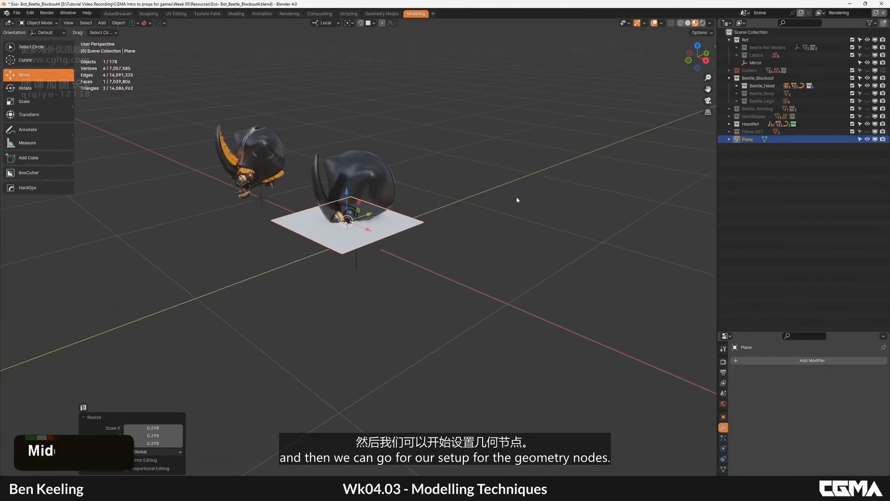
Move the plane about 0.563 m along X, clear of the head, and shrink its scale to about 0.111.
{"action": "middle_click_drag", "start_coordinate": [517, 200], "coordinate": [473, 232], "text": "shift"}
{"action": "key", "text": "n"}
{"action": "key", "text": "BackSpace"}
{"action": "middle_click", "coordinate": [322, 291], "text": "alt"}
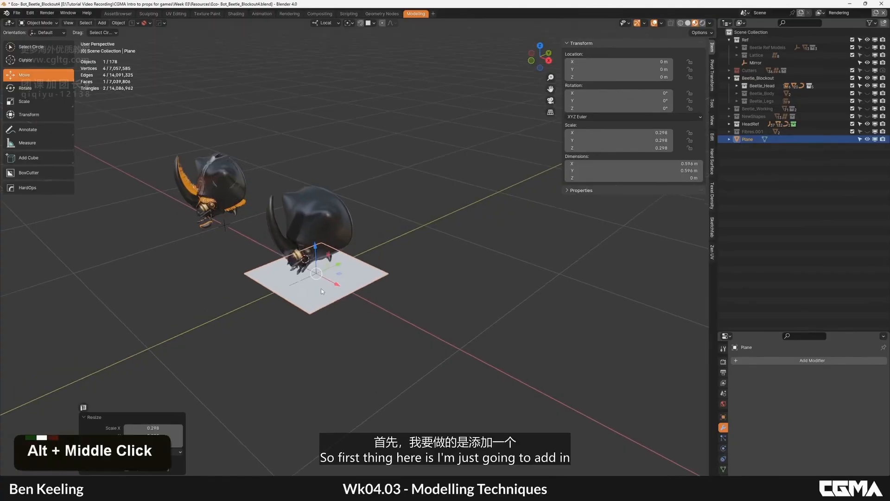
{"action": "middle_click_drag", "start_coordinate": [322, 291], "coordinate": [333, 296], "text": "alt"}
{"action": "left_click_drag", "start_coordinate": [360, 295], "coordinate": [446, 331]}
{"action": "key", "text": "s"}
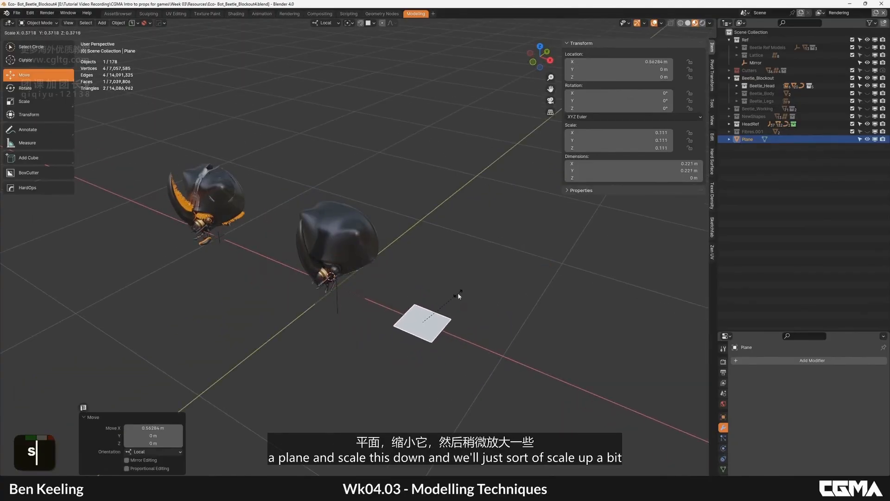
{"action": "middle_click", "coordinate": [458, 293]}
{"action": "middle_click", "coordinate": [424, 316], "text": "alt"}
Scale all of the plane's geometry up by about 3.02 in Edit Mode.
{"action": "key", "text": "Tab"}
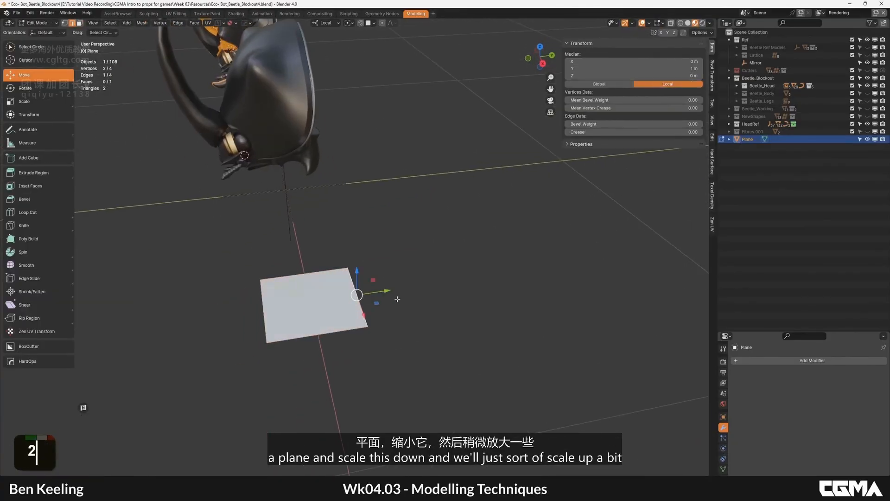
{"action": "key", "text": "a"}
{"action": "key", "text": "s"}
{"action": "left_click", "coordinate": [556, 287]}
{"action": "middle_click", "coordinate": [475, 273], "text": "alt"}
Subdivide the whole plane with 5 cuts and return to Object Mode.
{"action": "right_click", "coordinate": [476, 272]}
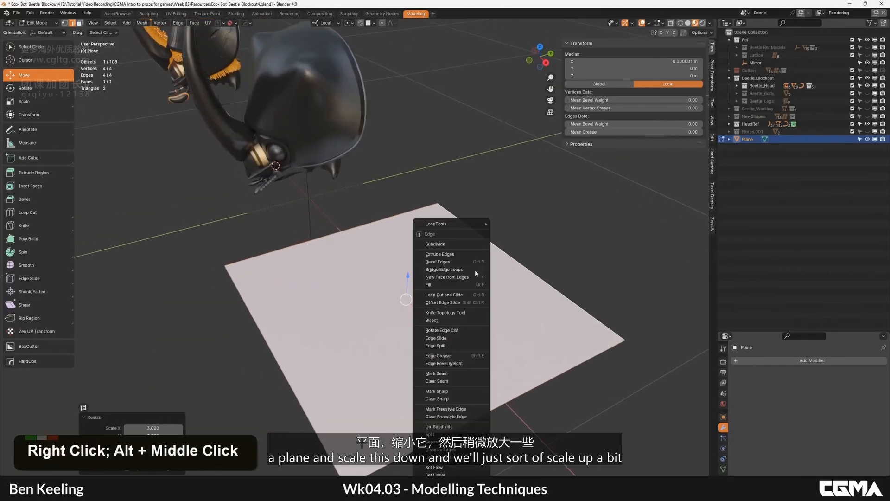
{"action": "left_click", "coordinate": [434, 244]}
{"action": "double_click", "coordinate": [166, 418]}
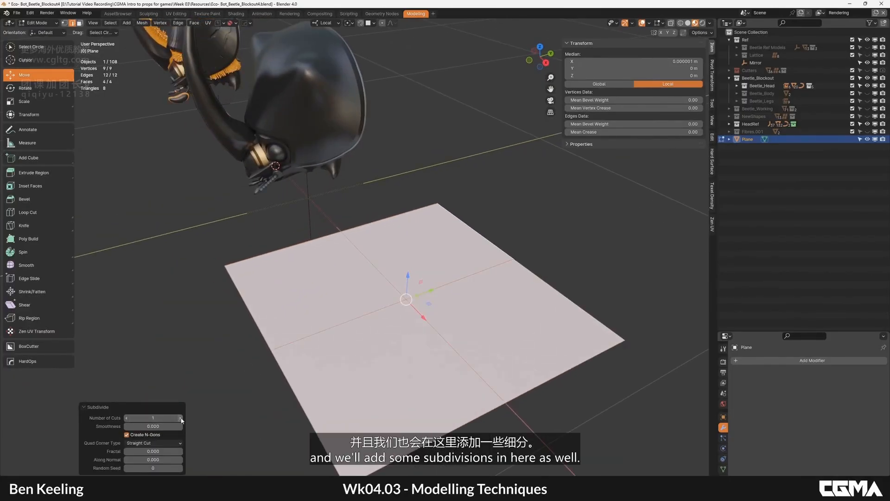
{"action": "type", "text": "5"}
{"action": "key", "text": "Return"}
{"action": "key", "text": "Tab"}
Show the wireframe overlay so the plane's subdivisions can be seen beside the heads.
{"action": "middle_click", "coordinate": [389, 251], "text": "alt"}
{"action": "middle_click_drag", "start_coordinate": [389, 252], "coordinate": [354, 260]}
{"action": "middle_click", "coordinate": [354, 260], "text": "alt"}
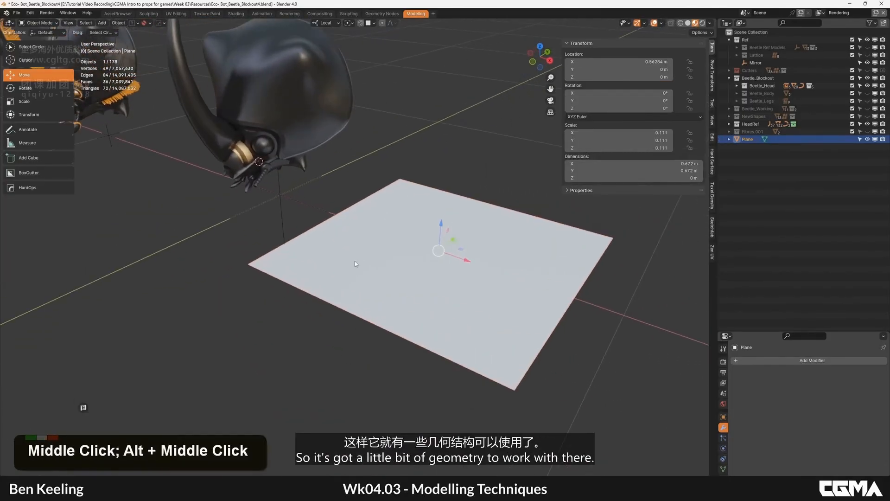
{"action": "key", "text": "F4"}
{"action": "middle_click", "coordinate": [412, 252], "text": "alt"}
{"action": "middle_click_drag", "start_coordinate": [411, 251], "coordinate": [406, 238]}
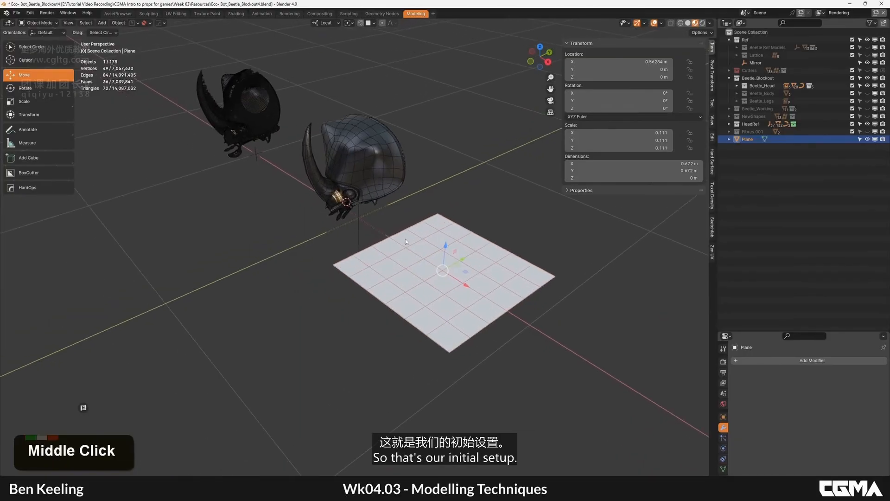
{"action": "middle_click", "coordinate": [405, 238], "text": "alt"}
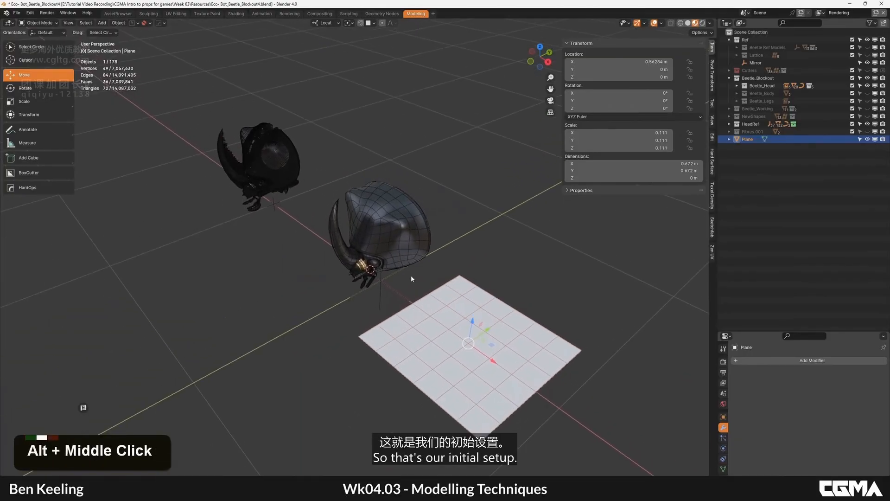
Switch to the Geometry Nodes workspace and look up where that workspace can be added from the general presets.
{"action": "left_click", "coordinate": [390, 17]}
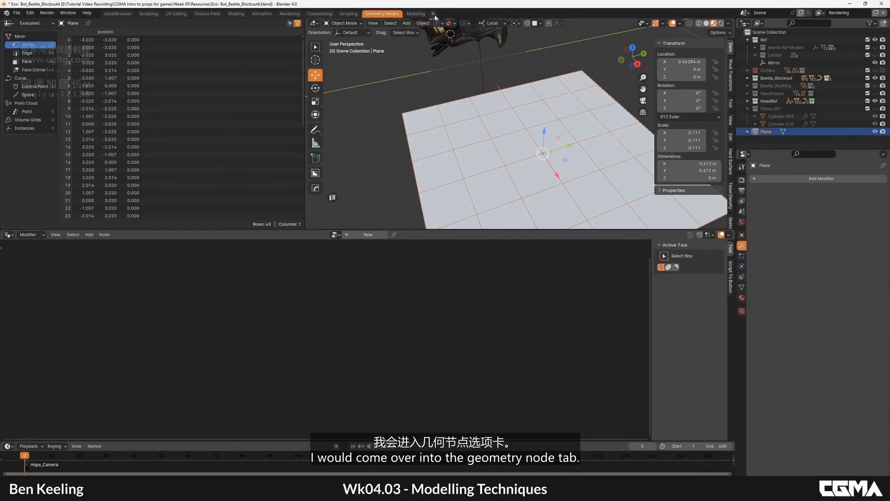
{"action": "left_click", "coordinate": [434, 14]}
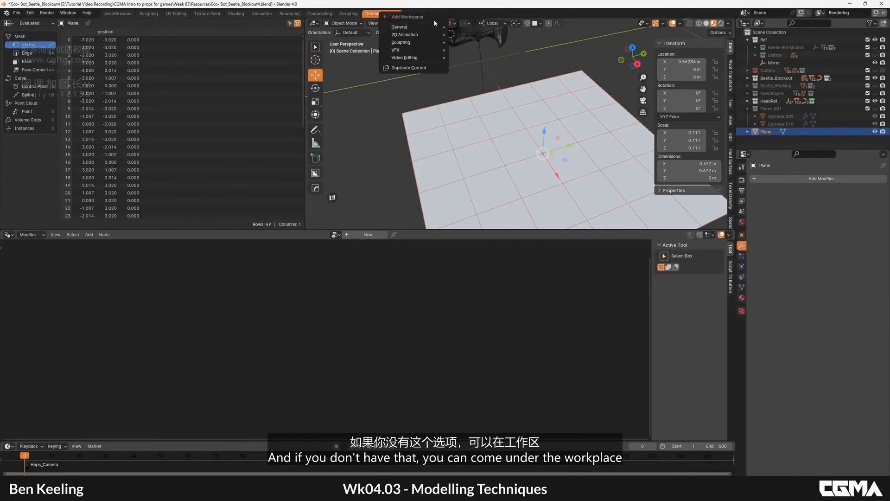
{"action": "mouse_move", "coordinate": [445, 27]}
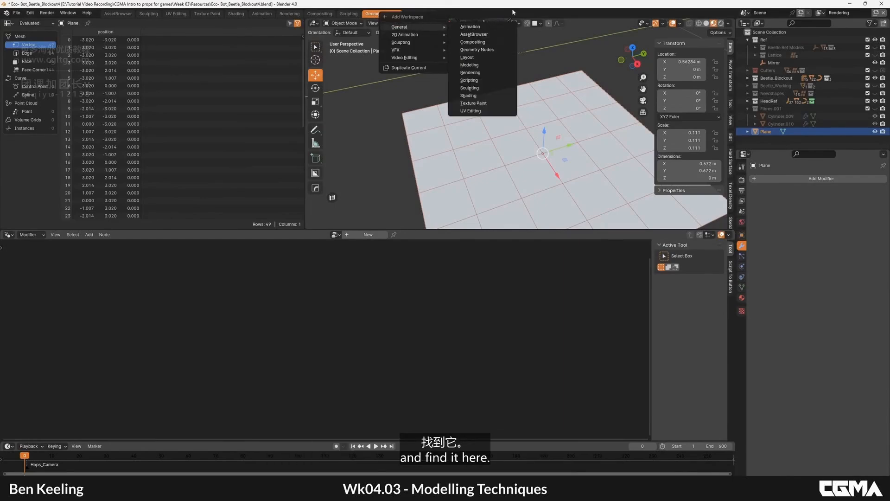
{"action": "left_click", "coordinate": [477, 50]}
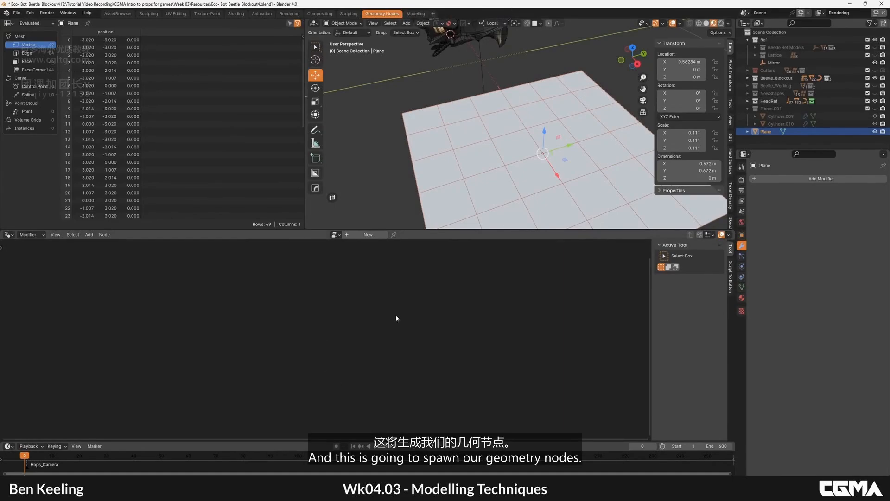
Remove the spreadsheet area by joining it into the 3D viewport.
{"action": "right_click", "coordinate": [304, 204]}
{"action": "left_click", "coordinate": [282, 212]}
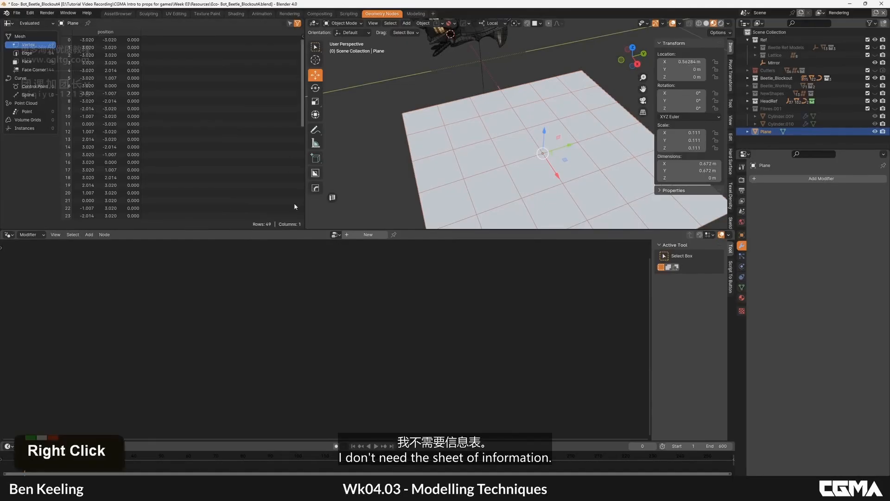
{"action": "right_click", "coordinate": [306, 203]}
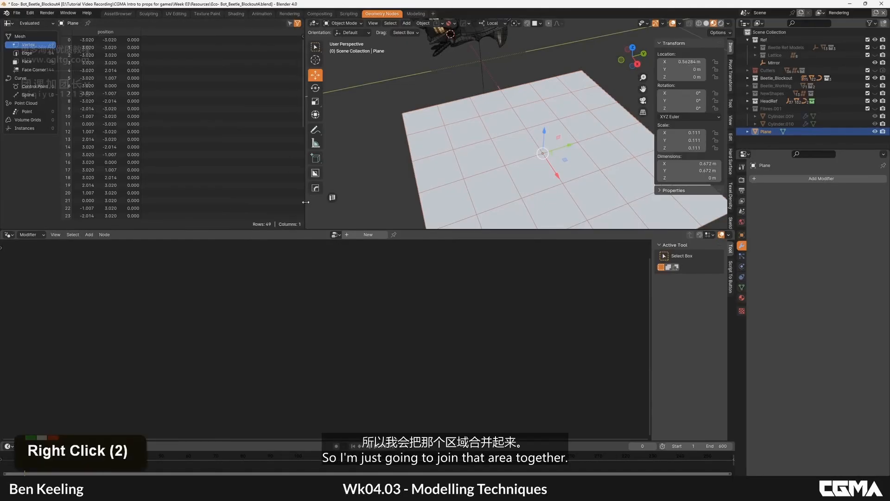
{"action": "right_click", "coordinate": [306, 202]}
{"action": "double_click", "coordinate": [279, 220]}
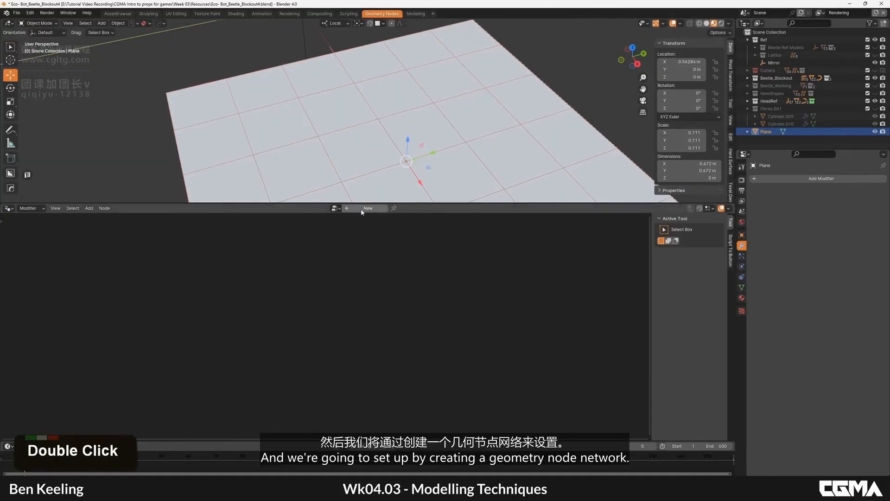
Create a new geometry node network on the plane and spread the Group Input and Group Output nodes apart.
{"action": "left_click", "coordinate": [361, 209]}
{"action": "middle_click_drag", "start_coordinate": [362, 292], "coordinate": [406, 327]}
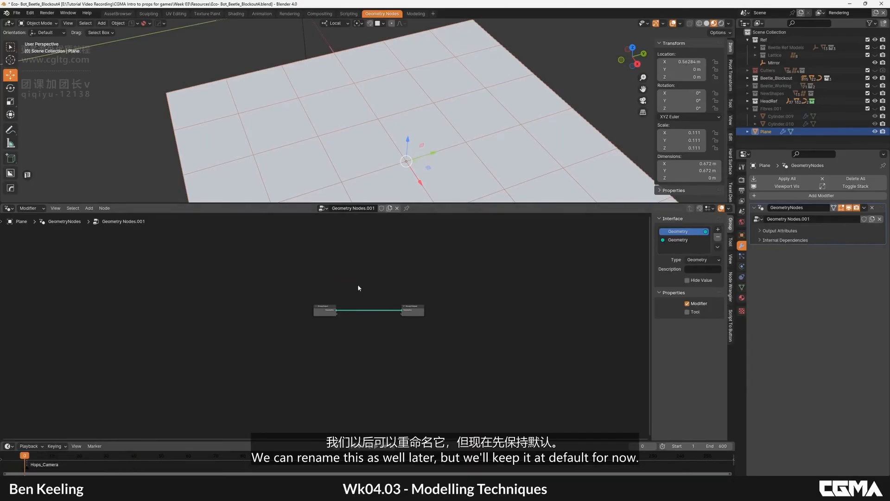
{"action": "scroll", "coordinate": [322, 319], "scroll_direction": "up", "scroll_amount": 12}
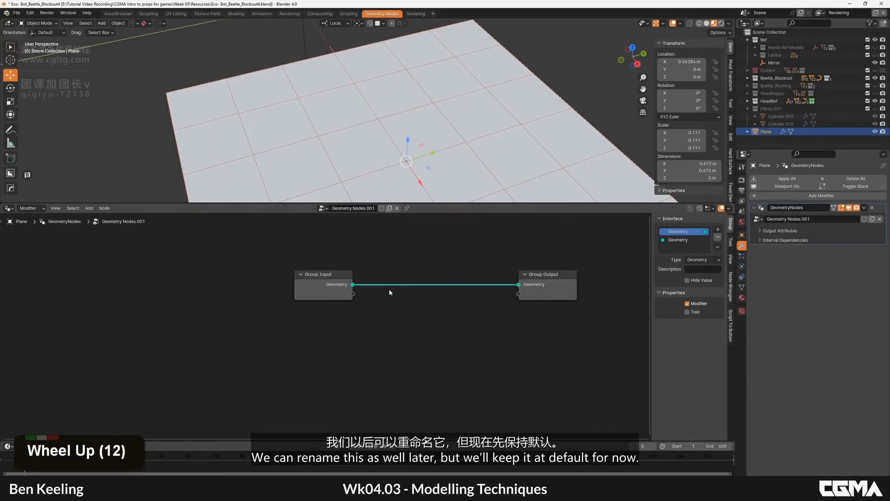
{"action": "middle_click_drag", "start_coordinate": [388, 288], "coordinate": [319, 340]}
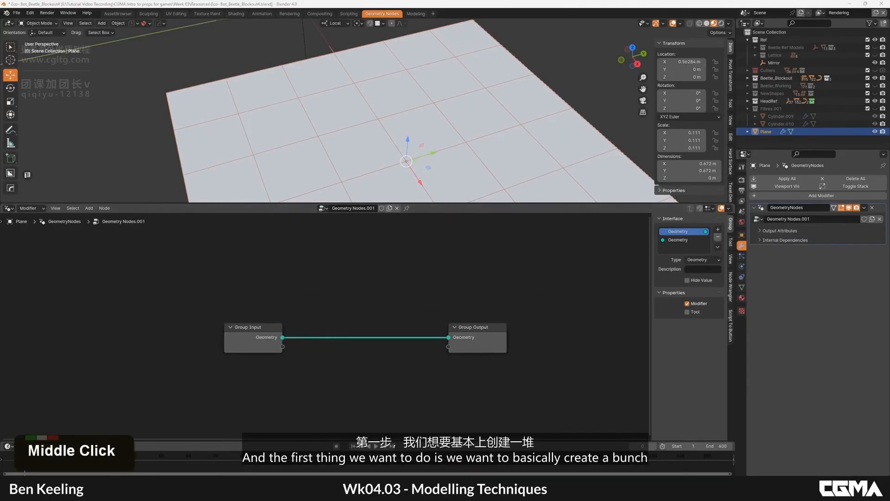
{"action": "scroll", "coordinate": [325, 325], "scroll_direction": "up", "scroll_amount": 5}
{"action": "middle_click_drag", "start_coordinate": [501, 345], "coordinate": [560, 331]}
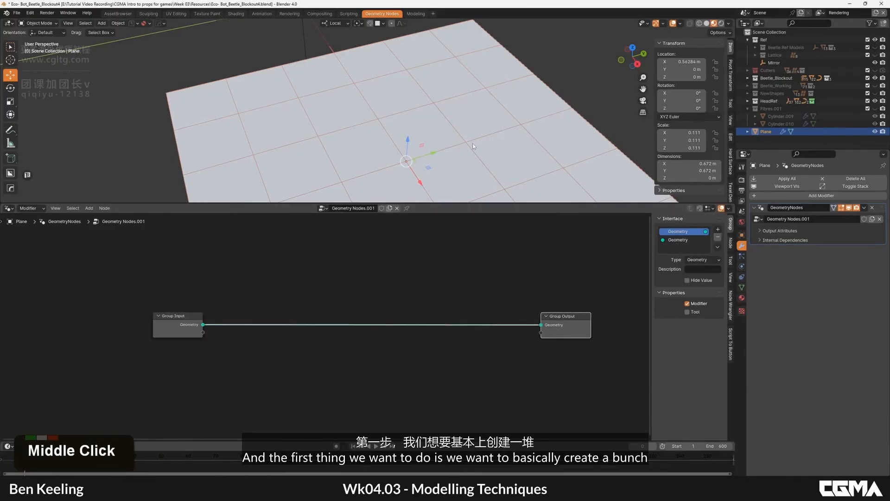
Insert a Distribute Points on Faces node between the plane's Group Input and Group Output.
{"action": "middle_click_drag", "start_coordinate": [474, 146], "coordinate": [412, 157], "text": "alt"}
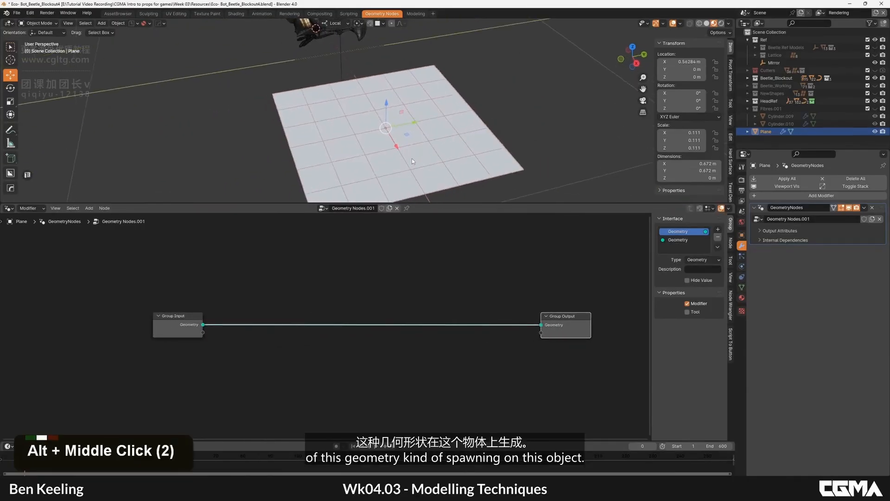
{"action": "middle_click_drag", "start_coordinate": [226, 333], "coordinate": [263, 319]}
{"action": "scroll", "coordinate": [347, 284], "scroll_direction": "up", "scroll_amount": 3}
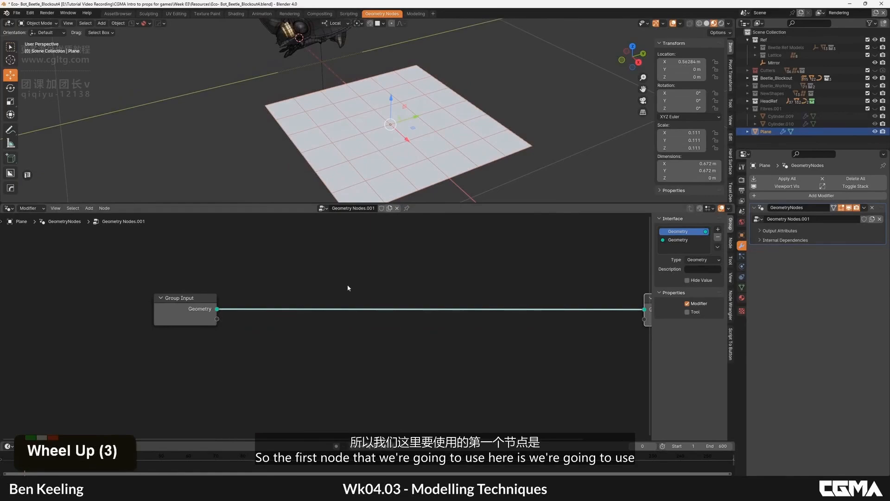
{"action": "middle_click", "coordinate": [347, 283]}
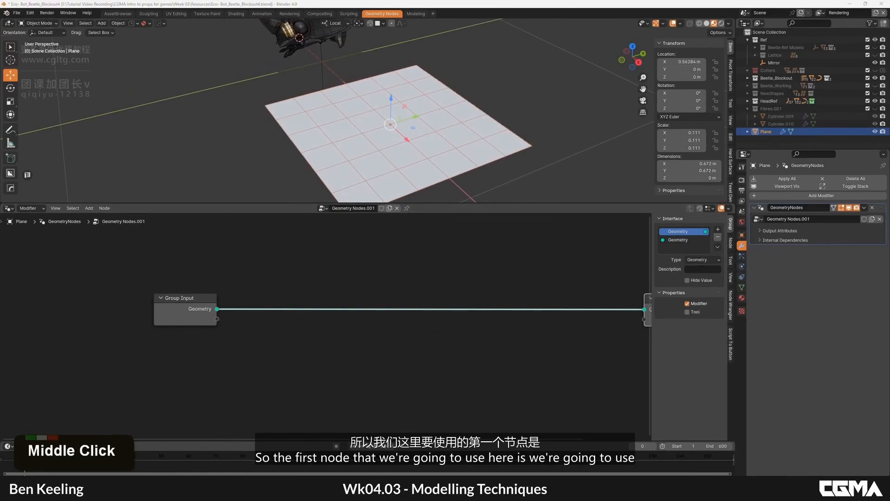
{"action": "middle_click_drag", "start_coordinate": [324, 280], "coordinate": [377, 280]}
{"action": "key", "text": "shift+a"}
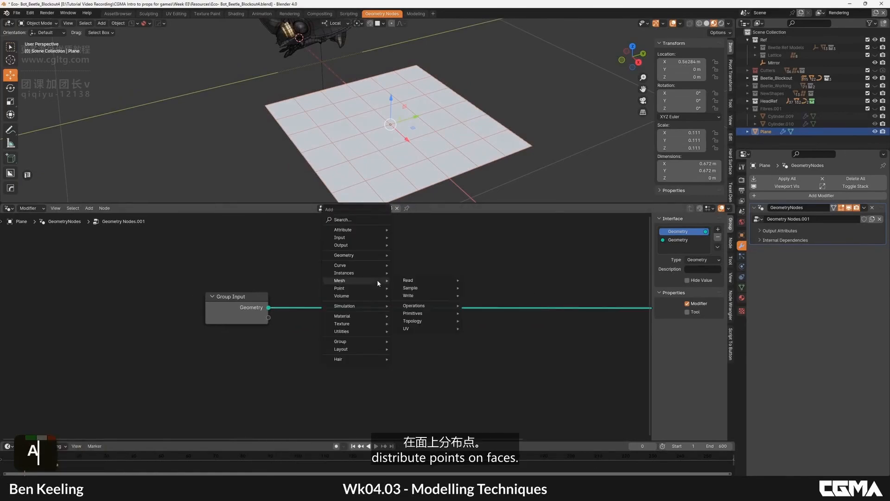
{"action": "left_click", "coordinate": [368, 221]}
{"action": "type", "text": "distr"}
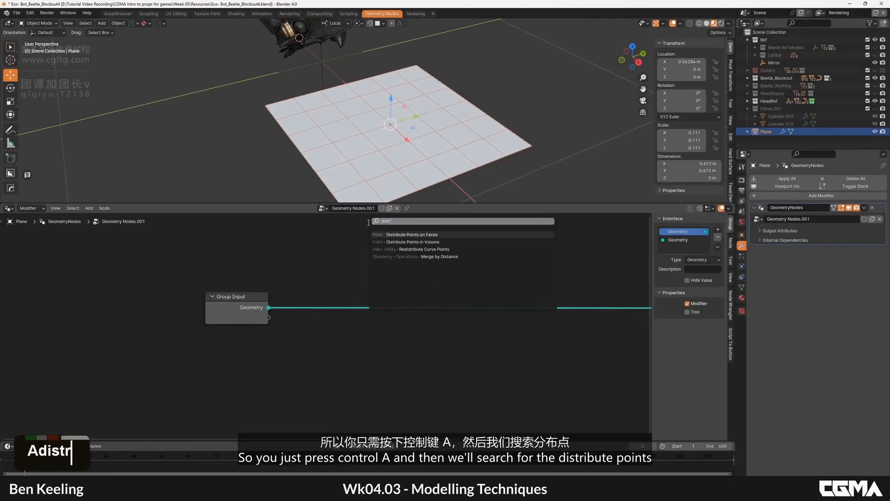
{"action": "key", "text": "Return"}
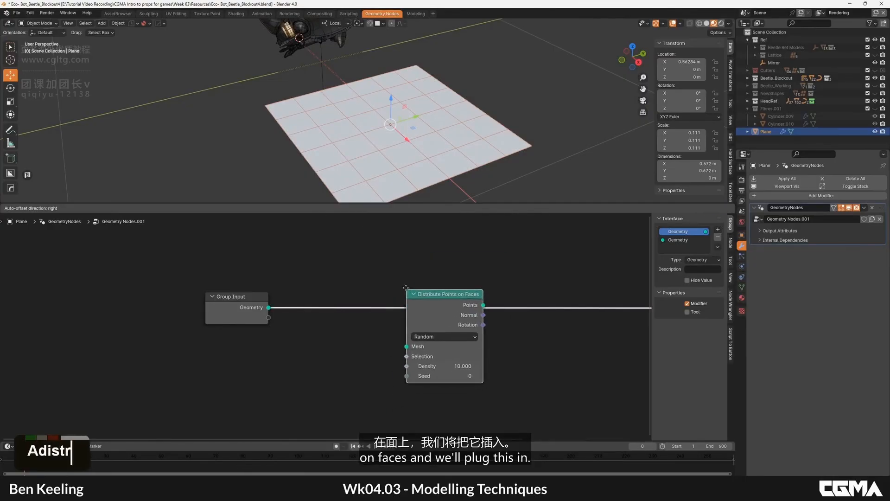
{"action": "left_click", "coordinate": [381, 327]}
Deselect the plane and examine the points scattered across it from several angles, using solid viewport shading.
{"action": "middle_click", "coordinate": [386, 197], "text": "alt"}
{"action": "scroll", "coordinate": [421, 134], "scroll_direction": "up", "scroll_amount": 8}
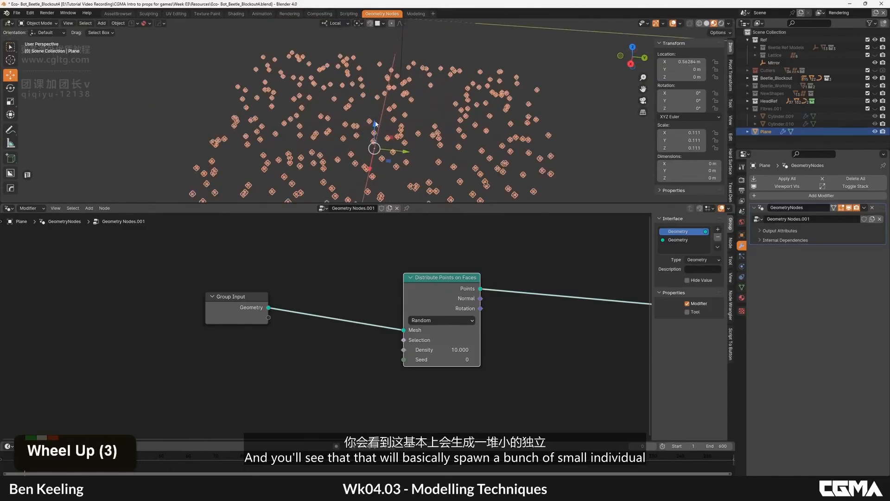
{"action": "middle_click", "coordinate": [429, 124], "text": "alt"}
{"action": "mouse_move", "coordinate": [430, 125]}
{"action": "middle_mouse_down"}
{"action": "mouse_move", "coordinate": [412, 132]}
{"action": "mouse_move", "coordinate": [406, 120]}
{"action": "mouse_move", "coordinate": [401, 135]}
{"action": "mouse_move", "coordinate": [435, 130]}
{"action": "middle_mouse_up"}
{"action": "left_click", "coordinate": [406, 121], "text": "alt"}
{"action": "middle_click", "coordinate": [401, 135], "text": "alt"}
{"action": "scroll", "coordinate": [415, 127], "scroll_direction": "up", "scroll_amount": 5}
{"action": "middle_click", "coordinate": [434, 130], "text": "alt"}
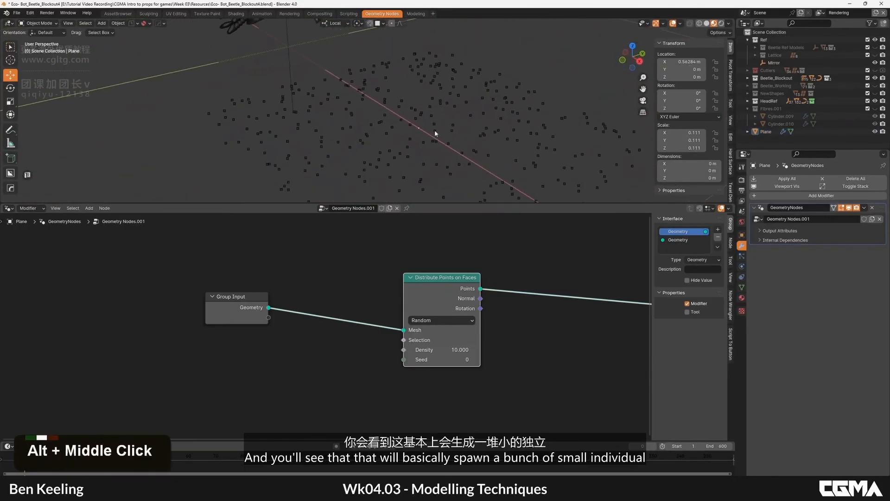
{"action": "scroll", "coordinate": [395, 122], "scroll_direction": "up", "scroll_amount": 3}
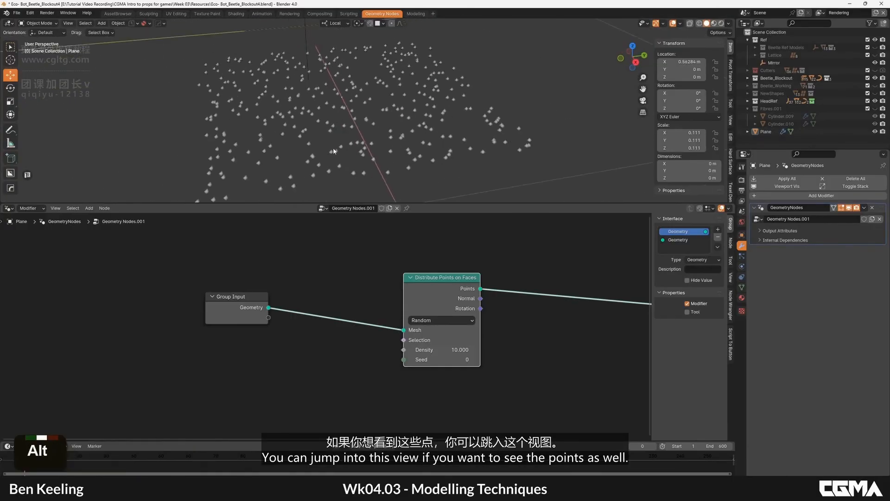
{"action": "middle_click", "coordinate": [413, 140], "text": "alt"}
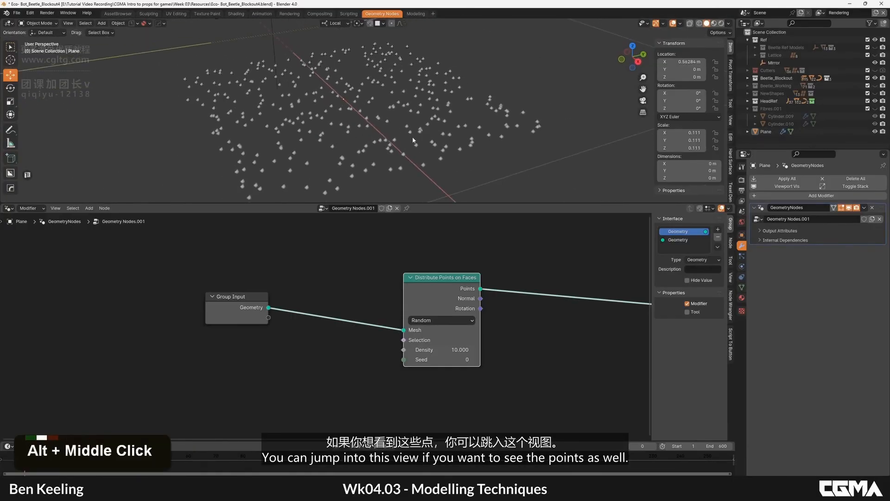
{"action": "mouse_move", "coordinate": [443, 287]}
{"action": "left_mouse_down"}
{"action": "mouse_move", "coordinate": [453, 271]}
{"action": "mouse_move", "coordinate": [445, 278]}
{"action": "left_mouse_up"}
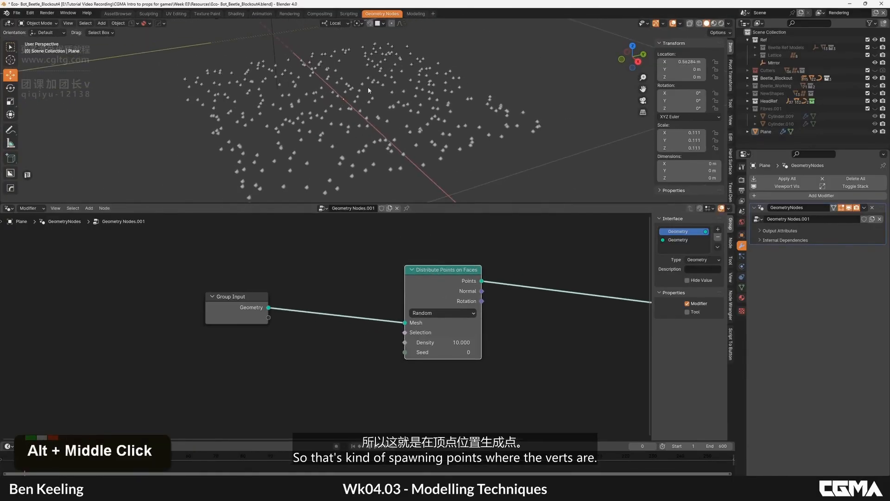
{"action": "middle_click_drag", "start_coordinate": [421, 127], "coordinate": [357, 128], "text": "alt"}
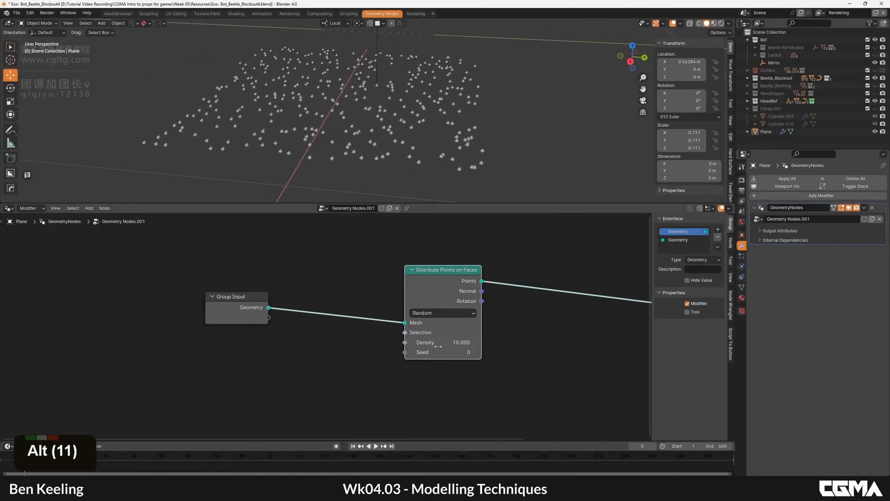
Try a point density of about 13.6 on the Distribute Points on Faces node and set it back to 10.
{"action": "left_click_drag", "start_coordinate": [435, 343], "coordinate": [441, 342]}
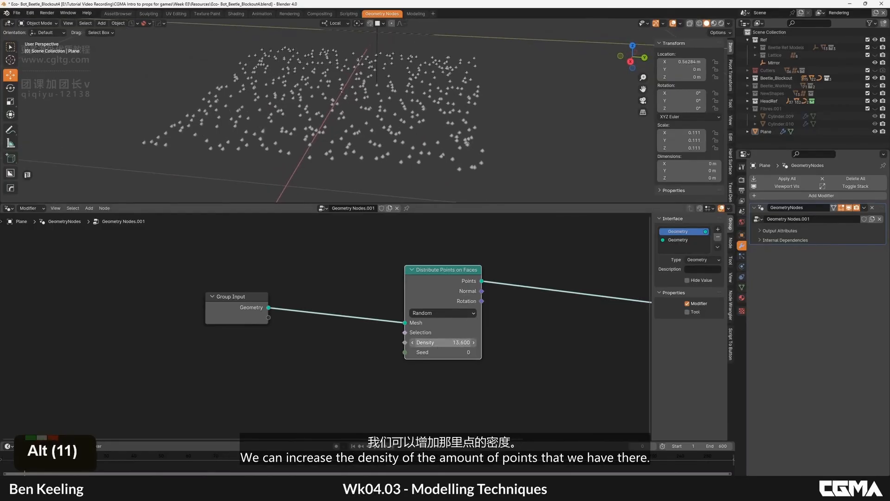
{"action": "type", "text": "10"}
{"action": "key", "text": "Return"}
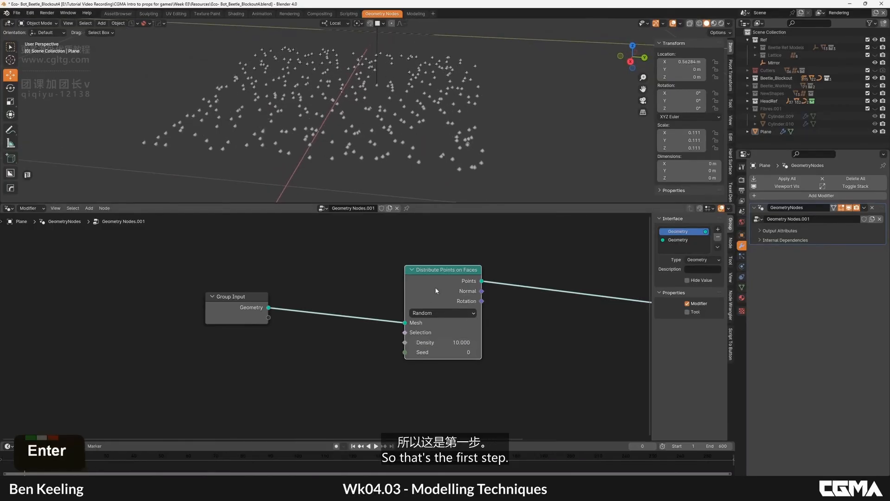
Move the Group Output node further from the Distribute Points on Faces node to make room between them.
{"action": "left_click_drag", "start_coordinate": [433, 287], "coordinate": [411, 277]}
{"action": "scroll", "coordinate": [524, 279], "scroll_direction": "down", "scroll_amount": 4}
{"action": "middle_click_drag", "start_coordinate": [525, 279], "coordinate": [377, 292]}
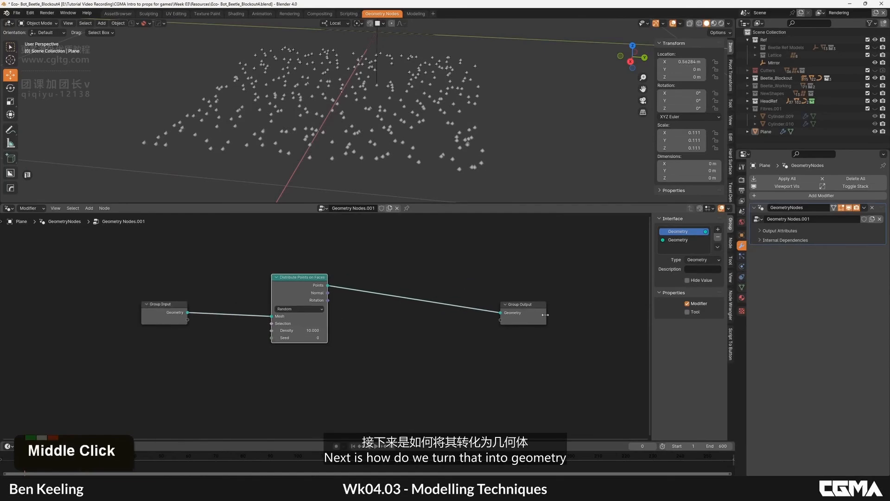
{"action": "left_click_drag", "start_coordinate": [546, 310], "coordinate": [614, 283]}
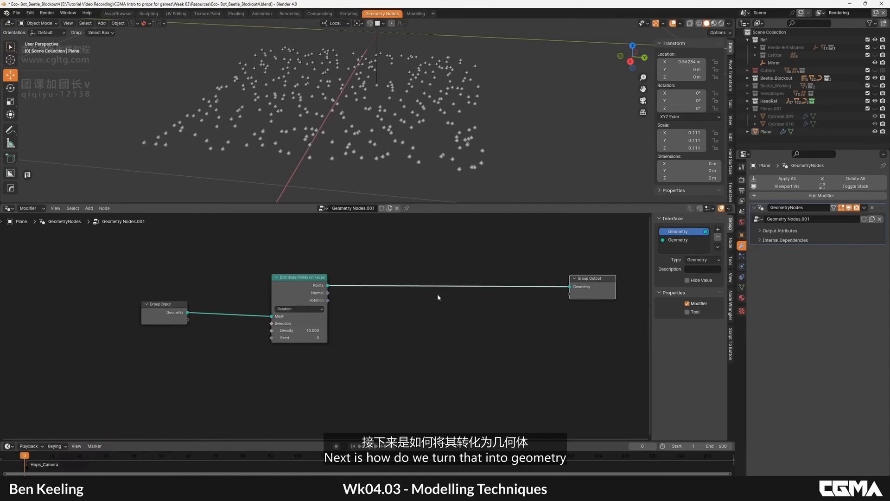
{"action": "middle_click_drag", "start_coordinate": [412, 280], "coordinate": [410, 294]}
Insert an Instance on Points node between Distribute Points on Faces and Group Output.
{"action": "key", "text": "shift+a"}
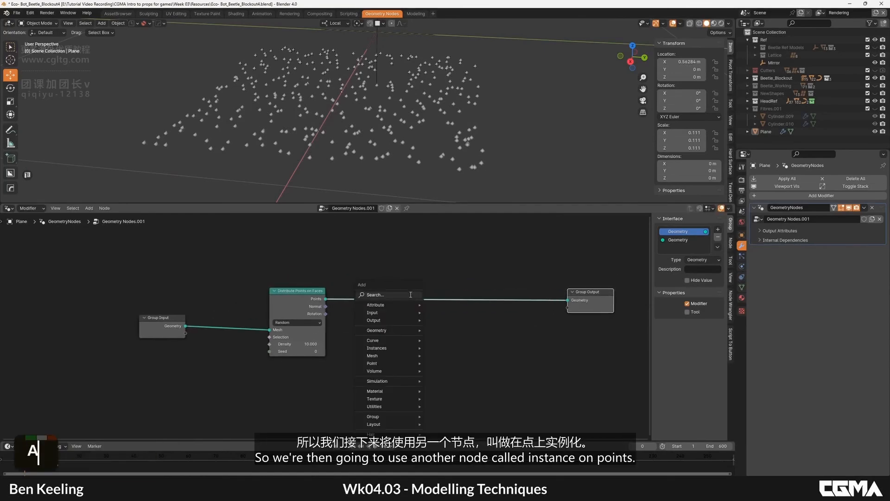
{"action": "type", "text": "instance"}
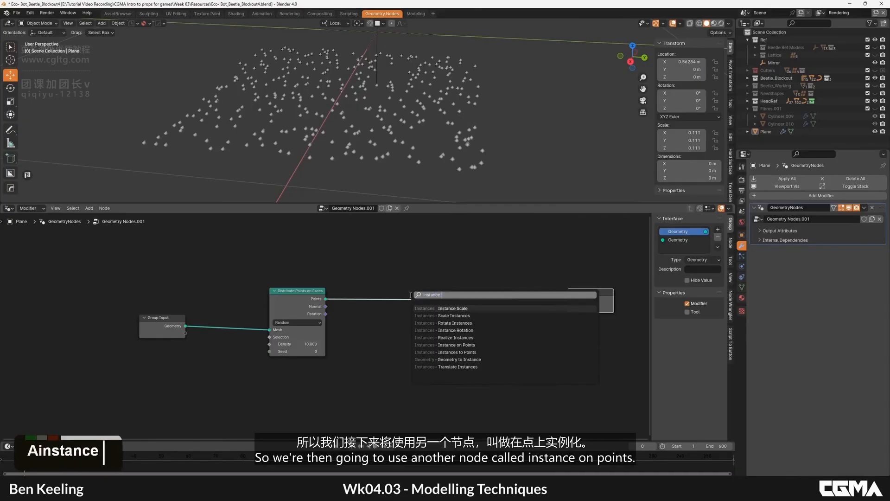
{"action": "type", "text": " on"}
{"action": "key", "text": "Return"}
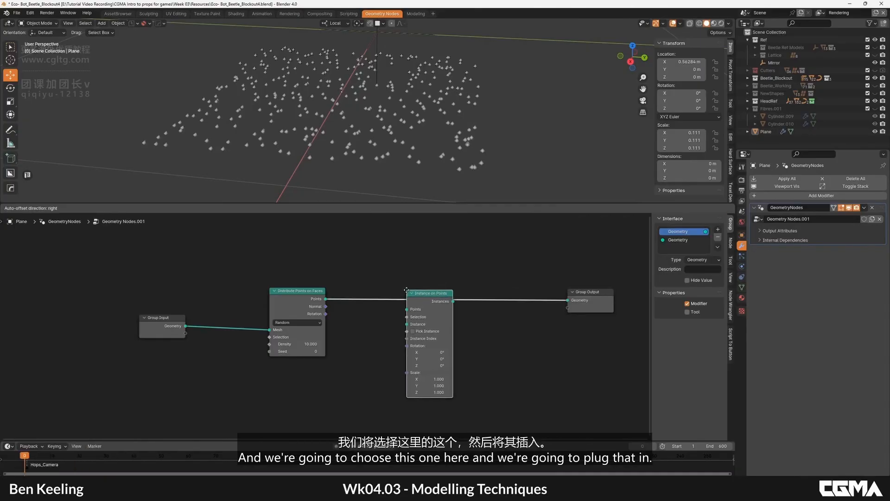
{"action": "left_click", "coordinate": [420, 279]}
{"action": "left_click_drag", "start_coordinate": [429, 283], "coordinate": [456, 284]}
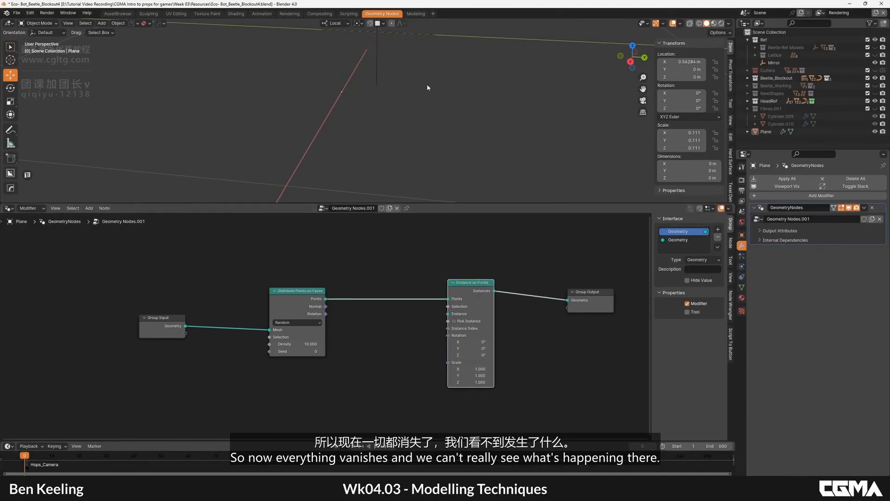
{"action": "scroll", "coordinate": [440, 81], "scroll_direction": "down", "scroll_amount": 5}
{"action": "middle_click", "coordinate": [389, 93], "text": "alt"}
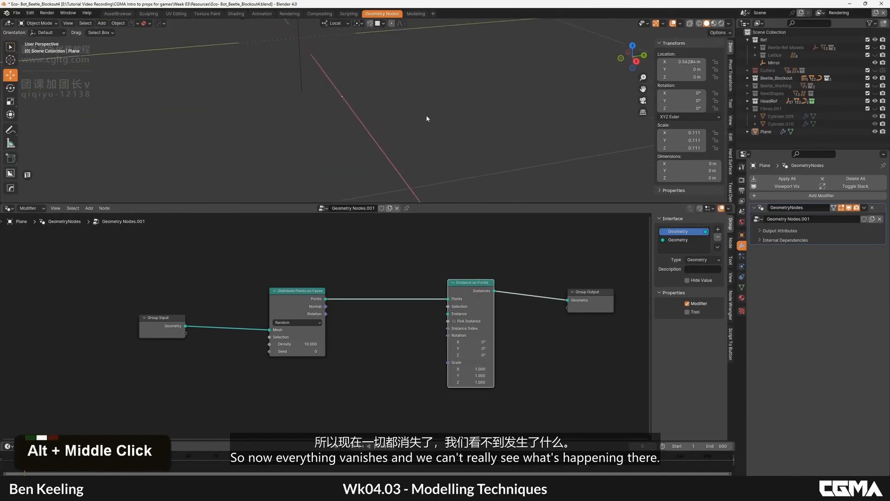
{"action": "left_click_drag", "start_coordinate": [482, 301], "coordinate": [499, 302]}
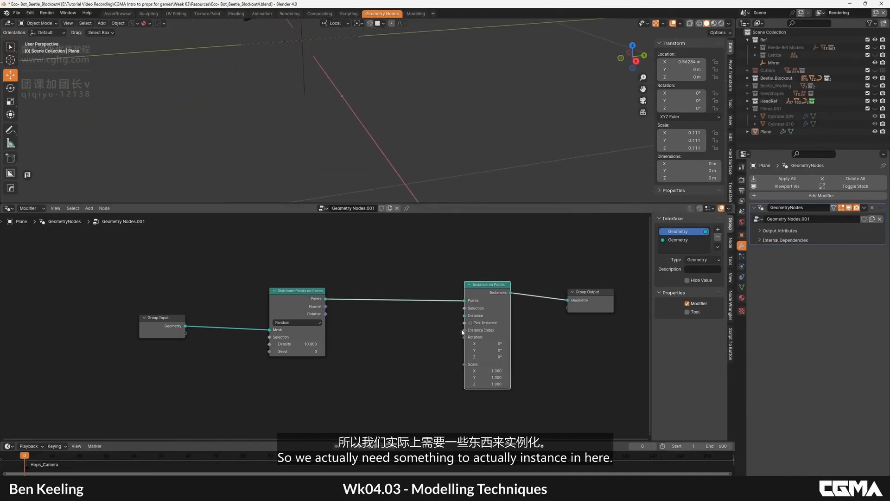
Add a Cube mesh primitive node and connect its Mesh output to the Instance input of Instance on Points.
{"action": "middle_click_drag", "start_coordinate": [384, 347], "coordinate": [389, 325]}
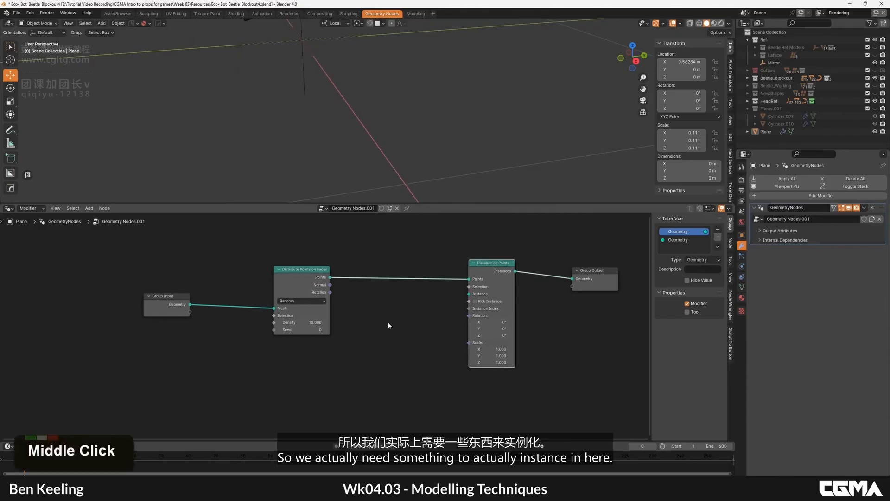
{"action": "scroll", "coordinate": [368, 368], "scroll_direction": "up", "scroll_amount": 3}
{"action": "key", "text": "shift+a"}
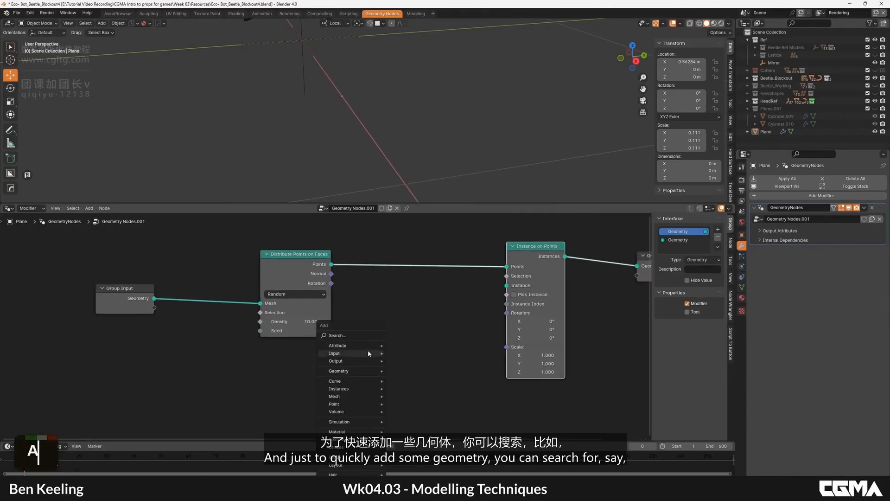
{"action": "left_click", "coordinate": [348, 335]}
{"action": "type", "text": "cube"}
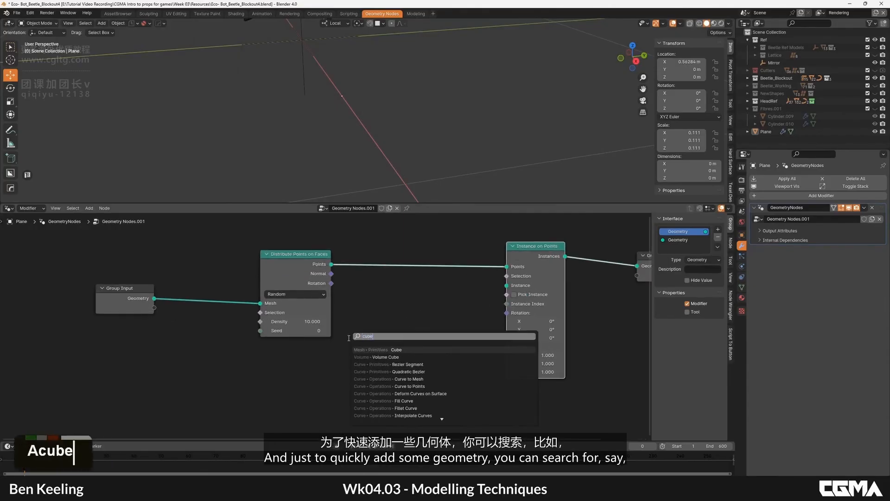
{"action": "key", "text": "Return"}
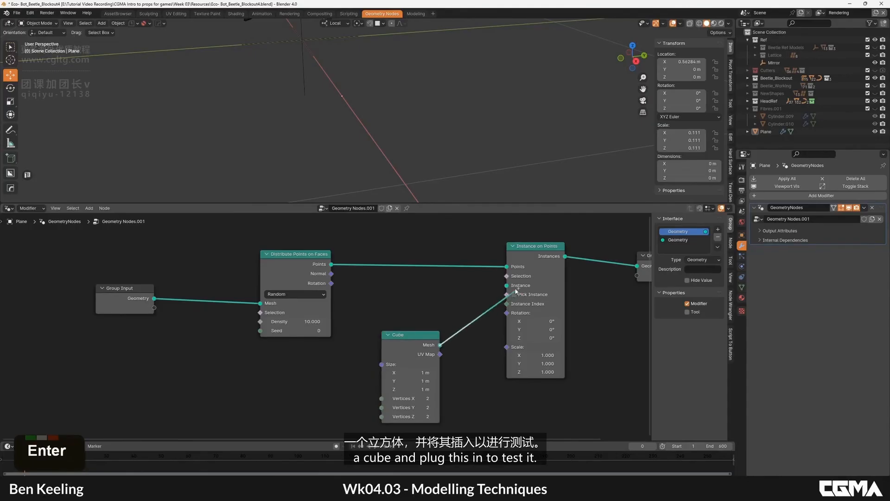
{"action": "left_click_drag", "start_coordinate": [516, 290], "coordinate": [506, 285]}
Set the Instance on Points scale to 0.2 on X, Y and Z and check the scattered cubes.
{"action": "middle_click", "coordinate": [421, 69], "text": "alt"}
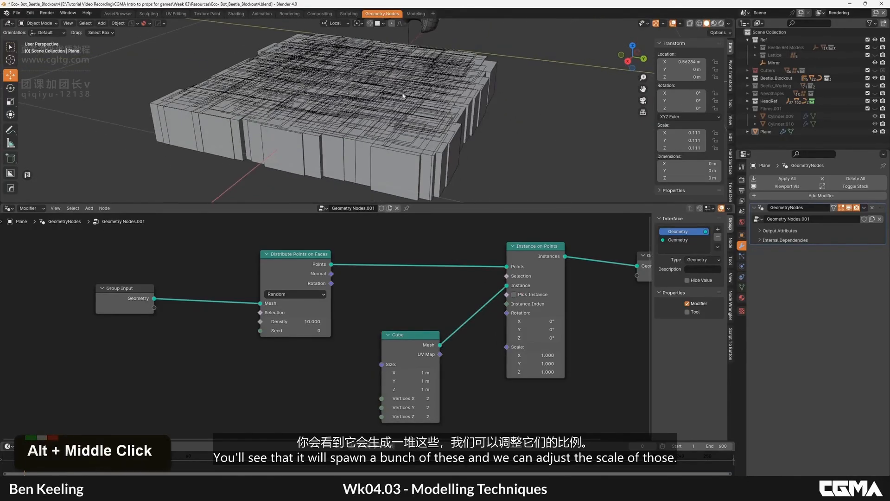
{"action": "type", "text": ".2"}
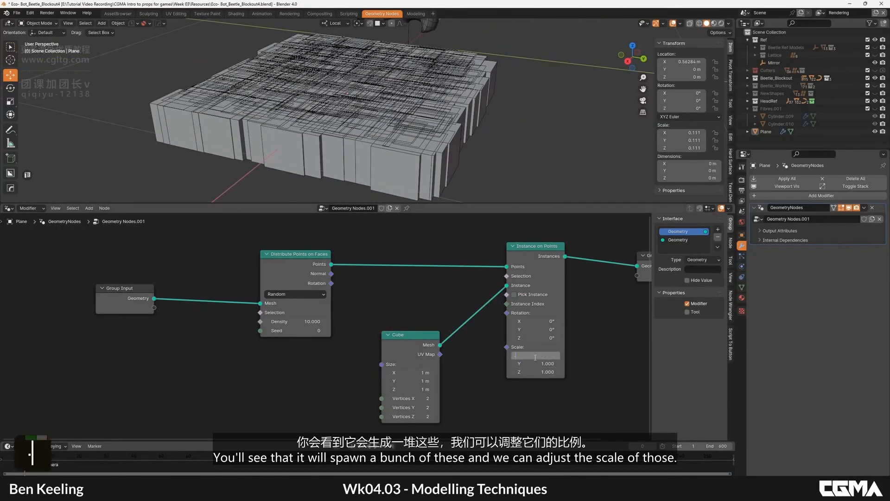
{"action": "key", "text": "Return"}
{"action": "left_click_drag", "start_coordinate": [535, 356], "coordinate": [534, 373], "text": "shift"}
{"action": "left_click", "coordinate": [500, 244], "text": "shift"}
{"action": "middle_click_drag", "start_coordinate": [352, 64], "coordinate": [376, 95], "text": "alt"}
{"action": "scroll", "coordinate": [379, 85], "scroll_direction": "up", "scroll_amount": 4}
{"action": "scroll", "coordinate": [379, 86], "scroll_direction": "down", "scroll_amount": 4}
Select the Cube node and examine the existing fibres on the beetle robot's head up close.
{"action": "left_click", "coordinate": [438, 388]}
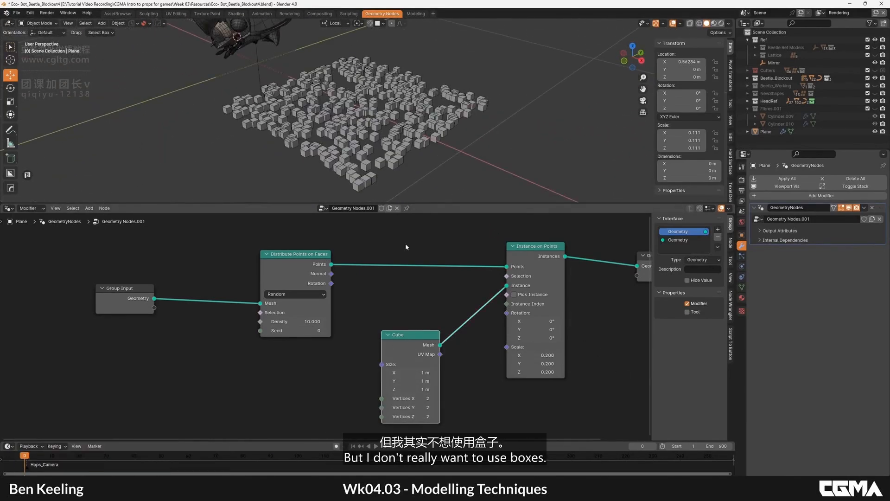
{"action": "middle_click_drag", "start_coordinate": [342, 80], "coordinate": [413, 104]}
{"action": "middle_click_drag", "start_coordinate": [342, 88], "coordinate": [415, 143]}
{"action": "middle_click_drag", "start_coordinate": [415, 144], "coordinate": [399, 129], "text": "alt"}
{"action": "scroll", "coordinate": [384, 109], "scroll_direction": "up", "scroll_amount": 2}
{"action": "key", "text": "F4"}
{"action": "scroll", "coordinate": [398, 130], "scroll_direction": "up", "scroll_amount": 19}
{"action": "scroll", "coordinate": [438, 174], "scroll_direction": "down", "scroll_amount": 14}
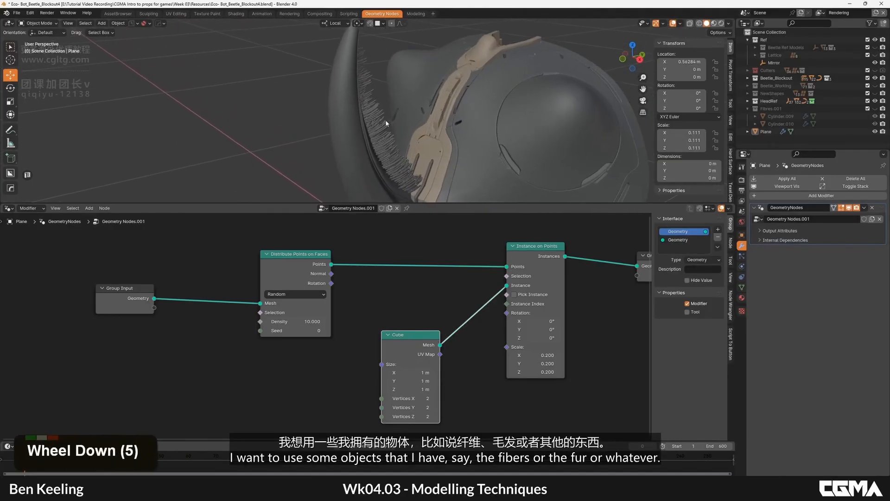
{"action": "middle_click", "coordinate": [438, 173], "text": "alt"}
{"action": "scroll", "coordinate": [397, 140], "scroll_direction": "down", "scroll_amount": 5}
{"action": "middle_click_drag", "start_coordinate": [421, 169], "coordinate": [388, 129]}
{"action": "scroll", "coordinate": [355, 112], "scroll_direction": "down", "scroll_amount": 4}
{"action": "middle_click", "coordinate": [387, 128], "text": "alt"}
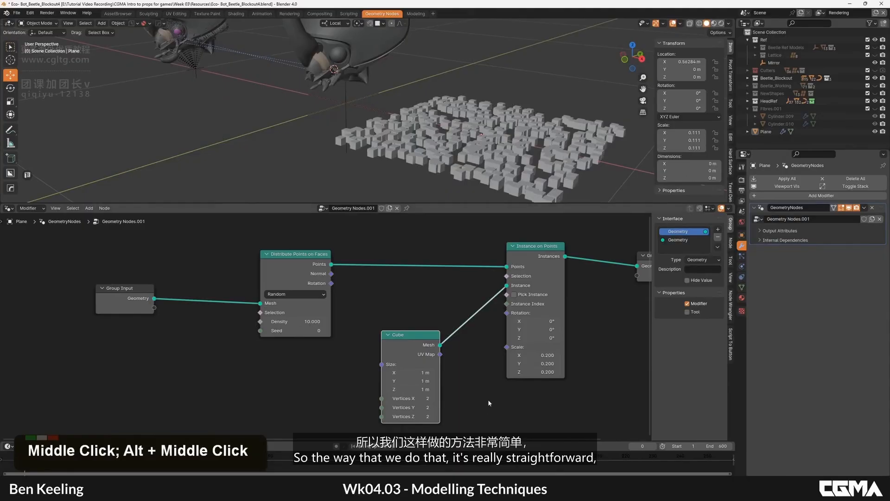
Delete the Cube node from the network.
{"action": "key", "text": "Delete"}
{"action": "scroll", "coordinate": [402, 311], "scroll_direction": "down", "scroll_amount": 2}
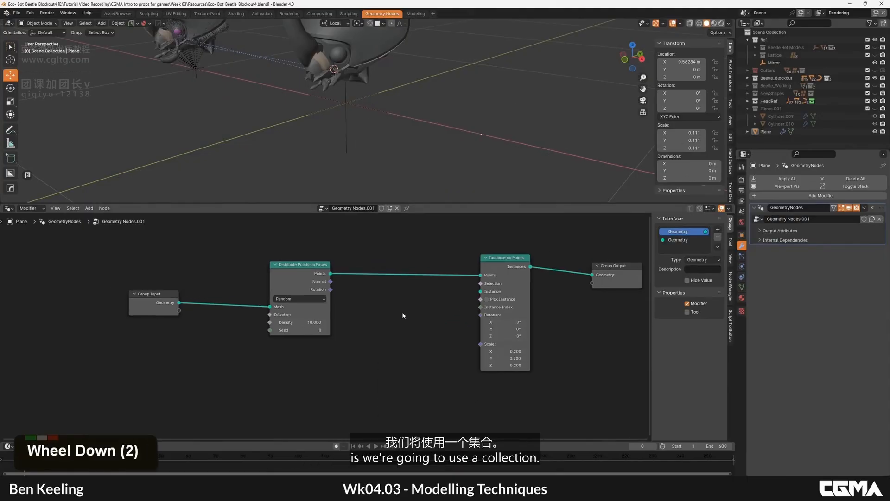
{"action": "middle_click_drag", "start_coordinate": [385, 344], "coordinate": [398, 323]}
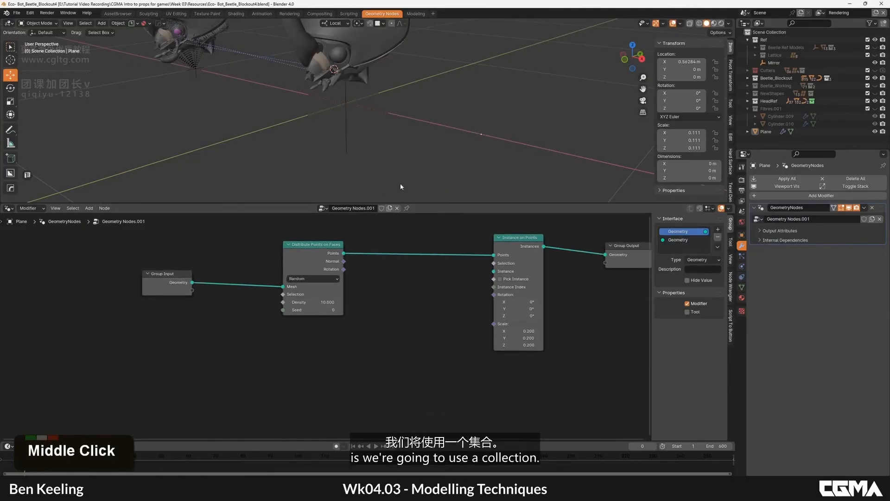
Make the Fibres.001 collection visible and inspect its two cylinders up close in material preview shading.
{"action": "left_click", "coordinate": [503, 148], "text": "shift"}
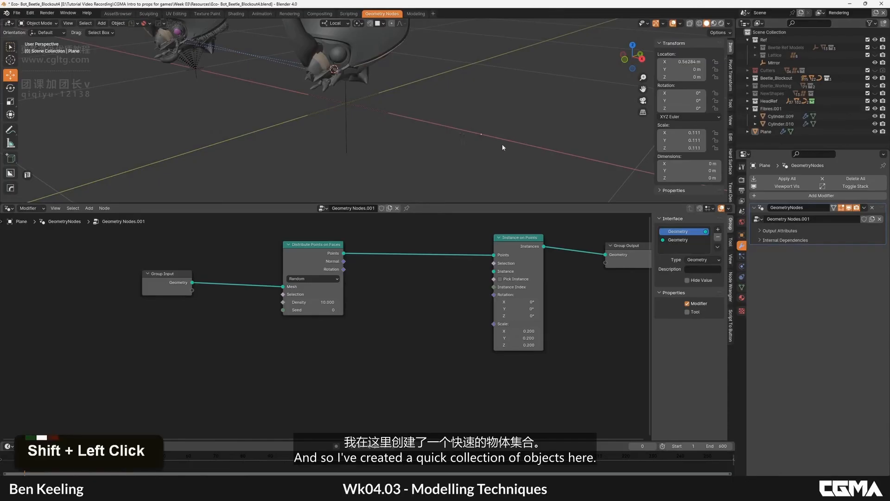
{"action": "left_click", "coordinate": [466, 145], "text": "shift"}
{"action": "key", "text": "z"}
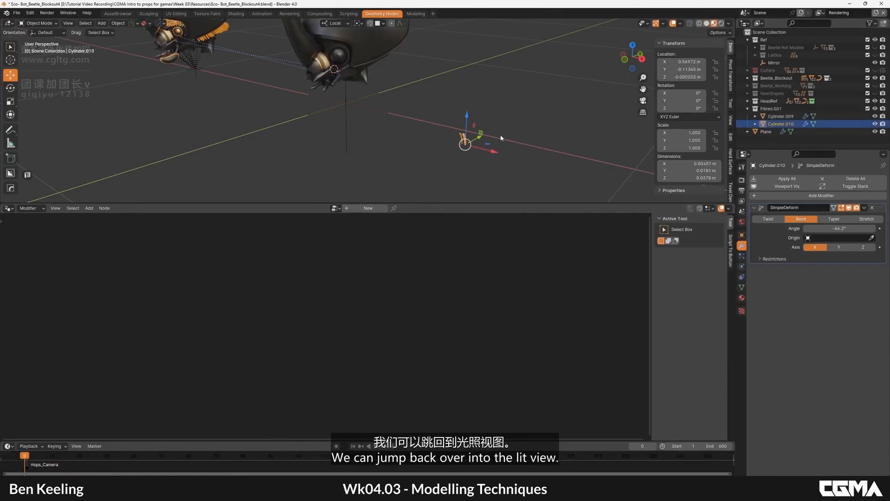
{"action": "key", "text": "KP_Decimal"}
{"action": "middle_click_drag", "start_coordinate": [393, 66], "coordinate": [431, 97], "text": "alt"}
{"action": "scroll", "coordinate": [377, 62], "scroll_direction": "up", "scroll_amount": 1}
{"action": "key", "text": "F4"}
{"action": "middle_click_drag", "start_coordinate": [385, 54], "coordinate": [593, 135], "text": "alt"}
Compare Cylinder.010 and Cylinder.009 with and without their SimpleDeform bend by toggling the modifiers' viewport visibility off and on.
{"action": "left_click", "coordinate": [771, 184]}
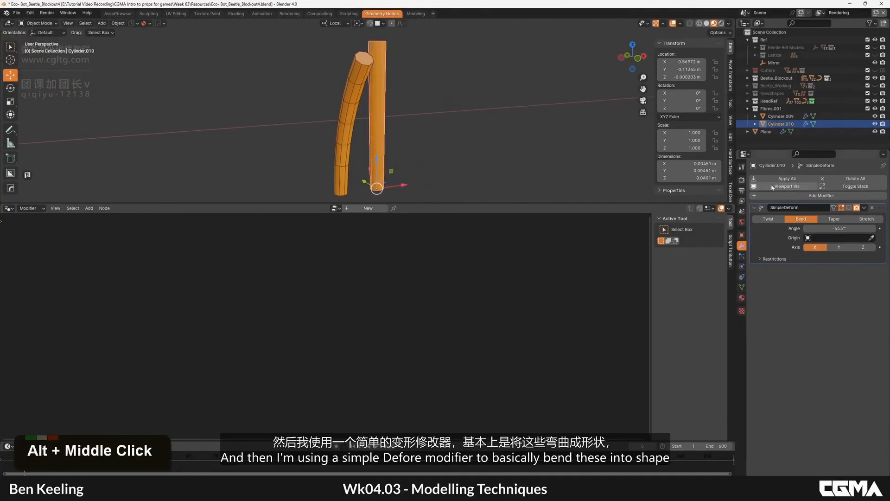
{"action": "left_click", "coordinate": [771, 184]}
{"action": "double_click", "coordinate": [790, 192]}
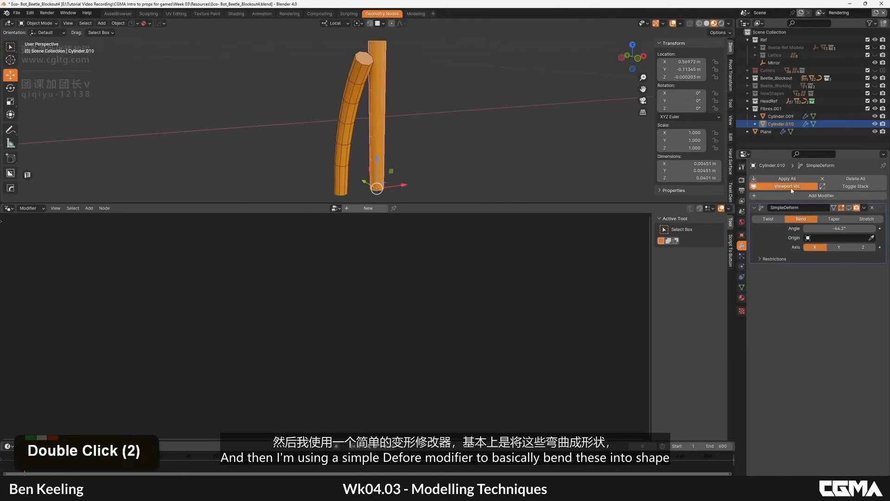
{"action": "double_click", "coordinate": [783, 186]}
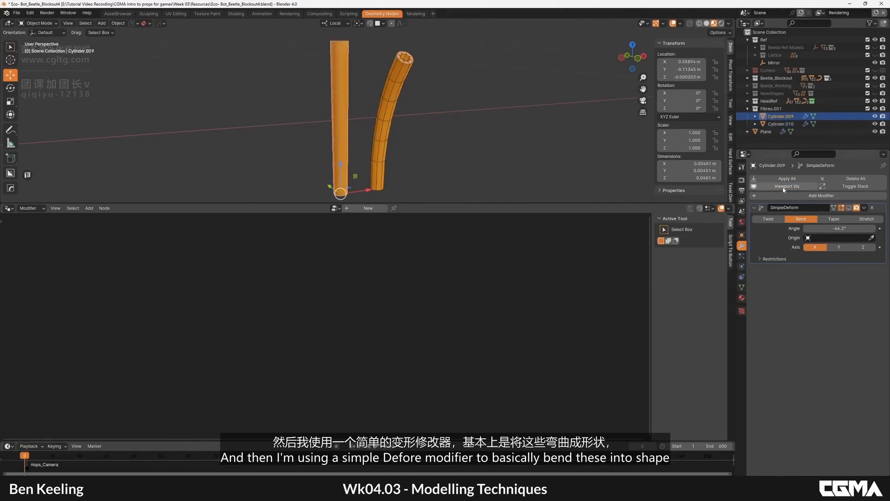
{"action": "scroll", "coordinate": [347, 132], "scroll_direction": "down", "scroll_amount": 2}
{"action": "middle_click_drag", "start_coordinate": [346, 132], "coordinate": [313, 139], "text": "alt"}
{"action": "scroll", "coordinate": [379, 156], "scroll_direction": "down", "scroll_amount": 4}
{"action": "scroll", "coordinate": [379, 156], "scroll_direction": "down", "scroll_amount": 1}
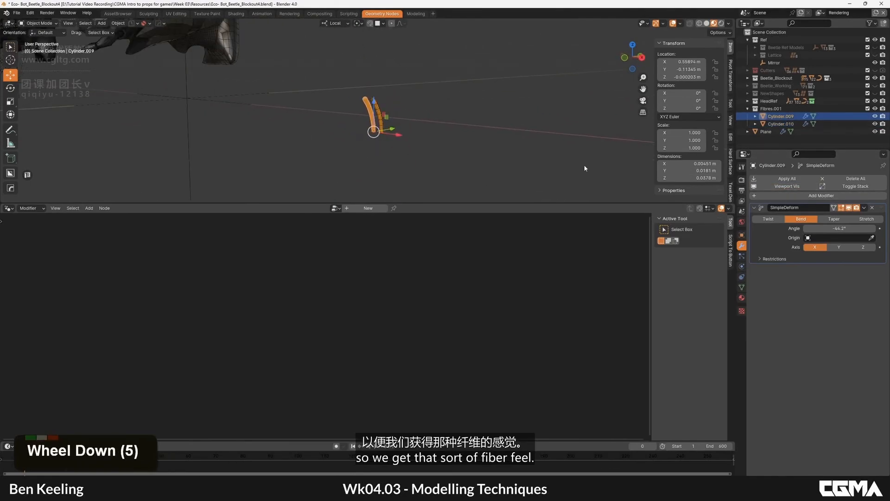
Add a Collection Info node to the plane's network and connect its Instances output to Instance on Points' Instance input.
{"action": "left_click", "coordinate": [758, 131]}
{"action": "scroll", "coordinate": [349, 147], "scroll_direction": "down", "scroll_amount": 3}
{"action": "middle_click_drag", "start_coordinate": [352, 147], "coordinate": [394, 185], "text": "alt"}
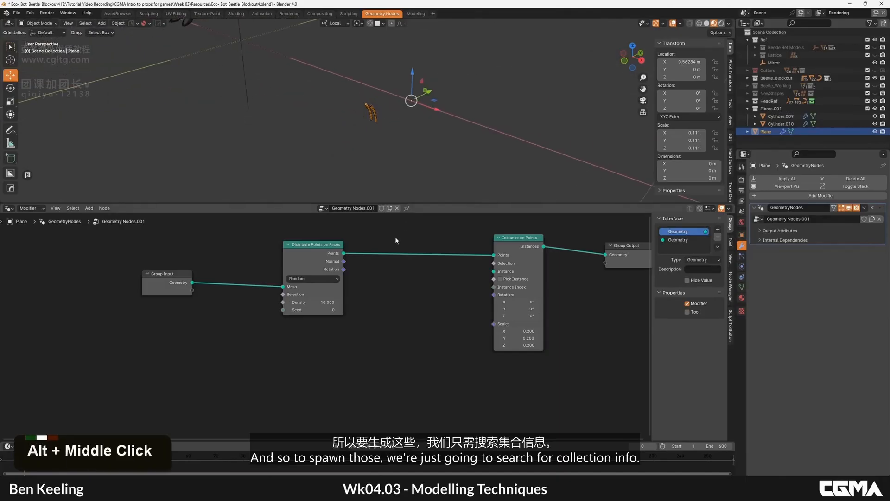
{"action": "middle_click_drag", "start_coordinate": [395, 236], "coordinate": [395, 302]}
{"action": "key", "text": "shift+a"}
{"action": "type", "text": "colle"}
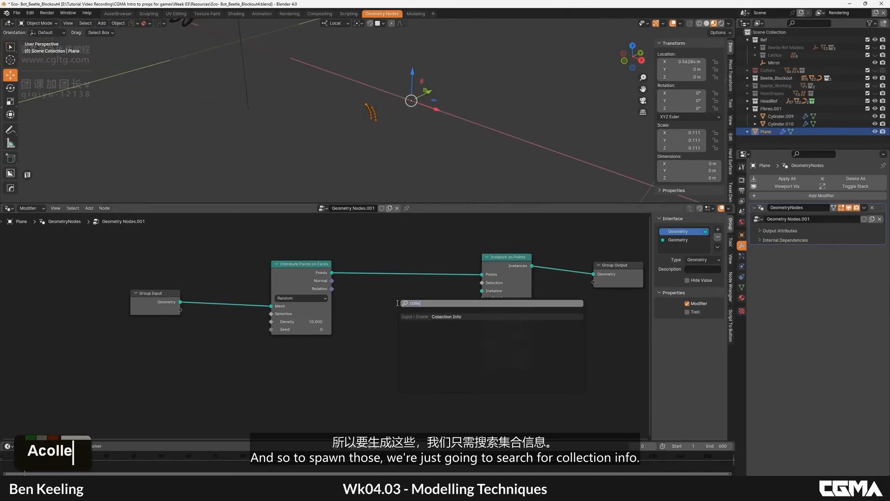
{"action": "key", "text": "Return"}
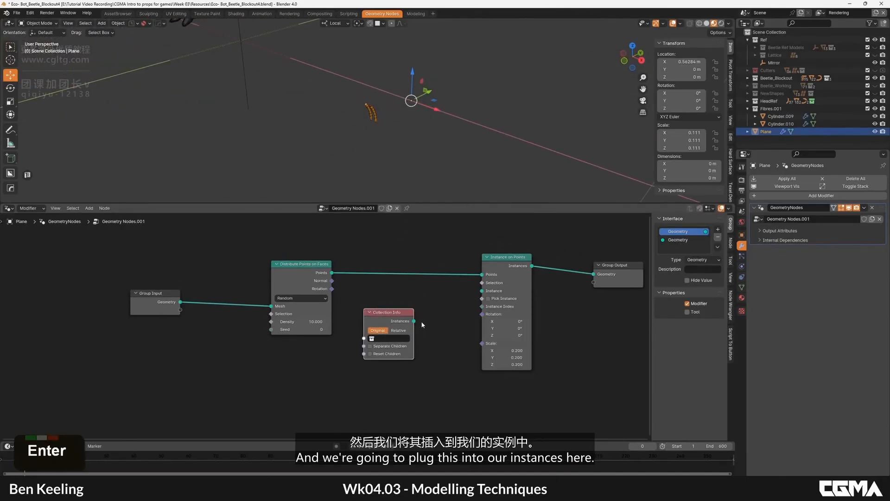
{"action": "left_click_drag", "start_coordinate": [456, 307], "coordinate": [483, 291]}
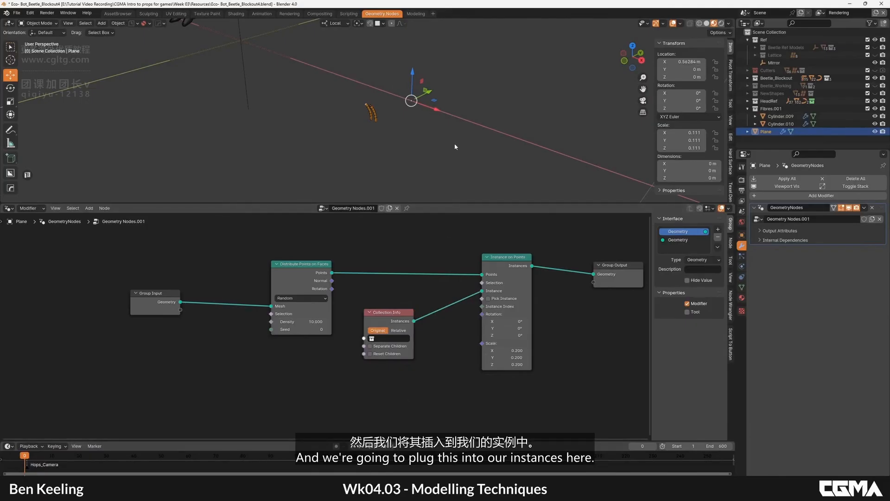
Set the Collection Info node's collection to Fibres.001.
{"action": "left_click", "coordinate": [389, 337]}
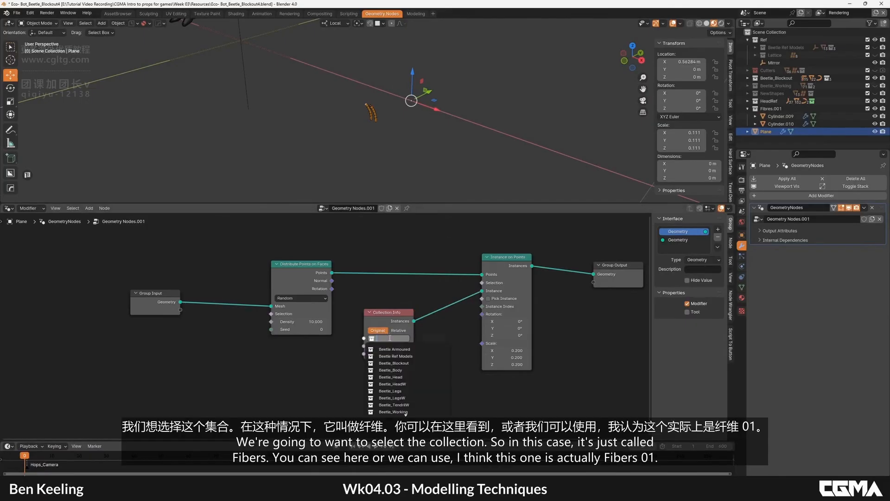
{"action": "type", "text": "fibre"}
{"action": "left_click", "coordinate": [385, 349]}
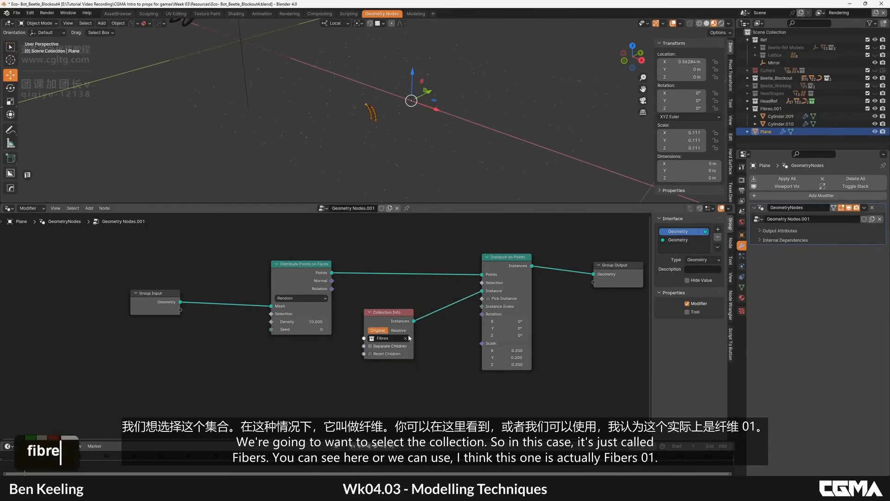
{"action": "double_click", "coordinate": [389, 338]}
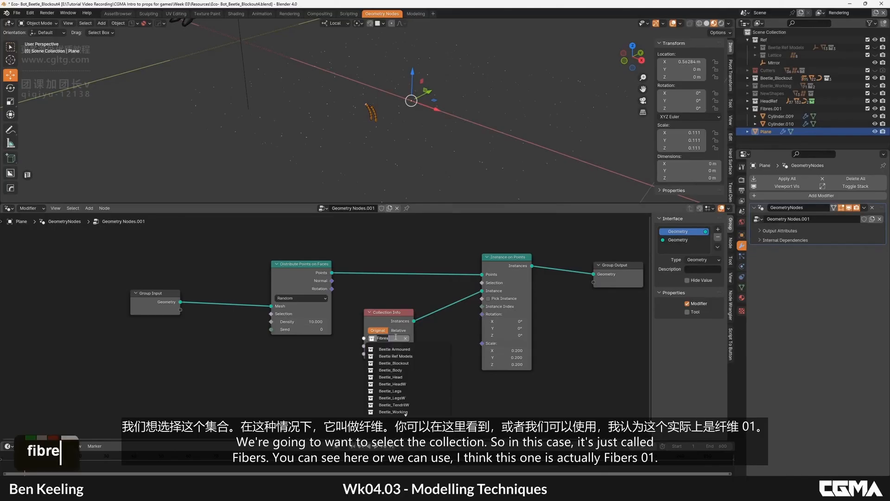
{"action": "type", "text": ".0"}
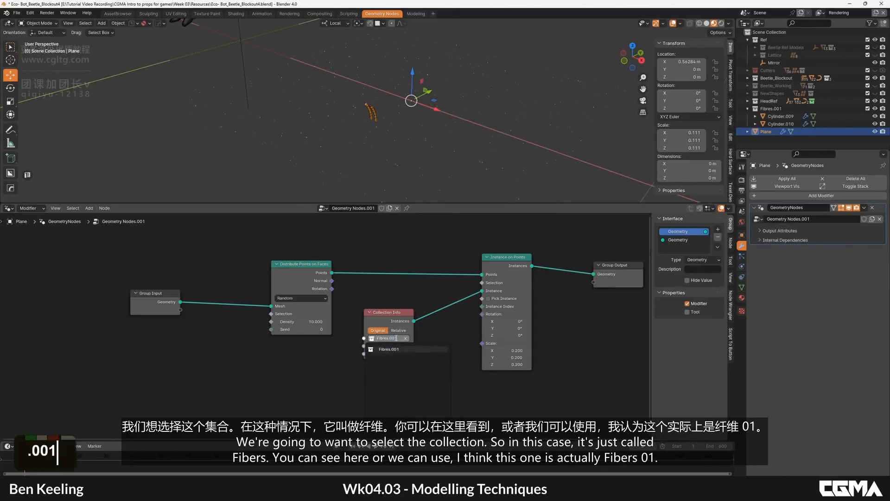
{"action": "type", "text": "01"}
{"action": "left_click", "coordinate": [399, 349]}
Set the Instance on Points node's scale to 1 on the X, Y and Z axes.
{"action": "middle_click", "coordinate": [395, 107], "text": "alt"}
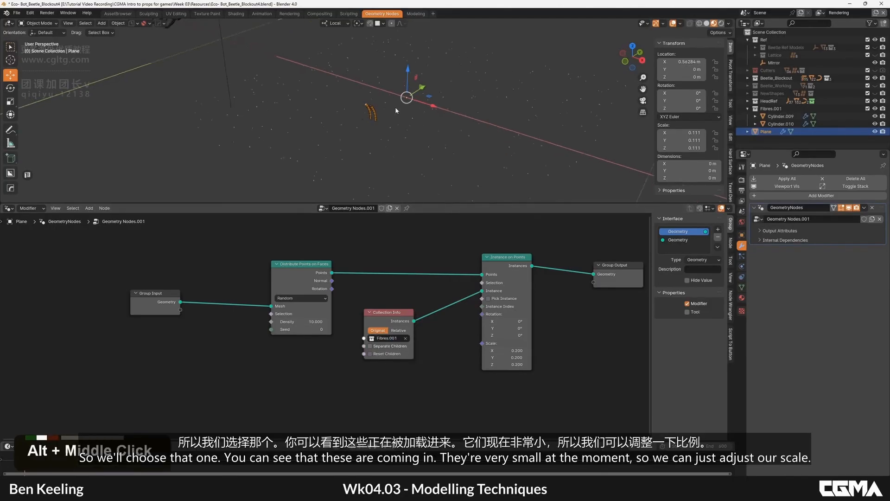
{"action": "scroll", "coordinate": [378, 124], "scroll_direction": "up", "scroll_amount": 1}
{"action": "scroll", "coordinate": [378, 123], "scroll_direction": "up", "scroll_amount": 3}
{"action": "scroll", "coordinate": [403, 124], "scroll_direction": "down", "scroll_amount": 2}
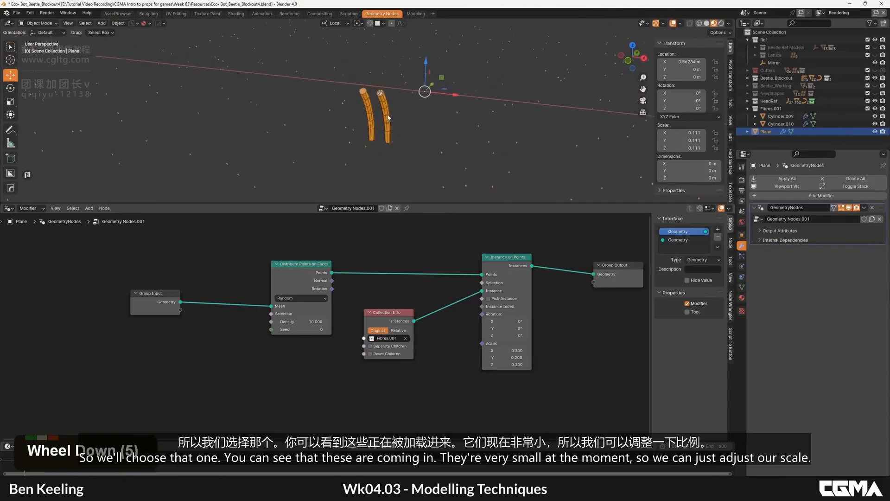
{"action": "middle_click_drag", "start_coordinate": [446, 135], "coordinate": [409, 123], "text": "alt"}
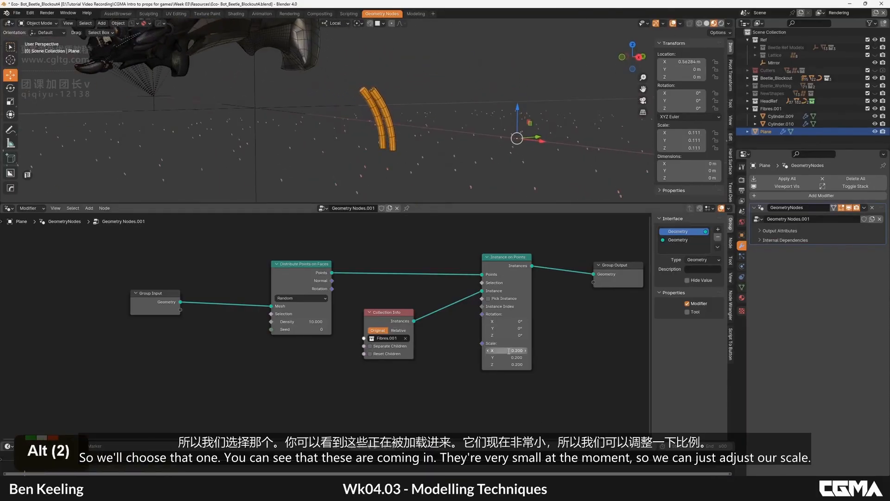
{"action": "left_click_drag", "start_coordinate": [508, 350], "coordinate": [508, 364], "text": "shift"}
{"action": "type", "text": "1"}
{"action": "key", "text": "Return"}
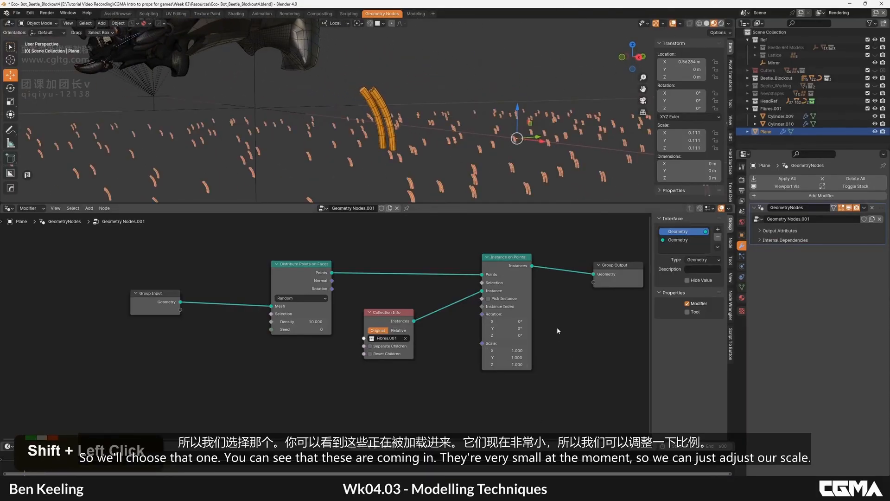
Examine up close how the fibre instances are spawned at each point around the plane.
{"action": "middle_click_drag", "start_coordinate": [443, 117], "coordinate": [462, 156], "text": "alt"}
{"action": "scroll", "coordinate": [462, 158], "scroll_direction": "up", "scroll_amount": 5}
{"action": "middle_click_drag", "start_coordinate": [391, 143], "coordinate": [440, 131], "text": "alt"}
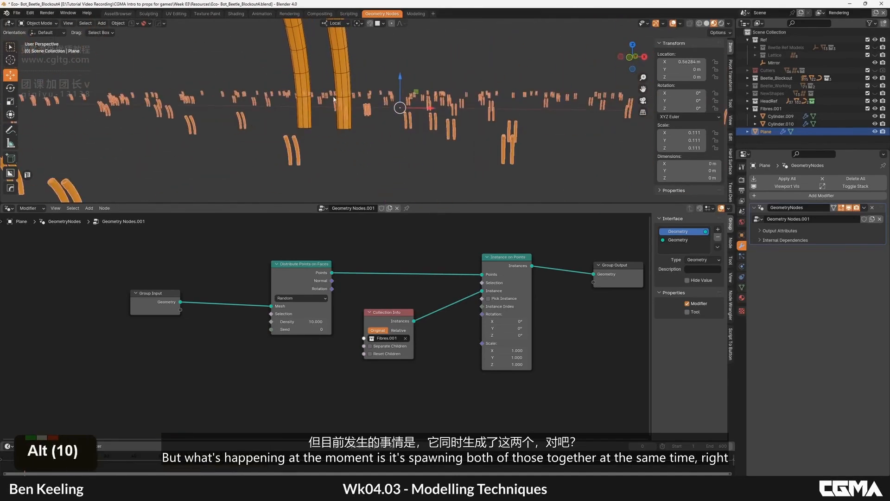
{"action": "scroll", "coordinate": [333, 98], "scroll_direction": "down", "scroll_amount": 2}
{"action": "middle_click_drag", "start_coordinate": [334, 99], "coordinate": [413, 135], "text": "alt"}
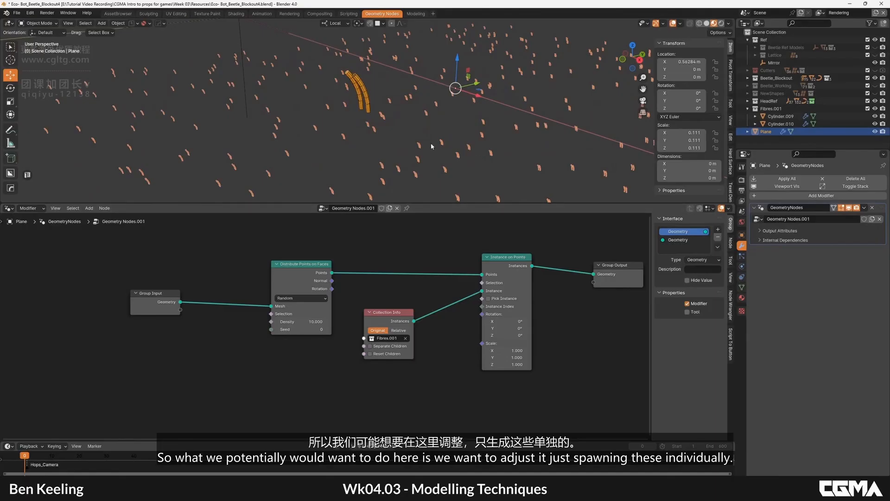
{"action": "left_click", "coordinate": [370, 108]}
{"action": "left_click", "coordinate": [483, 134]}
{"action": "middle_click_drag", "start_coordinate": [445, 140], "coordinate": [463, 161], "text": "alt"}
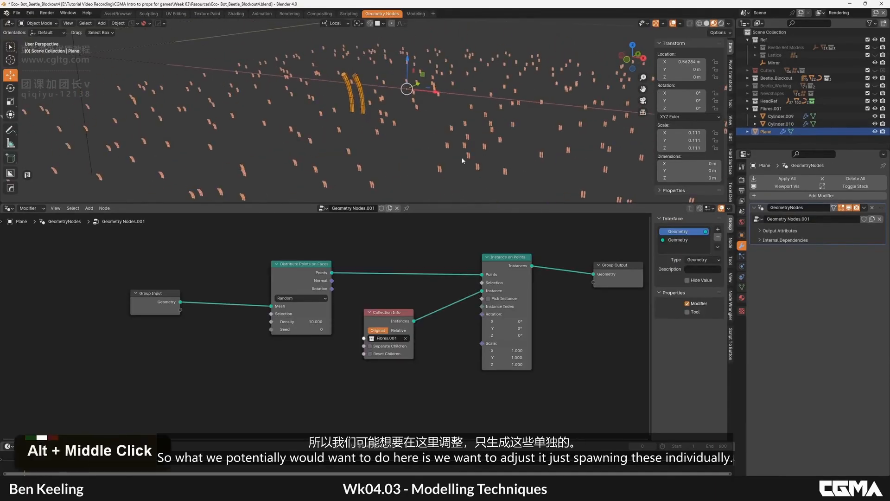
Enable Separate Children and Reset Children on the Collection Info node.
{"action": "left_click", "coordinate": [371, 346]}
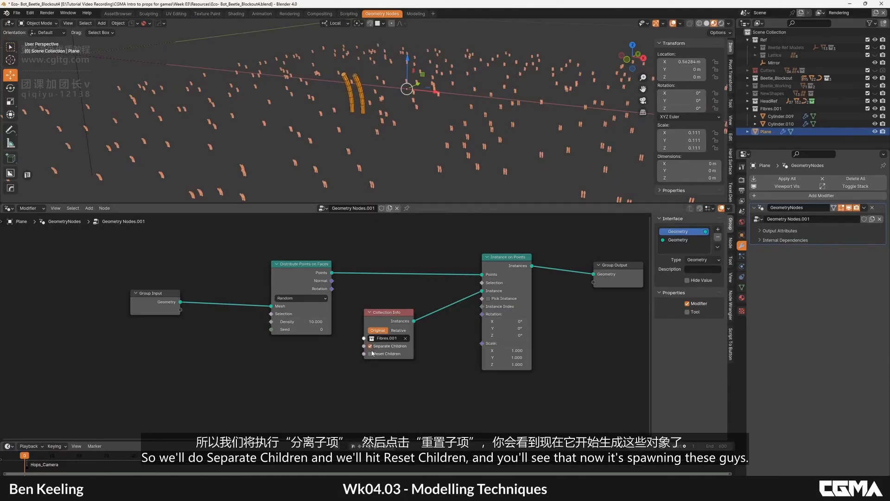
{"action": "left_click", "coordinate": [370, 353]}
{"action": "middle_click_drag", "start_coordinate": [444, 159], "coordinate": [429, 142], "text": "alt"}
{"action": "key", "text": "ctrl+a"}
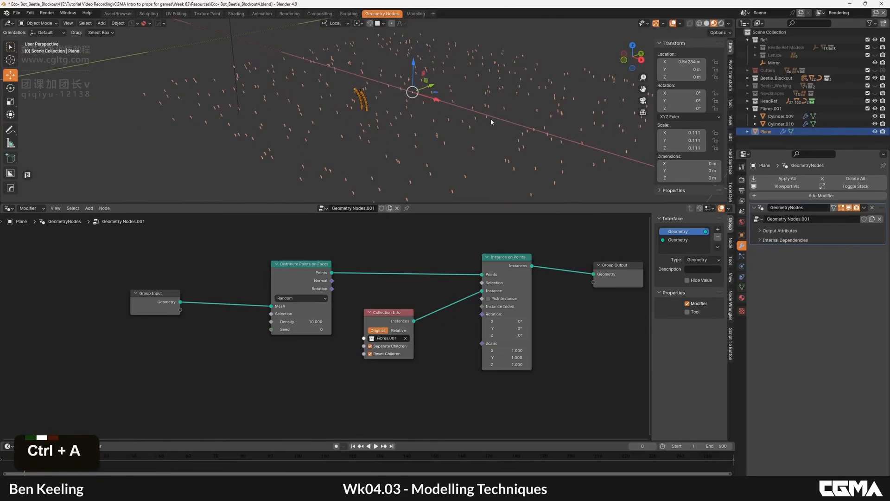
{"action": "left_click", "coordinate": [469, 116]}
{"action": "middle_click_drag", "start_coordinate": [508, 148], "coordinate": [491, 142], "text": "alt"}
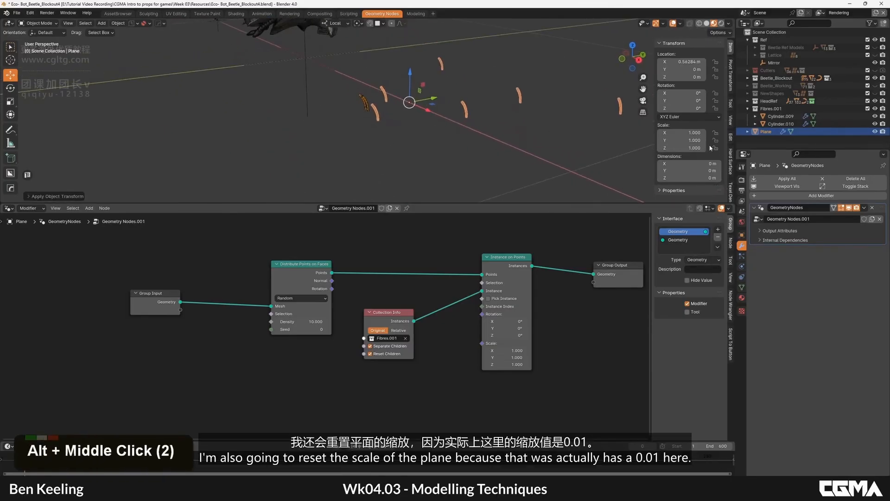
{"action": "key", "text": "ctrl+z"}
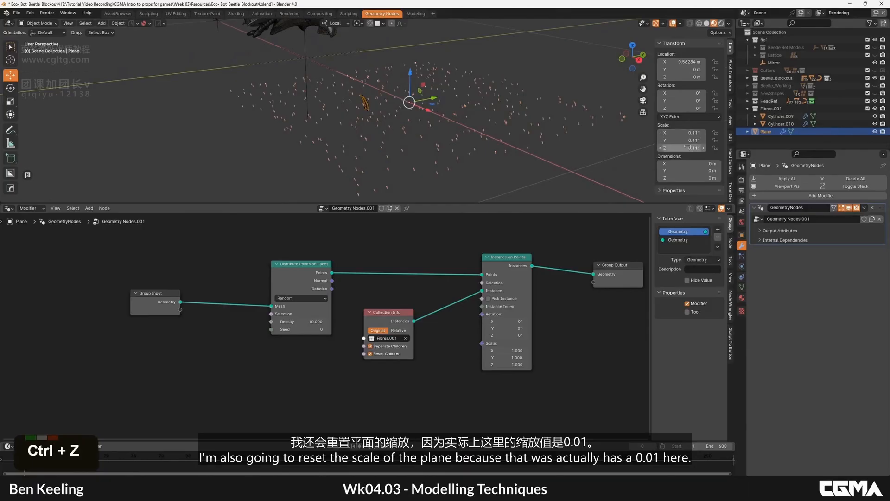
Apply the plane's scale.
{"action": "key", "text": "ctrl+a"}
{"action": "left_click", "coordinate": [485, 127]}
{"action": "middle_click_drag", "start_coordinate": [485, 127], "coordinate": [491, 140], "text": "alt"}
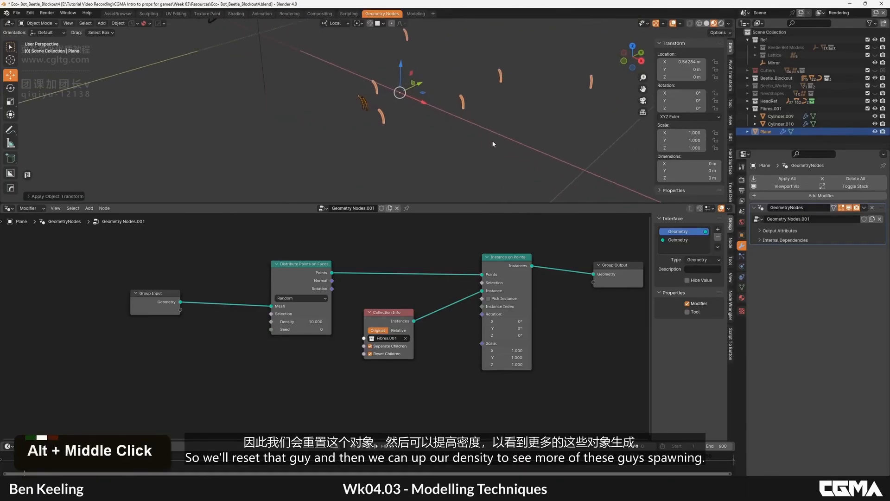
Set the Distribute Points on Faces node's density to 1000.
{"action": "double_click", "coordinate": [306, 323]}
{"action": "double_click", "coordinate": [305, 323]}
{"action": "key", "text": "BackSpace"}
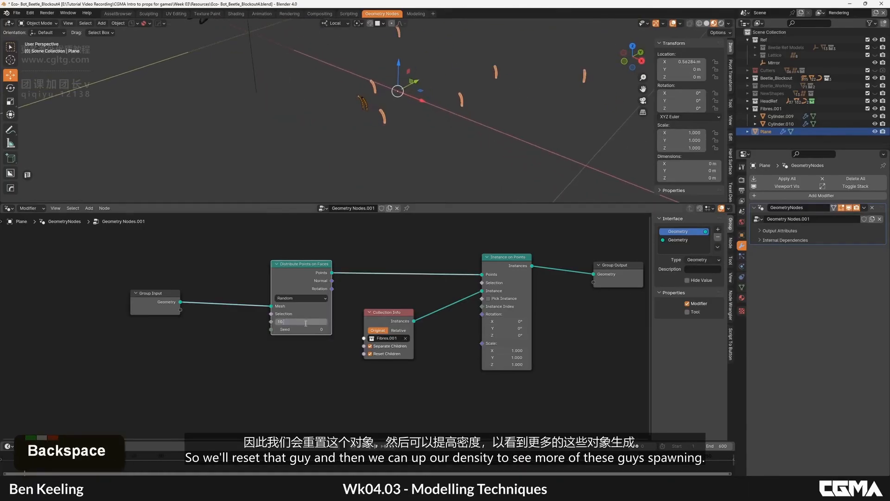
{"action": "type", "text": "000"}
{"action": "key", "text": "Return"}
{"action": "middle_click", "coordinate": [404, 129], "text": "alt"}
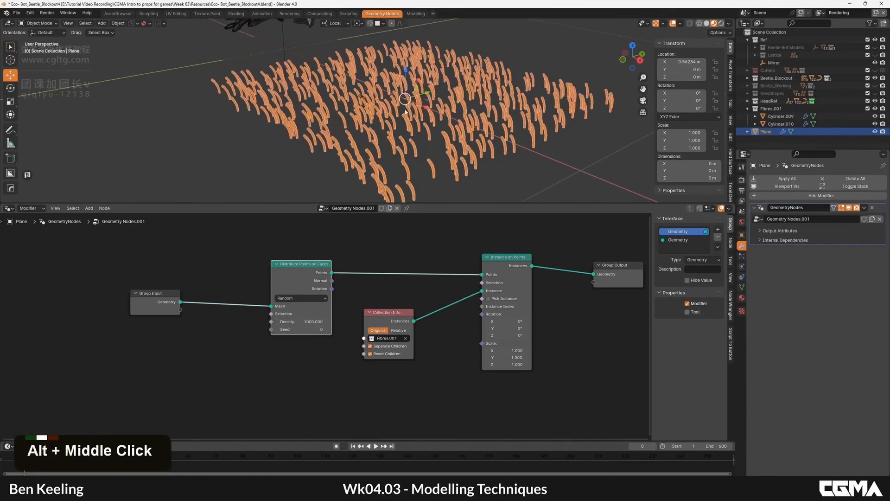
{"action": "scroll", "coordinate": [355, 126], "scroll_direction": "down", "scroll_amount": 2}
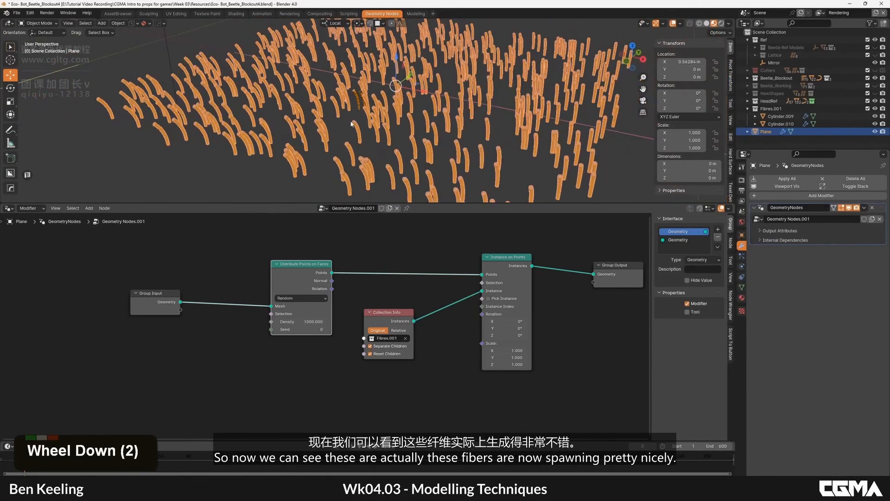
Select all objects in the Fibres.001 collection and move the two source fibres away from the plane's scattered instances.
{"action": "key", "text": "F4"}
{"action": "middle_click", "coordinate": [360, 109], "text": "alt"}
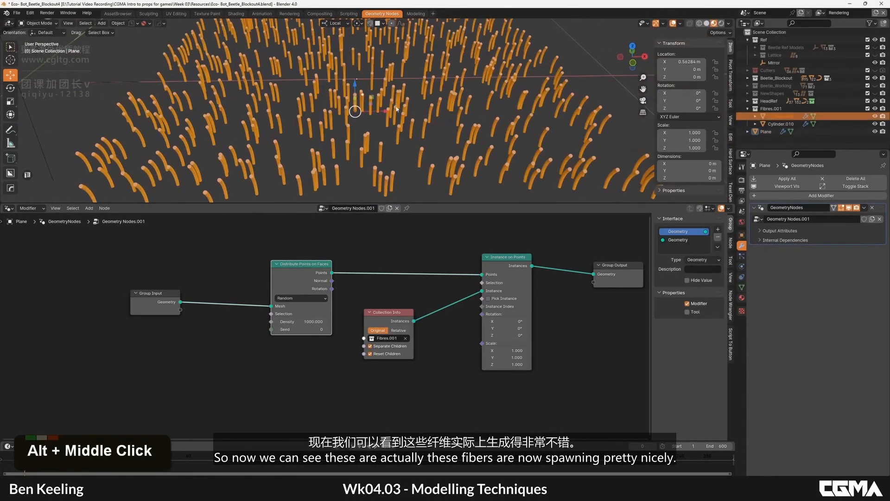
{"action": "left_click", "coordinate": [771, 109]}
{"action": "right_click", "coordinate": [766, 109]}
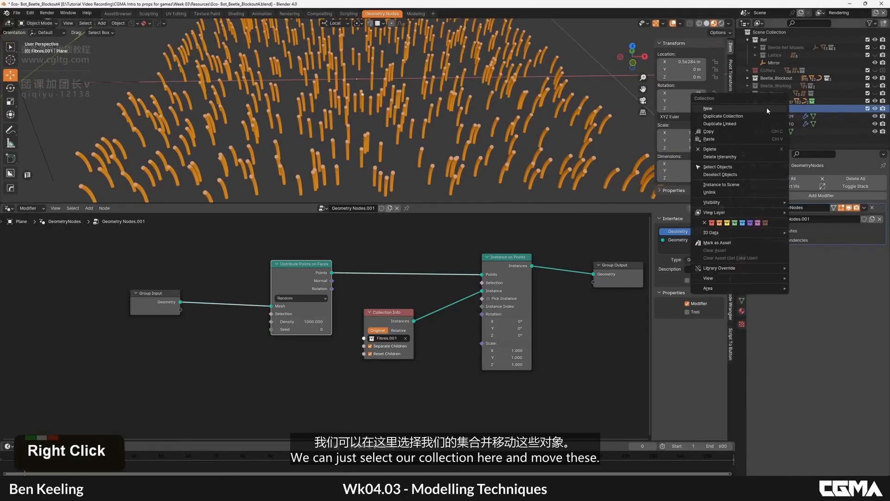
{"action": "left_click", "coordinate": [718, 167]}
{"action": "middle_click", "coordinate": [380, 134], "text": "alt"}
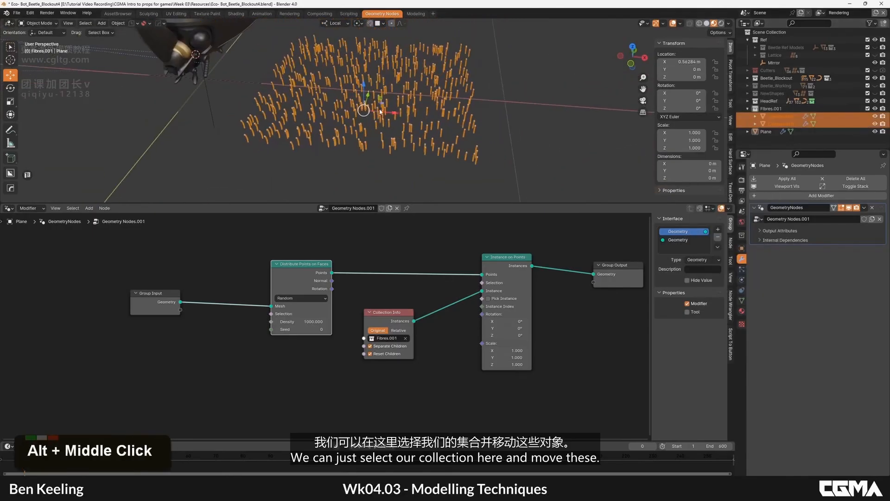
{"action": "middle_click", "coordinate": [516, 154], "text": "alt"}
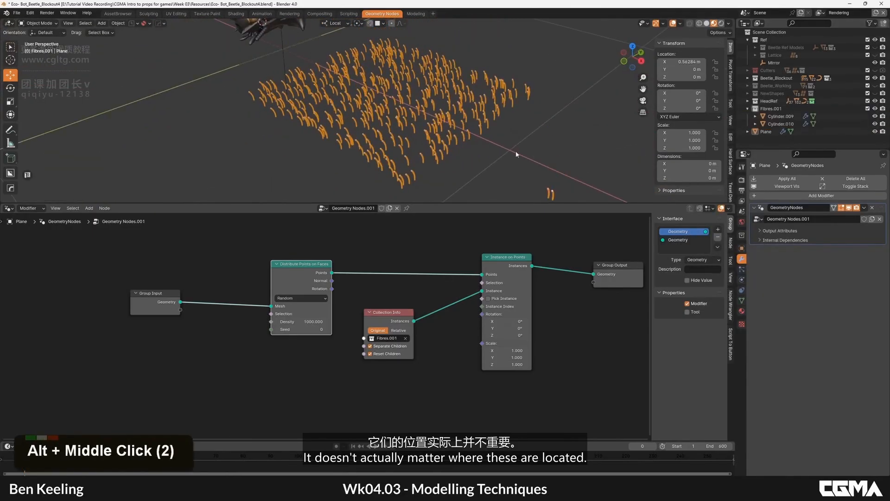
{"action": "middle_click_drag", "start_coordinate": [516, 154], "coordinate": [483, 137]}
{"action": "middle_click", "coordinate": [454, 99], "text": "alt"}
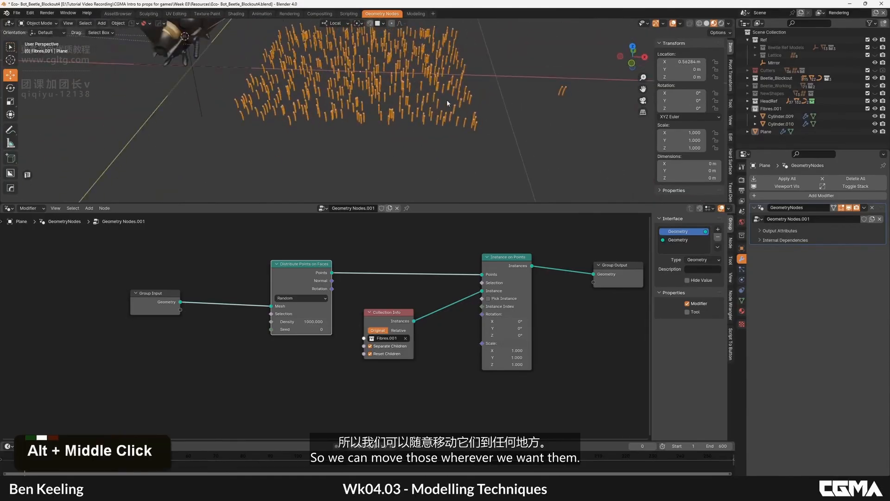
{"action": "middle_click_drag", "start_coordinate": [447, 99], "coordinate": [324, 93]}
Reselect the plane and move its Group Output node farther from Instance on Points to make room for another node.
{"action": "left_click", "coordinate": [352, 106]}
{"action": "scroll", "coordinate": [417, 319], "scroll_direction": "down", "scroll_amount": 3}
{"action": "middle_click_drag", "start_coordinate": [496, 310], "coordinate": [415, 309]}
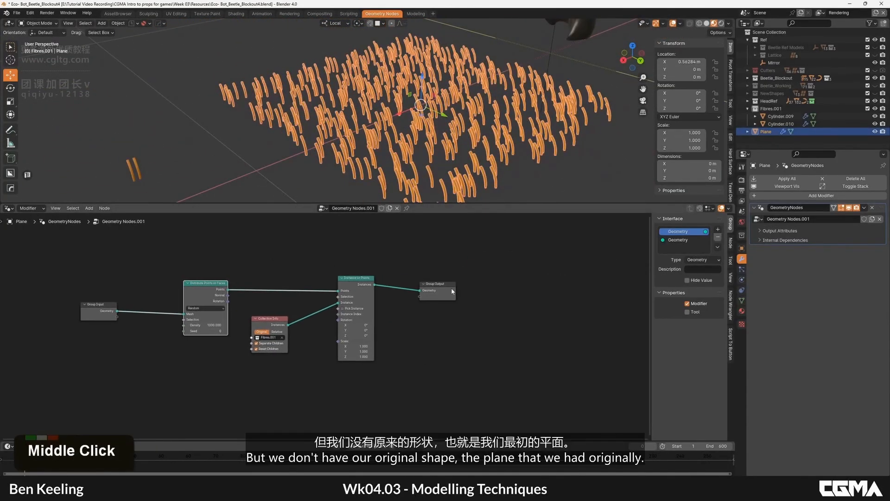
{"action": "left_click_drag", "start_coordinate": [452, 291], "coordinate": [577, 289]}
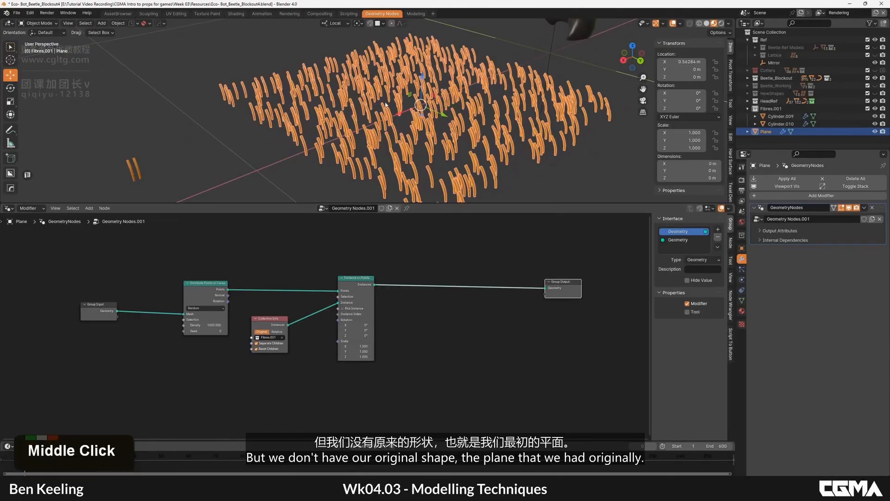
{"action": "middle_click_drag", "start_coordinate": [385, 105], "coordinate": [442, 122], "text": "alt"}
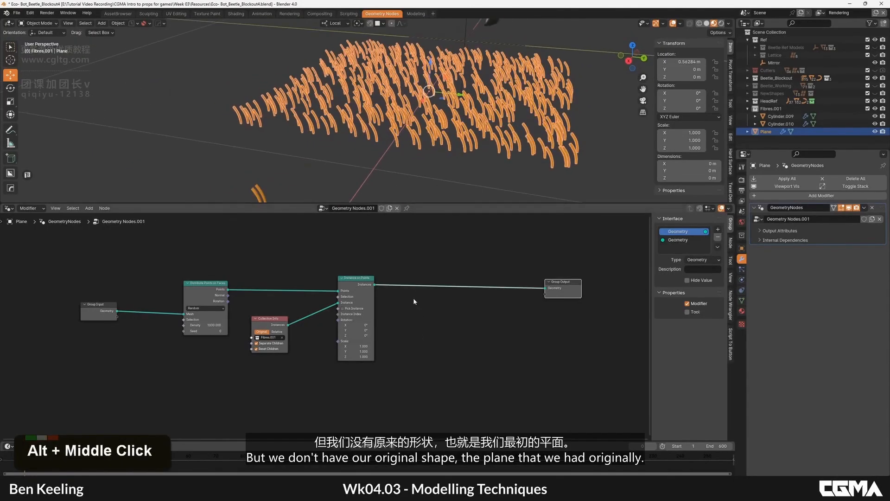
Insert a Join Geometry node into the link between Instance on Points and Group Output.
{"action": "middle_click_drag", "start_coordinate": [439, 269], "coordinate": [434, 294]}
{"action": "key", "text": "shift+a"}
{"action": "left_click", "coordinate": [434, 294]}
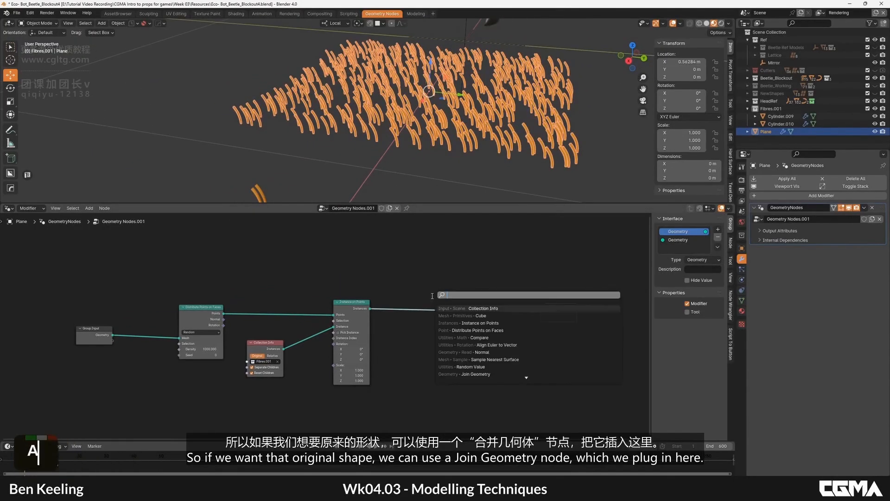
{"action": "type", "text": "join"}
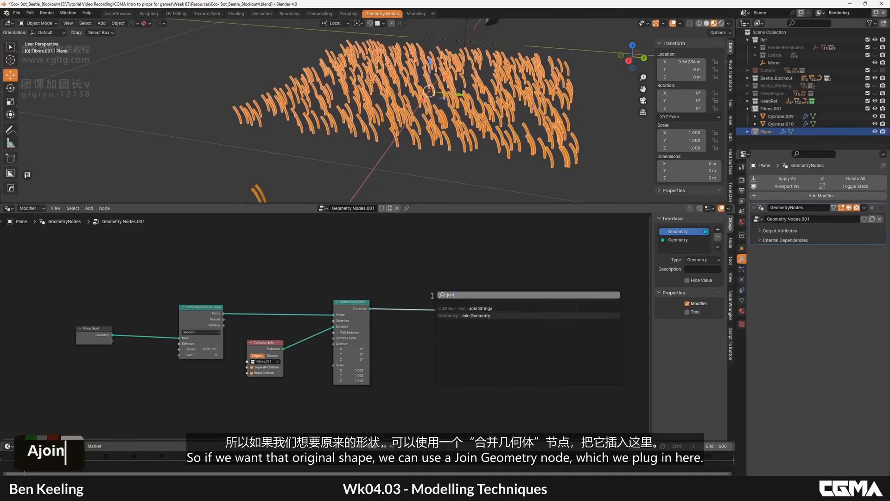
{"action": "key", "text": "Return"}
{"action": "left_click", "coordinate": [496, 287]}
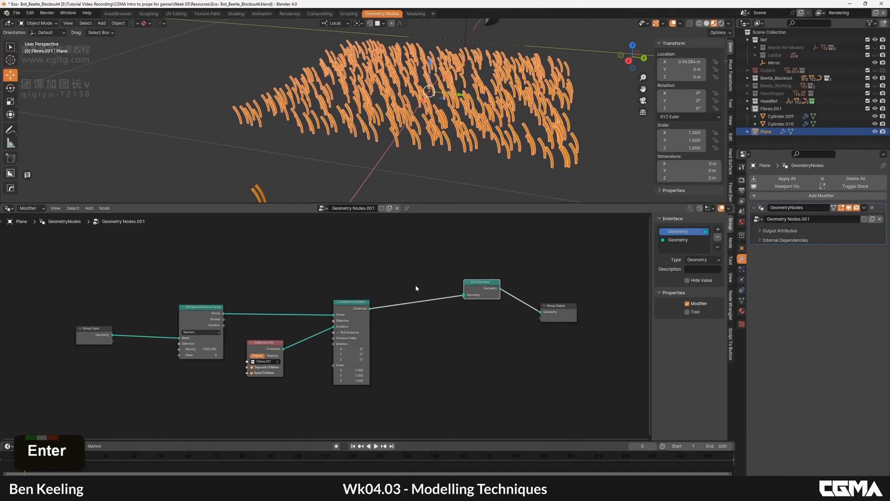
Connect the Group Input's Geometry output to Join Geometry and inspect the fibres together with the original plane.
{"action": "left_click_drag", "start_coordinate": [90, 330], "coordinate": [464, 294]}
{"action": "middle_click", "coordinate": [526, 137], "text": "alt"}
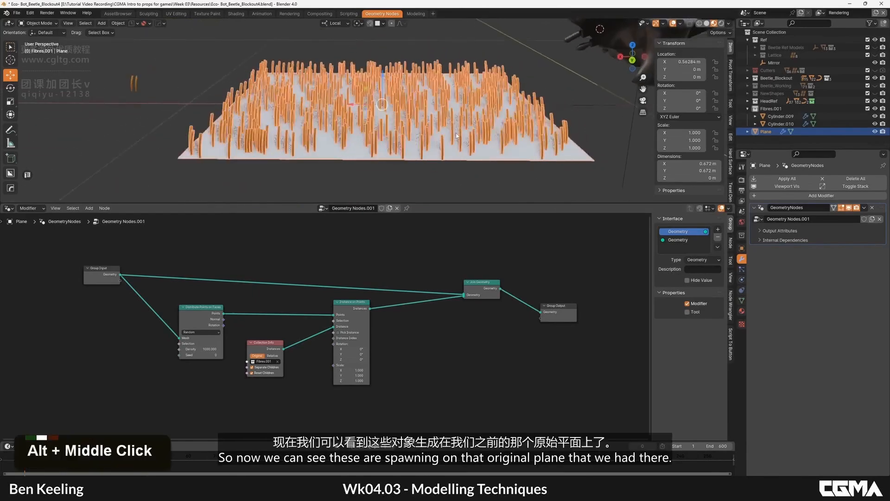
{"action": "middle_click", "coordinate": [433, 123], "text": "alt"}
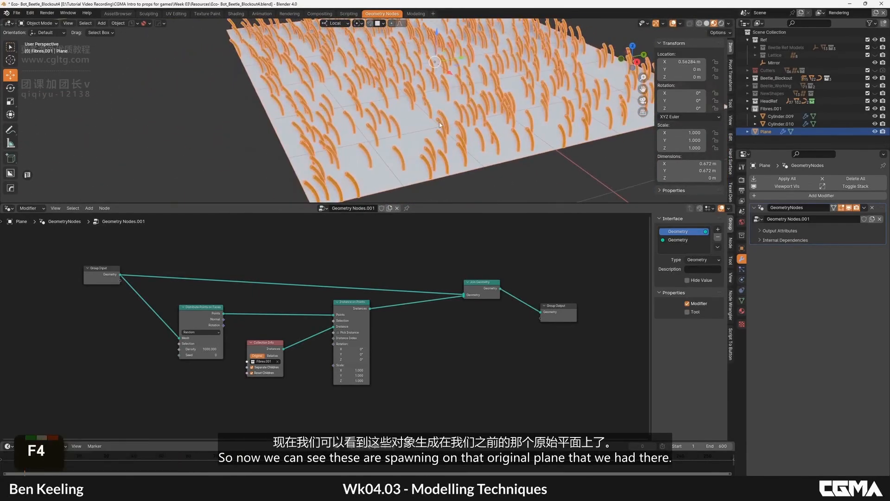
{"action": "scroll", "coordinate": [440, 124], "scroll_direction": "down", "scroll_amount": 1}
{"action": "middle_click", "coordinate": [440, 123], "text": "alt"}
{"action": "scroll", "coordinate": [441, 123], "scroll_direction": "down", "scroll_amount": 2}
{"action": "scroll", "coordinate": [833, 193], "scroll_direction": "down", "scroll_amount": 2}
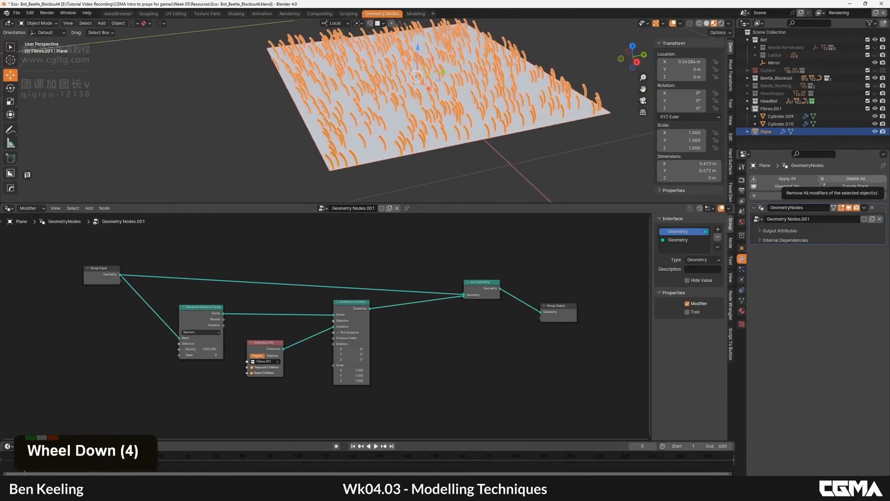
{"action": "middle_click", "coordinate": [833, 193]}
{"action": "middle_click", "coordinate": [833, 193]}
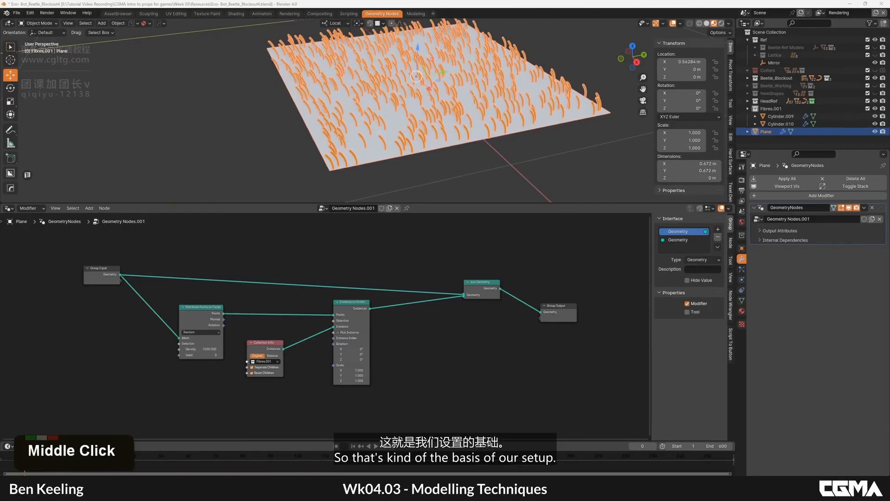
{"action": "middle_click", "coordinate": [469, 288]}
{"action": "scroll", "coordinate": [470, 287], "scroll_direction": "up", "scroll_amount": 1}
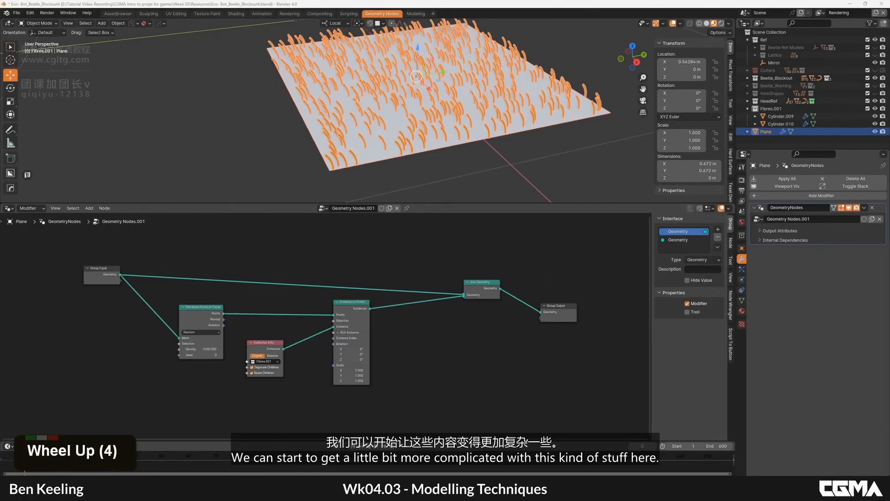
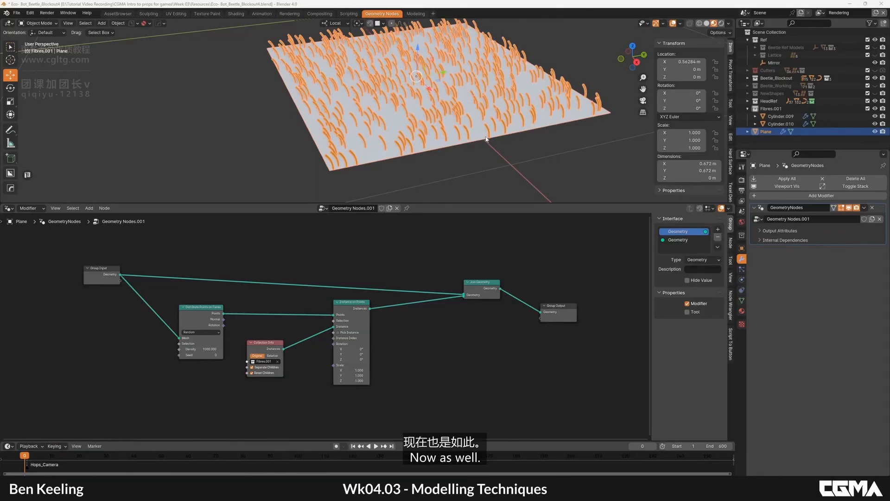
Extrude the edge loop along one side of the plane outward and lower it to form a downward-sloping section.
{"action": "middle_click_drag", "start_coordinate": [486, 138], "coordinate": [464, 132]}
{"action": "middle_click", "coordinate": [457, 129], "text": "alt"}
{"action": "scroll", "coordinate": [432, 138], "scroll_direction": "up", "scroll_amount": 3}
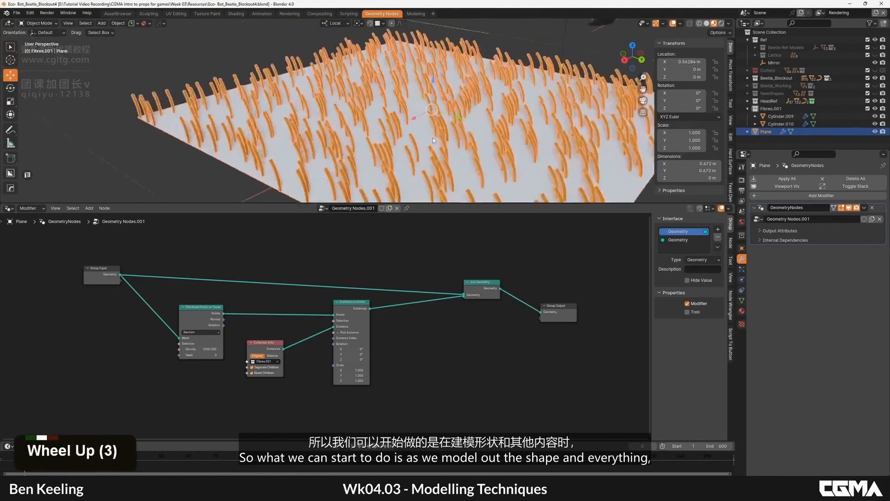
{"action": "scroll", "coordinate": [437, 142], "scroll_direction": "up", "scroll_amount": 2}
{"action": "scroll", "coordinate": [445, 141], "scroll_direction": "down", "scroll_amount": 4}
{"action": "middle_click", "coordinate": [466, 133], "text": "alt"}
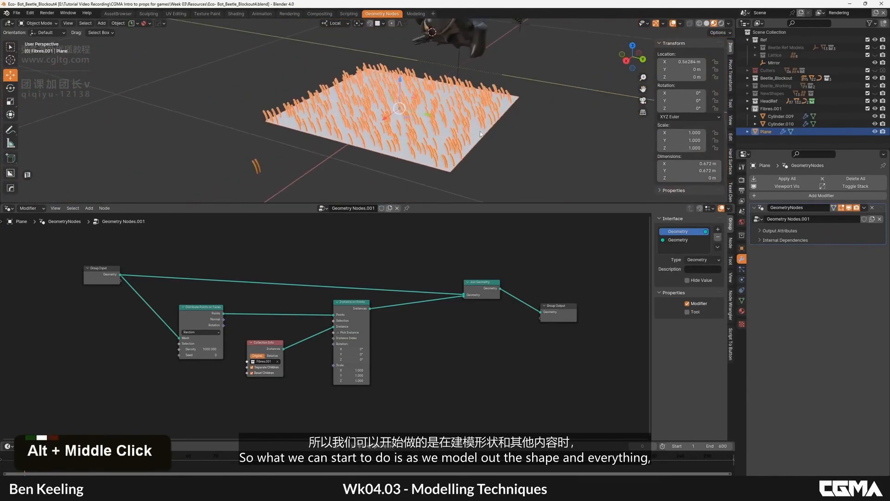
{"action": "key", "text": "Tab"}
{"action": "key", "text": "2"}
{"action": "middle_click", "coordinate": [493, 124], "text": "alt"}
{"action": "left_click", "coordinate": [493, 124], "text": "alt+shift"}
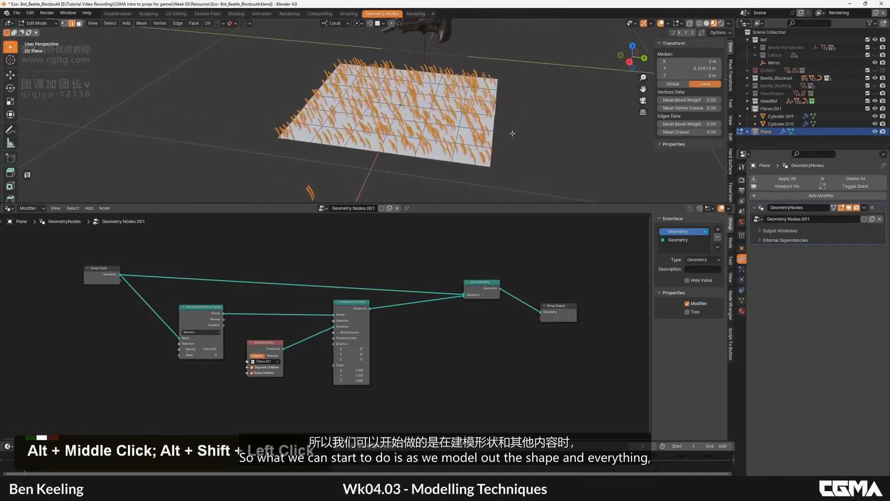
{"action": "key", "text": "e"}
{"action": "left_click", "coordinate": [515, 116]}
{"action": "middle_click_drag", "start_coordinate": [514, 116], "coordinate": [533, 107], "text": "alt"}
{"action": "key", "text": "g"}
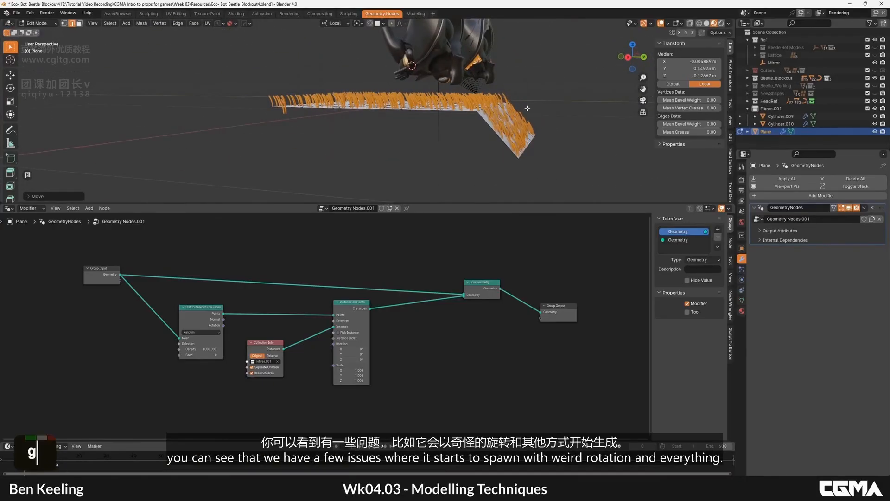
Extend the sloped section's outer edge straight down along Z into a vertical face and return to Object Mode.
{"action": "key", "text": "z"}
{"action": "left_click", "coordinate": [544, 160]}
{"action": "middle_click", "coordinate": [544, 160], "text": "alt"}
{"action": "middle_click_drag", "start_coordinate": [544, 160], "coordinate": [455, 107], "text": "alt"}
{"action": "middle_click", "coordinate": [446, 97], "text": "alt"}
{"action": "middle_click_drag", "start_coordinate": [525, 106], "coordinate": [460, 119], "text": "alt"}
{"action": "scroll", "coordinate": [547, 109], "scroll_direction": "up", "scroll_amount": 2}
{"action": "scroll", "coordinate": [530, 114], "scroll_direction": "down", "scroll_amount": 3}
{"action": "key", "text": "Tab"}
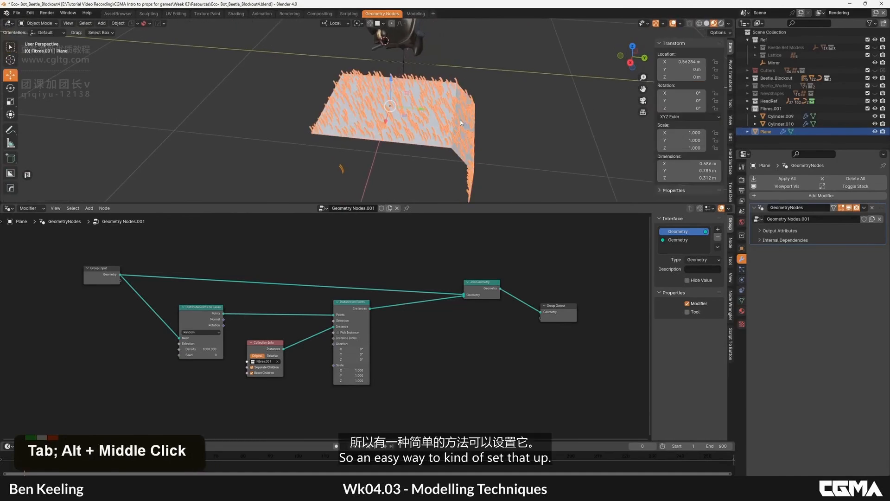
Shift the Join Geometry and Collection Info nodes upward to tidy the node layout.
{"action": "left_click_drag", "start_coordinate": [482, 290], "coordinate": [479, 271]}
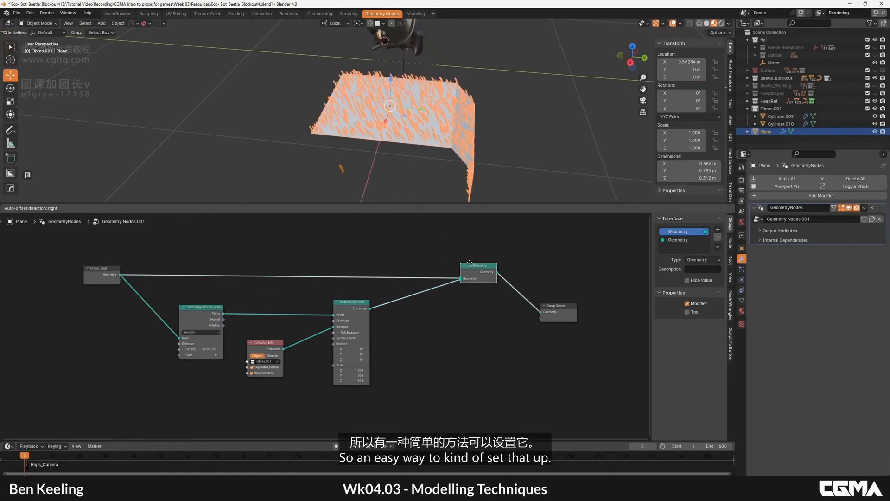
{"action": "middle_click_drag", "start_coordinate": [323, 343], "coordinate": [414, 306]}
{"action": "left_click_drag", "start_coordinate": [359, 305], "coordinate": [360, 290]}
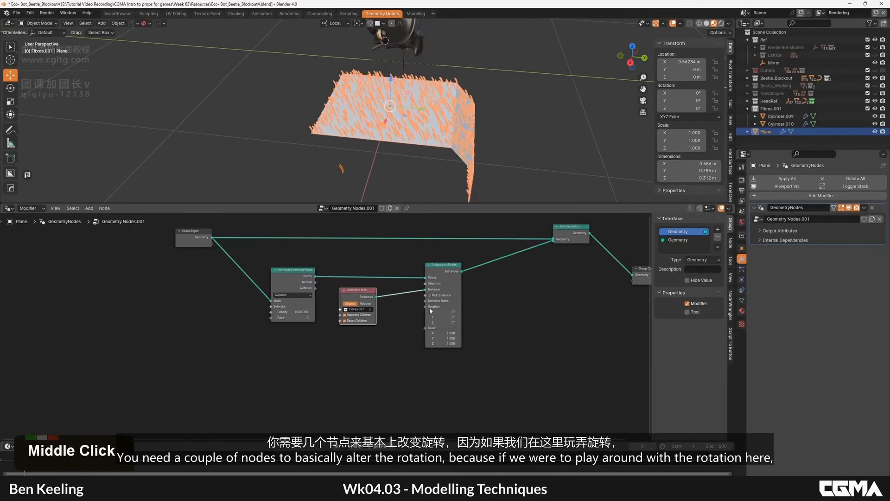
Try out a different Z rotation on the Instance on Points node and undo the change.
{"action": "scroll", "coordinate": [477, 121], "scroll_direction": "up", "scroll_amount": 5}
{"action": "middle_click_drag", "start_coordinate": [483, 124], "coordinate": [468, 115], "text": "alt"}
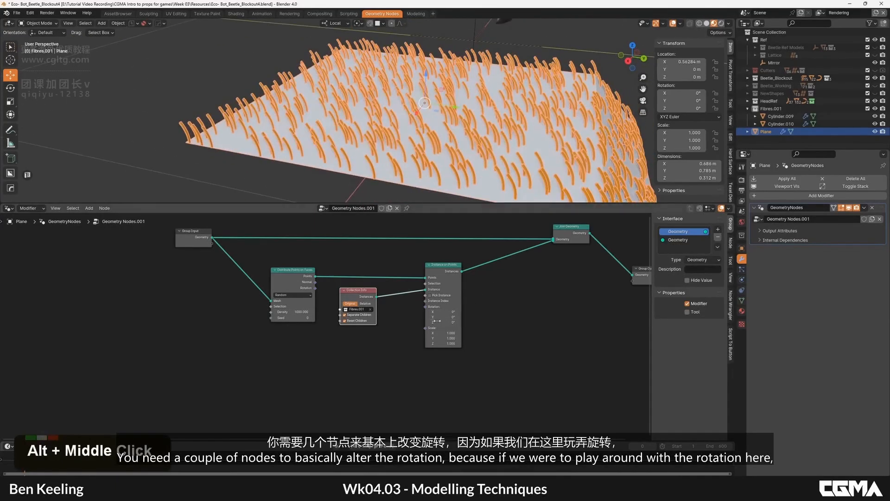
{"action": "left_click_drag", "start_coordinate": [442, 321], "coordinate": [396, 322]}
{"action": "key", "text": "ctrl+z"}
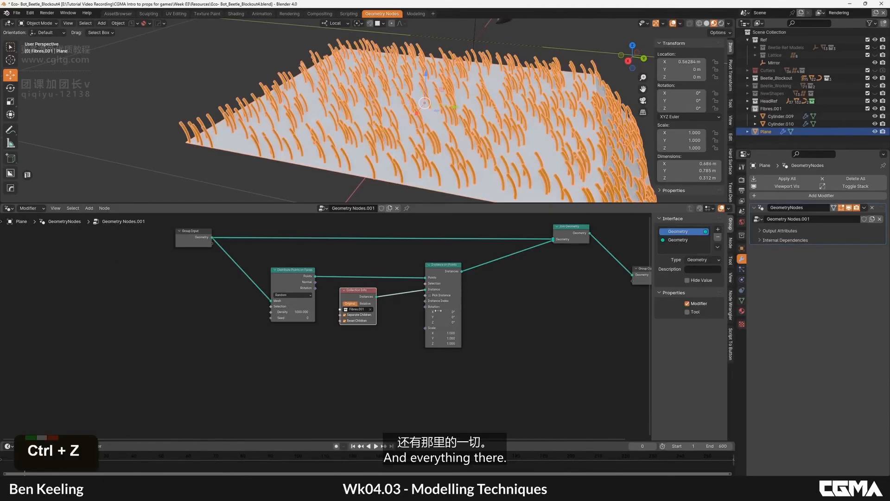
{"action": "key", "text": "ctrl+z"}
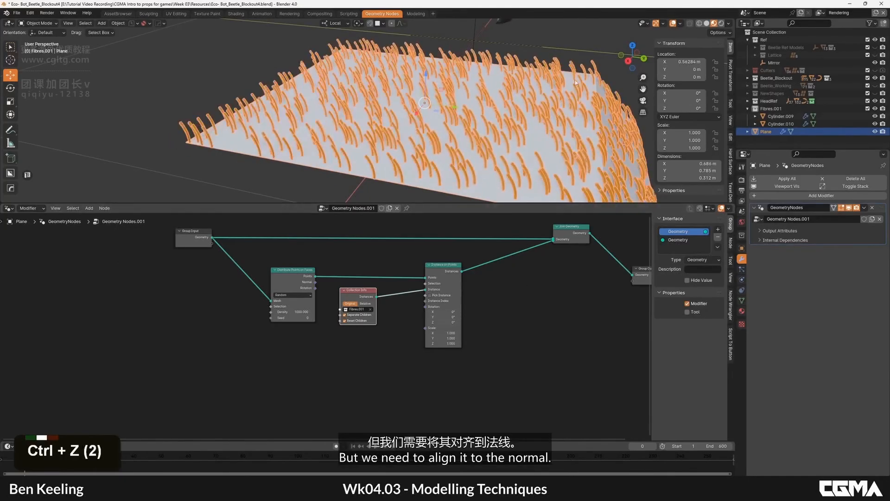
Add a Sample Nearest Surface node below the Collection Info node.
{"action": "middle_click_drag", "start_coordinate": [482, 121], "coordinate": [509, 125], "text": "alt"}
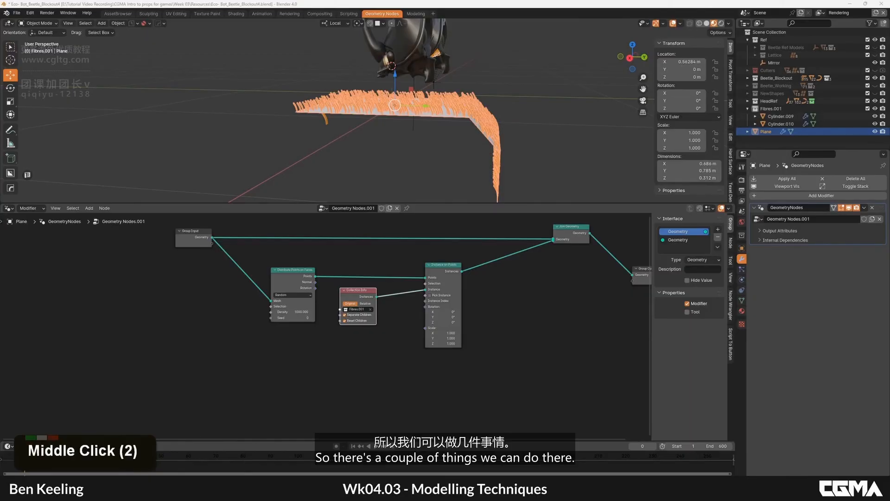
{"action": "middle_click_drag", "start_coordinate": [334, 366], "coordinate": [358, 370]}
{"action": "scroll", "coordinate": [358, 371], "scroll_direction": "up", "scroll_amount": 3}
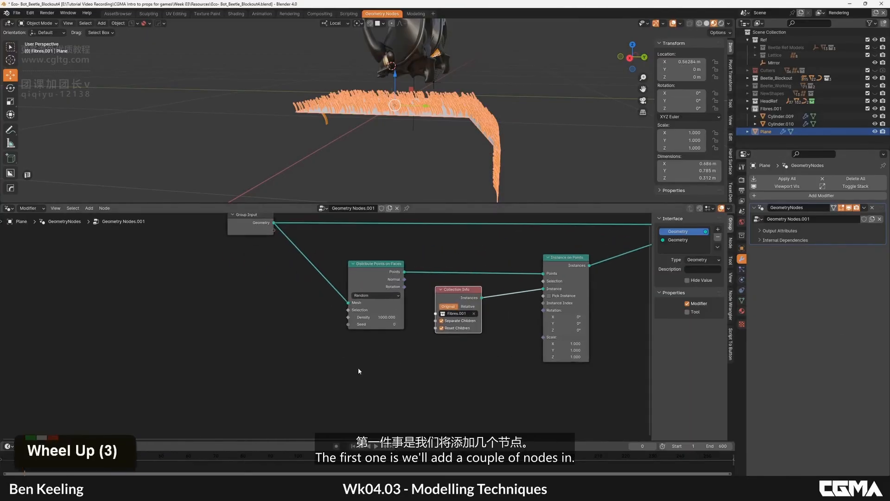
{"action": "key", "text": "shift+a"}
{"action": "left_click", "coordinate": [343, 341]}
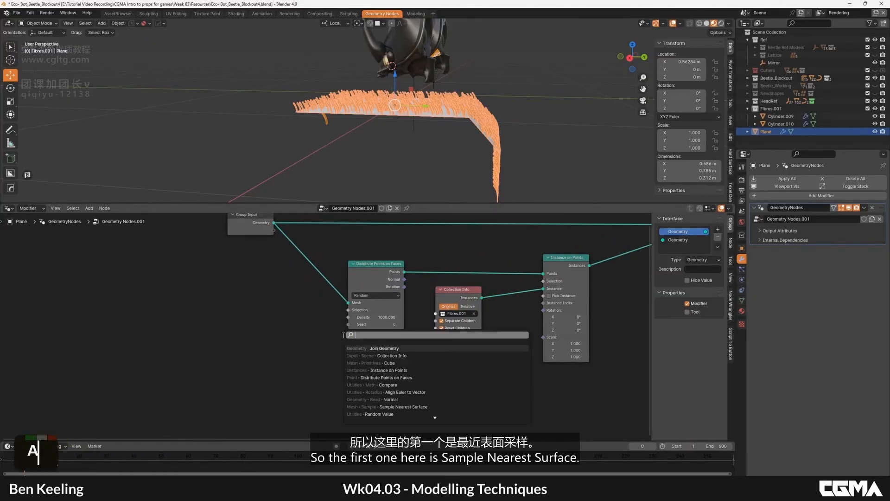
{"action": "type", "text": "sample"}
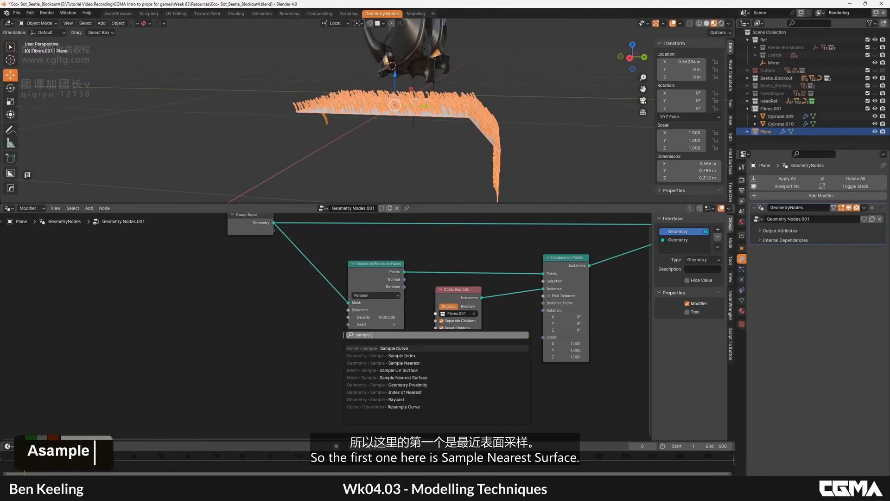
{"action": "type", "text": " near"}
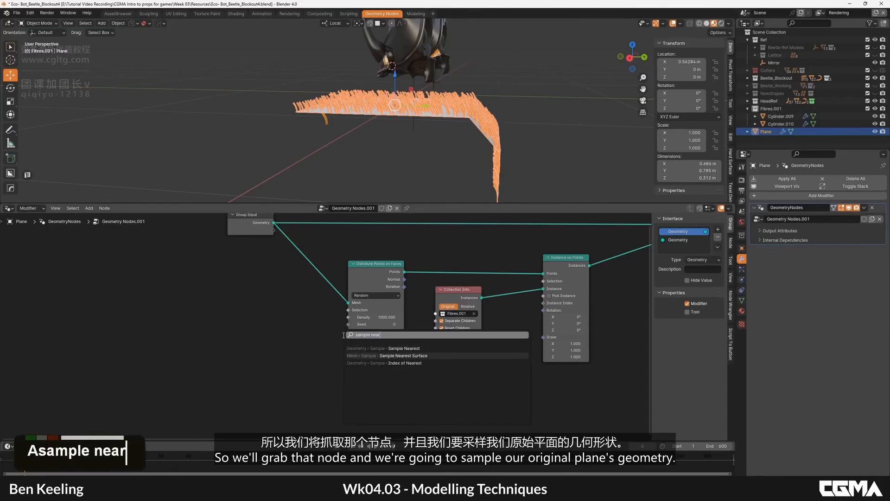
{"action": "key", "text": "Return"}
{"action": "middle_click_drag", "start_coordinate": [247, 229], "coordinate": [254, 235]}
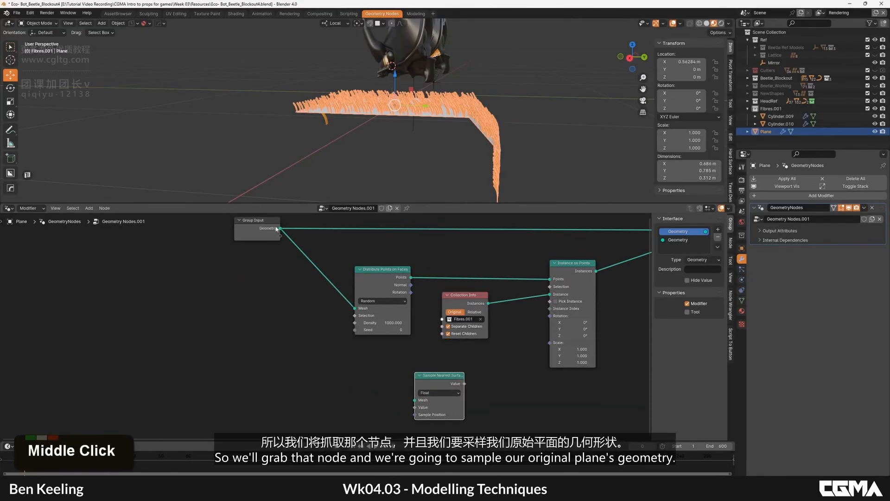
Connect the Group Input's Geometry to Sample Nearest Surface's Mesh and set the sampled data type to Vector.
{"action": "left_click_drag", "start_coordinate": [280, 228], "coordinate": [373, 373]}
{"action": "middle_click_drag", "start_coordinate": [373, 372], "coordinate": [416, 318]}
{"action": "scroll", "coordinate": [418, 336], "scroll_direction": "up", "scroll_amount": 4}
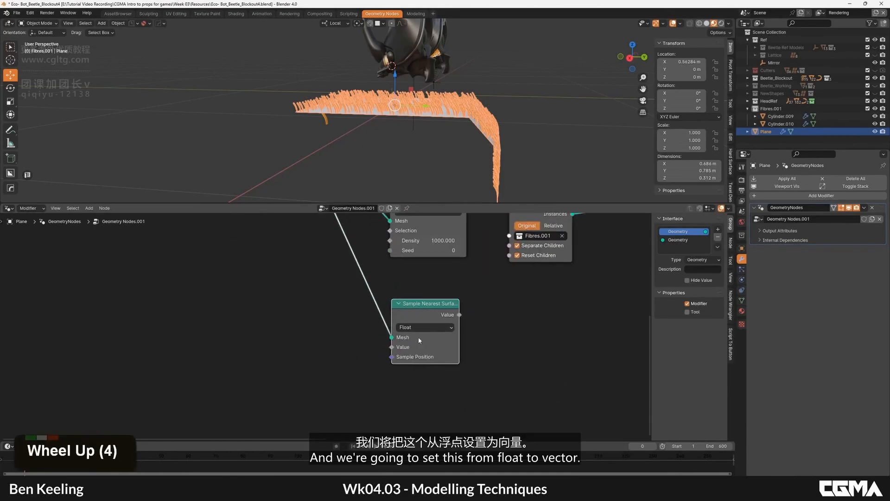
{"action": "left_click", "coordinate": [419, 327]}
{"action": "left_click", "coordinate": [408, 369]}
Add a Normal node and connect its output to the Value input of Sample Nearest Surface.
{"action": "middle_click_drag", "start_coordinate": [286, 337], "coordinate": [292, 341]}
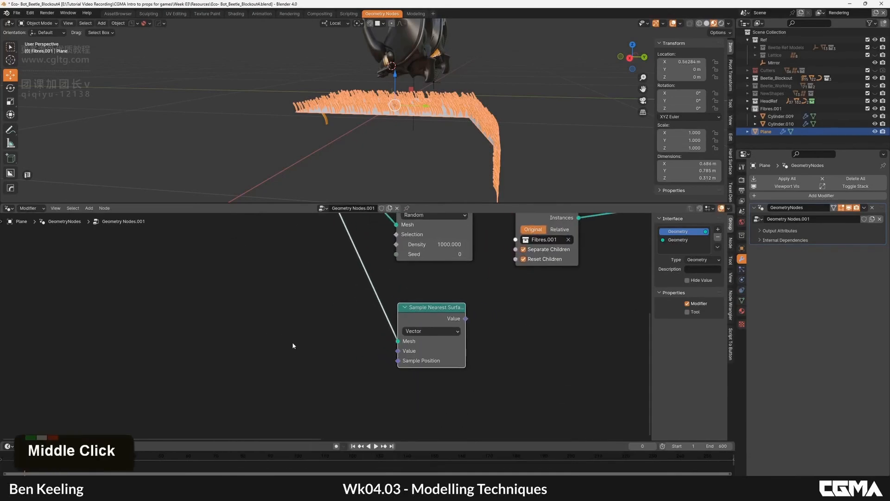
{"action": "key", "text": "shift+a"}
{"action": "double_click", "coordinate": [280, 335]}
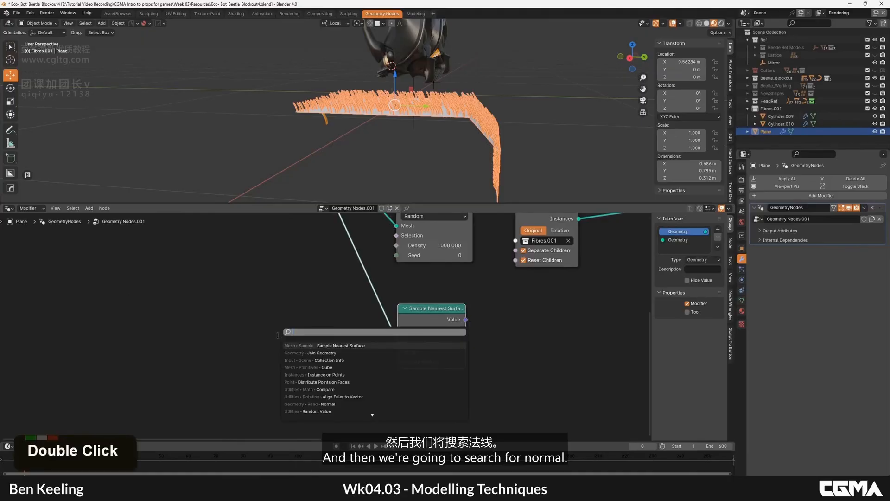
{"action": "type", "text": "normal"}
{"action": "key", "text": "Return"}
{"action": "left_click", "coordinate": [277, 336]}
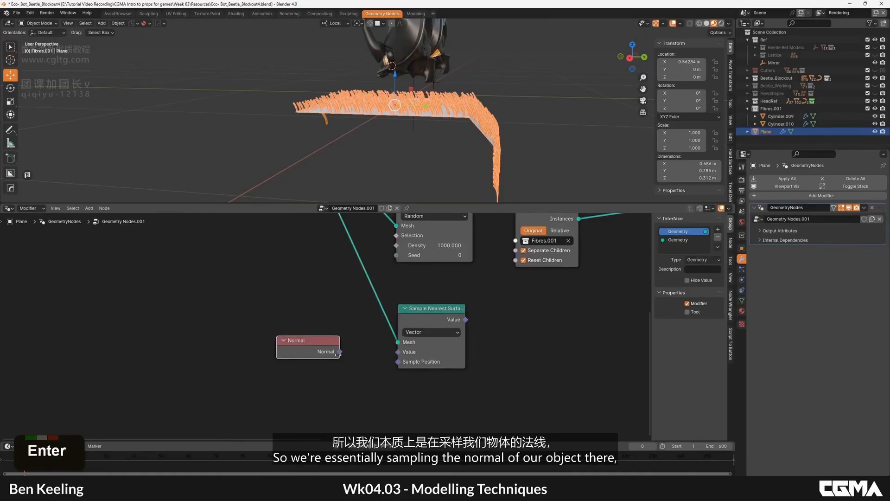
{"action": "left_click_drag", "start_coordinate": [405, 353], "coordinate": [404, 353]}
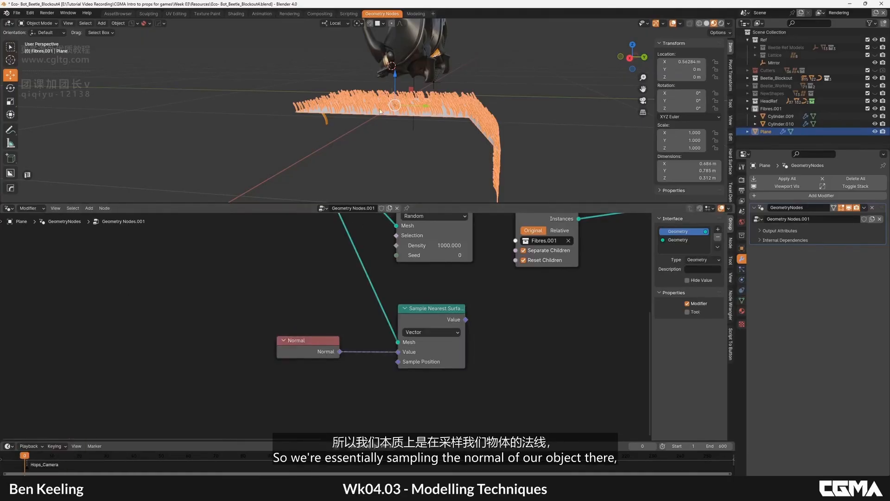
Add an Align Euler to Vector node between Sample Nearest Surface and Instance on Points.
{"action": "middle_click", "coordinate": [515, 130], "text": "alt"}
{"action": "scroll", "coordinate": [475, 116], "scroll_direction": "up", "scroll_amount": 2}
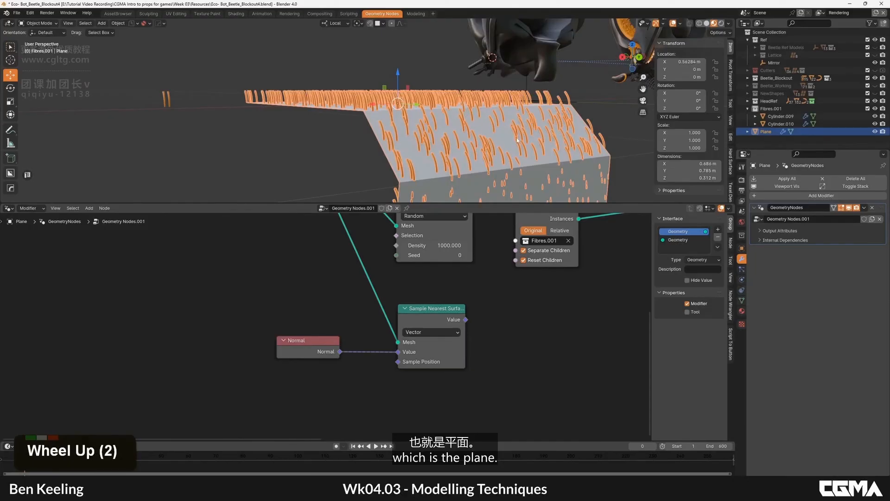
{"action": "scroll", "coordinate": [483, 110], "scroll_direction": "down", "scroll_amount": 2}
{"action": "middle_click", "coordinate": [482, 111], "text": "alt"}
{"action": "middle_click_drag", "start_coordinate": [561, 320], "coordinate": [449, 323]}
{"action": "key", "text": "shift+a"}
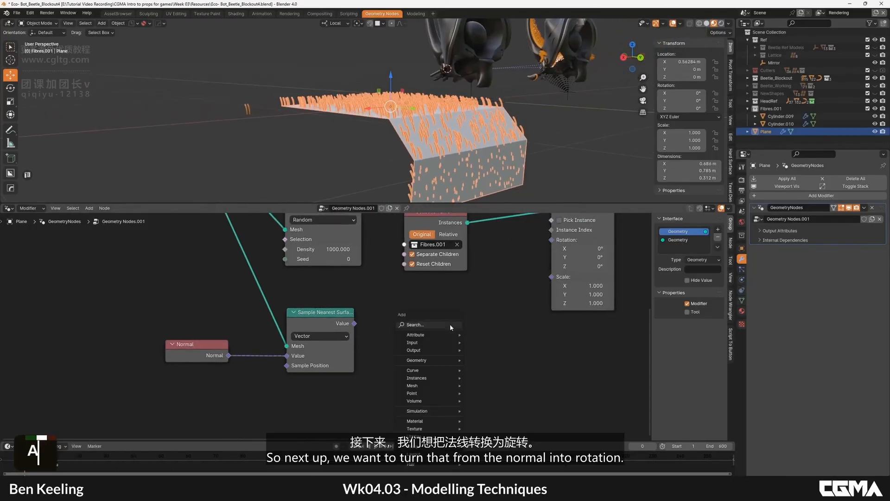
{"action": "left_click", "coordinate": [450, 323]}
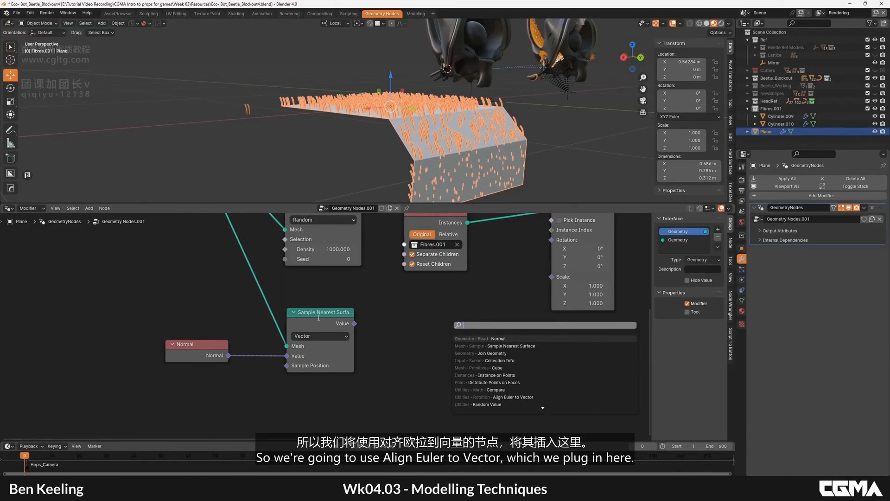
{"action": "type", "text": "alig"}
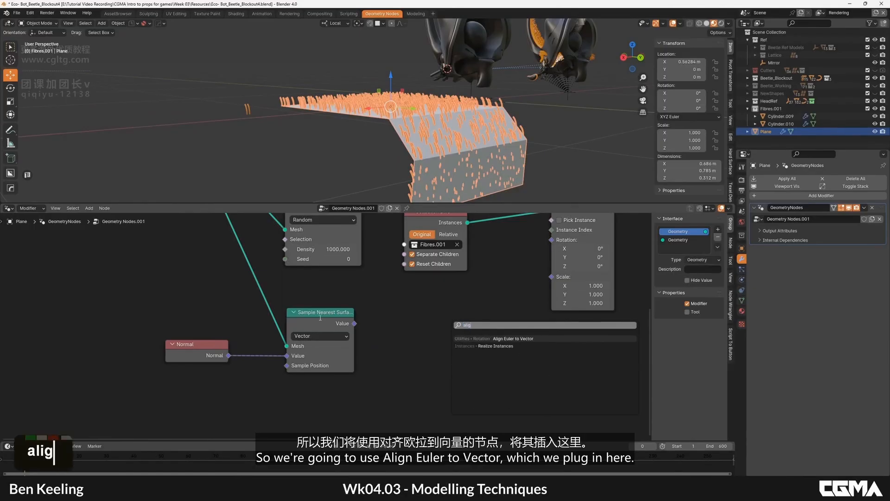
{"action": "left_click", "coordinate": [534, 337]}
{"action": "left_click", "coordinate": [431, 306]}
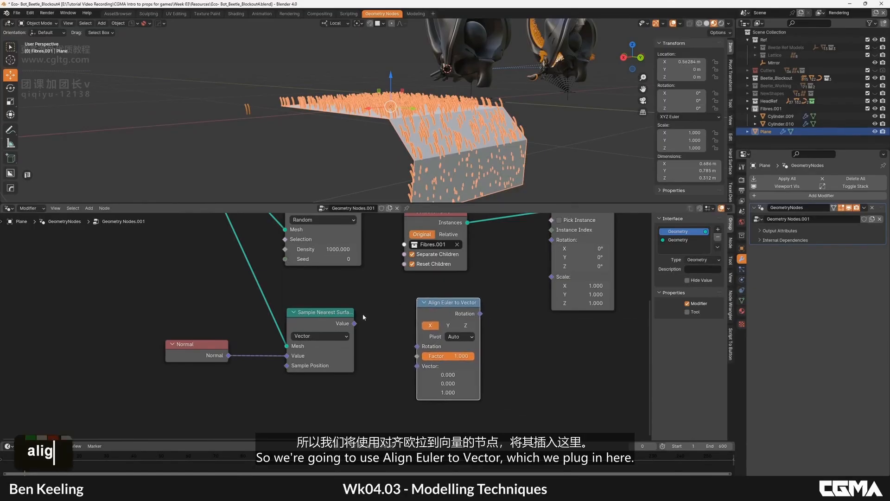
Connect Sample Nearest Surface's Value to Align Euler to Vector's Vector, and its Rotation output to Instance on Points' Rotation.
{"action": "left_click_drag", "start_coordinate": [354, 323], "coordinate": [418, 366]}
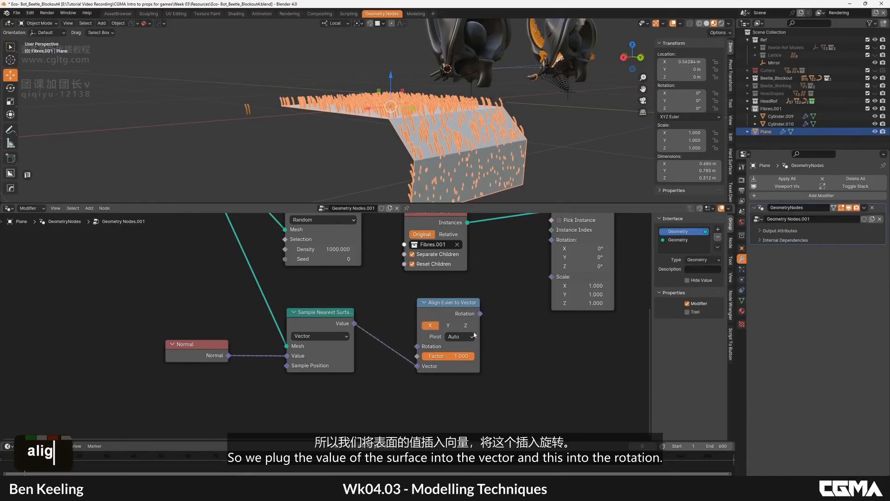
{"action": "left_click_drag", "start_coordinate": [562, 245], "coordinate": [561, 244]}
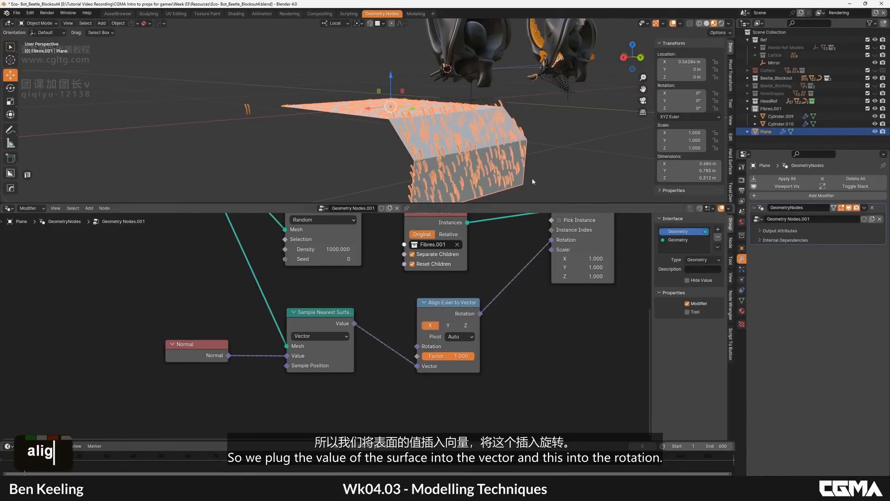
{"action": "middle_click_drag", "start_coordinate": [514, 153], "coordinate": [520, 173], "text": "alt"}
{"action": "scroll", "coordinate": [478, 144], "scroll_direction": "up", "scroll_amount": 5}
{"action": "middle_click_drag", "start_coordinate": [472, 140], "coordinate": [471, 140], "text": "alt"}
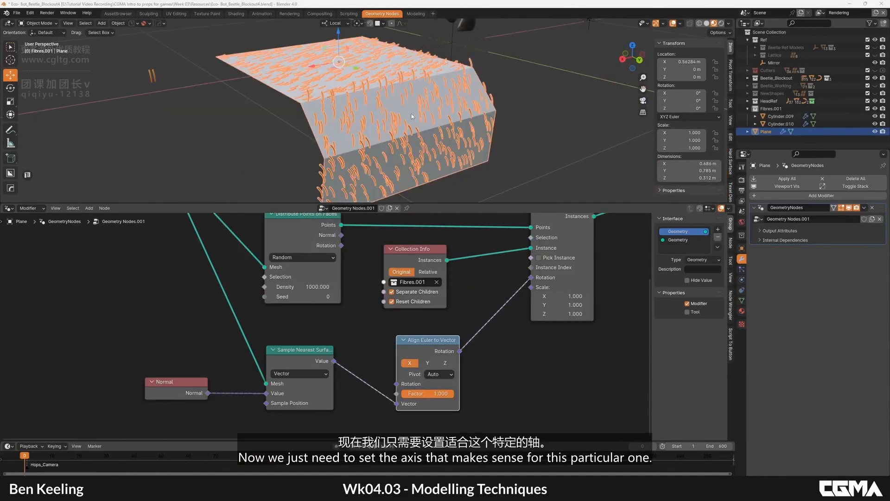
Set the Align Euler to Vector node's axis to Z.
{"action": "middle_click_drag", "start_coordinate": [413, 117], "coordinate": [424, 121], "text": "alt"}
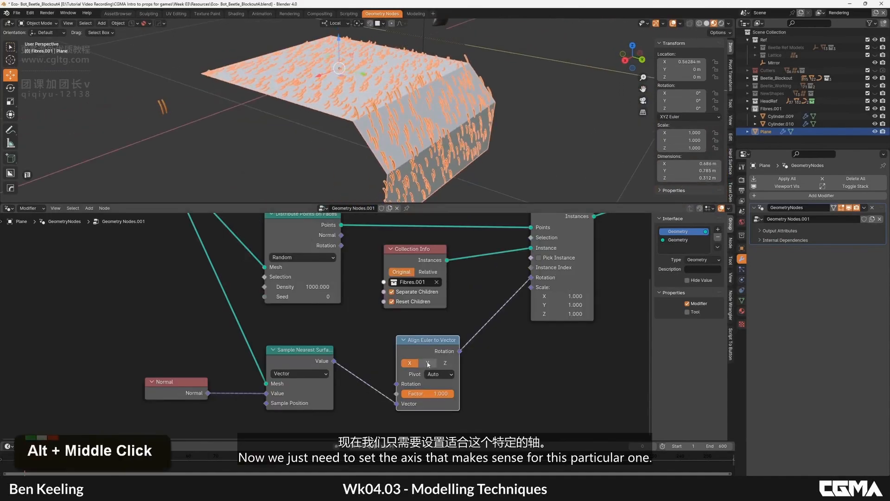
{"action": "left_click", "coordinate": [427, 363]}
{"action": "left_click", "coordinate": [445, 363]}
Examine the source fibre's orientation against the local axes, then reselect the plane and compare the fibres along its bent faces.
{"action": "middle_click_drag", "start_coordinate": [417, 158], "coordinate": [520, 134], "text": "alt"}
{"action": "middle_click_drag", "start_coordinate": [519, 135], "coordinate": [411, 117]}
{"action": "left_click", "coordinate": [440, 89]}
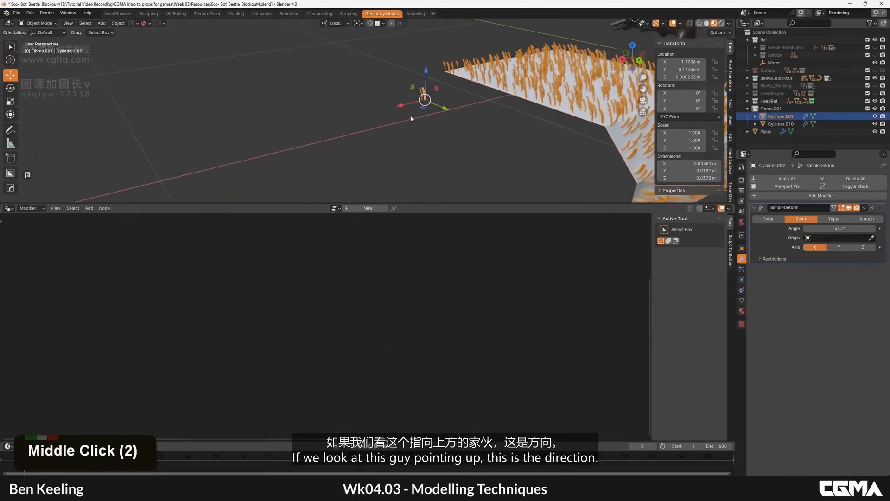
{"action": "scroll", "coordinate": [456, 110], "scroll_direction": "up", "scroll_amount": 5}
{"action": "scroll", "coordinate": [443, 126], "scroll_direction": "down", "scroll_amount": 4}
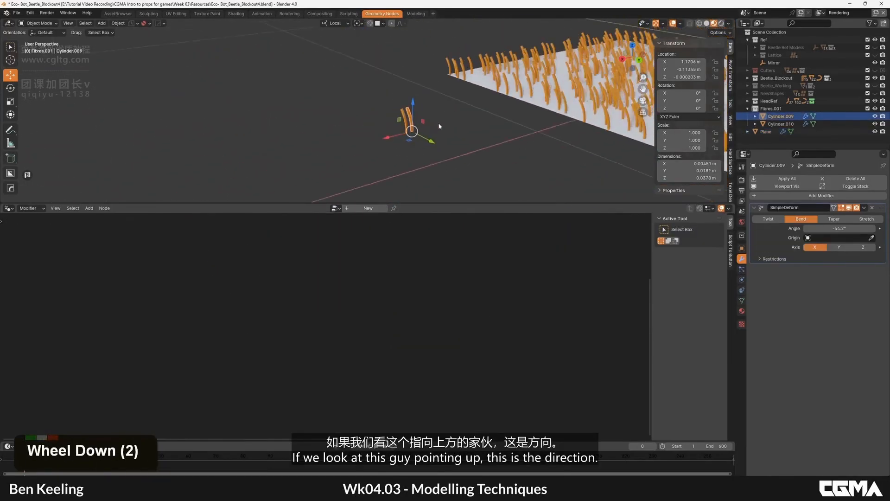
{"action": "left_click", "coordinate": [453, 126]}
{"action": "middle_click", "coordinate": [454, 126], "text": "alt"}
{"action": "middle_click_drag", "start_coordinate": [454, 126], "coordinate": [387, 112], "text": "alt"}
{"action": "scroll", "coordinate": [388, 112], "scroll_direction": "down", "scroll_amount": 1}
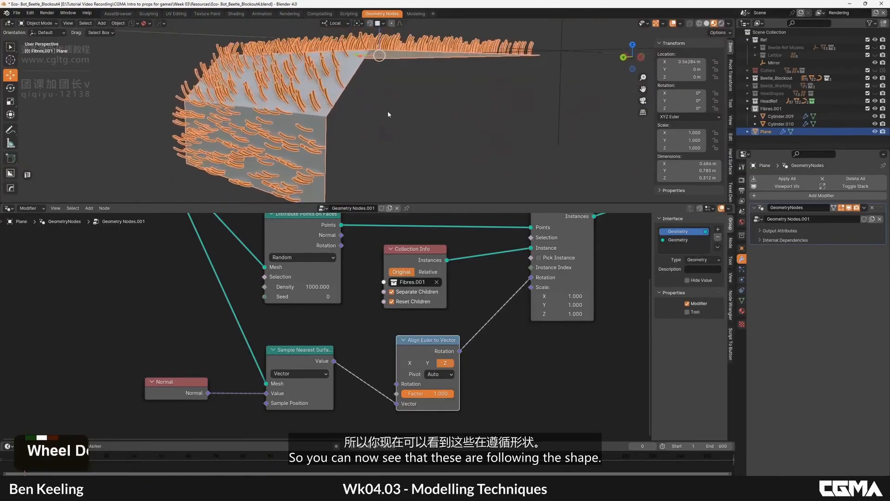
Extrude the lower edge loop of the plane's bent flap inward beneath the plane.
{"action": "middle_click_drag", "start_coordinate": [334, 112], "coordinate": [435, 108], "text": "alt"}
{"action": "key", "text": "Tab"}
{"action": "key", "text": "2"}
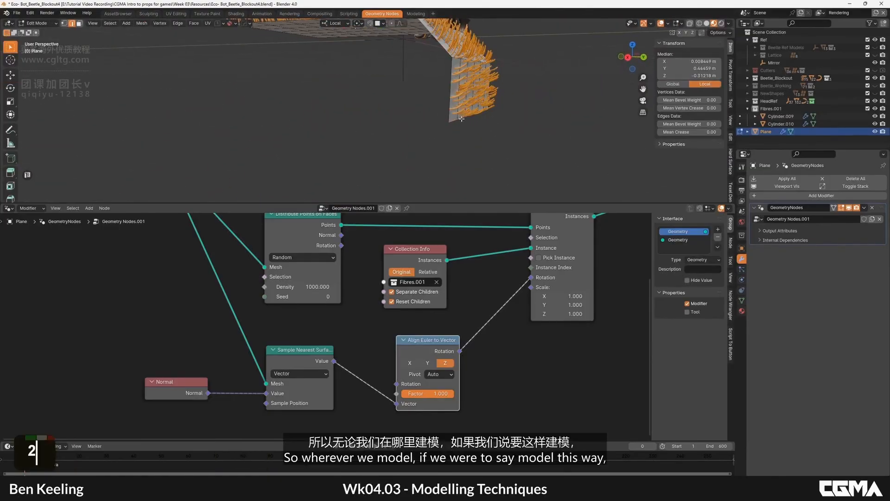
{"action": "left_click", "coordinate": [459, 119], "text": "alt+shift"}
{"action": "key", "text": "e"}
{"action": "left_click", "coordinate": [407, 119]}
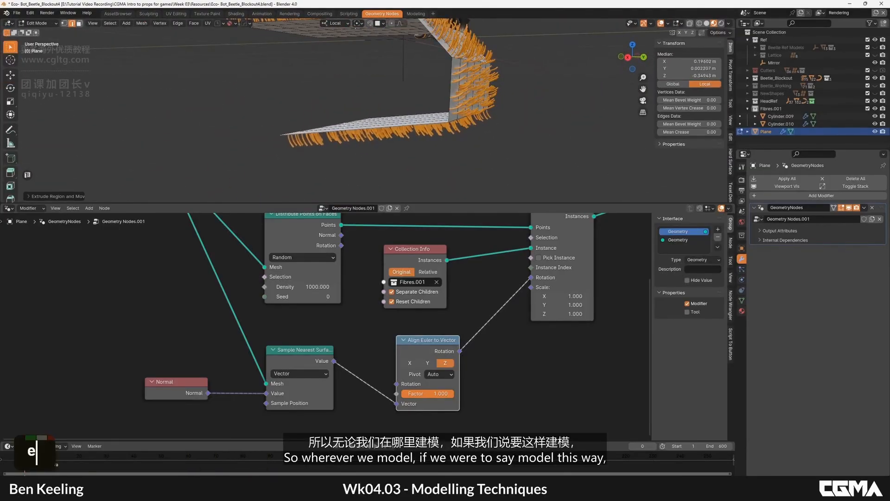
Move the extruded edge to reshape the new faces, leave mesh editing and inspect how the fibres follow them.
{"action": "middle_click", "coordinate": [407, 119], "text": "alt"}
{"action": "middle_click_drag", "start_coordinate": [407, 119], "coordinate": [466, 111], "text": "alt"}
{"action": "key", "text": "g"}
{"action": "left_click", "coordinate": [414, 153]}
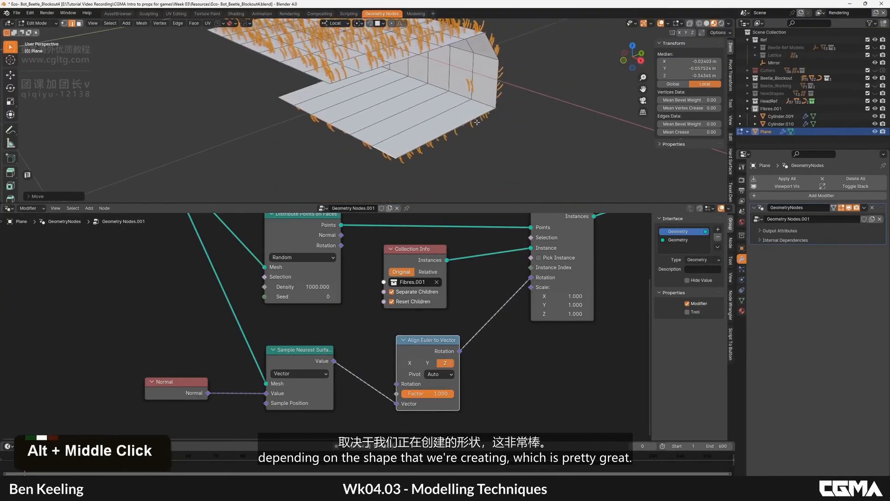
{"action": "key", "text": "Tab"}
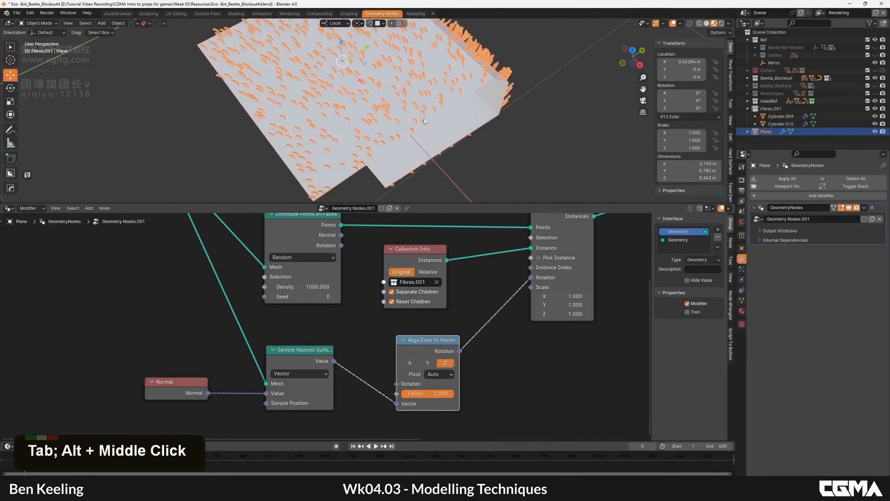
{"action": "scroll", "coordinate": [423, 118], "scroll_direction": "down", "scroll_amount": 3}
{"action": "middle_click_drag", "start_coordinate": [456, 110], "coordinate": [408, 125], "text": "alt"}
Undo the edge move and extrusion, and return to Object Mode.
{"action": "key", "text": "ctrl+z"}
{"action": "key", "text": "ctrl+z"}
{"action": "key", "text": "ctrl+z"}
{"action": "key", "text": "ctrl+z"}
{"action": "key", "text": "Tab"}
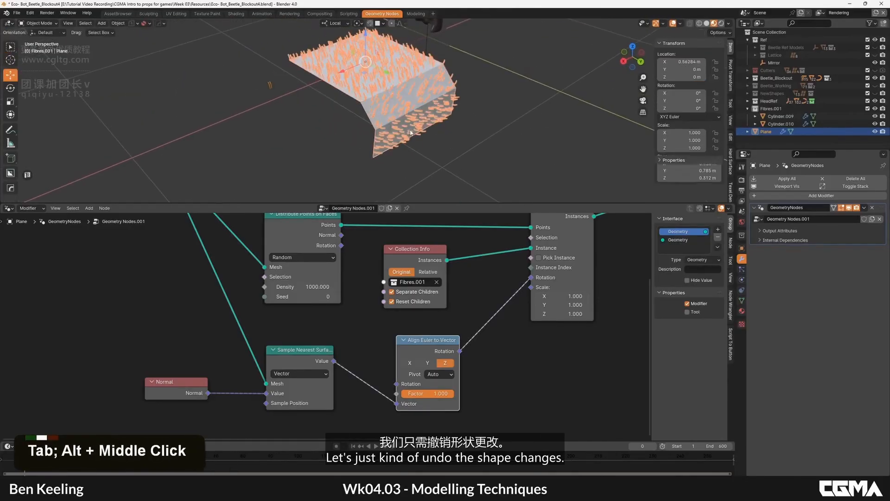
Delete the plane's bent-down faces in Edit Mode so only the flat square is left, and return to Object Mode.
{"action": "key", "text": "Tab"}
{"action": "left_click", "coordinate": [388, 132], "text": "alt+shift"}
{"action": "left_click", "coordinate": [389, 131], "text": "alt+shift"}
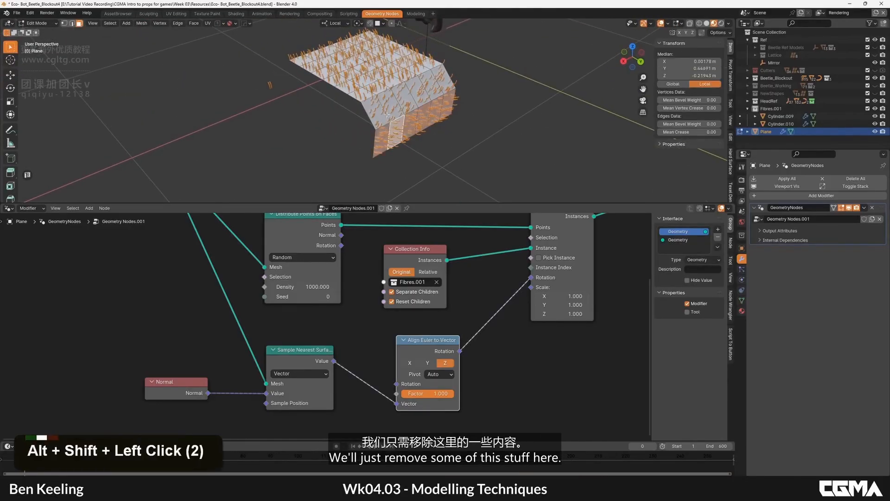
{"action": "left_click", "coordinate": [389, 132], "text": "alt+shift"}
{"action": "key", "text": "ctrl+BackSpace"}
{"action": "key", "text": "Tab"}
{"action": "scroll", "coordinate": [372, 65], "scroll_direction": "up", "scroll_amount": 6}
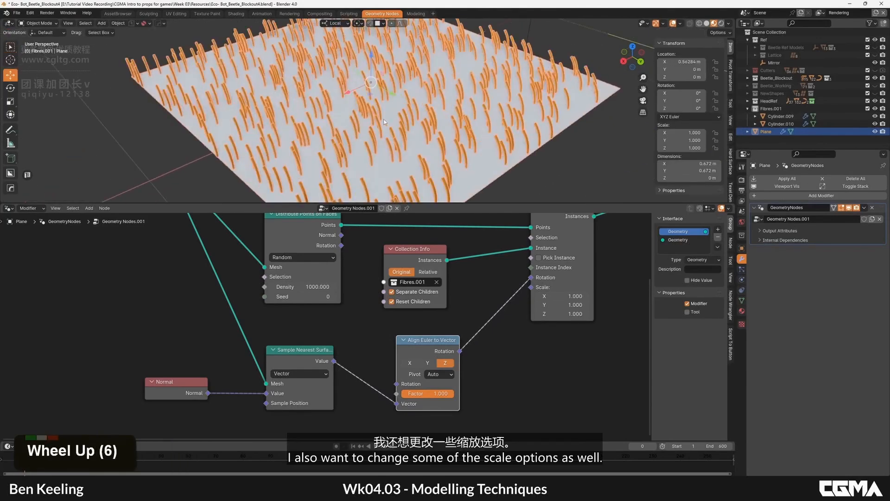
Add a Random Value node below the Align Euler to Vector node.
{"action": "scroll", "coordinate": [372, 65], "scroll_direction": "down", "scroll_amount": 3}
{"action": "middle_click_drag", "start_coordinate": [373, 65], "coordinate": [380, 71], "text": "alt"}
{"action": "middle_click_drag", "start_coordinate": [507, 325], "coordinate": [455, 278]}
{"action": "scroll", "coordinate": [458, 320], "scroll_direction": "down", "scroll_amount": 3}
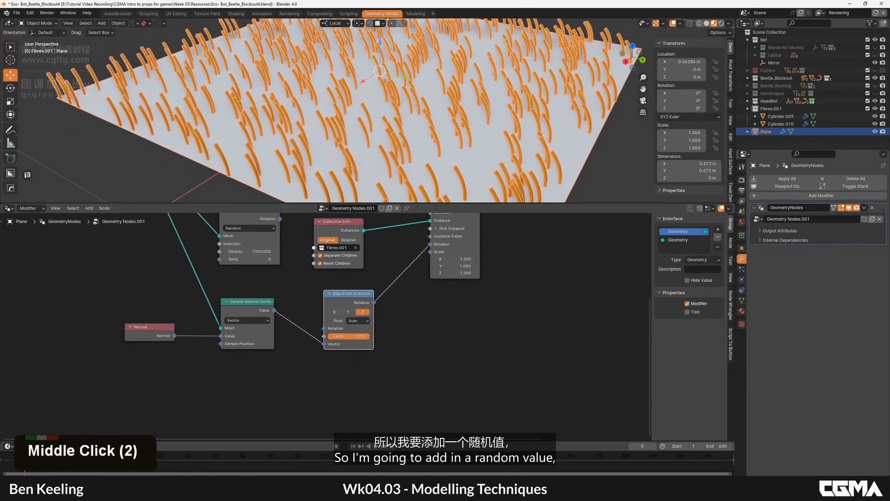
{"action": "key", "text": "shift+a"}
{"action": "double_click", "coordinate": [434, 336]}
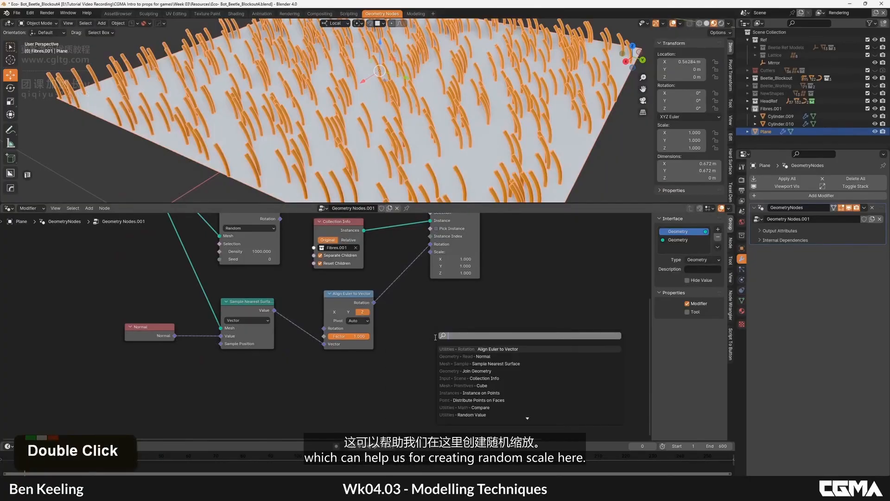
{"action": "type", "text": "random"}
{"action": "key", "text": "Return"}
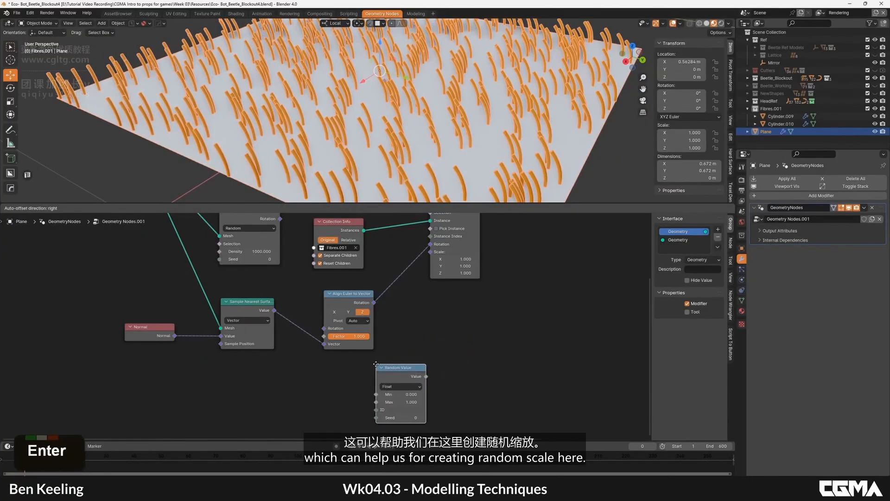
{"action": "left_click", "coordinate": [375, 364]}
Connect Random Value's Value output to Instance on Points' Scale and inspect the fibre sizes.
{"action": "left_click_drag", "start_coordinate": [426, 376], "coordinate": [431, 251]}
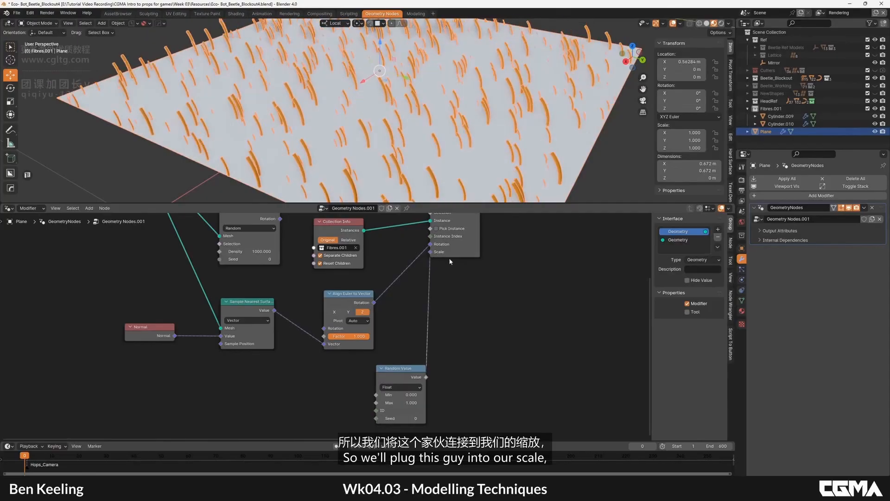
{"action": "middle_click", "coordinate": [388, 90], "text": "alt"}
{"action": "scroll", "coordinate": [387, 90], "scroll_direction": "up", "scroll_amount": 2}
{"action": "middle_click", "coordinate": [387, 91], "text": "alt"}
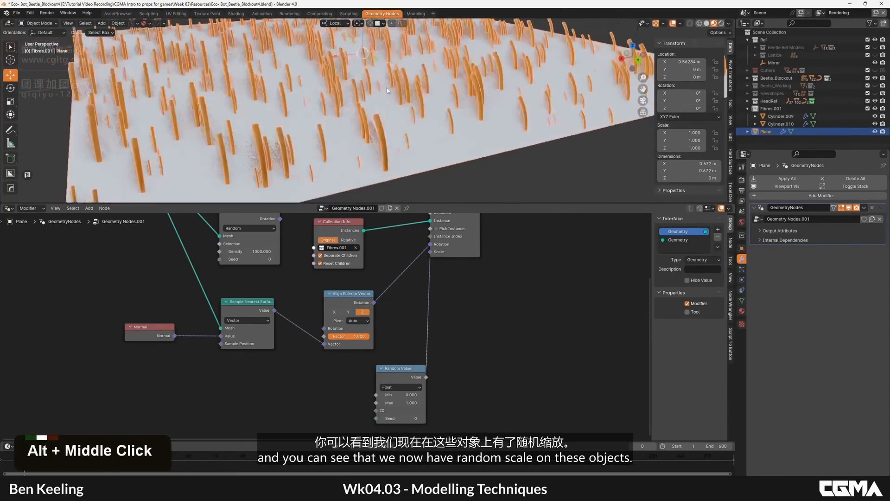
{"action": "scroll", "coordinate": [388, 90], "scroll_direction": "down", "scroll_amount": 3}
Set the Random Value node's Min to 1.5 and Max to 2, and inspect the scaled fibres.
{"action": "left_click", "coordinate": [400, 395]}
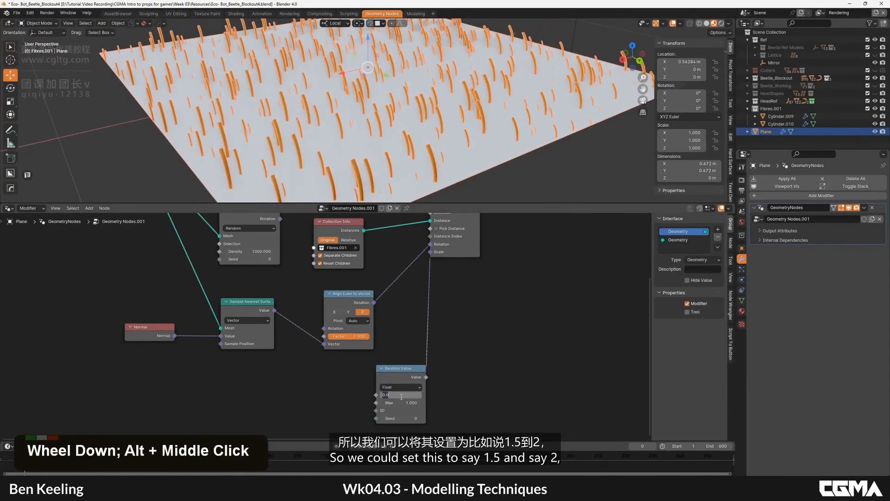
{"action": "type", "text": "1.5"}
{"action": "key", "text": "Return"}
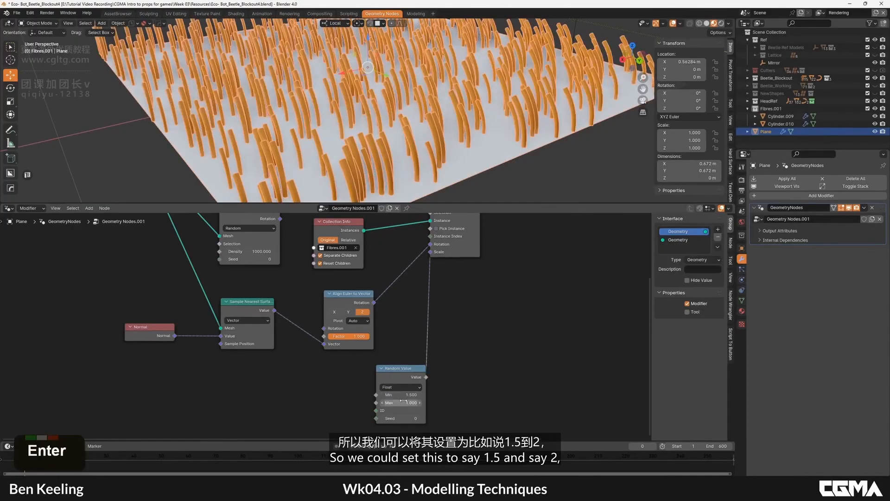
{"action": "left_click", "coordinate": [401, 402]}
{"action": "type", "text": "2"}
{"action": "key", "text": "Return"}
{"action": "scroll", "coordinate": [427, 123], "scroll_direction": "down", "scroll_amount": 2}
{"action": "middle_click", "coordinate": [427, 123], "text": "alt"}
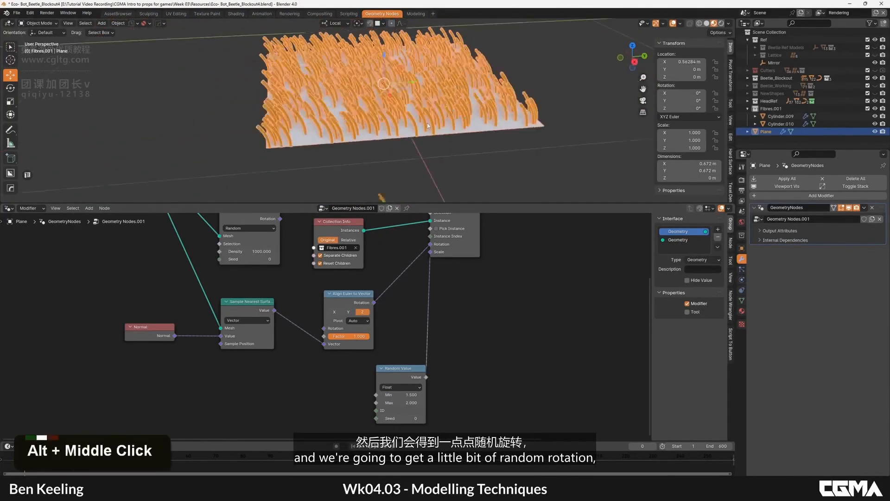
{"action": "middle_click", "coordinate": [418, 110], "text": "alt"}
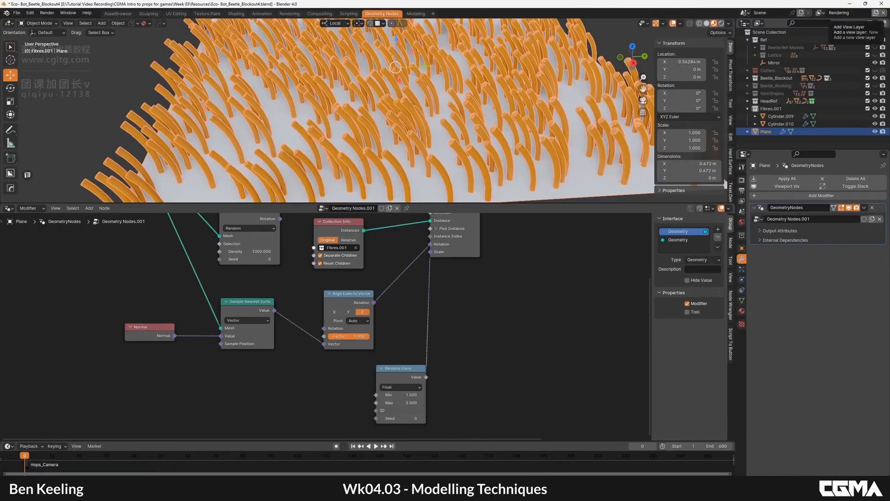
Move the Join Geometry and Group Output nodes closer to the rest of the node tree.
{"action": "middle_click", "coordinate": [325, 319]}
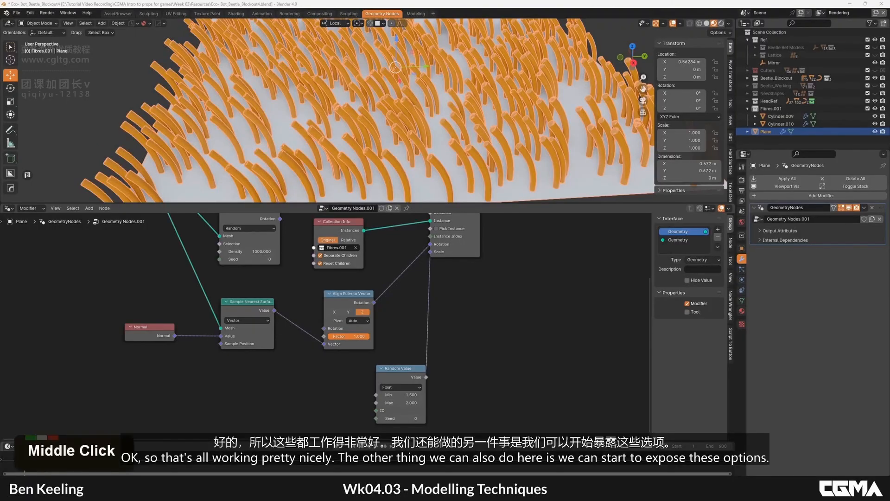
{"action": "scroll", "coordinate": [481, 159], "scroll_direction": "down", "scroll_amount": 5}
{"action": "middle_click_drag", "start_coordinate": [514, 148], "coordinate": [493, 140], "text": "alt"}
{"action": "middle_click_drag", "start_coordinate": [452, 233], "coordinate": [485, 315]}
{"action": "scroll", "coordinate": [485, 316], "scroll_direction": "down", "scroll_amount": 3}
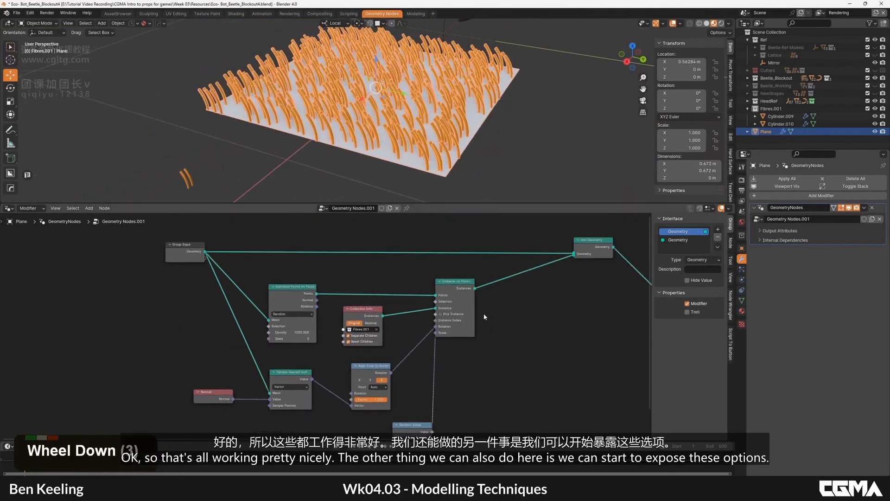
{"action": "middle_click_drag", "start_coordinate": [535, 279], "coordinate": [398, 294]}
{"action": "left_click_drag", "start_coordinate": [457, 261], "coordinate": [378, 261]}
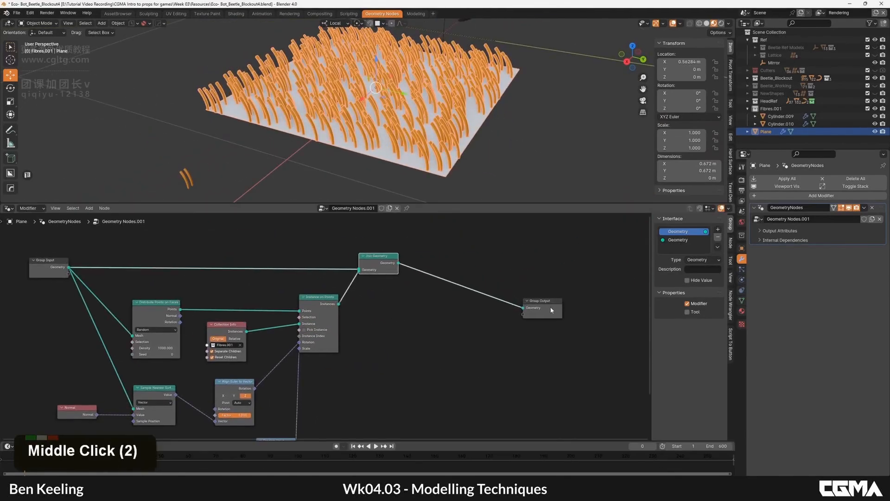
{"action": "left_click_drag", "start_coordinate": [550, 306], "coordinate": [434, 259]}
Expose the Distribute Points on Faces node's Density by connecting it to a new Group Input socket.
{"action": "middle_click_drag", "start_coordinate": [298, 317], "coordinate": [362, 338]}
{"action": "scroll", "coordinate": [332, 313], "scroll_direction": "up", "scroll_amount": 3}
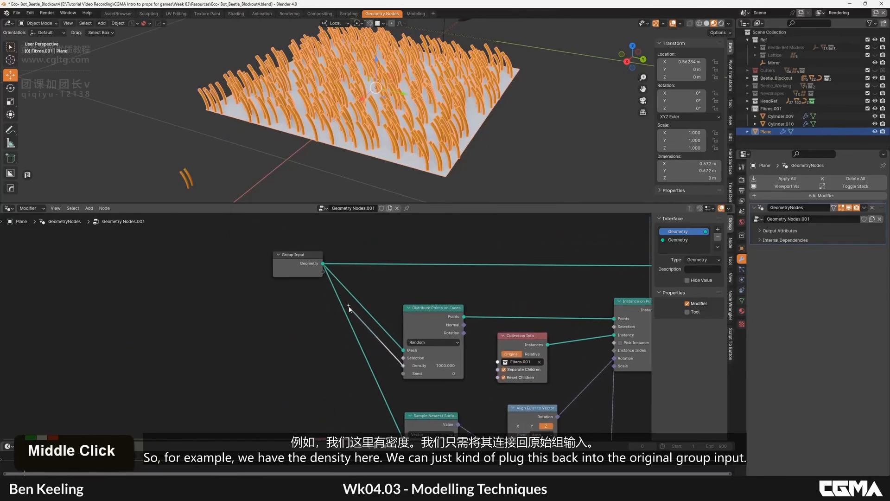
{"action": "left_click_drag", "start_coordinate": [321, 272], "coordinate": [320, 271]}
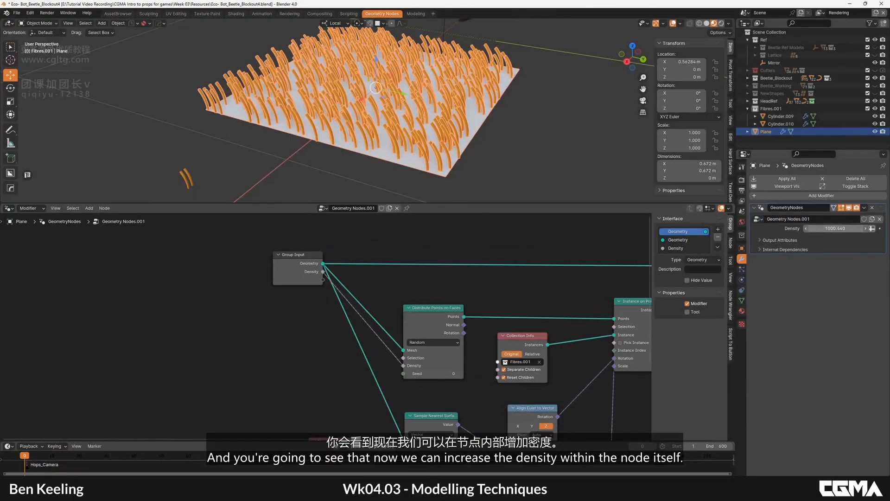
Set the exposed Density of the geometry nodes modifier to 100.
{"action": "key", "text": "BackSpace"}
{"action": "key", "text": "BackSpace"}
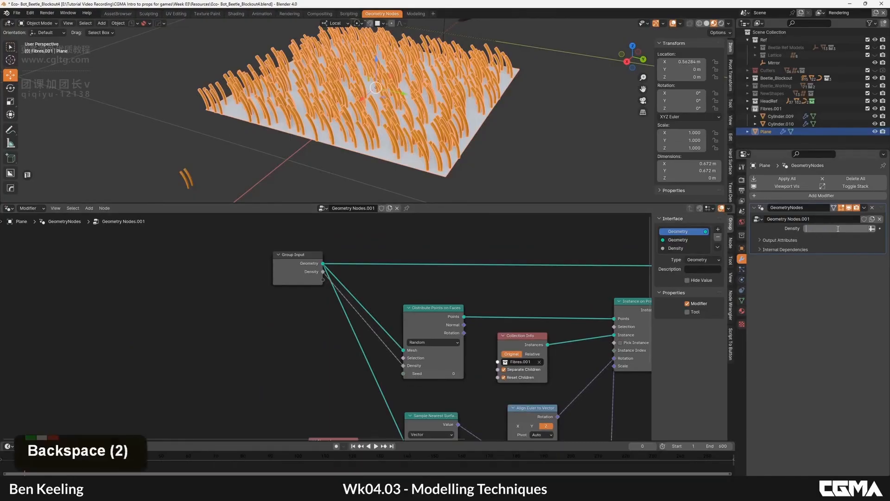
{"action": "type", "text": "100"}
{"action": "key", "text": "Return"}
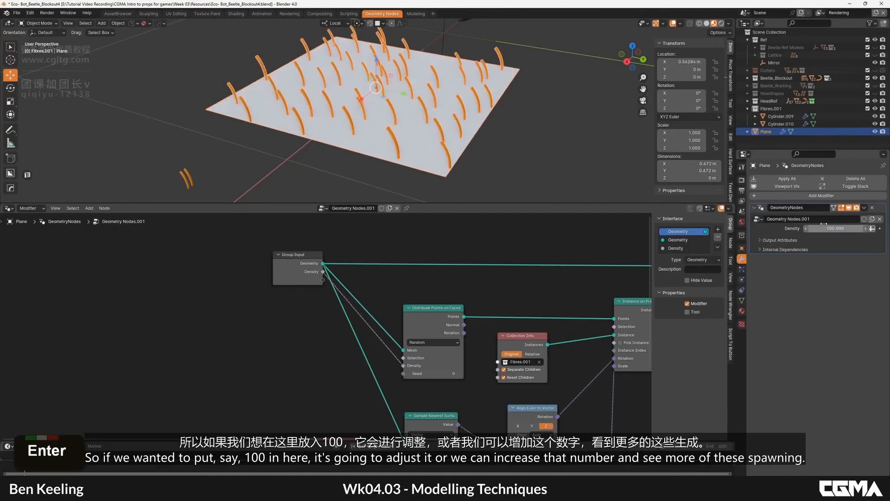
Set the modifier's exposed Density to 2000.
{"action": "double_click", "coordinate": [837, 226]}
{"action": "type", "text": "2000"}
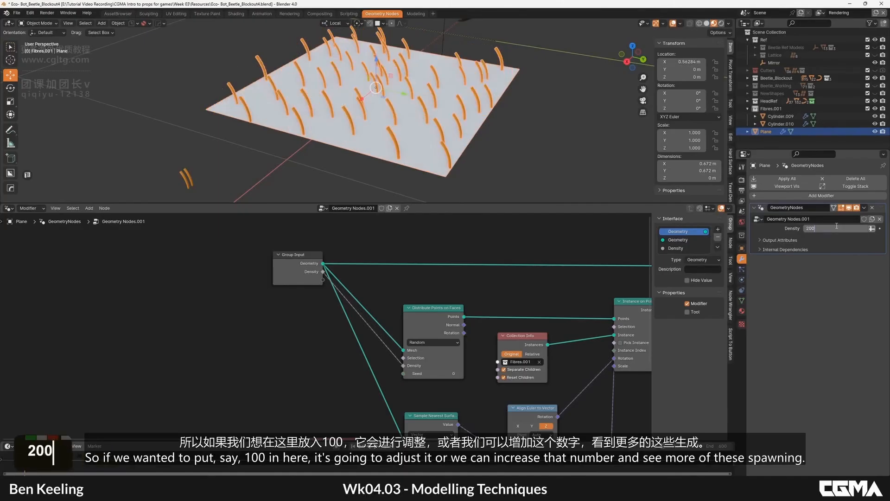
{"action": "key", "text": "Return"}
{"action": "middle_click", "coordinate": [418, 75], "text": "alt"}
{"action": "key", "text": "F4"}
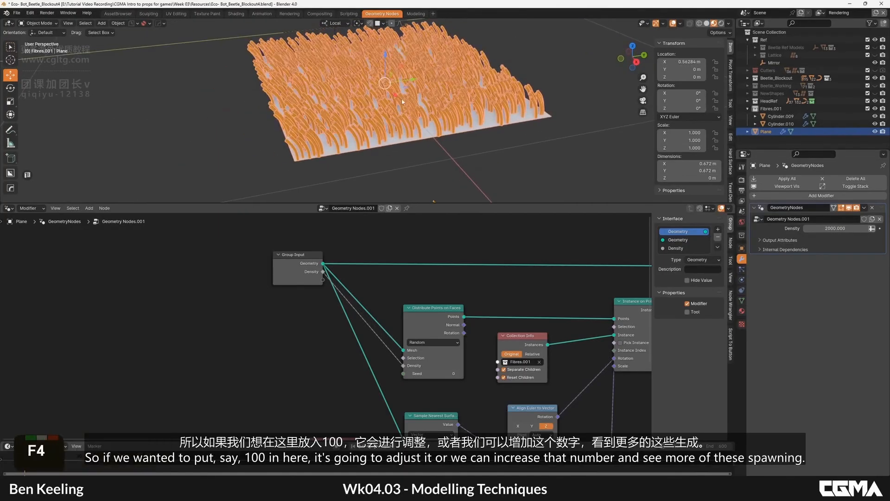
{"action": "key", "text": "F4"}
Deselect the plane to examine its denser fibre coverage from several angles, and reselect it.
{"action": "middle_click", "coordinate": [508, 149], "text": "alt"}
{"action": "left_click", "coordinate": [507, 149]}
{"action": "scroll", "coordinate": [508, 149], "scroll_direction": "up", "scroll_amount": 3}
{"action": "middle_click_drag", "start_coordinate": [508, 149], "coordinate": [500, 136], "text": "alt"}
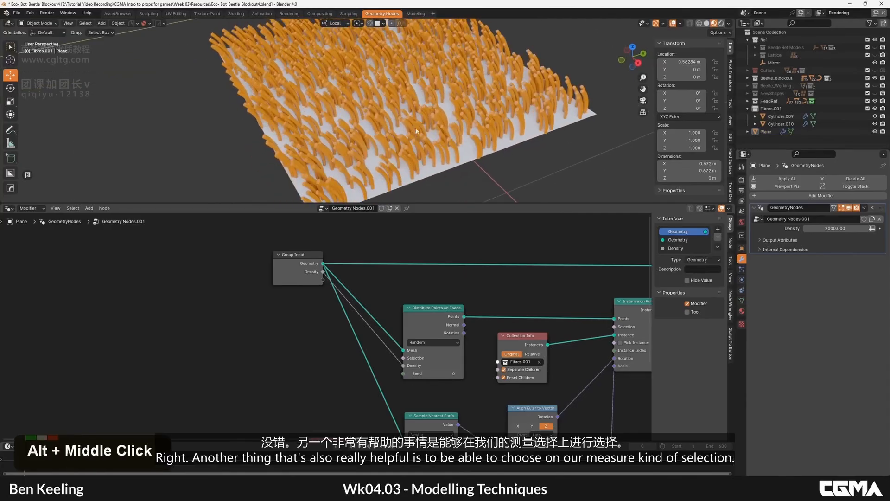
{"action": "left_click", "coordinate": [464, 129]}
{"action": "scroll", "coordinate": [410, 121], "scroll_direction": "down", "scroll_amount": 3}
{"action": "middle_click_drag", "start_coordinate": [410, 122], "coordinate": [407, 115], "text": "alt"}
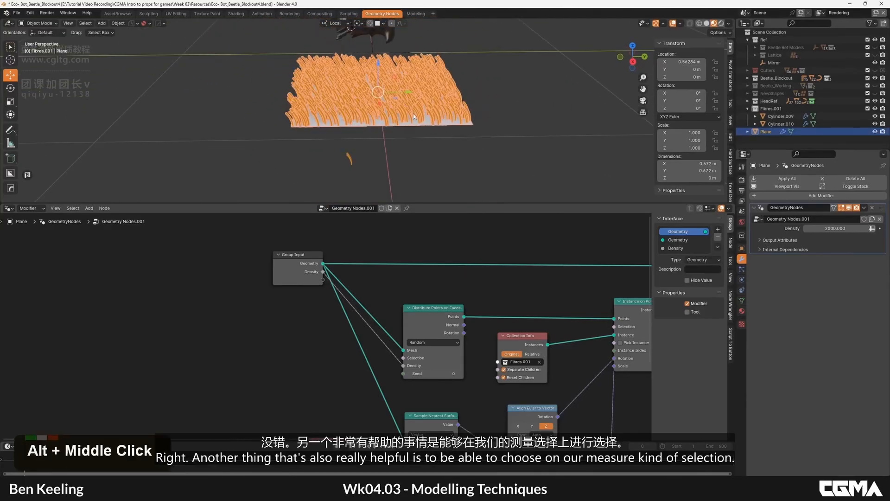
{"action": "middle_click_drag", "start_coordinate": [421, 119], "coordinate": [413, 100]}
{"action": "scroll", "coordinate": [412, 100], "scroll_direction": "up", "scroll_amount": 2}
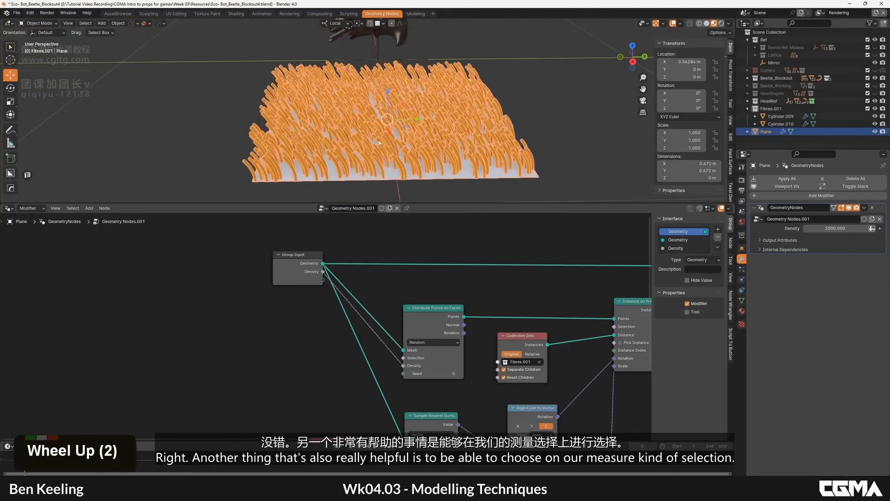
{"action": "middle_click", "coordinate": [410, 98], "text": "alt"}
Pick individual faces of the plane in Edit Mode as candidate fibre areas, view the fibres around them and return to Object Mode.
{"action": "key", "text": "Tab"}
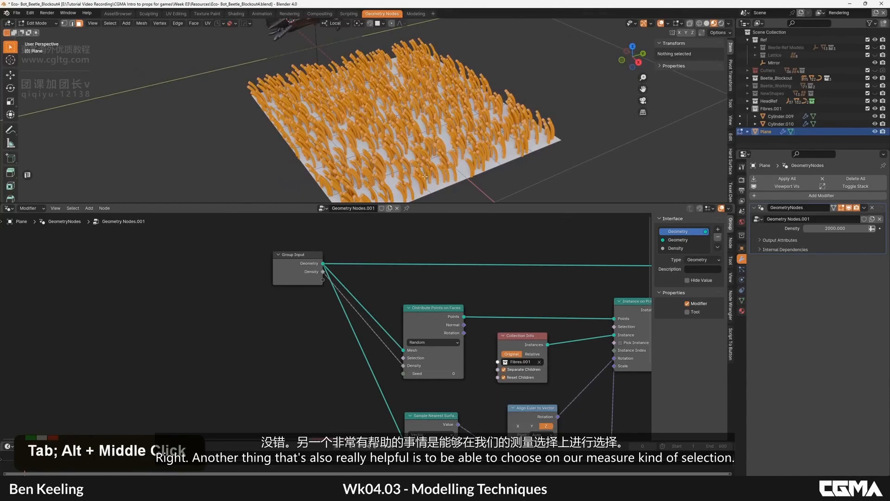
{"action": "key", "text": "3"}
{"action": "left_click", "coordinate": [425, 176]}
{"action": "middle_click", "coordinate": [425, 176], "text": "alt"}
{"action": "middle_click", "coordinate": [399, 120], "text": "alt"}
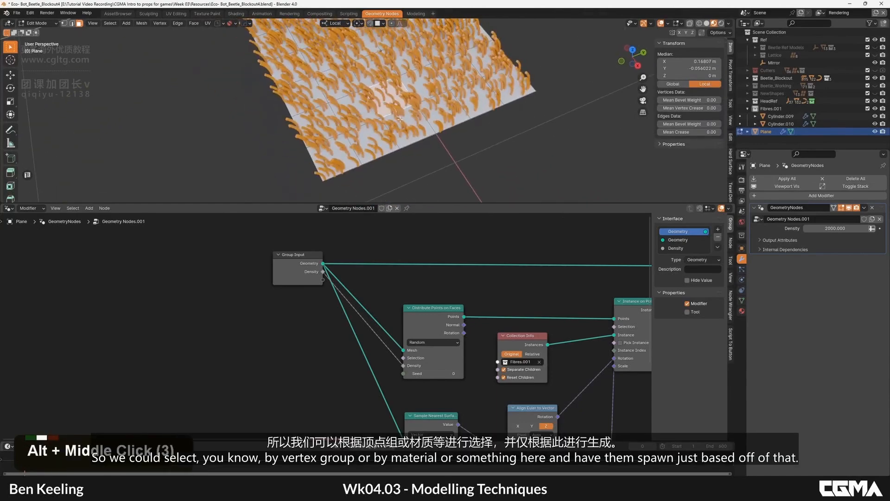
{"action": "left_click", "coordinate": [401, 121]}
{"action": "key", "text": "Tab"}
{"action": "middle_click", "coordinate": [415, 112], "text": "alt"}
{"action": "key", "text": "Tab"}
{"action": "middle_click", "coordinate": [414, 110], "text": "alt"}
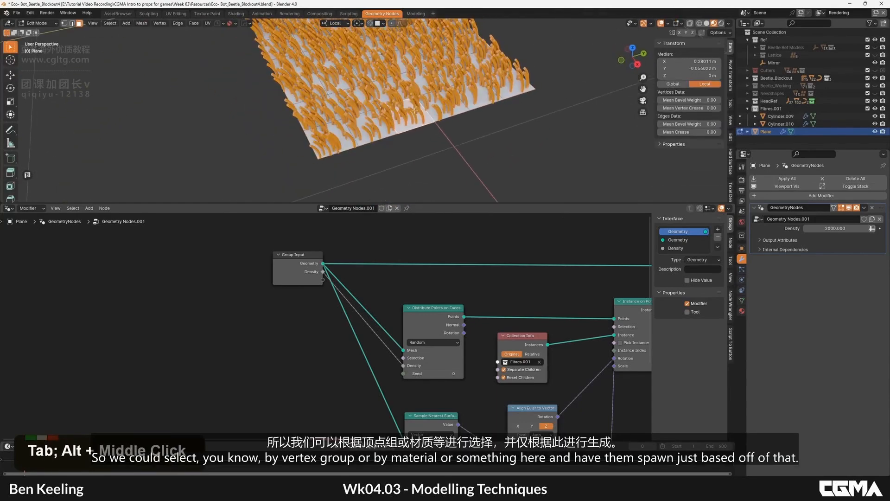
{"action": "double_click", "coordinate": [415, 122]}
{"action": "key", "text": "Tab"}
{"action": "middle_click", "coordinate": [392, 100], "text": "alt"}
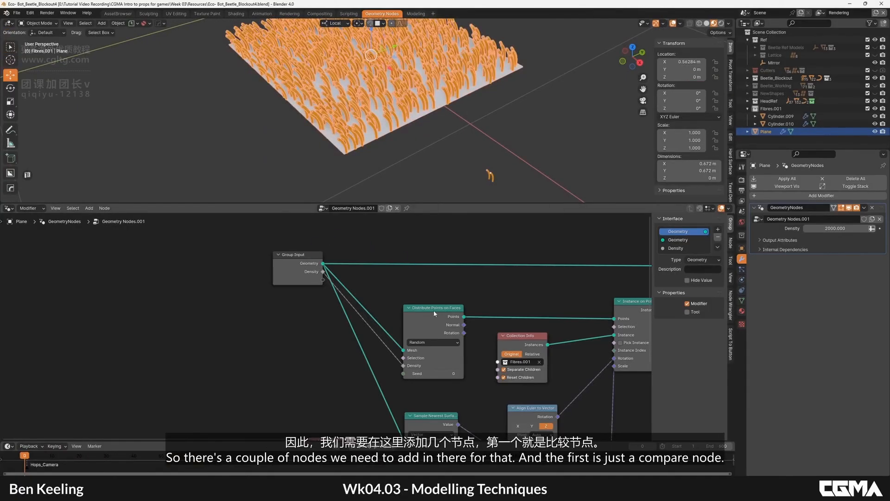
Spread the Group Input and Distribute Points on Faces nodes apart and add a Compare node between them.
{"action": "left_click_drag", "start_coordinate": [425, 307], "coordinate": [486, 229]}
{"action": "left_click_drag", "start_coordinate": [304, 274], "coordinate": [222, 271]}
{"action": "scroll", "coordinate": [388, 315], "scroll_direction": "up", "scroll_amount": 2}
{"action": "key", "text": "shift+a"}
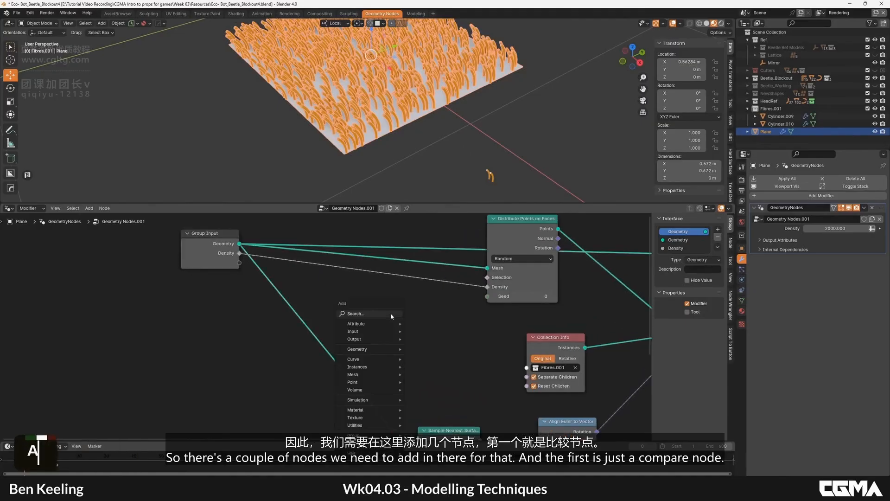
{"action": "type", "text": "compa"}
{"action": "key", "text": "Return"}
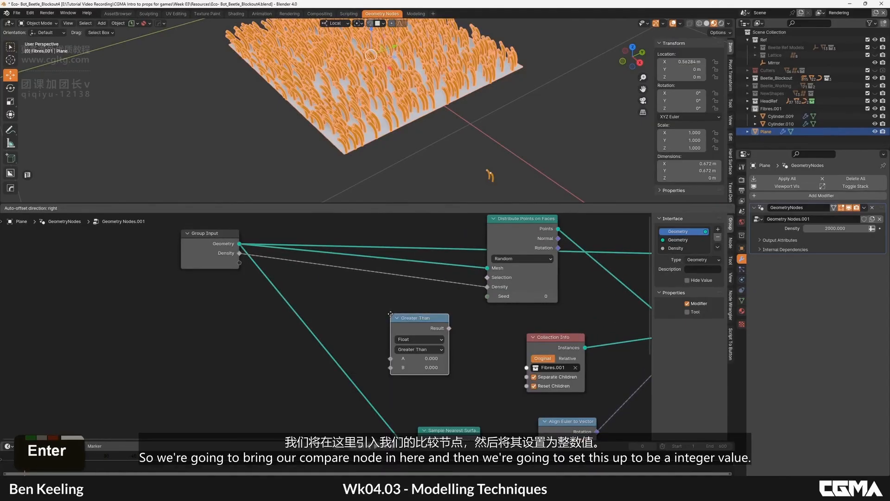
{"action": "left_click", "coordinate": [385, 314]}
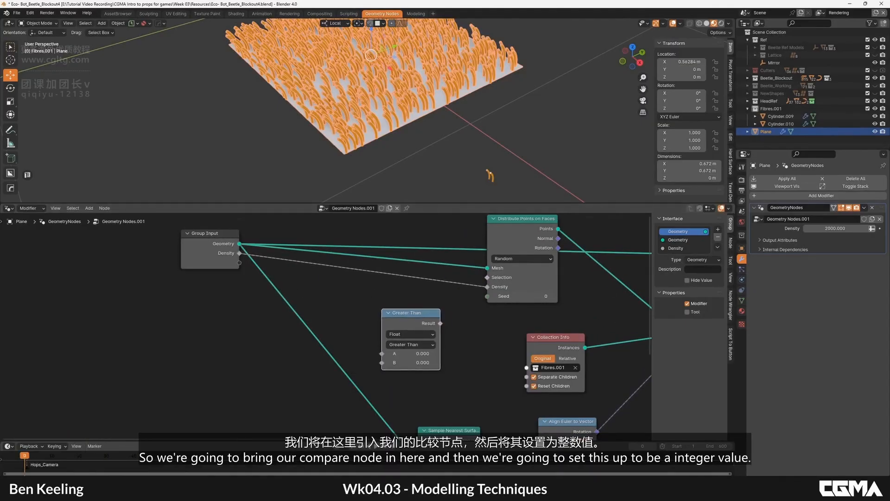
Set the Compare node to the Integer data type with the Equal operation.
{"action": "middle_click", "coordinate": [412, 285]}
{"action": "middle_click", "coordinate": [412, 285]}
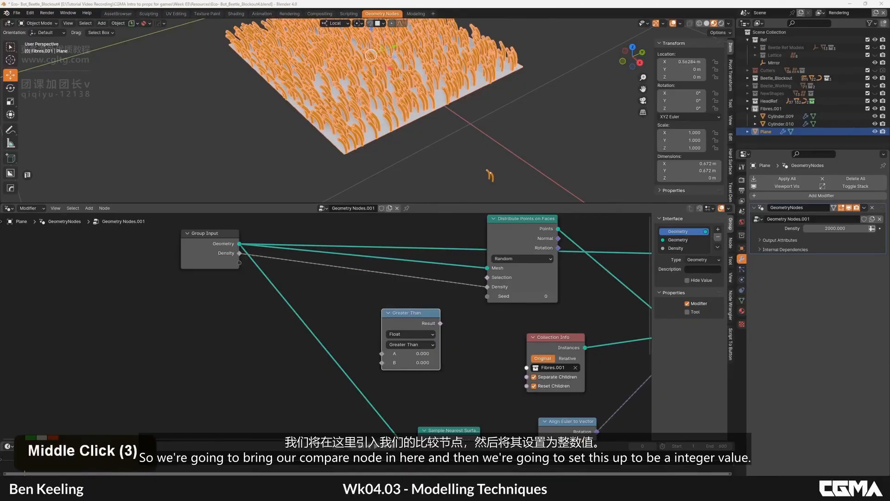
{"action": "left_click", "coordinate": [402, 334]}
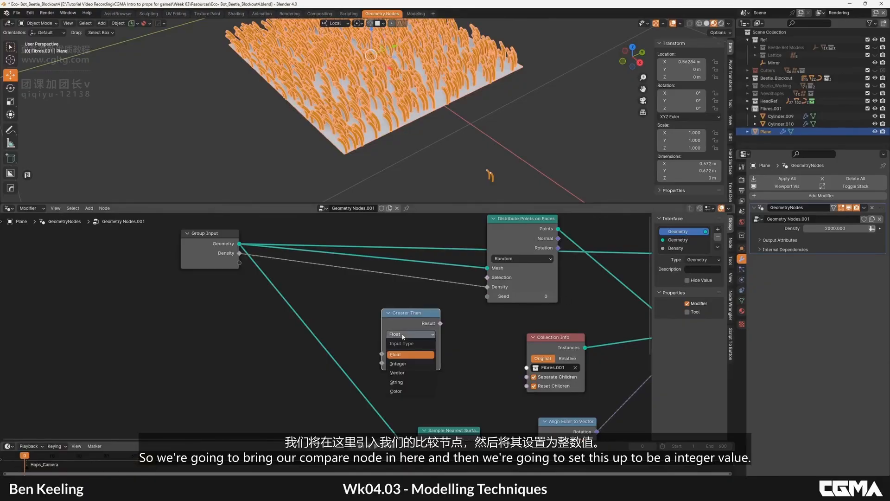
{"action": "left_click", "coordinate": [398, 364]}
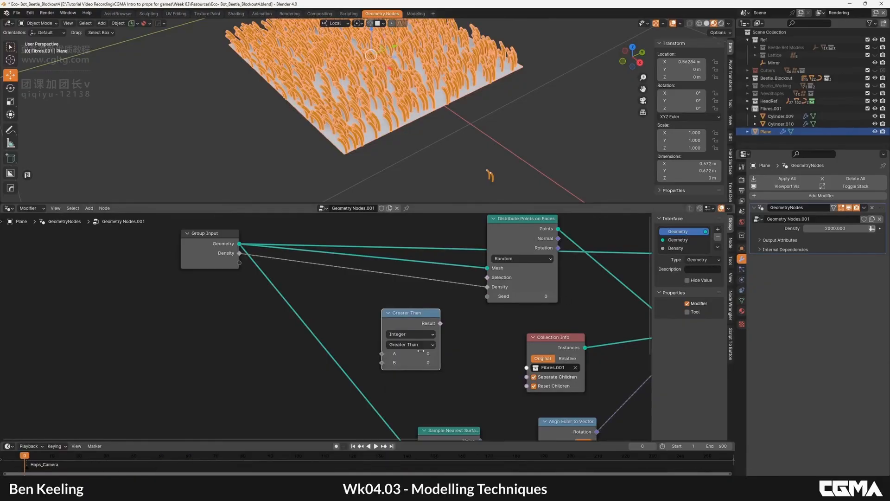
{"action": "left_click", "coordinate": [412, 344]}
{"action": "left_click", "coordinate": [396, 401]}
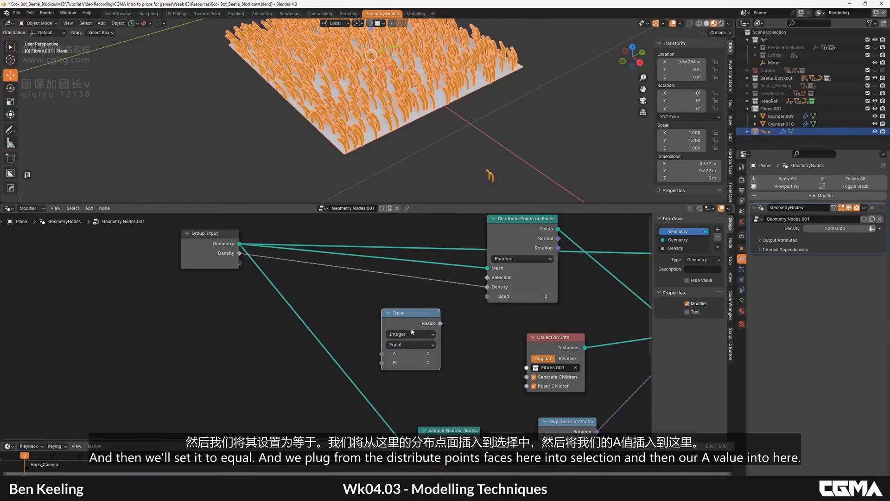
Connect the Compare node's Result to the Distribute Points on Faces Selection, and expose its A value through the Group Input.
{"action": "left_click_drag", "start_coordinate": [411, 327], "coordinate": [387, 310]}
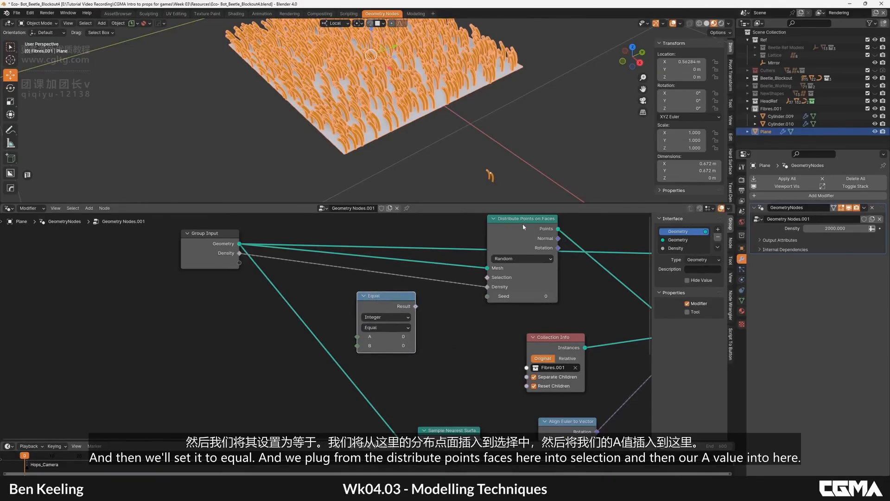
{"action": "left_click_drag", "start_coordinate": [439, 300], "coordinate": [492, 277]}
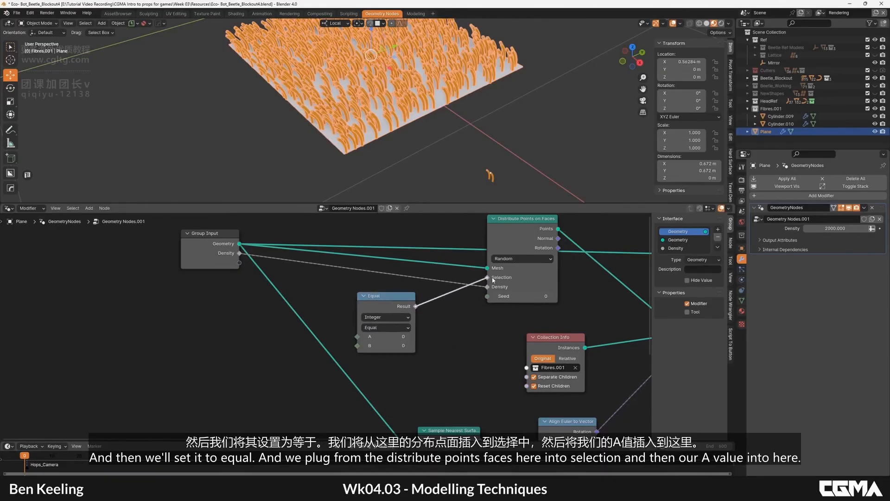
{"action": "middle_click_drag", "start_coordinate": [425, 331], "coordinate": [474, 354]}
{"action": "left_click_drag", "start_coordinate": [406, 358], "coordinate": [277, 284]}
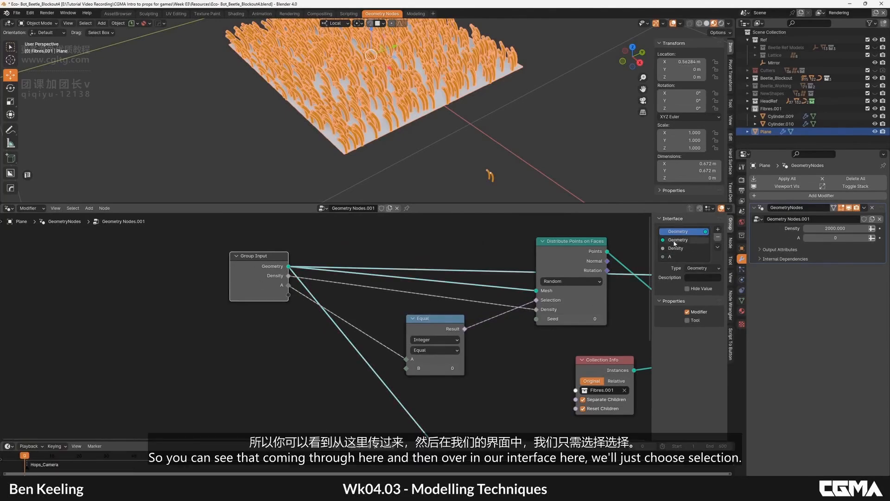
Rename the exposed group input A as Selection.
{"action": "double_click", "coordinate": [676, 257]}
{"action": "type", "text": "Selec"}
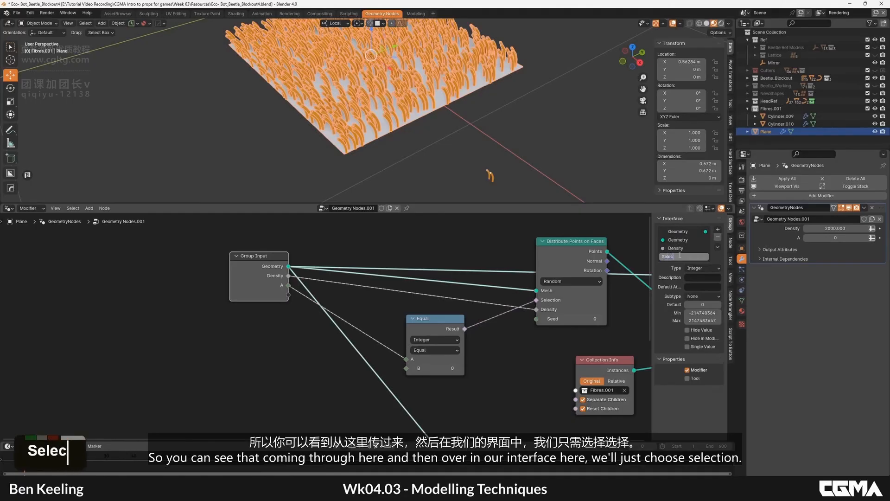
{"action": "type", "text": "tion"}
{"action": "key", "text": "Return"}
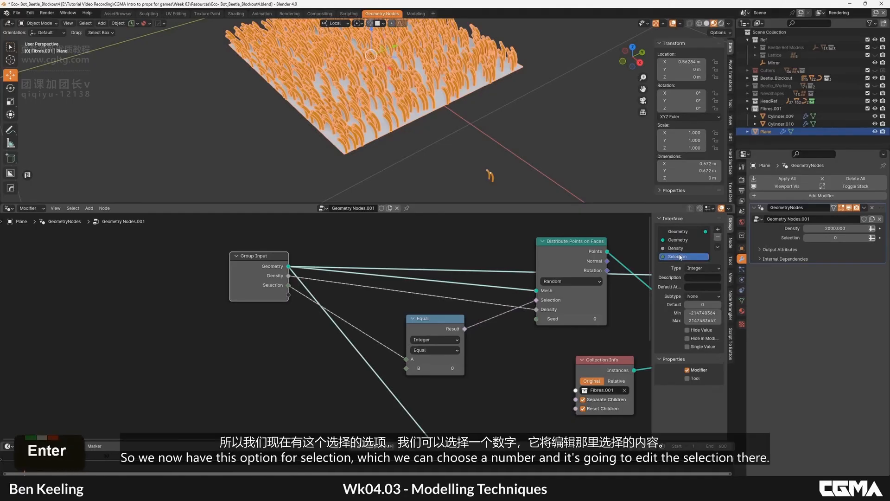
Try a Selection value of 2 on the modifier and return it to 0.
{"action": "double_click", "coordinate": [840, 237]}
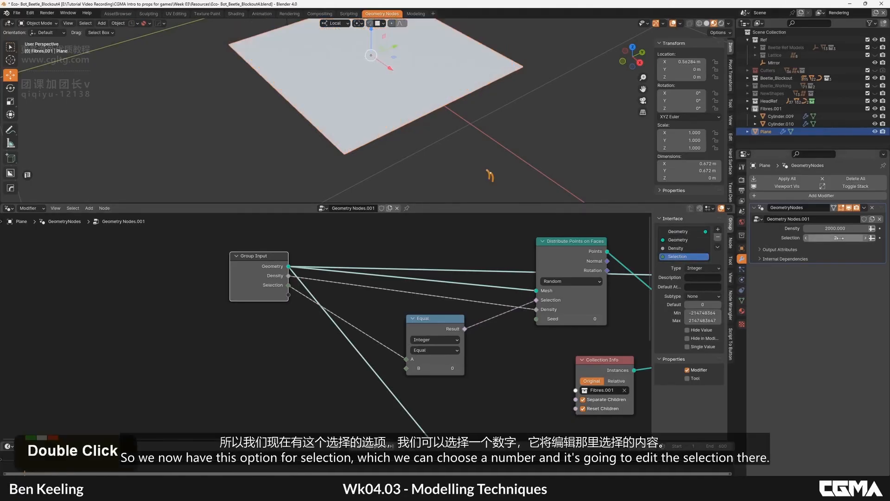
{"action": "double_click", "coordinate": [806, 237]}
{"action": "middle_click", "coordinate": [360, 95], "text": "alt"}
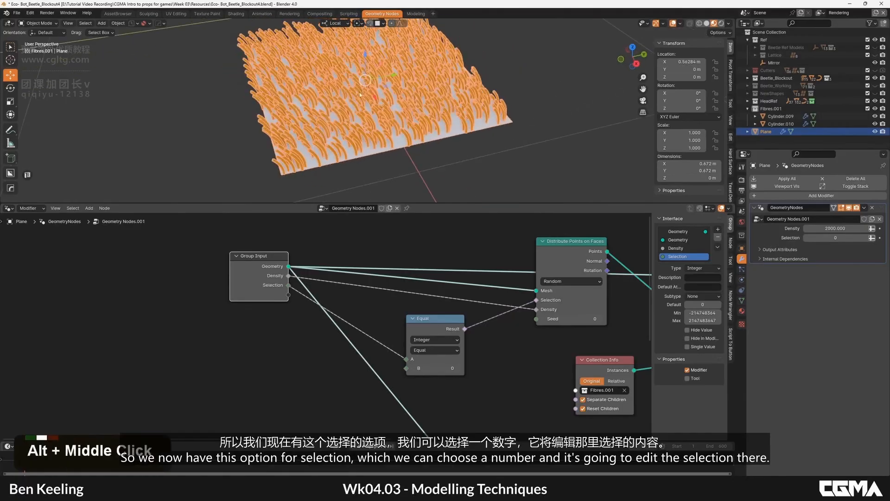
Enlarge the 3D viewport over the node editor and check the plane briefly in Edit Mode.
{"action": "left_click_drag", "start_coordinate": [445, 203], "coordinate": [443, 271]}
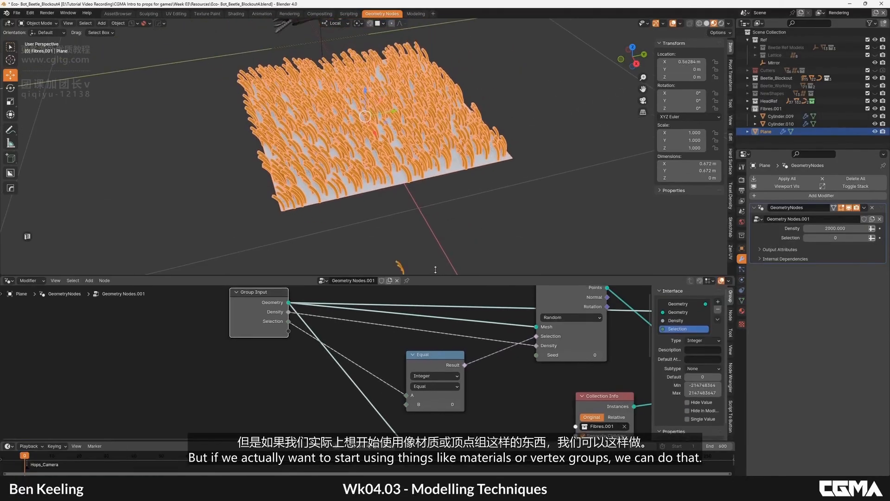
{"action": "middle_click", "coordinate": [425, 163], "text": "alt"}
{"action": "key", "text": "Tab"}
{"action": "middle_click", "coordinate": [432, 172], "text": "alt"}
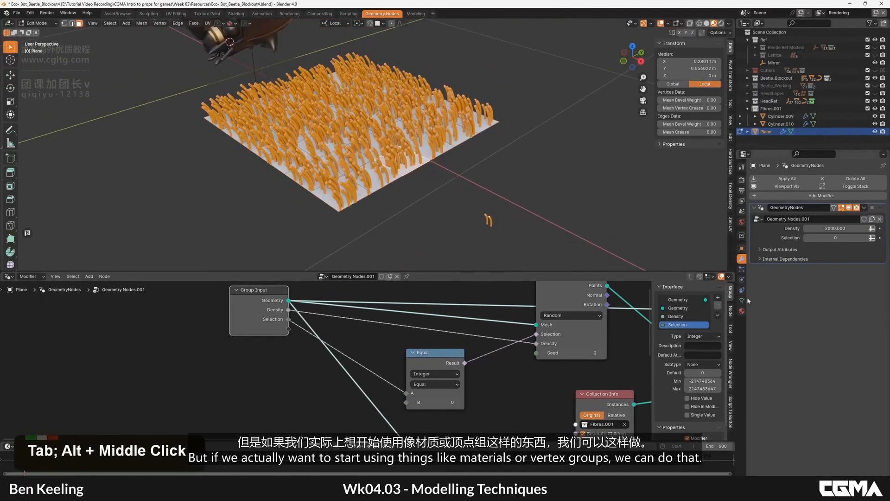
{"action": "key", "text": "Tab"}
Add a vertex group to the plane and name it Selection.
{"action": "left_click", "coordinate": [741, 301]}
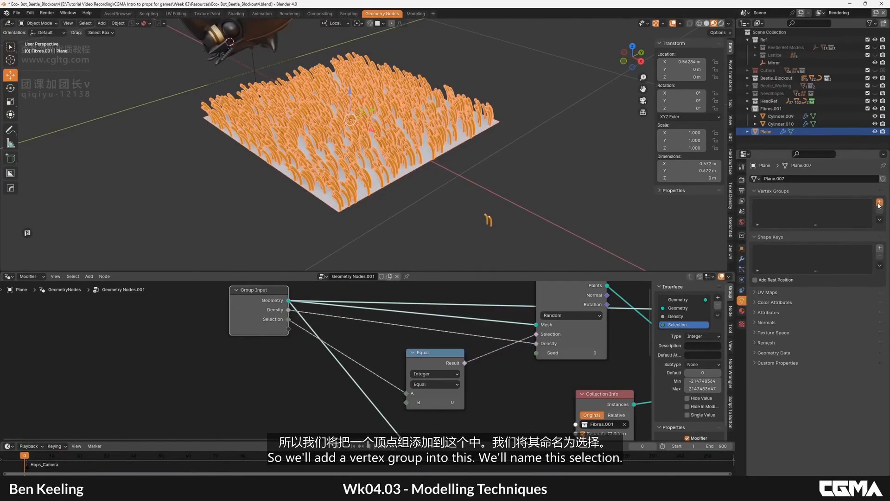
{"action": "left_click", "coordinate": [879, 202]}
{"action": "double_click", "coordinate": [769, 204]}
{"action": "type", "text": "S"}
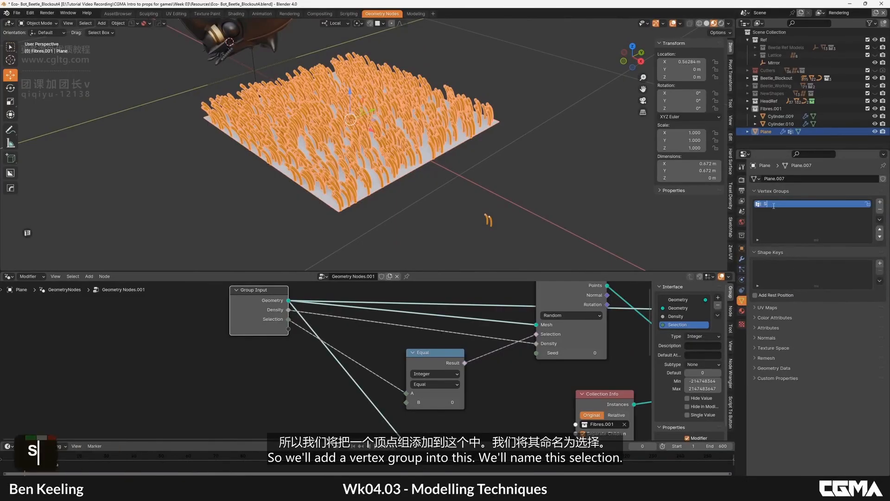
{"action": "type", "text": "election"}
{"action": "key", "text": "Return"}
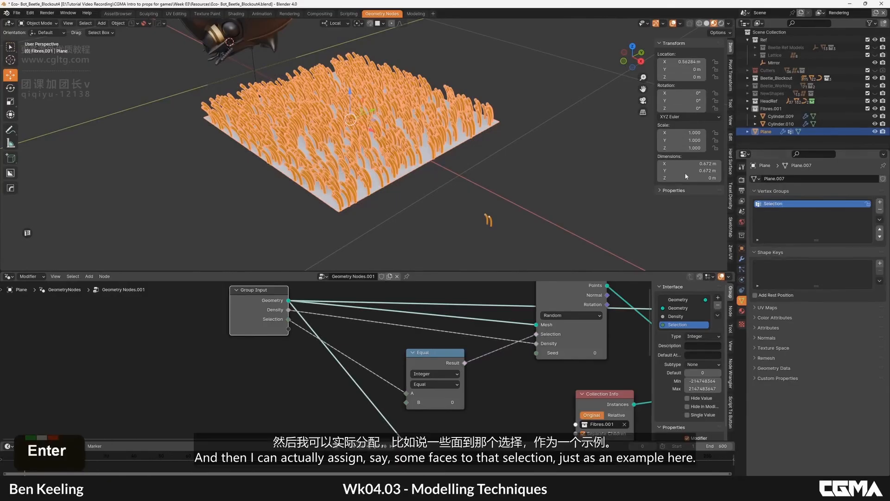
Assign three neighbouring faces along the plane's front edge to the Selection vertex group and return to Object Mode.
{"action": "key", "text": "Tab"}
{"action": "middle_click_drag", "start_coordinate": [406, 185], "coordinate": [384, 228], "text": "alt"}
{"action": "left_click", "coordinate": [385, 228]}
{"action": "left_click", "coordinate": [320, 213]}
{"action": "left_click", "coordinate": [353, 200], "text": "shift"}
{"action": "left_click", "coordinate": [385, 187], "text": "shift"}
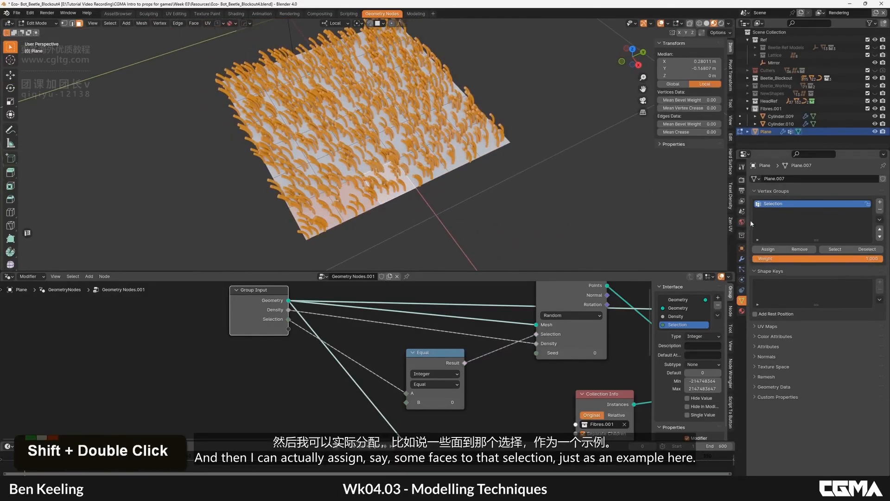
{"action": "key", "text": "Tab"}
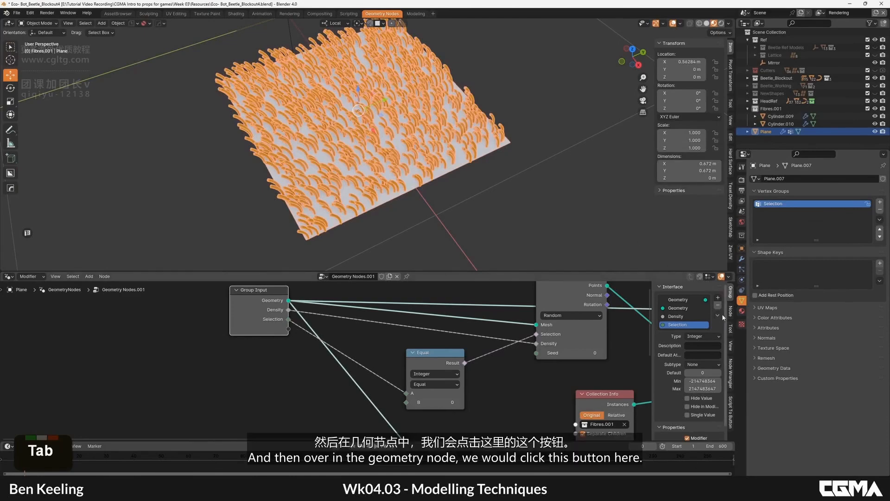
Switch the modifier's Selection input to an attribute, choose the Selection vertex group, and view the fibre coverage.
{"action": "left_click", "coordinate": [741, 260]}
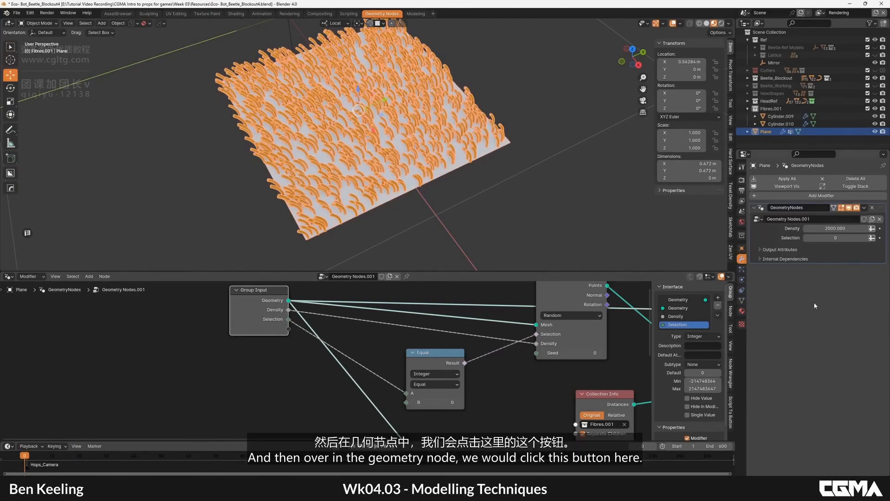
{"action": "left_click", "coordinate": [872, 237]}
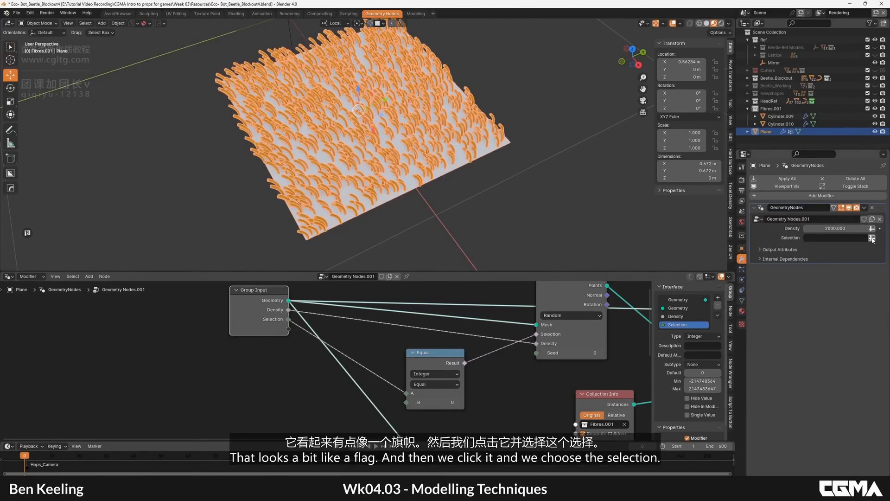
{"action": "left_click", "coordinate": [824, 238]}
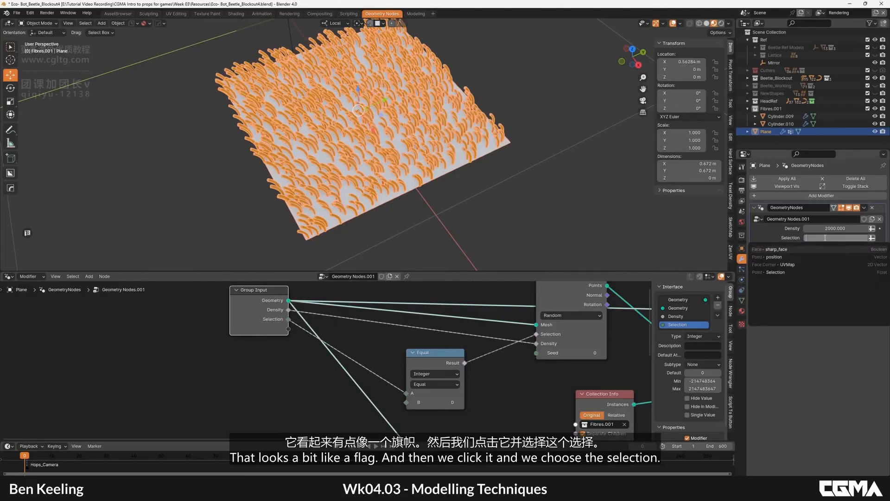
{"action": "left_click", "coordinate": [788, 272]}
{"action": "middle_click", "coordinate": [285, 167], "text": "alt"}
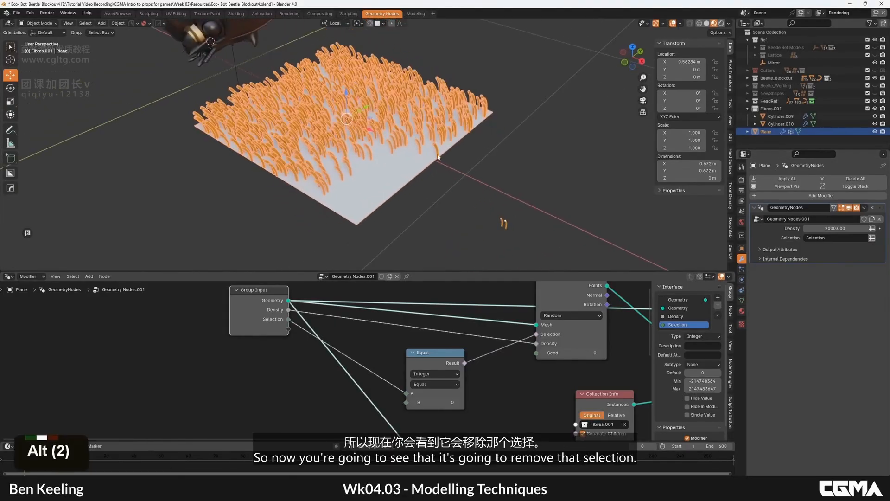
{"action": "middle_click", "coordinate": [284, 167], "text": "alt"}
{"action": "middle_click", "coordinate": [313, 157], "text": "alt"}
Invert the plane's face selection in Edit Mode, with its vertex group settings open.
{"action": "key", "text": "Tab"}
{"action": "middle_click", "coordinate": [416, 150], "text": "alt"}
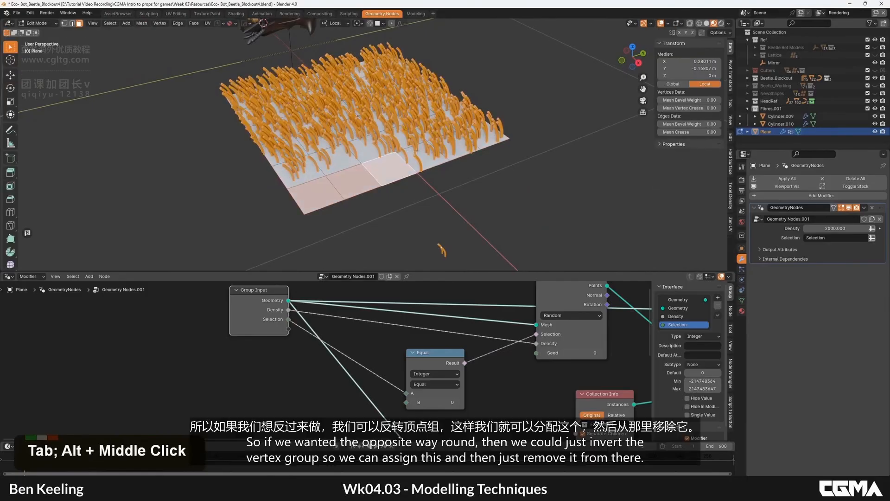
{"action": "left_click", "coordinate": [741, 301]}
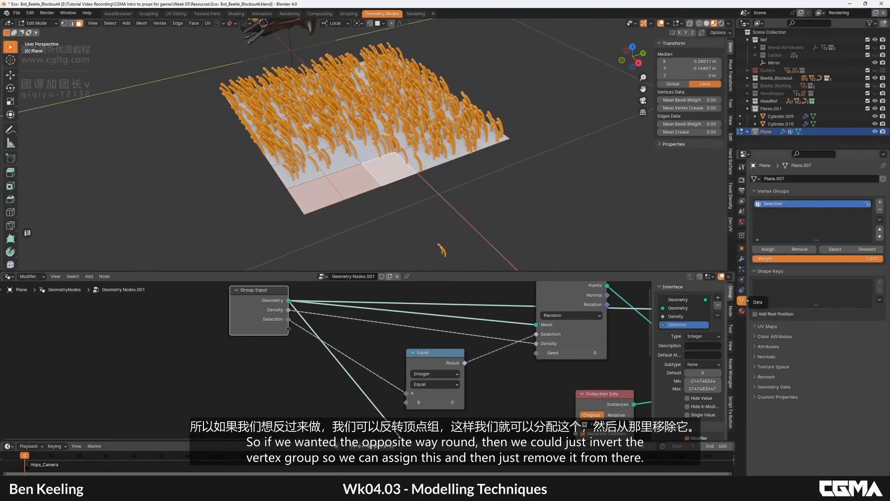
{"action": "middle_click_drag", "start_coordinate": [453, 177], "coordinate": [492, 171]}
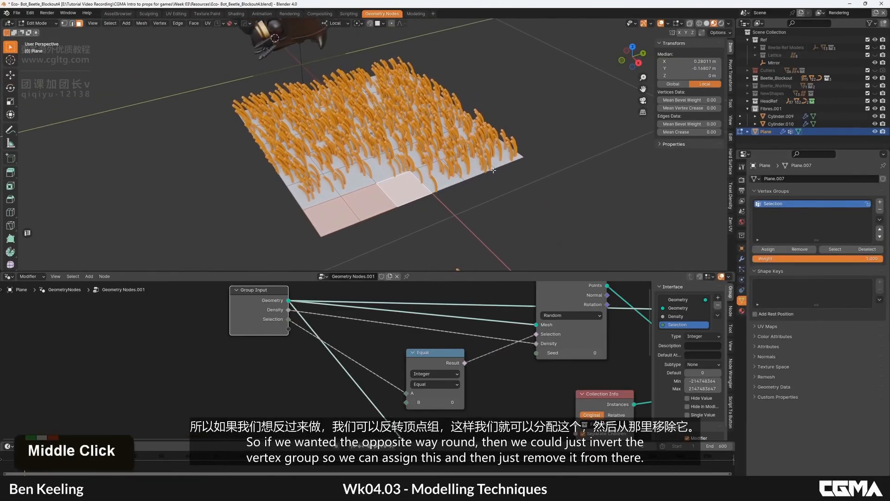
{"action": "key", "text": "ctrl+i"}
Try assigning the inverted faces to the Selection vertex group and inverting the selection back, and undo both.
{"action": "left_click", "coordinate": [767, 250]}
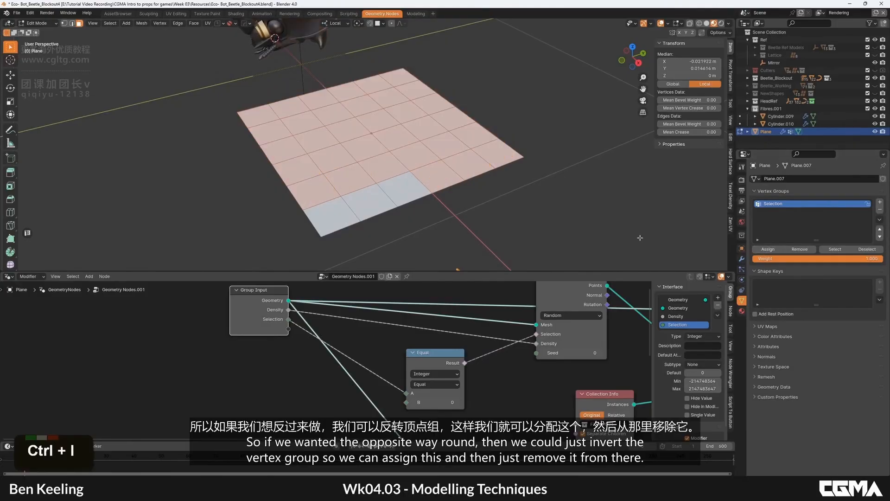
{"action": "key", "text": "ctrl+i"}
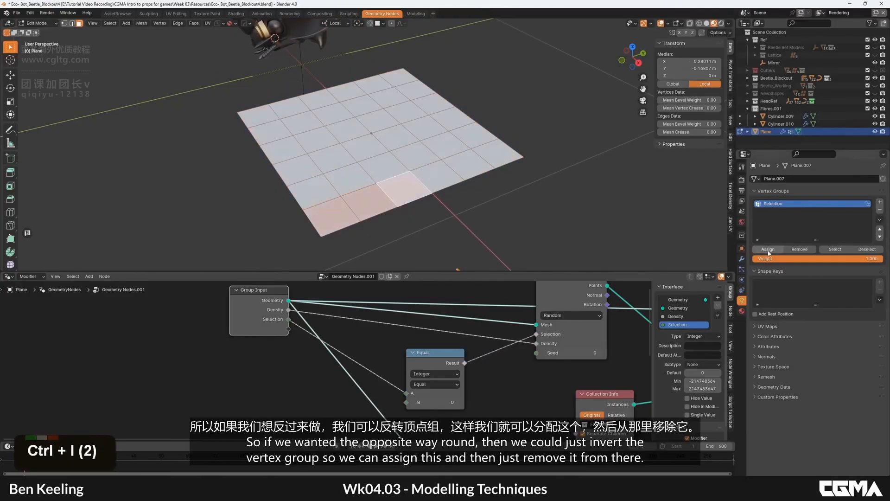
{"action": "key", "text": "ctrl+z"}
{"action": "key", "text": "ctrl+z"}
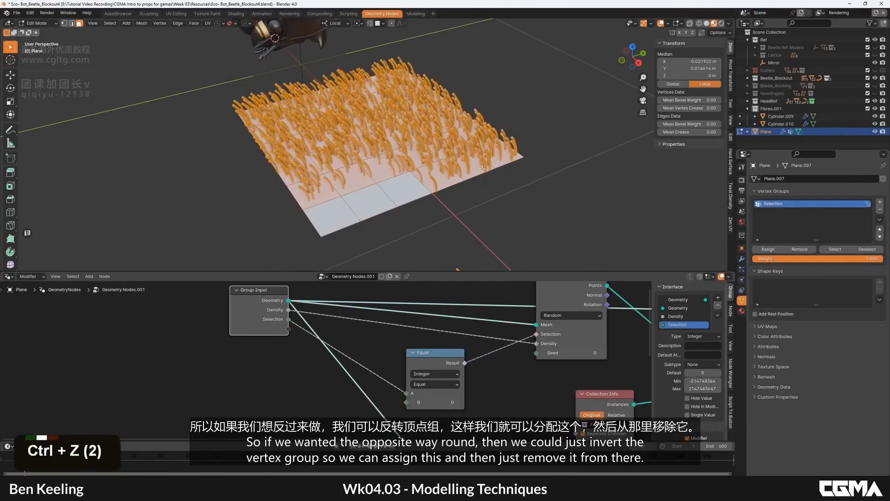
Assign the selected faces to the Selection vertex group, remove the three front-edge faces from it, and view the fibres in Object Mode.
{"action": "left_click", "coordinate": [767, 248]}
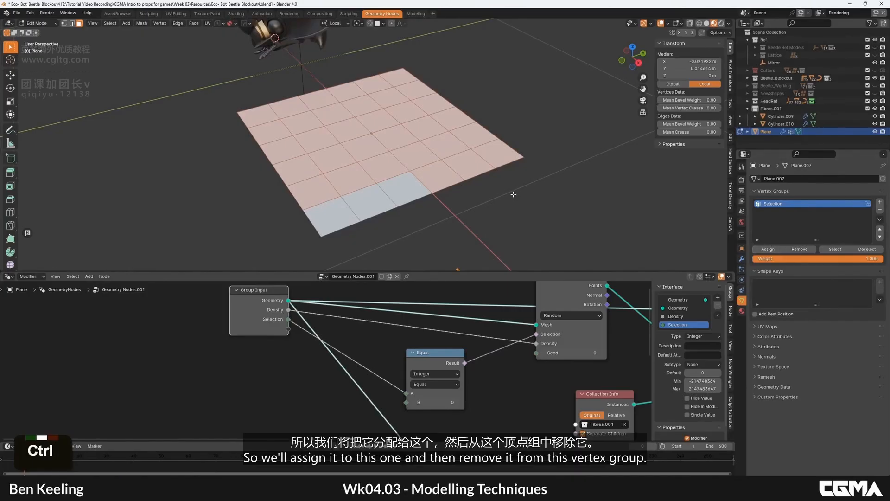
{"action": "key", "text": "ctrl+i"}
{"action": "left_click", "coordinate": [812, 253]}
{"action": "key", "text": "Tab"}
{"action": "middle_click_drag", "start_coordinate": [380, 181], "coordinate": [431, 165], "text": "alt"}
{"action": "key", "text": "Tab"}
{"action": "key", "text": "Tab"}
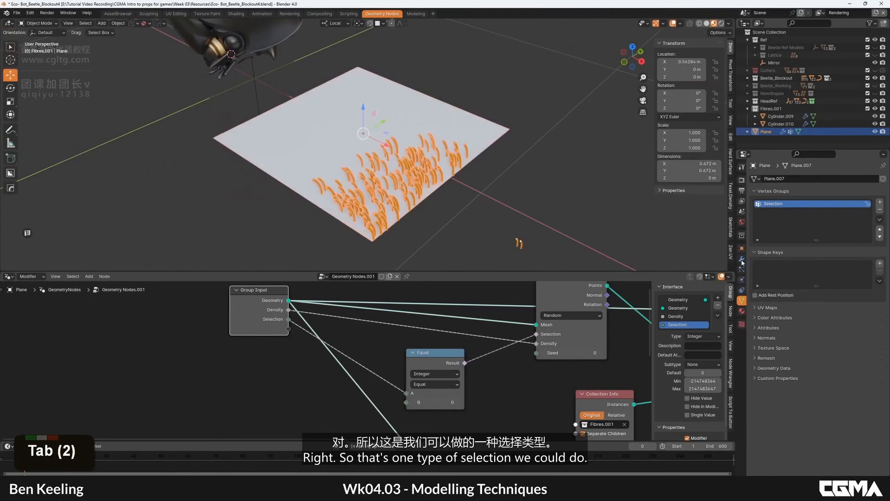
Clear the vertex group attribute from the modifier's Selection input.
{"action": "left_click", "coordinate": [742, 258]}
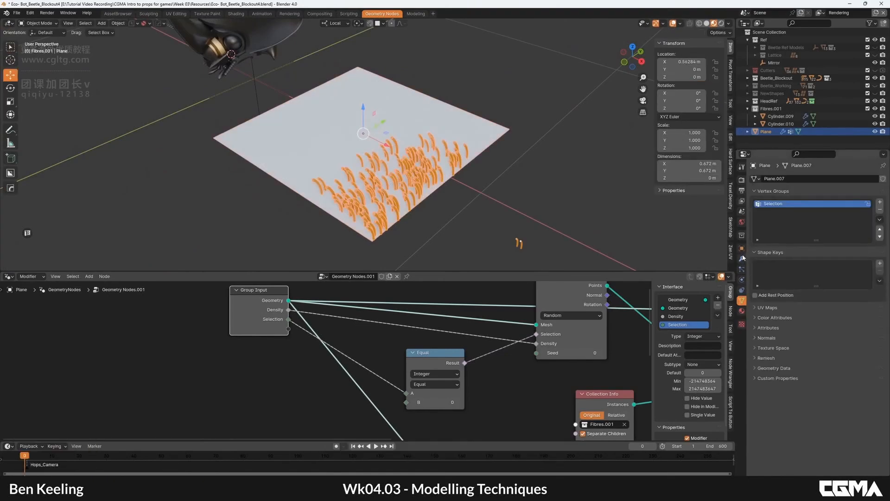
{"action": "left_click", "coordinate": [845, 238]}
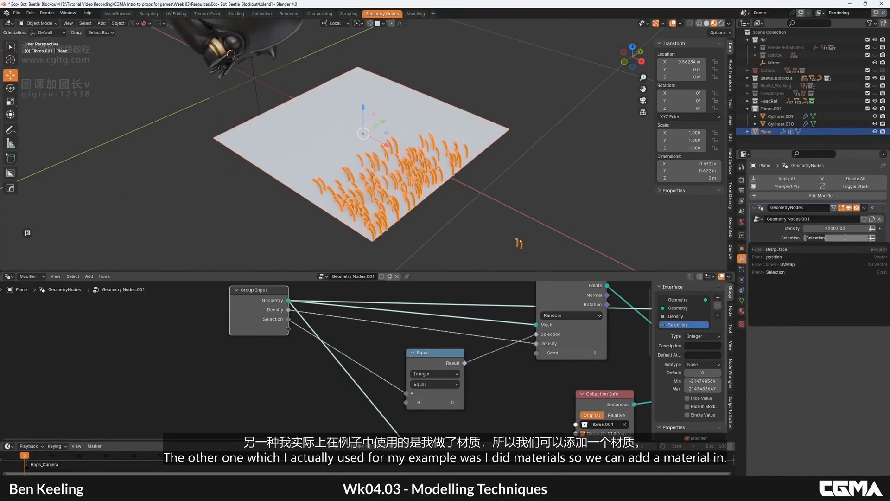
{"action": "key", "text": "Return"}
{"action": "key", "text": "BackSpace"}
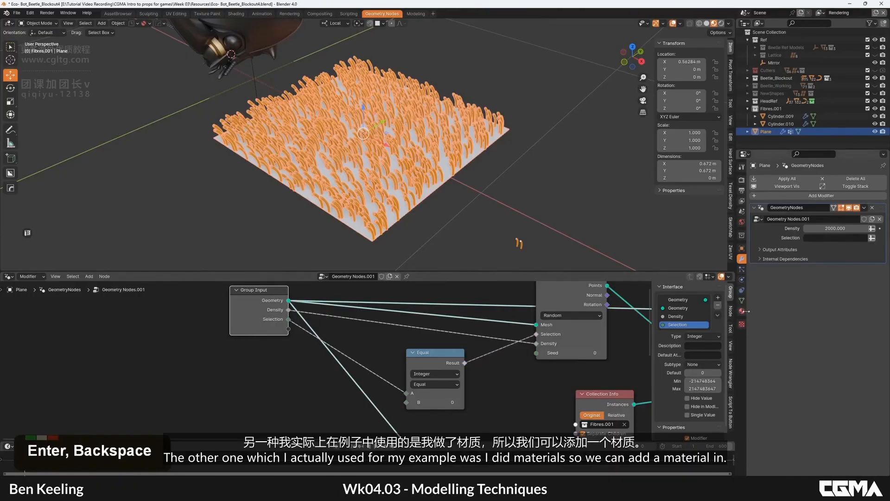
Set the base colour of the plane's Material.001 to a fully saturated red.
{"action": "left_click", "coordinate": [742, 310]}
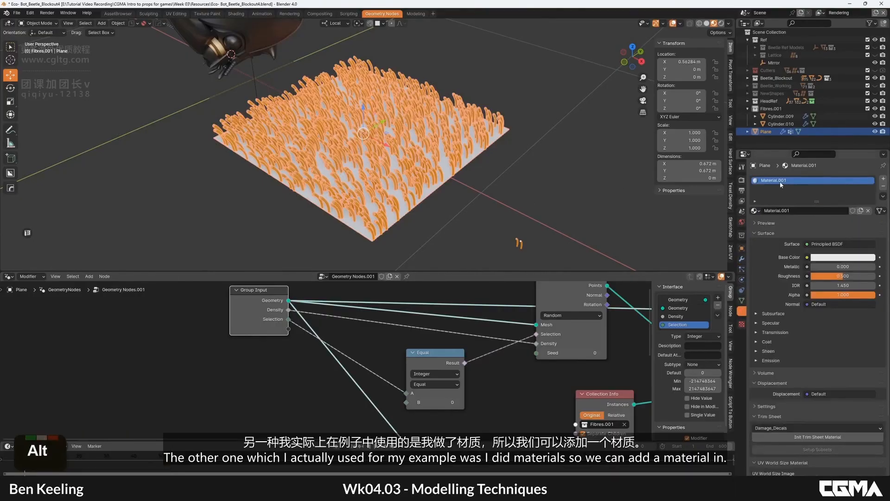
{"action": "double_click", "coordinate": [780, 182]}
{"action": "double_click", "coordinate": [825, 256]}
{"action": "left_click_drag", "start_coordinate": [847, 184], "coordinate": [826, 204]}
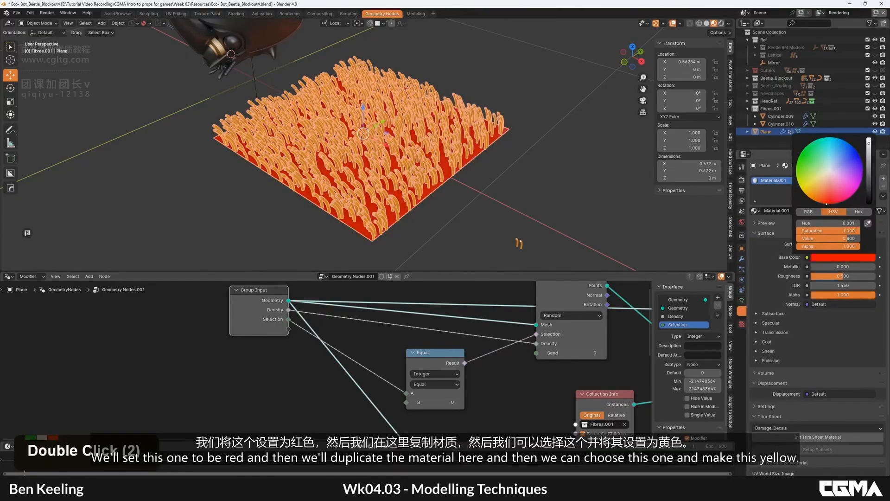
Add a second material slot to the plane with Material.002 and set its base colour to a saturated yellow-orange.
{"action": "left_click", "coordinate": [883, 178]}
{"action": "left_click", "coordinate": [788, 223]}
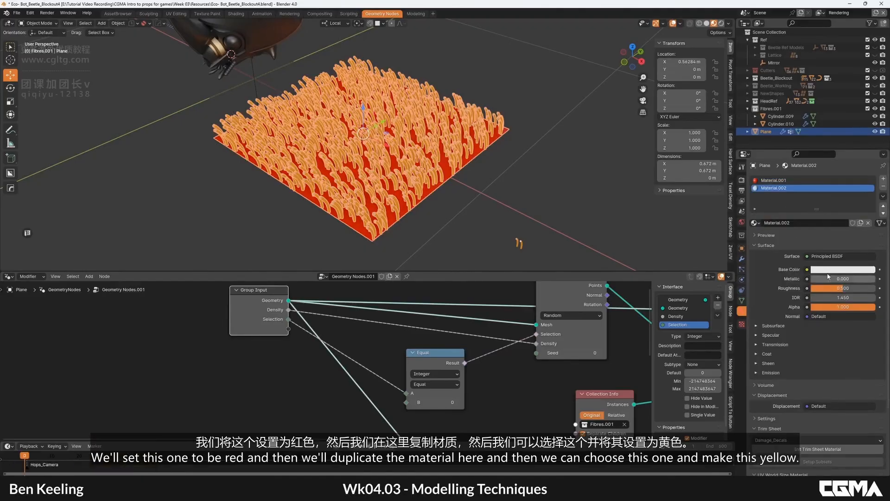
{"action": "left_click", "coordinate": [820, 270]}
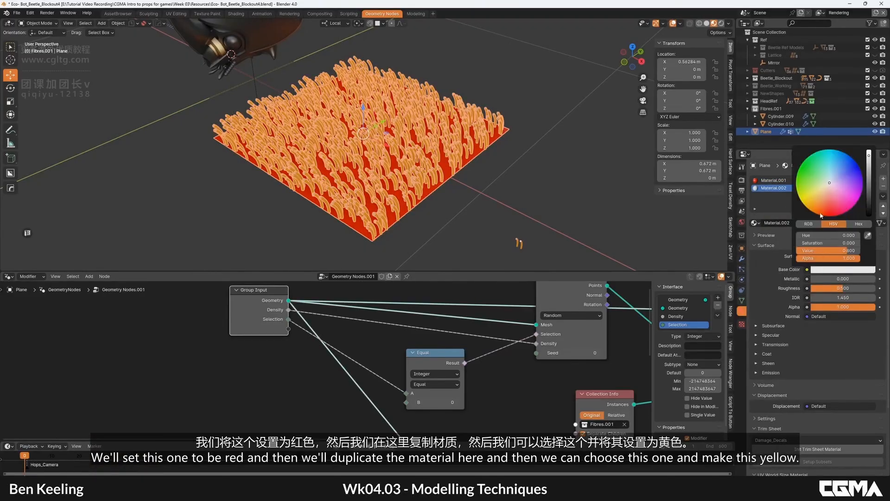
{"action": "left_click", "coordinate": [858, 244]}
Assign Material.002 to three separate faces of the plane and return to Object Mode.
{"action": "key", "text": "Tab"}
{"action": "left_click", "coordinate": [373, 217]}
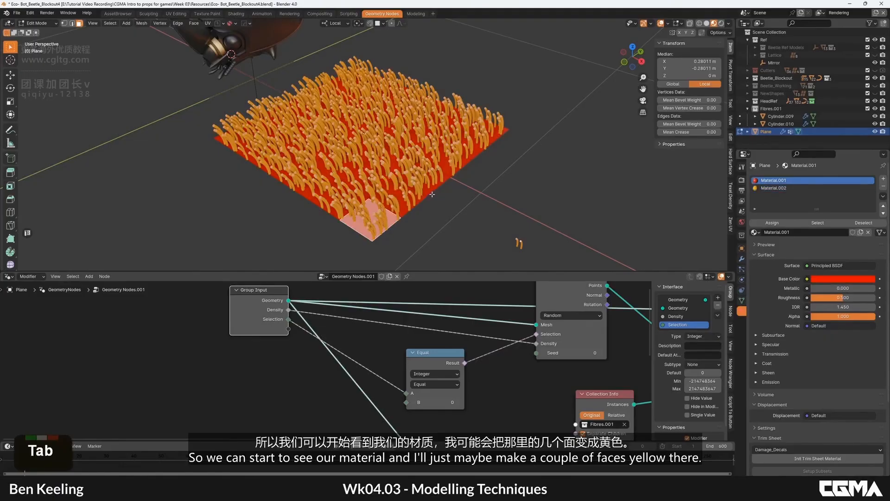
{"action": "left_click", "coordinate": [427, 181]}
{"action": "middle_click_drag", "start_coordinate": [427, 181], "coordinate": [464, 194], "text": "alt"}
{"action": "left_click", "coordinate": [341, 121], "text": "shift"}
{"action": "left_click", "coordinate": [389, 79], "text": "shift"}
{"action": "left_click", "coordinate": [773, 188]}
{"action": "double_click", "coordinate": [771, 223]}
{"action": "key", "text": "Tab"}
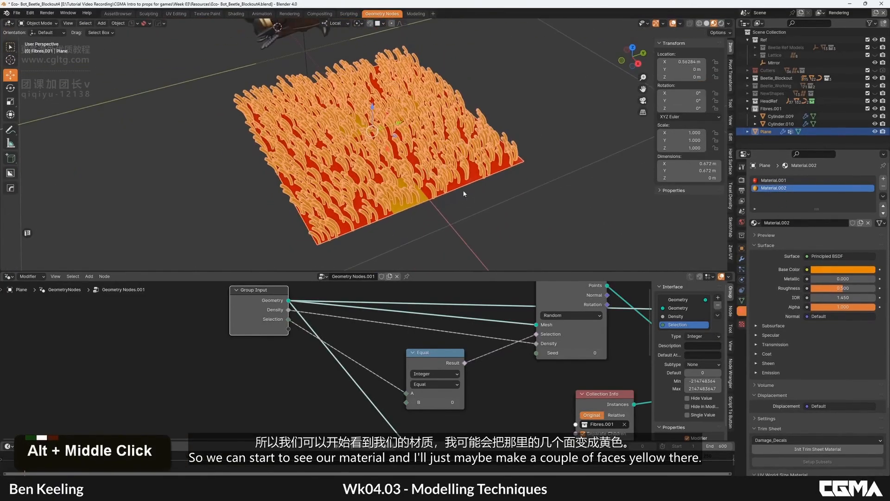
Set the GeometryNodes modifier's Selection input to the material_index attribute.
{"action": "left_click", "coordinate": [742, 259]}
{"action": "double_click", "coordinate": [810, 252]}
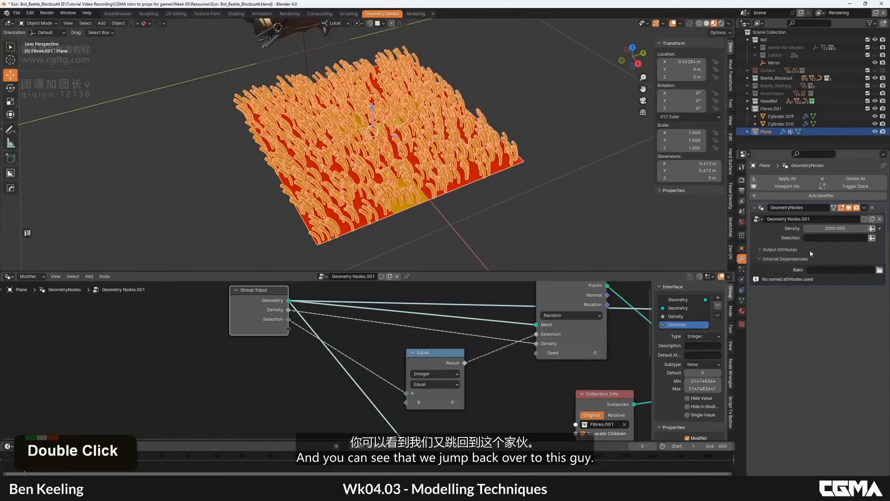
{"action": "left_click", "coordinate": [852, 258]}
{"action": "left_click", "coordinate": [872, 238]}
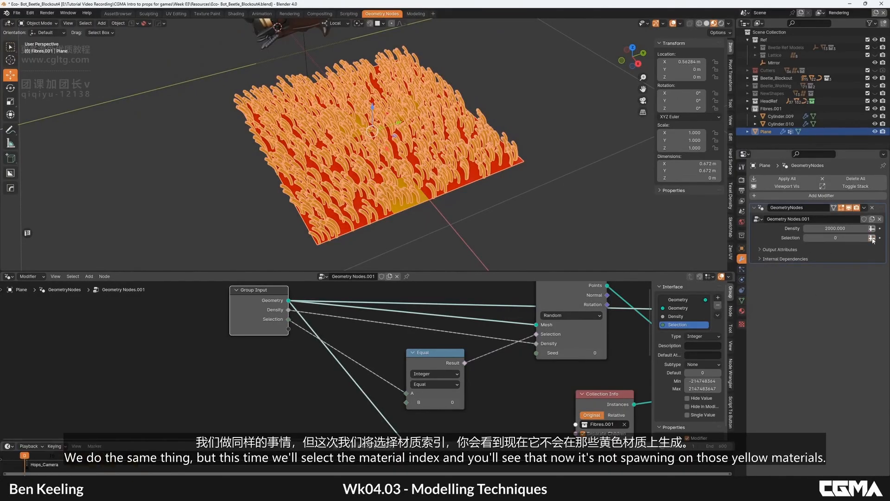
{"action": "double_click", "coordinate": [852, 237]}
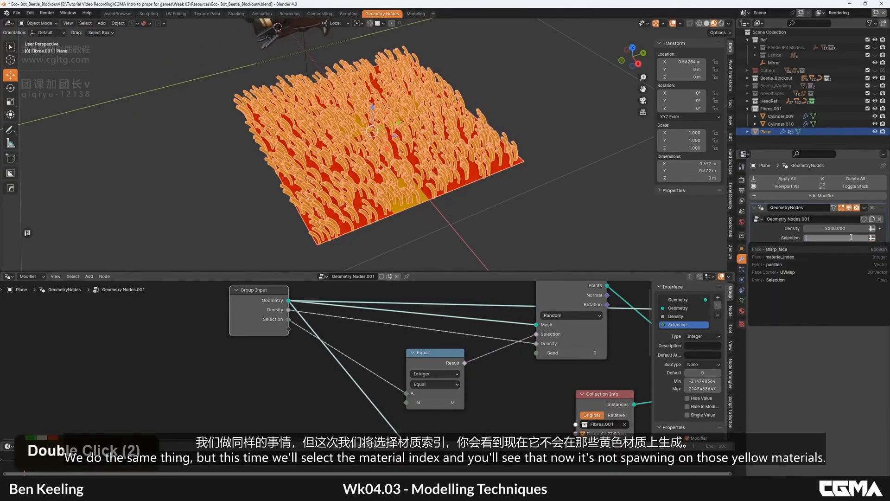
{"action": "left_click", "coordinate": [795, 258]}
{"action": "middle_click_drag", "start_coordinate": [366, 140], "coordinate": [400, 135], "text": "alt"}
Select the three yellow faces of the plane and assign Material.001 to them.
{"action": "key", "text": "Tab"}
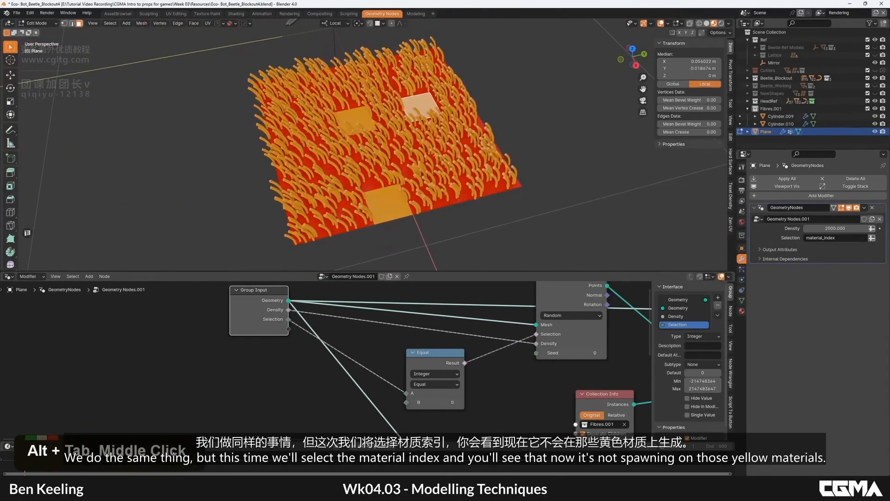
{"action": "scroll", "coordinate": [436, 156], "scroll_direction": "up", "scroll_amount": 2}
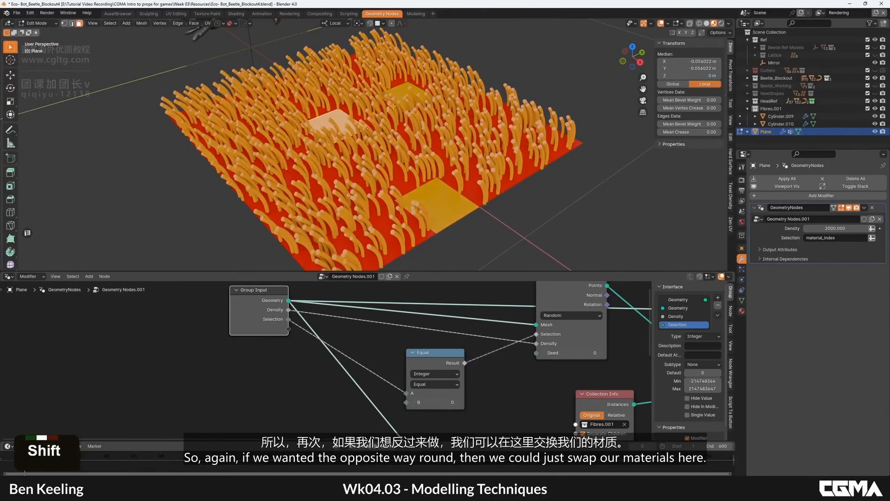
{"action": "left_click", "coordinate": [344, 122], "text": "shift"}
{"action": "left_click", "coordinate": [441, 204], "text": "shift"}
{"action": "double_click", "coordinate": [741, 309]}
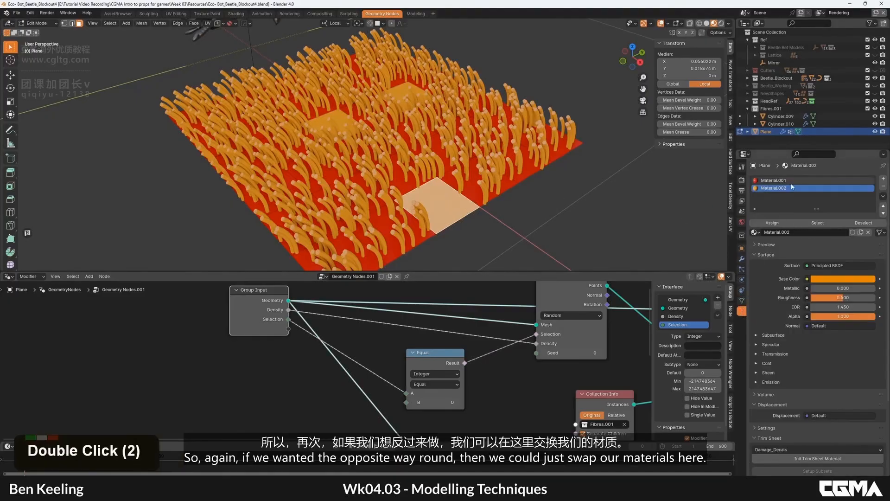
{"action": "left_click", "coordinate": [773, 180]}
{"action": "left_click", "coordinate": [772, 222]}
Invert the face selection, assign Material.002 to the selected faces, and view the deselected plane in Object Mode.
{"action": "key", "text": "ctrl+i"}
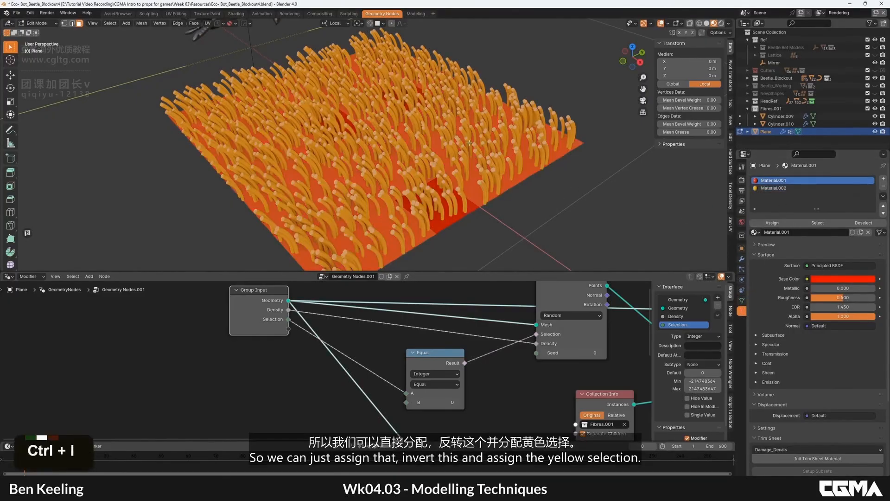
{"action": "left_click", "coordinate": [774, 187]}
{"action": "left_click", "coordinate": [772, 222]}
{"action": "scroll", "coordinate": [517, 144], "scroll_direction": "down", "scroll_amount": 2}
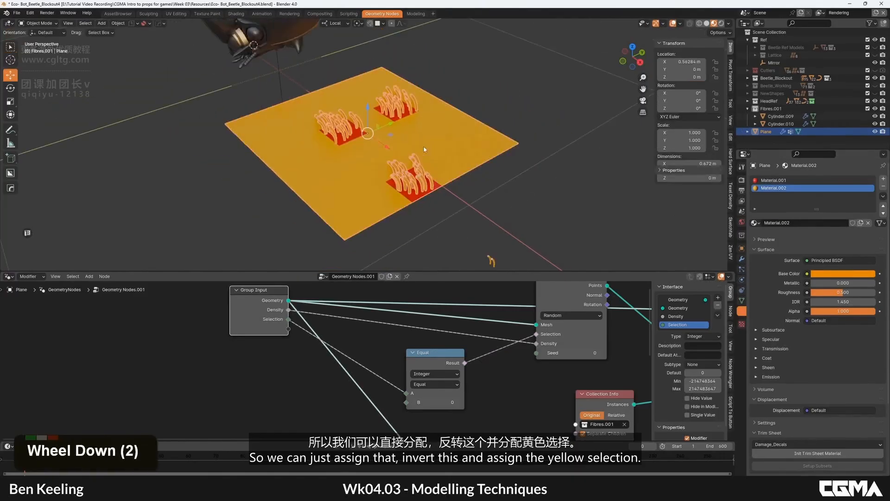
{"action": "key", "text": "Tab"}
{"action": "middle_click", "coordinate": [518, 145], "text": "alt"}
{"action": "middle_click_drag", "start_coordinate": [517, 145], "coordinate": [311, 164], "text": "alt"}
{"action": "key", "text": "F4"}
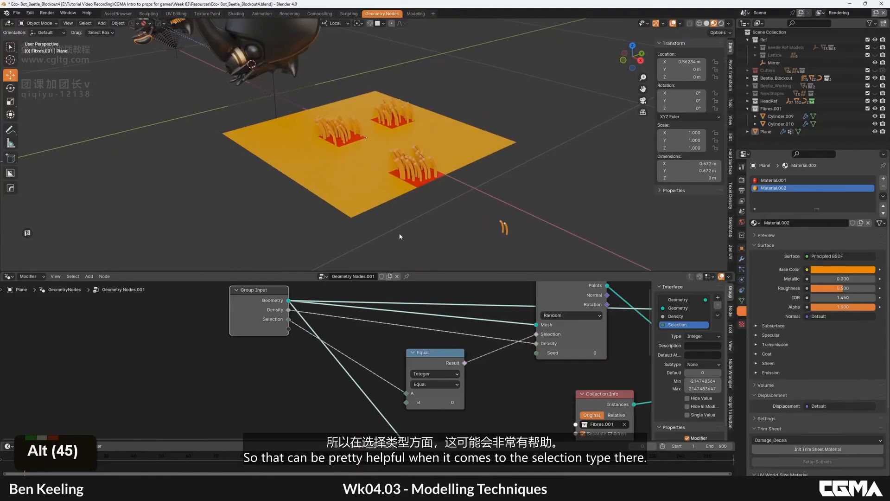
Select the beetle's fibre-covered horn piece and isolate it in local view to inspect its fibres.
{"action": "scroll", "coordinate": [477, 183], "scroll_direction": "down", "scroll_amount": 7}
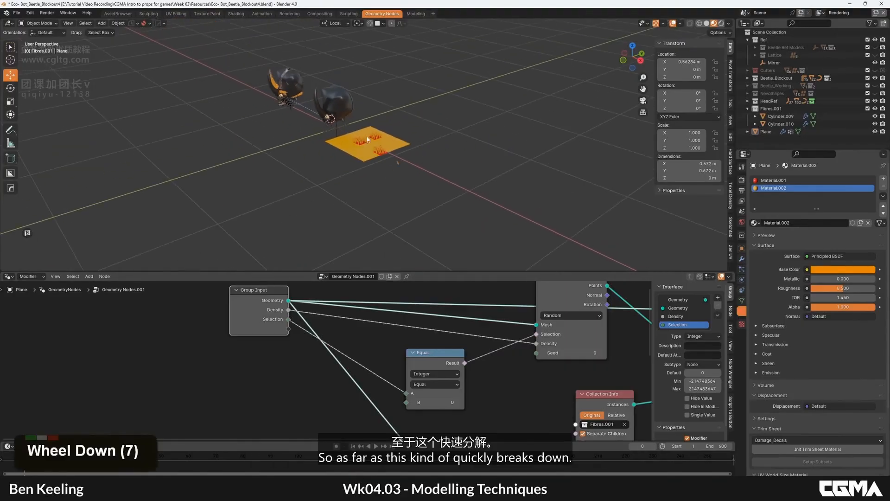
{"action": "middle_click_drag", "start_coordinate": [353, 135], "coordinate": [325, 120]}
{"action": "left_click", "coordinate": [326, 120]}
{"action": "left_click", "coordinate": [326, 119]}
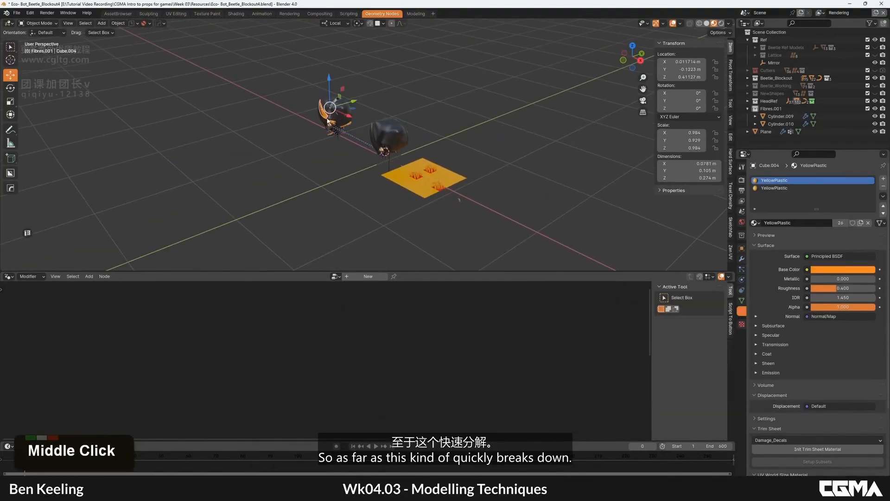
{"action": "key", "text": "KP_Divide"}
{"action": "scroll", "coordinate": [416, 157], "scroll_direction": "up", "scroll_amount": 4}
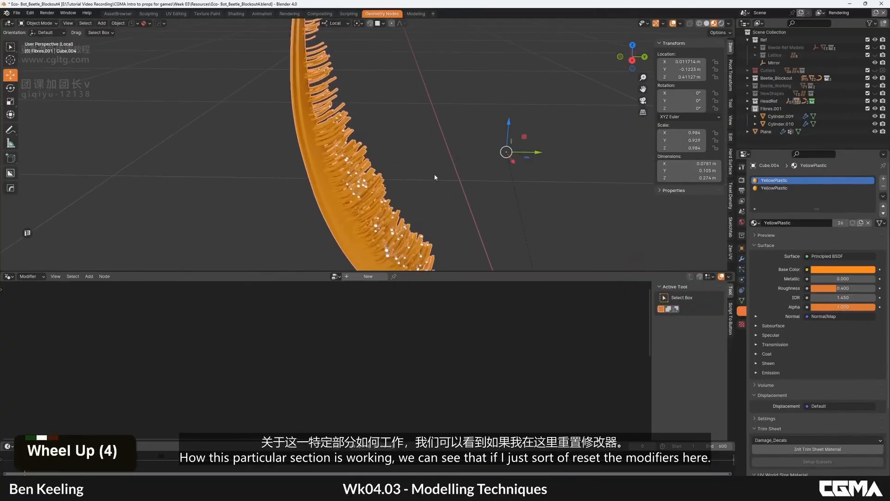
{"action": "middle_click", "coordinate": [434, 174], "text": "alt"}
{"action": "middle_click_drag", "start_coordinate": [313, 155], "coordinate": [416, 154], "text": "alt"}
{"action": "scroll", "coordinate": [416, 154], "scroll_direction": "down", "scroll_amount": 2}
{"action": "left_click_drag", "start_coordinate": [416, 157], "coordinate": [475, 167], "text": "alt"}
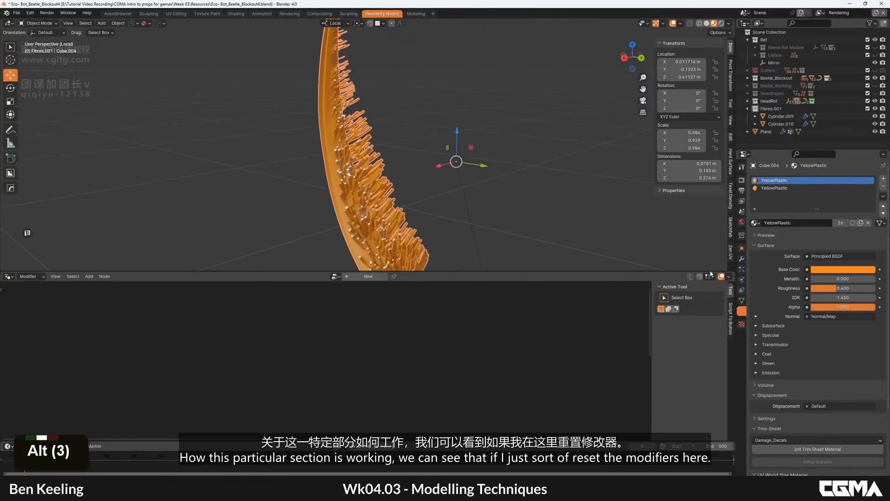
Hide all of the horn piece's modifiers in the viewport and collapse the GeometryNodes and HOPS_curve settings.
{"action": "left_click", "coordinate": [742, 259]}
{"action": "left_click", "coordinate": [786, 186]}
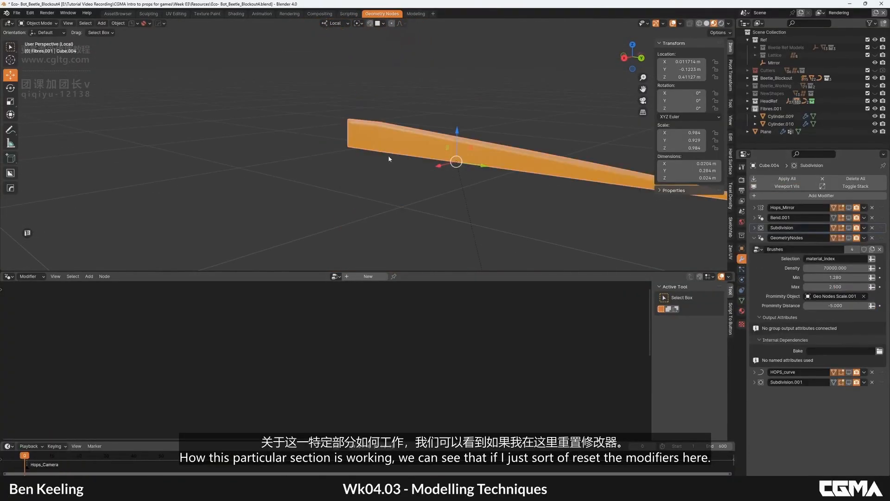
{"action": "scroll", "coordinate": [421, 159], "scroll_direction": "down", "scroll_amount": 1}
{"action": "left_click", "coordinate": [754, 238]}
{"action": "left_click", "coordinate": [753, 248]}
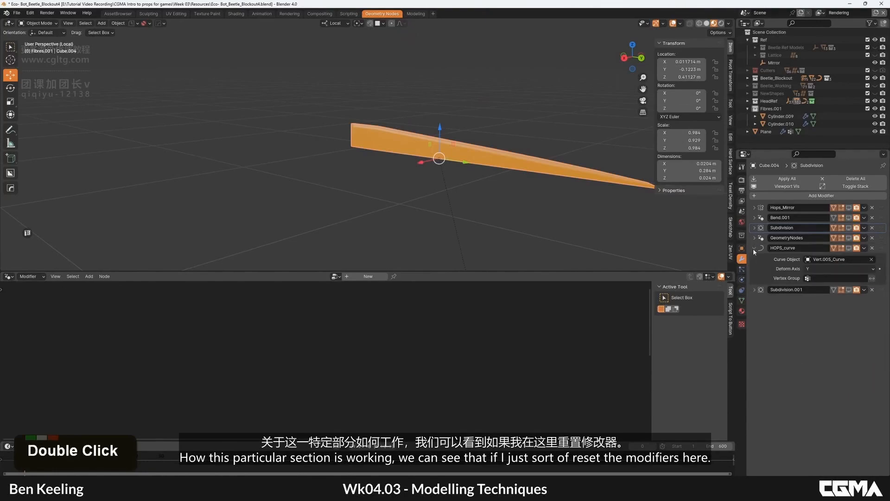
{"action": "left_click", "coordinate": [753, 248]}
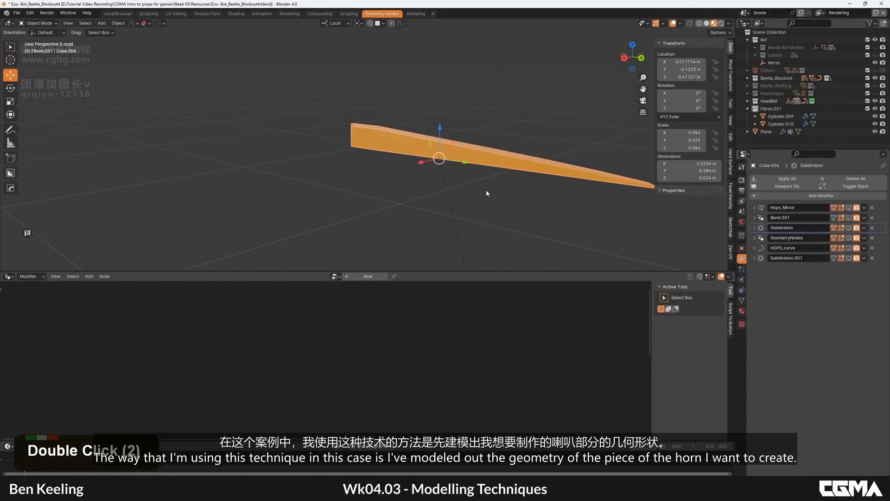
Frame the base horn geometry and enable the Hops_Mirror and Bend.001 modifiers in the viewport.
{"action": "key", "text": "KP_Decimal"}
{"action": "middle_click_drag", "start_coordinate": [497, 199], "coordinate": [404, 182], "text": "alt"}
{"action": "scroll", "coordinate": [404, 182], "scroll_direction": "up", "scroll_amount": 6}
{"action": "middle_click_drag", "start_coordinate": [468, 146], "coordinate": [371, 116], "text": "alt"}
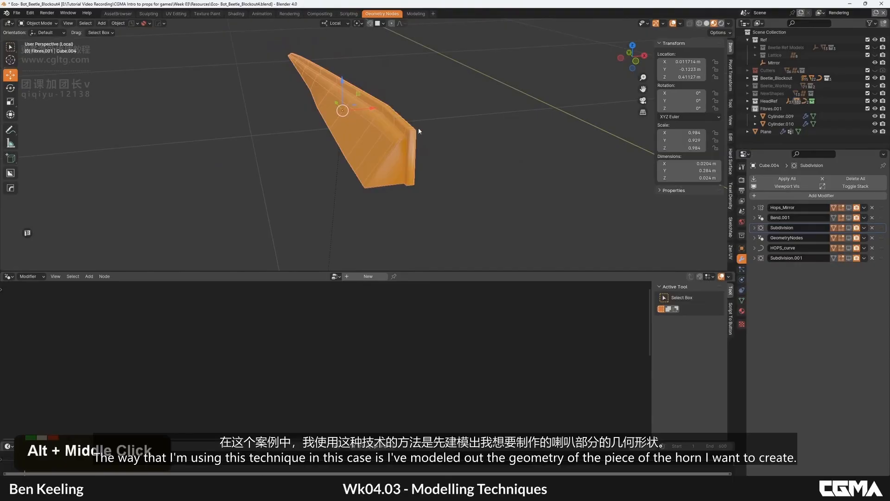
{"action": "left_click", "coordinate": [849, 208]}
{"action": "middle_click_drag", "start_coordinate": [448, 160], "coordinate": [468, 155], "text": "alt"}
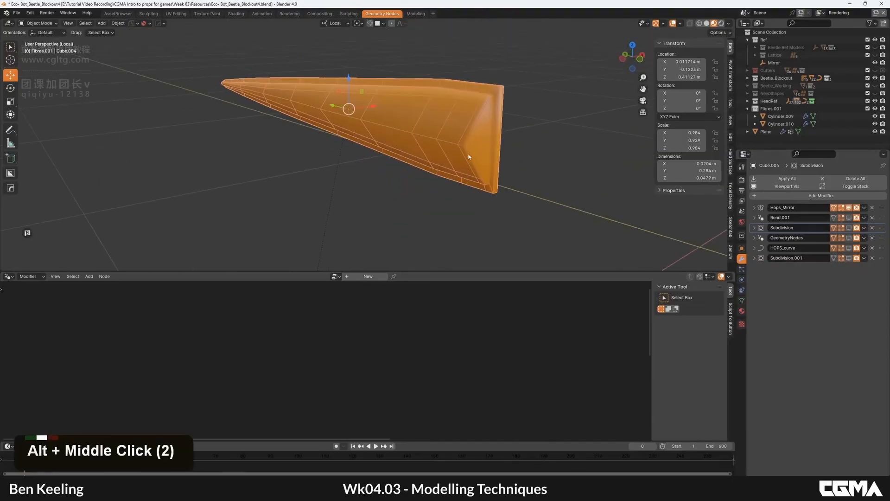
{"action": "left_click", "coordinate": [848, 217]}
{"action": "middle_click_drag", "start_coordinate": [533, 167], "coordinate": [349, 93], "text": "alt"}
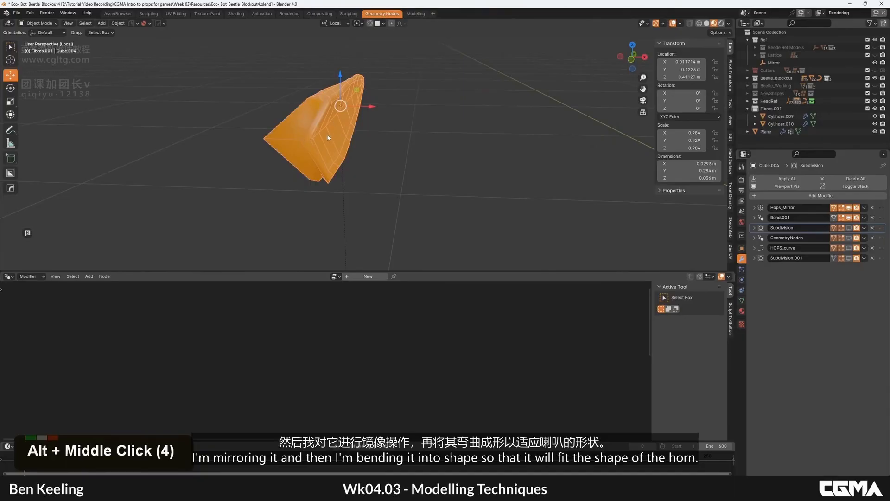
{"action": "mouse_move", "coordinate": [328, 136]}
{"action": "middle_mouse_down", "text": "alt"}
{"action": "mouse_move", "coordinate": [360, 136]}
{"action": "mouse_move", "coordinate": [332, 139]}
{"action": "middle_mouse_up", "text": "alt"}
Enable the Subdivision and GeometryNodes modifiers in the viewport to show the horn's fibres.
{"action": "left_click", "coordinate": [849, 228]}
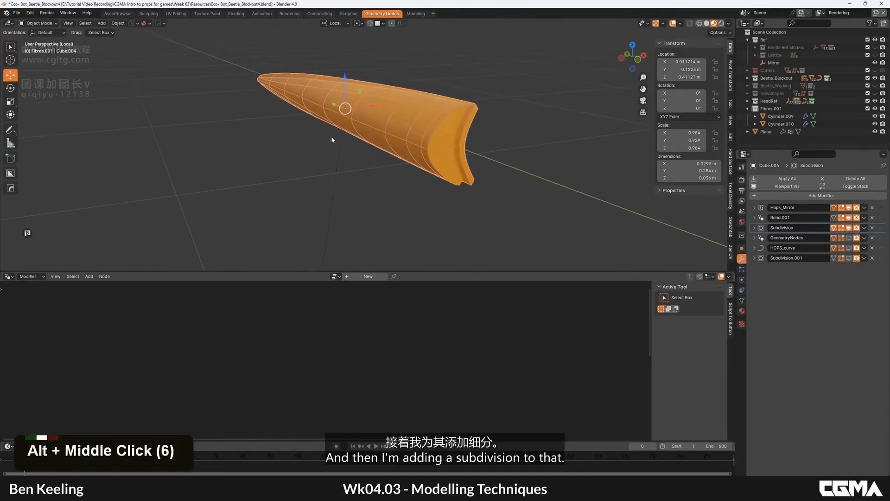
{"action": "left_click", "coordinate": [848, 237]}
{"action": "middle_click_drag", "start_coordinate": [434, 148], "coordinate": [552, 131], "text": "alt"}
{"action": "scroll", "coordinate": [579, 144], "scroll_direction": "down", "scroll_amount": 2}
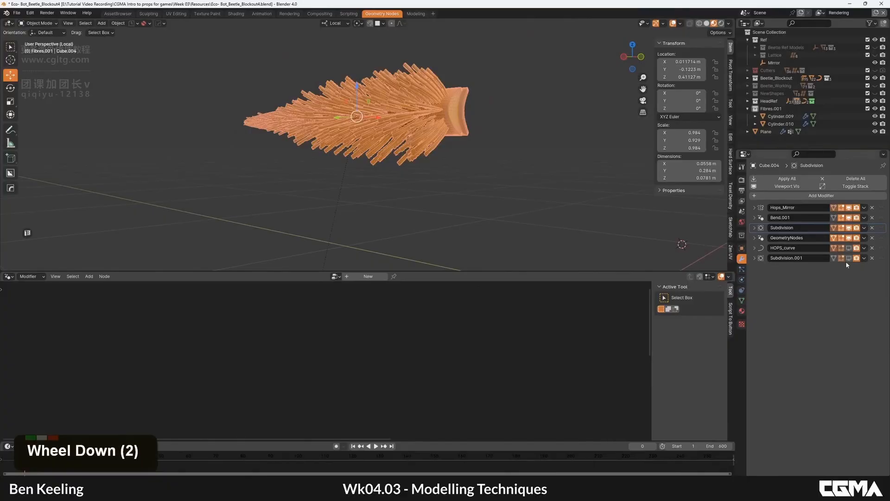
Enable the HOPS_curve and Subdivision.001 modifiers in the viewport to show the horn bent along its curve.
{"action": "left_click", "coordinate": [849, 248]}
{"action": "scroll", "coordinate": [419, 121], "scroll_direction": "down", "scroll_amount": 3}
{"action": "middle_click_drag", "start_coordinate": [429, 132], "coordinate": [490, 157]}
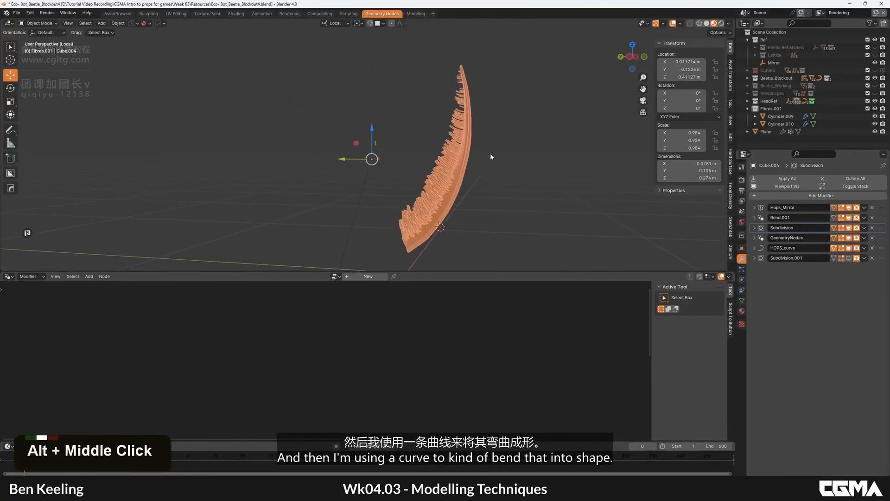
{"action": "left_click", "coordinate": [856, 258]}
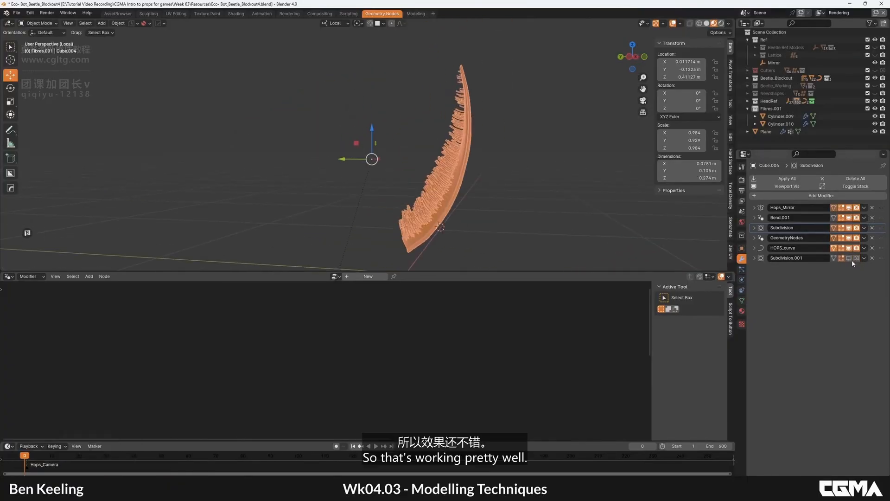
{"action": "left_click", "coordinate": [849, 260]}
{"action": "middle_click_drag", "start_coordinate": [424, 133], "coordinate": [441, 132], "text": "alt"}
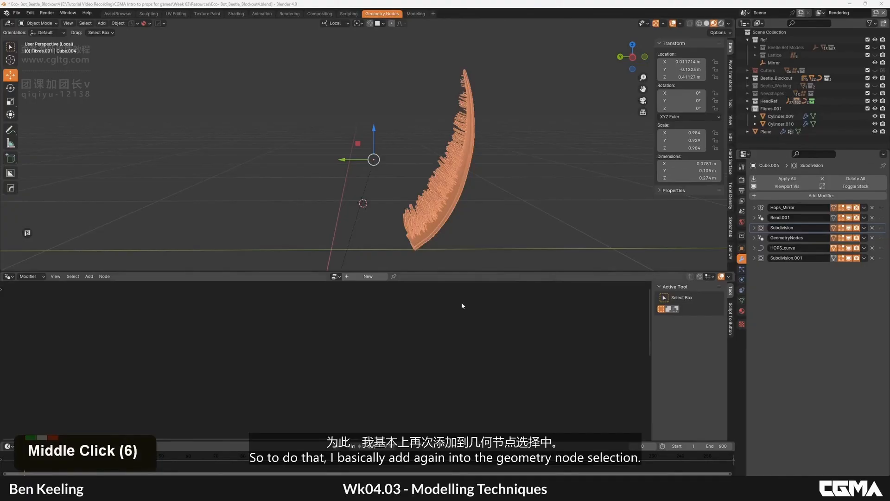
Exit local view and select the yellow and red fibre test plane.
{"action": "scroll", "coordinate": [475, 174], "scroll_direction": "down", "scroll_amount": 3}
{"action": "middle_click", "coordinate": [477, 201]}
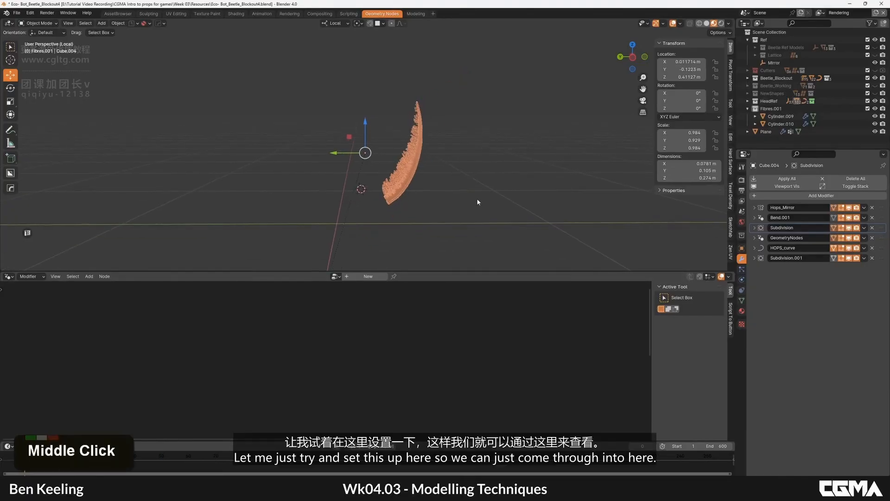
{"action": "middle_click", "coordinate": [453, 210], "text": "alt"}
{"action": "key", "text": "slash"}
{"action": "scroll", "coordinate": [453, 212], "scroll_direction": "up", "scroll_amount": 3}
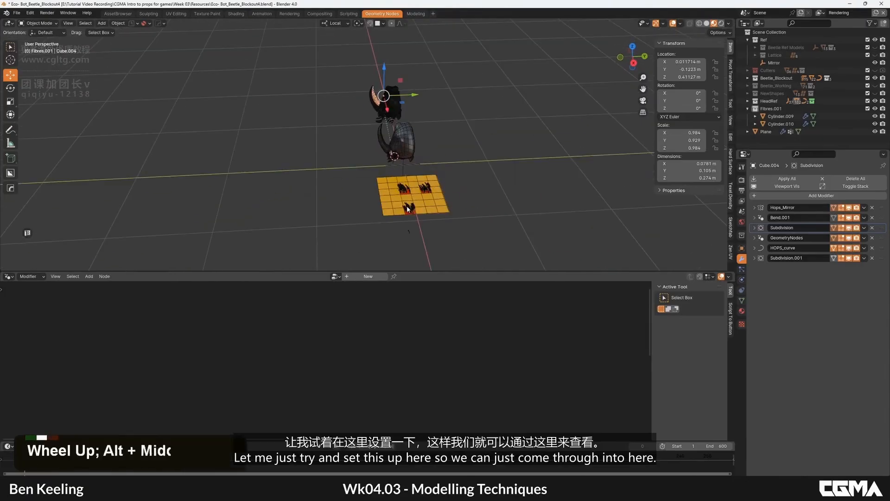
{"action": "mouse_move", "coordinate": [417, 185]}
{"action": "middle_mouse_down"}
{"action": "mouse_move", "coordinate": [381, 158]}
{"action": "mouse_move", "coordinate": [405, 181]}
{"action": "middle_mouse_up"}
{"action": "middle_click", "coordinate": [381, 158], "text": "alt"}
{"action": "left_click", "coordinate": [405, 182]}
{"action": "middle_click", "coordinate": [405, 181], "text": "alt"}
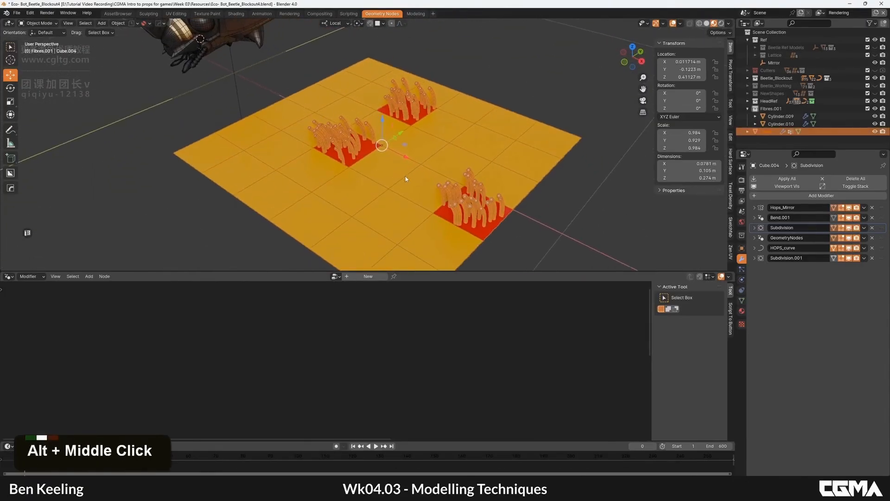
Assign Material.001 to several more faces around the plane's red faces and view the fibres in Object Mode.
{"action": "key", "text": "Tab"}
{"action": "key", "text": "3"}
{"action": "left_click", "coordinate": [396, 170]}
{"action": "left_click", "coordinate": [433, 145], "text": "shift"}
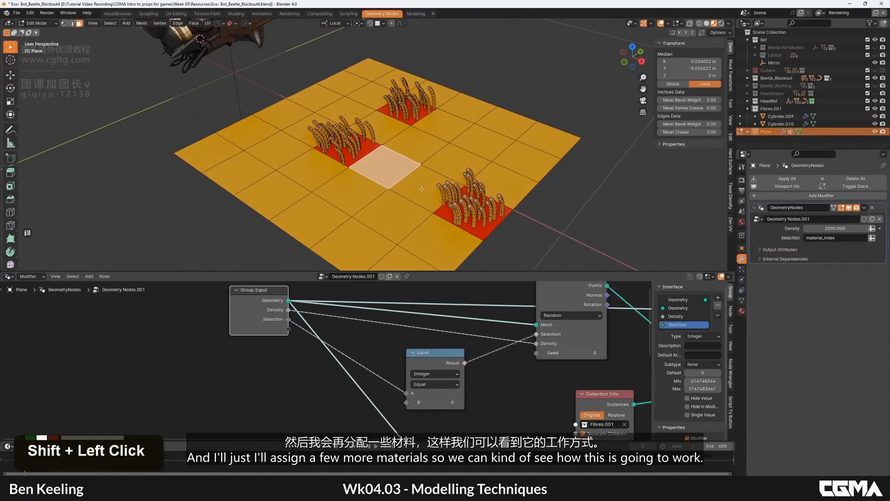
{"action": "left_click", "coordinate": [475, 139], "text": "shift"}
{"action": "left_click", "coordinate": [741, 310]}
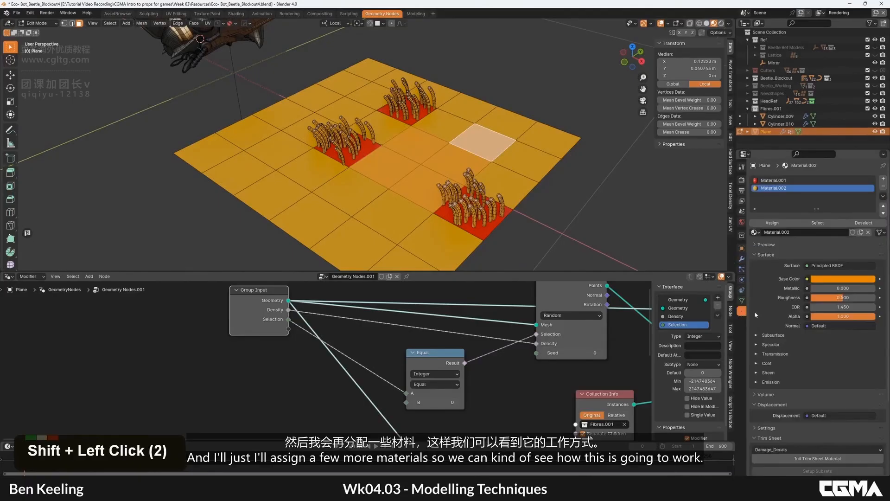
{"action": "left_click", "coordinate": [773, 180]}
{"action": "double_click", "coordinate": [771, 223]}
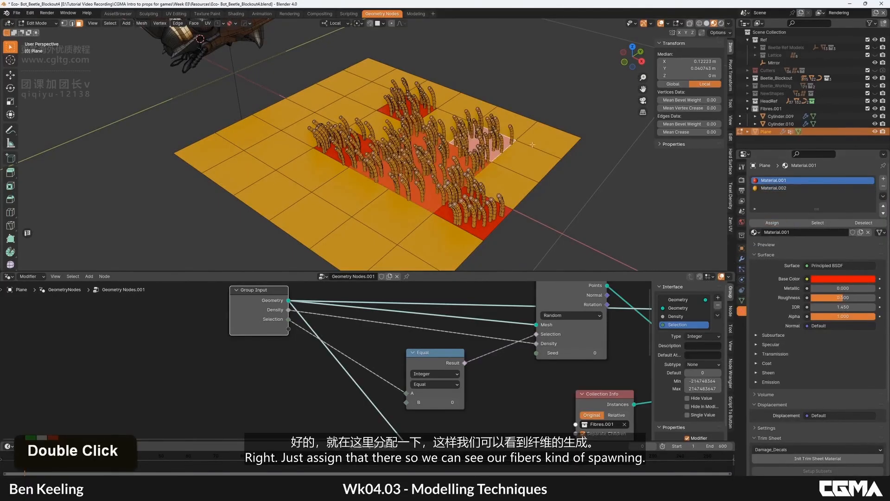
{"action": "key", "text": "Tab"}
{"action": "middle_click_drag", "start_coordinate": [522, 182], "coordinate": [503, 176], "text": "alt"}
{"action": "scroll", "coordinate": [419, 152], "scroll_direction": "up", "scroll_amount": 3}
{"action": "middle_click_drag", "start_coordinate": [418, 152], "coordinate": [425, 166], "text": "alt"}
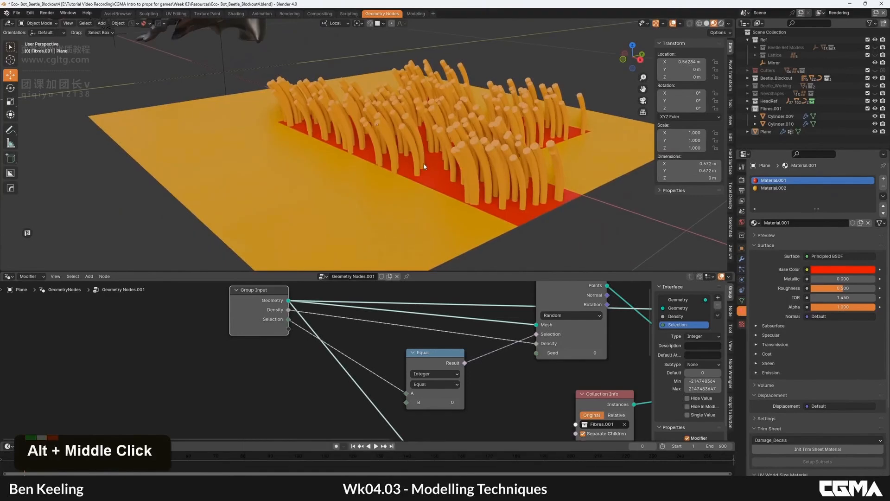
Enlarge the node editor and reposition the Distribute Points on Faces, Join Geometry and Group Output nodes to spread the tree out.
{"action": "scroll", "coordinate": [489, 374], "scroll_direction": "down", "scroll_amount": 2}
{"action": "middle_click_drag", "start_coordinate": [488, 374], "coordinate": [359, 392]}
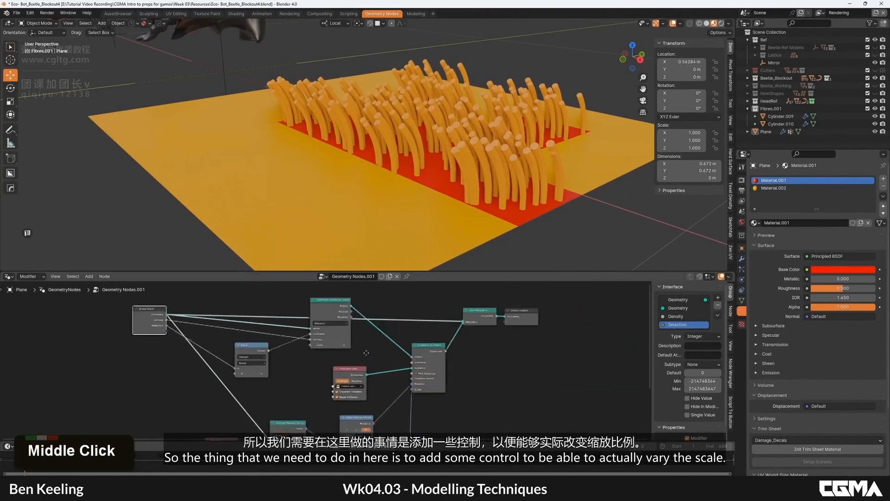
{"action": "middle_click_drag", "start_coordinate": [465, 366], "coordinate": [439, 279]}
{"action": "scroll", "coordinate": [386, 340], "scroll_direction": "down", "scroll_amount": 5}
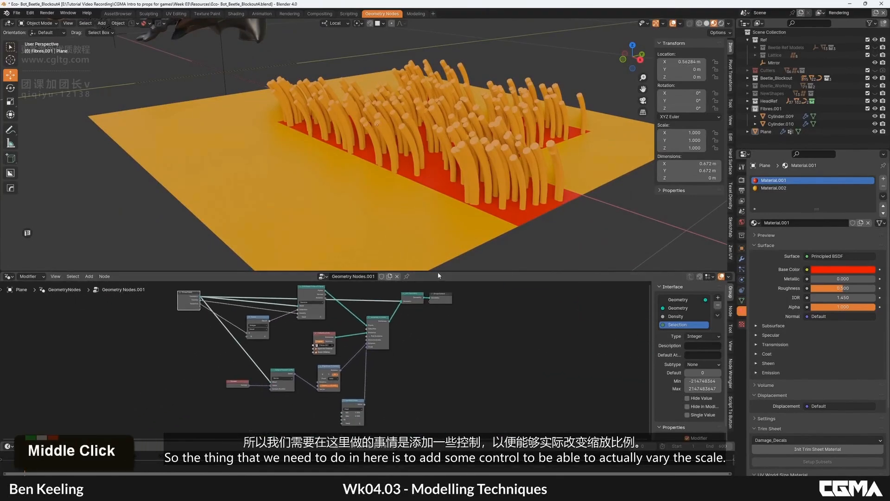
{"action": "left_click_drag", "start_coordinate": [440, 271], "coordinate": [440, 199]}
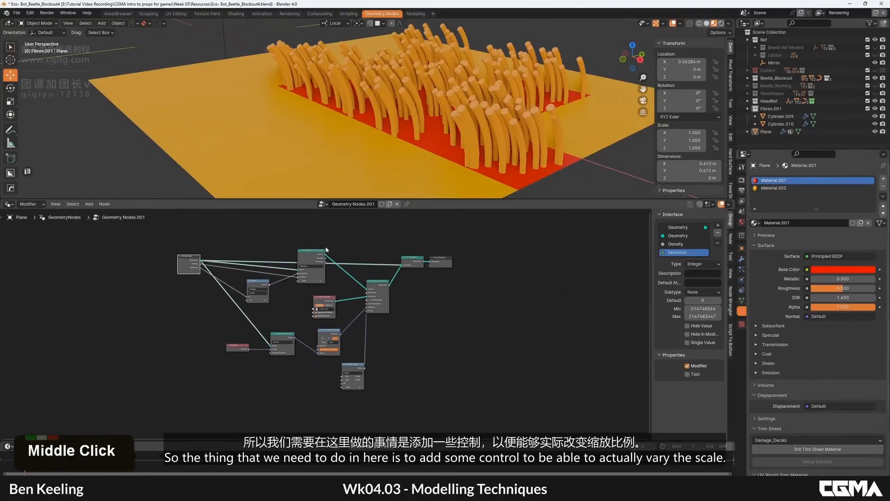
{"action": "left_click_drag", "start_coordinate": [326, 250], "coordinate": [323, 239]}
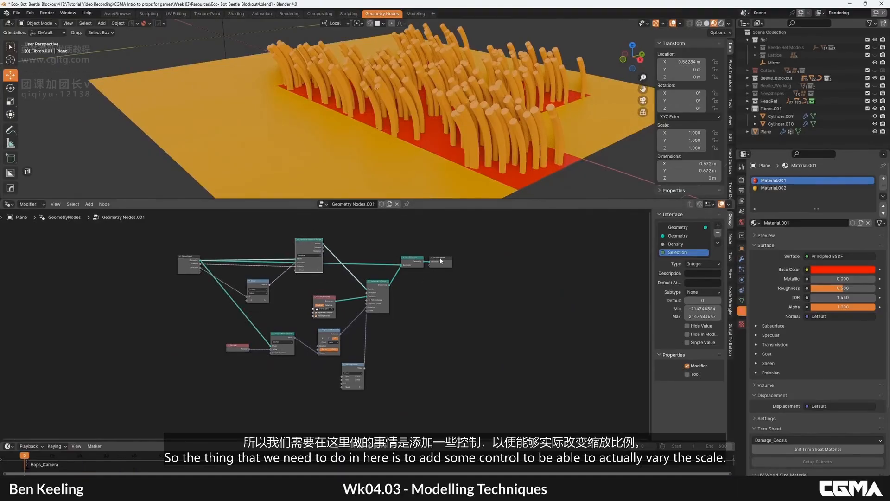
{"action": "left_click_drag", "start_coordinate": [409, 256], "coordinate": [410, 249]}
{"action": "middle_click", "coordinate": [410, 249]}
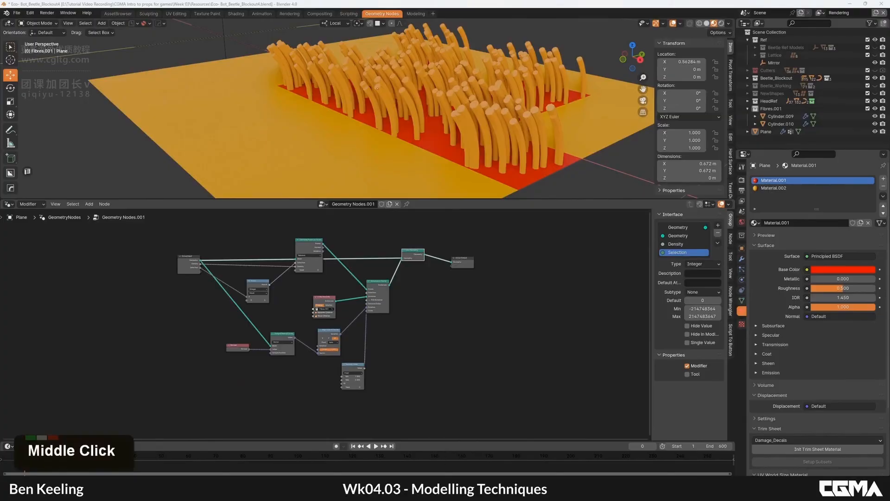
{"action": "scroll", "coordinate": [409, 249], "scroll_direction": "down", "scroll_amount": 2}
{"action": "middle_click", "coordinate": [410, 249]}
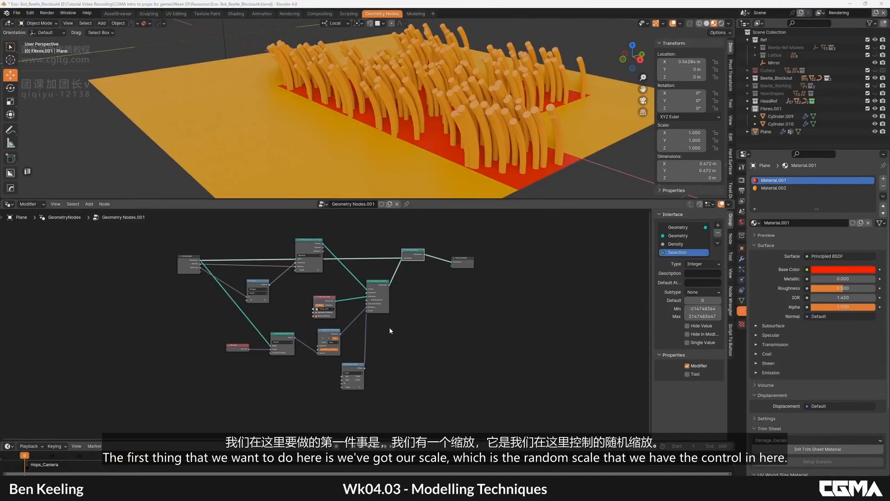
Move the nodes feeding Instance on Points away from it as a group, leaving Random Value in place, to free space.
{"action": "middle_click_drag", "start_coordinate": [390, 331], "coordinate": [438, 374]}
{"action": "scroll", "coordinate": [427, 368], "scroll_direction": "up", "scroll_amount": 5}
{"action": "scroll", "coordinate": [422, 355], "scroll_direction": "down", "scroll_amount": 2}
{"action": "scroll", "coordinate": [404, 366], "scroll_direction": "down", "scroll_amount": 2}
{"action": "left_click_drag", "start_coordinate": [406, 367], "coordinate": [205, 239]}
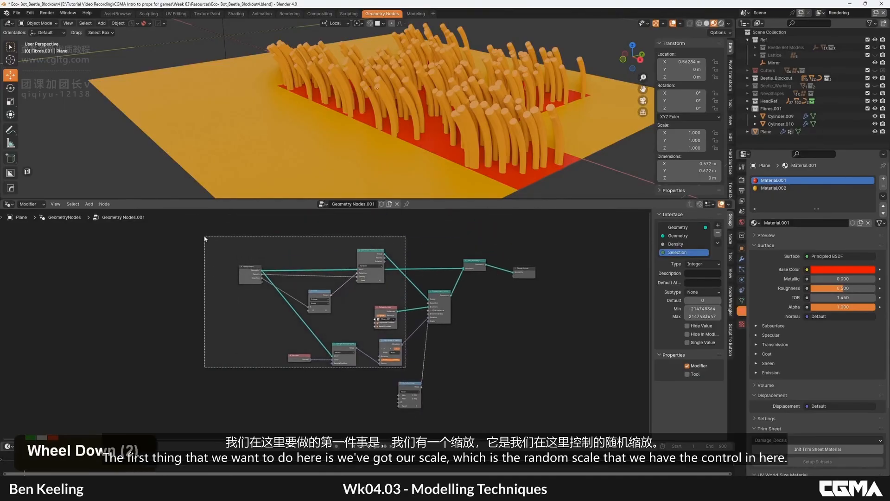
{"action": "left_click_drag", "start_coordinate": [250, 274], "coordinate": [139, 234]}
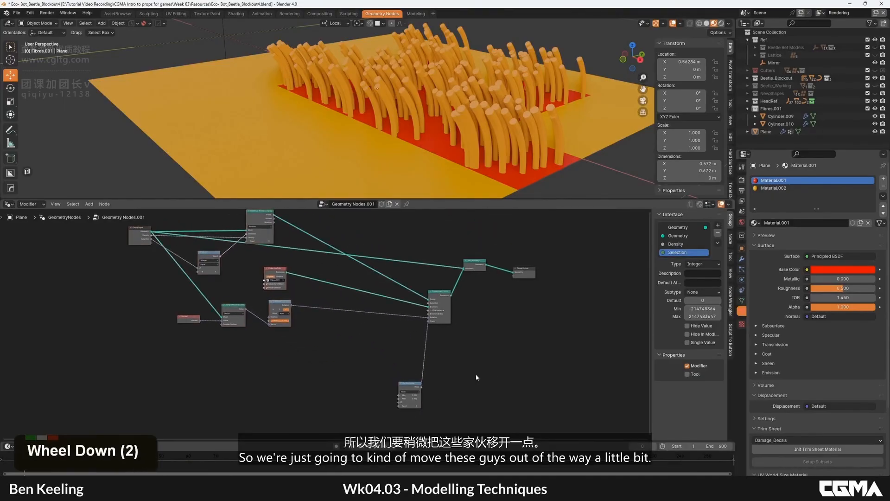
{"action": "middle_click_drag", "start_coordinate": [476, 376], "coordinate": [486, 375]}
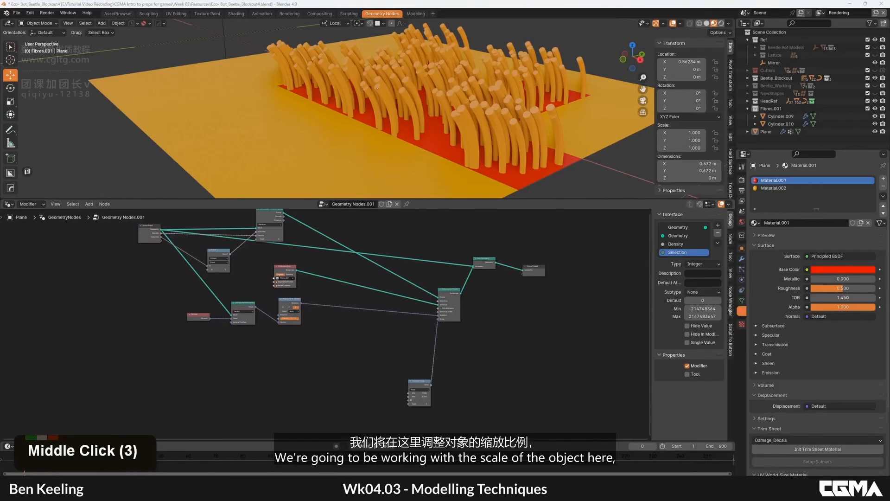
{"action": "scroll", "coordinate": [486, 374], "scroll_direction": "up", "scroll_amount": 2}
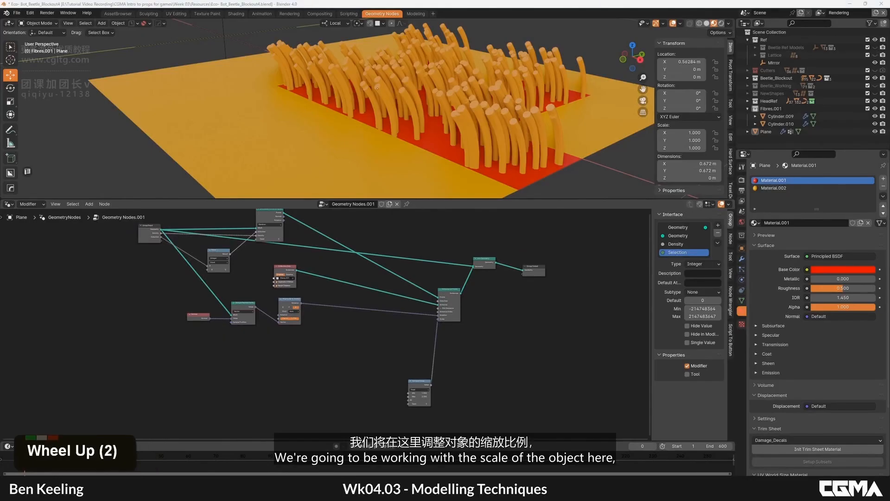
Add an Object Info node in the free space below Align Euler to Vector and set it to Relative.
{"action": "middle_click_drag", "start_coordinate": [263, 304], "coordinate": [366, 320]}
{"action": "scroll", "coordinate": [454, 372], "scroll_direction": "up", "scroll_amount": 4}
{"action": "key", "text": "shift+a"}
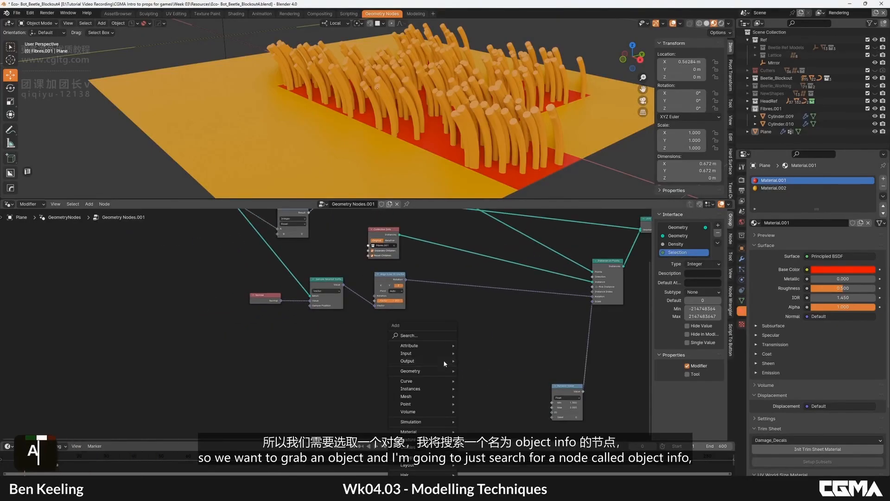
{"action": "mouse_move", "coordinate": [434, 349]}
{"action": "left_click", "coordinate": [421, 334]}
{"action": "type", "text": "onje"}
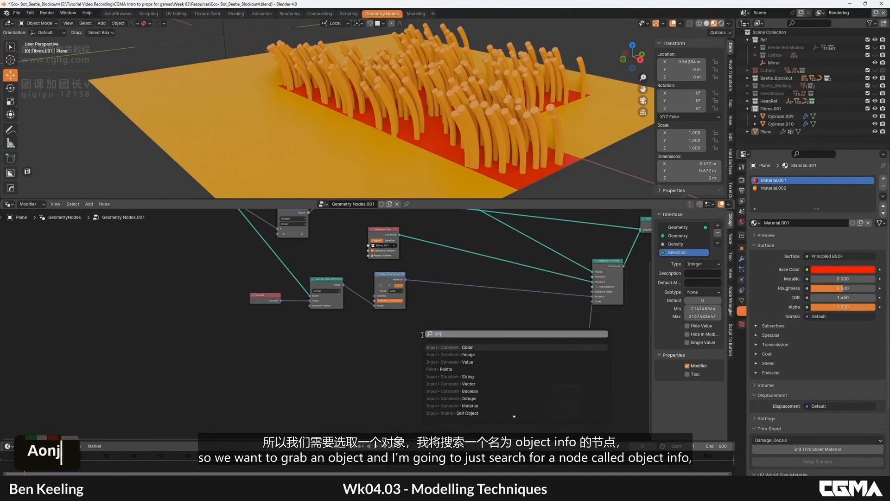
{"action": "key", "text": "BackSpace"}
{"action": "key", "text": "BackSpace"}
{"action": "key", "text": "BackSpace"}
{"action": "type", "text": "bjec"}
{"action": "key", "text": "Return"}
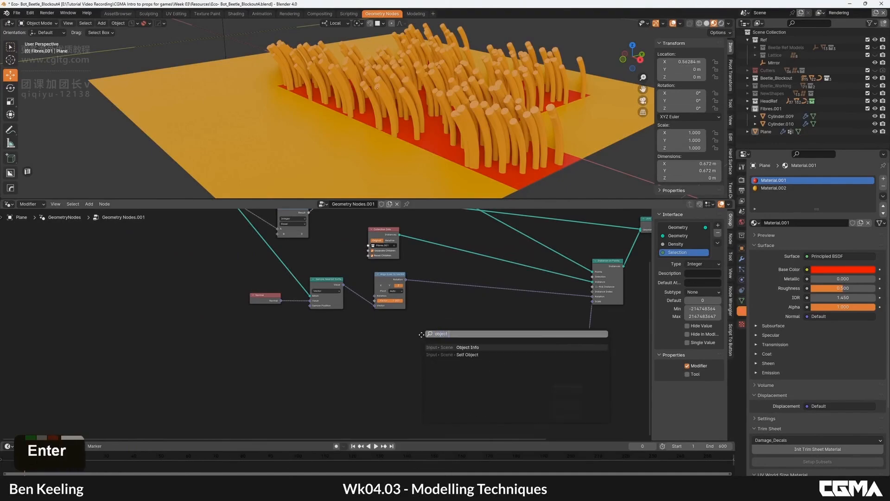
{"action": "left_click", "coordinate": [434, 391]}
{"action": "scroll", "coordinate": [434, 390], "scroll_direction": "up", "scroll_amount": 4}
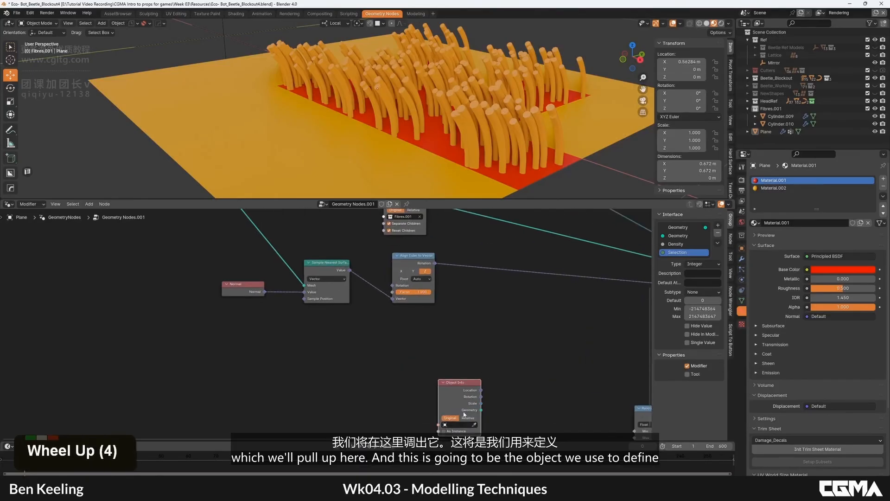
{"action": "middle_click_drag", "start_coordinate": [485, 375], "coordinate": [475, 368]}
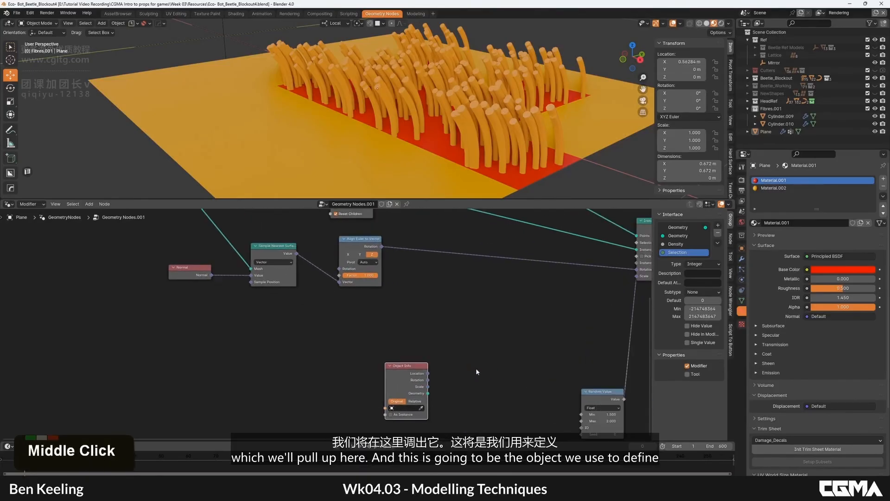
{"action": "left_click", "coordinate": [416, 401]}
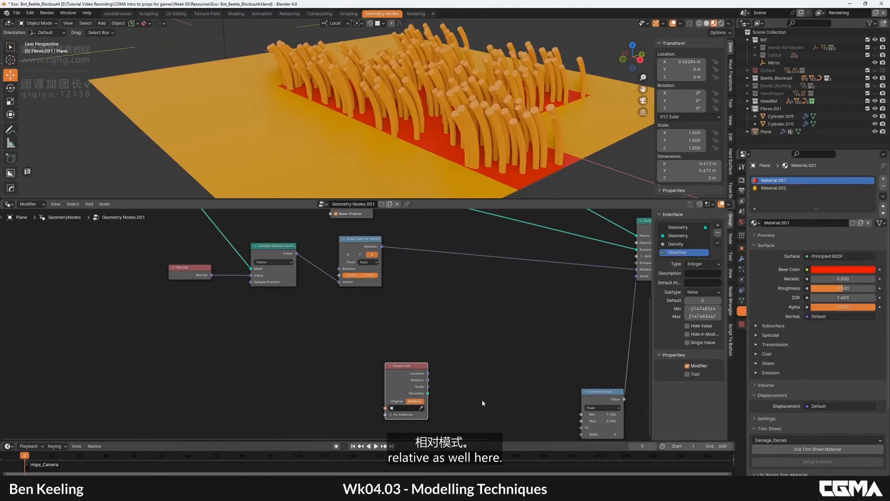
Add a Geometry Proximity node beside Object Info and connect Object Info's Geometry output to its Target input.
{"action": "middle_click_drag", "start_coordinate": [481, 396], "coordinate": [459, 390]}
{"action": "middle_click", "coordinate": [459, 389]}
{"action": "scroll", "coordinate": [747, 340], "scroll_direction": "up", "scroll_amount": 3}
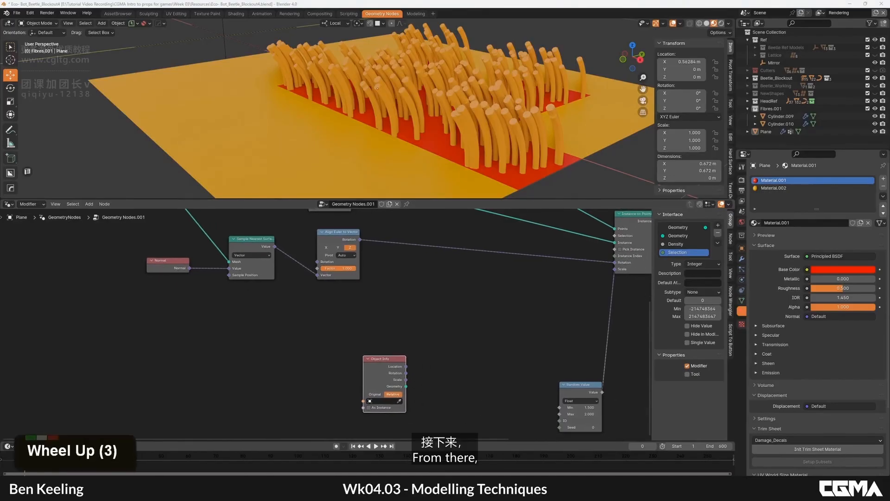
{"action": "middle_click_drag", "start_coordinate": [352, 328], "coordinate": [332, 328]}
{"action": "key", "text": "shift+a"}
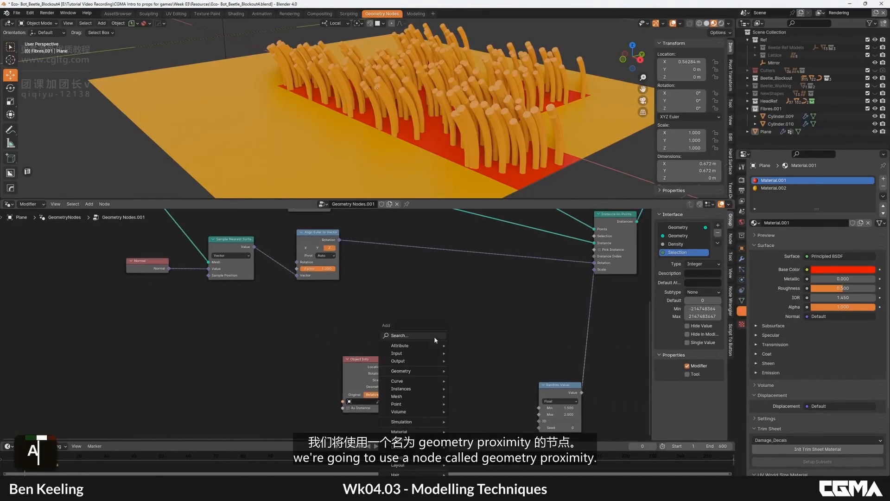
{"action": "type", "text": "geom"}
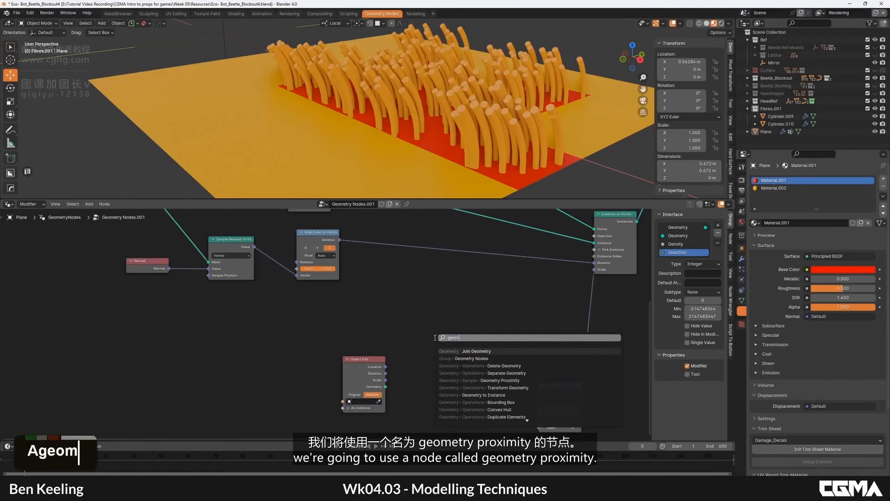
{"action": "type", "text": "etry pro"}
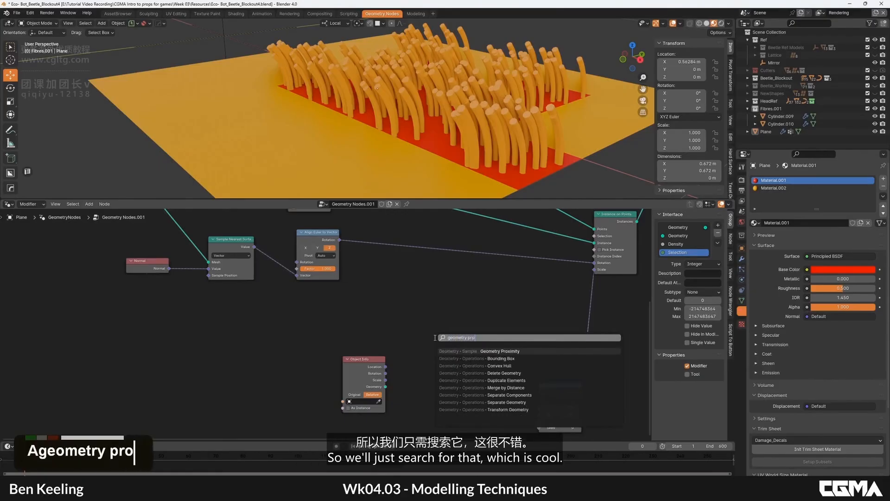
{"action": "key", "text": "Return"}
{"action": "left_click", "coordinate": [422, 315]}
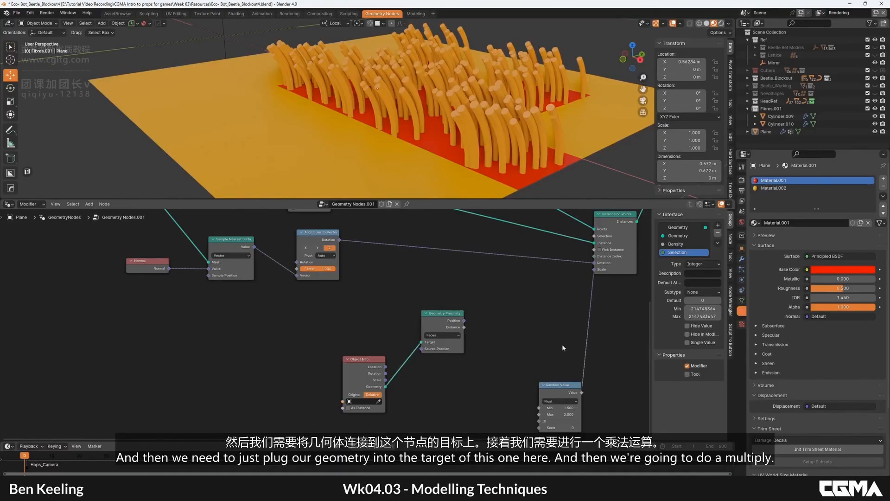
{"action": "middle_click_drag", "start_coordinate": [532, 322], "coordinate": [500, 348]}
{"action": "key", "text": "shift+a"}
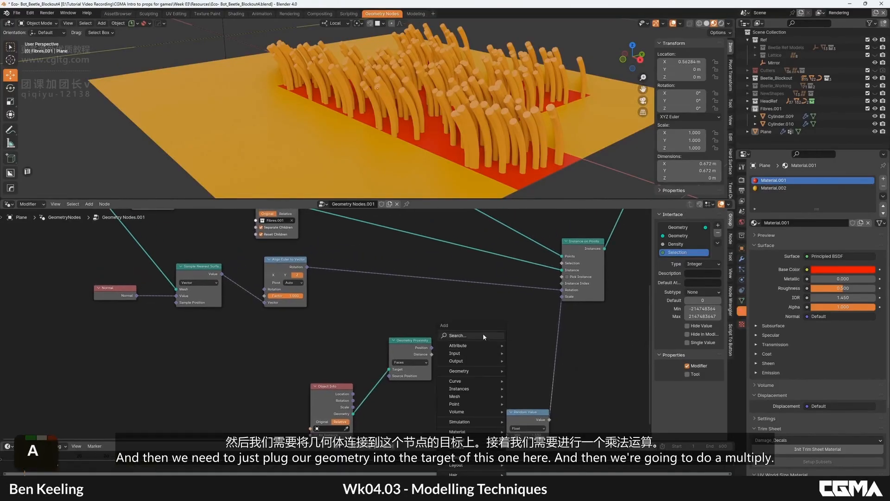
{"action": "double_click", "coordinate": [482, 333]}
{"action": "type", "text": "mul"}
{"action": "key", "text": "Escape"}
Add a Math node beside Geometry Proximity and set its operation to Multiply Add.
{"action": "mouse_move", "coordinate": [448, 343]}
{"action": "middle_mouse_down"}
{"action": "mouse_move", "coordinate": [425, 336]}
{"action": "mouse_move", "coordinate": [437, 338]}
{"action": "middle_mouse_up"}
{"action": "scroll", "coordinate": [438, 345], "scroll_direction": "up", "scroll_amount": 2}
{"action": "key", "text": "shift+a"}
{"action": "left_click", "coordinate": [460, 322]}
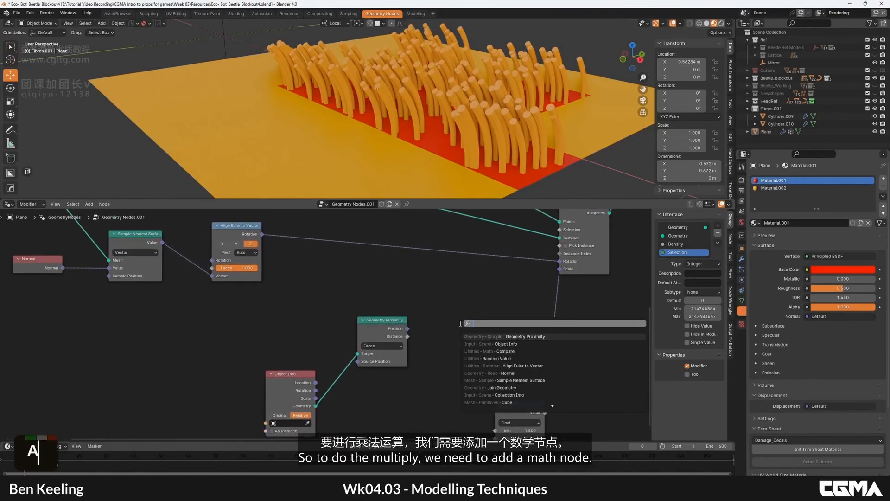
{"action": "type", "text": "math"}
{"action": "key", "text": "Return"}
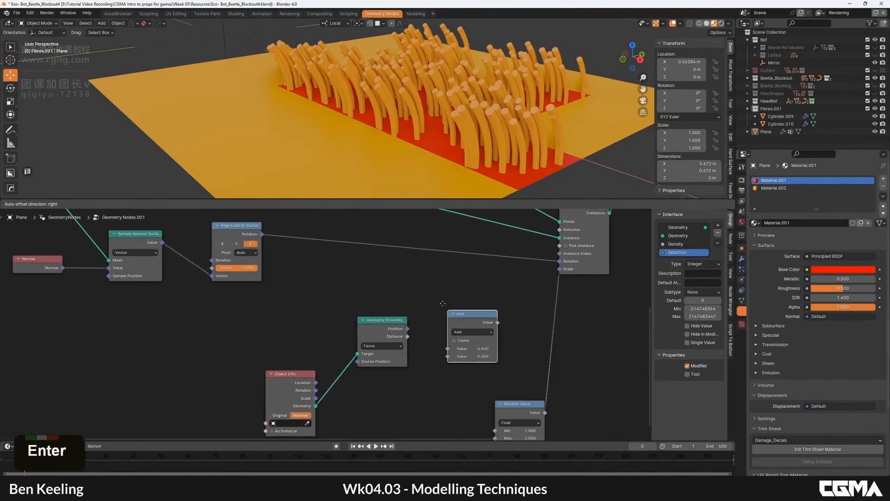
{"action": "left_click", "coordinate": [461, 309]}
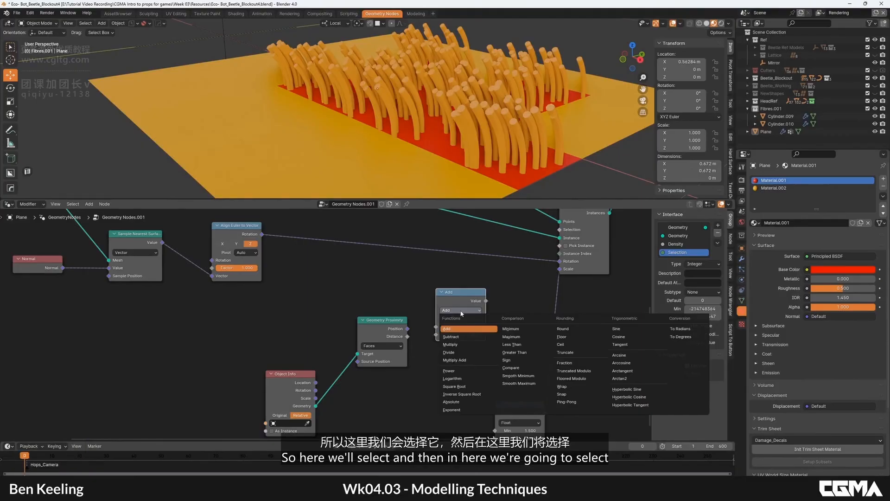
{"action": "left_click", "coordinate": [464, 360]}
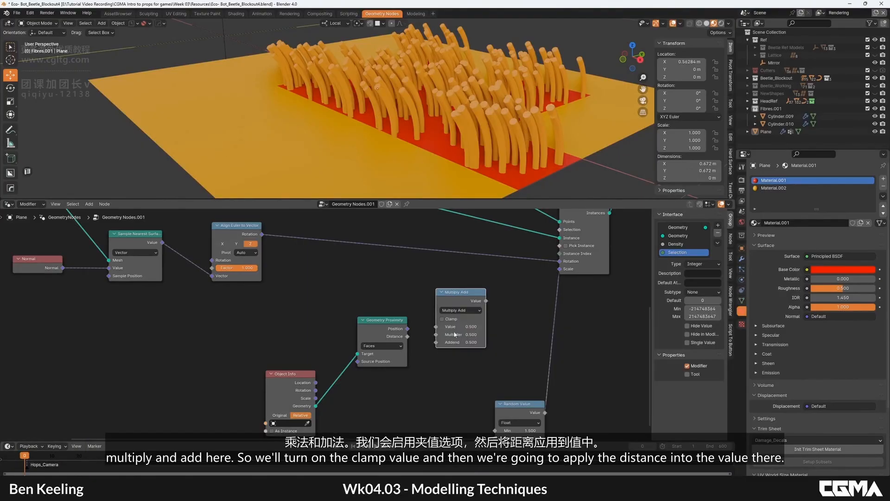
Enable Clamp on the Multiply Add node and connect Geometry Proximity's Distance output to its Value input.
{"action": "scroll", "coordinate": [448, 315], "scroll_direction": "up", "scroll_amount": 2}
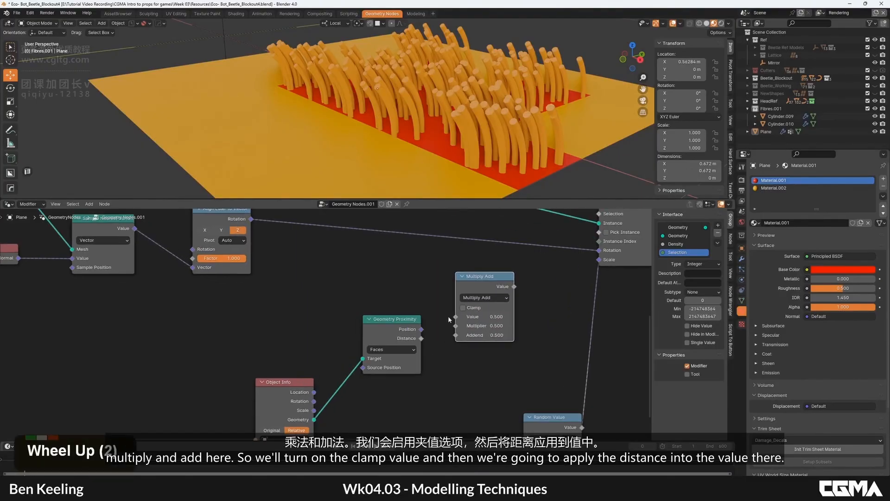
{"action": "middle_click_drag", "start_coordinate": [433, 358], "coordinate": [416, 353]}
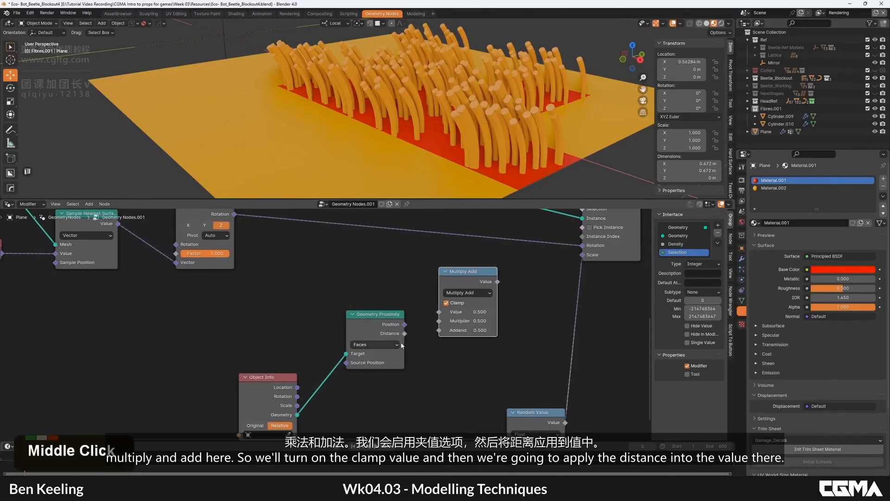
{"action": "left_click_drag", "start_coordinate": [406, 333], "coordinate": [427, 323]}
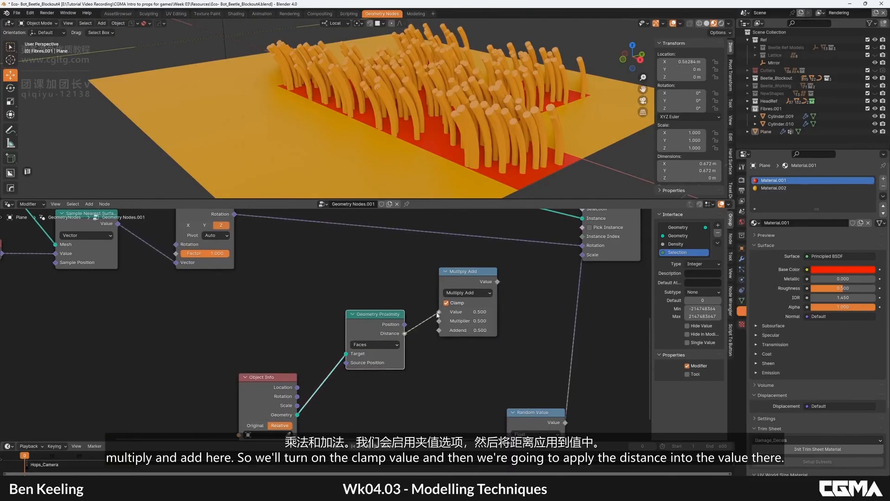
Examine the Multiply Add node's Multiplier and Addend inputs and its place among the nodes feeding Instance on Points.
{"action": "scroll", "coordinate": [371, 459], "scroll_direction": "down", "scroll_amount": 2}
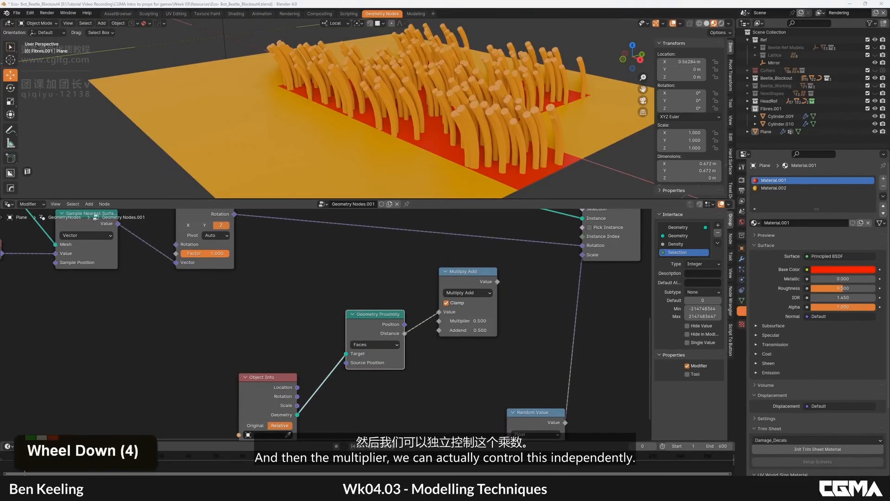
{"action": "middle_click", "coordinate": [370, 459]}
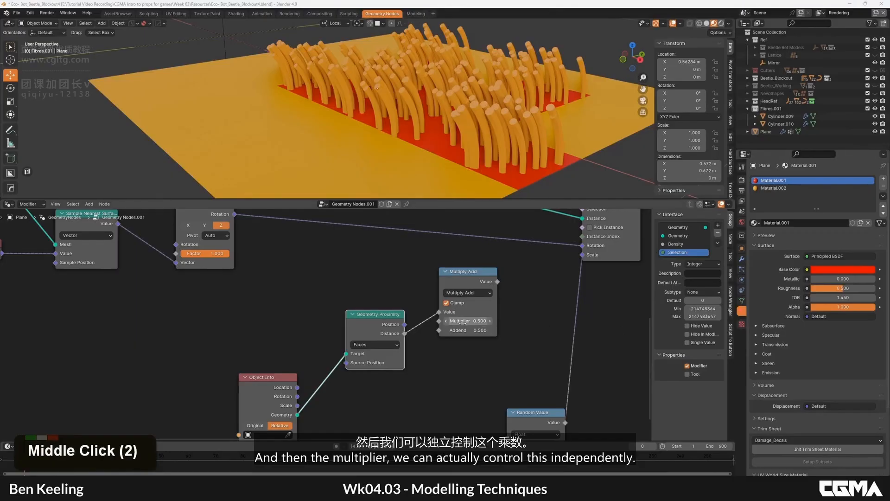
{"action": "scroll", "coordinate": [503, 333], "scroll_direction": "down", "scroll_amount": 5}
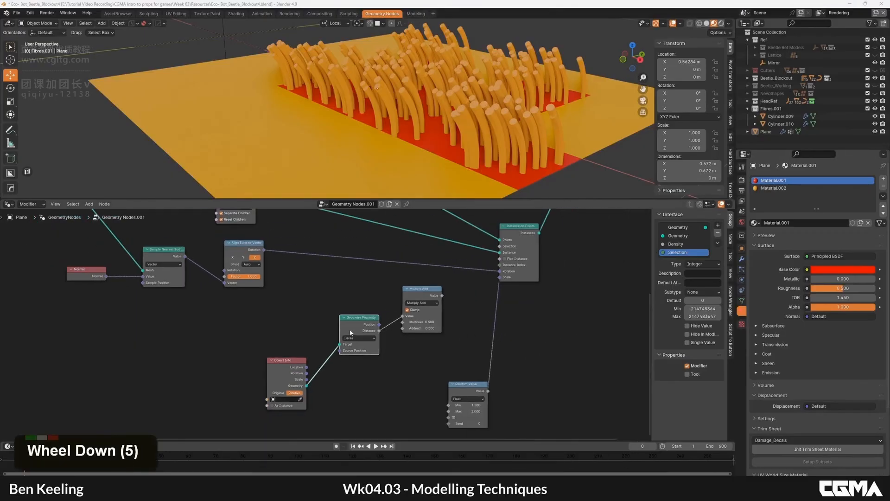
{"action": "scroll", "coordinate": [257, 291], "scroll_direction": "down", "scroll_amount": 3}
{"action": "scroll", "coordinate": [568, 333], "scroll_direction": "up", "scroll_amount": 7}
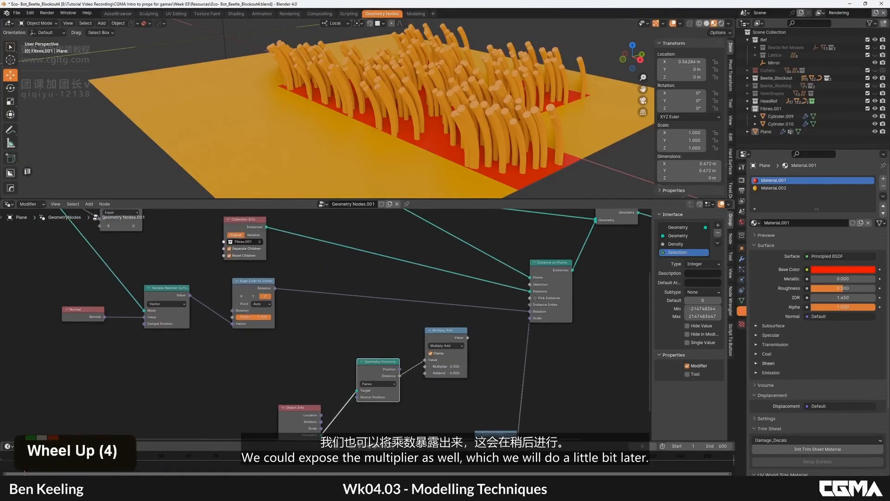
{"action": "middle_click", "coordinate": [568, 333]}
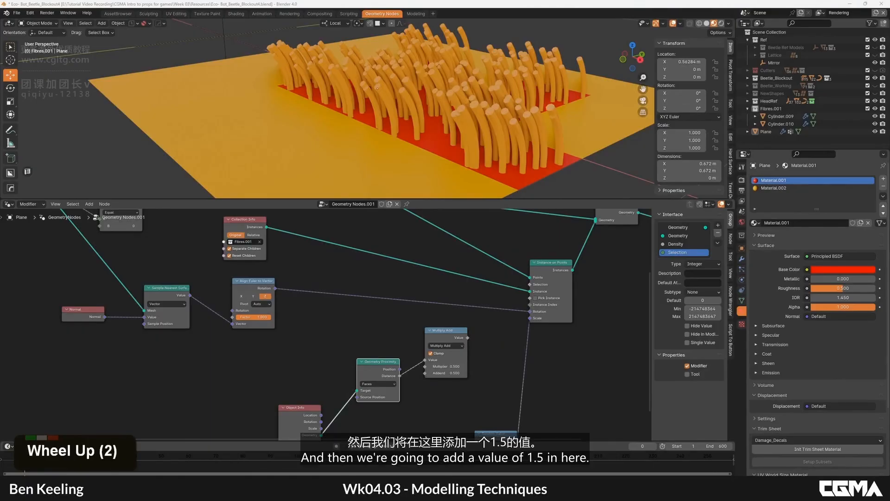
{"action": "middle_click_drag", "start_coordinate": [486, 335], "coordinate": [476, 331]}
{"action": "scroll", "coordinate": [505, 380], "scroll_direction": "up", "scroll_amount": 5}
{"action": "middle_click_drag", "start_coordinate": [516, 401], "coordinate": [457, 347]}
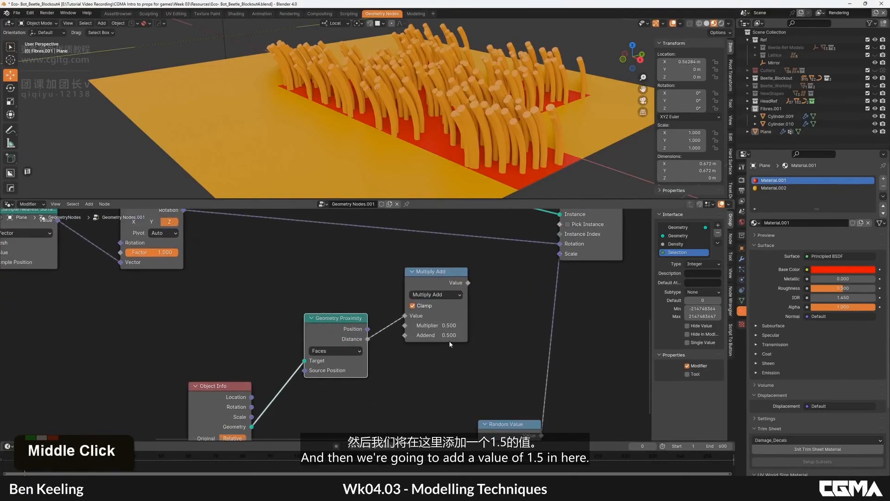
Set the Multiply Add node's Addend to 1.5 and move the Random Value node beneath it.
{"action": "type", "text": "1.5"}
{"action": "key", "text": "Return"}
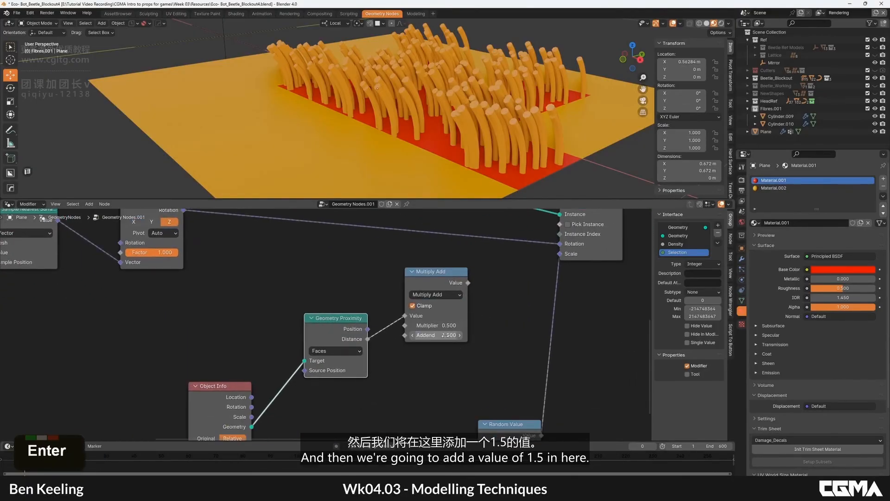
{"action": "scroll", "coordinate": [484, 327], "scroll_direction": "down", "scroll_amount": 3}
{"action": "middle_click_drag", "start_coordinate": [496, 398], "coordinate": [430, 351]}
{"action": "left_click_drag", "start_coordinate": [430, 351], "coordinate": [365, 362]}
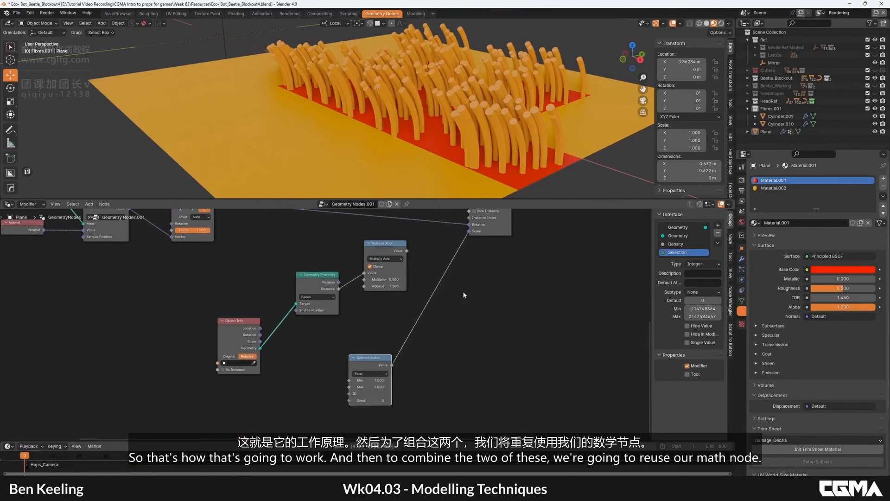
Add another Math node beyond Multiply Add and set its operation to Multiply.
{"action": "key", "text": "a"}
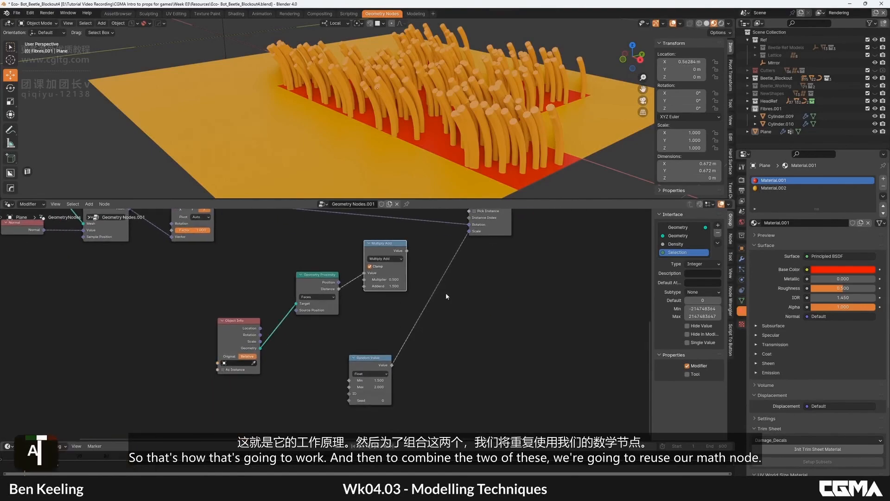
{"action": "key", "text": "c"}
{"action": "key", "text": "v"}
{"action": "key", "text": "shift+a"}
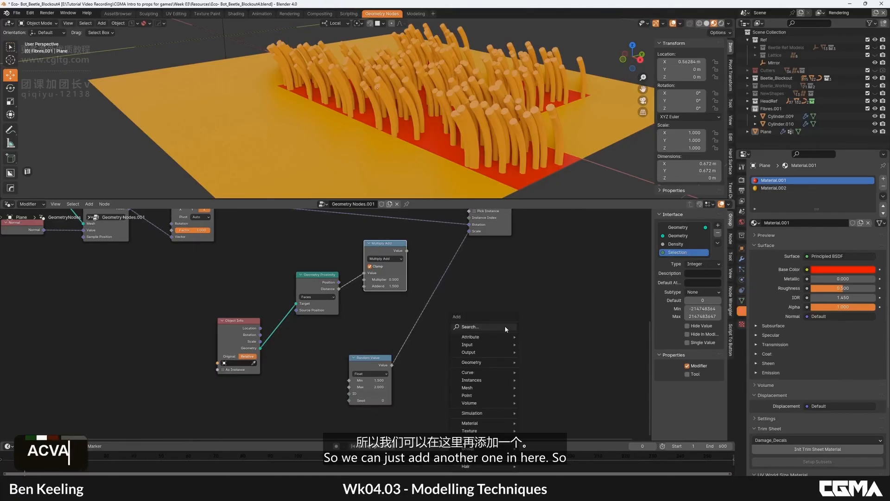
{"action": "left_click", "coordinate": [505, 329]}
{"action": "type", "text": "math"}
{"action": "key", "text": "Return"}
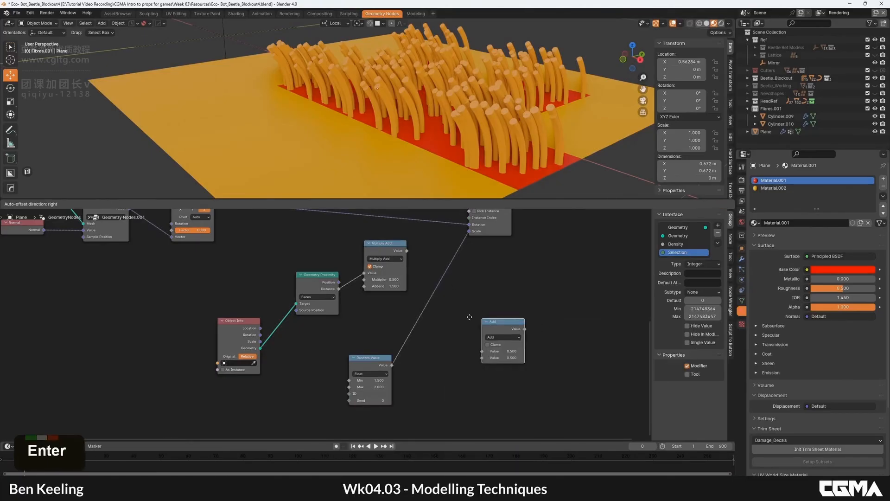
{"action": "left_click", "coordinate": [492, 301]}
{"action": "left_click", "coordinate": [495, 306]}
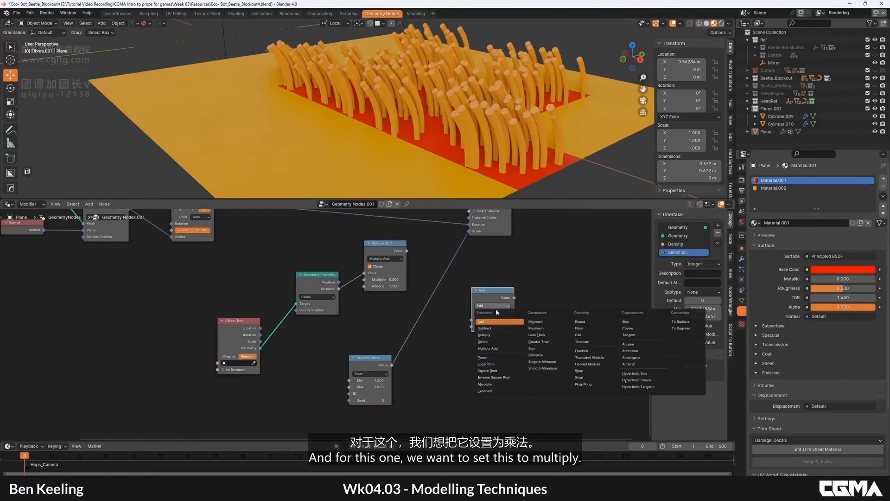
{"action": "left_click", "coordinate": [484, 334]}
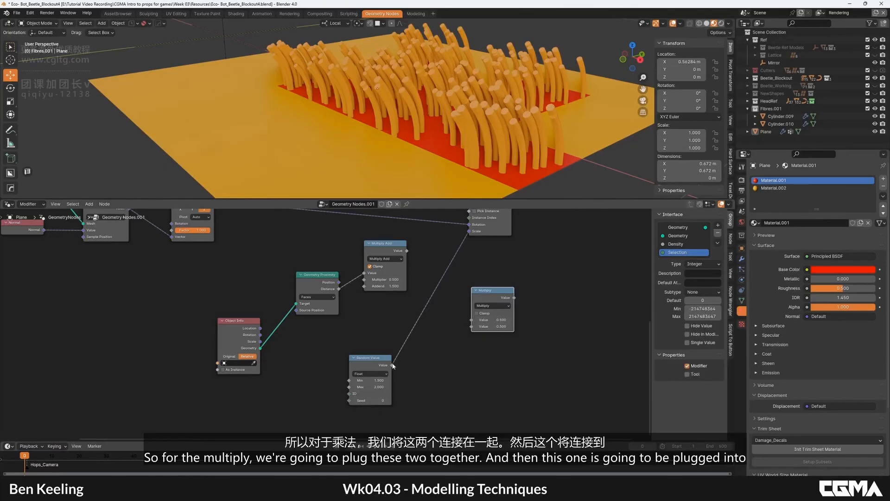
Connect the Multiply Add and Random Value outputs to the Multiply node and its result to the Scale input of Instance on Points.
{"action": "left_click_drag", "start_coordinate": [410, 251], "coordinate": [479, 300]}
{"action": "left_click", "coordinate": [408, 251]}
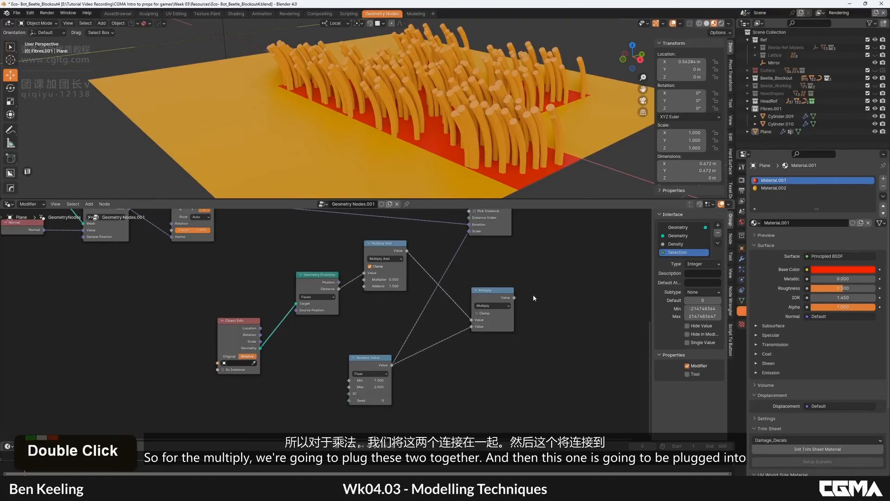
{"action": "left_click_drag", "start_coordinate": [501, 240], "coordinate": [563, 272]}
{"action": "middle_click", "coordinate": [563, 272]}
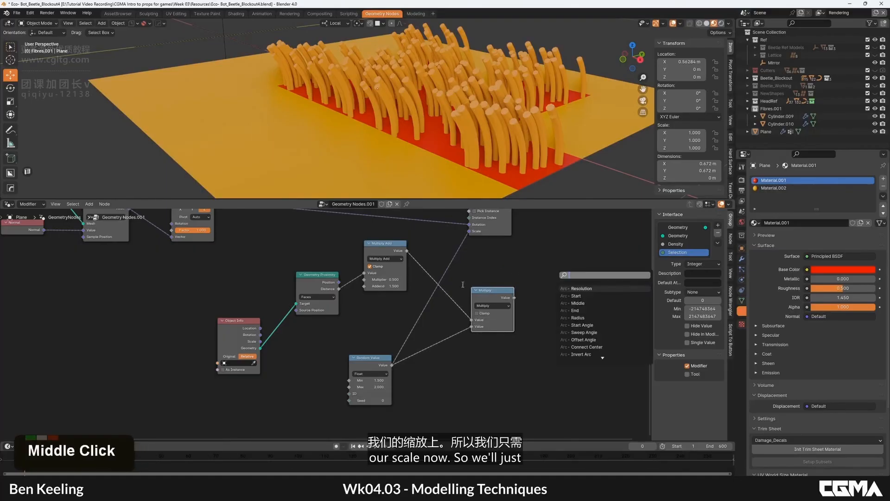
{"action": "middle_click_drag", "start_coordinate": [516, 299], "coordinate": [478, 337]}
{"action": "left_click_drag", "start_coordinate": [477, 336], "coordinate": [438, 273]}
{"action": "middle_click_drag", "start_coordinate": [331, 402], "coordinate": [355, 373]}
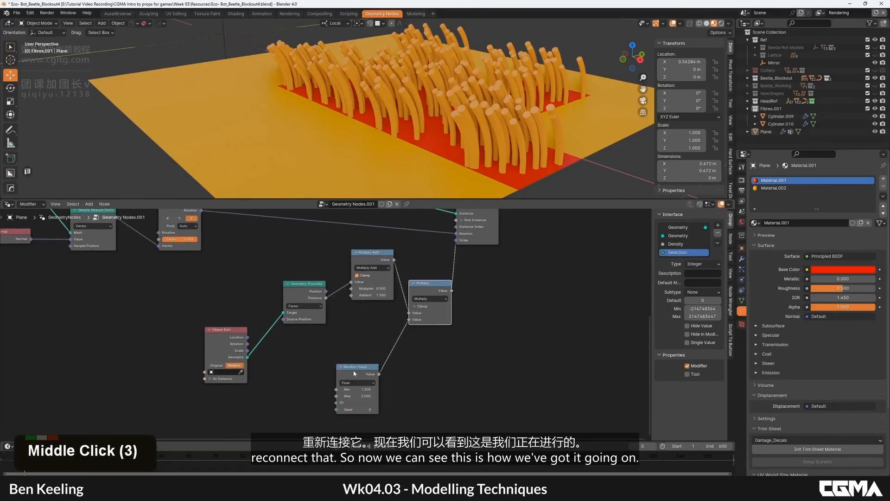
{"action": "left_click_drag", "start_coordinate": [354, 373], "coordinate": [369, 330]}
{"action": "middle_click_drag", "start_coordinate": [373, 329], "coordinate": [480, 346]}
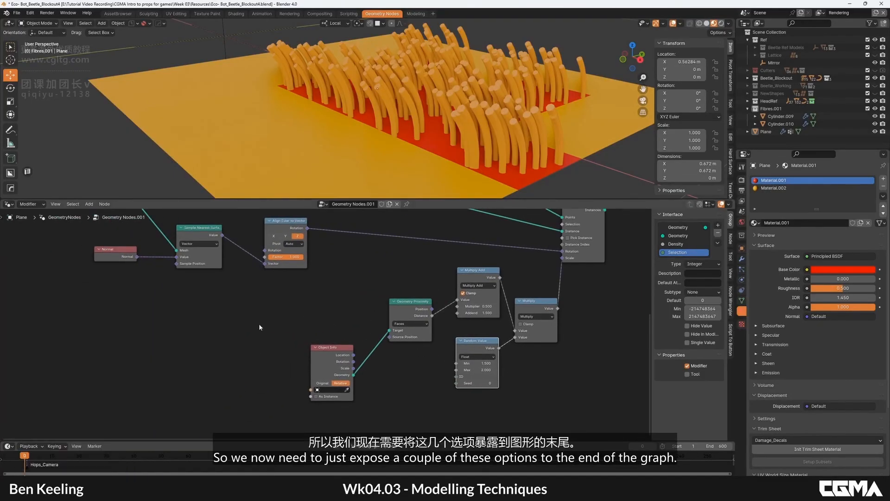
Expose Object Info's Object input and Multiply Add's Multiplier input by connecting both to the Group Input node.
{"action": "scroll", "coordinate": [228, 313], "scroll_direction": "down", "scroll_amount": 3}
{"action": "scroll", "coordinate": [241, 316], "scroll_direction": "down", "scroll_amount": 2}
{"action": "middle_click_drag", "start_coordinate": [288, 319], "coordinate": [364, 338]}
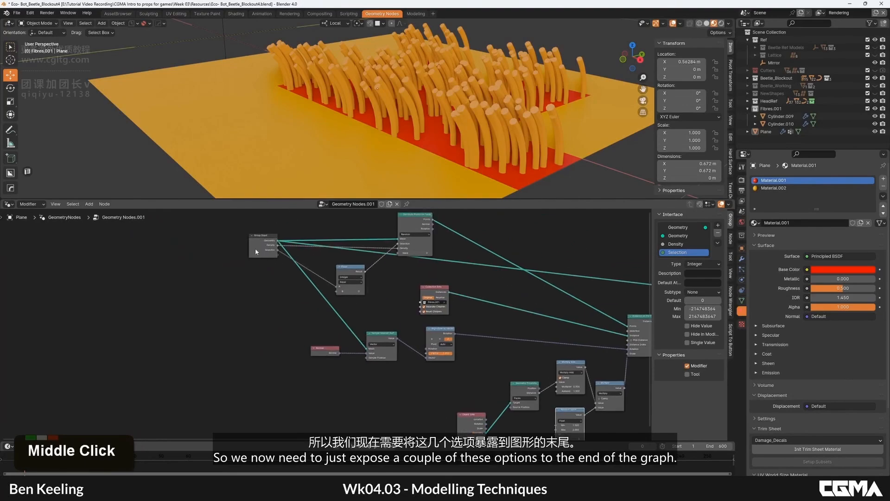
{"action": "middle_click_drag", "start_coordinate": [306, 249], "coordinate": [332, 286]}
{"action": "scroll", "coordinate": [512, 332], "scroll_direction": "up", "scroll_amount": 3}
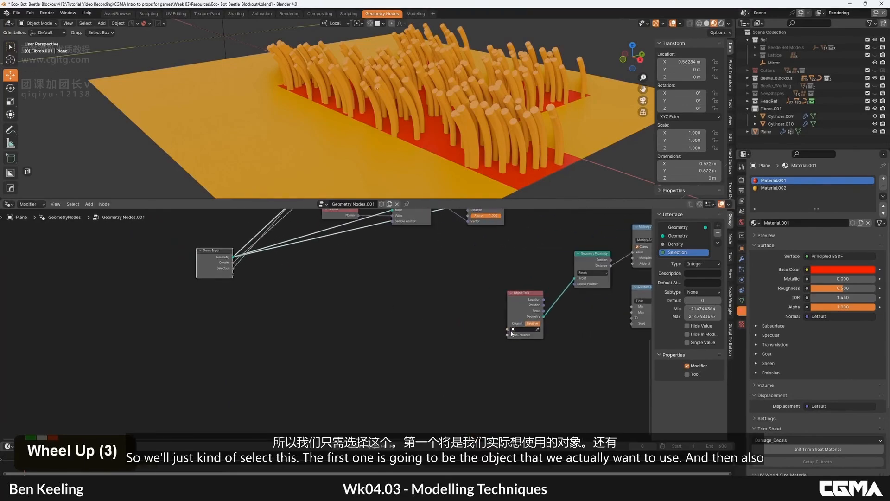
{"action": "left_click", "coordinate": [505, 330]}
{"action": "left_click_drag", "start_coordinate": [237, 277], "coordinate": [236, 276]}
{"action": "middle_click_drag", "start_coordinate": [467, 310], "coordinate": [317, 308]}
{"action": "middle_click_drag", "start_coordinate": [463, 288], "coordinate": [474, 311]}
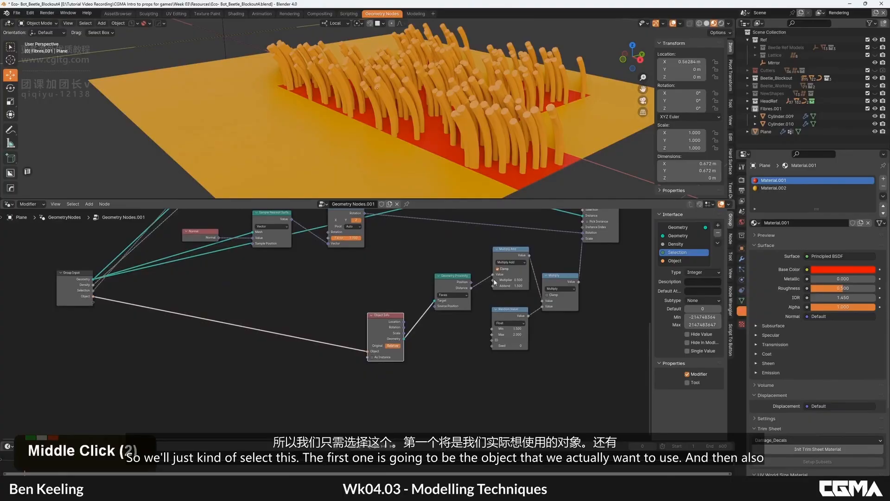
{"action": "left_click_drag", "start_coordinate": [493, 280], "coordinate": [94, 304]}
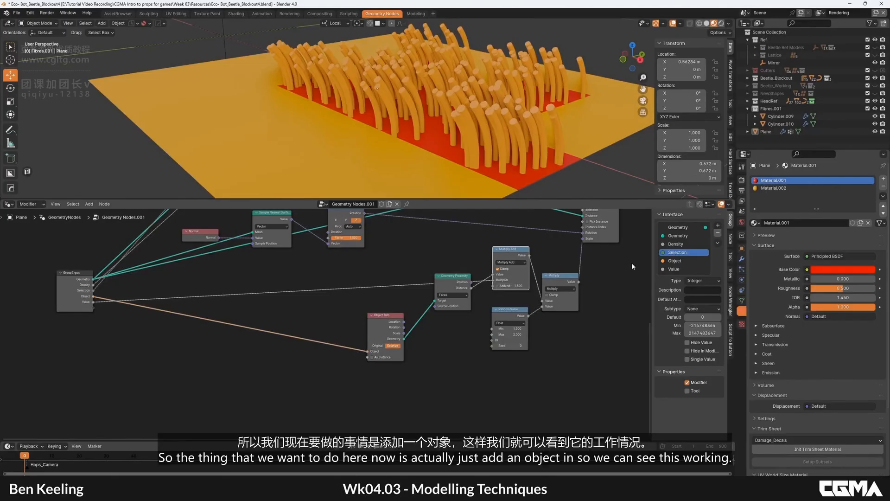
Try to add a Quad Sphere to the scene and scale it down.
{"action": "scroll", "coordinate": [474, 140], "scroll_direction": "down", "scroll_amount": 5}
{"action": "middle_click_drag", "start_coordinate": [474, 141], "coordinate": [548, 140], "text": "alt"}
{"action": "scroll", "coordinate": [487, 157], "scroll_direction": "up", "scroll_amount": 3}
{"action": "left_click", "coordinate": [495, 142]}
{"action": "left_click", "coordinate": [569, 152]}
{"action": "key", "text": "shift+a"}
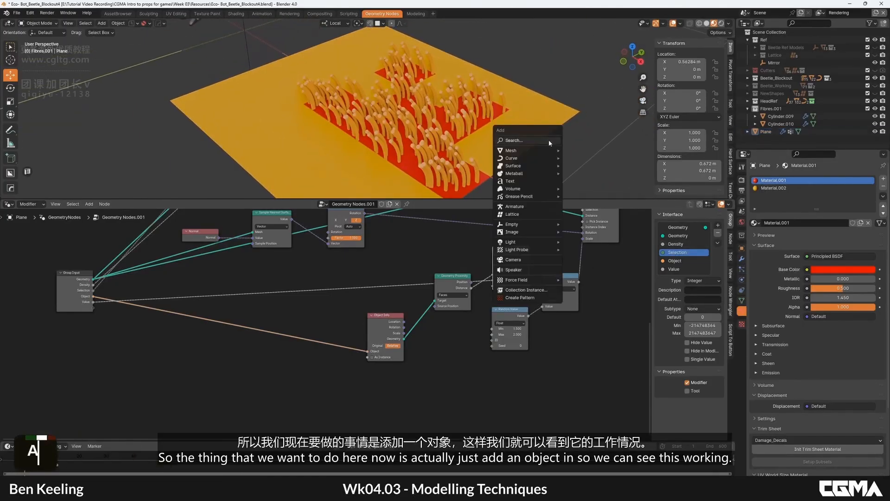
{"action": "mouse_move", "coordinate": [526, 150]}
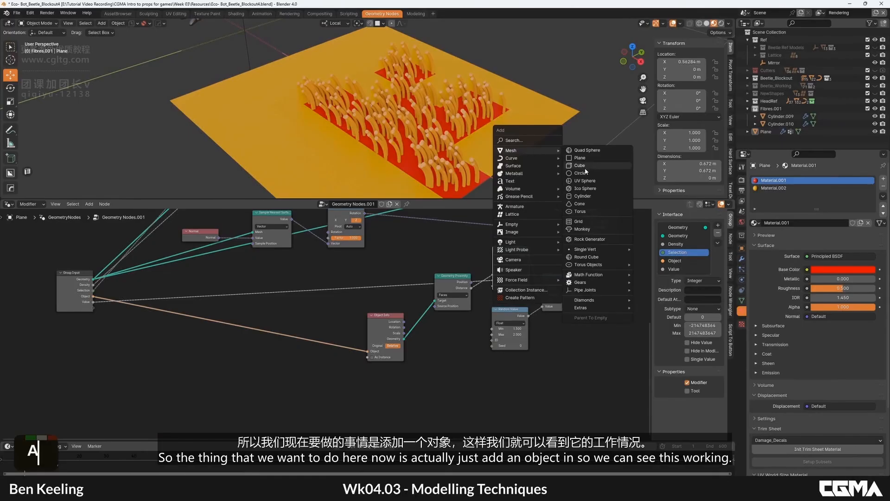
{"action": "left_click", "coordinate": [587, 150]}
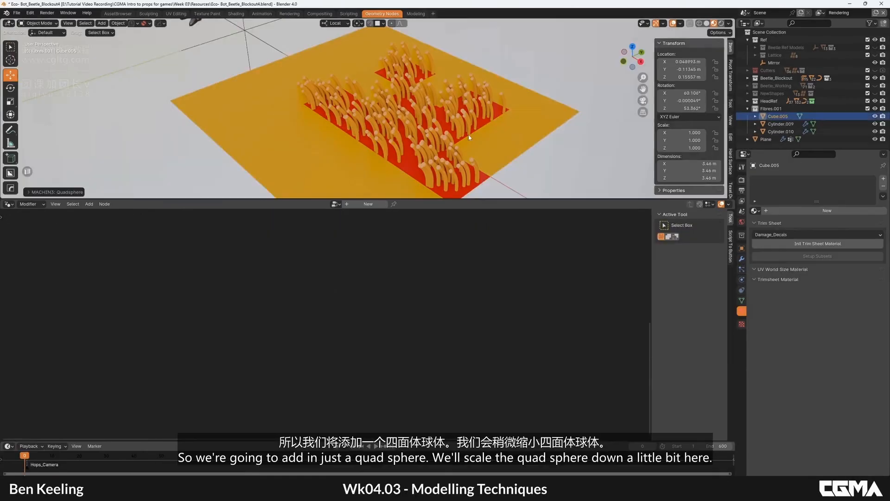
{"action": "scroll", "coordinate": [464, 116], "scroll_direction": "down", "scroll_amount": 6}
{"action": "key", "text": "s"}
{"action": "left_click", "coordinate": [368, 123]}
{"action": "key", "text": "s"}
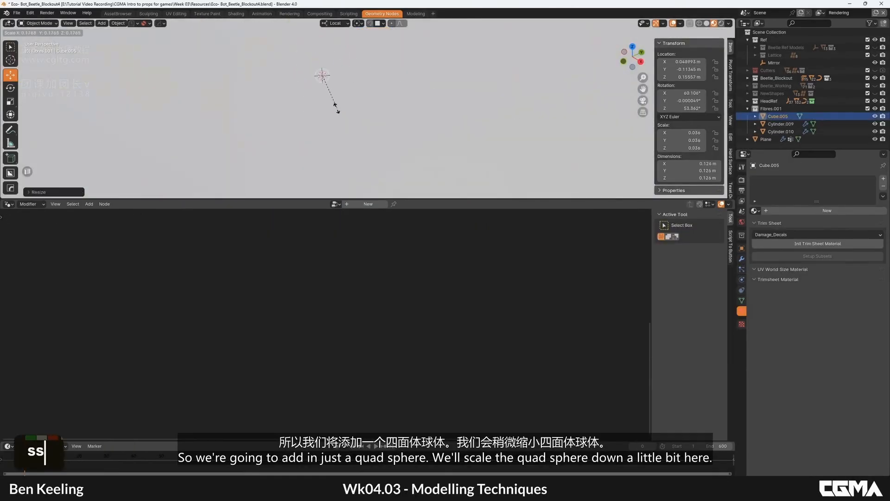
{"action": "right_click", "coordinate": [433, 111]}
{"action": "scroll", "coordinate": [432, 111], "scroll_direction": "down", "scroll_amount": 5}
Switch the viewport to solid shading and add a Quad Sphere mesh.
{"action": "key", "text": "z"}
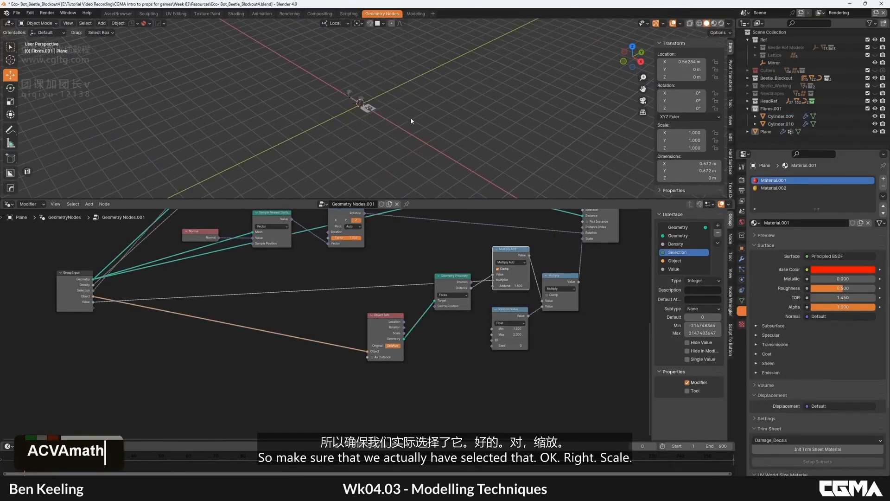
{"action": "scroll", "coordinate": [423, 118], "scroll_direction": "up", "scroll_amount": 2}
{"action": "key", "text": "shift+a"}
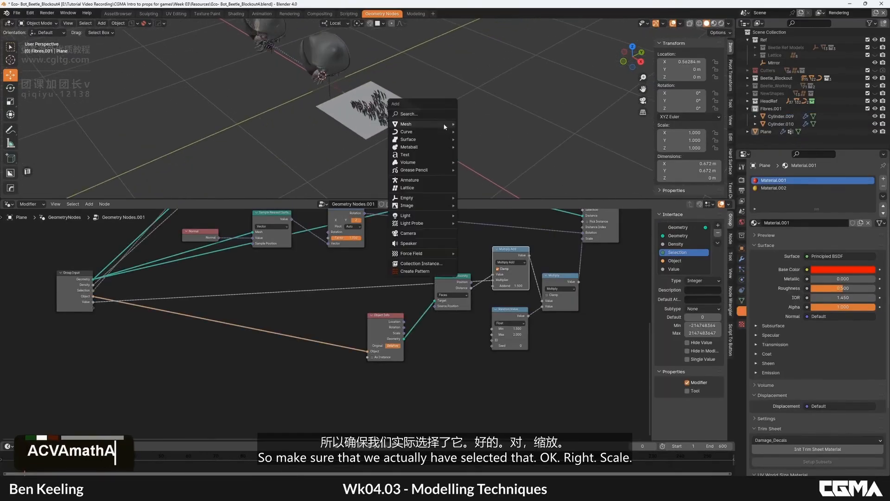
{"action": "mouse_move", "coordinate": [444, 126]}
{"action": "left_click", "coordinate": [482, 123]}
{"action": "scroll", "coordinate": [404, 121], "scroll_direction": "down", "scroll_amount": 3}
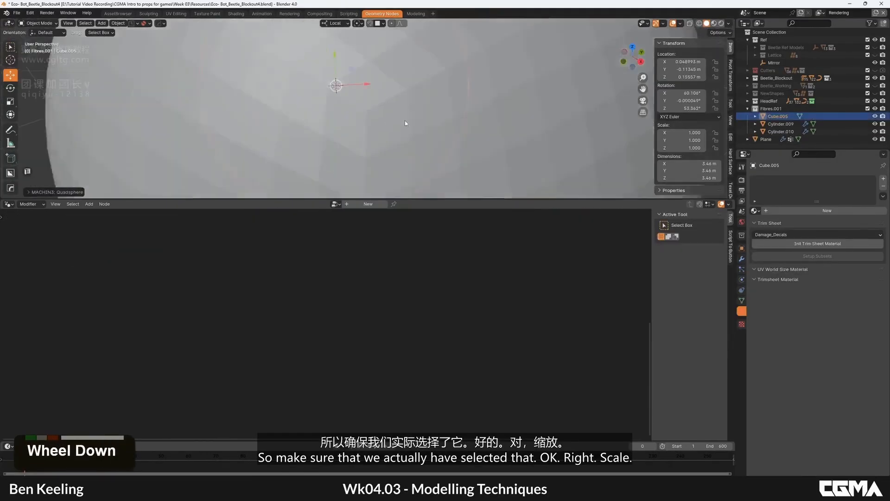
{"action": "key", "text": "s"}
{"action": "right_click", "coordinate": [402, 122]}
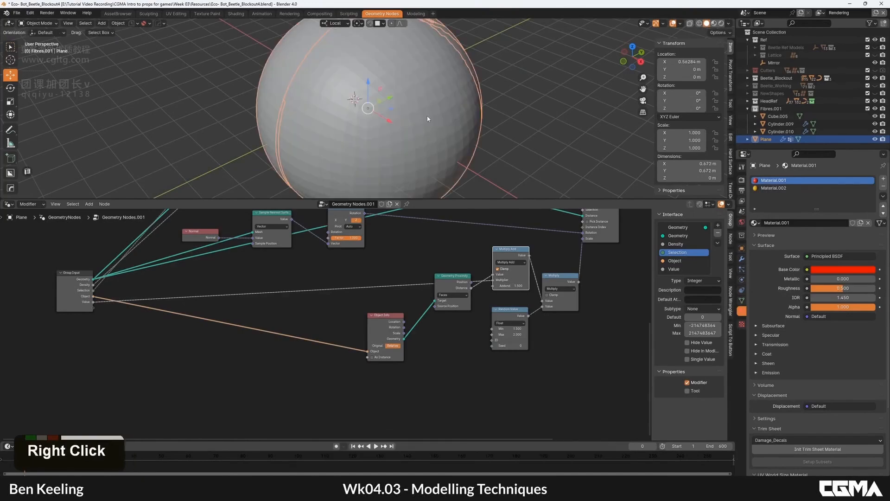
{"action": "key", "text": "ctrl+z"}
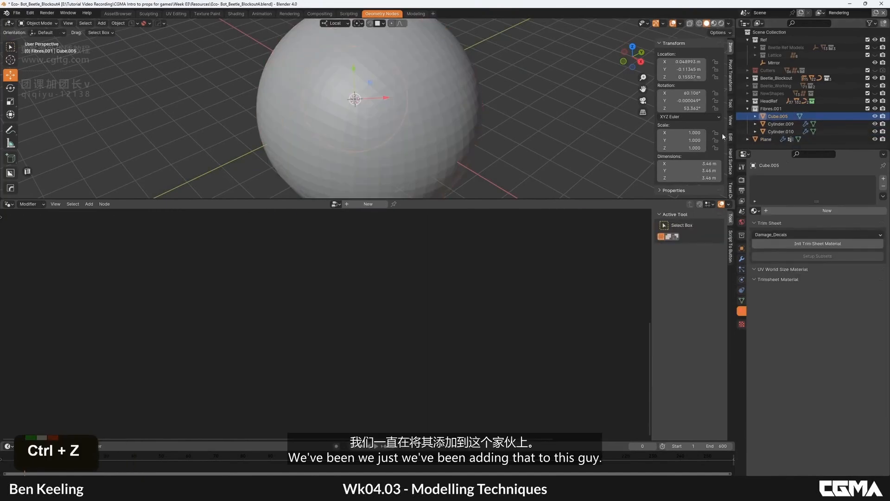
Move the sphere Cube.005 out of the Fibres.001 collection into the Scene Collection.
{"action": "double_click", "coordinate": [781, 131]}
{"action": "double_click", "coordinate": [780, 116]}
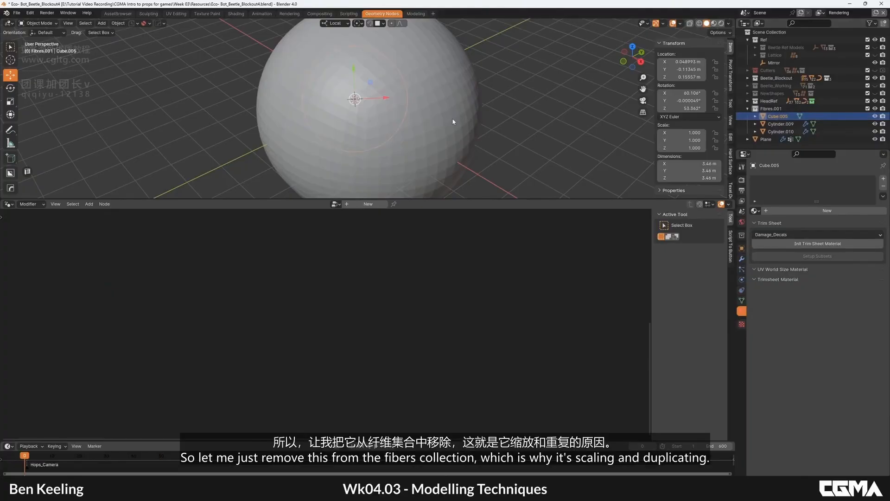
{"action": "left_click", "coordinate": [451, 119]}
{"action": "left_click", "coordinate": [776, 116]}
{"action": "left_click_drag", "start_coordinate": [777, 117], "coordinate": [767, 32]}
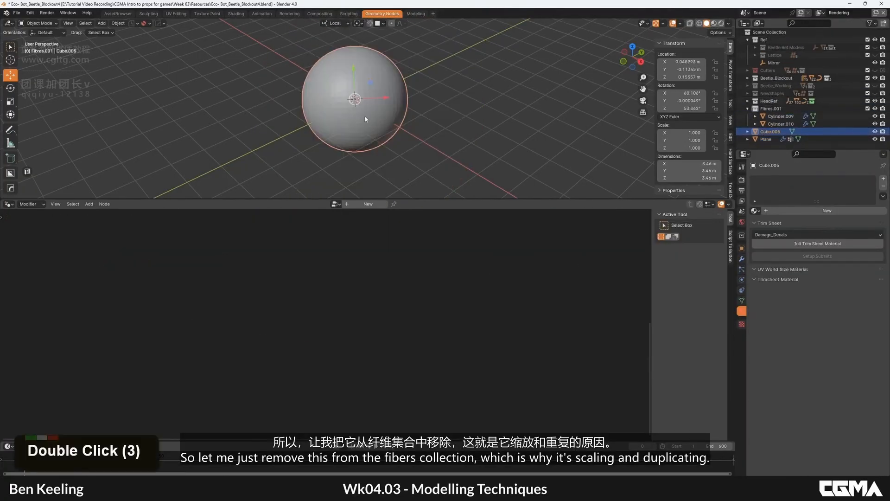
Scale the sphere down to about 0.2 m across.
{"action": "key", "text": "s"}
{"action": "left_click", "coordinate": [361, 100]}
{"action": "scroll", "coordinate": [370, 108], "scroll_direction": "up", "scroll_amount": 9}
{"action": "key", "text": "g"}
{"action": "middle_click_drag", "start_coordinate": [398, 94], "coordinate": [444, 78]}
{"action": "left_click", "coordinate": [396, 92]}
{"action": "key", "text": "ctrl+z"}
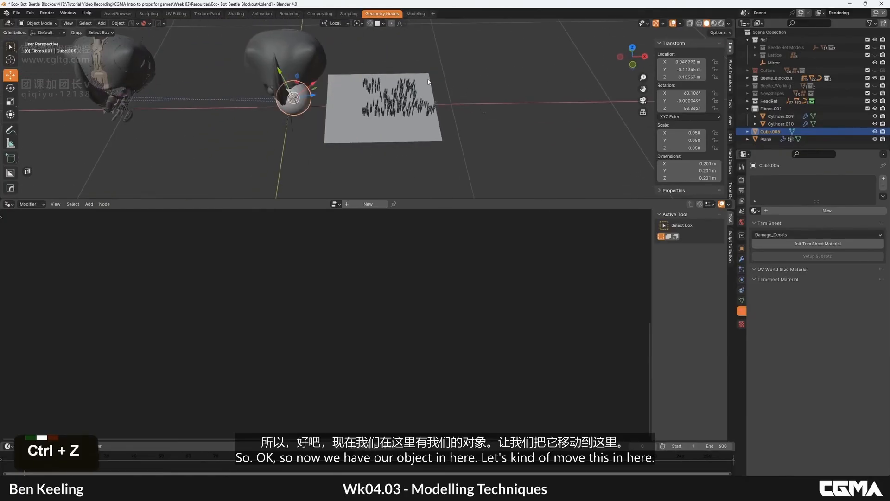
Using Global transform orientation, move the sphere along X over the fibres on the plane and shrink it to about 0.08 m across.
{"action": "key", "text": "comma"}
{"action": "left_click", "coordinate": [381, 86]}
{"action": "left_click_drag", "start_coordinate": [321, 97], "coordinate": [458, 95]}
{"action": "key", "text": "s"}
{"action": "scroll", "coordinate": [468, 99], "scroll_direction": "up", "scroll_amount": 4}
{"action": "middle_click_drag", "start_coordinate": [468, 100], "coordinate": [427, 113], "text": "alt"}
Assign Cube.005 as the Object in the plane's Geometry Nodes modifier and test moving the sphere near the fibres.
{"action": "left_click", "coordinate": [427, 113]}
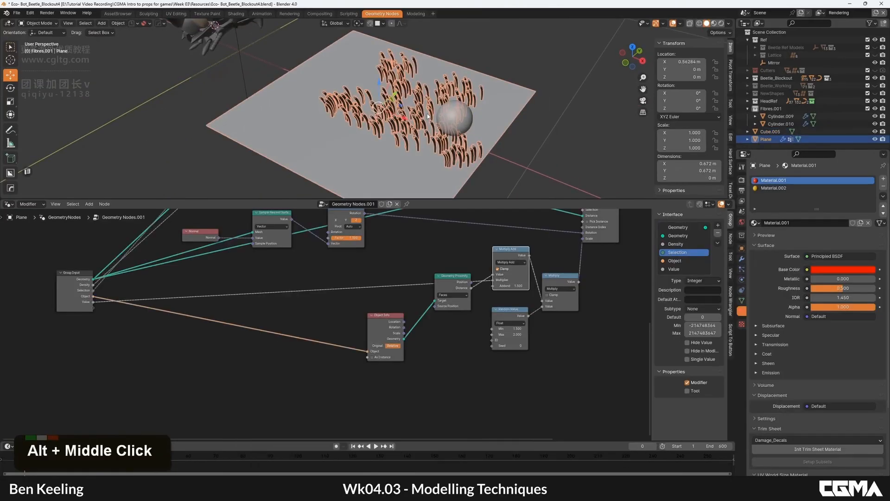
{"action": "left_click", "coordinate": [741, 259]}
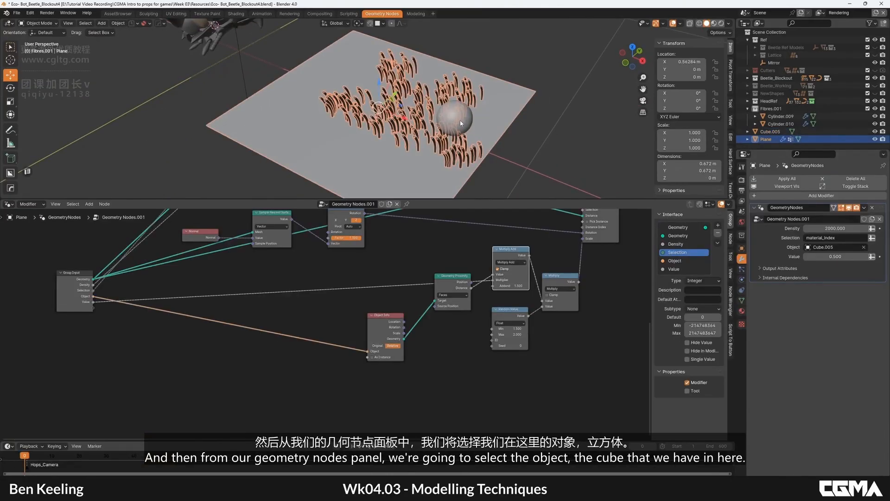
{"action": "middle_click_drag", "start_coordinate": [473, 132], "coordinate": [503, 112], "text": "alt"}
{"action": "left_click", "coordinate": [489, 119]}
{"action": "key", "text": "g"}
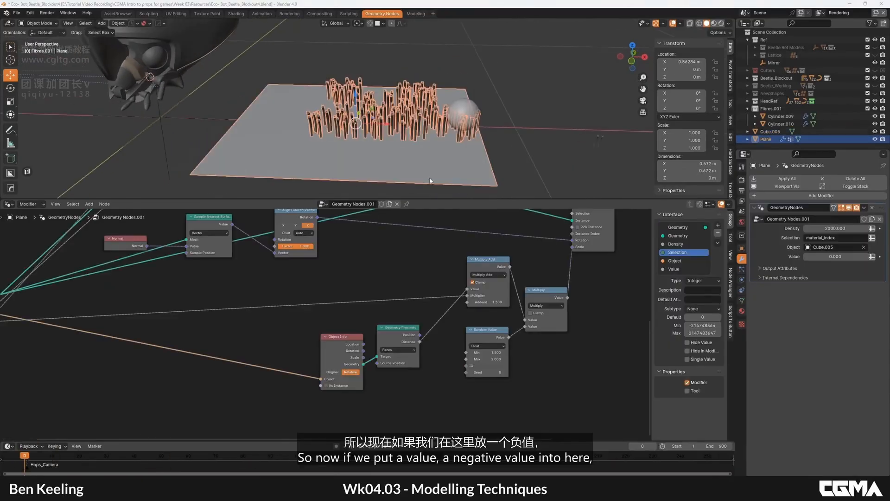
Set the Value input of the plane's Geometry Nodes modifier to -5.
{"action": "middle_click_drag", "start_coordinate": [352, 139], "coordinate": [390, 129]}
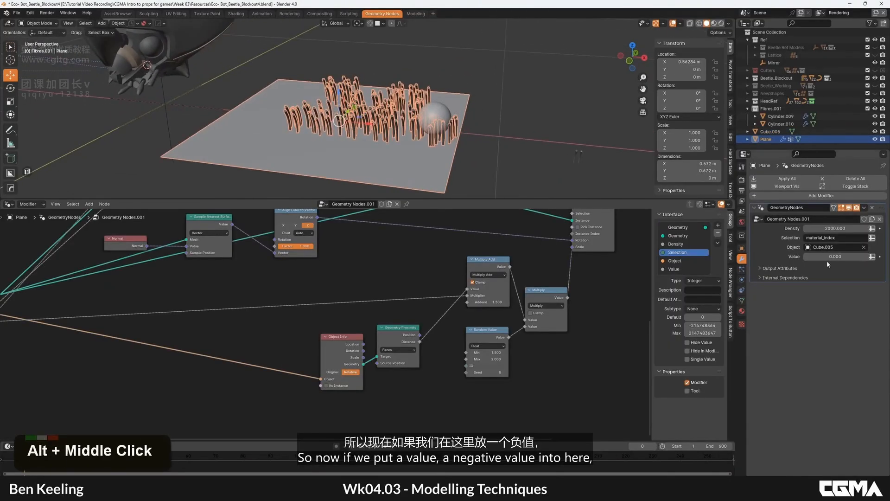
{"action": "type", "text": "-5"}
{"action": "key", "text": "Return"}
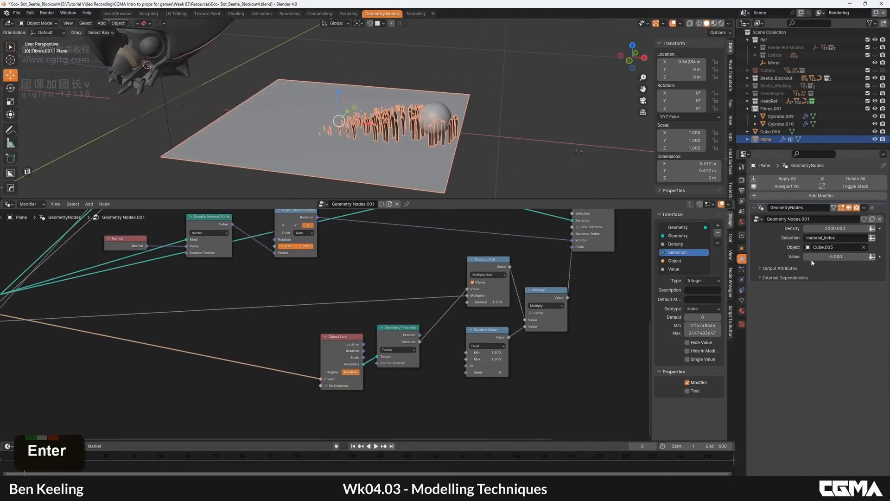
Try moving the sphere around the fibres to check how its proximity affects their scale.
{"action": "middle_click_drag", "start_coordinate": [398, 139], "coordinate": [461, 93], "text": "alt"}
{"action": "scroll", "coordinate": [407, 152], "scroll_direction": "up", "scroll_amount": 3}
{"action": "left_click", "coordinate": [494, 80]}
{"action": "scroll", "coordinate": [492, 83], "scroll_direction": "down", "scroll_amount": 2}
{"action": "key", "text": "g"}
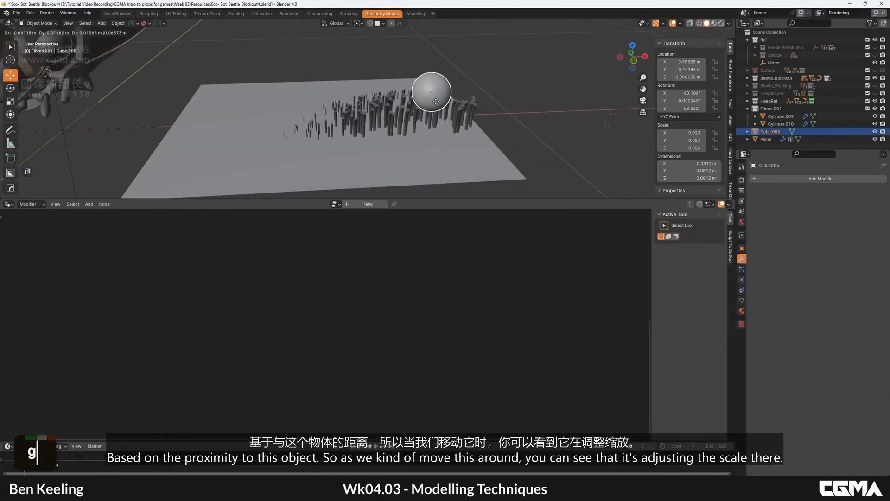
{"action": "right_click", "coordinate": [452, 95]}
{"action": "middle_click_drag", "start_coordinate": [464, 105], "coordinate": [346, 129], "text": "alt"}
{"action": "middle_click_drag", "start_coordinate": [430, 127], "coordinate": [382, 137], "text": "alt"}
{"action": "scroll", "coordinate": [382, 137], "scroll_direction": "down", "scroll_amount": 2}
Insert a Math node set to Multiply by -1 between the Group Input's Value and the Multiply Add node in the plane's node tree.
{"action": "left_click", "coordinate": [382, 137]}
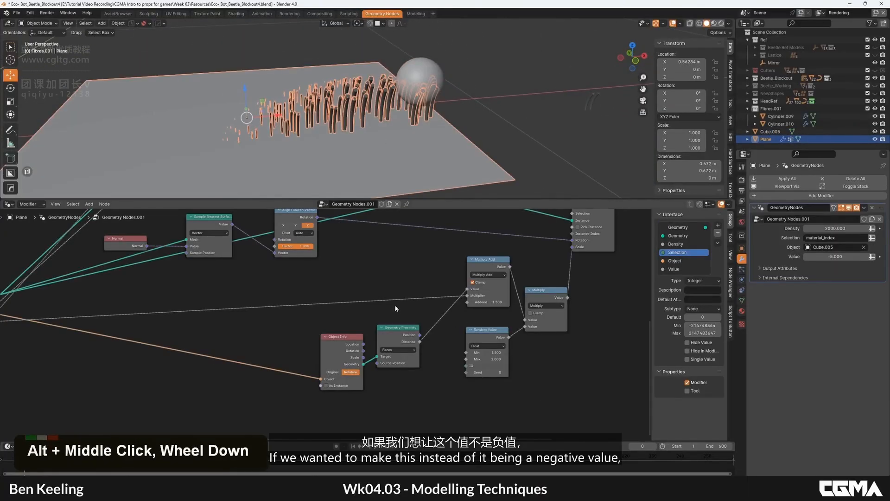
{"action": "middle_click_drag", "start_coordinate": [396, 308], "coordinate": [414, 333]}
{"action": "middle_click_drag", "start_coordinate": [396, 289], "coordinate": [409, 269]}
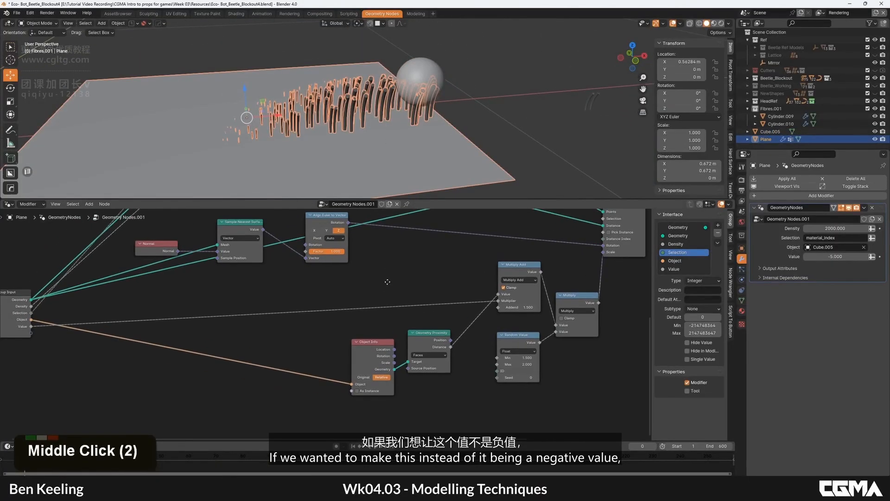
{"action": "key", "text": "shift+a"}
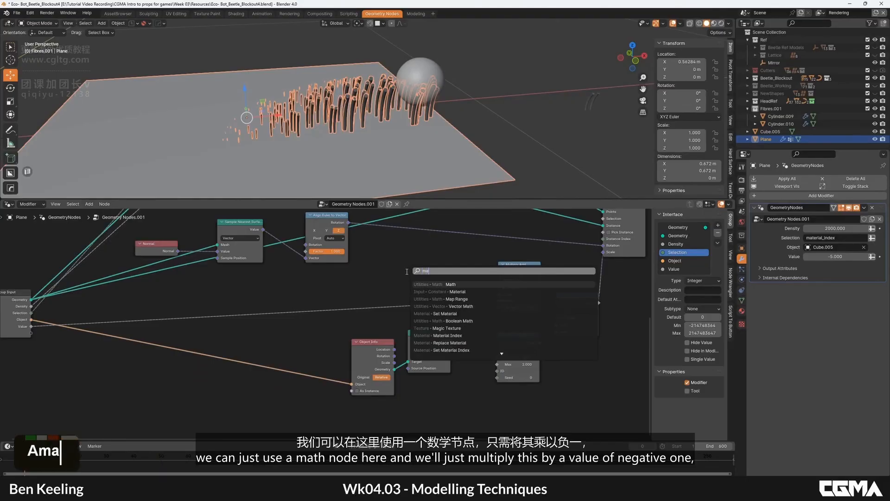
{"action": "key", "text": "Return"}
{"action": "double_click", "coordinate": [436, 291]}
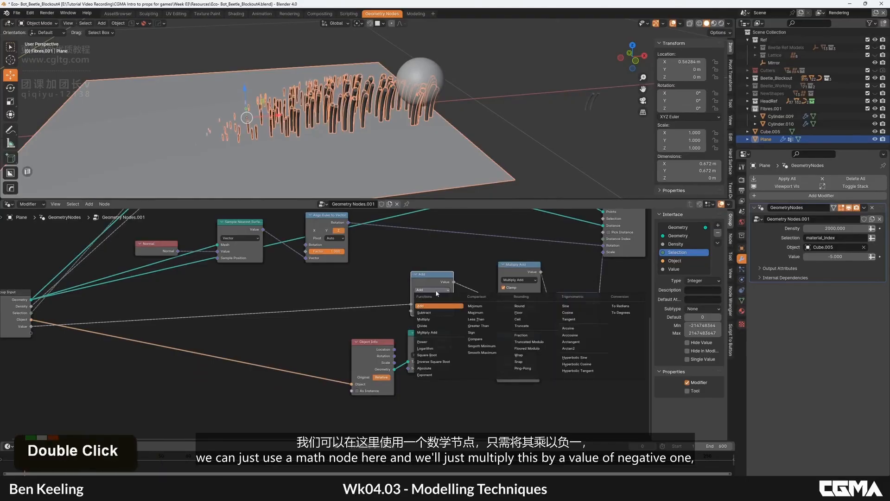
{"action": "left_click", "coordinate": [423, 319]}
{"action": "left_click", "coordinate": [436, 310]}
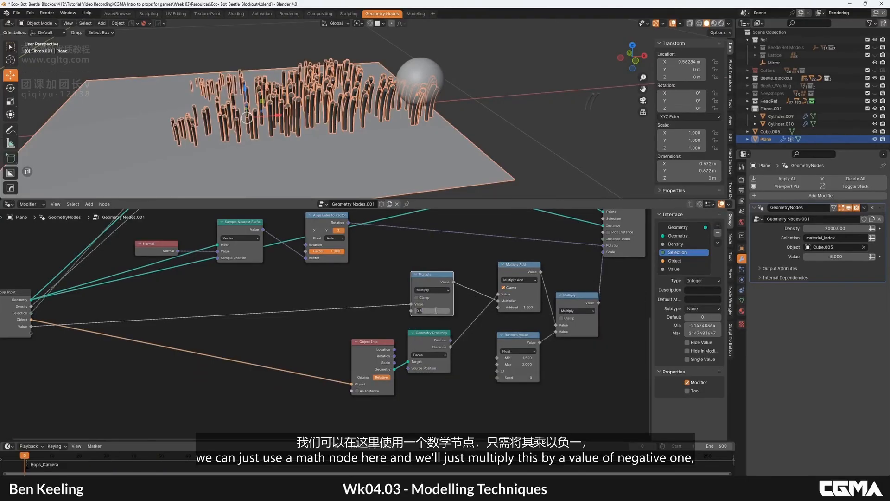
{"action": "type", "text": "-1"}
{"action": "key", "text": "Return"}
Set the Value input of the plane's Geometry Nodes modifier to 5.
{"action": "left_click", "coordinate": [433, 89]}
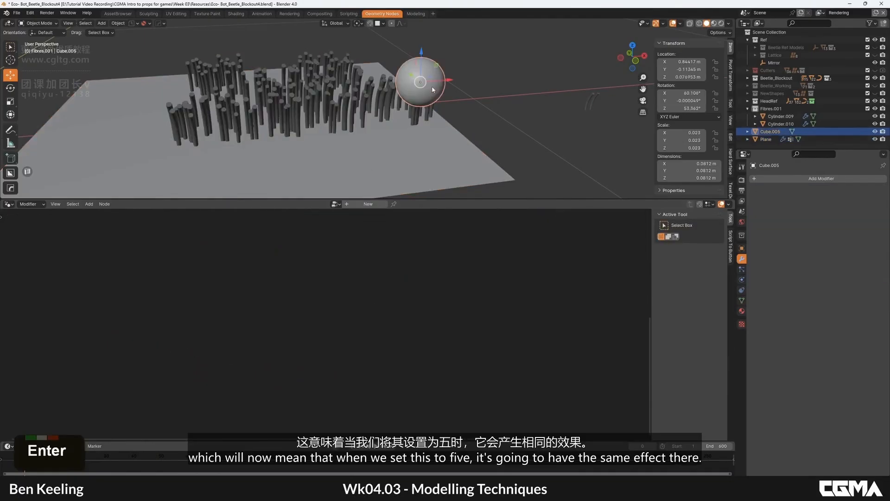
{"action": "left_click", "coordinate": [363, 121]}
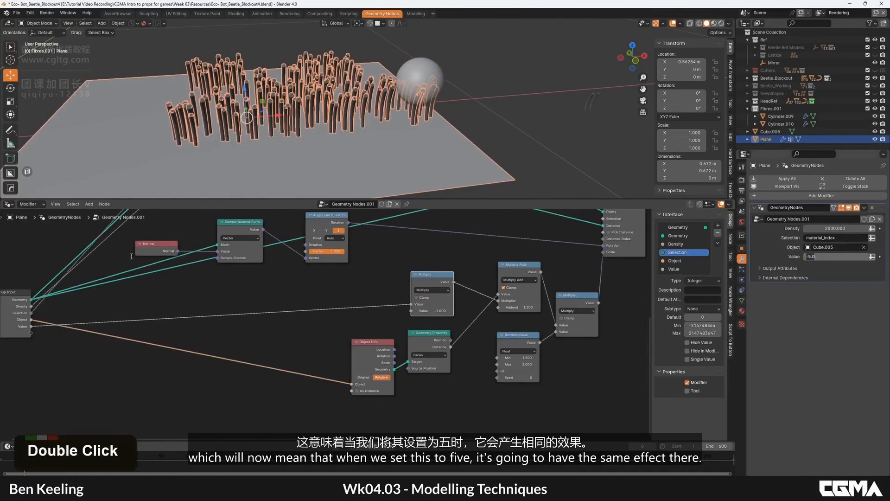
{"action": "type", "text": "5"}
{"action": "key", "text": "Return"}
Enlarge the sphere to about 0.2 m across and move it over the opposite side of the fibres to check their proximity scaling.
{"action": "left_click", "coordinate": [411, 83]}
{"action": "middle_click", "coordinate": [411, 83], "text": "alt"}
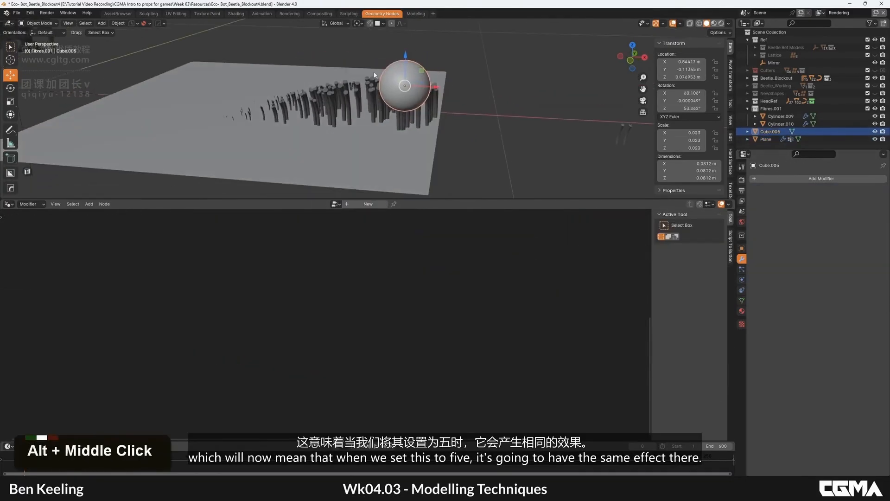
{"action": "key", "text": "g"}
{"action": "key", "text": "s"}
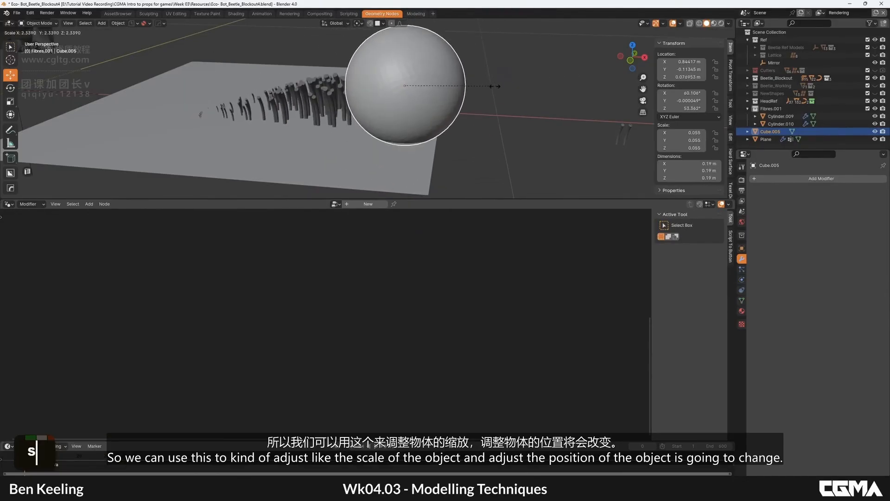
{"action": "left_click", "coordinate": [313, 107]}
{"action": "scroll", "coordinate": [313, 108], "scroll_direction": "down", "scroll_amount": 2}
{"action": "key", "text": "g"}
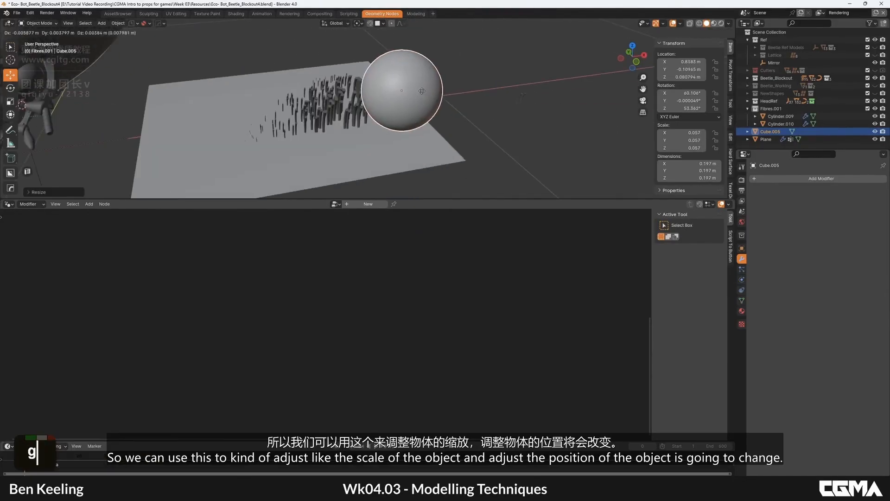
{"action": "middle_click_drag", "start_coordinate": [505, 90], "coordinate": [290, 74]}
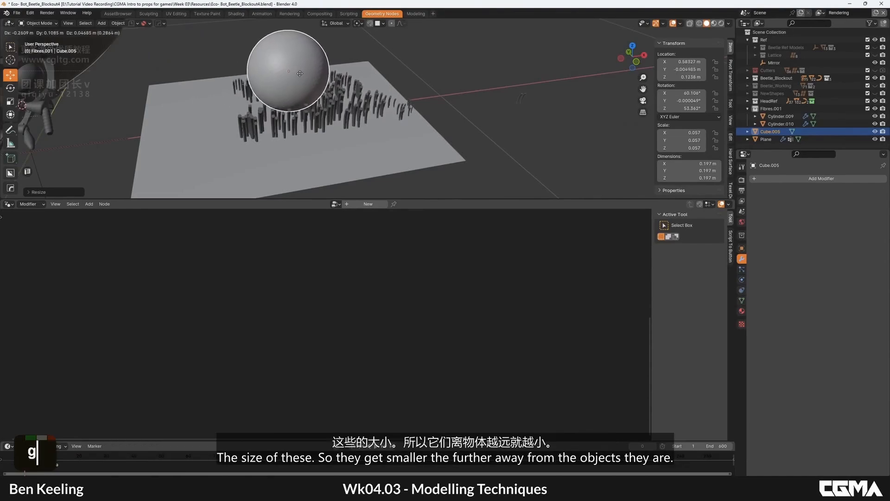
{"action": "left_click", "coordinate": [288, 69]}
Hide the sphere Cube.005 in the scene and switch the viewport to Material Preview shading.
{"action": "middle_click", "coordinate": [399, 121], "text": "alt"}
{"action": "middle_click_drag", "start_coordinate": [399, 121], "coordinate": [394, 101]}
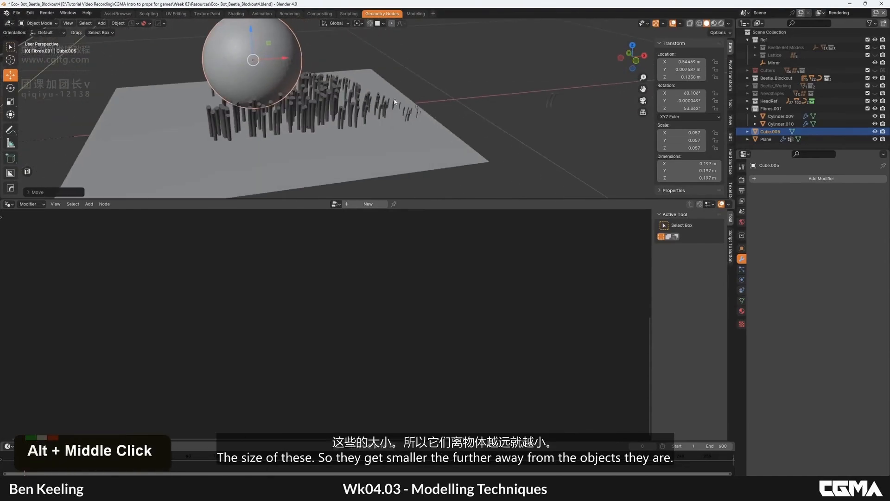
{"action": "middle_click", "coordinate": [472, 102], "text": "alt"}
{"action": "middle_click", "coordinate": [339, 92]}
{"action": "middle_click", "coordinate": [339, 91], "text": "alt"}
{"action": "left_click", "coordinate": [874, 132]}
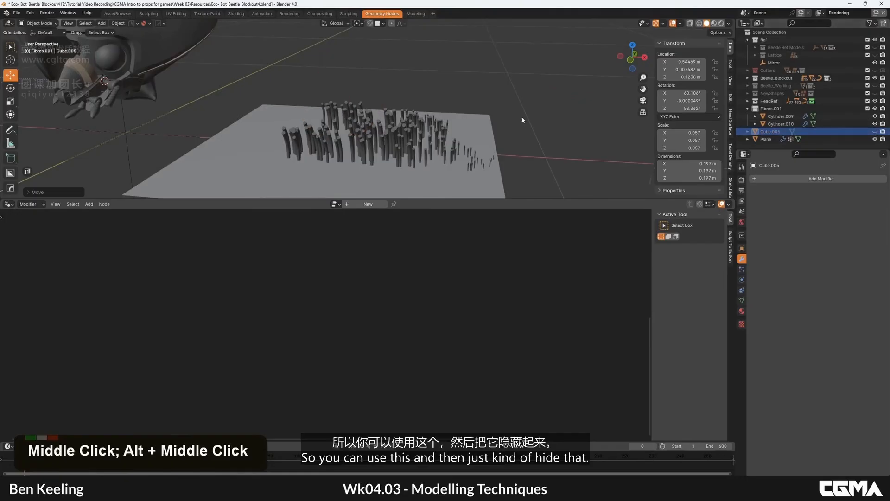
{"action": "middle_click_drag", "start_coordinate": [259, 103], "coordinate": [724, 19]}
{"action": "left_click", "coordinate": [714, 24]}
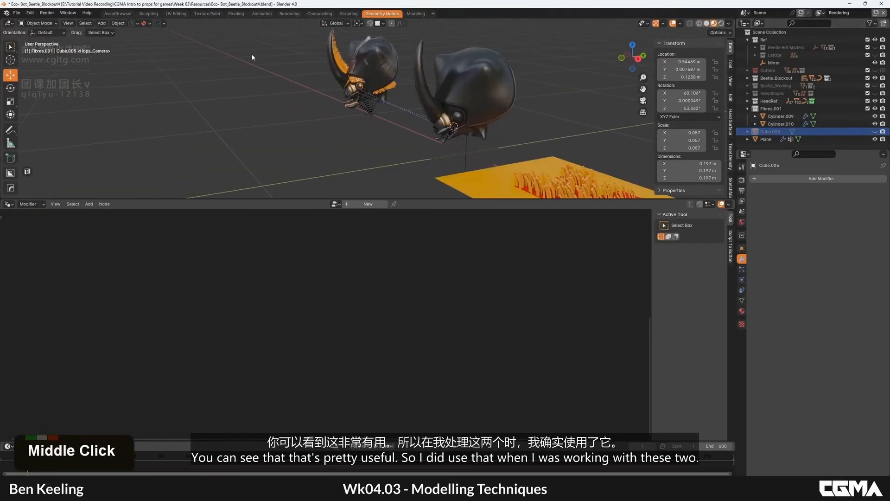
Examine how the fibres change in size along the reference beetle's horn and around its eye and shell in an enlarged viewport.
{"action": "left_click", "coordinate": [358, 90]}
{"action": "key", "text": "KP_Delete"}
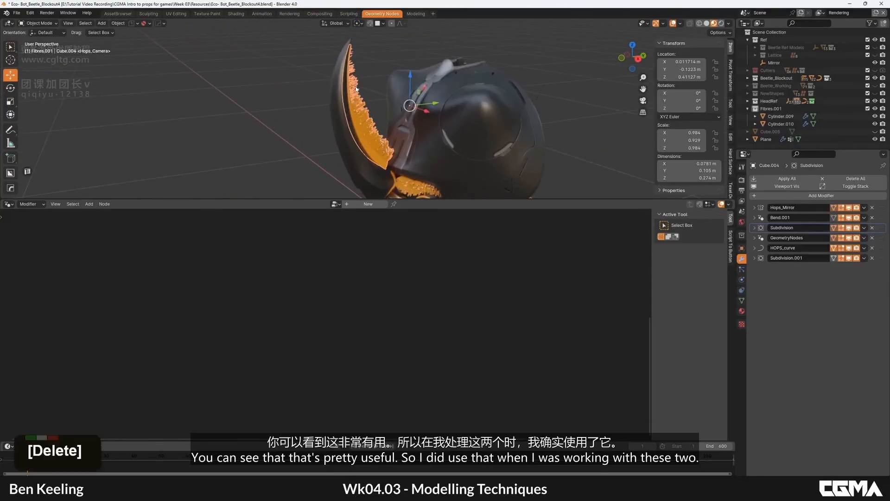
{"action": "middle_click_drag", "start_coordinate": [356, 90], "coordinate": [366, 59], "text": "alt"}
{"action": "key", "text": "F4"}
{"action": "key", "text": "F4"}
{"action": "scroll", "coordinate": [407, 74], "scroll_direction": "up", "scroll_amount": 2}
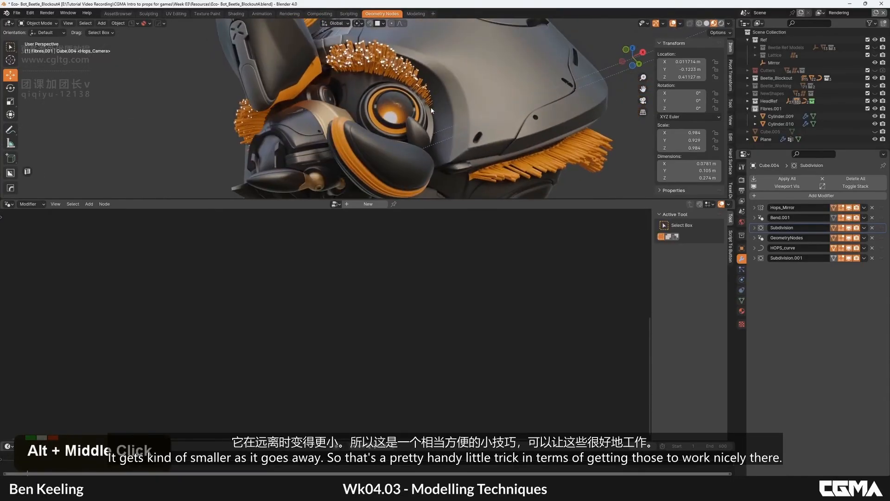
{"action": "middle_click_drag", "start_coordinate": [431, 110], "coordinate": [375, 193], "text": "alt"}
{"action": "scroll", "coordinate": [416, 148], "scroll_direction": "down", "scroll_amount": 3}
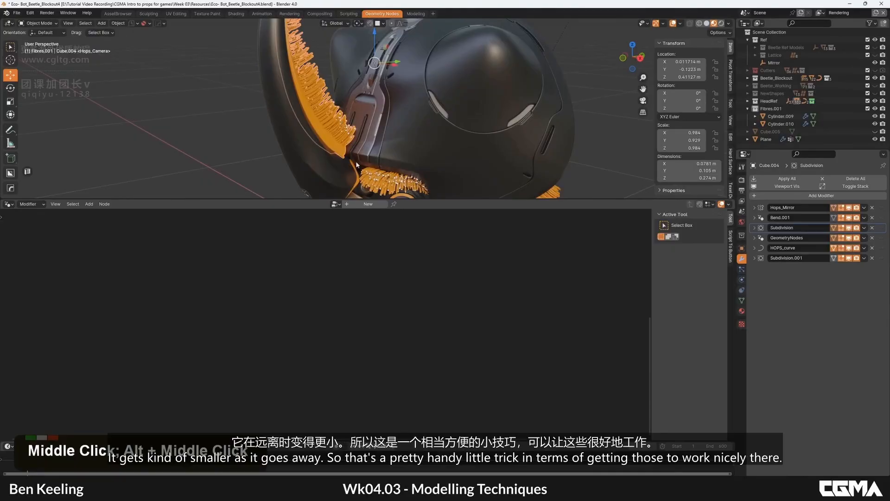
{"action": "left_click_drag", "start_coordinate": [423, 200], "coordinate": [417, 352]}
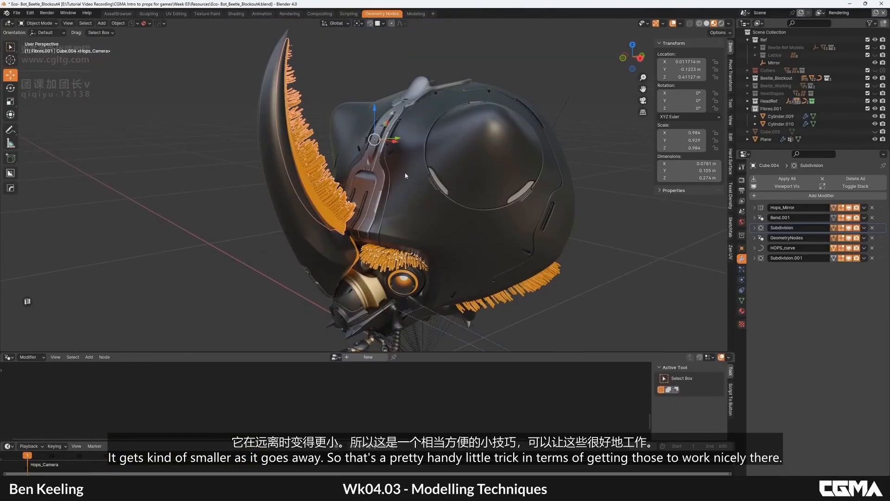
In the Modeling workspace, isolate the horn Cube.004 in local view and turn off the viewport display of all its modifiers.
{"action": "left_click", "coordinate": [415, 14]}
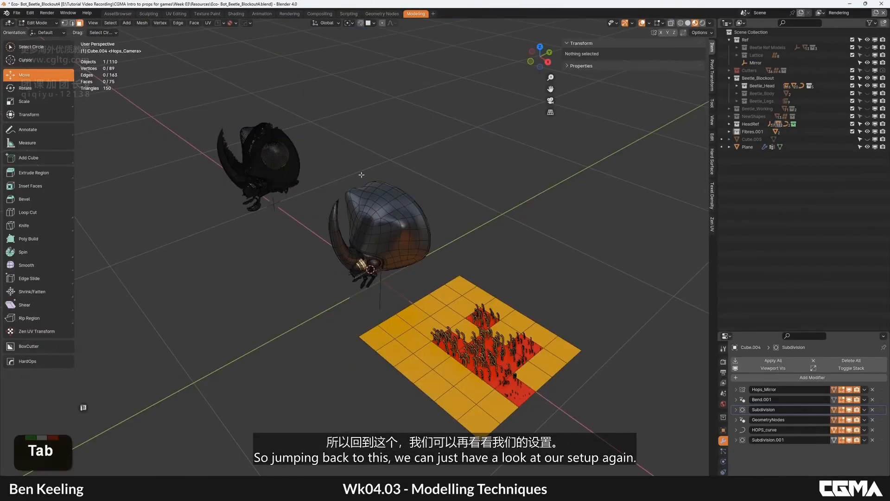
{"action": "key", "text": "Tab"}
{"action": "key", "text": "KP_Divide"}
{"action": "middle_click_drag", "start_coordinate": [342, 166], "coordinate": [352, 172], "text": "alt"}
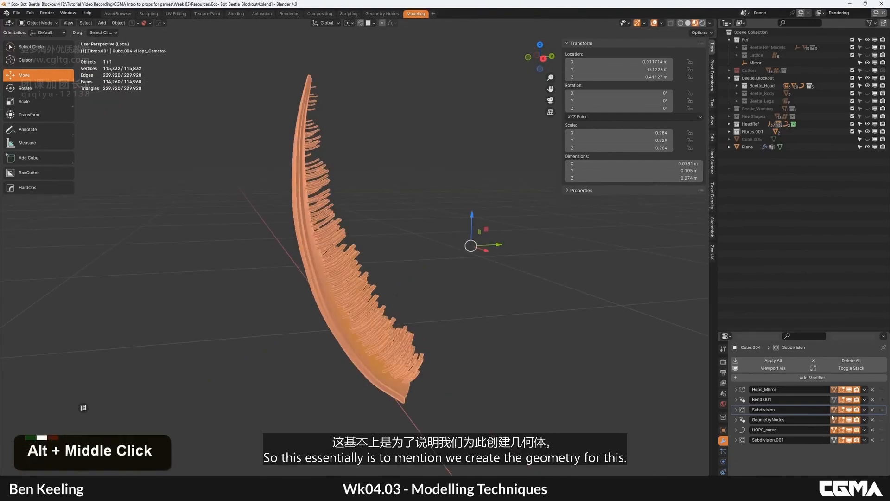
{"action": "left_click", "coordinate": [773, 367]}
{"action": "key", "text": "F4"}
{"action": "middle_click_drag", "start_coordinate": [455, 199], "coordinate": [450, 196], "text": "alt"}
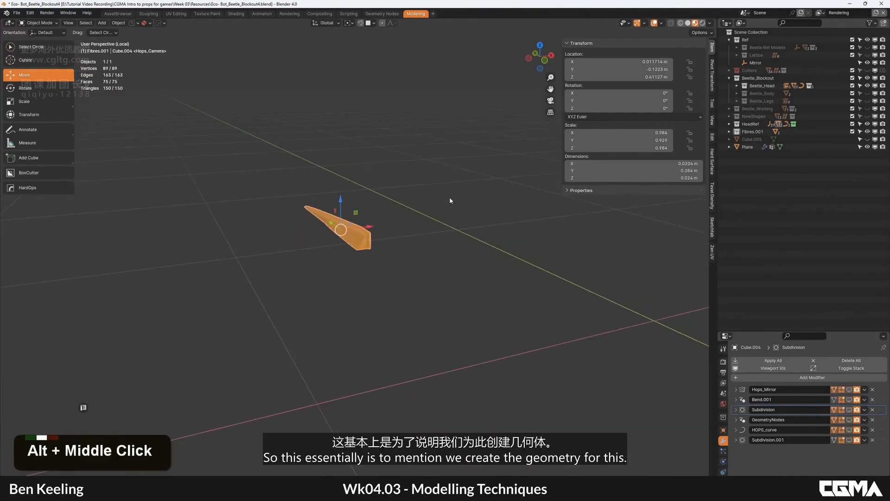
Enable the viewport display of the Subdivision and GeometryNodes modifiers on the isolated horn fibre object.
{"action": "key", "text": "F4"}
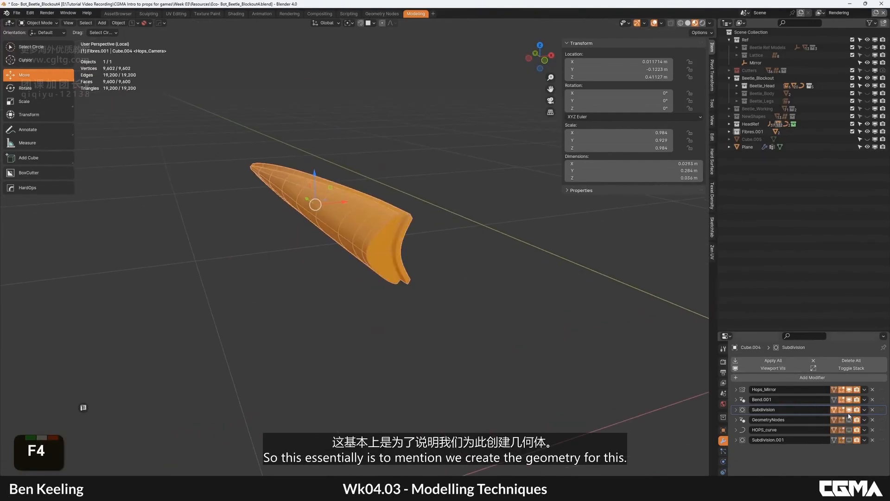
{"action": "middle_click_drag", "start_coordinate": [340, 286], "coordinate": [348, 282], "text": "alt"}
{"action": "left_click", "coordinate": [848, 421]}
{"action": "middle_click_drag", "start_coordinate": [367, 254], "coordinate": [418, 295], "text": "alt"}
{"action": "scroll", "coordinate": [404, 246], "scroll_direction": "up", "scroll_amount": 4}
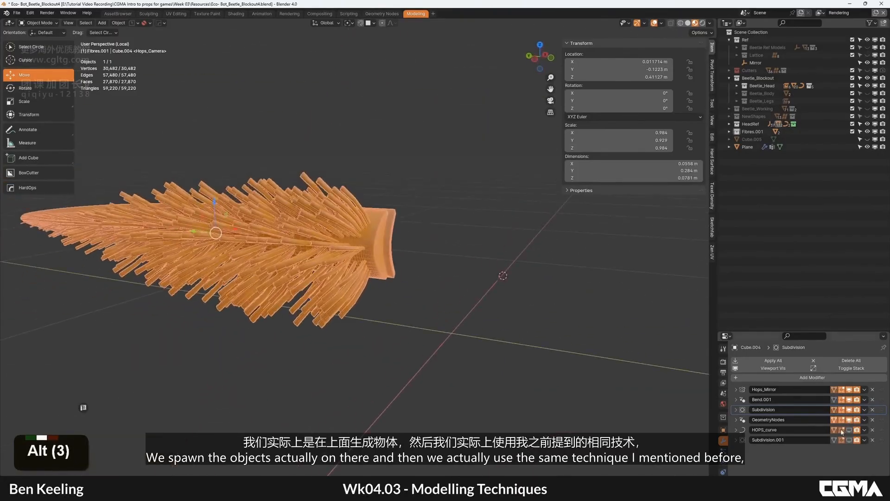
Enable the viewport display of the HOPS_curve and Subdivision.001 modifiers on the fibre object and deselect it.
{"action": "left_click", "coordinate": [849, 430]}
{"action": "scroll", "coordinate": [413, 225], "scroll_direction": "down", "scroll_amount": 2}
{"action": "middle_click_drag", "start_coordinate": [413, 225], "coordinate": [335, 298], "text": "alt"}
{"action": "scroll", "coordinate": [446, 262], "scroll_direction": "down", "scroll_amount": 1}
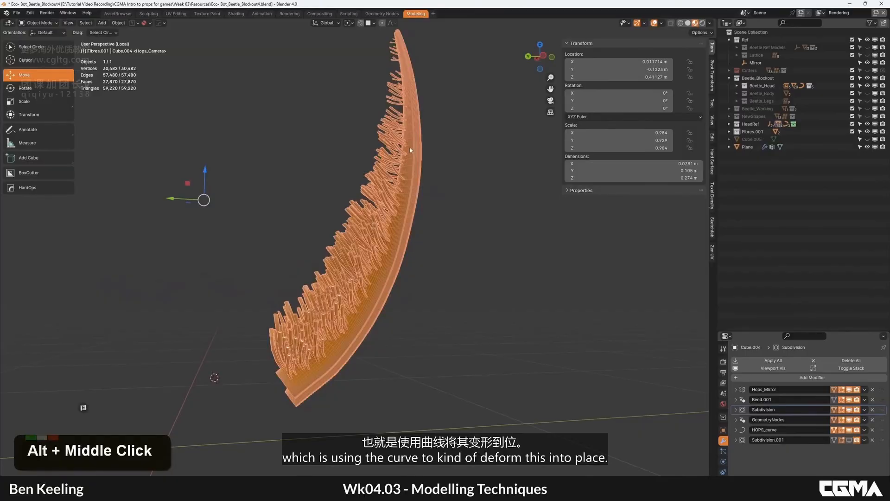
{"action": "key", "text": "F4"}
{"action": "key", "text": "F4"}
{"action": "left_click", "coordinate": [849, 440]}
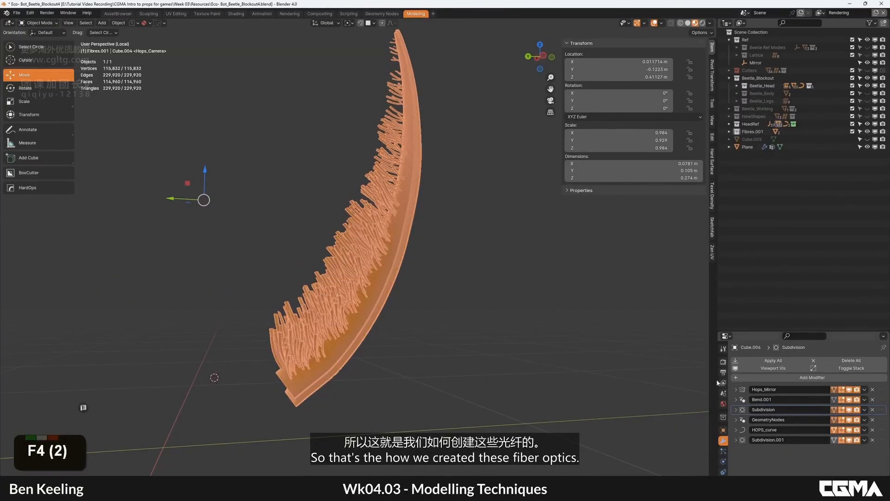
{"action": "middle_click_drag", "start_coordinate": [489, 215], "coordinate": [502, 218], "text": "alt"}
{"action": "left_click", "coordinate": [502, 218]}
{"action": "middle_click_drag", "start_coordinate": [398, 224], "coordinate": [383, 238], "text": "alt"}
{"action": "key", "text": "F4"}
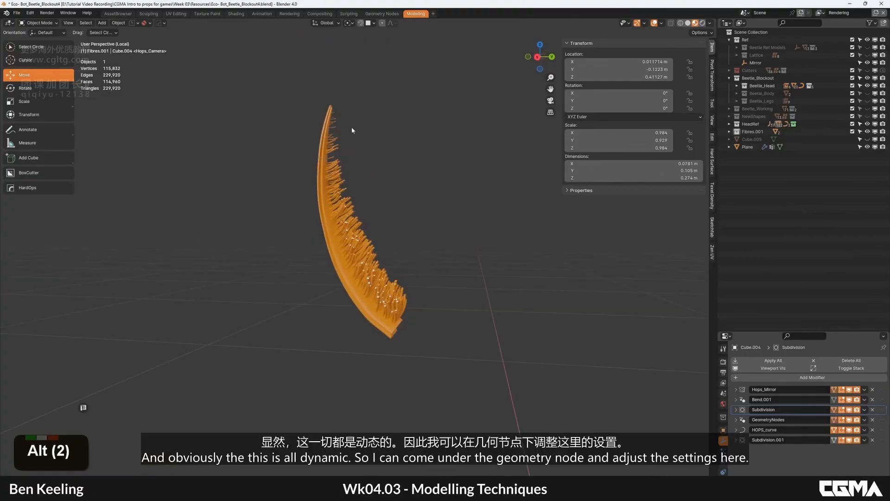
Expand the fibre object's GeometryNodes modifier and set its Density to 20000.
{"action": "middle_click_drag", "start_coordinate": [362, 164], "coordinate": [271, 191], "text": "alt"}
{"action": "scroll", "coordinate": [273, 205], "scroll_direction": "up", "scroll_amount": 2}
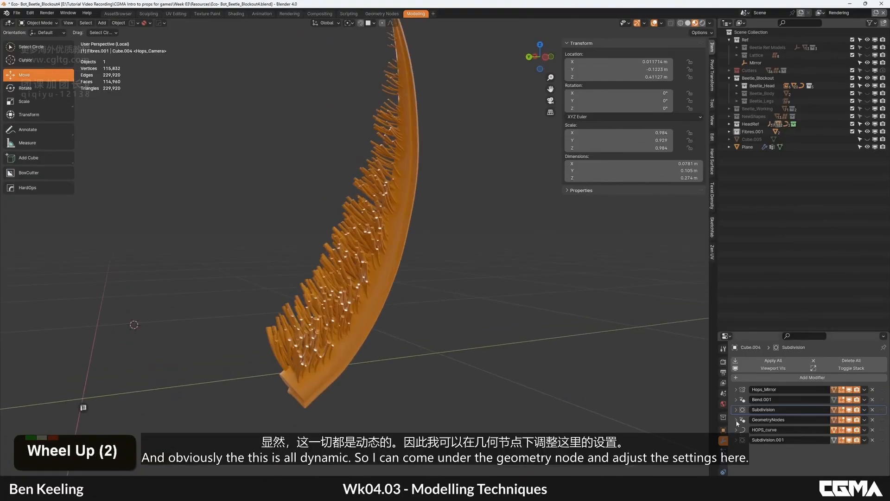
{"action": "scroll", "coordinate": [782, 409], "scroll_direction": "down", "scroll_amount": 5}
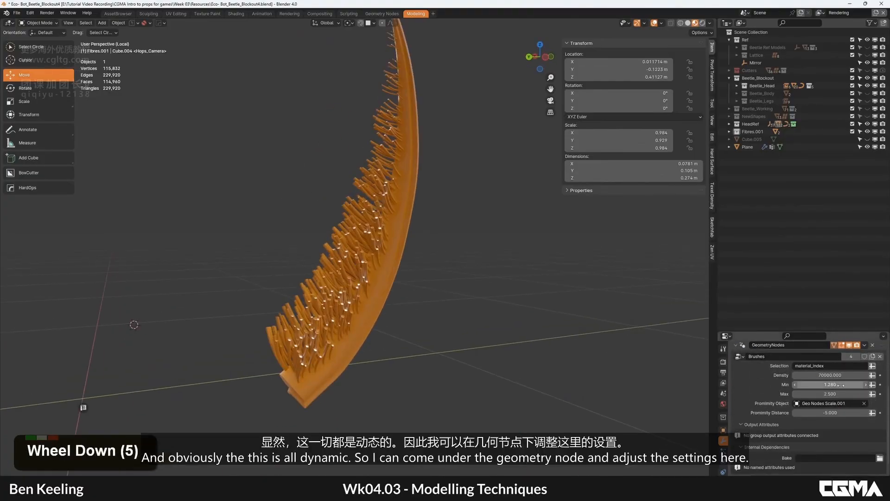
{"action": "left_click", "coordinate": [852, 377]}
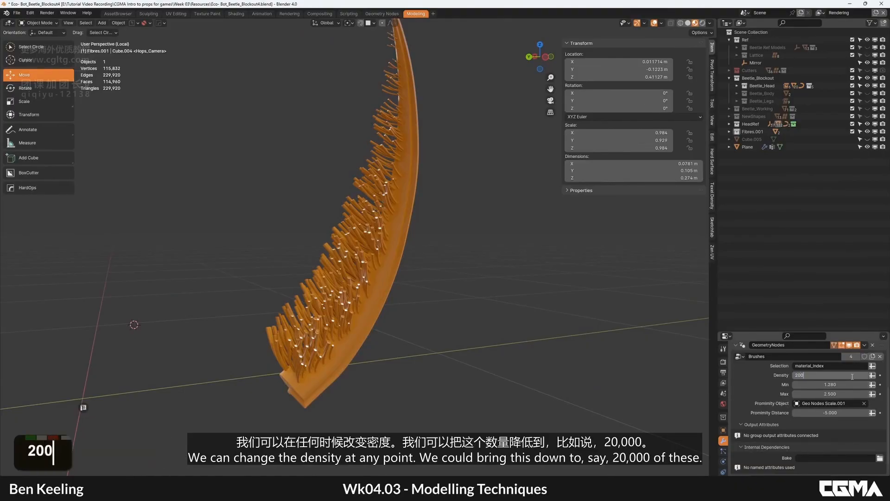
{"action": "key", "text": "Return"}
{"action": "middle_click", "coordinate": [456, 221], "text": "alt"}
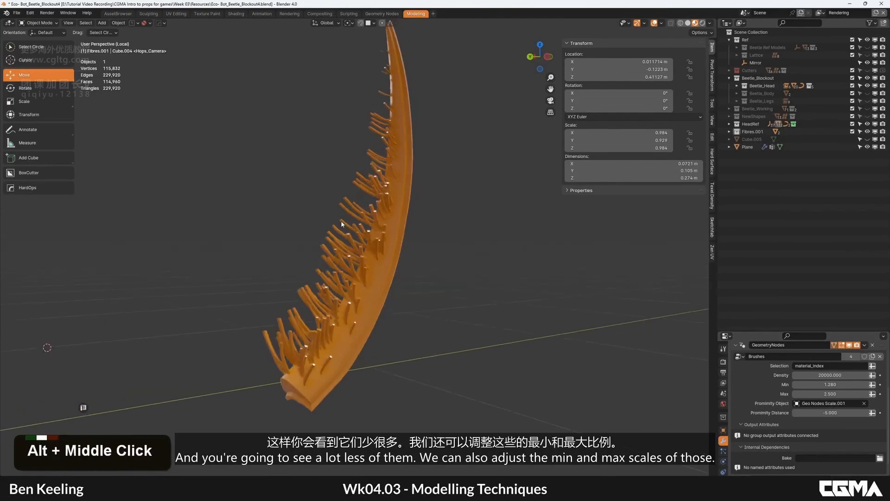
Set the Density of the Brushes node group on the fibre object to 50000.
{"action": "middle_click_drag", "start_coordinate": [457, 221], "coordinate": [411, 222], "text": "alt"}
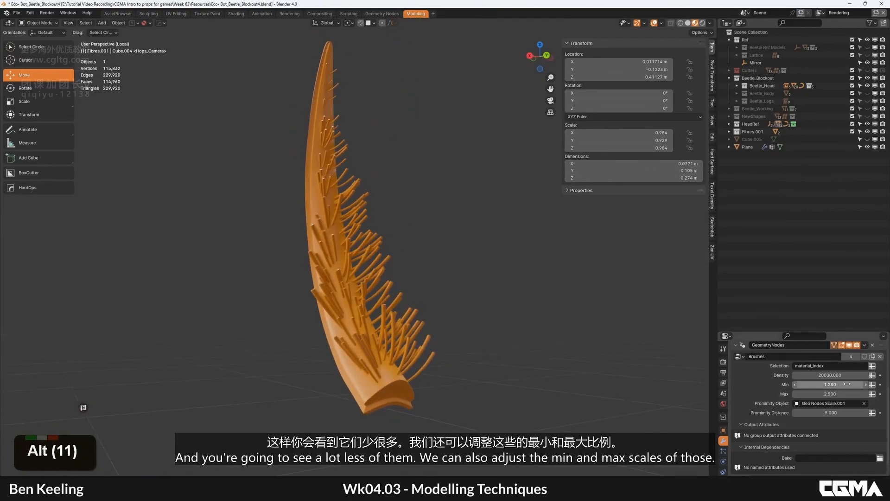
{"action": "middle_click_drag", "start_coordinate": [352, 250], "coordinate": [274, 243], "text": "alt"}
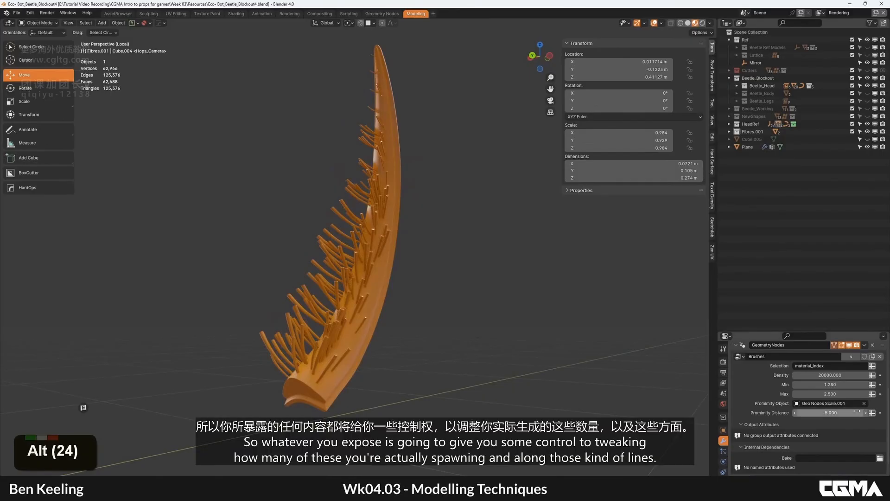
{"action": "middle_click_drag", "start_coordinate": [367, 232], "coordinate": [342, 184], "text": "alt"}
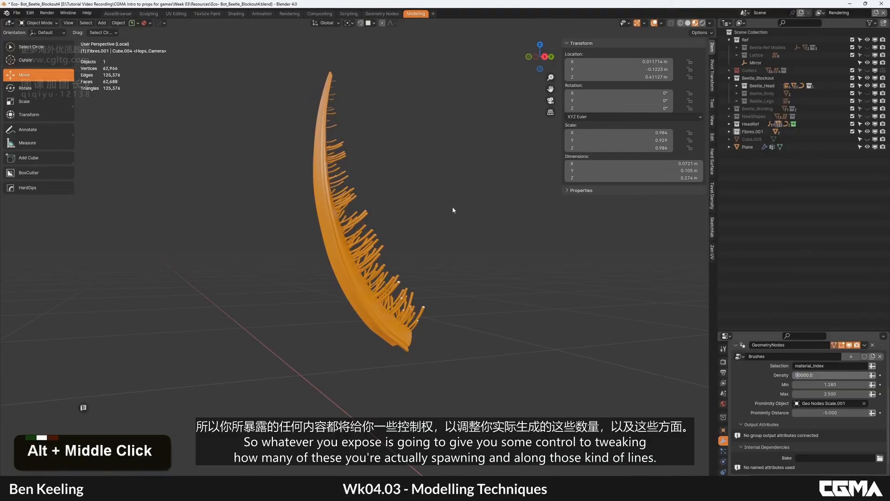
{"action": "middle_click_drag", "start_coordinate": [452, 210], "coordinate": [383, 245], "text": "alt"}
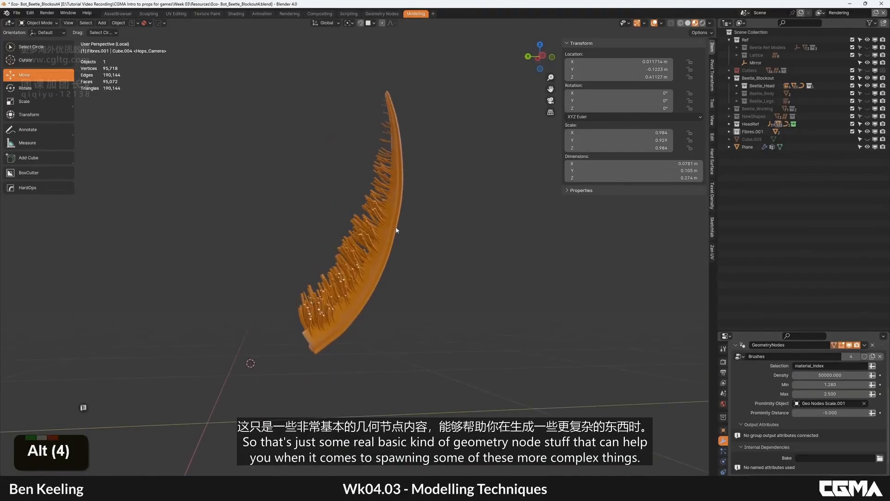
Leave local view and select the brow fibres above the eyes on the detailed beetle head.
{"action": "key", "text": "slash"}
{"action": "mouse_move", "coordinate": [498, 234]}
{"action": "middle_mouse_down", "text": "alt"}
{"action": "mouse_move", "coordinate": [472, 219]}
{"action": "mouse_move", "coordinate": [505, 232]}
{"action": "middle_mouse_up", "text": "alt"}
{"action": "scroll", "coordinate": [361, 232], "scroll_direction": "up", "scroll_amount": 2}
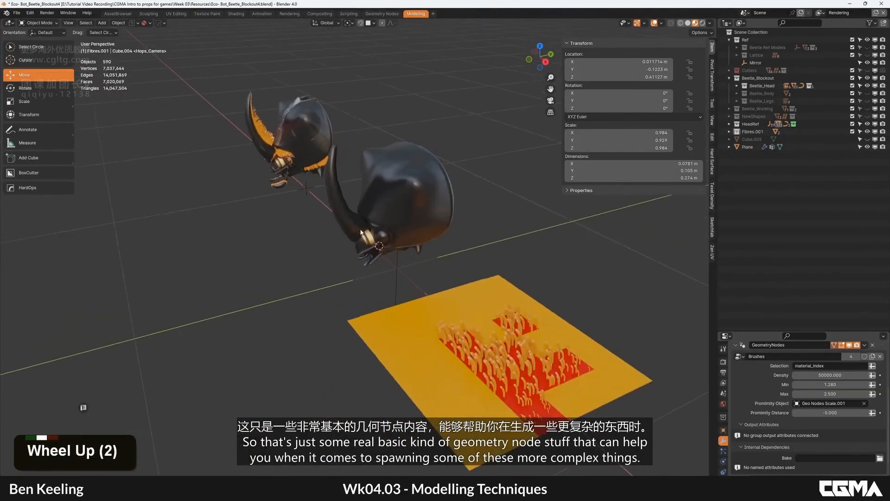
{"action": "middle_click_drag", "start_coordinate": [361, 232], "coordinate": [493, 249], "text": "alt"}
{"action": "middle_click_drag", "start_coordinate": [568, 296], "coordinate": [450, 239], "text": "alt"}
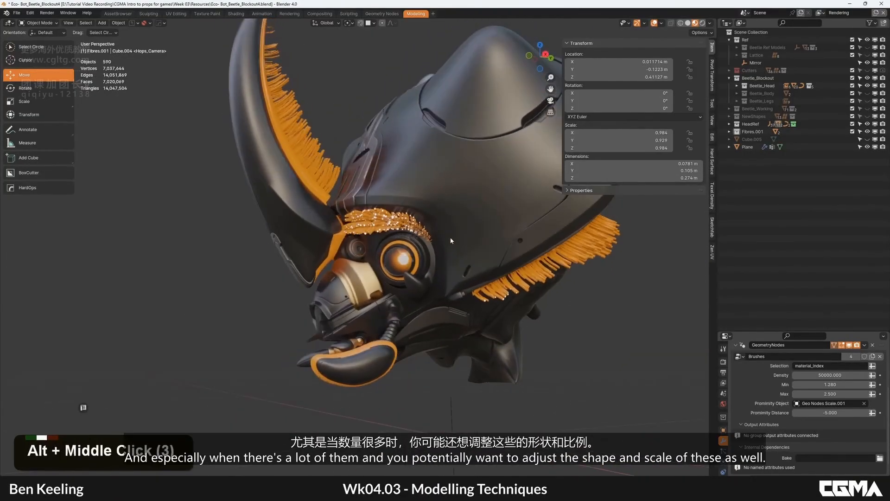
{"action": "middle_click_drag", "start_coordinate": [374, 226], "coordinate": [429, 204], "text": "alt"}
{"action": "left_click", "coordinate": [375, 224]}
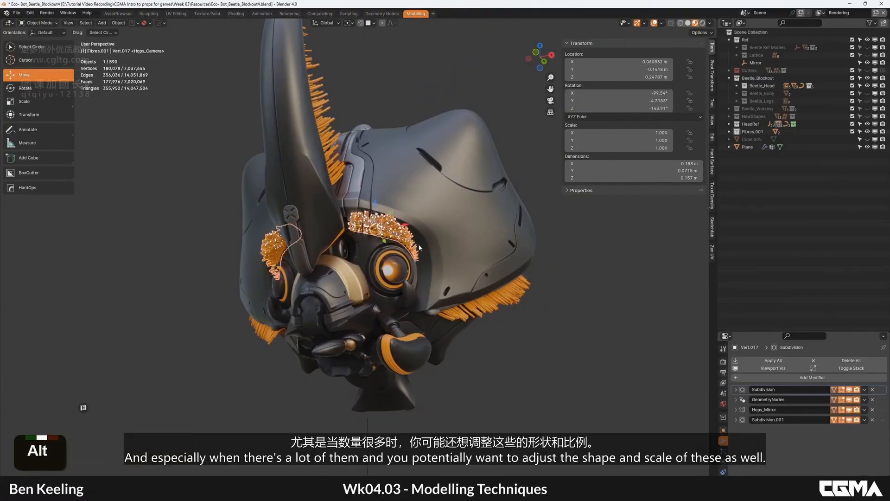
{"action": "middle_click_drag", "start_coordinate": [375, 225], "coordinate": [355, 283], "text": "alt"}
{"action": "scroll", "coordinate": [405, 253], "scroll_direction": "up", "scroll_amount": 2}
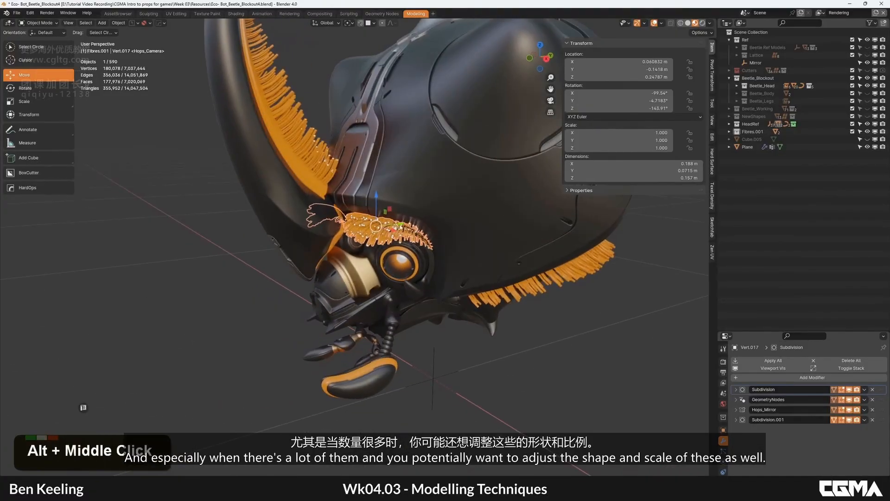
{"action": "scroll", "coordinate": [355, 283], "scroll_direction": "down", "scroll_amount": 2}
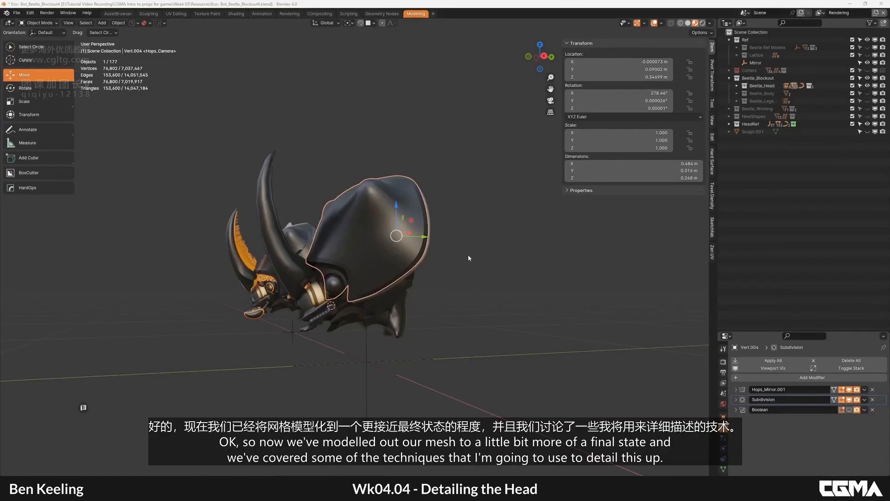
Select the main shell of the detailed reference beetle head.
{"action": "middle_click_drag", "start_coordinate": [359, 222], "coordinate": [436, 296], "text": "alt"}
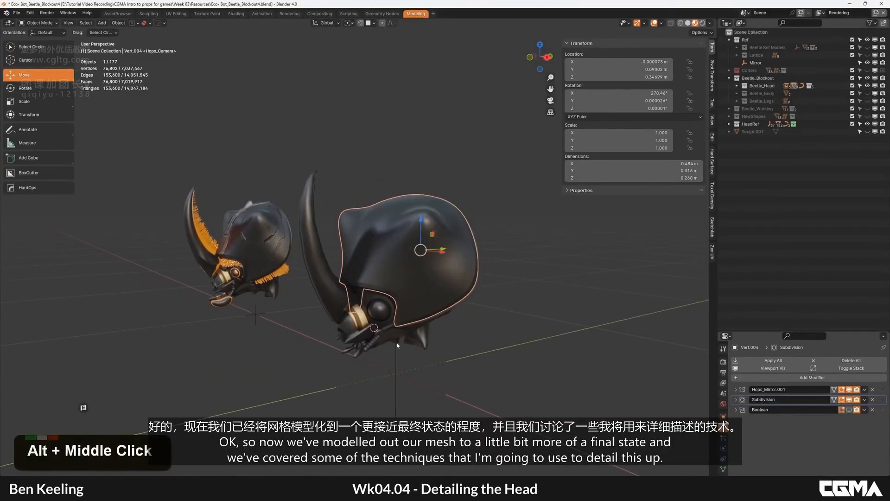
{"action": "middle_click_drag", "start_coordinate": [397, 346], "coordinate": [425, 294], "text": "alt"}
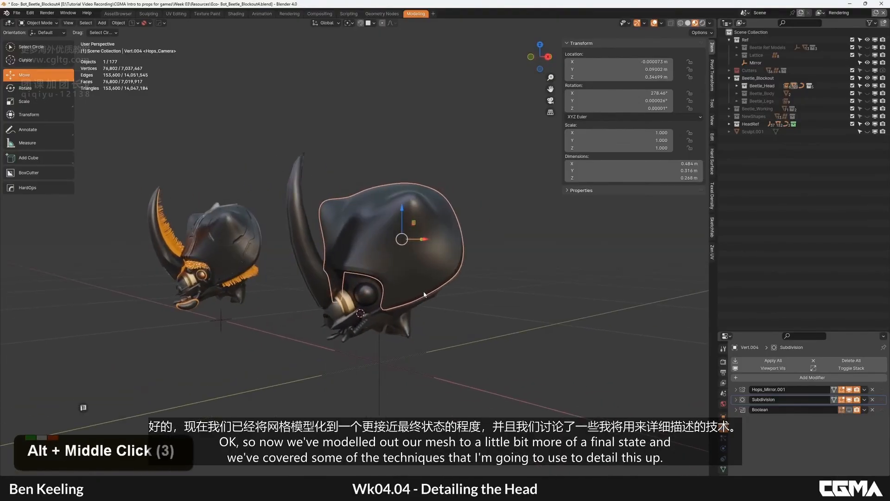
{"action": "middle_click_drag", "start_coordinate": [406, 258], "coordinate": [407, 265], "text": "alt"}
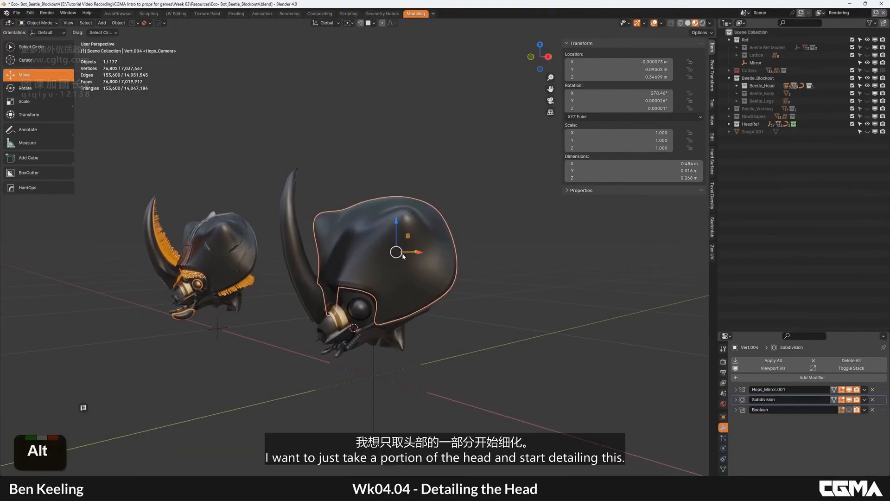
{"action": "middle_click_drag", "start_coordinate": [363, 253], "coordinate": [364, 341], "text": "alt"}
{"action": "left_click", "coordinate": [298, 265]}
Examine the detailed reference head's shell panels, eye area and underside from several angles.
{"action": "scroll", "coordinate": [312, 278], "scroll_direction": "up", "scroll_amount": 12}
{"action": "scroll", "coordinate": [312, 278], "scroll_direction": "down", "scroll_amount": 3}
{"action": "scroll", "coordinate": [314, 267], "scroll_direction": "down", "scroll_amount": 5}
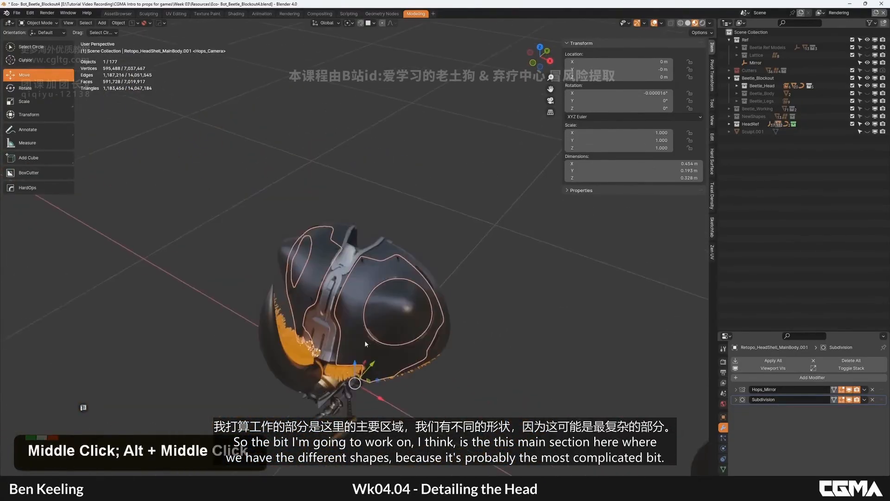
{"action": "scroll", "coordinate": [378, 255], "scroll_direction": "up", "scroll_amount": 5}
{"action": "middle_click_drag", "start_coordinate": [399, 394], "coordinate": [360, 171]}
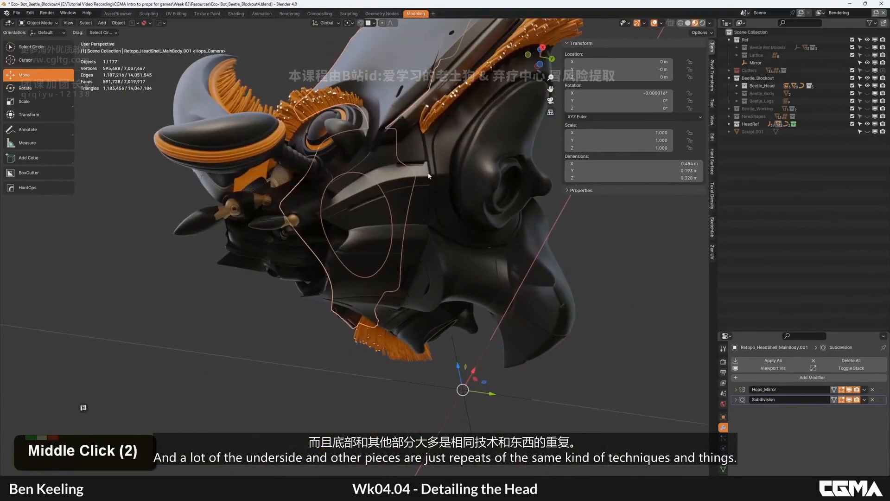
{"action": "middle_click_drag", "start_coordinate": [348, 134], "coordinate": [376, 138], "text": "alt"}
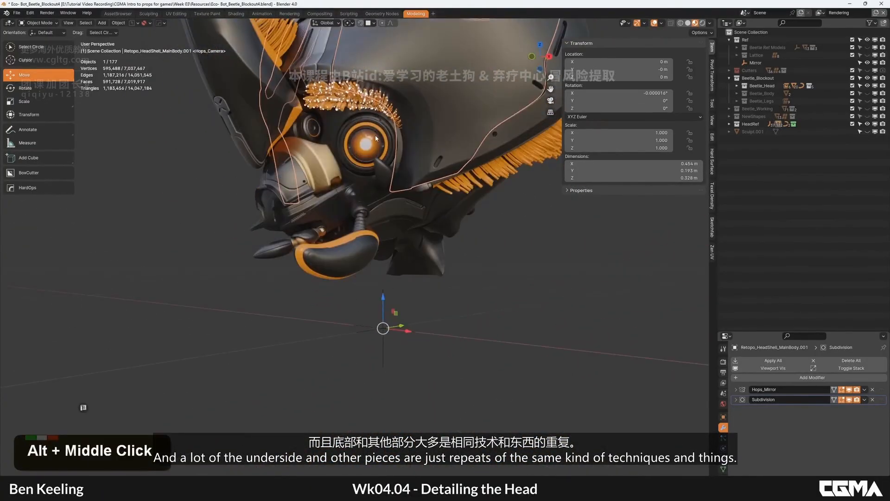
{"action": "middle_click_drag", "start_coordinate": [398, 79], "coordinate": [327, 137], "text": "alt"}
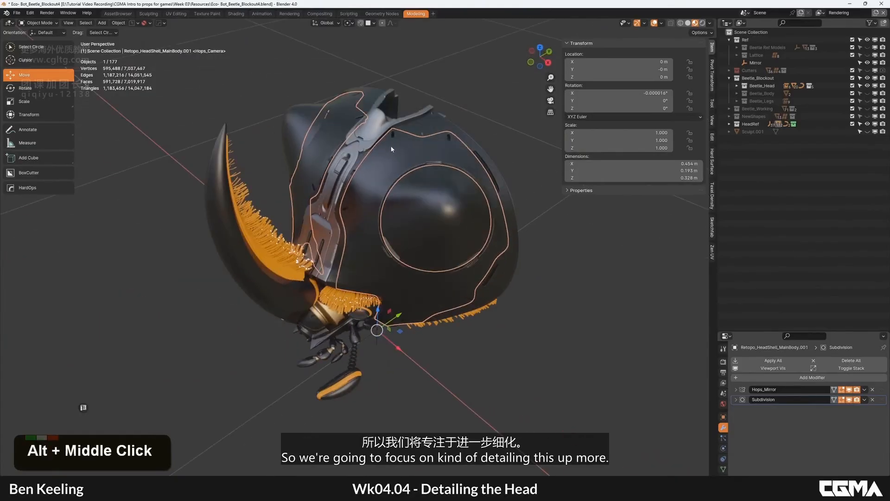
{"action": "middle_click_drag", "start_coordinate": [374, 192], "coordinate": [468, 232]}
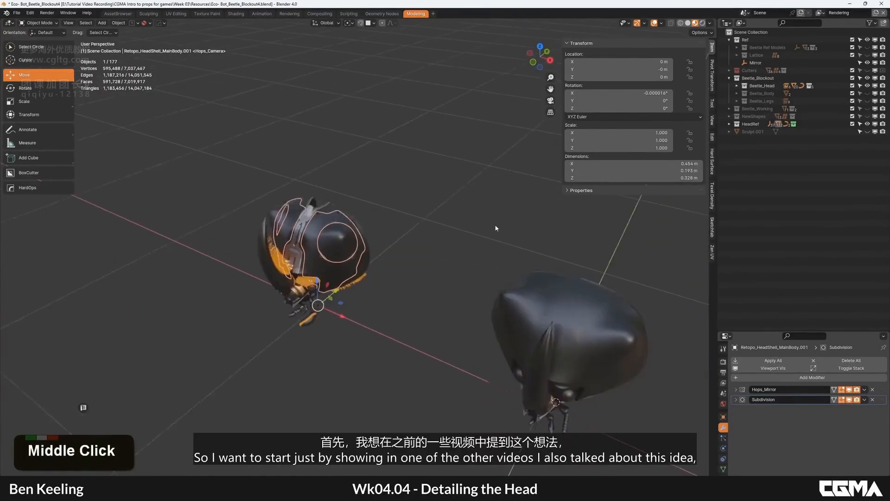
{"action": "middle_click_drag", "start_coordinate": [432, 297], "coordinate": [398, 243]}
Select the main shell of the blockout head and unhide the Sculpt.001 object.
{"action": "left_click", "coordinate": [525, 264]}
{"action": "left_click", "coordinate": [365, 237]}
{"action": "key", "text": "KP_Delete"}
{"action": "scroll", "coordinate": [310, 181], "scroll_direction": "down", "scroll_amount": 3}
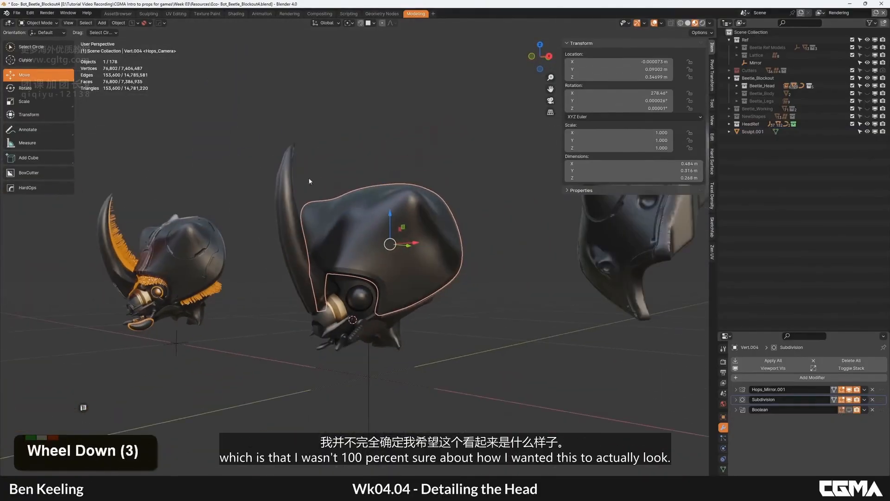
{"action": "middle_click_drag", "start_coordinate": [433, 200], "coordinate": [376, 201], "text": "alt"}
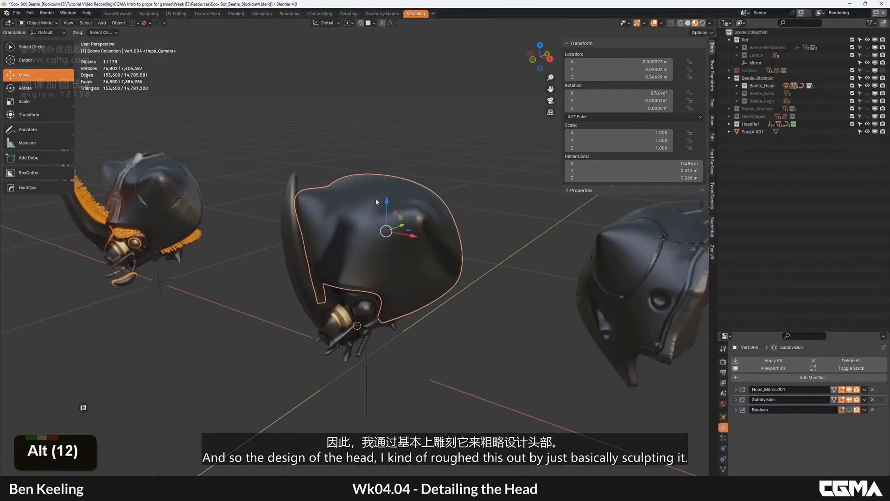
Select the Sculpt.001 head shell and examine how its sculpted seams divide it into panels.
{"action": "middle_click_drag", "start_coordinate": [379, 244], "coordinate": [473, 248], "text": "alt"}
{"action": "left_click", "coordinate": [472, 249]}
{"action": "middle_click_drag", "start_coordinate": [418, 224], "coordinate": [515, 249], "text": "alt"}
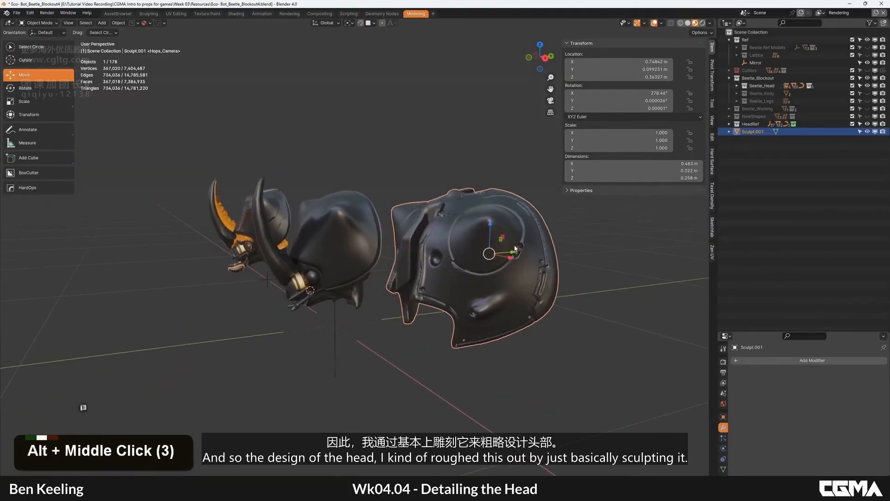
{"action": "middle_click_drag", "start_coordinate": [466, 235], "coordinate": [392, 223], "text": "alt"}
{"action": "scroll", "coordinate": [406, 238], "scroll_direction": "up", "scroll_amount": 3}
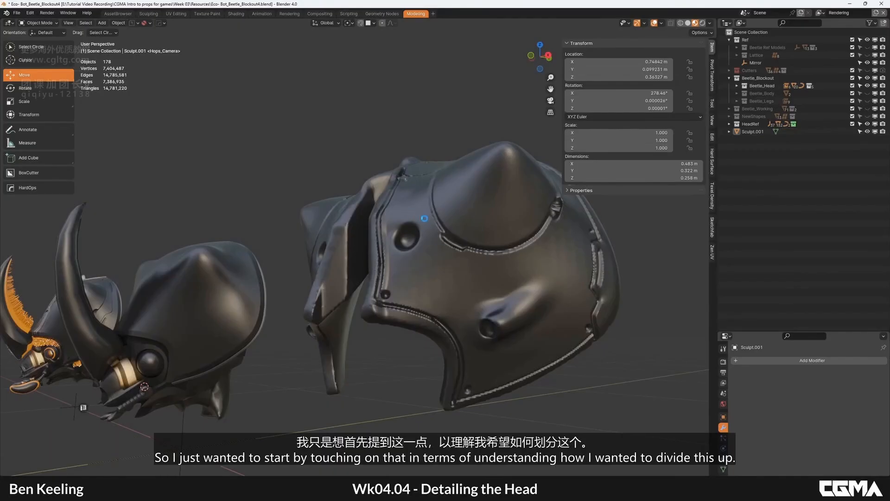
{"action": "scroll", "coordinate": [421, 218], "scroll_direction": "down", "scroll_amount": 3}
{"action": "middle_click_drag", "start_coordinate": [418, 219], "coordinate": [448, 252], "text": "alt"}
{"action": "scroll", "coordinate": [442, 241], "scroll_direction": "down", "scroll_amount": 1}
{"action": "scroll", "coordinate": [324, 185], "scroll_direction": "down", "scroll_amount": 2}
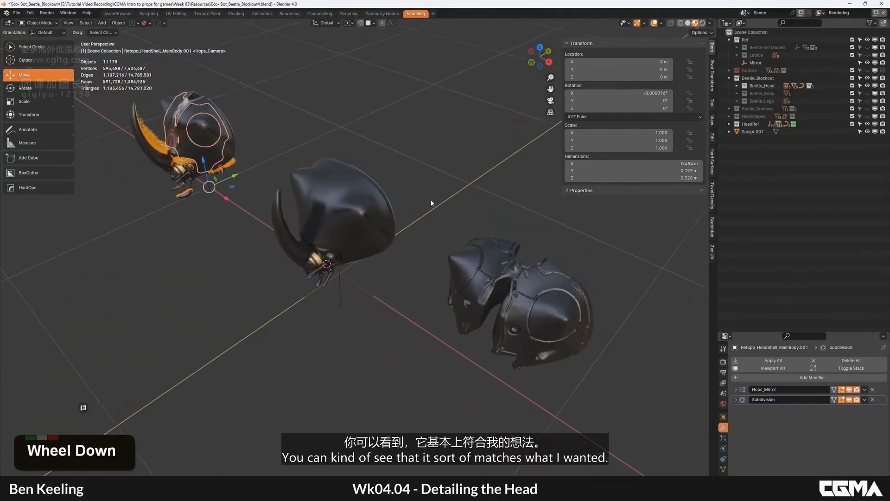
Move the sculpted head shell about -2.32 m along X, next to the detailed reference head.
{"action": "left_click", "coordinate": [499, 278]}
{"action": "key", "text": "g"}
{"action": "middle_click", "coordinate": [346, 212]}
{"action": "left_click", "coordinate": [88, 58]}
{"action": "mouse_move", "coordinate": [280, 182]}
{"action": "middle_mouse_down"}
{"action": "mouse_move", "coordinate": [332, 214]}
{"action": "mouse_move", "coordinate": [356, 203]}
{"action": "mouse_move", "coordinate": [440, 212]}
{"action": "mouse_move", "coordinate": [385, 191]}
{"action": "mouse_move", "coordinate": [367, 197]}
{"action": "middle_mouse_up"}
{"action": "key", "text": "Delete"}
{"action": "middle_click_drag", "start_coordinate": [366, 197], "coordinate": [451, 197], "text": "alt"}
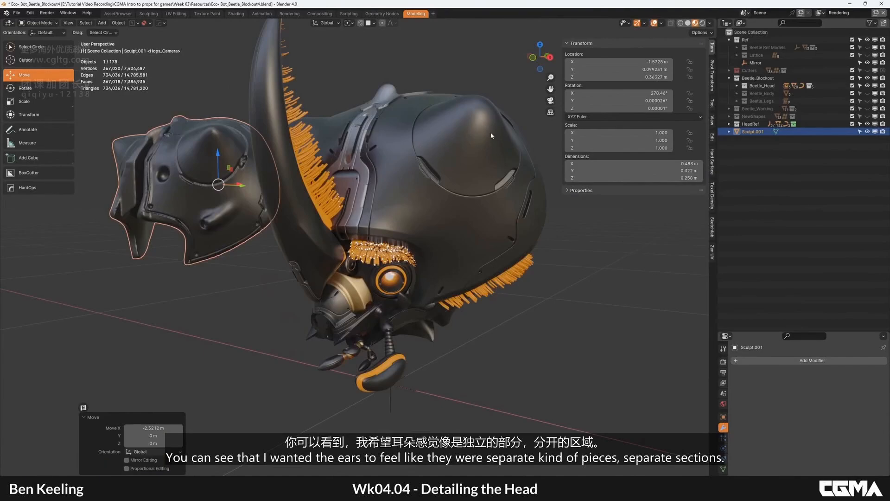
Select the round ear piece on the detailed reference head.
{"action": "middle_click_drag", "start_coordinate": [443, 139], "coordinate": [447, 212], "text": "alt"}
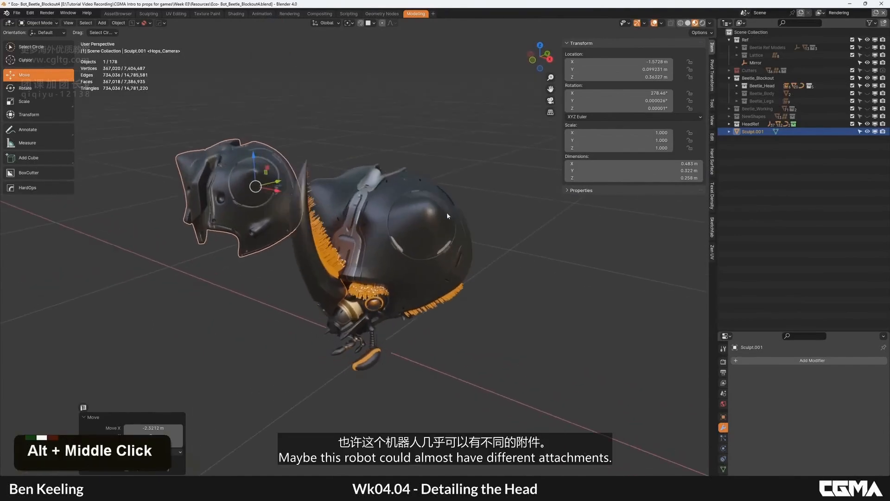
{"action": "scroll", "coordinate": [477, 145], "scroll_direction": "up", "scroll_amount": 2}
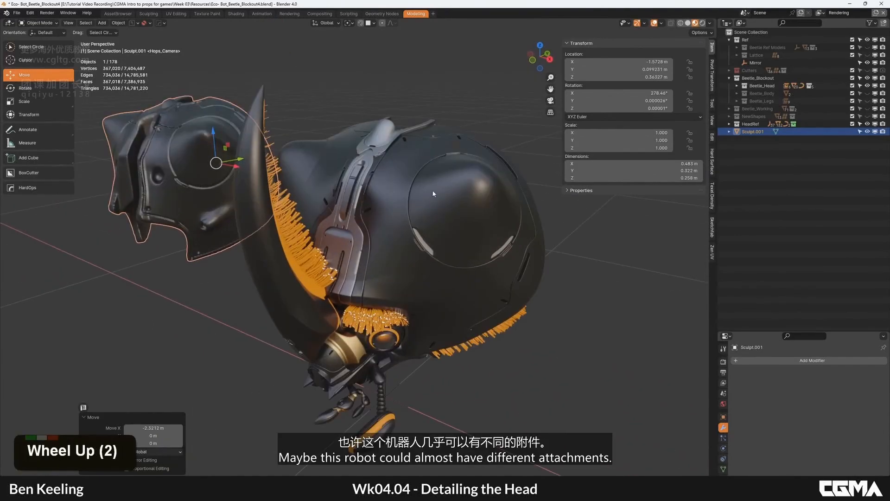
{"action": "left_click", "coordinate": [457, 213]}
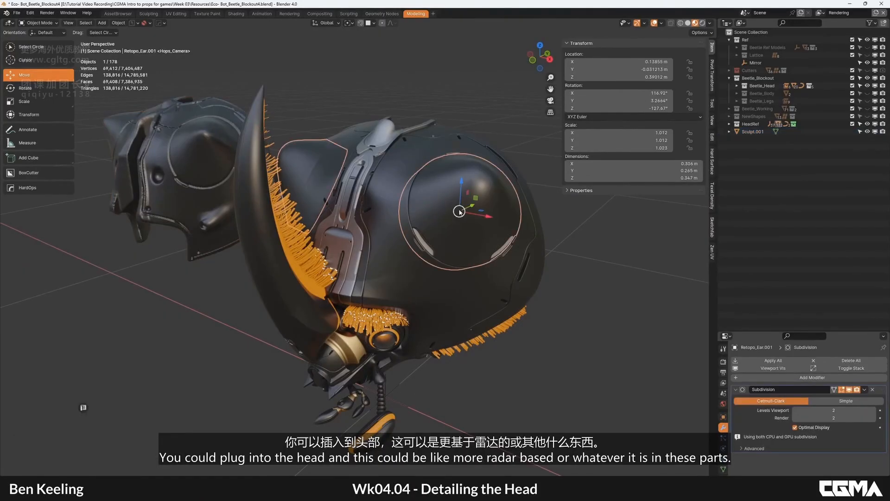
Examine the detailed reference head around the round ear piece and its plain surrounding surfaces from several angles.
{"action": "key", "text": "Delete"}
{"action": "middle_click_drag", "start_coordinate": [461, 203], "coordinate": [432, 195], "text": "alt"}
{"action": "middle_click_drag", "start_coordinate": [453, 145], "coordinate": [462, 202], "text": "alt"}
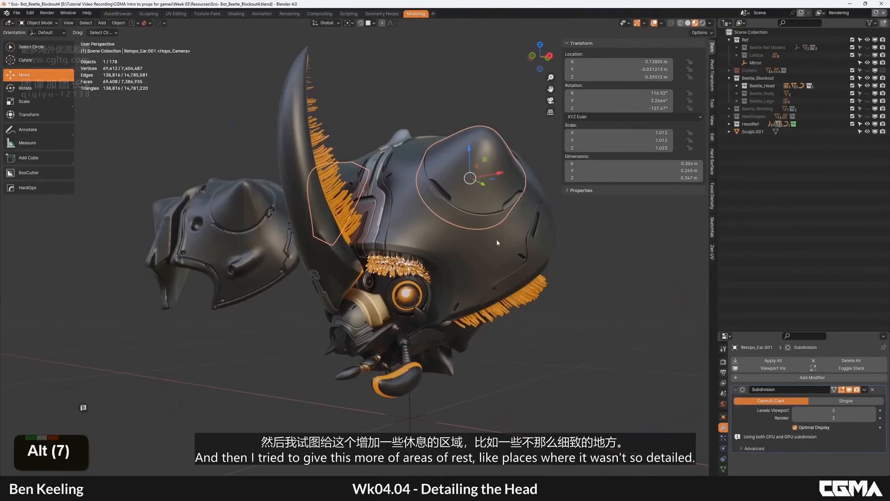
{"action": "middle_click_drag", "start_coordinate": [497, 243], "coordinate": [478, 246], "text": "alt"}
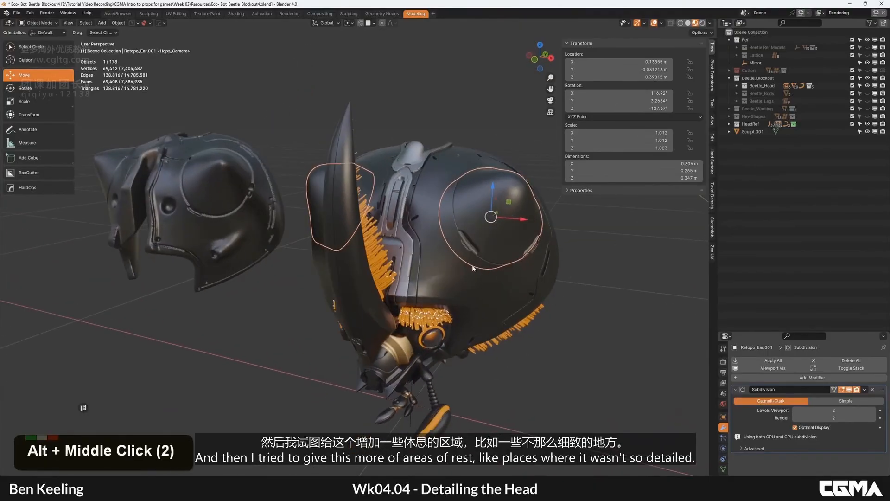
{"action": "middle_click_drag", "start_coordinate": [433, 271], "coordinate": [497, 255], "text": "alt"}
Select the detailed head's main shell and examine how its detail frames the edges and leads towards the face and horn.
{"action": "left_click", "coordinate": [389, 202]}
{"action": "middle_click_drag", "start_coordinate": [388, 202], "coordinate": [449, 222], "text": "alt"}
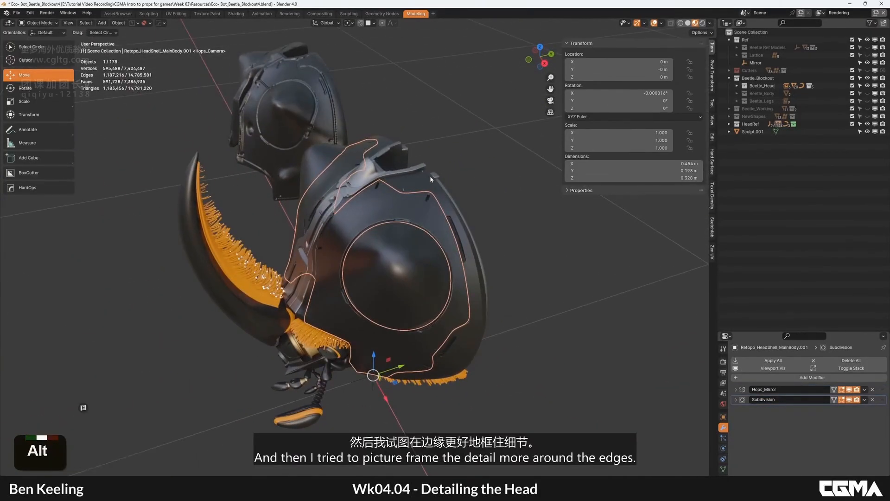
{"action": "middle_click_drag", "start_coordinate": [430, 176], "coordinate": [407, 254], "text": "alt"}
{"action": "middle_click_drag", "start_coordinate": [374, 227], "coordinate": [421, 279], "text": "alt"}
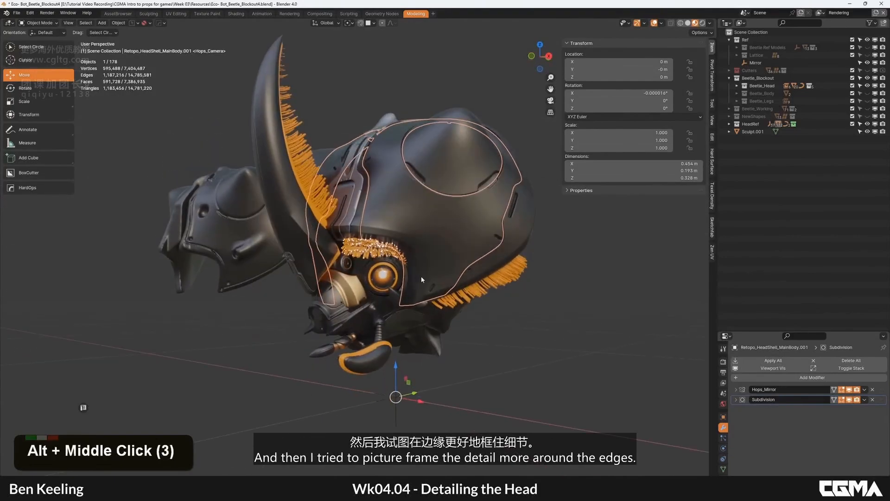
{"action": "middle_click_drag", "start_coordinate": [499, 257], "coordinate": [478, 287], "text": "alt"}
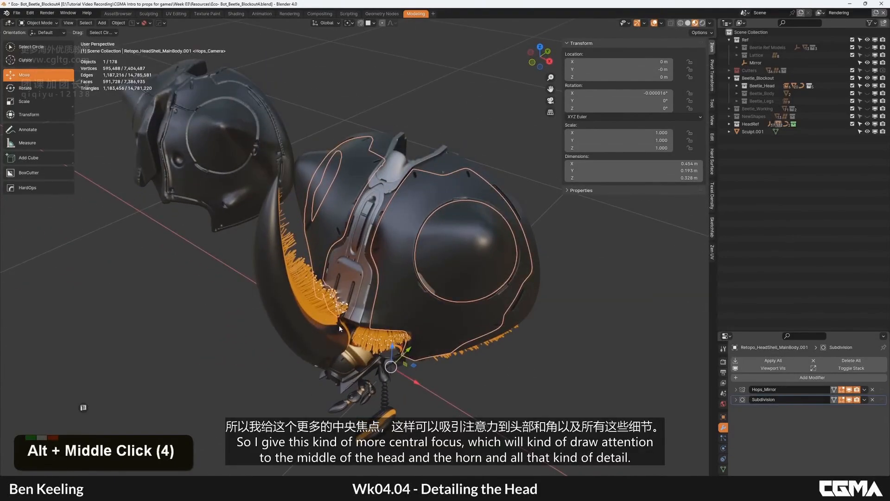
{"action": "middle_click_drag", "start_coordinate": [339, 329], "coordinate": [365, 181], "text": "alt"}
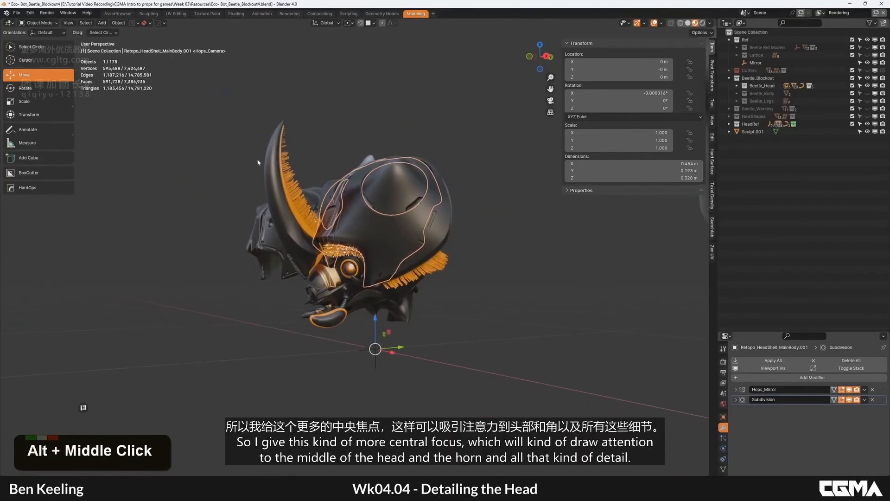
{"action": "middle_click_drag", "start_coordinate": [339, 265], "coordinate": [406, 277], "text": "alt"}
{"action": "scroll", "coordinate": [407, 324], "scroll_direction": "up", "scroll_amount": 2}
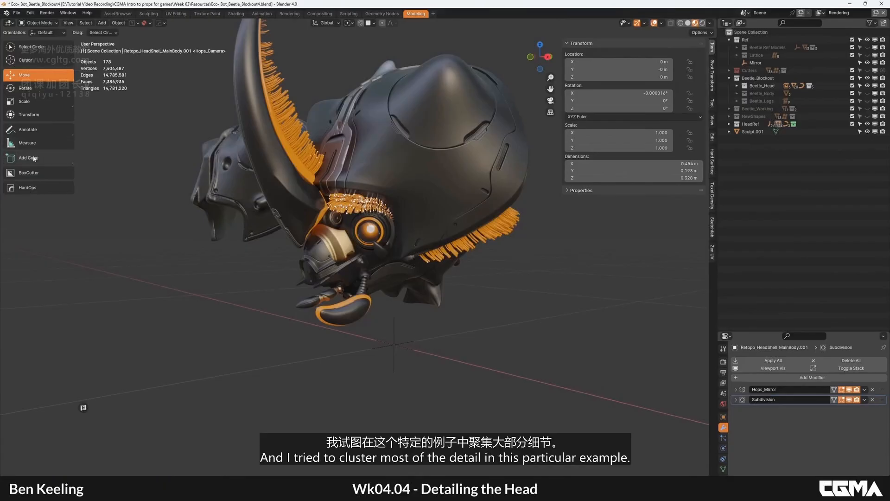
Annotate the detailed head with a circle around the face and arrows flowing into it, and remove the annotation layer.
{"action": "left_click", "coordinate": [46, 130]}
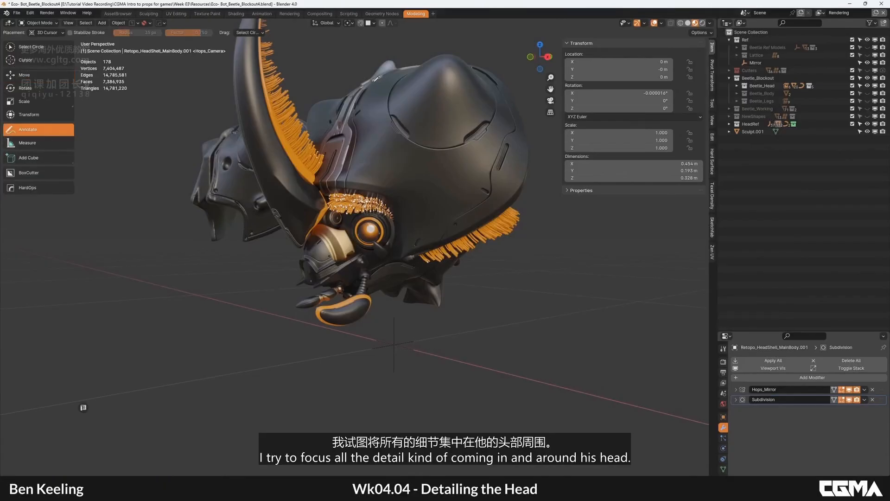
{"action": "left_click_drag", "start_coordinate": [307, 170], "coordinate": [255, 259]}
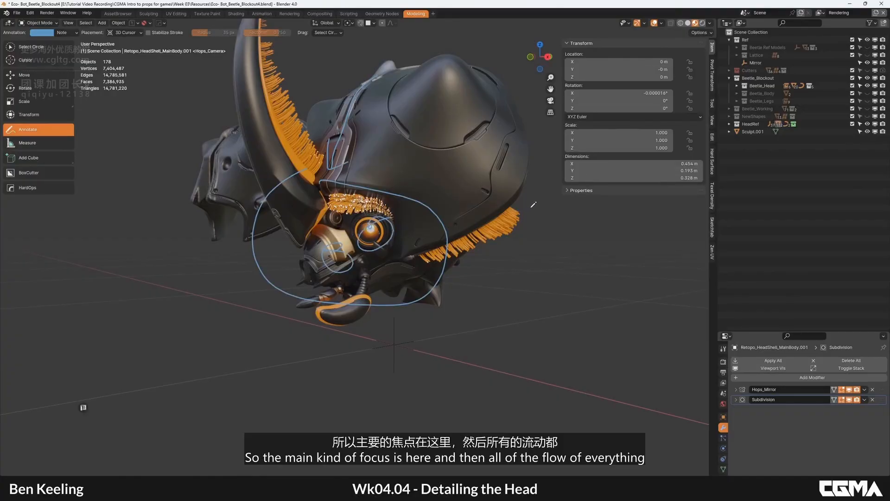
{"action": "left_click_drag", "start_coordinate": [471, 189], "coordinate": [452, 216]}
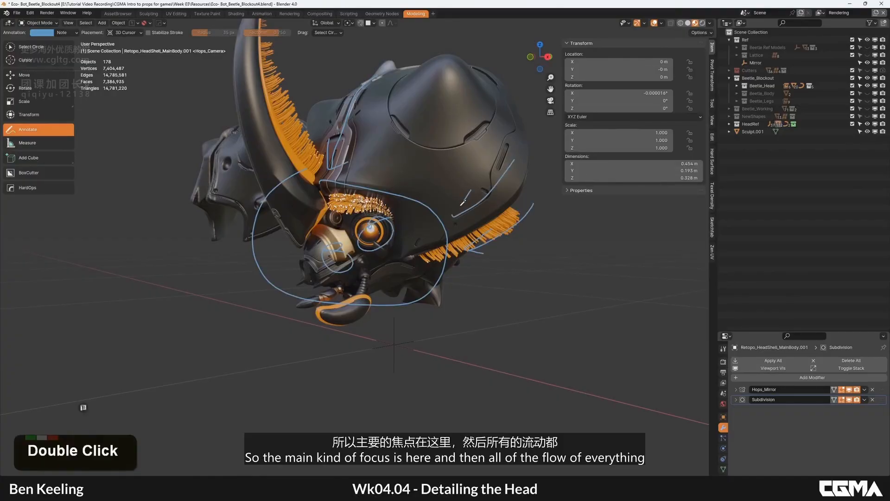
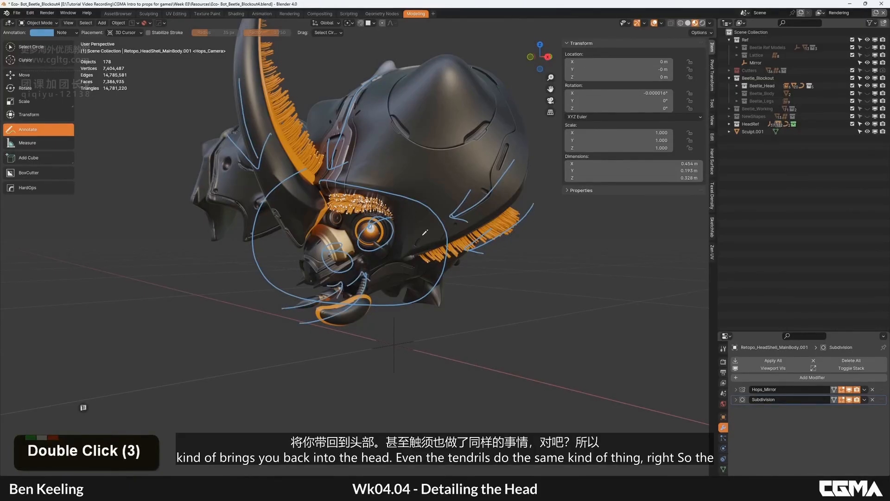
{"action": "left_click_drag", "start_coordinate": [388, 148], "coordinate": [371, 190]}
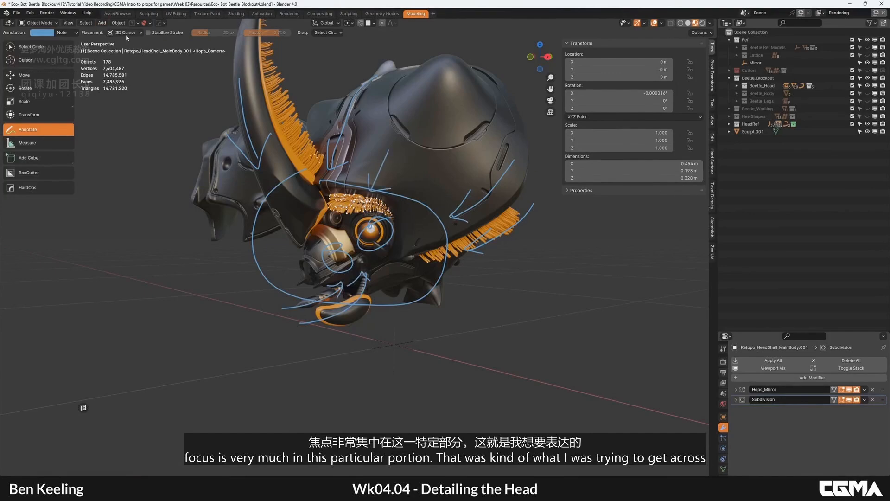
{"action": "left_click", "coordinate": [69, 33]}
{"action": "left_click", "coordinate": [116, 65]}
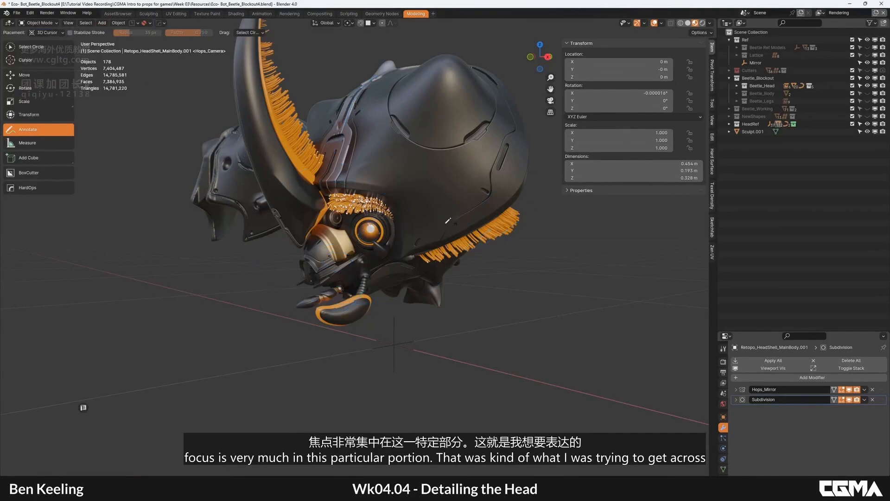
Annotate the shell's plain areas and the central strip above the brow, and remove the annotation layer.
{"action": "middle_click_drag", "start_coordinate": [324, 199], "coordinate": [354, 202]}
{"action": "middle_click_drag", "start_coordinate": [430, 189], "coordinate": [404, 175]}
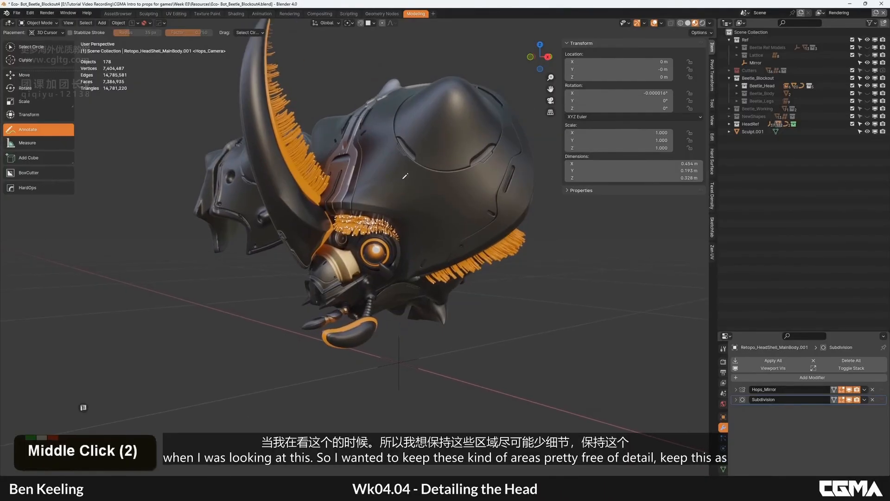
{"action": "left_click_drag", "start_coordinate": [386, 175], "coordinate": [388, 181]}
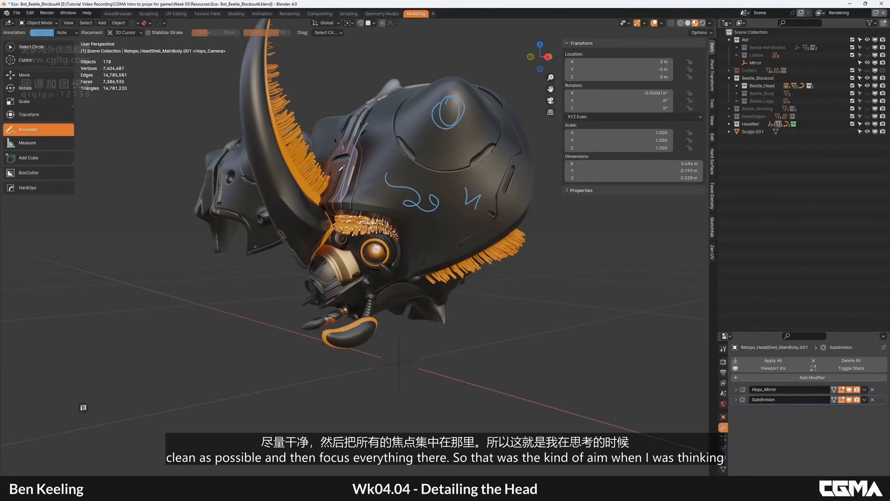
{"action": "left_click_drag", "start_coordinate": [341, 168], "coordinate": [366, 215]}
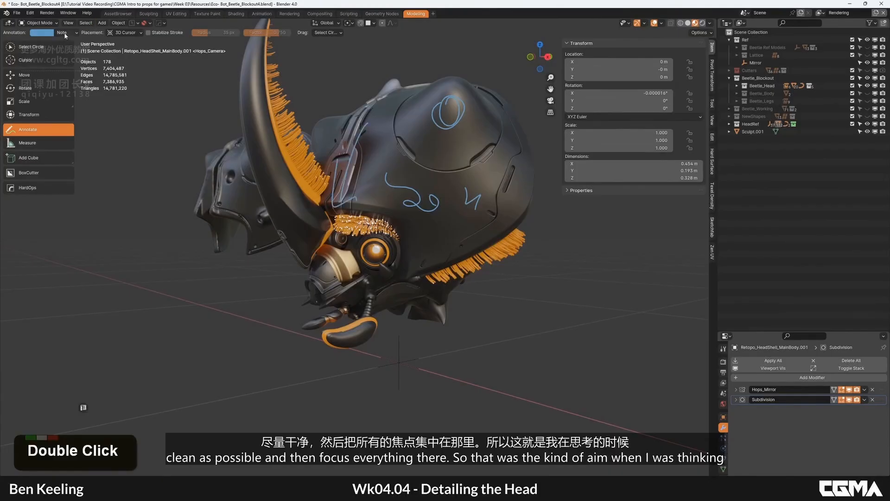
{"action": "left_click", "coordinate": [65, 34]}
{"action": "left_click", "coordinate": [116, 64]}
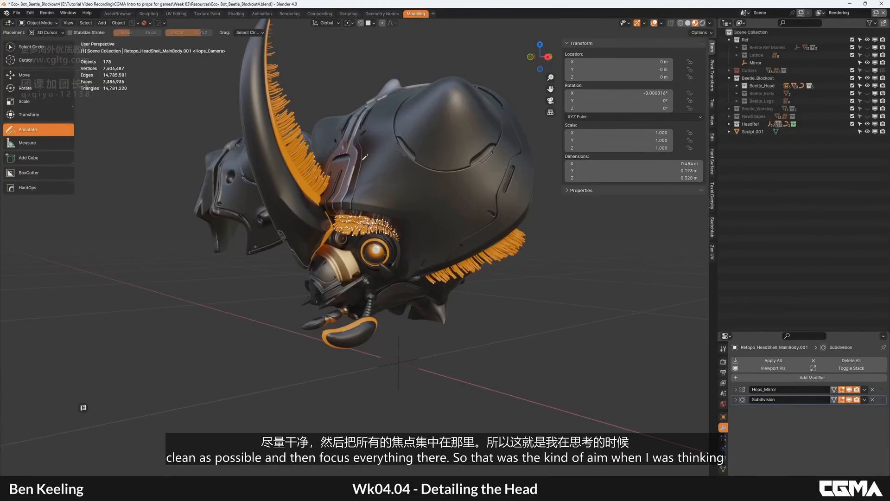
Return to the Move tool, select the sculpted head shell and examine the indented details on the side of its face.
{"action": "left_click", "coordinate": [27, 76]}
{"action": "mouse_move", "coordinate": [380, 218]}
{"action": "middle_mouse_down"}
{"action": "mouse_move", "coordinate": [503, 254]}
{"action": "mouse_move", "coordinate": [340, 243]}
{"action": "mouse_move", "coordinate": [362, 174]}
{"action": "middle_mouse_up"}
{"action": "middle_click", "coordinate": [394, 224], "text": "alt"}
{"action": "scroll", "coordinate": [362, 245], "scroll_direction": "down", "scroll_amount": 2}
{"action": "left_click", "coordinate": [339, 233]}
{"action": "key", "text": "KP_Decimal"}
{"action": "middle_click", "coordinate": [339, 226], "text": "alt"}
{"action": "mouse_move", "coordinate": [399, 142]}
{"action": "middle_mouse_down", "text": "alt"}
{"action": "mouse_move", "coordinate": [363, 160]}
{"action": "mouse_move", "coordinate": [325, 216]}
{"action": "mouse_move", "coordinate": [368, 171]}
{"action": "mouse_move", "coordinate": [340, 204]}
{"action": "mouse_move", "coordinate": [423, 175]}
{"action": "middle_mouse_up", "text": "alt"}
{"action": "middle_click_drag", "start_coordinate": [384, 290], "coordinate": [396, 272], "text": "alt"}
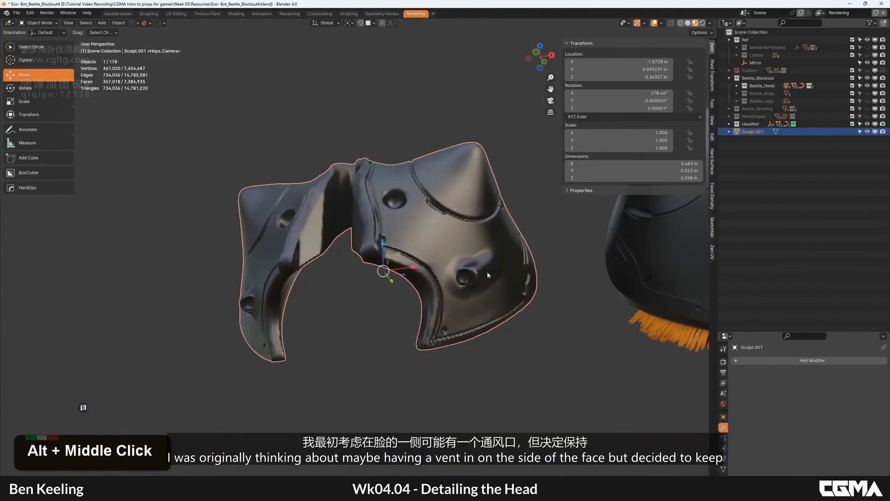
Compare the sculpted head with the detailed reference head, inspecting how the sculpted panel lines cut up the shell.
{"action": "scroll", "coordinate": [480, 286], "scroll_direction": "down", "scroll_amount": 2}
{"action": "mouse_move", "coordinate": [480, 287]}
{"action": "middle_mouse_down"}
{"action": "mouse_move", "coordinate": [461, 290]}
{"action": "mouse_move", "coordinate": [455, 255]}
{"action": "mouse_move", "coordinate": [418, 270]}
{"action": "mouse_move", "coordinate": [355, 270]}
{"action": "middle_mouse_up"}
{"action": "scroll", "coordinate": [374, 261], "scroll_direction": "up", "scroll_amount": 2}
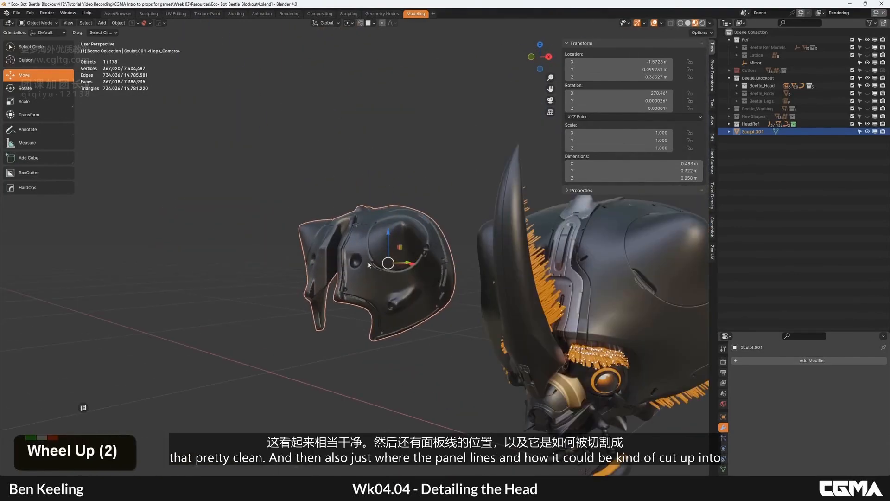
{"action": "mouse_move", "coordinate": [399, 248]}
{"action": "middle_mouse_down", "text": "alt"}
{"action": "mouse_move", "coordinate": [402, 256]}
{"action": "mouse_move", "coordinate": [364, 216]}
{"action": "middle_mouse_up", "text": "alt"}
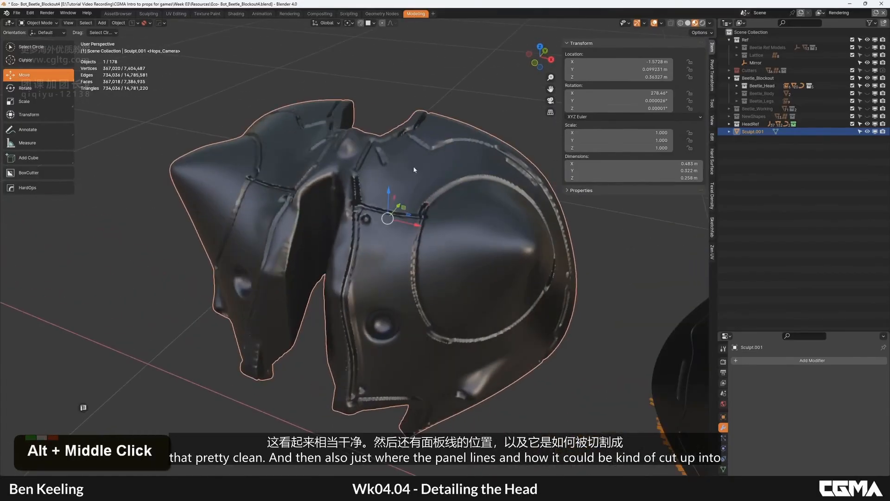
{"action": "mouse_move", "coordinate": [414, 169]}
{"action": "middle_mouse_down", "text": "alt"}
{"action": "mouse_move", "coordinate": [402, 252]}
{"action": "mouse_move", "coordinate": [382, 206]}
{"action": "mouse_move", "coordinate": [332, 227]}
{"action": "mouse_move", "coordinate": [363, 212]}
{"action": "mouse_move", "coordinate": [399, 227]}
{"action": "mouse_move", "coordinate": [426, 210]}
{"action": "mouse_move", "coordinate": [408, 205]}
{"action": "mouse_move", "coordinate": [466, 238]}
{"action": "middle_mouse_up", "text": "alt"}
Delete the Sculpt.001 head shell and hide the transform sidebar.
{"action": "scroll", "coordinate": [332, 227], "scroll_direction": "up", "scroll_amount": 3}
{"action": "scroll", "coordinate": [363, 209], "scroll_direction": "down", "scroll_amount": 2}
{"action": "key", "text": "Delete"}
{"action": "key", "text": "n"}
Show the wireframe overlay and isolate the blockout head's main shell in local view.
{"action": "middle_click_drag", "start_coordinate": [677, 255], "coordinate": [494, 241]}
{"action": "left_click", "coordinate": [504, 233]}
{"action": "key", "text": "F4"}
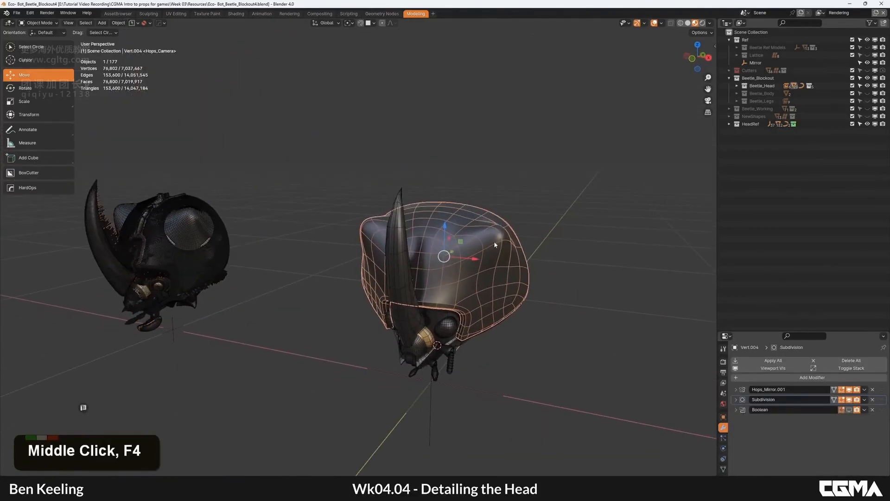
{"action": "key", "text": "KP_Divide"}
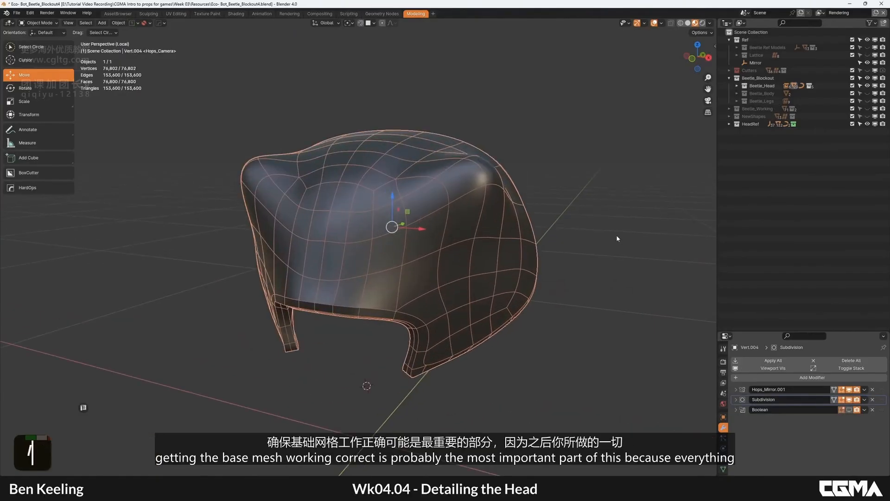
Toggle the shell's modifiers in the viewport, re-enabling only Hops_Mirror.001 and Subdivision, and clear the selection to inspect the smooth surface.
{"action": "left_click", "coordinate": [783, 366]}
{"action": "middle_click_drag", "start_coordinate": [552, 292], "coordinate": [501, 278], "text": "alt"}
{"action": "left_click", "coordinate": [848, 390]}
{"action": "left_click", "coordinate": [849, 399]}
{"action": "middle_click_drag", "start_coordinate": [408, 262], "coordinate": [441, 286], "text": "alt"}
{"action": "key", "text": "alt+a"}
{"action": "middle_click_drag", "start_coordinate": [339, 238], "coordinate": [385, 266], "text": "alt"}
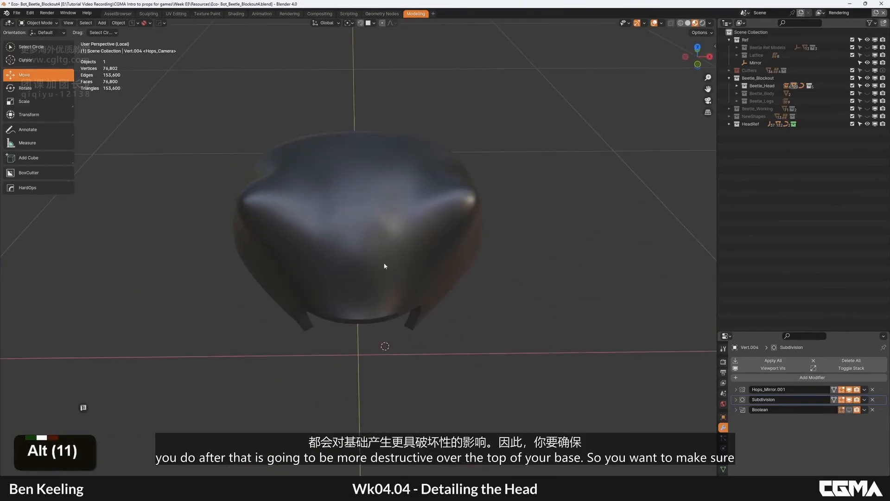
Examine the isolated shell's smooth shading and the lip around its opening from several angles.
{"action": "middle_click_drag", "start_coordinate": [401, 230], "coordinate": [302, 232], "text": "alt"}
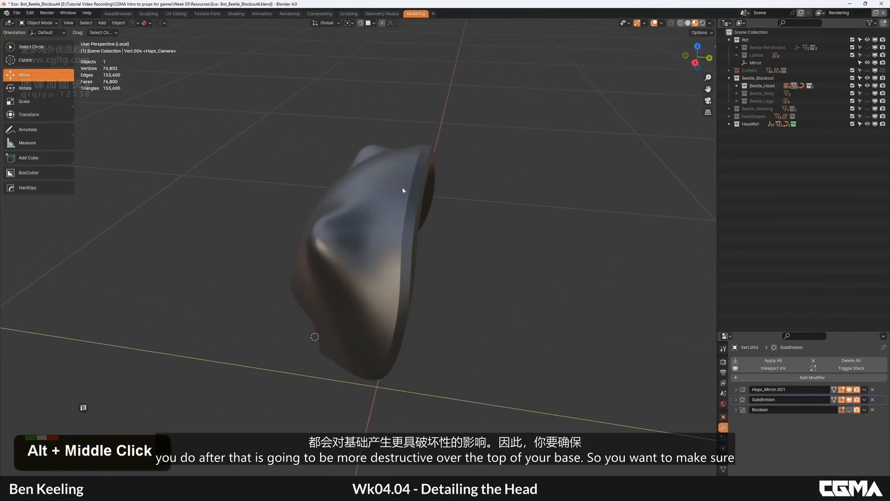
{"action": "middle_click_drag", "start_coordinate": [403, 190], "coordinate": [388, 174], "text": "alt"}
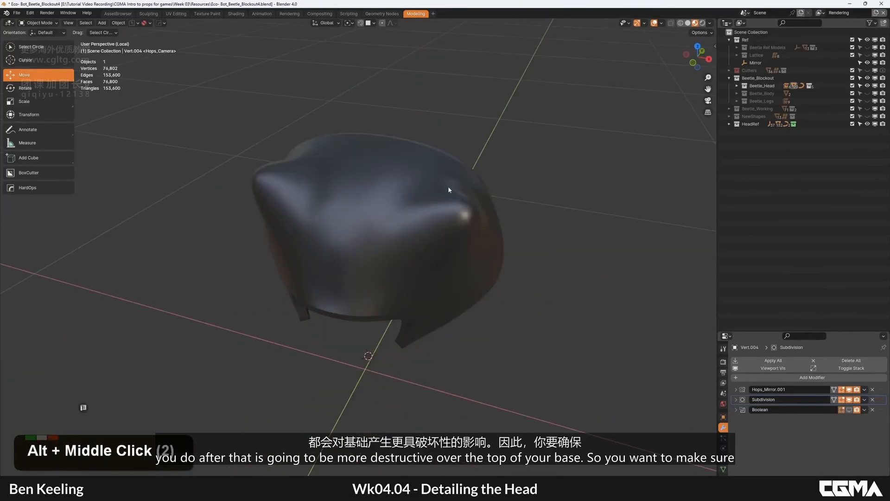
{"action": "middle_click_drag", "start_coordinate": [448, 189], "coordinate": [332, 278], "text": "alt"}
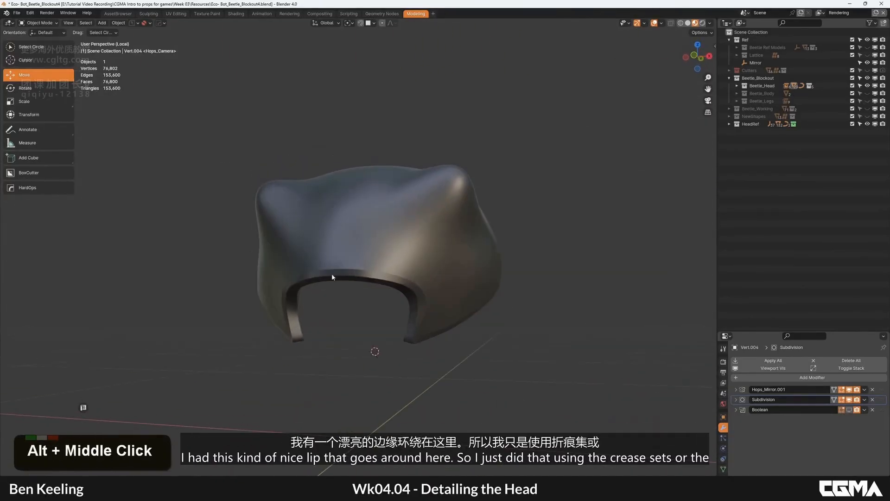
{"action": "middle_click_drag", "start_coordinate": [427, 352], "coordinate": [394, 304], "text": "alt"}
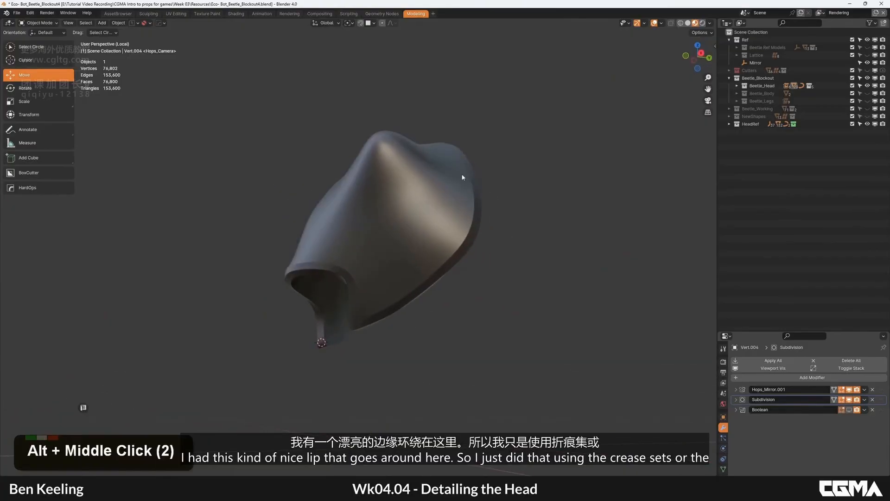
{"action": "middle_click_drag", "start_coordinate": [462, 177], "coordinate": [432, 176], "text": "alt"}
Turn off the shell's modifiers in the viewport and inspect the marked lip edges of its base mesh in Edit Mode with wireframe.
{"action": "left_click", "coordinate": [764, 369]}
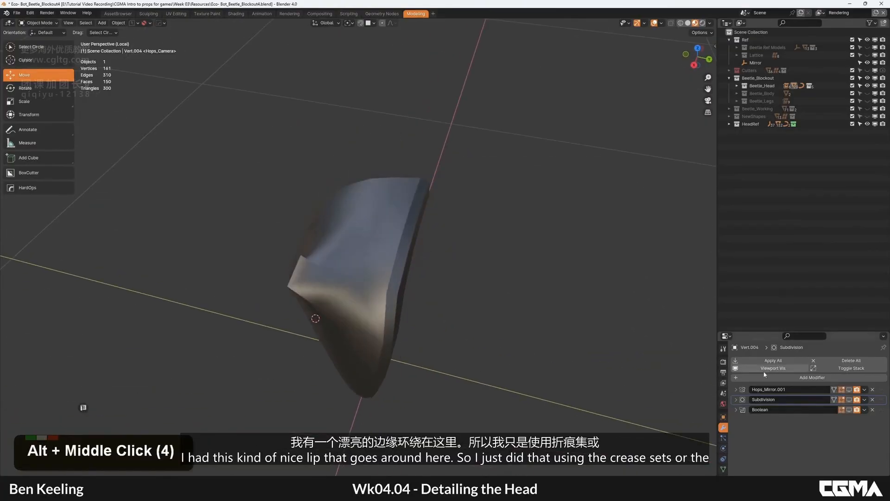
{"action": "middle_click_drag", "start_coordinate": [403, 278], "coordinate": [392, 255], "text": "alt"}
{"action": "key", "text": "F4"}
{"action": "key", "text": "Tab"}
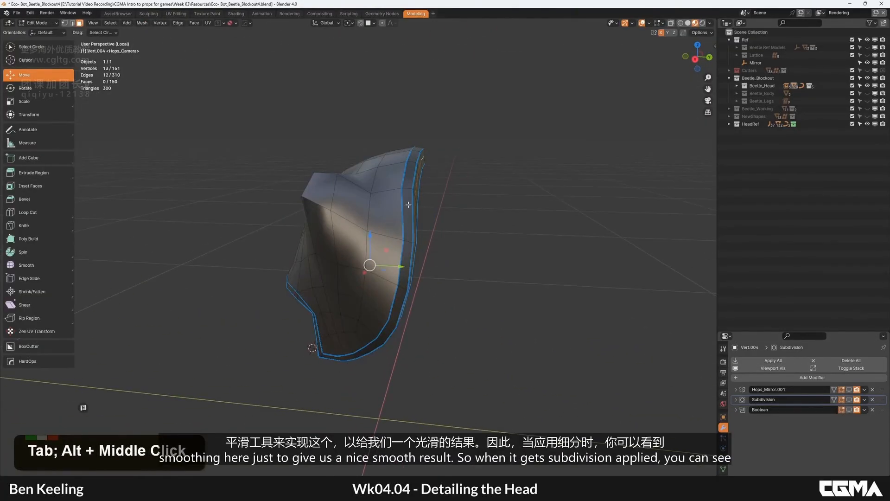
{"action": "middle_click_drag", "start_coordinate": [407, 204], "coordinate": [413, 243], "text": "alt"}
{"action": "key", "text": "Tab"}
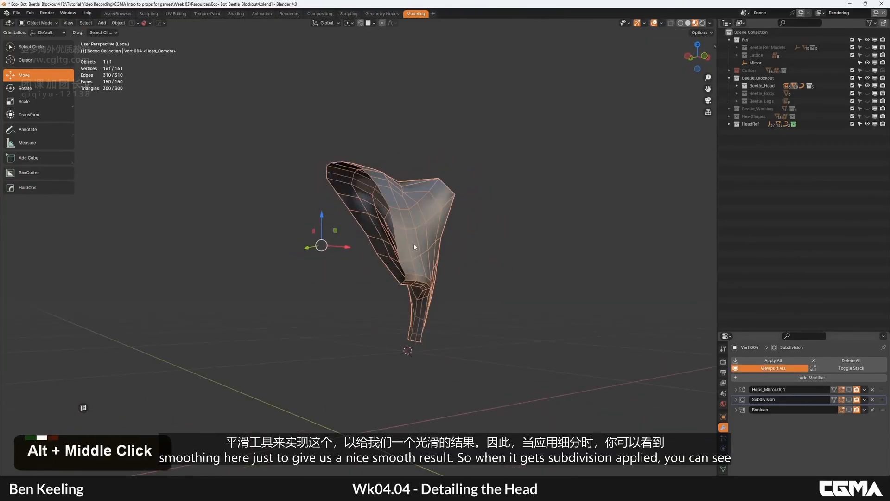
Delete the shell's Boolean modifier, hide the wireframe overlay and return to the full scene with nothing selected.
{"action": "middle_click_drag", "start_coordinate": [458, 272], "coordinate": [354, 284], "text": "alt"}
{"action": "left_click", "coordinate": [872, 409]}
{"action": "scroll", "coordinate": [370, 281], "scroll_direction": "up", "scroll_amount": 2}
{"action": "key", "text": "F4"}
{"action": "scroll", "coordinate": [373, 250], "scroll_direction": "down", "scroll_amount": 3}
{"action": "key", "text": "slash"}
{"action": "key", "text": "alt+a"}
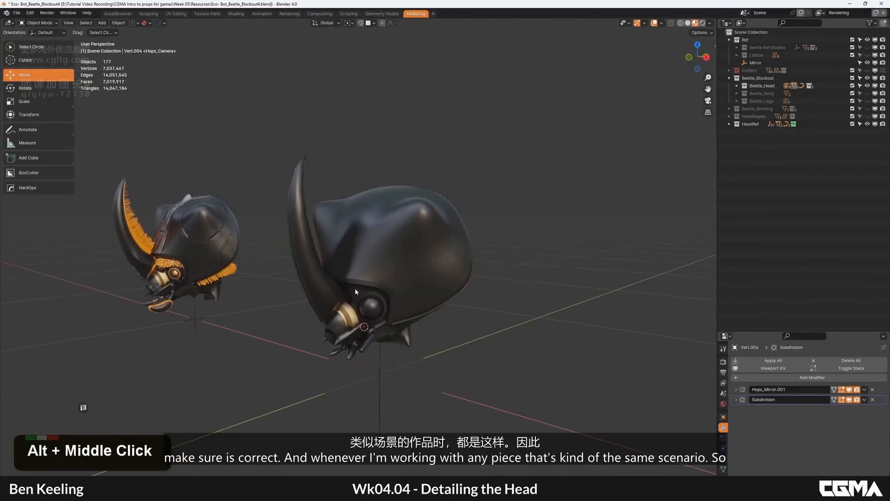
Isolate the blockout head's inner piece with the eye socket and examine its surface with the wireframe shown and hidden.
{"action": "left_click", "coordinate": [361, 288]}
{"action": "key", "text": "slash"}
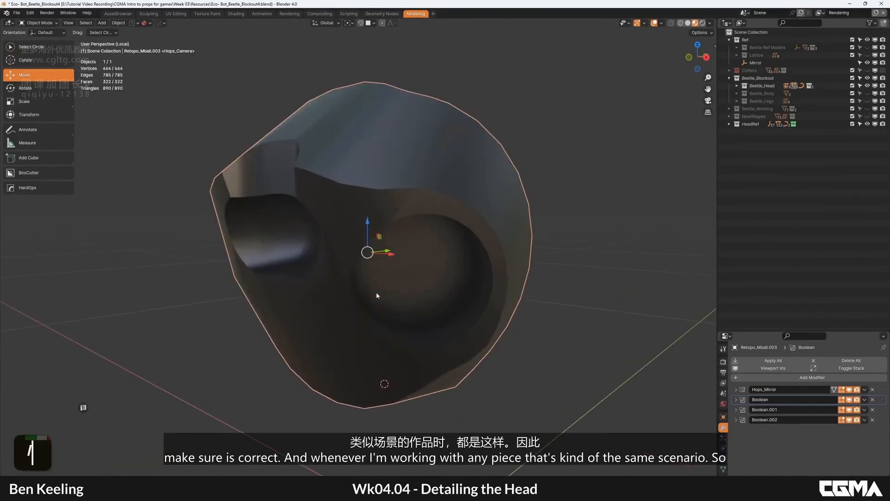
{"action": "key", "text": "F4"}
{"action": "middle_click_drag", "start_coordinate": [374, 284], "coordinate": [402, 245], "text": "alt"}
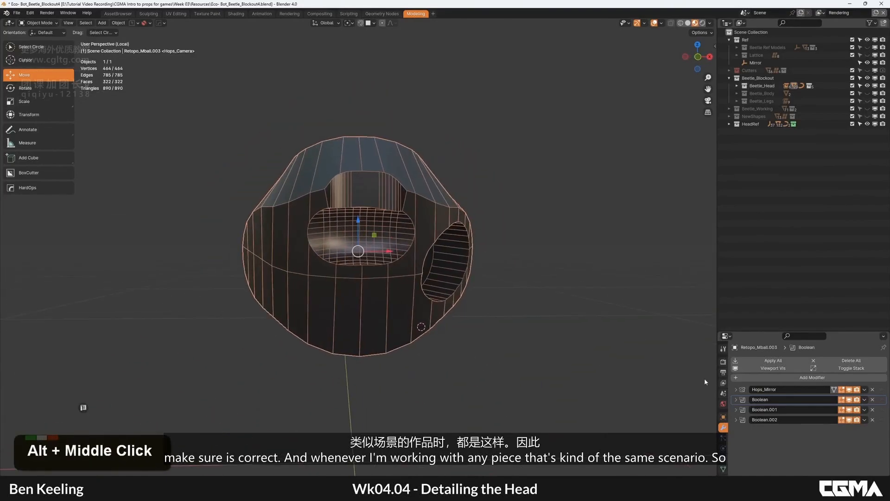
{"action": "middle_click_drag", "start_coordinate": [351, 210], "coordinate": [353, 235], "text": "alt"}
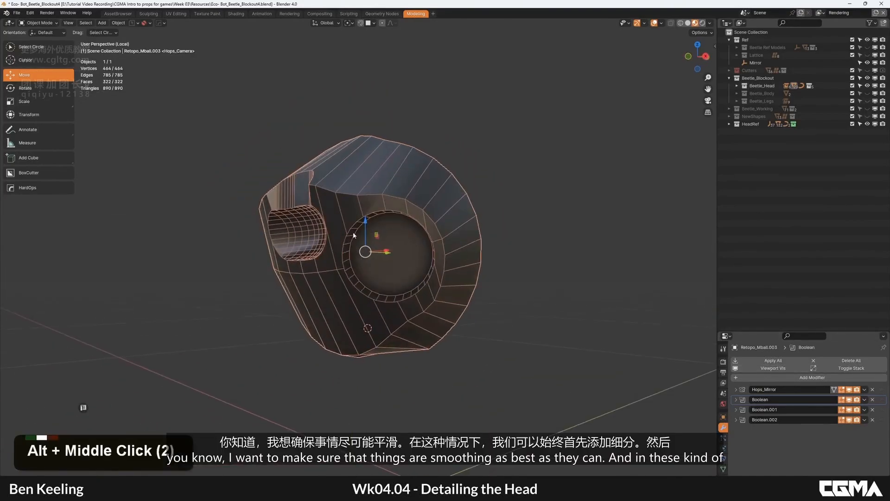
{"action": "scroll", "coordinate": [353, 235], "scroll_direction": "down", "scroll_amount": 1}
{"action": "key", "text": "F4"}
{"action": "middle_click_drag", "start_coordinate": [388, 199], "coordinate": [441, 242], "text": "alt"}
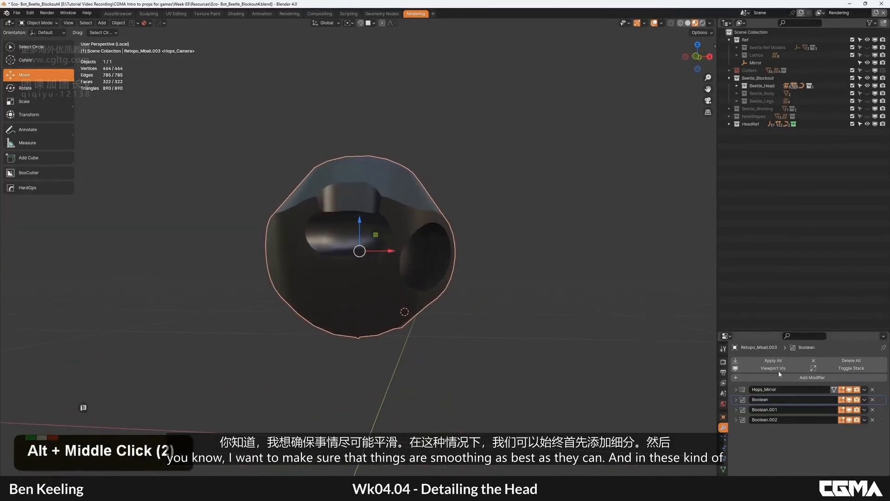
Add a level 2 Subdivision modifier to the isolated inner piece and move it to the start of its modifier stack.
{"action": "middle_click_drag", "start_coordinate": [482, 279], "coordinate": [522, 289], "text": "alt"}
{"action": "key", "text": "ctrl+2"}
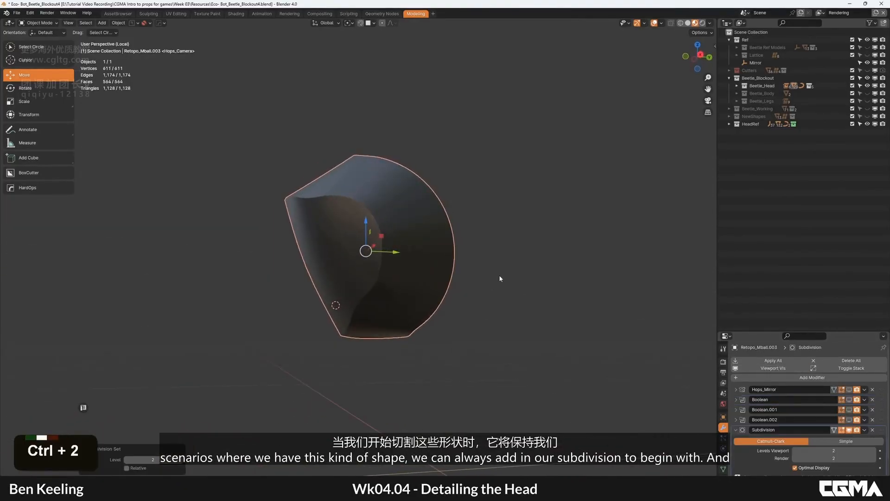
{"action": "left_click_drag", "start_coordinate": [880, 430], "coordinate": [879, 377]}
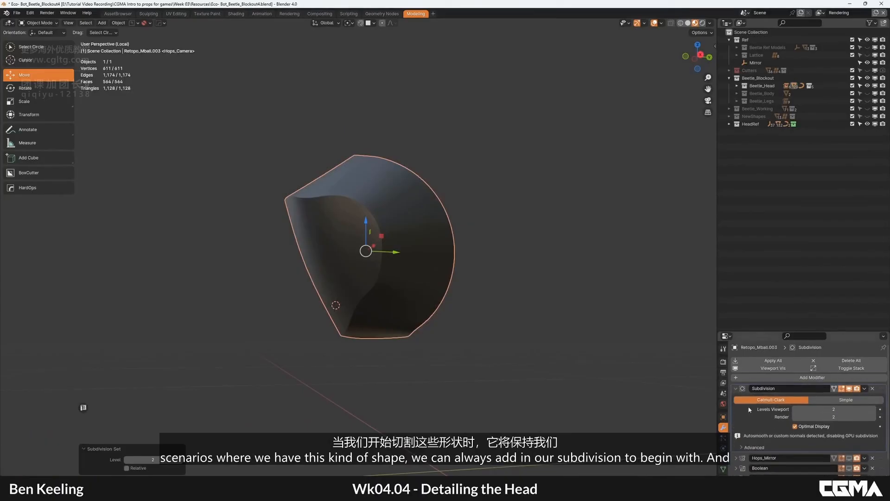
{"action": "left_click", "coordinate": [735, 391]}
Re-enable the viewport display of the inner piece's mirror and Boolean modifiers.
{"action": "left_click", "coordinate": [849, 400]}
{"action": "left_click", "coordinate": [849, 409]}
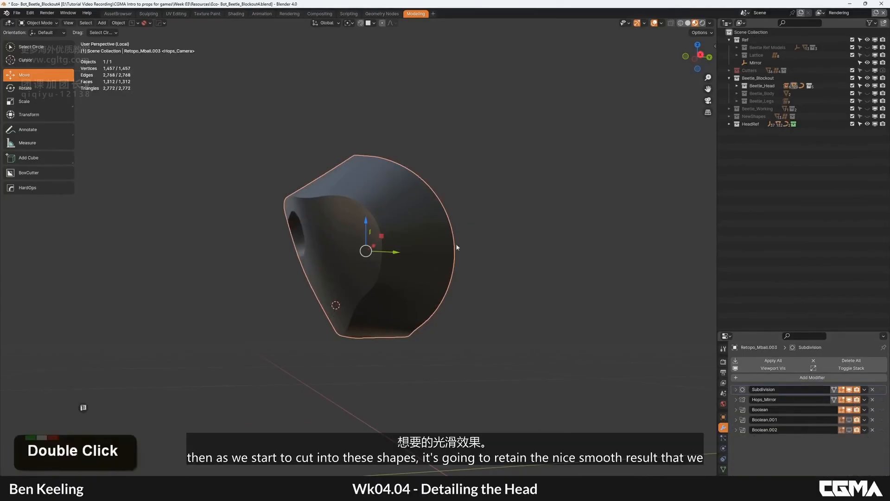
{"action": "middle_click_drag", "start_coordinate": [457, 248], "coordinate": [376, 245], "text": "alt"}
{"action": "key", "text": "F4"}
{"action": "left_click", "coordinate": [849, 420]}
Examine the smoothing around the inner piece's eye socket cuts up close and return to the full scene.
{"action": "key", "text": "alt+a"}
{"action": "left_click", "coordinate": [417, 255]}
{"action": "scroll", "coordinate": [343, 229], "scroll_direction": "up", "scroll_amount": 1}
{"action": "scroll", "coordinate": [382, 231], "scroll_direction": "up", "scroll_amount": 3}
{"action": "key", "text": "F4"}
{"action": "key", "text": "F4"}
{"action": "scroll", "coordinate": [471, 196], "scroll_direction": "down", "scroll_amount": 1}
{"action": "middle_click_drag", "start_coordinate": [478, 193], "coordinate": [480, 229], "text": "alt"}
{"action": "key", "text": "KP_Divide"}
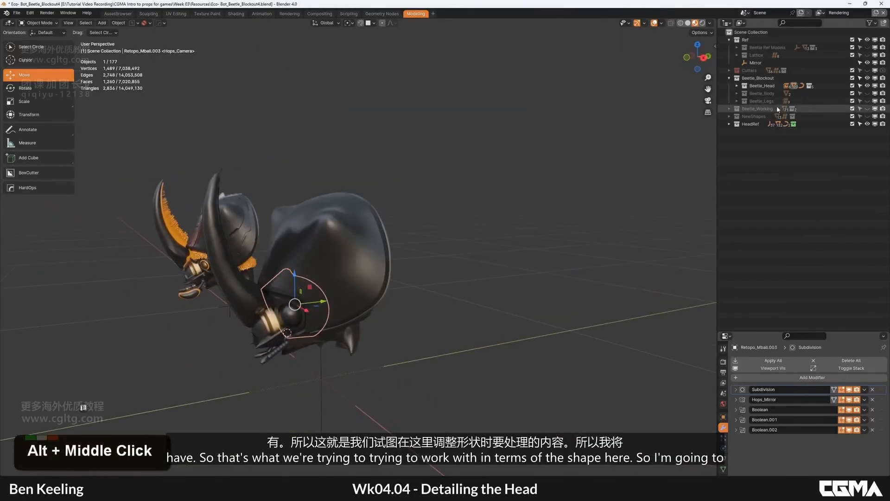
Hide the Eyes, Horn, HeadUnderside and Tendril collections inside Beetle_Head.
{"action": "left_click", "coordinate": [737, 86]}
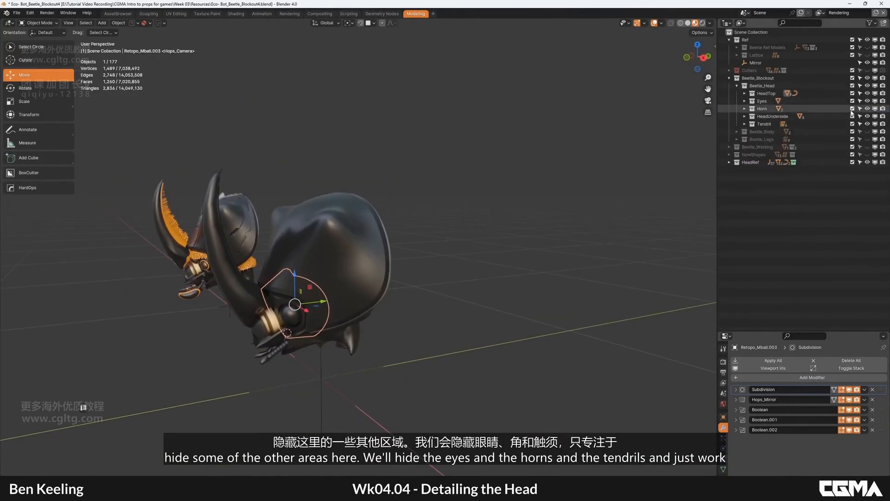
{"action": "left_click", "coordinate": [867, 101]}
{"action": "left_click", "coordinate": [867, 109]}
{"action": "left_click", "coordinate": [867, 116]}
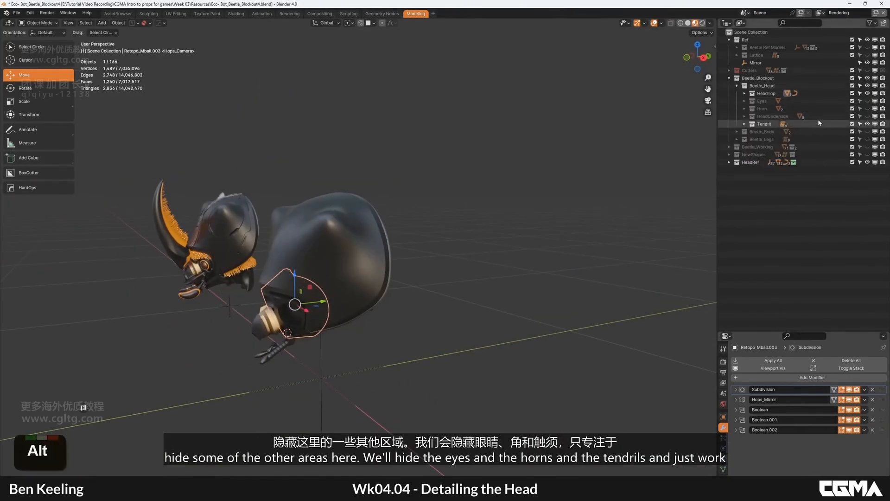
{"action": "left_click", "coordinate": [867, 124]}
{"action": "middle_click_drag", "start_coordinate": [386, 210], "coordinate": [405, 288], "text": "alt"}
{"action": "scroll", "coordinate": [405, 289], "scroll_direction": "up", "scroll_amount": 2}
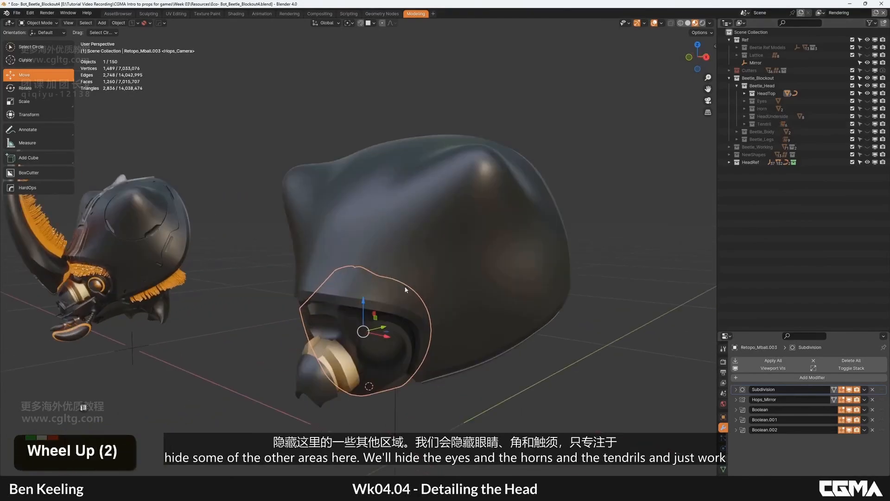
Examine the head's outer top shell from several angles and from above.
{"action": "left_click", "coordinate": [377, 236]}
{"action": "scroll", "coordinate": [377, 237], "scroll_direction": "down", "scroll_amount": 2}
{"action": "middle_click_drag", "start_coordinate": [377, 236], "coordinate": [342, 234], "text": "alt"}
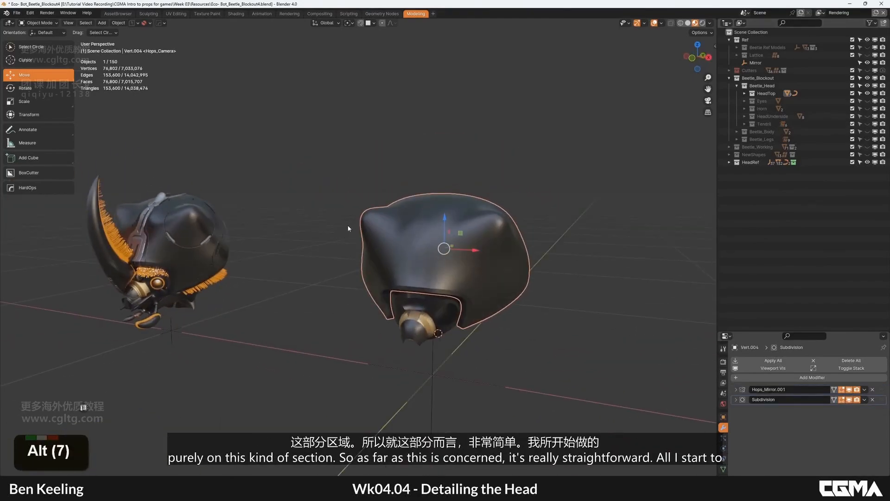
{"action": "middle_click_drag", "start_coordinate": [447, 237], "coordinate": [502, 274], "text": "alt"}
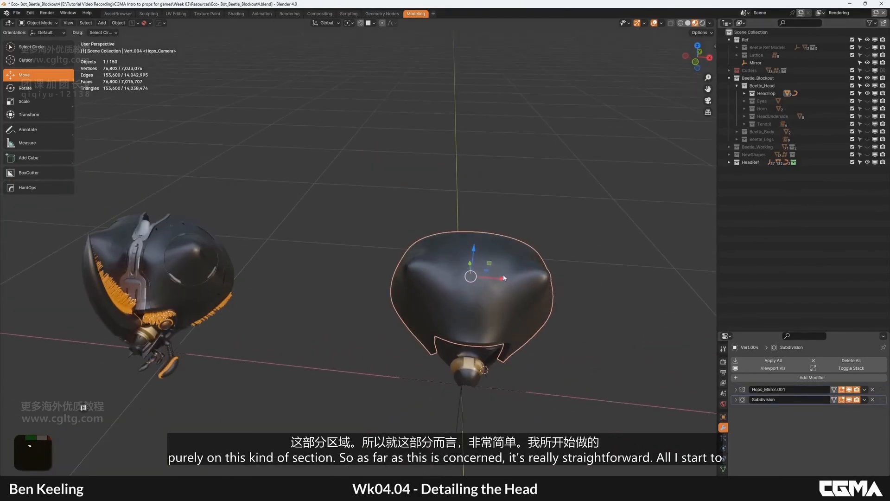
{"action": "key", "text": "KP_7"}
{"action": "scroll", "coordinate": [430, 242], "scroll_direction": "up", "scroll_amount": 2}
{"action": "middle_click_drag", "start_coordinate": [429, 243], "coordinate": [453, 242]}
{"action": "key", "text": "shift+a"}
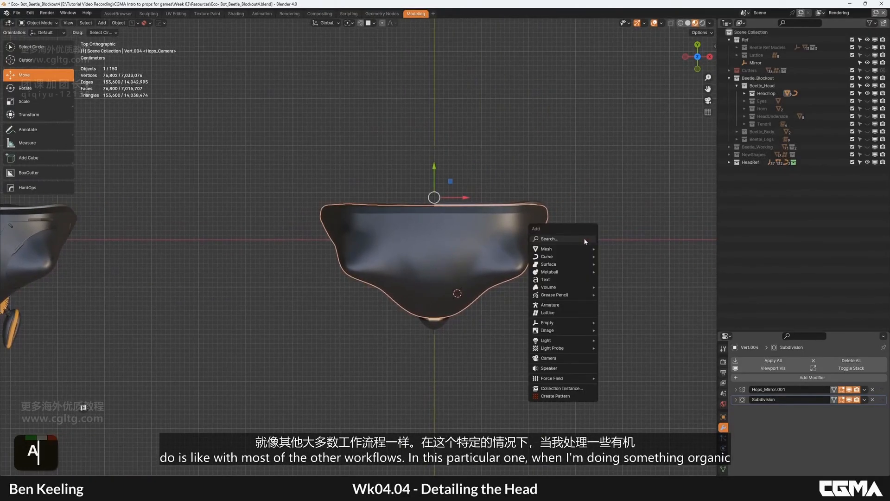
{"action": "scroll", "coordinate": [411, 270], "scroll_direction": "down", "scroll_amount": 3}
{"action": "middle_click_drag", "start_coordinate": [412, 271], "coordinate": [424, 274]}
{"action": "middle_click_drag", "start_coordinate": [424, 273], "coordinate": [389, 219], "text": "alt"}
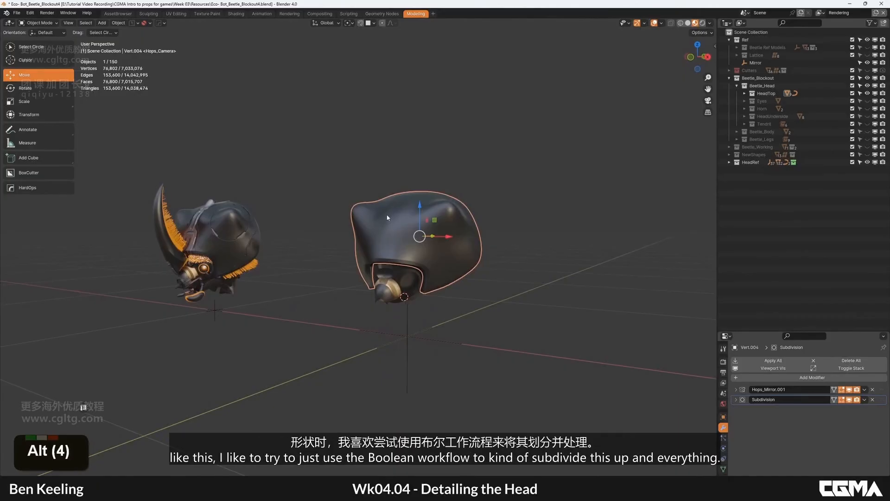
{"action": "middle_click_drag", "start_coordinate": [391, 218], "coordinate": [384, 198], "text": "alt"}
{"action": "scroll", "coordinate": [455, 255], "scroll_direction": "up", "scroll_amount": 3}
Mirror the inner eye socket piece across the X axis with the Hard Ops mirror tool.
{"action": "left_click", "coordinate": [501, 292]}
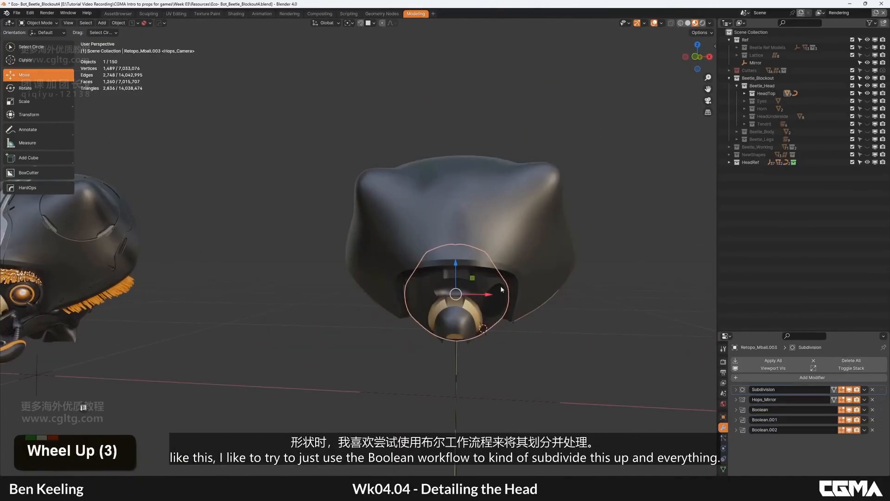
{"action": "middle_click_drag", "start_coordinate": [502, 287], "coordinate": [442, 249], "text": "alt"}
{"action": "key", "text": "alt+x"}
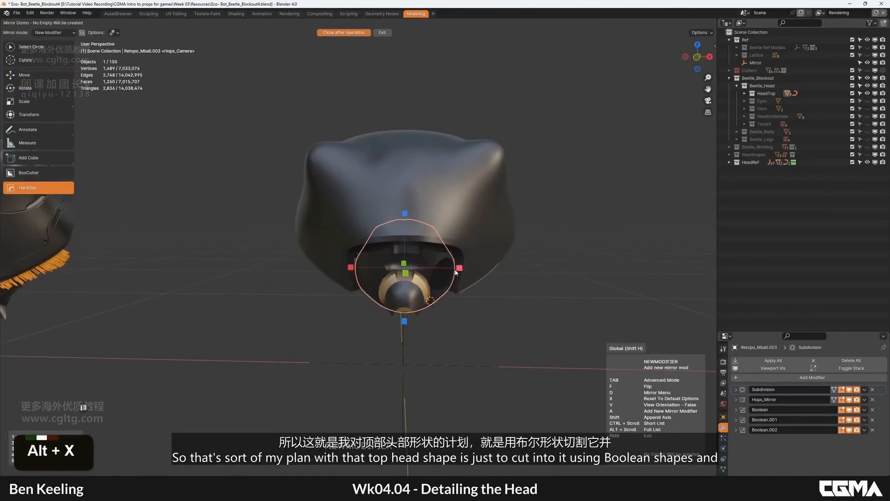
{"action": "left_click", "coordinate": [458, 269]}
Draw a long, narrow box from front to back over the middle of the top shell in top view with Add Cube.
{"action": "middle_click_drag", "start_coordinate": [527, 281], "coordinate": [482, 262], "text": "alt"}
{"action": "left_click", "coordinate": [416, 201]}
{"action": "middle_click_drag", "start_coordinate": [437, 219], "coordinate": [551, 313], "text": "alt"}
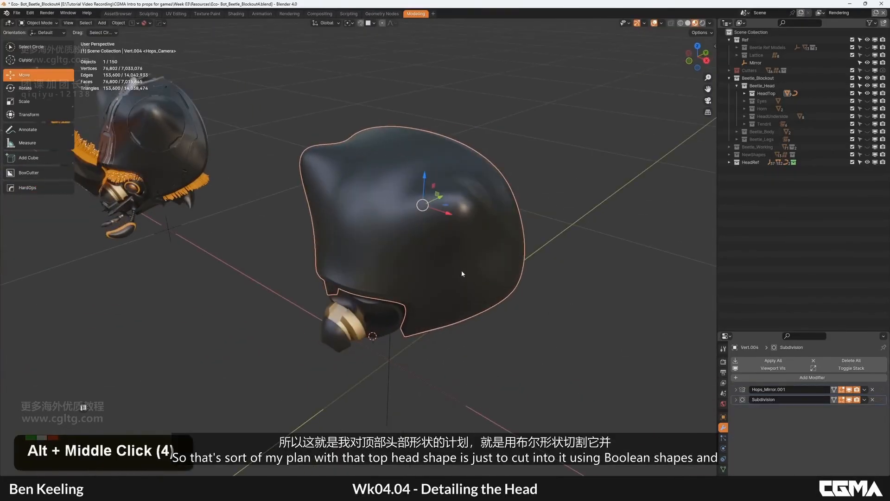
{"action": "middle_click_drag", "start_coordinate": [431, 235], "coordinate": [443, 243], "text": "alt"}
{"action": "key", "text": "1"}
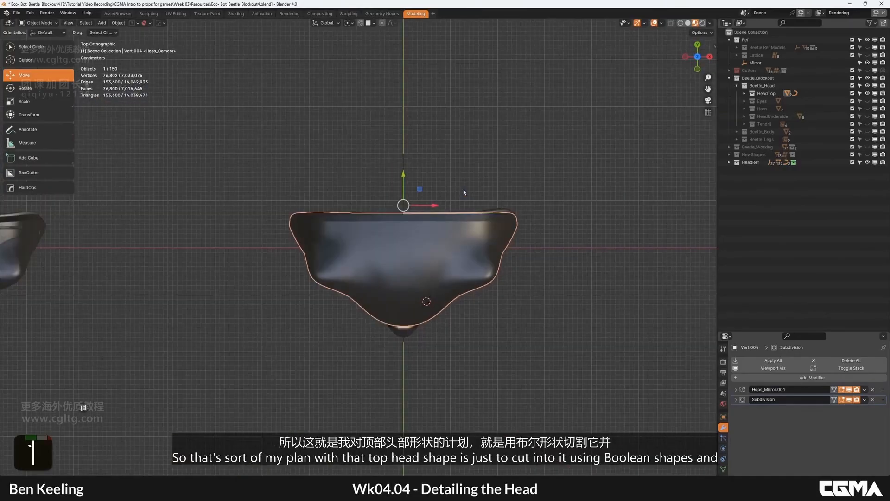
{"action": "scroll", "coordinate": [448, 248], "scroll_direction": "down", "scroll_amount": 2}
{"action": "scroll", "coordinate": [447, 248], "scroll_direction": "up", "scroll_amount": 2}
{"action": "left_click", "coordinate": [531, 267], "text": "shift"}
{"action": "key", "text": "shift+a"}
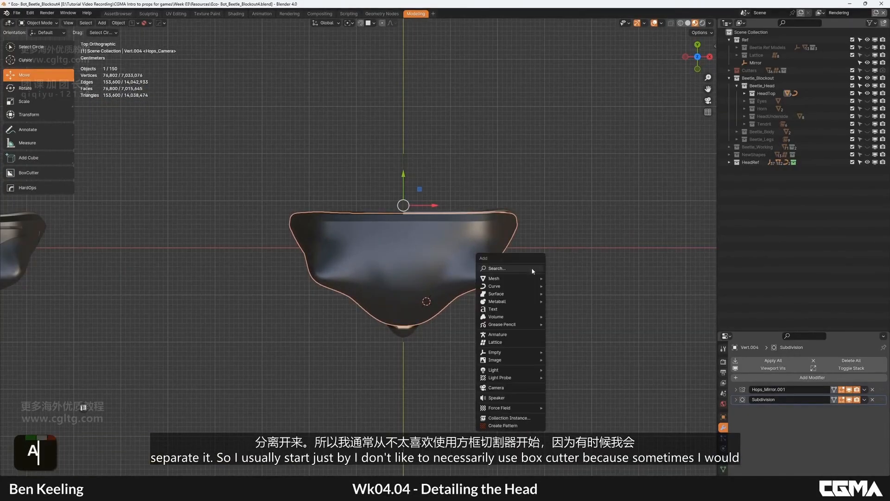
{"action": "left_click", "coordinate": [46, 158]}
{"action": "middle_click", "coordinate": [416, 236]}
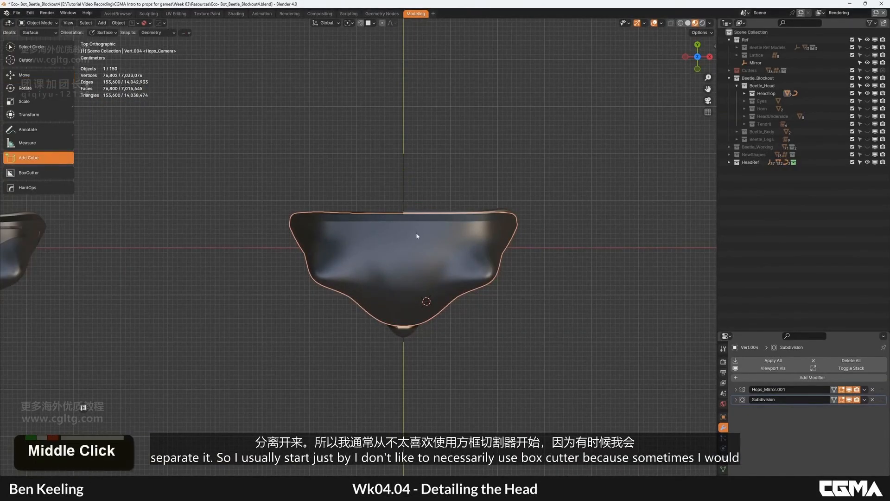
{"action": "middle_click_drag", "start_coordinate": [42, 139], "coordinate": [40, 154], "text": "shift"}
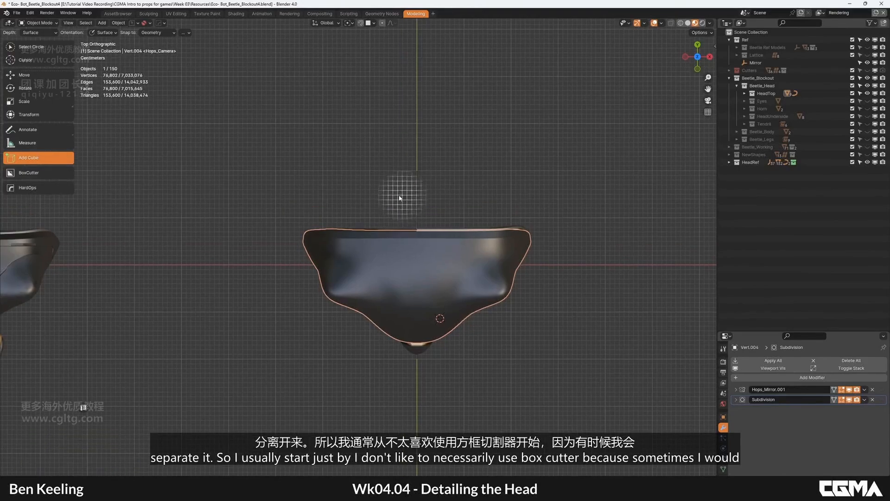
{"action": "middle_click_drag", "start_coordinate": [528, 286], "coordinate": [455, 252], "text": "shift"}
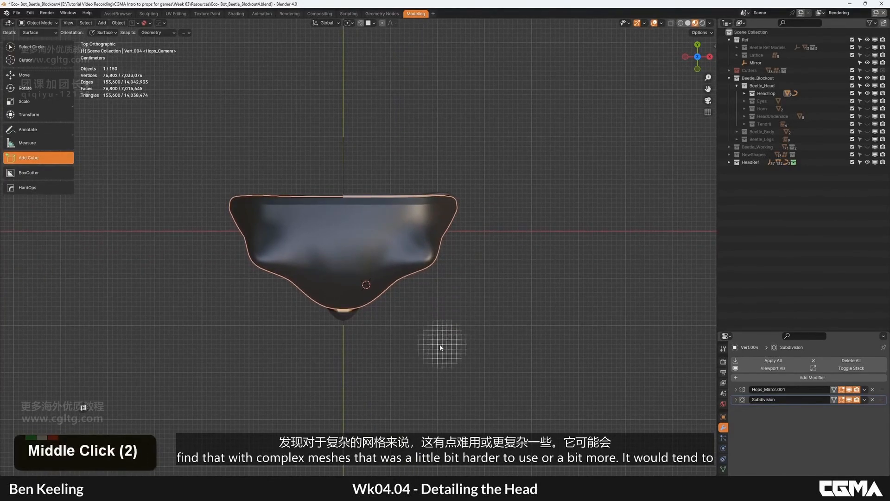
{"action": "left_click_drag", "start_coordinate": [321, 182], "coordinate": [317, 165]}
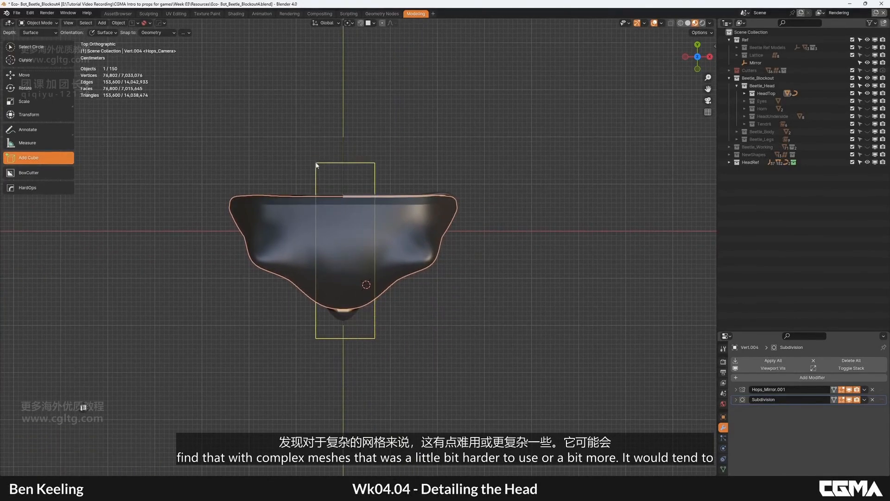
{"action": "left_click", "coordinate": [288, 115]}
Scale the new box to about 3.4 times its height along Z and raise it so it passes through the head's top shell.
{"action": "middle_click_drag", "start_coordinate": [394, 204], "coordinate": [344, 159], "text": "alt"}
{"action": "key", "text": "w"}
{"action": "middle_click_drag", "start_coordinate": [374, 250], "coordinate": [402, 246], "text": "alt"}
{"action": "key", "text": "s"}
{"action": "key", "text": "z"}
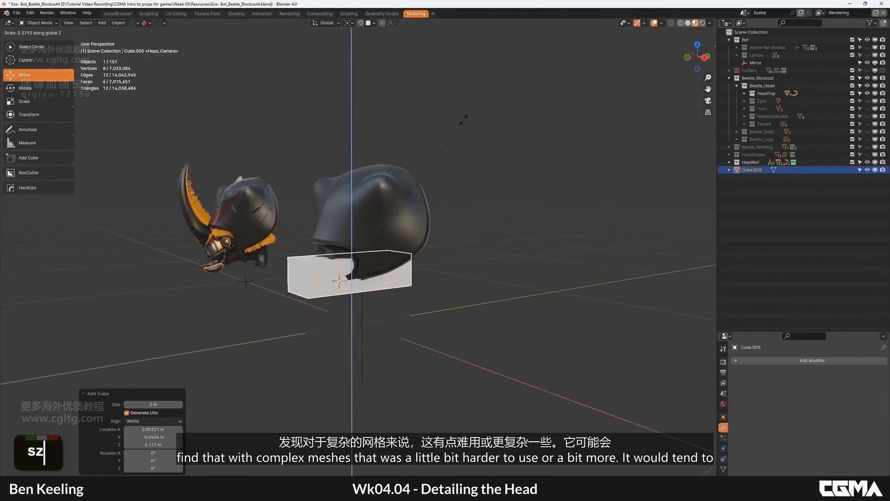
{"action": "left_click", "coordinate": [465, 117]}
{"action": "middle_click_drag", "start_coordinate": [400, 177], "coordinate": [371, 191], "text": "alt"}
{"action": "left_click_drag", "start_coordinate": [354, 262], "coordinate": [353, 172]}
{"action": "middle_click_drag", "start_coordinate": [354, 175], "coordinate": [400, 137], "text": "alt"}
Add a loop cut across the middle of the box's length in Edit Mode and move it about 0.062 m along Y.
{"action": "key", "text": "Tab"}
{"action": "key", "text": "3"}
{"action": "left_click", "coordinate": [345, 200]}
{"action": "middle_click_drag", "start_coordinate": [408, 208], "coordinate": [425, 261], "text": "alt"}
{"action": "scroll", "coordinate": [410, 204], "scroll_direction": "down", "scroll_amount": 2}
{"action": "key", "text": "ctrl+r"}
{"action": "left_click", "coordinate": [440, 282]}
{"action": "right_click", "coordinate": [442, 287]}
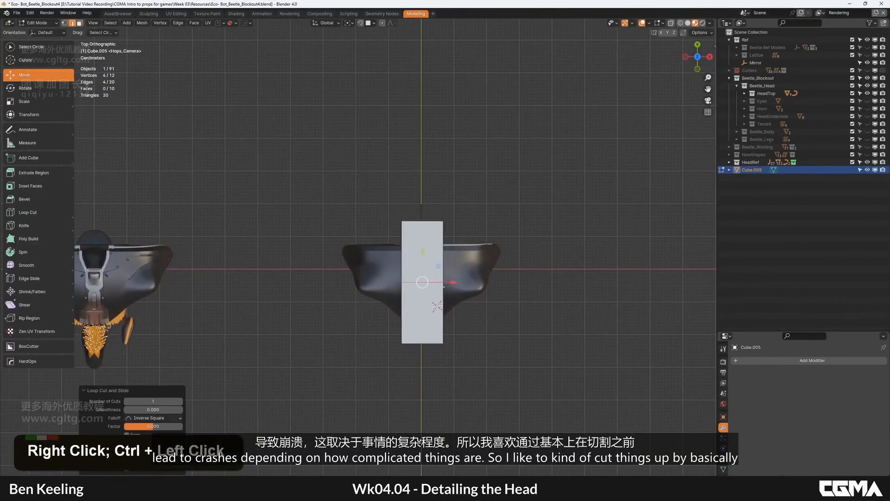
{"action": "left_click_drag", "start_coordinate": [421, 246], "coordinate": [421, 243], "text": "ctrl"}
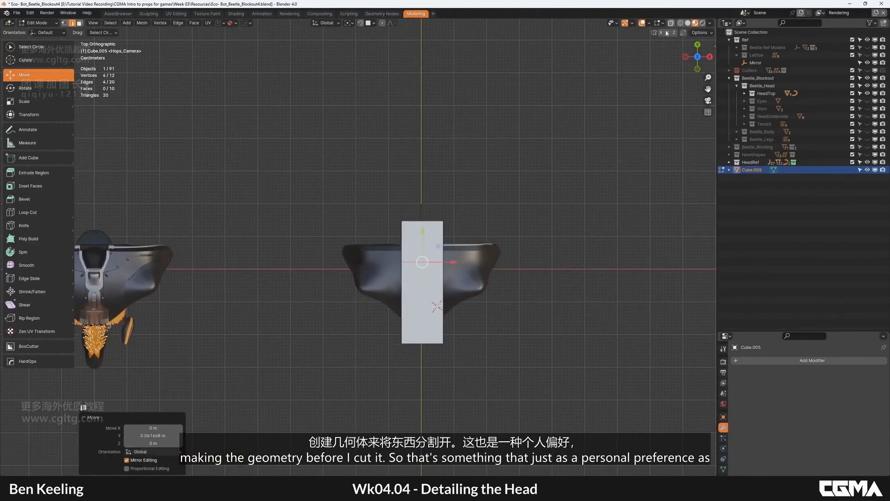
{"action": "scroll", "coordinate": [455, 247], "scroll_direction": "up", "scroll_amount": 4}
{"action": "scroll", "coordinate": [498, 229], "scroll_direction": "down", "scroll_amount": 4}
{"action": "right_click", "coordinate": [455, 232]}
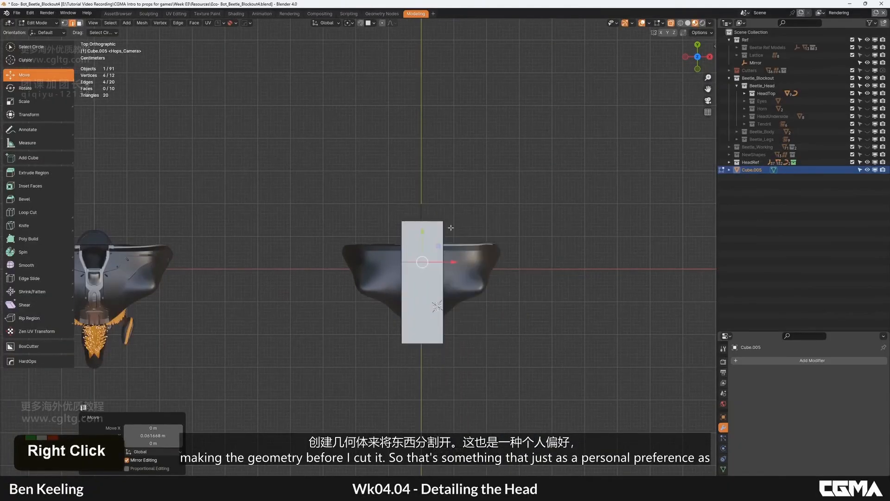
Switch to wireframe shading and add a second loop cut to the box, placed slightly in front of the first.
{"action": "key", "text": "Tab"}
{"action": "middle_click_drag", "start_coordinate": [450, 269], "coordinate": [423, 259], "text": "shift"}
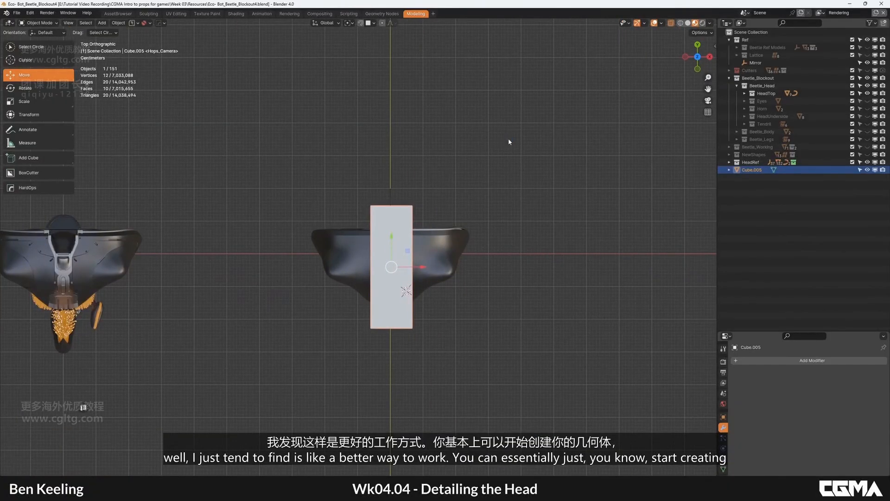
{"action": "left_click", "coordinate": [680, 23]}
{"action": "scroll", "coordinate": [510, 244], "scroll_direction": "up", "scroll_amount": 4}
{"action": "key", "text": "Tab"}
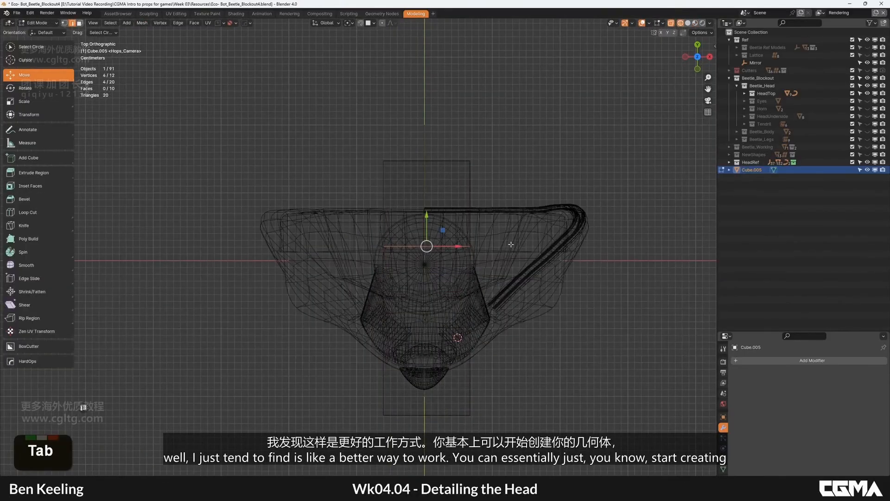
{"action": "right_click", "coordinate": [457, 337]}
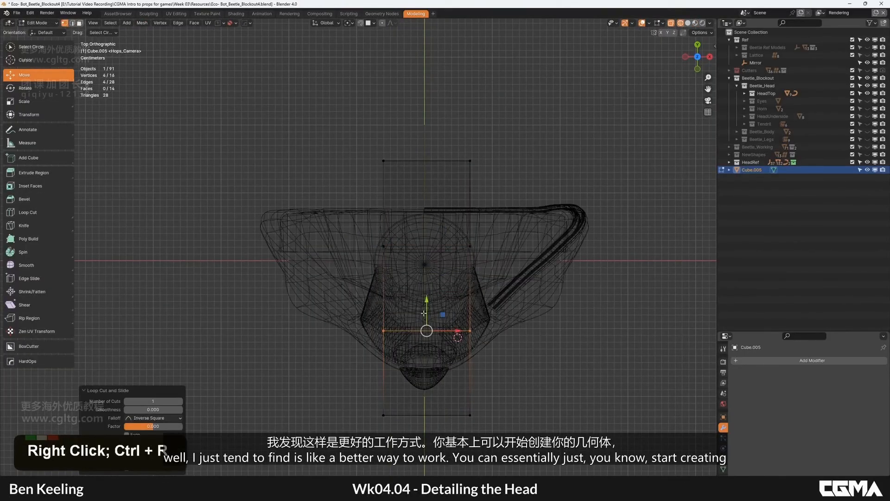
{"action": "double_click", "coordinate": [458, 337]}
Narrow the box's front section along X, leave Edit Mode and restore Material Preview shading.
{"action": "key", "text": "b"}
{"action": "left_click_drag", "start_coordinate": [369, 271], "coordinate": [484, 424]}
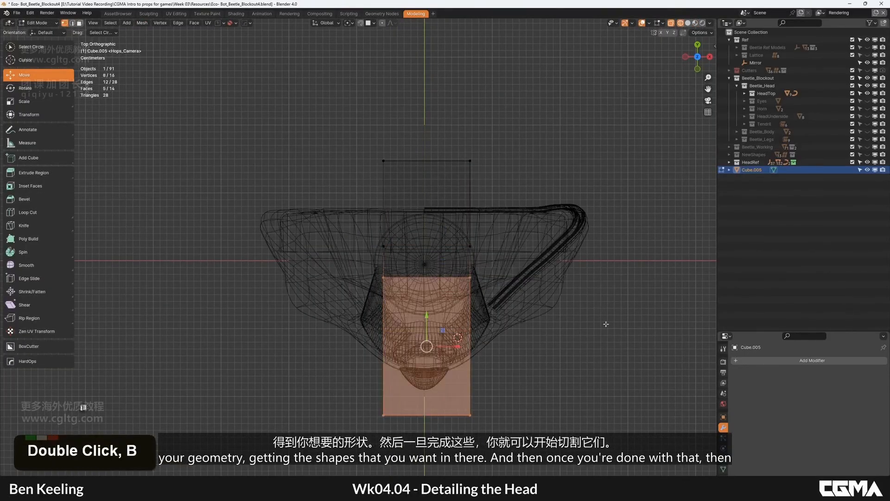
{"action": "key", "text": "s"}
{"action": "key", "text": "x"}
{"action": "left_click", "coordinate": [457, 337]}
{"action": "key", "text": "Tab"}
{"action": "middle_click_drag", "start_coordinate": [457, 336], "coordinate": [503, 224], "text": "alt"}
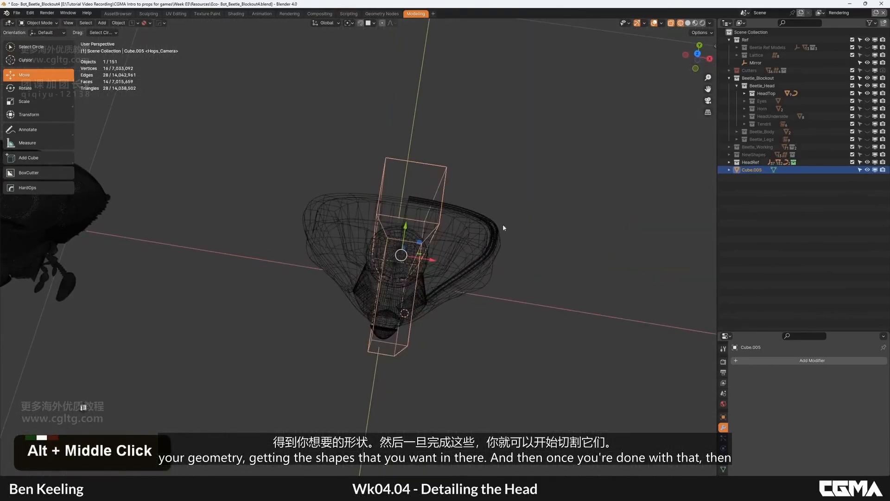
{"action": "left_click", "coordinate": [687, 23]}
{"action": "left_click", "coordinate": [694, 23]}
{"action": "mouse_move", "coordinate": [417, 194]}
{"action": "middle_mouse_down", "text": "alt"}
{"action": "mouse_move", "coordinate": [405, 174]}
{"action": "mouse_move", "coordinate": [415, 186]}
{"action": "mouse_move", "coordinate": [410, 232]}
{"action": "middle_mouse_up", "text": "alt"}
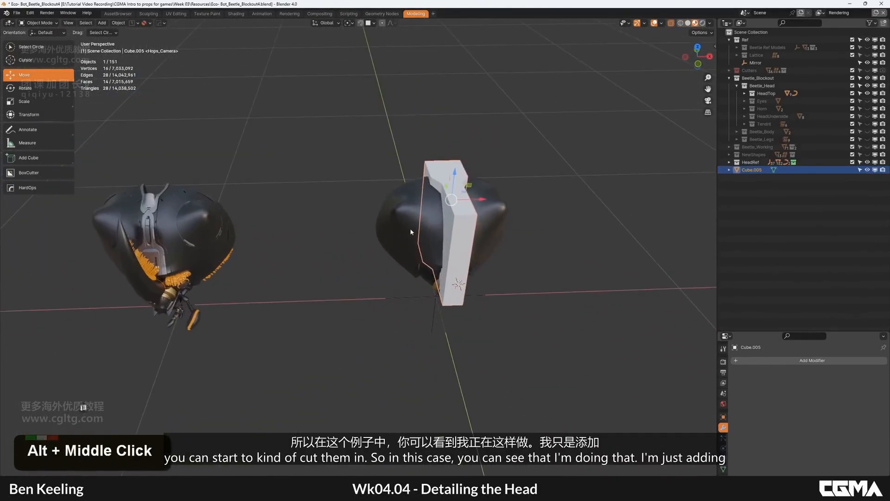
{"action": "middle_click_drag", "start_coordinate": [486, 237], "coordinate": [395, 287], "text": "alt"}
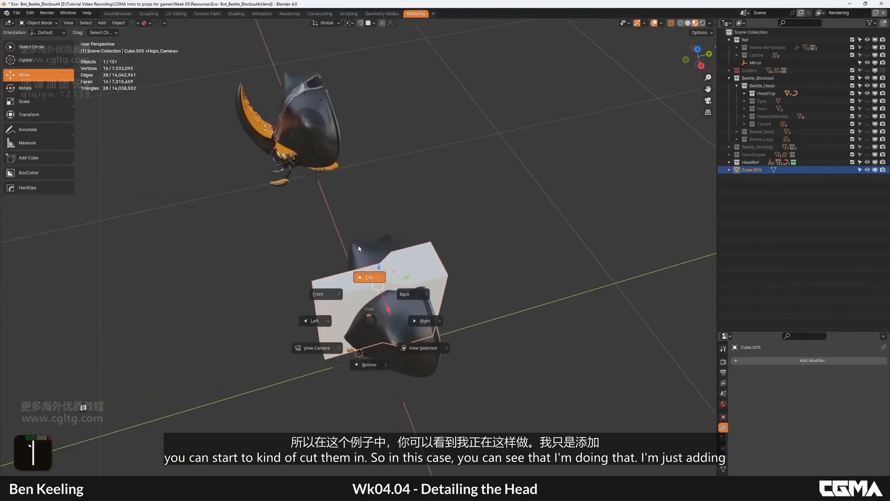
Add two closely spaced loop cuts across the box's narrow front section in top view.
{"action": "middle_click", "coordinate": [358, 248]}
{"action": "key", "text": "Tab"}
{"action": "right_click", "coordinate": [404, 242]}
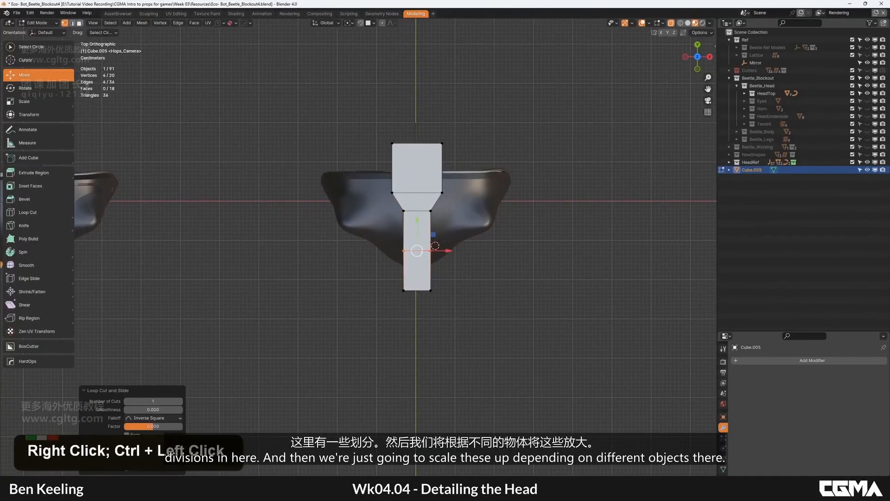
{"action": "key", "text": "ctrl+r"}
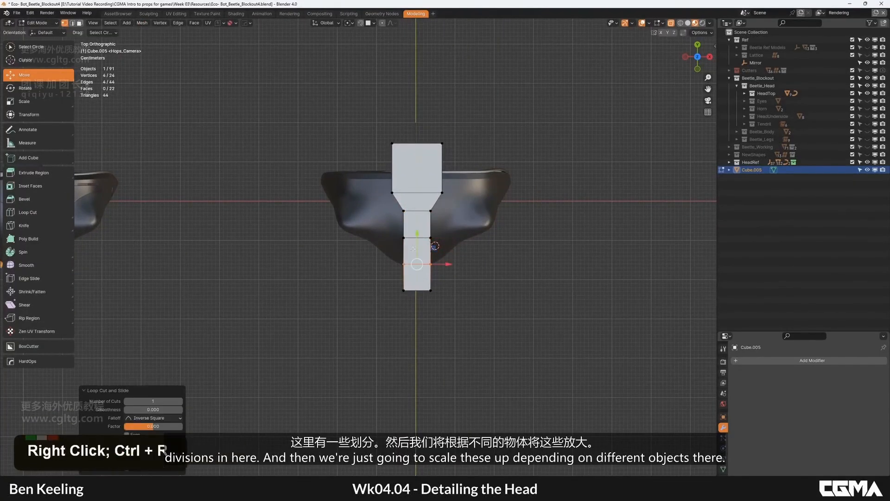
{"action": "right_click", "coordinate": [417, 234]}
Scale the box's front end section by about 1.14 along X and leave Edit Mode.
{"action": "key", "text": "b"}
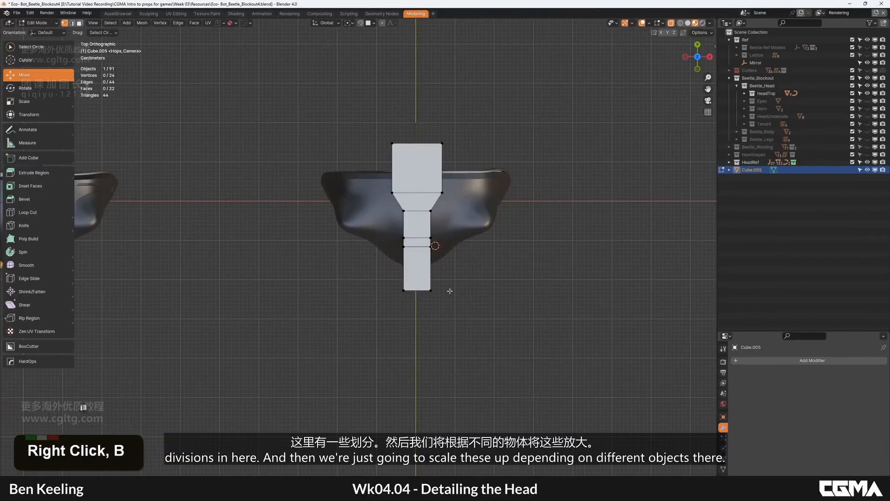
{"action": "scroll", "coordinate": [450, 290], "scroll_direction": "up", "scroll_amount": 4}
{"action": "left_click_drag", "start_coordinate": [362, 230], "coordinate": [558, 356]}
{"action": "key", "text": "s"}
{"action": "key", "text": "x"}
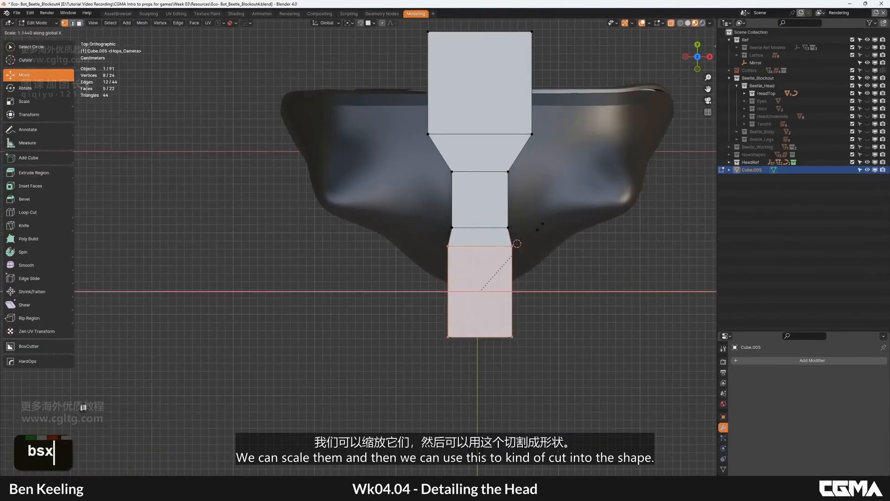
{"action": "left_click", "coordinate": [539, 226]}
{"action": "key", "text": "Tab"}
Split the head's top shell with the box cutter using a HardOps Slash Boolean.
{"action": "middle_click_drag", "start_coordinate": [535, 226], "coordinate": [455, 221], "text": "alt"}
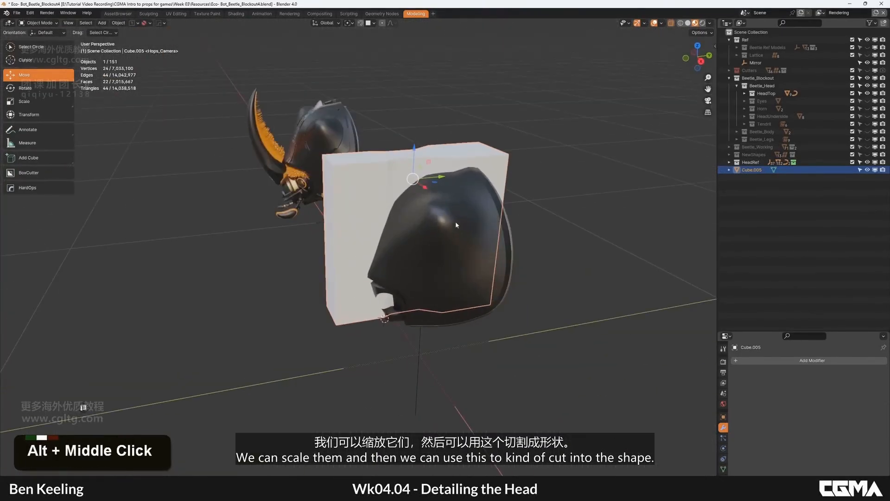
{"action": "left_click", "coordinate": [413, 209], "text": "shift"}
{"action": "middle_click_drag", "start_coordinate": [406, 202], "coordinate": [423, 265], "text": "alt"}
{"action": "scroll", "coordinate": [424, 265], "scroll_direction": "up", "scroll_amount": 9}
{"action": "scroll", "coordinate": [416, 201], "scroll_direction": "down", "scroll_amount": 2}
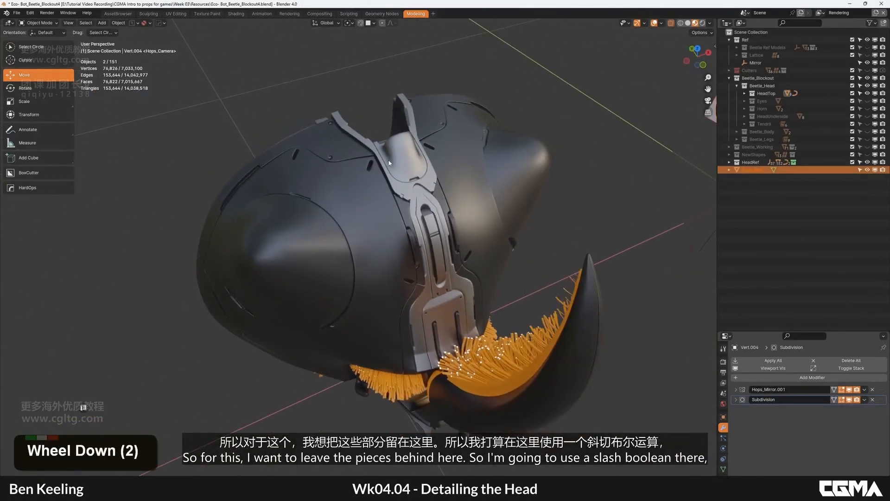
{"action": "scroll", "coordinate": [389, 163], "scroll_direction": "down", "scroll_amount": 6}
{"action": "middle_click_drag", "start_coordinate": [390, 163], "coordinate": [399, 216], "text": "alt"}
{"action": "key", "text": "ctrl+slash"}
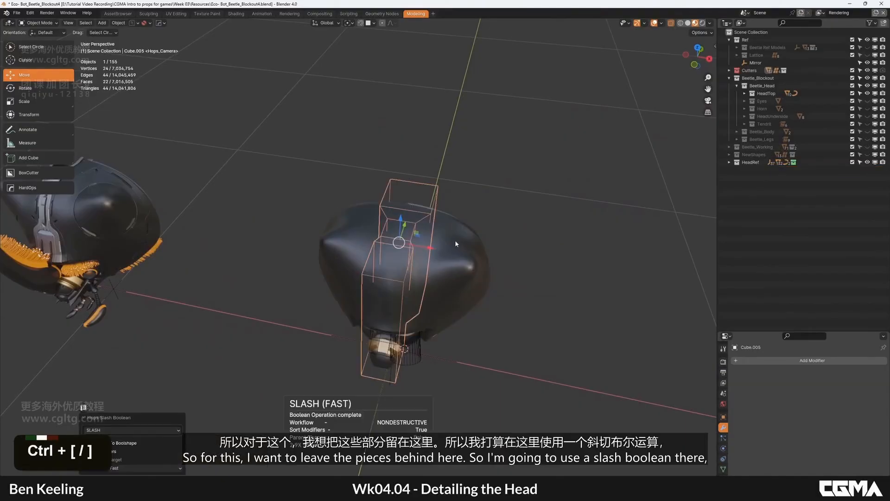
Turn on the wireframe overlay and hide the box cutter.
{"action": "middle_click_drag", "start_coordinate": [455, 240], "coordinate": [477, 232], "text": "alt"}
{"action": "key", "text": "F4"}
{"action": "scroll", "coordinate": [407, 336], "scroll_direction": "down", "scroll_amount": 3}
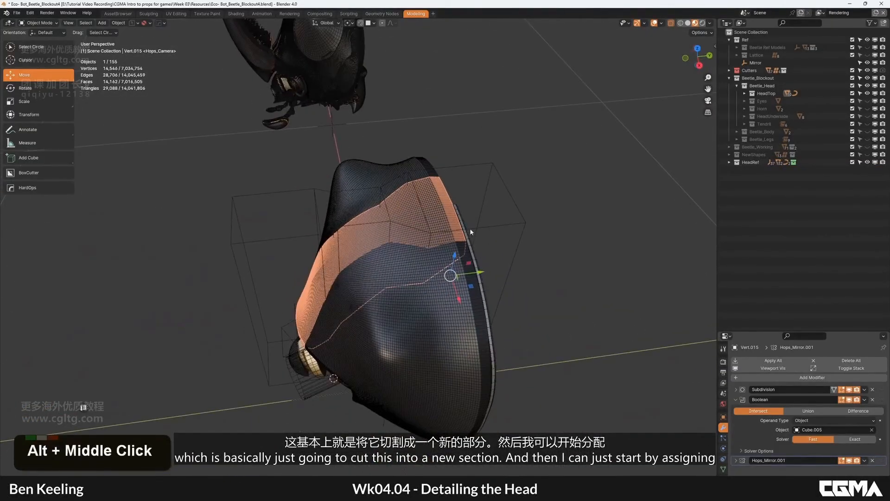
{"action": "left_click", "coordinate": [476, 229]}
{"action": "key", "text": "h"}
Replace the Dark plastic material on the head's central strip with DarkMetal and turn the wireframe overlay off.
{"action": "left_click", "coordinate": [411, 231]}
{"action": "mouse_move", "coordinate": [412, 231]}
{"action": "middle_mouse_down", "text": "alt"}
{"action": "mouse_move", "coordinate": [419, 234]}
{"action": "mouse_move", "coordinate": [418, 221]}
{"action": "middle_mouse_up", "text": "alt"}
{"action": "left_click_drag", "start_coordinate": [747, 332], "coordinate": [747, 224]}
{"action": "double_click", "coordinate": [723, 360]}
{"action": "double_click", "coordinate": [722, 371]}
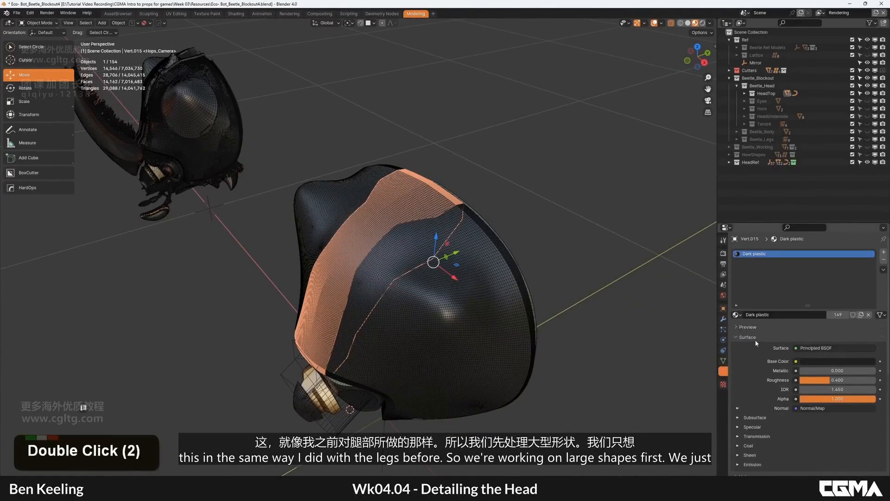
{"action": "left_click", "coordinate": [830, 334]}
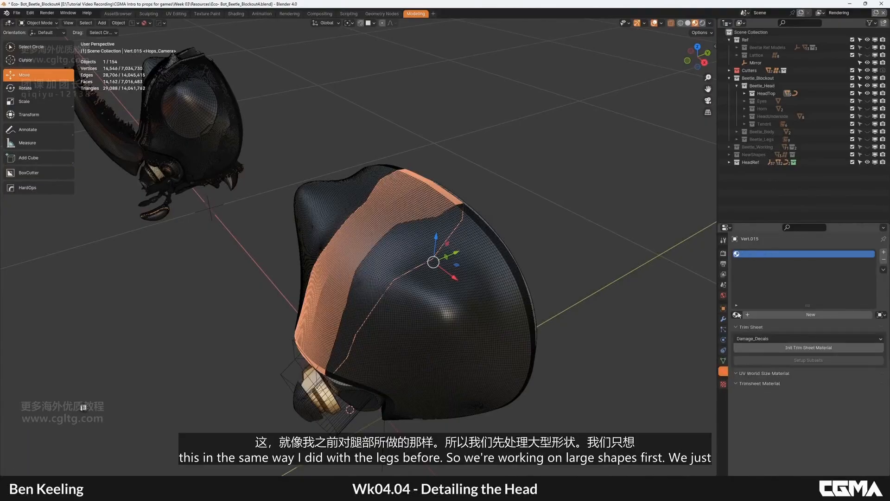
{"action": "left_click", "coordinate": [736, 314]}
{"action": "type", "text": "dark"}
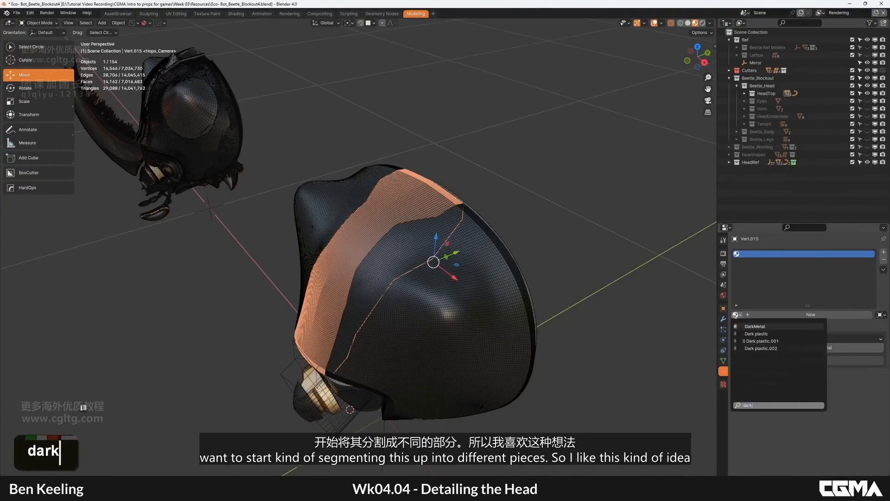
{"action": "key", "text": "Return"}
{"action": "left_click", "coordinate": [499, 187]}
{"action": "middle_click_drag", "start_coordinate": [420, 204], "coordinate": [469, 215], "text": "alt"}
{"action": "key", "text": "shift+w"}
Examine the head's metal centre strip and side bumps from several angles against the reference head.
{"action": "scroll", "coordinate": [503, 232], "scroll_direction": "down", "scroll_amount": 3}
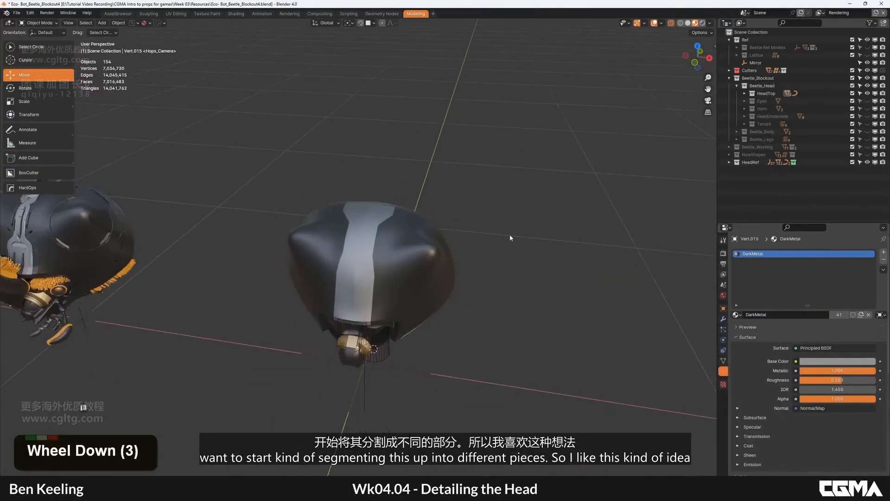
{"action": "middle_click_drag", "start_coordinate": [510, 237], "coordinate": [415, 254], "text": "alt"}
{"action": "middle_click_drag", "start_coordinate": [363, 232], "coordinate": [491, 239], "text": "alt"}
{"action": "key", "text": "grave"}
{"action": "scroll", "coordinate": [435, 273], "scroll_direction": "down", "scroll_amount": 3}
{"action": "scroll", "coordinate": [492, 240], "scroll_direction": "up", "scroll_amount": 2}
{"action": "left_click", "coordinate": [527, 304]}
{"action": "middle_click_drag", "start_coordinate": [531, 313], "coordinate": [432, 153]}
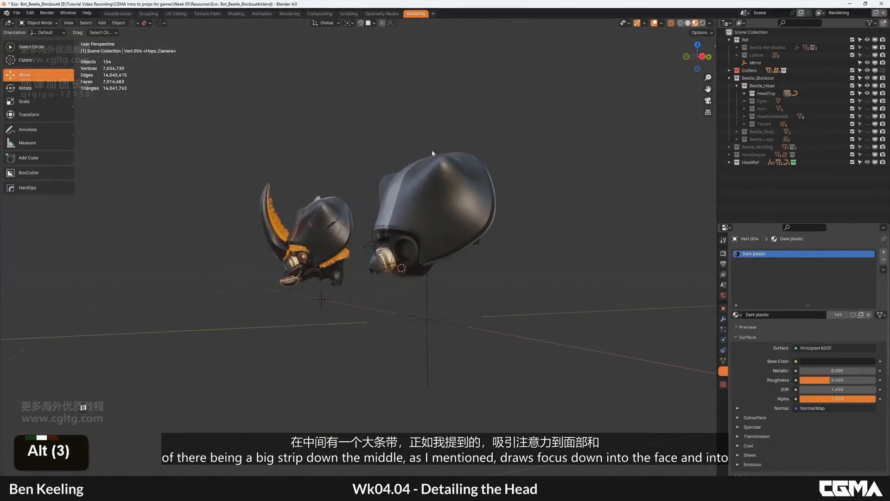
{"action": "middle_click_drag", "start_coordinate": [365, 240], "coordinate": [372, 189], "text": "alt"}
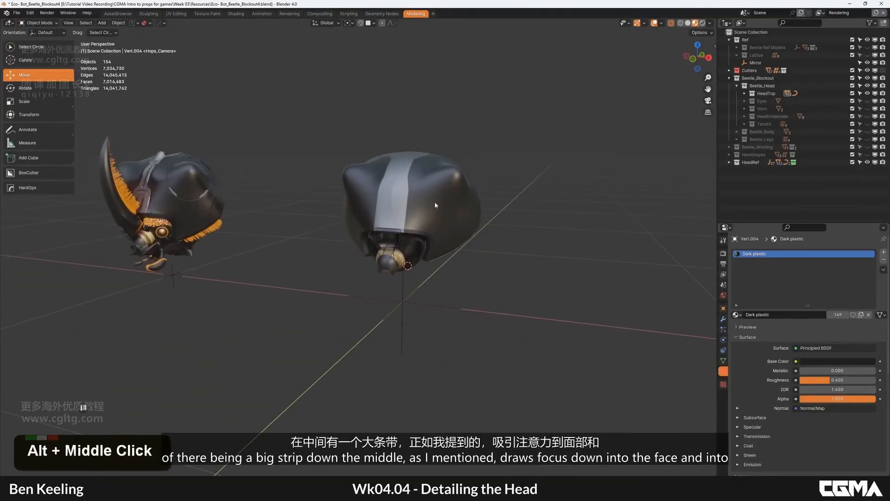
{"action": "middle_click_drag", "start_coordinate": [435, 204], "coordinate": [429, 237], "text": "alt"}
{"action": "left_click", "coordinate": [446, 199]}
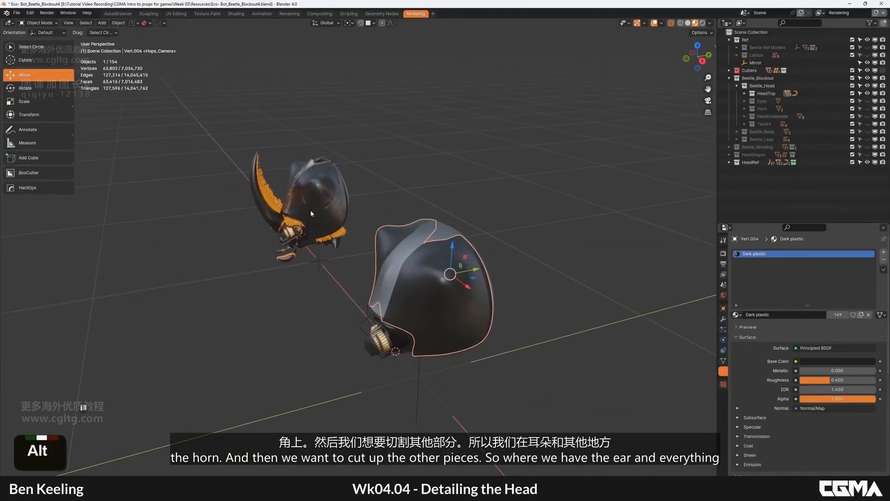
{"action": "middle_click_drag", "start_coordinate": [382, 220], "coordinate": [466, 275], "text": "alt"}
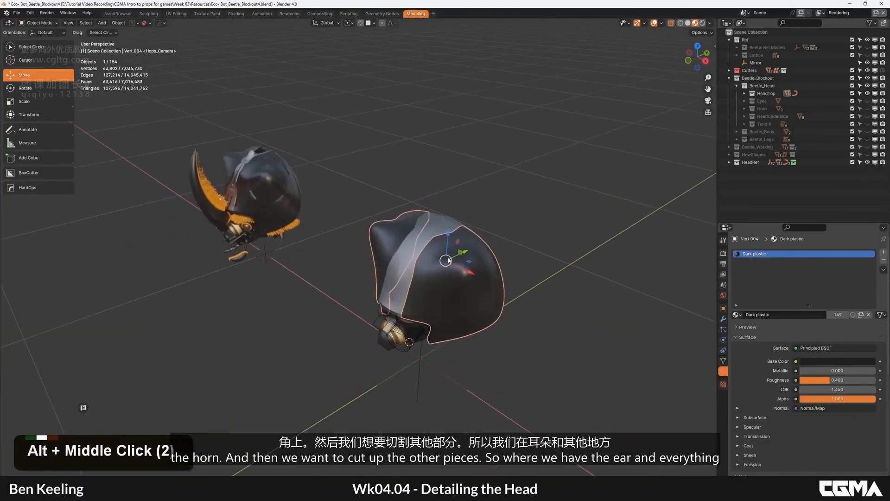
Switch to top view and hide the Cutters collection.
{"action": "key", "text": "grave"}
{"action": "left_click", "coordinate": [467, 234]}
{"action": "scroll", "coordinate": [468, 255], "scroll_direction": "up", "scroll_amount": 3}
{"action": "key", "text": "shift+a"}
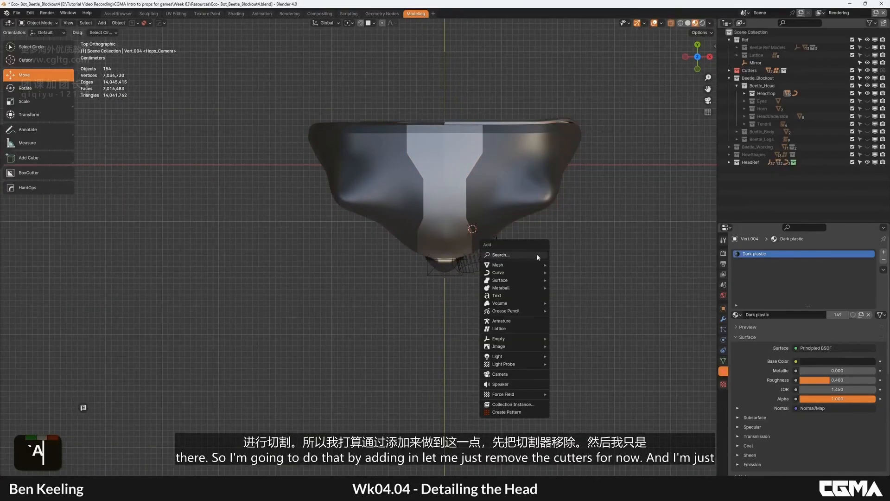
{"action": "key", "text": "Escape"}
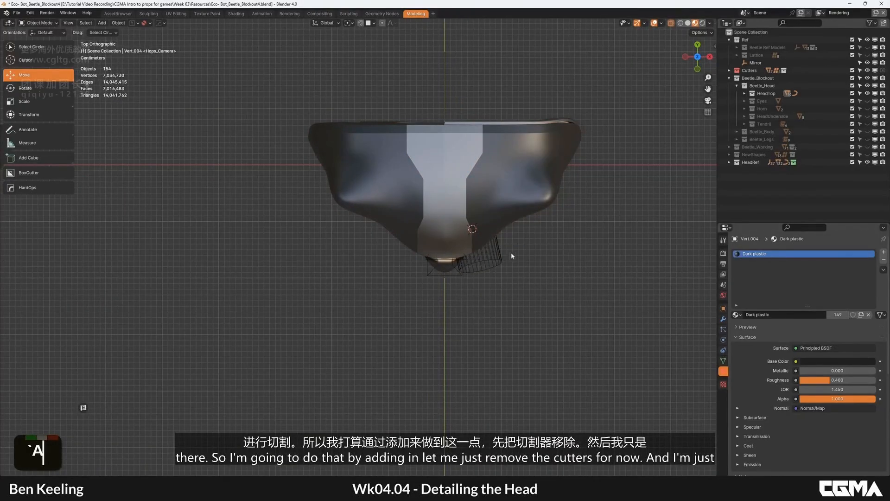
{"action": "left_click", "coordinate": [867, 71]}
Add a cylinder mesh, scale it down and move it about 0.231 m along X, clear of the head.
{"action": "middle_click_drag", "start_coordinate": [577, 249], "coordinate": [524, 249], "text": "shift"}
{"action": "key", "text": "shift+a"}
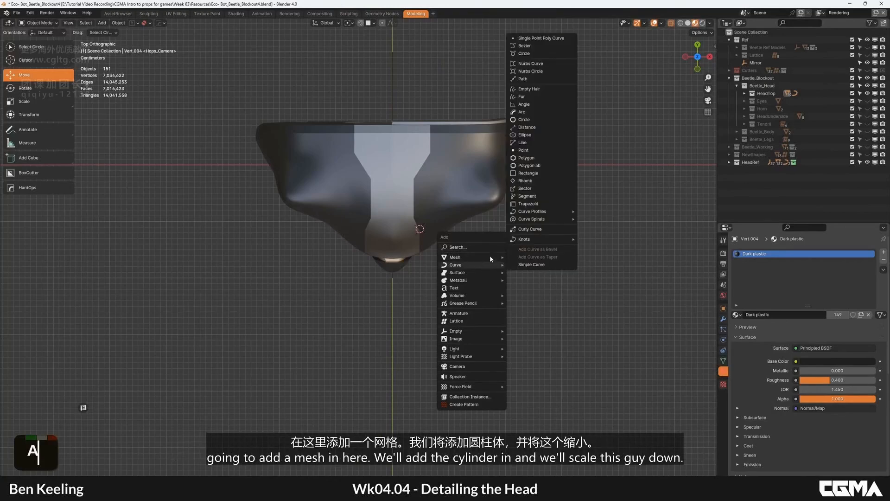
{"action": "mouse_move", "coordinate": [471, 258]}
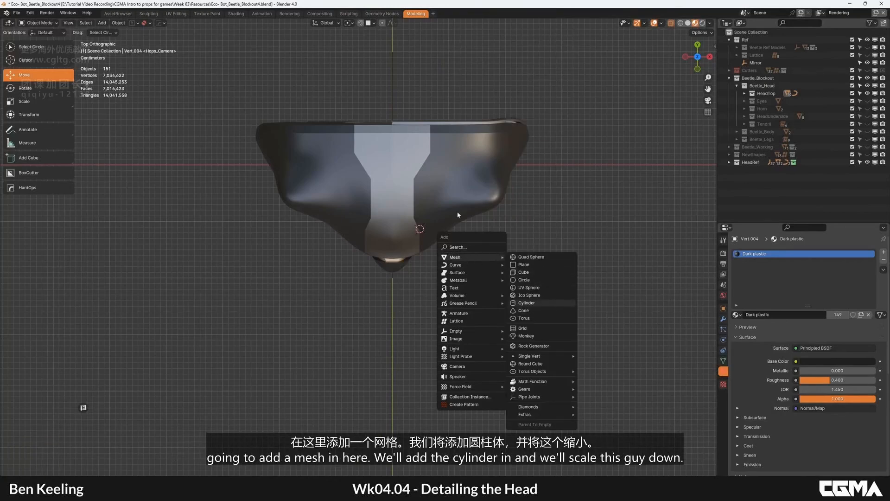
{"action": "left_click", "coordinate": [526, 302]}
{"action": "scroll", "coordinate": [435, 208], "scroll_direction": "down", "scroll_amount": 5}
{"action": "key", "text": "s"}
{"action": "key", "text": "s"}
{"action": "key", "text": "g"}
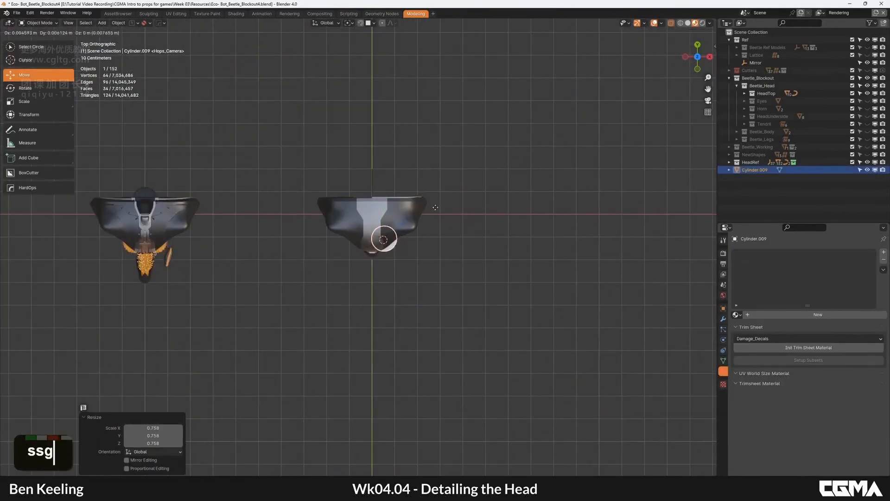
{"action": "left_click", "coordinate": [487, 200]}
Snap the cylinder onto the head's cone-shaped side bump, using face snapping with rotation aligned to the surface.
{"action": "scroll", "coordinate": [448, 199], "scroll_direction": "up", "scroll_amount": 4}
{"action": "middle_click_drag", "start_coordinate": [474, 229], "coordinate": [452, 223], "text": "alt"}
{"action": "middle_click_drag", "start_coordinate": [452, 223], "coordinate": [429, 195], "text": "alt"}
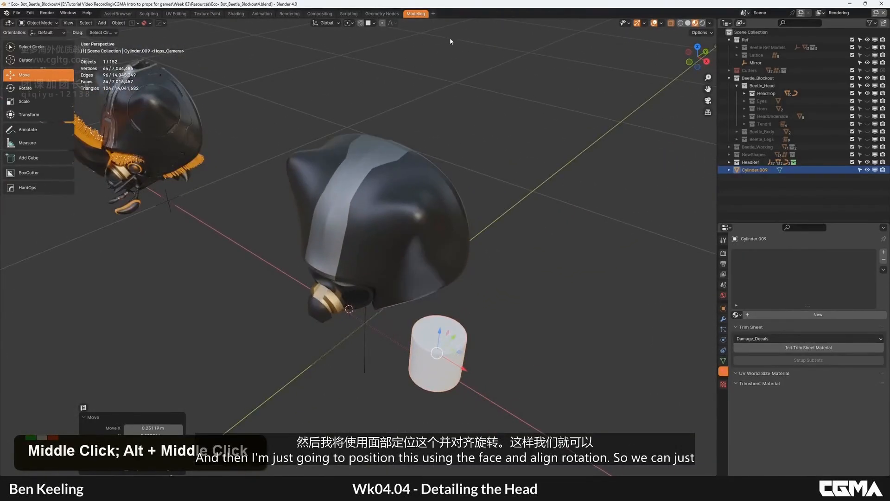
{"action": "left_click", "coordinate": [370, 27]}
{"action": "left_click", "coordinate": [343, 147]}
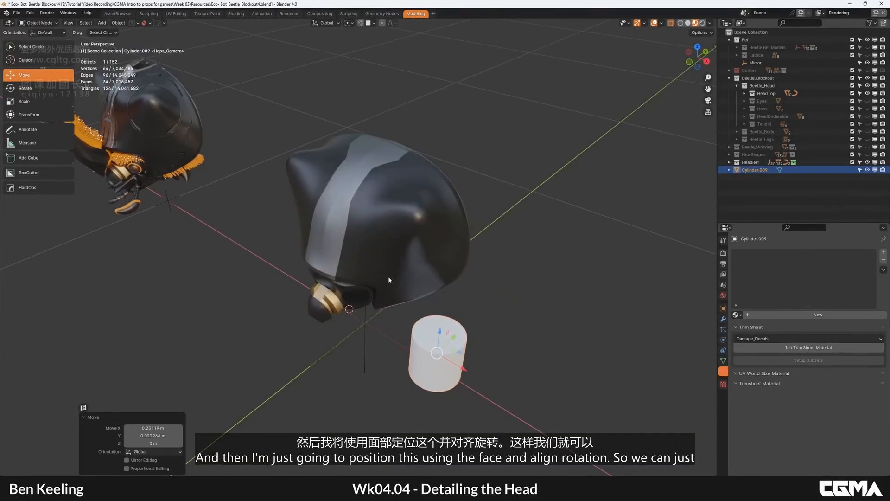
{"action": "key", "text": "g"}
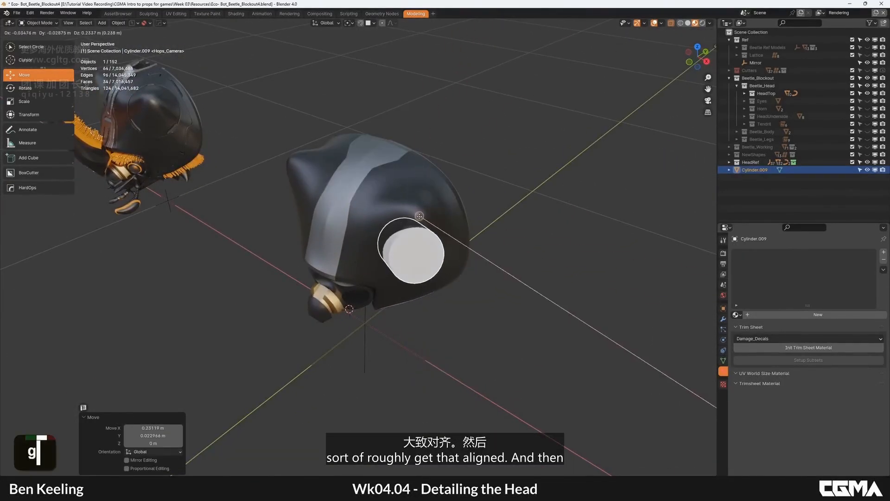
{"action": "left_click", "coordinate": [419, 217], "text": "ctrl"}
Switch to Local transform orientation, slide the cylinder in its local XY plane over the bump and enlarge it.
{"action": "mouse_move", "coordinate": [418, 217]}
{"action": "middle_mouse_down", "text": "alt"}
{"action": "mouse_move", "coordinate": [427, 240]}
{"action": "mouse_move", "coordinate": [411, 228]}
{"action": "middle_mouse_up", "text": "alt"}
{"action": "key", "text": "comma"}
{"action": "left_click", "coordinate": [474, 247]}
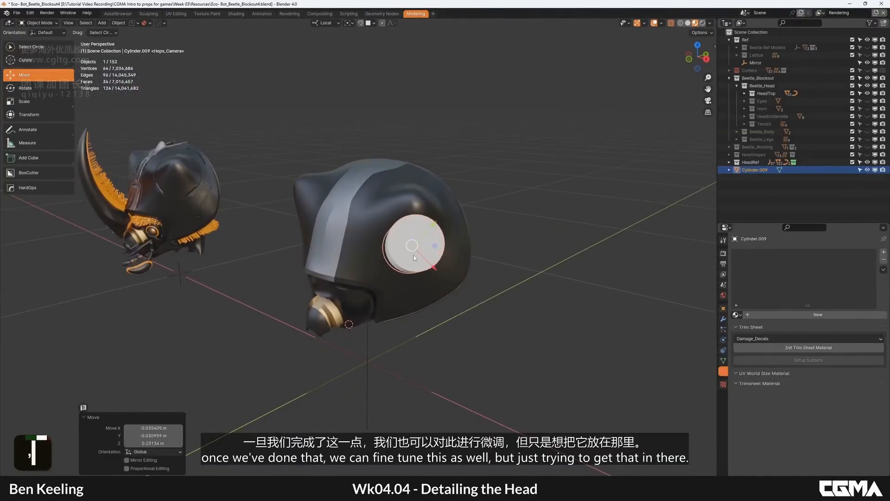
{"action": "key", "text": "g"}
{"action": "key", "text": "shift+z"}
{"action": "left_click", "coordinate": [508, 175]}
{"action": "middle_click_drag", "start_coordinate": [420, 218], "coordinate": [388, 277], "text": "alt"}
{"action": "scroll", "coordinate": [446, 211], "scroll_direction": "down", "scroll_amount": 1}
{"action": "left_click", "coordinate": [443, 213], "text": "shift"}
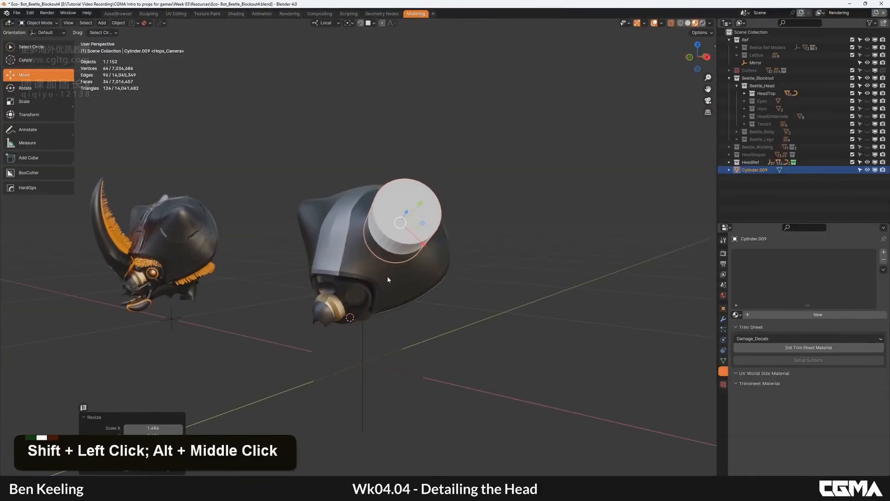
Shade the cylinder smooth and use it to slash-Boolean the head's top shell around the bump.
{"action": "right_click", "coordinate": [407, 232]}
{"action": "left_click", "coordinate": [395, 233]}
{"action": "middle_click", "coordinate": [399, 234], "text": "alt"}
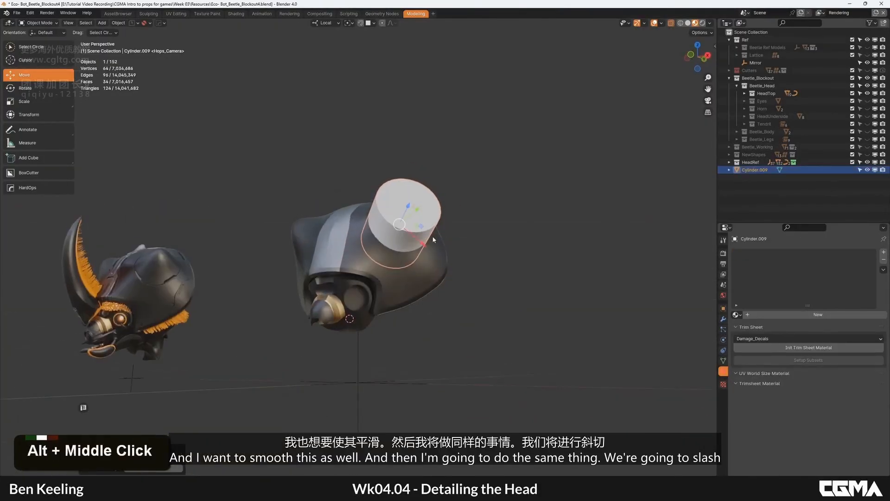
{"action": "left_click", "coordinate": [508, 252], "text": "shift"}
{"action": "key", "text": "ctrl+slash"}
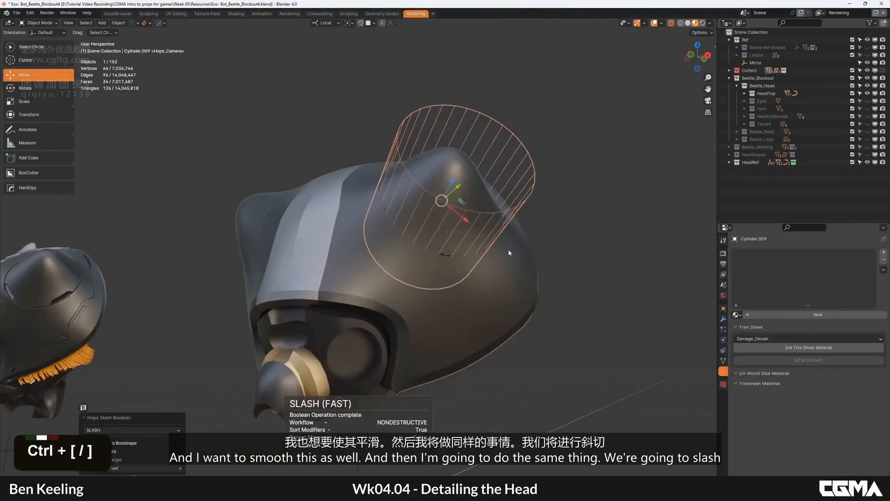
Tilt and reposition the cylinder cutter slightly to line it up with the cone-shaped bump.
{"action": "middle_click", "coordinate": [509, 192], "text": "alt"}
{"action": "middle_click", "coordinate": [475, 202], "text": "alt"}
{"action": "middle_click_drag", "start_coordinate": [475, 203], "coordinate": [435, 204], "text": "alt"}
{"action": "double_click", "coordinate": [457, 205]}
{"action": "middle_click", "coordinate": [457, 205], "text": "alt"}
{"action": "key", "text": "r"}
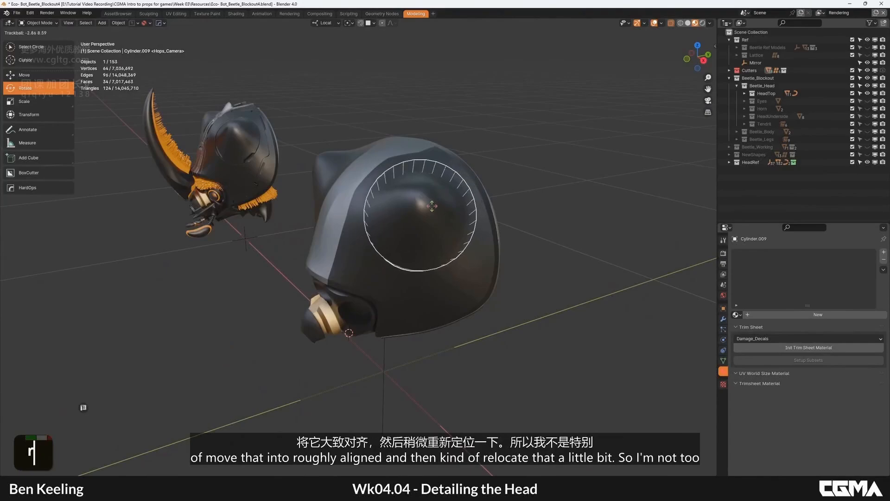
{"action": "left_click_drag", "start_coordinate": [432, 207], "coordinate": [433, 208]}
{"action": "middle_click_drag", "start_coordinate": [433, 208], "coordinate": [510, 177], "text": "alt"}
{"action": "scroll", "coordinate": [445, 220], "scroll_direction": "up", "scroll_amount": 1}
{"action": "key", "text": "w"}
{"action": "left_click", "coordinate": [449, 209]}
{"action": "left_click", "coordinate": [476, 199]}
Shade the cut-out cone piece smooth with Auto Smooth at 30°, using the wireframe overlay temporarily.
{"action": "key", "text": "alt+w"}
{"action": "middle_click_drag", "start_coordinate": [416, 192], "coordinate": [486, 200], "text": "alt"}
{"action": "scroll", "coordinate": [524, 164], "scroll_direction": "up", "scroll_amount": 2}
{"action": "middle_click_drag", "start_coordinate": [523, 164], "coordinate": [506, 140]}
{"action": "right_click", "coordinate": [505, 141]}
{"action": "left_click", "coordinate": [495, 145]}
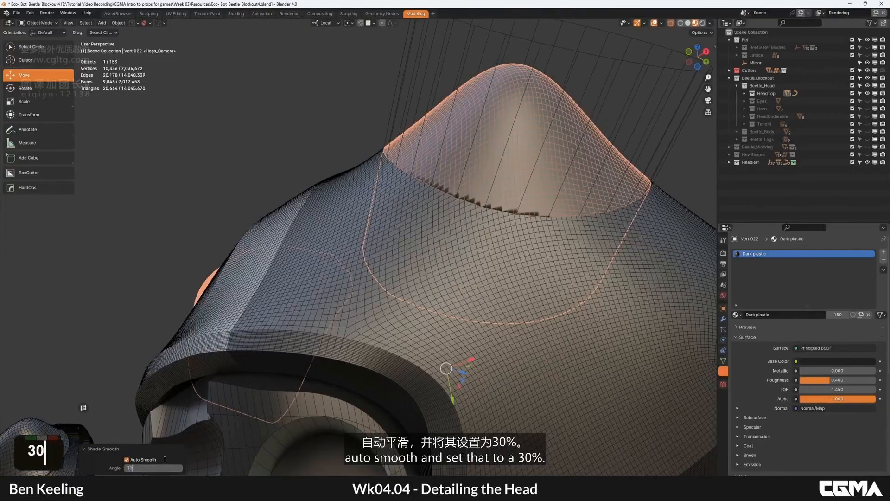
{"action": "scroll", "coordinate": [357, 229], "scroll_direction": "down", "scroll_amount": 4}
{"action": "middle_click_drag", "start_coordinate": [358, 228], "coordinate": [487, 229], "text": "alt"}
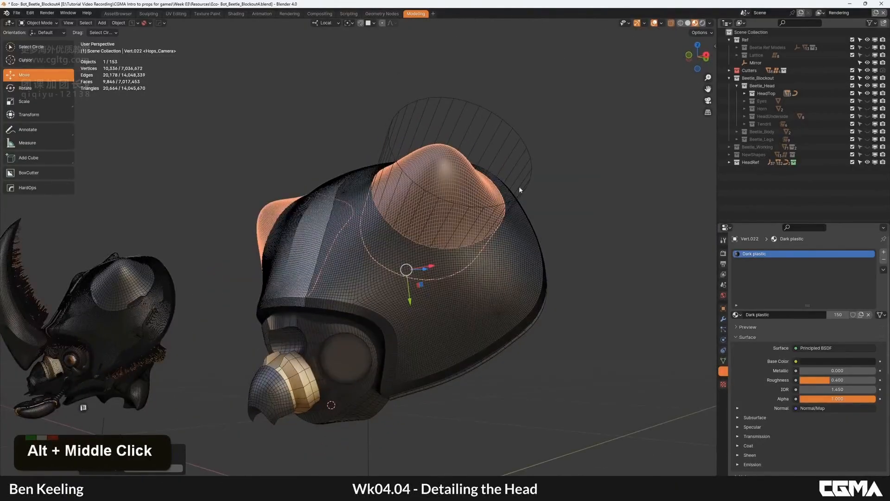
{"action": "key", "text": "F4"}
Hide the cylinder cutter and select the cone-shaped cut piece.
{"action": "middle_click_drag", "start_coordinate": [501, 195], "coordinate": [436, 194], "text": "alt"}
{"action": "left_click", "coordinate": [472, 200]}
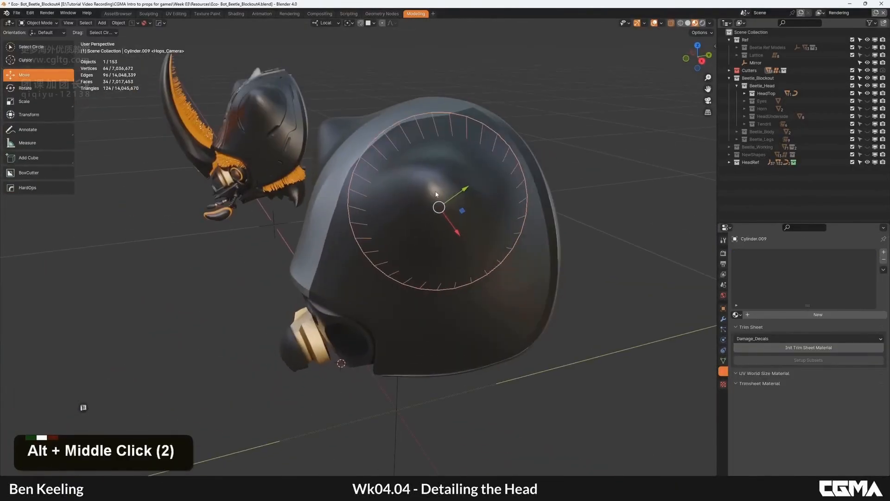
{"action": "left_click", "coordinate": [472, 186]}
Open the Quad Remesher settings, set the quad count to 5000 and turn off X symmetry.
{"action": "middle_click_drag", "start_coordinate": [495, 132], "coordinate": [593, 176], "text": "alt"}
{"action": "key", "text": "n"}
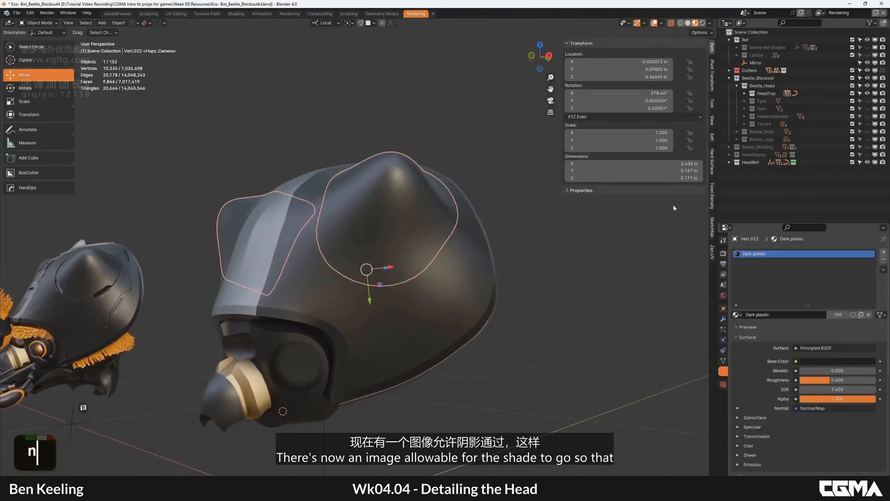
{"action": "left_click", "coordinate": [712, 172]}
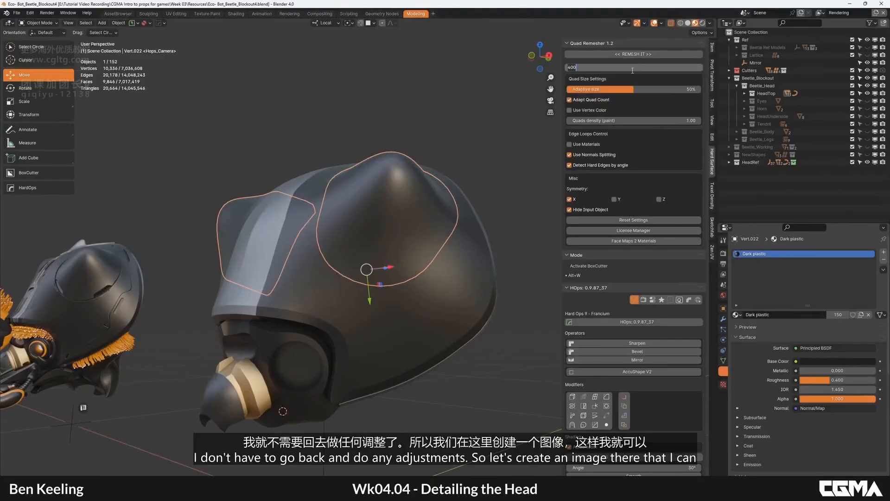
{"action": "key", "text": "ctrl+a"}
{"action": "type", "text": "500"}
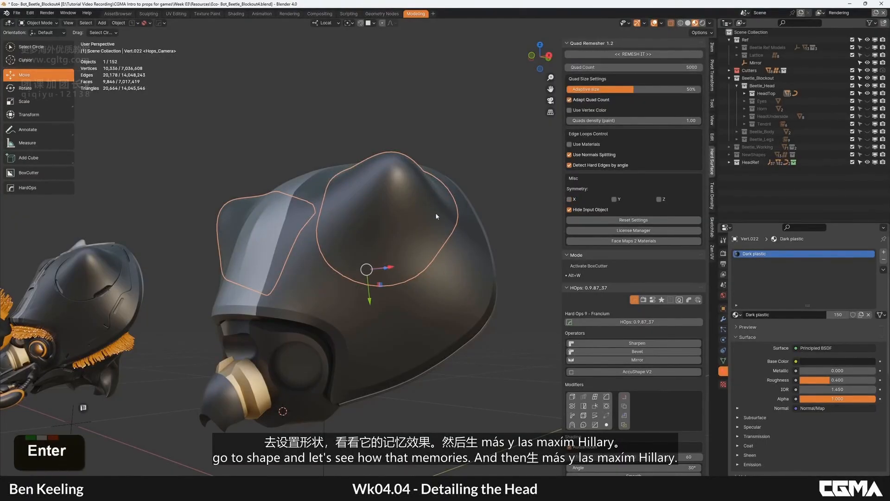
{"action": "middle_click_drag", "start_coordinate": [435, 212], "coordinate": [365, 223], "text": "alt"}
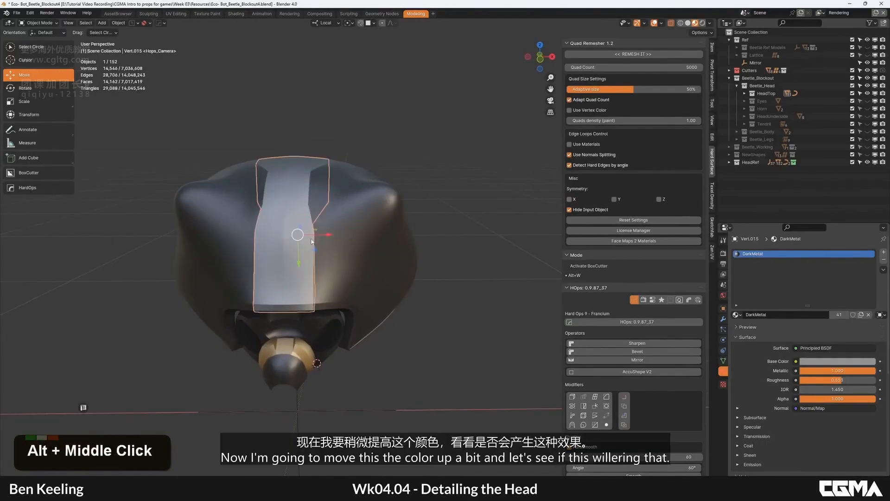
{"action": "middle_click_drag", "start_coordinate": [312, 241], "coordinate": [236, 206], "text": "alt"}
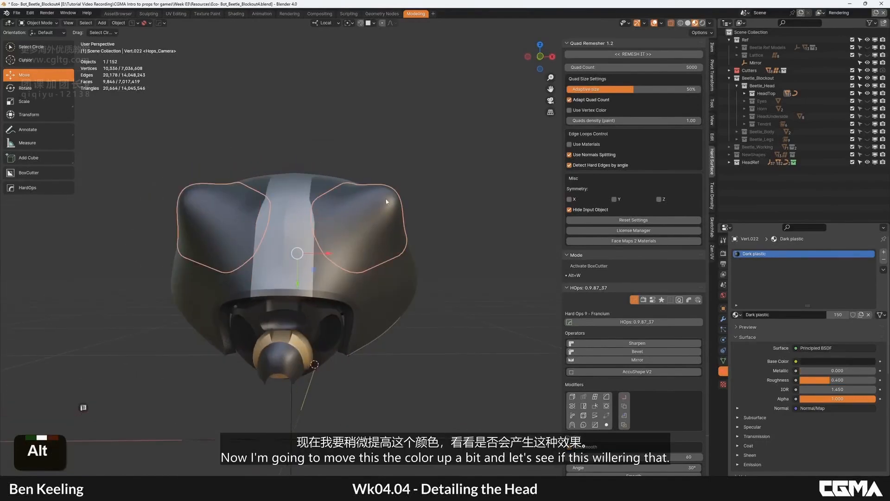
Remesh the cone piece with X symmetry off and add a level 2 subdivision to the result.
{"action": "middle_click_drag", "start_coordinate": [386, 201], "coordinate": [575, 213], "text": "alt"}
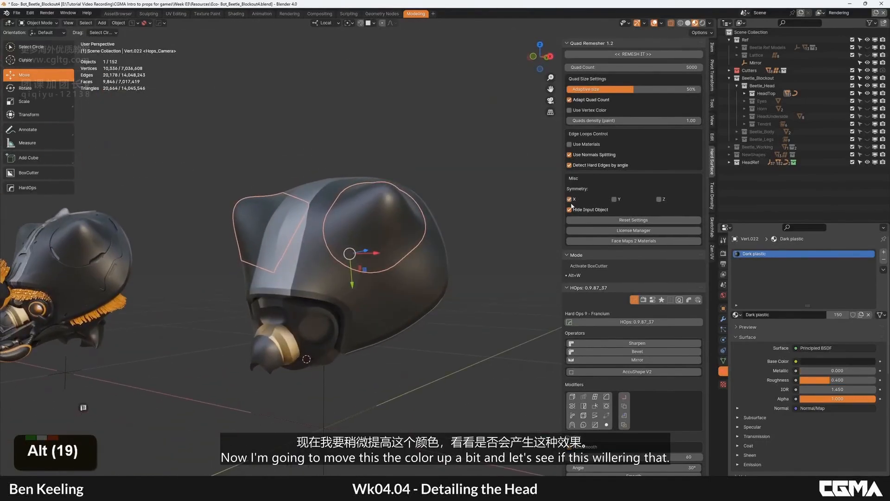
{"action": "middle_click_drag", "start_coordinate": [380, 201], "coordinate": [378, 217], "text": "alt"}
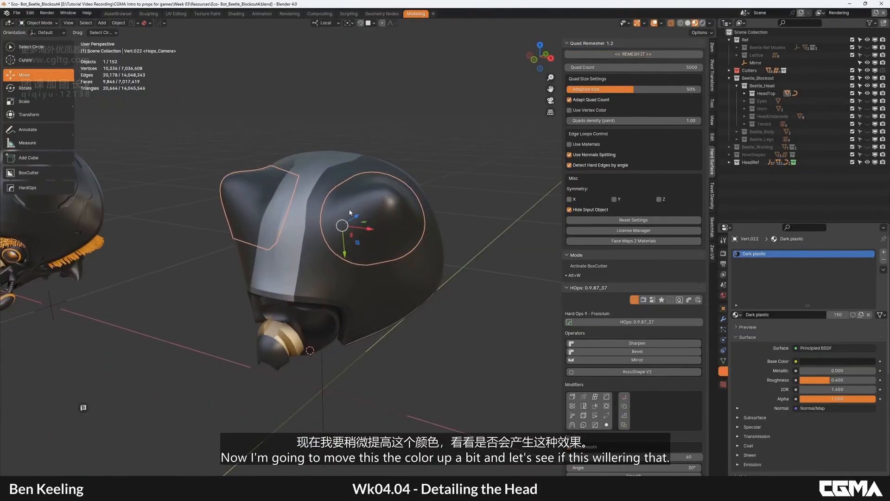
{"action": "scroll", "coordinate": [350, 213], "scroll_direction": "up", "scroll_amount": 1}
{"action": "middle_click_drag", "start_coordinate": [350, 212], "coordinate": [388, 228], "text": "alt"}
{"action": "key", "text": "F4"}
{"action": "scroll", "coordinate": [378, 238], "scroll_direction": "up", "scroll_amount": 4}
{"action": "key", "text": "ctrl+1"}
{"action": "scroll", "coordinate": [388, 227], "scroll_direction": "down", "scroll_amount": 5}
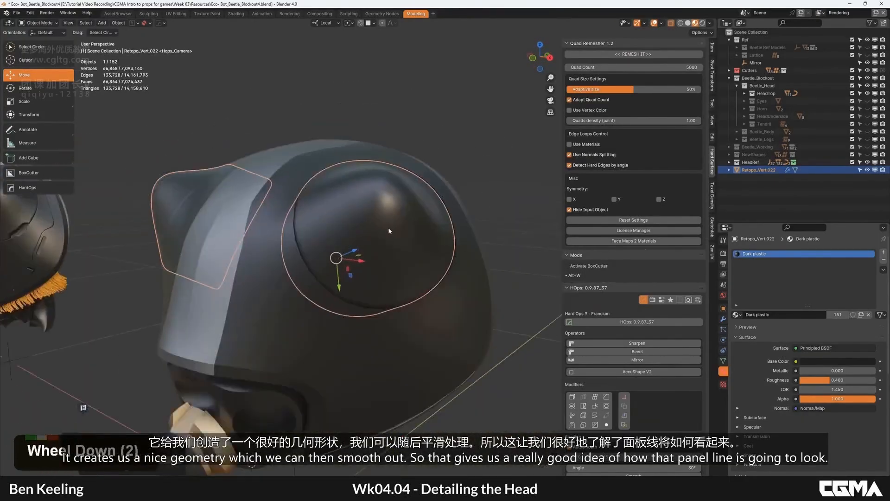
{"action": "left_click", "coordinate": [483, 203]}
{"action": "middle_click_drag", "start_coordinate": [482, 202], "coordinate": [372, 239], "text": "alt"}
{"action": "scroll", "coordinate": [452, 157], "scroll_direction": "up", "scroll_amount": 6}
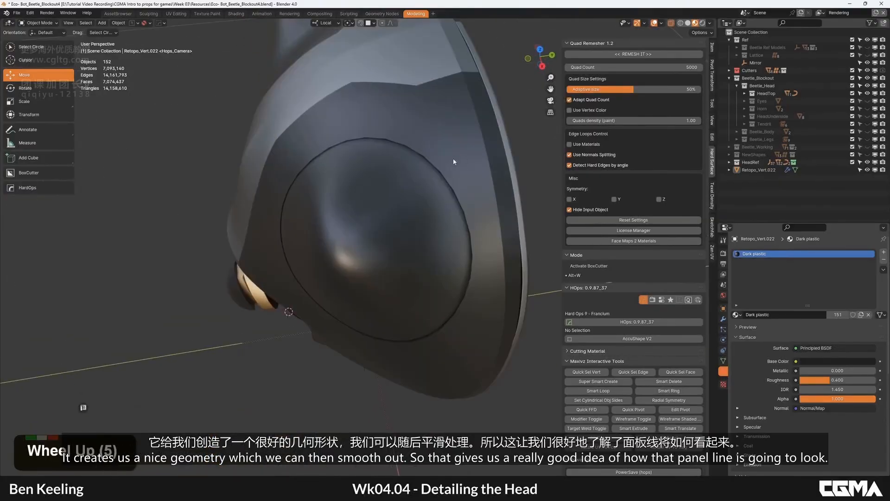
Remesh the head's main top shell at a quad count of 5000 and add a level 2 subdivision.
{"action": "left_click", "coordinate": [432, 203]}
{"action": "middle_click_drag", "start_coordinate": [432, 203], "coordinate": [554, 168], "text": "alt"}
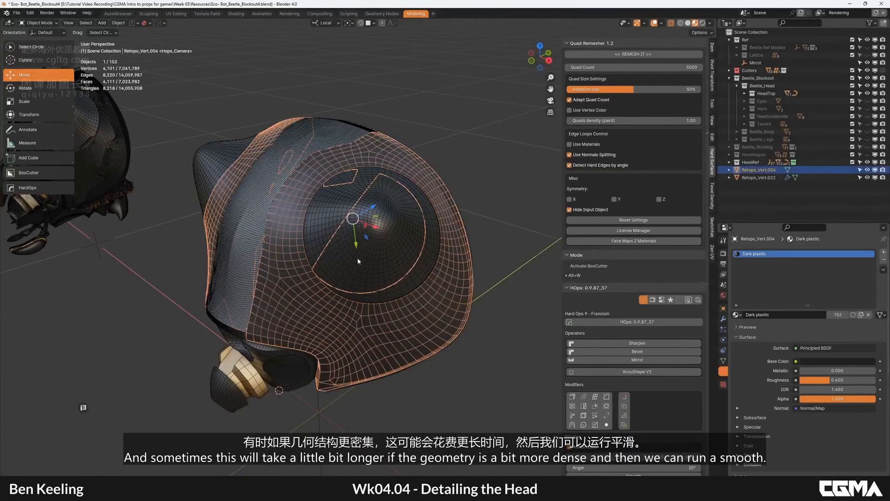
{"action": "middle_click_drag", "start_coordinate": [433, 233], "coordinate": [482, 237], "text": "alt"}
{"action": "key", "text": "ctrl+2"}
{"action": "left_click", "coordinate": [482, 237]}
{"action": "key", "text": "F4"}
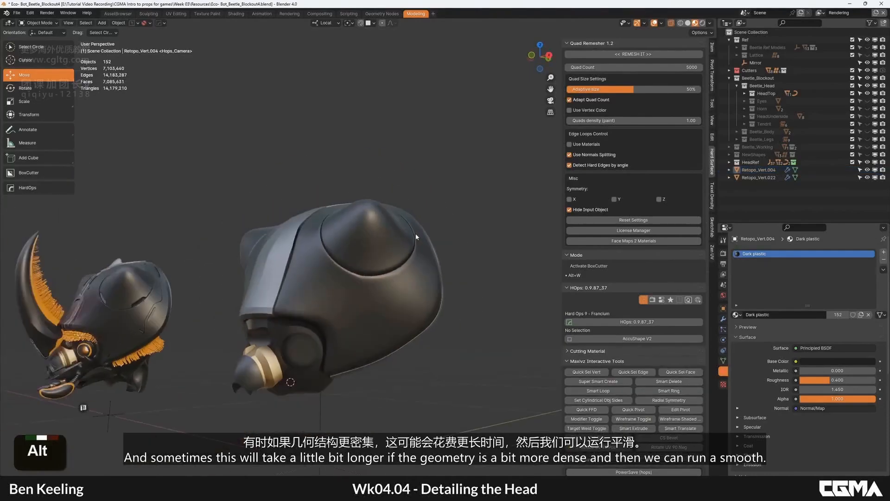
Inspect the remeshed shell's topology and its edges around the cone opening and centre strip.
{"action": "middle_click_drag", "start_coordinate": [415, 233], "coordinate": [327, 185], "text": "alt"}
{"action": "left_click", "coordinate": [371, 257]}
{"action": "key", "text": "F4"}
{"action": "scroll", "coordinate": [364, 255], "scroll_direction": "up", "scroll_amount": 3}
{"action": "key", "text": "Tab"}
{"action": "key", "text": "Tab"}
{"action": "key", "text": "F4"}
{"action": "middle_click_drag", "start_coordinate": [376, 202], "coordinate": [426, 213], "text": "alt"}
{"action": "scroll", "coordinate": [384, 200], "scroll_direction": "up", "scroll_amount": 2}
{"action": "scroll", "coordinate": [443, 160], "scroll_direction": "down", "scroll_amount": 3}
Undo the remeshed shell's subdivision and display its wireframe.
{"action": "key", "text": "ctrl+z"}
{"action": "key", "text": "ctrl+z"}
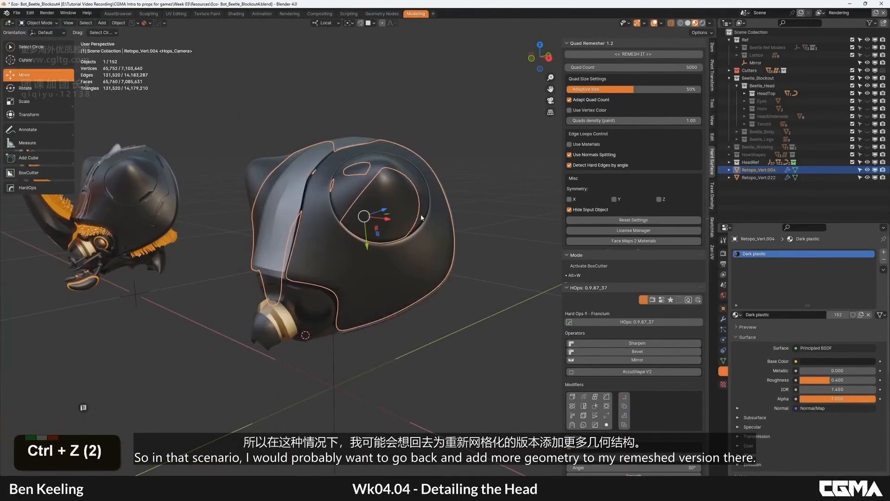
{"action": "key", "text": "ctrl+z"}
{"action": "key", "text": "ctrl+z"}
{"action": "scroll", "coordinate": [295, 265], "scroll_direction": "up", "scroll_amount": 2}
{"action": "key", "text": "F4"}
{"action": "scroll", "coordinate": [296, 264], "scroll_direction": "down", "scroll_amount": 1}
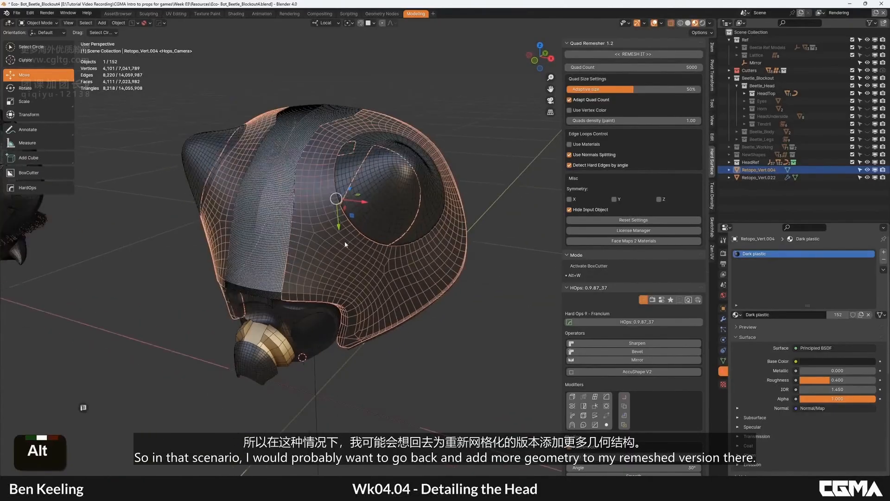
Examine the remeshed shell and cone piece, and study the side panel detail on the reference head.
{"action": "middle_click_drag", "start_coordinate": [296, 264], "coordinate": [399, 250], "text": "alt"}
{"action": "left_click", "coordinate": [503, 229]}
{"action": "middle_click_drag", "start_coordinate": [218, 234], "coordinate": [265, 262], "text": "alt"}
{"action": "key", "text": "F4"}
{"action": "left_click", "coordinate": [389, 181]}
{"action": "middle_click_drag", "start_coordinate": [388, 195], "coordinate": [365, 226], "text": "alt"}
{"action": "scroll", "coordinate": [412, 239], "scroll_direction": "up", "scroll_amount": 4}
{"action": "scroll", "coordinate": [412, 239], "scroll_direction": "down", "scroll_amount": 4}
{"action": "key", "text": "grave"}
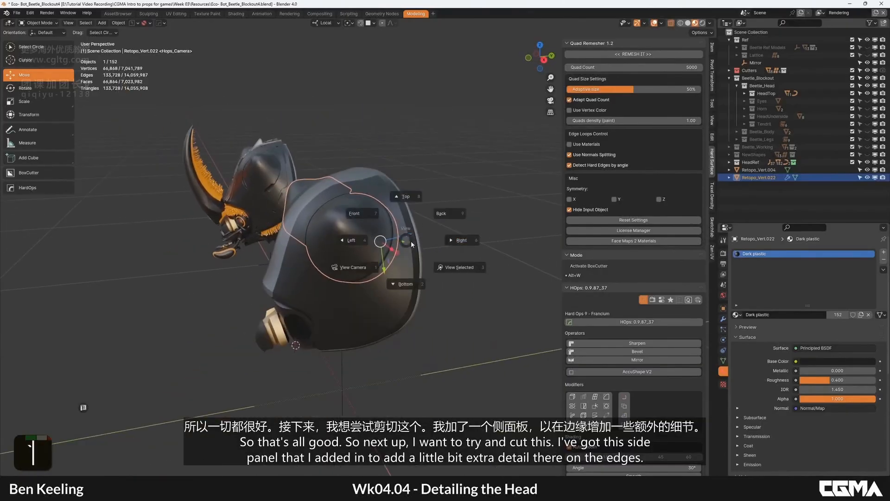
{"action": "scroll", "coordinate": [372, 185], "scroll_direction": "down", "scroll_amount": 2}
{"action": "middle_click_drag", "start_coordinate": [371, 184], "coordinate": [288, 155]}
{"action": "middle_click_drag", "start_coordinate": [227, 182], "coordinate": [315, 224], "text": "alt"}
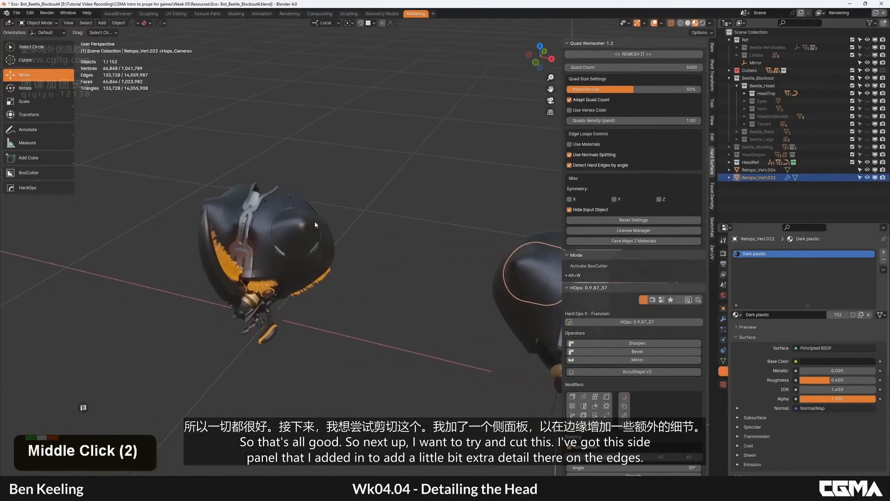
{"action": "middle_click_drag", "start_coordinate": [311, 273], "coordinate": [243, 239], "text": "alt"}
{"action": "scroll", "coordinate": [273, 216], "scroll_direction": "down", "scroll_amount": 2}
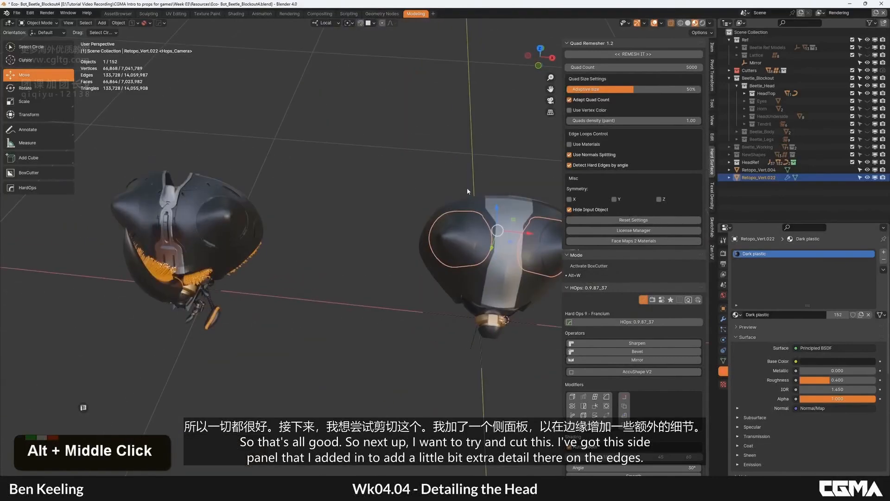
Add a cube from the top view and scale it down to about 0.118 as a new cutter.
{"action": "key", "text": "grave"}
{"action": "left_click", "coordinate": [467, 142]}
{"action": "scroll", "coordinate": [379, 234], "scroll_direction": "up", "scroll_amount": 5}
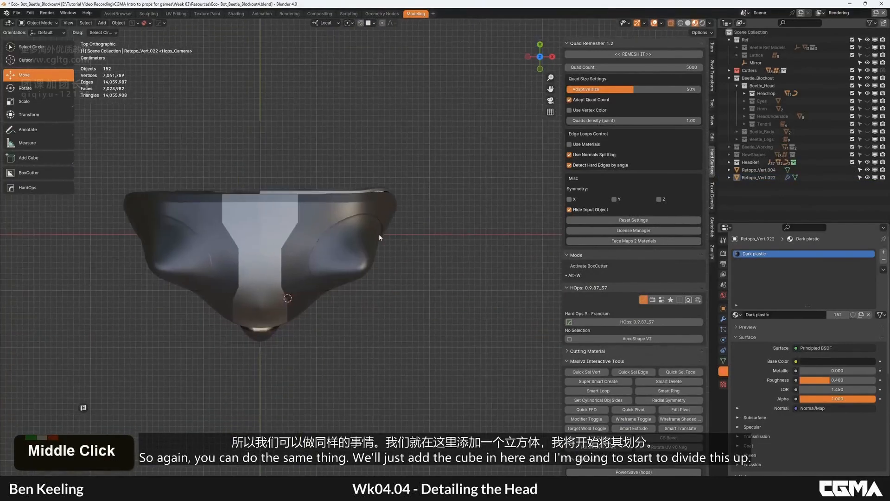
{"action": "key", "text": "shift+a"}
{"action": "mouse_move", "coordinate": [391, 245]}
{"action": "left_click", "coordinate": [436, 261]}
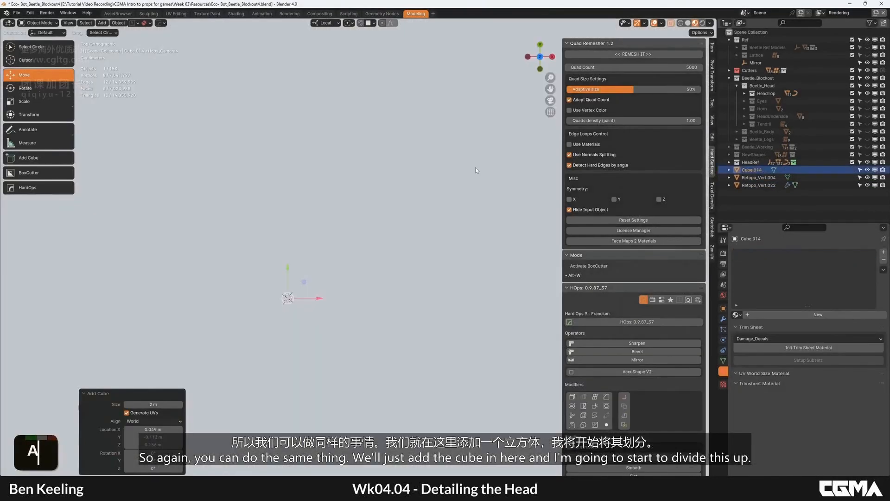
{"action": "scroll", "coordinate": [334, 260], "scroll_direction": "down", "scroll_amount": 5}
{"action": "key", "text": "s"}
{"action": "left_click", "coordinate": [361, 218]}
{"action": "key", "text": "s"}
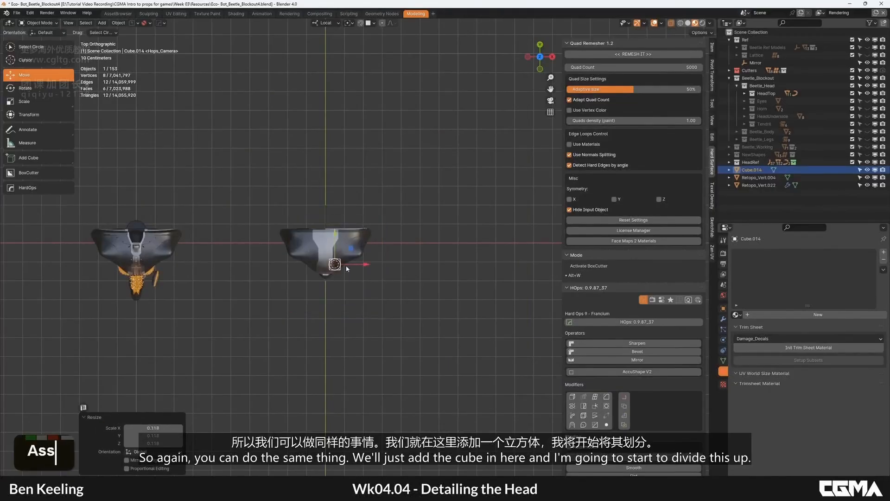
Check the remeshed main shell's wireframe and modifiers, and delete that shell.
{"action": "middle_click", "coordinate": [357, 227], "text": "alt"}
{"action": "middle_click_drag", "start_coordinate": [359, 244], "coordinate": [324, 216]}
{"action": "scroll", "coordinate": [356, 227], "scroll_direction": "up", "scroll_amount": 4}
{"action": "middle_click", "coordinate": [324, 215], "text": "alt"}
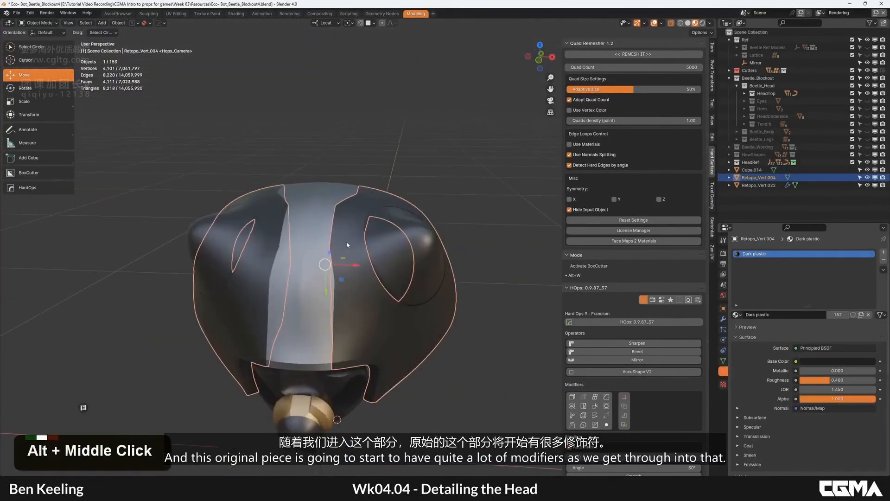
{"action": "key", "text": "F4"}
{"action": "left_click", "coordinate": [723, 319]}
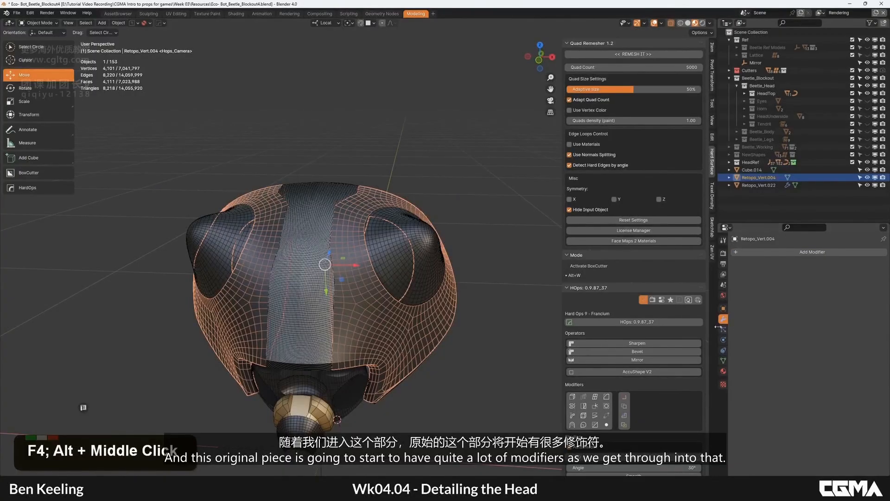
{"action": "double_click", "coordinate": [325, 259]}
{"action": "middle_click", "coordinate": [352, 259], "text": "alt"}
{"action": "middle_click_drag", "start_coordinate": [353, 259], "coordinate": [368, 251]}
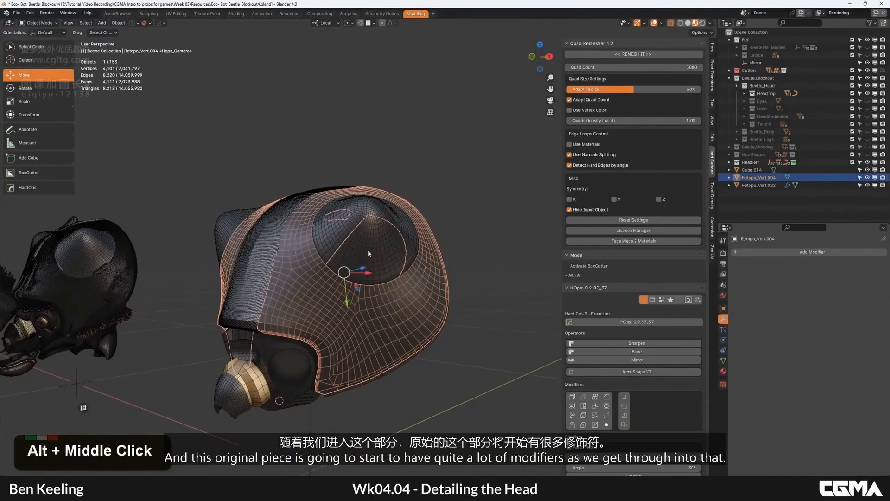
{"action": "key", "text": "Delete"}
Expand the HeadTop collection and unhide the original Vert.004 shell.
{"action": "left_click", "coordinate": [758, 178]}
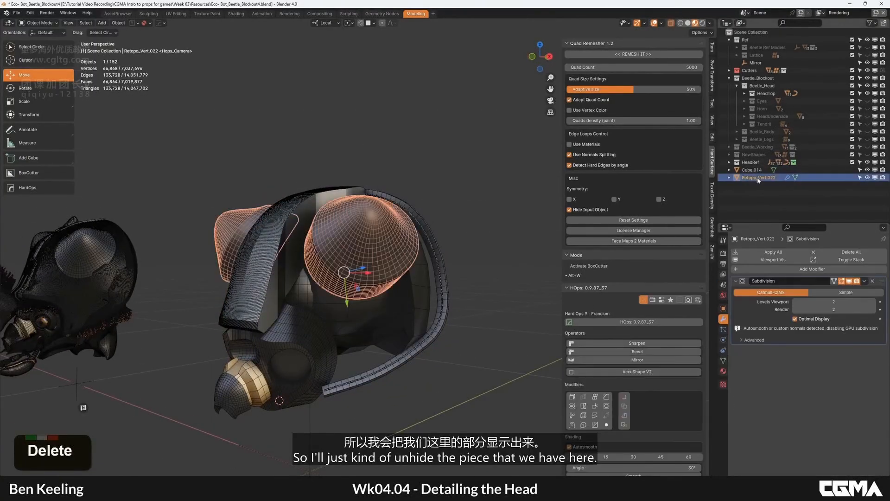
{"action": "left_click", "coordinate": [745, 94]}
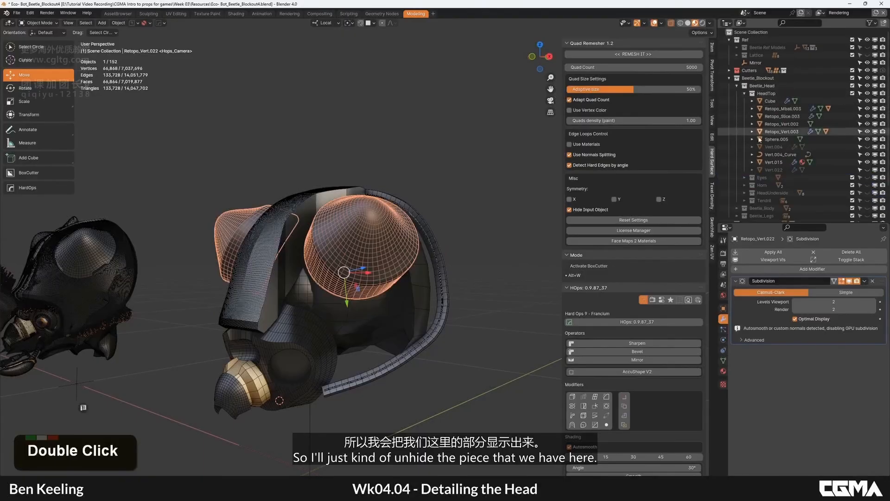
{"action": "left_click", "coordinate": [867, 147]}
{"action": "double_click", "coordinate": [310, 356]}
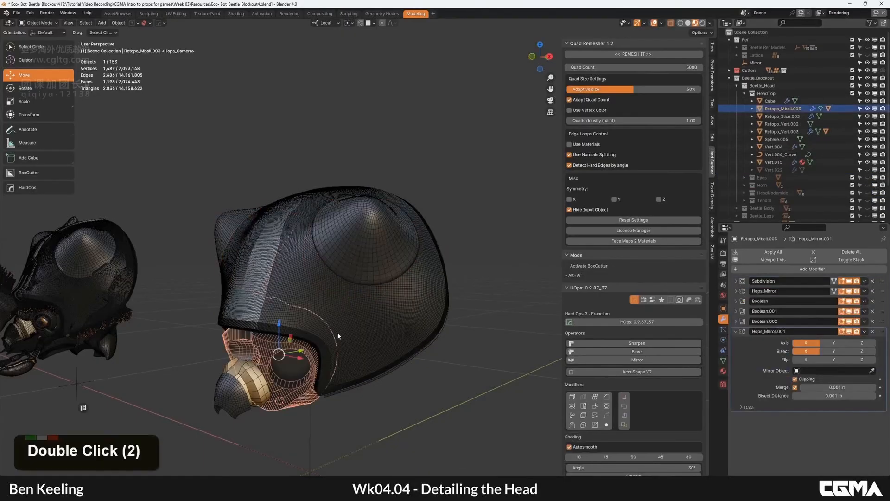
Select the new cube and move it to the rear edge of one side of the head.
{"action": "middle_click_drag", "start_coordinate": [353, 288], "coordinate": [390, 213], "text": "alt"}
{"action": "left_click", "coordinate": [387, 244]}
{"action": "key", "text": "KP_7"}
{"action": "scroll", "coordinate": [380, 258], "scroll_direction": "up", "scroll_amount": 4}
{"action": "middle_click_drag", "start_coordinate": [379, 258], "coordinate": [371, 222], "text": "alt"}
{"action": "key", "text": "g"}
{"action": "middle_click", "coordinate": [362, 252]}
{"action": "key", "text": "KP_1"}
{"action": "scroll", "coordinate": [400, 221], "scroll_direction": "down", "scroll_amount": 2}
Move the cube's side face outward so the block spans that half of the head's rear edge.
{"action": "key", "text": "Tab"}
{"action": "key", "text": "3"}
{"action": "key", "text": "1"}
{"action": "scroll", "coordinate": [370, 222], "scroll_direction": "down", "scroll_amount": 2}
{"action": "key", "text": "grave"}
{"action": "key", "text": "g"}
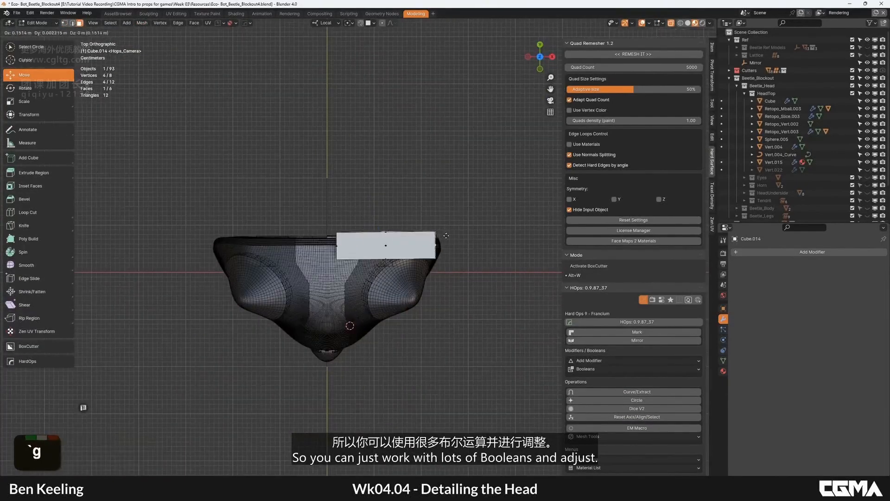
{"action": "middle_click", "coordinate": [446, 236]}
{"action": "middle_click_drag", "start_coordinate": [446, 236], "coordinate": [373, 198], "text": "alt"}
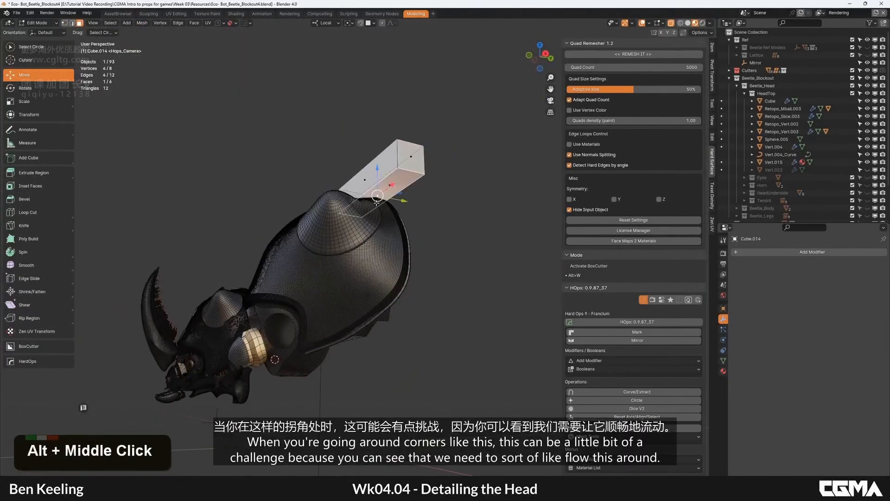
Pull the cube's bottom face down about 0.28 m and add two horizontal loop cuts near its lower end.
{"action": "left_click_drag", "start_coordinate": [379, 178], "coordinate": [367, 278]}
{"action": "left_click_drag", "start_coordinate": [357, 320], "coordinate": [358, 325]}
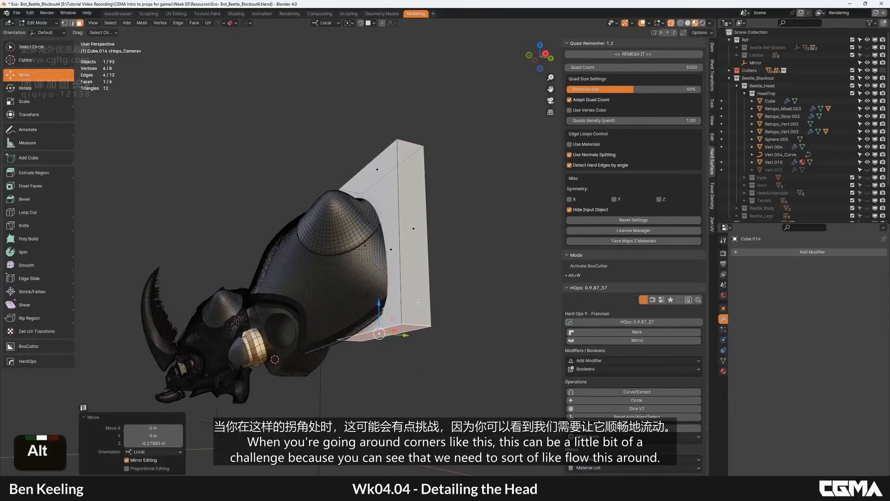
{"action": "mouse_move", "coordinate": [357, 325]}
{"action": "middle_mouse_down", "text": "alt"}
{"action": "mouse_move", "coordinate": [360, 291]}
{"action": "mouse_move", "coordinate": [371, 313]}
{"action": "mouse_move", "coordinate": [360, 323]}
{"action": "mouse_move", "coordinate": [337, 312]}
{"action": "mouse_move", "coordinate": [380, 259]}
{"action": "mouse_move", "coordinate": [385, 230]}
{"action": "mouse_move", "coordinate": [371, 278]}
{"action": "mouse_move", "coordinate": [376, 314]}
{"action": "mouse_move", "coordinate": [374, 302]}
{"action": "mouse_move", "coordinate": [356, 312]}
{"action": "mouse_move", "coordinate": [332, 292]}
{"action": "mouse_move", "coordinate": [348, 321]}
{"action": "middle_mouse_up", "text": "alt"}
{"action": "key", "text": "ctrl+r"}
{"action": "left_click", "coordinate": [384, 258]}
{"action": "right_click", "coordinate": [385, 257]}
{"action": "left_click", "coordinate": [374, 302]}
{"action": "right_click", "coordinate": [376, 303]}
Extrude the cutter's lower front face forward and position it along the shell's lower rim.
{"action": "key", "text": "3"}
{"action": "left_click", "coordinate": [366, 316]}
{"action": "key", "text": "e"}
{"action": "left_click", "coordinate": [338, 305]}
{"action": "key", "text": "g"}
{"action": "left_click", "coordinate": [314, 326]}
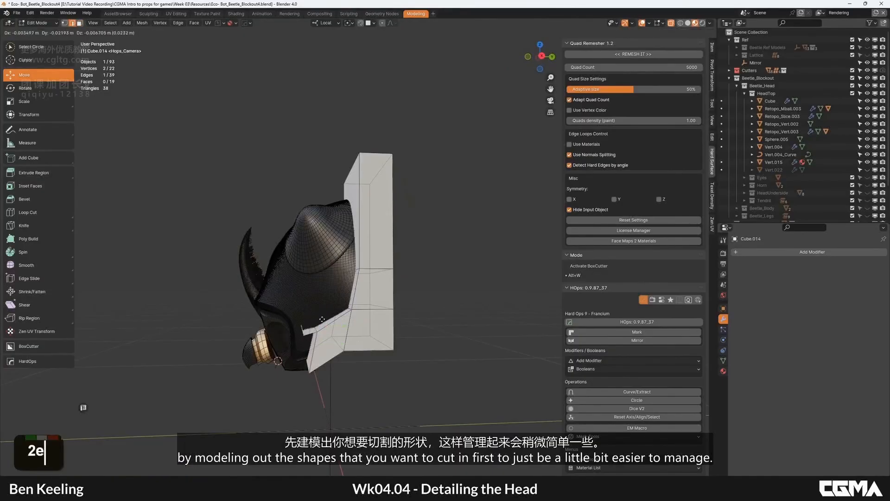
Undo the stray edge extrusion and move the cutter's edges to follow the shell's lower contour.
{"action": "right_click", "coordinate": [321, 319]}
{"action": "key", "text": "ctrl+z"}
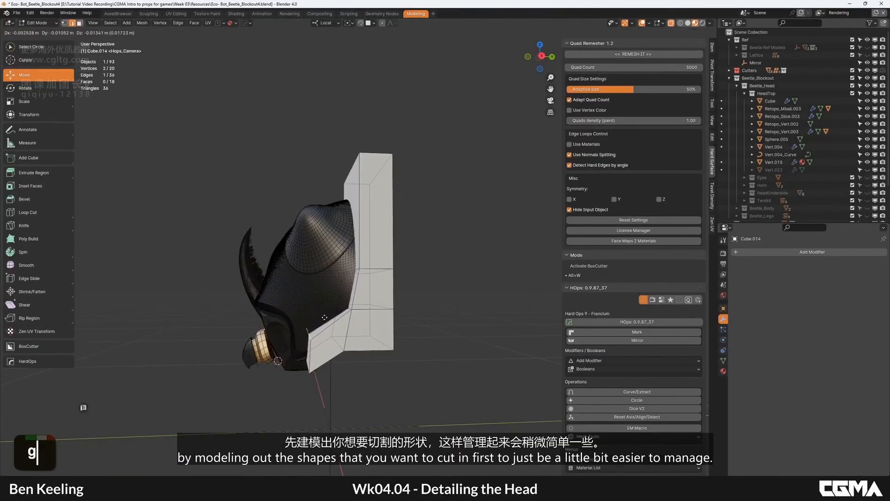
{"action": "left_click", "coordinate": [324, 317]}
{"action": "middle_click_drag", "start_coordinate": [324, 317], "coordinate": [338, 315], "text": "alt"}
{"action": "left_click", "coordinate": [353, 306]}
{"action": "middle_click_drag", "start_coordinate": [352, 306], "coordinate": [384, 280], "text": "alt"}
{"action": "key", "text": "g"}
Slash the original top shell with the block cutter using a HardOps Boolean to separate the side panel.
{"action": "key", "text": "Tab"}
{"action": "scroll", "coordinate": [347, 278], "scroll_direction": "up", "scroll_amount": 2}
{"action": "left_click", "coordinate": [393, 251], "text": "shift"}
{"action": "key", "text": "ctrl+KP_Divide"}
{"action": "scroll", "coordinate": [386, 247], "scroll_direction": "up", "scroll_amount": 2}
{"action": "left_click", "coordinate": [374, 249]}
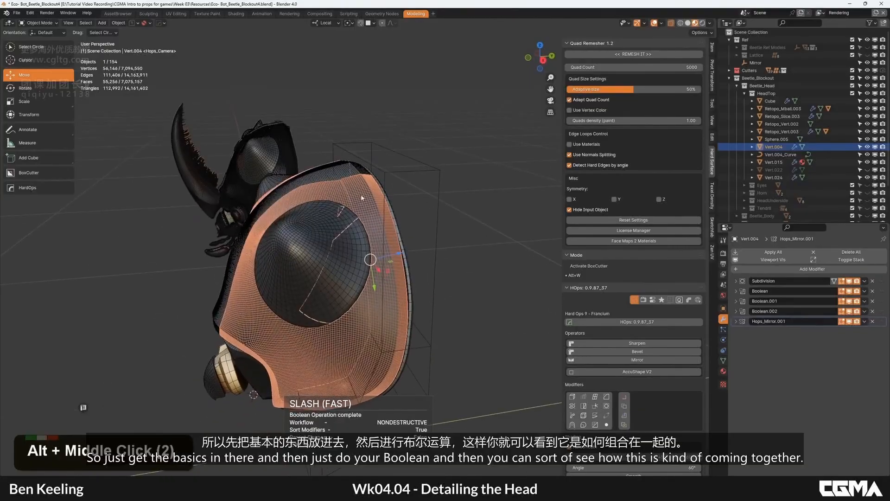
Compare with the reference panel and move the cutter's front face back about 0.018 m to thin the side panel.
{"action": "left_click", "coordinate": [387, 185]}
{"action": "middle_click_drag", "start_coordinate": [387, 185], "coordinate": [383, 210], "text": "alt"}
{"action": "middle_click_drag", "start_coordinate": [371, 130], "coordinate": [400, 222]}
{"action": "scroll", "coordinate": [399, 222], "scroll_direction": "down", "scroll_amount": 2}
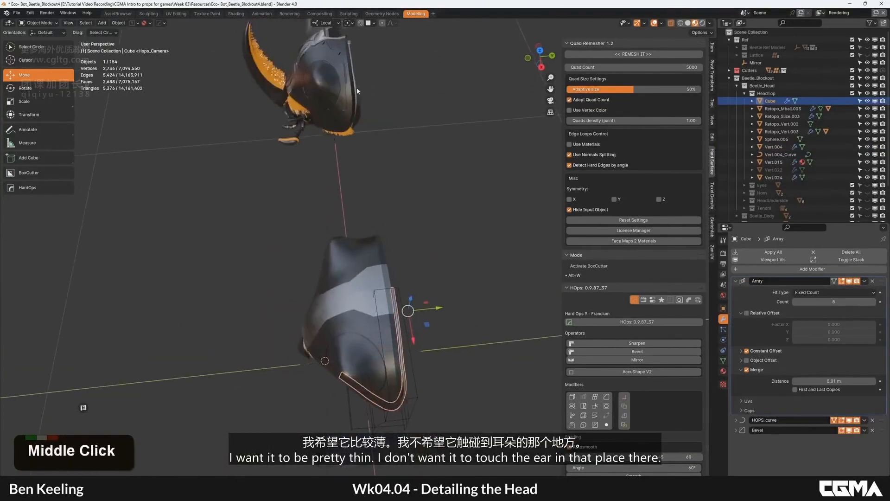
{"action": "middle_click_drag", "start_coordinate": [357, 88], "coordinate": [352, 152]}
{"action": "middle_click_drag", "start_coordinate": [380, 265], "coordinate": [366, 223]}
{"action": "left_click", "coordinate": [378, 204]}
{"action": "key", "text": "Tab"}
{"action": "key", "text": "3"}
{"action": "left_click", "coordinate": [352, 263]}
{"action": "scroll", "coordinate": [365, 223], "scroll_direction": "up", "scroll_amount": 2}
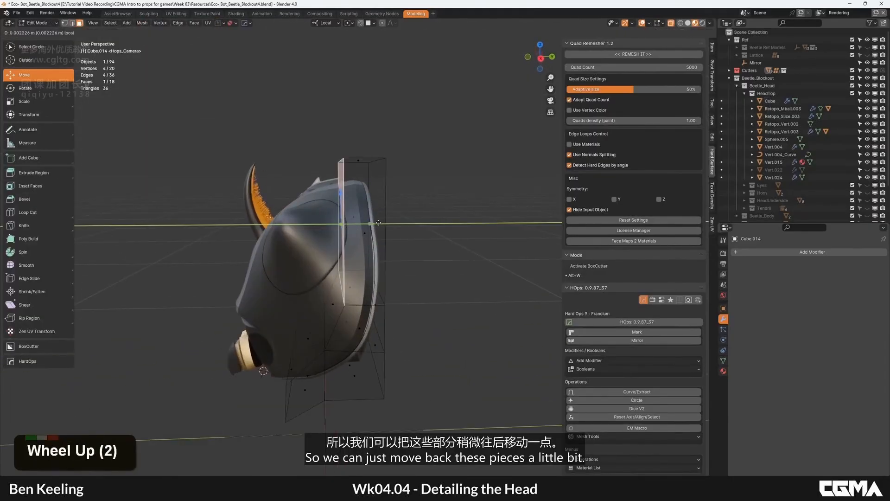
{"action": "left_click_drag", "start_coordinate": [379, 223], "coordinate": [378, 224]}
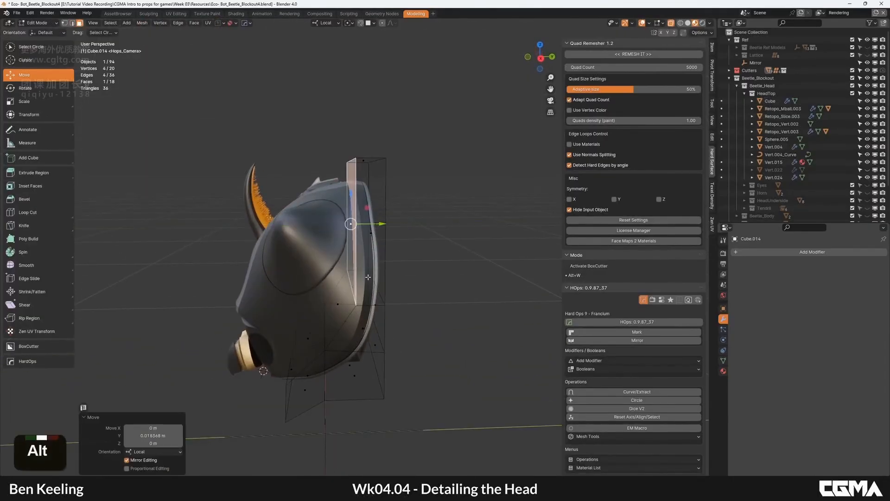
Bevel the edge loop at the cutter's bend with multiple segments to smooth the cut.
{"action": "middle_click_drag", "start_coordinate": [379, 225], "coordinate": [399, 209], "text": "alt"}
{"action": "key", "text": "2"}
{"action": "left_click", "coordinate": [393, 280]}
{"action": "left_click", "coordinate": [409, 290], "text": "alt+shift"}
{"action": "middle_click_drag", "start_coordinate": [446, 280], "coordinate": [417, 260], "text": "alt"}
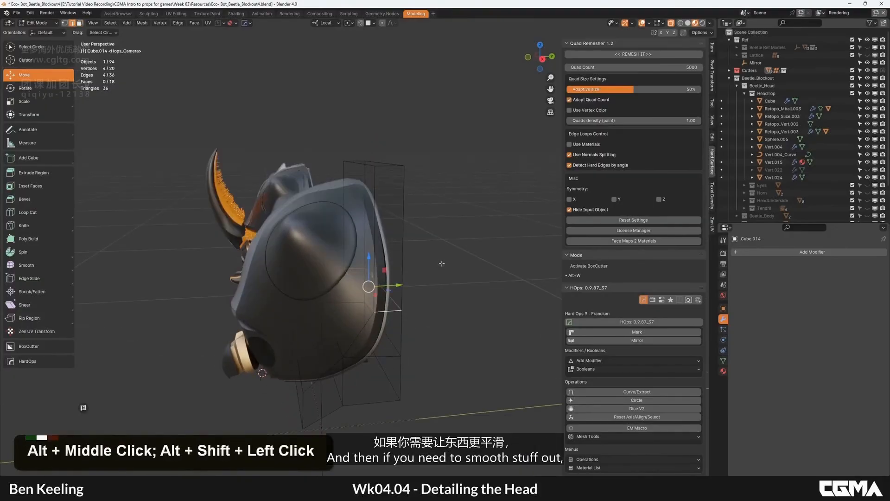
{"action": "key", "text": "ctrl+b"}
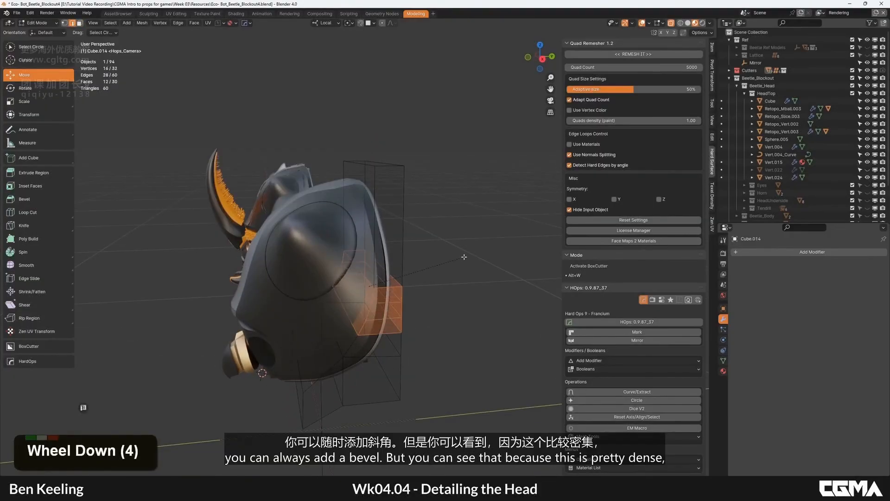
{"action": "left_click", "coordinate": [463, 256]}
Show the wireframe and turn off the viewport Subdivision modifier on both the main shell and the side panel.
{"action": "middle_click_drag", "start_coordinate": [435, 278], "coordinate": [398, 241], "text": "alt"}
{"action": "key", "text": "Tab"}
{"action": "left_click", "coordinate": [310, 264]}
{"action": "middle_click_drag", "start_coordinate": [312, 264], "coordinate": [391, 247], "text": "alt"}
{"action": "key", "text": "F4"}
{"action": "left_click", "coordinate": [849, 281]}
{"action": "left_click", "coordinate": [401, 253]}
{"action": "left_click", "coordinate": [849, 281]}
Adjust the cutter's edge loops along the side panel's curve, and select the side panel piece.
{"action": "left_click", "coordinate": [423, 281]}
{"action": "key", "text": "Tab"}
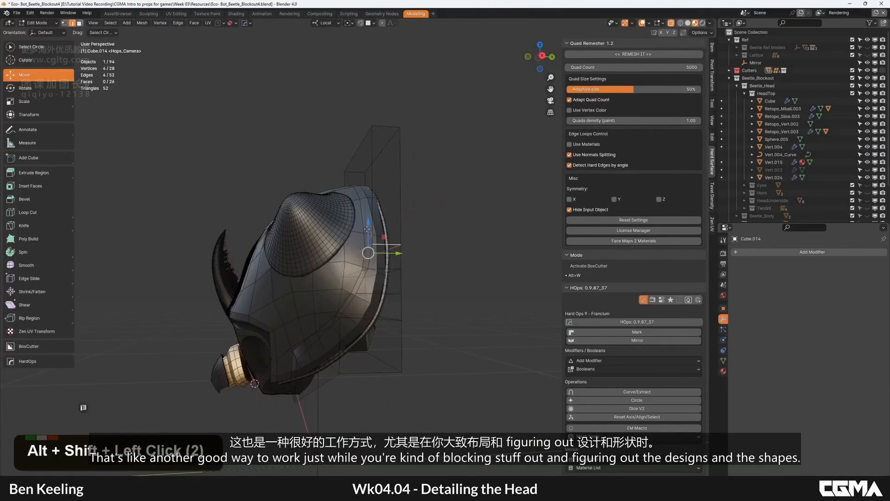
{"action": "mouse_move", "coordinate": [367, 229]}
{"action": "left_mouse_down"}
{"action": "mouse_move", "coordinate": [366, 218]}
{"action": "mouse_move", "coordinate": [364, 244]}
{"action": "left_mouse_up"}
{"action": "left_click", "coordinate": [381, 271], "text": "alt+shift"}
{"action": "key", "text": "Tab"}
{"action": "middle_click_drag", "start_coordinate": [364, 251], "coordinate": [374, 321], "text": "alt"}
{"action": "key", "text": "Tab"}
{"action": "key", "text": "Tab"}
{"action": "left_click", "coordinate": [405, 298]}
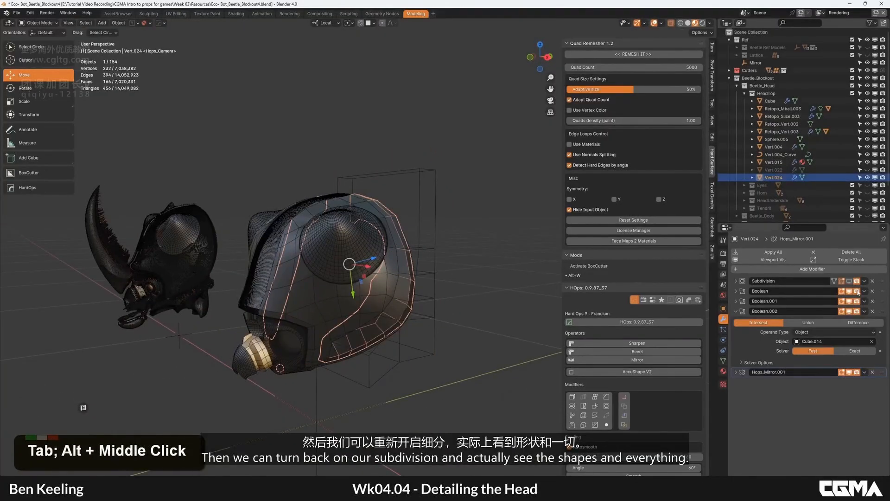
Turn the viewport Subdivision modifier back on for the side panel and the main shell, and hide the wireframe.
{"action": "left_click", "coordinate": [848, 281]}
{"action": "middle_click_drag", "start_coordinate": [390, 286], "coordinate": [384, 246], "text": "alt"}
{"action": "left_click", "coordinate": [424, 270]}
{"action": "key", "text": "F4"}
{"action": "left_click", "coordinate": [354, 287]}
{"action": "double_click", "coordinate": [351, 298]}
{"action": "left_click", "coordinate": [849, 281]}
{"action": "left_click", "coordinate": [466, 272]}
{"action": "key", "text": "F4"}
{"action": "key", "text": "F4"}
{"action": "left_click", "coordinate": [354, 229]}
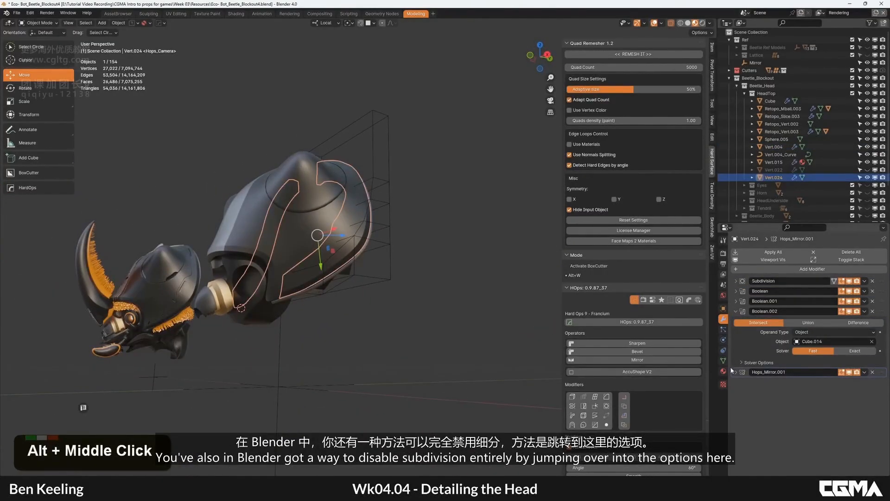
Find the Simplify option in the scene's render properties, enable it and expand its settings.
{"action": "left_click", "coordinate": [723, 285]}
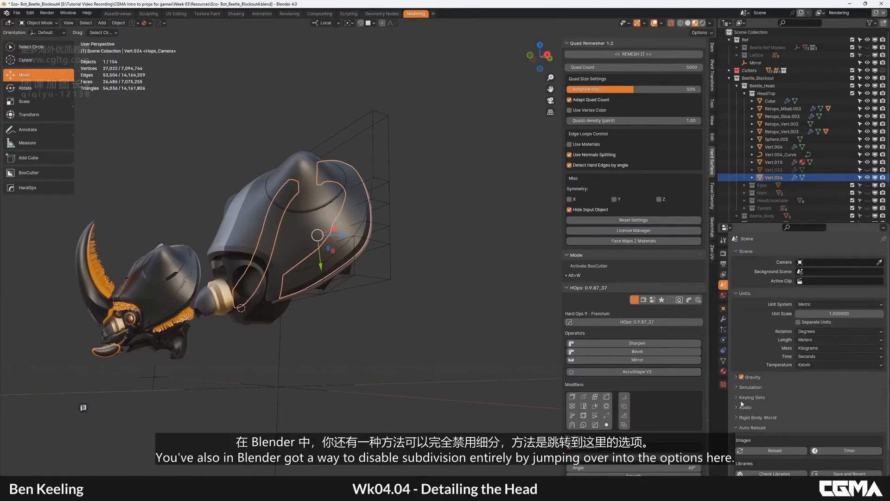
{"action": "left_click", "coordinate": [736, 427]}
{"action": "left_click_drag", "start_coordinate": [736, 251], "coordinate": [736, 268]}
{"action": "left_click", "coordinate": [723, 276]}
{"action": "left_click", "coordinate": [723, 264]}
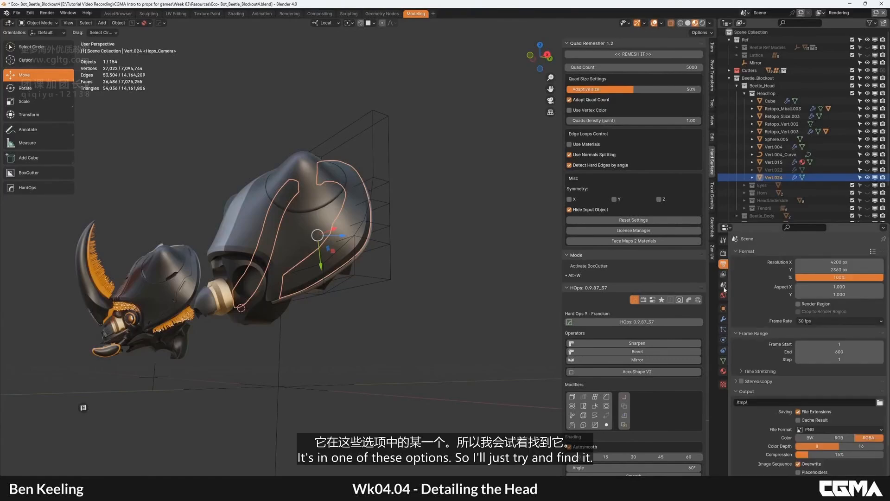
{"action": "left_click", "coordinate": [723, 286]}
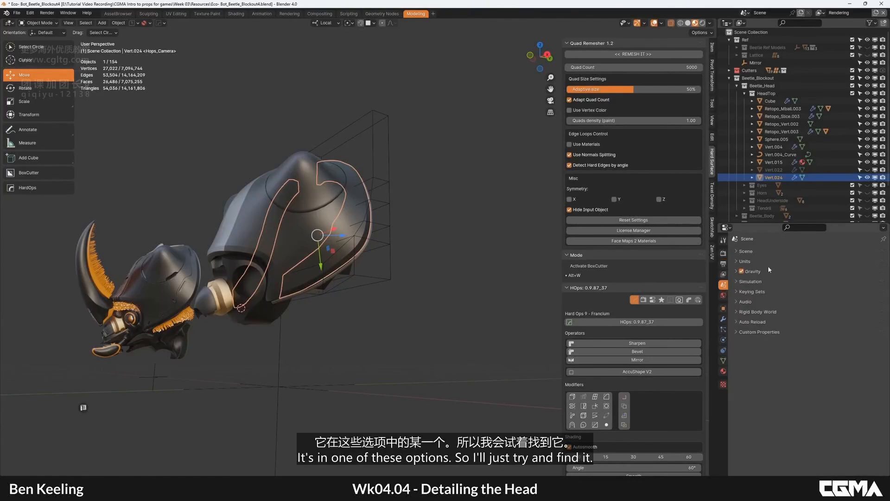
{"action": "left_click", "coordinate": [723, 253]}
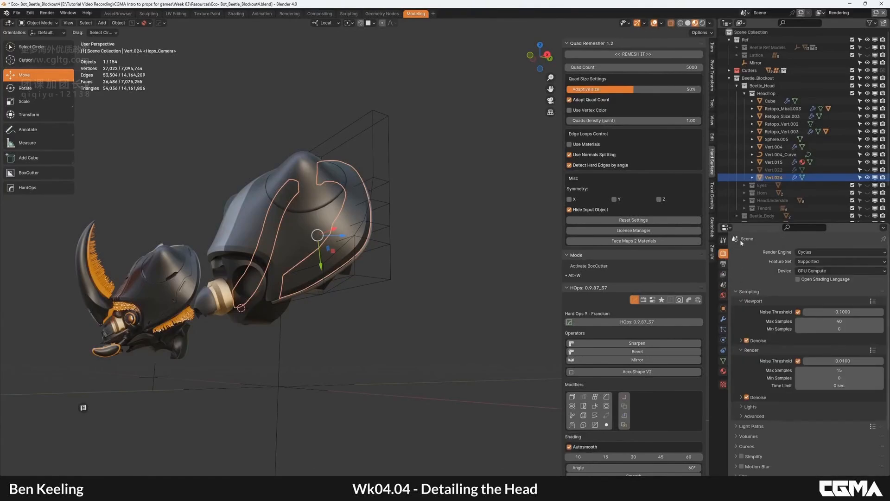
{"action": "scroll", "coordinate": [741, 265], "scroll_direction": "up", "scroll_amount": 1}
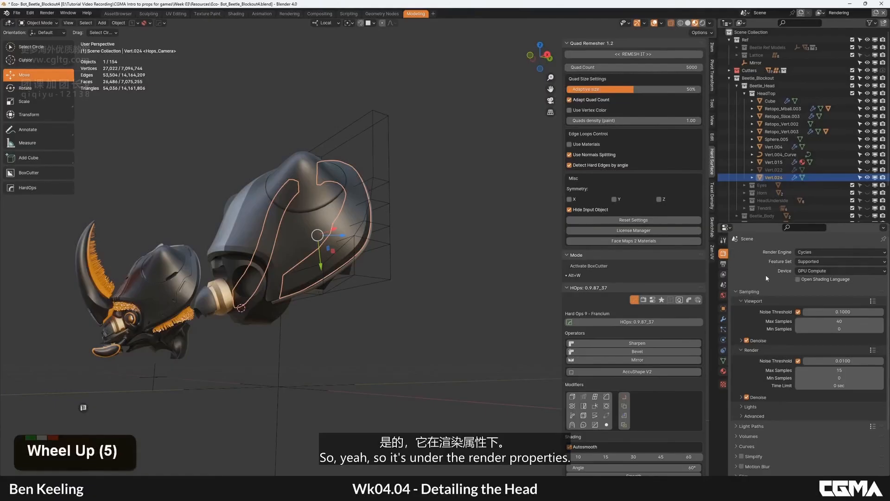
{"action": "left_click", "coordinate": [736, 292]}
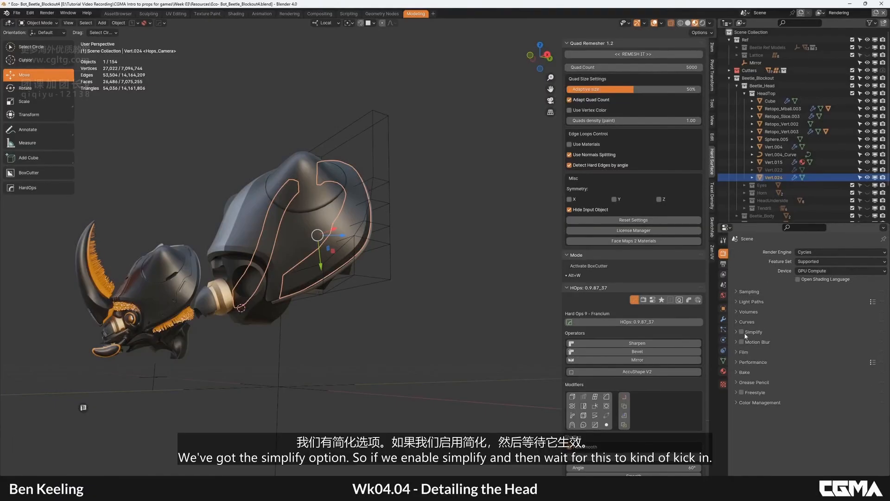
{"action": "left_click", "coordinate": [737, 333]}
{"action": "left_click", "coordinate": [740, 332]}
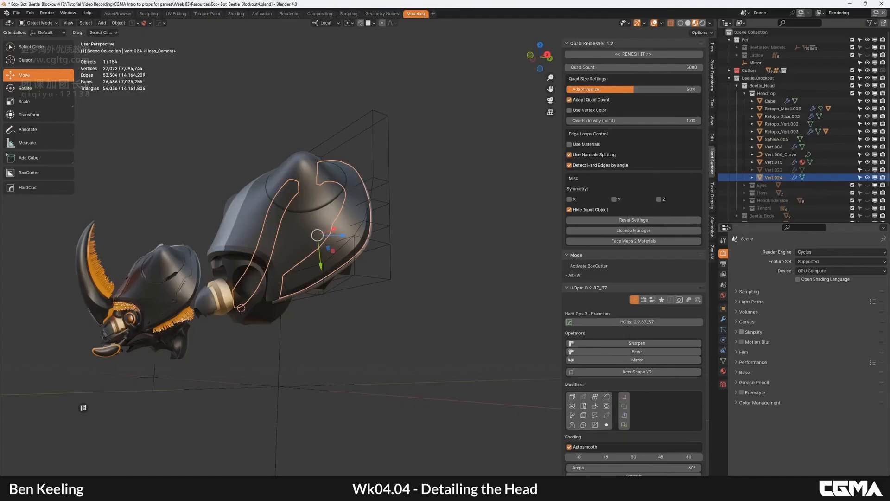
{"action": "left_click", "coordinate": [742, 332]}
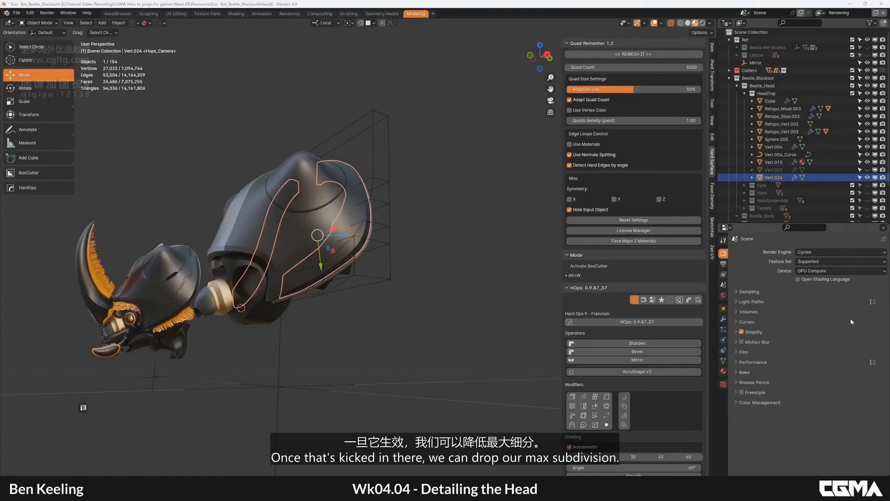
{"action": "left_click", "coordinate": [737, 332]}
Set Simplify's viewport Max Subdivision to 0 and check the head with the wireframe shown.
{"action": "double_click", "coordinate": [861, 352]}
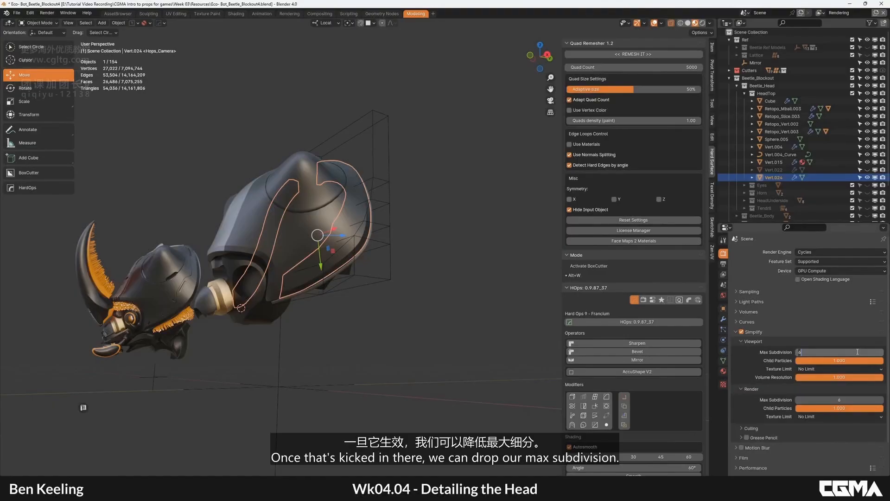
{"action": "type", "text": "0"}
{"action": "key", "text": "Return"}
{"action": "middle_click_drag", "start_coordinate": [394, 204], "coordinate": [370, 227], "text": "alt"}
{"action": "scroll", "coordinate": [306, 218], "scroll_direction": "up", "scroll_amount": 2}
{"action": "key", "text": "F4"}
{"action": "scroll", "coordinate": [347, 228], "scroll_direction": "up", "scroll_amount": 3}
{"action": "middle_click", "coordinate": [348, 229], "text": "alt"}
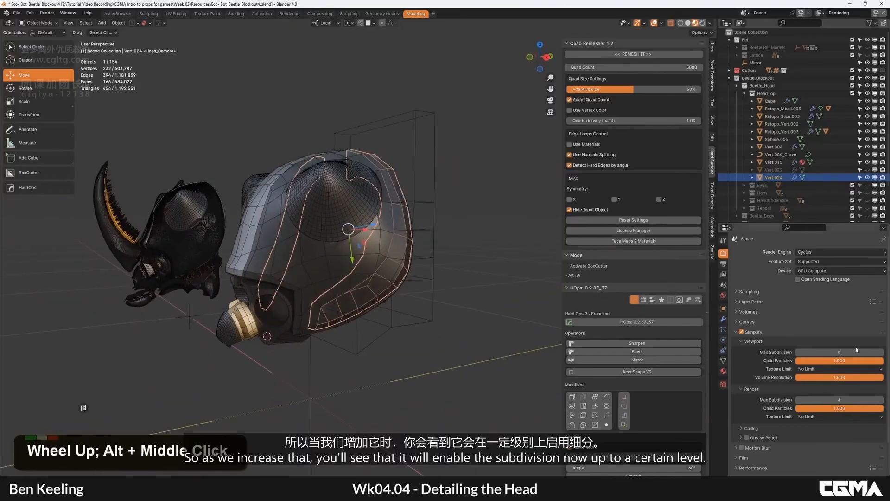
Set Simplify's viewport Max Subdivision to 2 and hide the wireframe to check the smoothed shapes.
{"action": "type", "text": "2"}
{"action": "key", "text": "Return"}
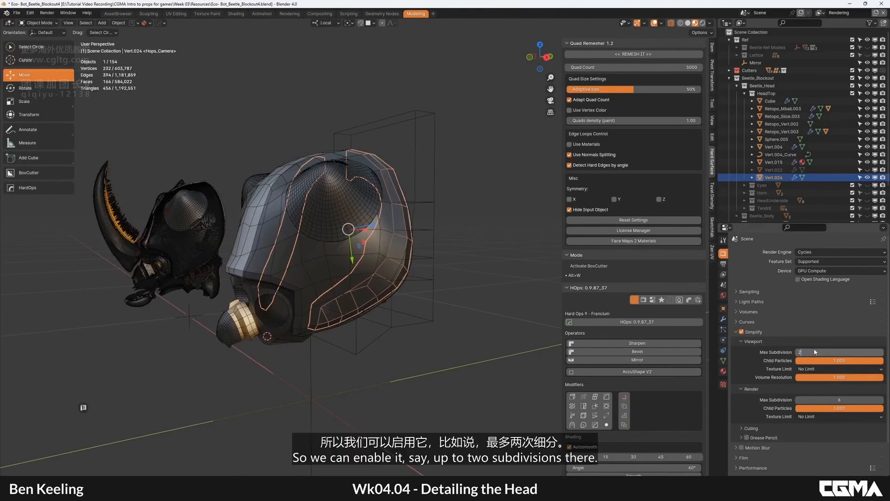
{"action": "key", "text": "Return"}
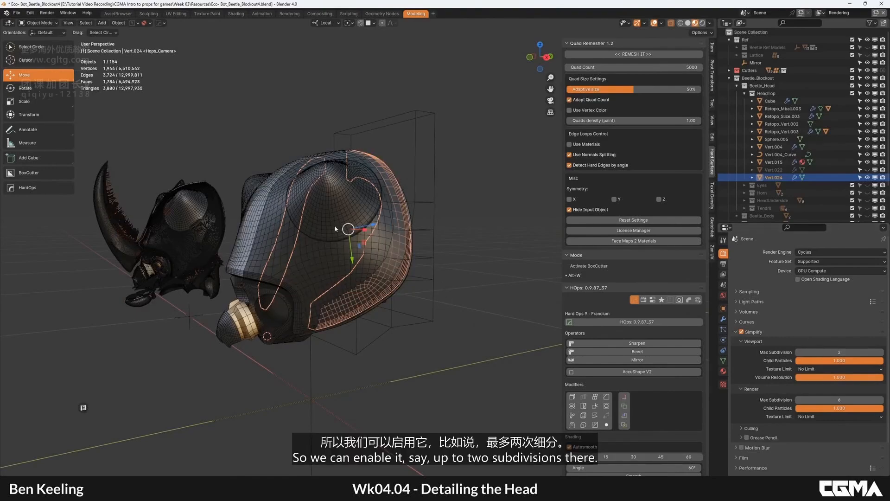
{"action": "middle_click", "coordinate": [318, 208], "text": "alt"}
{"action": "scroll", "coordinate": [343, 266], "scroll_direction": "up", "scroll_amount": 1}
{"action": "middle_click", "coordinate": [343, 266], "text": "alt"}
{"action": "key", "text": "F4"}
{"action": "middle_click", "coordinate": [378, 252], "text": "alt"}
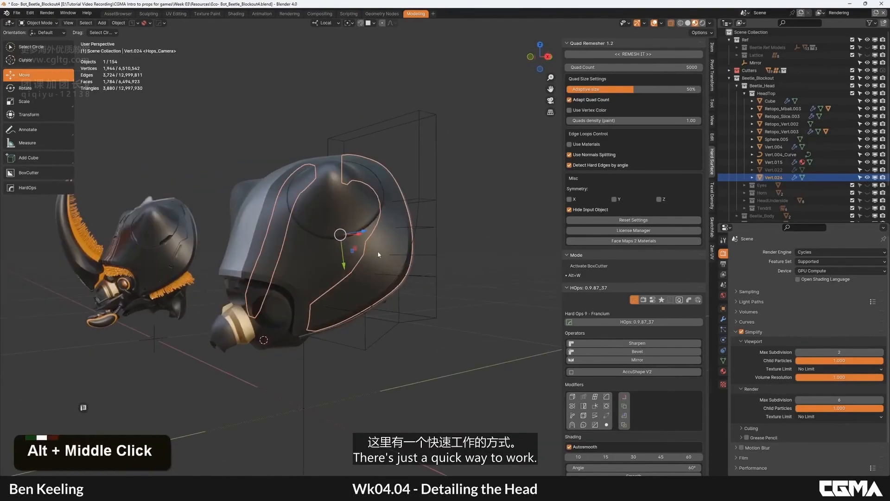
Show the wireframe and compare the blockout's centre strip and cone areas with the reference head.
{"action": "left_click", "coordinate": [420, 223]}
{"action": "middle_click_drag", "start_coordinate": [419, 222], "coordinate": [414, 248], "text": "alt"}
{"action": "key", "text": "F4"}
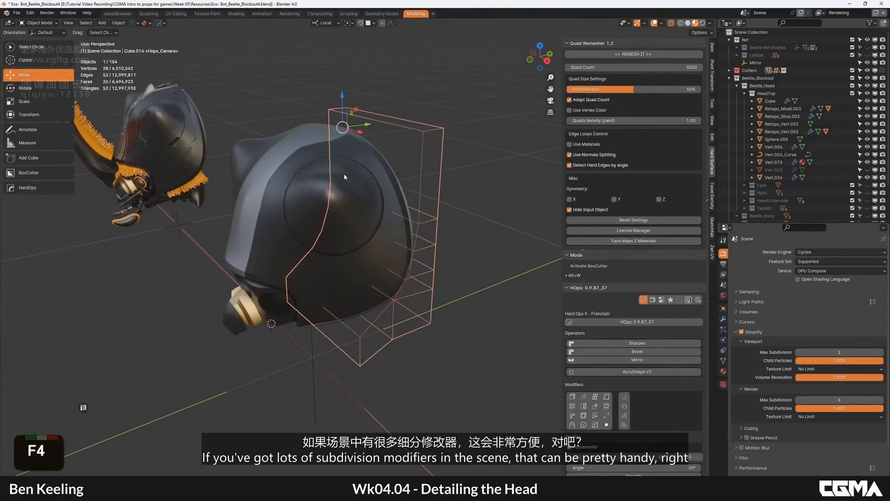
{"action": "middle_click_drag", "start_coordinate": [387, 180], "coordinate": [397, 182]}
{"action": "middle_click", "coordinate": [397, 181], "text": "alt"}
{"action": "scroll", "coordinate": [366, 222], "scroll_direction": "down", "scroll_amount": 3}
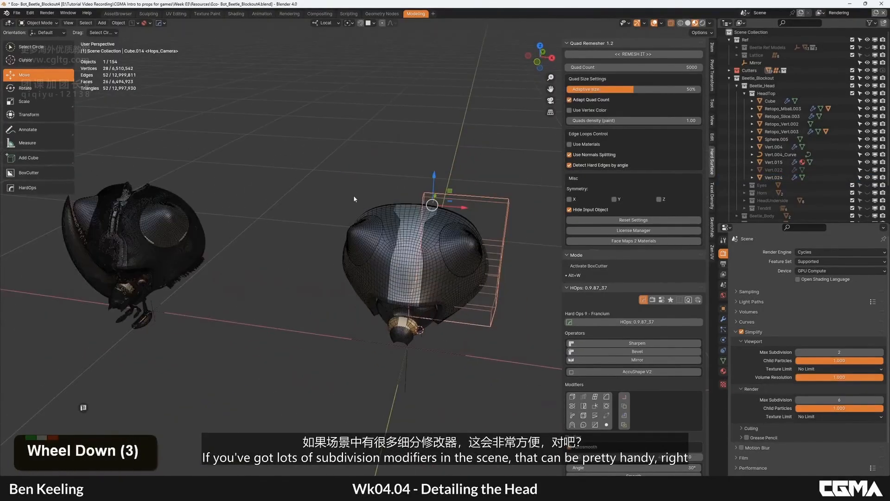
{"action": "middle_click", "coordinate": [365, 233], "text": "alt"}
{"action": "middle_click_drag", "start_coordinate": [365, 232], "coordinate": [446, 235]}
{"action": "middle_click_drag", "start_coordinate": [299, 235], "coordinate": [432, 246]}
{"action": "scroll", "coordinate": [324, 233], "scroll_direction": "up", "scroll_amount": 6}
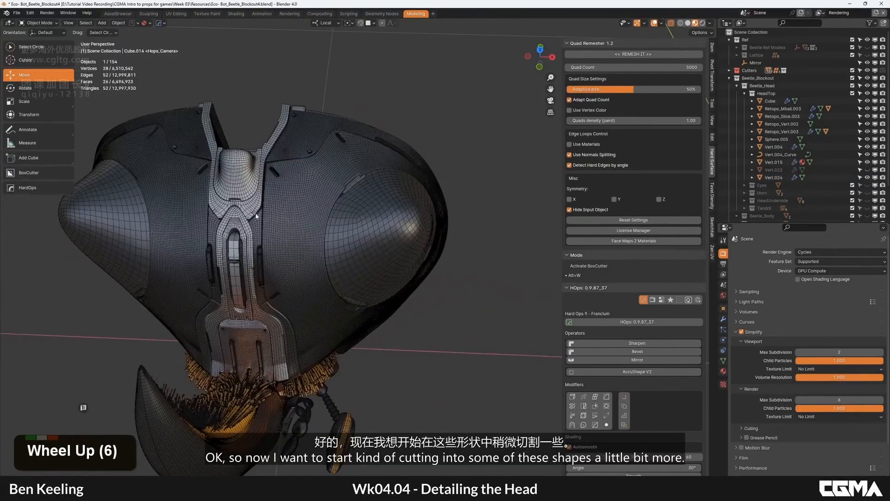
{"action": "scroll", "coordinate": [325, 232], "scroll_direction": "down", "scroll_amount": 3}
{"action": "middle_click_drag", "start_coordinate": [349, 219], "coordinate": [259, 216]}
{"action": "middle_click_drag", "start_coordinate": [348, 216], "coordinate": [191, 209]}
{"action": "left_click", "coordinate": [528, 214]}
{"action": "middle_click_drag", "start_coordinate": [529, 213], "coordinate": [451, 209]}
{"action": "scroll", "coordinate": [452, 209], "scroll_direction": "down", "scroll_amount": 3}
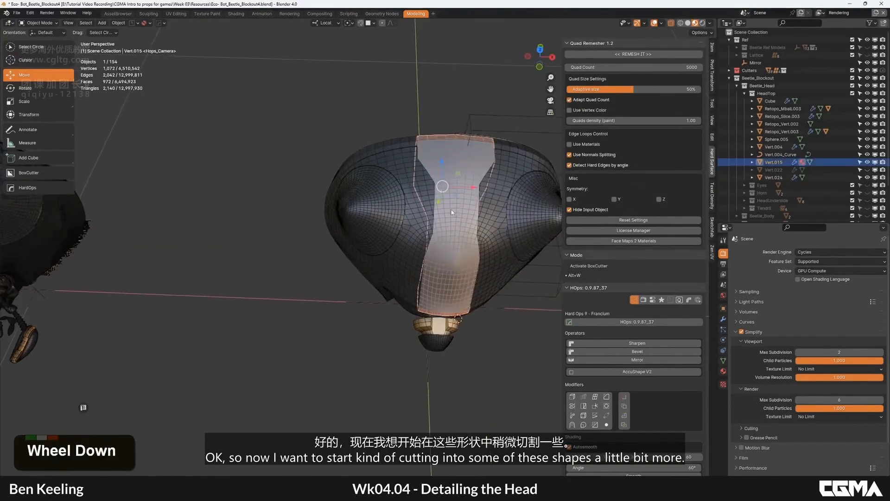
Examine the reference head's cone seams, side panel slots, connecting tabs, screws and layered centre strip.
{"action": "middle_click_drag", "start_coordinate": [398, 195], "coordinate": [325, 209]}
{"action": "scroll", "coordinate": [361, 250], "scroll_direction": "up", "scroll_amount": 6}
{"action": "scroll", "coordinate": [313, 204], "scroll_direction": "down", "scroll_amount": 1}
{"action": "middle_click", "coordinate": [362, 262], "text": "alt"}
{"action": "scroll", "coordinate": [383, 241], "scroll_direction": "down", "scroll_amount": 2}
{"action": "middle_click", "coordinate": [394, 255], "text": "alt"}
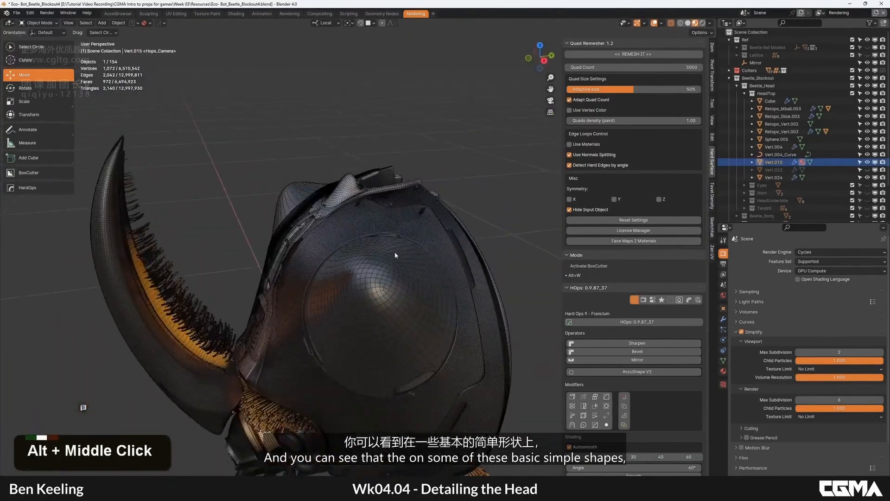
{"action": "middle_click_drag", "start_coordinate": [396, 254], "coordinate": [394, 203]}
{"action": "middle_click", "coordinate": [394, 203], "text": "alt"}
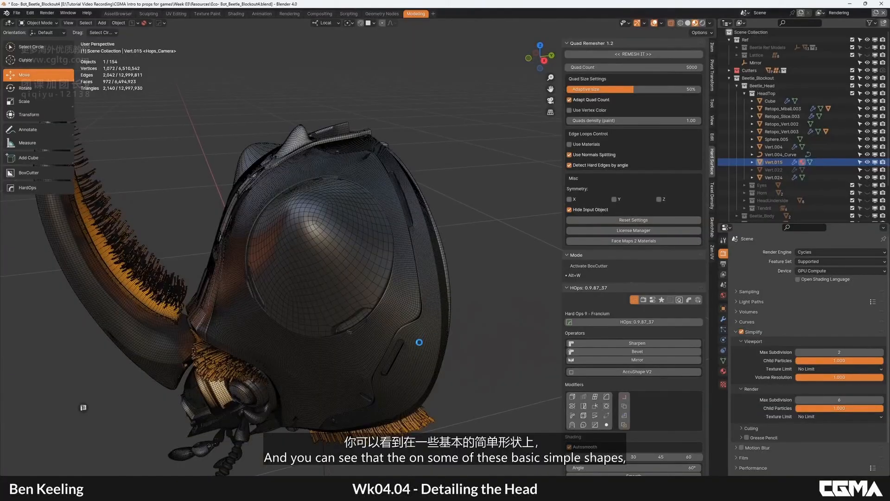
{"action": "middle_click", "coordinate": [424, 342], "text": "alt"}
{"action": "scroll", "coordinate": [383, 227], "scroll_direction": "up", "scroll_amount": 3}
{"action": "scroll", "coordinate": [382, 230], "scroll_direction": "down", "scroll_amount": 2}
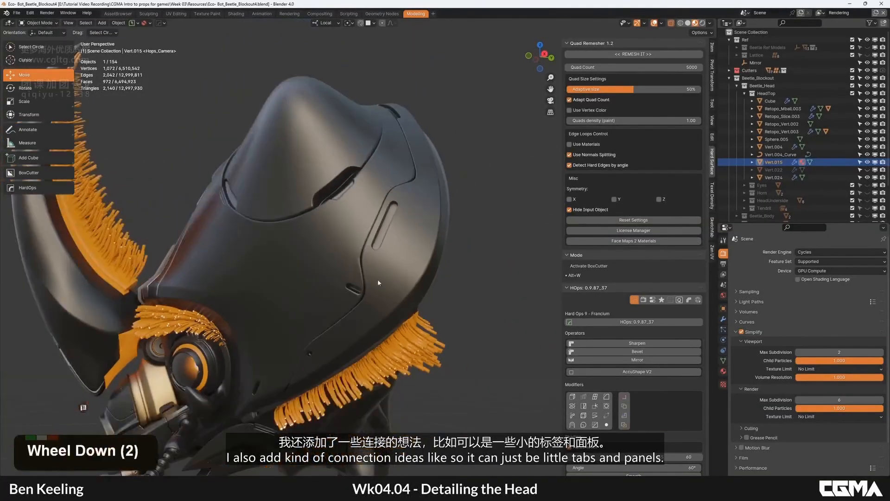
{"action": "middle_click", "coordinate": [375, 284], "text": "alt"}
{"action": "middle_click_drag", "start_coordinate": [377, 279], "coordinate": [352, 310]}
{"action": "middle_click", "coordinate": [349, 316], "text": "alt"}
{"action": "middle_click", "coordinate": [353, 230], "text": "alt"}
{"action": "middle_click_drag", "start_coordinate": [387, 223], "coordinate": [374, 237]}
{"action": "scroll", "coordinate": [319, 232], "scroll_direction": "up", "scroll_amount": 4}
{"action": "middle_click", "coordinate": [322, 234], "text": "alt"}
{"action": "middle_click", "coordinate": [374, 237], "text": "alt"}
{"action": "scroll", "coordinate": [373, 256], "scroll_direction": "down", "scroll_amount": 1}
{"action": "middle_click", "coordinate": [360, 230], "text": "alt"}
{"action": "middle_click", "coordinate": [312, 355], "text": "alt"}
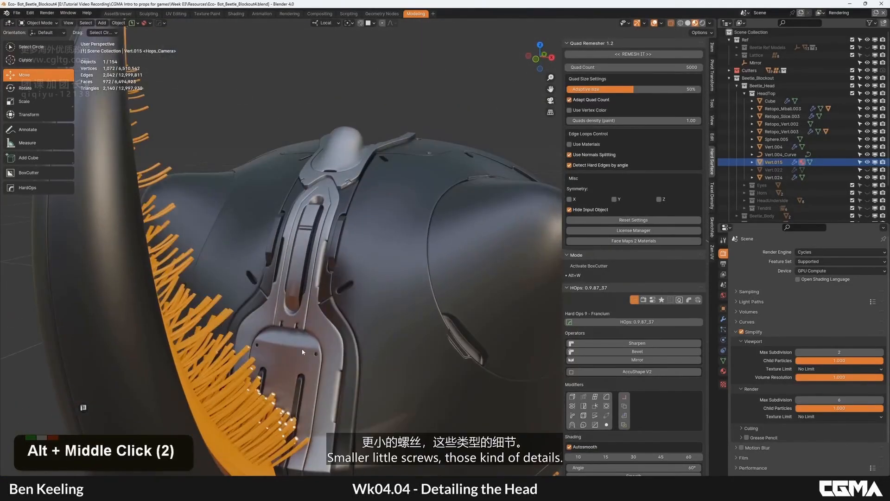
{"action": "scroll", "coordinate": [313, 355], "scroll_direction": "down", "scroll_amount": 3}
{"action": "middle_click", "coordinate": [359, 276], "text": "alt"}
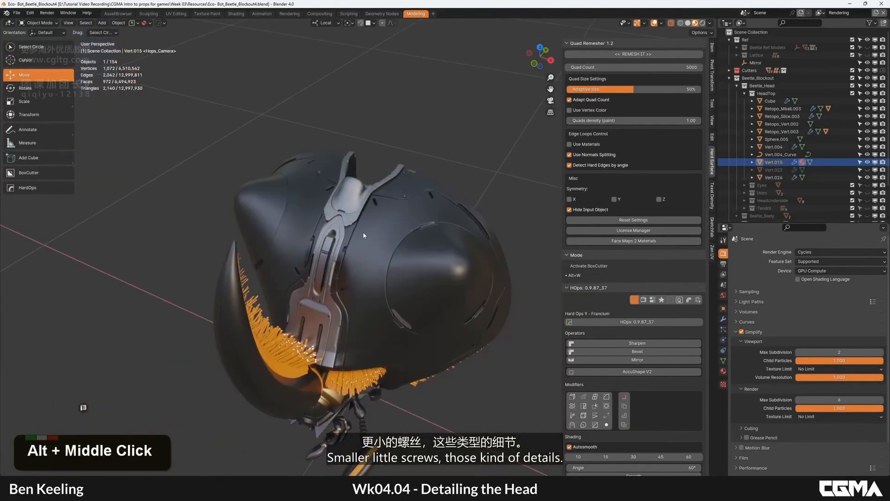
{"action": "middle_click", "coordinate": [394, 229], "text": "alt"}
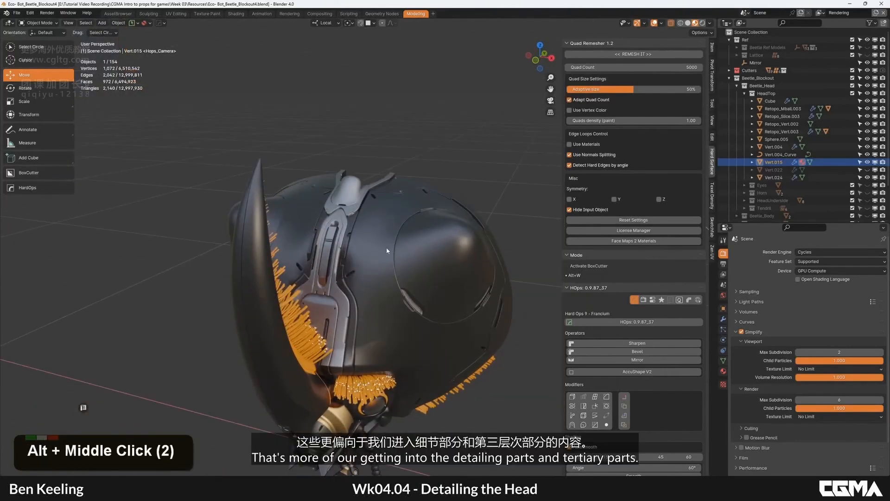
{"action": "middle_click", "coordinate": [395, 276], "text": "alt"}
{"action": "middle_click_drag", "start_coordinate": [387, 248], "coordinate": [400, 291]}
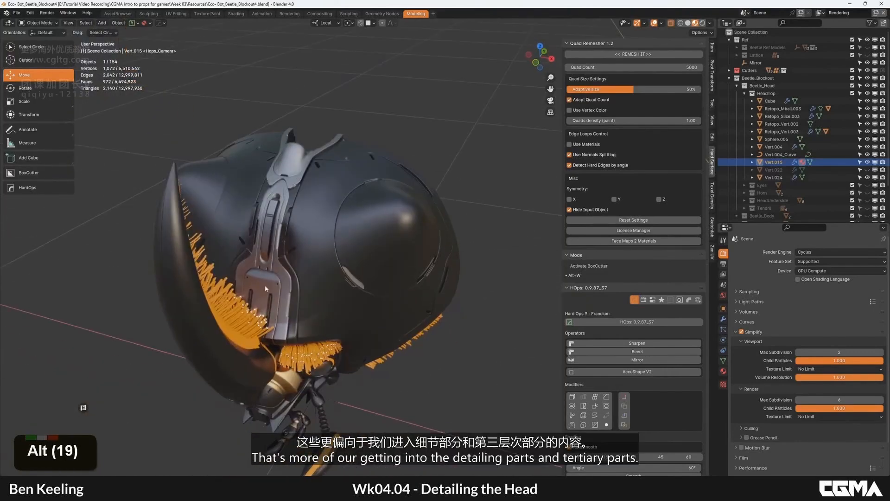
{"action": "middle_click", "coordinate": [370, 282], "text": "alt"}
{"action": "scroll", "coordinate": [338, 318], "scroll_direction": "up", "scroll_amount": 2}
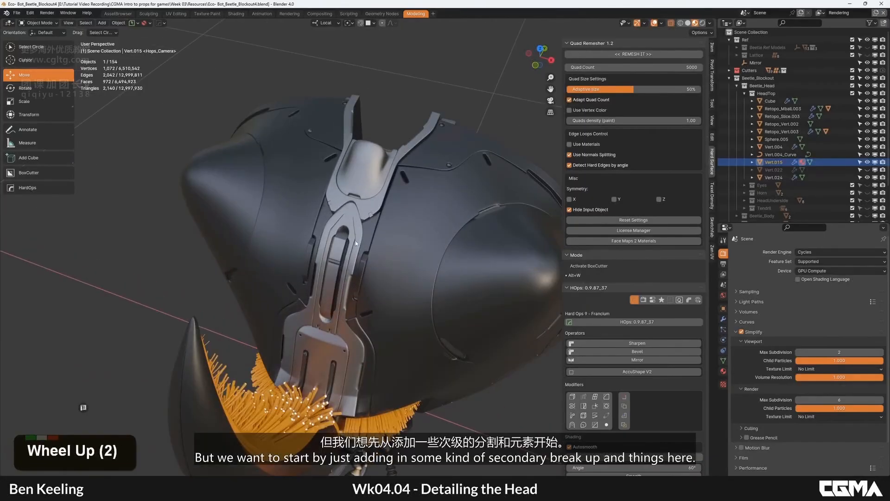
Compare the blockout's plain centre strip with the layered strip on the reference head.
{"action": "scroll", "coordinate": [351, 211], "scroll_direction": "down", "scroll_amount": 4}
{"action": "middle_click_drag", "start_coordinate": [351, 211], "coordinate": [163, 219]}
{"action": "middle_click", "coordinate": [163, 218], "text": "alt"}
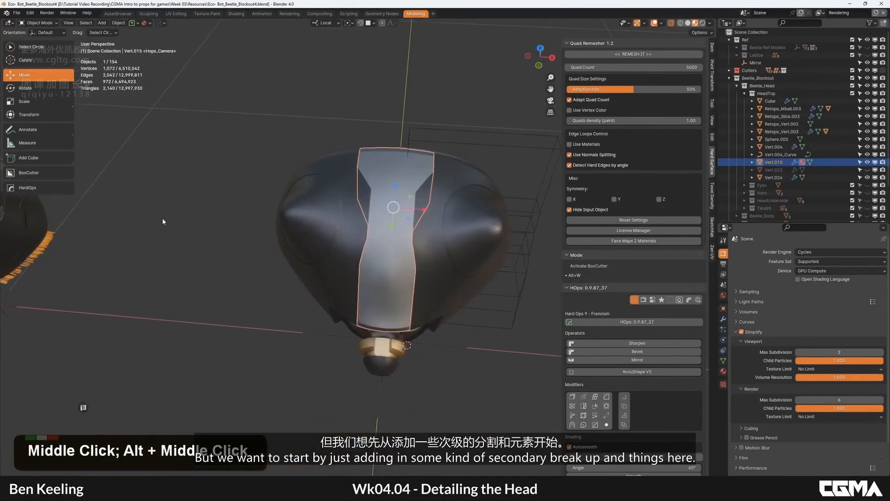
{"action": "middle_click_drag", "start_coordinate": [382, 227], "coordinate": [327, 249]}
{"action": "middle_click", "coordinate": [372, 251], "text": "alt"}
{"action": "scroll", "coordinate": [374, 250], "scroll_direction": "up", "scroll_amount": 1}
{"action": "scroll", "coordinate": [399, 218], "scroll_direction": "down", "scroll_amount": 2}
{"action": "middle_click", "coordinate": [324, 227], "text": "alt"}
{"action": "scroll", "coordinate": [328, 249], "scroll_direction": "down", "scroll_amount": 3}
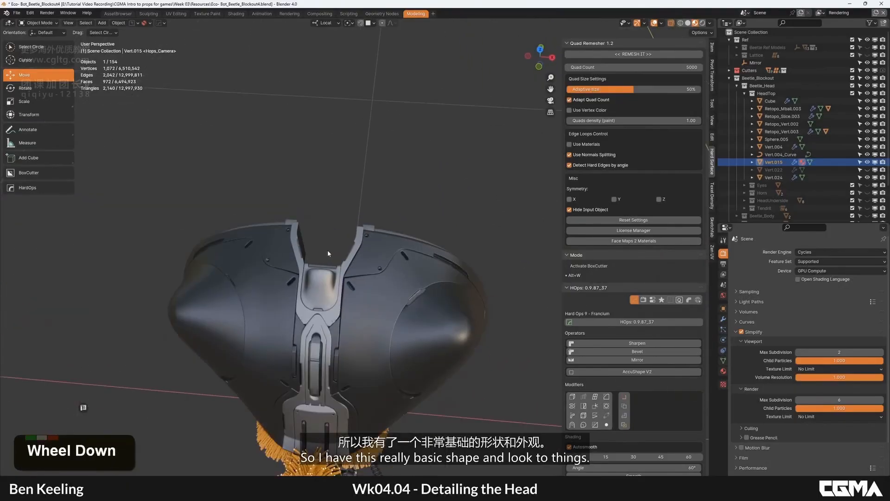
{"action": "middle_click_drag", "start_coordinate": [321, 302], "coordinate": [304, 266]}
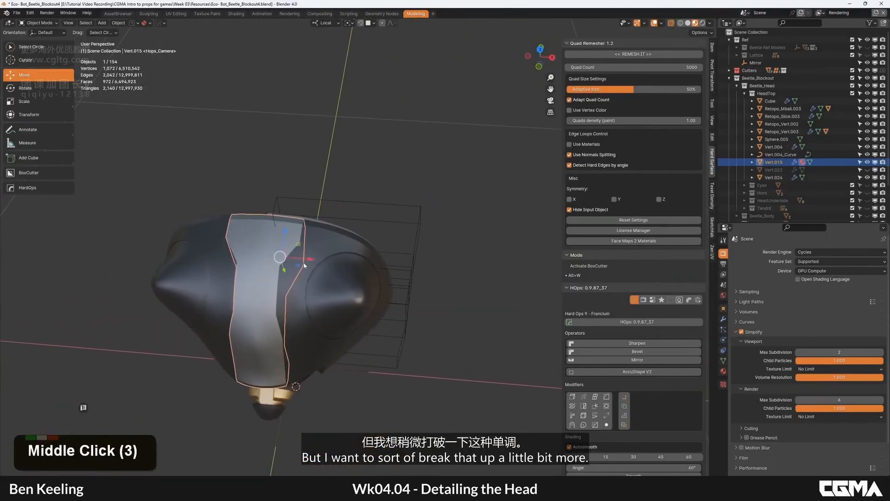
Select the side panel and inspect how its cut meets the shell, with and without the wireframe.
{"action": "left_click", "coordinate": [327, 215]}
{"action": "middle_click", "coordinate": [324, 222], "text": "alt"}
{"action": "middle_click_drag", "start_coordinate": [324, 222], "coordinate": [283, 234]}
{"action": "left_click", "coordinate": [321, 214]}
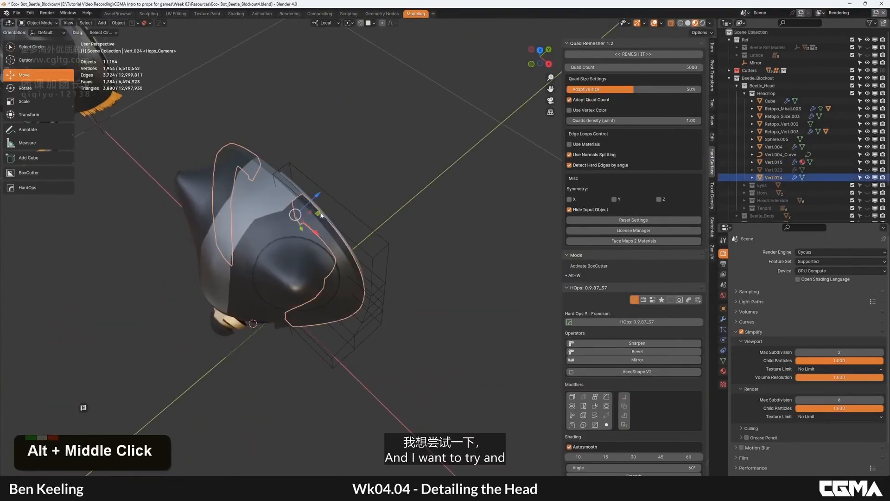
{"action": "left_click", "coordinate": [322, 215]}
{"action": "middle_click", "coordinate": [340, 251], "text": "alt"}
{"action": "middle_click_drag", "start_coordinate": [369, 299], "coordinate": [406, 232]}
{"action": "scroll", "coordinate": [367, 234], "scroll_direction": "up", "scroll_amount": 4}
{"action": "key", "text": "F4"}
{"action": "scroll", "coordinate": [380, 233], "scroll_direction": "down", "scroll_amount": 1}
{"action": "key", "text": "F4"}
{"action": "middle_click", "coordinate": [389, 259], "text": "alt"}
{"action": "key", "text": "F4"}
{"action": "scroll", "coordinate": [407, 232], "scroll_direction": "down", "scroll_amount": 2}
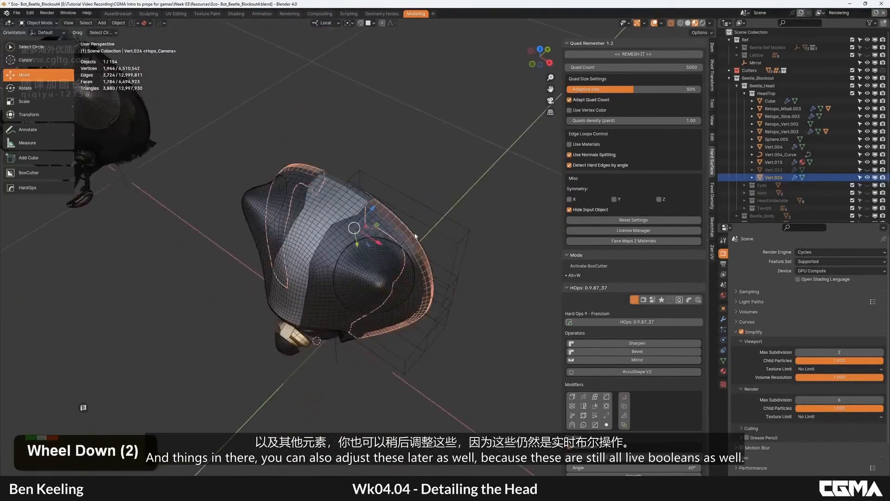
Select the centre strip piece and view the head in top orthographic view.
{"action": "mouse_move", "coordinate": [406, 231]}
{"action": "middle_mouse_down", "text": "alt"}
{"action": "mouse_move", "coordinate": [347, 210]}
{"action": "mouse_move", "coordinate": [414, 185]}
{"action": "mouse_move", "coordinate": [407, 269]}
{"action": "mouse_move", "coordinate": [409, 239]}
{"action": "mouse_move", "coordinate": [387, 257]}
{"action": "mouse_move", "coordinate": [399, 244]}
{"action": "mouse_move", "coordinate": [422, 244]}
{"action": "mouse_move", "coordinate": [389, 260]}
{"action": "mouse_move", "coordinate": [402, 229]}
{"action": "middle_mouse_up", "text": "alt"}
{"action": "left_click", "coordinate": [352, 214]}
{"action": "left_click", "coordinate": [348, 210]}
{"action": "left_click", "coordinate": [394, 250]}
{"action": "scroll", "coordinate": [379, 244], "scroll_direction": "down", "scroll_amount": 1}
{"action": "middle_click", "coordinate": [381, 267], "text": "alt"}
{"action": "key", "text": "KP_7"}
{"action": "scroll", "coordinate": [401, 229], "scroll_direction": "up", "scroll_amount": 4}
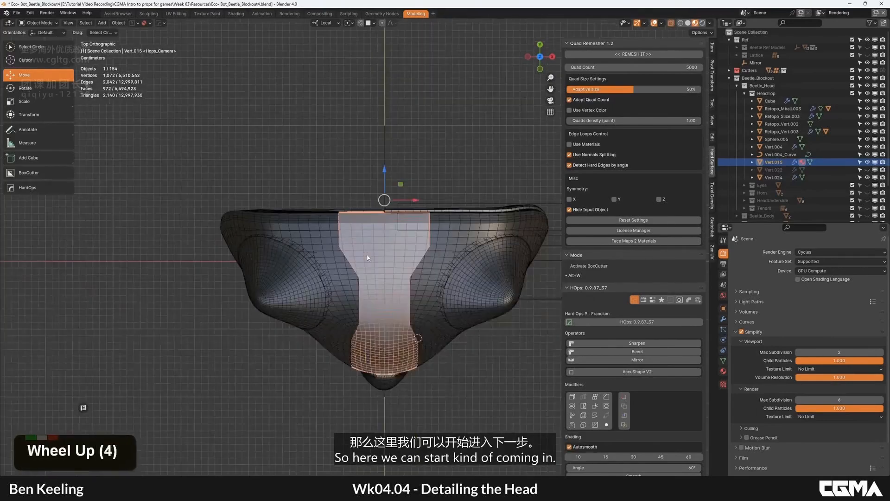
{"action": "key", "text": "shift+a"}
{"action": "mouse_move", "coordinate": [373, 250]}
{"action": "left_click", "coordinate": [410, 258]}
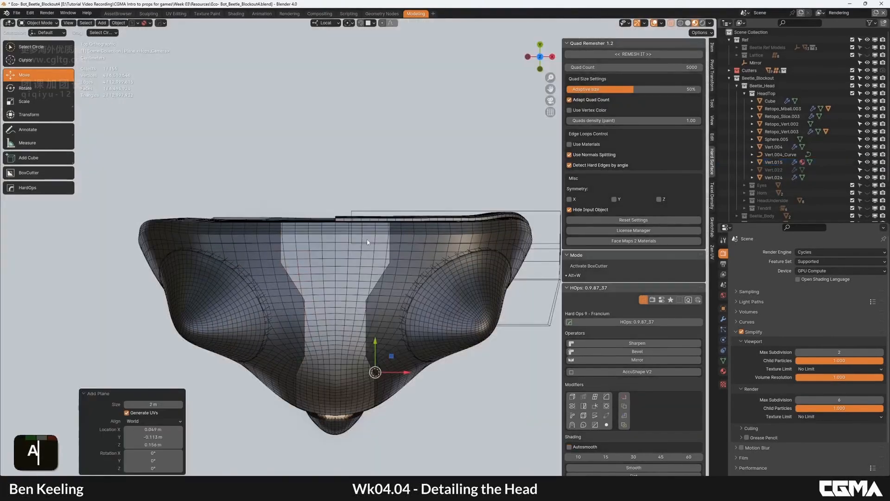
{"action": "scroll", "coordinate": [483, 168], "scroll_direction": "down", "scroll_amount": 4}
{"action": "right_click", "coordinate": [355, 211]}
{"action": "key", "text": "Delete"}
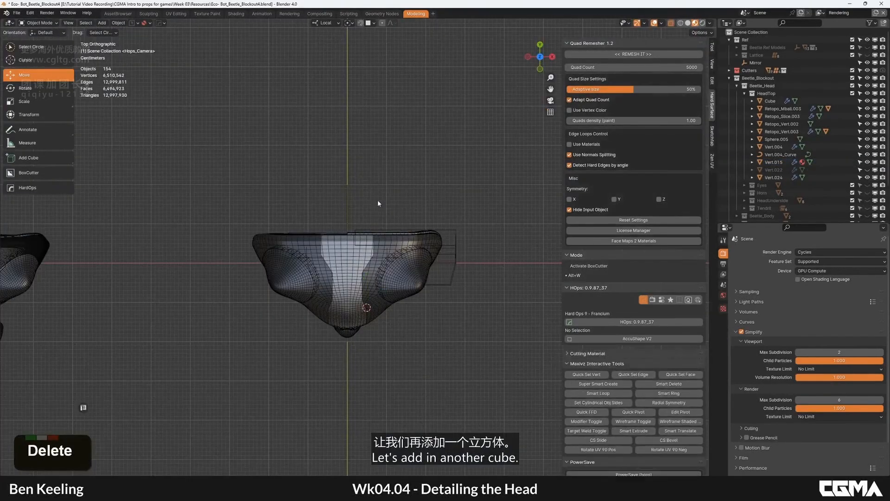
Add a cube over the head and scale it down to a small block about 0.07 m wide.
{"action": "key", "text": "shift+a"}
{"action": "mouse_move", "coordinate": [388, 196]}
{"action": "left_click", "coordinate": [429, 214]}
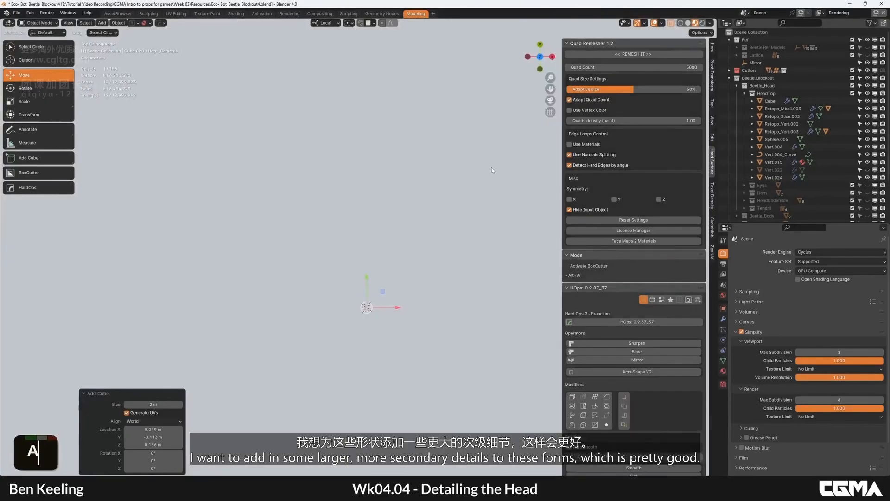
{"action": "scroll", "coordinate": [494, 163], "scroll_direction": "down", "scroll_amount": 6}
{"action": "key", "text": "s"}
{"action": "left_click", "coordinate": [359, 261]}
{"action": "scroll", "coordinate": [359, 261], "scroll_direction": "up", "scroll_amount": 3}
{"action": "scroll", "coordinate": [359, 260], "scroll_direction": "up", "scroll_amount": 2}
{"action": "key", "text": "s"}
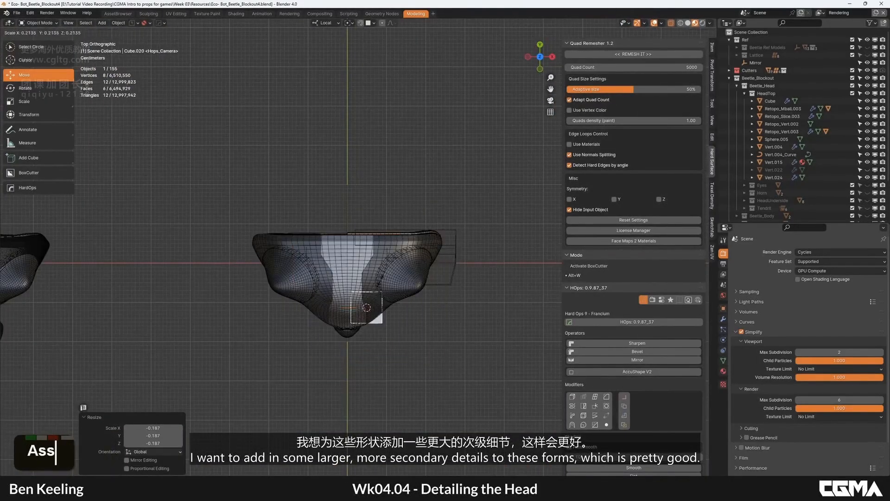
Place the small cube on the centre strip, centre it at X location 0 m and shift it to the strip's rear edge.
{"action": "middle_click_drag", "start_coordinate": [348, 223], "coordinate": [327, 129], "text": "alt"}
{"action": "scroll", "coordinate": [293, 221], "scroll_direction": "up", "scroll_amount": 2}
{"action": "key", "text": "g"}
{"action": "middle_click_drag", "start_coordinate": [354, 199], "coordinate": [595, 106], "text": "alt"}
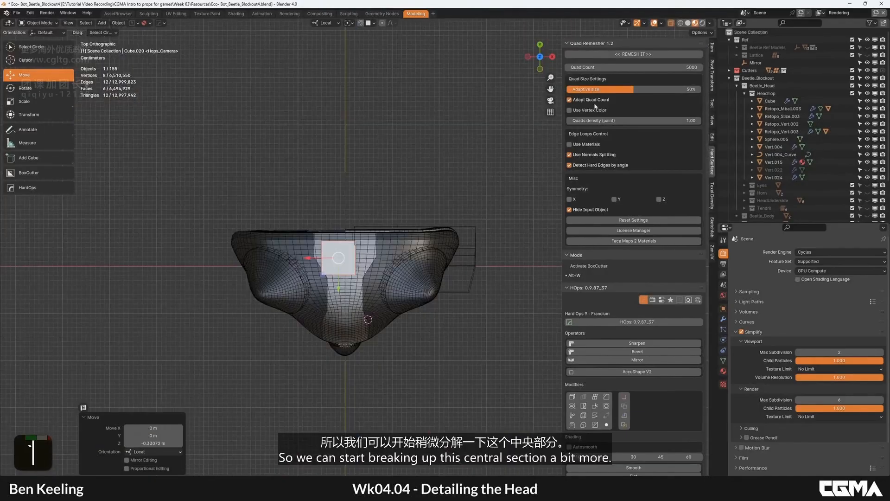
{"action": "double_click", "coordinate": [712, 49]}
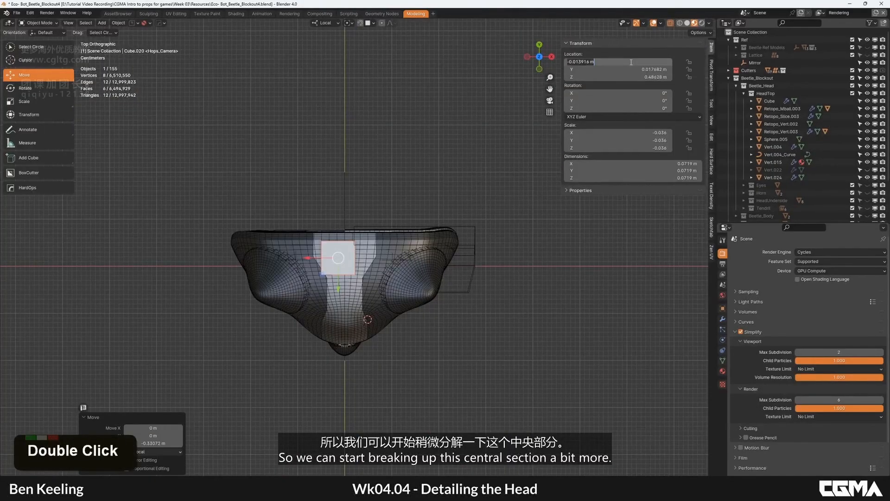
{"action": "key", "text": "Return"}
{"action": "scroll", "coordinate": [357, 251], "scroll_direction": "up", "scroll_amount": 2}
{"action": "key", "text": "g"}
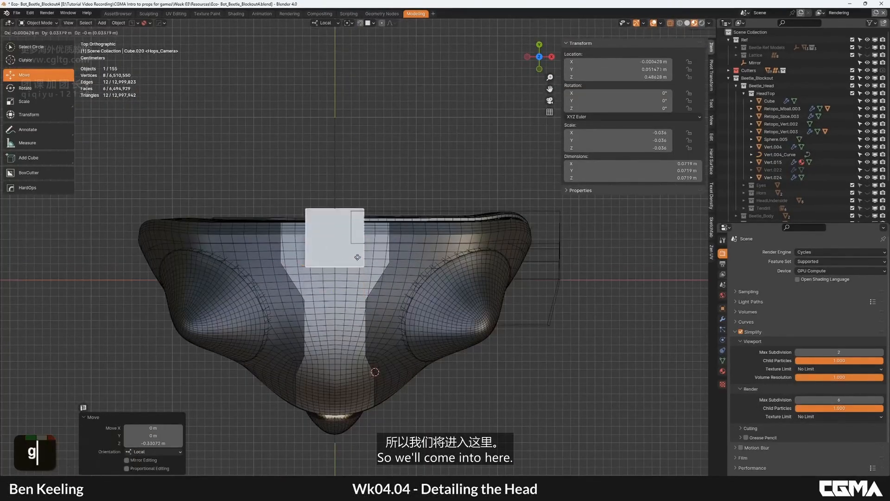
{"action": "middle_click_drag", "start_coordinate": [366, 267], "coordinate": [440, 252], "text": "alt"}
Cut the small cube out of the centre strip with a nondestructive difference Boolean.
{"action": "left_click", "coordinate": [443, 251], "text": "shift"}
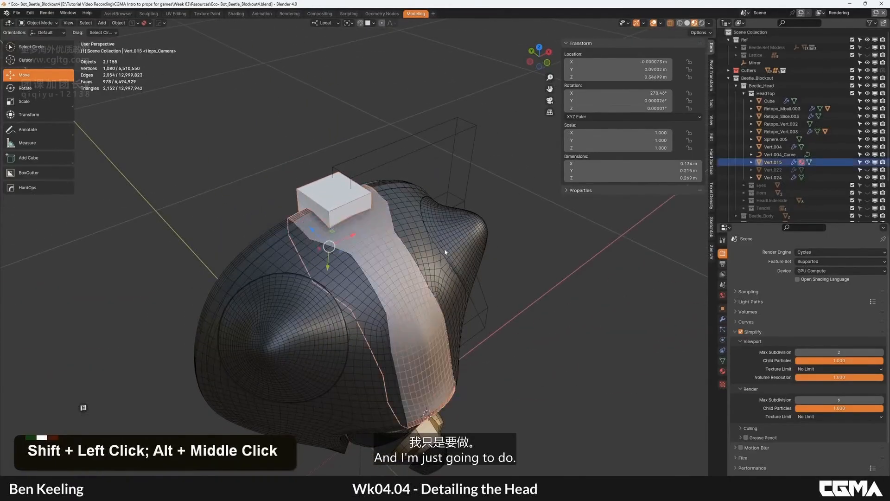
{"action": "key", "text": "ctrl+slash"}
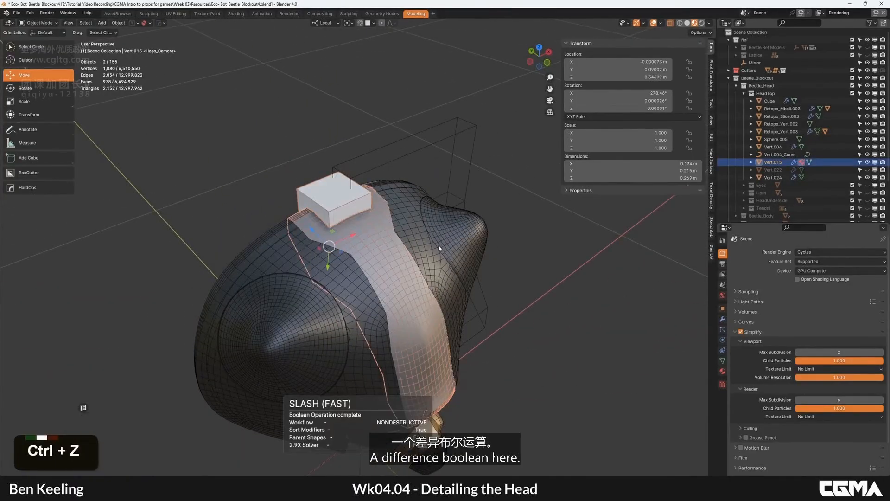
{"action": "key", "text": "ctrl+minus"}
{"action": "middle_click_drag", "start_coordinate": [438, 249], "coordinate": [400, 239], "text": "alt"}
Extend the cube cutter's front face along the centre strip until the cutter is about 0.087 m long.
{"action": "key", "text": "Tab"}
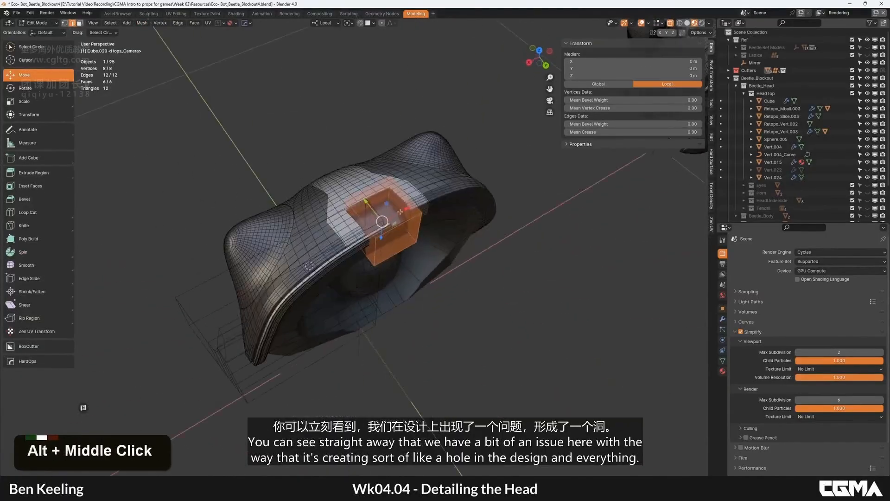
{"action": "scroll", "coordinate": [318, 200], "scroll_direction": "up", "scroll_amount": 3}
{"action": "left_click", "coordinate": [316, 193]}
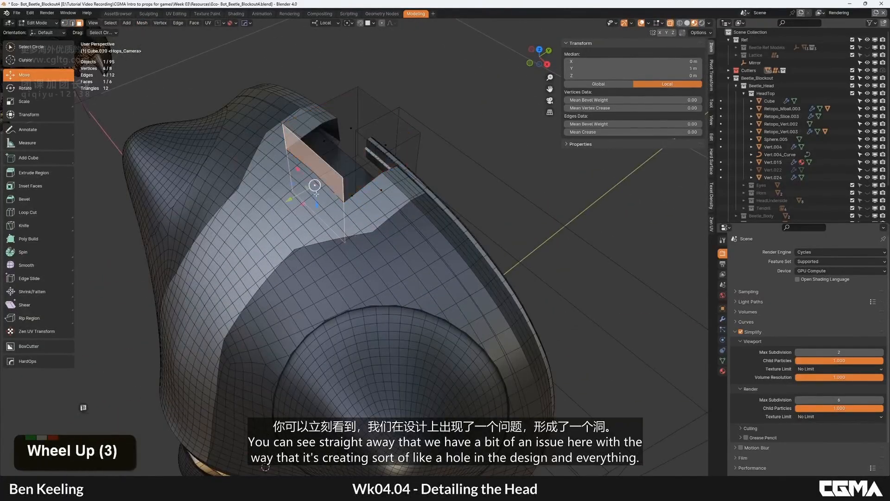
{"action": "left_click_drag", "start_coordinate": [287, 200], "coordinate": [264, 205]}
{"action": "left_click", "coordinate": [288, 196]}
{"action": "key", "text": "Tab"}
{"action": "middle_click", "coordinate": [343, 220], "text": "alt"}
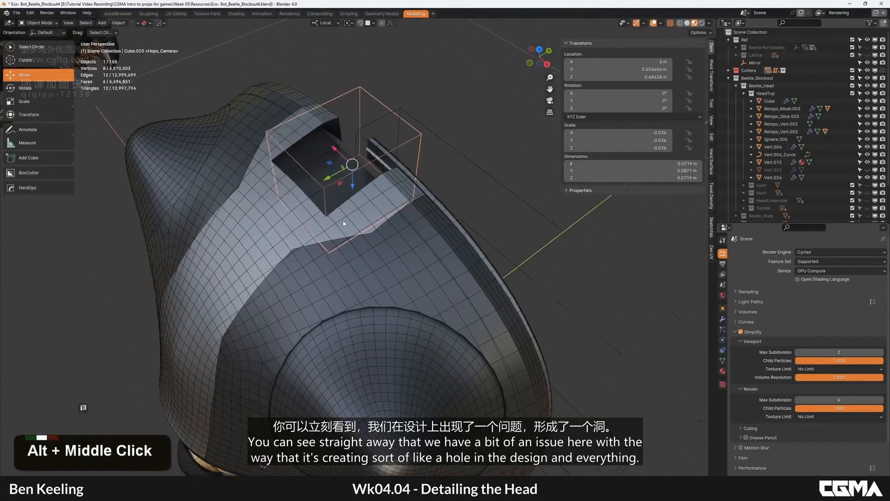
Move the layered rim piece under the shell's rear edge about 0.036 m along its local Y axis.
{"action": "middle_click", "coordinate": [324, 199], "text": "alt"}
{"action": "middle_click_drag", "start_coordinate": [325, 199], "coordinate": [310, 180]}
{"action": "middle_click", "coordinate": [362, 215], "text": "alt"}
{"action": "left_click", "coordinate": [362, 214]}
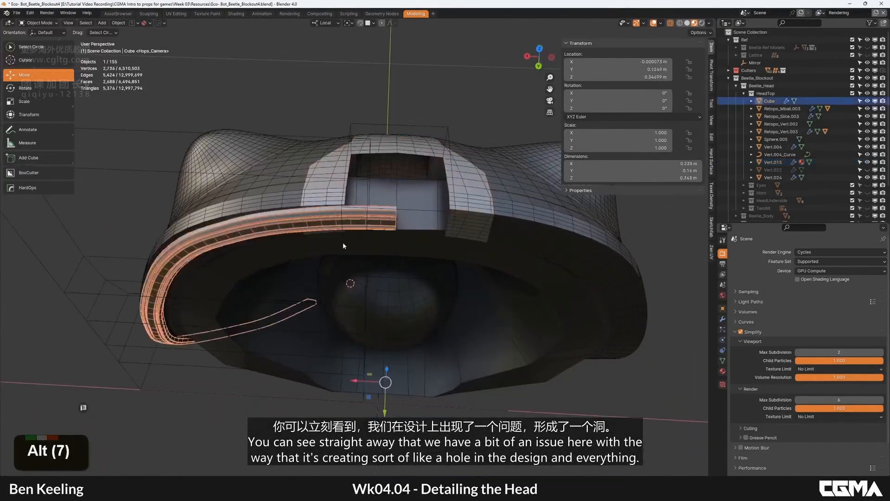
{"action": "middle_click", "coordinate": [343, 242], "text": "alt"}
{"action": "scroll", "coordinate": [371, 229], "scroll_direction": "down", "scroll_amount": 2}
{"action": "middle_click", "coordinate": [391, 224], "text": "alt"}
{"action": "key", "text": "g"}
{"action": "key", "text": "x"}
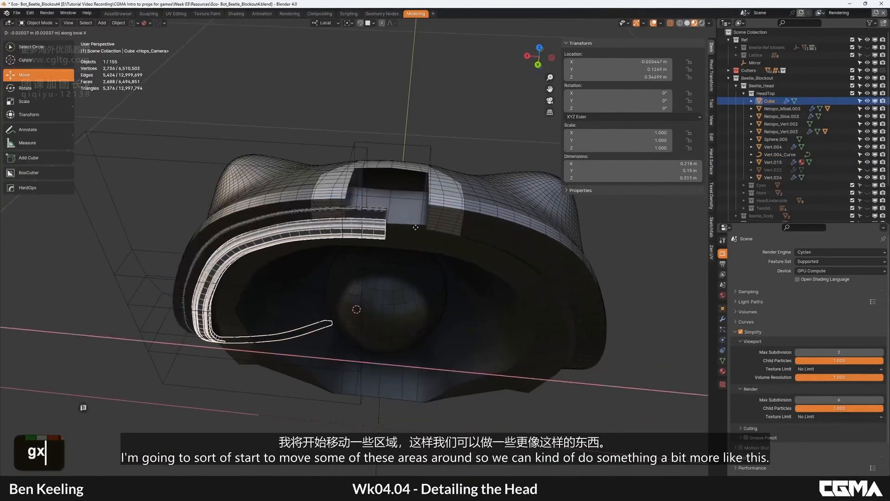
{"action": "key", "text": "z"}
{"action": "key", "text": "z"}
{"action": "key", "text": "y"}
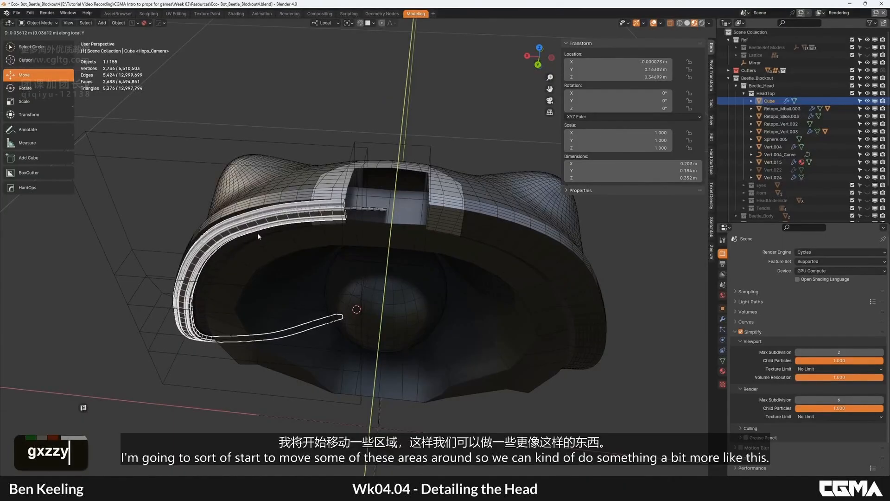
{"action": "left_click", "coordinate": [258, 237]}
Select the centre strip and examine its modifier stack and Boolean settings for the cause of the unwanted hole.
{"action": "middle_click", "coordinate": [278, 208], "text": "alt"}
{"action": "left_click", "coordinate": [343, 172]}
{"action": "middle_click", "coordinate": [343, 172], "text": "alt"}
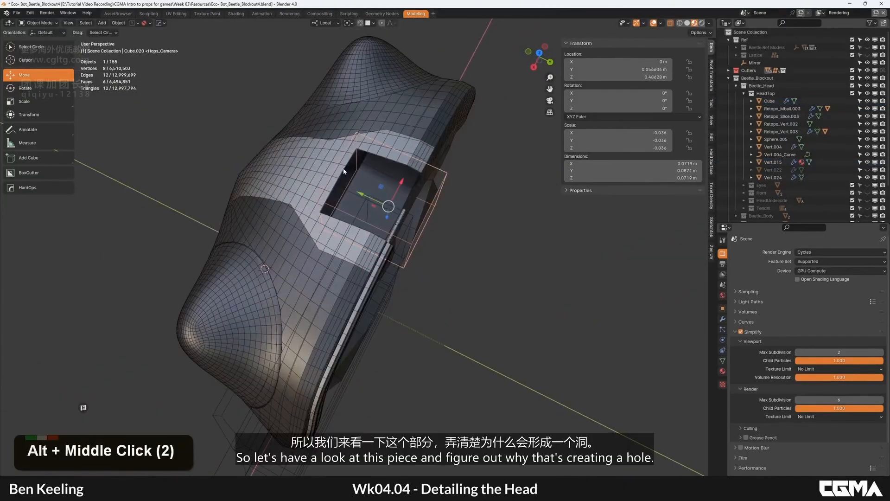
{"action": "left_click", "coordinate": [343, 172]}
{"action": "left_click", "coordinate": [722, 319]}
{"action": "middle_click", "coordinate": [717, 320], "text": "alt"}
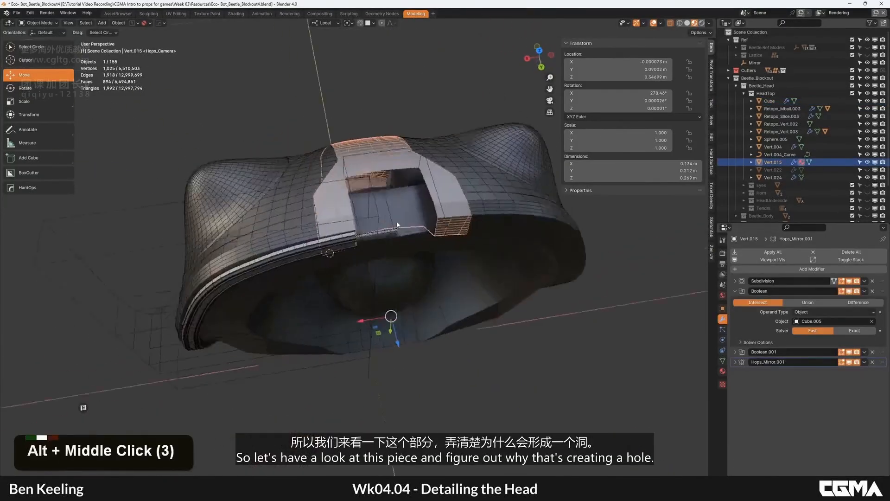
{"action": "left_click", "coordinate": [735, 291]}
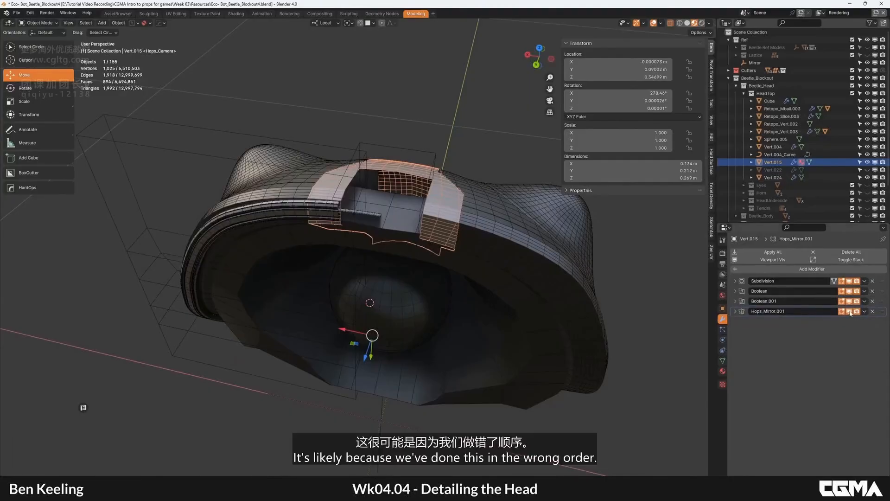
Move the strip's Hops_Mirror.001 modifier above both Booleans, directly after Subdivision, and check it with its viewport display off and on.
{"action": "left_click", "coordinate": [849, 311]}
{"action": "middle_click", "coordinate": [849, 313], "text": "alt"}
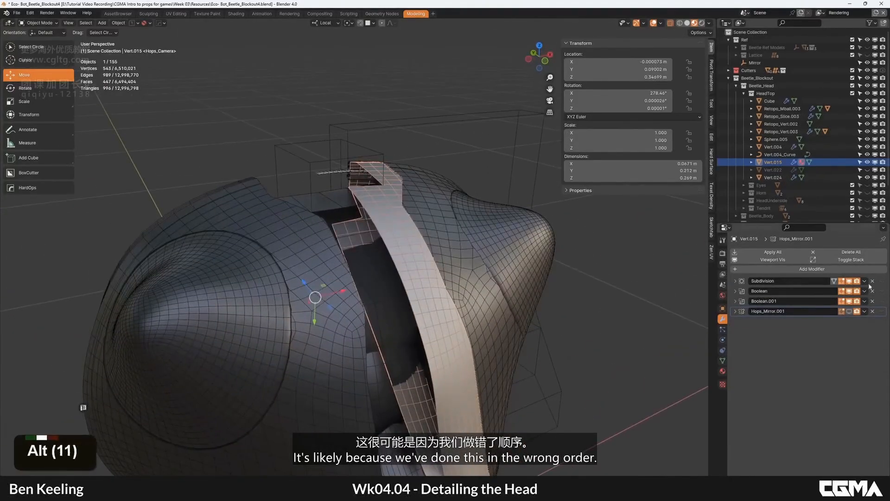
{"action": "left_click", "coordinate": [849, 302]}
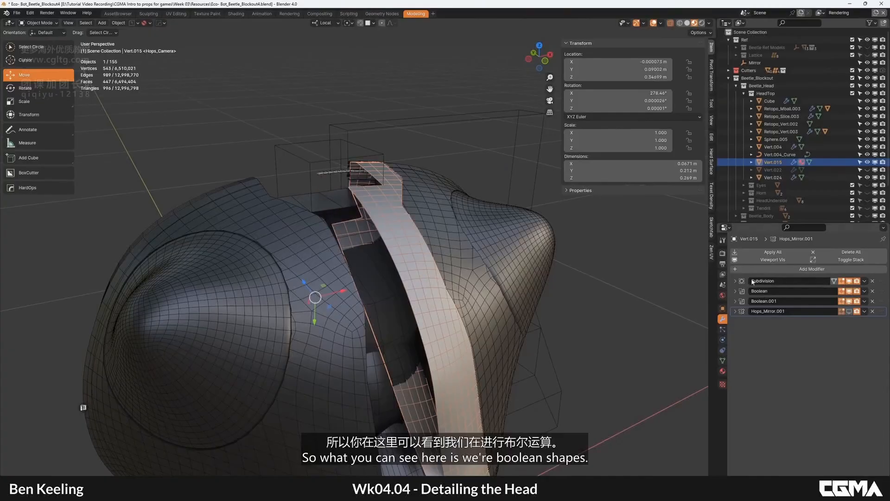
{"action": "left_click_drag", "start_coordinate": [879, 311], "coordinate": [880, 291]}
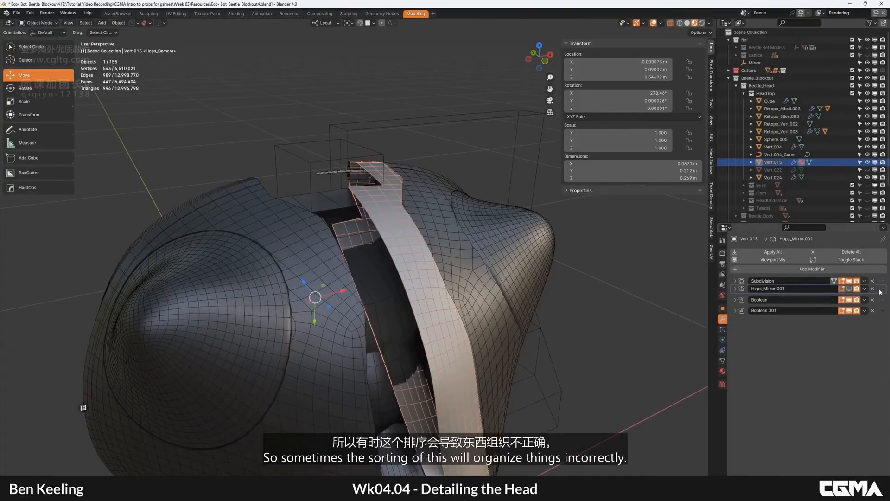
{"action": "left_click", "coordinate": [850, 292]}
{"action": "middle_click_drag", "start_coordinate": [464, 227], "coordinate": [393, 199], "text": "alt"}
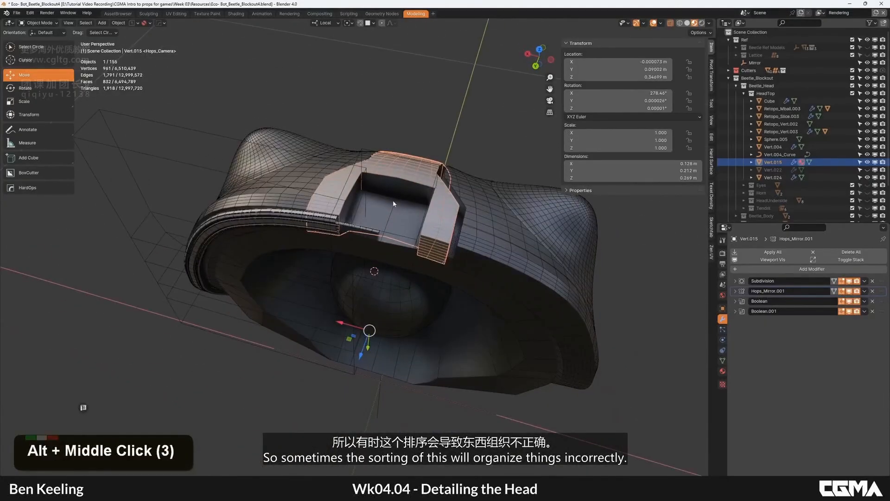
Open the Workflow settings in the HOps Helper and examine the Sort Modifier option.
{"action": "key", "text": "ctrl+grave"}
{"action": "left_click", "coordinate": [357, 210]}
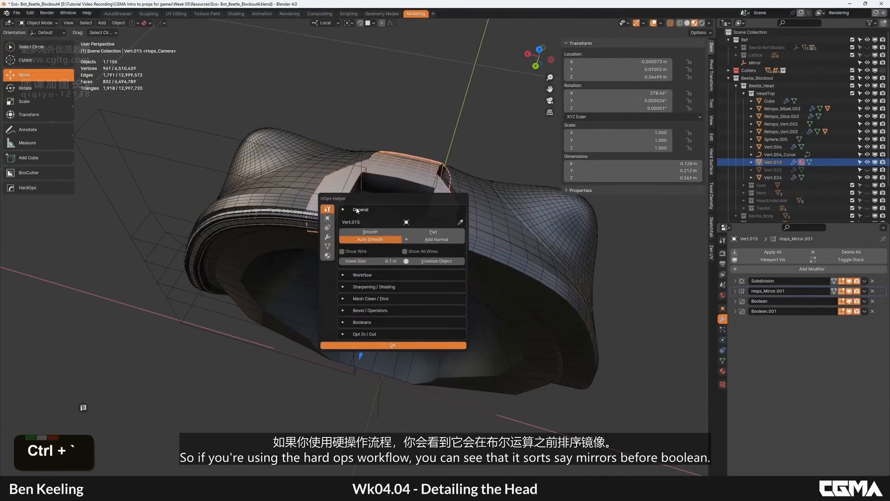
{"action": "left_click", "coordinate": [357, 209]}
{"action": "left_click", "coordinate": [361, 225]}
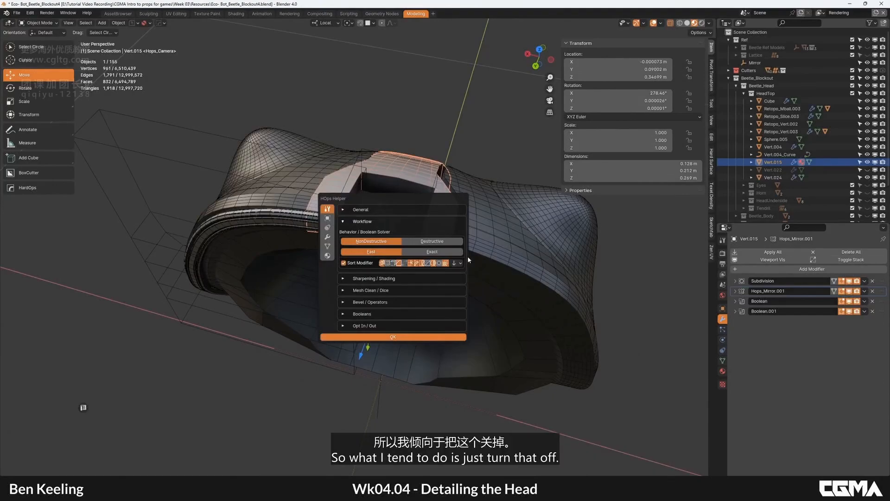
{"action": "middle_click", "coordinate": [431, 191]}
Select the notch cutter cube together with the large side cutter and hide both.
{"action": "middle_click_drag", "start_coordinate": [487, 216], "coordinate": [340, 199], "text": "alt"}
{"action": "scroll", "coordinate": [414, 213], "scroll_direction": "down", "scroll_amount": 2}
{"action": "left_click", "coordinate": [341, 199], "text": "shift"}
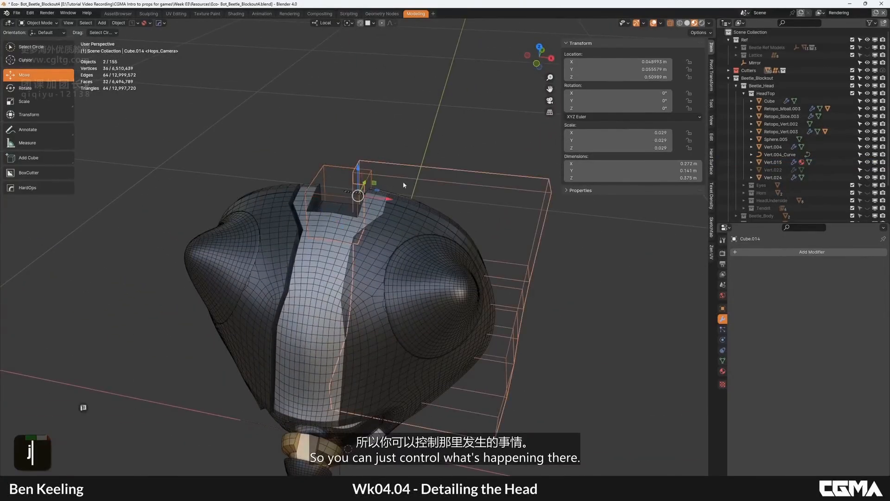
{"action": "key", "text": "h"}
Compare the reference head's centre strip opening with the notch cut into the blockout's strip.
{"action": "scroll", "coordinate": [388, 198], "scroll_direction": "down", "scroll_amount": 4}
{"action": "middle_click_drag", "start_coordinate": [456, 203], "coordinate": [579, 218]}
{"action": "middle_click_drag", "start_coordinate": [524, 241], "coordinate": [316, 245], "text": "alt"}
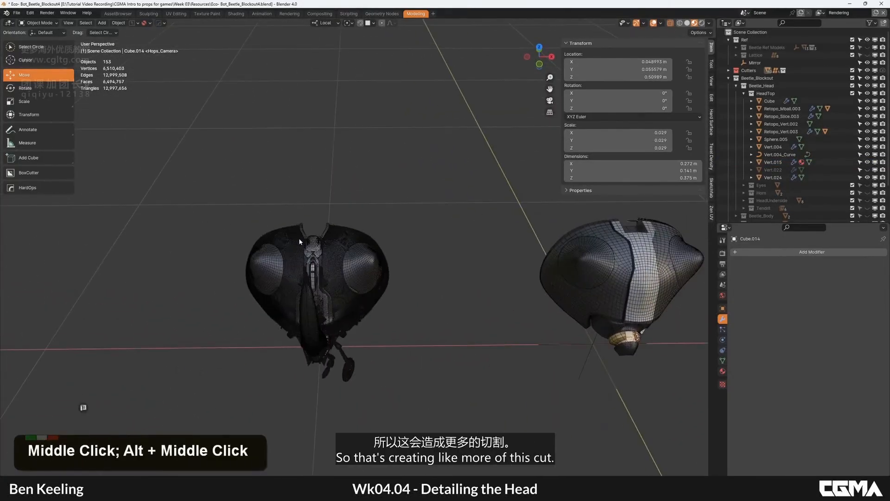
{"action": "scroll", "coordinate": [294, 236], "scroll_direction": "up", "scroll_amount": 6}
{"action": "scroll", "coordinate": [366, 237], "scroll_direction": "down", "scroll_amount": 6}
{"action": "middle_click_drag", "start_coordinate": [483, 250], "coordinate": [421, 269], "text": "alt"}
{"action": "scroll", "coordinate": [394, 250], "scroll_direction": "up", "scroll_amount": 4}
{"action": "middle_click_drag", "start_coordinate": [371, 218], "coordinate": [403, 268]}
Recall the hidden notch cutter from the centre strip's Booleans and frame it.
{"action": "left_click", "coordinate": [378, 266]}
{"action": "left_click", "coordinate": [365, 280]}
{"action": "left_click", "coordinate": [369, 280]}
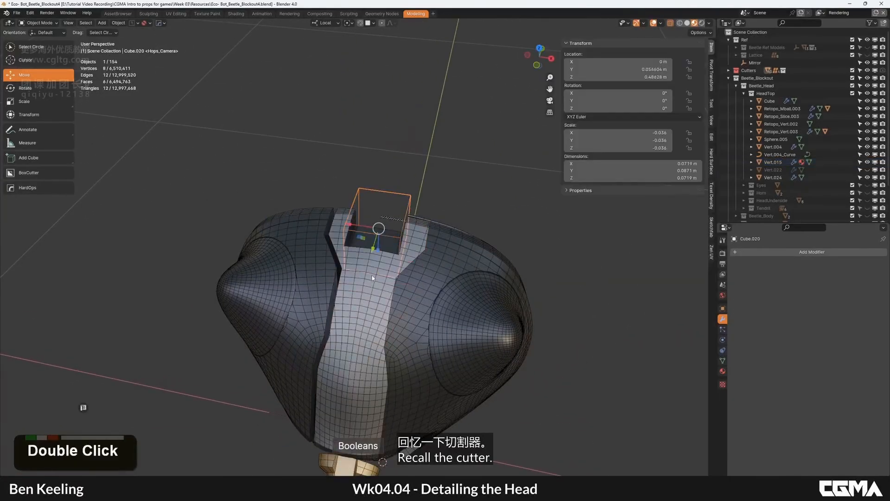
{"action": "key", "text": "grave"}
{"action": "left_click", "coordinate": [371, 205]}
Narrow the notch cutter's front face by scaling it to 0.666 along X.
{"action": "key", "text": "Tab"}
{"action": "middle_click", "coordinate": [357, 203], "text": "alt"}
{"action": "middle_click_drag", "start_coordinate": [357, 203], "coordinate": [524, 294]}
{"action": "key", "text": "3"}
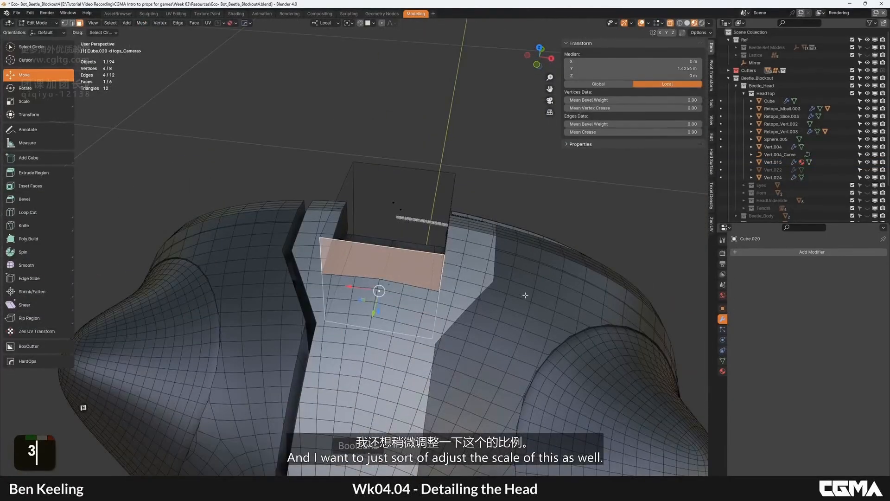
{"action": "left_click", "coordinate": [475, 288]}
Add a loop cut to the notch cutter, slide it close to the narrowed front face and widen it to form angled corners.
{"action": "middle_click_drag", "start_coordinate": [474, 269], "coordinate": [399, 253], "text": "alt"}
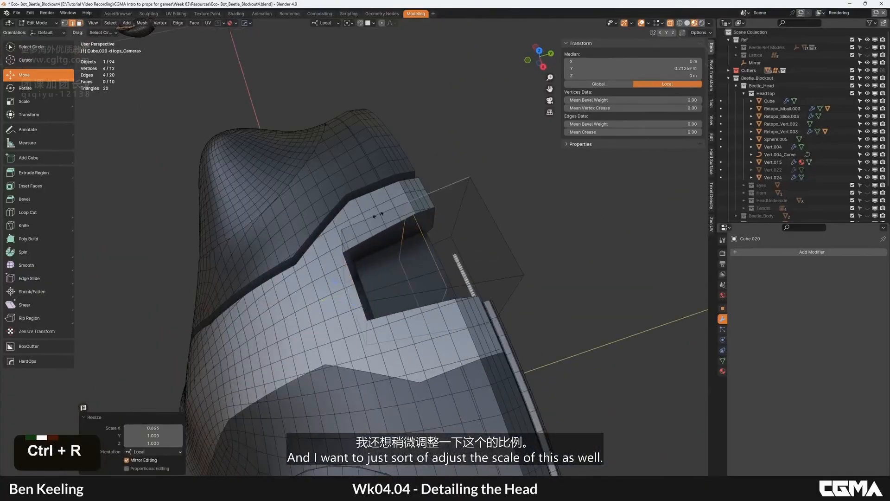
{"action": "right_click", "coordinate": [366, 281]}
{"action": "left_click", "coordinate": [353, 283]}
{"action": "key", "text": "s"}
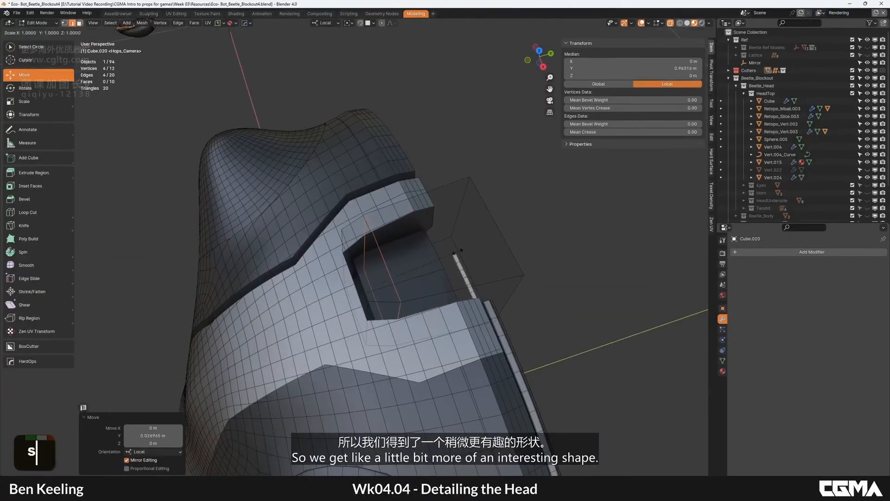
{"action": "left_click", "coordinate": [476, 270]}
{"action": "scroll", "coordinate": [476, 270], "scroll_direction": "down", "scroll_amount": 1}
{"action": "middle_click_drag", "start_coordinate": [476, 270], "coordinate": [498, 267], "text": "alt"}
{"action": "scroll", "coordinate": [417, 260], "scroll_direction": "down", "scroll_amount": 4}
{"action": "key", "text": "Tab"}
Recall the centre strip's long profile cutter with the HOps Boolean scroll, viewing the head in top orthographic view.
{"action": "scroll", "coordinate": [392, 264], "scroll_direction": "down", "scroll_amount": 3}
{"action": "middle_click", "coordinate": [463, 254], "text": "alt"}
{"action": "key", "text": "grave"}
{"action": "left_click", "coordinate": [491, 232]}
{"action": "scroll", "coordinate": [410, 299], "scroll_direction": "up", "scroll_amount": 2}
{"action": "left_click", "coordinate": [411, 299]}
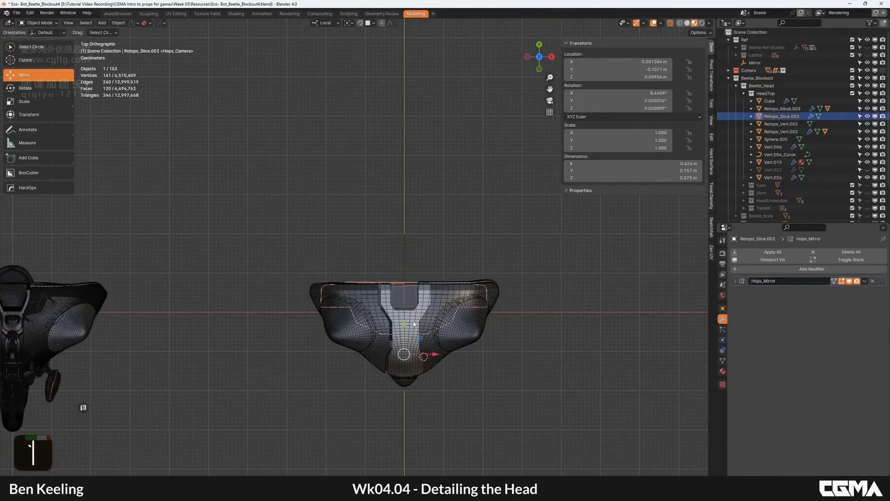
{"action": "middle_click", "coordinate": [403, 278]}
{"action": "scroll", "coordinate": [389, 243], "scroll_direction": "up", "scroll_amount": 6}
{"action": "key", "text": "q"}
{"action": "left_click", "coordinate": [376, 242]}
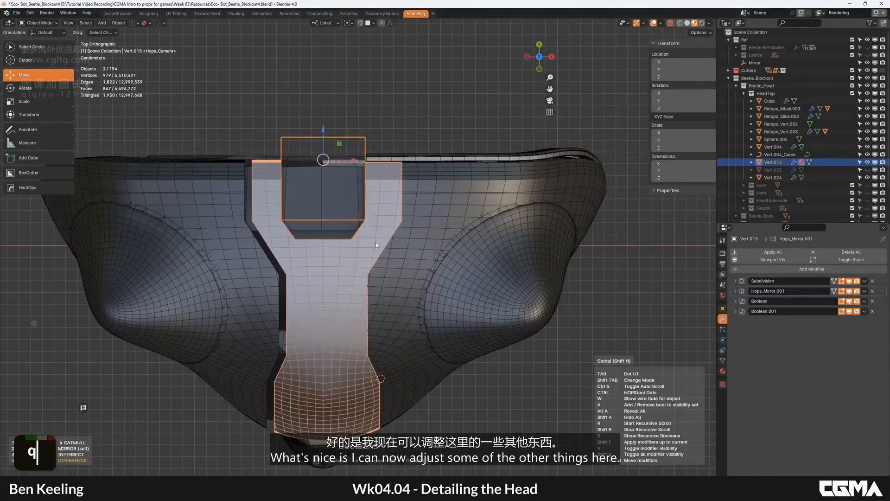
{"action": "left_click", "coordinate": [375, 243]}
{"action": "key", "text": "q"}
{"action": "left_click", "coordinate": [376, 243]}
{"action": "scroll", "coordinate": [376, 242], "scroll_direction": "up", "scroll_amount": 1}
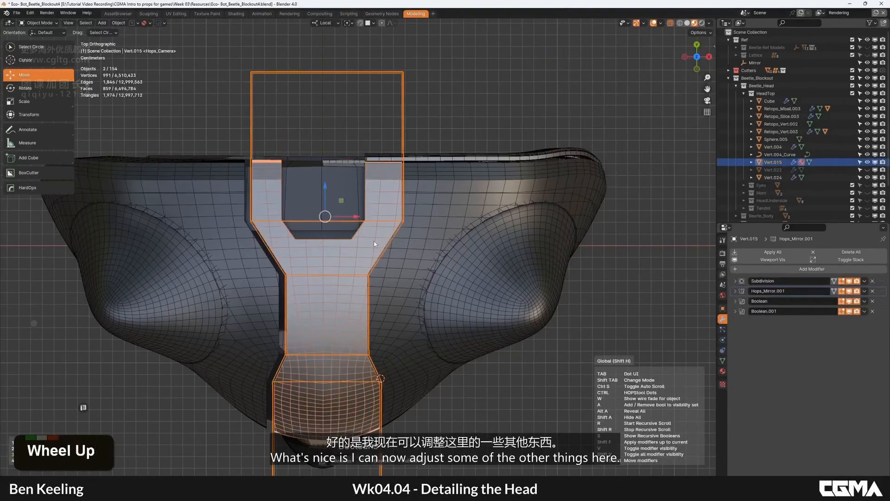
{"action": "left_click", "coordinate": [376, 242]}
Move the profile cutter's upper vertices on the +X side about 0.018 m inward along X to slim the strip around the notch.
{"action": "key", "text": "Tab"}
{"action": "key", "text": "1"}
{"action": "left_click", "coordinate": [418, 219]}
{"action": "scroll", "coordinate": [397, 272], "scroll_direction": "down", "scroll_amount": 2}
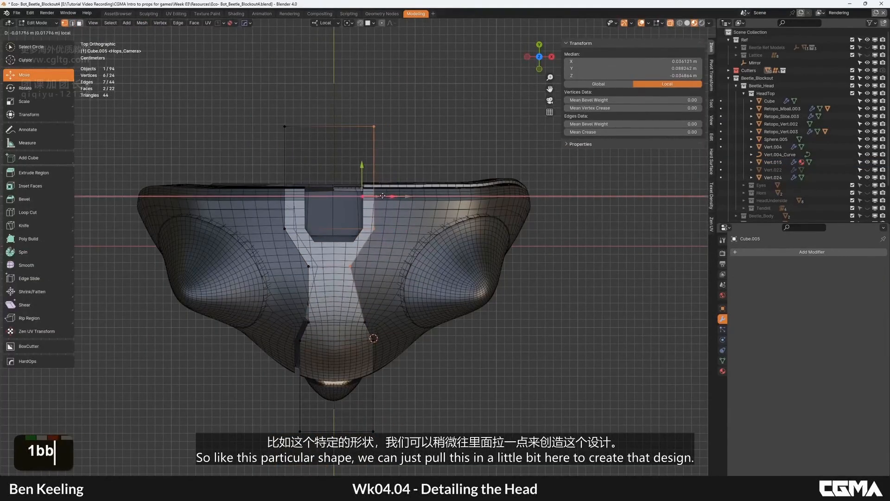
{"action": "left_click", "coordinate": [385, 197]}
{"action": "scroll", "coordinate": [384, 196], "scroll_direction": "down", "scroll_amount": 1}
{"action": "scroll", "coordinate": [381, 232], "scroll_direction": "up", "scroll_amount": 4}
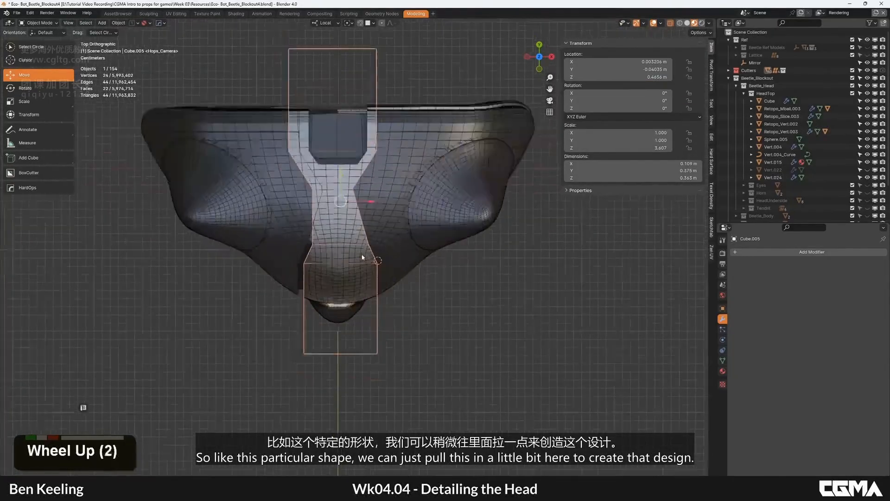
Pull the profile cutter's lower waist vertices on the +X side inward along X to straighten the strip's narrow section.
{"action": "double_click", "coordinate": [374, 242]}
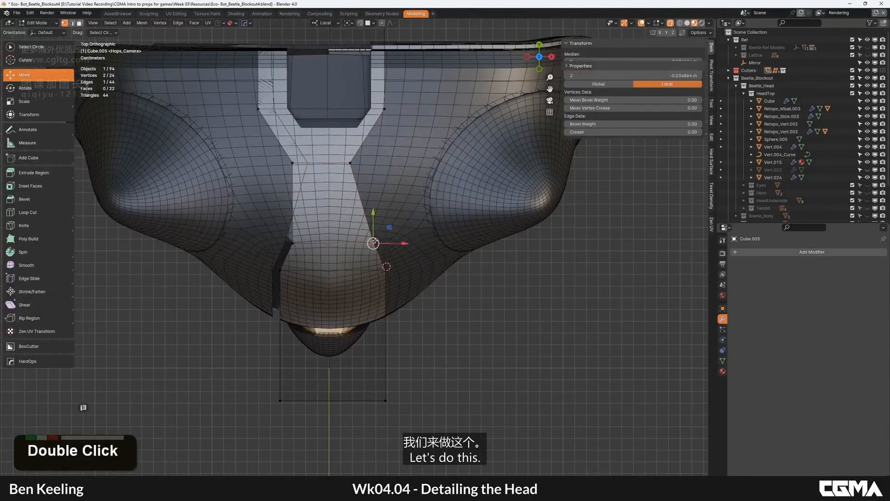
{"action": "left_click_drag", "start_coordinate": [367, 242], "coordinate": [367, 242]}
{"action": "key", "text": "Tab"}
{"action": "scroll", "coordinate": [377, 242], "scroll_direction": "down", "scroll_amount": 2}
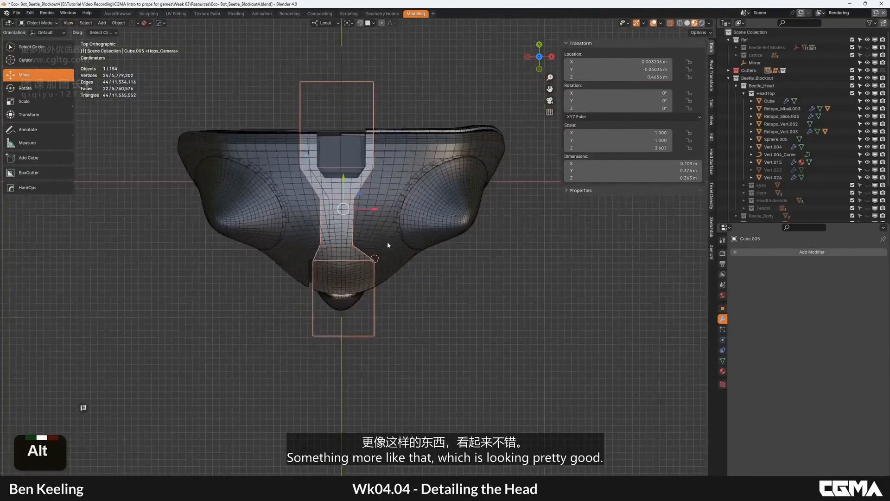
Try to move the head shell's mirror modifier above its Booleans, directly below the Subdivision.
{"action": "middle_click_drag", "start_coordinate": [387, 241], "coordinate": [395, 182], "text": "alt"}
{"action": "left_click", "coordinate": [344, 172]}
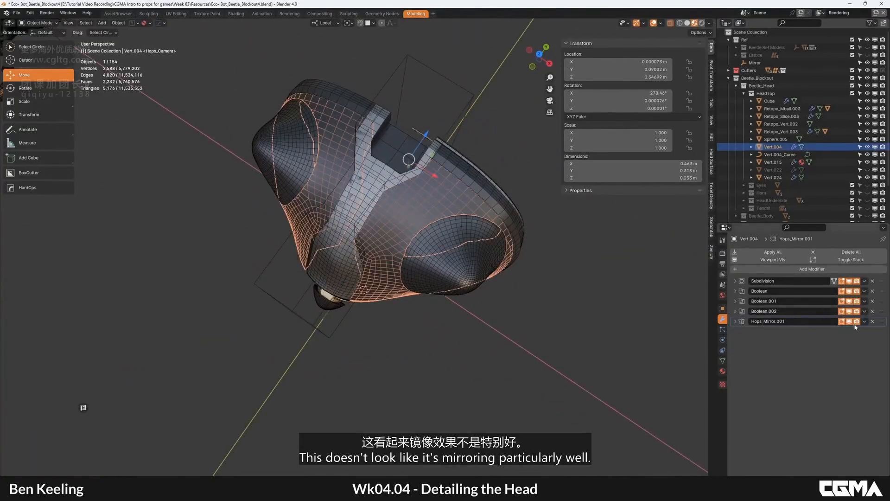
{"action": "left_click_drag", "start_coordinate": [883, 306], "coordinate": [883, 291]}
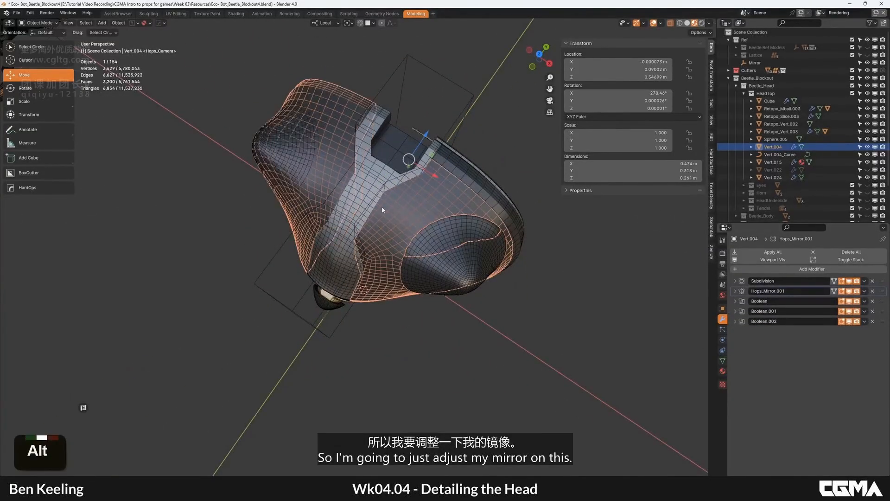
Delete the head shell's mirror modifier and mirror the shell again across X about the Mirror empty.
{"action": "middle_click_drag", "start_coordinate": [385, 199], "coordinate": [400, 352], "text": "alt"}
{"action": "left_click", "coordinate": [872, 292]}
{"action": "key", "text": "alt+x"}
{"action": "right_click", "coordinate": [401, 208]}
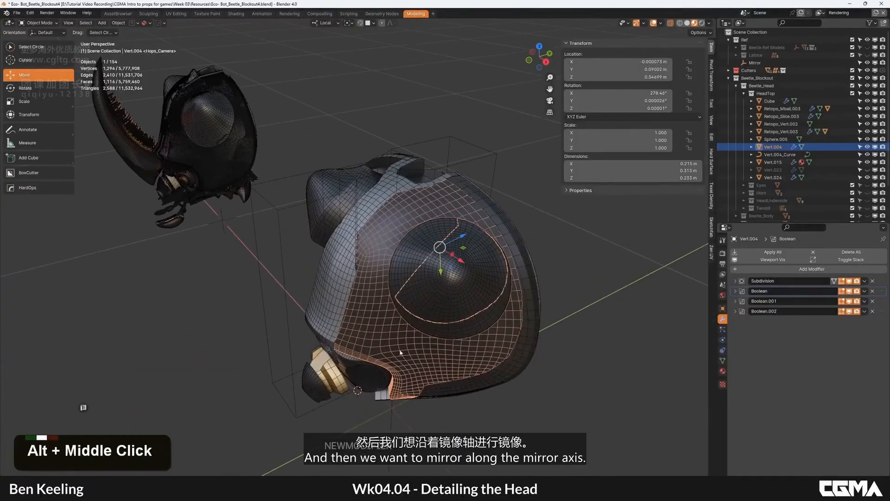
{"action": "left_click", "coordinate": [403, 424], "text": "shift"}
{"action": "middle_click_drag", "start_coordinate": [403, 424], "coordinate": [407, 347], "text": "alt"}
{"action": "key", "text": "alt+x"}
{"action": "left_click", "coordinate": [414, 431]}
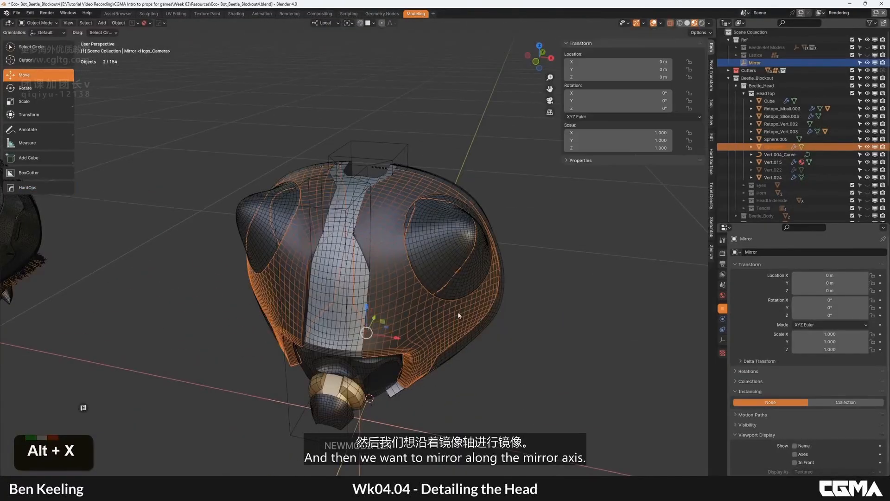
Set the Mirror empty as the mirror object in the centre strip's mirror modifier.
{"action": "middle_click_drag", "start_coordinate": [458, 311], "coordinate": [478, 335], "text": "alt"}
{"action": "left_click", "coordinate": [478, 335]}
{"action": "left_click", "coordinate": [329, 180]}
{"action": "scroll", "coordinate": [348, 213], "scroll_direction": "down", "scroll_amount": 2}
{"action": "middle_click_drag", "start_coordinate": [361, 236], "coordinate": [417, 278], "text": "alt"}
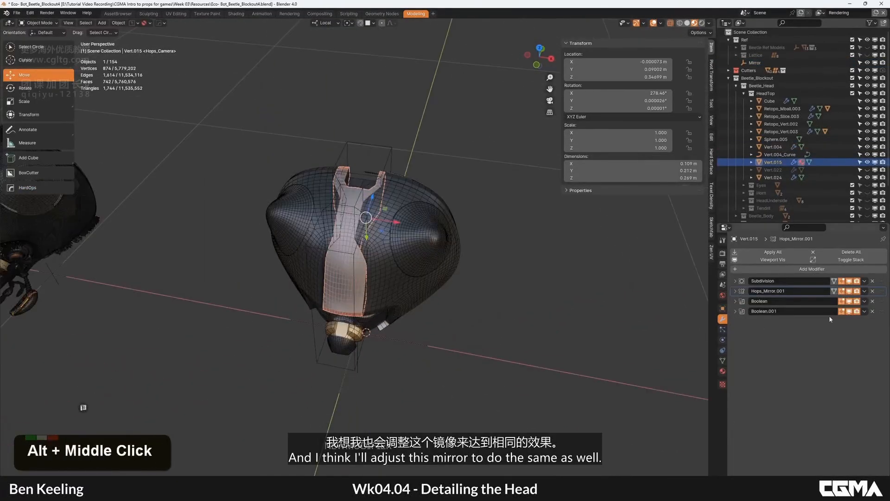
{"action": "left_click", "coordinate": [734, 291]}
{"action": "left_click", "coordinate": [817, 329]}
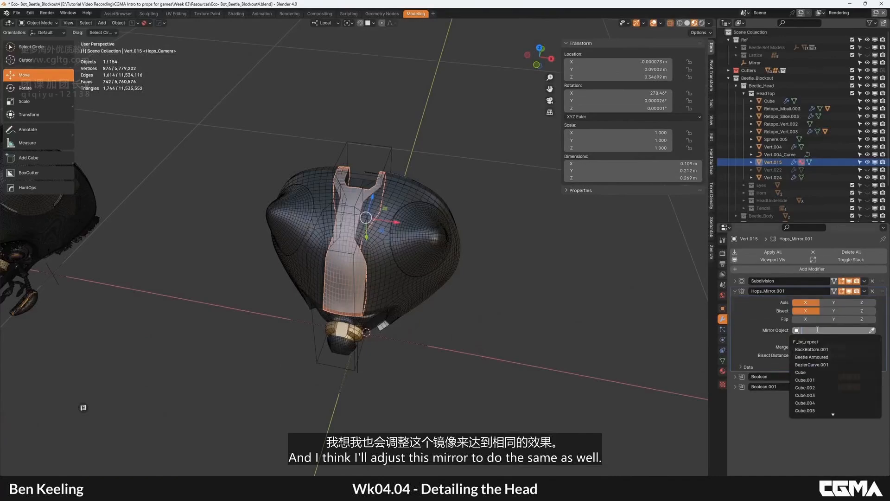
{"action": "key", "text": "Return"}
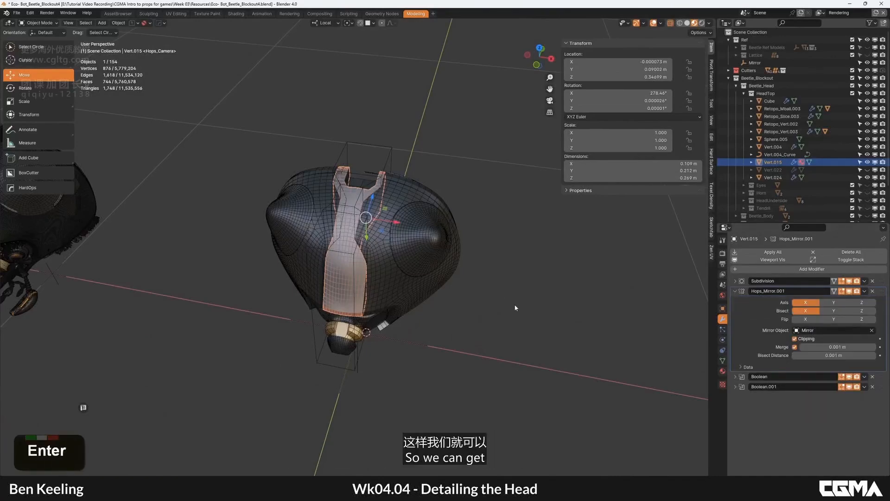
{"action": "left_click", "coordinate": [734, 292]}
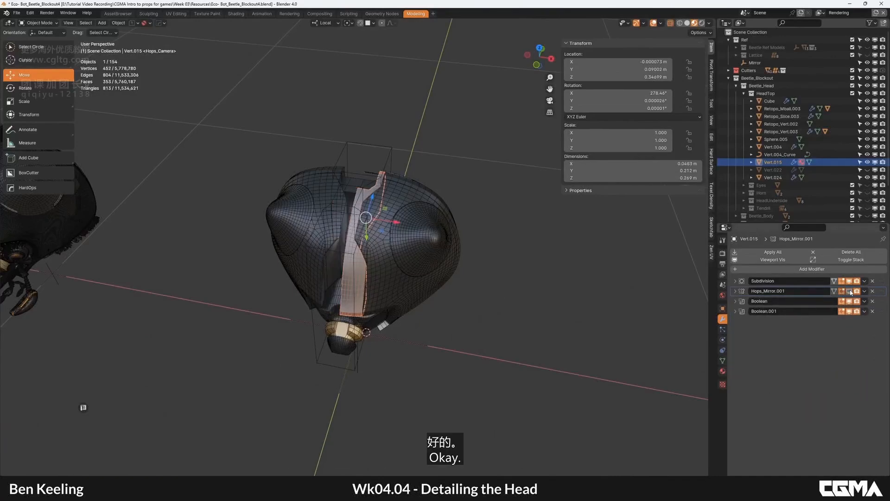
{"action": "double_click", "coordinate": [850, 292]}
Reorder the centre strip's modifiers so the mirror sits between Boolean and Boolean.001.
{"action": "middle_click_drag", "start_coordinate": [415, 262], "coordinate": [423, 264], "text": "alt"}
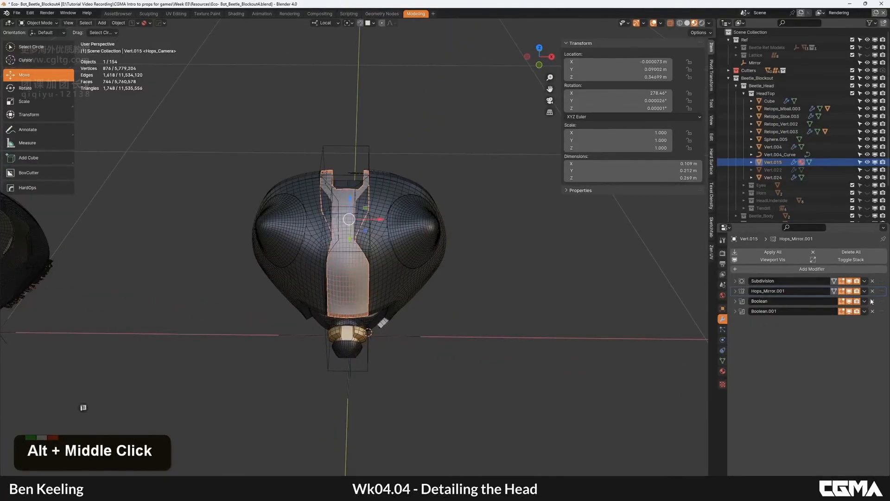
{"action": "middle_click_drag", "start_coordinate": [408, 232], "coordinate": [278, 203], "text": "alt"}
{"action": "scroll", "coordinate": [481, 237], "scroll_direction": "up", "scroll_amount": 3}
{"action": "middle_click_drag", "start_coordinate": [481, 236], "coordinate": [468, 235], "text": "alt"}
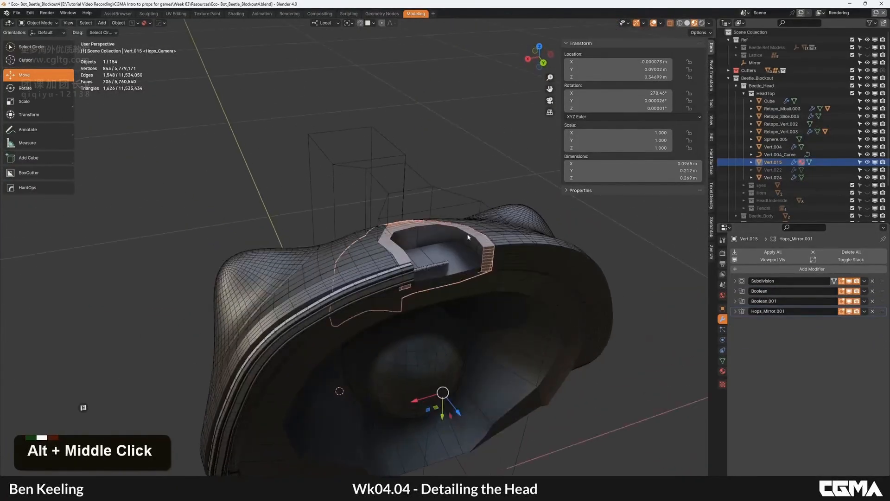
{"action": "double_click", "coordinate": [849, 301]}
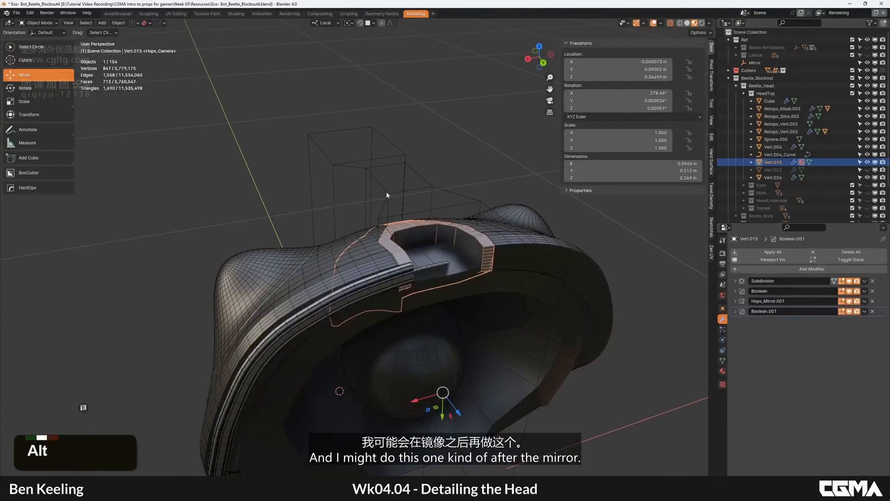
Compare the blockout with the detailed reference head, examining the secondary panels running down beside its centre strip.
{"action": "middle_click_drag", "start_coordinate": [387, 195], "coordinate": [352, 246], "text": "alt"}
{"action": "scroll", "coordinate": [431, 227], "scroll_direction": "down", "scroll_amount": 2}
{"action": "left_click", "coordinate": [499, 163]}
{"action": "scroll", "coordinate": [500, 163], "scroll_direction": "down", "scroll_amount": 3}
{"action": "key", "text": "F4"}
{"action": "middle_click_drag", "start_coordinate": [669, 254], "coordinate": [393, 242], "text": "alt"}
{"action": "middle_click", "coordinate": [530, 240]}
{"action": "left_click", "coordinate": [507, 291]}
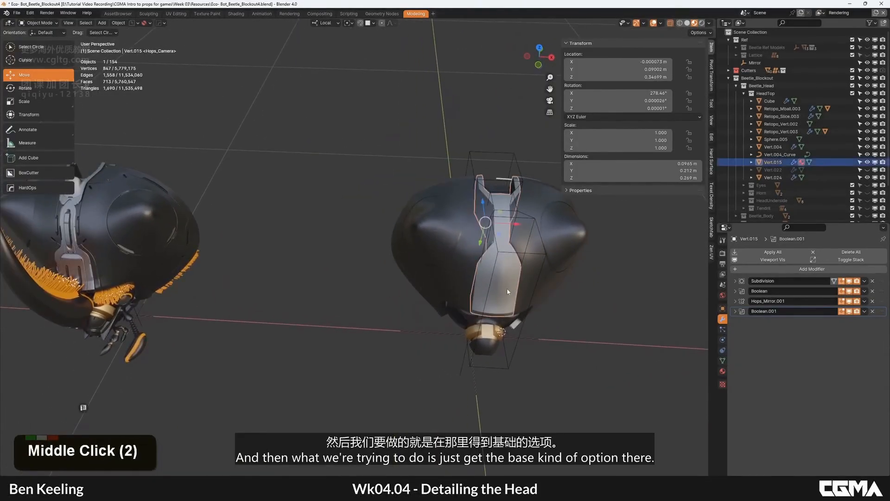
{"action": "middle_click_drag", "start_coordinate": [462, 254], "coordinate": [492, 306]}
{"action": "middle_click_drag", "start_coordinate": [149, 220], "coordinate": [283, 306], "text": "alt"}
{"action": "scroll", "coordinate": [290, 309], "scroll_direction": "up", "scroll_amount": 5}
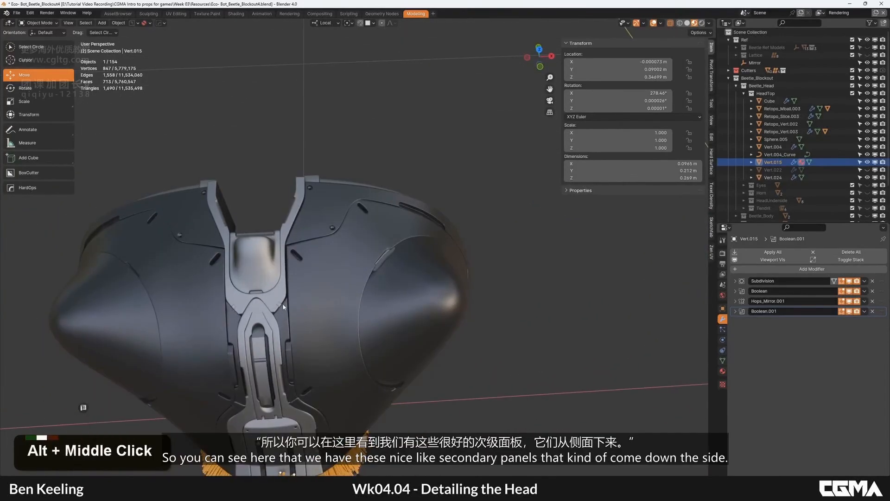
{"action": "middle_click_drag", "start_coordinate": [343, 429], "coordinate": [281, 360]}
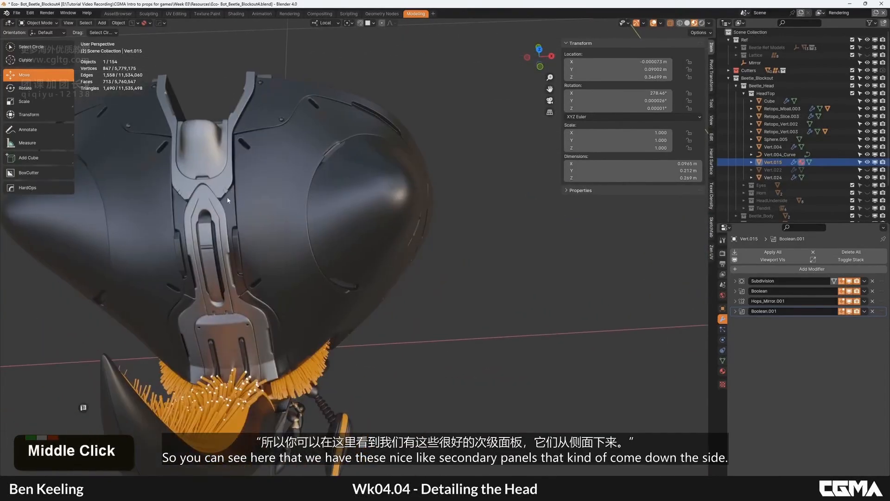
{"action": "scroll", "coordinate": [514, 298], "scroll_direction": "down", "scroll_amount": 3}
{"action": "middle_click_drag", "start_coordinate": [515, 299], "coordinate": [343, 295]}
Recall the centre strip's profile cutter in top view and mirror it across X with Mirror as the mirror object.
{"action": "left_click", "coordinate": [425, 255]}
{"action": "key", "text": "KP_7"}
{"action": "left_click", "coordinate": [403, 207]}
{"action": "key", "text": "F4"}
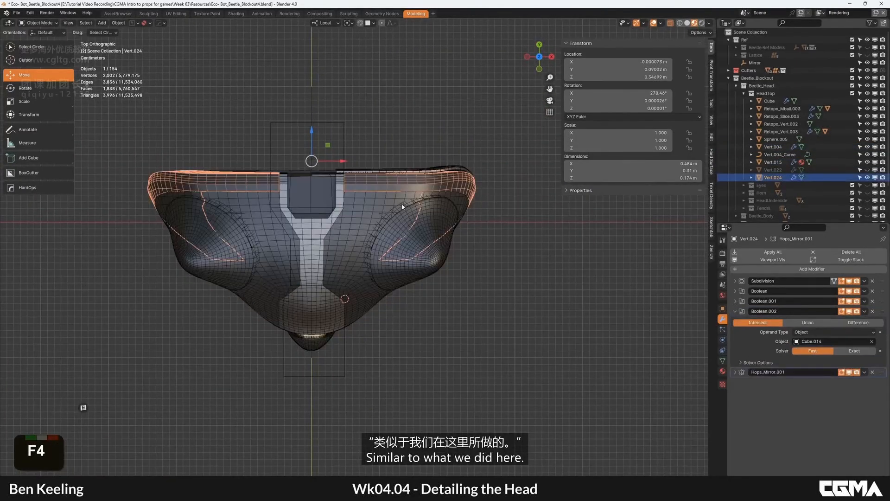
{"action": "middle_click_drag", "start_coordinate": [395, 311], "coordinate": [415, 257]}
{"action": "double_click", "coordinate": [333, 283]}
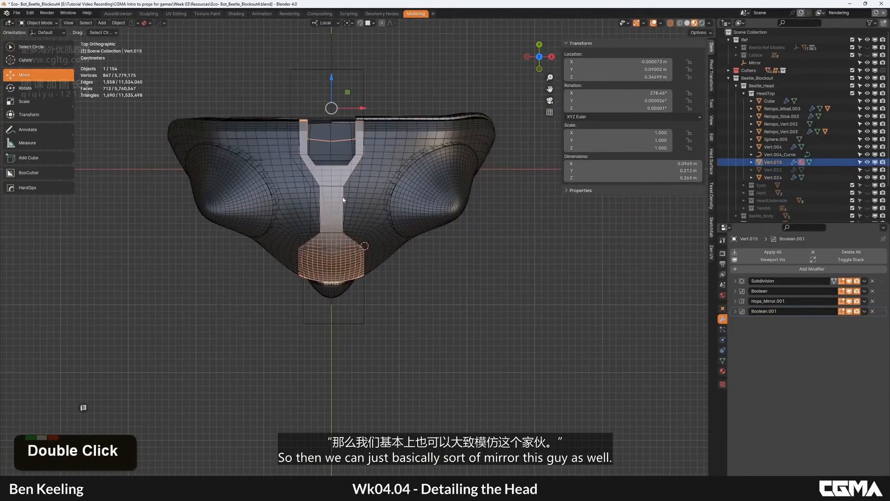
{"action": "key", "text": "alt+x"}
{"action": "left_click", "coordinate": [387, 196]}
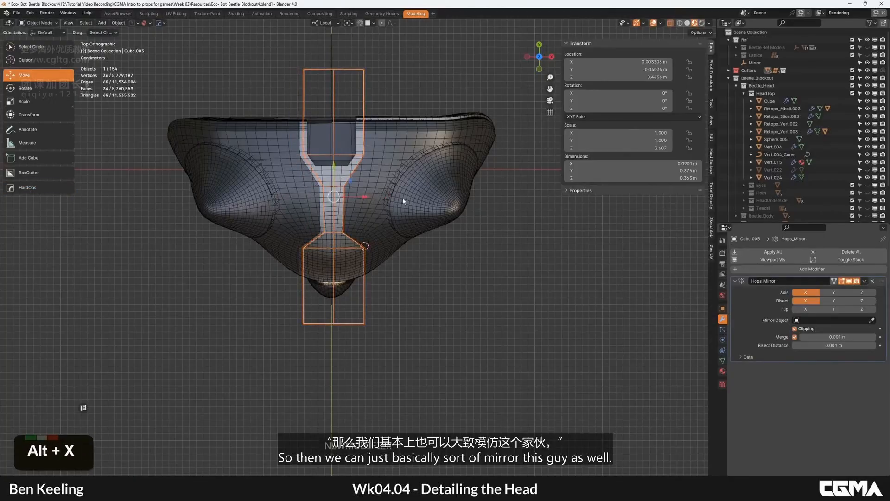
{"action": "left_click", "coordinate": [824, 319]}
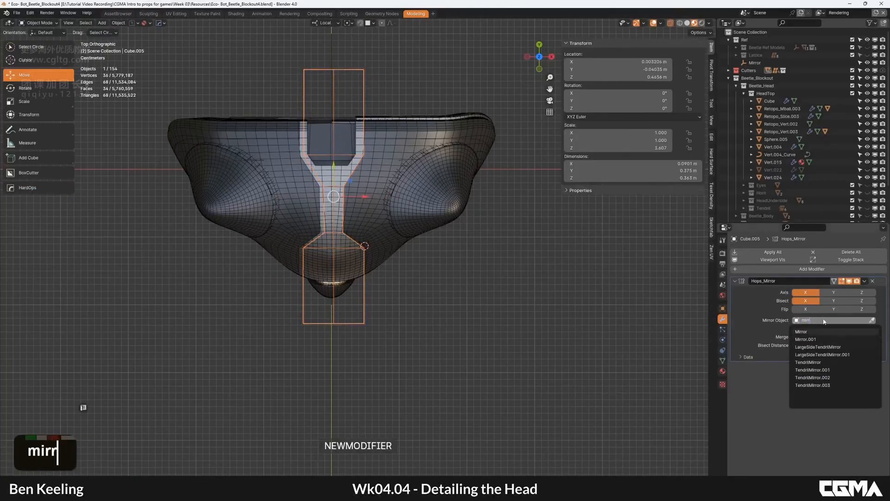
{"action": "key", "text": "Return"}
Duplicate the mirrored profile cutter and move the copy outward about 0.017 m along local X.
{"action": "middle_click_drag", "start_coordinate": [357, 211], "coordinate": [365, 246], "text": "shift"}
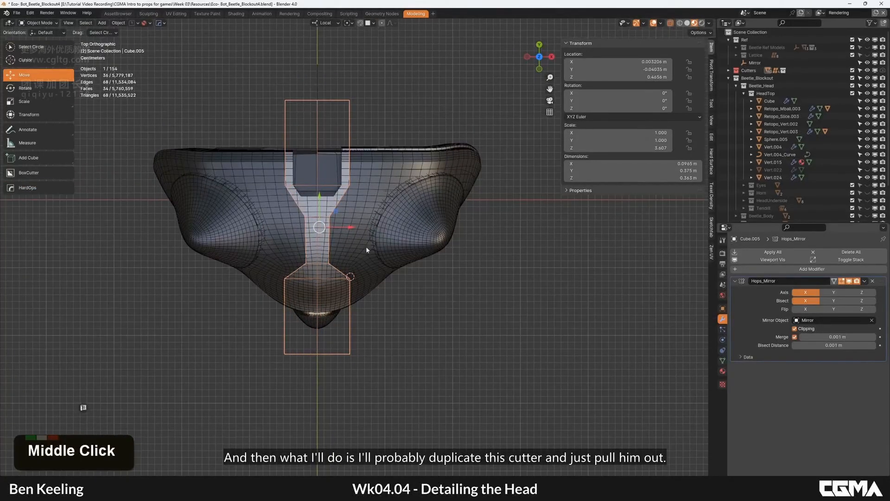
{"action": "key", "text": "shift+d"}
{"action": "middle_click", "coordinate": [352, 224]}
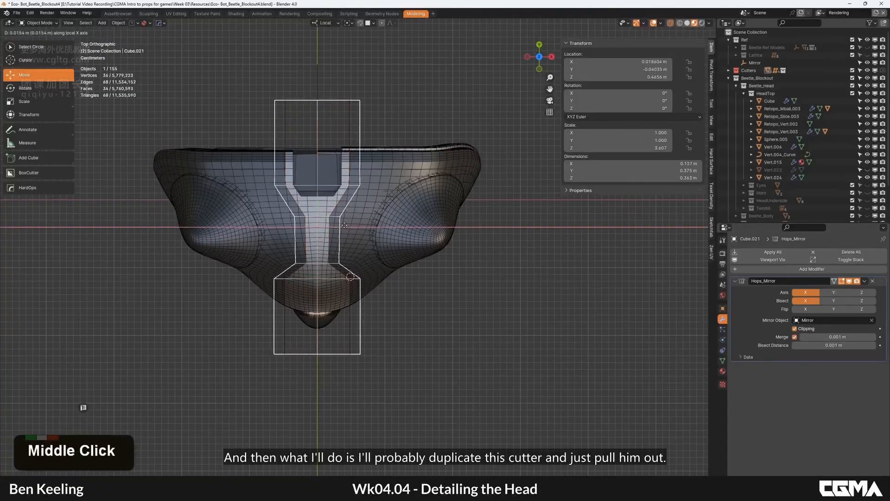
{"action": "left_click", "coordinate": [345, 224]}
Slash the head shell with the widened duplicate cutter to split off panels beside the centre strip.
{"action": "mouse_move", "coordinate": [381, 288]}
{"action": "middle_mouse_down", "text": "alt"}
{"action": "mouse_move", "coordinate": [336, 236]}
{"action": "mouse_move", "coordinate": [375, 277]}
{"action": "middle_mouse_up", "text": "alt"}
{"action": "left_click", "coordinate": [362, 266], "text": "shift"}
{"action": "key", "text": "ctrl+slash"}
{"action": "scroll", "coordinate": [326, 280], "scroll_direction": "up", "scroll_amount": 4}
{"action": "double_click", "coordinate": [317, 297]}
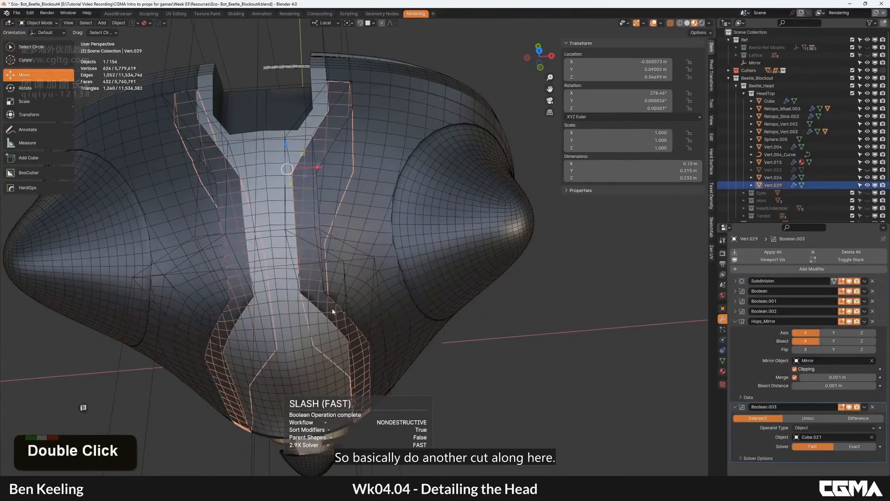
Hide the original profile cutter, leaving the widened duplicate cutter available for editing.
{"action": "middle_click_drag", "start_coordinate": [317, 298], "coordinate": [378, 209], "text": "alt"}
{"action": "left_click", "coordinate": [344, 164]}
{"action": "key", "text": "h"}
{"action": "left_click", "coordinate": [370, 168]}
{"action": "scroll", "coordinate": [398, 215], "scroll_direction": "down", "scroll_amount": 4}
{"action": "scroll", "coordinate": [350, 222], "scroll_direction": "up", "scroll_amount": 3}
Delete the rear end section of the duplicate cutter around the notch in Edit Mode.
{"action": "middle_click_drag", "start_coordinate": [377, 209], "coordinate": [403, 202], "text": "alt"}
{"action": "left_click", "coordinate": [433, 173]}
{"action": "key", "text": "Tab"}
{"action": "middle_click_drag", "start_coordinate": [403, 201], "coordinate": [414, 260], "text": "alt"}
{"action": "left_click", "coordinate": [386, 219]}
{"action": "left_click", "coordinate": [427, 294]}
{"action": "middle_click_drag", "start_coordinate": [427, 296], "coordinate": [372, 238], "text": "alt"}
{"action": "key", "text": "ctrl+plus"}
{"action": "key", "text": "ctrl+BackSpace"}
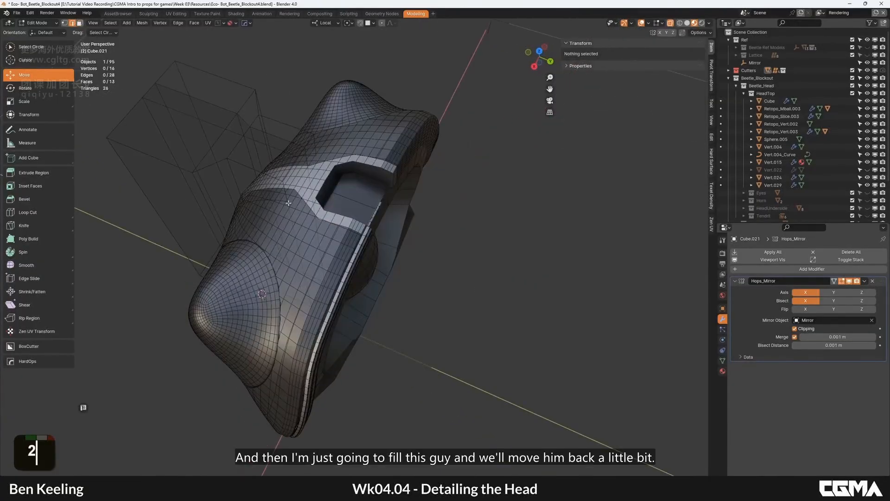
Fill the duplicate cutter's open rear end with a face and move that face about 0.031 m along local Y.
{"action": "left_click", "coordinate": [288, 202]}
{"action": "middle_click_drag", "start_coordinate": [289, 202], "coordinate": [383, 234], "text": "alt"}
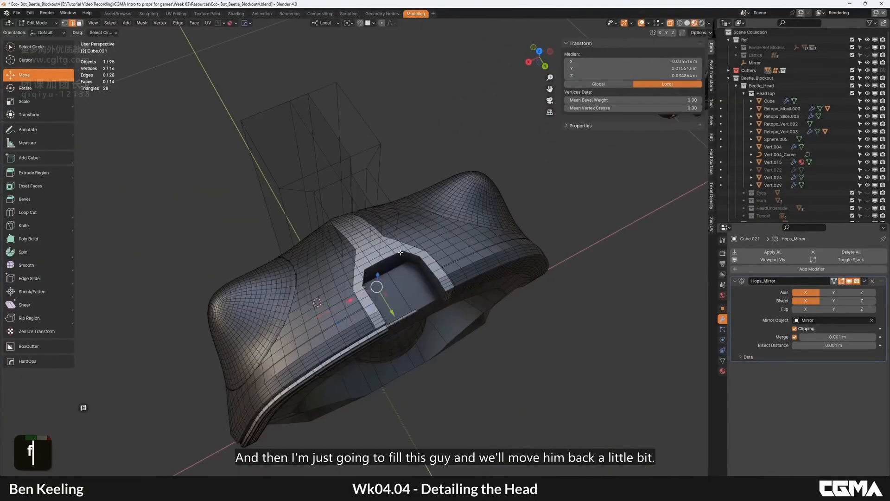
{"action": "middle_click_drag", "start_coordinate": [353, 242], "coordinate": [369, 260]}
{"action": "key", "text": "f"}
{"action": "middle_click", "coordinate": [370, 260], "text": "alt"}
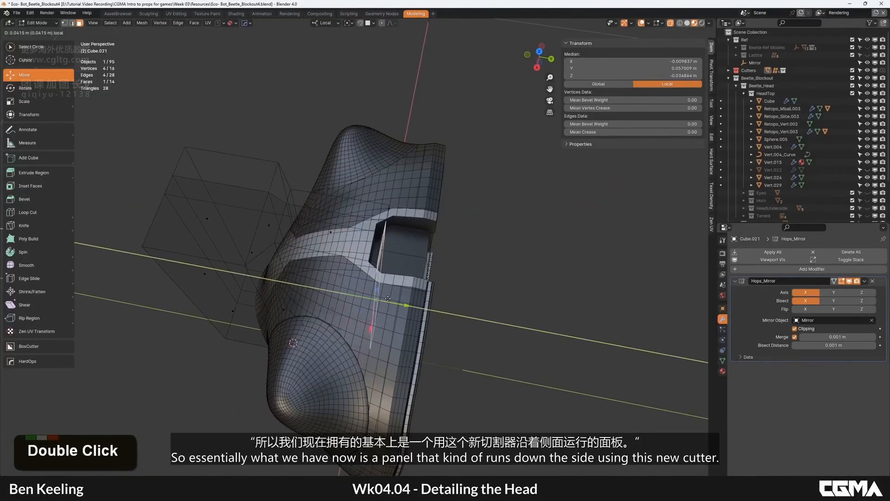
{"action": "key", "text": "Tab"}
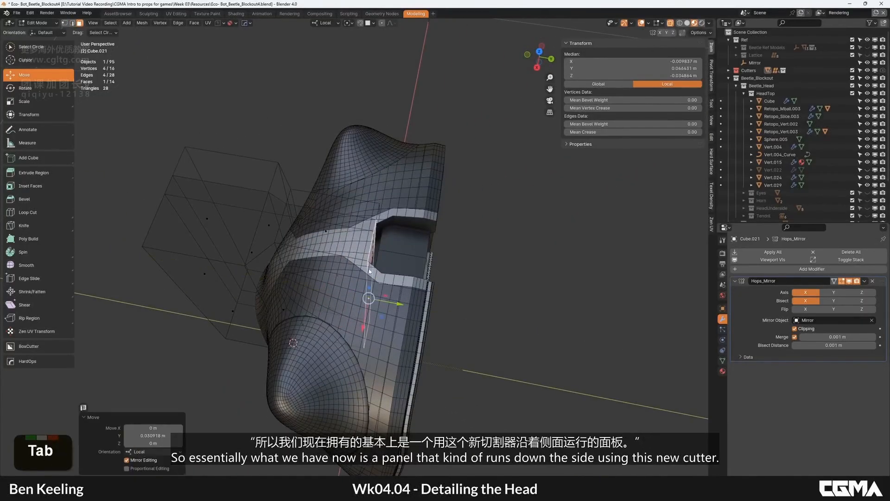
Hide the duplicate side-panel cutter.
{"action": "middle_click", "coordinate": [365, 333], "text": "alt"}
{"action": "middle_click_drag", "start_coordinate": [325, 302], "coordinate": [357, 260]}
{"action": "middle_click", "coordinate": [369, 283], "text": "alt"}
{"action": "left_click", "coordinate": [371, 371]}
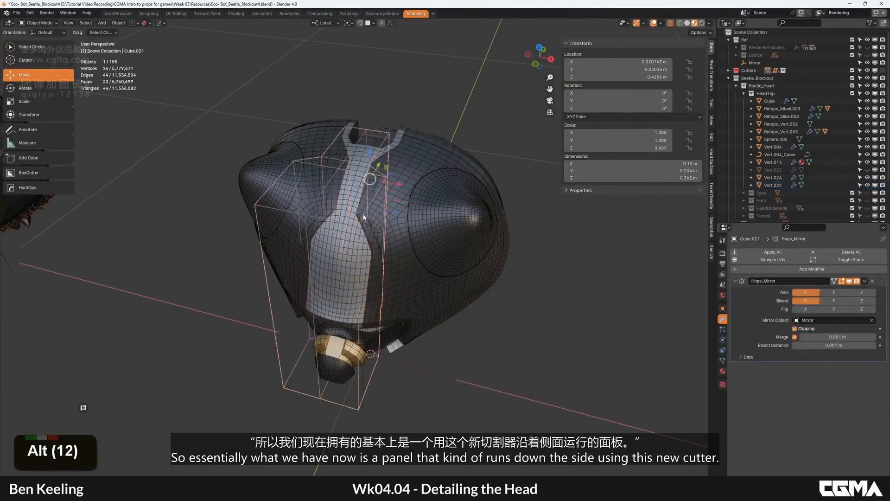
{"action": "key", "text": "h"}
Examine the silver centre strip and its lower panel on the detailed reference head.
{"action": "middle_click", "coordinate": [398, 282], "text": "alt"}
{"action": "middle_click_drag", "start_coordinate": [371, 370], "coordinate": [264, 220]}
{"action": "left_click", "coordinate": [399, 282]}
{"action": "key", "text": "F4"}
{"action": "key", "text": "F4"}
{"action": "middle_click", "coordinate": [296, 288], "text": "alt"}
{"action": "middle_click", "coordinate": [231, 260], "text": "alt"}
{"action": "scroll", "coordinate": [219, 249], "scroll_direction": "up", "scroll_amount": 2}
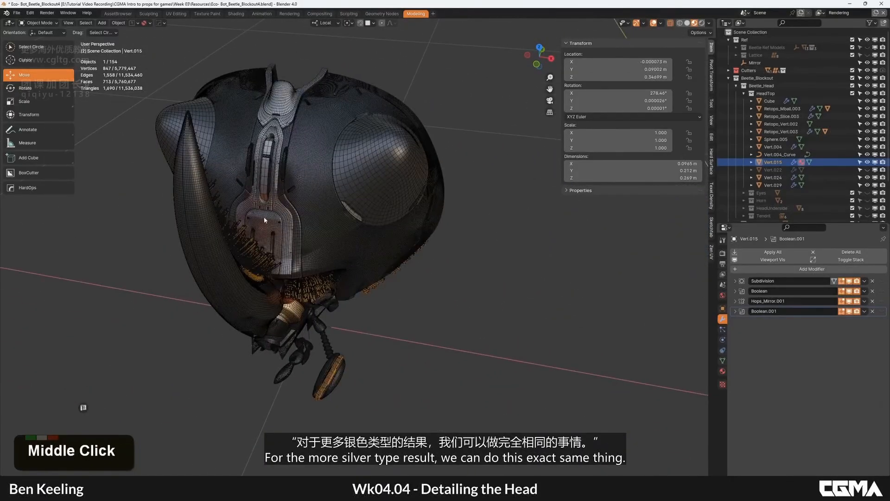
{"action": "scroll", "coordinate": [508, 274], "scroll_direction": "down", "scroll_amount": 3}
{"action": "middle_click", "coordinate": [533, 250], "text": "alt"}
Add a cube in top view, scale it to about 0.055 m and centre it over the strip's lower end.
{"action": "key", "text": "grave"}
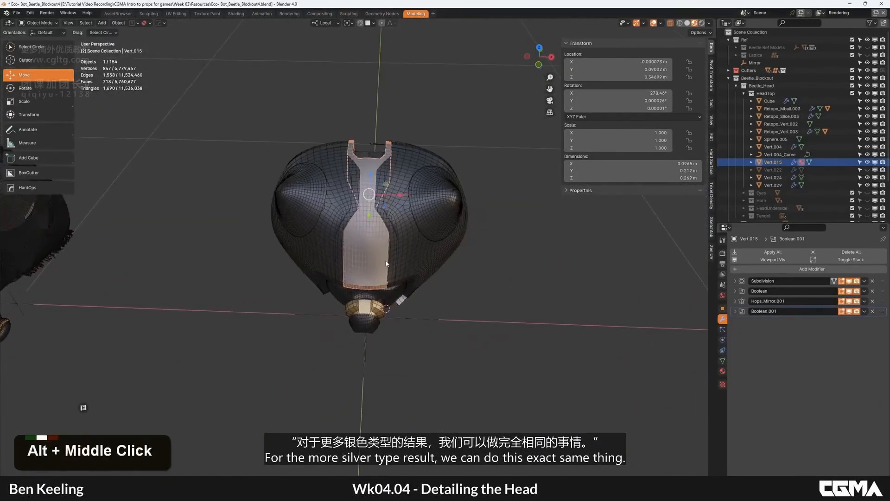
{"action": "left_click", "coordinate": [370, 212]}
{"action": "scroll", "coordinate": [370, 222], "scroll_direction": "up", "scroll_amount": 4}
{"action": "key", "text": "shift+a"}
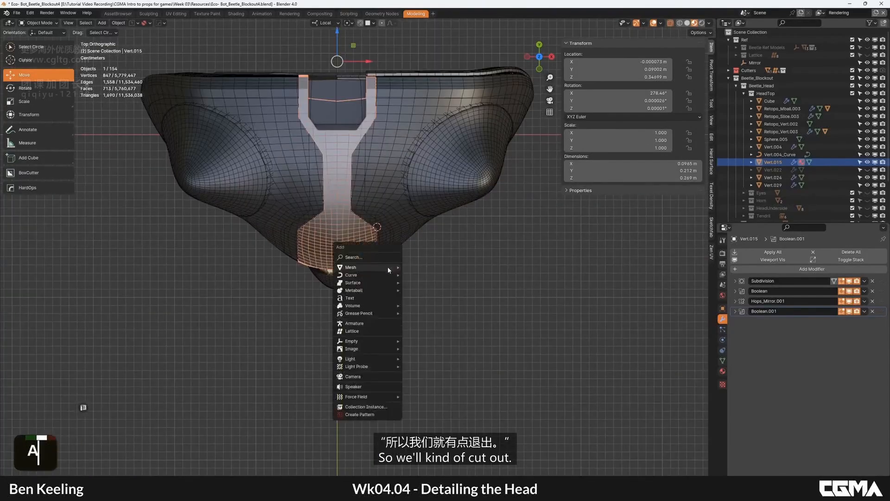
{"action": "mouse_move", "coordinate": [387, 268]}
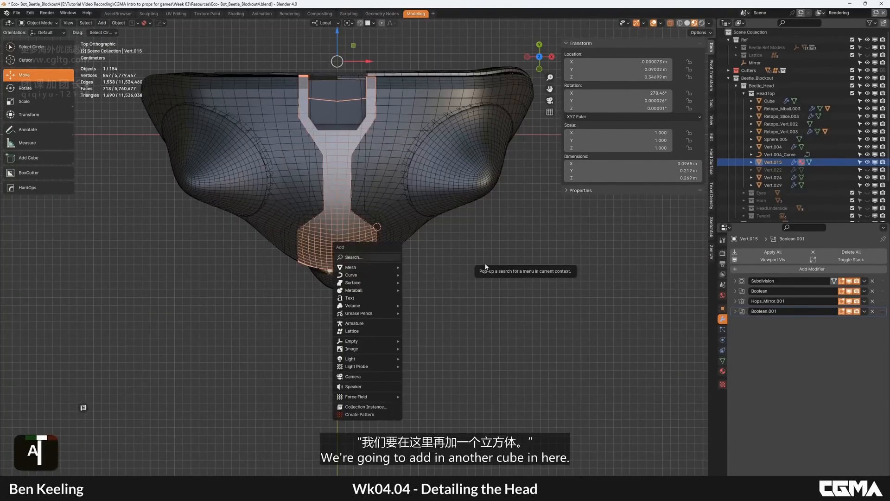
{"action": "left_click", "coordinate": [419, 281]}
{"action": "scroll", "coordinate": [417, 259], "scroll_direction": "down", "scroll_amount": 4}
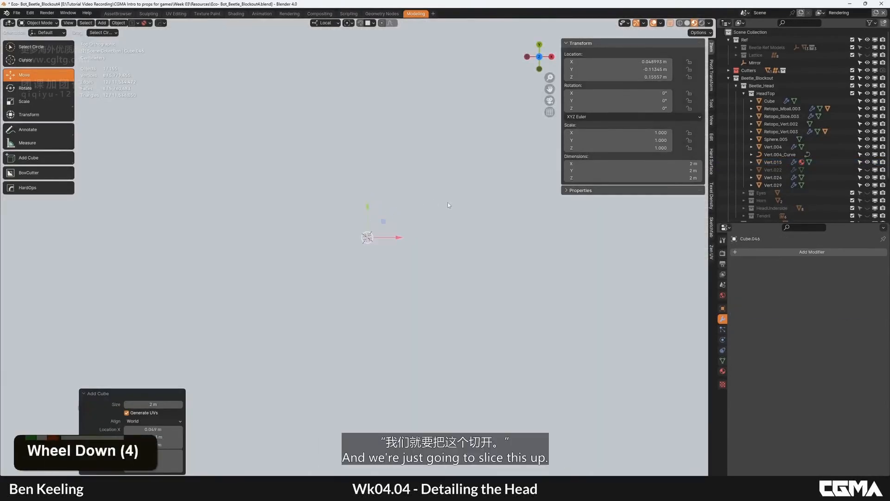
{"action": "key", "text": "s"}
{"action": "left_click", "coordinate": [474, 210]}
{"action": "key", "text": "g"}
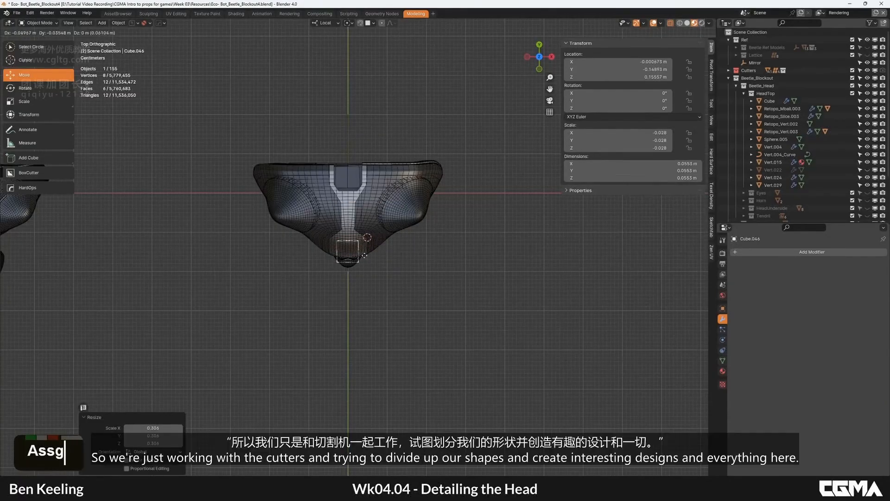
{"action": "left_click", "coordinate": [370, 258]}
Raise the cube about 0.146 m along Z and stretch it along local Z to about 0.185 m tall.
{"action": "middle_click_drag", "start_coordinate": [359, 265], "coordinate": [397, 271], "text": "alt"}
{"action": "scroll", "coordinate": [397, 271], "scroll_direction": "up", "scroll_amount": 6}
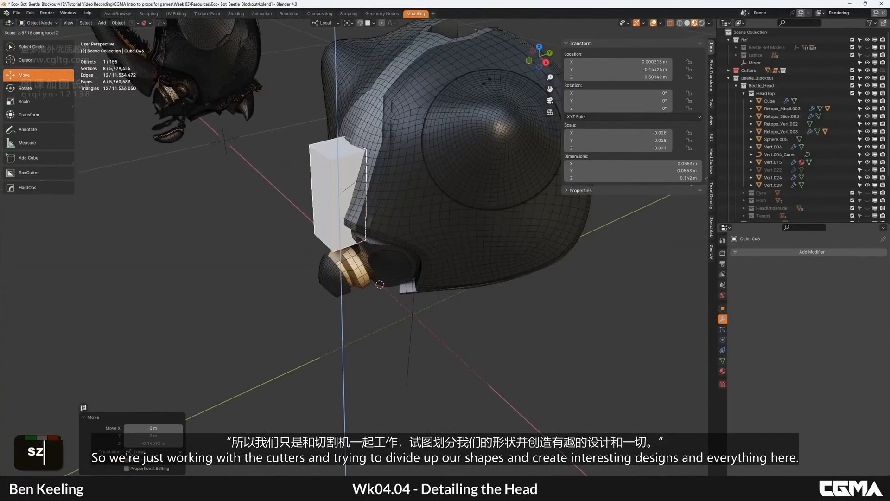
{"action": "middle_click_drag", "start_coordinate": [341, 125], "coordinate": [339, 276], "text": "alt"}
Push the cube's rear face slightly into the head and slash the centre strip with the cube.
{"action": "key", "text": "Tab"}
{"action": "key", "text": "3"}
{"action": "left_click", "coordinate": [345, 248]}
{"action": "double_click", "coordinate": [349, 274]}
{"action": "key", "text": "Tab"}
{"action": "left_click", "coordinate": [427, 195], "text": "shift"}
{"action": "key", "text": "ctrl+slash"}
Extend the cube cutter's rear face about 0.043 m deeper into the head along its local Y axis.
{"action": "key", "text": "Tab"}
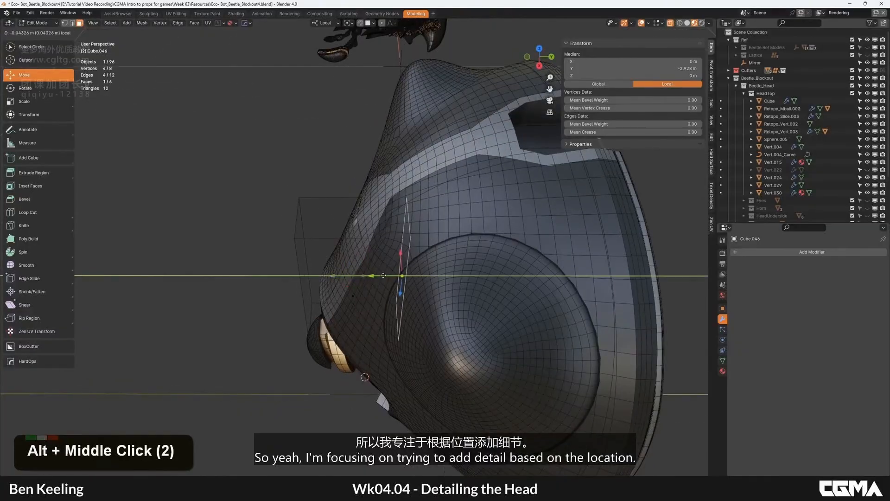
{"action": "left_click_drag", "start_coordinate": [383, 275], "coordinate": [381, 274]}
{"action": "key", "text": "Tab"}
{"action": "scroll", "coordinate": [368, 256], "scroll_direction": "down", "scroll_amount": 2}
{"action": "middle_click_drag", "start_coordinate": [368, 256], "coordinate": [419, 253], "text": "alt"}
{"action": "middle_click_drag", "start_coordinate": [419, 253], "coordinate": [390, 253], "text": "alt"}
{"action": "scroll", "coordinate": [396, 250], "scroll_direction": "up", "scroll_amount": 2}
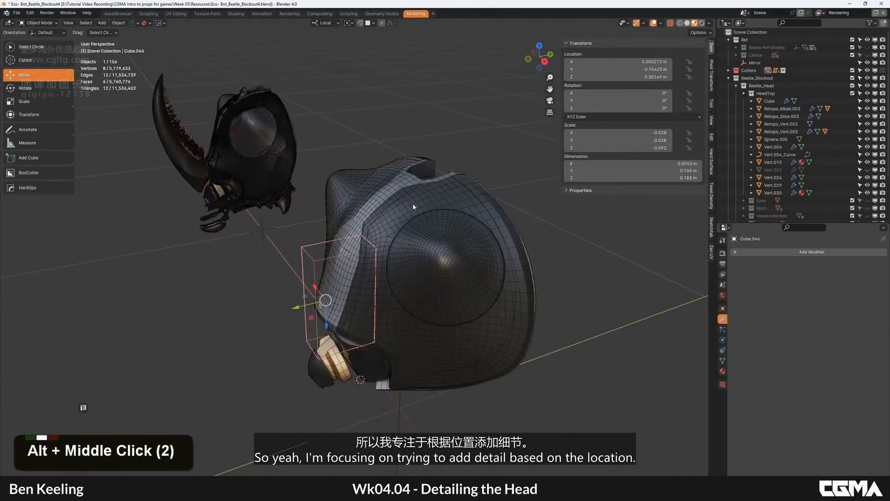
Examine how the top shell and centre strip of the blockout head are divided into panels, selecting each piece to see its outline.
{"action": "middle_click_drag", "start_coordinate": [413, 207], "coordinate": [415, 171], "text": "alt"}
{"action": "scroll", "coordinate": [379, 262], "scroll_direction": "down", "scroll_amount": 2}
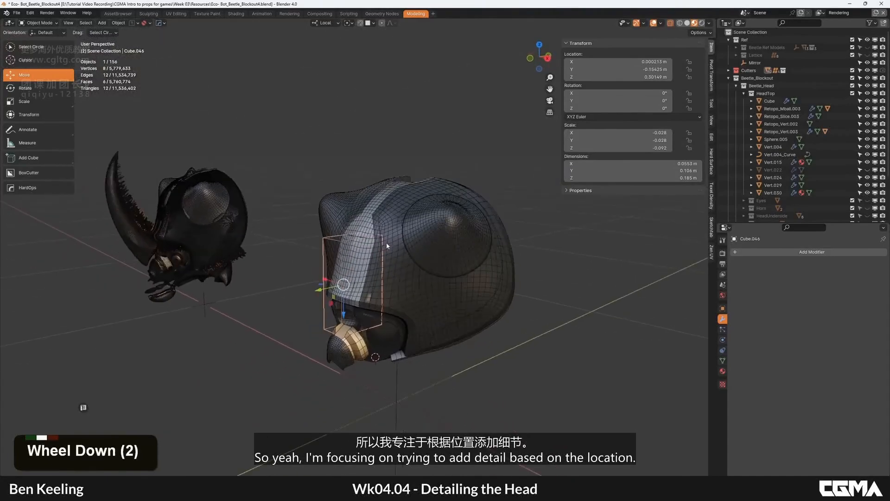
{"action": "middle_click_drag", "start_coordinate": [380, 262], "coordinate": [424, 243], "text": "alt"}
{"action": "key", "text": "F4"}
{"action": "key", "text": "F4"}
{"action": "left_click", "coordinate": [380, 224]}
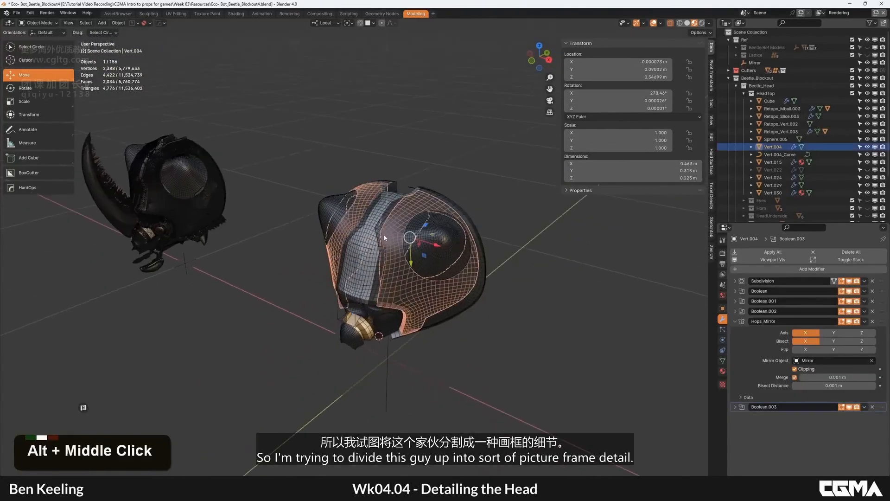
{"action": "middle_click_drag", "start_coordinate": [380, 224], "coordinate": [397, 227], "text": "alt"}
{"action": "left_click", "coordinate": [379, 231]}
{"action": "scroll", "coordinate": [408, 237], "scroll_direction": "up", "scroll_amount": 2}
{"action": "middle_click_drag", "start_coordinate": [454, 238], "coordinate": [459, 180], "text": "alt"}
{"action": "left_click", "coordinate": [427, 180]}
{"action": "left_click", "coordinate": [370, 214]}
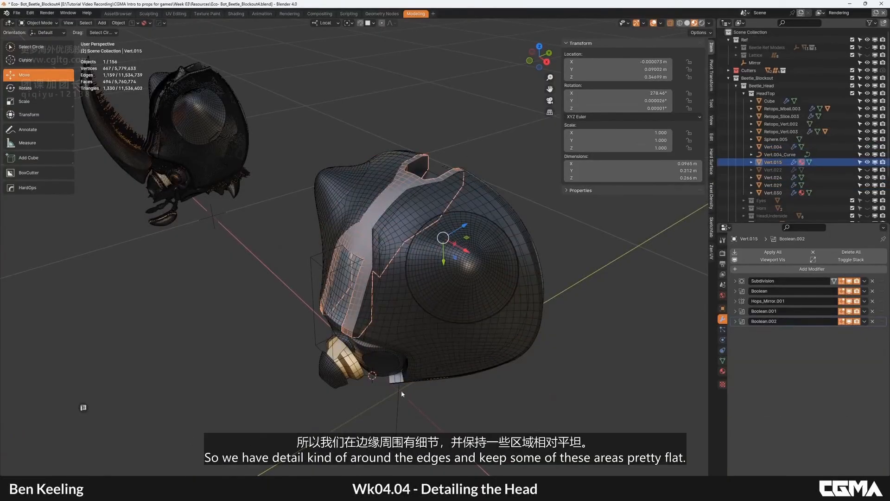
Examine the top shell and the eye-mound panels, selecting the mounds and locating them in the scene hierarchy.
{"action": "middle_click_drag", "start_coordinate": [401, 393], "coordinate": [437, 265], "text": "alt"}
{"action": "left_click", "coordinate": [448, 280]}
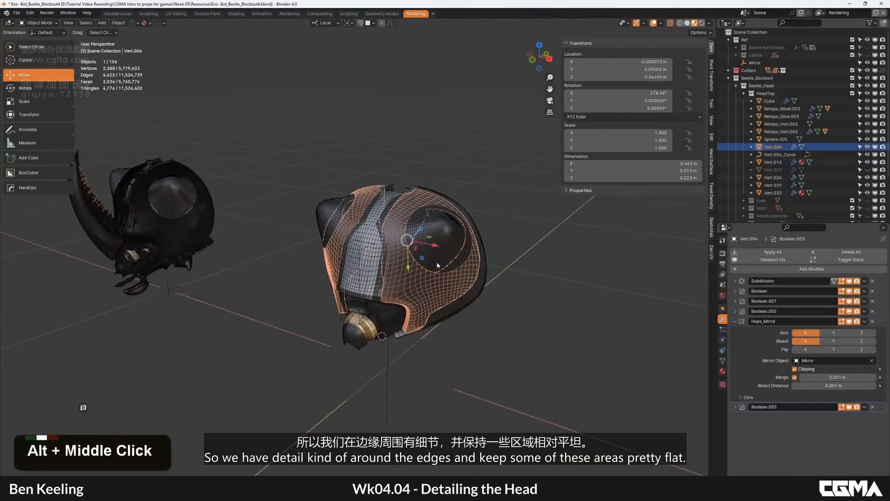
{"action": "left_click", "coordinate": [432, 233]}
{"action": "mouse_move", "coordinate": [432, 232]}
{"action": "middle_mouse_down", "text": "alt"}
{"action": "mouse_move", "coordinate": [417, 248]}
{"action": "mouse_move", "coordinate": [441, 222]}
{"action": "mouse_move", "coordinate": [446, 227]}
{"action": "middle_mouse_up", "text": "alt"}
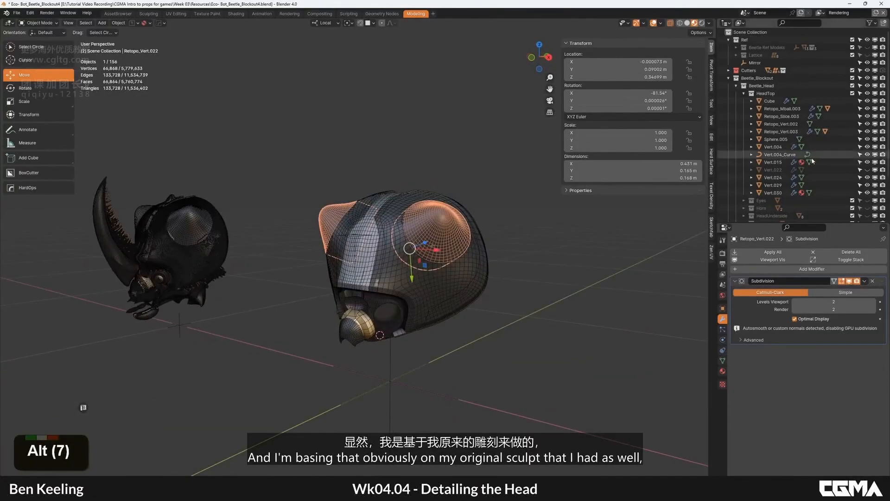
{"action": "scroll", "coordinate": [813, 185], "scroll_direction": "down", "scroll_amount": 9}
{"action": "middle_click_drag", "start_coordinate": [574, 223], "coordinate": [438, 261], "text": "alt"}
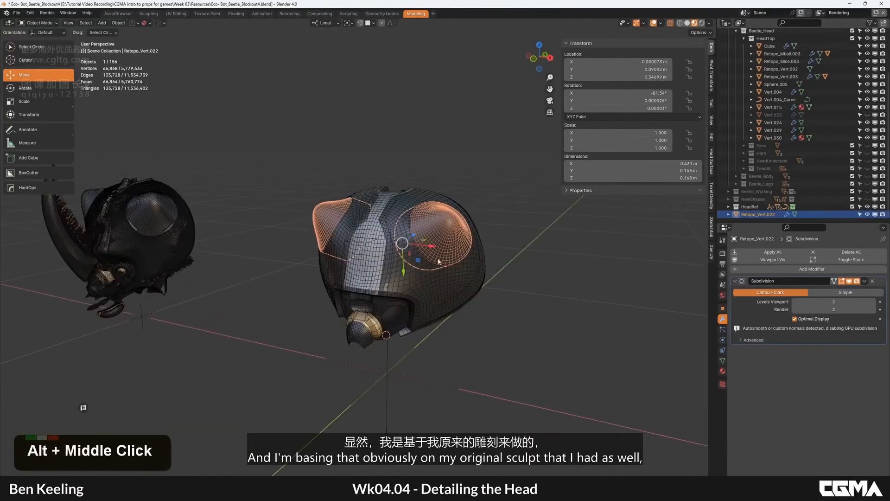
{"action": "scroll", "coordinate": [420, 213], "scroll_direction": "up", "scroll_amount": 4}
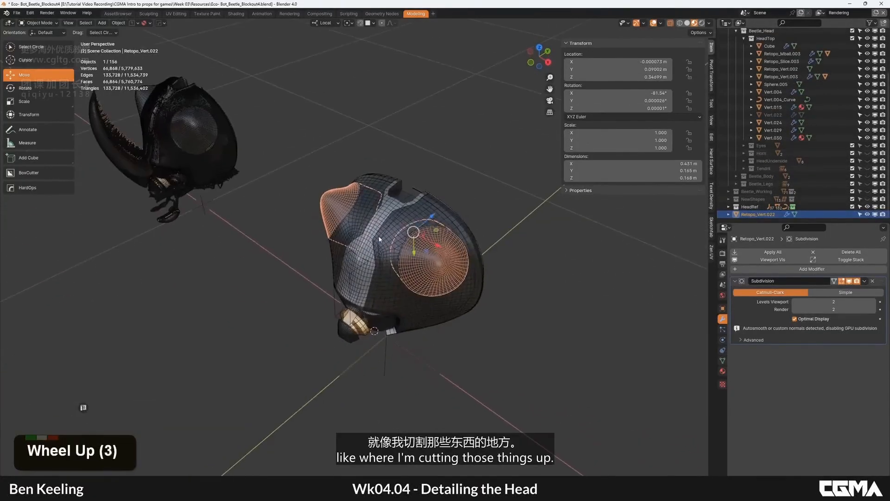
{"action": "middle_click_drag", "start_coordinate": [417, 231], "coordinate": [364, 253], "text": "alt"}
Inspect the lower centre-strip panel and its fit within the surrounding strip, with and without wireframe.
{"action": "left_click", "coordinate": [441, 253]}
{"action": "left_click", "coordinate": [460, 261]}
{"action": "left_click", "coordinate": [418, 267]}
{"action": "key", "text": "F4"}
{"action": "scroll", "coordinate": [419, 265], "scroll_direction": "down", "scroll_amount": 2}
{"action": "key", "text": "F4"}
{"action": "scroll", "coordinate": [440, 258], "scroll_direction": "up", "scroll_amount": 2}
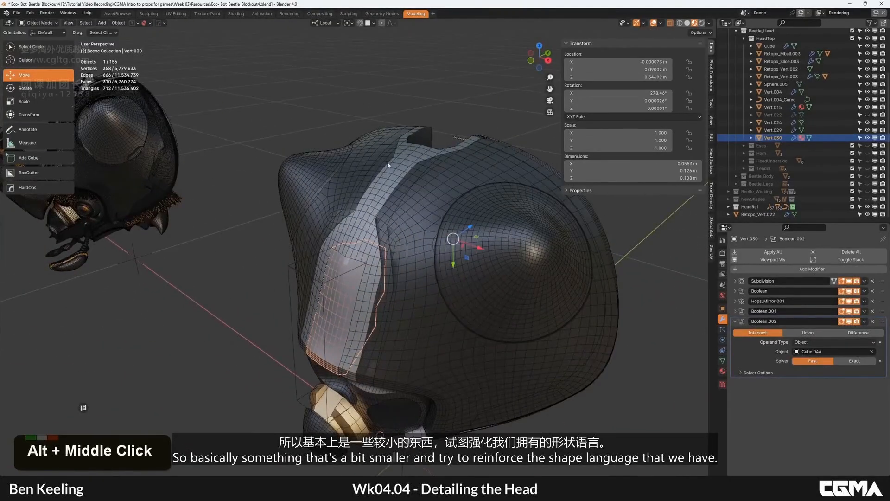
{"action": "middle_click_drag", "start_coordinate": [389, 165], "coordinate": [402, 183], "text": "alt"}
{"action": "middle_click_drag", "start_coordinate": [398, 234], "coordinate": [440, 243]}
{"action": "scroll", "coordinate": [441, 242], "scroll_direction": "down", "scroll_amount": 2}
Study the chamfered panels along the detailed reference head's centre strip and compare them with the blockout's strip.
{"action": "middle_click_drag", "start_coordinate": [162, 183], "coordinate": [504, 277]}
{"action": "scroll", "coordinate": [309, 255], "scroll_direction": "up", "scroll_amount": 5}
{"action": "key", "text": "F4"}
{"action": "mouse_move", "coordinate": [309, 254]}
{"action": "middle_mouse_down"}
{"action": "mouse_move", "coordinate": [423, 283]}
{"action": "mouse_move", "coordinate": [309, 256]}
{"action": "middle_mouse_up"}
{"action": "scroll", "coordinate": [308, 256], "scroll_direction": "up", "scroll_amount": 3}
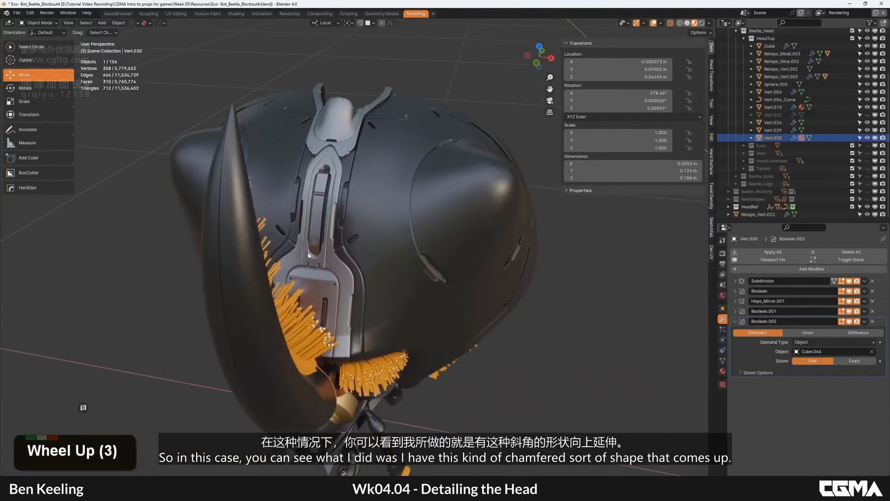
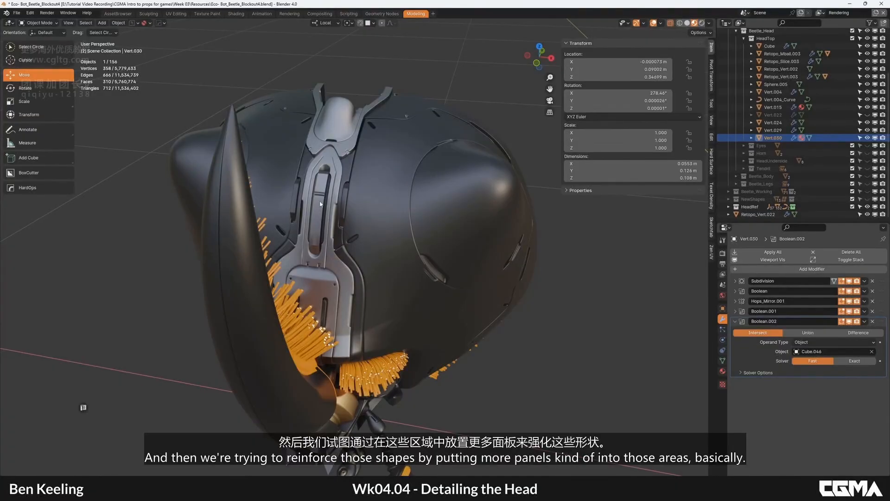
{"action": "middle_click", "coordinate": [338, 200], "text": "alt"}
{"action": "scroll", "coordinate": [358, 230], "scroll_direction": "down", "scroll_amount": 2}
{"action": "middle_click_drag", "start_coordinate": [357, 230], "coordinate": [403, 243]}
{"action": "middle_click", "coordinate": [397, 224], "text": "alt"}
{"action": "scroll", "coordinate": [397, 226], "scroll_direction": "down", "scroll_amount": 3}
{"action": "scroll", "coordinate": [339, 250], "scroll_direction": "up", "scroll_amount": 5}
{"action": "scroll", "coordinate": [339, 251], "scroll_direction": "up", "scroll_amount": 2}
{"action": "middle_click", "coordinate": [377, 270], "text": "alt"}
{"action": "scroll", "coordinate": [377, 259], "scroll_direction": "down", "scroll_amount": 5}
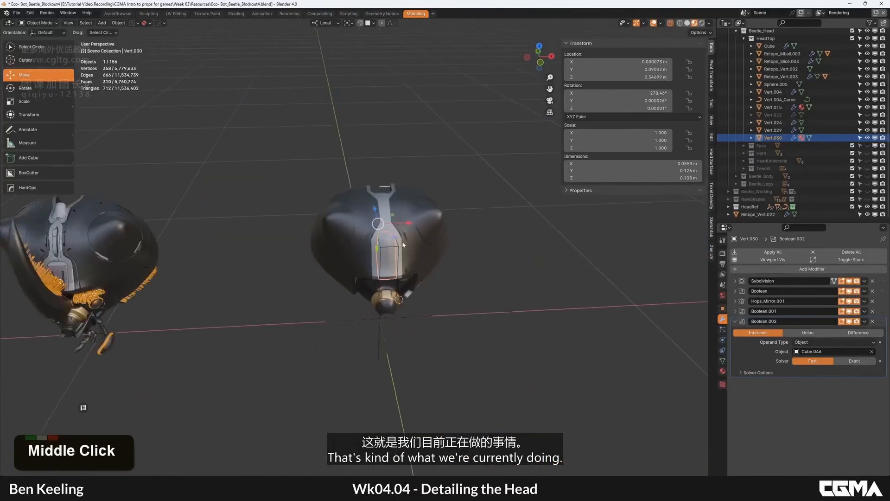
{"action": "scroll", "coordinate": [183, 255], "scroll_direction": "up", "scroll_amount": 2}
{"action": "middle_click_drag", "start_coordinate": [183, 256], "coordinate": [404, 266]}
{"action": "scroll", "coordinate": [405, 266], "scroll_direction": "up", "scroll_amount": 3}
{"action": "key", "text": "F4"}
{"action": "middle_click", "coordinate": [384, 273], "text": "alt"}
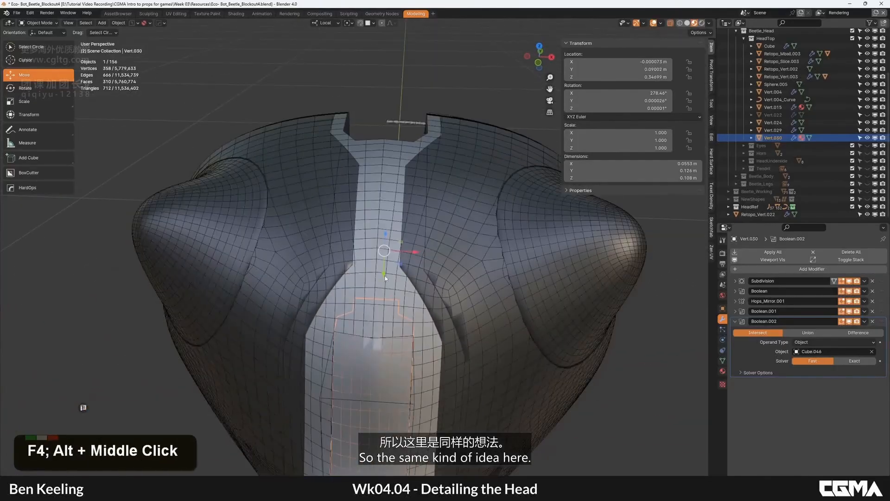
Duplicate the lower strip's cube cutter and move the copy about 0.134 m up along its local Z axis.
{"action": "left_click", "coordinate": [393, 323]}
{"action": "middle_click", "coordinate": [393, 323], "text": "alt"}
{"action": "middle_click_drag", "start_coordinate": [393, 324], "coordinate": [426, 325]}
{"action": "middle_click", "coordinate": [427, 324], "text": "alt"}
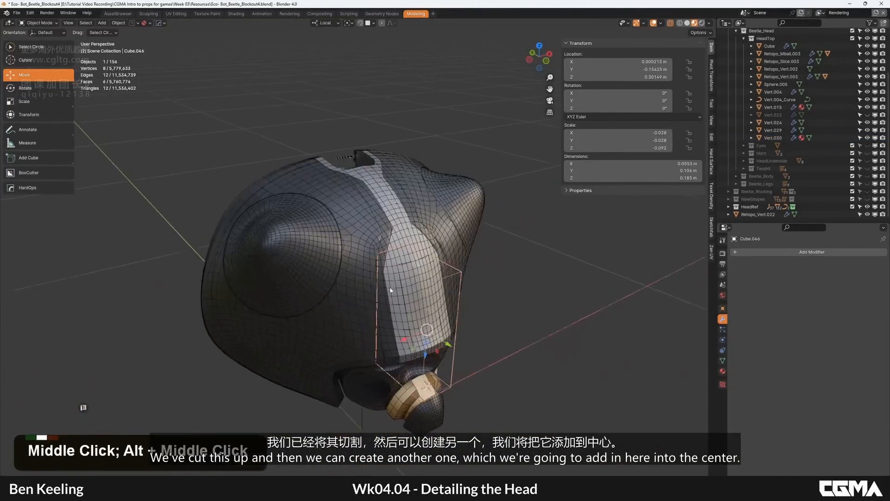
{"action": "key", "text": "shift+d"}
{"action": "middle_click", "coordinate": [412, 237]}
{"action": "left_click", "coordinate": [414, 192]}
{"action": "middle_click_drag", "start_coordinate": [542, 278], "coordinate": [571, 308]}
{"action": "middle_click", "coordinate": [571, 308], "text": "alt"}
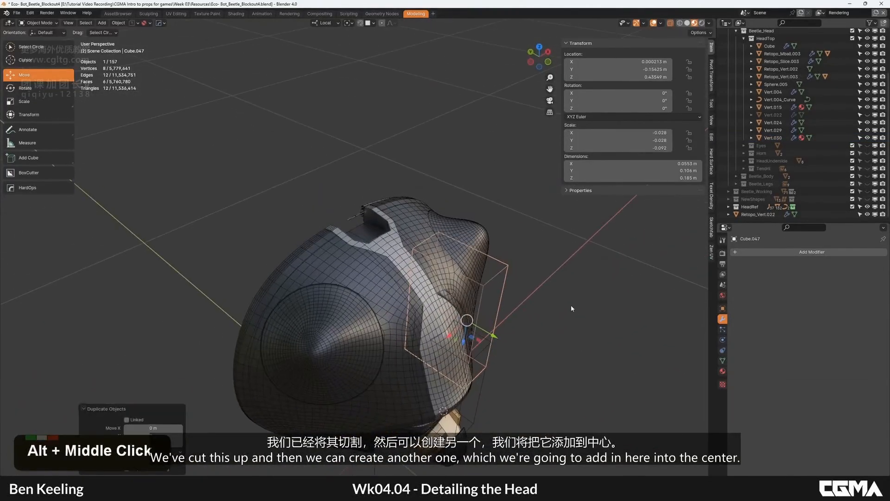
Move the duplicated cutter about 0.038 m into the head along local Y and narrow it to about 0.016 m along local X.
{"action": "left_click_drag", "start_coordinate": [487, 332], "coordinate": [462, 320]}
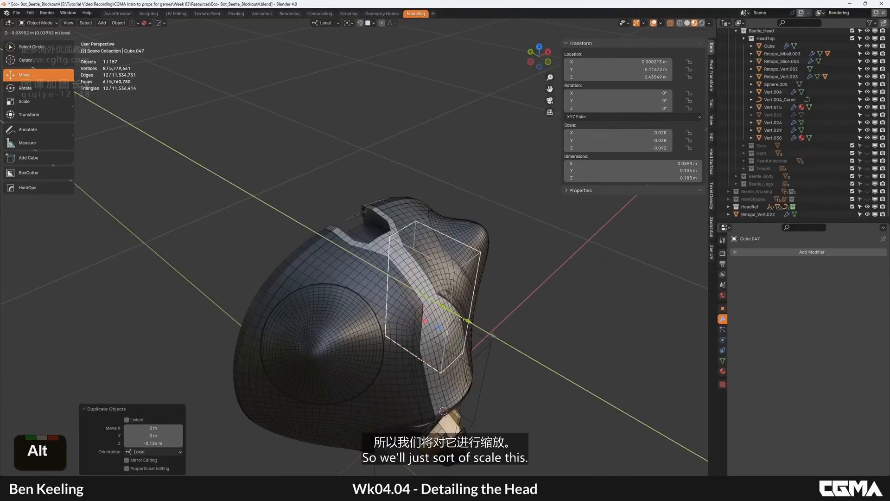
{"action": "right_click", "coordinate": [519, 267]}
{"action": "middle_click_drag", "start_coordinate": [494, 276], "coordinate": [458, 299]}
{"action": "middle_click", "coordinate": [458, 299], "text": "alt"}
{"action": "key", "text": "s"}
{"action": "key", "text": "x"}
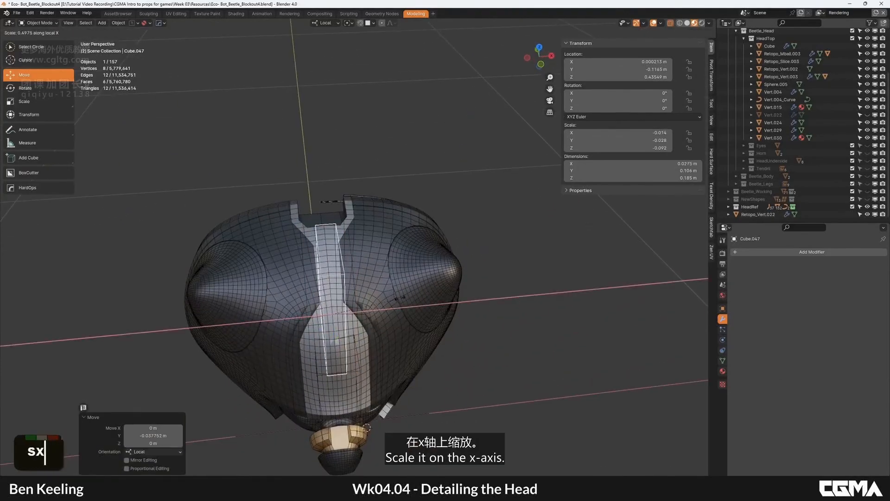
{"action": "left_click", "coordinate": [325, 251], "text": "shift"}
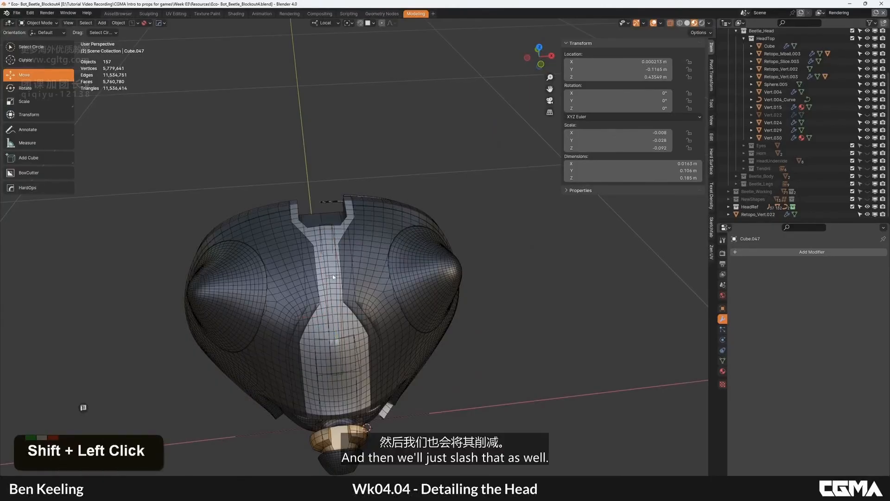
Slash the centre strip with the narrow cube cutter to split off a slim upper panel.
{"action": "left_click", "coordinate": [330, 263], "text": "shift"}
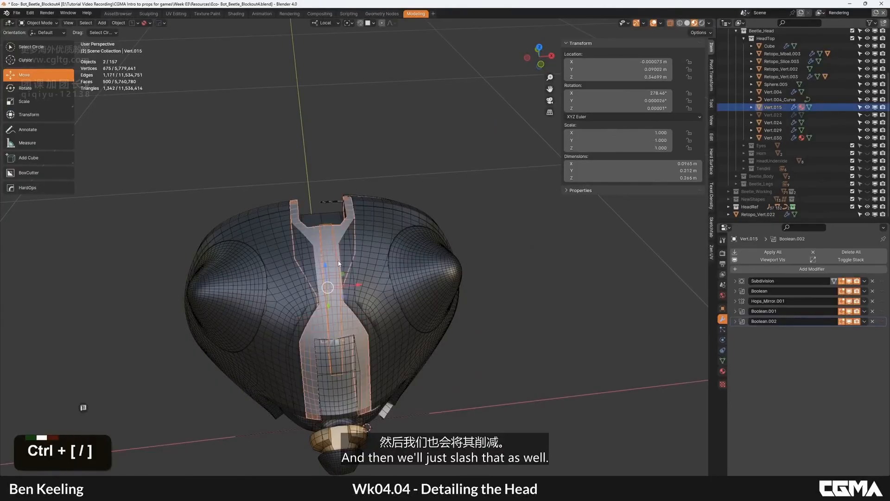
{"action": "middle_click_drag", "start_coordinate": [338, 263], "coordinate": [469, 303]}
{"action": "middle_click", "coordinate": [469, 302], "text": "alt"}
{"action": "scroll", "coordinate": [494, 241], "scroll_direction": "up", "scroll_amount": 4}
{"action": "scroll", "coordinate": [496, 242], "scroll_direction": "down", "scroll_amount": 1}
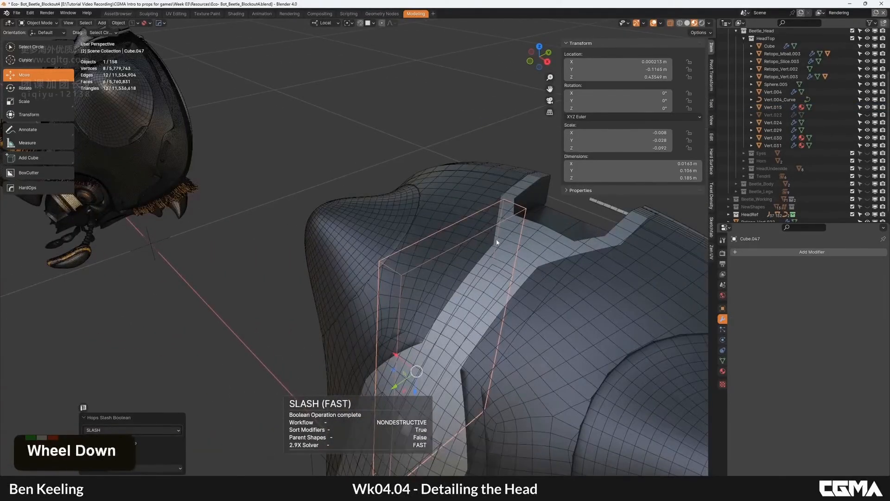
{"action": "scroll", "coordinate": [495, 241], "scroll_direction": "down", "scroll_amount": 2}
Add a HardOps bevel to the slim upper panel cut from the centre strip.
{"action": "left_click", "coordinate": [447, 235]}
{"action": "double_click", "coordinate": [447, 235]}
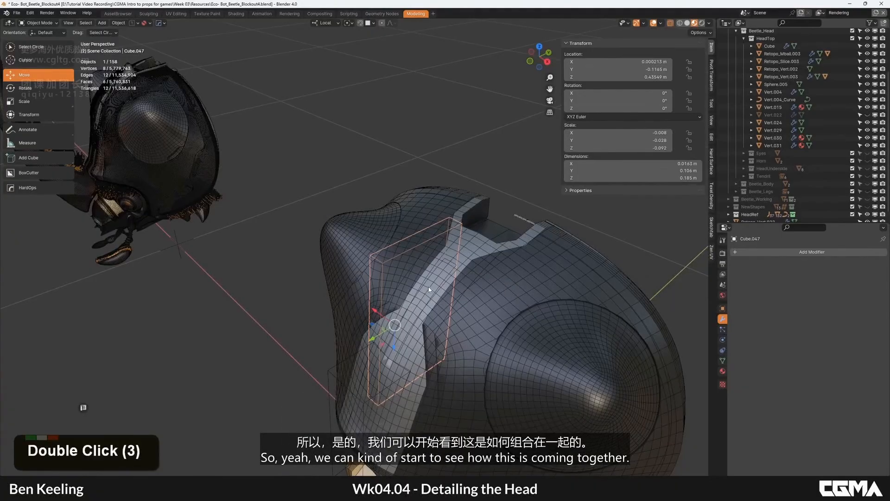
{"action": "left_click", "coordinate": [428, 287]}
{"action": "middle_click", "coordinate": [428, 286], "text": "alt"}
{"action": "middle_click", "coordinate": [436, 282], "text": "alt"}
{"action": "middle_click_drag", "start_coordinate": [428, 287], "coordinate": [431, 267]}
{"action": "scroll", "coordinate": [431, 284], "scroll_direction": "up", "scroll_amount": 4}
{"action": "middle_click", "coordinate": [431, 267], "text": "alt"}
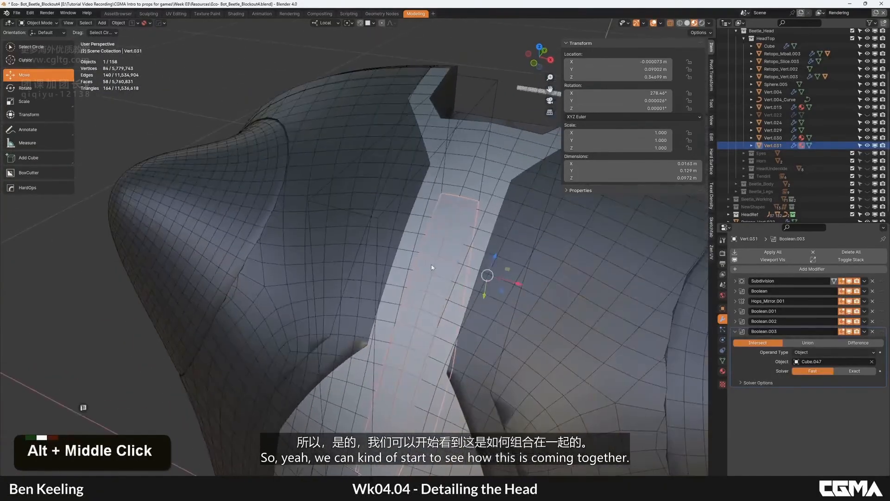
{"action": "scroll", "coordinate": [469, 258], "scroll_direction": "up", "scroll_amount": 2}
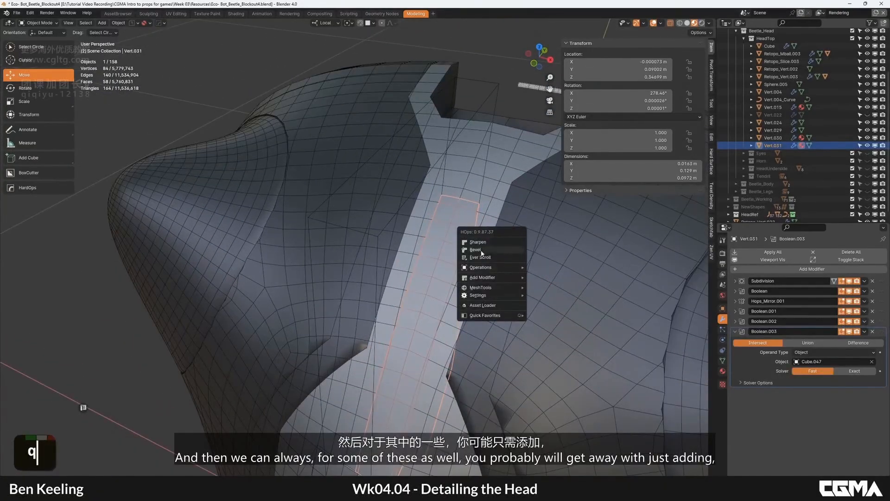
{"action": "left_click", "coordinate": [482, 251]}
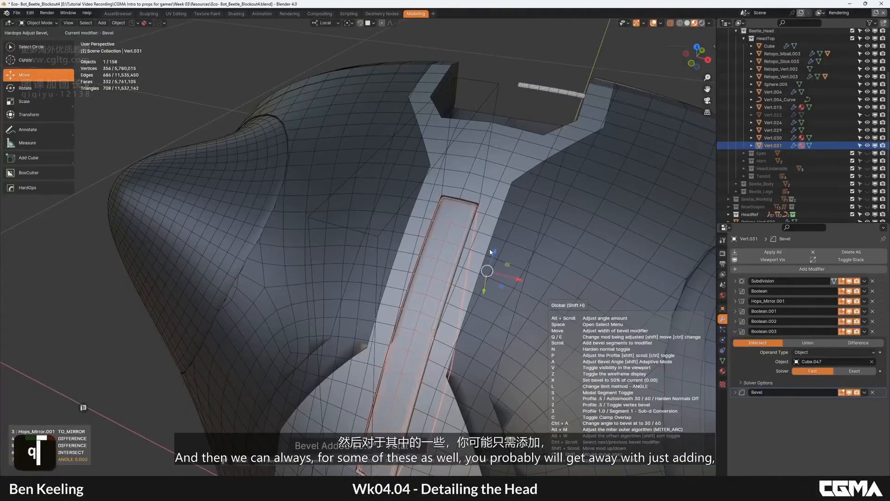
{"action": "left_click", "coordinate": [490, 251]}
Add a HardOps bevel to the main centre strip piece.
{"action": "scroll", "coordinate": [428, 301], "scroll_direction": "down", "scroll_amount": 2}
{"action": "left_click", "coordinate": [409, 332]}
{"action": "middle_click", "coordinate": [410, 332], "text": "alt"}
{"action": "key", "text": "q"}
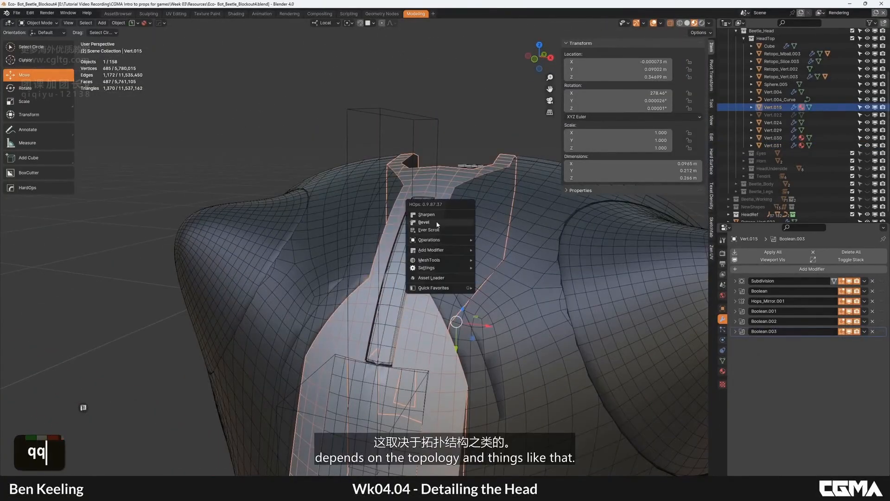
{"action": "left_click", "coordinate": [437, 222]}
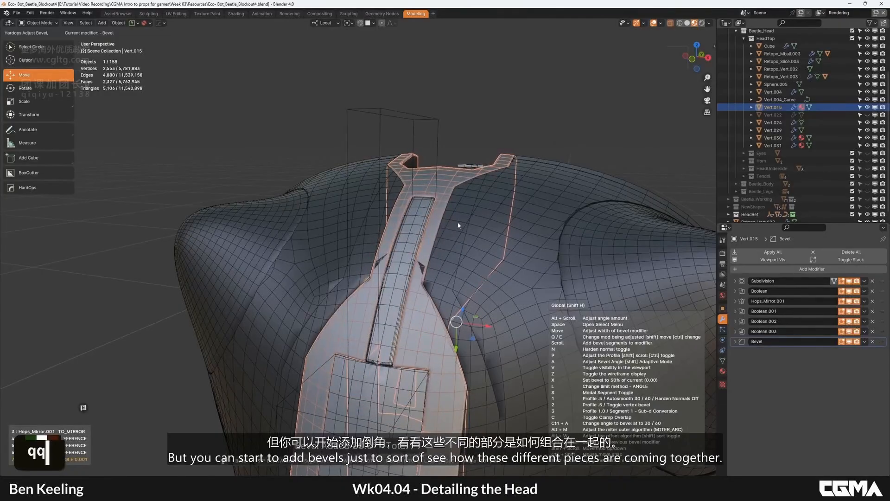
{"action": "left_click", "coordinate": [457, 226], "text": "shift"}
Examine the centre strip's bevel around the slim panel's slot, with and without wireframe and with its modifiers briefly hidden.
{"action": "key", "text": "F4"}
{"action": "middle_click", "coordinate": [465, 280], "text": "alt"}
{"action": "middle_click", "coordinate": [436, 286], "text": "alt"}
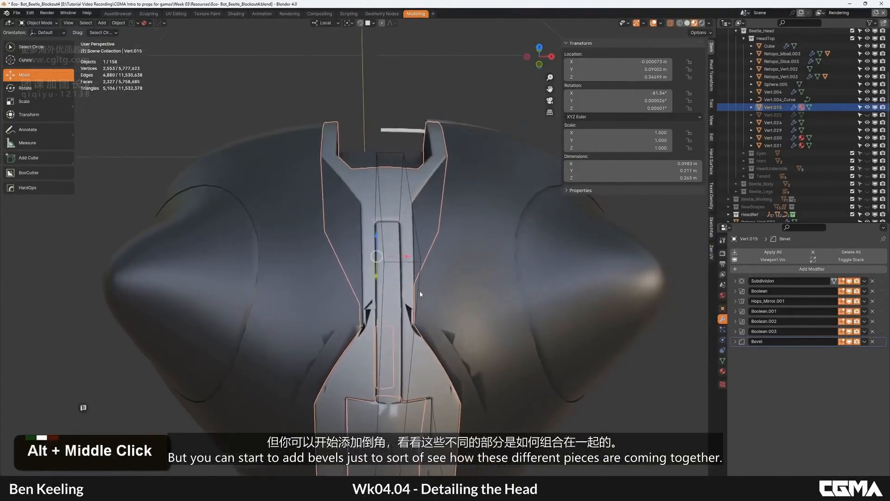
{"action": "scroll", "coordinate": [433, 292], "scroll_direction": "down", "scroll_amount": 3}
{"action": "middle_click_drag", "start_coordinate": [433, 291], "coordinate": [371, 269], "text": "alt"}
{"action": "scroll", "coordinate": [371, 268], "scroll_direction": "up", "scroll_amount": 3}
{"action": "scroll", "coordinate": [370, 269], "scroll_direction": "up", "scroll_amount": 1}
{"action": "left_click", "coordinate": [356, 299]}
{"action": "key", "text": "F4"}
{"action": "middle_click_drag", "start_coordinate": [356, 300], "coordinate": [469, 247], "text": "alt"}
{"action": "left_click", "coordinate": [435, 267]}
{"action": "scroll", "coordinate": [469, 247], "scroll_direction": "up", "scroll_amount": 4}
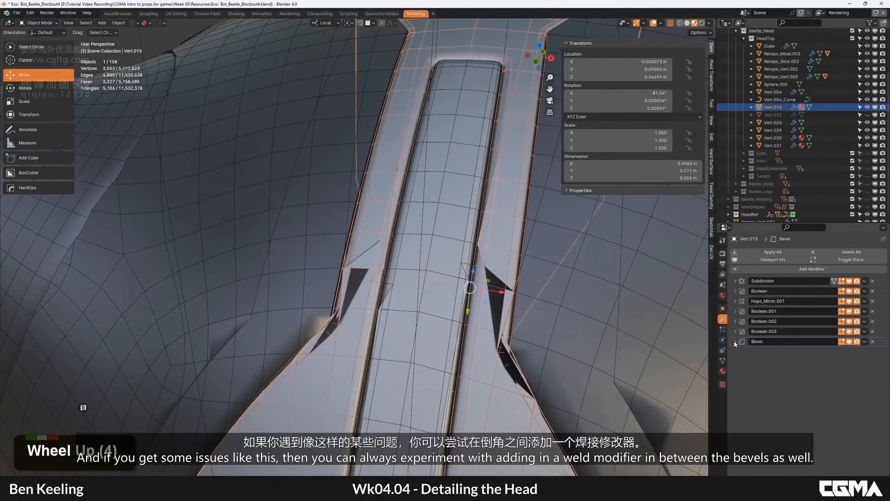
{"action": "left_click", "coordinate": [760, 261]}
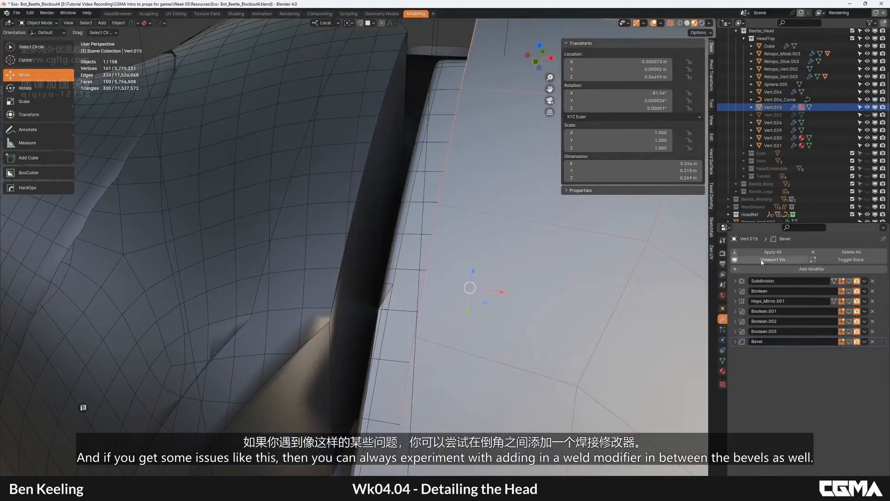
{"action": "left_click", "coordinate": [782, 261]}
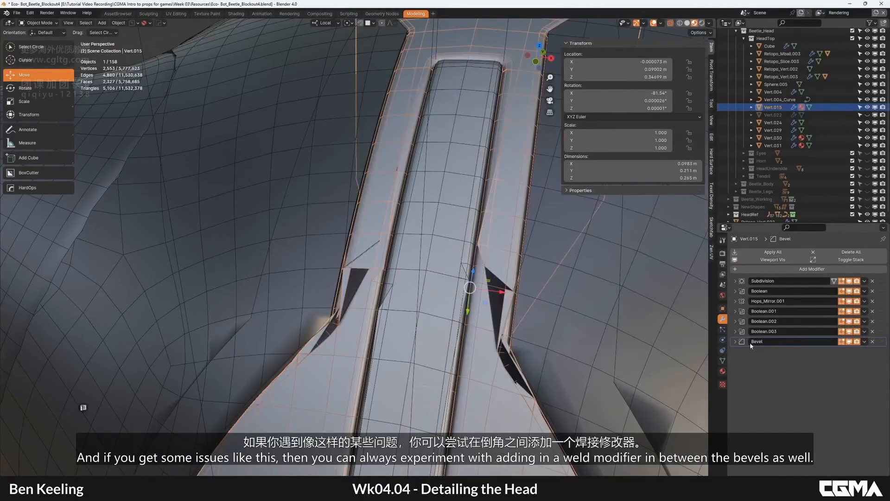
Add a Weld modifier to the centre strip and place it above the Bevel, hiding the Bevel in the viewport while doing so.
{"action": "left_click", "coordinate": [850, 342]}
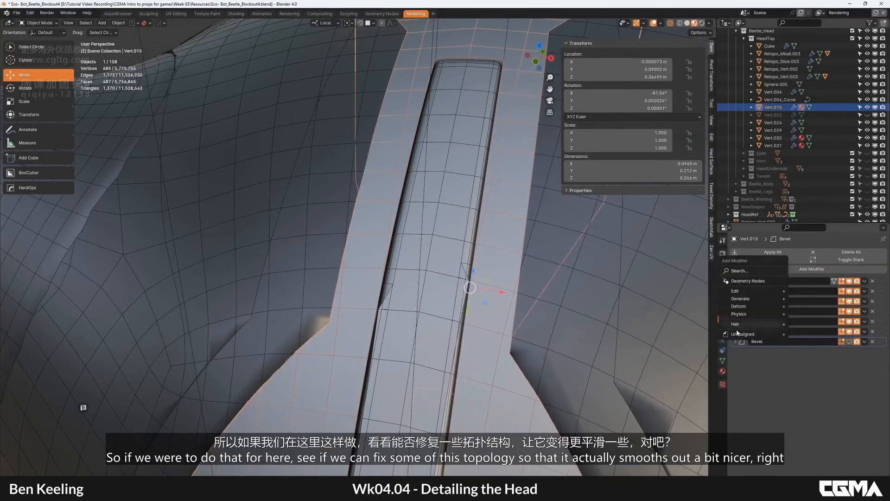
{"action": "type", "text": "weld"}
{"action": "key", "text": "Return"}
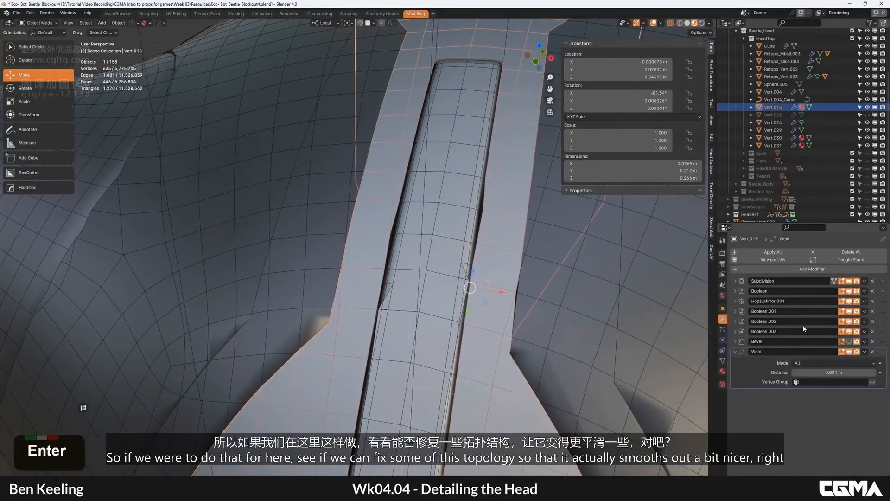
{"action": "left_click_drag", "start_coordinate": [885, 356], "coordinate": [884, 338]}
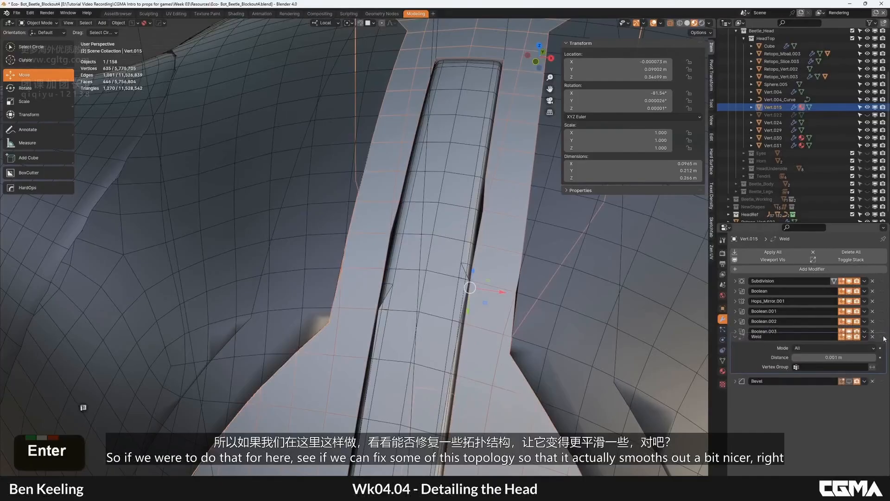
{"action": "left_click", "coordinate": [850, 385]}
Set the centre strip's Weld distance to 0.005 m.
{"action": "scroll", "coordinate": [482, 266], "scroll_direction": "down", "scroll_amount": 1}
{"action": "middle_click_drag", "start_coordinate": [482, 267], "coordinate": [474, 297], "text": "alt"}
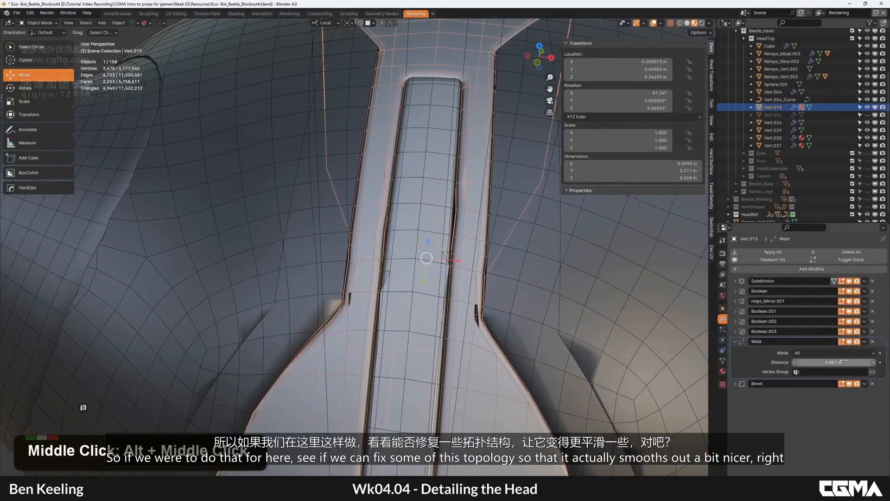
{"action": "key", "text": "Return"}
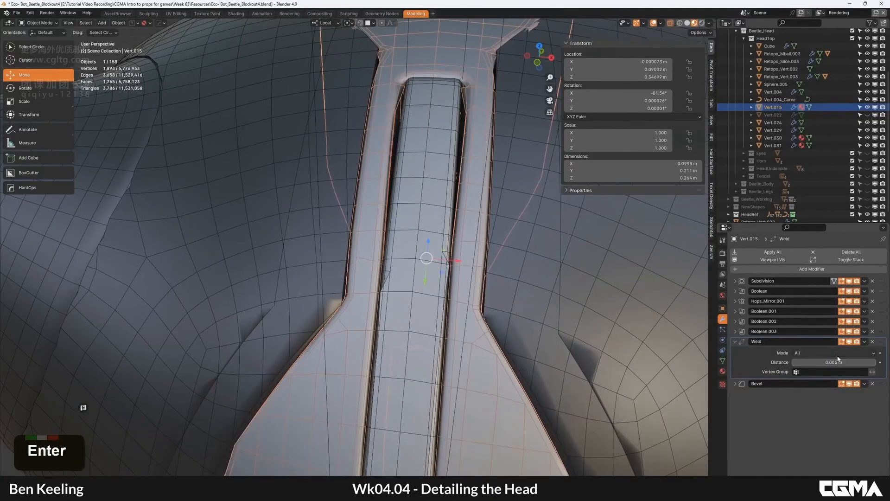
Inspect the welded and bevelled edges along the centre strip and its upper fork, with and without wireframe.
{"action": "scroll", "coordinate": [417, 251], "scroll_direction": "down", "scroll_amount": 2}
{"action": "middle_click", "coordinate": [408, 246], "text": "alt"}
{"action": "middle_click_drag", "start_coordinate": [408, 246], "coordinate": [432, 215]}
{"action": "scroll", "coordinate": [374, 240], "scroll_direction": "up", "scroll_amount": 2}
{"action": "key", "text": "F4"}
{"action": "middle_click", "coordinate": [371, 240], "text": "alt"}
{"action": "middle_click", "coordinate": [389, 199], "text": "alt"}
{"action": "key", "text": "F4"}
{"action": "key", "text": "F4"}
{"action": "scroll", "coordinate": [440, 224], "scroll_direction": "up", "scroll_amount": 2}
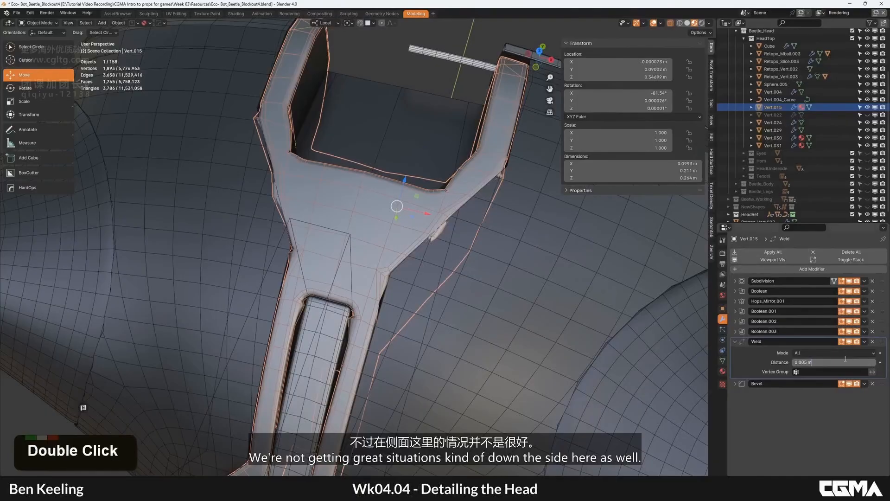
Set the centre strip's Weld distance to 0.002 m and view the strip without wireframe.
{"action": "key", "text": "Return"}
{"action": "middle_click_drag", "start_coordinate": [514, 269], "coordinate": [435, 301], "text": "alt"}
{"action": "key", "text": "F4"}
Inspect the bevelled centre strip and the panel cuts around the head, with and without wireframe.
{"action": "left_click", "coordinate": [451, 262]}
{"action": "scroll", "coordinate": [392, 310], "scroll_direction": "up", "scroll_amount": 2}
{"action": "left_click", "coordinate": [387, 317]}
{"action": "key", "text": "F4"}
{"action": "scroll", "coordinate": [413, 288], "scroll_direction": "down", "scroll_amount": 2}
{"action": "key", "text": "F4"}
{"action": "scroll", "coordinate": [467, 240], "scroll_direction": "down", "scroll_amount": 2}
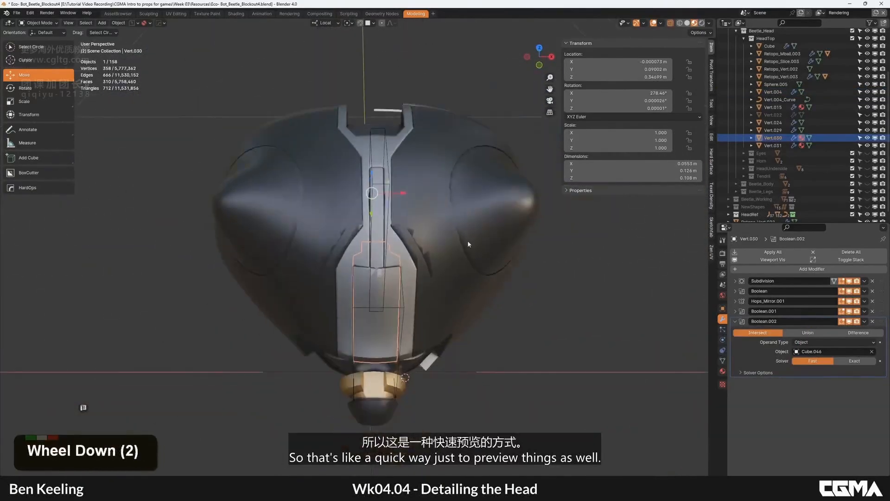
{"action": "middle_click_drag", "start_coordinate": [468, 240], "coordinate": [399, 320], "text": "alt"}
{"action": "key", "text": "F4"}
{"action": "scroll", "coordinate": [472, 228], "scroll_direction": "up", "scroll_amount": 2}
{"action": "scroll", "coordinate": [516, 195], "scroll_direction": "down", "scroll_amount": 4}
{"action": "key", "text": "F4"}
Extrude the slim slot cutter's end face about 0.007 m and scale it along X to about 0.46.
{"action": "left_click", "coordinate": [364, 211]}
{"action": "double_click", "coordinate": [378, 170]}
{"action": "key", "text": "Tab"}
{"action": "key", "text": "3"}
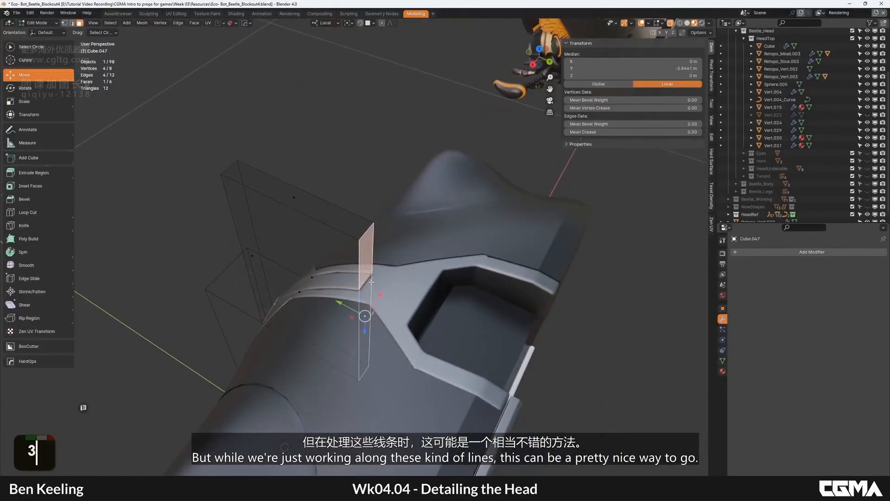
{"action": "double_click", "coordinate": [373, 302]}
{"action": "double_click", "coordinate": [369, 302]}
{"action": "left_click", "coordinate": [378, 295]}
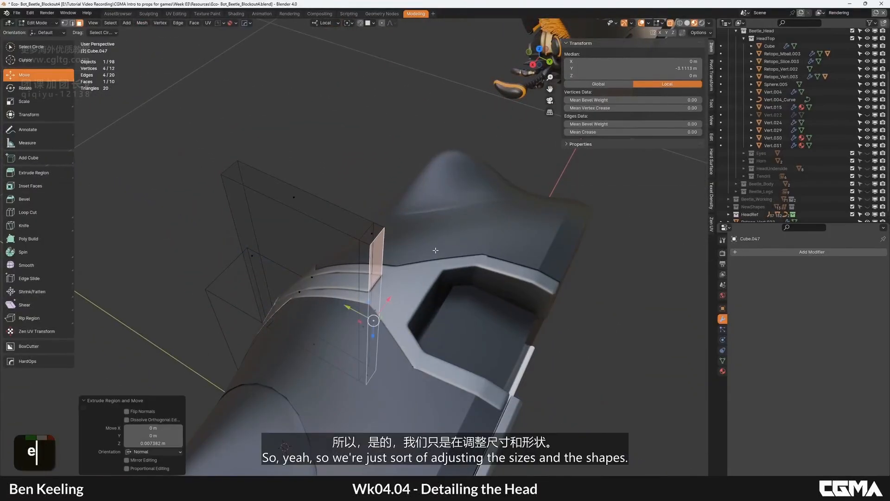
{"action": "left_click", "coordinate": [402, 268]}
{"action": "scroll", "coordinate": [393, 273], "scroll_direction": "down", "scroll_amount": 6}
{"action": "key", "text": "Tab"}
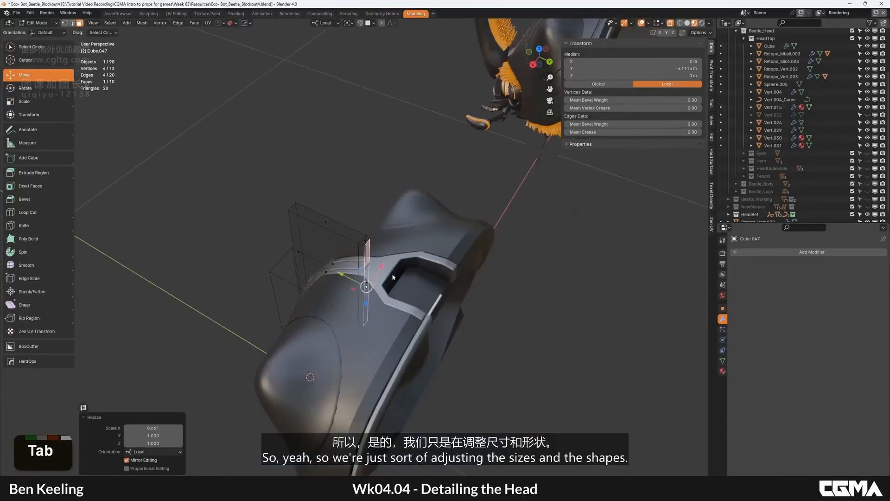
Try a bevel on the upper edges of the wide front panel's box cutter, and apply the cutter's scale in Object Mode.
{"action": "middle_click_drag", "start_coordinate": [391, 273], "coordinate": [392, 302], "text": "alt"}
{"action": "left_click", "coordinate": [418, 297]}
{"action": "key", "text": "Tab"}
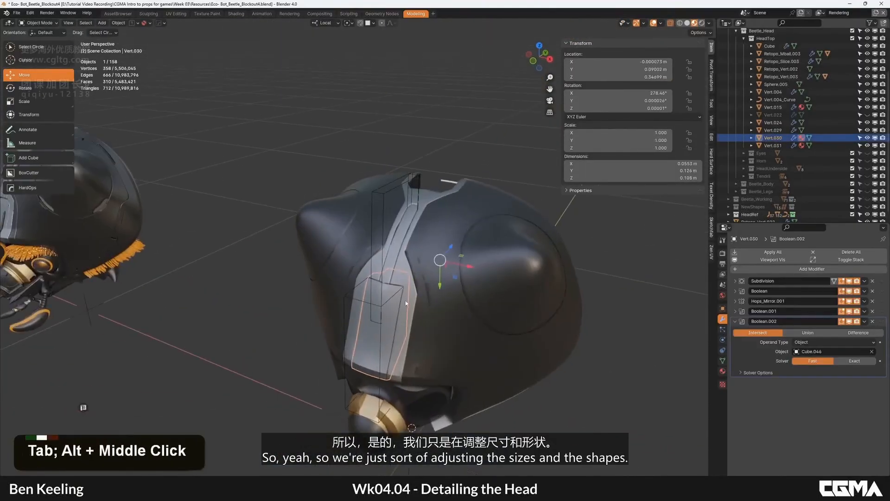
{"action": "scroll", "coordinate": [404, 302], "scroll_direction": "up", "scroll_amount": 1}
{"action": "key", "text": "Tab"}
{"action": "left_click", "coordinate": [405, 303]}
{"action": "key", "text": "Tab"}
{"action": "key", "text": "2"}
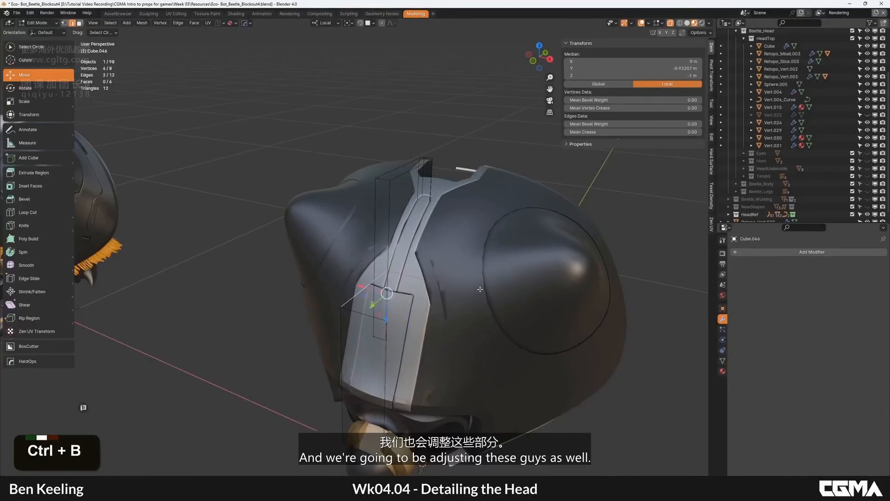
{"action": "key", "text": "Tab"}
{"action": "key", "text": "ctrl+a"}
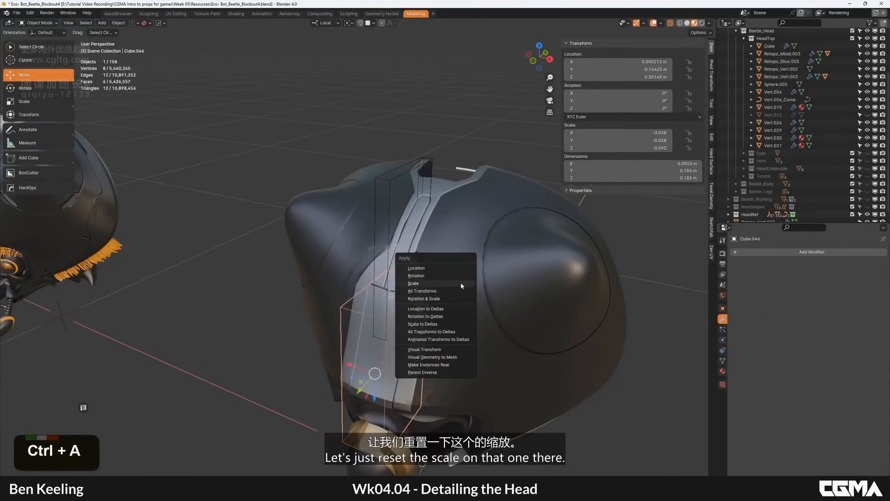
{"action": "left_click", "coordinate": [461, 282]}
Bevel the two upper edges of the wide front panel's cutter into multi-segment rounded corners.
{"action": "middle_click_drag", "start_coordinate": [461, 282], "coordinate": [426, 299], "text": "alt"}
{"action": "key", "text": "Tab"}
{"action": "left_click", "coordinate": [426, 299]}
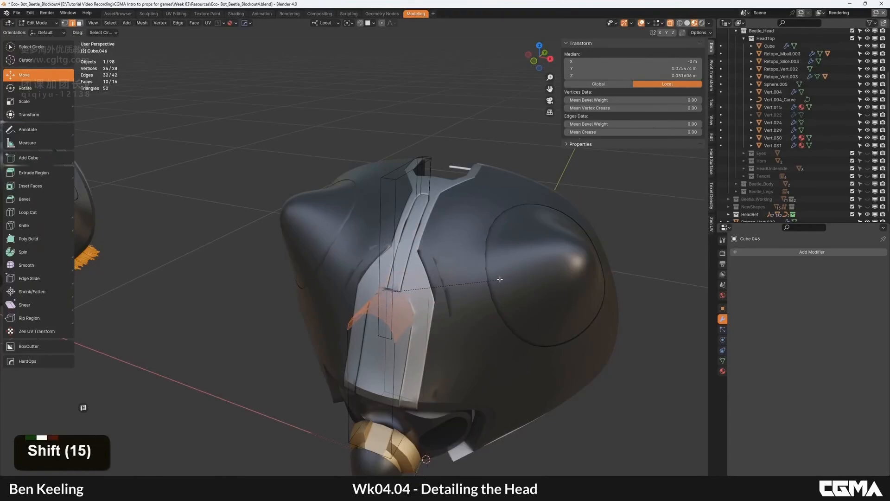
{"action": "left_click", "coordinate": [567, 304], "text": "shift"}
{"action": "key", "text": "Tab"}
{"action": "middle_click", "coordinate": [424, 285], "text": "alt"}
{"action": "scroll", "coordinate": [477, 311], "scroll_direction": "up", "scroll_amount": 2}
{"action": "middle_click", "coordinate": [455, 323], "text": "alt"}
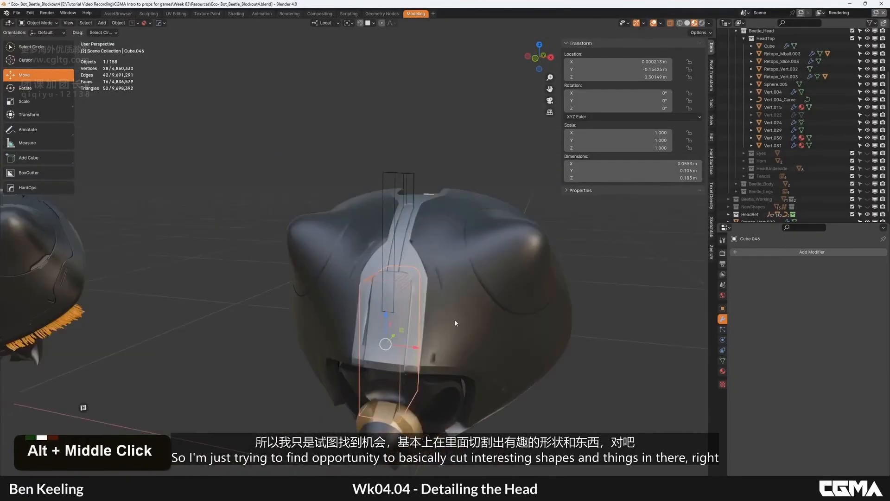
Add a Weld modifier to the strips flanking the centre strip, collapsing their existing Mirror and Boolean modifiers.
{"action": "left_click", "coordinate": [456, 323]}
{"action": "key", "text": "F4"}
{"action": "middle_click", "coordinate": [415, 263], "text": "alt"}
{"action": "scroll", "coordinate": [489, 286], "scroll_direction": "up", "scroll_amount": 4}
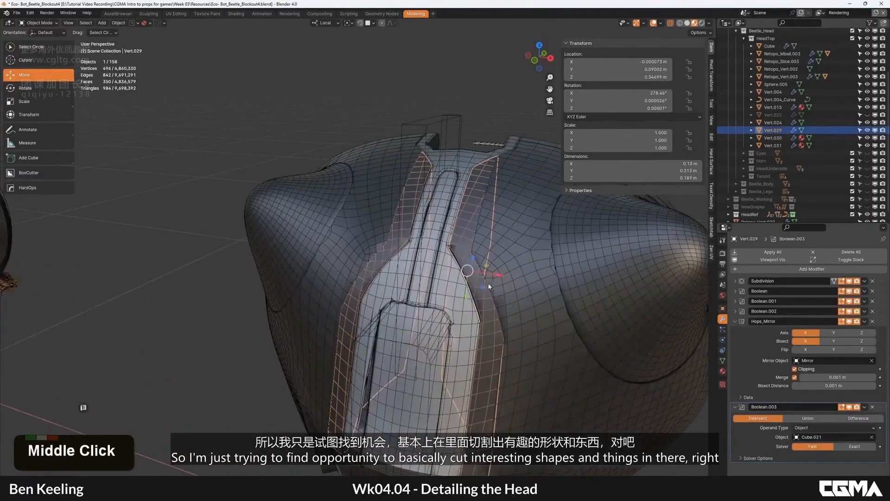
{"action": "middle_click_drag", "start_coordinate": [489, 286], "coordinate": [519, 297]}
{"action": "left_click", "coordinate": [735, 320]}
{"action": "left_click", "coordinate": [735, 331]}
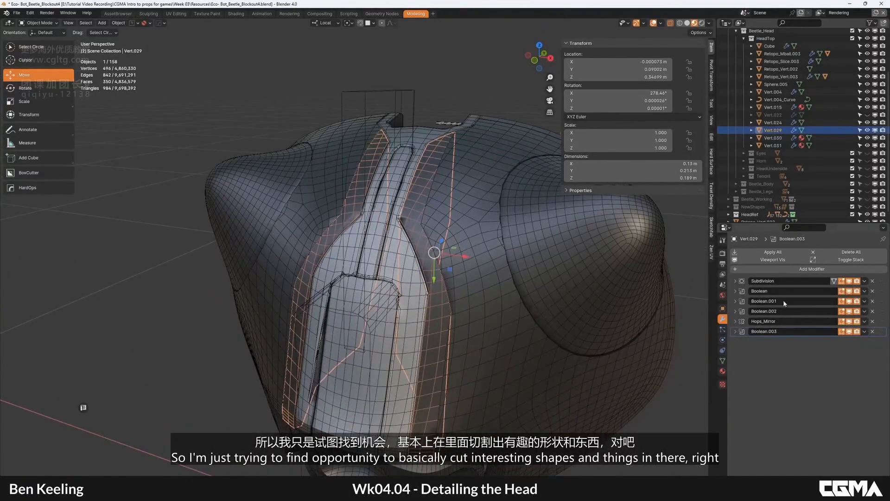
{"action": "double_click", "coordinate": [779, 268]}
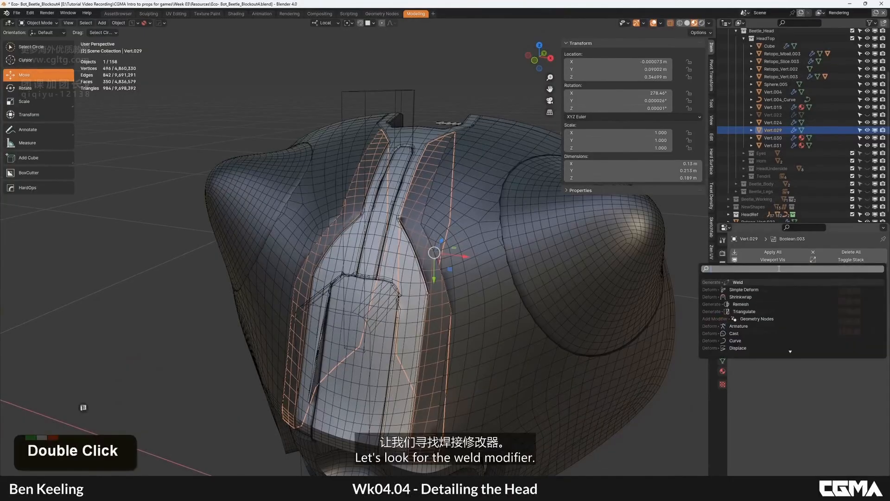
{"action": "type", "text": "wel"}
{"action": "key", "text": "Return"}
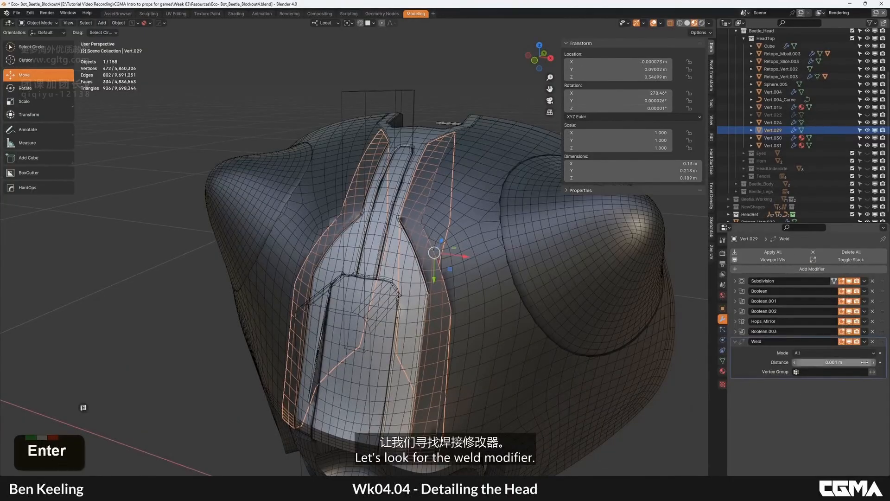
Copy only the Bevel modifier from the centre strip to the flanking strips.
{"action": "left_click", "coordinate": [397, 279], "text": "shift"}
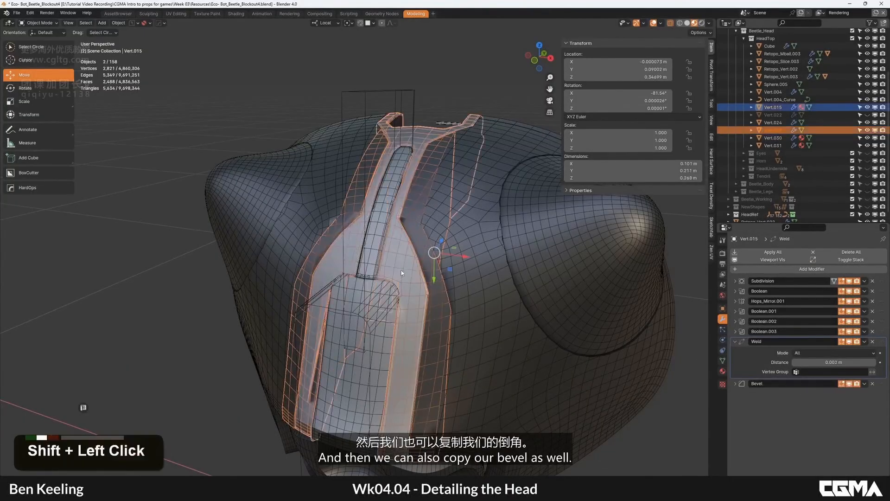
{"action": "key", "text": "ctrl+c"}
{"action": "left_click", "coordinate": [375, 358]}
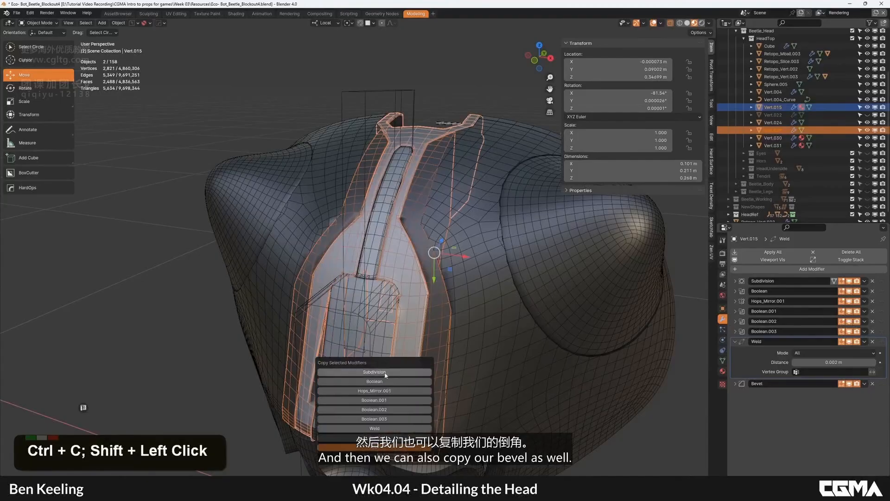
{"action": "double_click", "coordinate": [376, 443]}
Inspect the bevelled flanking strips from several angles, with and without wireframe.
{"action": "left_click", "coordinate": [458, 297]}
{"action": "scroll", "coordinate": [457, 297], "scroll_direction": "down", "scroll_amount": 2}
{"action": "key", "text": "F4"}
{"action": "middle_click", "coordinate": [458, 298], "text": "alt"}
{"action": "middle_click_drag", "start_coordinate": [458, 297], "coordinate": [403, 250]}
{"action": "scroll", "coordinate": [423, 246], "scroll_direction": "down", "scroll_amount": 2}
{"action": "middle_click", "coordinate": [423, 245], "text": "alt"}
{"action": "middle_click", "coordinate": [335, 252], "text": "alt"}
{"action": "scroll", "coordinate": [431, 241], "scroll_direction": "up", "scroll_amount": 5}
{"action": "key", "text": "F4"}
{"action": "left_click", "coordinate": [432, 239]}
{"action": "scroll", "coordinate": [431, 229], "scroll_direction": "down", "scroll_amount": 3}
{"action": "middle_click", "coordinate": [417, 241], "text": "alt"}
{"action": "scroll", "coordinate": [403, 250], "scroll_direction": "up", "scroll_amount": 2}
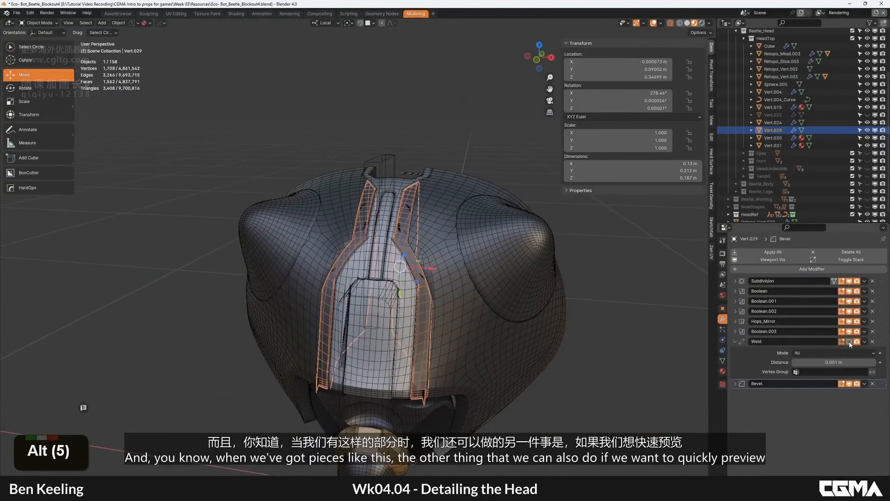
Turn off the viewport display of the flanking strips' Weld and Bevel modifiers.
{"action": "left_click", "coordinate": [848, 384]}
{"action": "left_click", "coordinate": [735, 341]}
{"action": "left_click", "coordinate": [735, 352]}
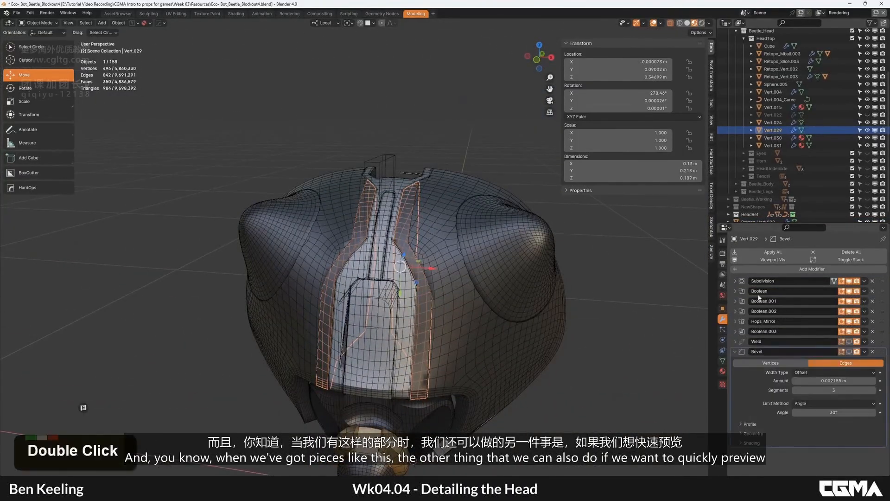
Create a new collection inside HeadTop and move the flanking strips (Vert.029) into it.
{"action": "scroll", "coordinate": [768, 93], "scroll_direction": "up", "scroll_amount": 5}
{"action": "right_click", "coordinate": [768, 93]}
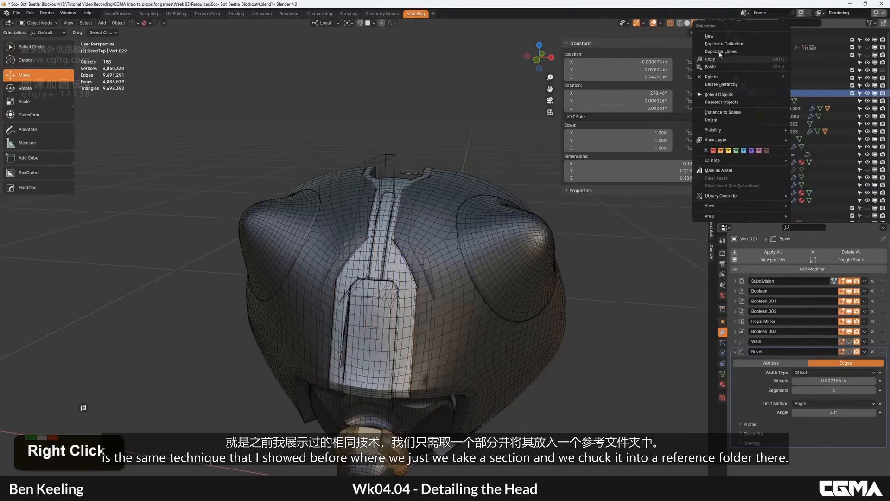
{"action": "left_click", "coordinate": [760, 35]}
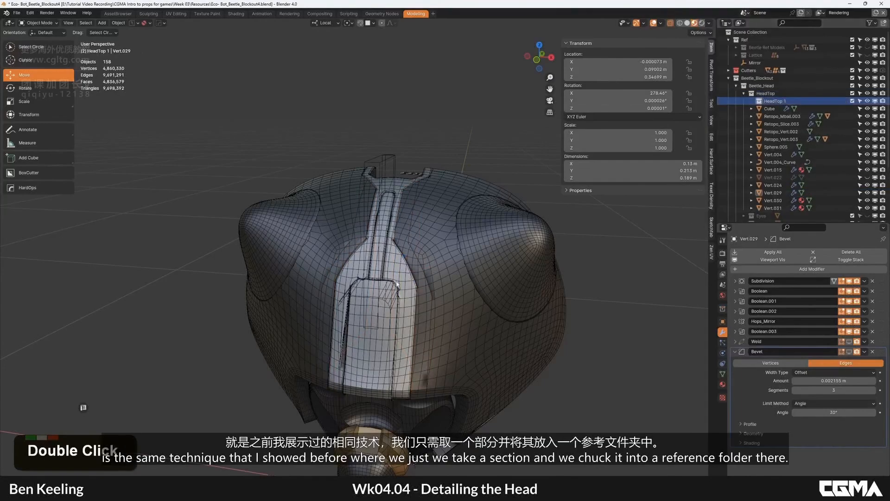
{"action": "double_click", "coordinate": [422, 276]}
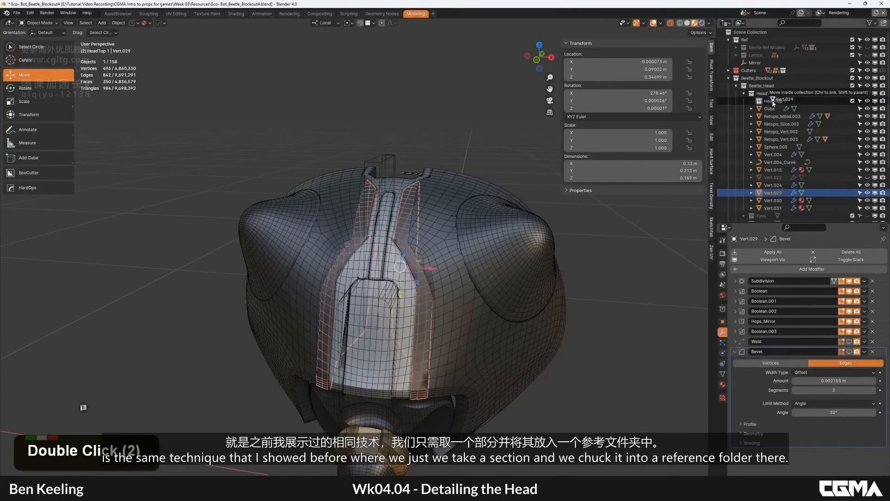
{"action": "left_click_drag", "start_coordinate": [772, 102], "coordinate": [773, 101]}
Rename the new collection as HeadRef.
{"action": "double_click", "coordinate": [798, 101]}
{"action": "key", "text": "BackSpace"}
{"action": "key", "text": "BackSpace"}
{"action": "key", "text": "BackSpace"}
{"action": "key", "text": "BackSpace"}
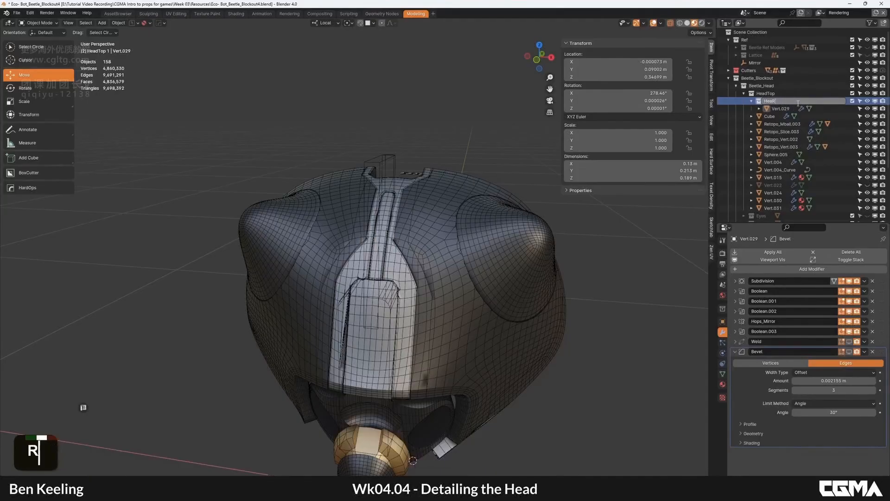
{"action": "type", "text": "dRef"}
{"action": "key", "text": "Return"}
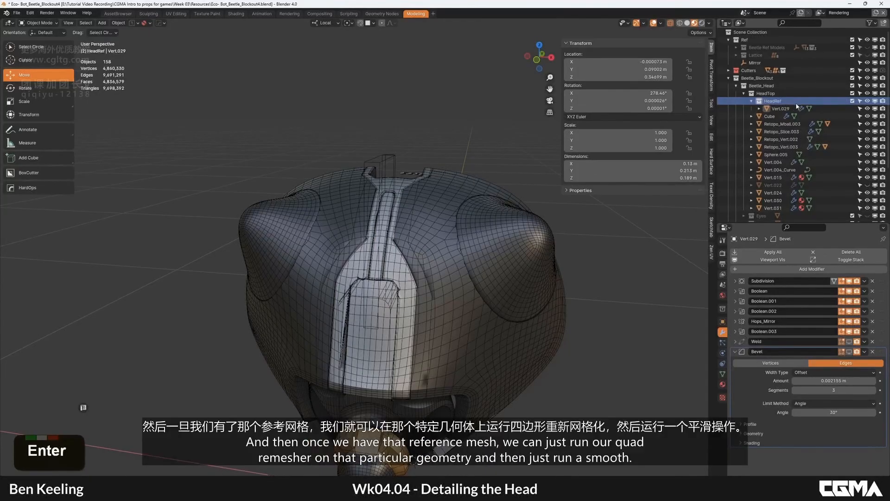
Remesh the flanking strips with Quad Remesher at a quad count of 5000.
{"action": "double_click", "coordinate": [418, 281], "text": "alt"}
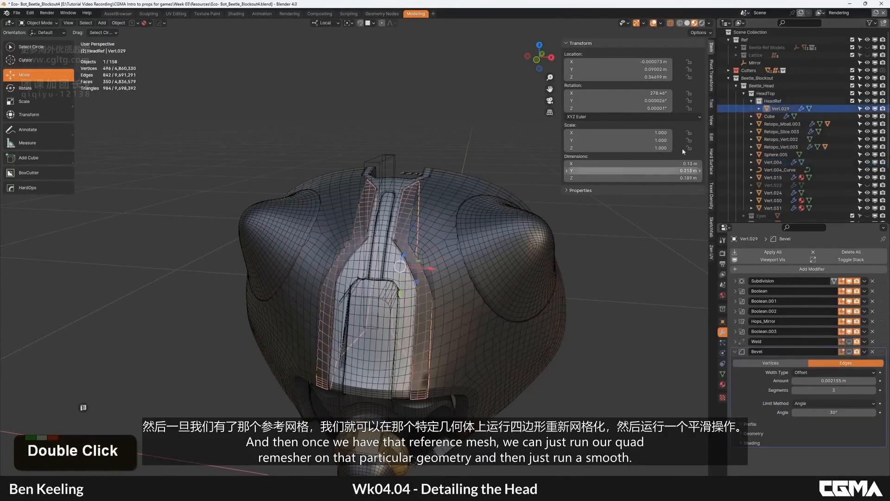
{"action": "middle_click", "coordinate": [522, 246], "text": "alt"}
{"action": "left_click", "coordinate": [712, 165]}
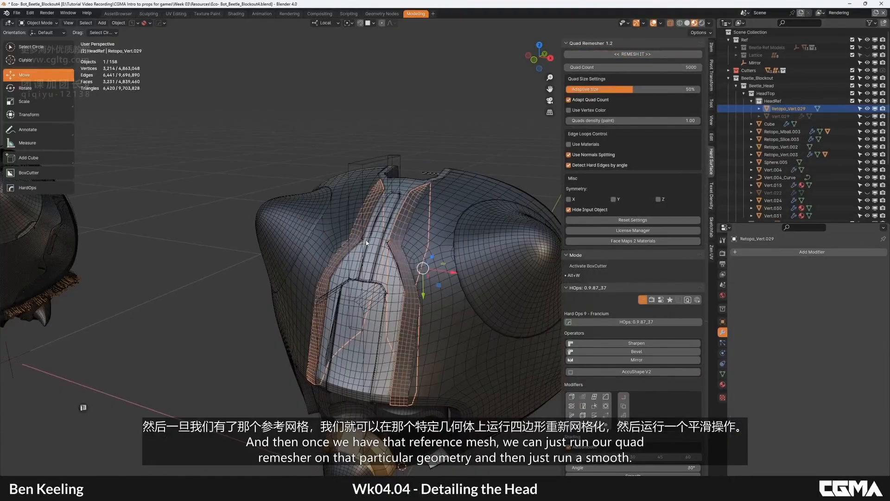
Add a level 2 Subdivision to the remeshed flanking strips and check the smoothed shape without wireframe.
{"action": "key", "text": "ctrl+2"}
{"action": "middle_click_drag", "start_coordinate": [366, 240], "coordinate": [406, 259], "text": "alt"}
{"action": "key", "text": "F4"}
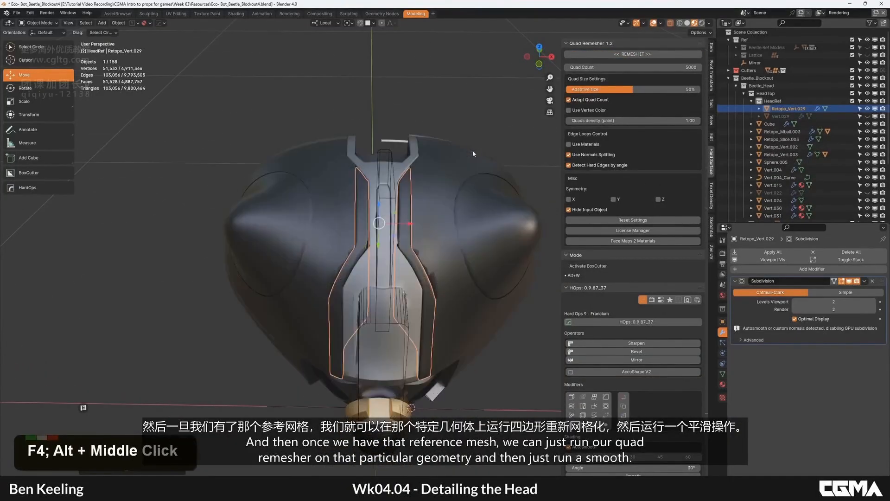
{"action": "left_click", "coordinate": [473, 150]}
{"action": "middle_click_drag", "start_coordinate": [473, 150], "coordinate": [400, 163], "text": "alt"}
{"action": "middle_click_drag", "start_coordinate": [400, 164], "coordinate": [432, 210], "text": "alt"}
{"action": "scroll", "coordinate": [399, 199], "scroll_direction": "up", "scroll_amount": 1}
Apply auto smooth shading at 30° to the head's large side shells (Vert.004).
{"action": "left_click", "coordinate": [394, 245]}
{"action": "left_click", "coordinate": [389, 235]}
{"action": "key", "text": "F4"}
{"action": "right_click", "coordinate": [399, 227]}
{"action": "left_click", "coordinate": [385, 231]}
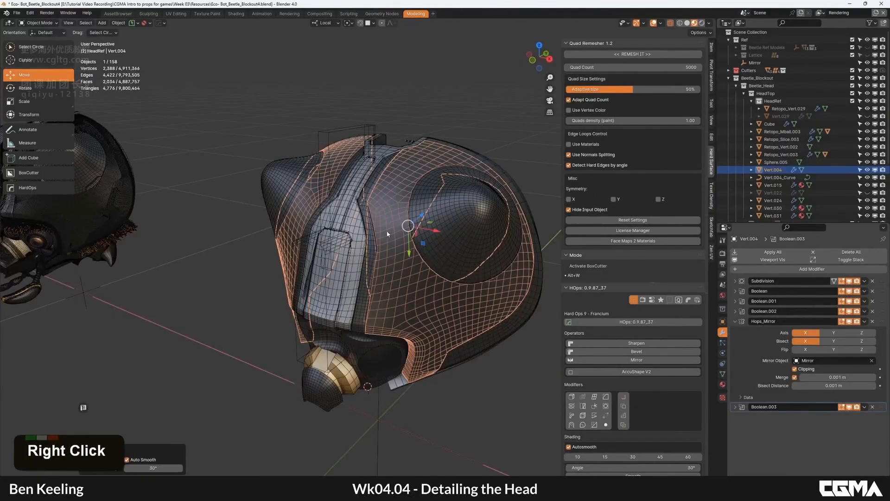
Isolate the large side shells and remesh them with Quad Remesher at a quad count of 5000.
{"action": "scroll", "coordinate": [386, 228], "scroll_direction": "up", "scroll_amount": 2}
{"action": "middle_click_drag", "start_coordinate": [386, 231], "coordinate": [399, 276], "text": "alt"}
{"action": "key", "text": "F4"}
{"action": "key", "text": "KP_Divide"}
{"action": "left_click", "coordinate": [400, 276]}
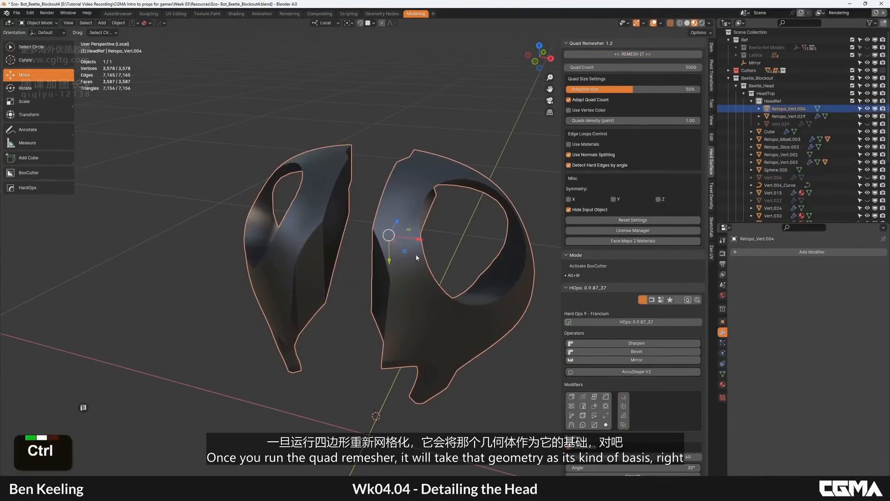
Try a level 2 Subdivision on the remeshed side shells, inspect their wireframe, and undo the Subdivision.
{"action": "key", "text": "ctrl+2"}
{"action": "key", "text": "F4"}
{"action": "middle_click_drag", "start_coordinate": [410, 248], "coordinate": [440, 243], "text": "alt"}
{"action": "key", "text": "ctrl+z"}
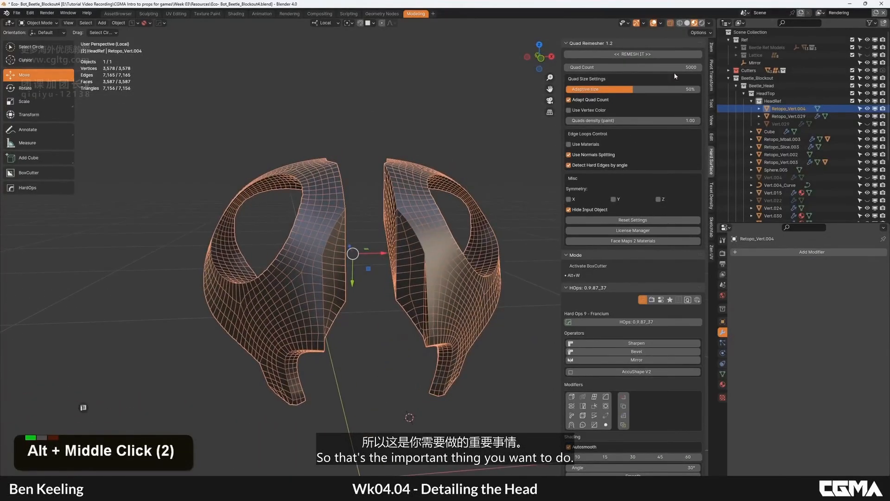
Remesh the side shells again with a quad count of 10000 and X symmetry.
{"action": "type", "text": "1000"}
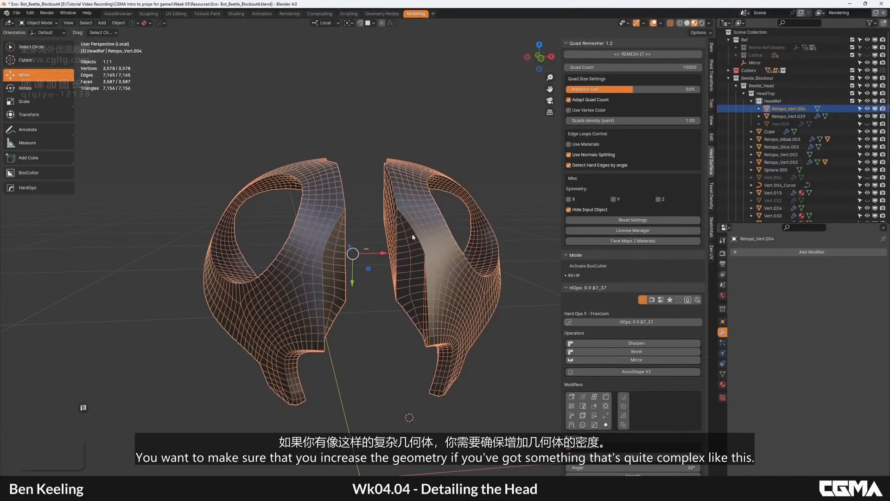
{"action": "key", "text": "ctrl+z"}
{"action": "middle_click", "coordinate": [440, 247], "text": "alt"}
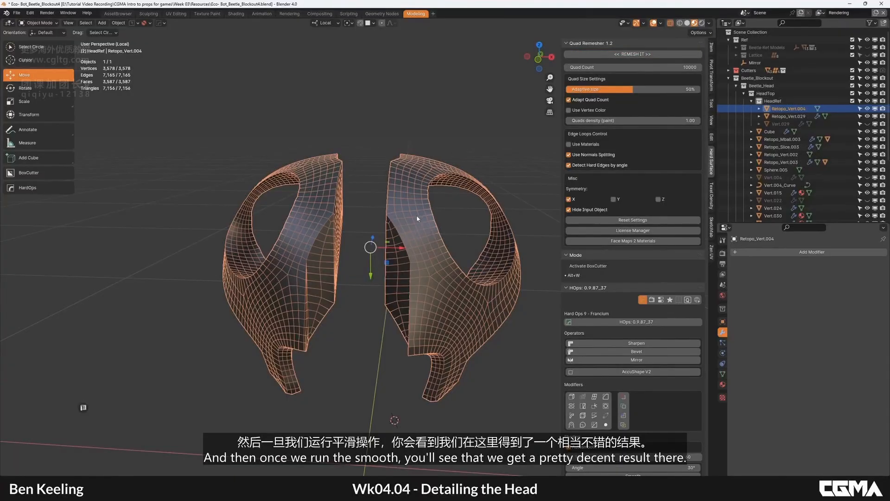
Add a level 2 Subdivision to the new side shells, check them with and without wireframe, and leave isolation.
{"action": "key", "text": "ctrl+2"}
{"action": "middle_click_drag", "start_coordinate": [487, 217], "coordinate": [424, 255], "text": "alt"}
{"action": "key", "text": "F4"}
{"action": "scroll", "coordinate": [445, 241], "scroll_direction": "down", "scroll_amount": 2}
{"action": "left_click", "coordinate": [475, 239]}
{"action": "key", "text": "F4"}
{"action": "middle_click_drag", "start_coordinate": [475, 238], "coordinate": [443, 228], "text": "alt"}
{"action": "key", "text": "slash"}
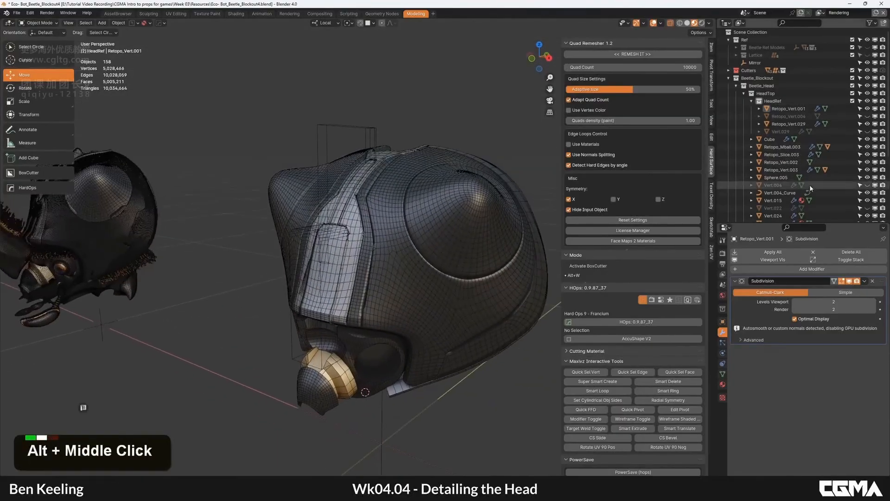
Unhide the original side shells (Vert.004) and move them into the HeadRef collection.
{"action": "left_click", "coordinate": [784, 185]}
{"action": "left_click", "coordinate": [867, 185]}
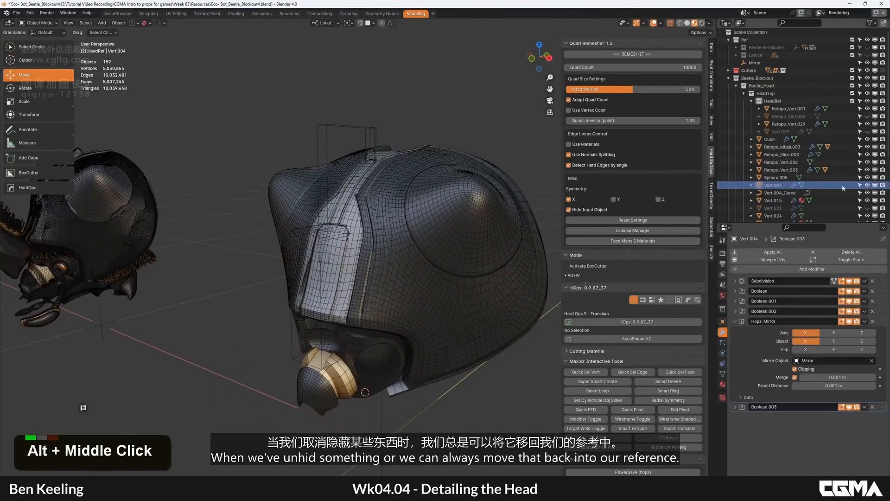
{"action": "left_click", "coordinate": [774, 185]}
{"action": "left_click_drag", "start_coordinate": [777, 99], "coordinate": [777, 101]}
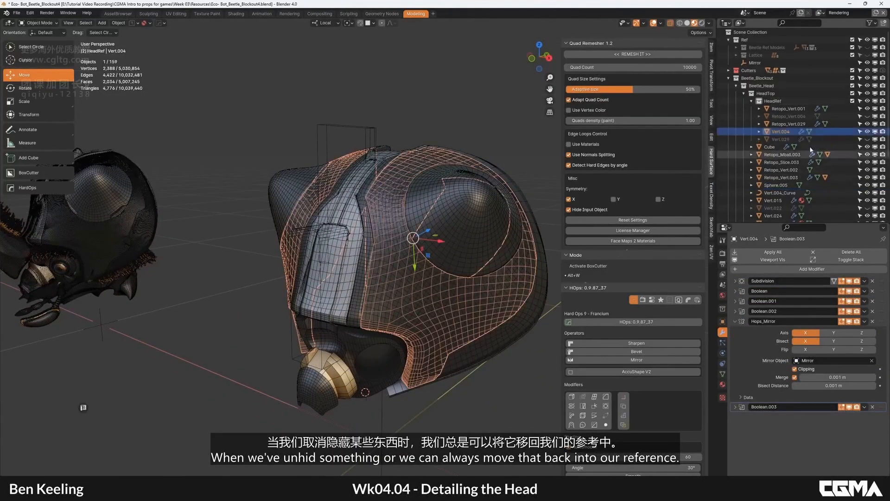
Unhide the intermediate remeshed shells (Retopo_Vert.004), delete them, and select the original side shells.
{"action": "left_click", "coordinate": [867, 117]}
{"action": "double_click", "coordinate": [474, 203]}
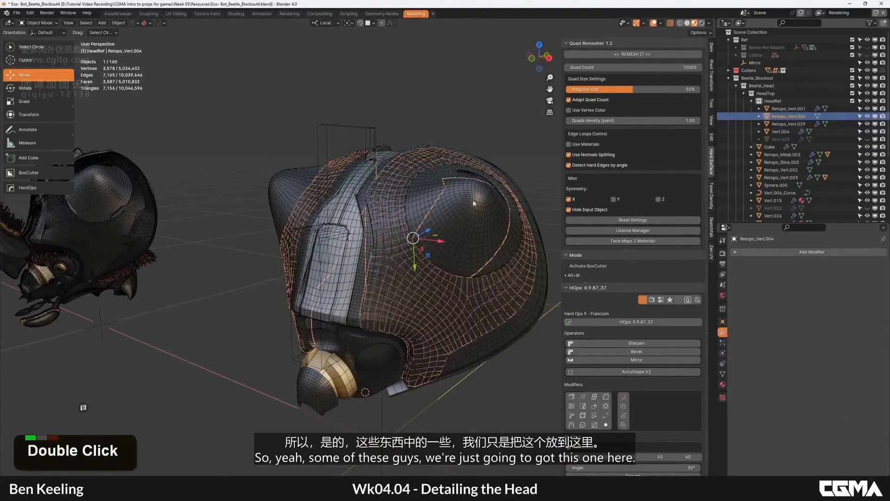
{"action": "key", "text": "Delete"}
{"action": "left_click", "coordinate": [395, 272]}
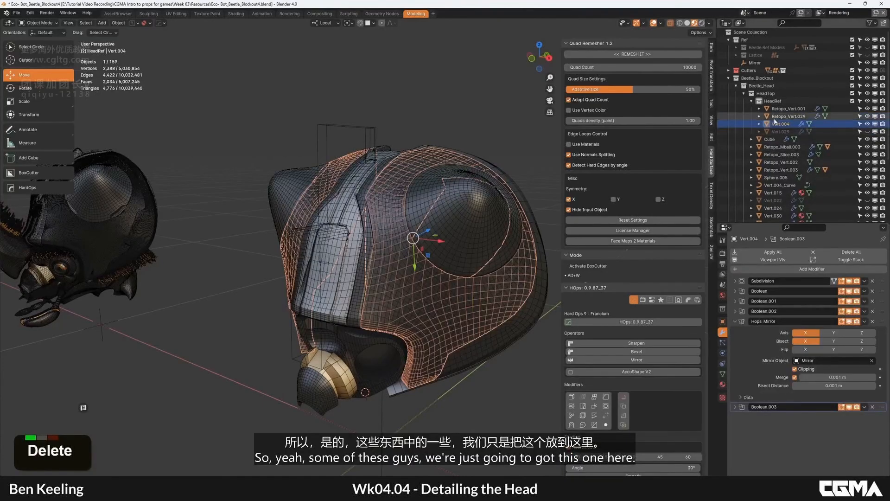
Move the remeshed side shells (Retopo_Vert.001) out of HeadRef into the HeadTop collection, and hide the original side shells (Vert.004).
{"action": "left_click", "coordinate": [788, 108]}
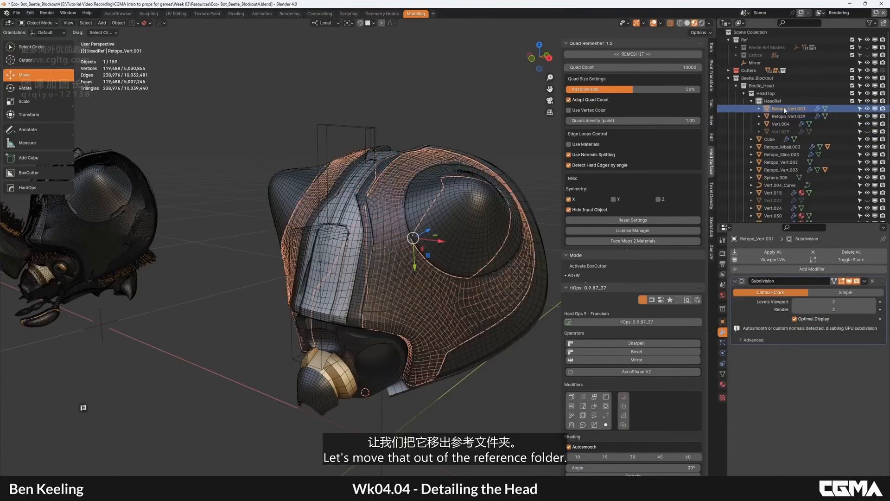
{"action": "left_click_drag", "start_coordinate": [786, 111], "coordinate": [770, 94]}
{"action": "left_click", "coordinate": [779, 124]}
{"action": "left_click", "coordinate": [868, 124]}
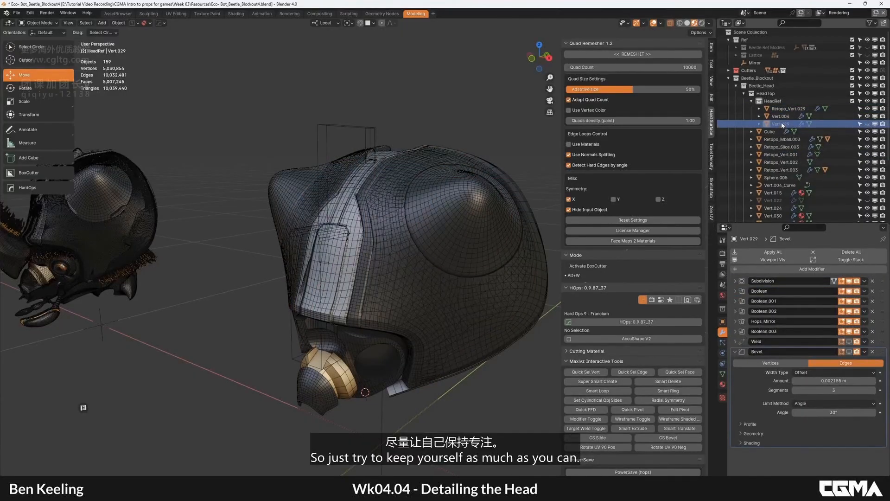
{"action": "left_click", "coordinate": [781, 117]}
{"action": "left_click", "coordinate": [867, 117]}
Examine the remeshed side shells' edges and the overall head shape from several angles, with and without wireframe.
{"action": "middle_click_drag", "start_coordinate": [394, 209], "coordinate": [379, 250], "text": "alt"}
{"action": "scroll", "coordinate": [415, 226], "scroll_direction": "up", "scroll_amount": 3}
{"action": "left_click", "coordinate": [380, 250]}
{"action": "key", "text": "F4"}
{"action": "middle_click_drag", "start_coordinate": [345, 326], "coordinate": [359, 291], "text": "alt"}
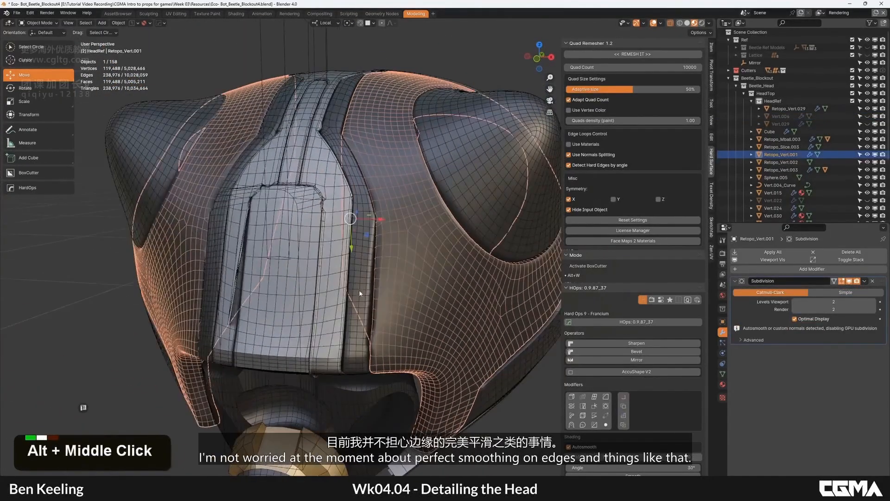
{"action": "key", "text": "F4"}
{"action": "middle_click_drag", "start_coordinate": [381, 222], "coordinate": [405, 260], "text": "alt"}
{"action": "scroll", "coordinate": [390, 249], "scroll_direction": "down", "scroll_amount": 2}
{"action": "left_click", "coordinate": [483, 280]}
{"action": "scroll", "coordinate": [384, 217], "scroll_direction": "down", "scroll_amount": 2}
{"action": "scroll", "coordinate": [362, 246], "scroll_direction": "up", "scroll_amount": 1, "text": "alt"}
{"action": "scroll", "coordinate": [406, 259], "scroll_direction": "up", "scroll_amount": 2}
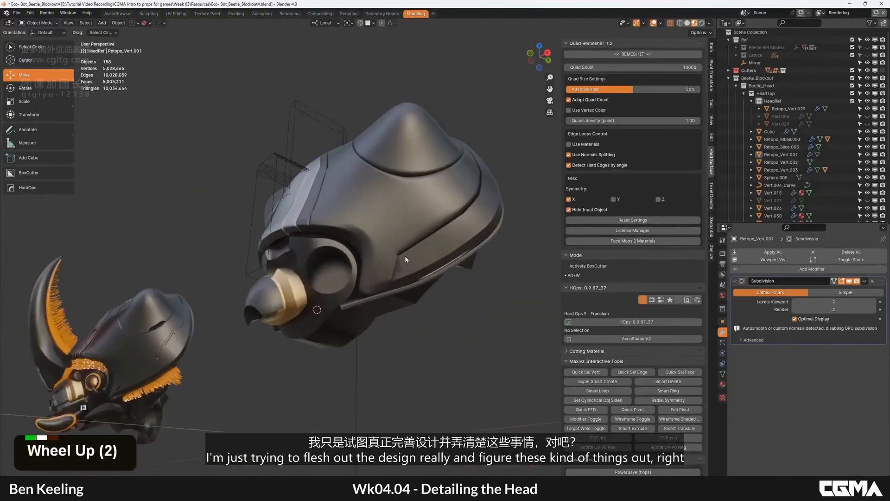
Examine the smoothing of the rear shell panels (Vert.024) with and without wireframe.
{"action": "left_click", "coordinate": [441, 301]}
{"action": "scroll", "coordinate": [441, 301], "scroll_direction": "up", "scroll_amount": 1}
{"action": "key", "text": "F4"}
{"action": "middle_click_drag", "start_coordinate": [442, 301], "coordinate": [461, 238], "text": "alt"}
{"action": "right_click", "coordinate": [463, 238]}
{"action": "left_click", "coordinate": [453, 232]}
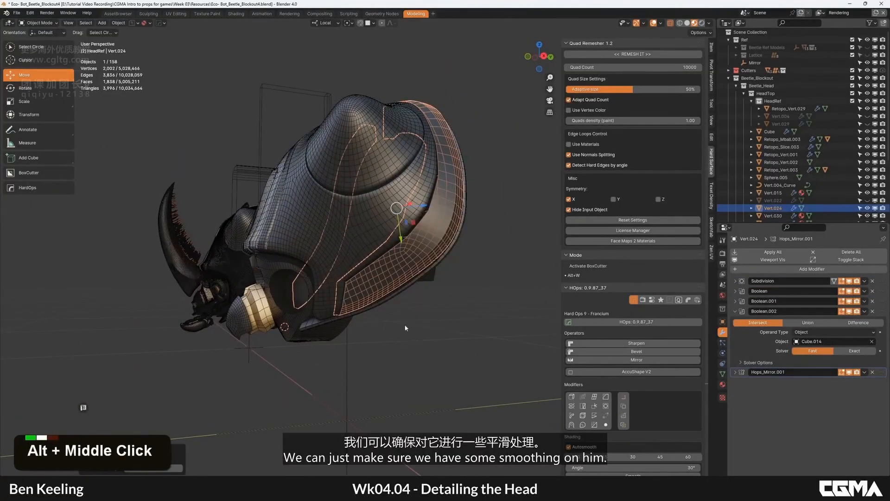
{"action": "left_click", "coordinate": [471, 310]}
{"action": "key", "text": "F4"}
{"action": "middle_click_drag", "start_coordinate": [405, 327], "coordinate": [425, 336], "text": "alt"}
In edge mode on the remeshed side shells (Retopo_Vert.001), select one border edge and all edges of similar sharpness.
{"action": "left_click", "coordinate": [455, 282]}
{"action": "left_click", "coordinate": [414, 258]}
{"action": "key", "text": "F4"}
{"action": "scroll", "coordinate": [423, 207], "scroll_direction": "up", "scroll_amount": 2}
{"action": "key", "text": "Tab"}
{"action": "scroll", "coordinate": [362, 274], "scroll_direction": "up", "scroll_amount": 3}
{"action": "key", "text": "2"}
{"action": "left_click", "coordinate": [344, 286]}
{"action": "middle_click_drag", "start_coordinate": [424, 336], "coordinate": [430, 344], "text": "alt"}
{"action": "scroll", "coordinate": [430, 343], "scroll_direction": "up", "scroll_amount": 3}
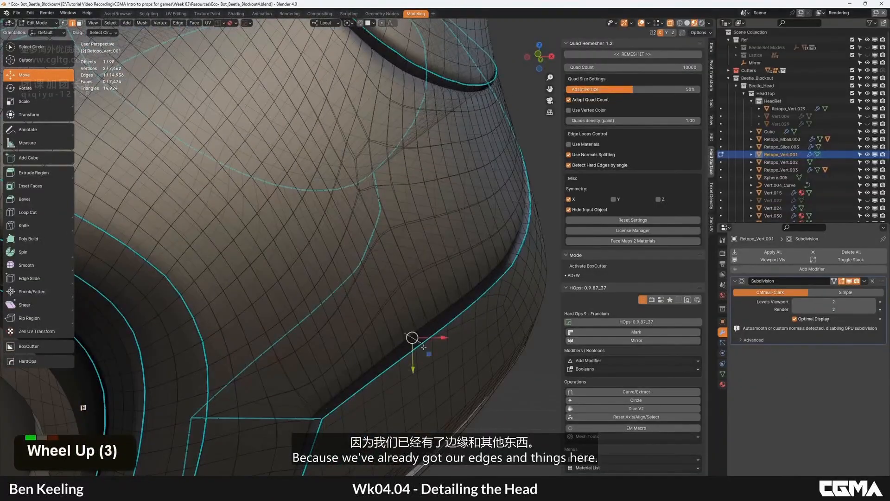
{"action": "key", "text": "shift+g"}
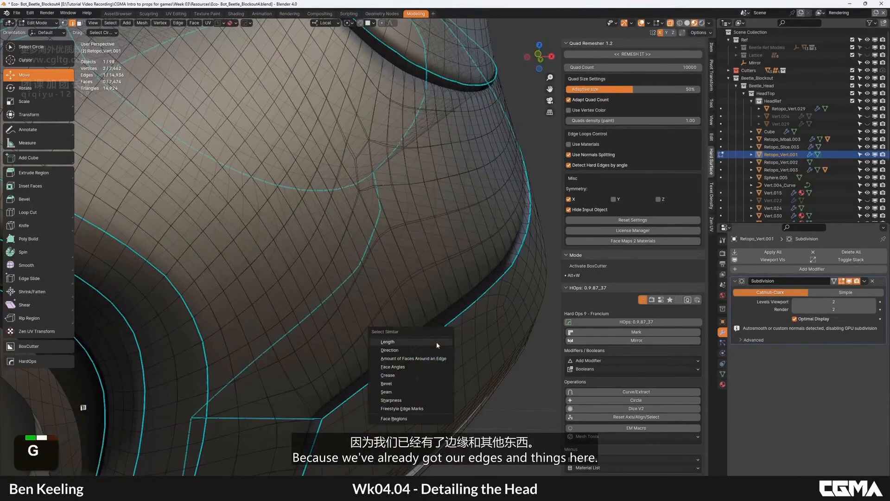
{"action": "left_click", "coordinate": [393, 400]}
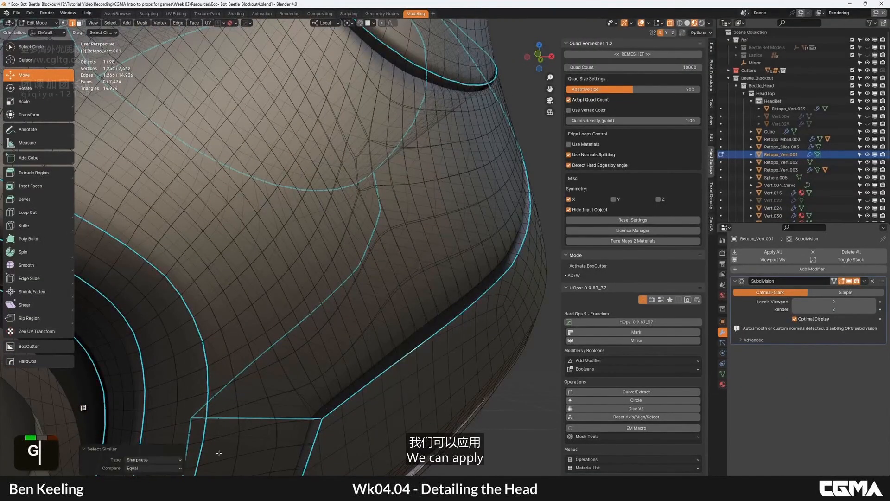
Mark the selected border edges of the side shells as sharp.
{"action": "scroll", "coordinate": [439, 353], "scroll_direction": "down", "scroll_amount": 4}
{"action": "middle_click_drag", "start_coordinate": [440, 353], "coordinate": [394, 306], "text": "alt"}
{"action": "mouse_move", "coordinate": [394, 306]}
{"action": "middle_mouse_down", "text": "alt"}
{"action": "mouse_move", "coordinate": [417, 297]}
{"action": "mouse_move", "coordinate": [388, 291]}
{"action": "middle_mouse_up", "text": "alt"}
{"action": "right_click", "coordinate": [389, 291]}
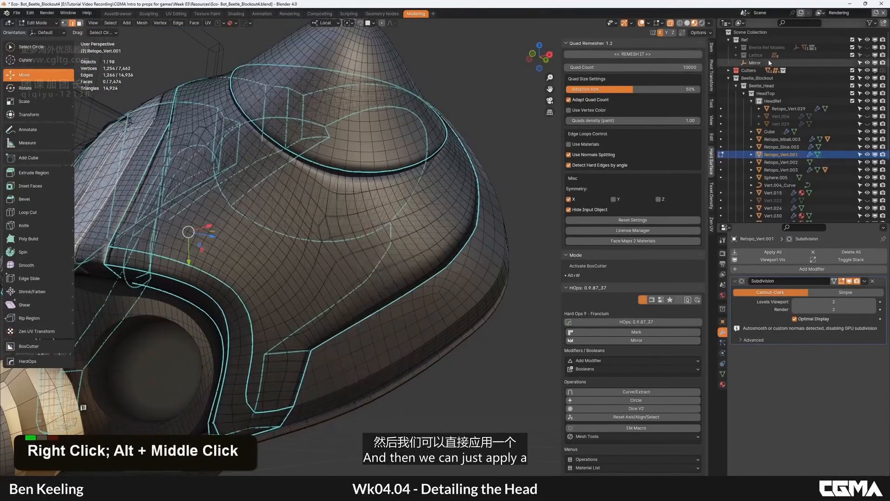
{"action": "left_click", "coordinate": [712, 46]}
{"action": "right_click", "coordinate": [433, 218]}
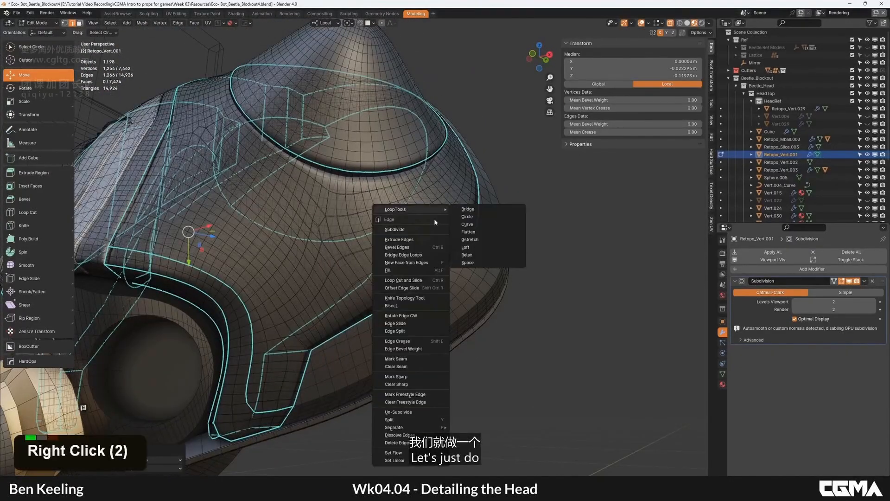
{"action": "left_click", "coordinate": [411, 376]}
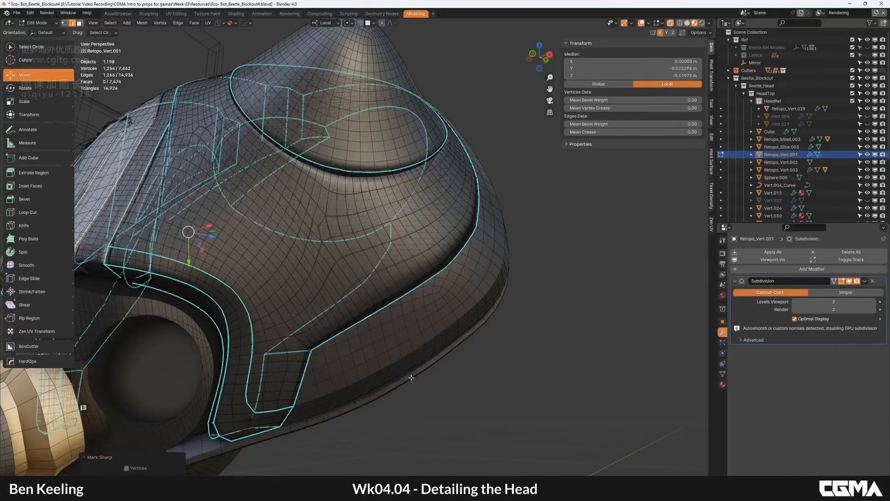
Set the Mean Crease of the selected side shell edges to 1 and check the result in Object Mode.
{"action": "mouse_move", "coordinate": [490, 301]}
{"action": "middle_mouse_down", "text": "alt"}
{"action": "mouse_move", "coordinate": [480, 212]}
{"action": "mouse_move", "coordinate": [495, 228]}
{"action": "mouse_move", "coordinate": [477, 255]}
{"action": "mouse_move", "coordinate": [457, 235]}
{"action": "mouse_move", "coordinate": [467, 376]}
{"action": "mouse_move", "coordinate": [482, 297]}
{"action": "middle_mouse_up", "text": "alt"}
{"action": "key", "text": "Tab"}
{"action": "scroll", "coordinate": [465, 245], "scroll_direction": "down", "scroll_amount": 1}
{"action": "key", "text": "F4"}
{"action": "key", "text": "Tab"}
{"action": "scroll", "coordinate": [458, 235], "scroll_direction": "up", "scroll_amount": 2}
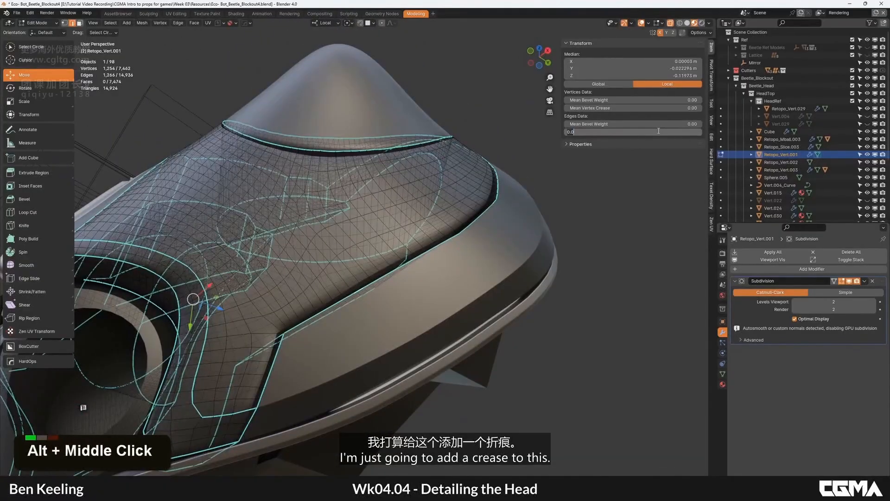
{"action": "type", "text": "1"}
{"action": "key", "text": "Return"}
{"action": "key", "text": "Tab"}
{"action": "scroll", "coordinate": [442, 232], "scroll_direction": "down", "scroll_amount": 2}
{"action": "middle_click_drag", "start_coordinate": [442, 232], "coordinate": [490, 221], "text": "alt"}
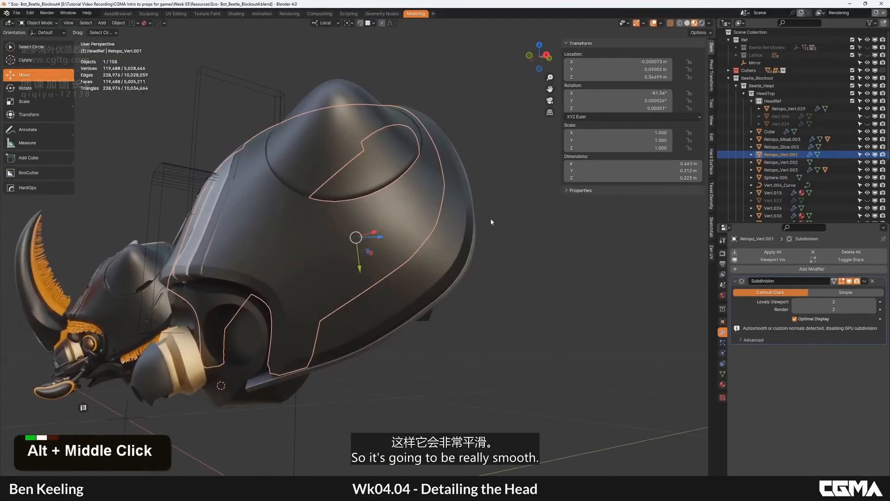
Set the Mean Crease of the side shells' selected edges to 0.5 and check the panel borders in Object Mode.
{"action": "key", "text": "Tab"}
{"action": "double_click", "coordinate": [665, 132]}
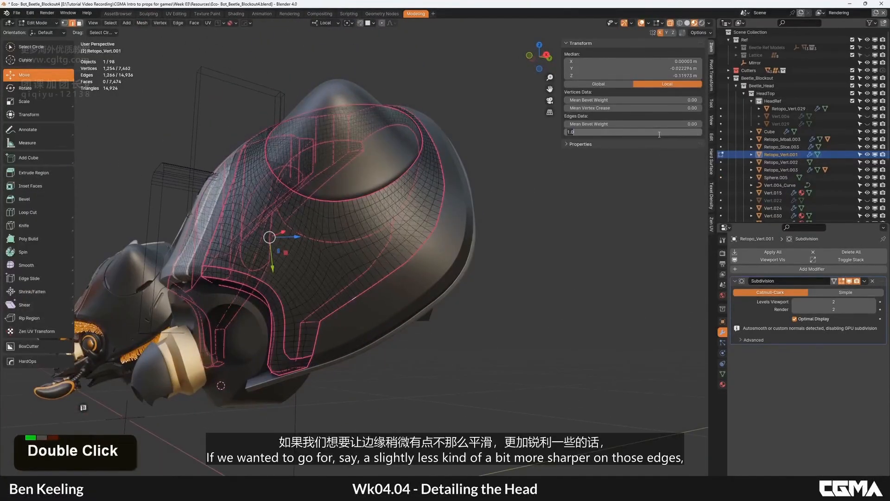
{"action": "key", "text": "BackSpace"}
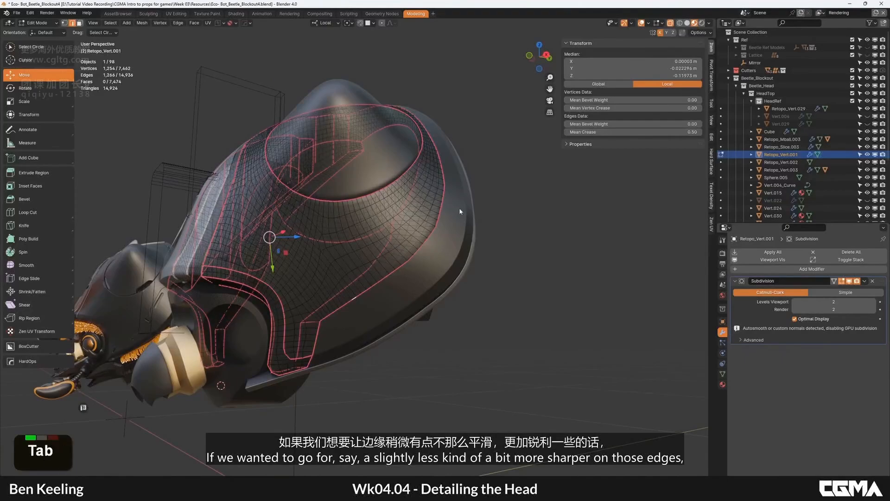
{"action": "key", "text": "Tab"}
{"action": "middle_click_drag", "start_coordinate": [460, 211], "coordinate": [437, 232], "text": "alt"}
{"action": "key", "text": "alt+a"}
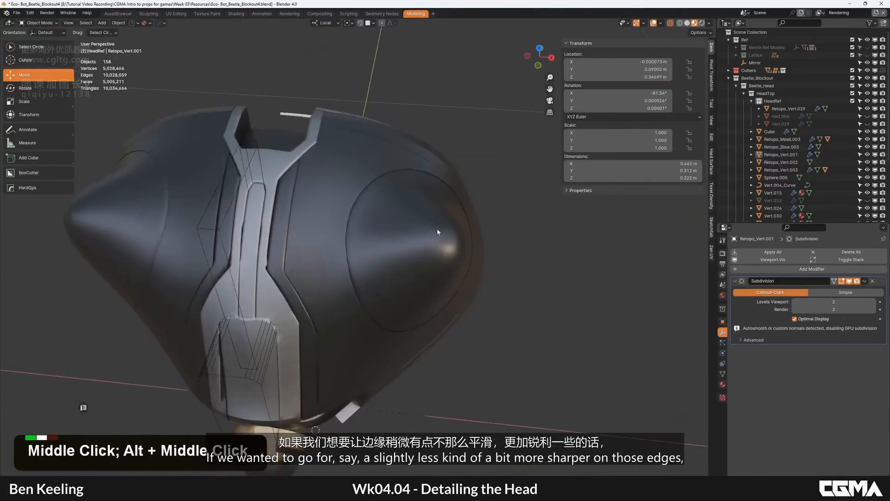
{"action": "scroll", "coordinate": [437, 228], "scroll_direction": "up", "scroll_amount": 2}
{"action": "middle_click_drag", "start_coordinate": [371, 204], "coordinate": [454, 164], "text": "alt"}
{"action": "key", "text": "Tab"}
{"action": "key", "text": "Tab"}
{"action": "key", "text": "F4"}
Remesh the rear shell panels (Vert.024) with a quad count of 20000 and X symmetry.
{"action": "middle_click_drag", "start_coordinate": [466, 191], "coordinate": [675, 227], "text": "alt"}
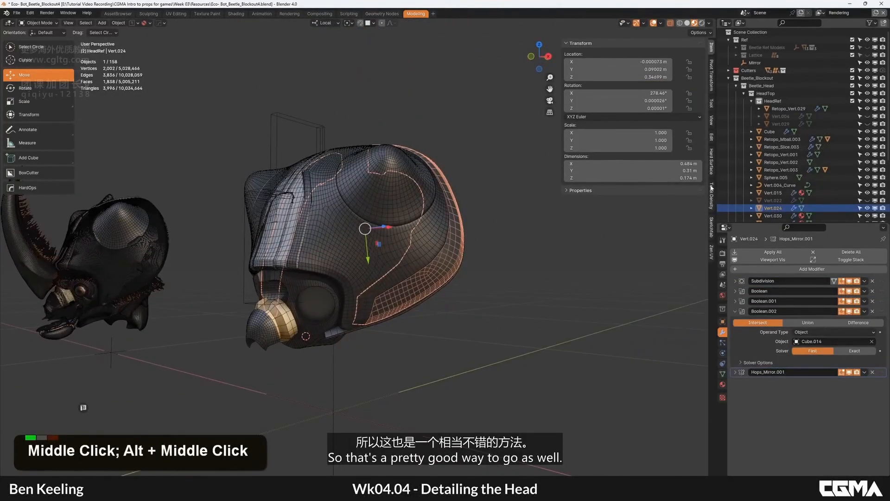
{"action": "left_click", "coordinate": [712, 170]}
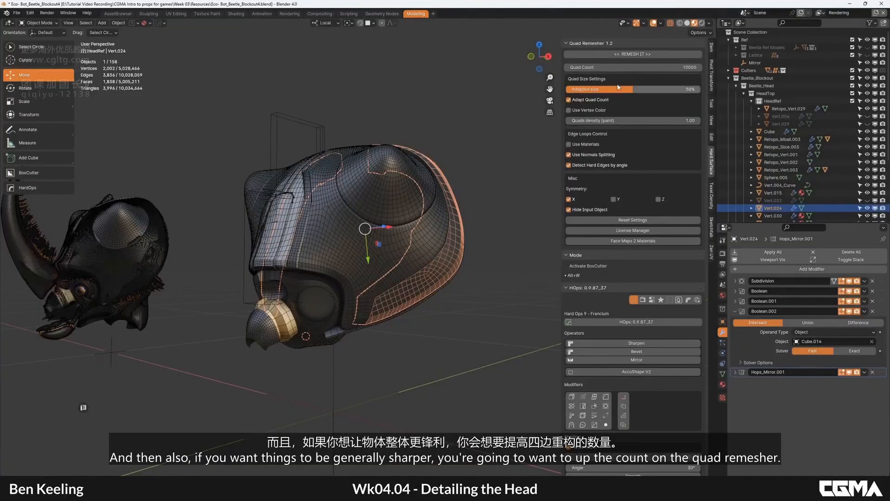
{"action": "middle_click_drag", "start_coordinate": [491, 211], "coordinate": [399, 231], "text": "alt"}
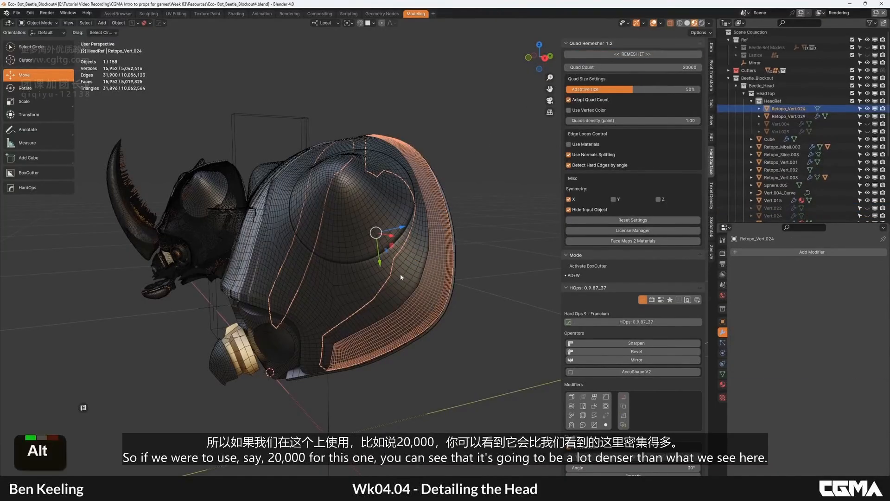
Isolate the remeshed rear panels, add a level 2 Subdivision and inspect their surface for faceting.
{"action": "middle_click_drag", "start_coordinate": [404, 268], "coordinate": [385, 258], "text": "alt"}
{"action": "key", "text": "slash"}
{"action": "key", "text": "ctrl+2"}
{"action": "key", "text": "alt+a"}
{"action": "scroll", "coordinate": [456, 216], "scroll_direction": "up", "scroll_amount": 3}
{"action": "middle_click_drag", "start_coordinate": [449, 210], "coordinate": [408, 297], "text": "alt"}
Leave isolation, compare the head with and without wireframe, and delete the remeshed rear panels (Retopo_Vert.024).
{"action": "left_click", "coordinate": [254, 179]}
{"action": "key", "text": "slash"}
{"action": "key", "text": "F4"}
{"action": "key", "text": "F4"}
{"action": "middle_click_drag", "start_coordinate": [354, 291], "coordinate": [352, 252], "text": "alt"}
{"action": "key", "text": "Delete"}
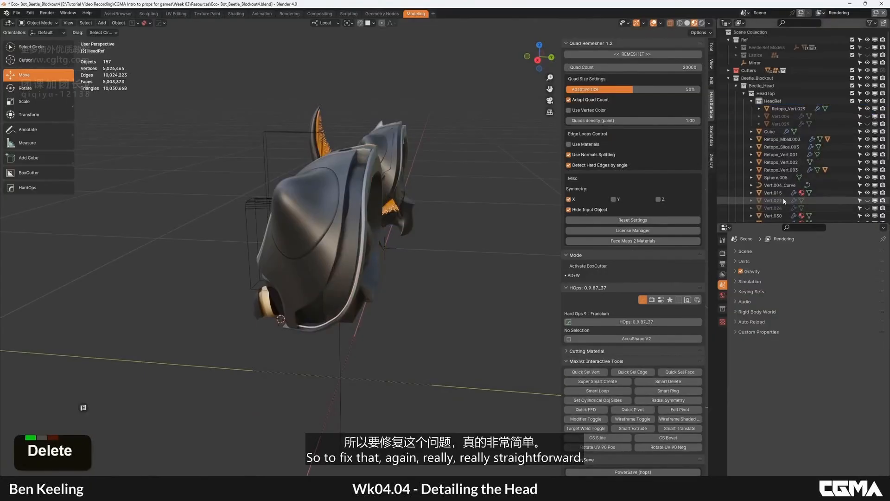
Unhide the cone pieces (Vert.022) and original rear panels (Vert.024), and select the rear panels.
{"action": "left_click", "coordinate": [867, 201]}
{"action": "left_click", "coordinate": [867, 208]}
{"action": "left_click", "coordinate": [860, 200]}
{"action": "middle_click_drag", "start_coordinate": [360, 272], "coordinate": [380, 254], "text": "alt"}
{"action": "left_click", "coordinate": [371, 266]}
{"action": "scroll", "coordinate": [370, 266], "scroll_direction": "up", "scroll_amount": 2}
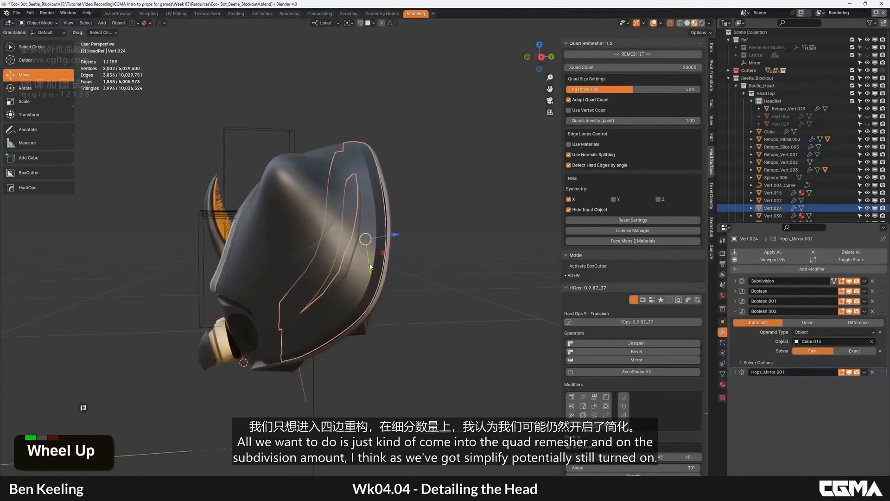
Turn off Simplify in the scene's render settings and check the rear panels' denser wireframe.
{"action": "key", "text": "F4"}
{"action": "left_click", "coordinate": [739, 283]}
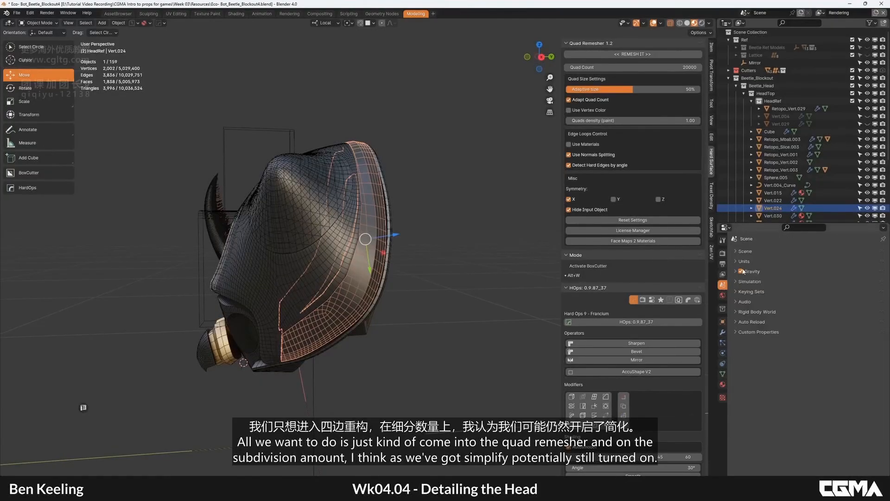
{"action": "double_click", "coordinate": [722, 264]}
{"action": "double_click", "coordinate": [722, 254]}
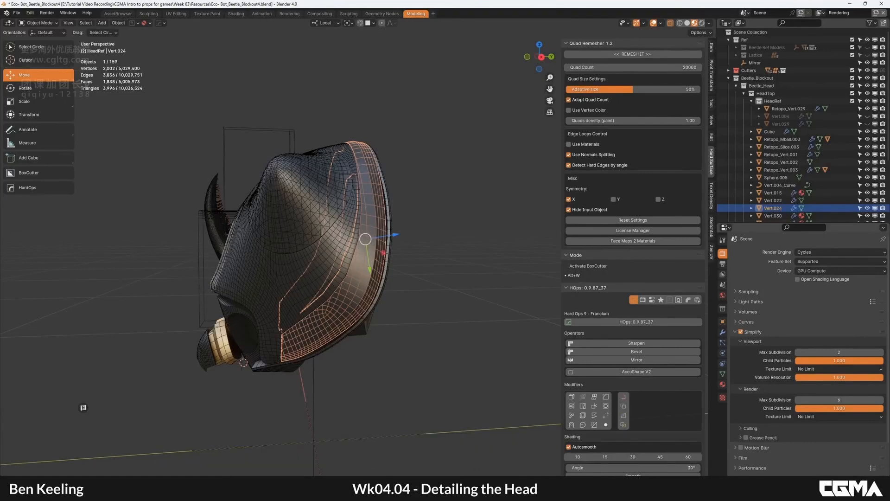
{"action": "left_click", "coordinate": [735, 332]}
{"action": "left_click", "coordinate": [740, 332]}
{"action": "middle_click", "coordinate": [370, 245], "text": "alt"}
{"action": "scroll", "coordinate": [371, 245], "scroll_direction": "up", "scroll_amount": 2}
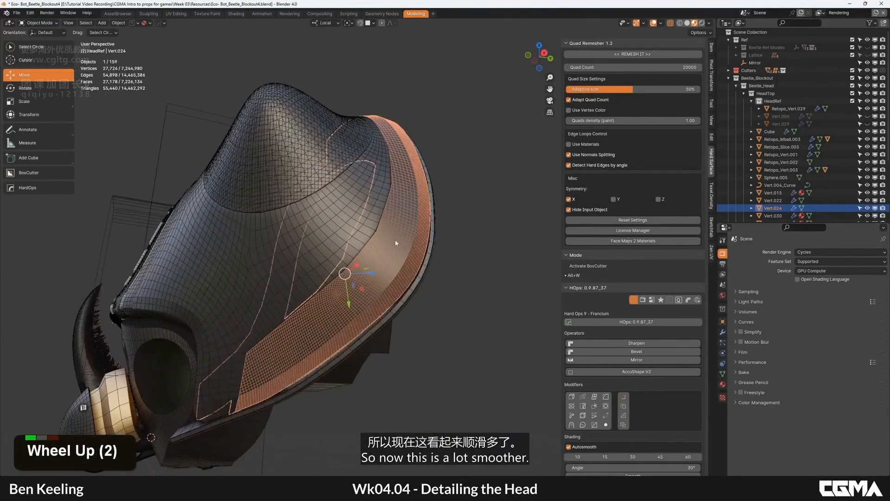
{"action": "key", "text": "F4"}
Remesh the smoother rear panels with a quad count of 20000, add a level 2 Subdivision and check the shading.
{"action": "middle_click", "coordinate": [448, 238], "text": "alt"}
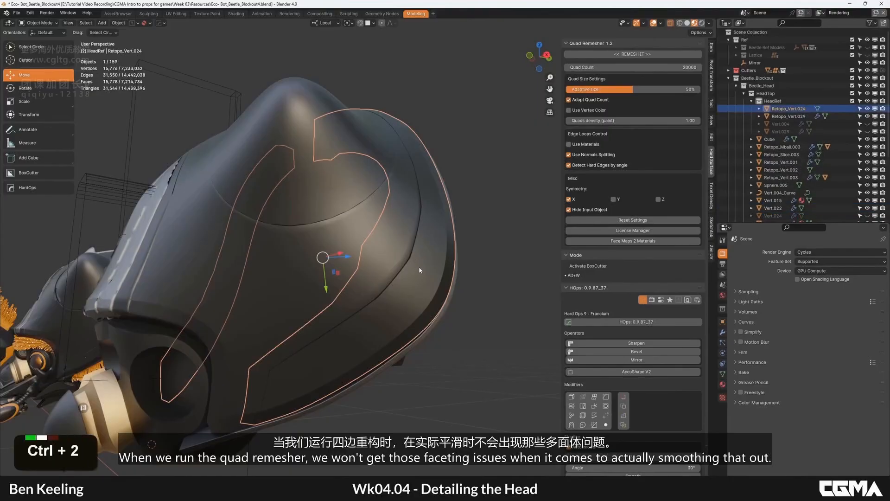
{"action": "middle_click_drag", "start_coordinate": [419, 269], "coordinate": [445, 259], "text": "alt"}
{"action": "key", "text": "F4"}
{"action": "key", "text": "F4"}
{"action": "middle_click", "coordinate": [396, 280], "text": "alt"}
{"action": "scroll", "coordinate": [414, 273], "scroll_direction": "down", "scroll_amount": 2}
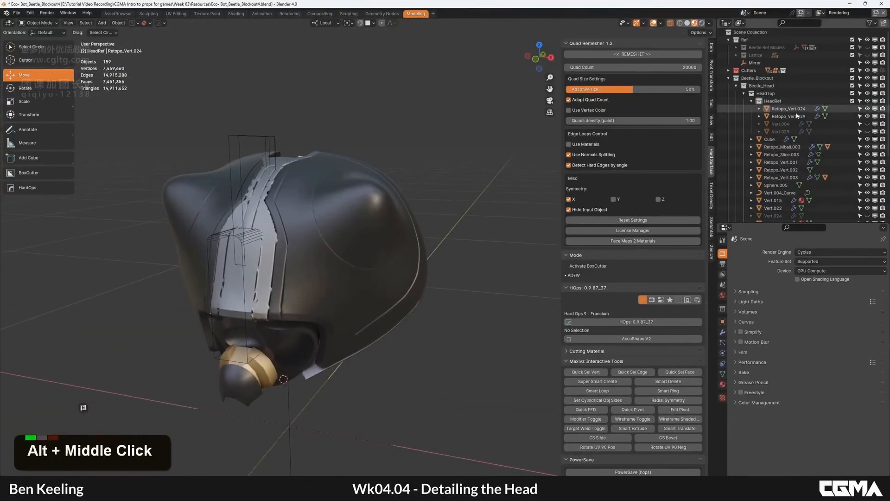
Hide the original rear panels (Vert.024) and move them into the HeadRef collection.
{"action": "scroll", "coordinate": [807, 139], "scroll_direction": "down", "scroll_amount": 5}
{"action": "left_click", "coordinate": [773, 140]}
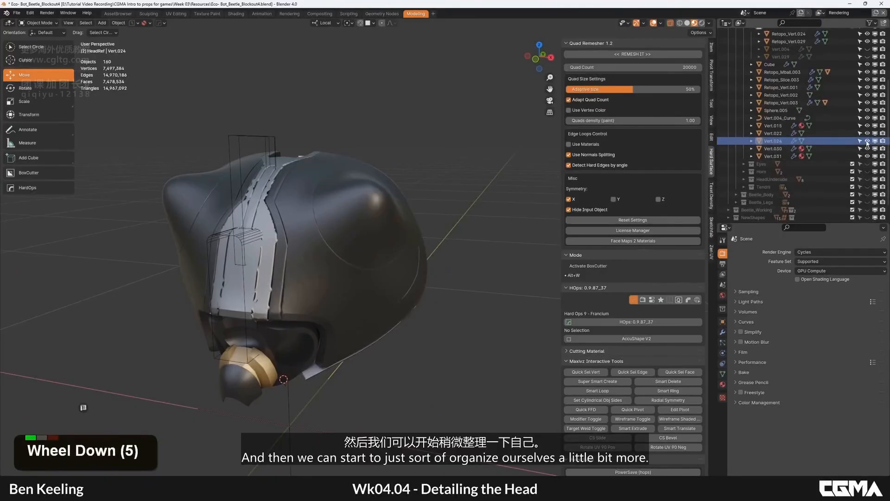
{"action": "scroll", "coordinate": [773, 195], "scroll_direction": "up", "scroll_amount": 4}
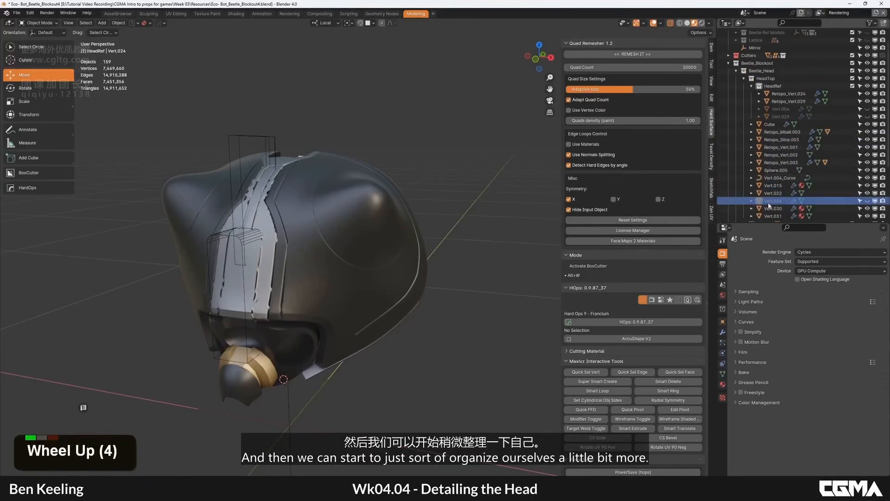
{"action": "left_click_drag", "start_coordinate": [793, 96], "coordinate": [790, 95]}
Move the remeshed Retopo_Vert.024 and Retopo_Vert.029 panels out of HeadRef into the HeadTop collection.
{"action": "left_click", "coordinate": [788, 93]}
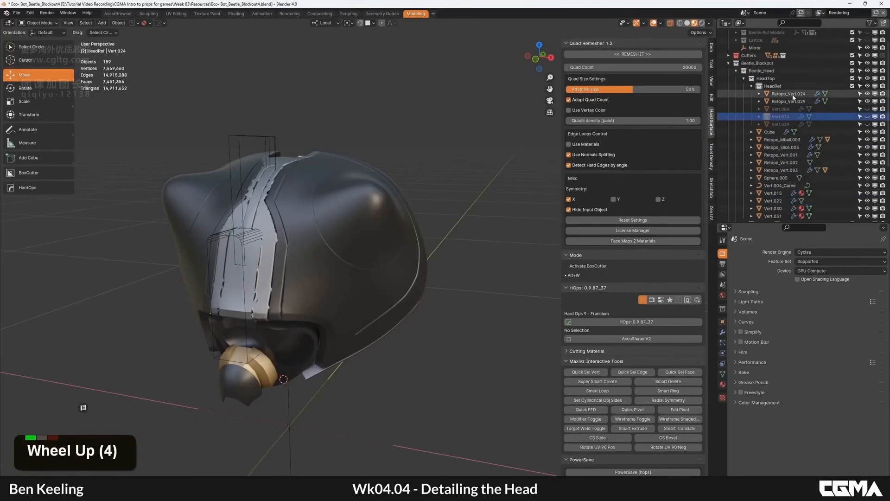
{"action": "key", "text": "F4"}
{"action": "middle_click", "coordinate": [456, 185], "text": "alt"}
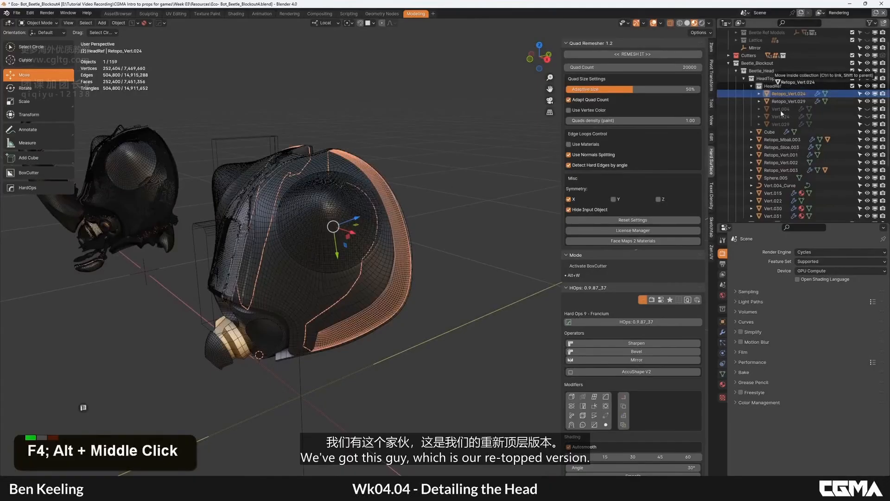
{"action": "left_click_drag", "start_coordinate": [780, 110], "coordinate": [767, 79]}
{"action": "left_click", "coordinate": [788, 94]}
{"action": "middle_click", "coordinate": [281, 204], "text": "alt"}
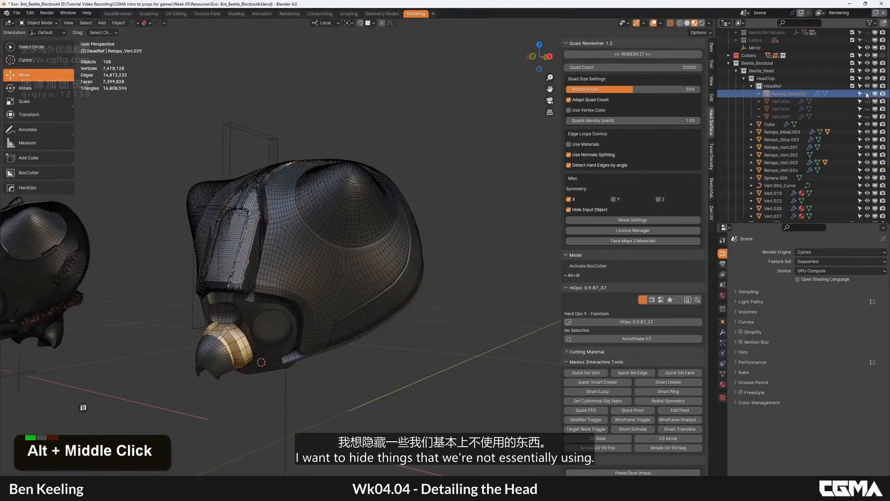
{"action": "double_click", "coordinate": [772, 94]}
{"action": "left_click_drag", "start_coordinate": [771, 76], "coordinate": [768, 78]}
{"action": "middle_click", "coordinate": [334, 237], "text": "alt"}
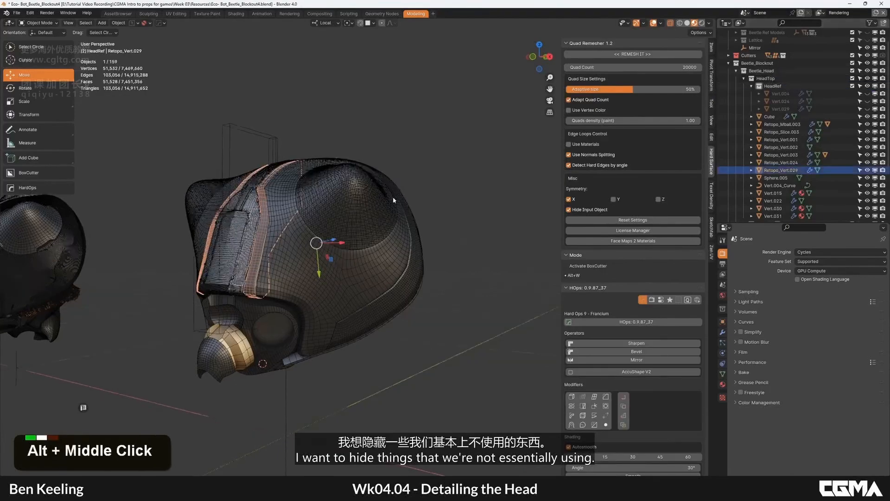
Select the original cone pieces (Vert.022), show their modifiers and move them into the HeadRef collection.
{"action": "scroll", "coordinate": [335, 237], "scroll_direction": "up", "scroll_amount": 2}
{"action": "scroll", "coordinate": [777, 170], "scroll_direction": "down", "scroll_amount": 3}
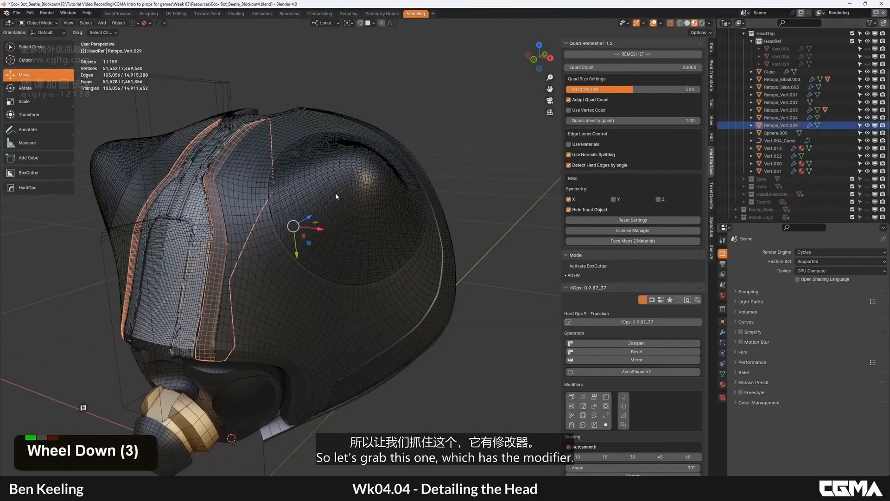
{"action": "left_click", "coordinate": [323, 200]}
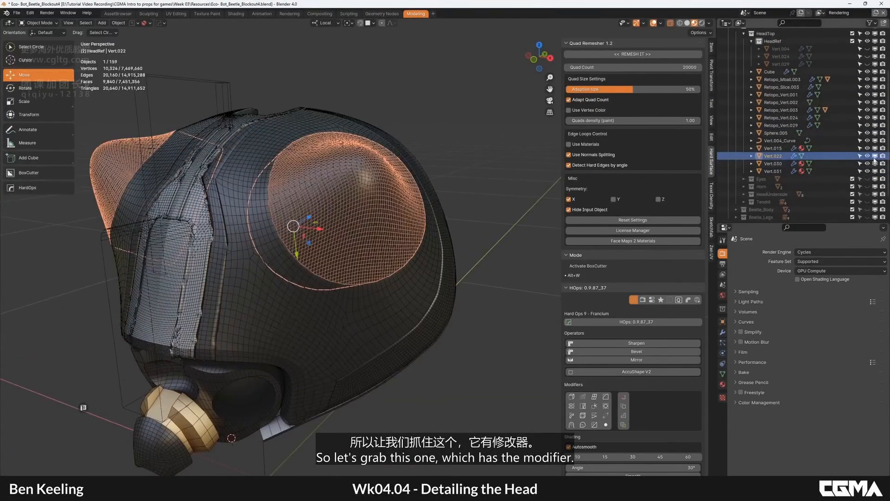
{"action": "left_click", "coordinate": [722, 332]}
{"action": "left_click_drag", "start_coordinate": [774, 156], "coordinate": [772, 41]}
{"action": "middle_click", "coordinate": [739, 125], "text": "alt"}
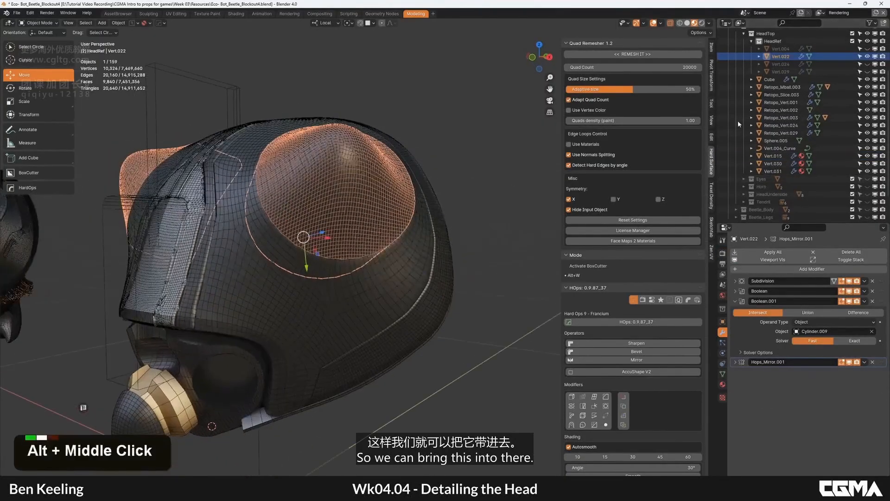
Hide the HeadRef collection and select the center strip panel (Vert.015), inspecting its jagged edges in wireframe.
{"action": "left_click", "coordinate": [867, 42]}
{"action": "middle_click", "coordinate": [341, 188], "text": "alt"}
{"action": "key", "text": "F4"}
{"action": "middle_click_drag", "start_coordinate": [342, 187], "coordinate": [376, 218]}
{"action": "middle_click", "coordinate": [356, 209], "text": "alt"}
{"action": "left_click", "coordinate": [288, 185]}
{"action": "middle_click", "coordinate": [325, 209], "text": "alt"}
{"action": "middle_click_drag", "start_coordinate": [287, 186], "coordinate": [367, 232]}
{"action": "key", "text": "F4"}
{"action": "scroll", "coordinate": [312, 236], "scroll_direction": "up", "scroll_amount": 3}
{"action": "middle_click", "coordinate": [338, 234], "text": "alt"}
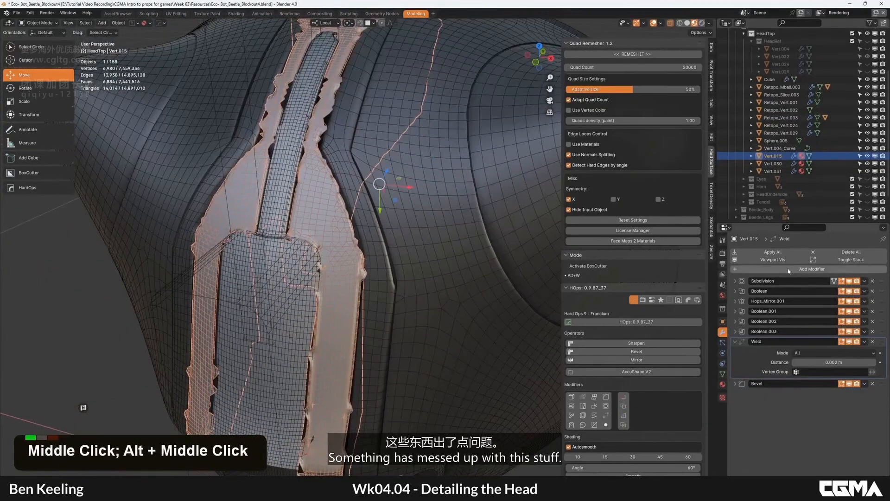
Disable all of Vert.015's modifiers in the viewport, then re-enable Subdivision, Boolean, Hops_Mirror.001 and Boolean.001 one by one.
{"action": "left_click", "coordinate": [773, 259]}
{"action": "scroll", "coordinate": [358, 204], "scroll_direction": "down", "scroll_amount": 3}
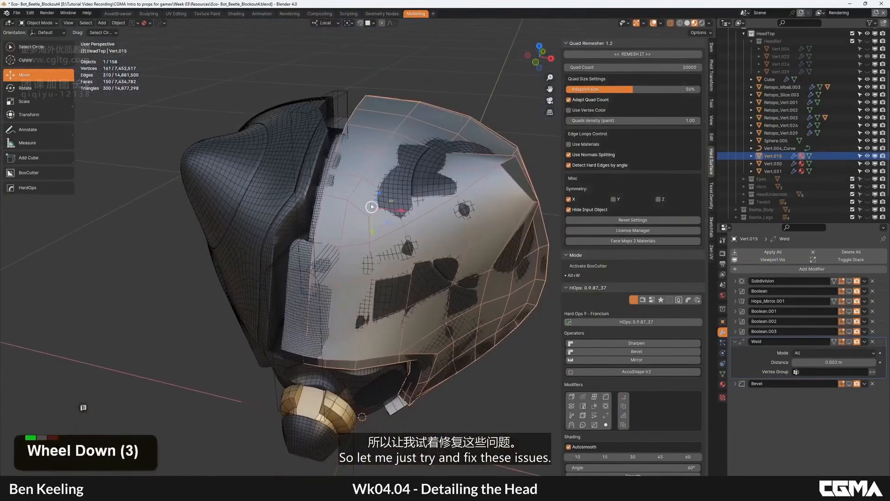
{"action": "left_click", "coordinate": [849, 281]}
{"action": "left_click", "coordinate": [850, 291]}
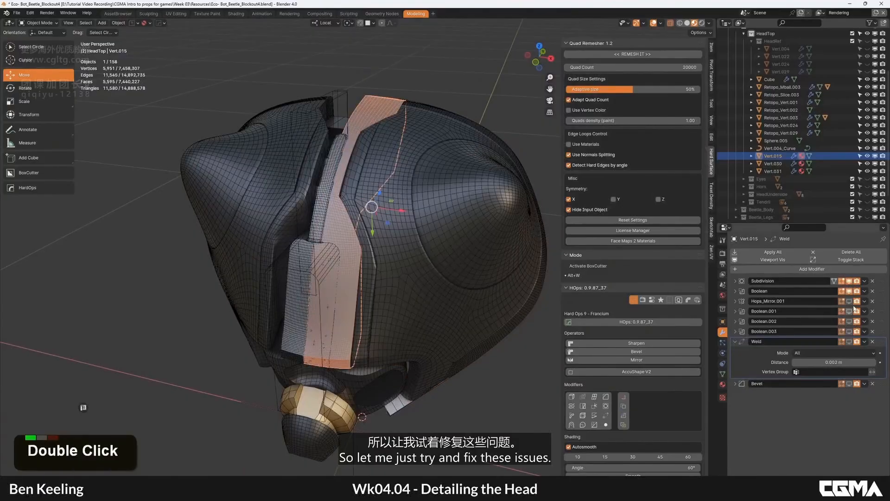
{"action": "left_click", "coordinate": [849, 302]}
{"action": "left_click", "coordinate": [849, 311]}
Re-enable Boolean.002, Boolean.003 and Weld on Vert.015, checking the panel's edges in wireframe with Weld on and off.
{"action": "middle_click_drag", "start_coordinate": [293, 296], "coordinate": [316, 268], "text": "alt"}
{"action": "key", "text": "F4"}
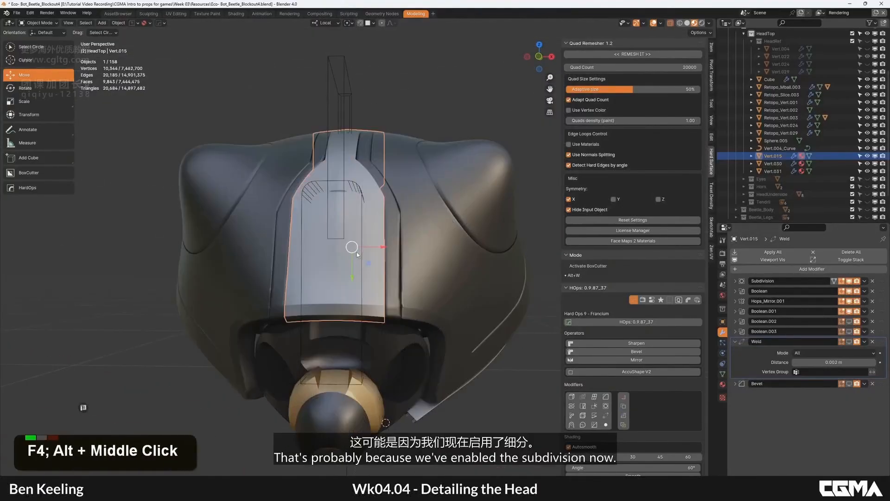
{"action": "key", "text": "F4"}
{"action": "left_click", "coordinate": [849, 322]}
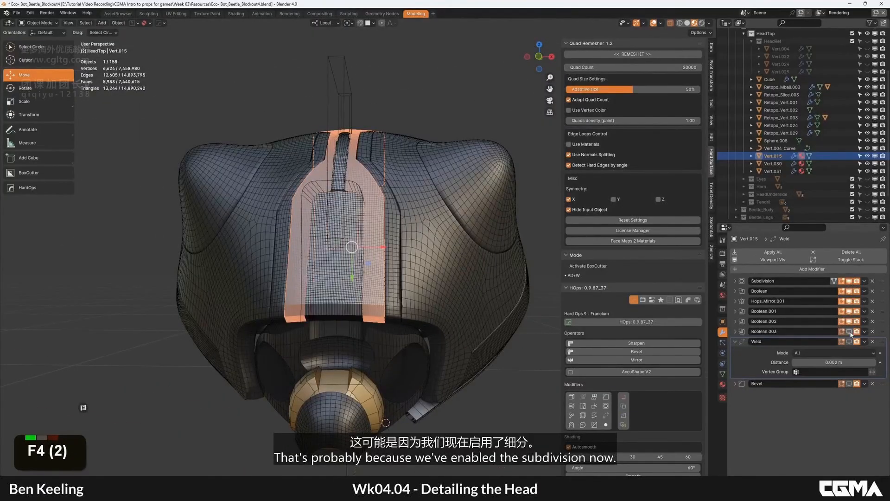
{"action": "scroll", "coordinate": [348, 223], "scroll_direction": "up", "scroll_amount": 2}
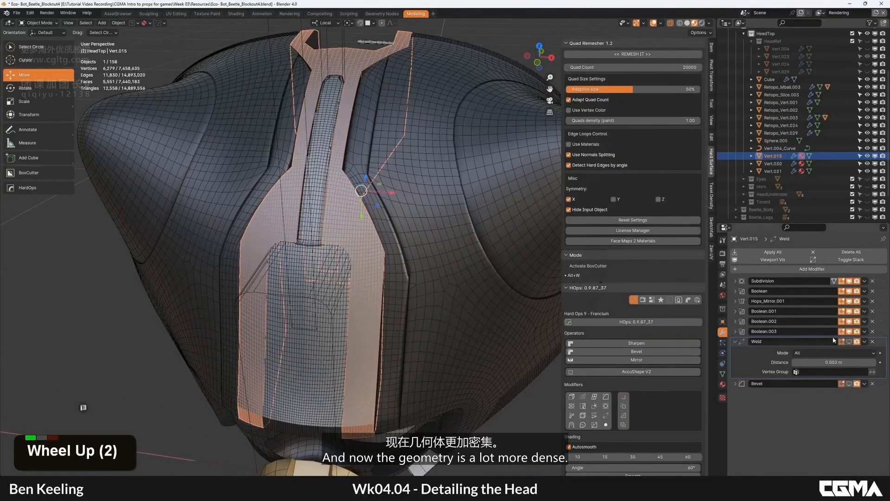
{"action": "left_click", "coordinate": [849, 342]}
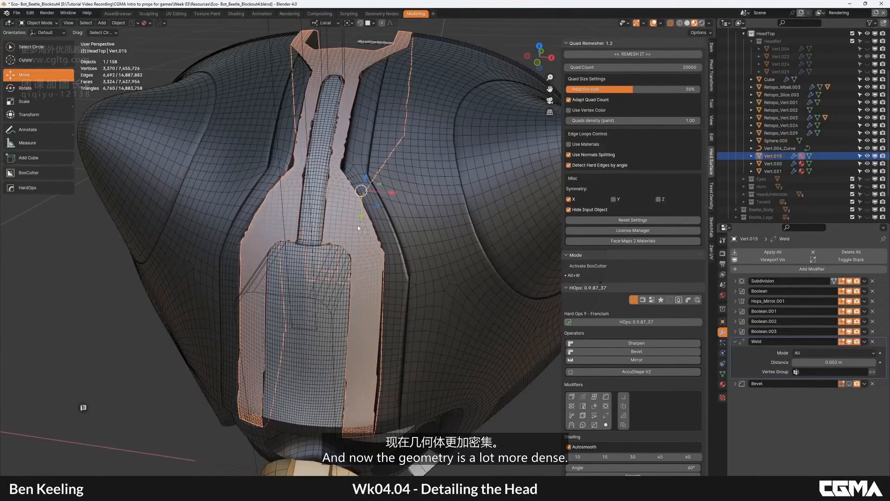
{"action": "double_click", "coordinate": [850, 342]}
Set Vert.015's Subdivision viewport level to 2 and re-enable its Bevel modifier.
{"action": "left_click", "coordinate": [735, 281]}
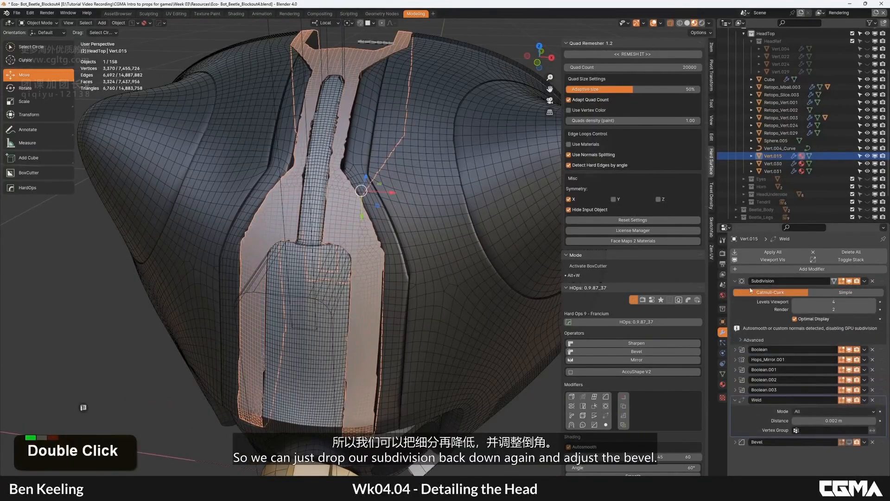
{"action": "double_click", "coordinate": [834, 302]}
{"action": "type", "text": "2"}
{"action": "key", "text": "Return"}
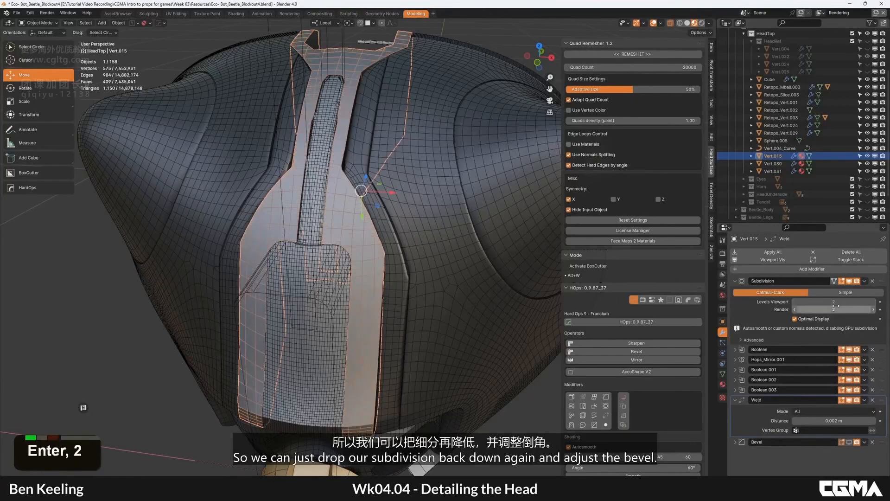
{"action": "left_click", "coordinate": [734, 281]}
{"action": "left_click", "coordinate": [849, 385]}
Select the lower center panel (Vert.030) and set its Subdivision viewport level to 2.
{"action": "middle_click_drag", "start_coordinate": [318, 253], "coordinate": [359, 265], "text": "alt"}
{"action": "key", "text": "F4"}
{"action": "left_click", "coordinate": [345, 240]}
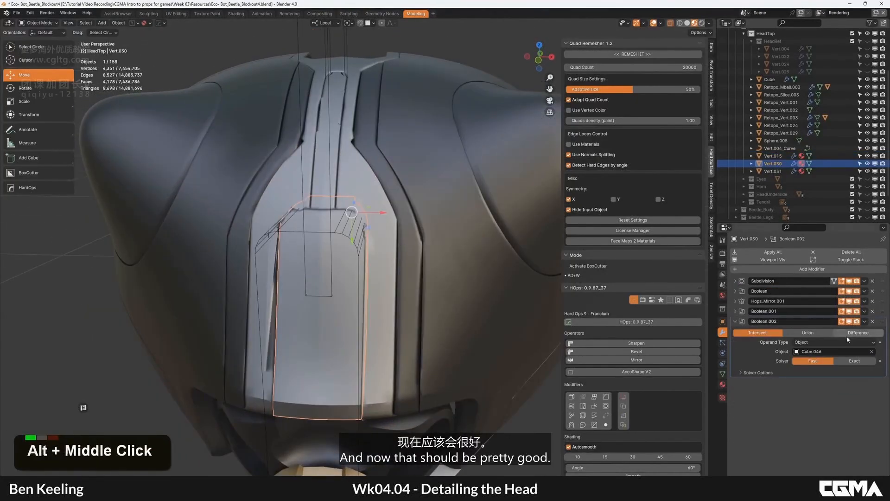
{"action": "left_click", "coordinate": [735, 281]}
{"action": "middle_click_drag", "start_coordinate": [397, 187], "coordinate": [404, 213], "text": "alt"}
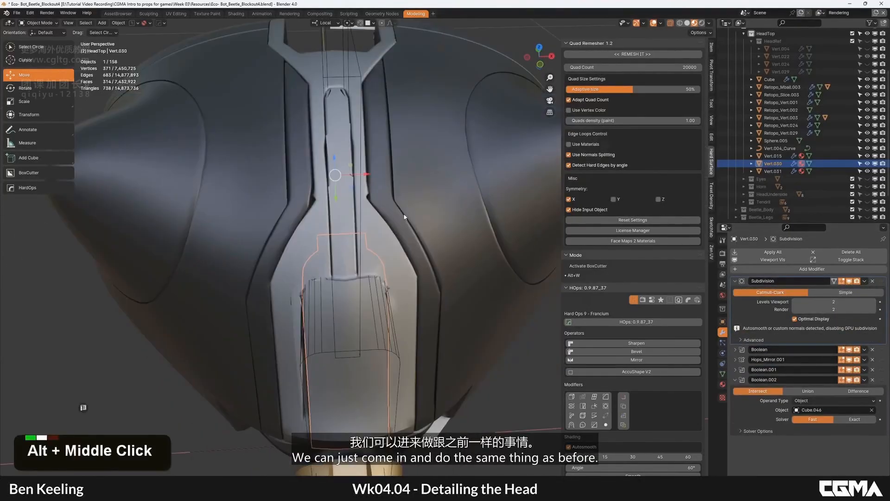
Select the narrow center inset strip (Vert.031) and lower its Subdivision viewport level, checking the wireframe.
{"action": "key", "text": "F4"}
{"action": "left_click", "coordinate": [339, 144]}
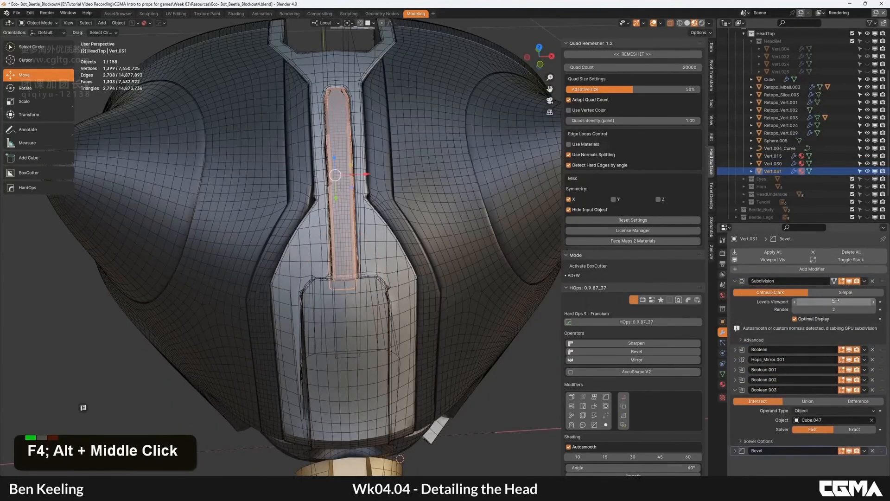
{"action": "scroll", "coordinate": [399, 165], "scroll_direction": "down", "scroll_amount": 3}
{"action": "middle_click_drag", "start_coordinate": [399, 165], "coordinate": [401, 209], "text": "alt"}
{"action": "left_click", "coordinate": [402, 211]}
{"action": "key", "text": "F4"}
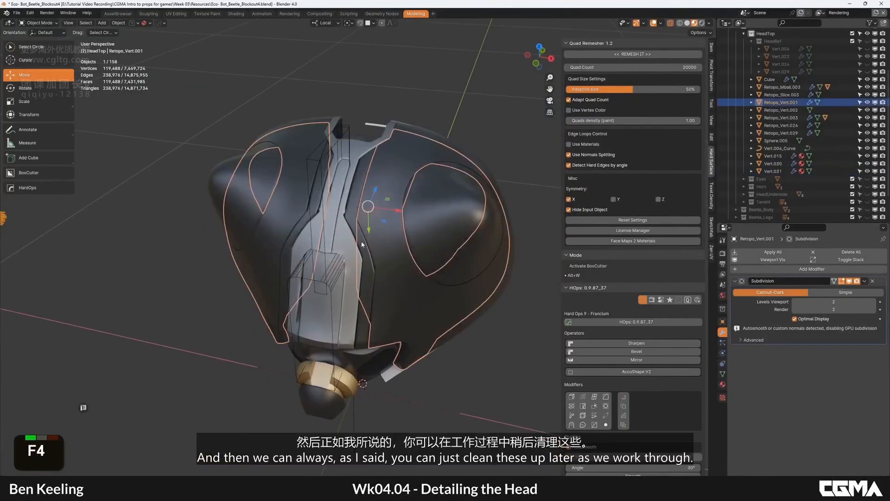
Collapse the Beetle_Blockout collection and hide the Cutters collection to show the head without cutter outlines.
{"action": "middle_click_drag", "start_coordinate": [394, 242], "coordinate": [385, 199], "text": "alt"}
{"action": "left_click", "coordinate": [526, 284]}
{"action": "middle_click_drag", "start_coordinate": [525, 284], "coordinate": [340, 197], "text": "alt"}
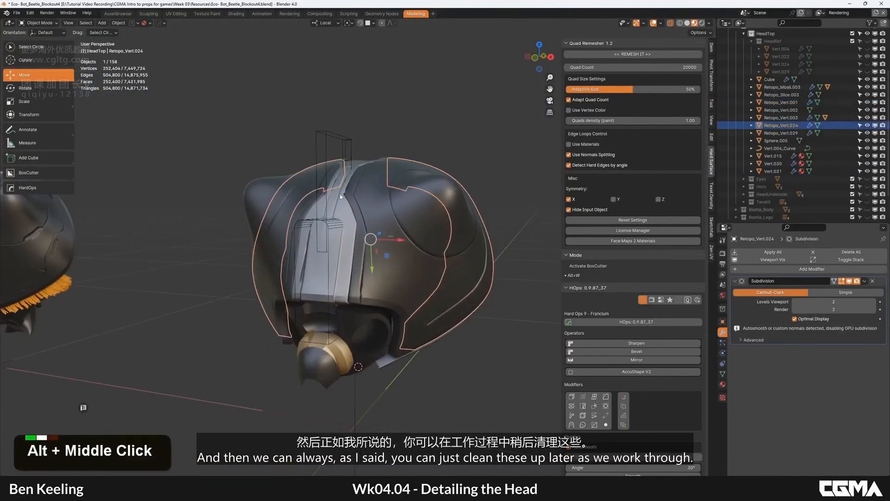
{"action": "scroll", "coordinate": [816, 125], "scroll_direction": "up", "scroll_amount": 5}
{"action": "left_click", "coordinate": [729, 79]}
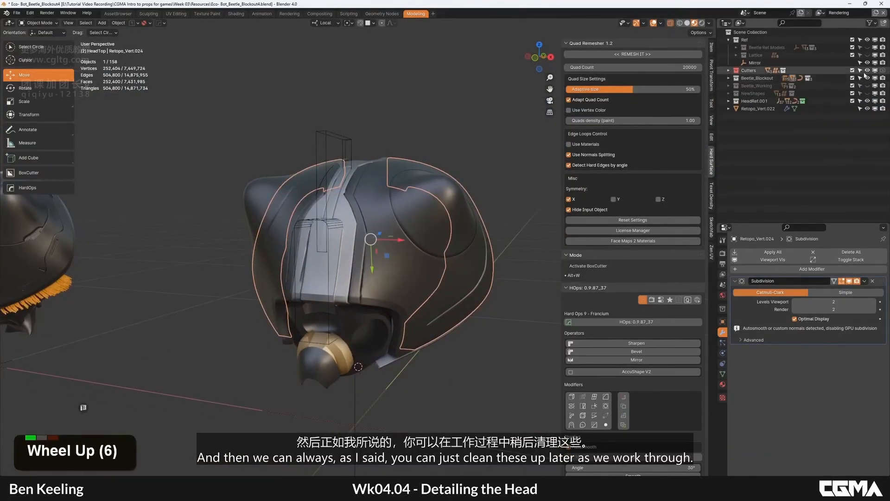
{"action": "left_click", "coordinate": [867, 70]}
{"action": "middle_click_drag", "start_coordinate": [419, 220], "coordinate": [501, 190], "text": "alt"}
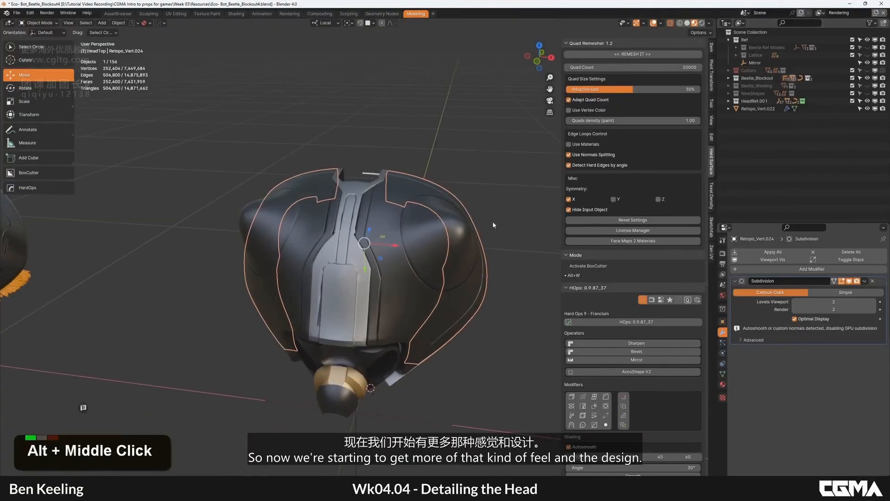
Deselect everything and compare the panelled head with the more detailed beetle head beside it.
{"action": "middle_click_drag", "start_coordinate": [493, 221], "coordinate": [444, 243], "text": "alt"}
{"action": "scroll", "coordinate": [360, 226], "scroll_direction": "down", "scroll_amount": 2}
{"action": "scroll", "coordinate": [360, 227], "scroll_direction": "down", "scroll_amount": 1, "text": "alt"}
{"action": "middle_click_drag", "start_coordinate": [360, 228], "coordinate": [419, 260], "text": "alt"}
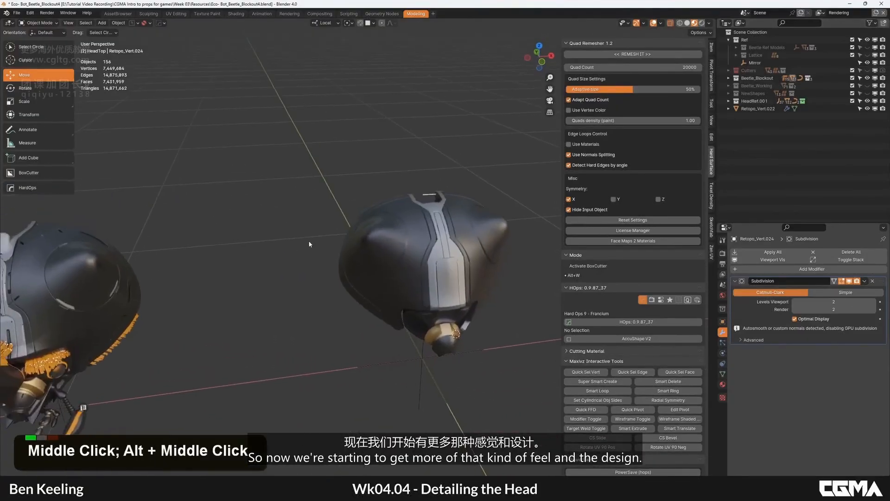
{"action": "middle_click_drag", "start_coordinate": [118, 248], "coordinate": [261, 248], "text": "alt"}
{"action": "middle_click_drag", "start_coordinate": [299, 272], "coordinate": [366, 296], "text": "alt"}
{"action": "scroll", "coordinate": [291, 280], "scroll_direction": "up", "scroll_amount": 5}
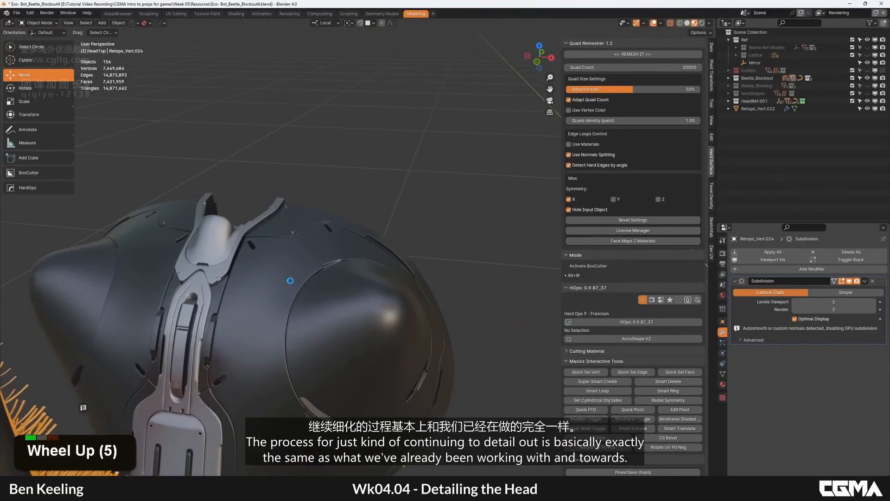
Hide the curve running along the lower rim of the blockout head.
{"action": "scroll", "coordinate": [194, 272], "scroll_direction": "down", "scroll_amount": 3}
{"action": "middle_click_drag", "start_coordinate": [235, 280], "coordinate": [329, 265], "text": "alt"}
{"action": "left_click", "coordinate": [304, 249]}
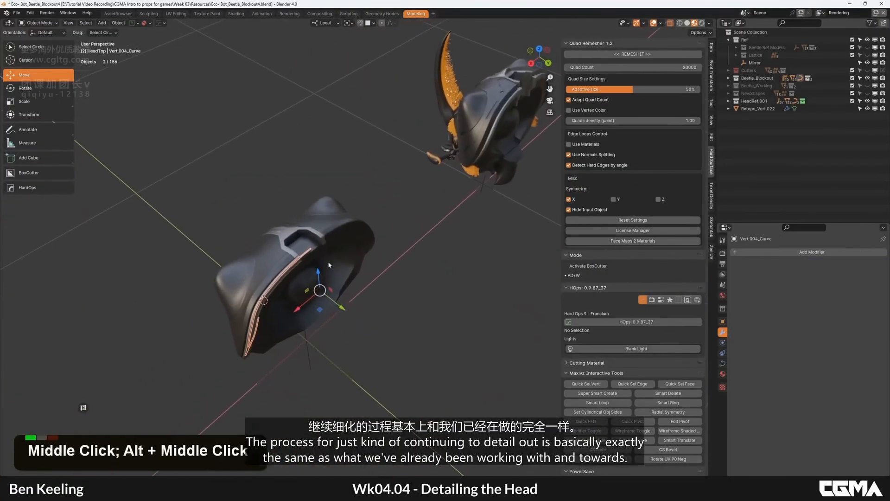
{"action": "key", "text": "h"}
Move Retopo_Vert.022 into the HeadTop collection inside Beetle_Blockout.
{"action": "left_click", "coordinate": [757, 111]}
{"action": "middle_click_drag", "start_coordinate": [524, 111], "coordinate": [772, 92], "text": "alt"}
{"action": "left_click", "coordinate": [728, 78]}
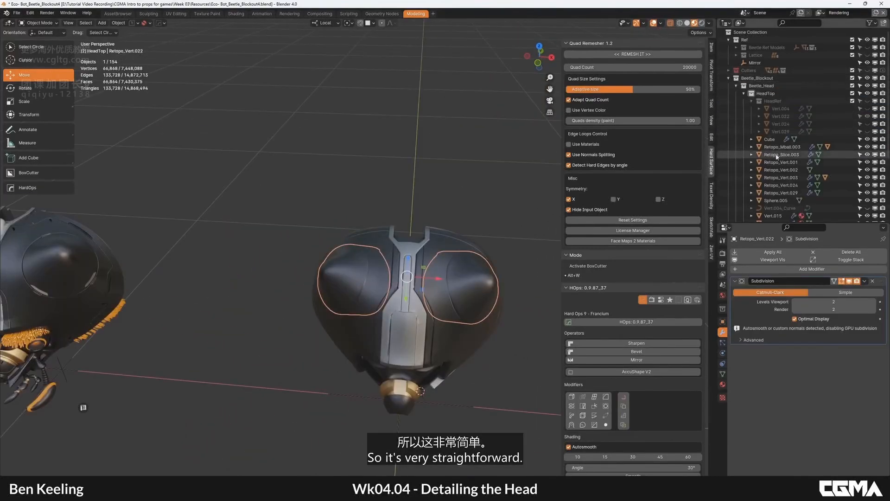
{"action": "scroll", "coordinate": [760, 198], "scroll_direction": "down", "scroll_amount": 7}
{"action": "left_click_drag", "start_coordinate": [822, 73], "coordinate": [822, 73]}
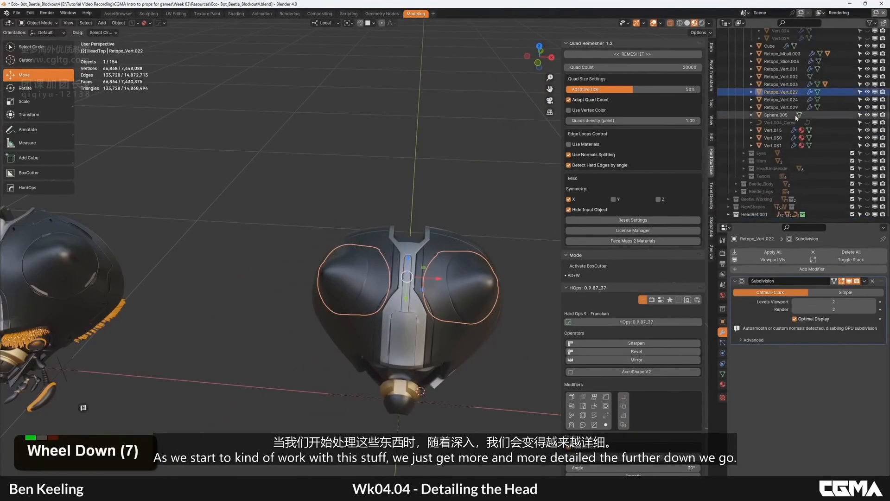
Move Vert.004_Curve into the HeadRef collection.
{"action": "scroll", "coordinate": [765, 197], "scroll_direction": "up", "scroll_amount": 5}
{"action": "left_click", "coordinate": [766, 197]}
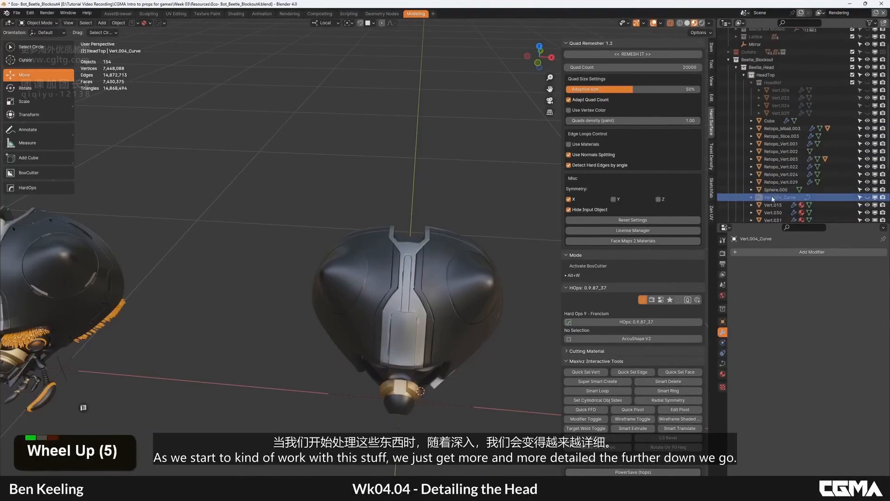
{"action": "left_click_drag", "start_coordinate": [786, 86], "coordinate": [787, 83]}
Isolate the slim strip along the centre of the head and inspect its modifier stack, including the Bevel settings.
{"action": "middle_click_drag", "start_coordinate": [408, 241], "coordinate": [423, 239], "text": "alt"}
{"action": "scroll", "coordinate": [423, 282], "scroll_direction": "up", "scroll_amount": 3}
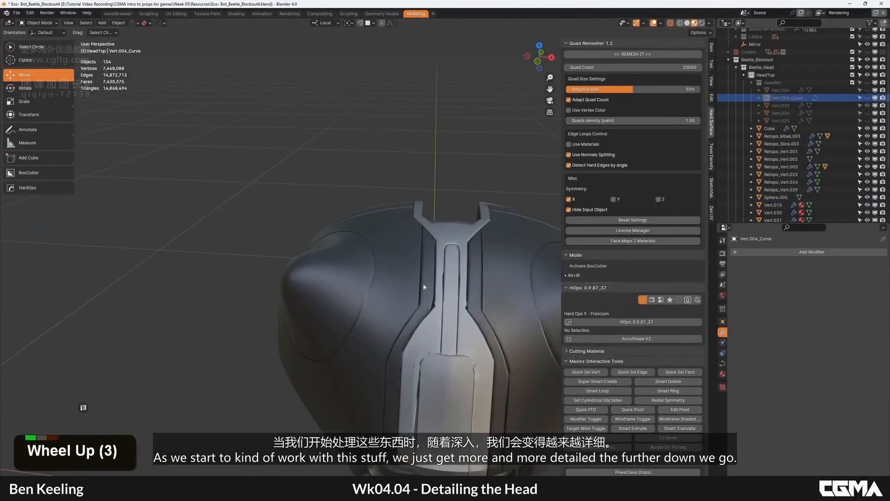
{"action": "key", "text": "F4"}
{"action": "key", "text": "F4"}
{"action": "middle_click_drag", "start_coordinate": [433, 284], "coordinate": [411, 257], "text": "alt"}
{"action": "left_click", "coordinate": [452, 245]}
{"action": "key", "text": "slash"}
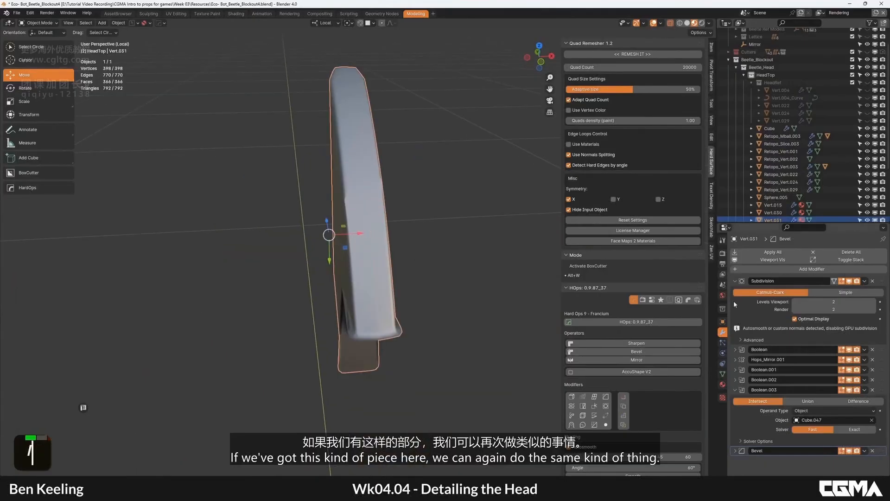
{"action": "left_click", "coordinate": [735, 280]}
{"action": "left_click", "coordinate": [735, 331]}
{"action": "left_click", "coordinate": [735, 341]}
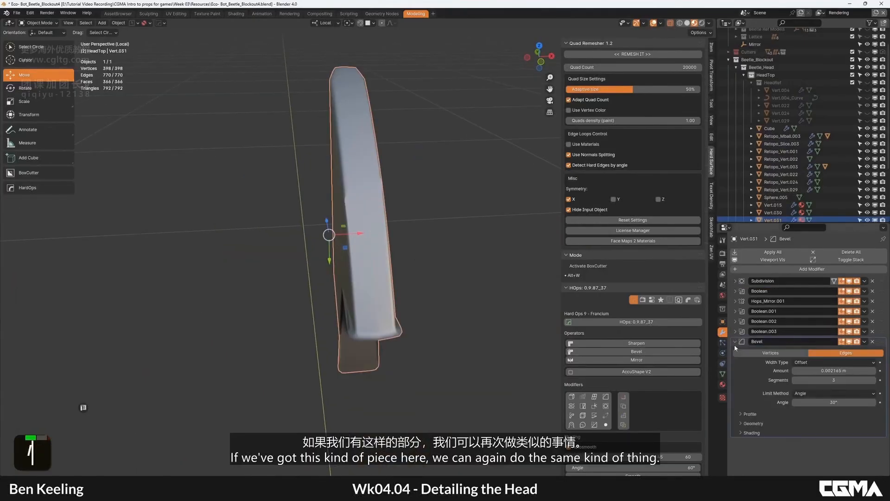
{"action": "double_click", "coordinate": [735, 342]}
Leave isolation, select the lower centre panel of the head and examine the matching detailed panel on the reference head.
{"action": "key", "text": "slash"}
{"action": "middle_click_drag", "start_coordinate": [374, 263], "coordinate": [376, 232], "text": "alt"}
{"action": "double_click", "coordinate": [360, 271]}
{"action": "scroll", "coordinate": [329, 274], "scroll_direction": "up", "scroll_amount": 4}
{"action": "middle_click", "coordinate": [375, 232], "text": "alt"}
{"action": "scroll", "coordinate": [379, 281], "scroll_direction": "down", "scroll_amount": 1}
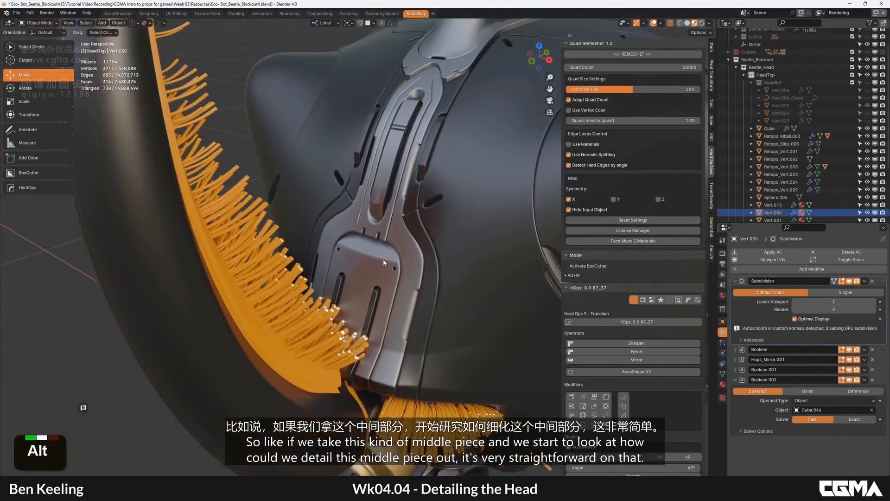
{"action": "scroll", "coordinate": [383, 258], "scroll_direction": "down", "scroll_amount": 3}
{"action": "scroll", "coordinate": [361, 244], "scroll_direction": "down", "scroll_amount": 2}
{"action": "middle_click", "coordinate": [319, 221], "text": "alt"}
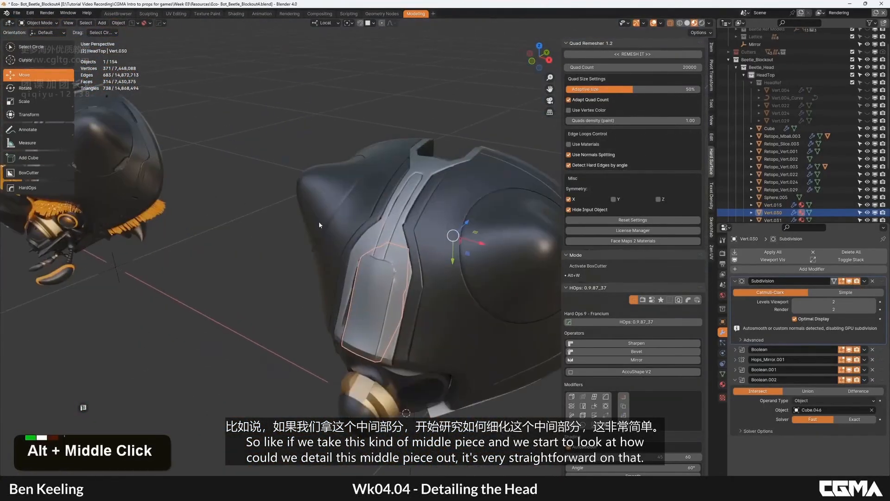
{"action": "middle_click_drag", "start_coordinate": [319, 223], "coordinate": [489, 231], "text": "alt"}
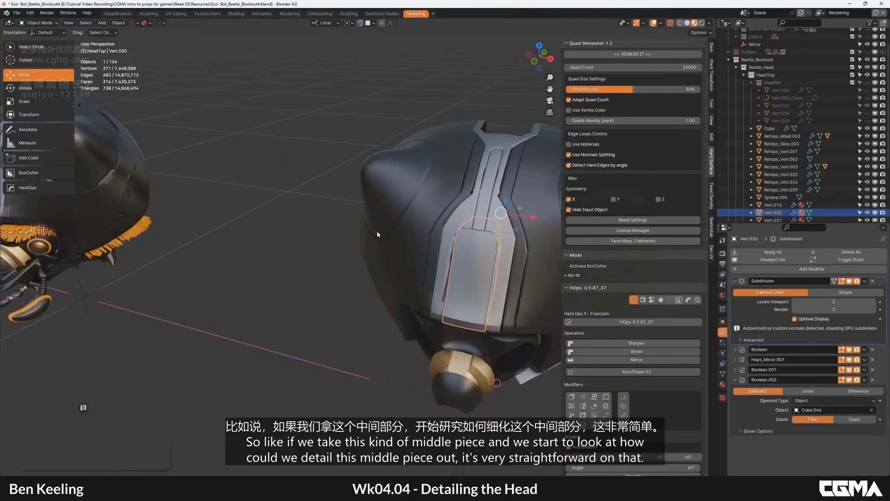
Isolate the lower centre panel, toggle all its modifiers' viewport visibility for comparison and collapse the Boolean.002 settings.
{"action": "key", "text": "slash"}
{"action": "scroll", "coordinate": [445, 247], "scroll_direction": "down", "scroll_amount": 2}
{"action": "middle_click_drag", "start_coordinate": [448, 248], "coordinate": [478, 253], "text": "alt"}
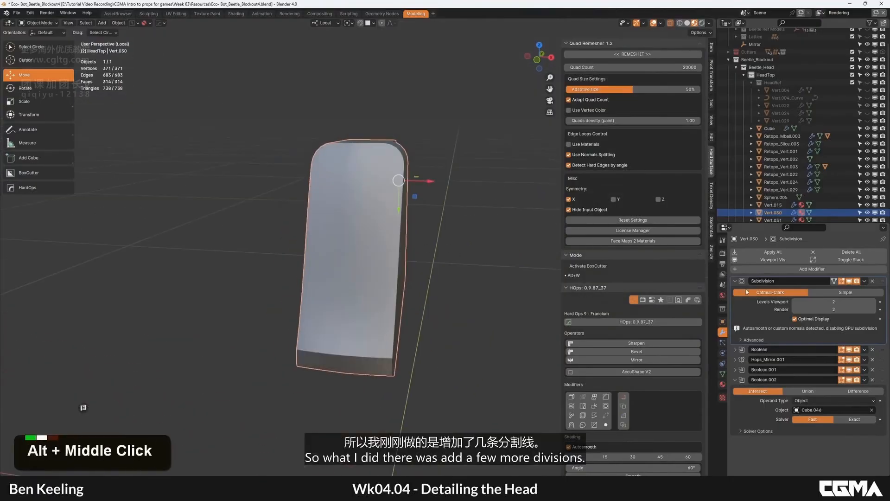
{"action": "left_click", "coordinate": [766, 262]}
{"action": "left_click", "coordinate": [766, 262]}
{"action": "left_click", "coordinate": [735, 380]}
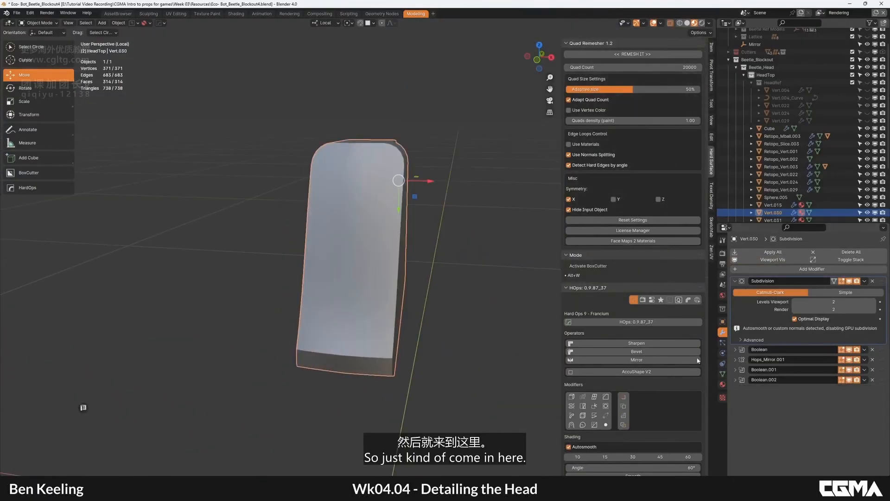
Hide the panel's modifiers in the viewport except Subdivision and Hops_Mirror.001, and display the wireframe overlay.
{"action": "middle_click_drag", "start_coordinate": [370, 204], "coordinate": [383, 260], "text": "alt"}
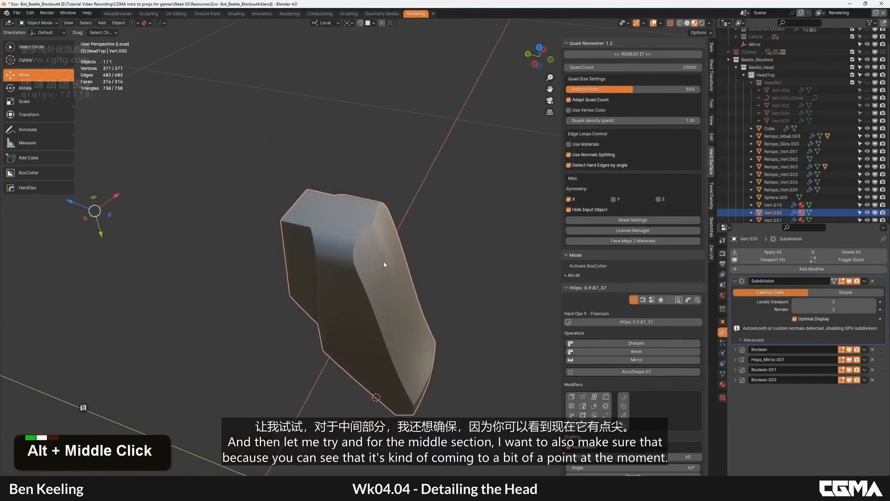
{"action": "left_click", "coordinate": [762, 262]}
{"action": "middle_click_drag", "start_coordinate": [459, 227], "coordinate": [385, 238], "text": "alt"}
{"action": "left_click", "coordinate": [849, 281]}
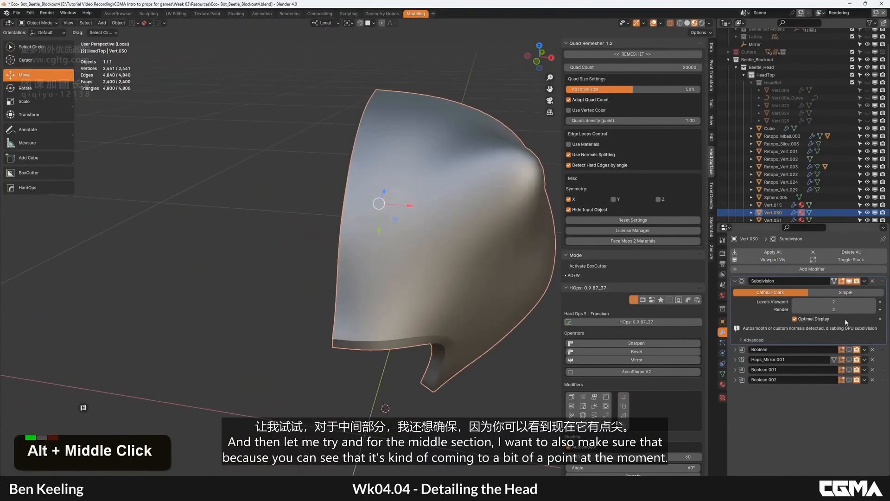
{"action": "left_click", "coordinate": [849, 359]}
{"action": "scroll", "coordinate": [381, 258], "scroll_direction": "up", "scroll_amount": 2}
{"action": "key", "text": "F4"}
{"action": "scroll", "coordinate": [381, 257], "scroll_direction": "up", "scroll_amount": 1}
Adjust vertices along the front centre profile of the base mesh for a smoother curve.
{"action": "middle_click_drag", "start_coordinate": [381, 258], "coordinate": [371, 203], "text": "alt"}
{"action": "key", "text": "Tab"}
{"action": "scroll", "coordinate": [366, 241], "scroll_direction": "up", "scroll_amount": 2}
{"action": "key", "text": "2"}
{"action": "left_click", "coordinate": [303, 315], "text": "ctrl"}
{"action": "middle_click_drag", "start_coordinate": [306, 310], "coordinate": [320, 213], "text": "alt"}
{"action": "key", "text": "1"}
{"action": "left_click", "coordinate": [323, 233]}
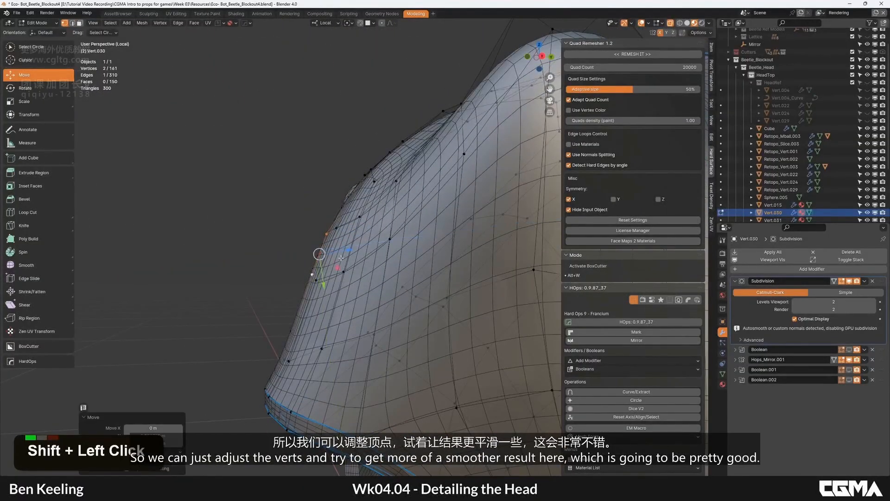
{"action": "middle_click_drag", "start_coordinate": [341, 258], "coordinate": [376, 299], "text": "alt"}
{"action": "left_click", "coordinate": [422, 330]}
Check the smoothed shape in Object Mode, and slide the centre-line vertex and its neighbour slightly down to improve the surface flow.
{"action": "key", "text": "Tab"}
{"action": "scroll", "coordinate": [376, 298], "scroll_direction": "down", "scroll_amount": 3}
{"action": "scroll", "coordinate": [396, 270], "scroll_direction": "up", "scroll_amount": 3}
{"action": "key", "text": "Tab"}
{"action": "middle_click_drag", "start_coordinate": [397, 270], "coordinate": [365, 270], "text": "alt"}
{"action": "key", "text": "g"}
{"action": "key", "text": "g"}
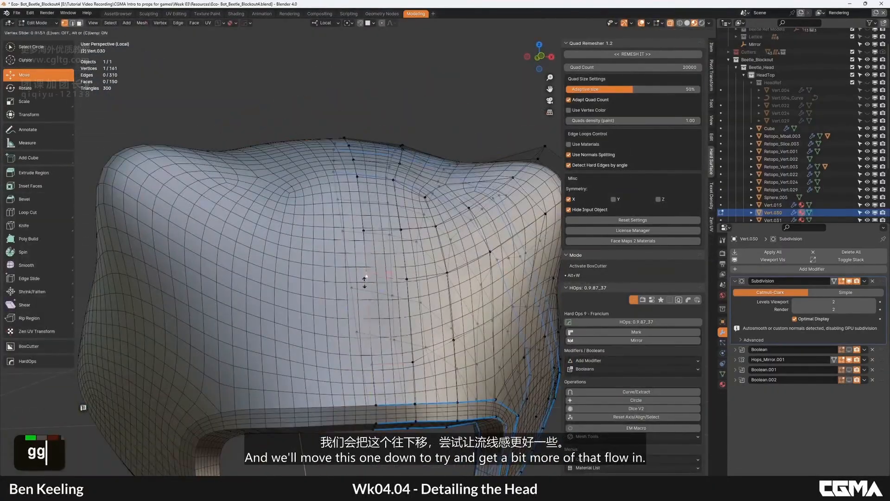
{"action": "left_click", "coordinate": [406, 279]}
{"action": "key", "text": "g"}
{"action": "key", "text": "g"}
{"action": "left_click", "coordinate": [407, 286]}
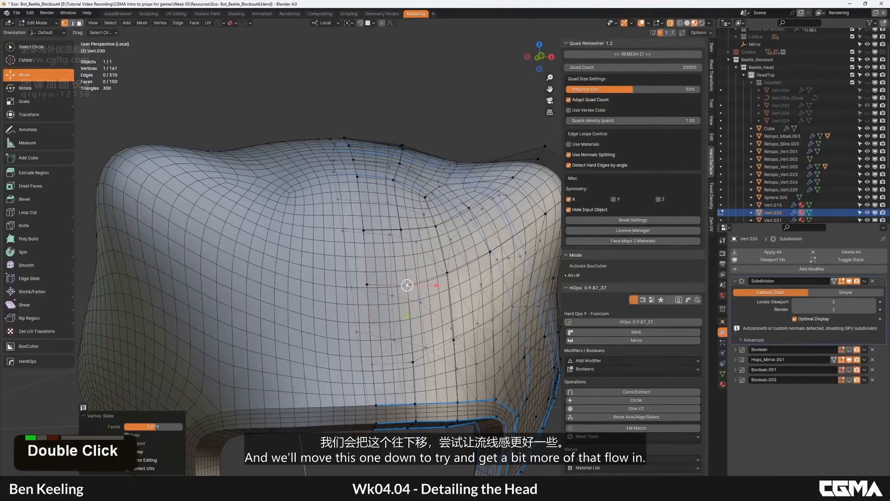
Refine the front centre-line vertices with Vertex Slide and return to Object Mode.
{"action": "left_click", "coordinate": [414, 356]}
{"action": "middle_click_drag", "start_coordinate": [414, 356], "coordinate": [389, 292], "text": "alt"}
{"action": "left_click", "coordinate": [366, 299]}
{"action": "key", "text": "g"}
{"action": "key", "text": "g"}
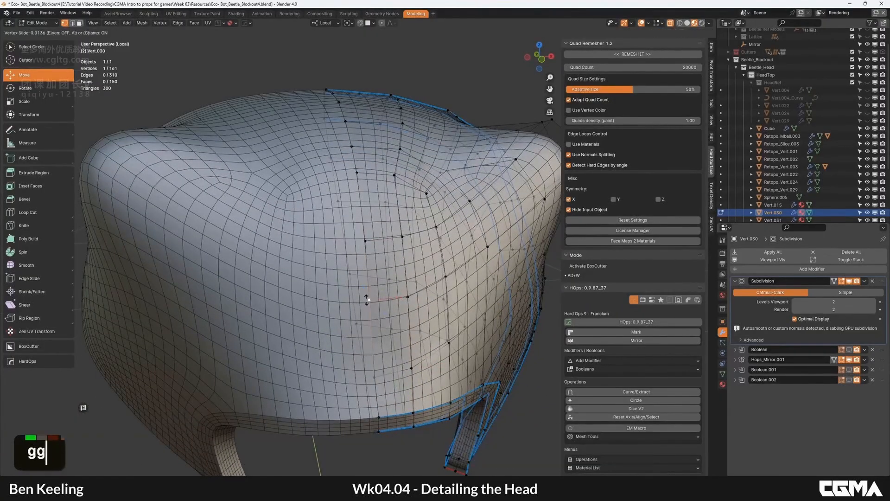
{"action": "left_click", "coordinate": [365, 237]}
{"action": "scroll", "coordinate": [366, 237], "scroll_direction": "down", "scroll_amount": 3}
{"action": "key", "text": "Tab"}
{"action": "middle_click_drag", "start_coordinate": [365, 238], "coordinate": [368, 274], "text": "alt"}
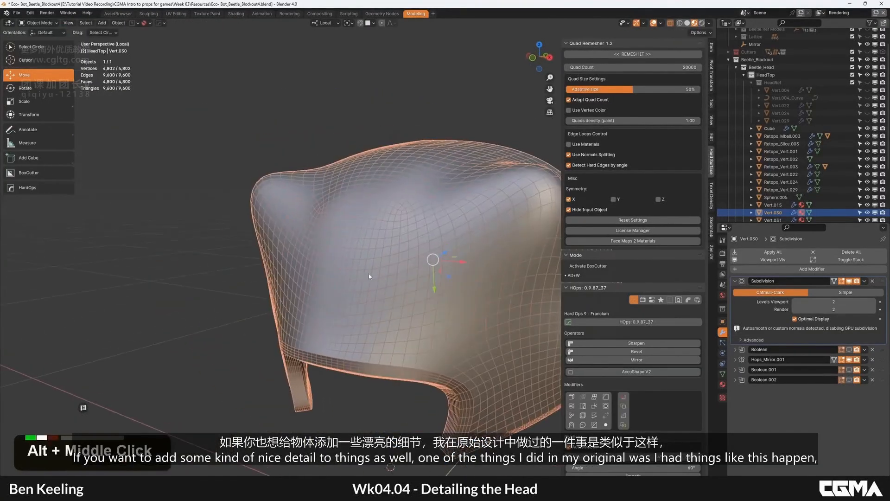
Turn all of the panel's modifiers back on in the viewport and leave isolation.
{"action": "left_click", "coordinate": [765, 259]}
{"action": "middle_click_drag", "start_coordinate": [659, 265], "coordinate": [422, 274], "text": "alt"}
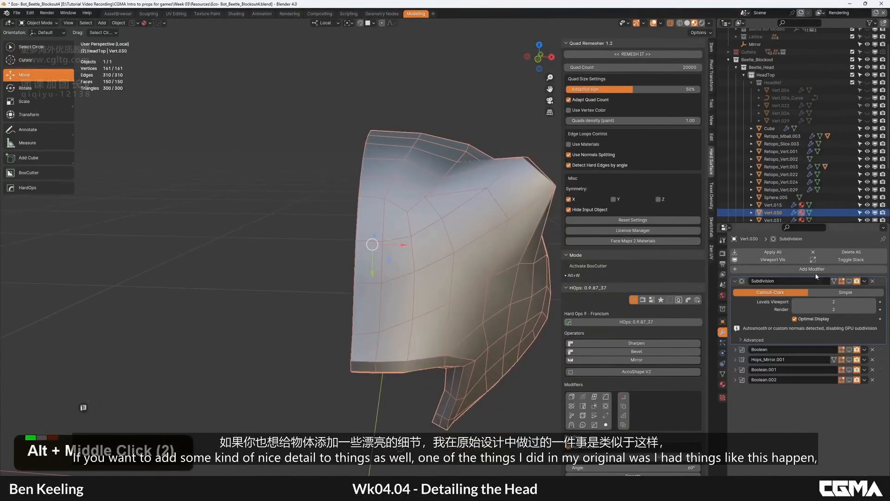
{"action": "left_click", "coordinate": [783, 260]}
{"action": "scroll", "coordinate": [353, 217], "scroll_direction": "down", "scroll_amount": 4}
{"action": "middle_click_drag", "start_coordinate": [353, 204], "coordinate": [380, 237]}
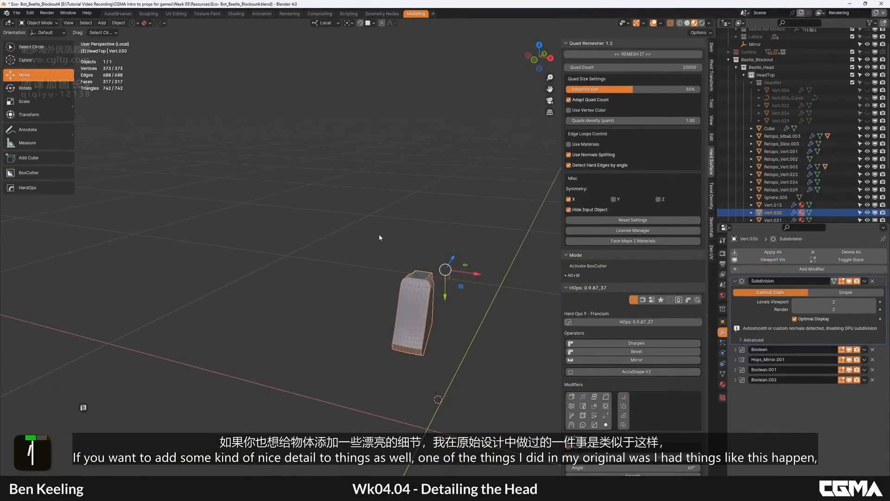
{"action": "key", "text": "slash"}
Turn off the wireframe overlay and examine the angled change in smoothing on the reference head's centre panel.
{"action": "scroll", "coordinate": [338, 219], "scroll_direction": "down", "scroll_amount": 3}
{"action": "middle_click_drag", "start_coordinate": [338, 218], "coordinate": [438, 308]}
{"action": "scroll", "coordinate": [335, 242], "scroll_direction": "up", "scroll_amount": 4}
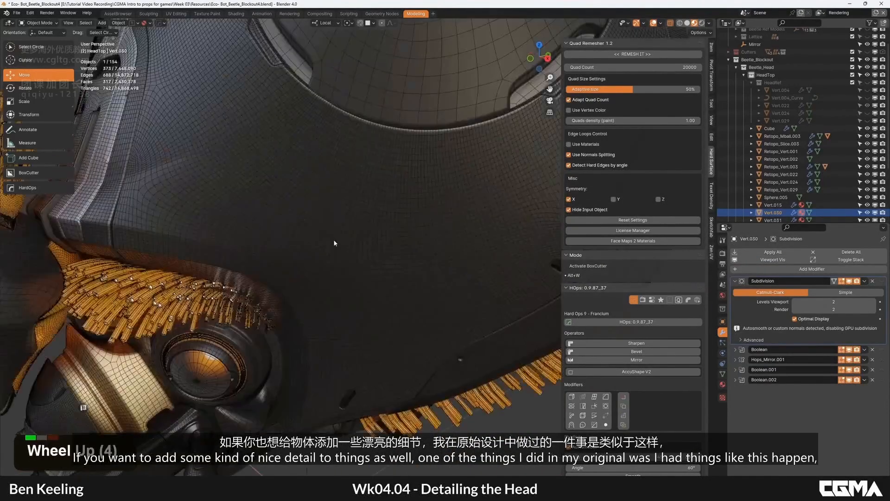
{"action": "key", "text": "F4"}
{"action": "middle_click_drag", "start_coordinate": [335, 243], "coordinate": [368, 233], "text": "alt"}
{"action": "scroll", "coordinate": [358, 239], "scroll_direction": "down", "scroll_amount": 2}
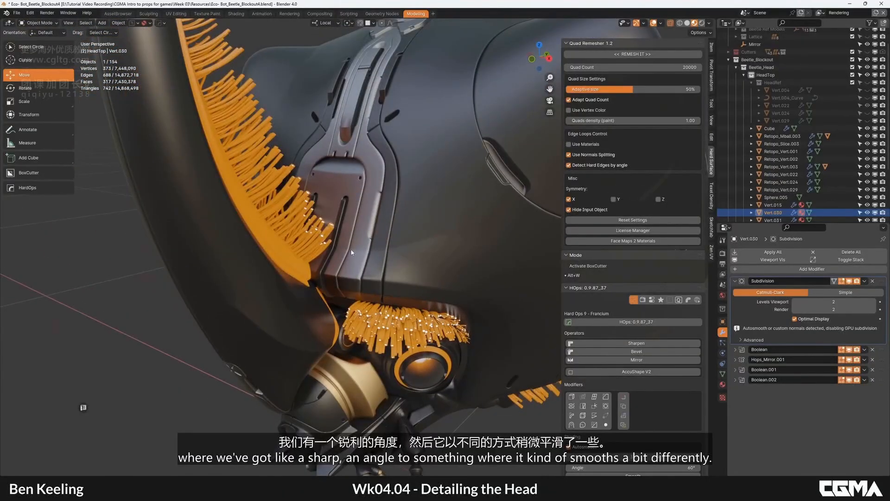
{"action": "scroll", "coordinate": [417, 227], "scroll_direction": "down", "scroll_amount": 2}
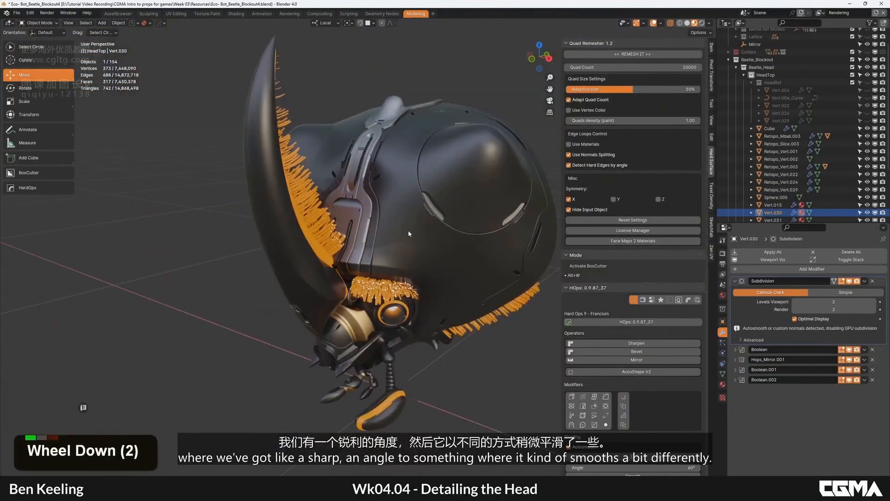
{"action": "middle_click_drag", "start_coordinate": [407, 230], "coordinate": [367, 238], "text": "alt"}
{"action": "scroll", "coordinate": [364, 214], "scroll_direction": "up", "scroll_amount": 2}
{"action": "scroll", "coordinate": [376, 200], "scroll_direction": "down", "scroll_amount": 3}
{"action": "scroll", "coordinate": [261, 218], "scroll_direction": "down", "scroll_amount": 3}
{"action": "scroll", "coordinate": [381, 244], "scroll_direction": "up", "scroll_amount": 3}
{"action": "middle_click_drag", "start_coordinate": [406, 259], "coordinate": [371, 204]}
Edit the lower centre panel's mesh and move the outer vertex of its lower horizontal edge row down to level the row.
{"action": "key", "text": "Tab"}
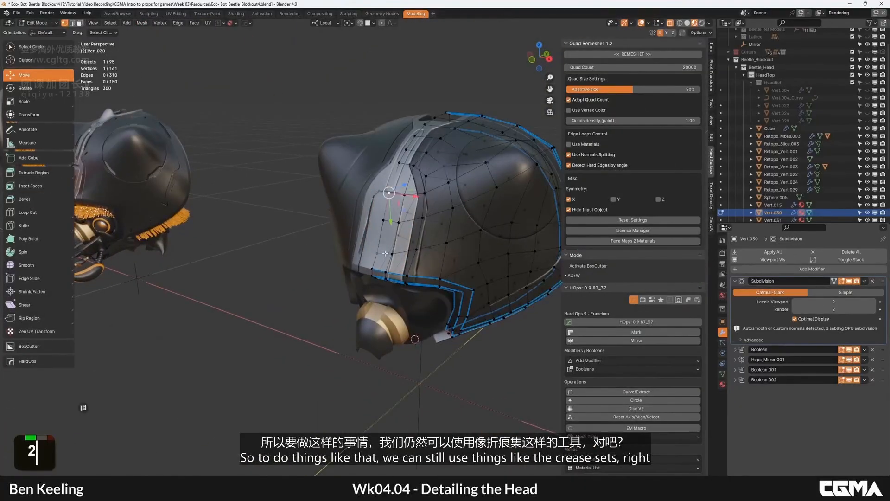
{"action": "key", "text": "KP_Decimal"}
{"action": "scroll", "coordinate": [399, 259], "scroll_direction": "down", "scroll_amount": 3}
{"action": "middle_click_drag", "start_coordinate": [399, 259], "coordinate": [463, 211], "text": "alt"}
{"action": "left_click", "coordinate": [423, 217], "text": "shift"}
{"action": "key", "text": "1"}
{"action": "left_click", "coordinate": [472, 205]}
{"action": "key", "text": "g"}
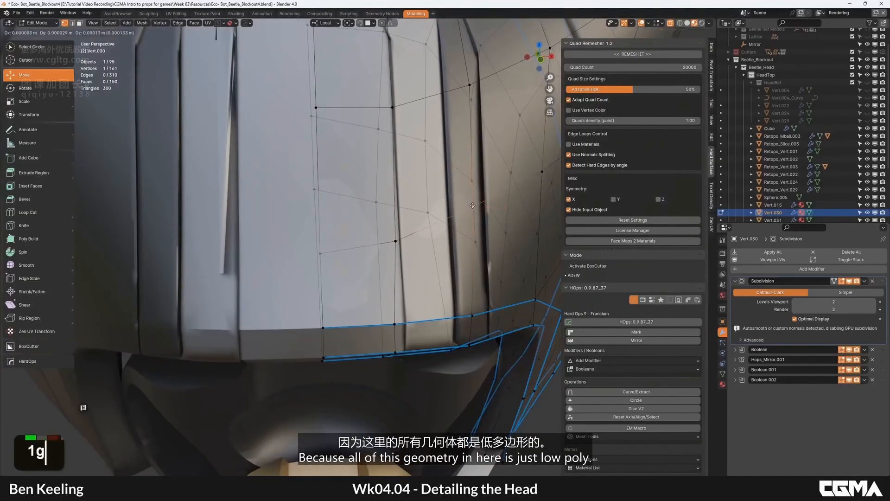
{"action": "left_click", "coordinate": [468, 233]}
Slide the centre-line vertex of the lower edge row slightly up.
{"action": "left_click", "coordinate": [321, 253]}
{"action": "key", "text": "g"}
{"action": "key", "text": "g"}
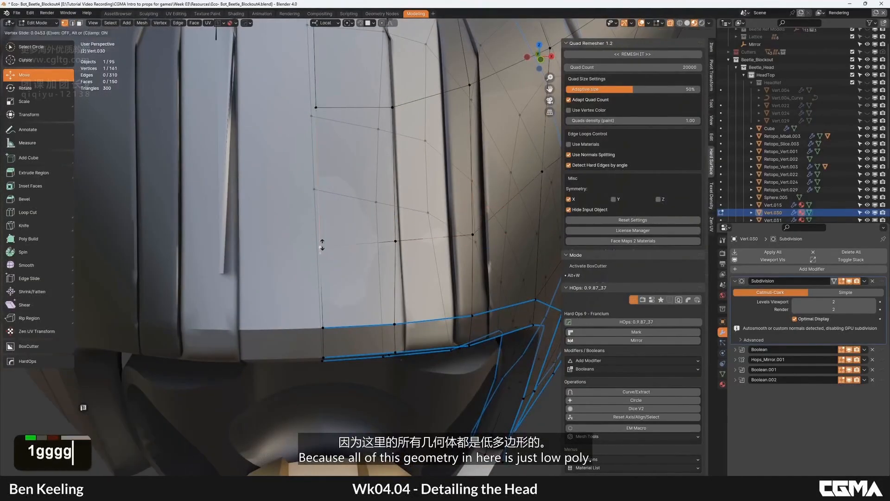
{"action": "left_click", "coordinate": [322, 244]}
Select the two horizontal edges of the lower row and set their mean crease to 1.00.
{"action": "key", "text": "2"}
{"action": "left_click", "coordinate": [362, 245]}
{"action": "scroll", "coordinate": [371, 246], "scroll_direction": "down", "scroll_amount": 2}
{"action": "middle_click_drag", "start_coordinate": [397, 250], "coordinate": [366, 258], "text": "alt"}
{"action": "left_click", "coordinate": [414, 247], "text": "shift"}
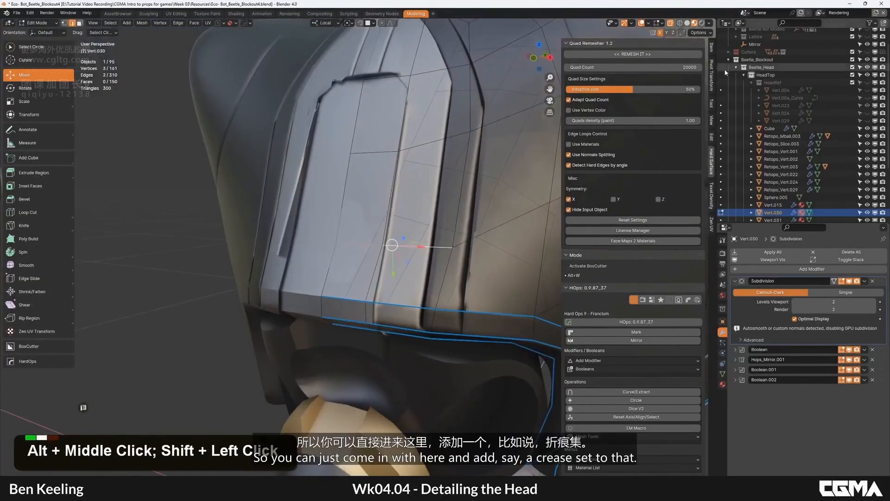
{"action": "left_click", "coordinate": [711, 52]}
{"action": "left_click", "coordinate": [624, 132]}
{"action": "type", "text": "1"}
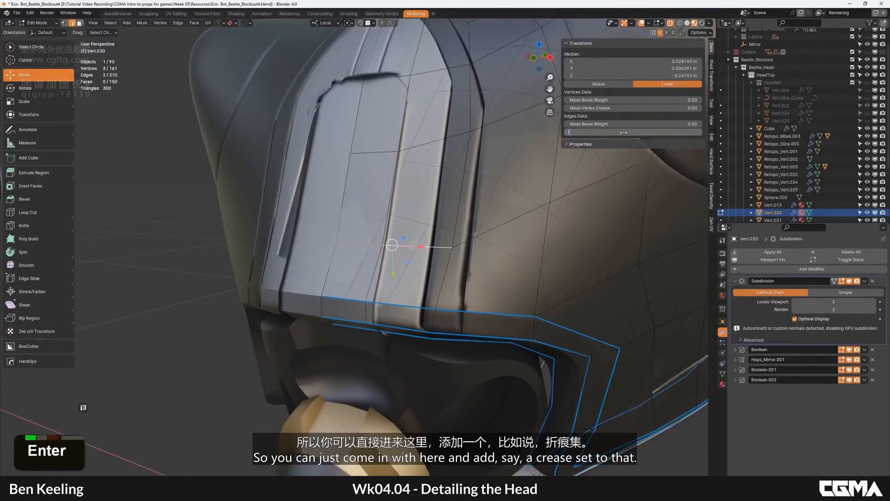
Check the creased surface in Object Mode, mark the outer edge of the creased row as sharp and review the shading.
{"action": "key", "text": "Tab"}
{"action": "scroll", "coordinate": [428, 149], "scroll_direction": "down", "scroll_amount": 4}
{"action": "middle_click_drag", "start_coordinate": [367, 190], "coordinate": [368, 245], "text": "alt"}
{"action": "scroll", "coordinate": [397, 228], "scroll_direction": "up", "scroll_amount": 4}
{"action": "key", "text": "Tab"}
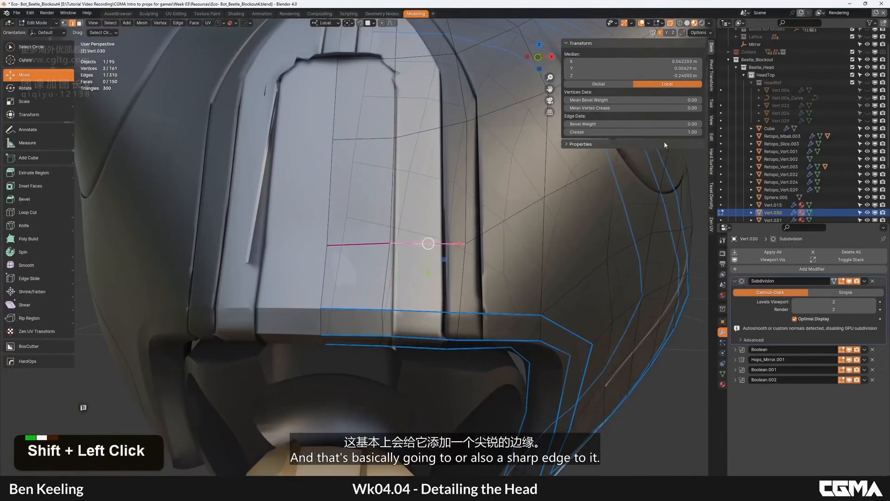
{"action": "right_click", "coordinate": [408, 229]}
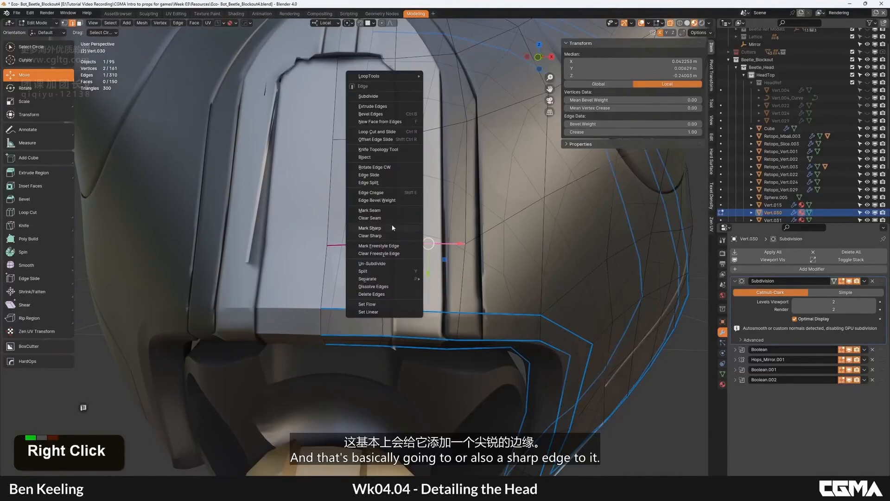
{"action": "left_click", "coordinate": [392, 228]}
{"action": "key", "text": "Tab"}
{"action": "scroll", "coordinate": [392, 226], "scroll_direction": "down", "scroll_amount": 3}
{"action": "middle_click_drag", "start_coordinate": [389, 223], "coordinate": [505, 223], "text": "alt"}
Select both creased edges, move them slightly up and check the shape in Object Mode.
{"action": "key", "text": "Tab"}
{"action": "left_click", "coordinate": [367, 243], "text": "shift"}
{"action": "key", "text": "g"}
{"action": "left_click", "coordinate": [371, 234]}
{"action": "key", "text": "Tab"}
{"action": "key", "text": "Tab"}
{"action": "middle_click_drag", "start_coordinate": [392, 256], "coordinate": [408, 258], "text": "alt"}
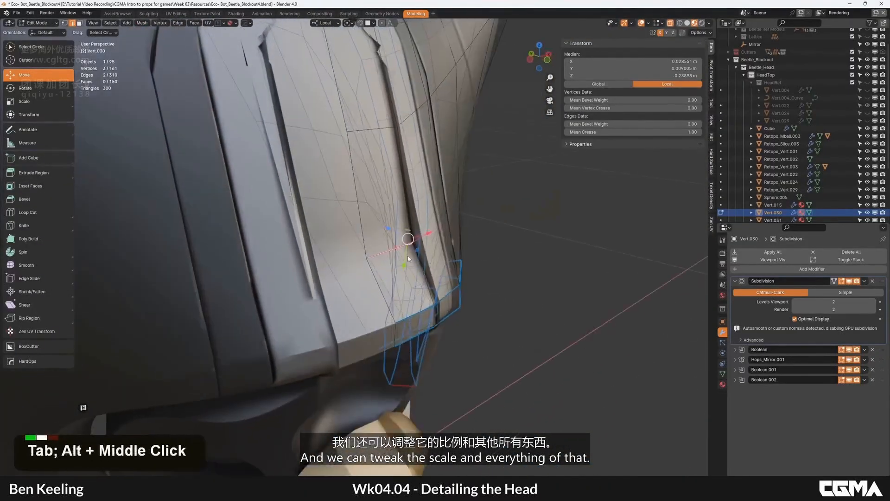
{"action": "key", "text": "Tab"}
{"action": "key", "text": "Tab"}
Mark both creased edges as sharp and inspect the change in smoothing on the panel in Object Mode.
{"action": "right_click", "coordinate": [400, 251]}
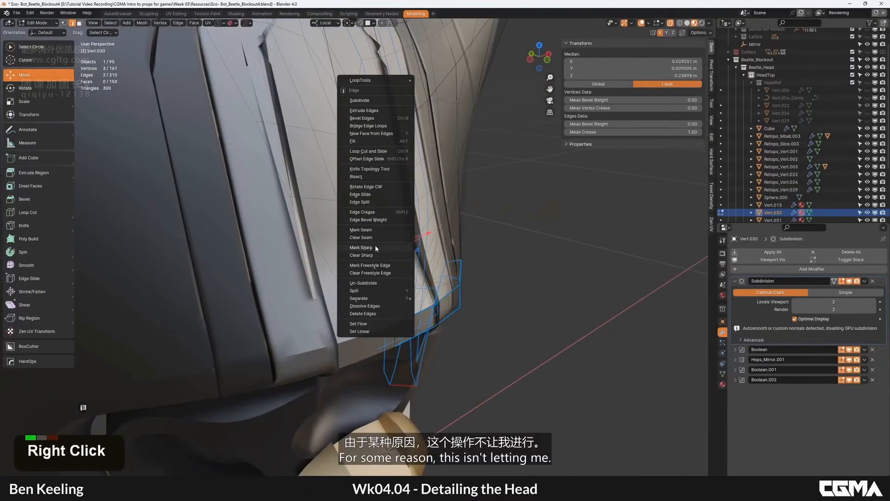
{"action": "middle_click", "coordinate": [411, 241], "text": "alt"}
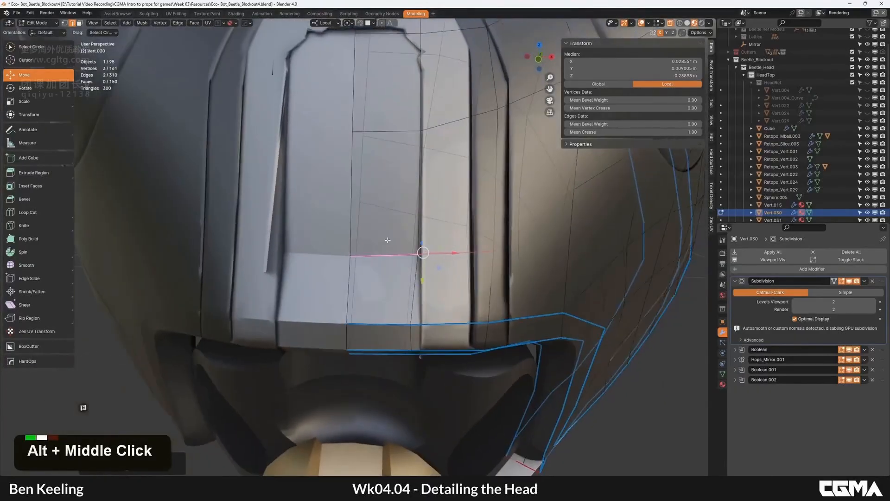
{"action": "key", "text": "Tab"}
{"action": "middle_click", "coordinate": [379, 244], "text": "alt"}
{"action": "middle_click_drag", "start_coordinate": [380, 243], "coordinate": [465, 249]}
{"action": "middle_click", "coordinate": [408, 259], "text": "alt"}
{"action": "scroll", "coordinate": [405, 268], "scroll_direction": "down", "scroll_amount": 5}
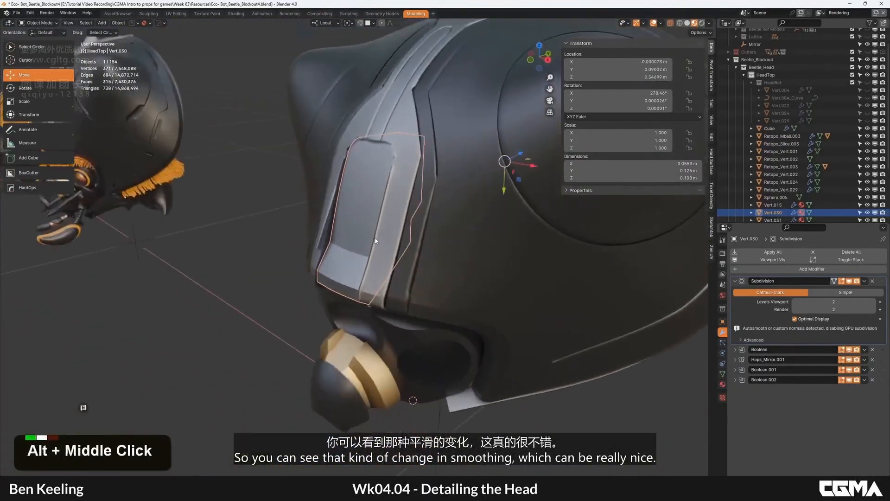
Select the lower centre panel and turn off all its modifiers in the viewport to examine the base shell.
{"action": "left_click", "coordinate": [408, 218]}
{"action": "middle_click", "coordinate": [419, 255], "text": "alt"}
{"action": "left_click", "coordinate": [382, 256], "text": "shift"}
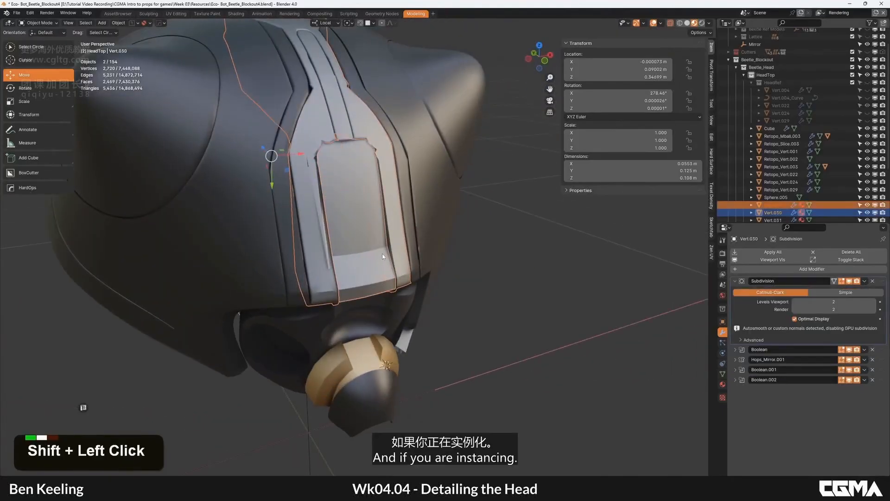
{"action": "left_click", "coordinate": [773, 259]}
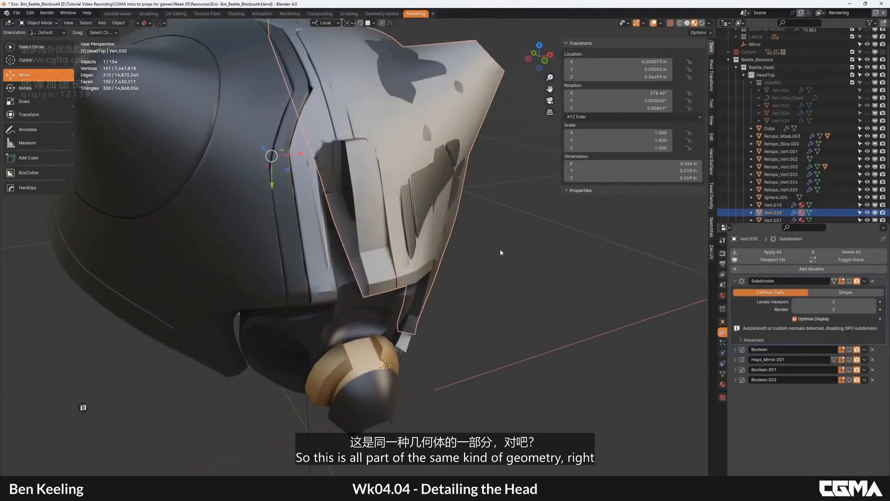
{"action": "middle_click", "coordinate": [499, 248], "text": "alt"}
Select the surrounding centre strip and toggle its modifiers' viewport display off and on to compare it with the original shell.
{"action": "left_click", "coordinate": [377, 251]}
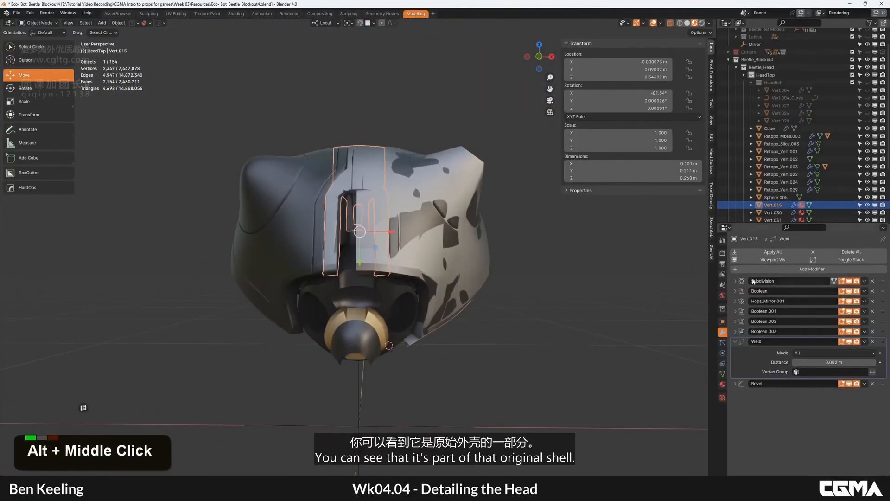
{"action": "left_click", "coordinate": [758, 260]}
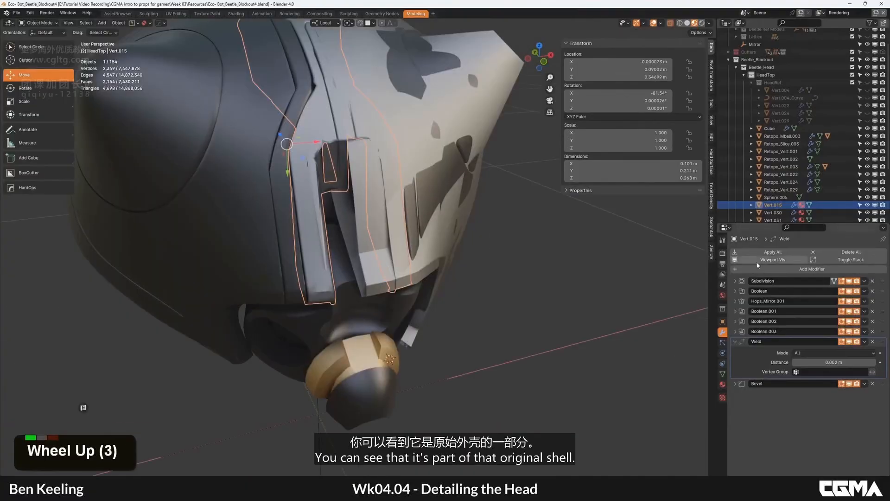
{"action": "scroll", "coordinate": [426, 235], "scroll_direction": "down", "scroll_amount": 3}
{"action": "middle_click", "coordinate": [426, 235], "text": "alt"}
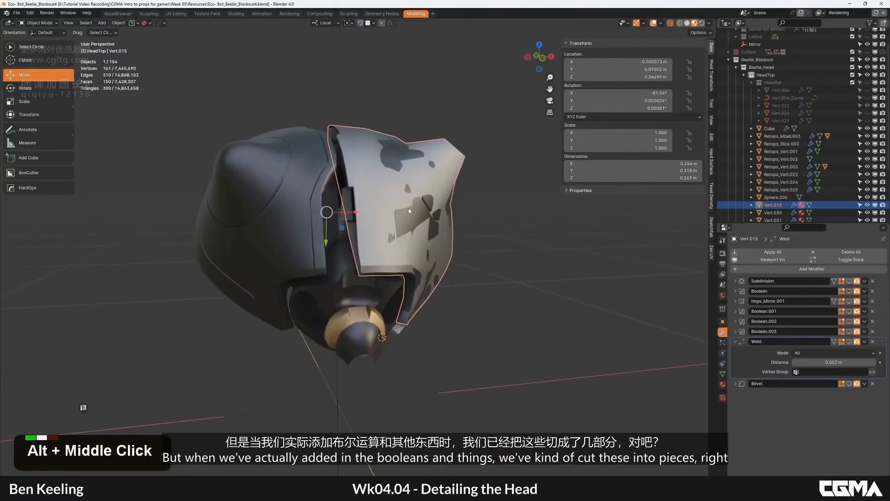
{"action": "left_click", "coordinate": [770, 260]}
{"action": "scroll", "coordinate": [366, 241], "scroll_direction": "up", "scroll_amount": 4}
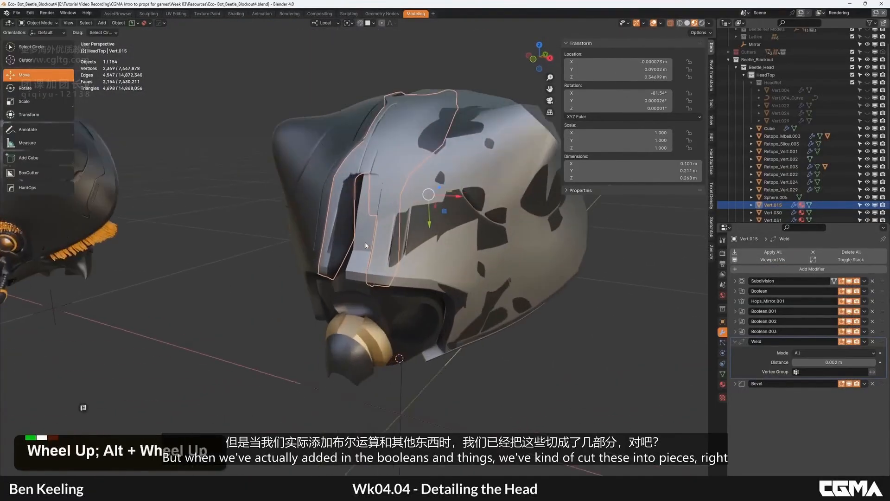
Select the strip together with the centre panel and link the panel's object data to the strip.
{"action": "middle_click", "coordinate": [369, 225], "text": "alt"}
{"action": "middle_click_drag", "start_coordinate": [393, 123], "coordinate": [388, 249], "text": "alt"}
{"action": "left_click", "coordinate": [374, 247], "text": "shift"}
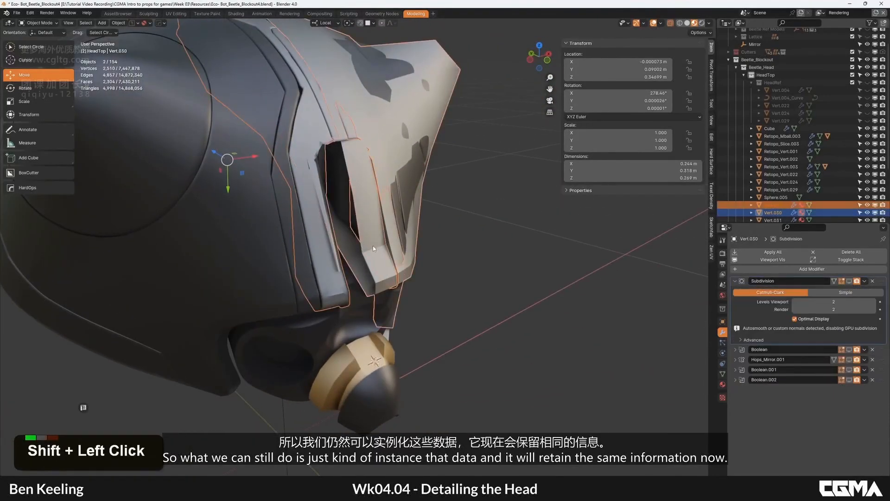
{"action": "key", "text": "ctrl+l"}
{"action": "left_click", "coordinate": [361, 239]}
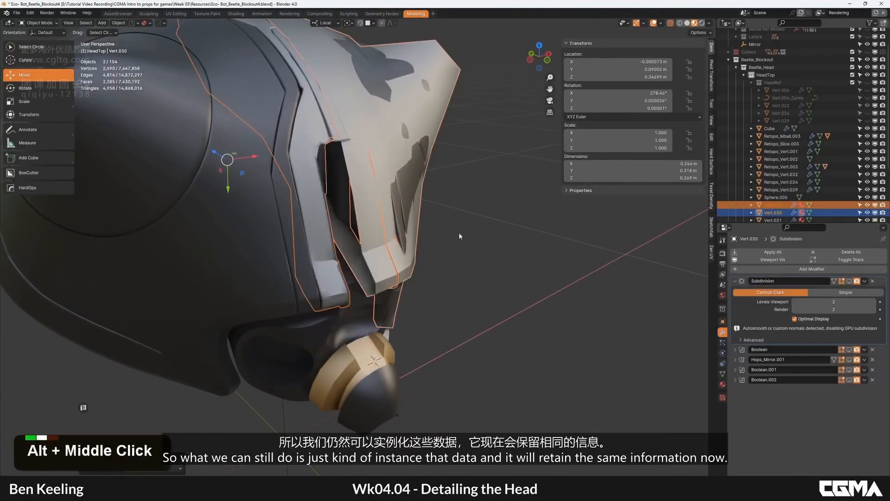
Turn the centre panel's modifiers back on and inspect the linked strip and panel with the wireframe overlay.
{"action": "middle_click_drag", "start_coordinate": [361, 239], "coordinate": [400, 245], "text": "alt"}
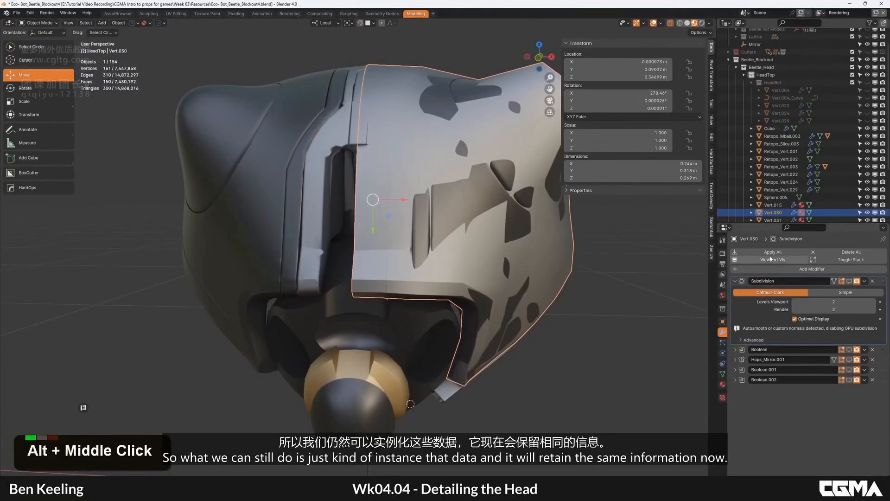
{"action": "middle_click_drag", "start_coordinate": [464, 259], "coordinate": [407, 227], "text": "alt"}
{"action": "scroll", "coordinate": [487, 250], "scroll_direction": "up", "scroll_amount": 3}
{"action": "key", "text": "F4"}
{"action": "left_click", "coordinate": [392, 237]}
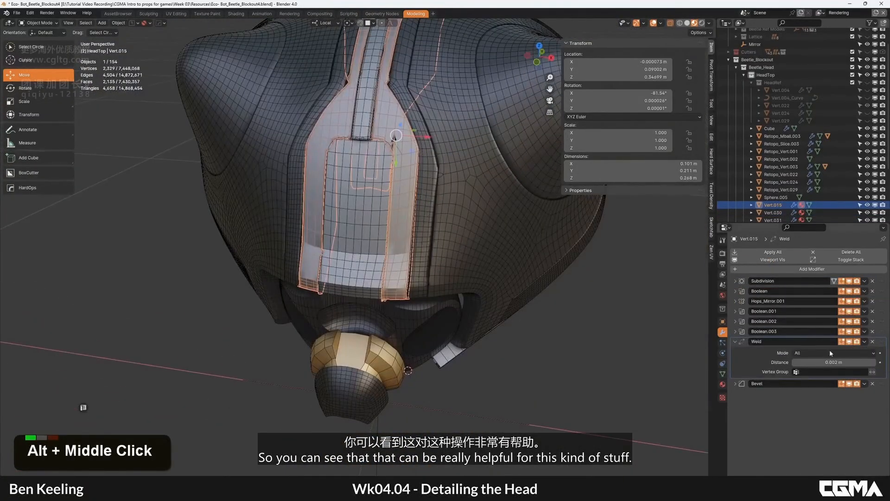
Hide the wireframe overlay and remove the Weld modifier from the centre strip.
{"action": "middle_click_drag", "start_coordinate": [518, 284], "coordinate": [352, 204], "text": "alt"}
{"action": "key", "text": "F4"}
{"action": "key", "text": "alt+a"}
{"action": "left_click", "coordinate": [353, 204]}
{"action": "left_click", "coordinate": [872, 341]}
{"action": "scroll", "coordinate": [445, 233], "scroll_direction": "up", "scroll_amount": 3}
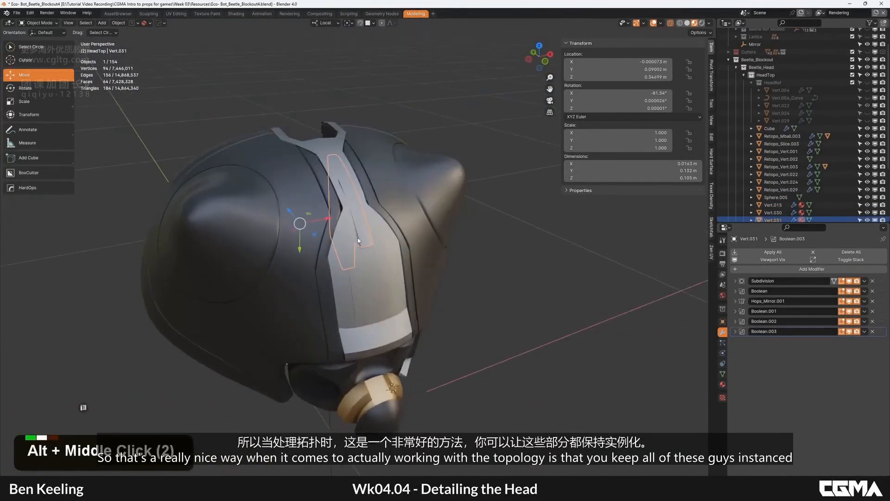
Examine the centre pieces' topology and normals using the Wireframe and Face Orientation overlays.
{"action": "key", "text": "F4"}
{"action": "key", "text": "alt+v"}
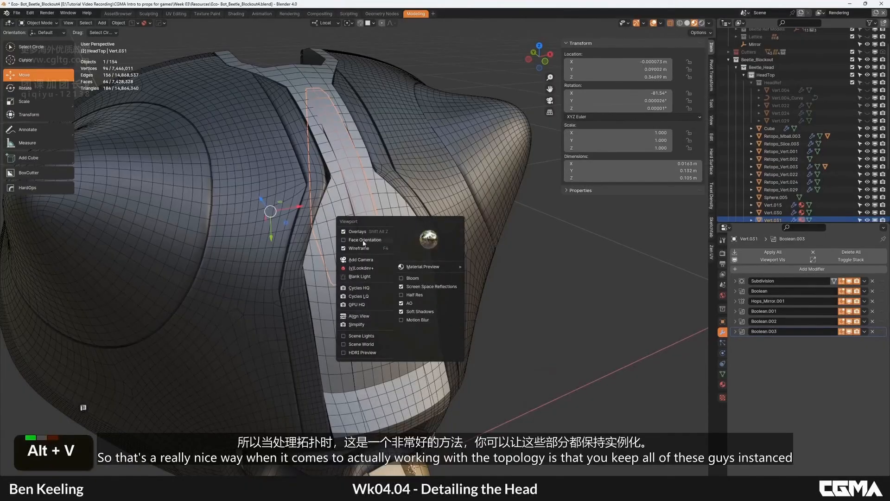
{"action": "left_click", "coordinate": [364, 240]}
{"action": "middle_click_drag", "start_coordinate": [364, 239], "coordinate": [422, 277], "text": "alt"}
{"action": "key", "text": "alt+v"}
{"action": "left_click", "coordinate": [438, 240]}
{"action": "left_click", "coordinate": [468, 254]}
{"action": "middle_click_drag", "start_coordinate": [482, 248], "coordinate": [392, 274], "text": "alt"}
{"action": "key", "text": "F4"}
{"action": "scroll", "coordinate": [348, 302], "scroll_direction": "up", "scroll_amount": 3}
{"action": "scroll", "coordinate": [348, 302], "scroll_direction": "down", "scroll_amount": 2}
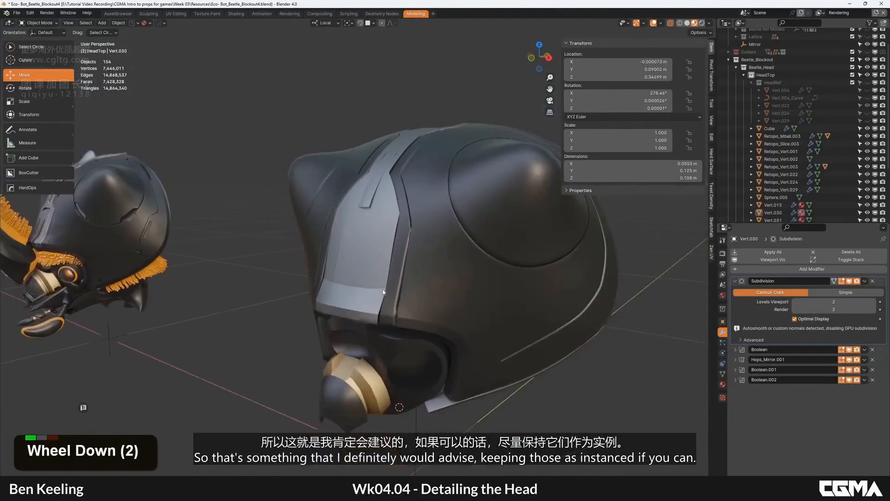
Select the lower centre panel and show the wireframe overlay on the head.
{"action": "middle_click_drag", "start_coordinate": [349, 300], "coordinate": [392, 225], "text": "alt"}
{"action": "left_click", "coordinate": [389, 277]}
{"action": "scroll", "coordinate": [397, 288], "scroll_direction": "up", "scroll_amount": 2}
{"action": "key", "text": "F4"}
{"action": "scroll", "coordinate": [405, 284], "scroll_direction": "down", "scroll_amount": 2}
Try to draw a cube onto the isolated panel with the Add Cube tool, then return to the full head.
{"action": "key", "text": "KP_Divide"}
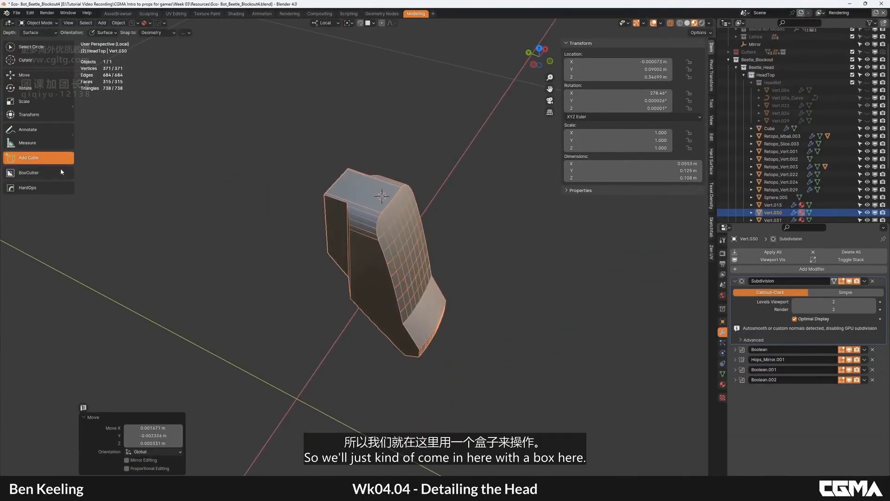
{"action": "middle_click_drag", "start_coordinate": [413, 204], "coordinate": [362, 146], "text": "alt"}
{"action": "left_click", "coordinate": [186, 33]}
{"action": "scroll", "coordinate": [372, 223], "scroll_direction": "up", "scroll_amount": 3}
{"action": "middle_click_drag", "start_coordinate": [448, 185], "coordinate": [389, 182], "text": "alt"}
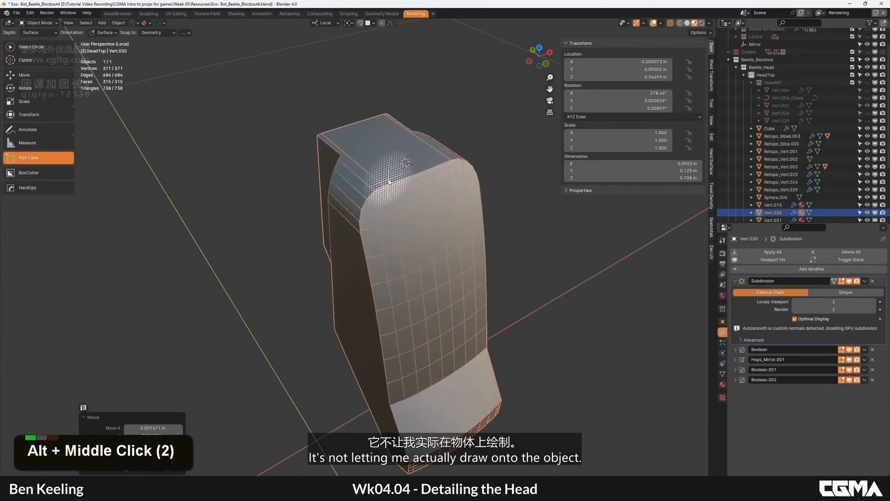
{"action": "key", "text": "KP_Divide"}
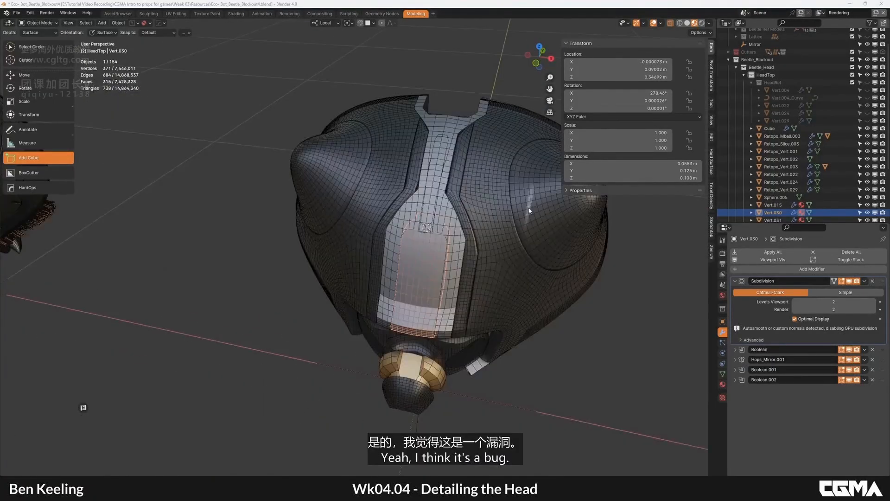
Try to align the Add Cube placement grid to the centre panel's surface within the full head.
{"action": "middle_click_drag", "start_coordinate": [529, 204], "coordinate": [488, 204]}
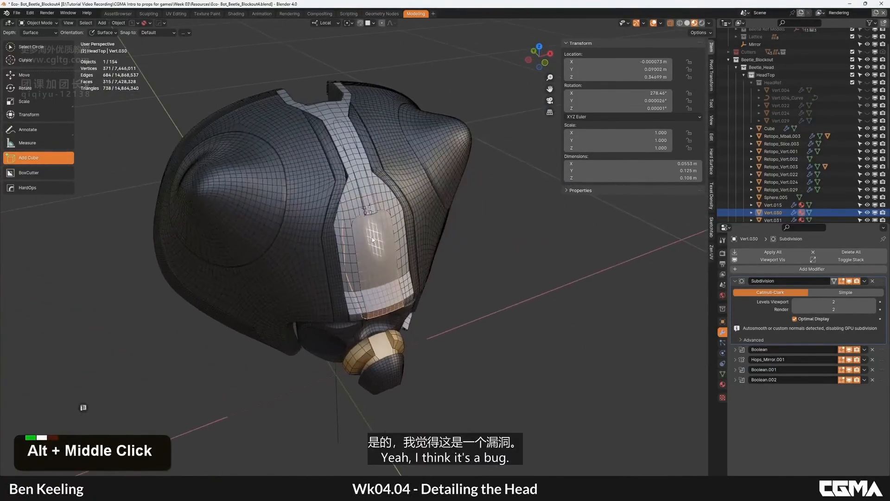
{"action": "scroll", "coordinate": [394, 208], "scroll_direction": "up", "scroll_amount": 4}
{"action": "middle_click", "coordinate": [330, 187], "text": "alt"}
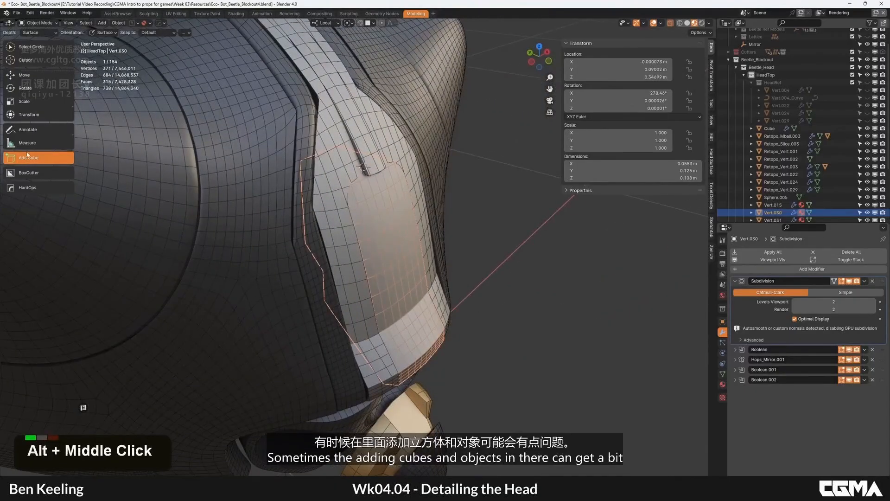
{"action": "middle_click", "coordinate": [284, 173], "text": "alt"}
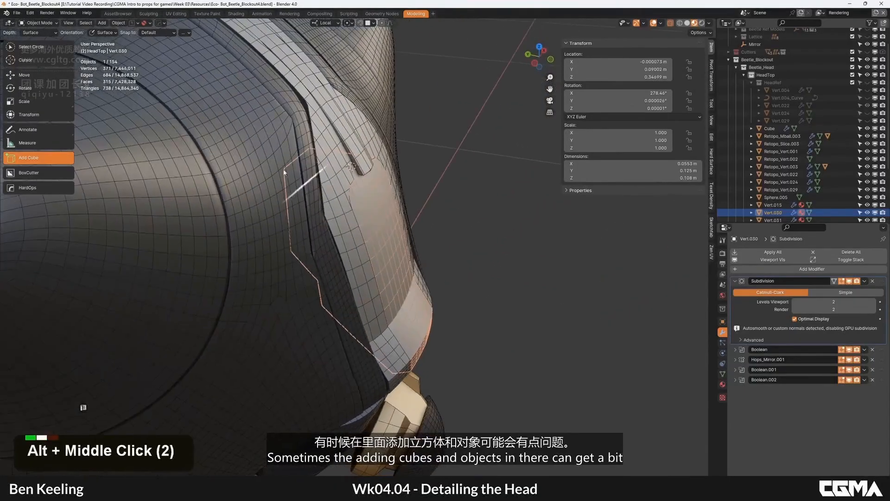
{"action": "middle_click", "coordinate": [373, 204], "text": "alt"}
{"action": "middle_click", "coordinate": [396, 200], "text": "alt"}
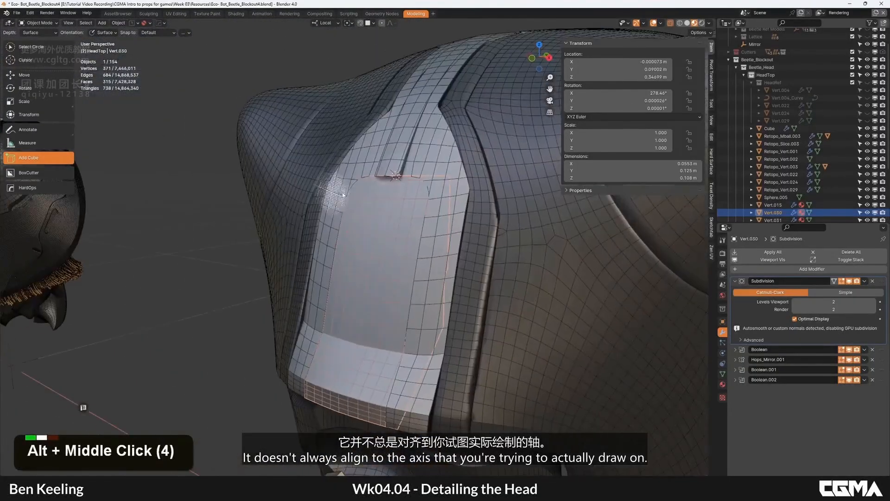
{"action": "middle_click", "coordinate": [384, 204], "text": "alt"}
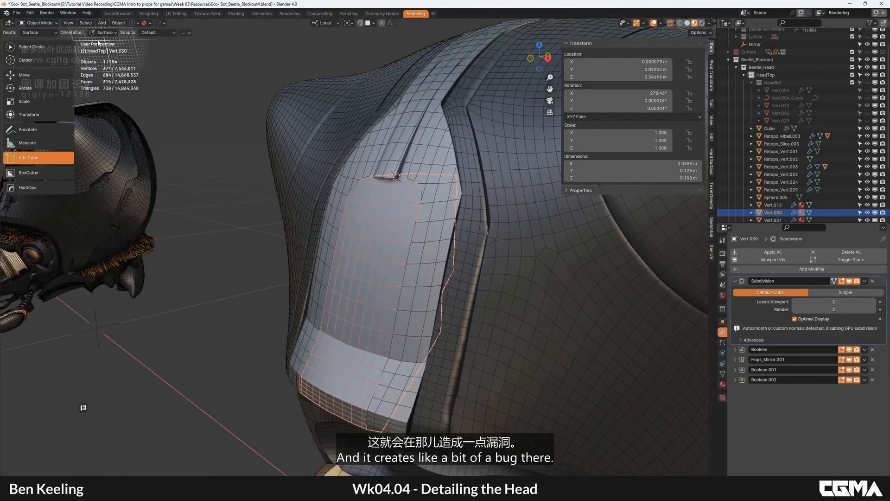
{"action": "scroll", "coordinate": [335, 152], "scroll_direction": "down", "scroll_amount": 2}
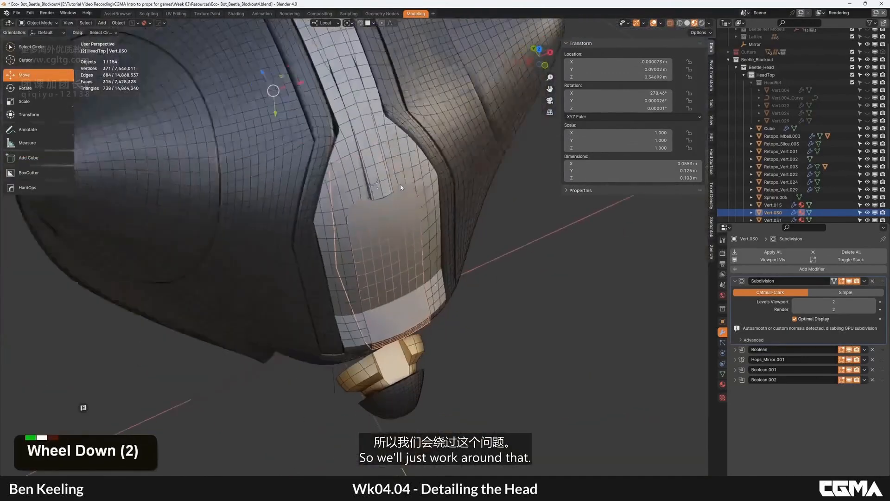
Add a mesh cube at the upper end of the centre panel and scale it down to about 0.036 m.
{"action": "middle_click", "coordinate": [360, 238], "text": "alt"}
{"action": "key", "text": "shift+a"}
{"action": "mouse_move", "coordinate": [436, 213]}
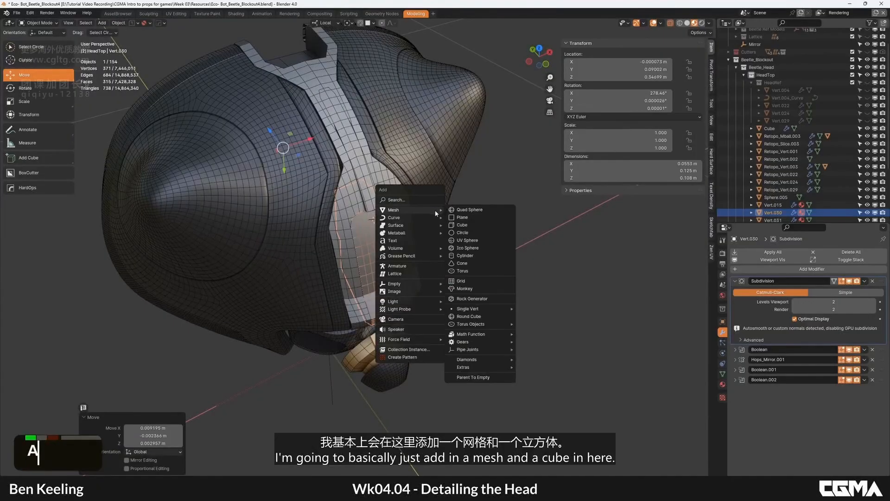
{"action": "left_click", "coordinate": [471, 224]}
{"action": "key", "text": "s"}
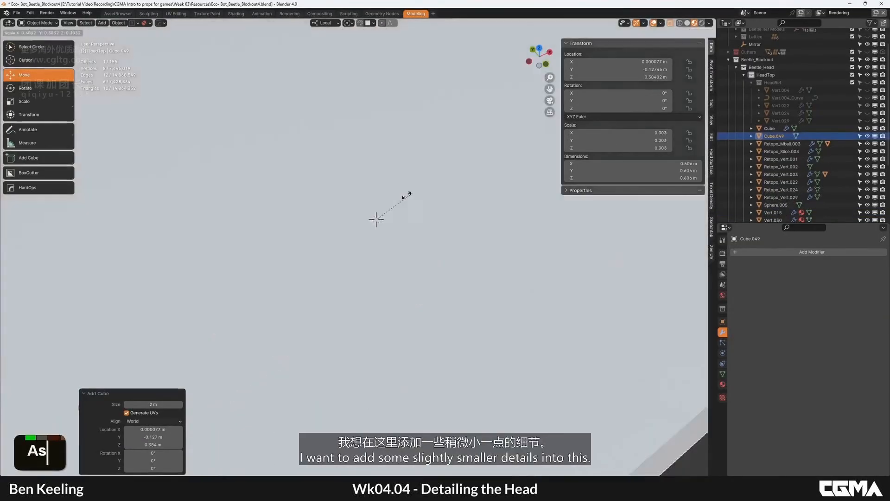
{"action": "left_click", "coordinate": [370, 209]}
{"action": "key", "text": "s"}
{"action": "scroll", "coordinate": [385, 220], "scroll_direction": "up", "scroll_amount": 5}
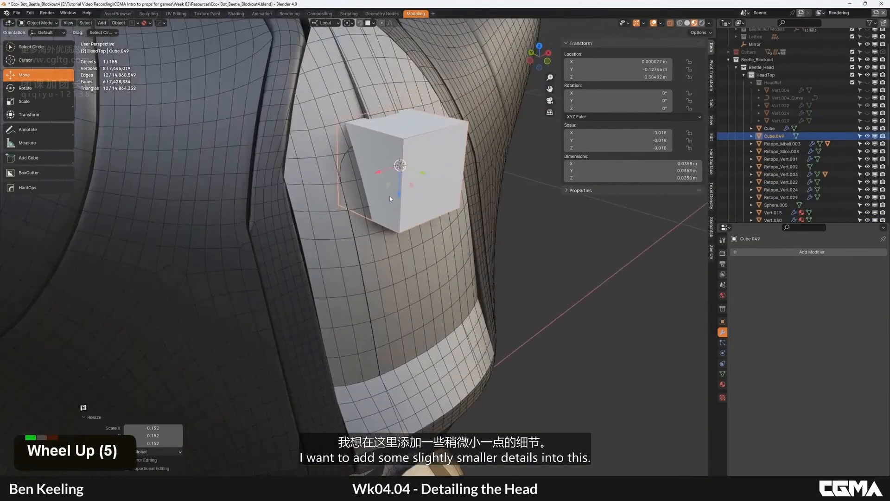
{"action": "scroll", "coordinate": [390, 196], "scroll_direction": "down", "scroll_amount": 2}
{"action": "scroll", "coordinate": [352, 213], "scroll_direction": "up", "scroll_amount": 8}
{"action": "scroll", "coordinate": [292, 232], "scroll_direction": "down", "scroll_amount": 4}
{"action": "scroll", "coordinate": [293, 232], "scroll_direction": "down", "scroll_amount": 3}
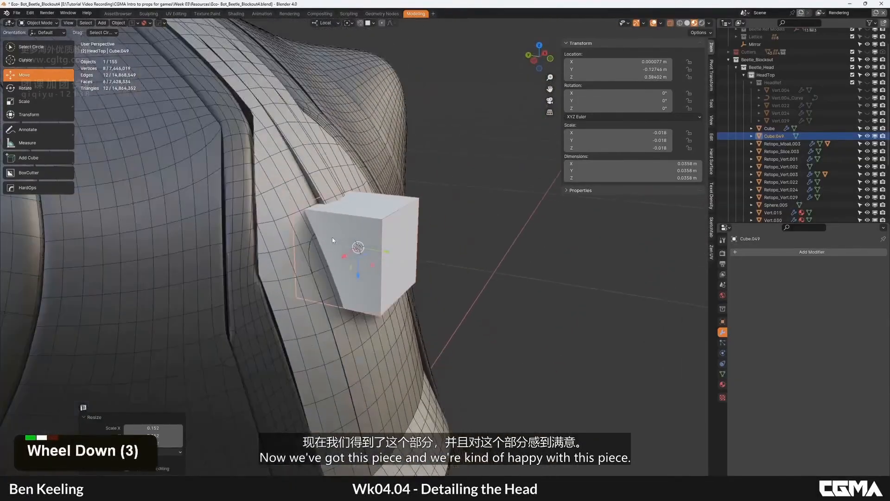
Rotate the cube about X to about -58° and move it slightly up into the panel's surface.
{"action": "middle_click", "coordinate": [406, 230], "text": "alt"}
{"action": "middle_click_drag", "start_coordinate": [426, 219], "coordinate": [447, 217], "text": "alt"}
{"action": "key", "text": "1"}
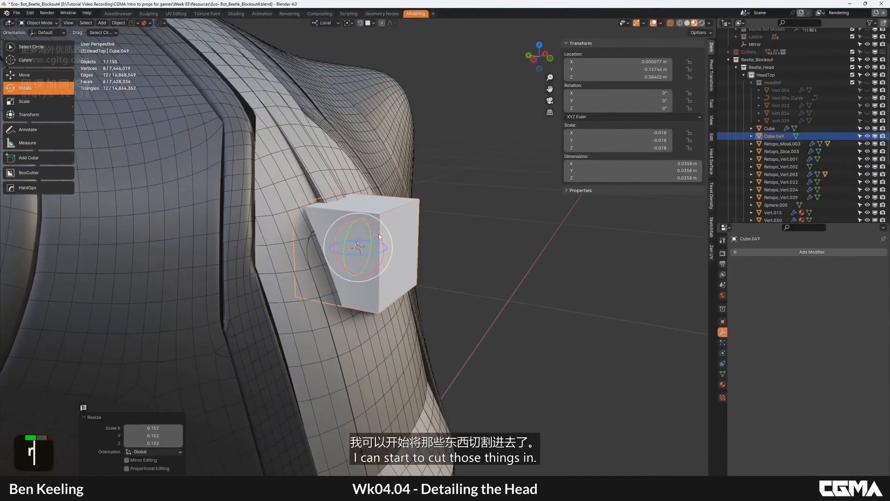
{"action": "left_click_drag", "start_coordinate": [380, 233], "coordinate": [345, 211]}
{"action": "key", "text": "ctrl+z"}
{"action": "key", "text": "g"}
{"action": "middle_click_drag", "start_coordinate": [370, 221], "coordinate": [330, 234], "text": "alt"}
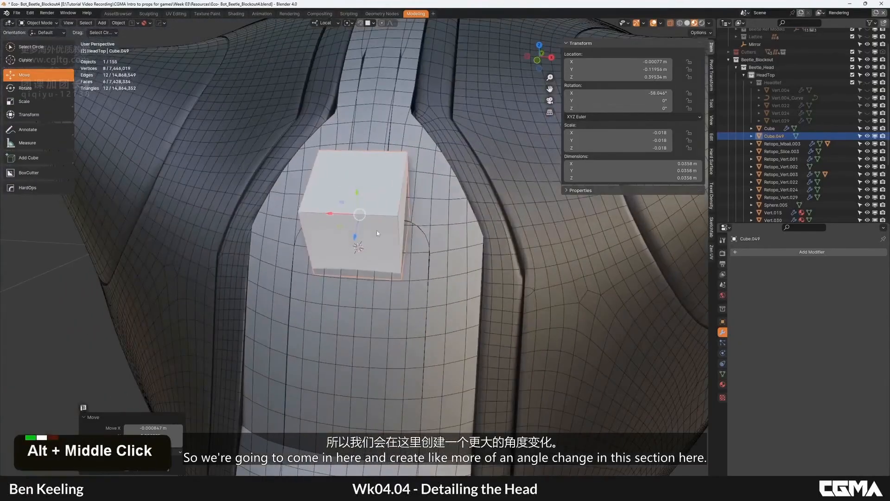
Stretch the cube along X to about 0.143 m and subtract it from the centre panel with a Boolean difference.
{"action": "key", "text": "s"}
{"action": "key", "text": "x"}
{"action": "left_click", "coordinate": [450, 229]}
{"action": "middle_click_drag", "start_coordinate": [445, 234], "coordinate": [403, 232], "text": "alt"}
{"action": "left_click", "coordinate": [412, 282], "text": "shift"}
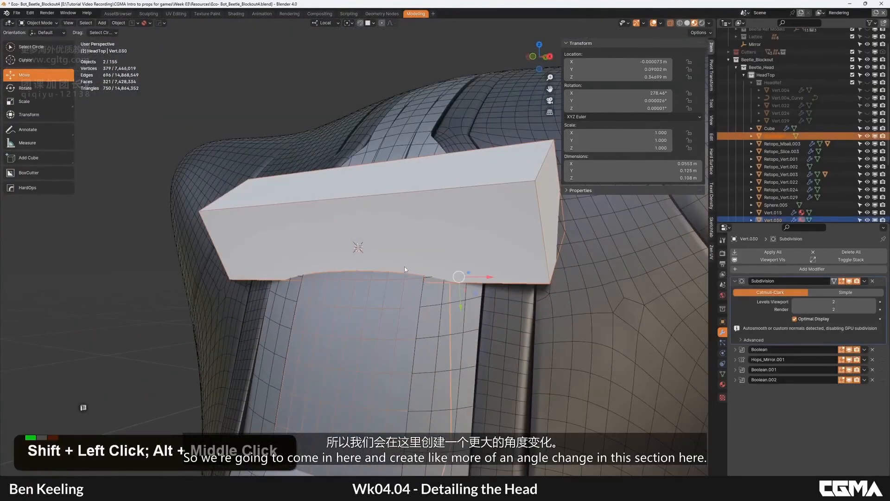
{"action": "key", "text": "ctrl+minus"}
Move the cutter slightly up along the panel and rotate it about X to about -44.6°.
{"action": "middle_click_drag", "start_coordinate": [400, 264], "coordinate": [398, 235], "text": "alt"}
{"action": "scroll", "coordinate": [414, 275], "scroll_direction": "up", "scroll_amount": 1}
{"action": "key", "text": "g"}
{"action": "key", "text": "x"}
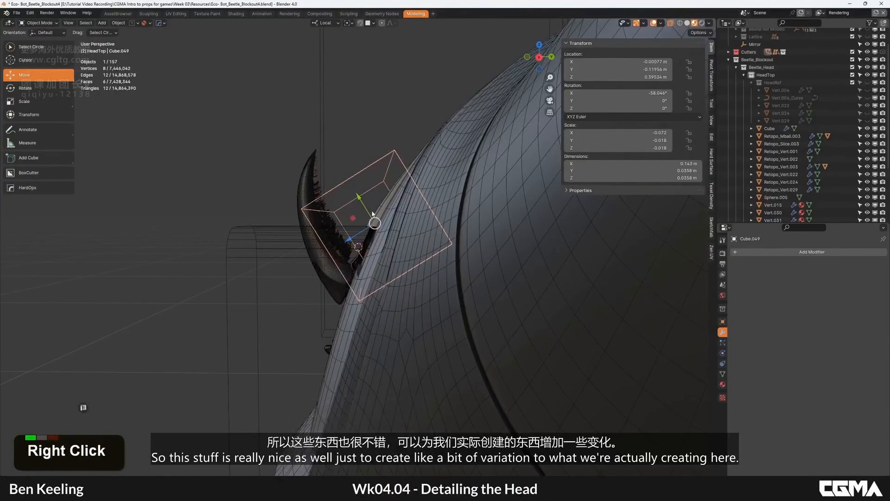
{"action": "right_click", "coordinate": [352, 202]}
{"action": "middle_click_drag", "start_coordinate": [357, 192], "coordinate": [378, 241], "text": "alt"}
{"action": "key", "text": "r"}
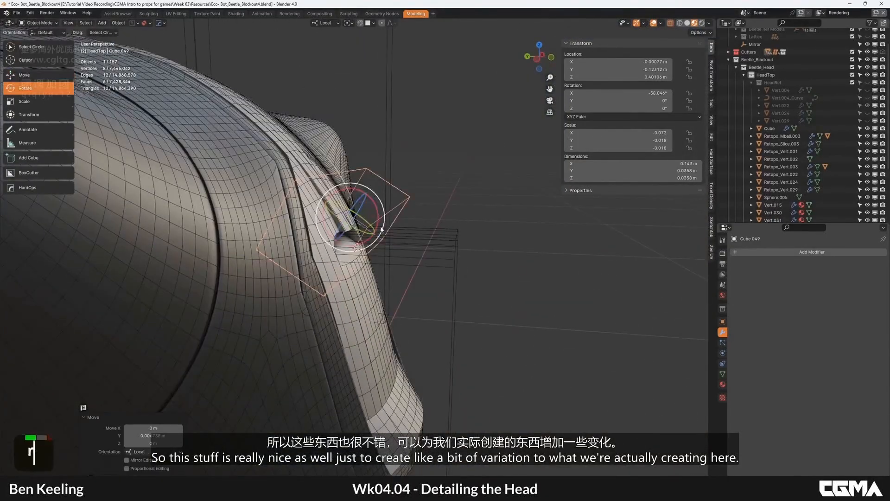
{"action": "left_click", "coordinate": [368, 247]}
{"action": "key", "text": "w"}
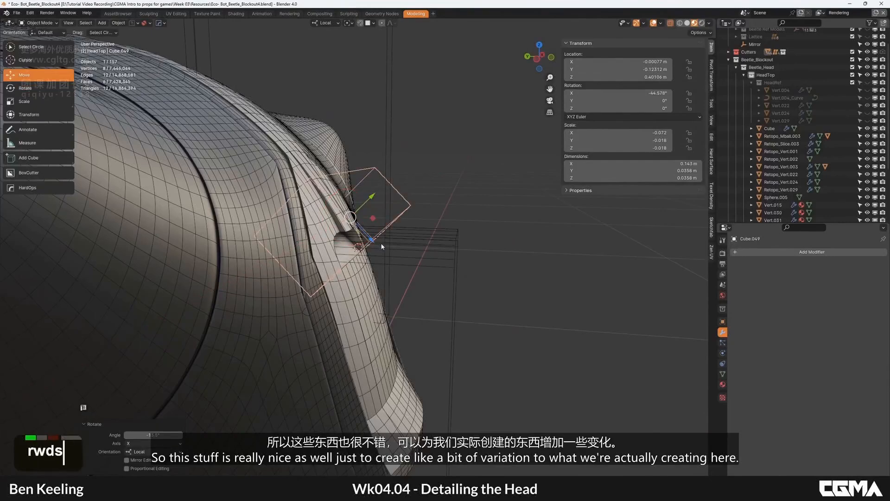
Scale the cutter along its local Z axis to about 0.07 m to widen the cut.
{"action": "key", "text": "s"}
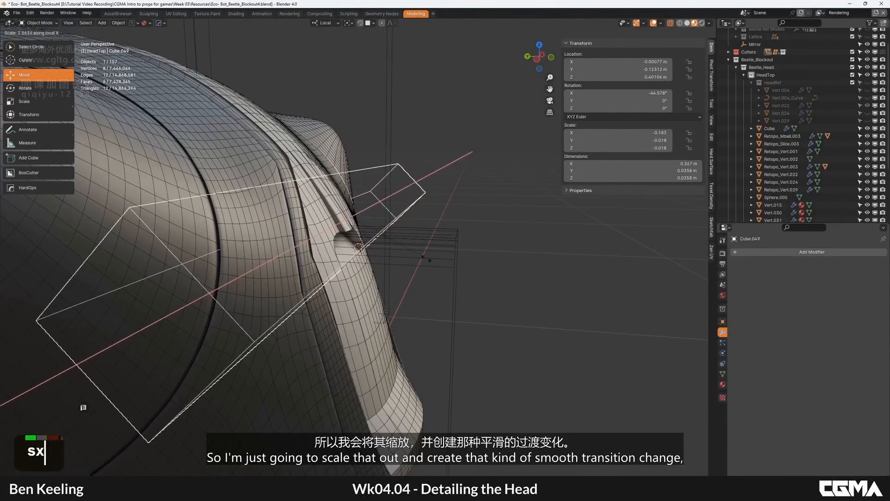
{"action": "middle_click_drag", "start_coordinate": [441, 262], "coordinate": [466, 279], "text": "alt"}
{"action": "key", "text": "z"}
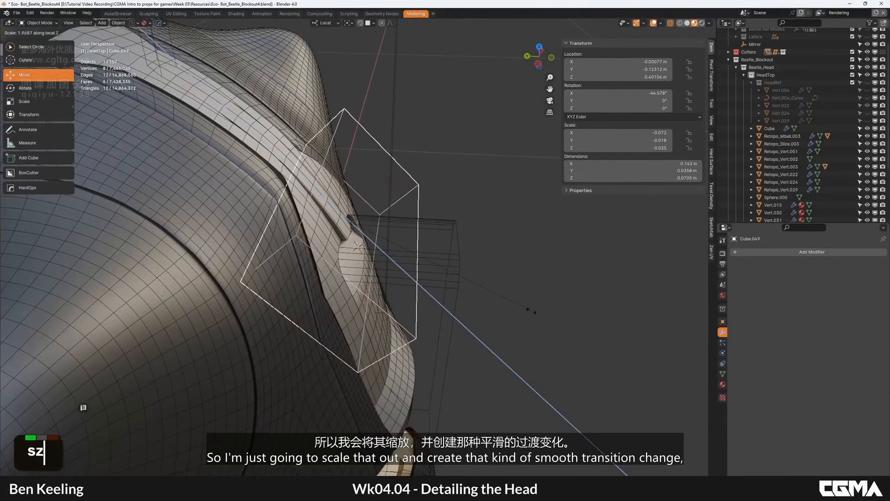
{"action": "left_click", "coordinate": [531, 311]}
Hide the wireframe overlay and compare the cut with the centre panel on the finished head version.
{"action": "middle_click_drag", "start_coordinate": [531, 310], "coordinate": [449, 250], "text": "alt"}
{"action": "scroll", "coordinate": [389, 283], "scroll_direction": "down", "scroll_amount": 2}
{"action": "key", "text": "F4"}
{"action": "middle_click_drag", "start_coordinate": [301, 252], "coordinate": [487, 260]}
{"action": "middle_click_drag", "start_coordinate": [290, 258], "coordinate": [436, 261]}
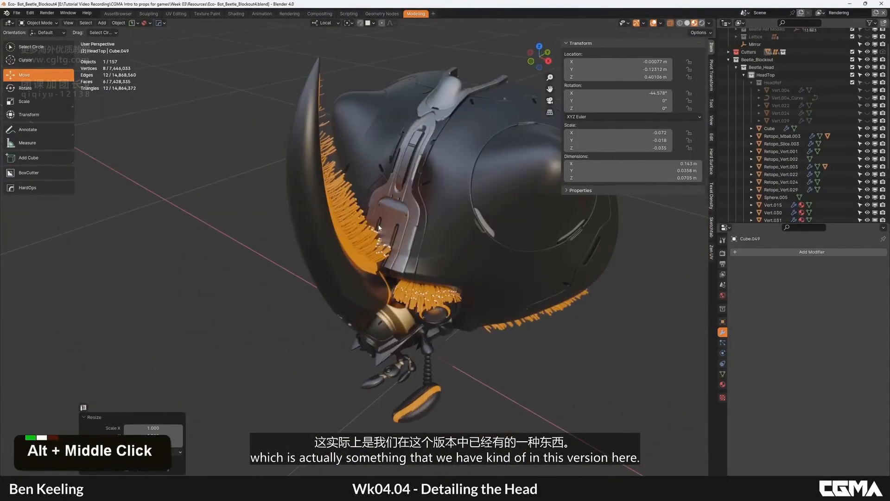
Turn the wireframe overlay back on and hide the Cutters collection with the Boolean cutter from the head.
{"action": "scroll", "coordinate": [513, 296], "scroll_direction": "down", "scroll_amount": 5}
{"action": "middle_click_drag", "start_coordinate": [514, 297], "coordinate": [343, 242], "text": "alt"}
{"action": "key", "text": "F4"}
{"action": "scroll", "coordinate": [343, 221], "scroll_direction": "down", "scroll_amount": 2}
{"action": "key", "text": "h"}
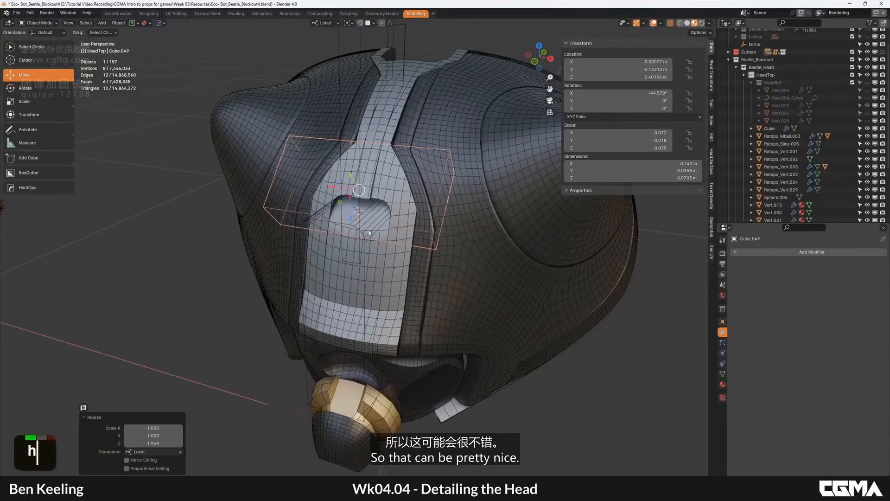
{"action": "left_click", "coordinate": [867, 52], "text": "shift"}
Shade the centre panel smooth with Auto Smooth enabled and lower its angle to 20°.
{"action": "middle_click_drag", "start_coordinate": [347, 185], "coordinate": [378, 194], "text": "alt"}
{"action": "left_click", "coordinate": [497, 221]}
{"action": "middle_click_drag", "start_coordinate": [497, 221], "coordinate": [465, 213]}
{"action": "right_click", "coordinate": [466, 213]}
{"action": "left_click", "coordinate": [466, 214]}
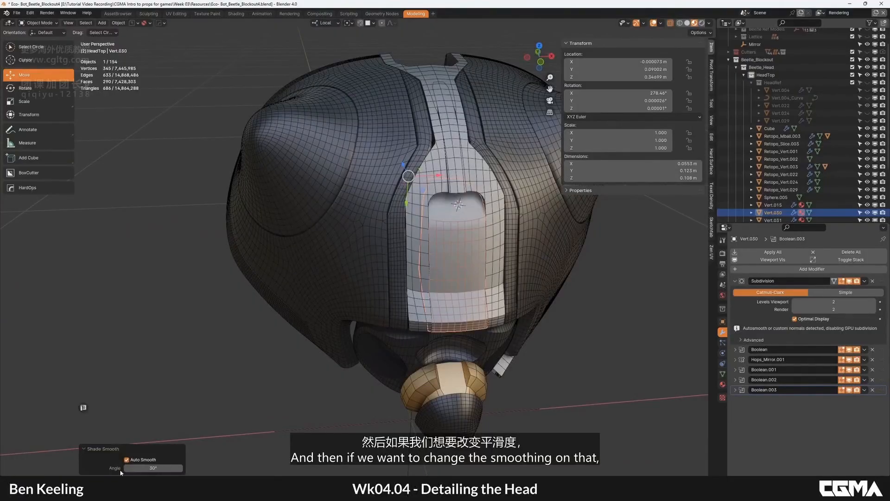
{"action": "key", "text": "Return"}
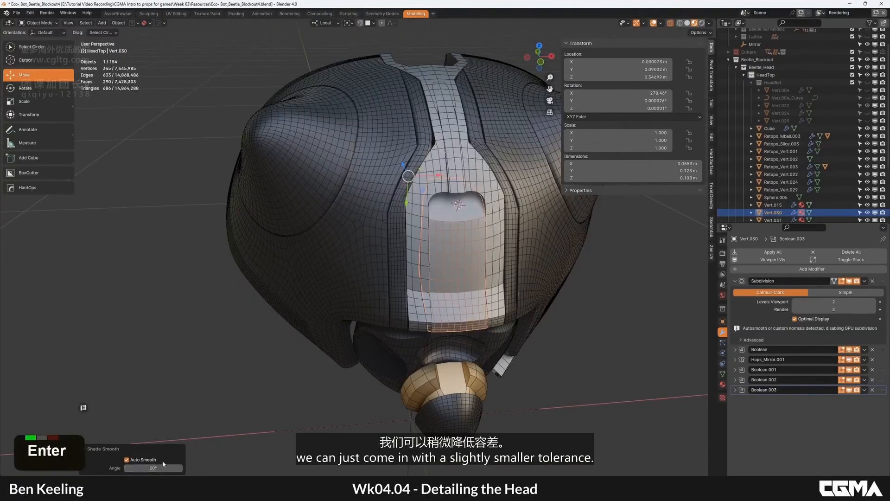
Hide the wireframe overlay, place the 3D cursor on the centre panel just below the recess's corner and add a cylinder there.
{"action": "middle_click_drag", "start_coordinate": [324, 223], "coordinate": [432, 196], "text": "alt"}
{"action": "key", "text": "F4"}
{"action": "scroll", "coordinate": [393, 240], "scroll_direction": "up", "scroll_amount": 5}
{"action": "scroll", "coordinate": [393, 240], "scroll_direction": "down", "scroll_amount": 4}
{"action": "scroll", "coordinate": [370, 250], "scroll_direction": "down", "scroll_amount": 2}
{"action": "scroll", "coordinate": [361, 253], "scroll_direction": "up", "scroll_amount": 3}
{"action": "right_click", "coordinate": [436, 193], "text": "shift"}
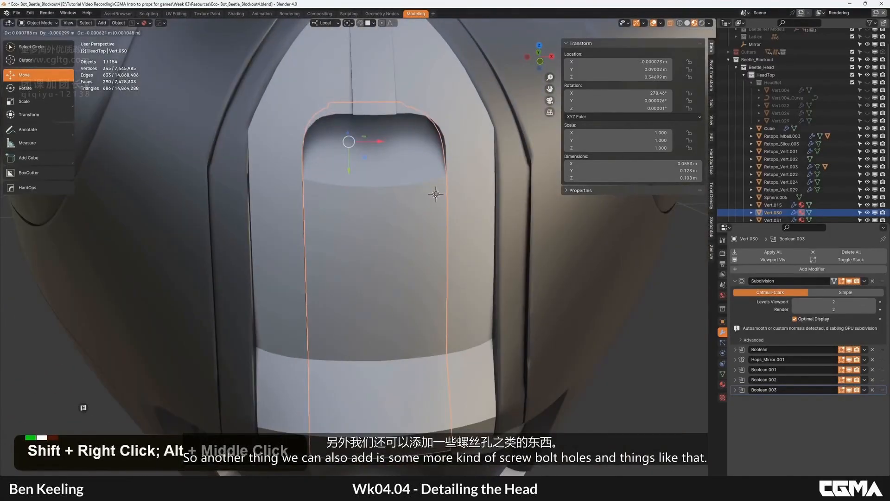
{"action": "key", "text": "shift+a"}
{"action": "mouse_move", "coordinate": [481, 225]}
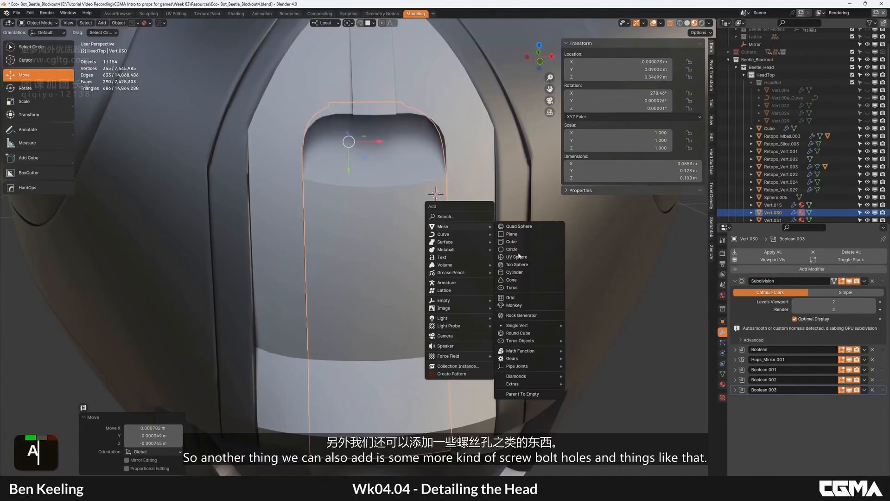
{"action": "left_click", "coordinate": [514, 272]}
Scale the cylinder down uniformly to about 0.006 m for a small bolt hole.
{"action": "scroll", "coordinate": [477, 196], "scroll_direction": "down", "scroll_amount": 7}
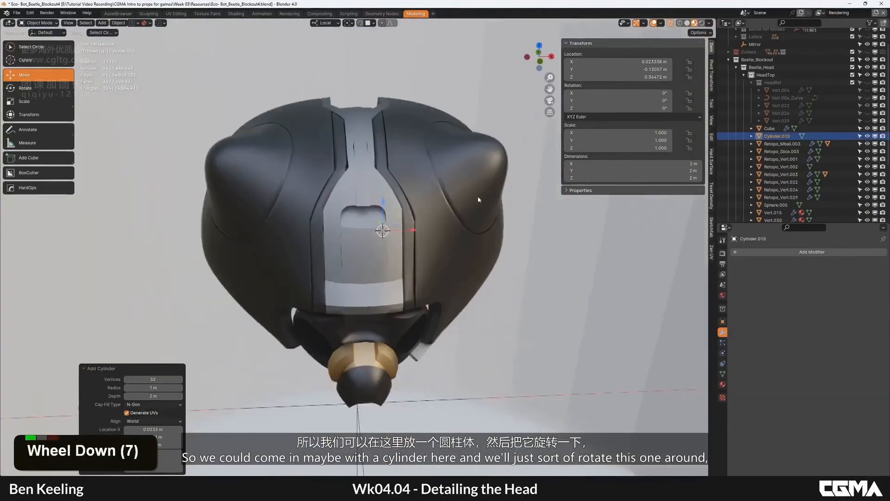
{"action": "key", "text": "s"}
{"action": "left_click", "coordinate": [510, 208]}
{"action": "key", "text": "s"}
{"action": "left_click", "coordinate": [390, 232]}
{"action": "scroll", "coordinate": [525, 217], "scroll_direction": "up", "scroll_amount": 6}
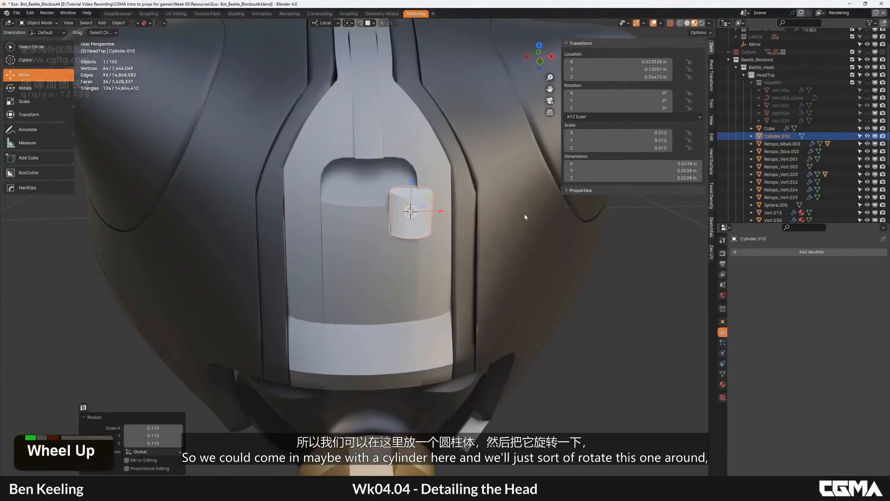
{"action": "left_click", "coordinate": [410, 211]}
{"action": "middle_click", "coordinate": [410, 212], "text": "alt"}
Rotate the cylinder about X to about 67.4° and lengthen it along local Z to about 0.0174 m.
{"action": "scroll", "coordinate": [427, 218], "scroll_direction": "up", "scroll_amount": 4}
{"action": "key", "text": "r"}
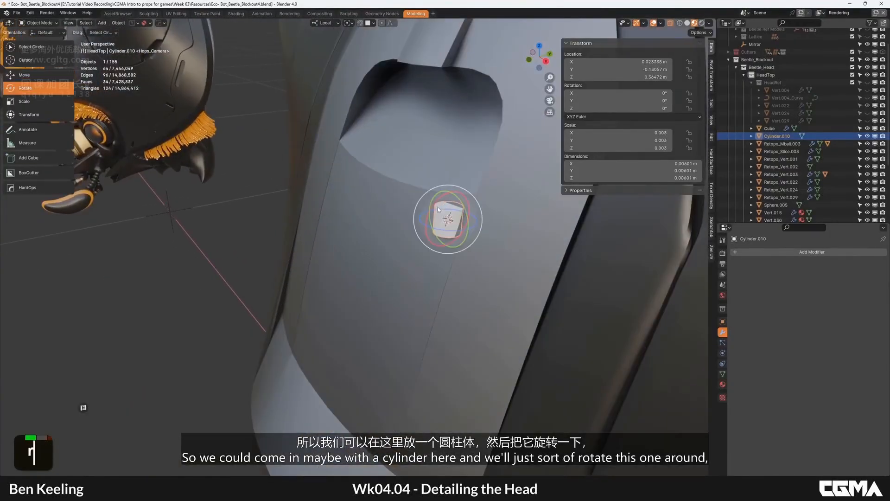
{"action": "left_click", "coordinate": [416, 218]}
{"action": "key", "text": "w"}
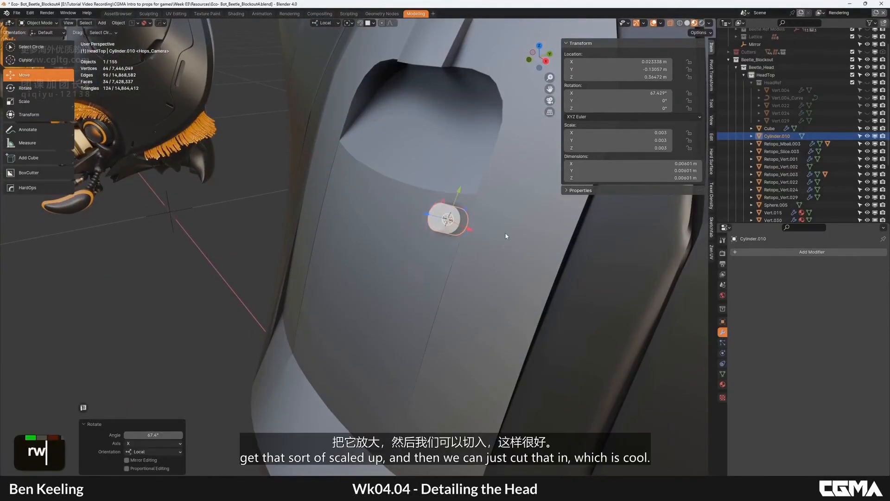
{"action": "left_click", "coordinate": [581, 251]}
{"action": "middle_click", "coordinate": [581, 251], "text": "alt"}
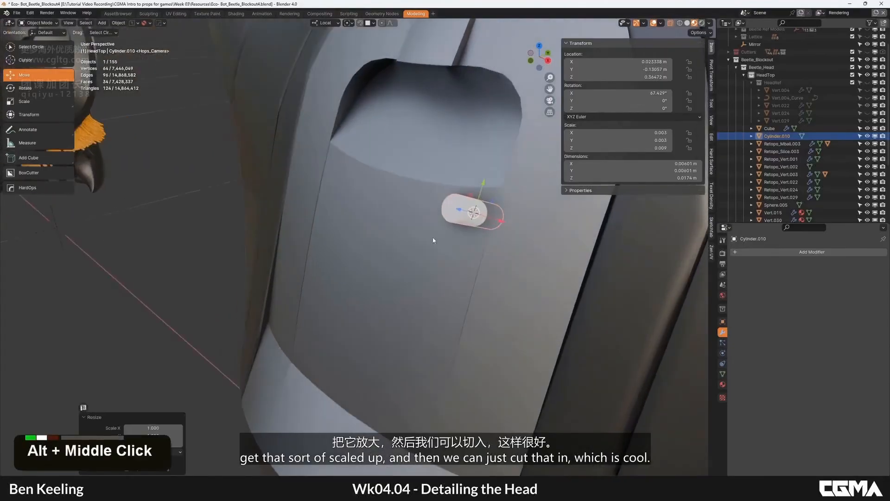
Subtract the cylinder from the centre panel with a Boolean difference to cut the bolt hole.
{"action": "left_click", "coordinate": [492, 237], "text": "shift"}
{"action": "middle_click", "coordinate": [492, 237], "text": "alt"}
{"action": "key", "text": "ctrl+KP_Subtract"}
{"action": "middle_click", "coordinate": [447, 209], "text": "alt"}
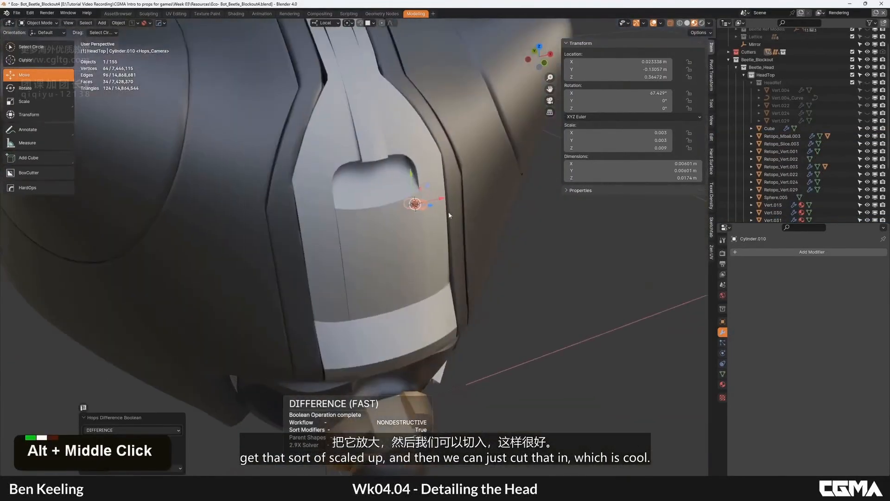
{"action": "middle_click_drag", "start_coordinate": [447, 208], "coordinate": [471, 203]}
{"action": "middle_click", "coordinate": [493, 205], "text": "alt"}
Narrow the cylinder cutter to about 0.0039 m in diameter without changing its length and shift it slightly up the panel.
{"action": "key", "text": "s"}
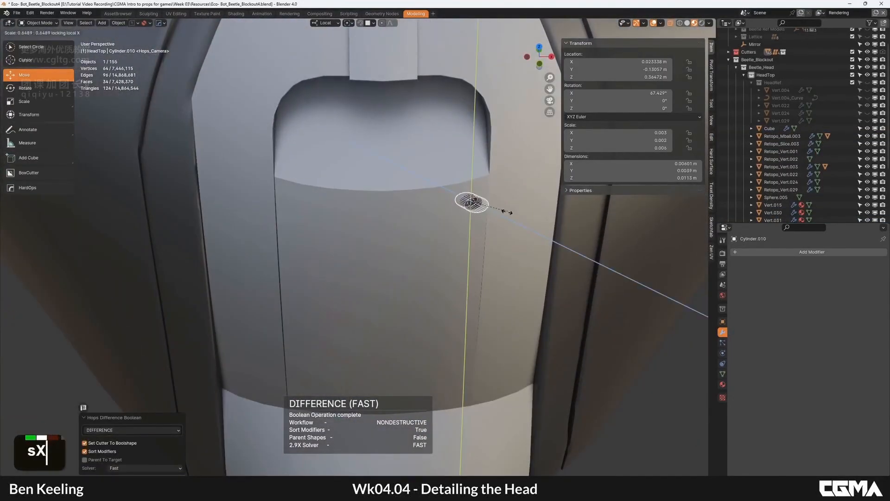
{"action": "right_click", "coordinate": [504, 208]}
{"action": "key", "text": "s"}
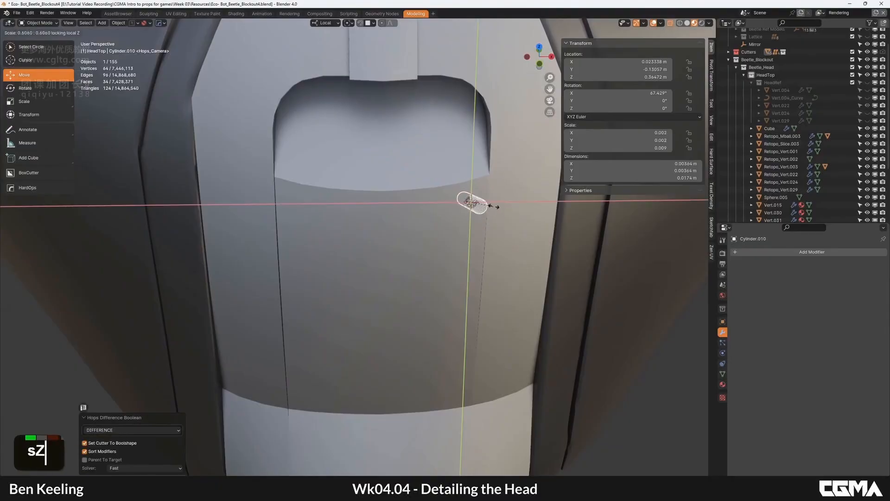
{"action": "left_click", "coordinate": [495, 206]}
{"action": "middle_click", "coordinate": [471, 197], "text": "alt"}
{"action": "left_click_drag", "start_coordinate": [466, 171], "coordinate": [467, 170]}
{"action": "scroll", "coordinate": [472, 175], "scroll_direction": "down", "scroll_amount": 2}
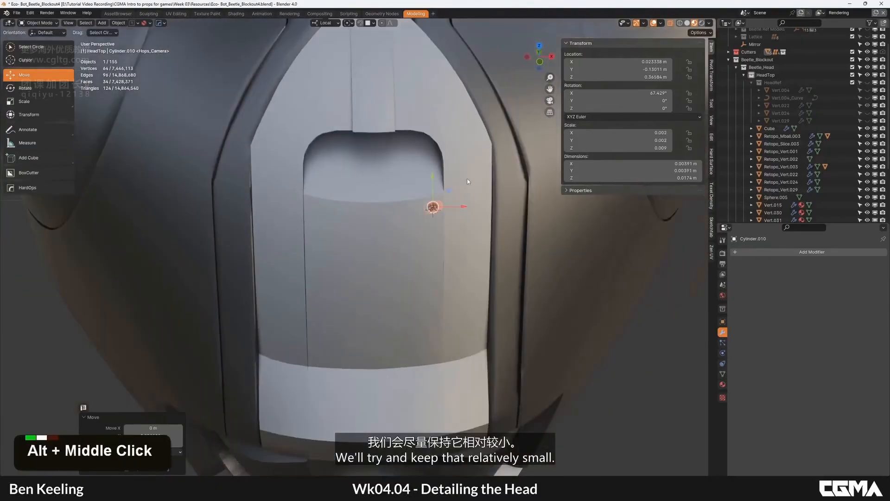
{"action": "middle_click_drag", "start_coordinate": [467, 182], "coordinate": [482, 183], "text": "alt"}
Hide the cylinder cutter and mirror the centre panel across X so the bolt hole repeats on the other side.
{"action": "key", "text": "h"}
{"action": "mouse_move", "coordinate": [367, 212]}
{"action": "middle_mouse_down", "text": "alt"}
{"action": "mouse_move", "coordinate": [444, 167]}
{"action": "mouse_move", "coordinate": [361, 215]}
{"action": "middle_mouse_up", "text": "alt"}
{"action": "left_click", "coordinate": [361, 215]}
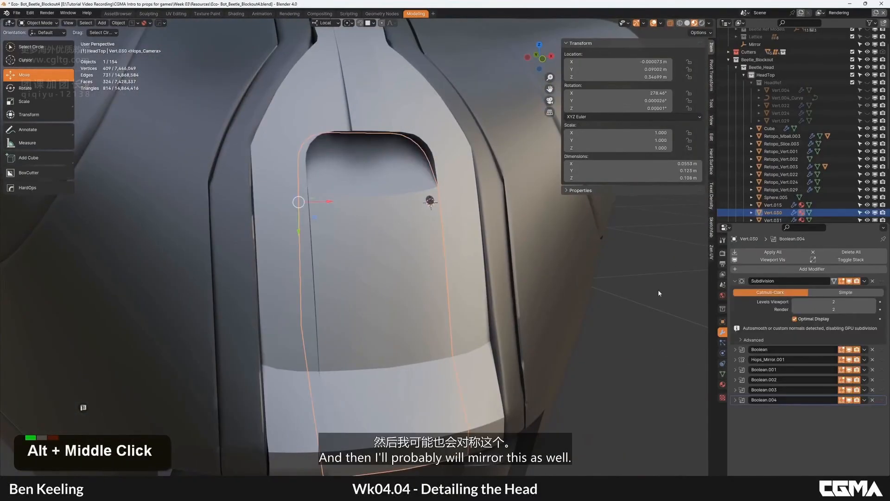
{"action": "key", "text": "alt+x"}
{"action": "middle_click_drag", "start_coordinate": [399, 240], "coordinate": [421, 136], "text": "alt"}
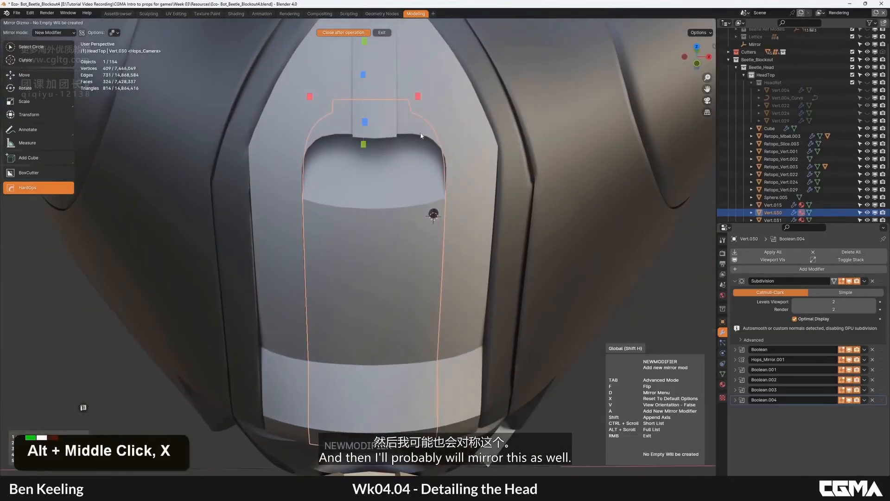
{"action": "left_click", "coordinate": [418, 100]}
{"action": "middle_click_drag", "start_coordinate": [418, 100], "coordinate": [417, 241], "text": "alt"}
{"action": "scroll", "coordinate": [389, 185], "scroll_direction": "down", "scroll_amount": 3}
{"action": "left_click", "coordinate": [382, 271]}
Place the 3D cursor on the lower part of the centre panel and add a cube there.
{"action": "scroll", "coordinate": [415, 289], "scroll_direction": "up", "scroll_amount": 4}
{"action": "right_click_drag", "start_coordinate": [412, 301], "coordinate": [418, 253], "text": "shift"}
{"action": "key", "text": "shift+a"}
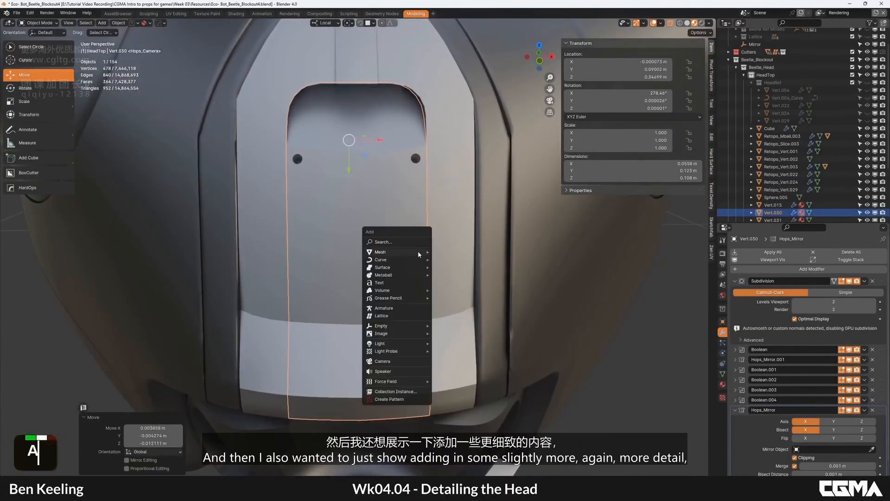
{"action": "mouse_move", "coordinate": [418, 251]}
{"action": "left_click", "coordinate": [456, 269]}
Scale the new cube down uniformly to about 0.0057 m.
{"action": "key", "text": "s"}
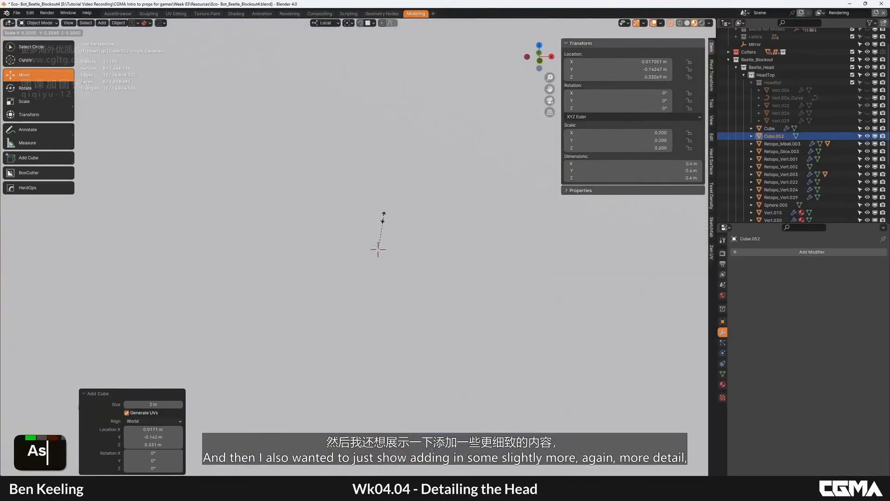
{"action": "left_click", "coordinate": [383, 217]}
{"action": "key", "text": "s"}
{"action": "left_click", "coordinate": [382, 234]}
{"action": "scroll", "coordinate": [576, 227], "scroll_direction": "up", "scroll_amount": 4}
{"action": "key", "text": "s"}
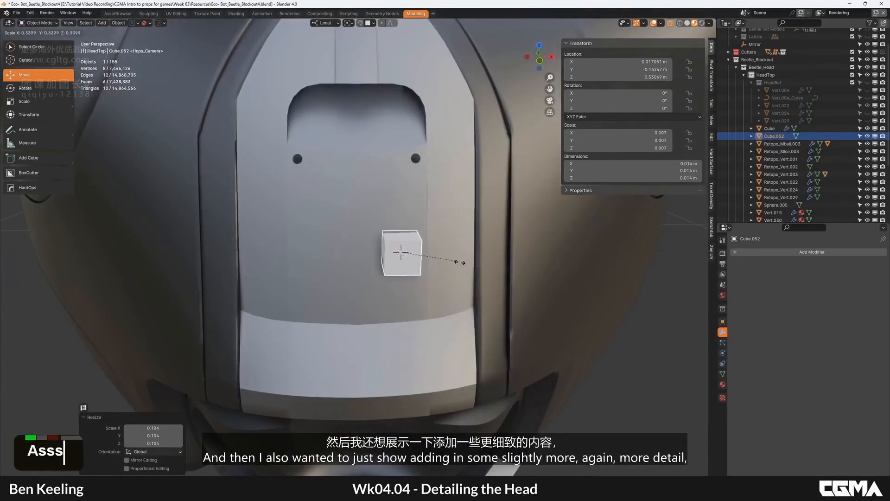
Stretch the cube along Z to about 0.0615 m and rotate it about X to about -14.5° to follow the panel.
{"action": "middle_click_drag", "start_coordinate": [468, 272], "coordinate": [352, 217], "text": "alt"}
{"action": "key", "text": "s"}
{"action": "key", "text": "z"}
{"action": "key", "text": "r"}
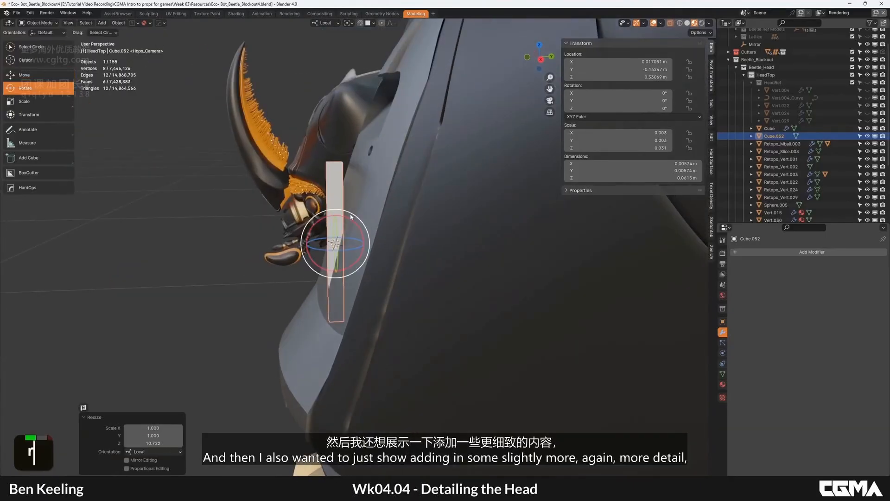
{"action": "left_click", "coordinate": [360, 224]}
Deepen the bar along local Y to about 0.0166 m and move it outward along X to about 0.0209 m.
{"action": "key", "text": "w"}
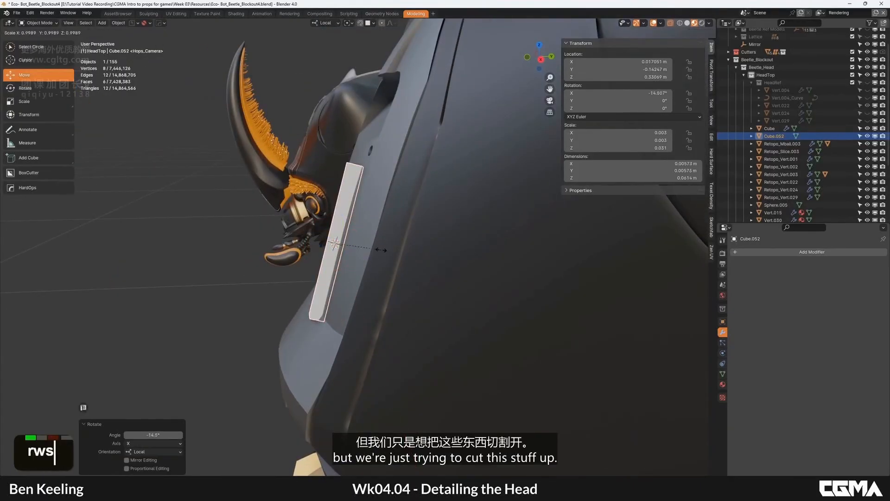
{"action": "left_click", "coordinate": [469, 260]}
{"action": "middle_click_drag", "start_coordinate": [368, 246], "coordinate": [437, 241], "text": "alt"}
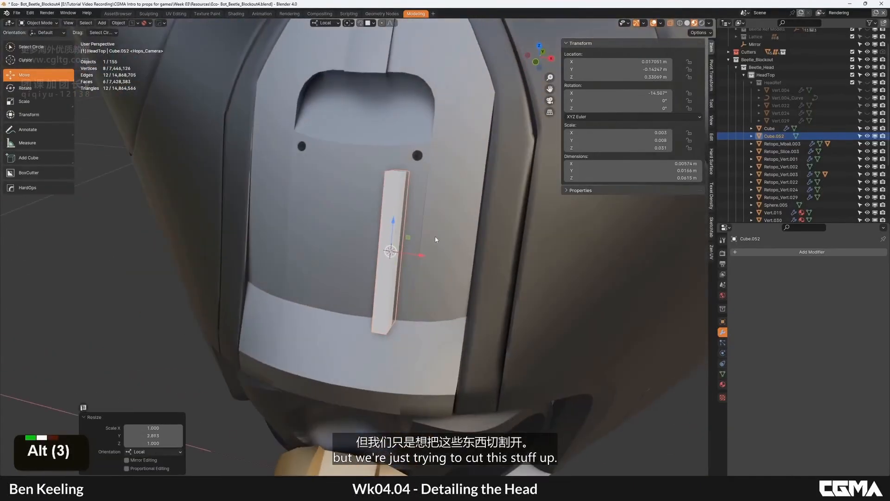
{"action": "left_click_drag", "start_coordinate": [417, 256], "coordinate": [428, 257]}
Pull the bar's lower end face down along its local Z in Edit Mode until the bar is about 0.0757 m long.
{"action": "middle_click_drag", "start_coordinate": [429, 257], "coordinate": [467, 226], "text": "alt"}
{"action": "key", "text": "3"}
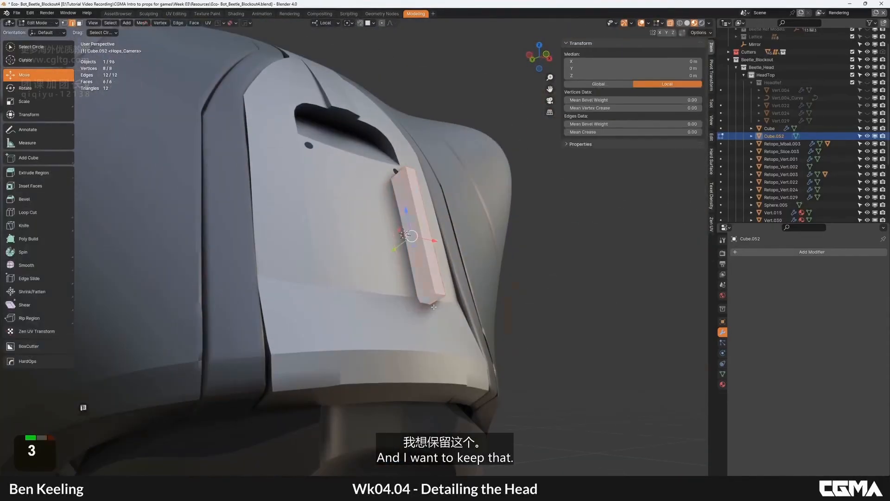
{"action": "left_click", "coordinate": [425, 302]}
{"action": "middle_click_drag", "start_coordinate": [405, 298], "coordinate": [422, 291], "text": "alt"}
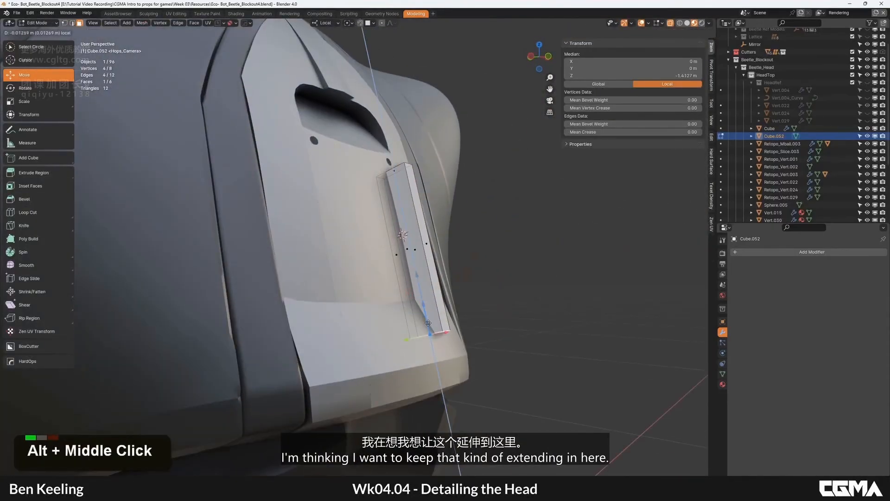
{"action": "left_click_drag", "start_coordinate": [428, 322], "coordinate": [427, 322]}
{"action": "middle_click_drag", "start_coordinate": [428, 322], "coordinate": [439, 339], "text": "alt"}
{"action": "key", "text": "Tab"}
Duplicate the bar in place and subtract the copy from the centre panel with a Boolean difference.
{"action": "left_click", "coordinate": [379, 246], "text": "shift"}
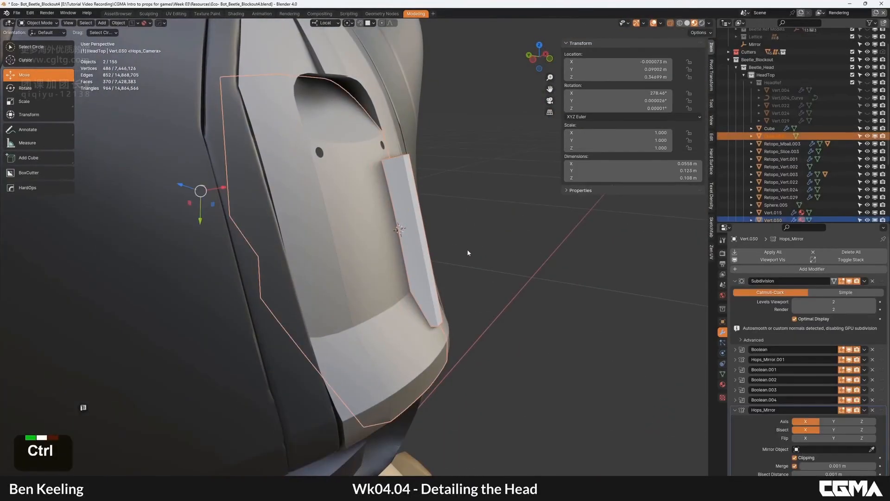
{"action": "left_click", "coordinate": [410, 227]}
{"action": "key", "text": "shift+d"}
{"action": "right_click", "coordinate": [383, 244]}
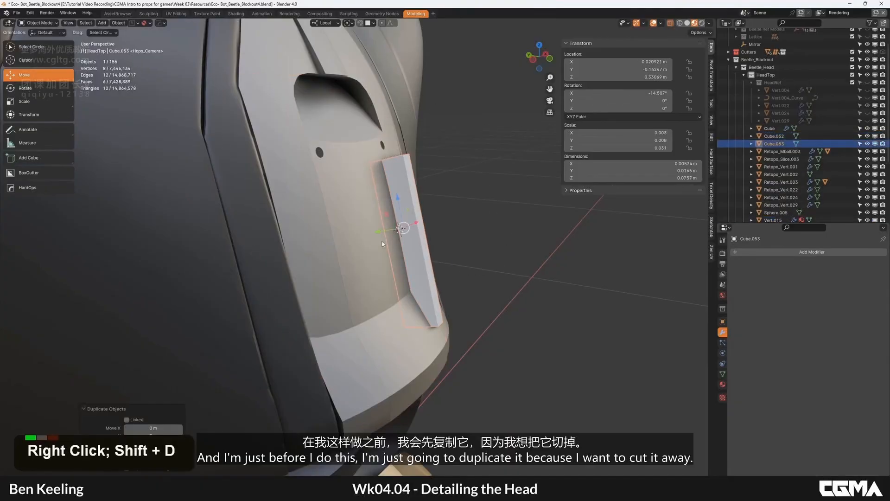
{"action": "left_click", "coordinate": [387, 294], "text": "shift"}
{"action": "key", "text": "ctrl+minus"}
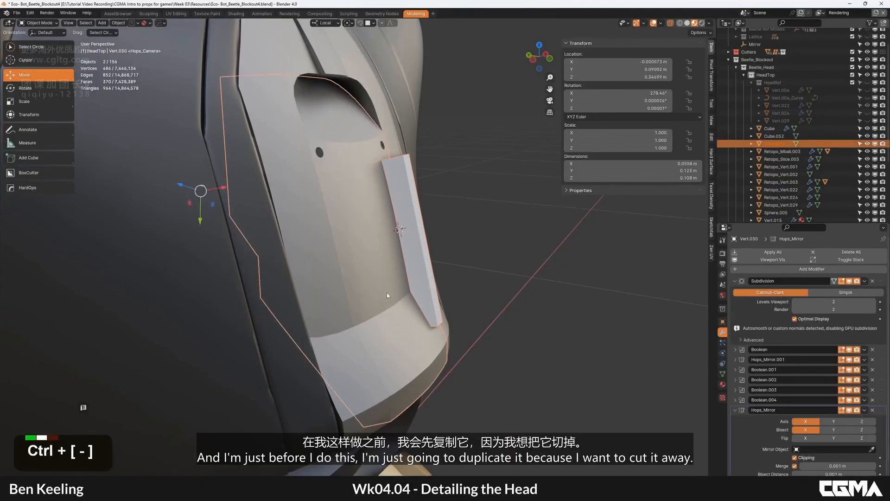
{"action": "middle_click_drag", "start_coordinate": [418, 233], "coordinate": [414, 163], "text": "alt"}
{"action": "key", "text": "Tab"}
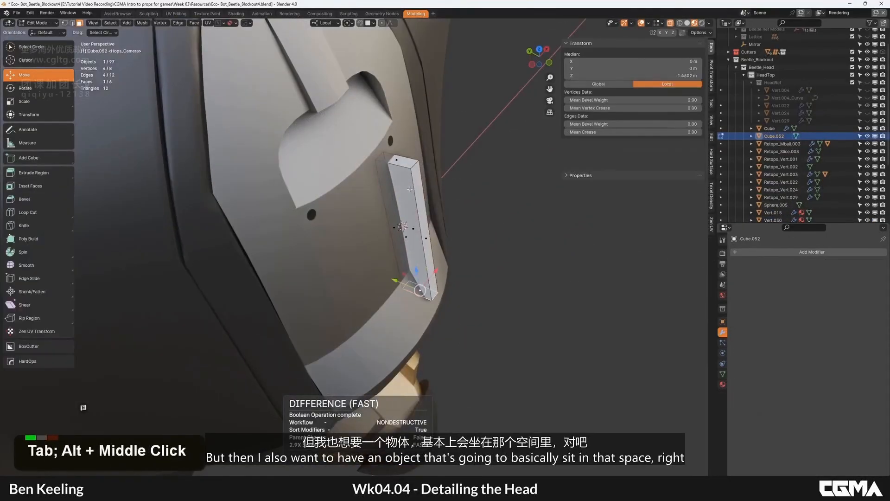
{"action": "key", "text": "2"}
{"action": "key", "text": "ctrl+b"}
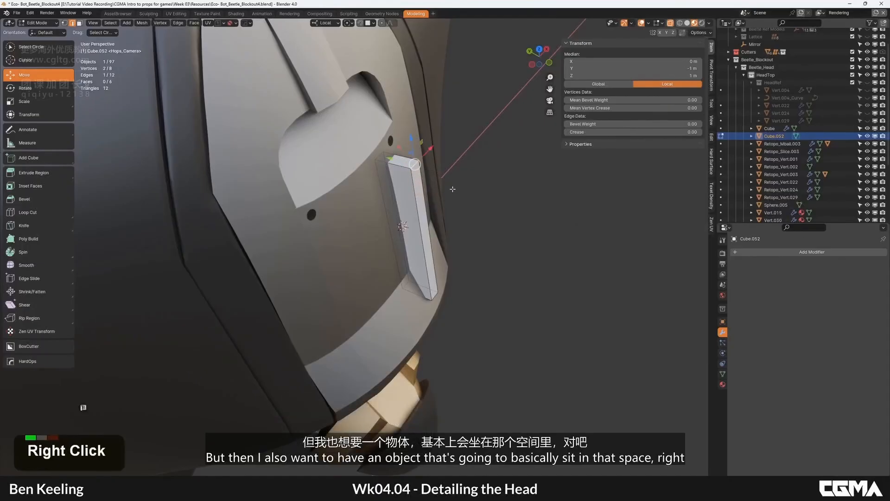
{"action": "key", "text": "Tab"}
{"action": "key", "text": "ctrl+a"}
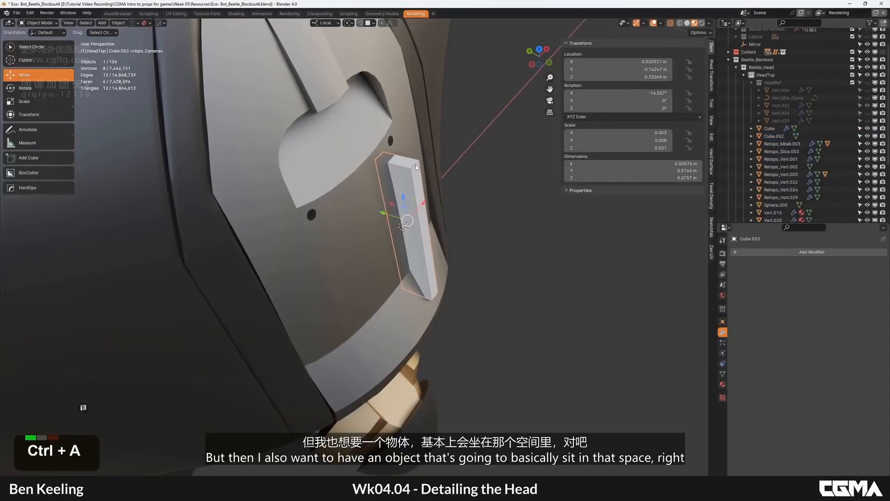
Undo the cutter's sideways move and shift the original bar along X to about 0.0448 m, clear of the cut slot.
{"action": "middle_click_drag", "start_coordinate": [435, 214], "coordinate": [424, 223], "text": "alt"}
{"action": "left_click", "coordinate": [431, 207]}
{"action": "key", "text": "ctrl+z"}
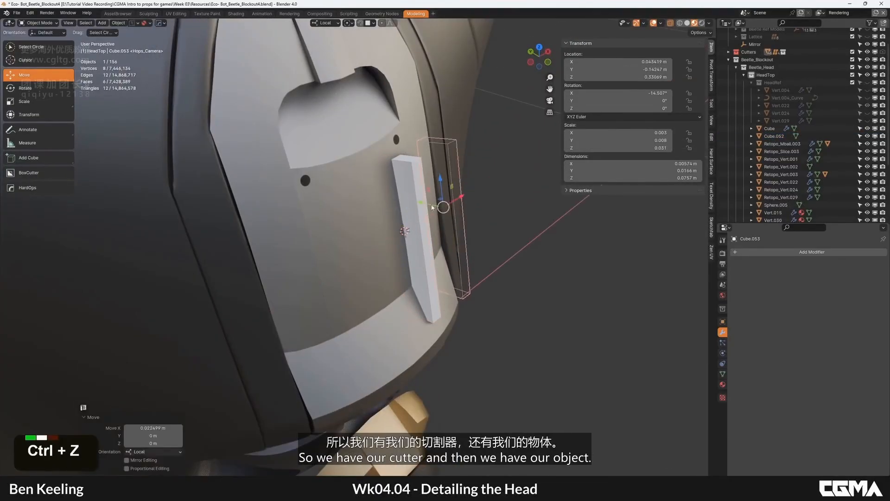
{"action": "middle_click", "coordinate": [417, 209], "text": "alt"}
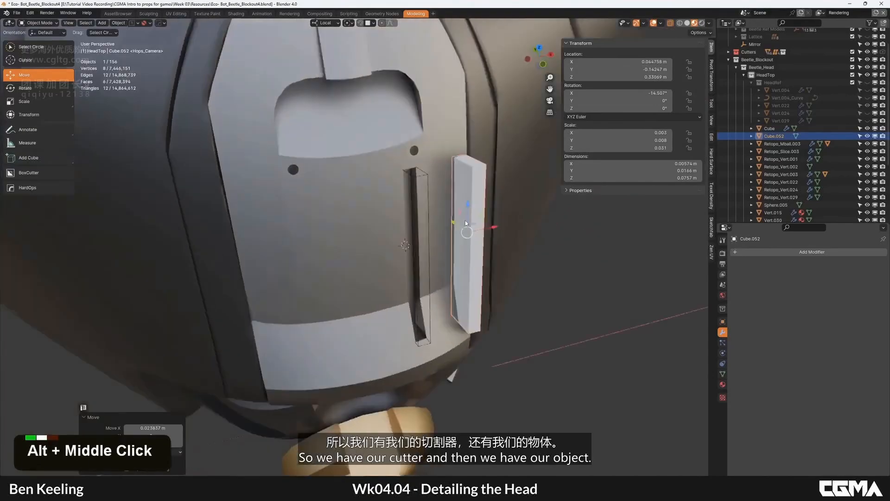
Move the centre panel's Hops_Mirror modifier below Boolean.005 to the end of the stack so the slot is mirrored.
{"action": "double_click", "coordinate": [416, 188]}
{"action": "middle_click", "coordinate": [411, 219], "text": "alt"}
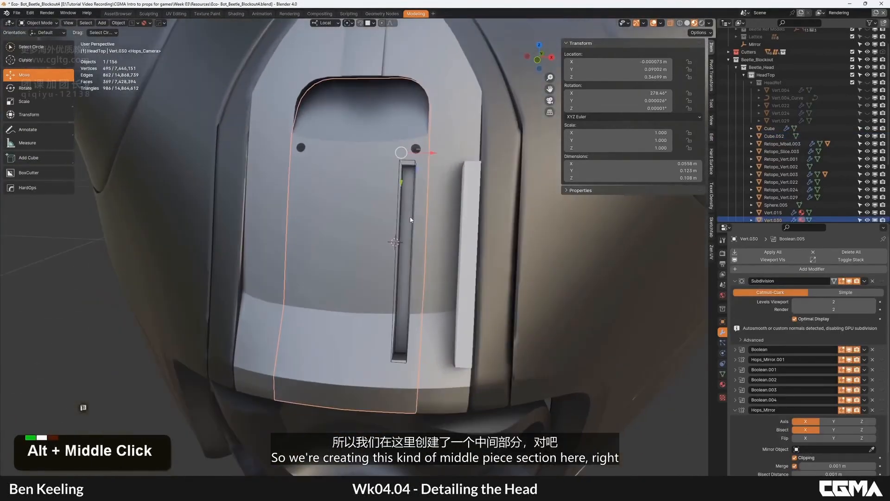
{"action": "middle_click", "coordinate": [419, 208], "text": "alt"}
{"action": "middle_click_drag", "start_coordinate": [413, 221], "coordinate": [440, 291], "text": "alt"}
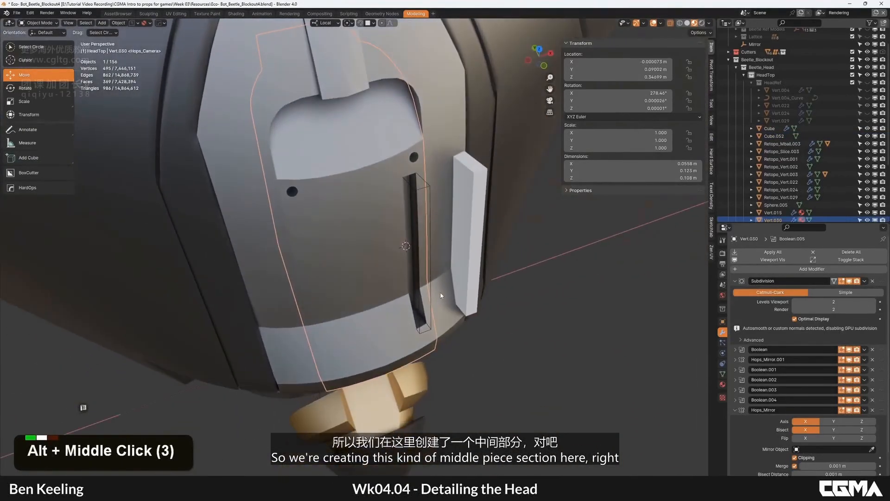
{"action": "left_click", "coordinate": [735, 280]}
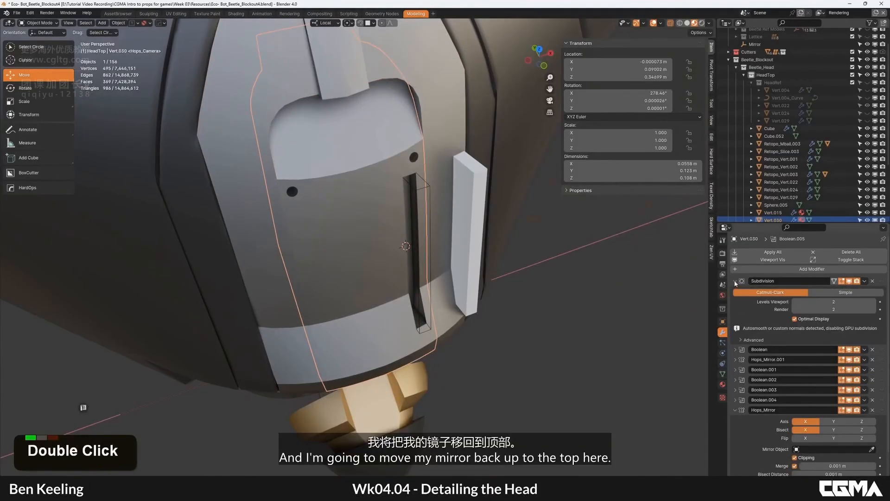
{"action": "left_click", "coordinate": [735, 352]}
{"action": "middle_click", "coordinate": [430, 187], "text": "alt"}
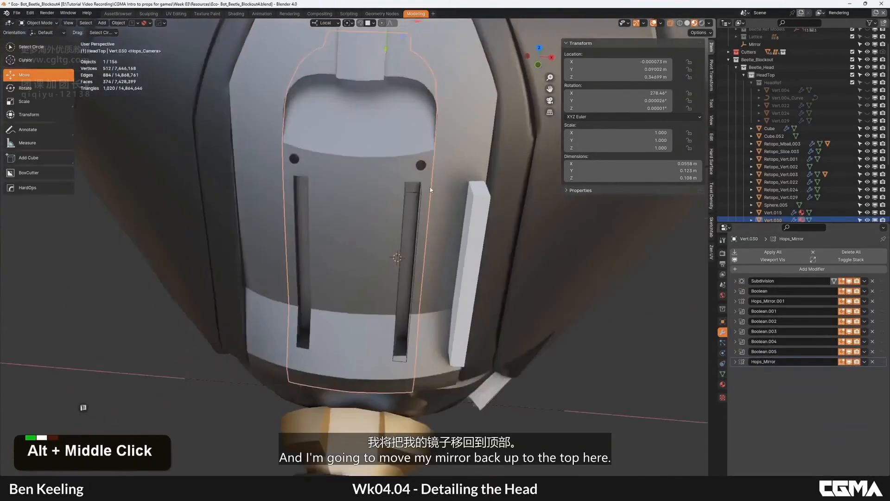
Narrow the bar along X to about 0.0046 m and move it back into the slot at X about 0.0215 m.
{"action": "scroll", "coordinate": [431, 204], "scroll_direction": "down", "scroll_amount": 2}
{"action": "scroll", "coordinate": [431, 204], "scroll_direction": "down", "scroll_amount": 1, "text": "alt"}
{"action": "middle_click", "coordinate": [437, 223], "text": "alt"}
{"action": "left_click", "coordinate": [436, 250]}
{"action": "middle_click", "coordinate": [436, 250], "text": "alt"}
{"action": "scroll", "coordinate": [436, 251], "scroll_direction": "up", "scroll_amount": 2}
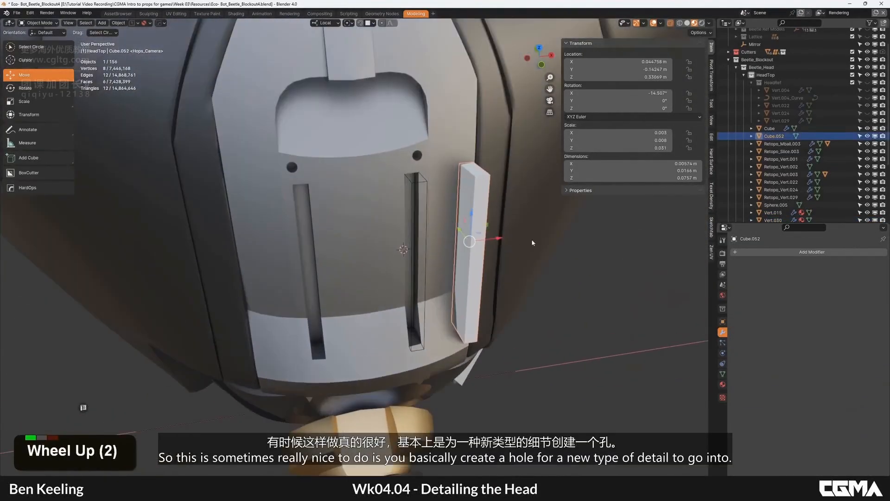
{"action": "key", "text": "s"}
{"action": "key", "text": "x"}
{"action": "left_click", "coordinate": [515, 239]}
{"action": "left_click_drag", "start_coordinate": [501, 245], "coordinate": [447, 244]}
{"action": "middle_click", "coordinate": [447, 245], "text": "alt"}
{"action": "middle_click_drag", "start_coordinate": [447, 245], "coordinate": [413, 227]}
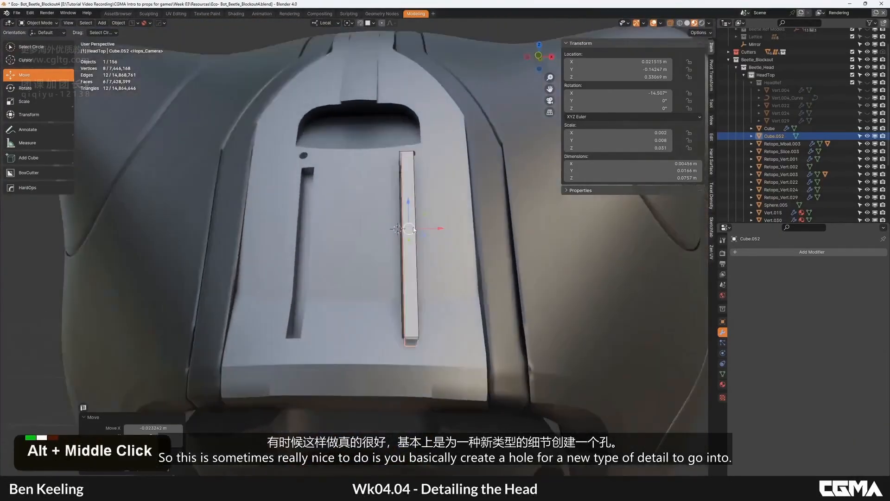
Move the bar's lower and upper end faces inward along local Z until the bar is about 0.0709 m long.
{"action": "key", "text": "Tab"}
{"action": "middle_click", "coordinate": [408, 326], "text": "alt"}
{"action": "left_click", "coordinate": [409, 326]}
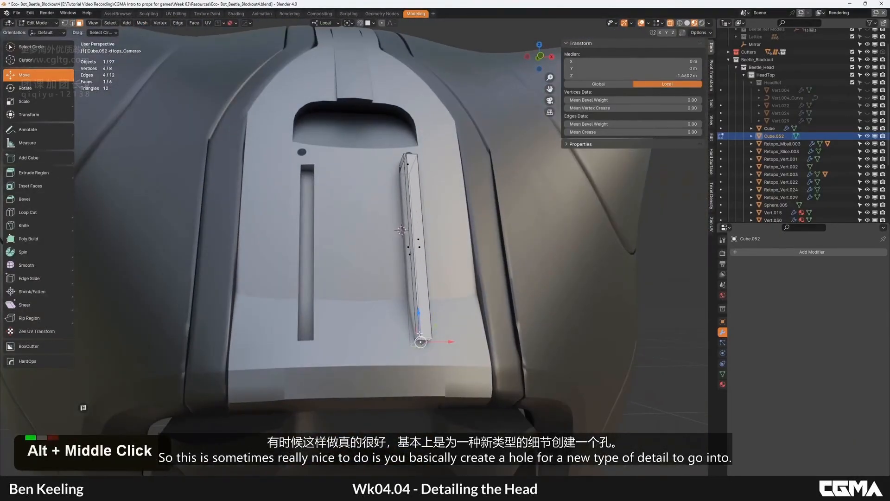
{"action": "scroll", "coordinate": [419, 328], "scroll_direction": "down", "scroll_amount": 2}
{"action": "middle_click_drag", "start_coordinate": [418, 328], "coordinate": [422, 241]}
{"action": "scroll", "coordinate": [422, 241], "scroll_direction": "up", "scroll_amount": 3}
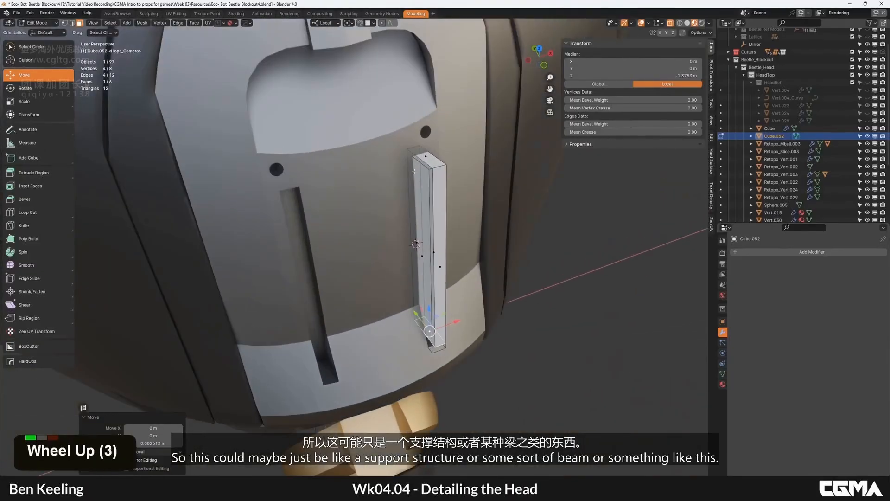
{"action": "middle_click", "coordinate": [424, 139], "text": "alt"}
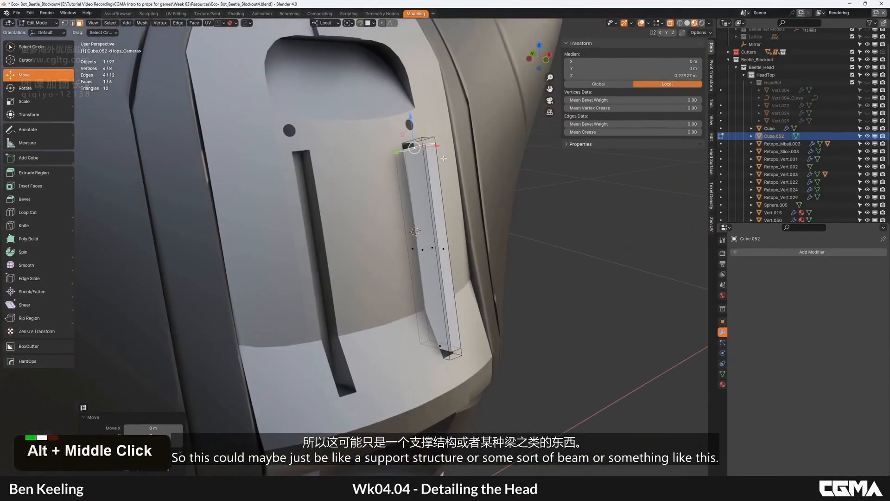
{"action": "key", "text": "z"}
{"action": "middle_click", "coordinate": [447, 235], "text": "alt"}
Add a loop cut around the bar and move it down along local Z to the panel's lower bend.
{"action": "key", "text": "ctrl+r"}
{"action": "right_click", "coordinate": [413, 199]}
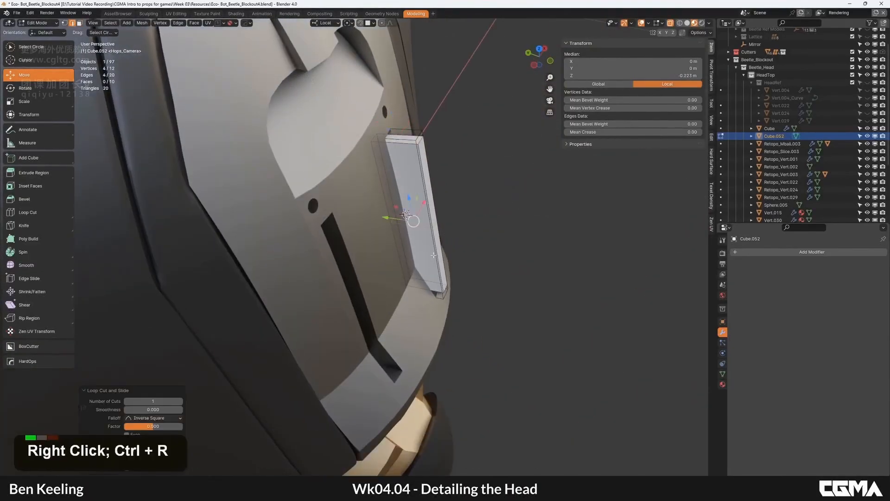
{"action": "right_click", "coordinate": [415, 208], "text": "alt"}
{"action": "middle_click", "coordinate": [409, 258], "text": "alt"}
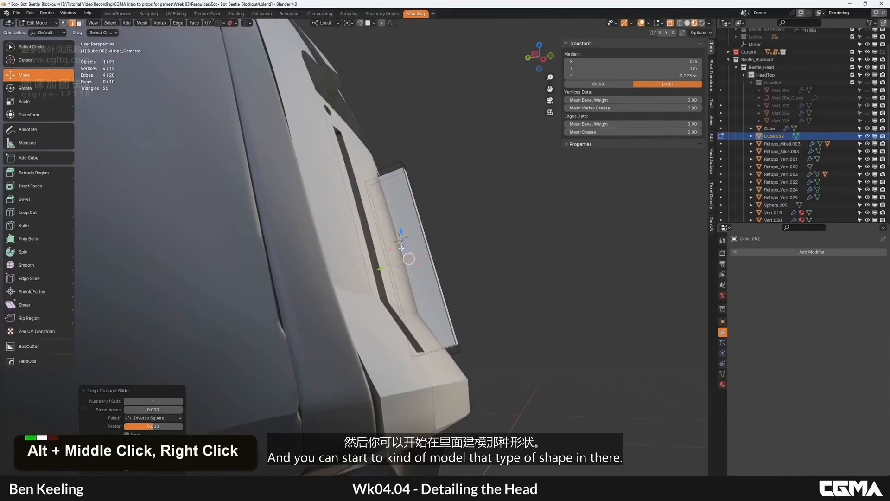
{"action": "left_click", "coordinate": [411, 293]}
{"action": "middle_click", "coordinate": [435, 277], "text": "alt"}
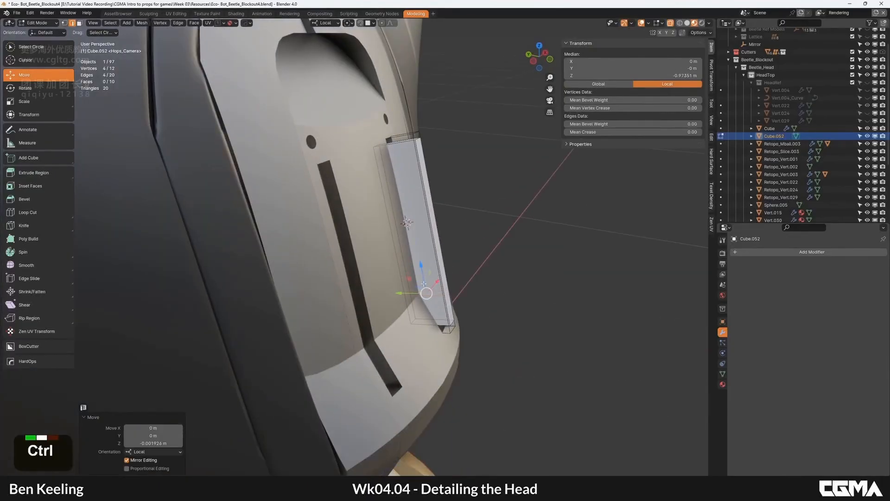
Add a second loop cut around the bar and lower it along local Z to just above the first one.
{"action": "left_click", "coordinate": [427, 259]}
{"action": "right_click", "coordinate": [427, 243]}
{"action": "key", "text": "ctrl+r"}
{"action": "left_click", "coordinate": [421, 271]}
{"action": "right_click", "coordinate": [421, 265]}
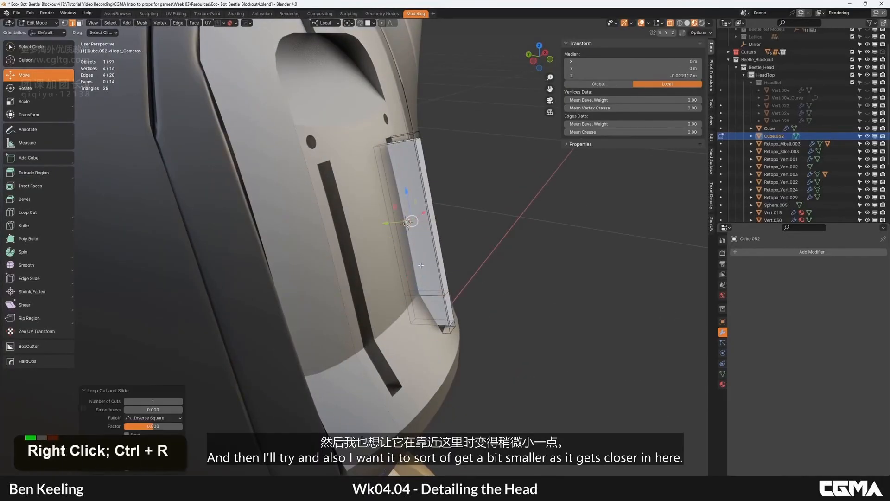
{"action": "left_click_drag", "start_coordinate": [410, 259], "coordinate": [381, 226]}
Push the bar's long upper front face inward along local Y to about -0.6 m in local coordinates, undoing the trial edits.
{"action": "key", "text": "3"}
{"action": "left_click", "coordinate": [420, 200]}
{"action": "middle_click", "coordinate": [399, 223], "text": "alt"}
{"action": "key", "text": "ctrl+z"}
{"action": "key", "text": "ctrl+z"}
{"action": "key", "text": "ctrl+z"}
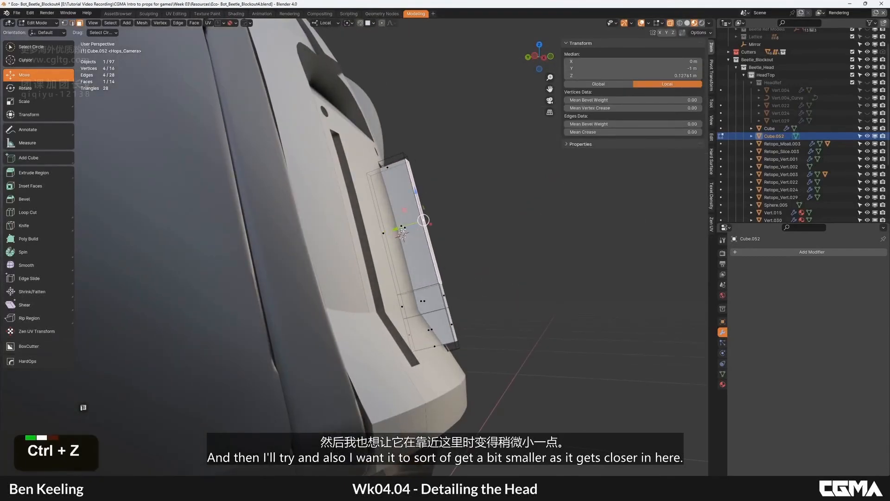
{"action": "middle_click", "coordinate": [389, 229], "text": "alt"}
{"action": "key", "text": "Tab"}
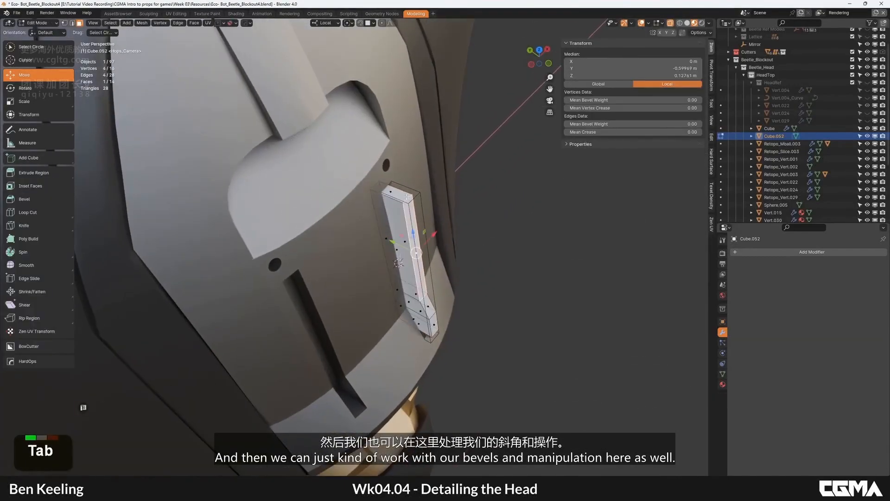
Select the front edges at the bar's two ends, cancel a trial bevel and apply the bar's scale.
{"action": "middle_click_drag", "start_coordinate": [407, 197], "coordinate": [422, 237]}
{"action": "middle_click", "coordinate": [432, 267], "text": "alt"}
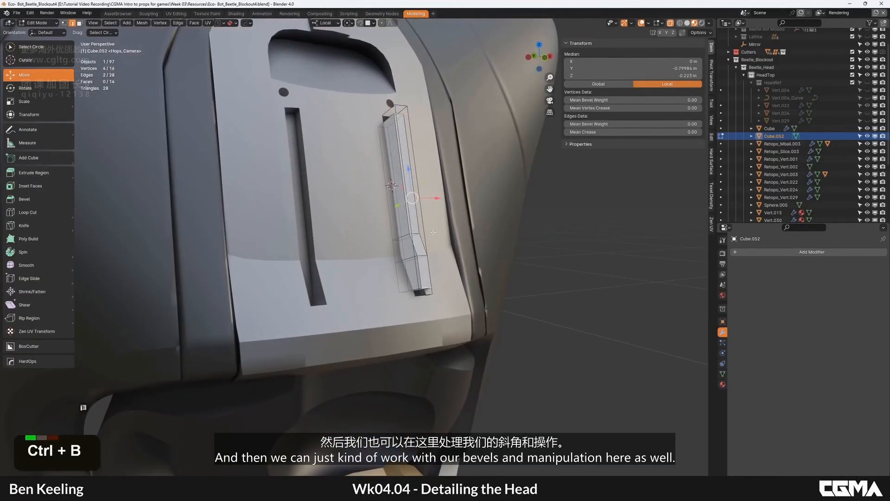
{"action": "key", "text": "ctrl+b"}
{"action": "right_click", "coordinate": [521, 206]}
{"action": "key", "text": "Tab"}
{"action": "key", "text": "ctrl+a"}
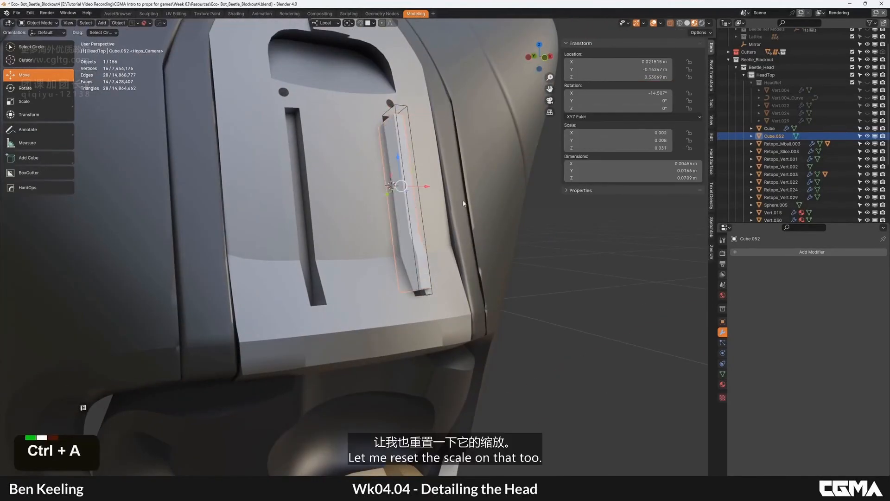
{"action": "left_click", "coordinate": [460, 201]}
Bevel the selected front edges at the bar's two ends with a single segment.
{"action": "key", "text": "Tab"}
{"action": "key", "text": "ctrl+b"}
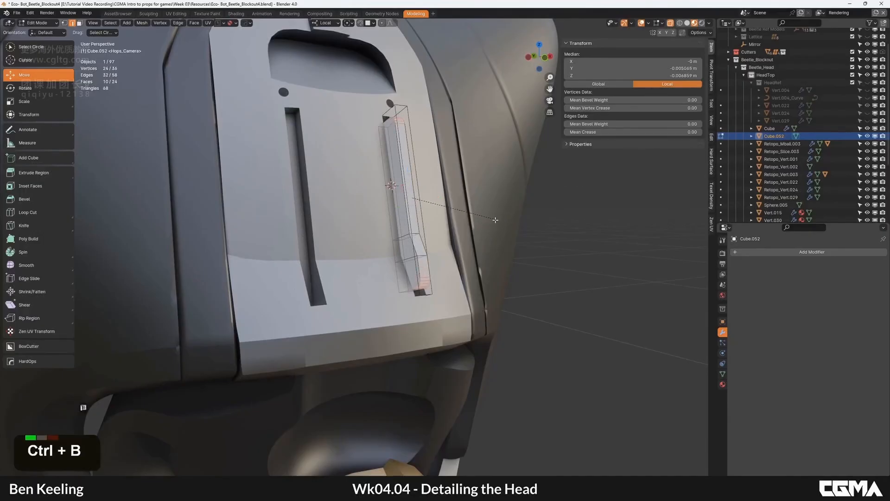
{"action": "left_click", "coordinate": [501, 221]}
{"action": "key", "text": "Tab"}
Link the centre panel's material to the bar and hide the slot cutter Cube.053.
{"action": "left_click", "coordinate": [457, 209], "text": "shift"}
{"action": "middle_click", "coordinate": [457, 209], "text": "alt"}
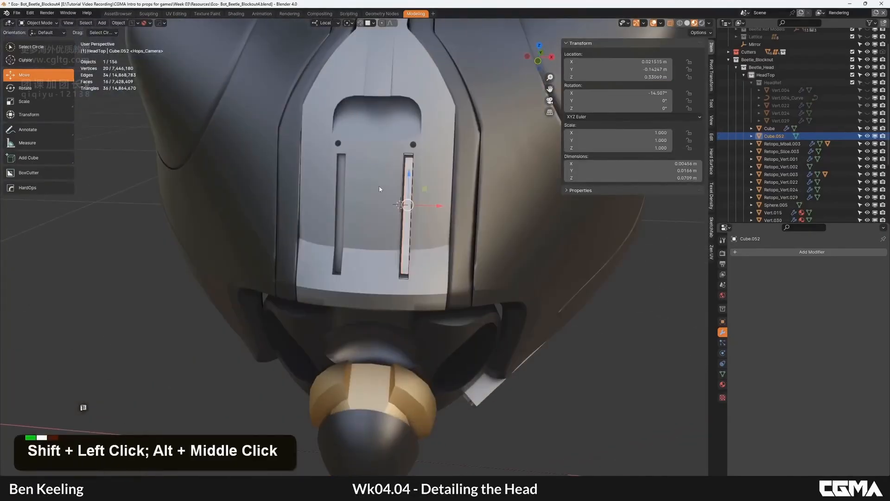
{"action": "key", "text": "ctrl+l"}
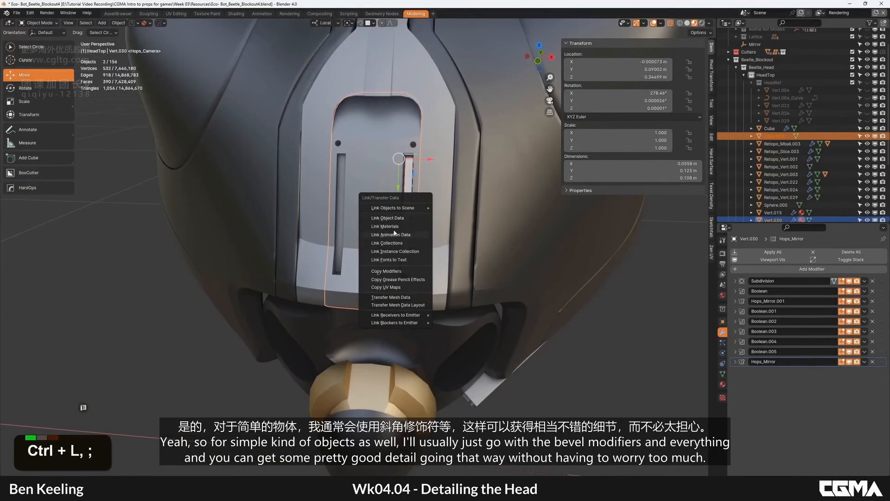
{"action": "left_click", "coordinate": [395, 226]}
{"action": "middle_click", "coordinate": [450, 195], "text": "alt"}
{"action": "middle_click_drag", "start_coordinate": [449, 195], "coordinate": [410, 179], "text": "alt"}
{"action": "left_click", "coordinate": [405, 235]}
{"action": "middle_click", "coordinate": [403, 199], "text": "alt"}
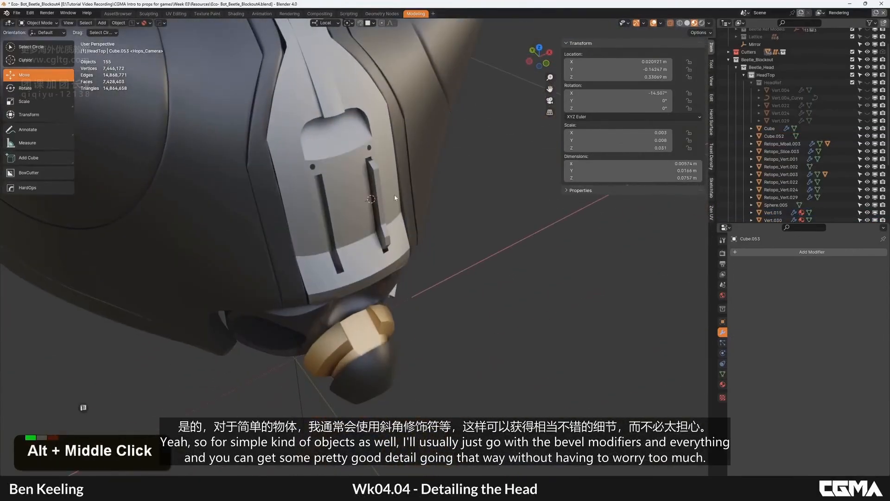
Add a HardOps bevel modifier to the bar.
{"action": "scroll", "coordinate": [344, 264], "scroll_direction": "up", "scroll_amount": 6}
{"action": "key", "text": "q"}
{"action": "left_click", "coordinate": [322, 264]}
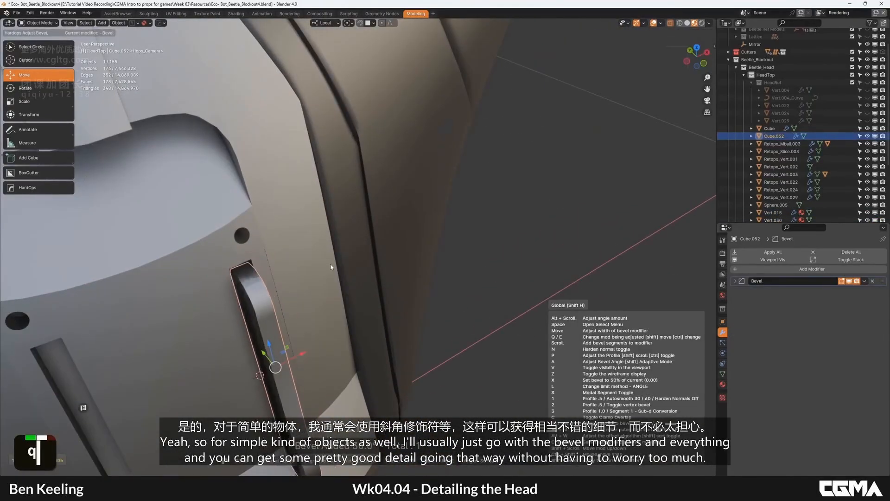
{"action": "left_click", "coordinate": [333, 267]}
{"action": "scroll", "coordinate": [332, 267], "scroll_direction": "down", "scroll_amount": 3}
{"action": "middle_click", "coordinate": [330, 284], "text": "alt"}
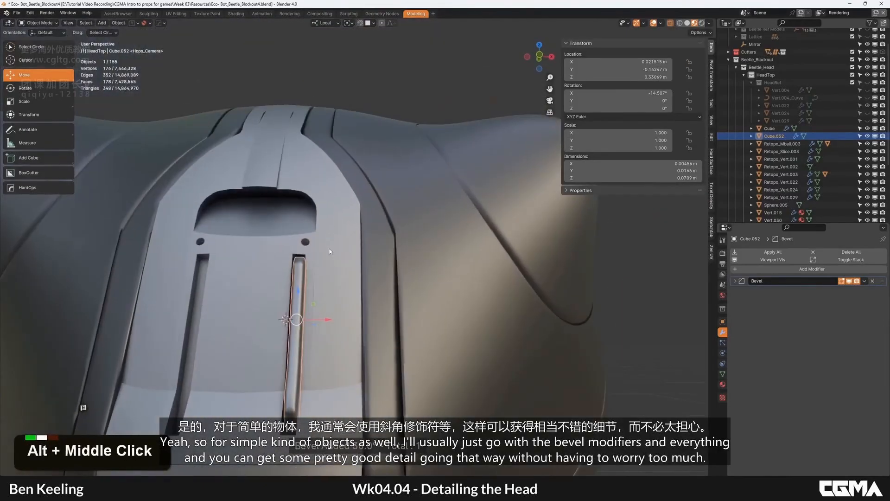
Readjust the bar's bevel to about 0.00068 m with 3 segments and set its angle limit to 30°.
{"action": "middle_click_drag", "start_coordinate": [330, 284], "coordinate": [358, 251], "text": "alt"}
{"action": "middle_click", "coordinate": [357, 251], "text": "alt"}
{"action": "key", "text": "q"}
{"action": "left_click", "coordinate": [353, 247]}
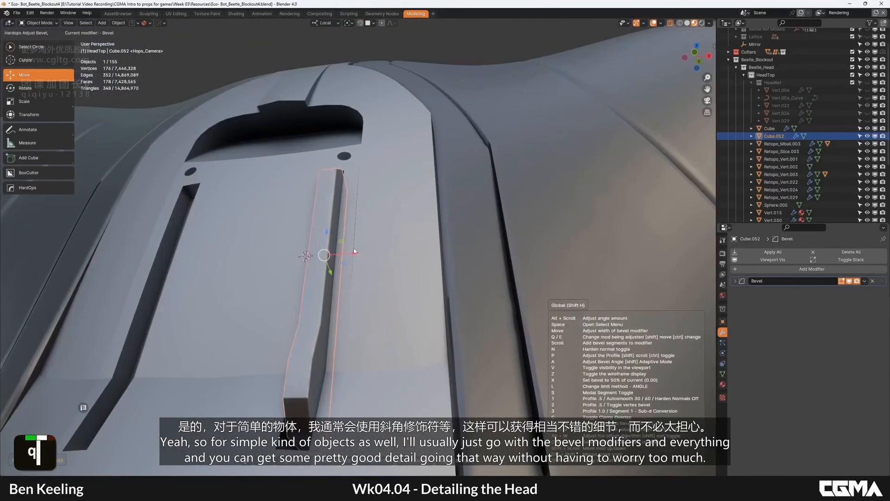
{"action": "left_click", "coordinate": [357, 251], "text": "shift"}
{"action": "middle_click_drag", "start_coordinate": [357, 251], "coordinate": [418, 293], "text": "alt"}
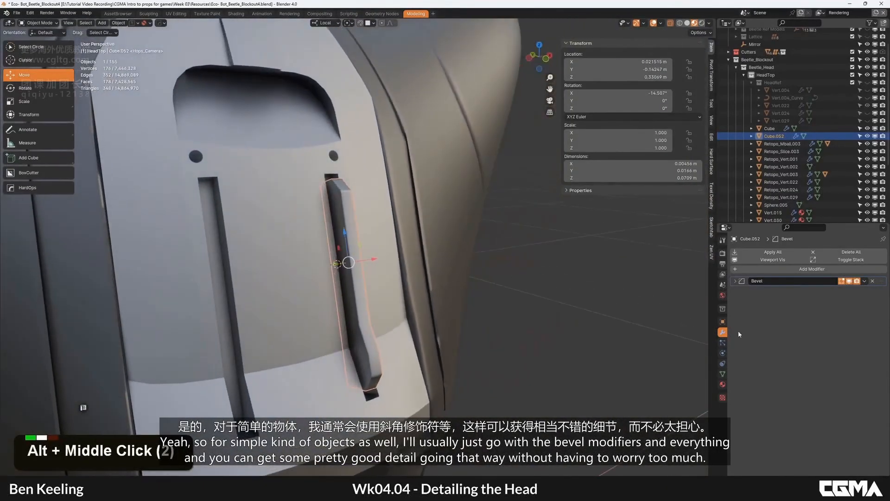
{"action": "left_click", "coordinate": [734, 281]}
{"action": "left_click", "coordinate": [834, 342]}
{"action": "type", "text": "30d"}
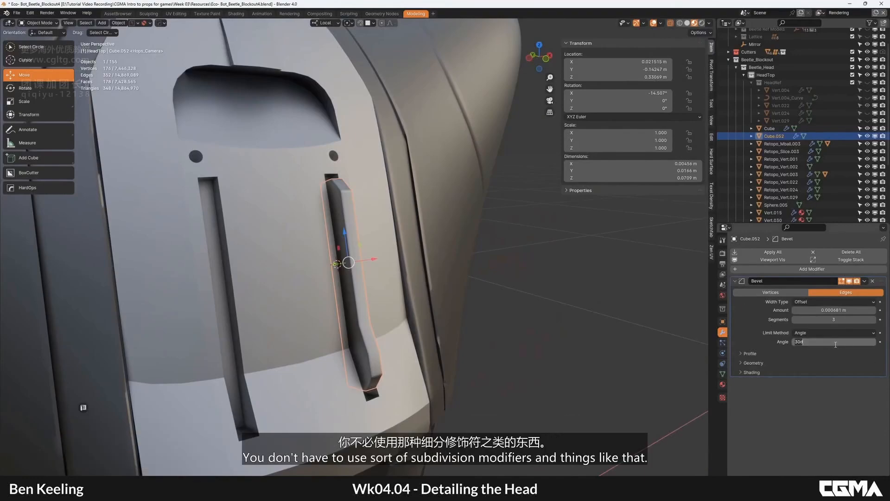
Mirror the bar across the X axis about the Mirror empty into the opposite slot.
{"action": "mouse_move", "coordinate": [417, 283]}
{"action": "middle_mouse_down", "text": "alt"}
{"action": "mouse_move", "coordinate": [486, 260]}
{"action": "mouse_move", "coordinate": [404, 277]}
{"action": "middle_mouse_up", "text": "alt"}
{"action": "scroll", "coordinate": [487, 260], "scroll_direction": "down", "scroll_amount": 3}
{"action": "left_click", "coordinate": [324, 240], "text": "shift"}
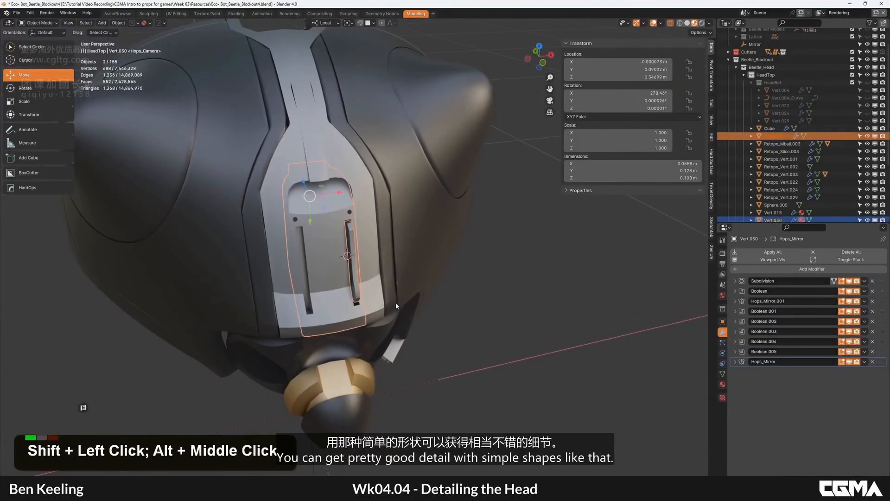
{"action": "middle_click_drag", "start_coordinate": [445, 368], "coordinate": [397, 362], "text": "alt"}
{"action": "scroll", "coordinate": [397, 363], "scroll_direction": "down", "scroll_amount": 3}
{"action": "left_click", "coordinate": [355, 251]}
{"action": "left_click", "coordinate": [384, 371], "text": "shift"}
{"action": "key", "text": "alt+x"}
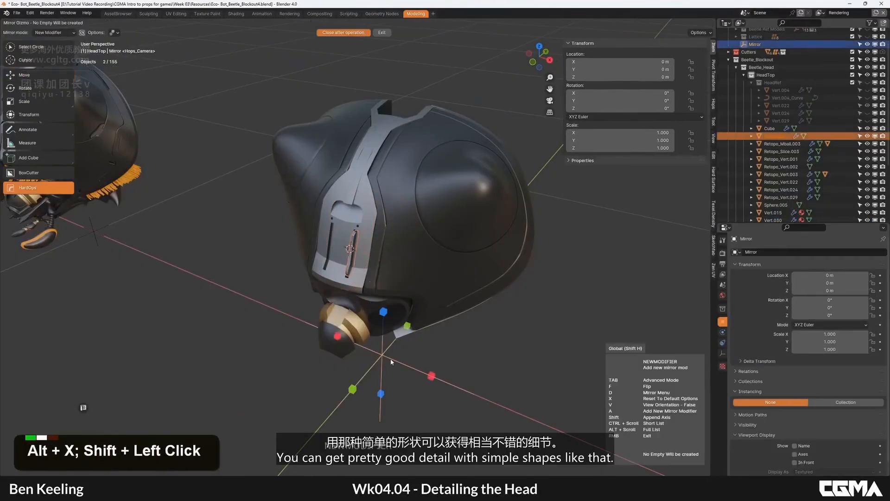
{"action": "left_click", "coordinate": [433, 373]}
Show the mesh wireframes and add a 60° HardOps bevel modifier to the centre panel.
{"action": "scroll", "coordinate": [440, 342], "scroll_direction": "up", "scroll_amount": 4}
{"action": "middle_click_drag", "start_coordinate": [440, 343], "coordinate": [429, 274], "text": "alt"}
{"action": "left_click", "coordinate": [392, 278]}
{"action": "scroll", "coordinate": [389, 259], "scroll_direction": "up", "scroll_amount": 4}
{"action": "key", "text": "shift+w"}
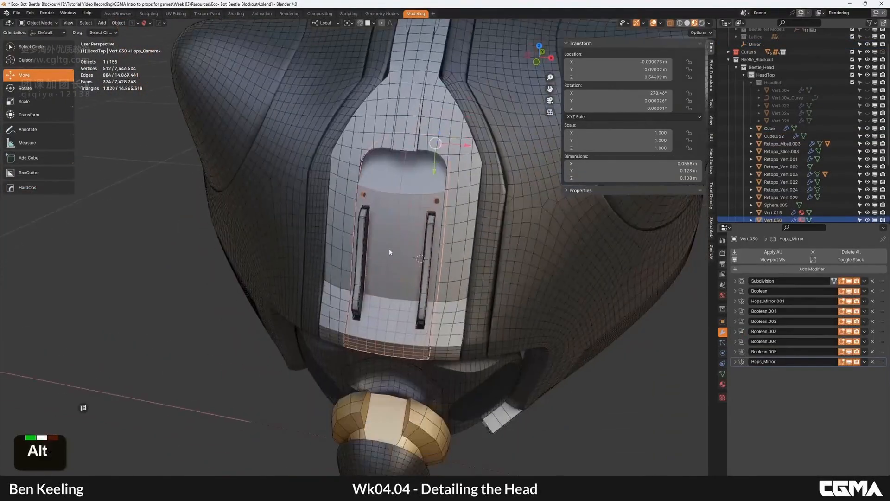
{"action": "middle_click_drag", "start_coordinate": [389, 249], "coordinate": [401, 185], "text": "alt"}
{"action": "key", "text": "q"}
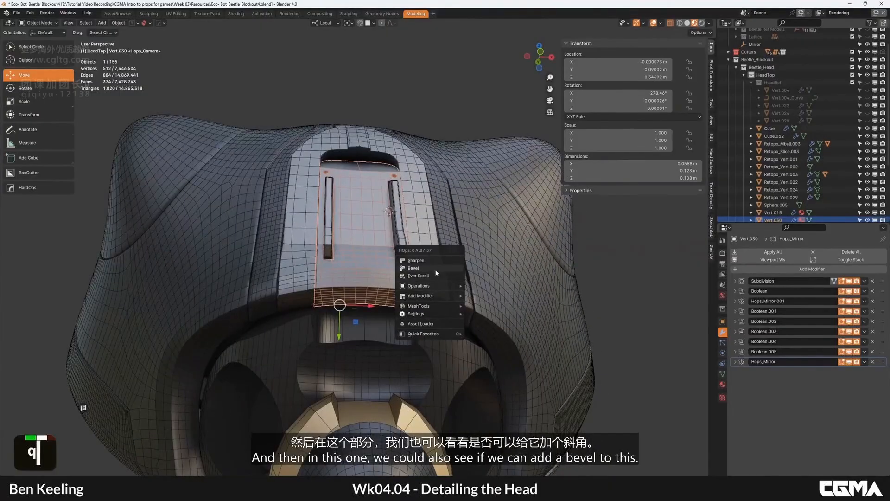
{"action": "left_click", "coordinate": [434, 270], "text": "ctrl+shift"}
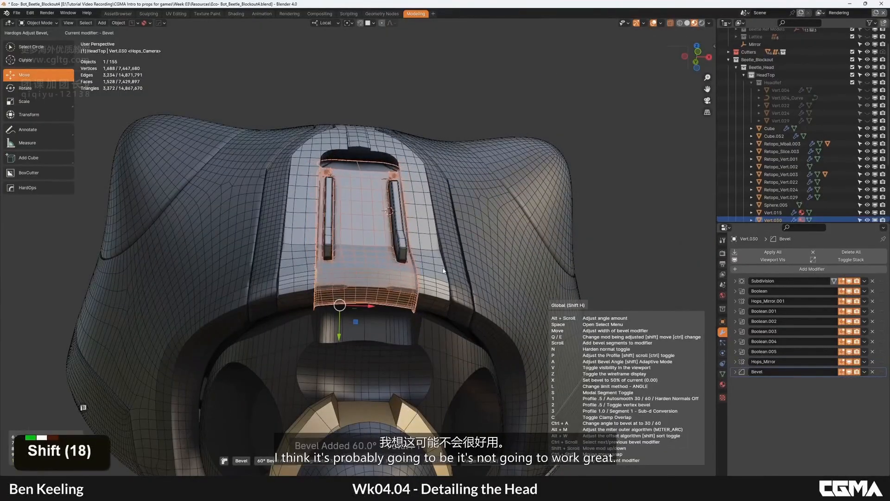
{"action": "left_click", "coordinate": [444, 272], "text": "shift"}
Examine the new bevel around the bolt hole, then isolate the centre panel and check its back and side edges.
{"action": "middle_click_drag", "start_coordinate": [444, 272], "coordinate": [443, 322], "text": "alt"}
{"action": "scroll", "coordinate": [383, 312], "scroll_direction": "up", "scroll_amount": 5}
{"action": "scroll", "coordinate": [392, 273], "scroll_direction": "up", "scroll_amount": 3}
{"action": "scroll", "coordinate": [412, 260], "scroll_direction": "down", "scroll_amount": 1}
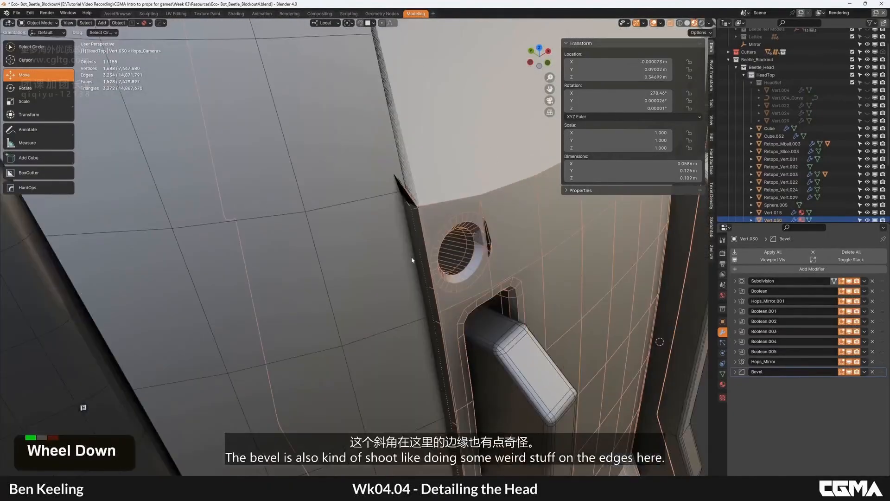
{"action": "key", "text": "slash"}
{"action": "middle_click_drag", "start_coordinate": [419, 255], "coordinate": [317, 198], "text": "alt"}
{"action": "scroll", "coordinate": [365, 220], "scroll_direction": "up", "scroll_amount": 3}
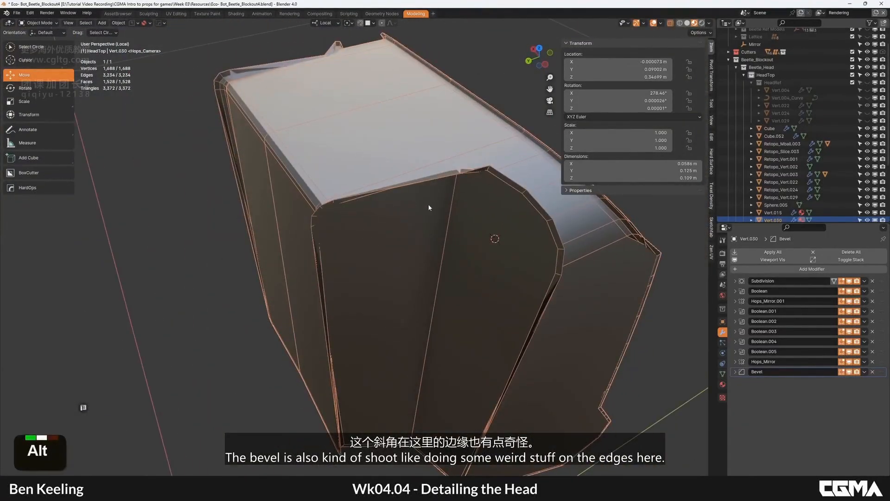
{"action": "middle_click_drag", "start_coordinate": [428, 207], "coordinate": [381, 171], "text": "alt"}
{"action": "key", "text": "Tab"}
{"action": "key", "text": "Tab"}
Turn on the face orientation display and inspect the direction of the isolated centre panel's faces.
{"action": "scroll", "coordinate": [468, 216], "scroll_direction": "down", "scroll_amount": 3}
{"action": "key", "text": "alt+v"}
{"action": "left_click", "coordinate": [442, 240]}
{"action": "key", "text": "alt+v"}
{"action": "left_click", "coordinate": [377, 221]}
{"action": "key", "text": "alt+v"}
{"action": "left_click", "coordinate": [382, 216]}
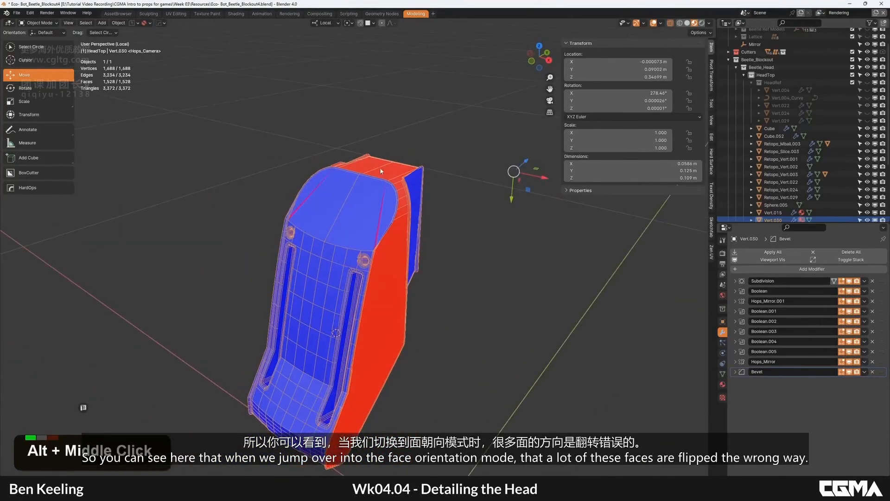
{"action": "mouse_move", "coordinate": [369, 234]}
{"action": "middle_mouse_down", "text": "alt"}
{"action": "mouse_move", "coordinate": [371, 218]}
{"action": "mouse_move", "coordinate": [361, 249]}
{"action": "middle_mouse_up", "text": "alt"}
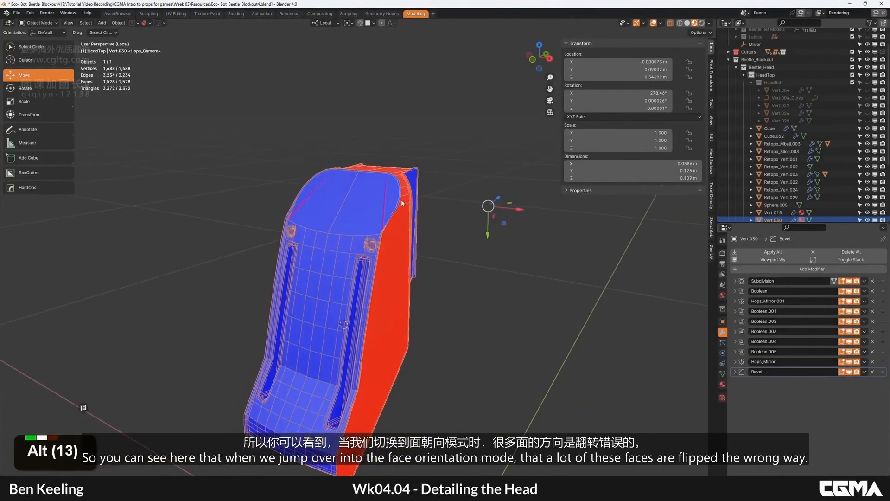
Bring up the Cube.005 cutter of the centre panel's intersect Boolean and select it.
{"action": "key", "text": "Tab"}
{"action": "middle_click_drag", "start_coordinate": [402, 203], "coordinate": [420, 228], "text": "alt"}
{"action": "key", "text": "a"}
{"action": "key", "text": "Tab"}
{"action": "key", "text": "q"}
{"action": "left_click", "coordinate": [408, 235]}
{"action": "scroll", "coordinate": [409, 235], "scroll_direction": "up", "scroll_amount": 2}
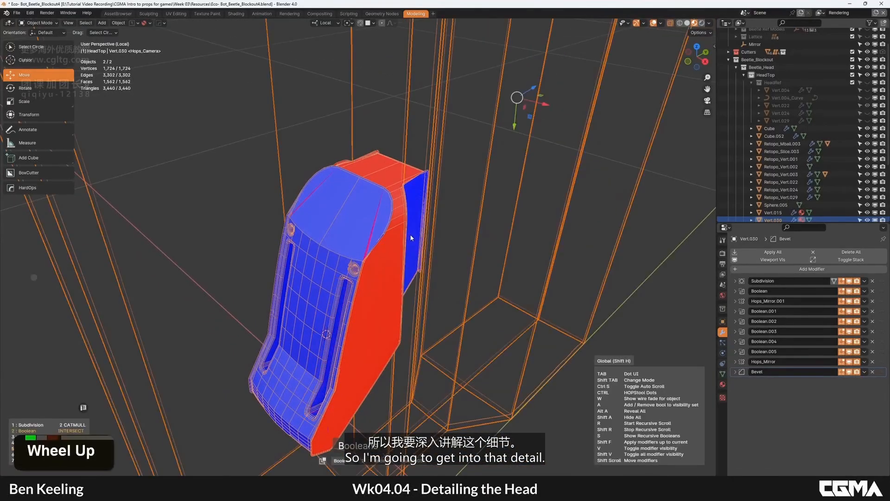
{"action": "scroll", "coordinate": [411, 235], "scroll_direction": "down", "scroll_amount": 1}
{"action": "left_click", "coordinate": [413, 234]}
{"action": "scroll", "coordinate": [412, 234], "scroll_direction": "down", "scroll_amount": 2}
{"action": "mouse_move", "coordinate": [414, 235]}
{"action": "middle_mouse_down", "text": "alt"}
{"action": "mouse_move", "coordinate": [430, 234]}
{"action": "mouse_move", "coordinate": [446, 206]}
{"action": "mouse_move", "coordinate": [421, 270]}
{"action": "mouse_move", "coordinate": [445, 250]}
{"action": "mouse_move", "coordinate": [418, 241]}
{"action": "middle_mouse_up", "text": "alt"}
Recalculate the normals of all the Cube.005 cutter's faces and check the panel's face orientation from the other side.
{"action": "key", "text": "Tab"}
{"action": "key", "text": "a"}
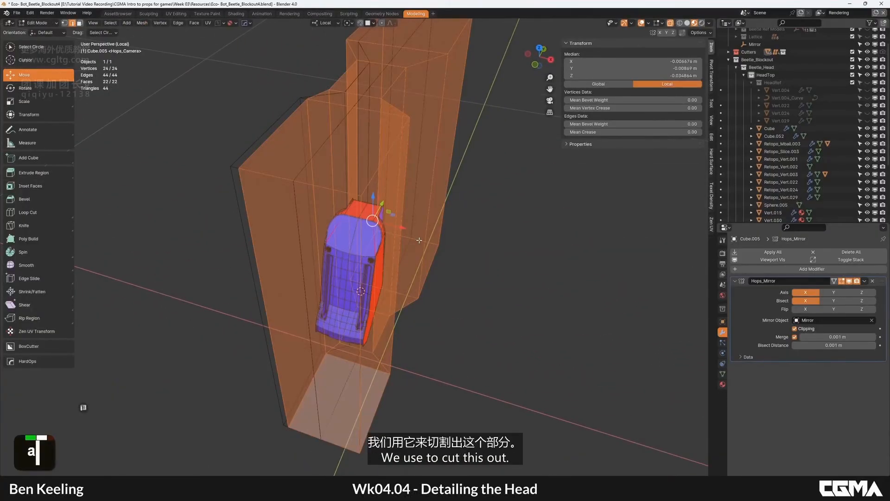
{"action": "key", "text": "shift+n"}
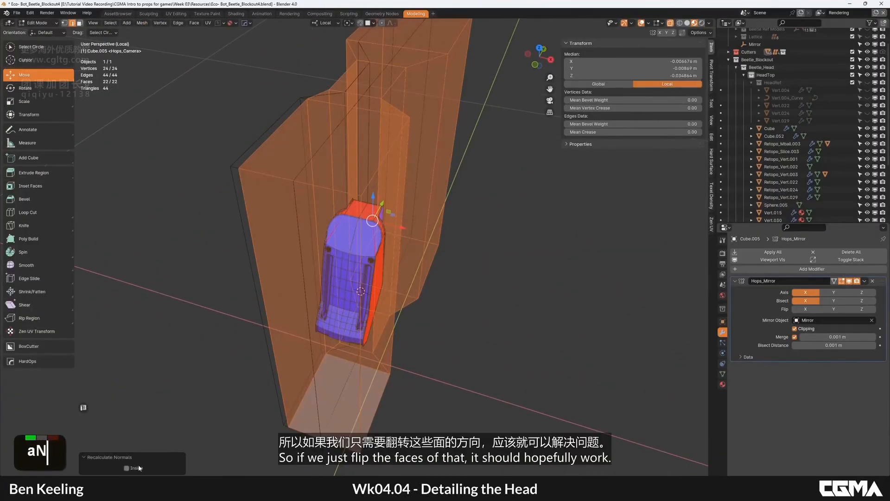
{"action": "key", "text": "Tab"}
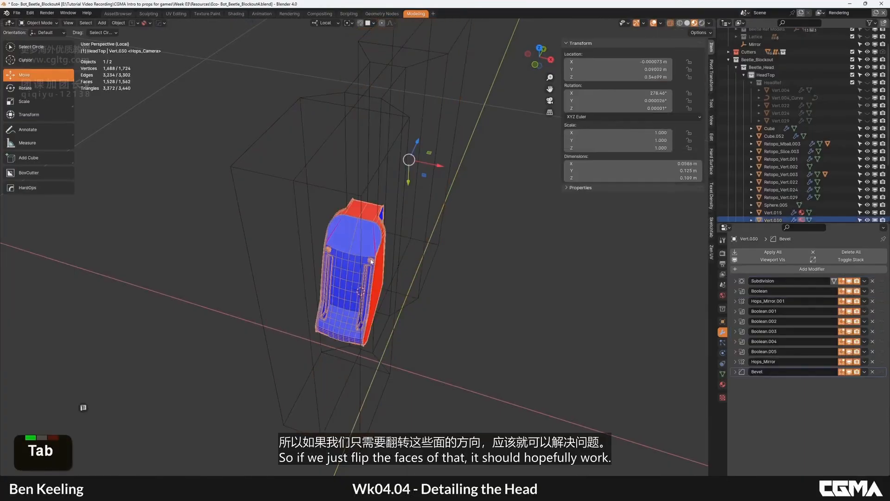
{"action": "key", "text": "Tab"}
{"action": "key", "text": "Tab"}
{"action": "middle_click", "coordinate": [348, 256], "text": "alt"}
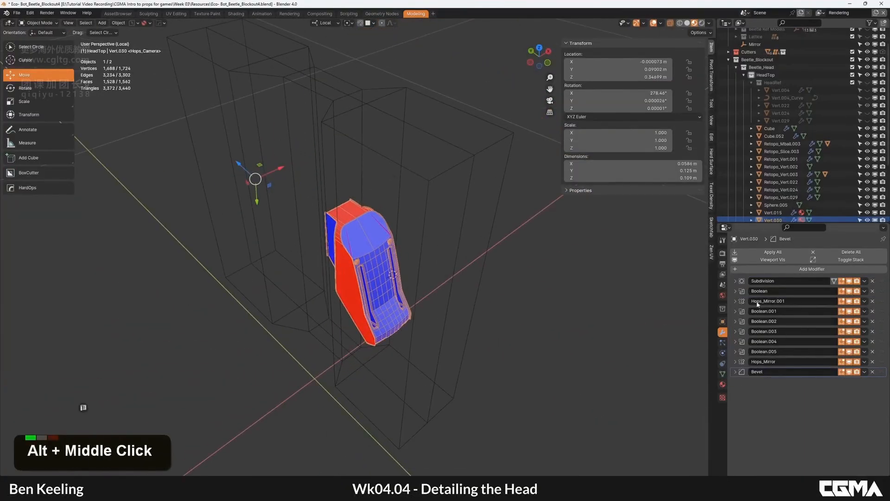
Disable the centre panel's modifier stack in the viewport and re-enable the modifiers one by one up to Boolean.002, checking face directions.
{"action": "left_click", "coordinate": [772, 259]}
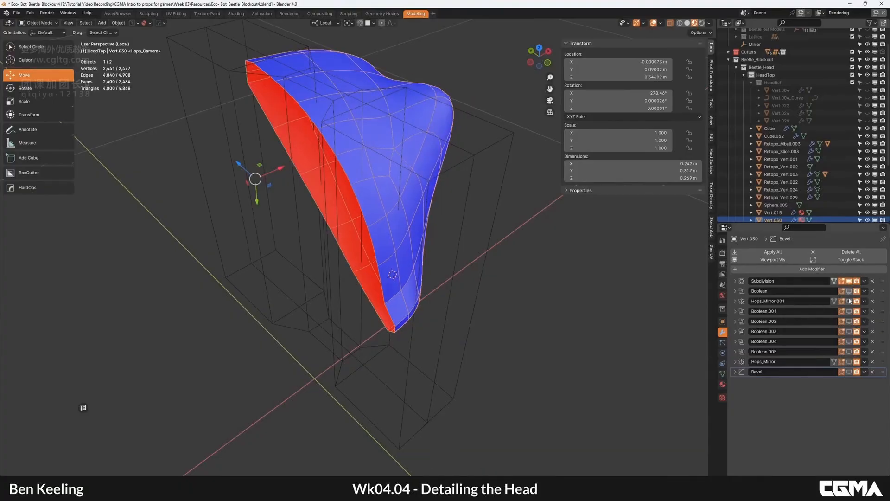
{"action": "left_click", "coordinate": [849, 291]}
{"action": "left_click", "coordinate": [849, 302]}
{"action": "middle_click_drag", "start_coordinate": [457, 289], "coordinate": [833, 310], "text": "alt"}
{"action": "left_click", "coordinate": [849, 311]}
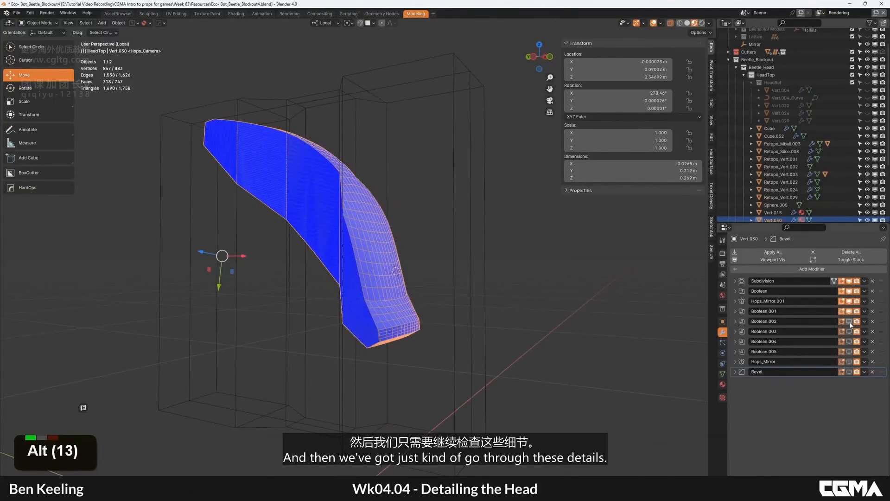
{"action": "left_click", "coordinate": [849, 321]}
{"action": "middle_click_drag", "start_coordinate": [419, 285], "coordinate": [367, 298], "text": "alt"}
{"action": "middle_click_drag", "start_coordinate": [373, 218], "coordinate": [372, 260], "text": "alt"}
Hide the displayed cutter, recall the intersect Boolean's Cube.005 cutter from the panel and invert the direction of all its faces.
{"action": "left_click", "coordinate": [405, 245]}
{"action": "key", "text": "h"}
{"action": "left_click", "coordinate": [364, 254]}
{"action": "key", "text": "q"}
{"action": "left_click", "coordinate": [390, 263]}
{"action": "scroll", "coordinate": [390, 267], "scroll_direction": "up", "scroll_amount": 3}
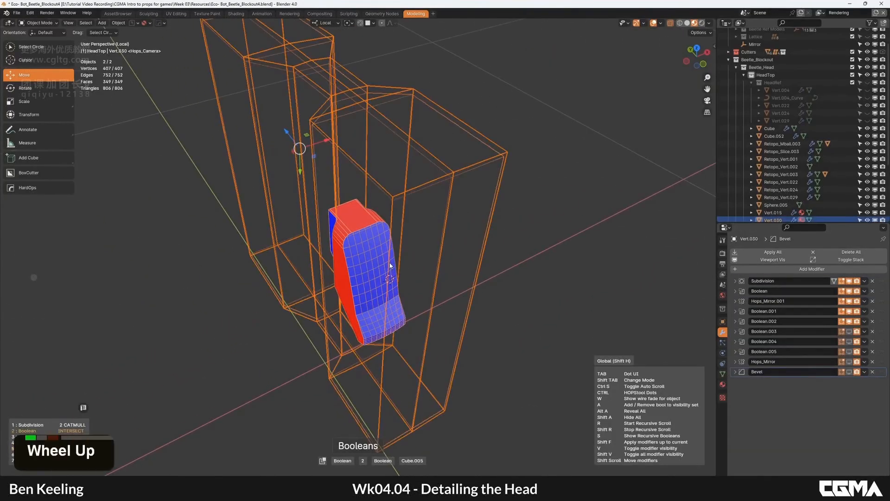
{"action": "key", "text": "Tab"}
{"action": "middle_click_drag", "start_coordinate": [391, 267], "coordinate": [419, 281], "text": "alt"}
{"action": "key", "text": "a"}
{"action": "key", "text": "Tab"}
{"action": "left_click", "coordinate": [331, 274]}
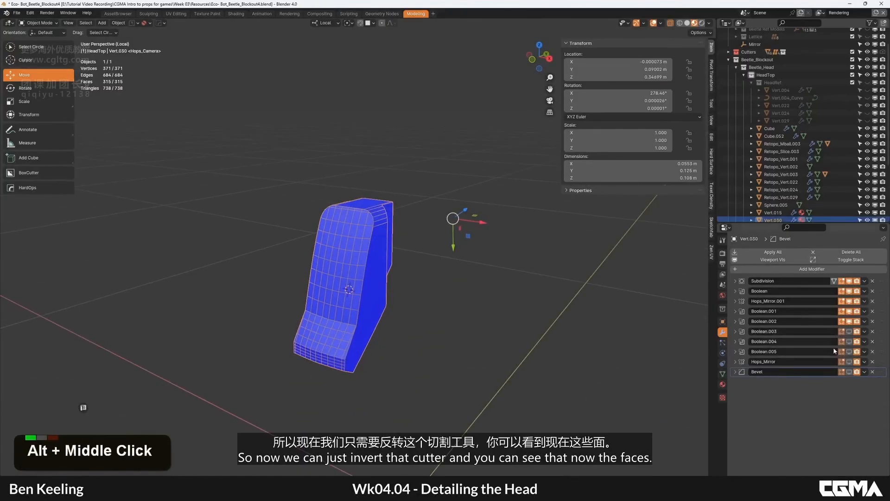
Re-enable the viewport display of the Boolean.003, Boolean.004, Boolean.005, Hops_Mirror and Bevel modifiers on the centre panel.
{"action": "scroll", "coordinate": [376, 240], "scroll_direction": "up", "scroll_amount": 2}
{"action": "mouse_move", "coordinate": [624, 294]}
{"action": "middle_mouse_down", "text": "alt"}
{"action": "mouse_move", "coordinate": [376, 234]}
{"action": "mouse_move", "coordinate": [607, 296]}
{"action": "middle_mouse_up", "text": "alt"}
{"action": "scroll", "coordinate": [376, 234], "scroll_direction": "up", "scroll_amount": 2}
{"action": "left_click", "coordinate": [849, 361]}
{"action": "left_click", "coordinate": [849, 351]}
{"action": "middle_click_drag", "start_coordinate": [417, 278], "coordinate": [392, 275], "text": "alt"}
{"action": "left_click", "coordinate": [849, 371]}
{"action": "middle_click_drag", "start_coordinate": [783, 354], "coordinate": [314, 237], "text": "alt"}
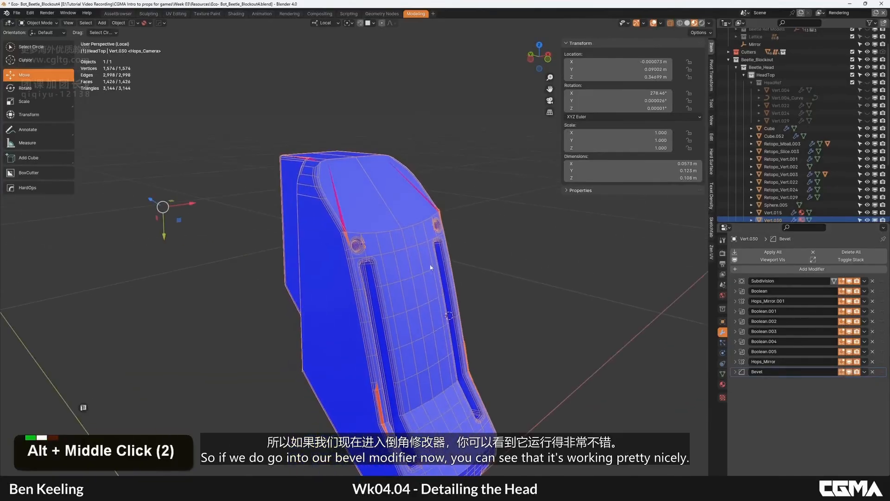
Examine the panel's bevel around the bolt holes, upper edges and rear side for overshoots.
{"action": "scroll", "coordinate": [314, 236], "scroll_direction": "up", "scroll_amount": 4}
{"action": "middle_click_drag", "start_coordinate": [319, 193], "coordinate": [346, 229], "text": "alt"}
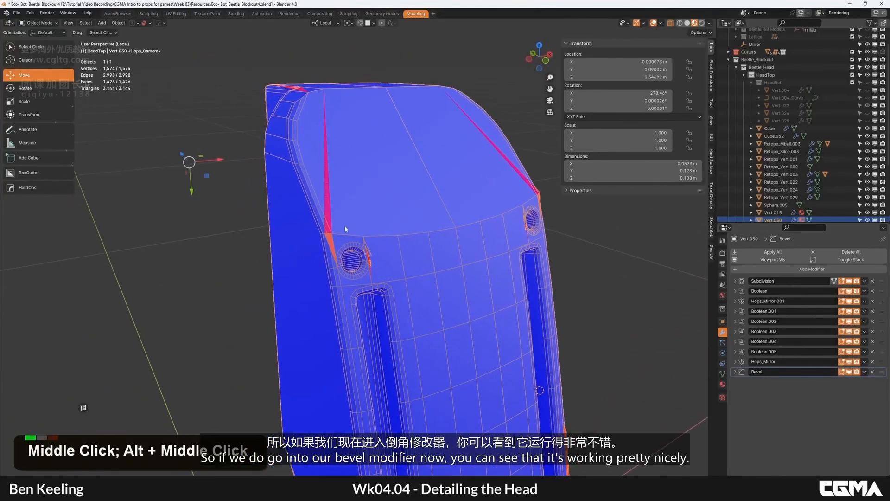
{"action": "scroll", "coordinate": [422, 215], "scroll_direction": "down", "scroll_amount": 3}
{"action": "middle_click_drag", "start_coordinate": [423, 215], "coordinate": [391, 222], "text": "alt"}
{"action": "scroll", "coordinate": [335, 214], "scroll_direction": "up", "scroll_amount": 4}
{"action": "middle_click_drag", "start_coordinate": [336, 214], "coordinate": [533, 241], "text": "alt"}
{"action": "scroll", "coordinate": [410, 165], "scroll_direction": "down", "scroll_amount": 2}
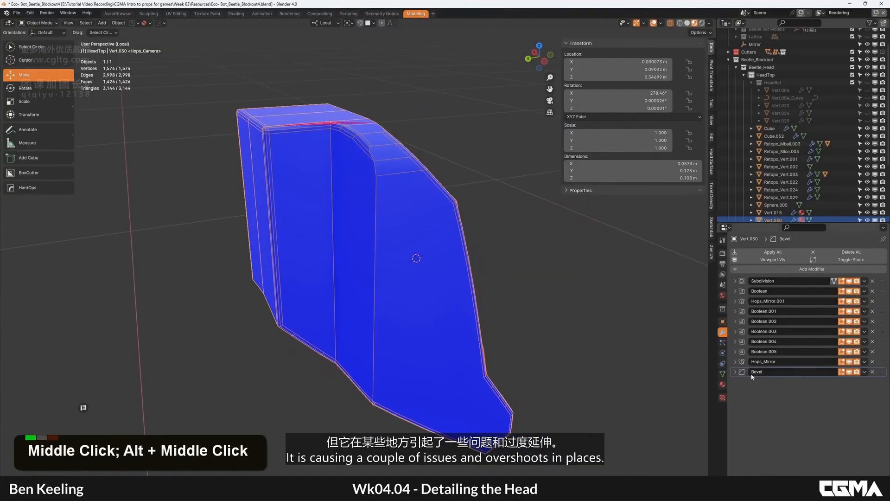
Set the Bevel modifier's angle limit to 30° and shade the centre panel smooth with a 20° angle.
{"action": "left_click", "coordinate": [742, 372]}
{"action": "type", "text": "30"}
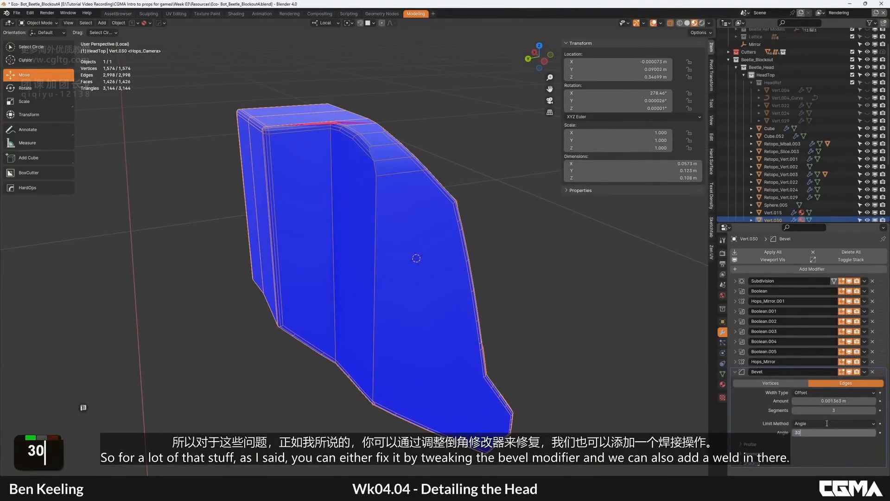
{"action": "key", "text": "Return"}
{"action": "middle_click_drag", "start_coordinate": [491, 223], "coordinate": [427, 258], "text": "alt"}
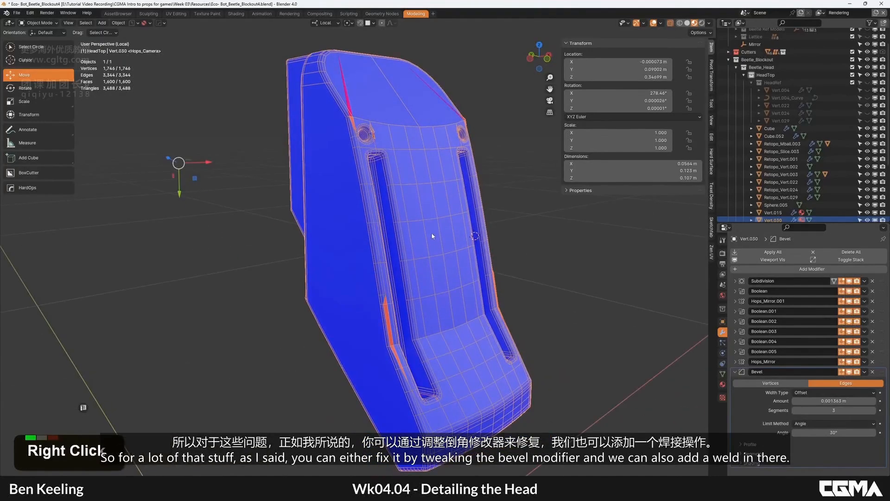
{"action": "right_click", "coordinate": [431, 236]}
{"action": "middle_click", "coordinate": [432, 226], "text": "alt"}
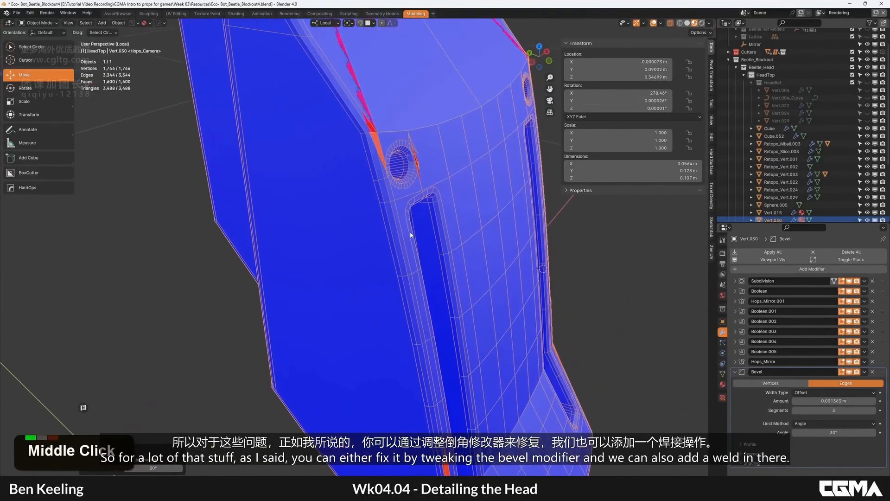
Add a Weld modifier to the centre panel and place it directly before the Bevel in the stack.
{"action": "left_click", "coordinate": [735, 372]}
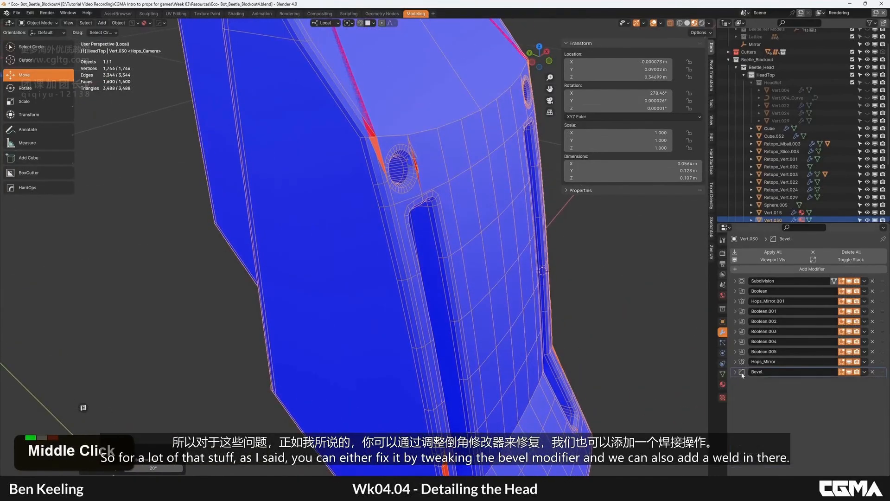
{"action": "left_click", "coordinate": [764, 269]}
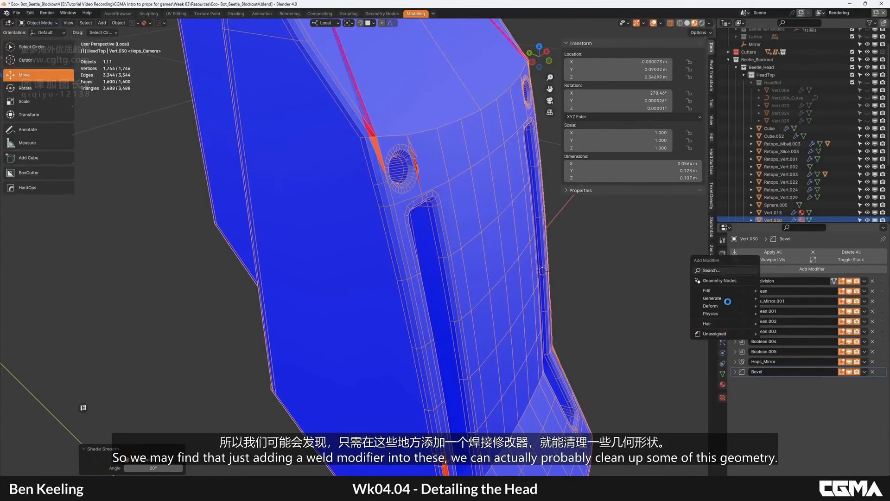
{"action": "type", "text": "weld"}
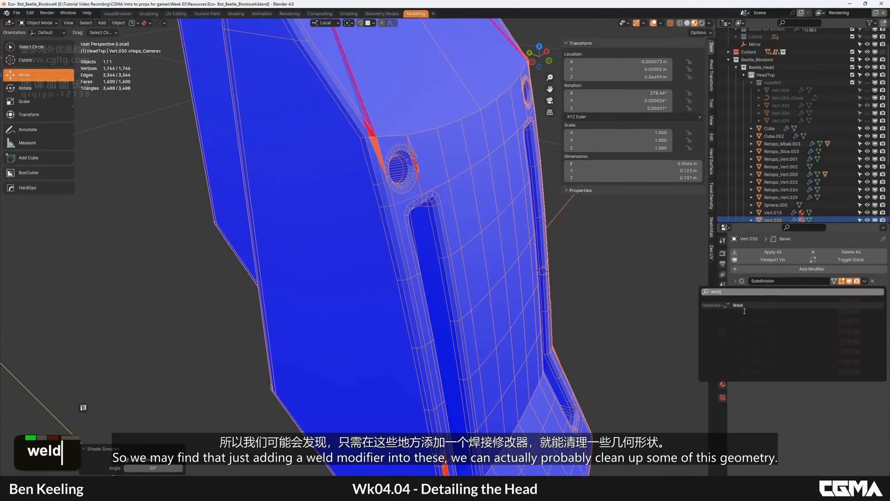
{"action": "left_click", "coordinate": [742, 305]}
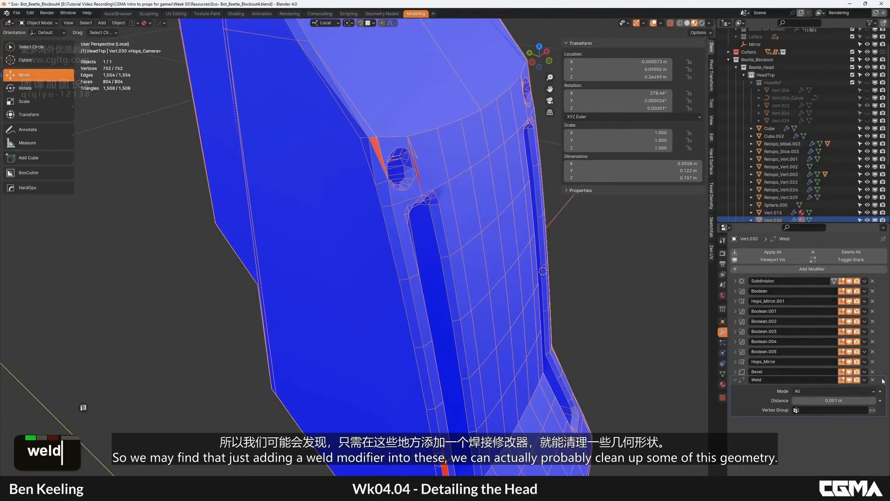
{"action": "left_click_drag", "start_coordinate": [883, 381], "coordinate": [883, 362]}
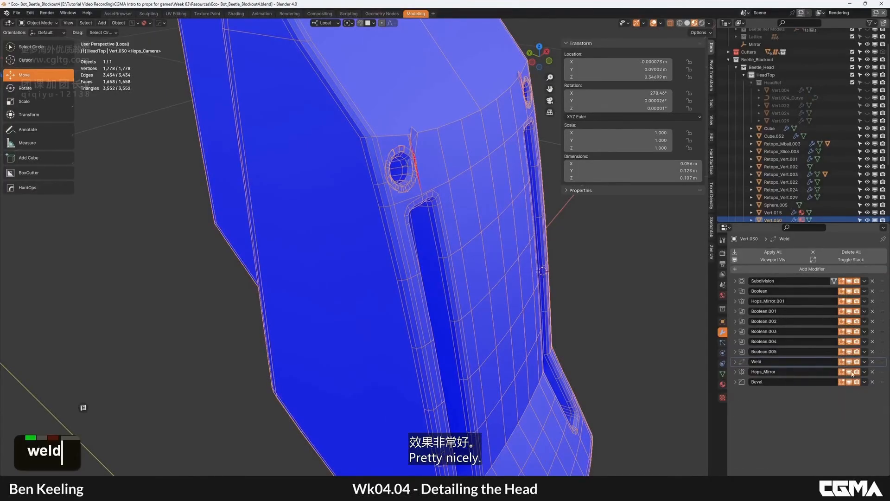
{"action": "middle_click", "coordinate": [463, 233], "text": "alt"}
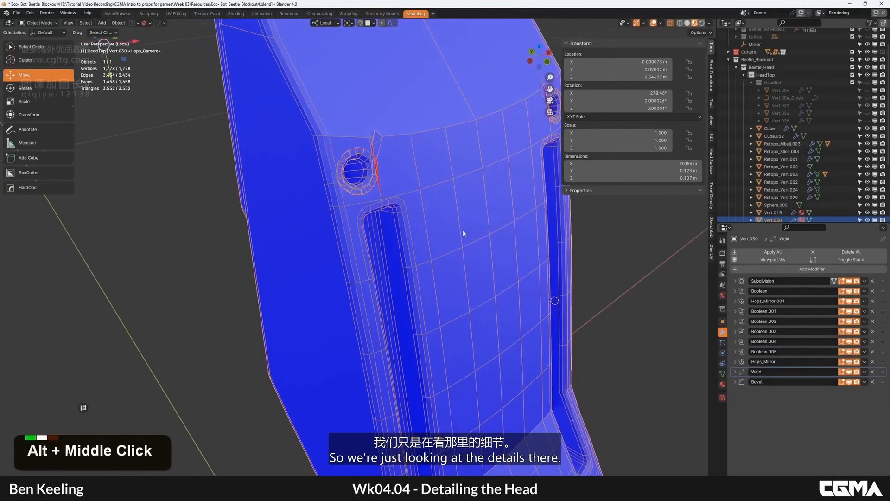
Set the Weld modifier's merge distance to 0.0001 m while checking the mesh around the bolt holes.
{"action": "left_click", "coordinate": [737, 373]}
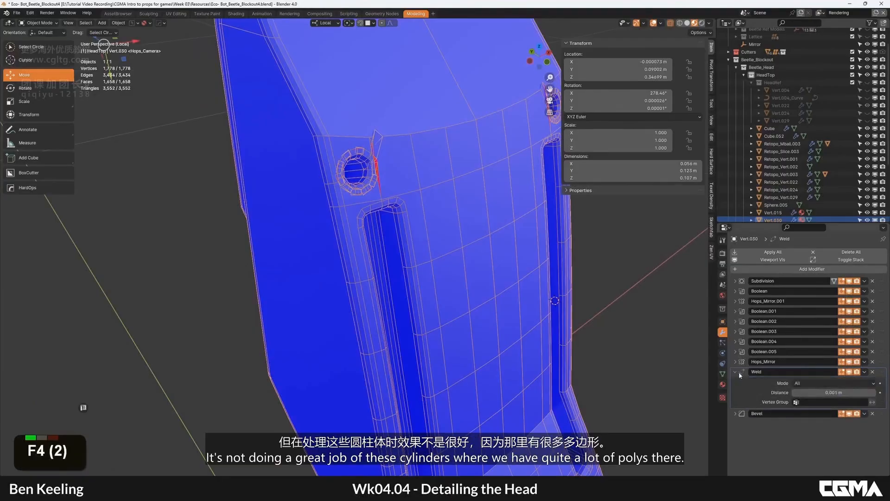
{"action": "middle_click_drag", "start_coordinate": [365, 176], "coordinate": [459, 199]}
{"action": "middle_click", "coordinate": [462, 196], "text": "alt"}
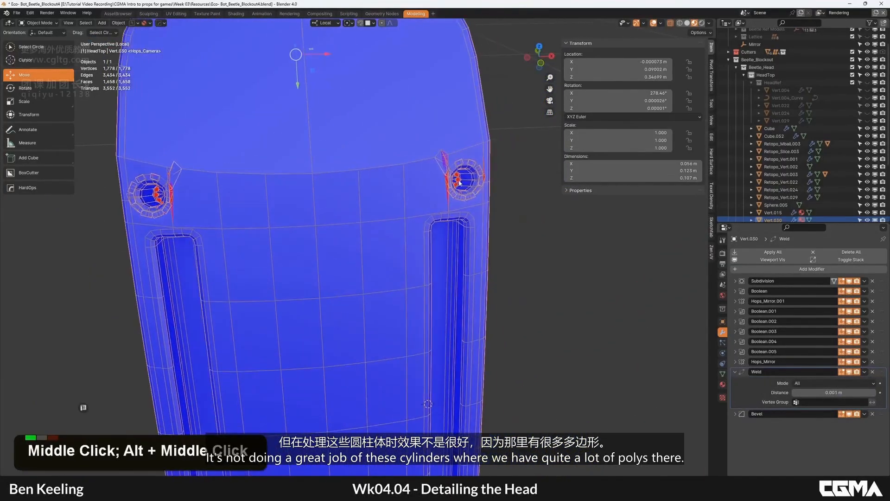
{"action": "double_click", "coordinate": [844, 392]}
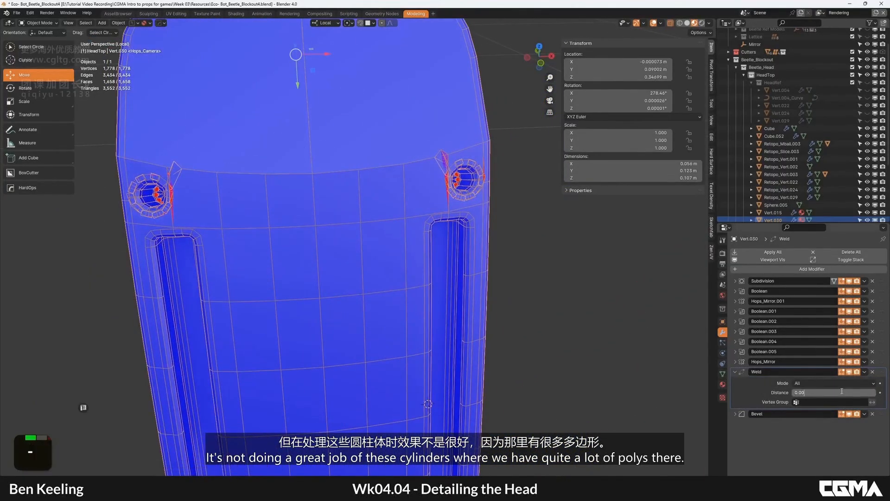
{"action": "type", "text": "01"}
{"action": "key", "text": "Return"}
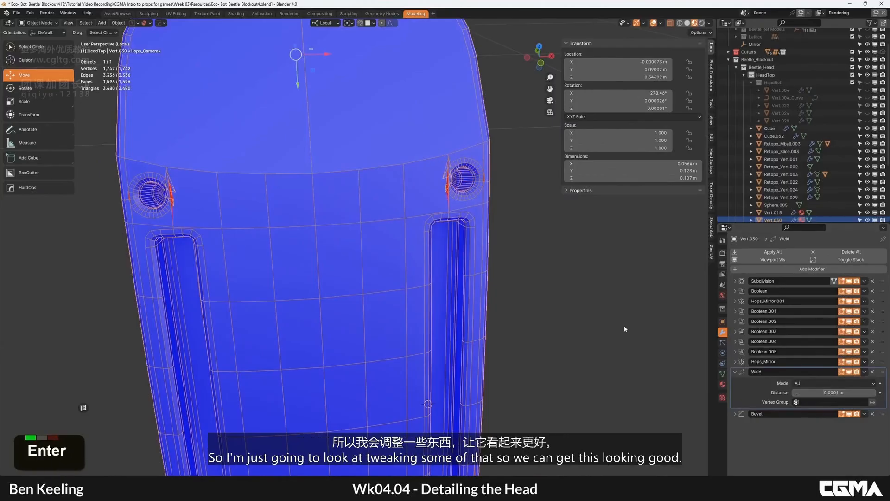
Try a Weld distance of 0.00005 m and check the bevel around the bolt holes.
{"action": "middle_click", "coordinate": [392, 222], "text": "alt"}
{"action": "middle_click", "coordinate": [399, 211], "text": "alt"}
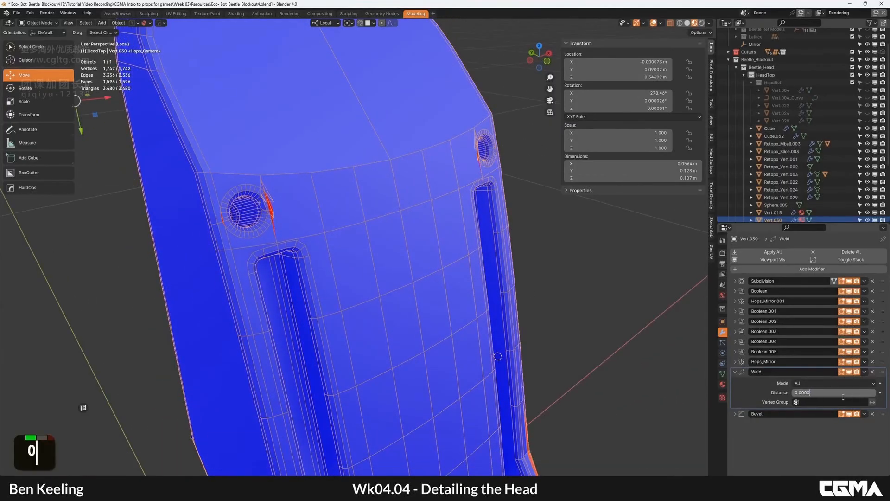
{"action": "middle_click_drag", "start_coordinate": [364, 226], "coordinate": [408, 233]}
{"action": "middle_click_drag", "start_coordinate": [367, 238], "coordinate": [367, 225], "text": "ctrl+alt"}
{"action": "middle_click", "coordinate": [366, 228], "text": "alt"}
Bring up the bolt hole's cylinder cutter and move it about 0.0023 m along X towards the panel's centre.
{"action": "key", "text": "q"}
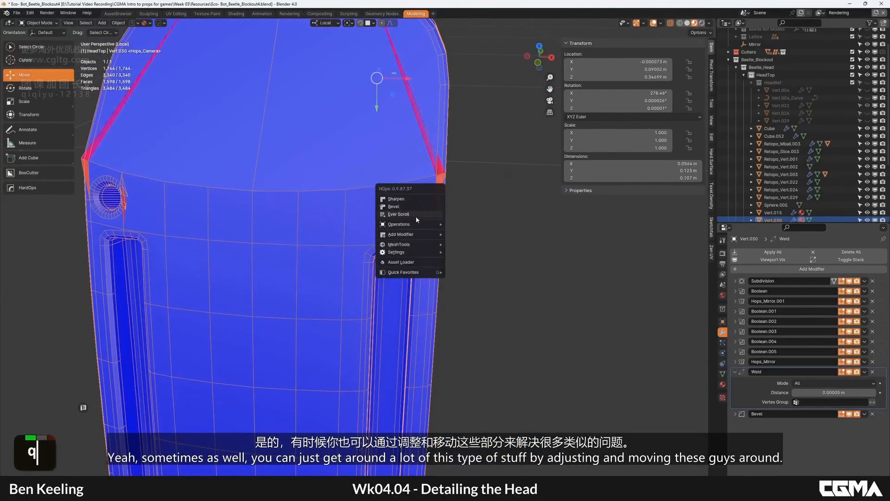
{"action": "left_click", "coordinate": [416, 215]}
{"action": "scroll", "coordinate": [419, 220], "scroll_direction": "up", "scroll_amount": 5}
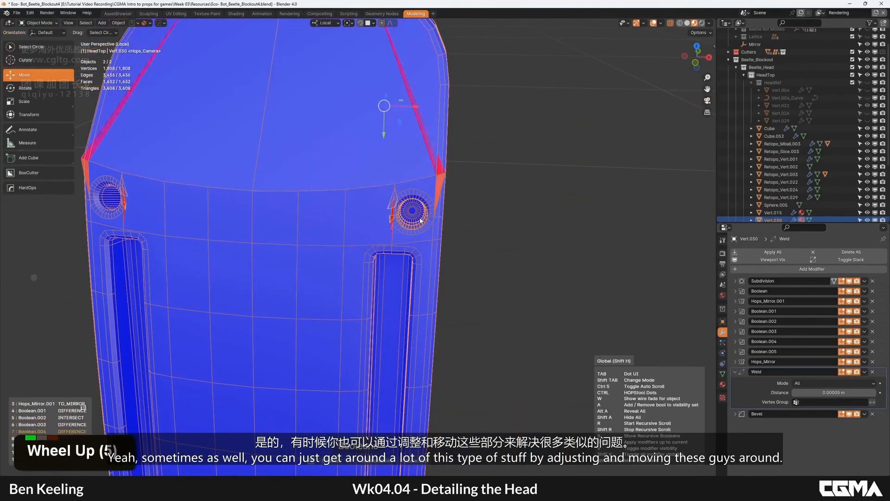
{"action": "scroll", "coordinate": [421, 221], "scroll_direction": "down", "scroll_amount": 1}
{"action": "left_click", "coordinate": [421, 220]}
{"action": "middle_click_drag", "start_coordinate": [429, 213], "coordinate": [416, 230]}
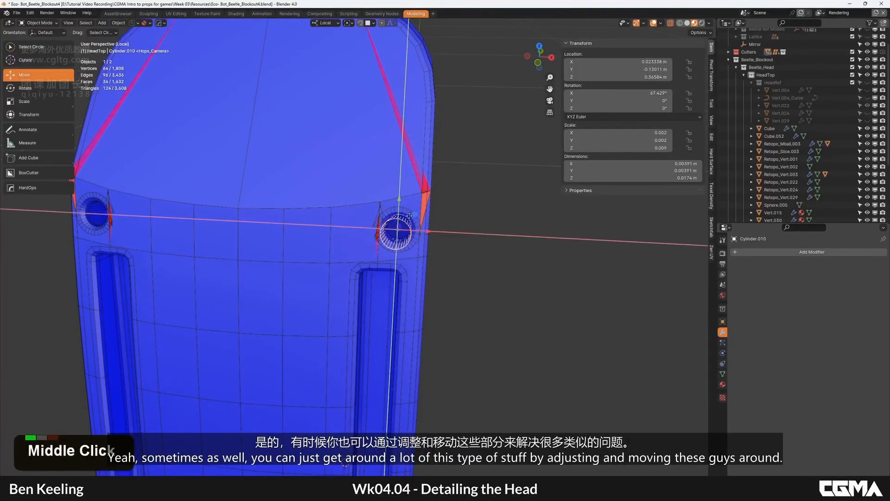
{"action": "left_click_drag", "start_coordinate": [395, 217], "coordinate": [394, 216]}
{"action": "middle_click_drag", "start_coordinate": [464, 221], "coordinate": [407, 205], "text": "alt"}
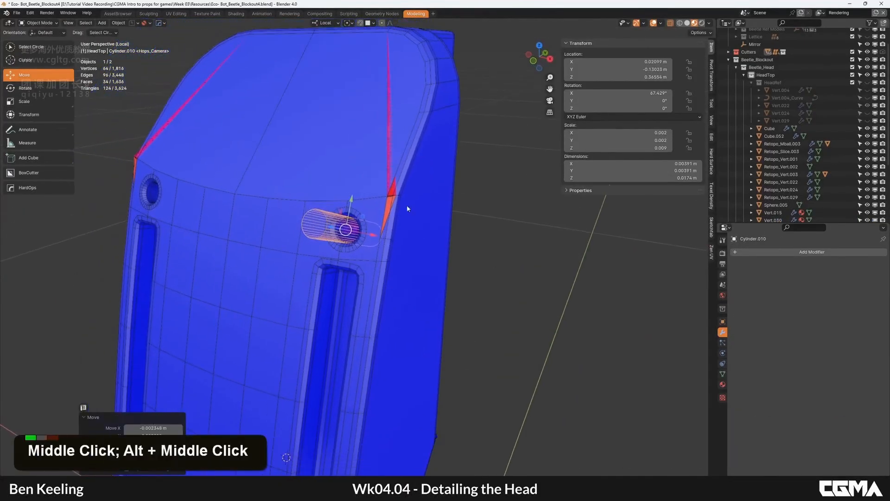
Reselect the centre panel and set its Weld distance back to 0.0001 m.
{"action": "left_click", "coordinate": [407, 204]}
{"action": "middle_click_drag", "start_coordinate": [387, 233], "coordinate": [417, 242], "text": "alt"}
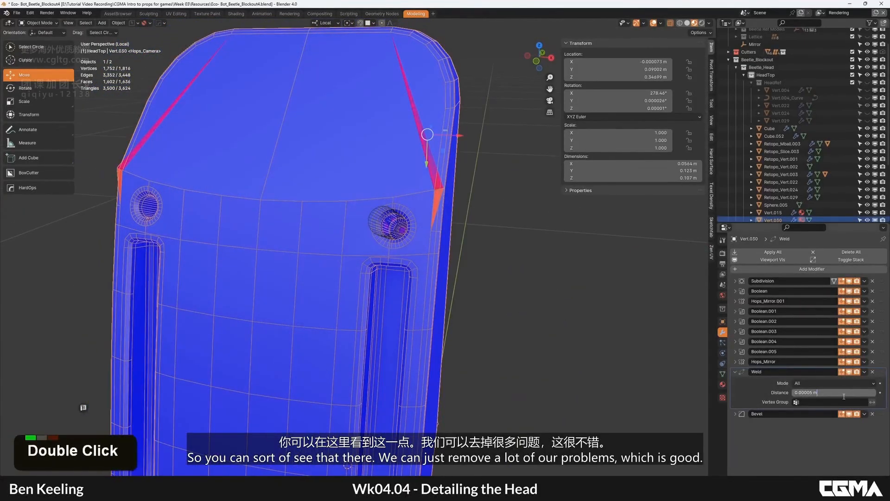
{"action": "middle_click_drag", "start_coordinate": [487, 260], "coordinate": [445, 232], "text": "alt"}
{"action": "scroll", "coordinate": [471, 258], "scroll_direction": "down", "scroll_amount": 3}
{"action": "middle_click_drag", "start_coordinate": [445, 232], "coordinate": [381, 273], "text": "alt"}
Bring up the lower slot's box cutter and move it about 0.0008 m along X towards the panel's centre.
{"action": "middle_click_drag", "start_coordinate": [381, 274], "coordinate": [457, 264]}
{"action": "scroll", "coordinate": [376, 267], "scroll_direction": "up", "scroll_amount": 4}
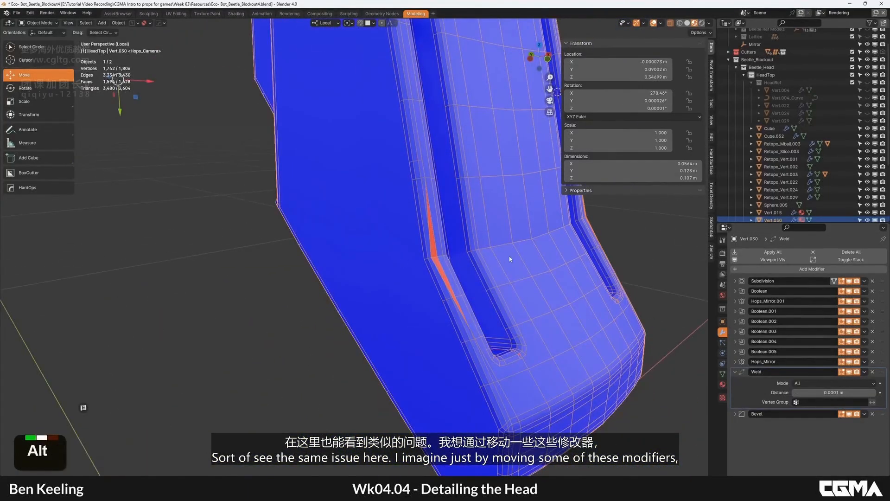
{"action": "middle_click_drag", "start_coordinate": [510, 259], "coordinate": [423, 259], "text": "alt"}
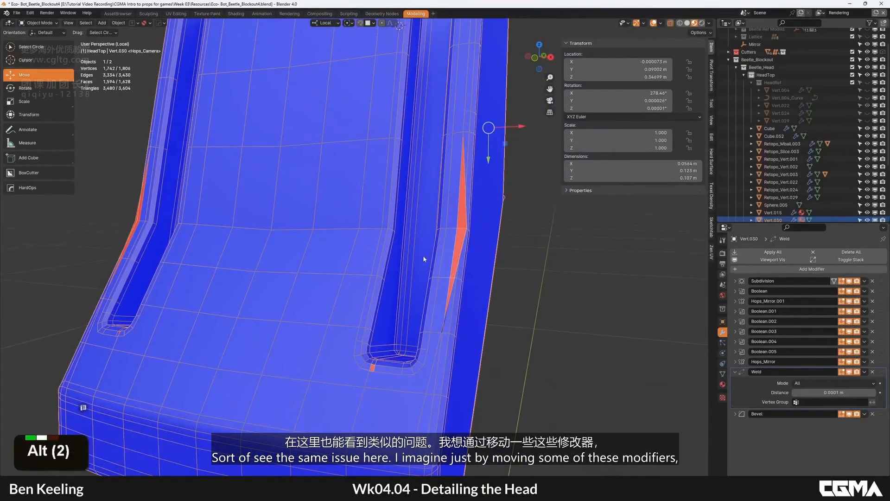
{"action": "scroll", "coordinate": [423, 259], "scroll_direction": "down", "scroll_amount": 3}
{"action": "key", "text": "q"}
{"action": "middle_click", "coordinate": [433, 238]}
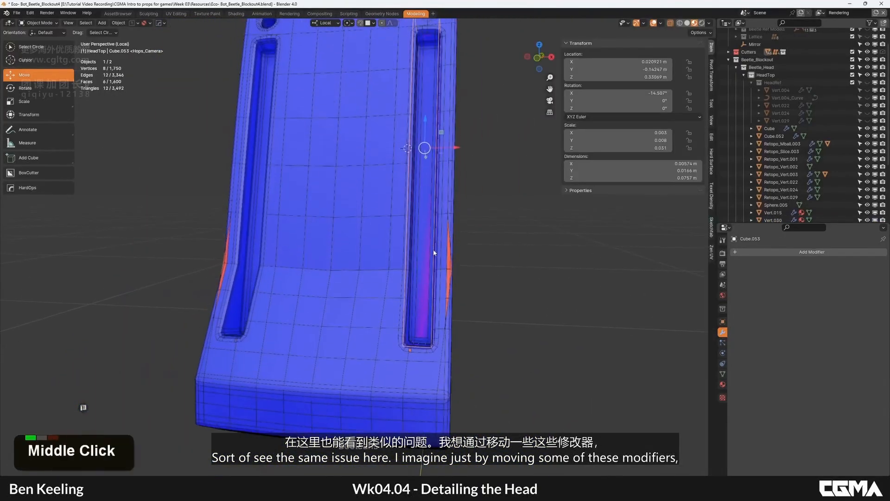
{"action": "middle_click", "coordinate": [433, 249], "text": "alt"}
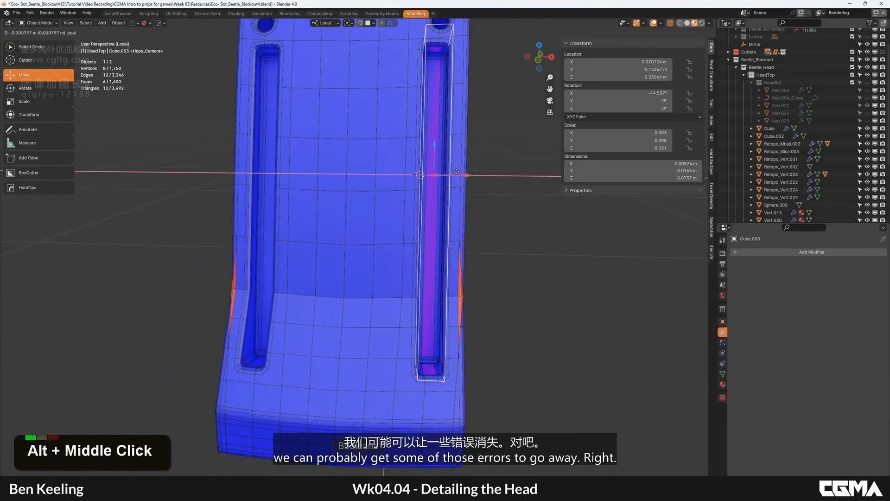
{"action": "left_click", "coordinate": [456, 172]}
Enter Edit Mode on the centre panel and try sliding the side edge beside the slot's bend.
{"action": "middle_click", "coordinate": [421, 289], "text": "alt"}
{"action": "middle_click", "coordinate": [421, 296], "text": "alt"}
{"action": "middle_click", "coordinate": [426, 293]}
{"action": "middle_click", "coordinate": [426, 292], "text": "alt"}
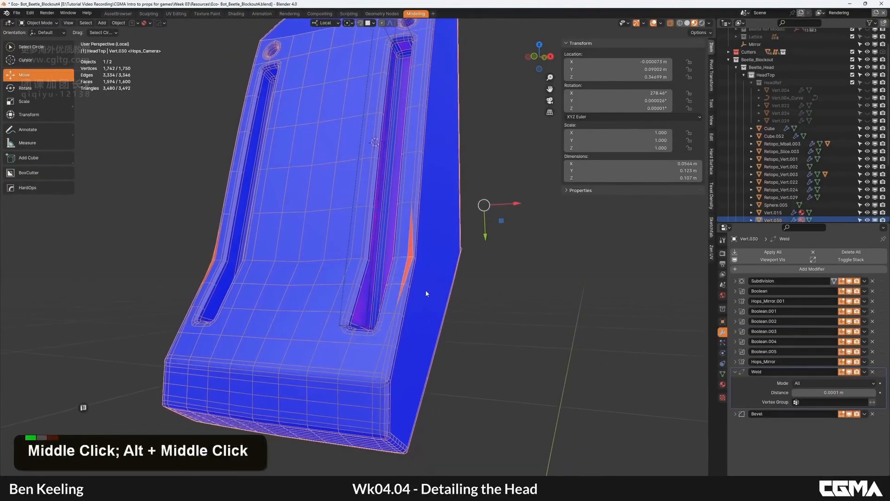
{"action": "middle_click", "coordinate": [419, 284], "text": "alt"}
{"action": "key", "text": "Tab"}
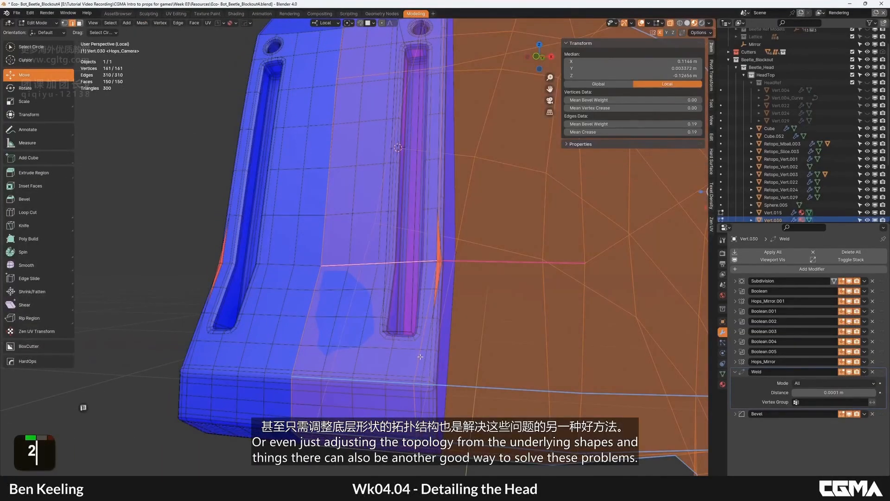
{"action": "left_click", "coordinate": [438, 268]}
{"action": "middle_click", "coordinate": [453, 260], "text": "alt"}
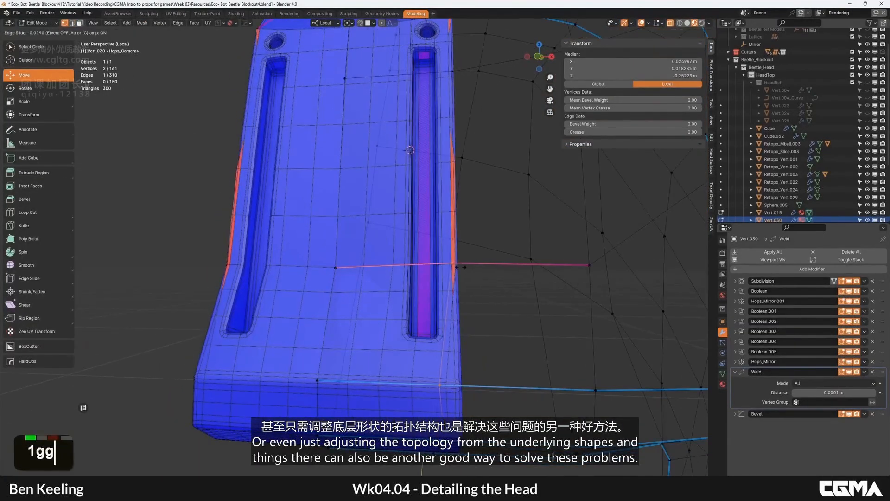
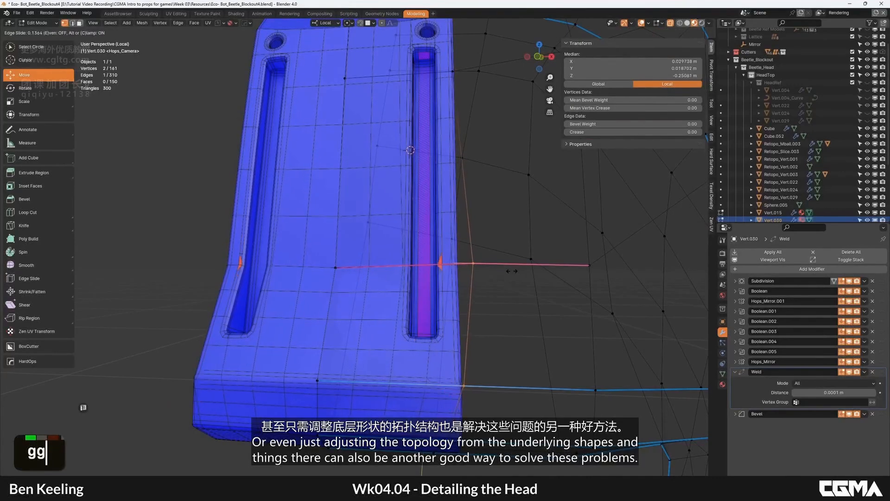
Slide the vertex beside the slot's bend outward along its edge and return to Object Mode.
{"action": "left_click", "coordinate": [455, 261]}
{"action": "key", "text": "g"}
{"action": "key", "text": "g"}
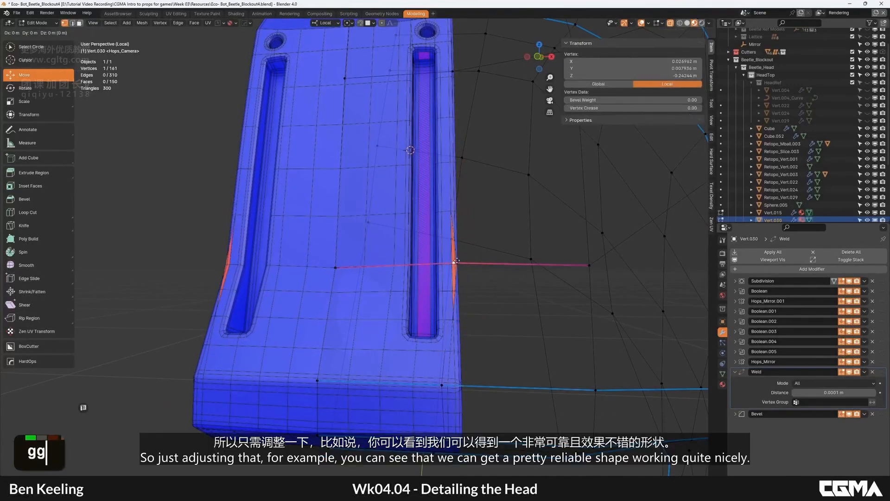
{"action": "left_click", "coordinate": [467, 262]}
{"action": "key", "text": "Tab"}
Turn off the face orientation display and leave the centre panel's isolated view.
{"action": "middle_click_drag", "start_coordinate": [467, 261], "coordinate": [441, 294], "text": "alt"}
{"action": "key", "text": "F4"}
{"action": "mouse_move", "coordinate": [444, 263]}
{"action": "middle_mouse_down", "text": "alt"}
{"action": "mouse_move", "coordinate": [450, 296]}
{"action": "mouse_move", "coordinate": [371, 232]}
{"action": "mouse_move", "coordinate": [476, 278]}
{"action": "mouse_move", "coordinate": [418, 259]}
{"action": "mouse_move", "coordinate": [372, 270]}
{"action": "mouse_move", "coordinate": [380, 275]}
{"action": "mouse_move", "coordinate": [392, 283]}
{"action": "mouse_move", "coordinate": [412, 201]}
{"action": "mouse_move", "coordinate": [384, 249]}
{"action": "mouse_move", "coordinate": [356, 207]}
{"action": "mouse_move", "coordinate": [666, 344]}
{"action": "mouse_move", "coordinate": [523, 315]}
{"action": "mouse_move", "coordinate": [483, 288]}
{"action": "mouse_move", "coordinate": [475, 264]}
{"action": "mouse_move", "coordinate": [494, 280]}
{"action": "mouse_move", "coordinate": [374, 272]}
{"action": "mouse_move", "coordinate": [309, 301]}
{"action": "mouse_move", "coordinate": [297, 287]}
{"action": "mouse_move", "coordinate": [382, 303]}
{"action": "mouse_move", "coordinate": [281, 248]}
{"action": "middle_mouse_up", "text": "alt"}
{"action": "key", "text": "alt+v"}
{"action": "key", "text": "F4"}
{"action": "key", "text": "KP_Divide"}
{"action": "scroll", "coordinate": [475, 274], "scroll_direction": "down", "scroll_amount": 5}
{"action": "key", "text": "F4"}
Examine the parts of the head and the finished reference beetle with and without wireframe.
{"action": "left_click", "coordinate": [372, 270]}
{"action": "scroll", "coordinate": [380, 276], "scroll_direction": "up", "scroll_amount": 2}
{"action": "key", "text": "F4"}
{"action": "double_click", "coordinate": [391, 283]}
{"action": "scroll", "coordinate": [412, 202], "scroll_direction": "up", "scroll_amount": 3}
{"action": "left_click", "coordinate": [383, 248]}
{"action": "double_click", "coordinate": [356, 207]}
{"action": "key", "text": "F4"}
{"action": "scroll", "coordinate": [356, 206], "scroll_direction": "down", "scroll_amount": 3}
{"action": "key", "text": "F4"}
{"action": "scroll", "coordinate": [513, 296], "scroll_direction": "down", "scroll_amount": 3}
{"action": "scroll", "coordinate": [297, 287], "scroll_direction": "up", "scroll_amount": 4}
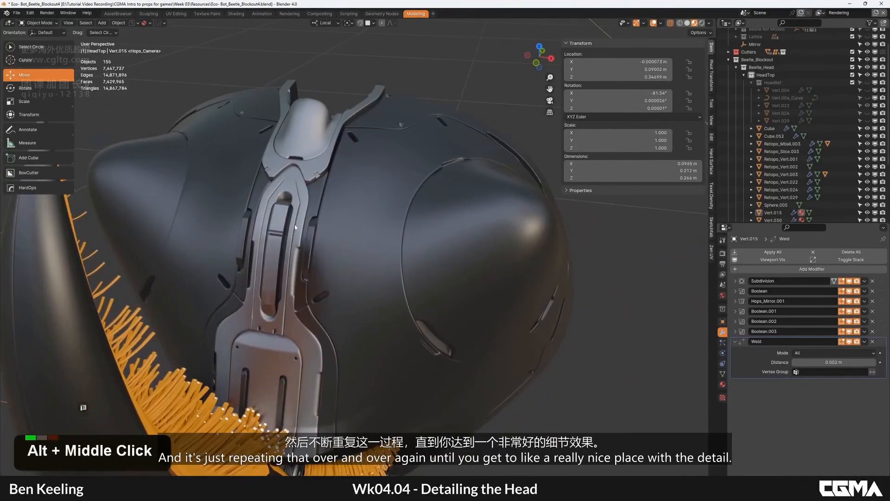
Review the head's centre panel, slots and shell from several angles alongside the finished beetle.
{"action": "scroll", "coordinate": [305, 252], "scroll_direction": "down", "scroll_amount": 5}
{"action": "scroll", "coordinate": [310, 255], "scroll_direction": "up", "scroll_amount": 3}
{"action": "middle_click_drag", "start_coordinate": [345, 132], "coordinate": [398, 271], "text": "alt"}
{"action": "scroll", "coordinate": [397, 266], "scroll_direction": "down", "scroll_amount": 2}
{"action": "scroll", "coordinate": [407, 284], "scroll_direction": "up", "scroll_amount": 3}
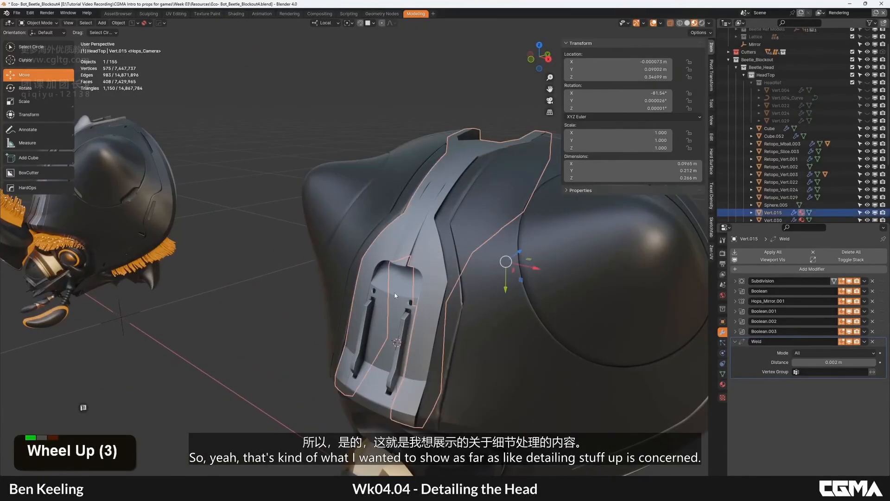
{"action": "middle_click_drag", "start_coordinate": [424, 237], "coordinate": [388, 250], "text": "alt"}
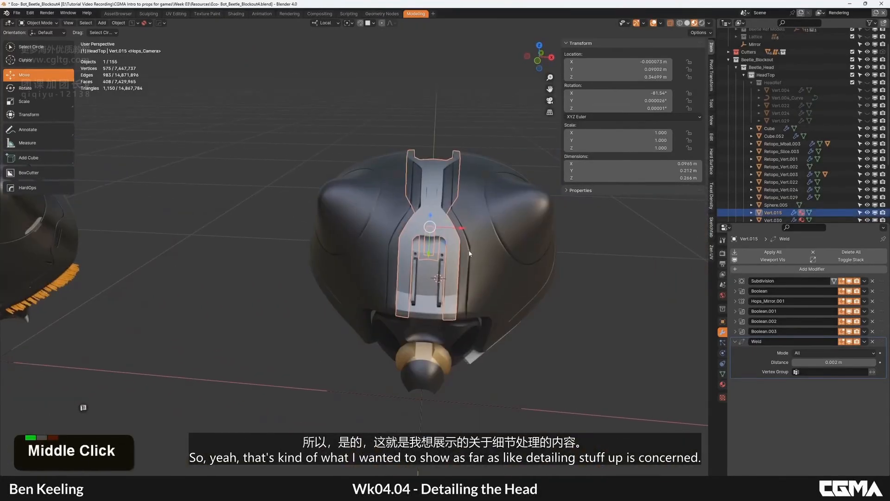
{"action": "scroll", "coordinate": [464, 253], "scroll_direction": "up", "scroll_amount": 3}
{"action": "mouse_move", "coordinate": [442, 252]}
{"action": "middle_mouse_down", "text": "alt"}
{"action": "mouse_move", "coordinate": [430, 249]}
{"action": "mouse_move", "coordinate": [427, 291]}
{"action": "mouse_move", "coordinate": [415, 270]}
{"action": "mouse_move", "coordinate": [445, 243]}
{"action": "middle_mouse_up", "text": "alt"}
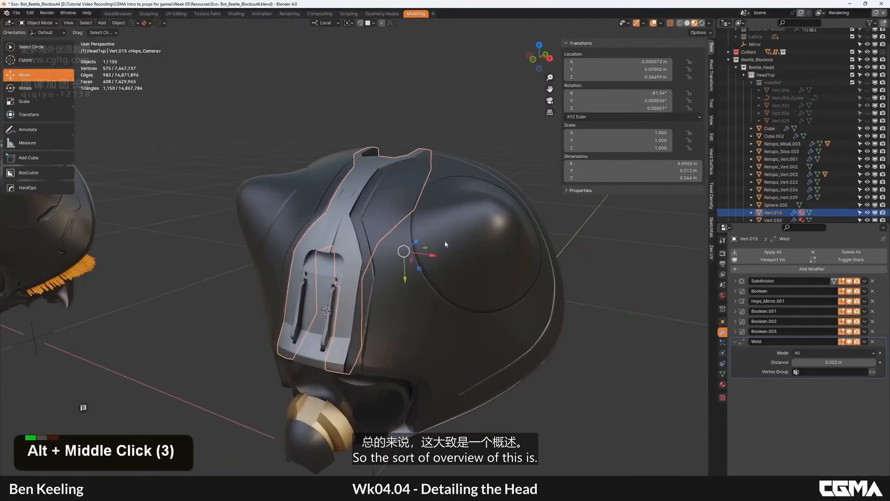
{"action": "middle_click_drag", "start_coordinate": [524, 243], "coordinate": [490, 246], "text": "alt"}
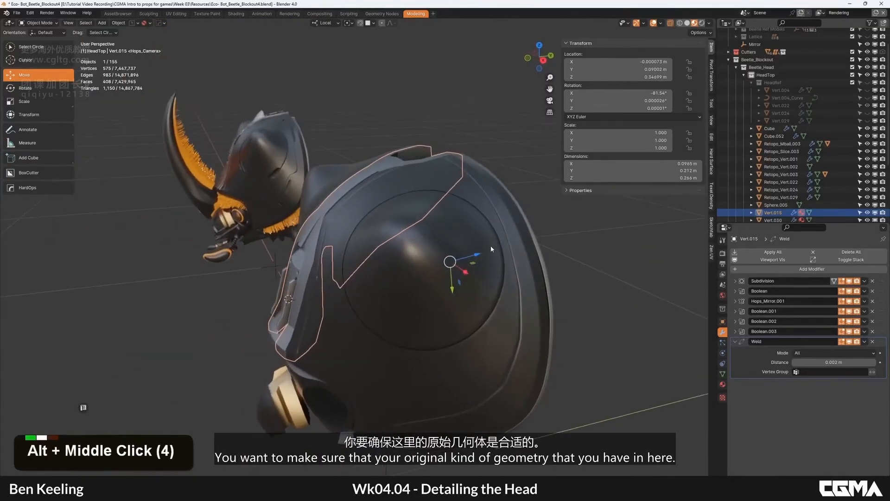
{"action": "scroll", "coordinate": [484, 244], "scroll_direction": "down", "scroll_amount": 3}
Show and select the hidden reference object Vert.022 with wireframe on, and disable all its modifiers in the viewport.
{"action": "left_click", "coordinate": [388, 223]}
{"action": "middle_click_drag", "start_coordinate": [388, 223], "coordinate": [375, 258], "text": "alt"}
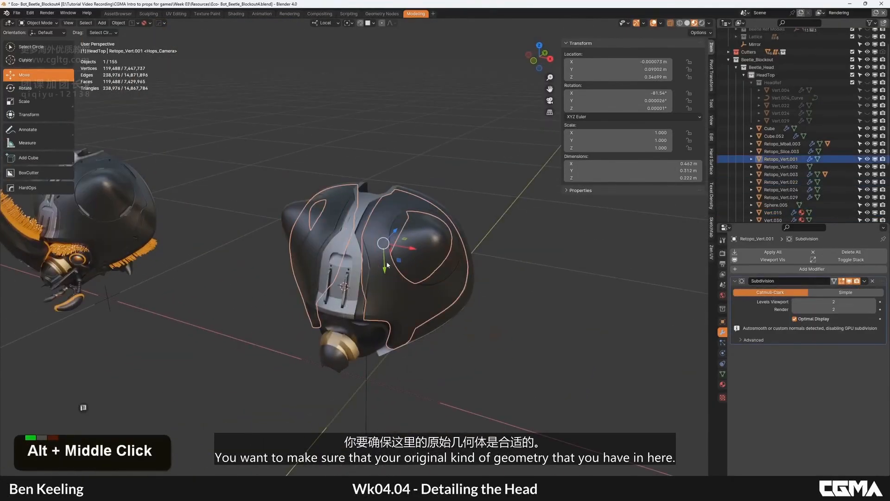
{"action": "middle_click_drag", "start_coordinate": [610, 236], "coordinate": [524, 192], "text": "alt"}
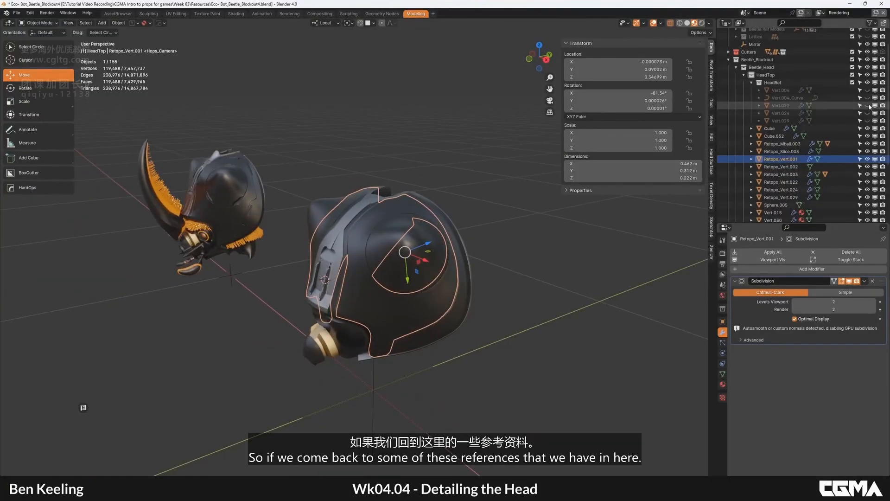
{"action": "key", "text": "F4"}
{"action": "left_click", "coordinate": [785, 107]}
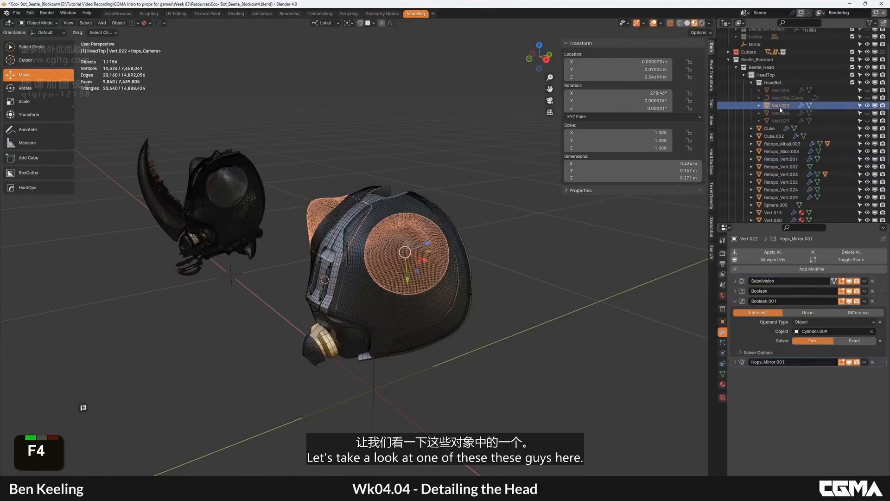
{"action": "middle_click_drag", "start_coordinate": [643, 280], "coordinate": [666, 284], "text": "alt"}
{"action": "left_click", "coordinate": [765, 260]}
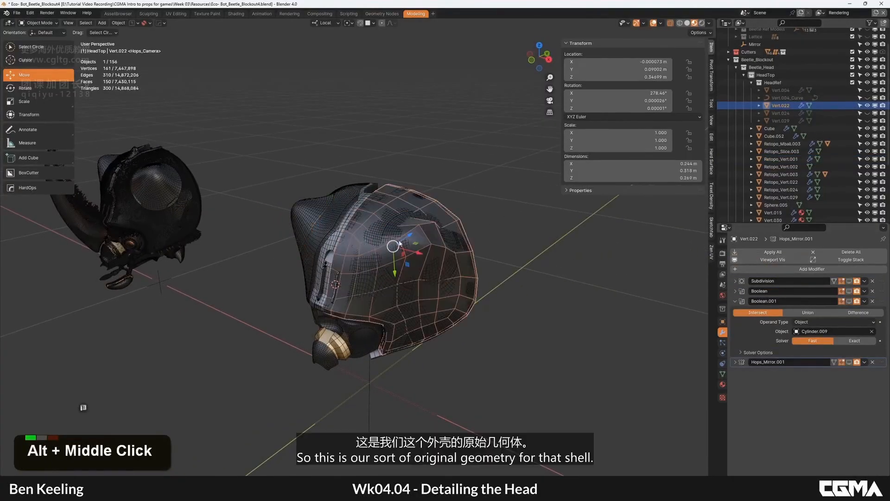
Isolate the reference shell and turn its Subdivision back on in the viewport to check how smoothly it subdivides.
{"action": "key", "text": "KP_Divide"}
{"action": "scroll", "coordinate": [416, 230], "scroll_direction": "down", "scroll_amount": 2}
{"action": "middle_click_drag", "start_coordinate": [339, 232], "coordinate": [623, 260], "text": "alt"}
{"action": "left_click", "coordinate": [849, 281]}
{"action": "middle_click_drag", "start_coordinate": [334, 208], "coordinate": [422, 209], "text": "alt"}
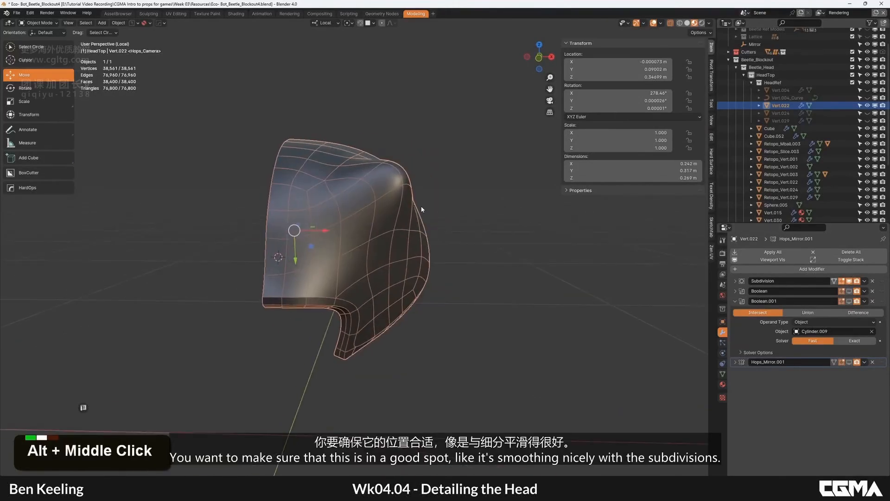
{"action": "scroll", "coordinate": [354, 240], "scroll_direction": "down", "scroll_amount": 1, "text": "alt"}
{"action": "scroll", "coordinate": [354, 240], "scroll_direction": "down", "scroll_amount": 1}
{"action": "mouse_move", "coordinate": [354, 238]}
{"action": "middle_mouse_down", "text": "alt"}
{"action": "mouse_move", "coordinate": [417, 174]}
{"action": "mouse_move", "coordinate": [389, 205]}
{"action": "mouse_move", "coordinate": [356, 221]}
{"action": "middle_mouse_up", "text": "alt"}
{"action": "scroll", "coordinate": [388, 205], "scroll_direction": "up", "scroll_amount": 1}
{"action": "key", "text": "F4"}
{"action": "scroll", "coordinate": [356, 221], "scroll_direction": "up", "scroll_amount": 1}
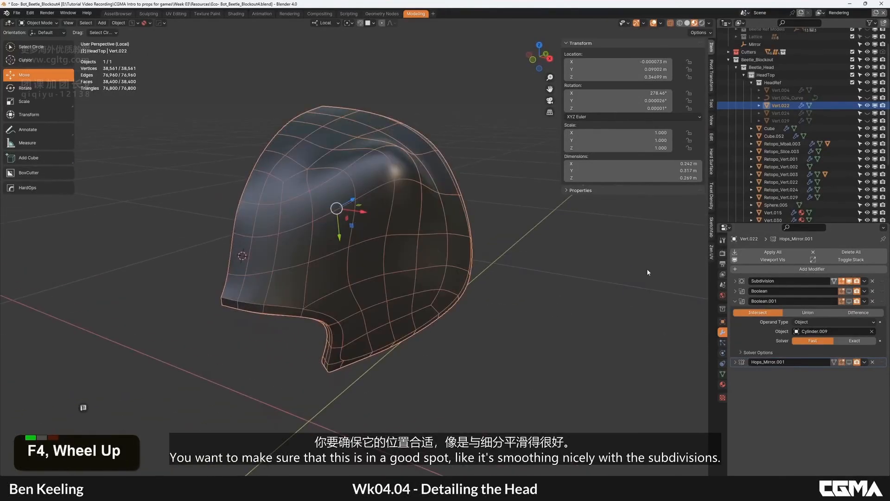
Re-enable the reference shell's Boolean and mirror modifiers in the viewport and leave the isolated view.
{"action": "left_click", "coordinate": [849, 292]}
{"action": "left_click", "coordinate": [851, 297]}
{"action": "left_click", "coordinate": [849, 301]}
{"action": "middle_click_drag", "start_coordinate": [370, 204], "coordinate": [498, 220], "text": "alt"}
{"action": "key", "text": "F4"}
{"action": "scroll", "coordinate": [349, 237], "scroll_direction": "up", "scroll_amount": 2}
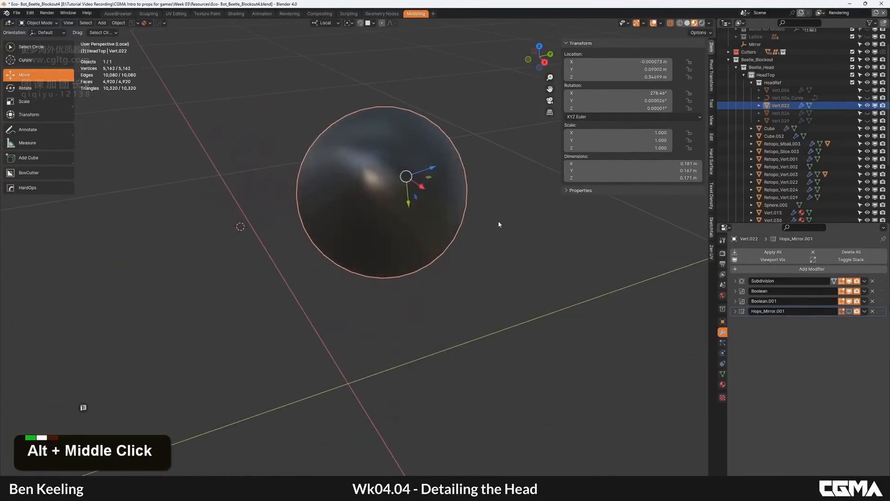
{"action": "key", "text": "KP_Divide"}
Hide the reference object Vert.022 again and look over the whole head beside the finished beetle.
{"action": "middle_click", "coordinate": [392, 188], "text": "alt"}
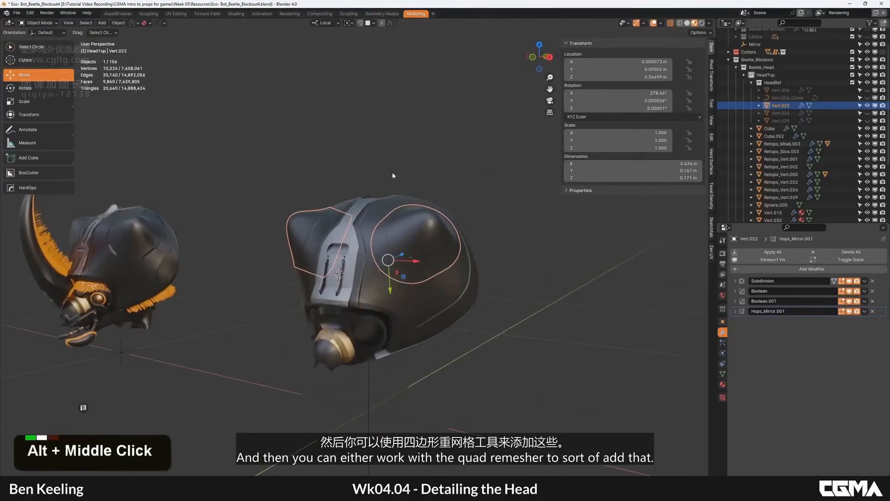
{"action": "scroll", "coordinate": [393, 176], "scroll_direction": "up", "scroll_amount": 3}
{"action": "key", "text": "F4"}
{"action": "key", "text": "F4"}
{"action": "middle_click_drag", "start_coordinate": [395, 246], "coordinate": [433, 256], "text": "alt"}
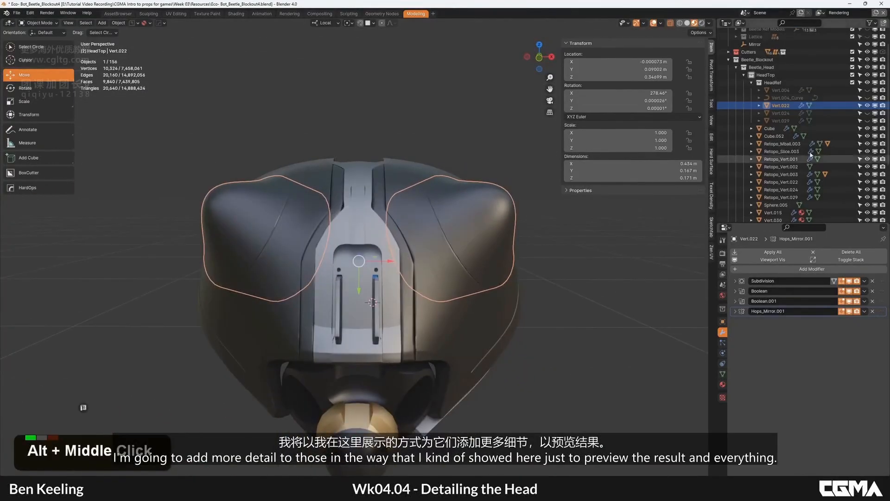
{"action": "middle_click_drag", "start_coordinate": [393, 223], "coordinate": [402, 259]}
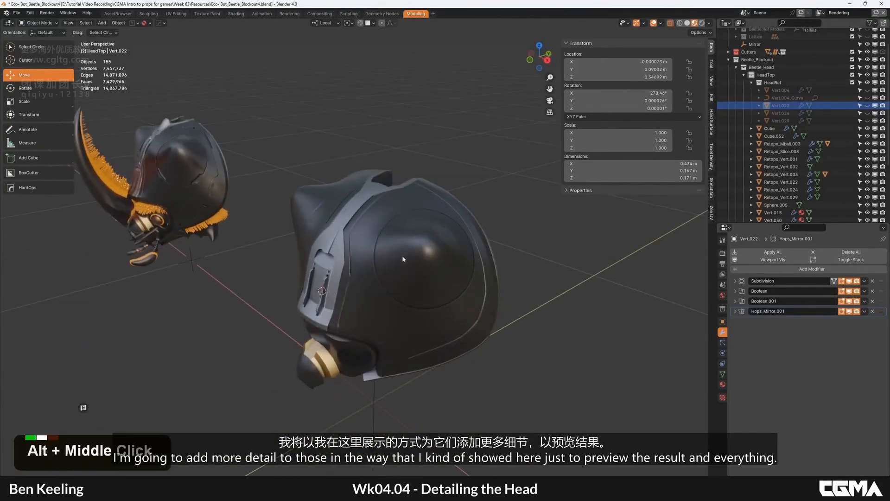
{"action": "middle_click_drag", "start_coordinate": [383, 221], "coordinate": [375, 255], "text": "alt"}
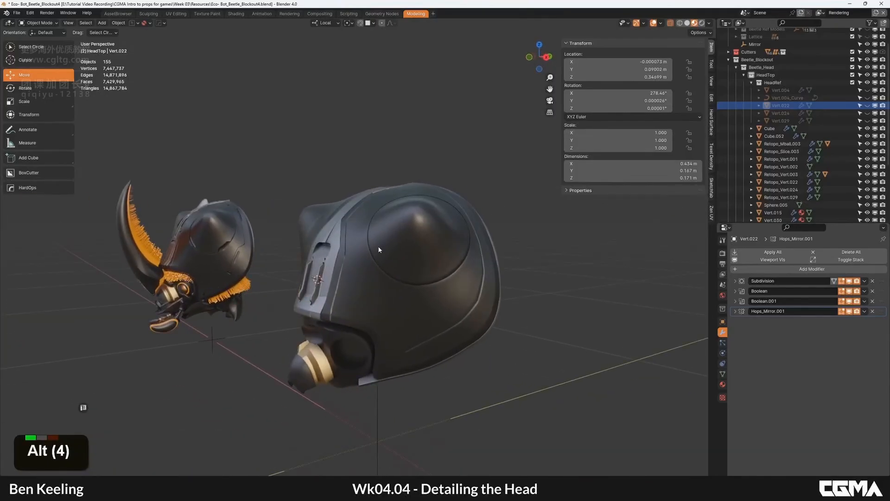
{"action": "mouse_move", "coordinate": [379, 250]}
{"action": "middle_mouse_down", "text": "alt"}
{"action": "mouse_move", "coordinate": [362, 242]}
{"action": "mouse_move", "coordinate": [392, 243]}
{"action": "middle_mouse_up", "text": "alt"}
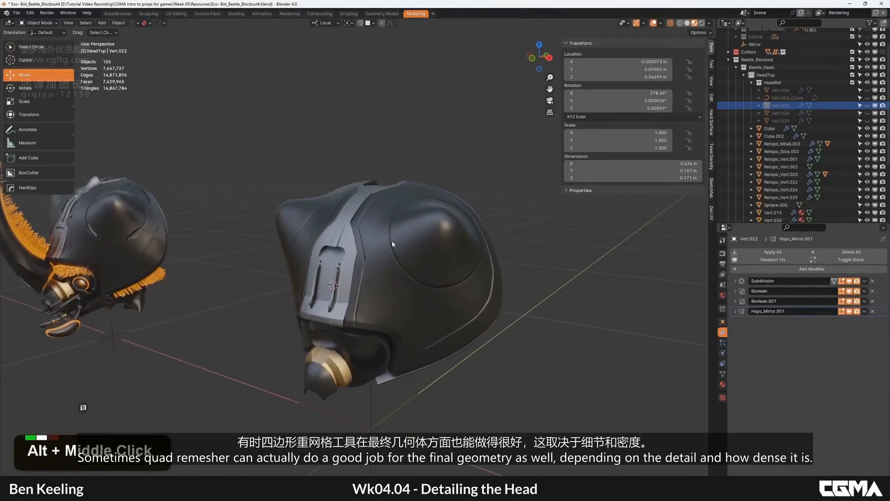
{"action": "mouse_move", "coordinate": [392, 275]}
{"action": "middle_mouse_down", "text": "alt"}
{"action": "mouse_move", "coordinate": [348, 270]}
{"action": "mouse_move", "coordinate": [382, 288]}
{"action": "middle_mouse_up", "text": "alt"}
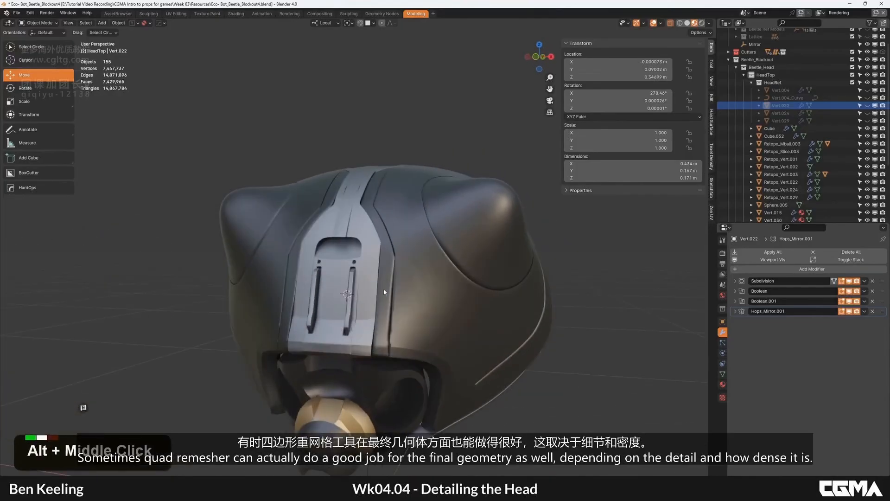
Isolate Retopo_Vert.022 with wireframe on, disable its Subdivision in the viewport and enter edge editing.
{"action": "key", "text": "F4"}
{"action": "left_click", "coordinate": [480, 267]}
{"action": "middle_click_drag", "start_coordinate": [482, 269], "coordinate": [410, 252], "text": "alt"}
{"action": "scroll", "coordinate": [466, 259], "scroll_direction": "up", "scroll_amount": 2}
{"action": "key", "text": "KP_Divide"}
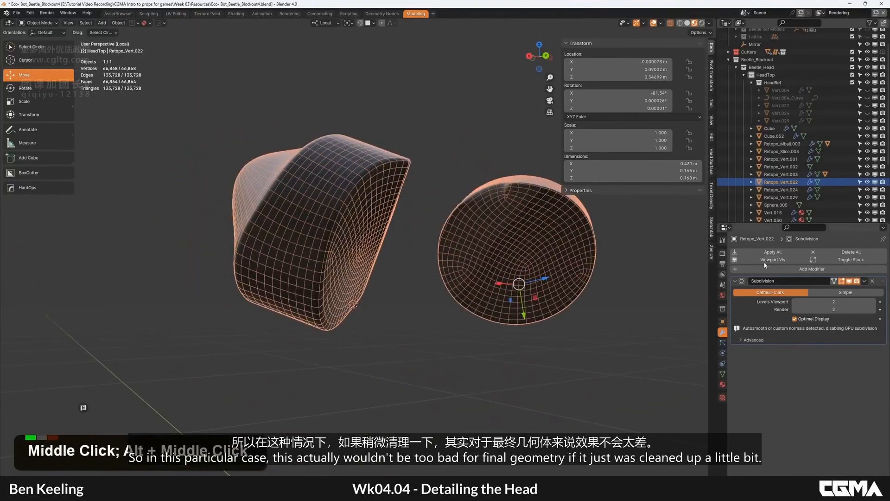
{"action": "middle_click_drag", "start_coordinate": [369, 195], "coordinate": [352, 194], "text": "alt"}
{"action": "key", "text": "Tab"}
{"action": "key", "text": "2"}
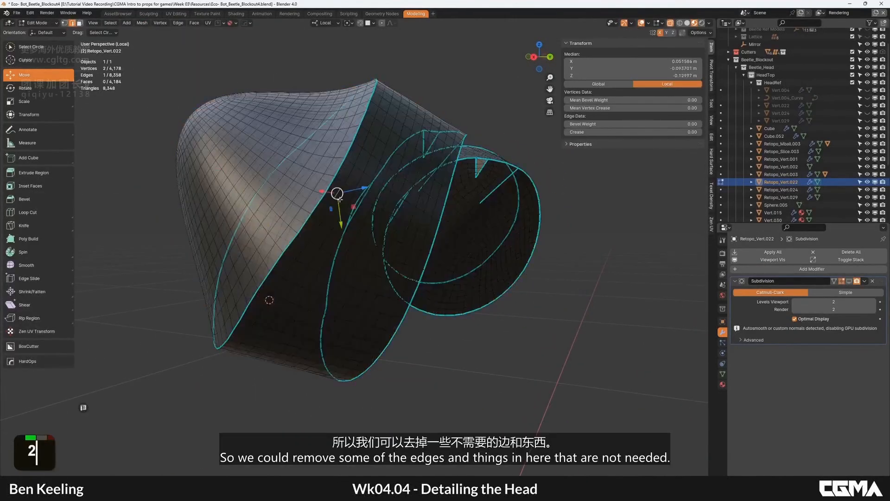
Select the redundant edge loops around the horn piece's side wall and dissolve them.
{"action": "middle_click_drag", "start_coordinate": [397, 173], "coordinate": [377, 192], "text": "alt"}
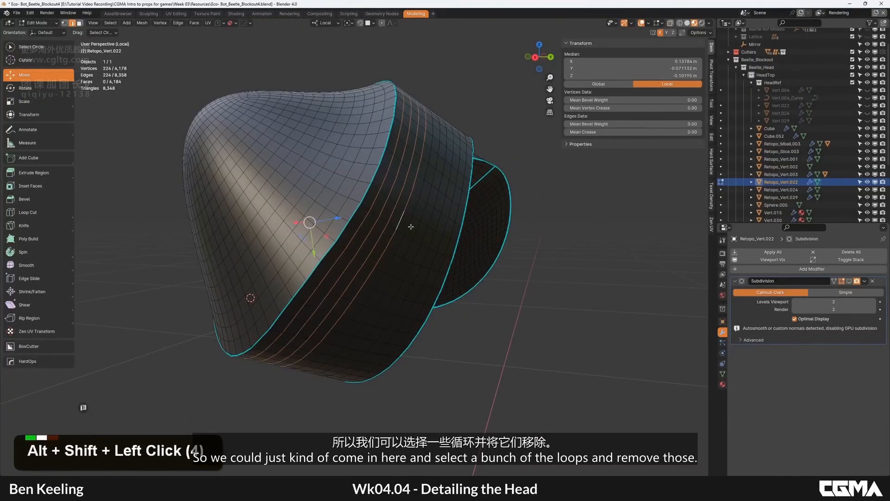
{"action": "left_click", "coordinate": [456, 231], "text": "ctrl+alt"}
{"action": "key", "text": "ctrl+BackSpace"}
Undo back to the selected side-wall loops, then dissolve them again while checking the notch in the rim.
{"action": "middle_click", "coordinate": [348, 232], "text": "alt"}
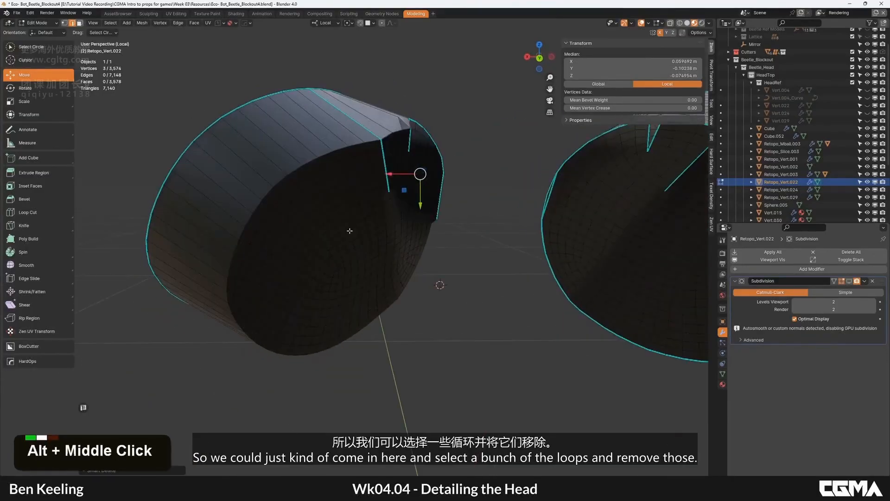
{"action": "middle_click", "coordinate": [356, 244], "text": "alt"}
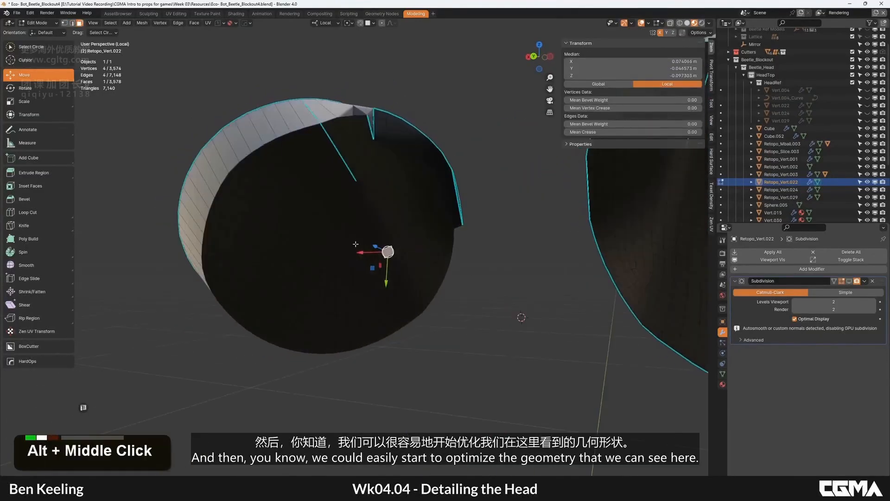
{"action": "middle_click", "coordinate": [356, 244], "text": "alt"}
{"action": "key", "text": "ctrl+z"}
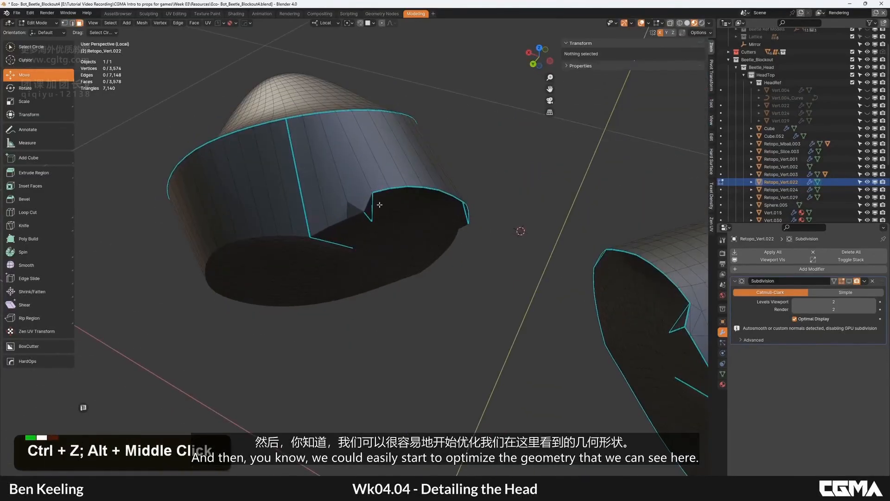
{"action": "key", "text": "ctrl+z"}
{"action": "key", "text": "ctrl+z"}
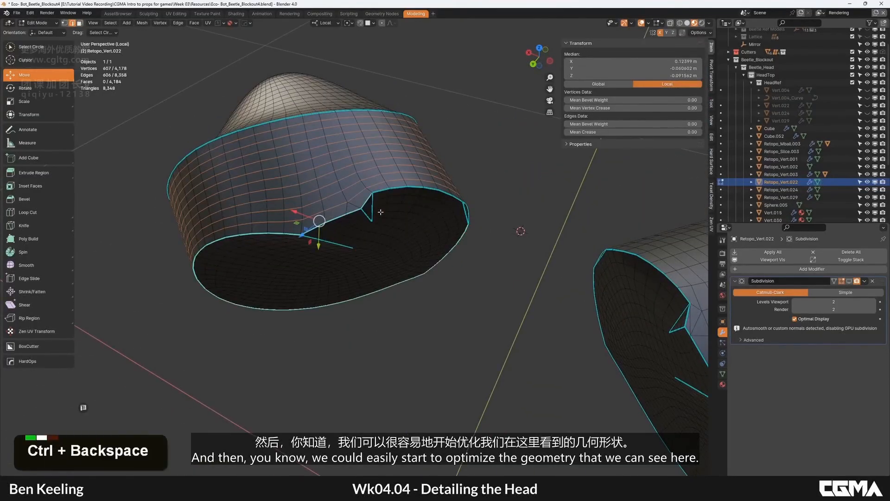
{"action": "key", "text": "ctrl+BackSpace"}
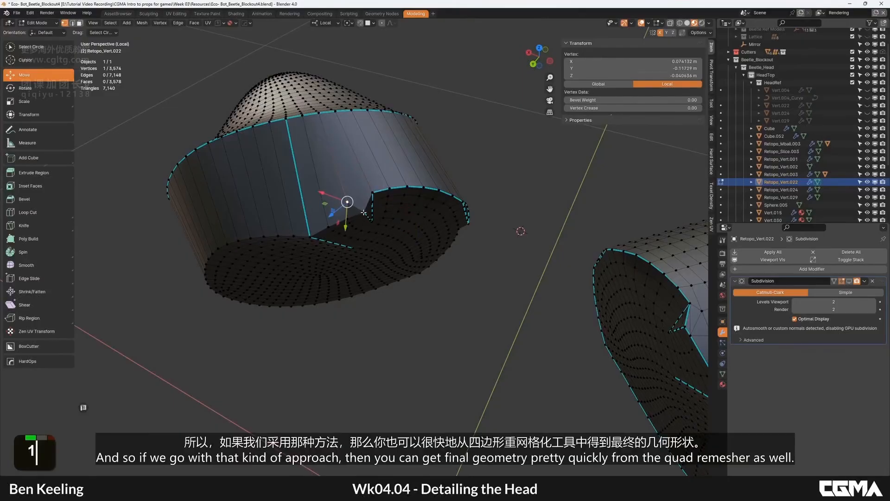
Check the horn piece's underside, leave mesh editing and isolation, and re-enable its Subdivision in the viewport.
{"action": "middle_click_drag", "start_coordinate": [378, 214], "coordinate": [372, 174], "text": "alt"}
{"action": "key", "text": "3"}
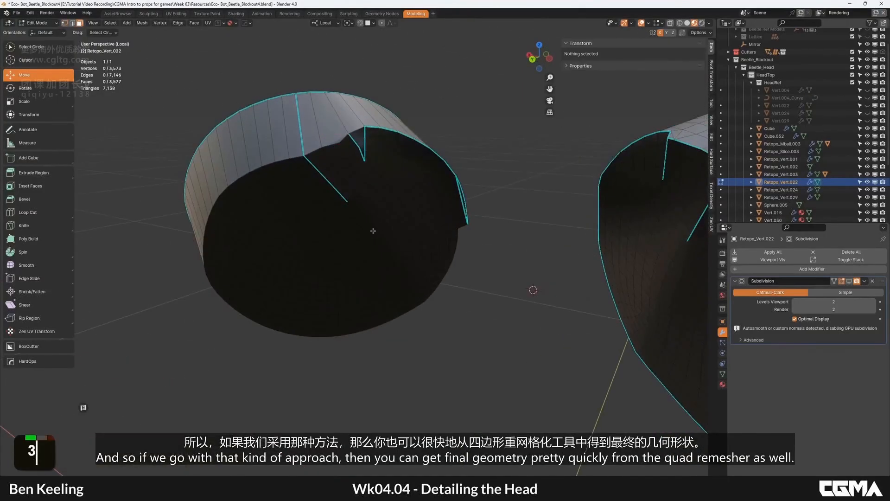
{"action": "middle_click_drag", "start_coordinate": [341, 226], "coordinate": [591, 280], "text": "alt"}
{"action": "scroll", "coordinate": [379, 232], "scroll_direction": "down", "scroll_amount": 2}
{"action": "key", "text": "Tab"}
{"action": "key", "text": "KP_Divide"}
{"action": "scroll", "coordinate": [359, 270], "scroll_direction": "down", "scroll_amount": 2}
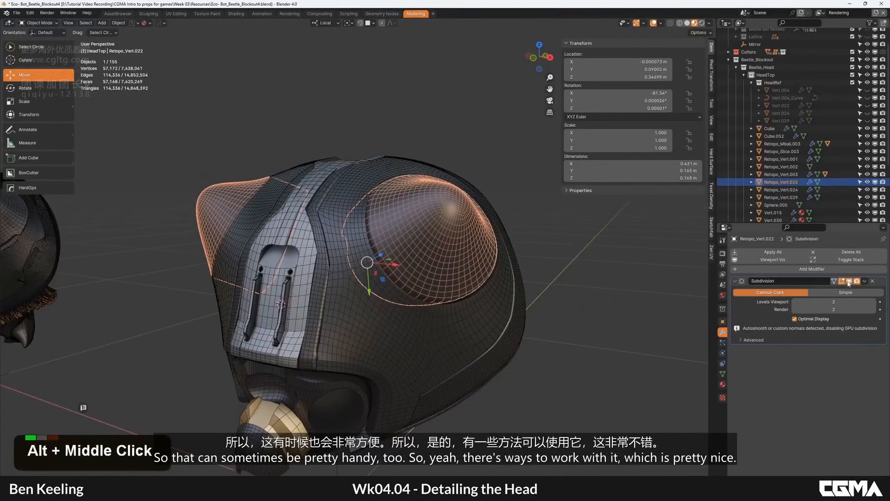
Select the head shell Retopo_Vert.001, turn off the wireframe display and collapse the HeadTop collection.
{"action": "left_click", "coordinate": [587, 216]}
{"action": "middle_click_drag", "start_coordinate": [587, 216], "coordinate": [505, 249], "text": "alt"}
{"action": "scroll", "coordinate": [463, 222], "scroll_direction": "down", "scroll_amount": 1}
{"action": "key", "text": "F4"}
{"action": "middle_click_drag", "start_coordinate": [442, 211], "coordinate": [349, 204], "text": "alt"}
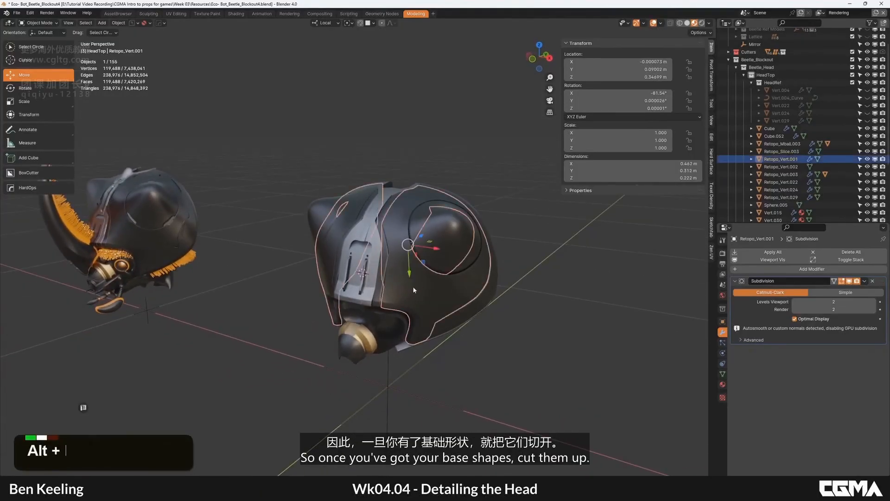
{"action": "middle_click_drag", "start_coordinate": [414, 290], "coordinate": [365, 206], "text": "alt"}
{"action": "key", "text": "F4"}
{"action": "key", "text": "F4"}
{"action": "left_click", "coordinate": [743, 75]}
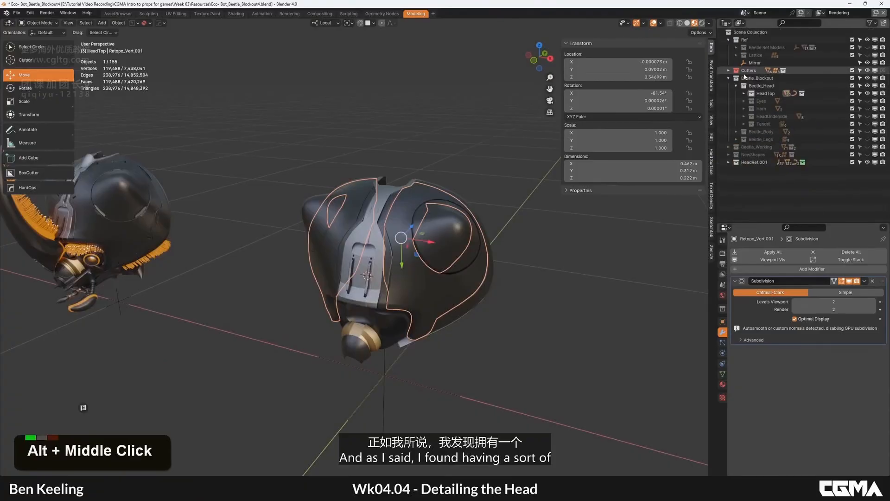
Compare the blocked-out head's edge flow and centre strips with the finished beetle, with Retopo_Vert.029 selected.
{"action": "middle_click_drag", "start_coordinate": [408, 287], "coordinate": [532, 307], "text": "alt"}
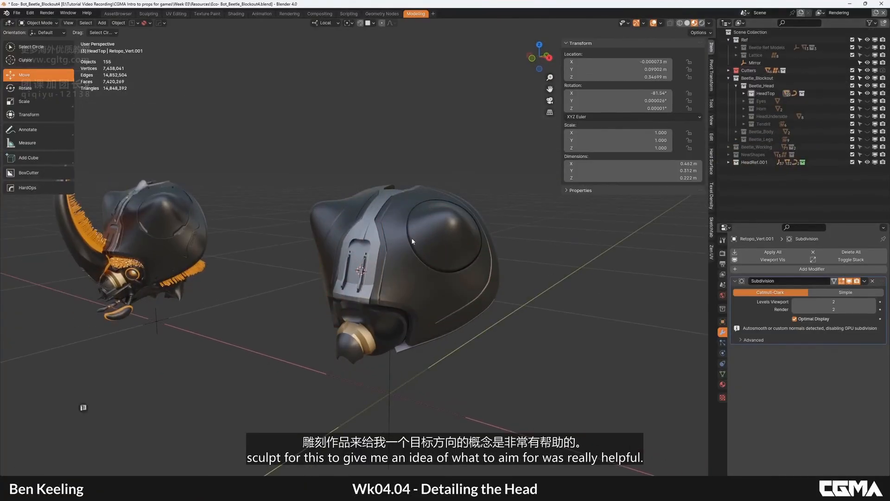
{"action": "middle_click_drag", "start_coordinate": [412, 240], "coordinate": [313, 224], "text": "alt"}
{"action": "middle_click_drag", "start_coordinate": [461, 208], "coordinate": [461, 241], "text": "alt"}
{"action": "left_click", "coordinate": [392, 250]}
{"action": "scroll", "coordinate": [428, 218], "scroll_direction": "down", "scroll_amount": 1}
{"action": "scroll", "coordinate": [399, 207], "scroll_direction": "down", "scroll_amount": 2}
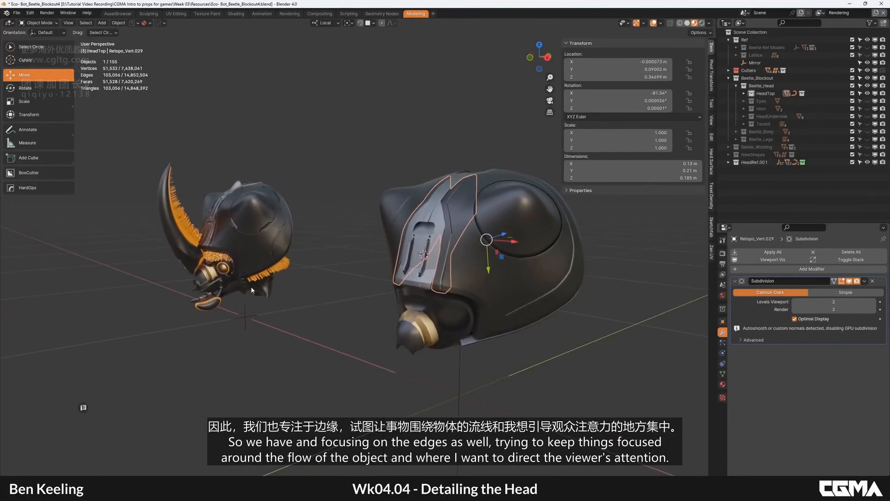
{"action": "middle_click", "coordinate": [432, 263], "text": "alt"}
{"action": "middle_click_drag", "start_coordinate": [432, 263], "coordinate": [363, 253]}
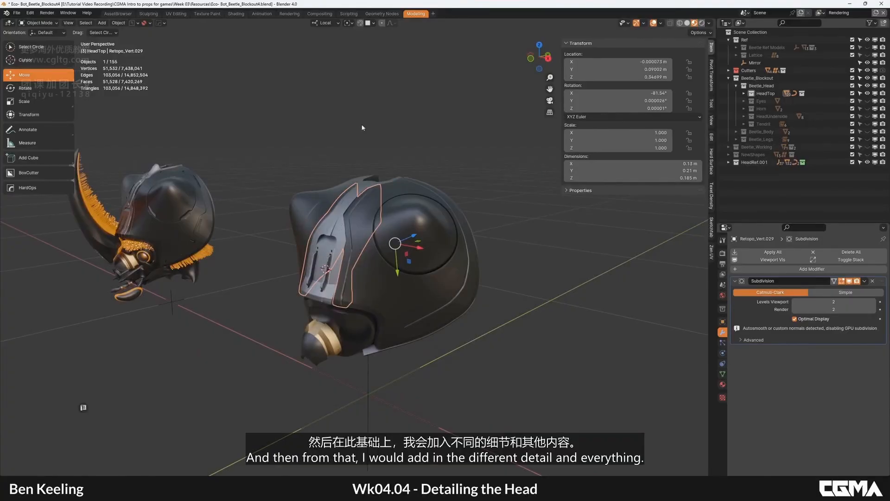
{"action": "middle_click_drag", "start_coordinate": [417, 208], "coordinate": [369, 204], "text": "alt"}
{"action": "middle_click_drag", "start_coordinate": [387, 286], "coordinate": [408, 260], "text": "alt"}
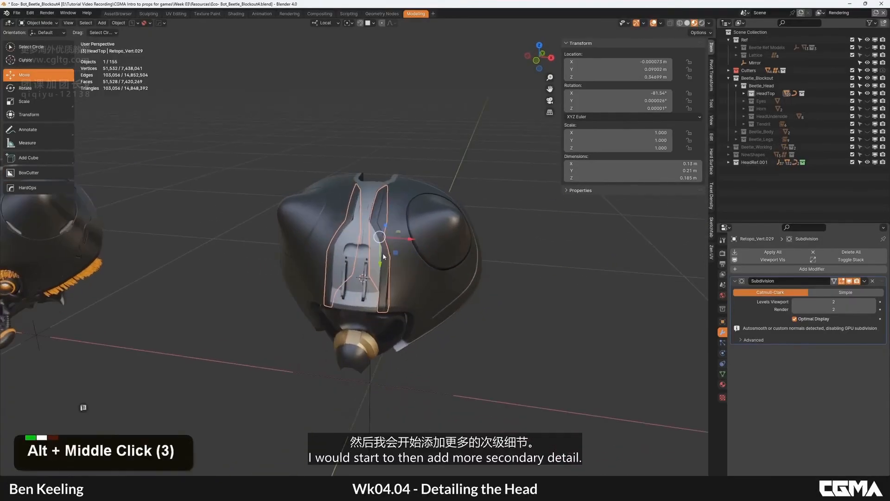
{"action": "middle_click_drag", "start_coordinate": [260, 255], "coordinate": [602, 260]}
{"action": "middle_click_drag", "start_coordinate": [427, 260], "coordinate": [357, 226], "text": "alt"}
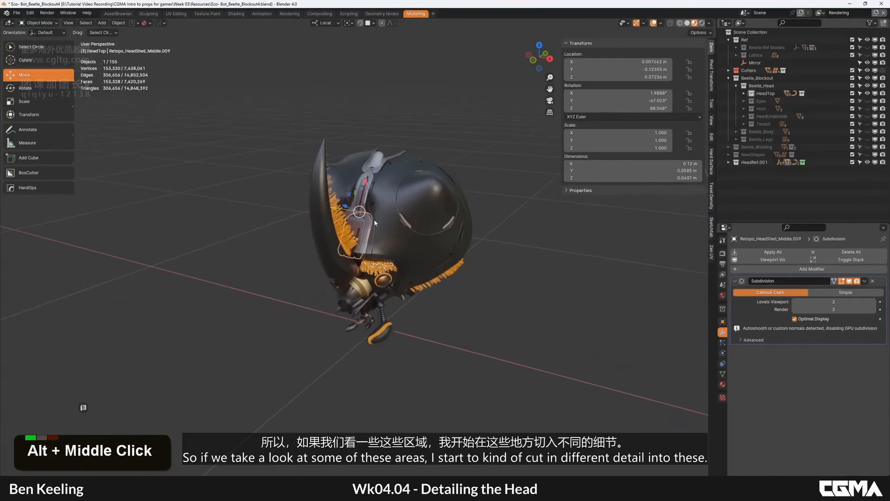
Frame the finished beetle's middle head plates and inspect the modifiers on the slotted insert Retopo_HeadShell_Middle.003.
{"action": "key", "text": "KP_Decimal"}
{"action": "scroll", "coordinate": [359, 213], "scroll_direction": "down", "scroll_amount": 3}
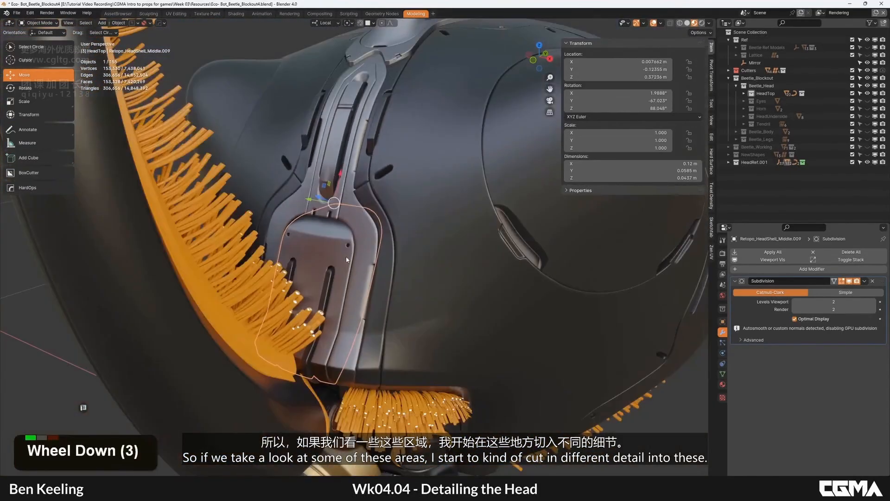
{"action": "key", "text": "F4"}
{"action": "middle_click_drag", "start_coordinate": [339, 199], "coordinate": [350, 246]}
{"action": "left_click", "coordinate": [330, 245]}
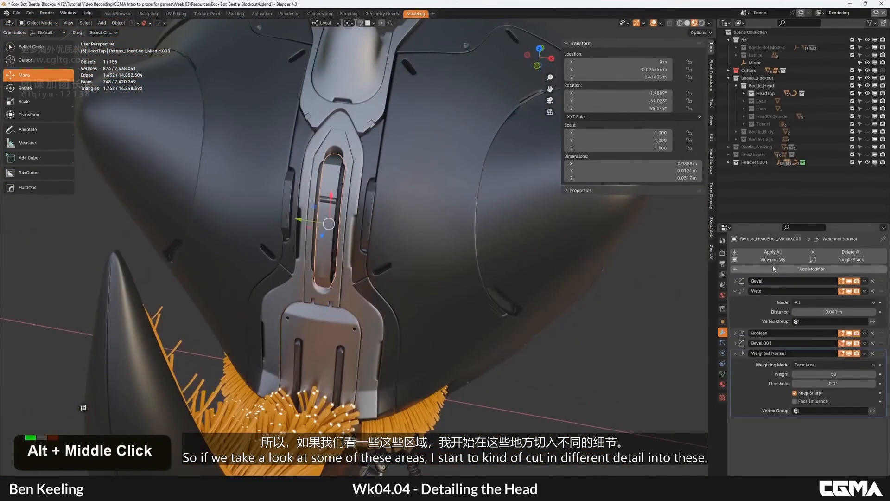
{"action": "left_click", "coordinate": [773, 260]}
{"action": "middle_click_drag", "start_coordinate": [399, 227], "coordinate": [326, 307], "text": "alt"}
{"action": "middle_click_drag", "start_coordinate": [426, 210], "coordinate": [336, 223], "text": "alt"}
Examine the finished head's top vent plates, ear cones and outside edge panels for fixings and cut-in details.
{"action": "left_click", "coordinate": [396, 205]}
{"action": "middle_click_drag", "start_coordinate": [404, 218], "coordinate": [317, 250], "text": "alt"}
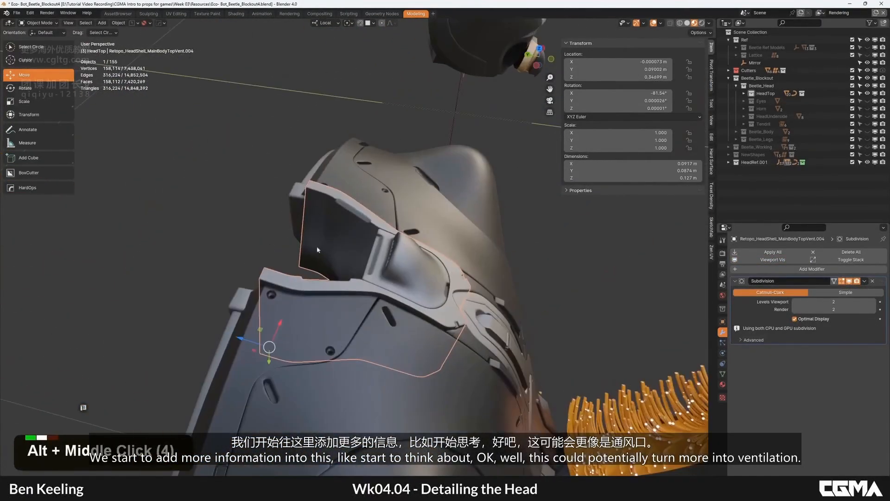
{"action": "middle_click_drag", "start_coordinate": [393, 255], "coordinate": [334, 234], "text": "alt"}
{"action": "middle_click_drag", "start_coordinate": [420, 277], "coordinate": [347, 285], "text": "alt"}
{"action": "left_click", "coordinate": [425, 243]}
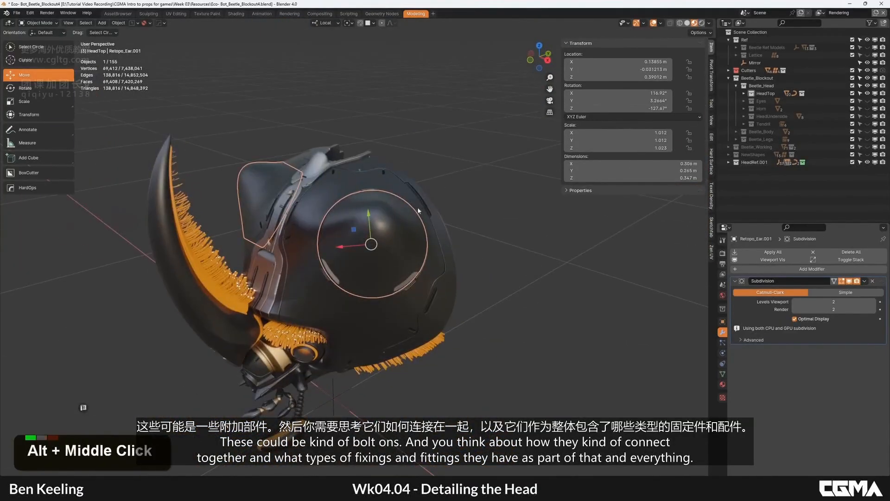
{"action": "middle_click_drag", "start_coordinate": [419, 211], "coordinate": [374, 223], "text": "alt"}
{"action": "scroll", "coordinate": [383, 314], "scroll_direction": "up", "scroll_amount": 4}
{"action": "left_click", "coordinate": [405, 251]}
{"action": "mouse_move", "coordinate": [411, 245]}
{"action": "middle_mouse_down", "text": "alt"}
{"action": "mouse_move", "coordinate": [455, 250]}
{"action": "mouse_move", "coordinate": [401, 255]}
{"action": "middle_mouse_up", "text": "alt"}
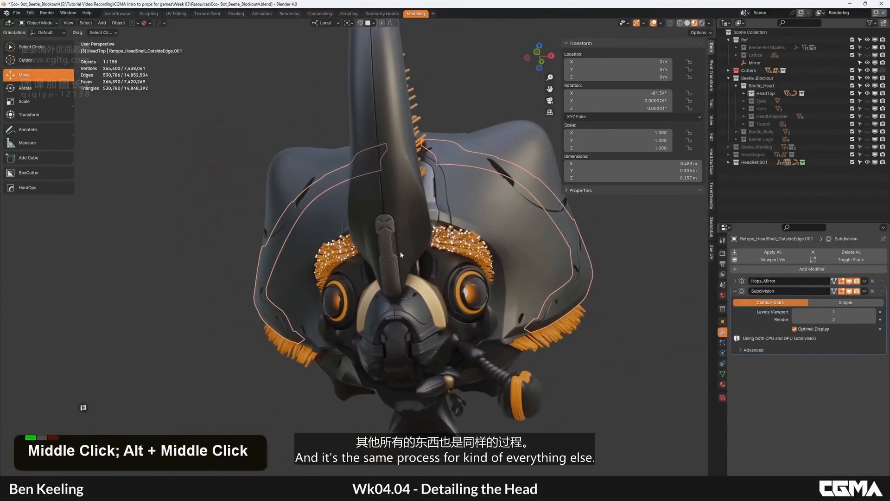
Examine the panel lines, cuts and rivets around the finished beetle's face and underside, including the side spike plates.
{"action": "middle_click_drag", "start_coordinate": [406, 153], "coordinate": [392, 189], "text": "alt"}
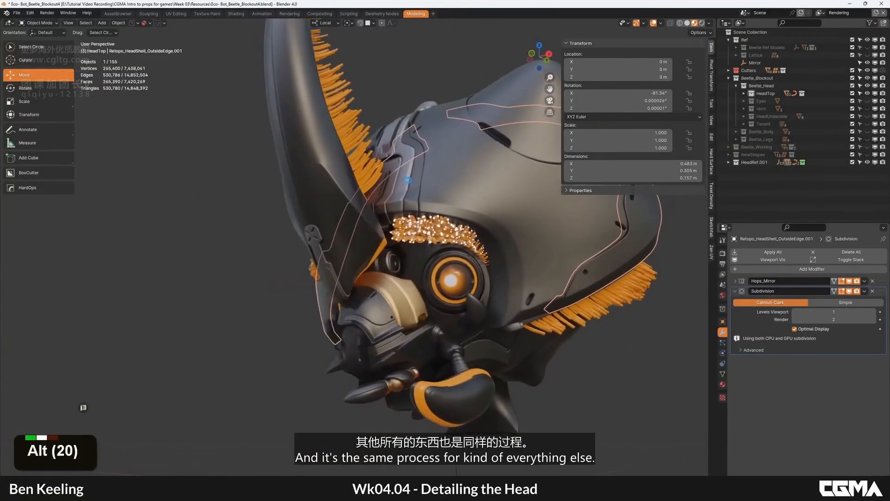
{"action": "middle_click_drag", "start_coordinate": [400, 186], "coordinate": [258, 169], "text": "alt"}
{"action": "scroll", "coordinate": [458, 238], "scroll_direction": "up", "scroll_amount": 1}
{"action": "scroll", "coordinate": [417, 229], "scroll_direction": "up", "scroll_amount": 1}
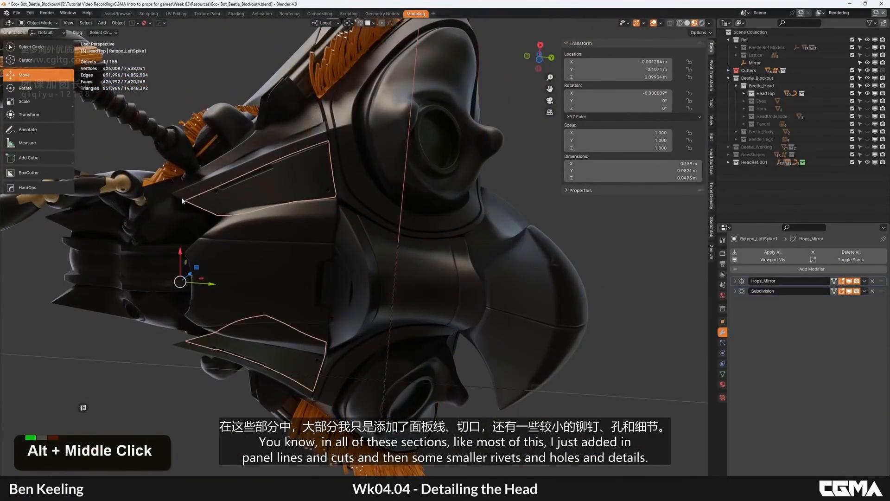
{"action": "middle_click_drag", "start_coordinate": [324, 197], "coordinate": [411, 223], "text": "alt"}
{"action": "scroll", "coordinate": [412, 238], "scroll_direction": "down", "scroll_amount": 2}
{"action": "middle_click_drag", "start_coordinate": [477, 163], "coordinate": [424, 178], "text": "alt"}
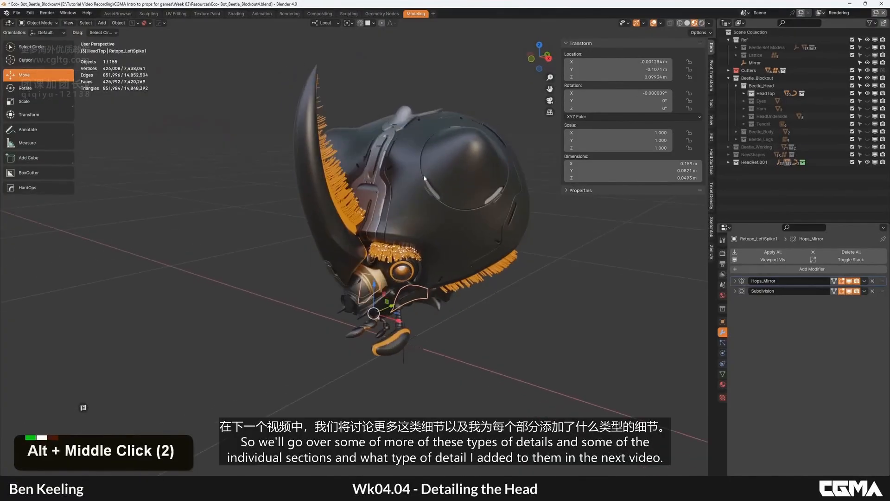
{"action": "middle_click_drag", "start_coordinate": [476, 185], "coordinate": [472, 195], "text": "alt"}
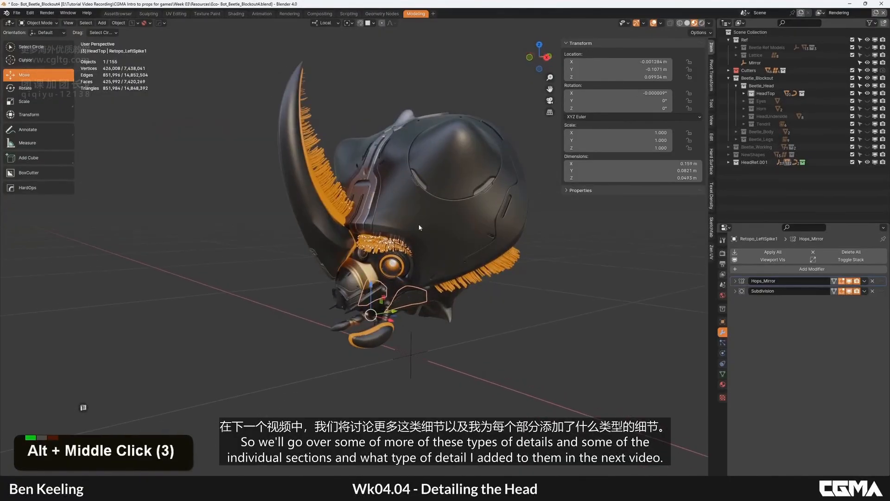
{"action": "middle_click_drag", "start_coordinate": [480, 263], "coordinate": [367, 234], "text": "alt"}
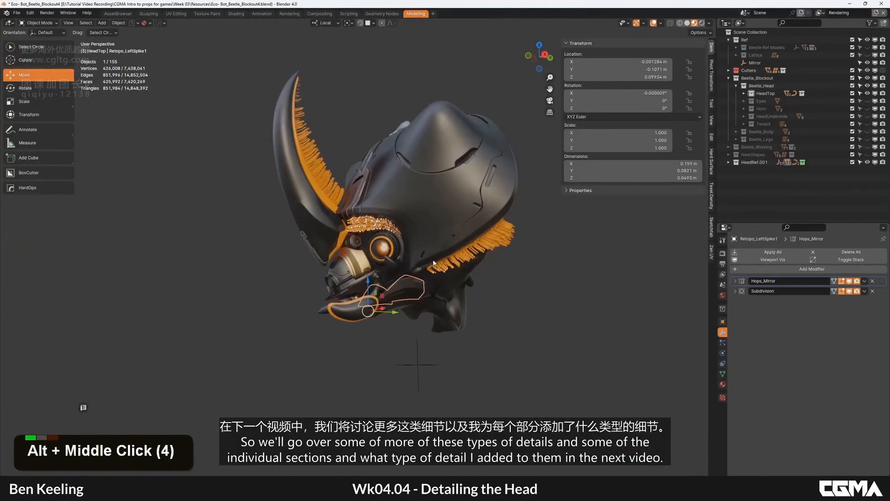
{"action": "middle_click_drag", "start_coordinate": [419, 255], "coordinate": [456, 266], "text": "alt"}
Return to the blocked-out head and inspect the centre panel Vert.030 with its modifier stack.
{"action": "scroll", "coordinate": [440, 294], "scroll_direction": "up", "scroll_amount": 2}
{"action": "left_click", "coordinate": [441, 294]}
{"action": "left_click", "coordinate": [485, 262]}
{"action": "scroll", "coordinate": [484, 262], "scroll_direction": "up", "scroll_amount": 3}
{"action": "scroll", "coordinate": [456, 266], "scroll_direction": "down", "scroll_amount": 3}
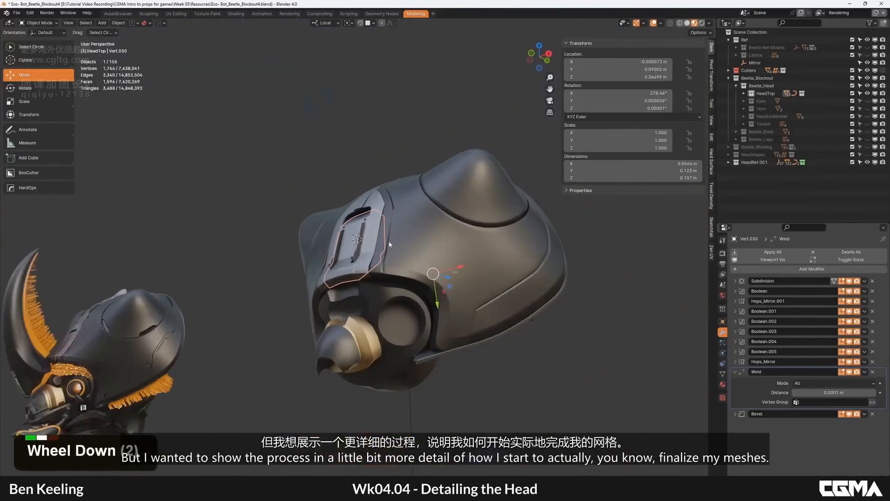
{"action": "mouse_move", "coordinate": [388, 241]}
{"action": "middle_mouse_down", "text": "alt"}
{"action": "mouse_move", "coordinate": [437, 215]}
{"action": "mouse_move", "coordinate": [438, 190]}
{"action": "mouse_move", "coordinate": [379, 215]}
{"action": "mouse_move", "coordinate": [449, 240]}
{"action": "mouse_move", "coordinate": [404, 219]}
{"action": "mouse_move", "coordinate": [480, 237]}
{"action": "mouse_move", "coordinate": [405, 241]}
{"action": "mouse_move", "coordinate": [429, 244]}
{"action": "mouse_move", "coordinate": [383, 275]}
{"action": "mouse_move", "coordinate": [403, 253]}
{"action": "mouse_move", "coordinate": [408, 224]}
{"action": "mouse_move", "coordinate": [407, 246]}
{"action": "mouse_move", "coordinate": [413, 237]}
{"action": "mouse_move", "coordinate": [398, 241]}
{"action": "middle_mouse_up", "text": "alt"}
{"action": "scroll", "coordinate": [403, 253], "scroll_direction": "up", "scroll_amount": 2}
{"action": "scroll", "coordinate": [408, 246], "scroll_direction": "up", "scroll_amount": 3}
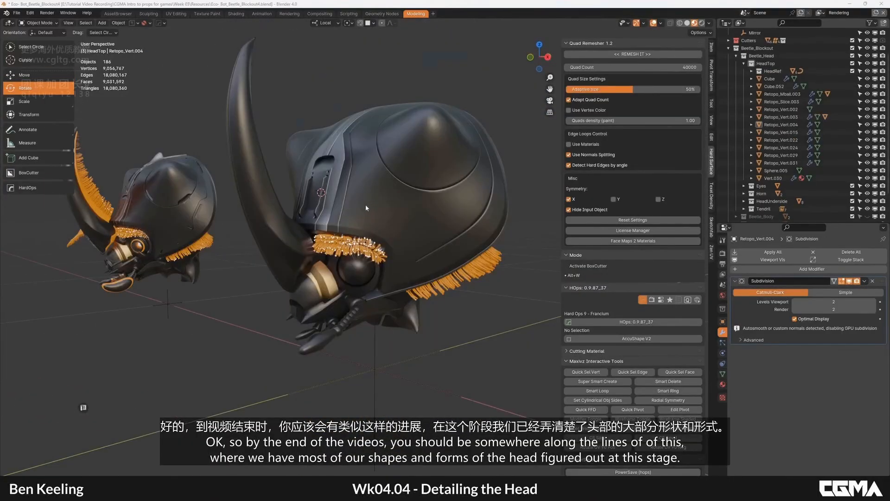
Hide the sidebar and look over the assembled head with horn and bristles beside the finished beetle.
{"action": "middle_click_drag", "start_coordinate": [365, 208], "coordinate": [442, 264], "text": "alt"}
{"action": "key", "text": "n"}
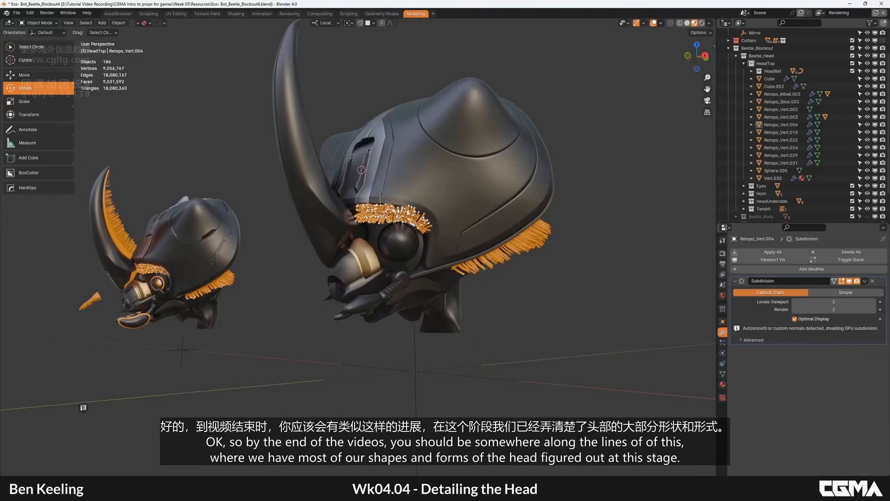
{"action": "middle_click_drag", "start_coordinate": [405, 162], "coordinate": [524, 89], "text": "alt"}
{"action": "middle_click_drag", "start_coordinate": [494, 151], "coordinate": [180, 194], "text": "alt"}
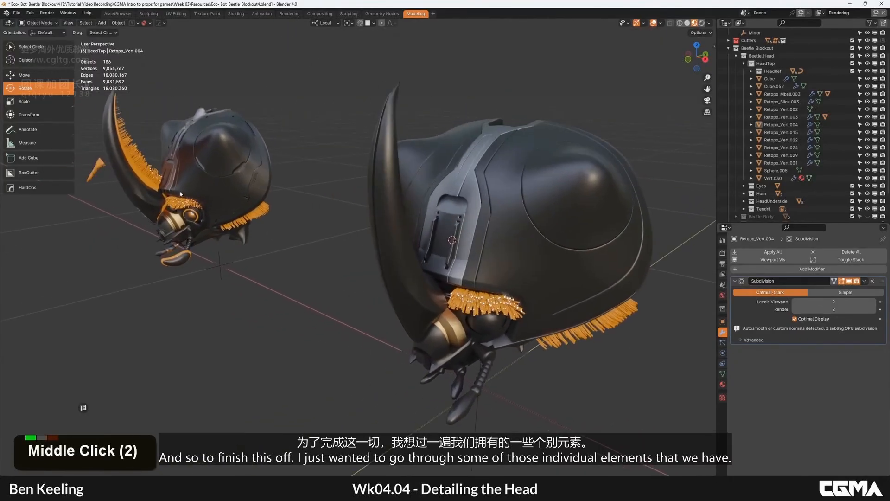
Remove the Hops_Mirror modifier from the fibres object Fibres2.002 and save the file.
{"action": "left_click", "coordinate": [99, 173]}
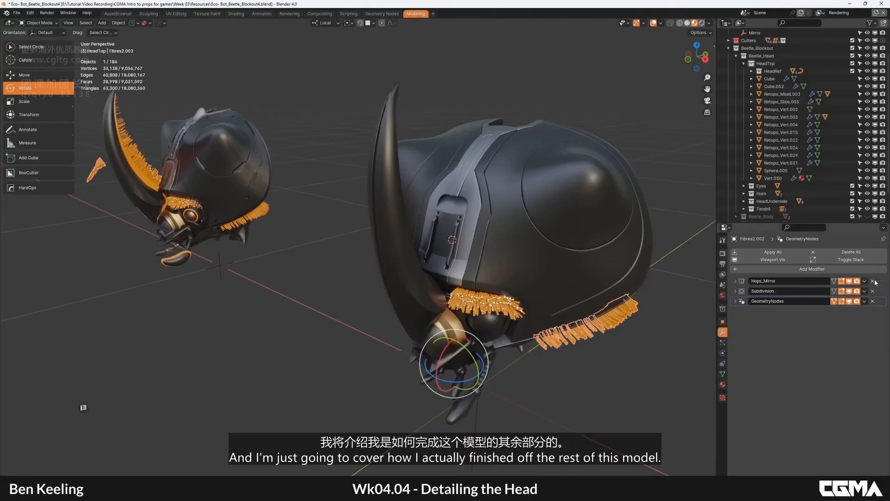
{"action": "middle_click", "coordinate": [439, 218], "text": "alt"}
{"action": "key", "text": "ctrl+s"}
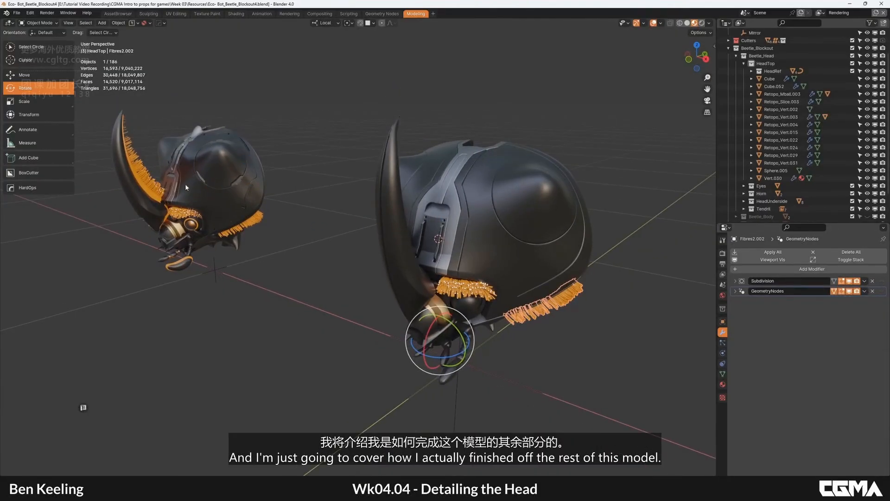
Collapse the HeadTop collection and hide the whole Beetle_Blockout collection in the viewport.
{"action": "middle_click_drag", "start_coordinate": [185, 184], "coordinate": [294, 209]}
{"action": "middle_click", "coordinate": [294, 209], "text": "alt"}
{"action": "left_click", "coordinate": [744, 64]}
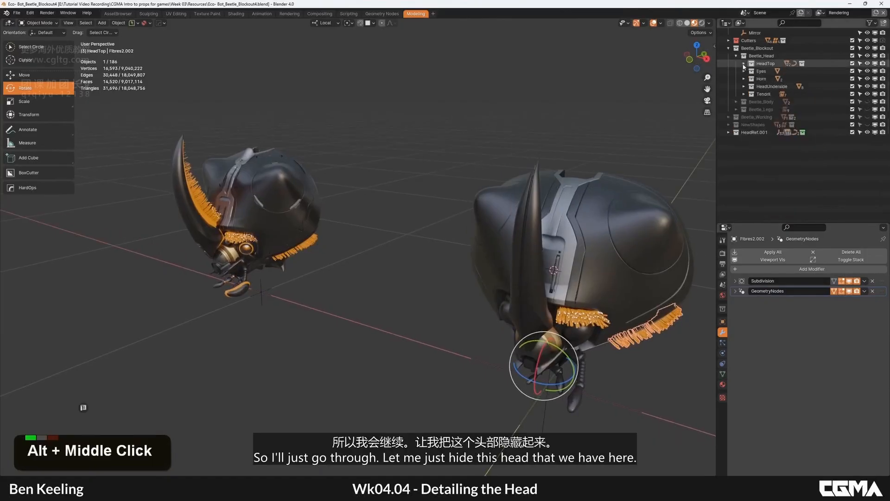
{"action": "scroll", "coordinate": [744, 67], "scroll_direction": "up", "scroll_amount": 3}
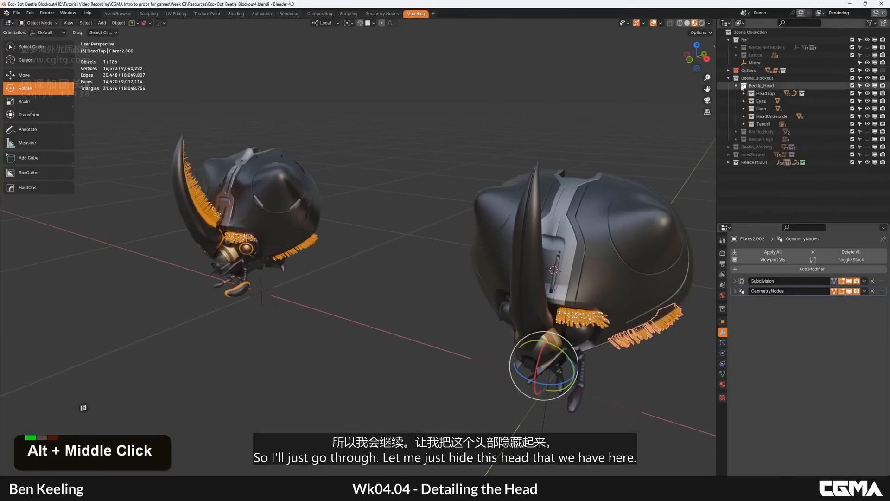
{"action": "left_click", "coordinate": [867, 78]}
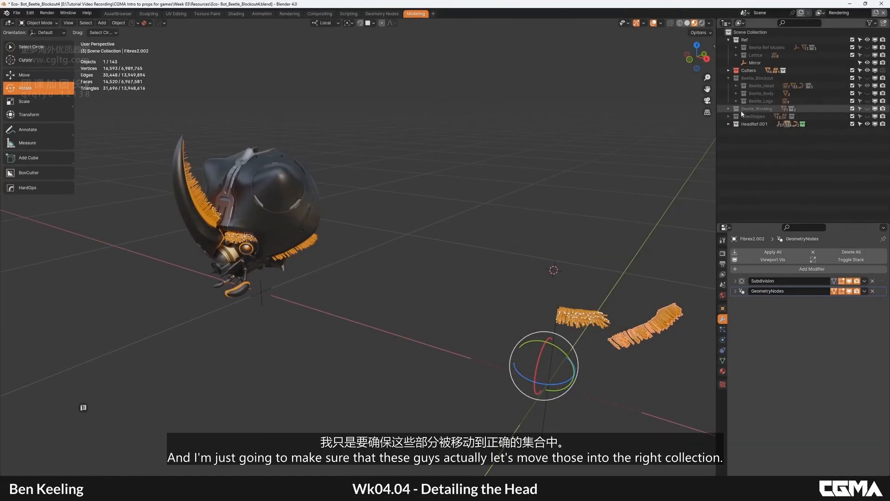
Select both remaining bristle objects and move them into the HeadTop collection under Beetle_Head.
{"action": "left_click", "coordinate": [728, 124]}
{"action": "left_click", "coordinate": [598, 318], "text": "shift"}
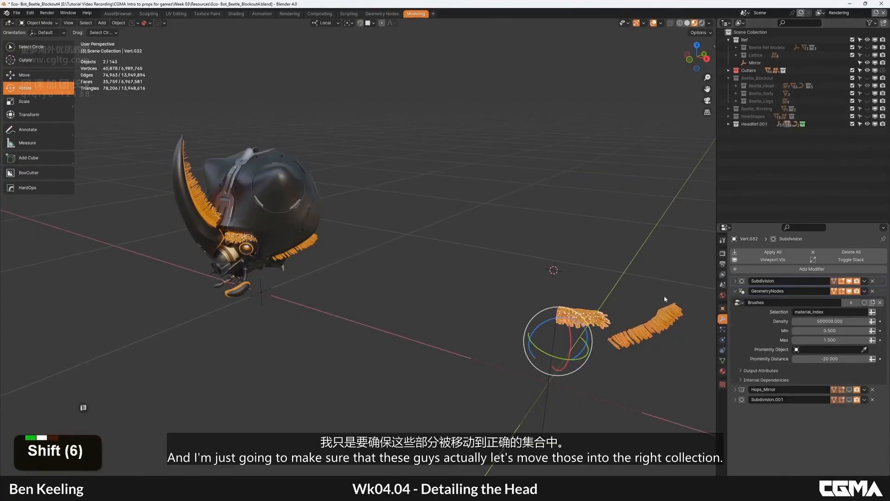
{"action": "middle_click_drag", "start_coordinate": [664, 299], "coordinate": [615, 246], "text": "shift"}
{"action": "key", "text": "m"}
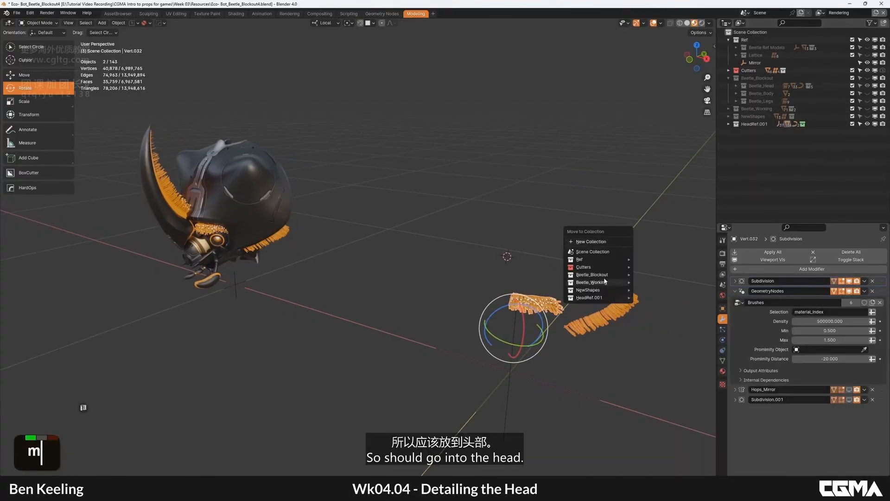
{"action": "mouse_move", "coordinate": [624, 275]}
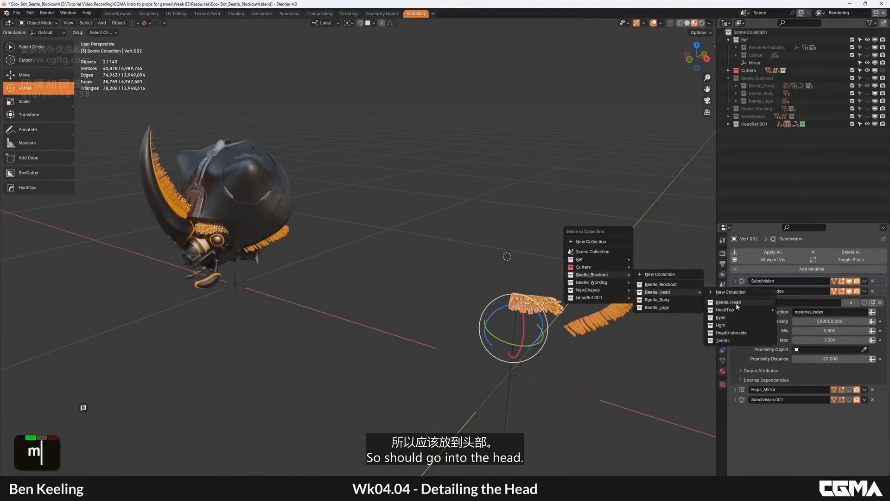
{"action": "mouse_move", "coordinate": [737, 311]}
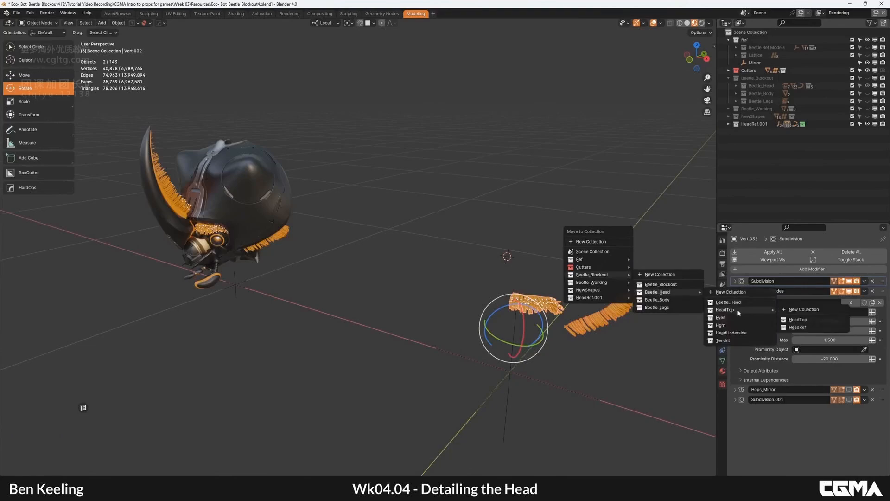
{"action": "left_click", "coordinate": [798, 319]}
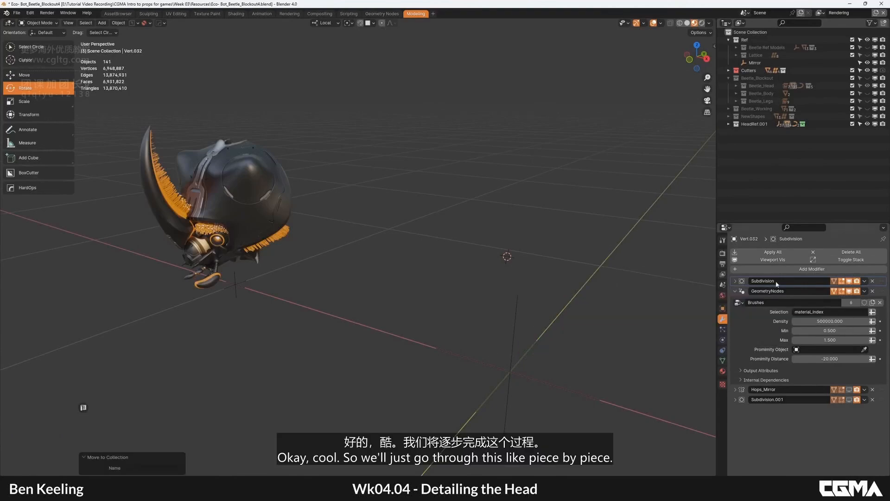
Select the finished beetle's main body shell, get a close view of it, and expand the HeadRef.001 and HeadR collections.
{"action": "middle_click_drag", "start_coordinate": [706, 140], "coordinate": [376, 235]}
{"action": "left_click", "coordinate": [385, 238]}
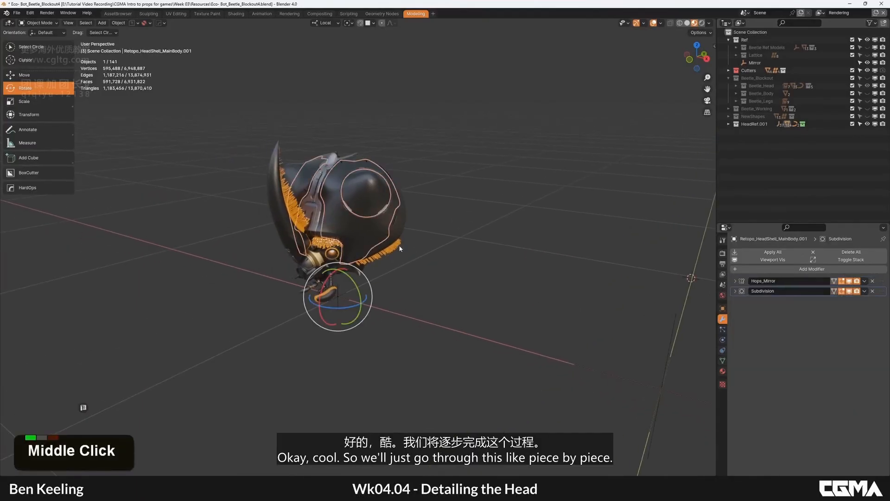
{"action": "scroll", "coordinate": [401, 248], "scroll_direction": "up", "scroll_amount": 4}
{"action": "scroll", "coordinate": [401, 249], "scroll_direction": "up", "scroll_amount": 2}
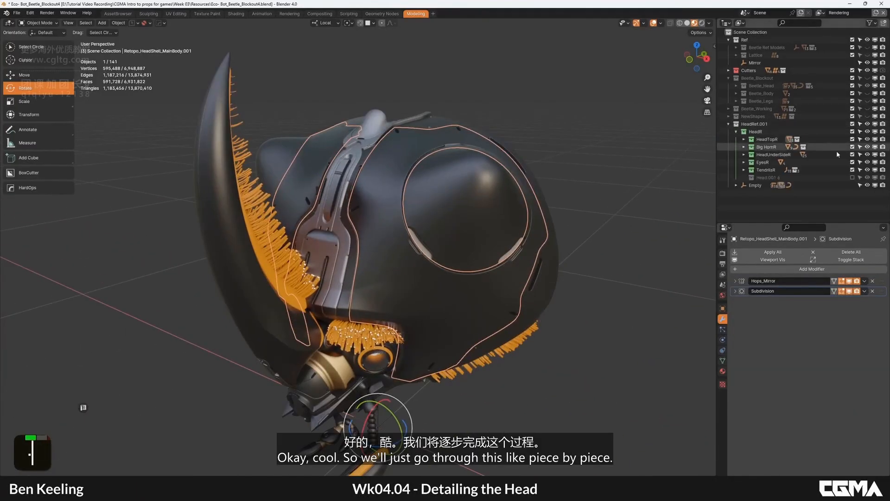
Hide the Big HornR, HeadUnderSideR, EyesR and TendrilsR collections to leave only HeadTopR showing, and clear the selection.
{"action": "scroll", "coordinate": [348, 209], "scroll_direction": "down", "scroll_amount": 3}
{"action": "middle_click_drag", "start_coordinate": [348, 210], "coordinate": [366, 204], "text": "alt"}
{"action": "scroll", "coordinate": [370, 232], "scroll_direction": "up", "scroll_amount": 2}
{"action": "middle_click_drag", "start_coordinate": [399, 297], "coordinate": [380, 232]}
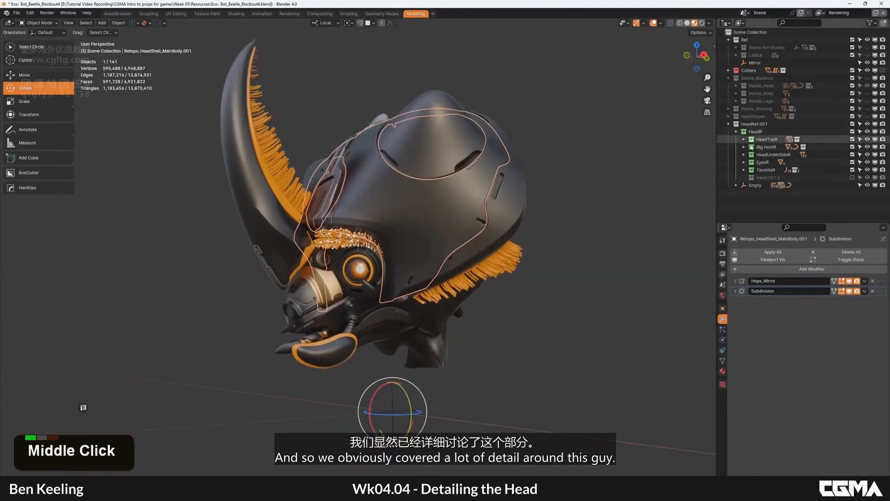
{"action": "left_click_drag", "start_coordinate": [868, 147], "coordinate": [867, 172]}
{"action": "middle_click_drag", "start_coordinate": [398, 210], "coordinate": [445, 225], "text": "alt"}
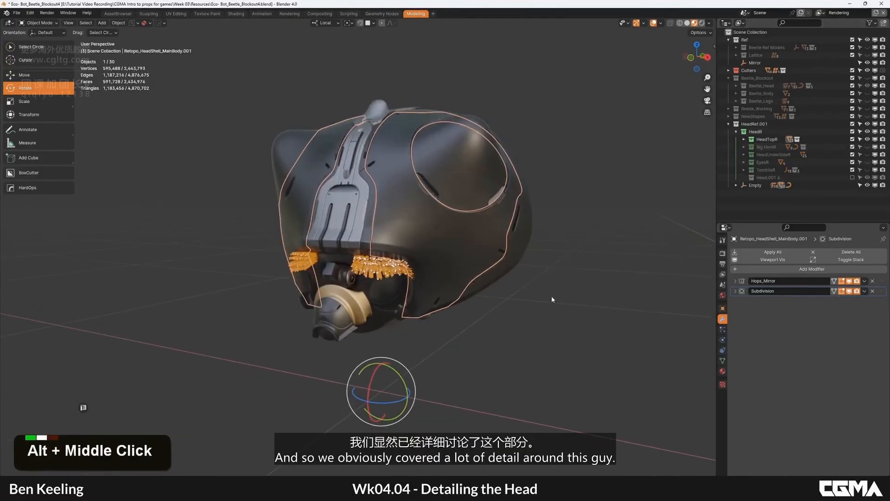
{"action": "left_click", "coordinate": [552, 296]}
Examine the head top shell's cut seams and slots from several angles, briefly checking its wireframe.
{"action": "middle_click_drag", "start_coordinate": [429, 260], "coordinate": [454, 264], "text": "alt"}
{"action": "key", "text": "F4"}
{"action": "key", "text": "F4"}
{"action": "middle_click_drag", "start_coordinate": [371, 167], "coordinate": [349, 133], "text": "alt"}
{"action": "scroll", "coordinate": [391, 191], "scroll_direction": "up", "scroll_amount": 2}
{"action": "middle_click_drag", "start_coordinate": [469, 118], "coordinate": [415, 94], "text": "alt"}
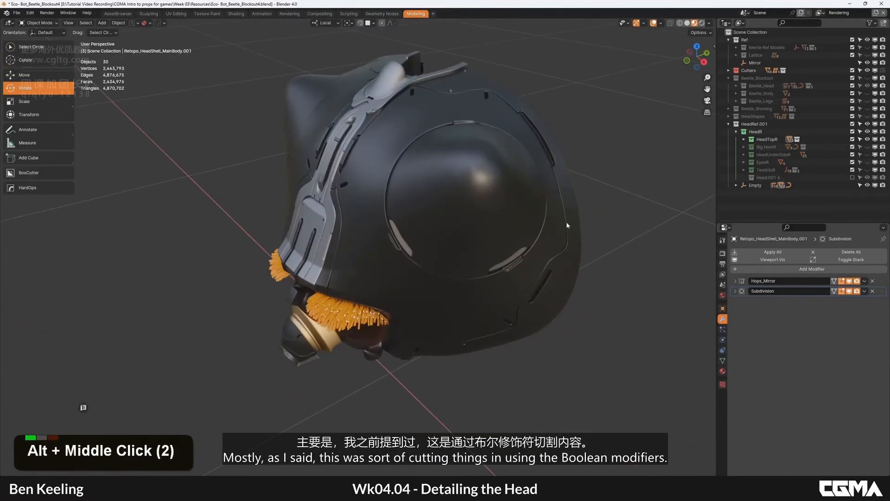
{"action": "middle_click_drag", "start_coordinate": [566, 225], "coordinate": [496, 232], "text": "alt"}
{"action": "scroll", "coordinate": [426, 262], "scroll_direction": "up", "scroll_amount": 2}
{"action": "scroll", "coordinate": [439, 237], "scroll_direction": "down", "scroll_amount": 2}
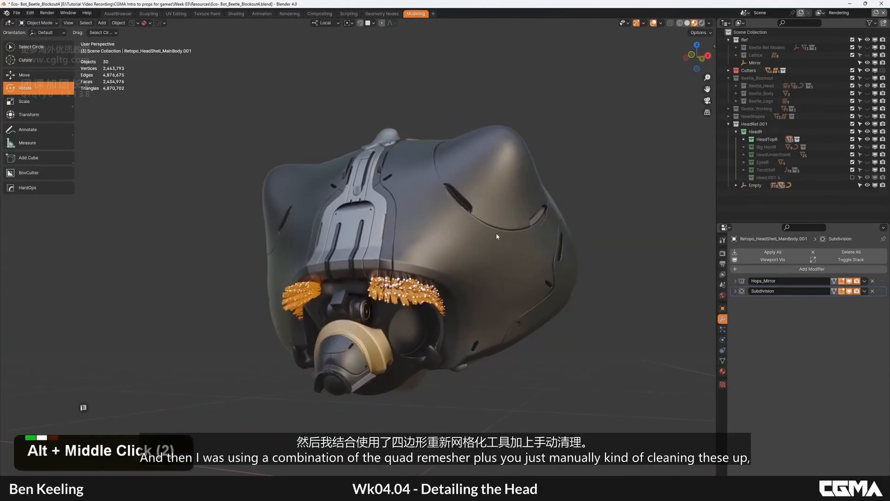
{"action": "middle_click_drag", "start_coordinate": [367, 241], "coordinate": [391, 284], "text": "alt"}
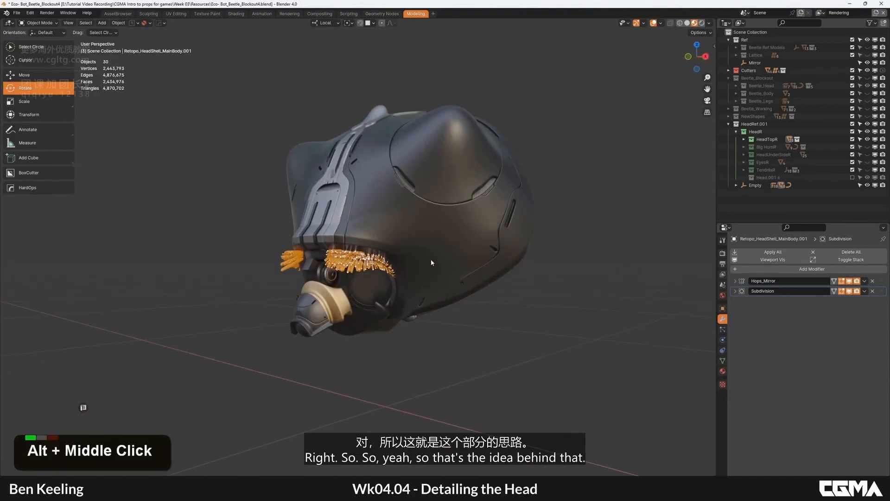
Isolate the eye socket piece, examine its modelled inner lip, and return to the full head top.
{"action": "middle_click_drag", "start_coordinate": [431, 262], "coordinate": [403, 289], "text": "alt"}
{"action": "scroll", "coordinate": [400, 274], "scroll_direction": "up", "scroll_amount": 2}
{"action": "left_click", "coordinate": [403, 247]}
{"action": "left_click", "coordinate": [402, 247]}
{"action": "key", "text": "slash"}
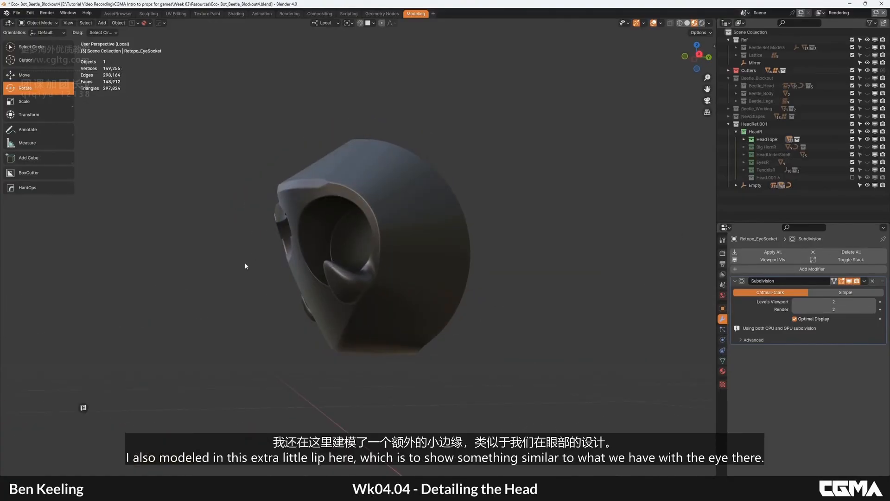
{"action": "right_click_drag", "start_coordinate": [889, 246], "coordinate": [889, 264]}
{"action": "scroll", "coordinate": [388, 277], "scroll_direction": "down", "scroll_amount": 2}
{"action": "middle_click_drag", "start_coordinate": [388, 260], "coordinate": [402, 212], "text": "alt"}
{"action": "key", "text": "KP_Divide"}
Inspect the eyebrow fibres, check the head top's wireframe, and select the strip along the shell's outer edge for review.
{"action": "left_click", "coordinate": [460, 200]}
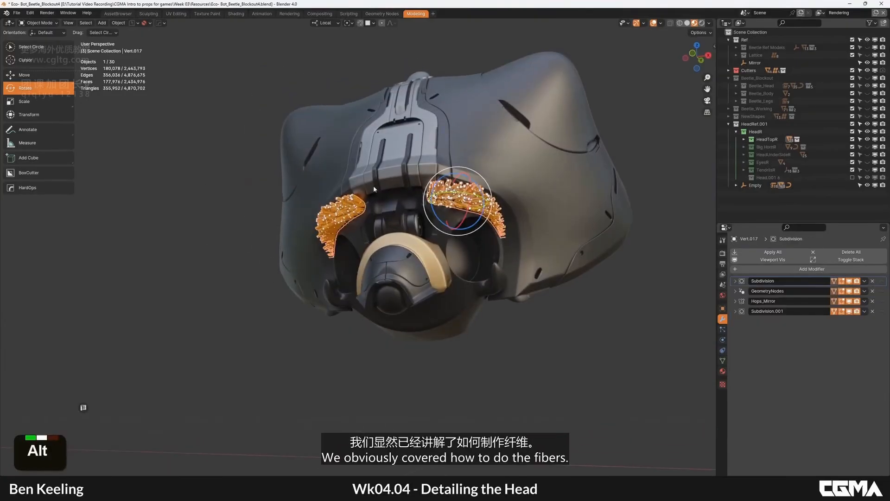
{"action": "middle_click_drag", "start_coordinate": [375, 186], "coordinate": [443, 223], "text": "alt"}
{"action": "middle_click_drag", "start_coordinate": [445, 263], "coordinate": [354, 282], "text": "alt"}
{"action": "left_click", "coordinate": [401, 245]}
{"action": "scroll", "coordinate": [438, 269], "scroll_direction": "down", "scroll_amount": 3}
{"action": "key", "text": "F4"}
{"action": "key", "text": "F4"}
{"action": "scroll", "coordinate": [410, 242], "scroll_direction": "down", "scroll_amount": 1}
{"action": "middle_click_drag", "start_coordinate": [386, 253], "coordinate": [435, 146], "text": "alt"}
{"action": "scroll", "coordinate": [425, 241], "scroll_direction": "down", "scroll_amount": 2}
{"action": "left_click", "coordinate": [413, 243]}
{"action": "scroll", "coordinate": [449, 109], "scroll_direction": "down", "scroll_amount": 1}
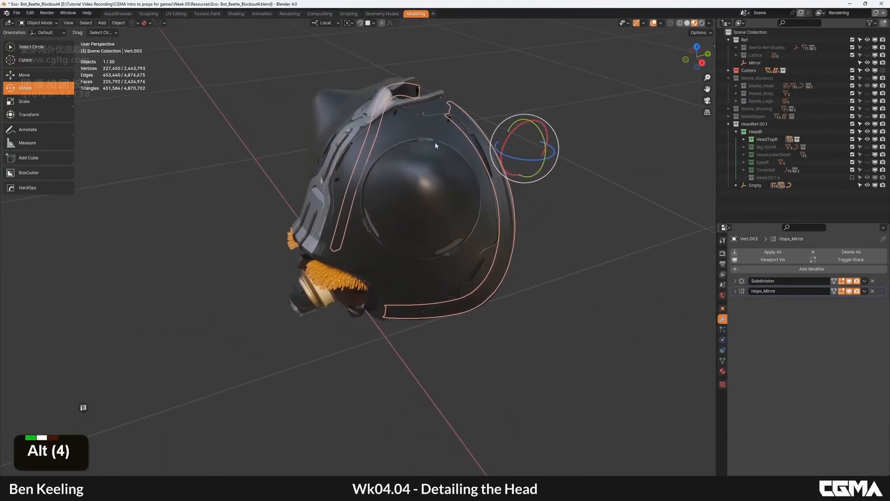
Hide the HeadTopR collection, show Big HornR, and hide the Big HornRef collection inside it.
{"action": "left_click", "coordinate": [866, 139], "text": "shift"}
{"action": "left_click", "coordinate": [866, 147], "text": "shift"}
{"action": "middle_click", "coordinate": [349, 233], "text": "alt"}
{"action": "left_click", "coordinate": [349, 233], "text": "shift"}
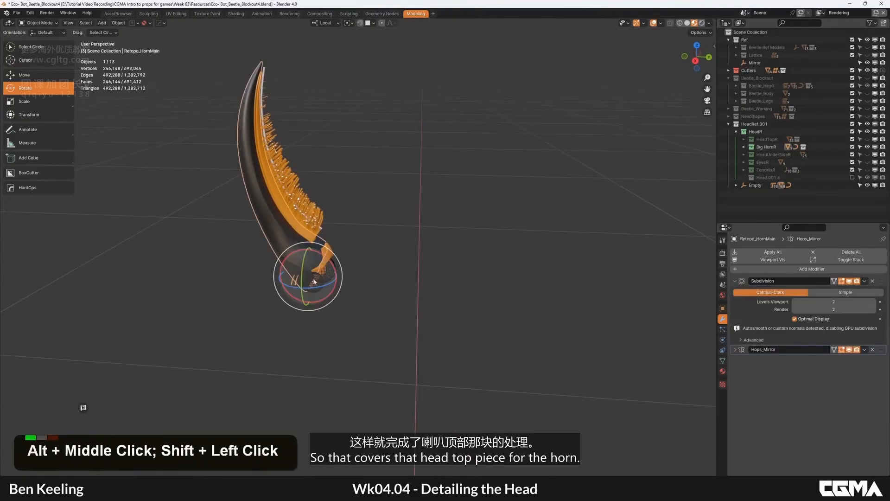
{"action": "double_click", "coordinate": [314, 281]}
{"action": "left_click", "coordinate": [744, 147]}
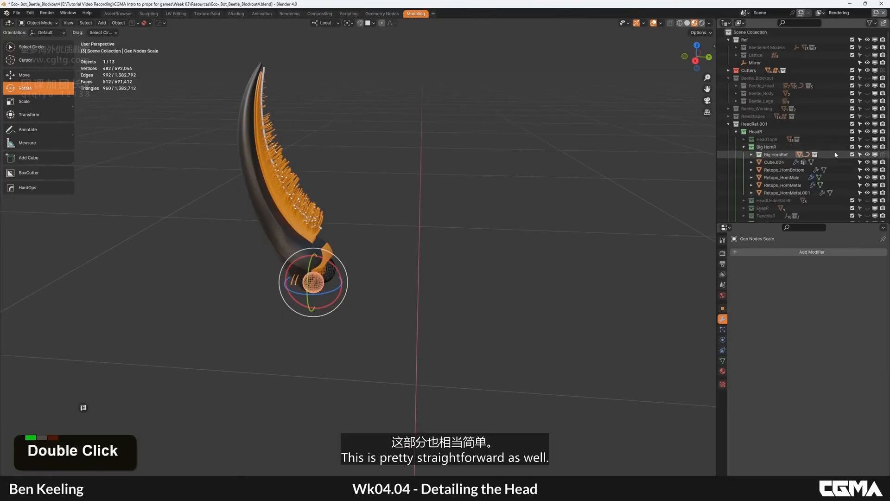
{"action": "left_click", "coordinate": [868, 155]}
Select the main horn shell, turn off its modifiers in the viewport, and examine its wireframe up close.
{"action": "middle_click_drag", "start_coordinate": [413, 232], "coordinate": [356, 227], "text": "alt"}
{"action": "left_click", "coordinate": [325, 243]}
{"action": "key", "text": "KP_Decimal"}
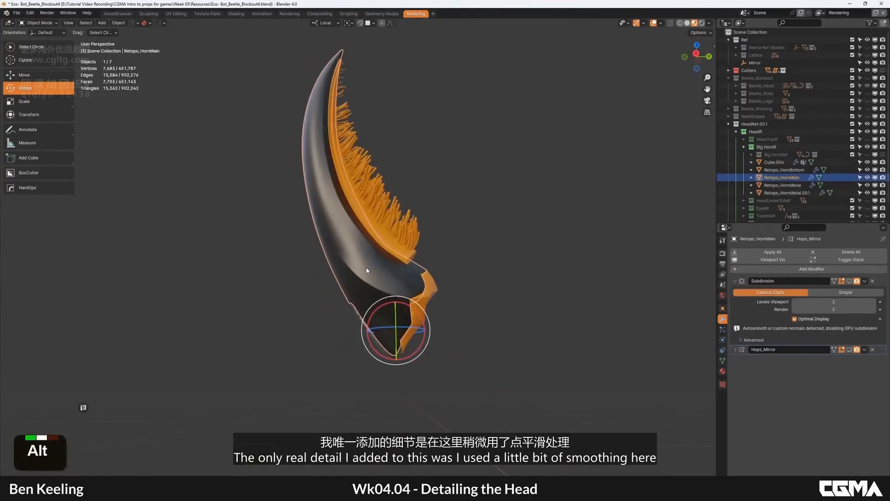
{"action": "scroll", "coordinate": [370, 257], "scroll_direction": "up", "scroll_amount": 2}
{"action": "key", "text": "F4"}
{"action": "middle_click_drag", "start_coordinate": [370, 258], "coordinate": [361, 238], "text": "alt"}
{"action": "middle_click_drag", "start_coordinate": [459, 292], "coordinate": [374, 281], "text": "alt"}
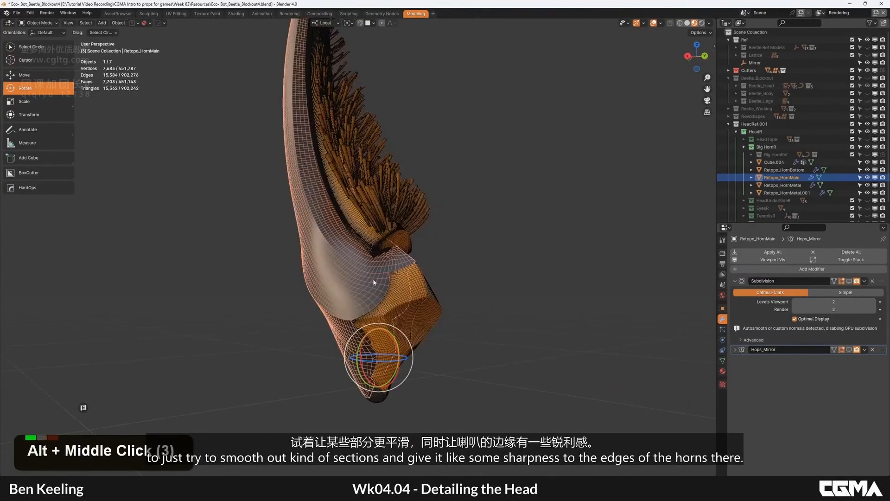
{"action": "middle_click_drag", "start_coordinate": [289, 227], "coordinate": [343, 222], "text": "alt"}
{"action": "key", "text": "F4"}
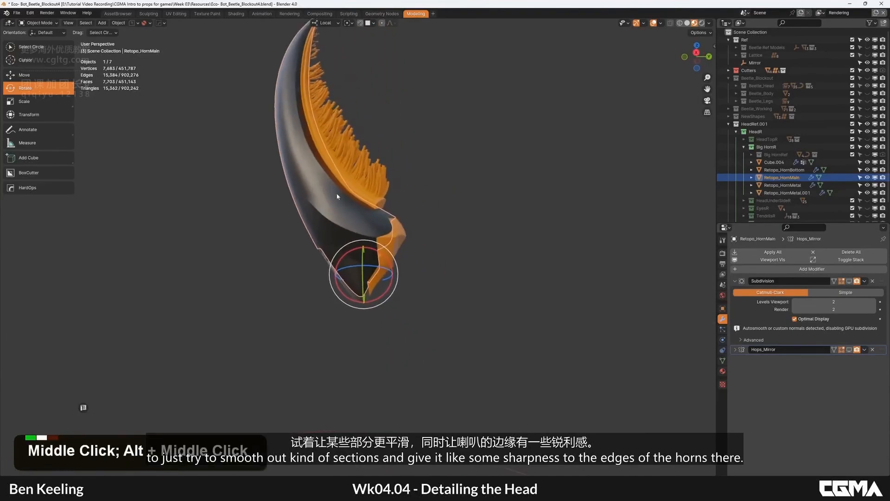
Examine the horn's smoothed side, the cut details at its base, and the fibres along its inner edge.
{"action": "scroll", "coordinate": [340, 230], "scroll_direction": "up", "scroll_amount": 2}
{"action": "scroll", "coordinate": [411, 194], "scroll_direction": "up", "scroll_amount": 2}
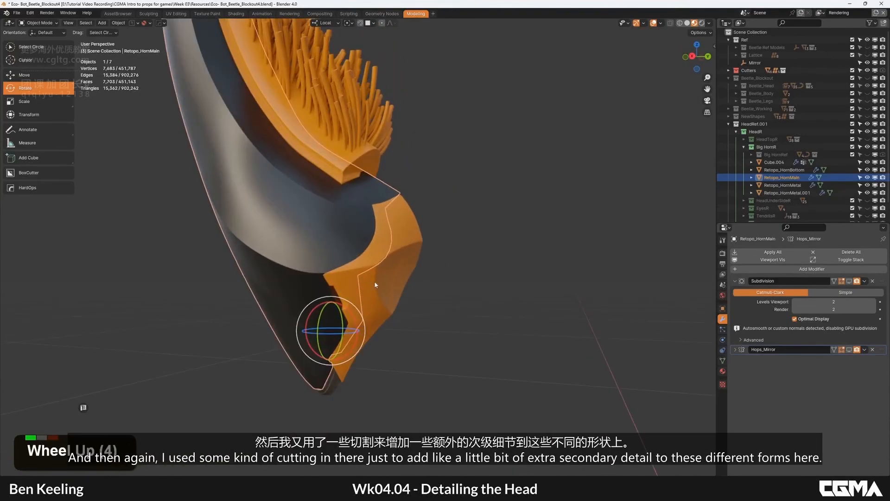
{"action": "middle_click_drag", "start_coordinate": [376, 285], "coordinate": [431, 245], "text": "alt"}
{"action": "middle_click_drag", "start_coordinate": [300, 184], "coordinate": [311, 212], "text": "alt"}
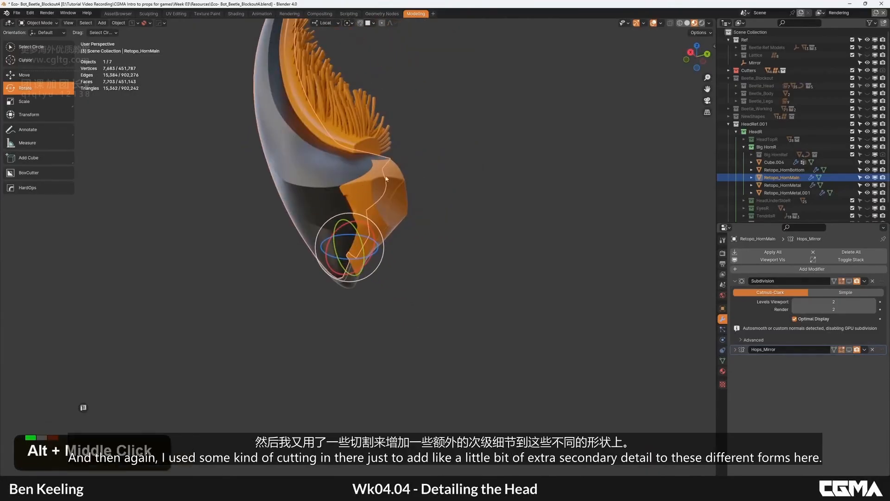
{"action": "middle_click_drag", "start_coordinate": [386, 179], "coordinate": [312, 240], "text": "alt"}
{"action": "middle_click_drag", "start_coordinate": [405, 174], "coordinate": [398, 241], "text": "alt"}
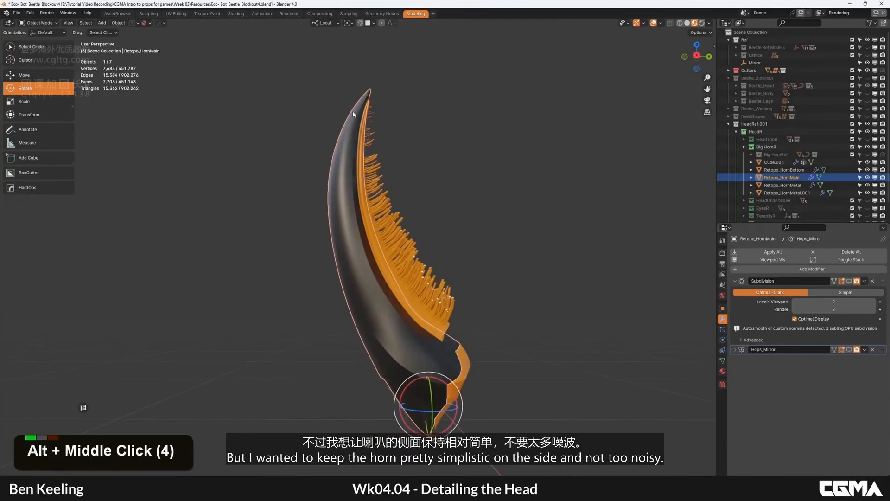
{"action": "middle_click_drag", "start_coordinate": [366, 187], "coordinate": [404, 315], "text": "alt"}
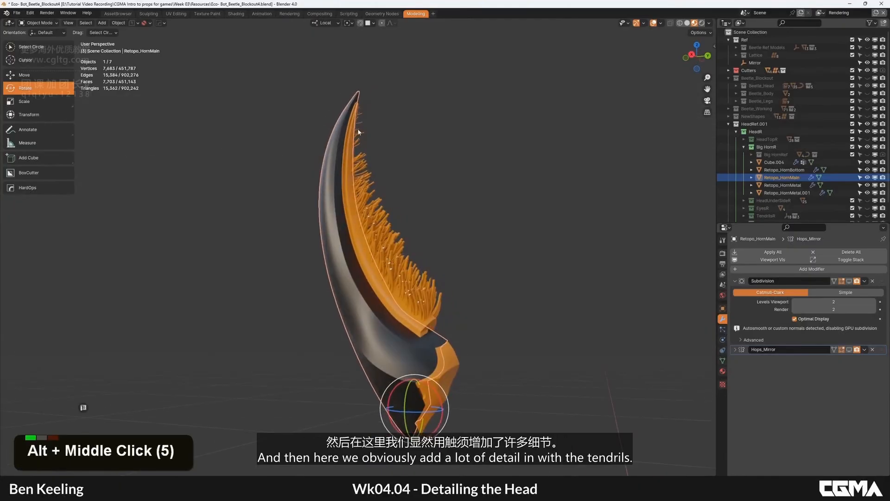
{"action": "middle_click_drag", "start_coordinate": [358, 132], "coordinate": [415, 277], "text": "alt"}
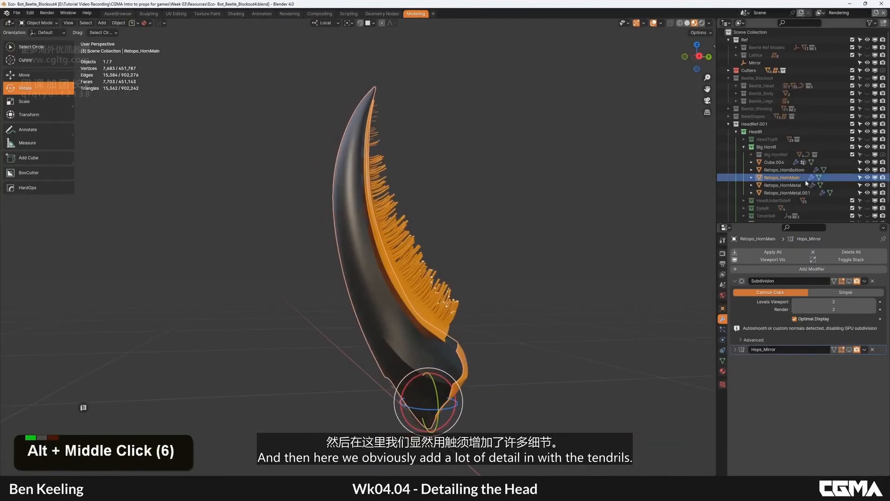
Collapse and hide the Big HornR collection, show HeadUnderSideR, and bring the underside pieces into view.
{"action": "left_click", "coordinate": [743, 148]}
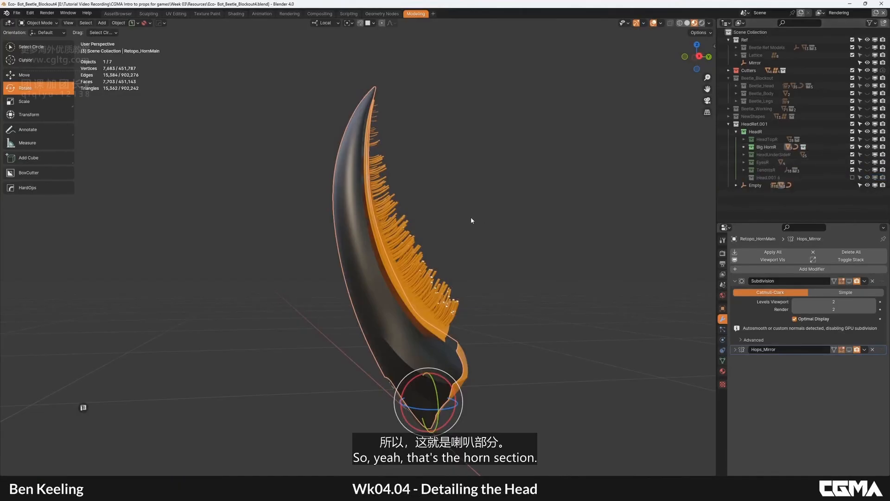
{"action": "key", "text": "slash"}
{"action": "key", "text": "slash"}
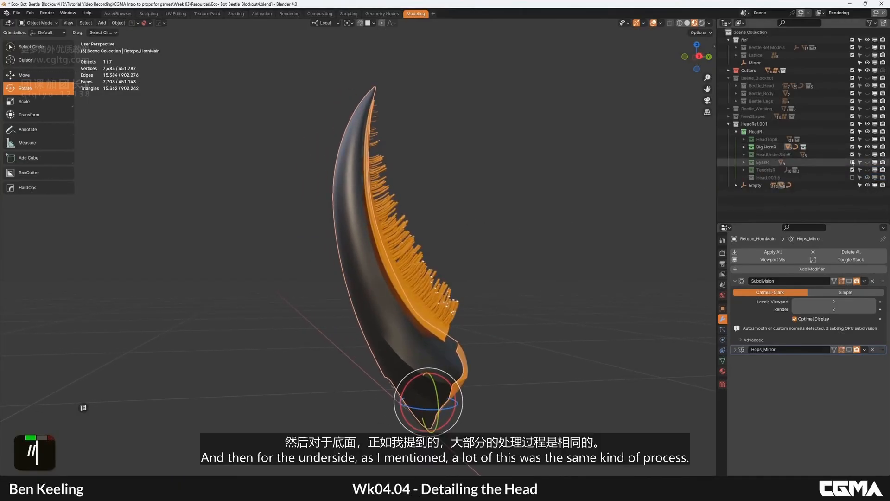
{"action": "left_click", "coordinate": [867, 147], "text": "shift"}
{"action": "left_click", "coordinate": [867, 155], "text": "shift"}
{"action": "middle_click_drag", "start_coordinate": [535, 296], "coordinate": [396, 235]}
{"action": "scroll", "coordinate": [435, 252], "scroll_direction": "down", "scroll_amount": 4}
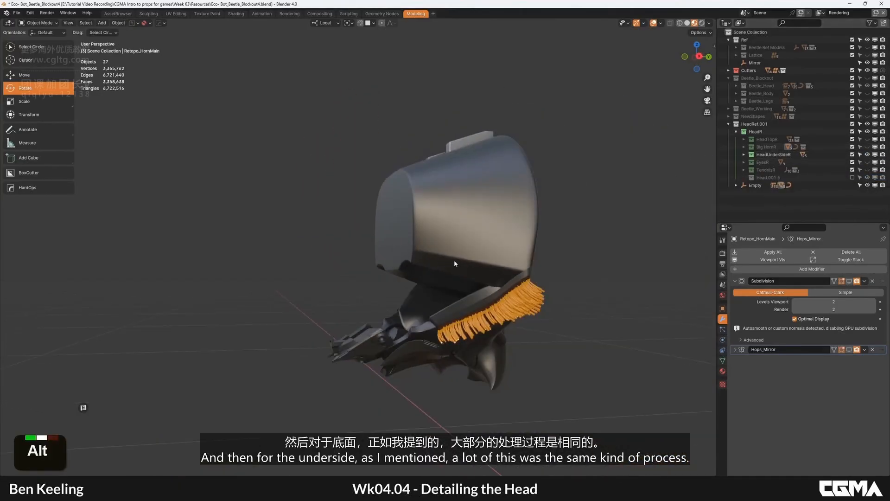
Select the underside's large rear shell, turn off its modifiers in the viewport, and display its wireframe.
{"action": "left_click", "coordinate": [503, 267]}
{"action": "middle_click_drag", "start_coordinate": [503, 267], "coordinate": [484, 278], "text": "alt"}
{"action": "left_click", "coordinate": [766, 259]}
{"action": "middle_click_drag", "start_coordinate": [430, 238], "coordinate": [426, 239], "text": "alt"}
{"action": "key", "text": "F4"}
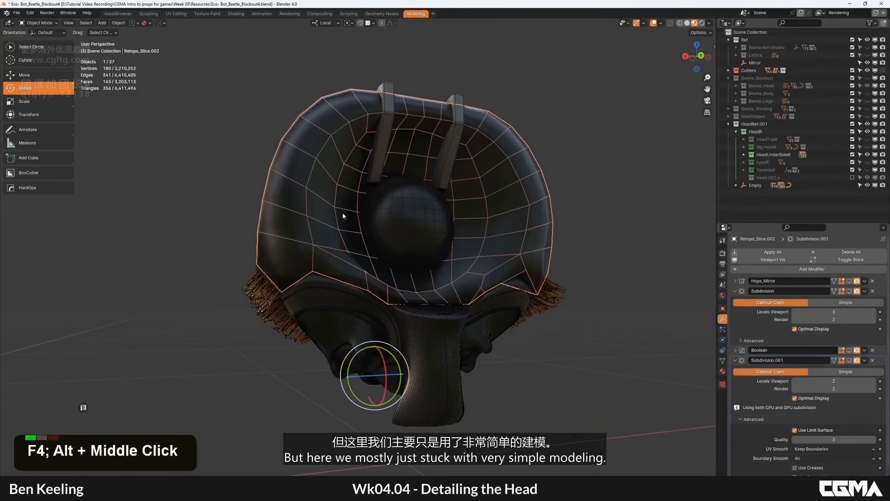
Re-enable the rear shell's mirror, Subdivision and Boolean modifiers in the viewport, examine the cutout, and turn off the wireframe.
{"action": "middle_click_drag", "start_coordinate": [353, 132], "coordinate": [372, 147]}
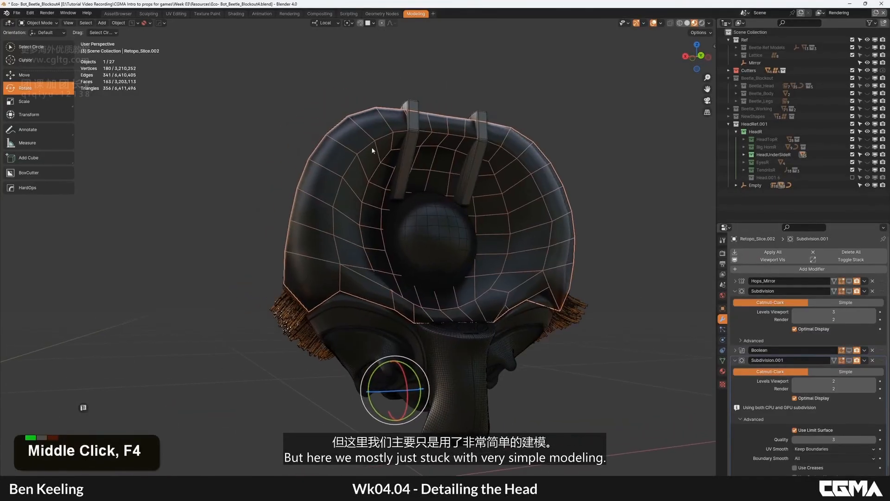
{"action": "left_click", "coordinate": [850, 281]}
{"action": "middle_click", "coordinate": [469, 227], "text": "alt"}
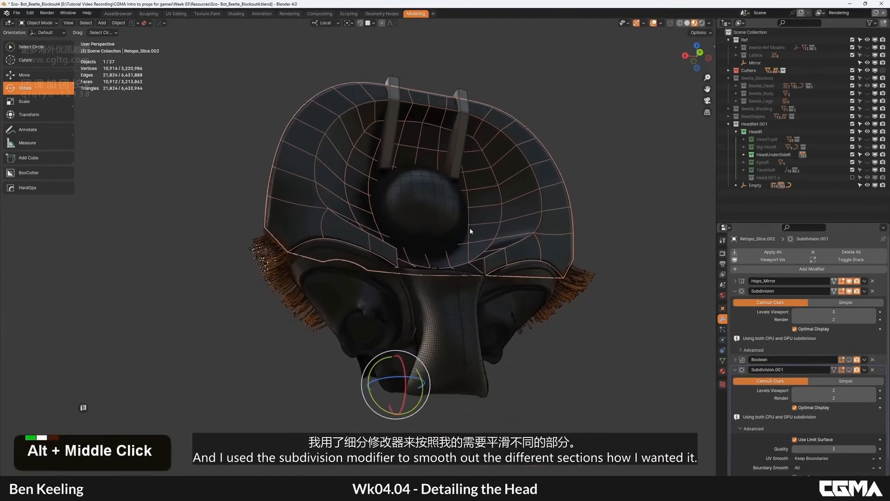
{"action": "left_click", "coordinate": [735, 291]}
{"action": "left_click", "coordinate": [850, 311]}
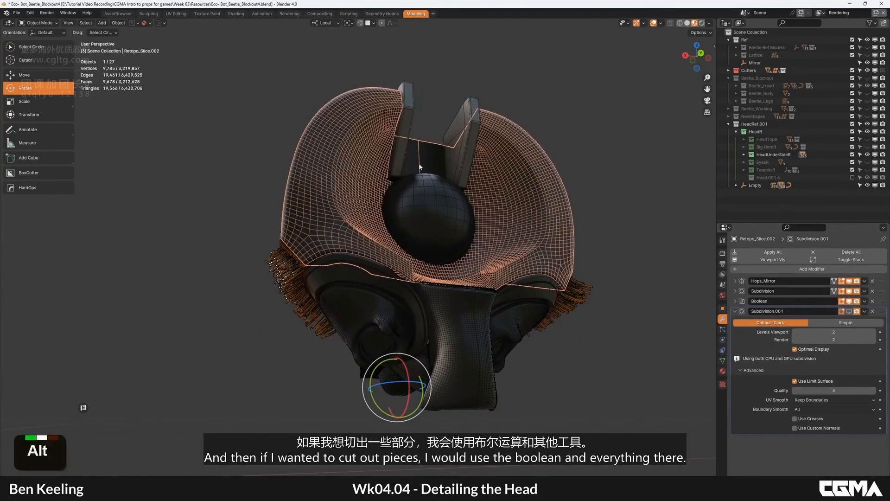
{"action": "middle_click_drag", "start_coordinate": [419, 162], "coordinate": [369, 259], "text": "alt"}
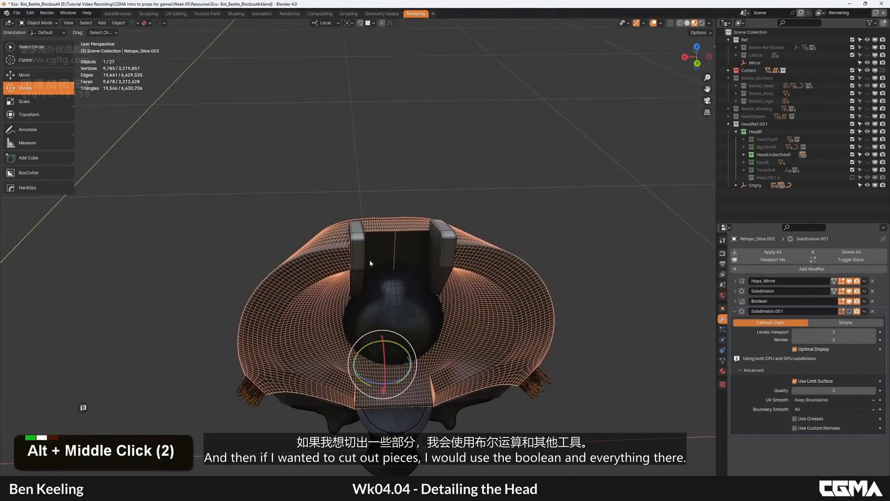
{"action": "middle_click_drag", "start_coordinate": [426, 238], "coordinate": [455, 207], "text": "alt"}
{"action": "key", "text": "F4"}
Select the rim piece around the side socket and compare its wireframe with its modifiers off and on.
{"action": "left_click", "coordinate": [422, 231]}
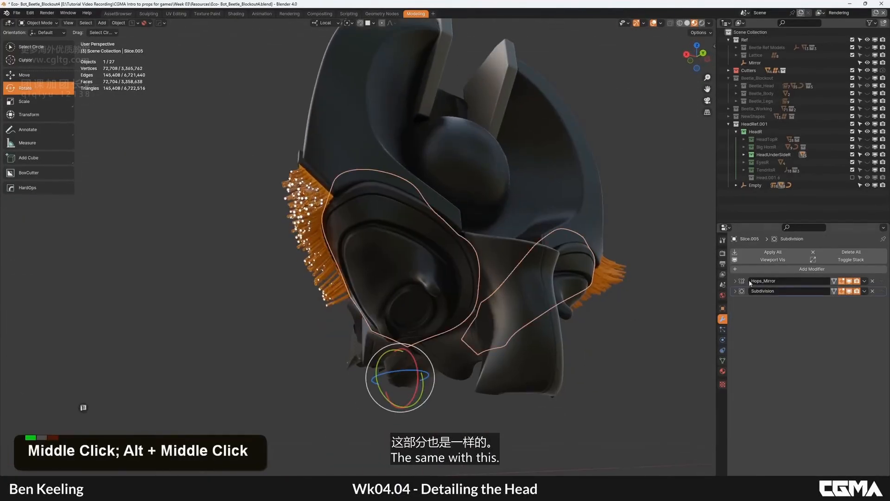
{"action": "left_click", "coordinate": [772, 259]}
{"action": "key", "text": "F4"}
{"action": "middle_click_drag", "start_coordinate": [394, 208], "coordinate": [457, 165], "text": "alt"}
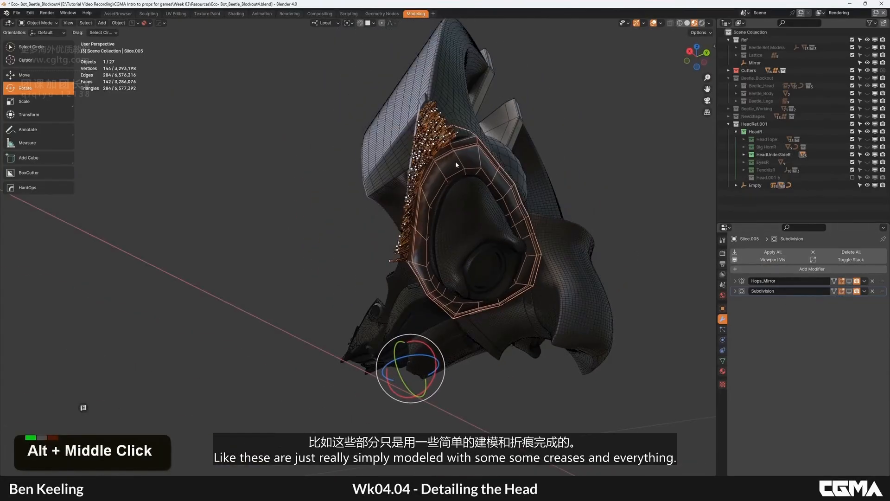
{"action": "left_click", "coordinate": [762, 260]}
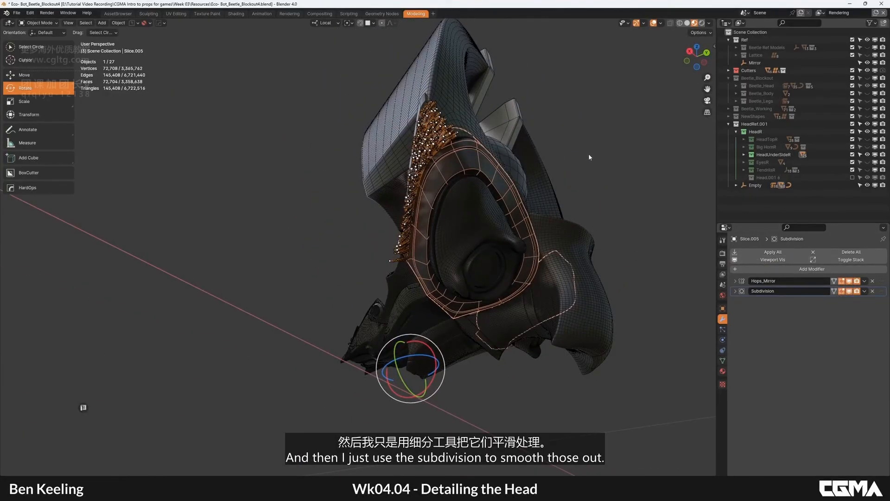
{"action": "key", "text": "F4"}
{"action": "key", "text": "F4"}
Select the leg socket piece inside the rim, turn off its modifiers in the viewport, and isolate it for inspection.
{"action": "middle_click_drag", "start_coordinate": [519, 214], "coordinate": [688, 281], "text": "alt"}
{"action": "left_click", "coordinate": [489, 222]}
{"action": "left_click", "coordinate": [768, 260]}
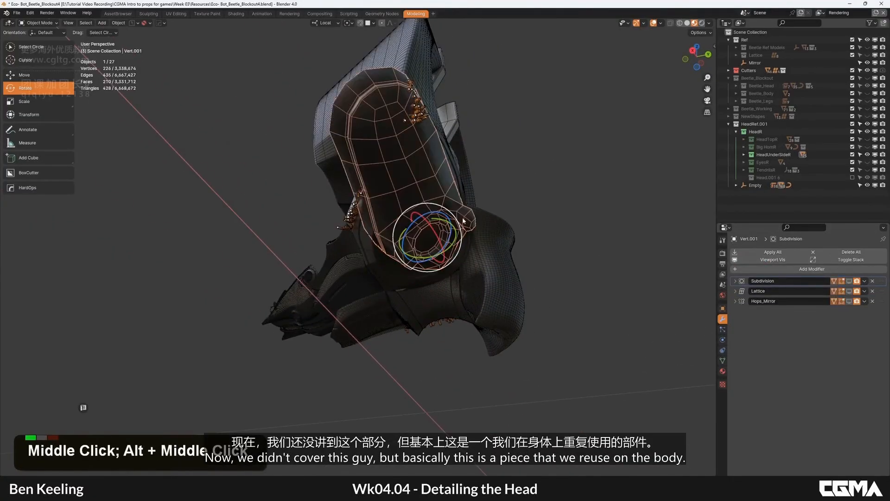
{"action": "key", "text": "KP_Divide"}
{"action": "middle_click_drag", "start_coordinate": [418, 218], "coordinate": [350, 228], "text": "alt"}
{"action": "scroll", "coordinate": [347, 245], "scroll_direction": "up", "scroll_amount": 2}
{"action": "middle_click_drag", "start_coordinate": [479, 302], "coordinate": [389, 297], "text": "alt"}
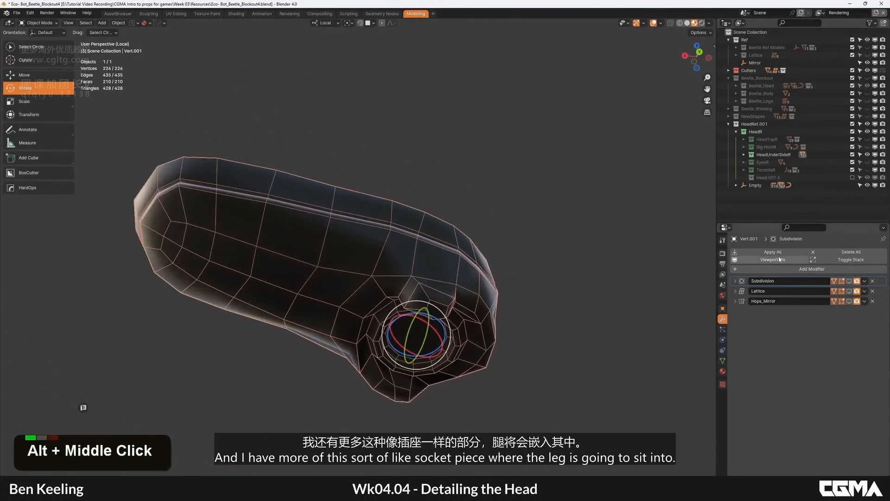
Re-enable the socket piece's Subdivision, Hops_Mirror and Lattice modifiers in the viewport, and turn off the wireframe.
{"action": "left_click", "coordinate": [849, 280]}
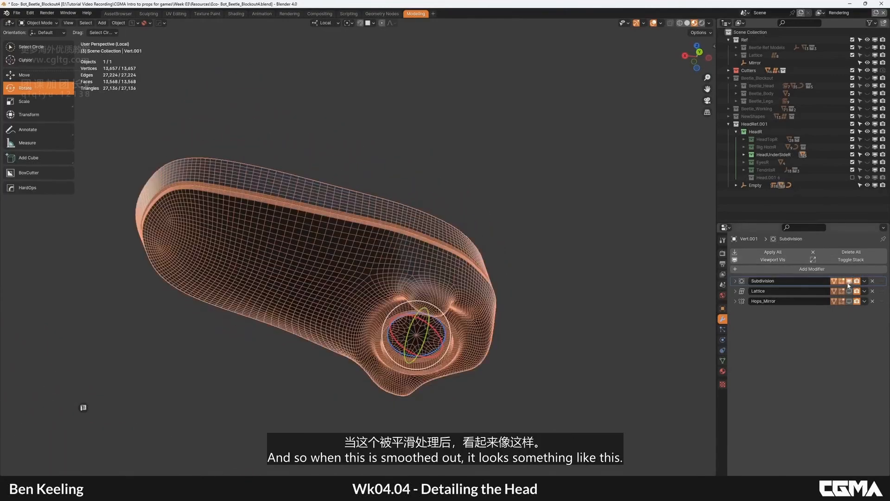
{"action": "middle_click_drag", "start_coordinate": [478, 292], "coordinate": [496, 269], "text": "alt"}
{"action": "key", "text": "F4"}
{"action": "left_click", "coordinate": [849, 301]}
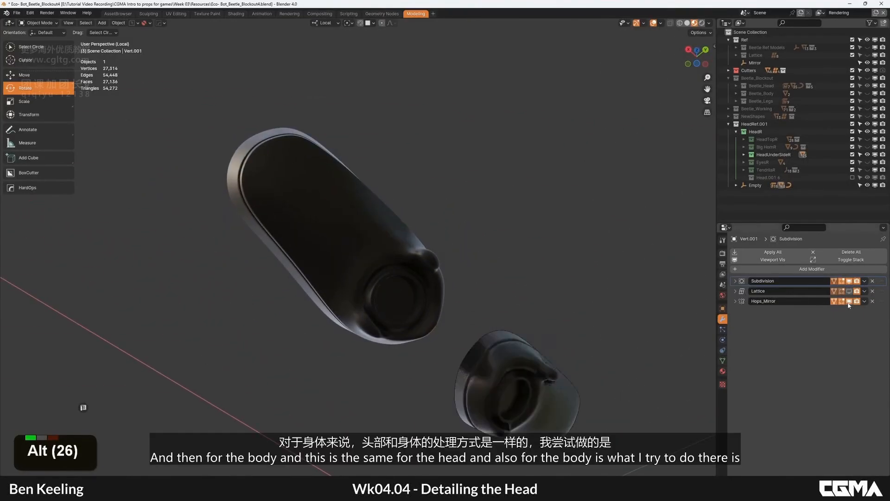
{"action": "middle_click_drag", "start_coordinate": [441, 218], "coordinate": [438, 311], "text": "alt"}
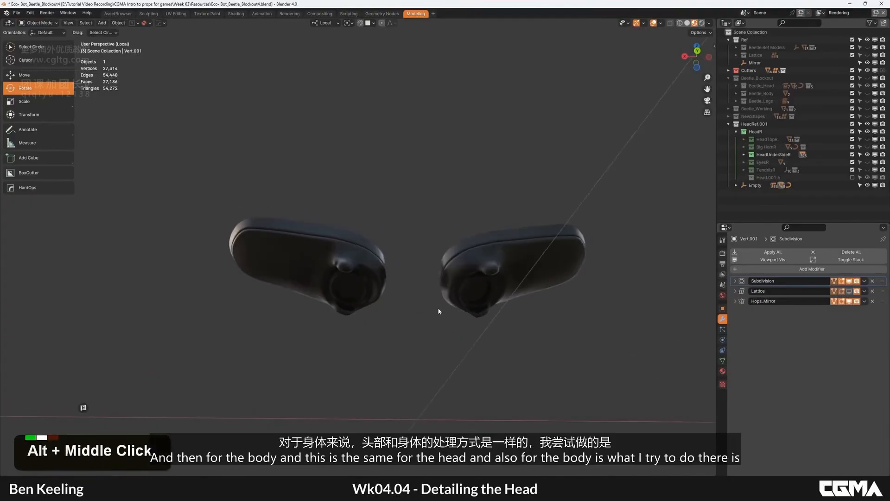
{"action": "left_click", "coordinate": [850, 291]}
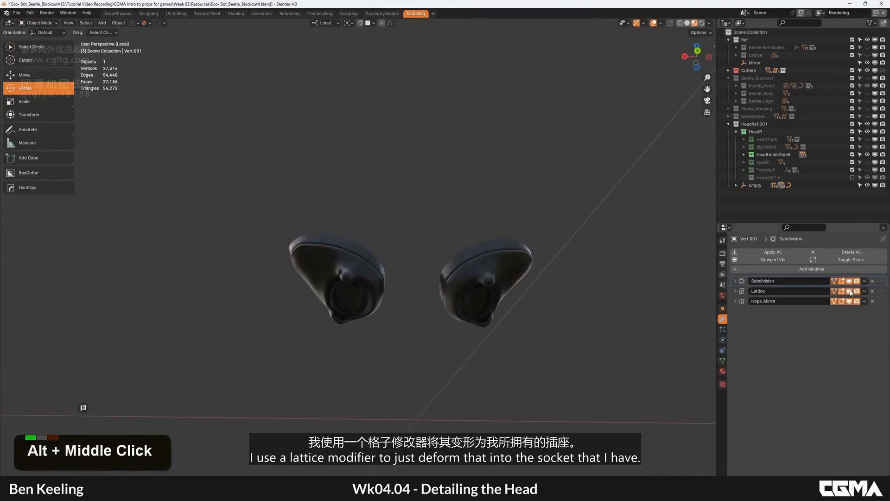
Leave the socket piece's isolation and inspect the side spike panel's wireframe on the head's underside.
{"action": "key", "text": "KP_Divide"}
{"action": "middle_click_drag", "start_coordinate": [449, 266], "coordinate": [373, 115], "text": "alt"}
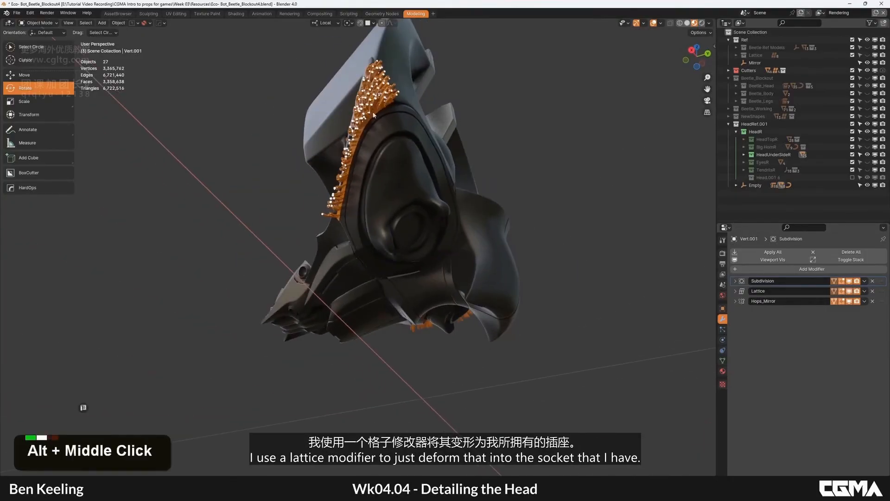
{"action": "middle_click_drag", "start_coordinate": [462, 283], "coordinate": [349, 221], "text": "alt"}
{"action": "scroll", "coordinate": [407, 267], "scroll_direction": "up", "scroll_amount": 1}
{"action": "middle_click_drag", "start_coordinate": [437, 240], "coordinate": [347, 248]}
{"action": "scroll", "coordinate": [347, 250], "scroll_direction": "up", "scroll_amount": 3}
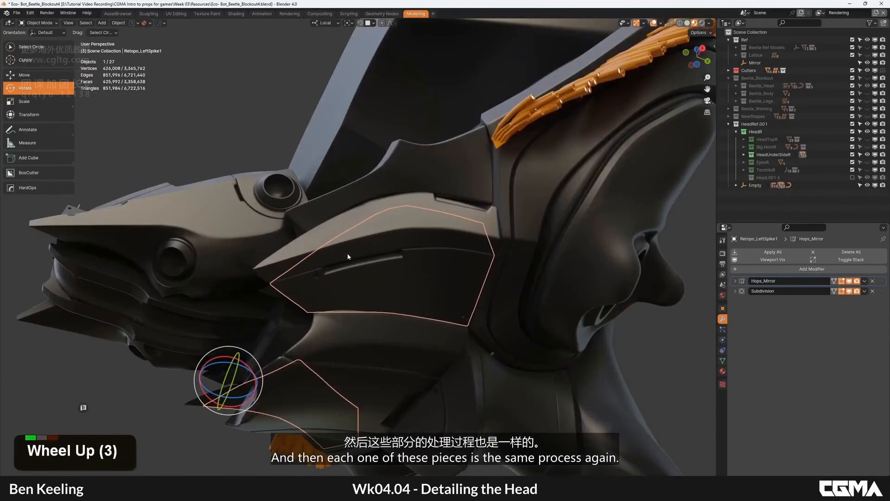
{"action": "key", "text": "F4"}
{"action": "key", "text": "F4"}
Examine the panel lines and cuts on the underside pieces and front spikes around the head.
{"action": "middle_click_drag", "start_coordinate": [389, 185], "coordinate": [286, 249], "text": "alt"}
{"action": "left_click", "coordinate": [436, 229], "text": "alt"}
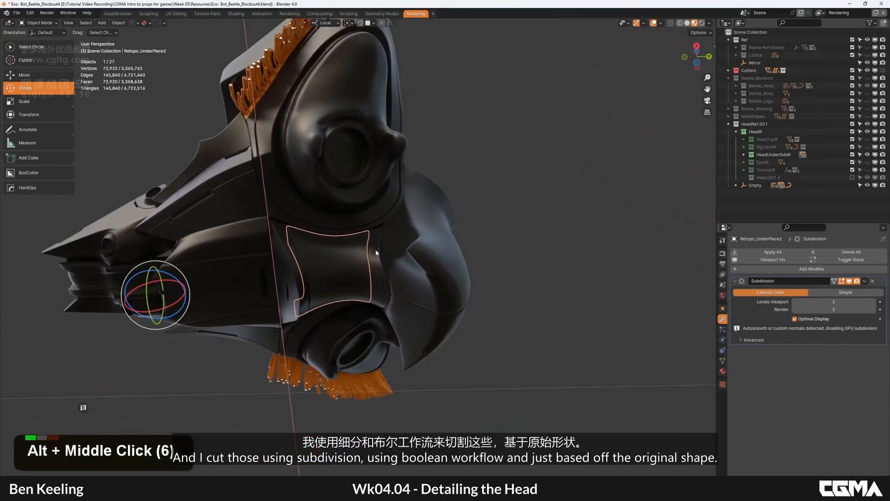
{"action": "middle_click_drag", "start_coordinate": [376, 252], "coordinate": [548, 281], "text": "alt"}
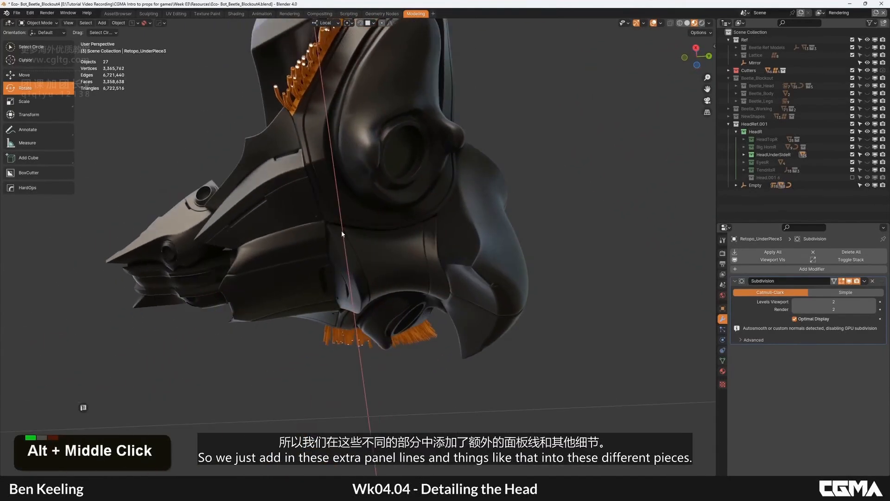
{"action": "middle_click_drag", "start_coordinate": [341, 230], "coordinate": [407, 206], "text": "alt"}
{"action": "middle_click_drag", "start_coordinate": [506, 233], "coordinate": [469, 244], "text": "alt"}
{"action": "middle_click_drag", "start_coordinate": [469, 243], "coordinate": [452, 251], "text": "alt"}
{"action": "middle_click_drag", "start_coordinate": [428, 210], "coordinate": [381, 223], "text": "alt"}
{"action": "left_click", "coordinate": [445, 263]}
{"action": "left_click", "coordinate": [414, 247]}
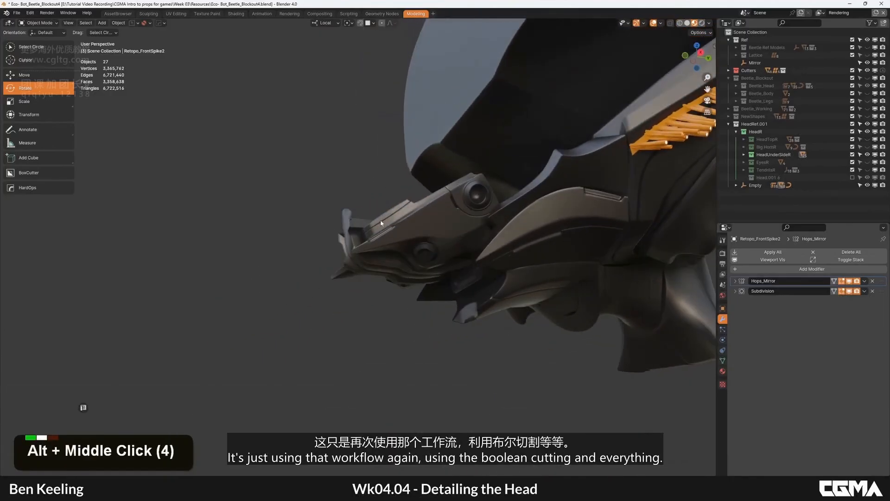
{"action": "middle_click_drag", "start_coordinate": [453, 209], "coordinate": [451, 278], "text": "alt"}
Hide the HeadUnderSideR collection, show the EyesR collection, and select the outer eyeball shell.
{"action": "left_click", "coordinate": [867, 155], "text": "shift"}
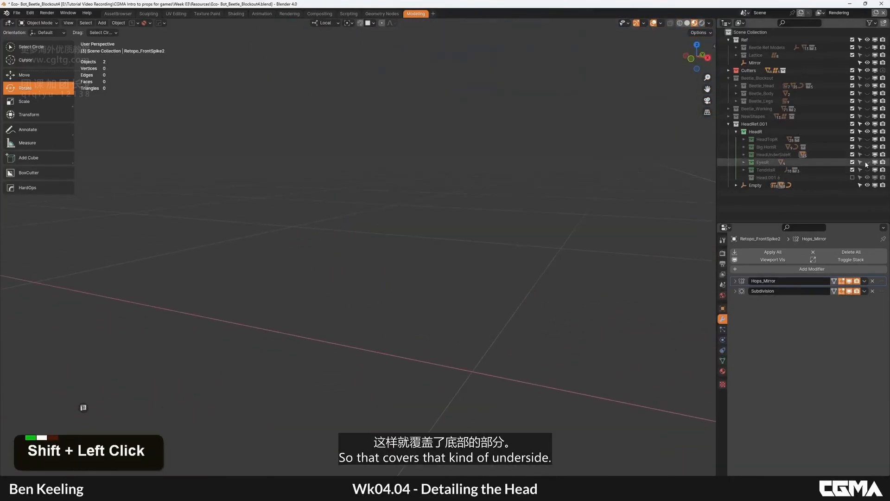
{"action": "middle_click_drag", "start_coordinate": [535, 223], "coordinate": [495, 252]}
{"action": "left_click", "coordinate": [494, 252], "text": "shift"}
{"action": "left_click", "coordinate": [469, 215]}
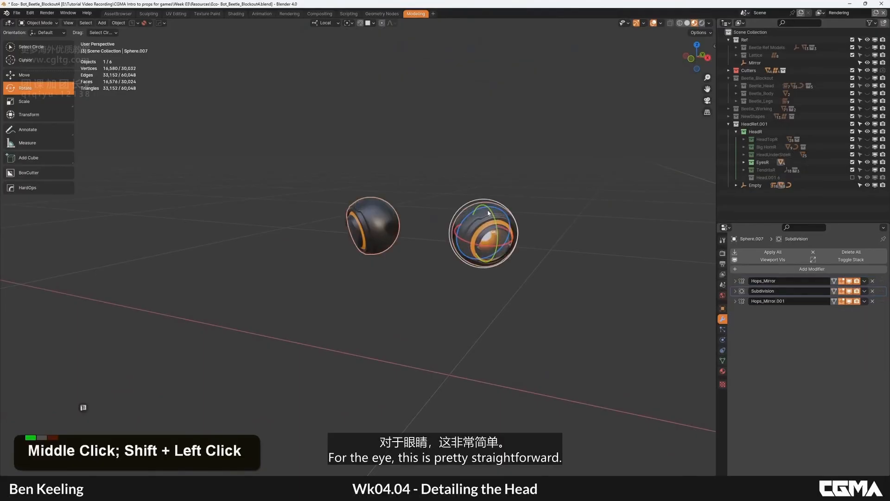
{"action": "scroll", "coordinate": [495, 207], "scroll_direction": "up", "scroll_amount": 3}
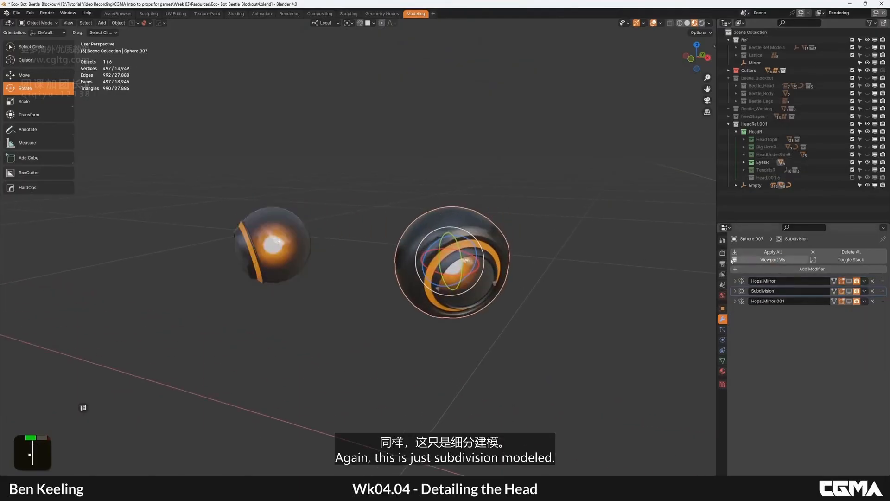
Isolate the eyeball shell and compare its base wireframe with its first mirror and Subdivision modifiers enabled in the viewport.
{"action": "middle_click", "coordinate": [455, 233], "text": "alt"}
{"action": "key", "text": "KP_Divide"}
{"action": "key", "text": "F4"}
{"action": "middle_click_drag", "start_coordinate": [458, 241], "coordinate": [474, 255], "text": "alt"}
{"action": "left_click", "coordinate": [849, 291]}
{"action": "key", "text": "F4"}
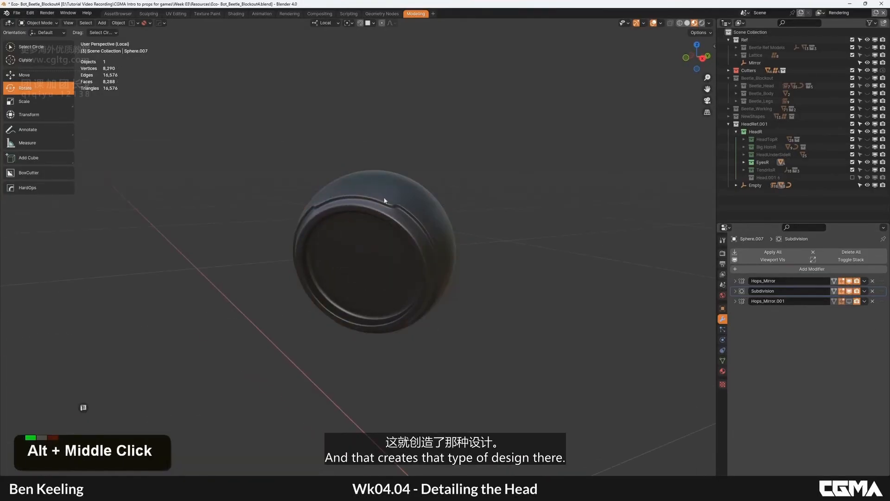
Re-enable the eyeball shell's Hops_Mirror.001 modifier in the viewport and leave isolation.
{"action": "middle_click_drag", "start_coordinate": [384, 200], "coordinate": [683, 284], "text": "alt"}
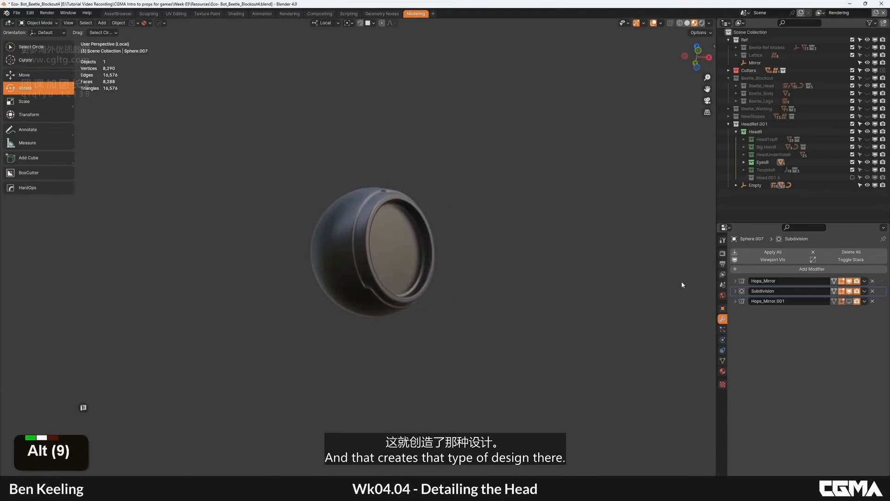
{"action": "left_click", "coordinate": [849, 301]}
{"action": "middle_click_drag", "start_coordinate": [485, 232], "coordinate": [463, 250], "text": "alt"}
{"action": "key", "text": "slash"}
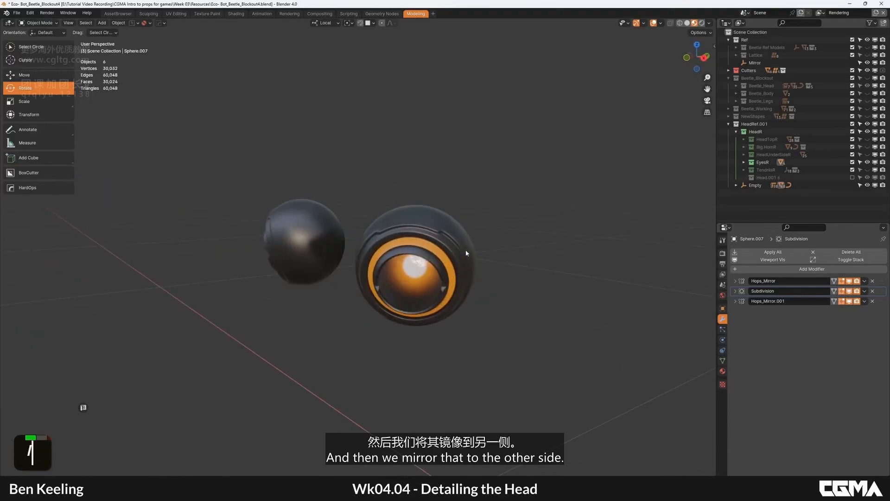
Select the orange ring around the eye and examine its boolean cuts and bevels with the wireframe shown.
{"action": "left_click", "coordinate": [407, 272]}
{"action": "middle_click_drag", "start_coordinate": [407, 272], "coordinate": [496, 208], "text": "alt"}
{"action": "key", "text": "F4"}
{"action": "scroll", "coordinate": [427, 262], "scroll_direction": "up", "scroll_amount": 1}
{"action": "left_click", "coordinate": [431, 256]}
{"action": "scroll", "coordinate": [441, 242], "scroll_direction": "up", "scroll_amount": 4}
{"action": "scroll", "coordinate": [495, 208], "scroll_direction": "up", "scroll_amount": 1}
{"action": "scroll", "coordinate": [495, 193], "scroll_direction": "down", "scroll_amount": 1}
{"action": "scroll", "coordinate": [558, 174], "scroll_direction": "down", "scroll_amount": 1}
{"action": "middle_click_drag", "start_coordinate": [592, 203], "coordinate": [587, 205], "text": "alt"}
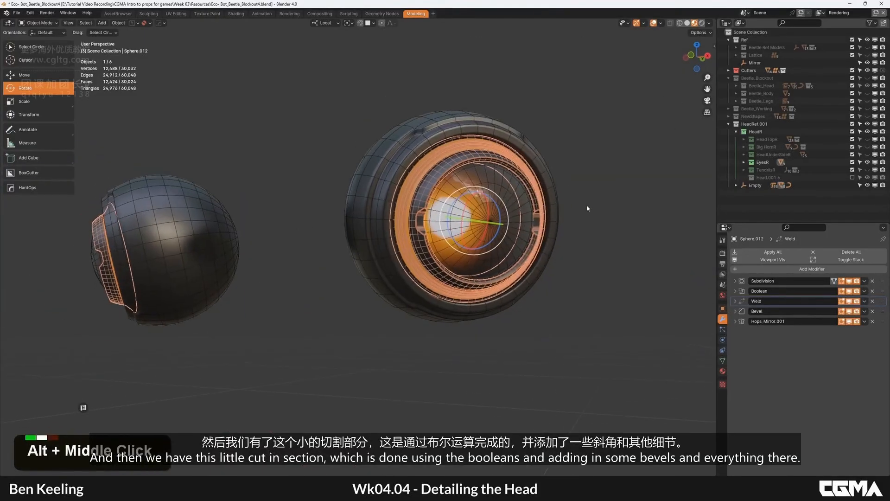
{"action": "key", "text": "F4"}
{"action": "key", "text": "F4"}
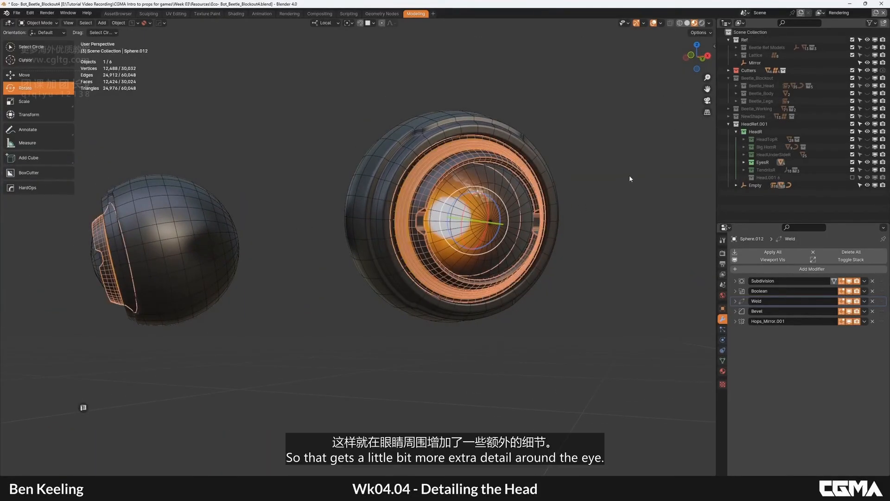
Turn off the wireframe and inspect the remaining eye pieces from several angles.
{"action": "key", "text": "F4"}
{"action": "scroll", "coordinate": [471, 174], "scroll_direction": "down", "scroll_amount": 2}
{"action": "middle_click_drag", "start_coordinate": [470, 227], "coordinate": [501, 241], "text": "alt"}
{"action": "left_click", "coordinate": [432, 238]}
{"action": "middle_click_drag", "start_coordinate": [382, 228], "coordinate": [482, 239], "text": "alt"}
{"action": "left_click", "coordinate": [552, 260]}
{"action": "middle_click_drag", "start_coordinate": [552, 260], "coordinate": [488, 269], "text": "alt"}
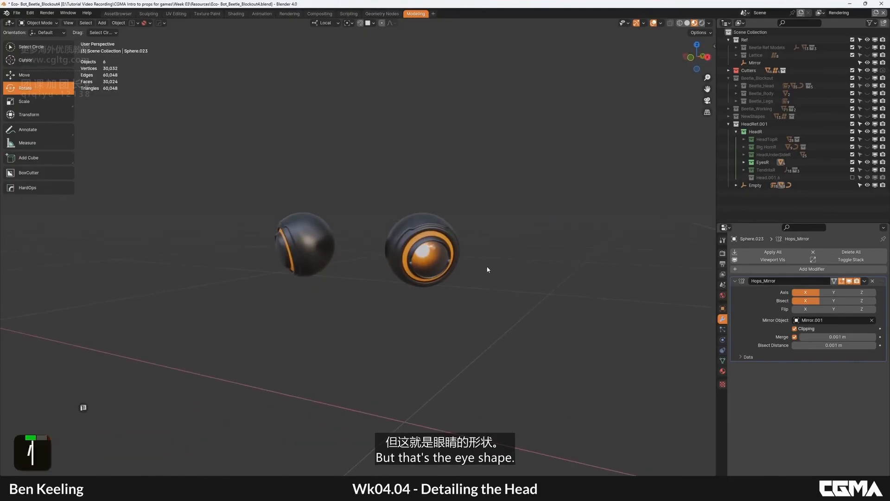
Show the TendrilsR collection alongside the eyes and view the mouth tendrils up close.
{"action": "left_click", "coordinate": [868, 170], "text": "shift"}
{"action": "left_click", "coordinate": [425, 356]}
{"action": "middle_click_drag", "start_coordinate": [424, 356], "coordinate": [528, 278], "text": "alt"}
{"action": "scroll", "coordinate": [348, 256], "scroll_direction": "up", "scroll_amount": 5}
{"action": "scroll", "coordinate": [436, 260], "scroll_direction": "down", "scroll_amount": 1}
{"action": "scroll", "coordinate": [529, 278], "scroll_direction": "up", "scroll_amount": 1}
{"action": "middle_click_drag", "start_coordinate": [528, 278], "coordinate": [457, 232], "text": "alt"}
{"action": "scroll", "coordinate": [492, 247], "scroll_direction": "down", "scroll_amount": 1}
Delete the duplicated tendril pieces sitting in front of the eye.
{"action": "left_click", "coordinate": [366, 213]}
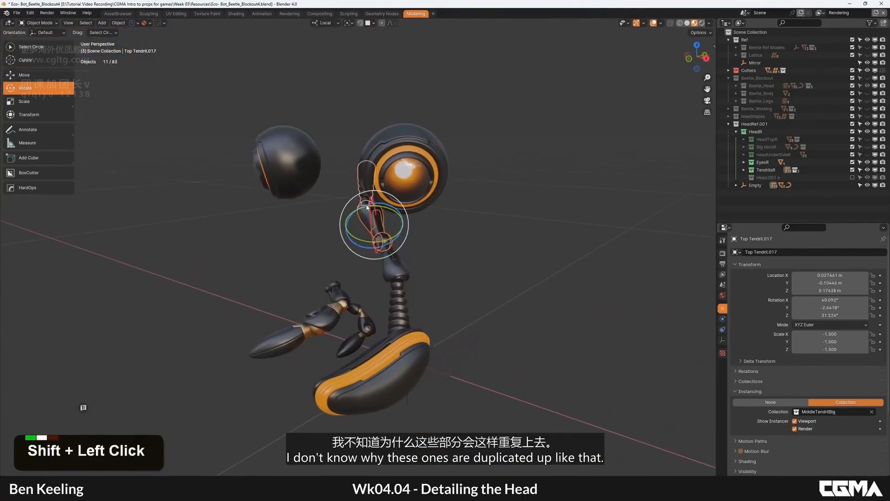
{"action": "middle_click_drag", "start_coordinate": [367, 207], "coordinate": [427, 246], "text": "alt"}
{"action": "key", "text": "Delete"}
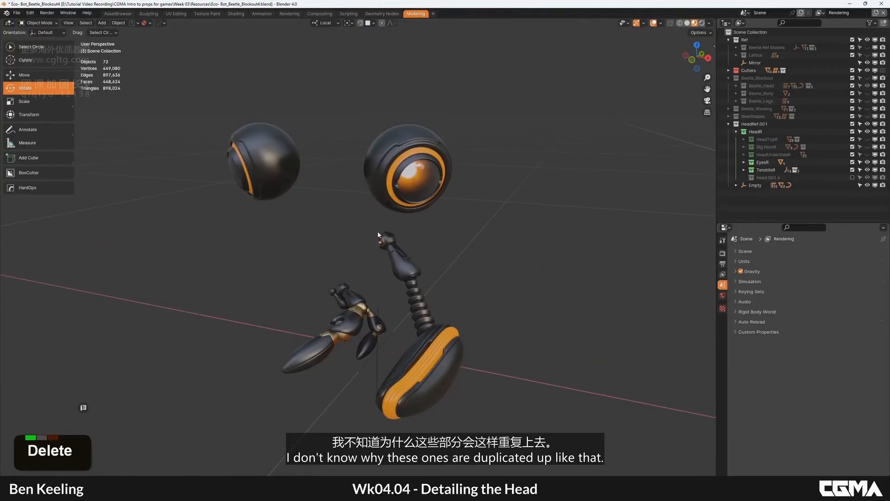
Examine the mouth tendrils' segments and the reused Top Tendril joint piece from close up and from a distance.
{"action": "middle_click_drag", "start_coordinate": [378, 231], "coordinate": [414, 305], "text": "alt"}
{"action": "scroll", "coordinate": [413, 305], "scroll_direction": "up", "scroll_amount": 2}
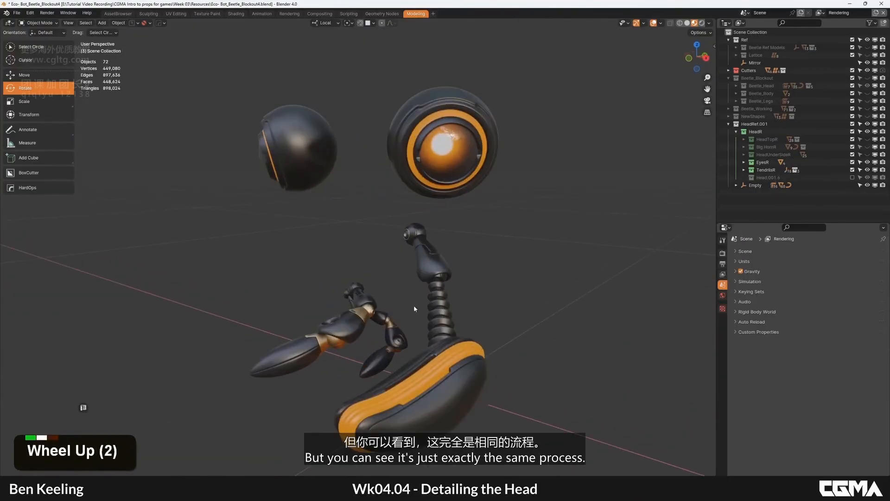
{"action": "middle_click_drag", "start_coordinate": [498, 275], "coordinate": [361, 375], "text": "alt"}
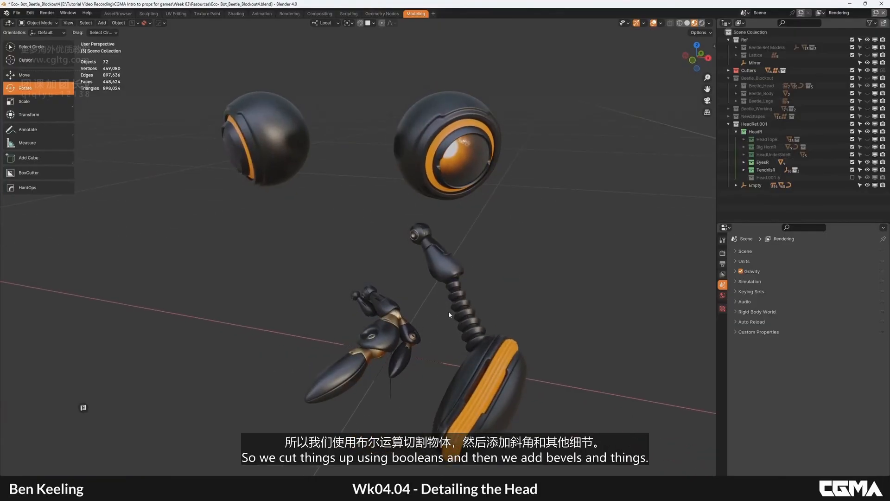
{"action": "left_click", "coordinate": [421, 235]}
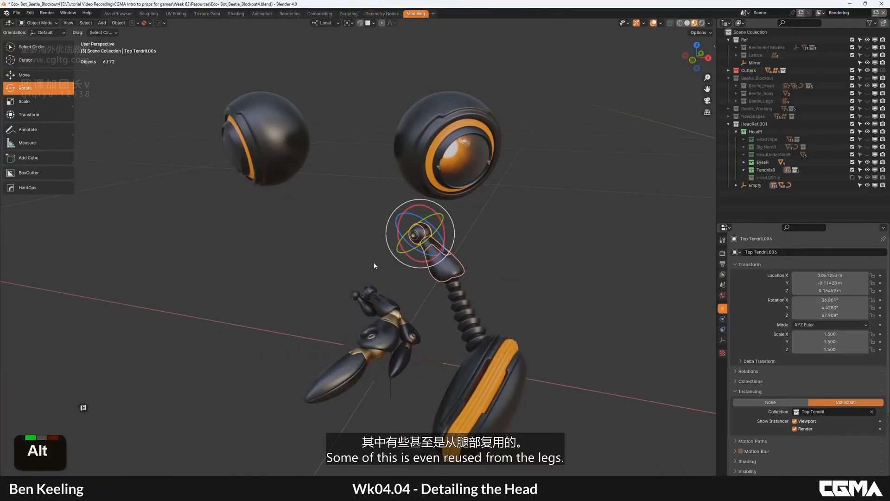
{"action": "middle_click_drag", "start_coordinate": [374, 262], "coordinate": [402, 284], "text": "alt"}
{"action": "scroll", "coordinate": [435, 272], "scroll_direction": "up", "scroll_amount": 6}
{"action": "scroll", "coordinate": [361, 363], "scroll_direction": "up", "scroll_amount": 6}
{"action": "scroll", "coordinate": [384, 325], "scroll_direction": "down", "scroll_amount": 2}
{"action": "scroll", "coordinate": [414, 260], "scroll_direction": "down", "scroll_amount": 2}
{"action": "scroll", "coordinate": [417, 223], "scroll_direction": "down", "scroll_amount": 3}
{"action": "scroll", "coordinate": [417, 260], "scroll_direction": "up", "scroll_amount": 2}
{"action": "scroll", "coordinate": [418, 259], "scroll_direction": "down", "scroll_amount": 1}
{"action": "scroll", "coordinate": [396, 277], "scroll_direction": "down", "scroll_amount": 1}
{"action": "scroll", "coordinate": [397, 277], "scroll_direction": "down", "scroll_amount": 1, "text": "alt"}
{"action": "scroll", "coordinate": [449, 255], "scroll_direction": "down", "scroll_amount": 3}
{"action": "middle_click_drag", "start_coordinate": [448, 256], "coordinate": [514, 215], "text": "alt"}
{"action": "key", "text": "KP_Divide"}
{"action": "key", "text": "KP_Divide"}
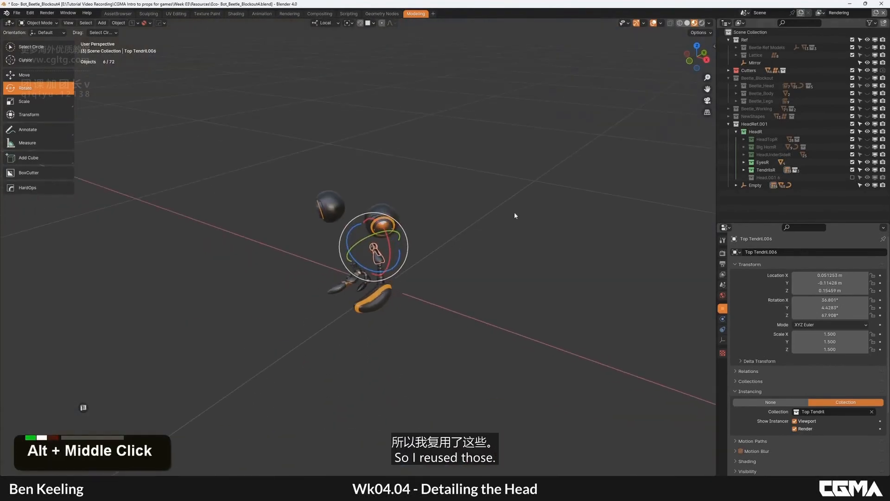
Show the HeadTopR, Big HornR and HeadUnderSideR collections to display the complete head.
{"action": "left_click", "coordinate": [867, 139], "text": "shift"}
{"action": "left_click", "coordinate": [866, 146], "text": "shift"}
{"action": "left_click", "coordinate": [866, 154], "text": "shift"}
{"action": "middle_click_drag", "start_coordinate": [468, 199], "coordinate": [527, 243], "text": "alt"}
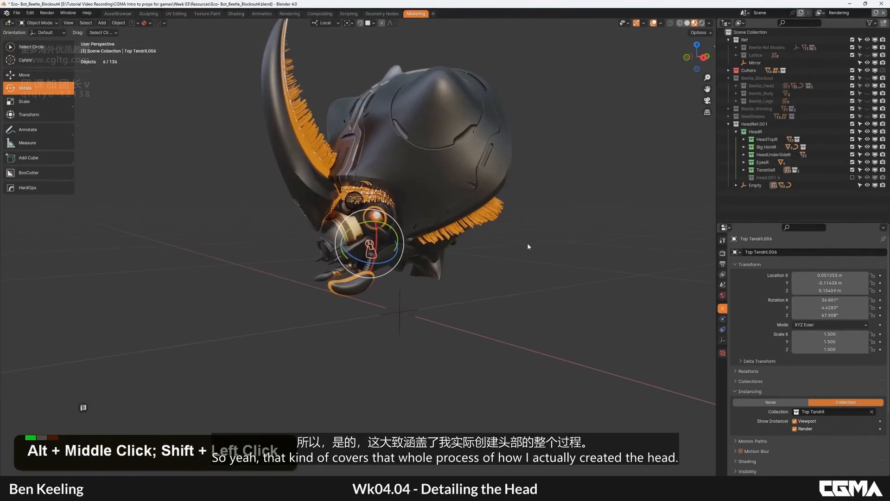
Expand the Big HornR collection, hide its Big HornRef subcollection, and look over the assembled head.
{"action": "double_click", "coordinate": [742, 147]}
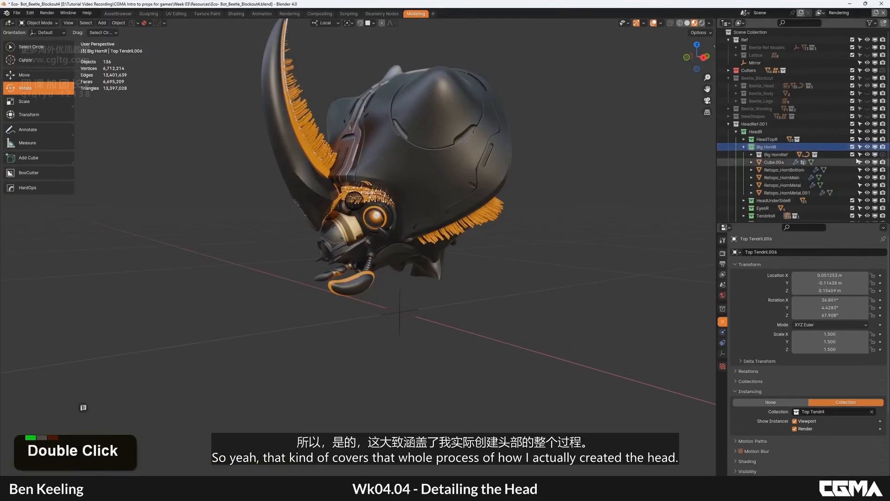
{"action": "middle_click_drag", "start_coordinate": [588, 204], "coordinate": [431, 267], "text": "alt"}
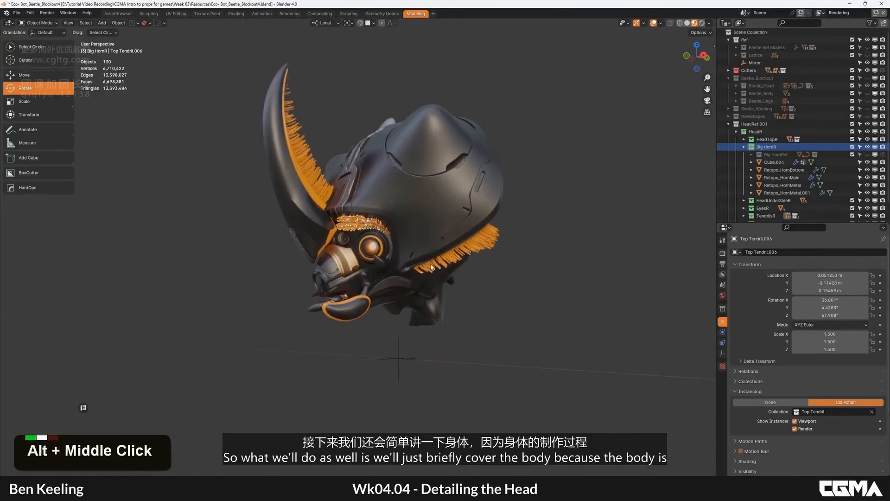
{"action": "middle_click_drag", "start_coordinate": [437, 230], "coordinate": [460, 214], "text": "alt"}
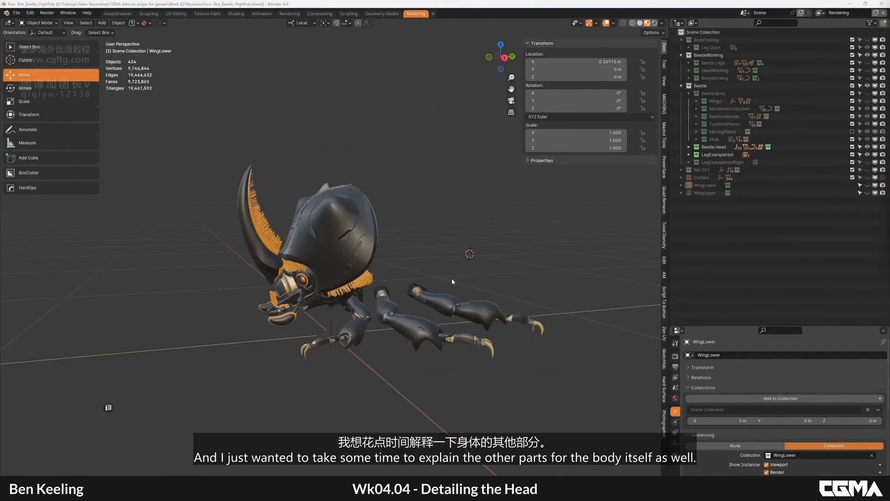
Show the Beetle.Body collection in the Eco- Bot_Beetle_HighPoly file and view the full beetle, including its shell from behind.
{"action": "middle_click_drag", "start_coordinate": [399, 259], "coordinate": [417, 260]}
{"action": "middle_click_drag", "start_coordinate": [417, 260], "coordinate": [437, 263], "text": "alt"}
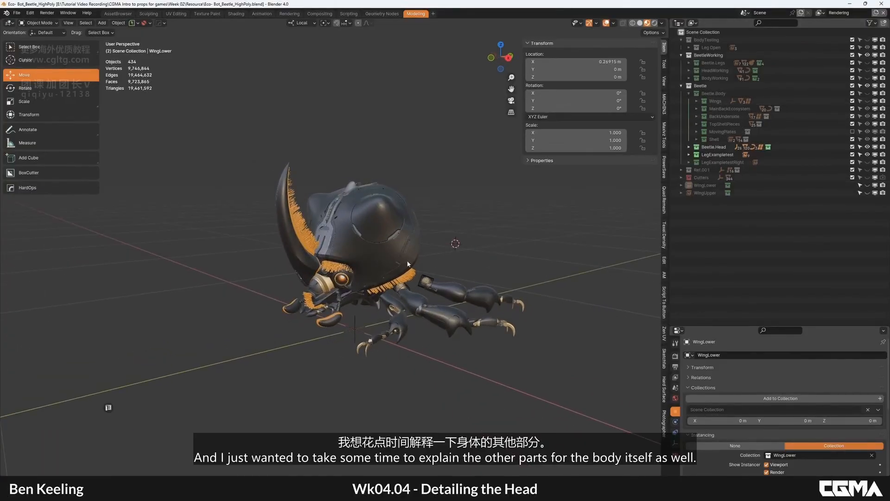
{"action": "middle_click_drag", "start_coordinate": [408, 263], "coordinate": [417, 264], "text": "alt"}
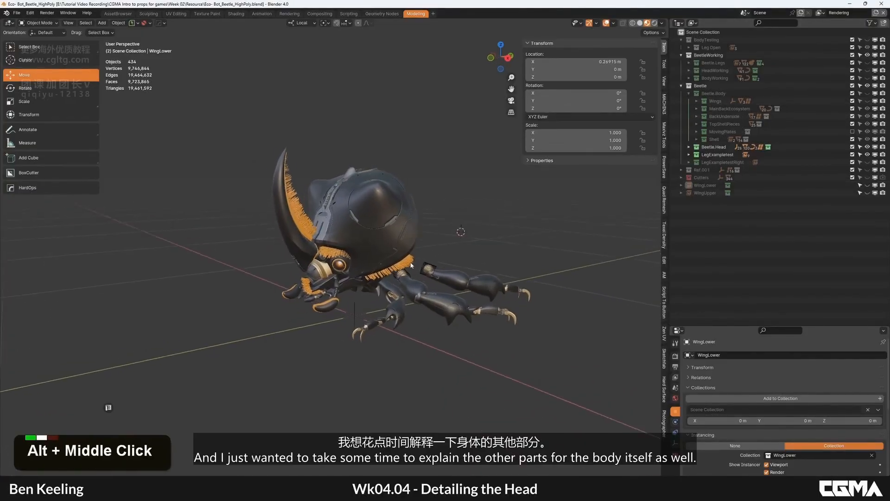
{"action": "left_click", "coordinate": [868, 94]}
{"action": "middle_click_drag", "start_coordinate": [371, 225], "coordinate": [379, 231]}
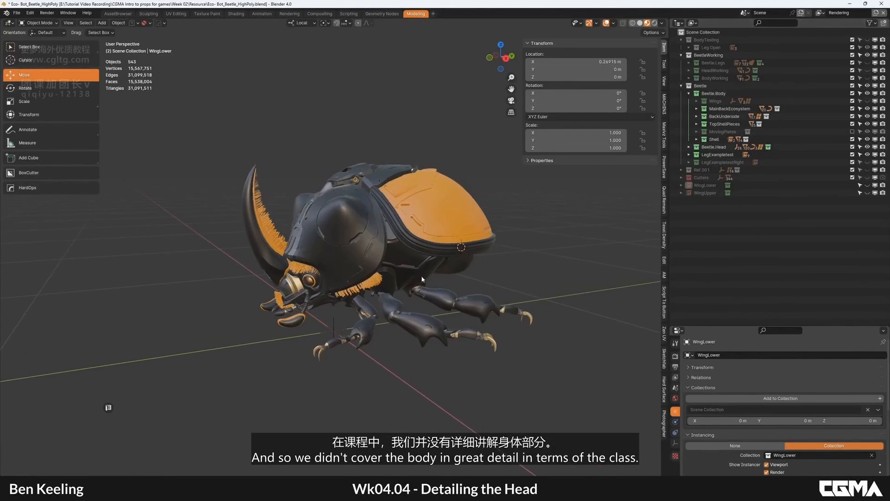
{"action": "middle_click_drag", "start_coordinate": [420, 276], "coordinate": [368, 240], "text": "alt"}
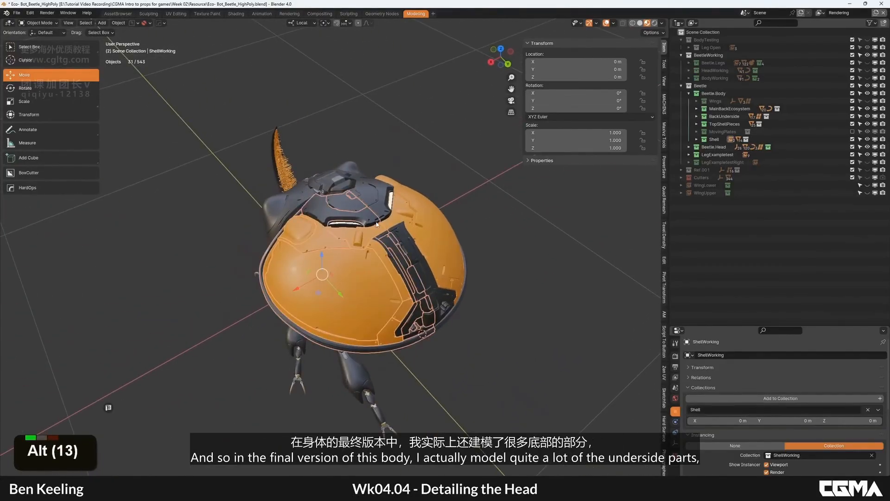
Hide both shell halves and briefly show the Wings collection to inspect the parts underneath.
{"action": "key", "text": "h"}
{"action": "key", "text": "h"}
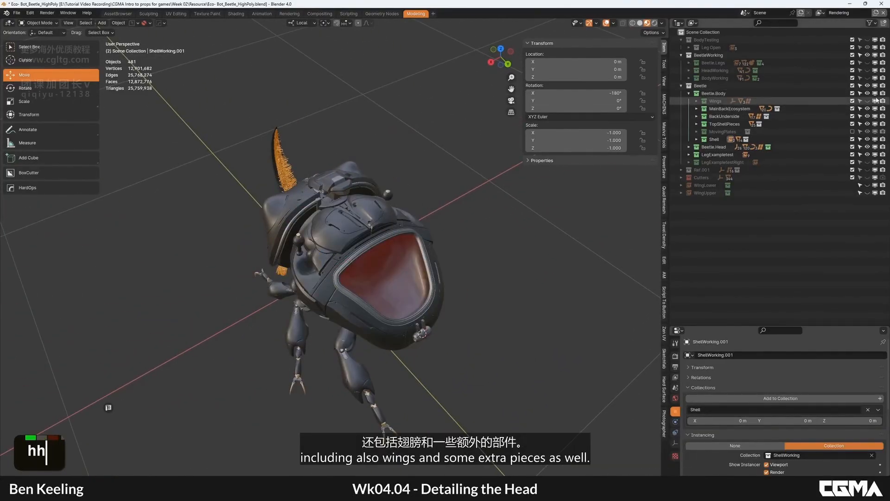
{"action": "left_click", "coordinate": [868, 101]}
{"action": "middle_click_drag", "start_coordinate": [497, 186], "coordinate": [475, 177], "text": "alt"}
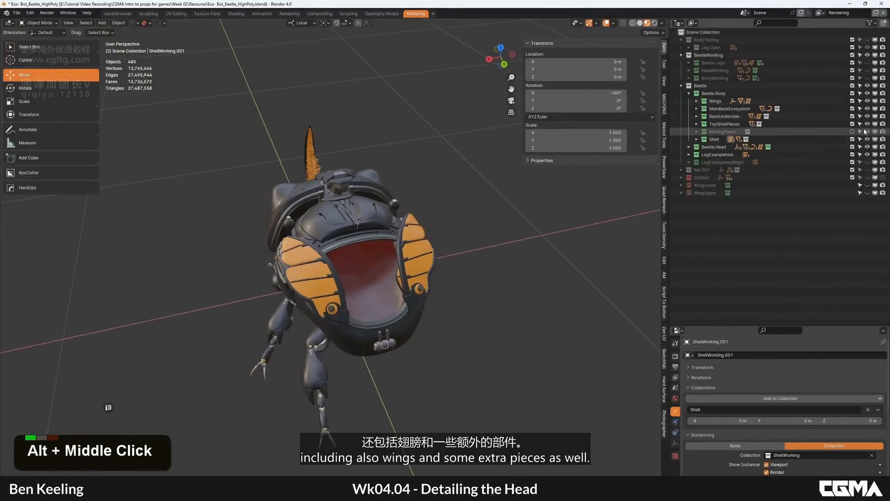
{"action": "left_click", "coordinate": [866, 101]}
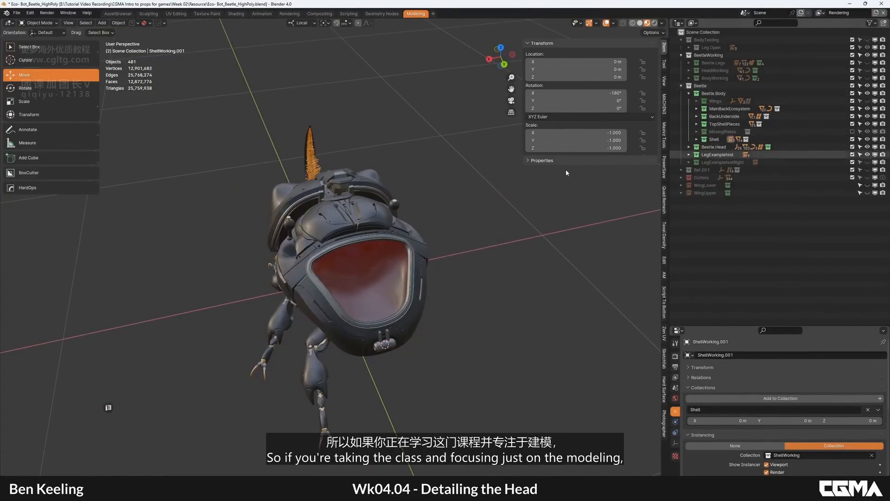
Examine the exposed body beneath the shell from behind and from the side.
{"action": "middle_click_drag", "start_coordinate": [566, 168], "coordinate": [415, 227]}
{"action": "middle_click", "coordinate": [362, 237]}
{"action": "middle_click_drag", "start_coordinate": [362, 236], "coordinate": [377, 151], "text": "alt"}
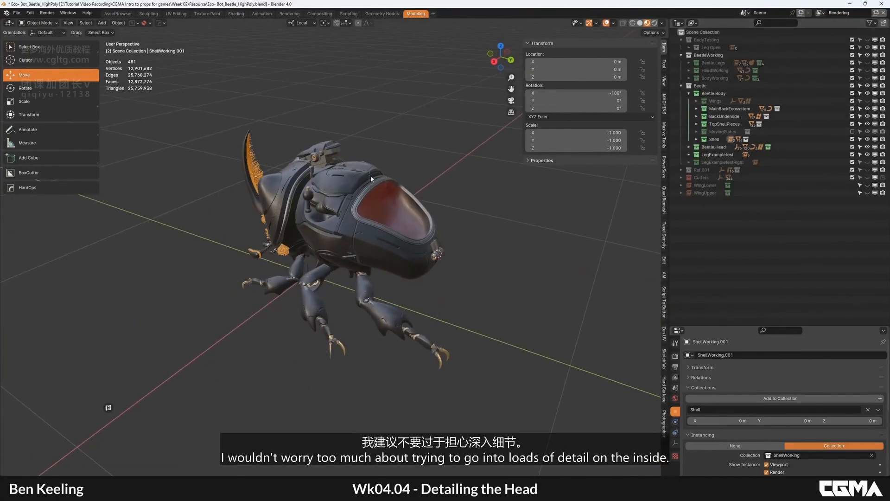
{"action": "middle_click_drag", "start_coordinate": [332, 193], "coordinate": [459, 209], "text": "alt"}
Unhide the shell halves and hide the Wings collection and the loose WingUpper and WingLower objects.
{"action": "left_click", "coordinate": [867, 100]}
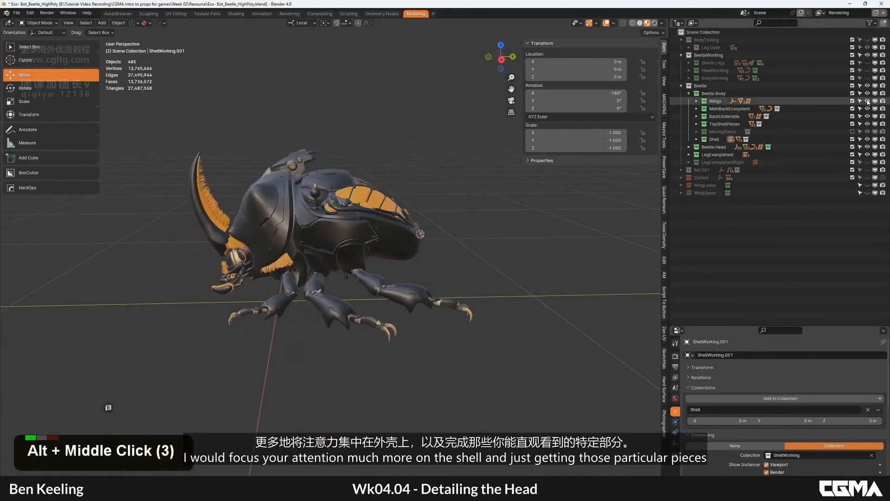
{"action": "middle_click_drag", "start_coordinate": [440, 158], "coordinate": [443, 159]}
{"action": "key", "text": "alt+h"}
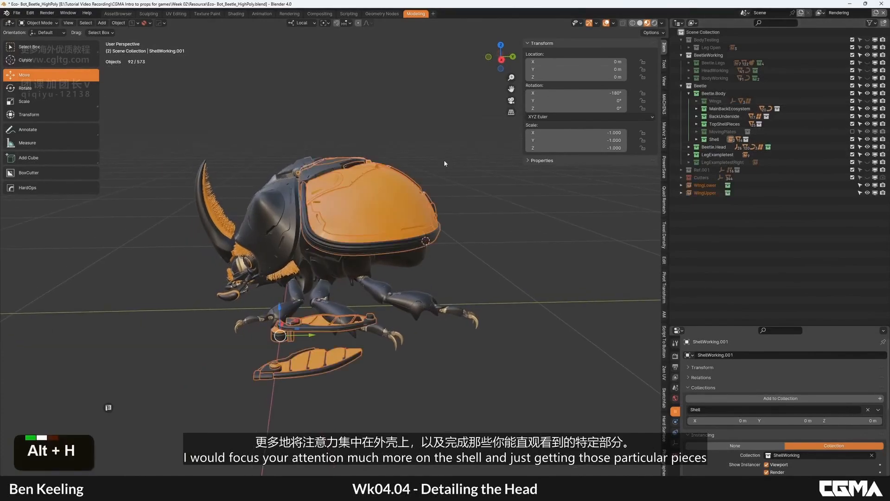
{"action": "left_click", "coordinate": [867, 193]}
{"action": "left_click", "coordinate": [867, 185]}
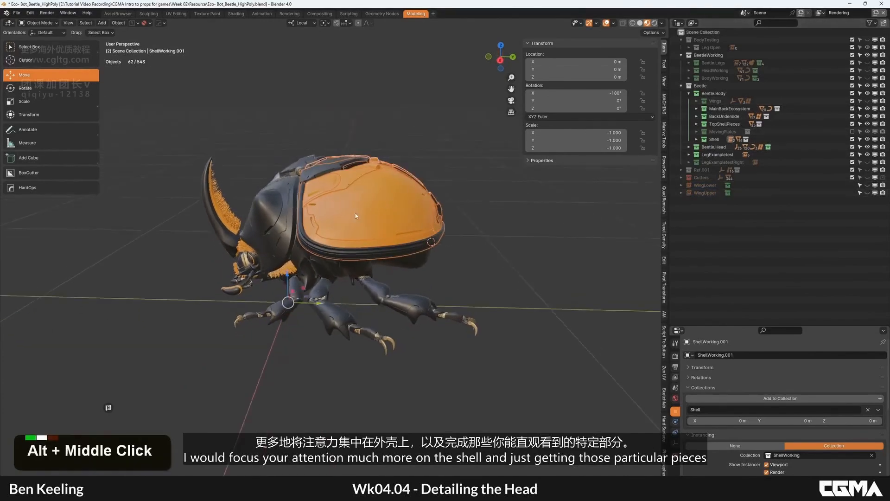
Examine the orange beetle shell from the side, above and behind, selecting its ShellWorking half.
{"action": "middle_click_drag", "start_coordinate": [324, 185], "coordinate": [469, 140], "text": "alt"}
{"action": "key", "text": "alt+a"}
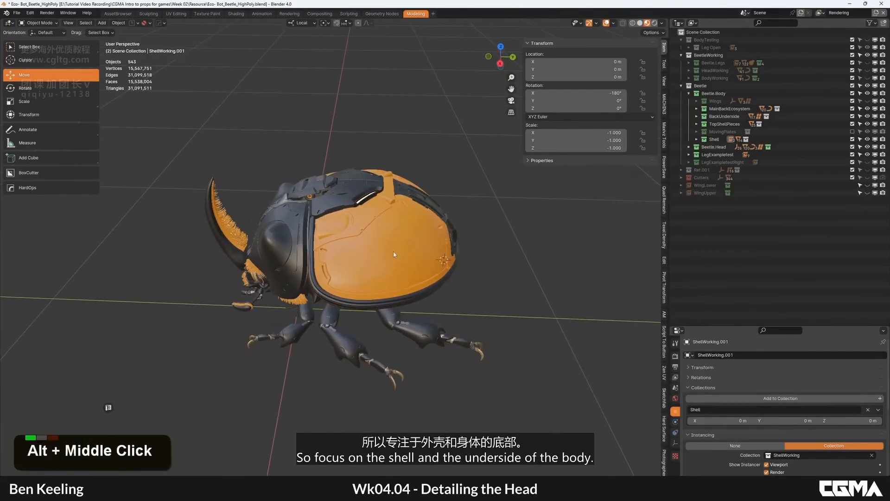
{"action": "middle_click_drag", "start_coordinate": [362, 198], "coordinate": [408, 230], "text": "alt"}
{"action": "left_click", "coordinate": [401, 237]}
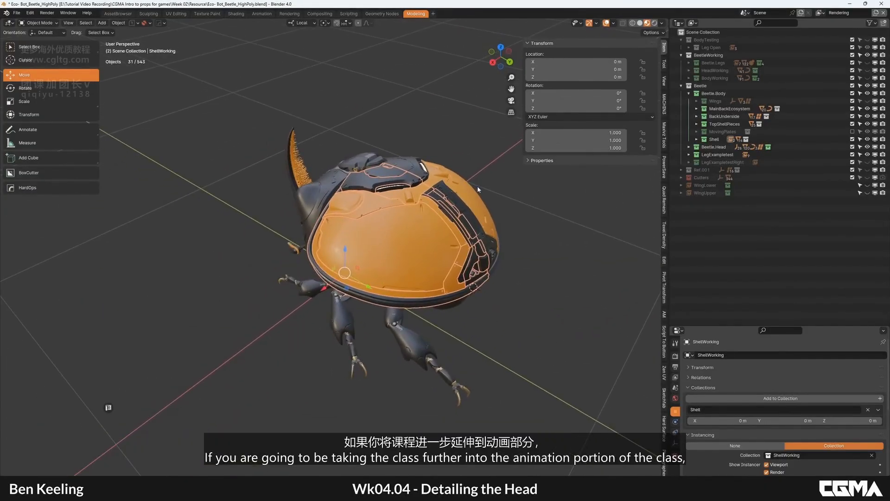
{"action": "middle_click_drag", "start_coordinate": [477, 186], "coordinate": [432, 210], "text": "alt"}
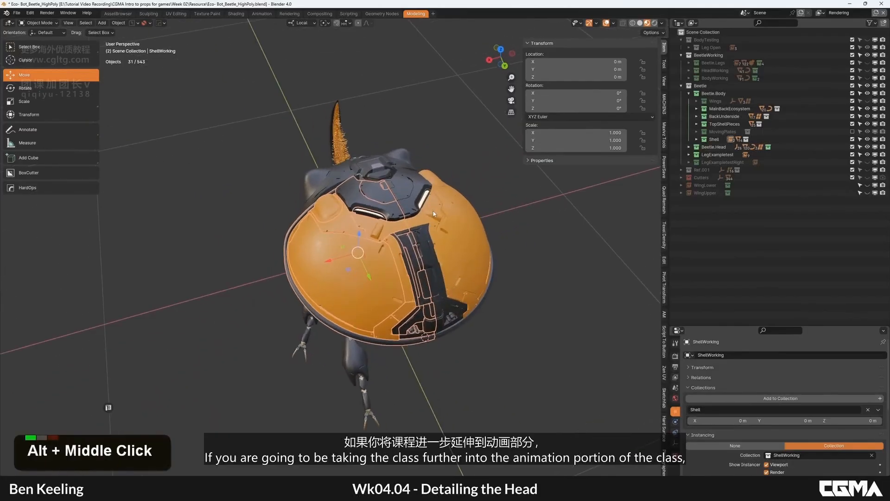
{"action": "mouse_move", "coordinate": [487, 179]}
{"action": "middle_mouse_down", "text": "alt"}
{"action": "mouse_move", "coordinate": [409, 203]}
{"action": "mouse_move", "coordinate": [366, 199]}
{"action": "mouse_move", "coordinate": [389, 225]}
{"action": "mouse_move", "coordinate": [401, 218]}
{"action": "mouse_move", "coordinate": [386, 228]}
{"action": "mouse_move", "coordinate": [483, 168]}
{"action": "middle_mouse_up", "text": "alt"}
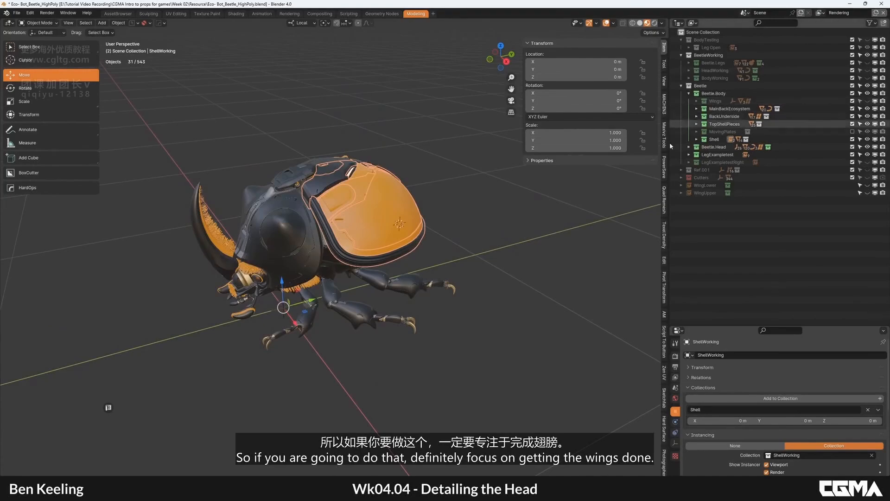
{"action": "middle_click_drag", "start_coordinate": [387, 206], "coordinate": [810, 147]}
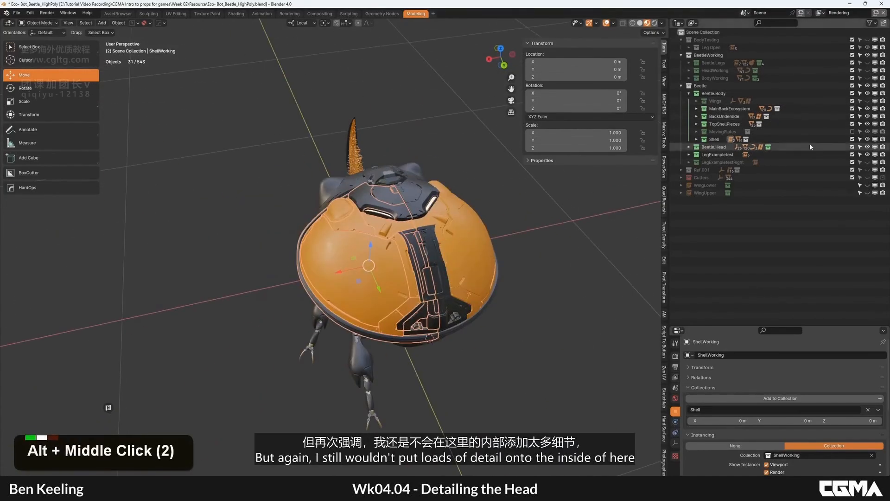
Temporarily hide the ShellWorking half to inspect the body interior beneath it, and restore the shell.
{"action": "key", "text": "h"}
{"action": "scroll", "coordinate": [367, 246], "scroll_direction": "up", "scroll_amount": 2}
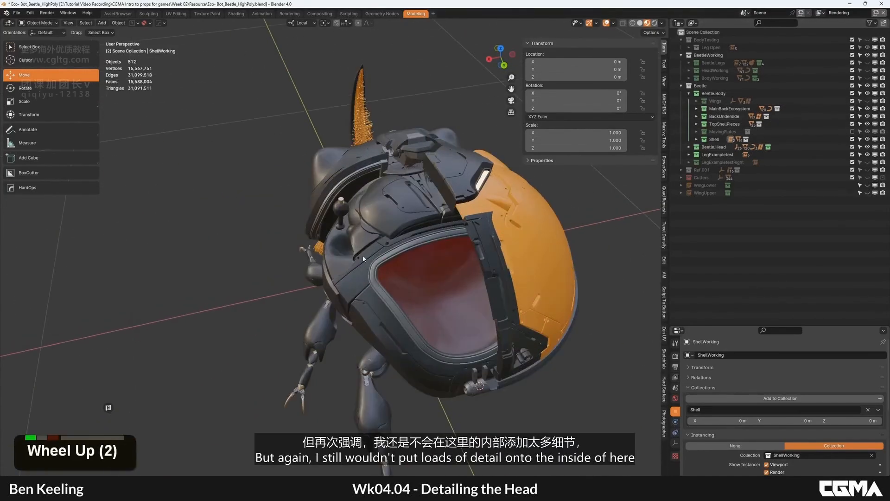
{"action": "key", "text": "h"}
{"action": "scroll", "coordinate": [397, 193], "scroll_direction": "down", "scroll_amount": 2}
{"action": "middle_click_drag", "start_coordinate": [396, 194], "coordinate": [405, 224], "text": "alt"}
{"action": "key", "text": "ctrl+z"}
Show the WingLower and WingUpper objects, hide the rest of the Beetle collection, and frame the lower wing.
{"action": "left_click", "coordinate": [868, 185]}
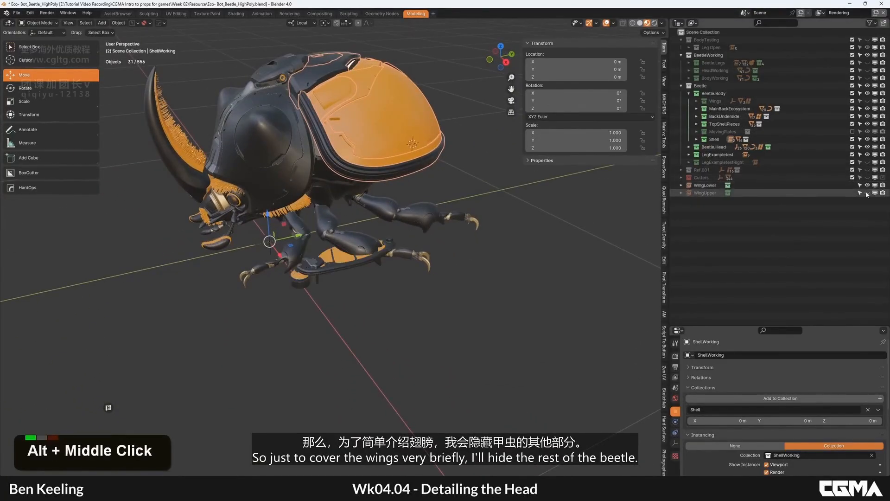
{"action": "left_click", "coordinate": [867, 192]}
{"action": "middle_click_drag", "start_coordinate": [506, 213], "coordinate": [524, 223], "text": "alt"}
{"action": "left_click", "coordinate": [867, 86]}
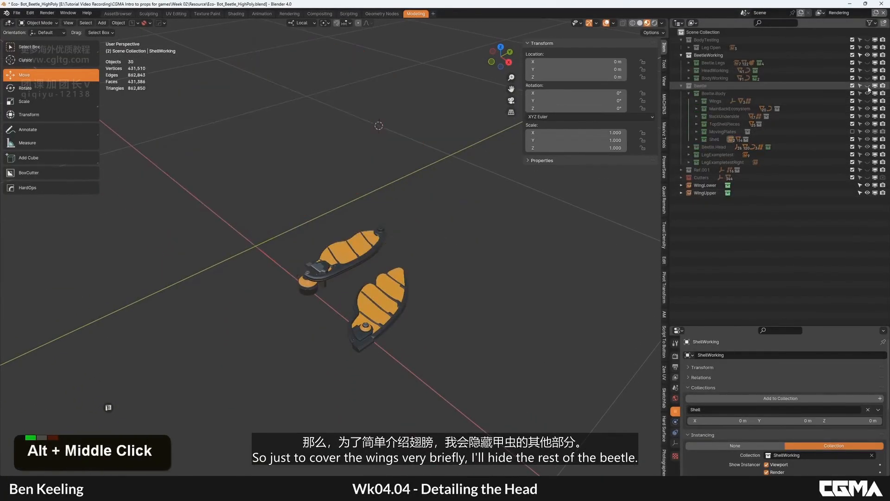
{"action": "middle_click_drag", "start_coordinate": [456, 215], "coordinate": [466, 230], "text": "alt"}
{"action": "left_click", "coordinate": [348, 254]}
{"action": "key", "text": "KP_Decimal"}
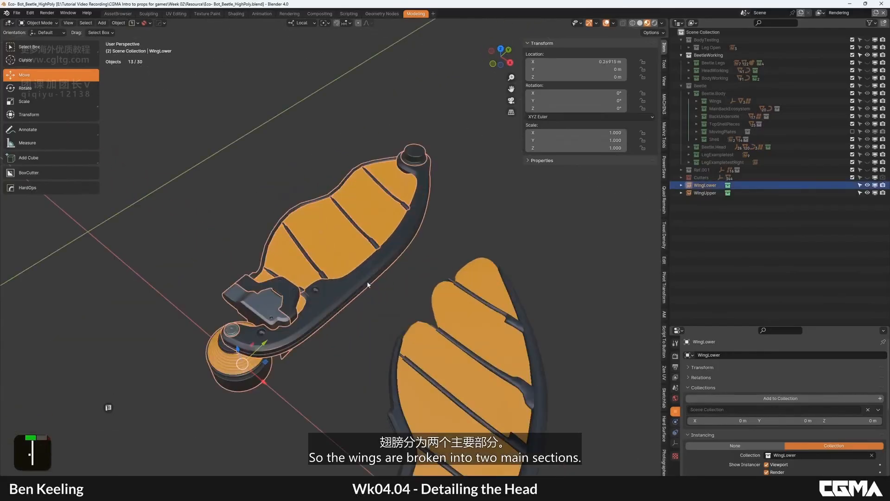
Examine the lower and upper wing pieces from above and at an angle, selecting each in turn.
{"action": "middle_click_drag", "start_coordinate": [368, 282], "coordinate": [403, 255], "text": "alt"}
{"action": "key", "text": "F4"}
{"action": "key", "text": "F4"}
{"action": "middle_click_drag", "start_coordinate": [403, 255], "coordinate": [417, 273]}
{"action": "left_click", "coordinate": [440, 301]}
{"action": "middle_click_drag", "start_coordinate": [441, 301], "coordinate": [493, 377], "text": "alt"}
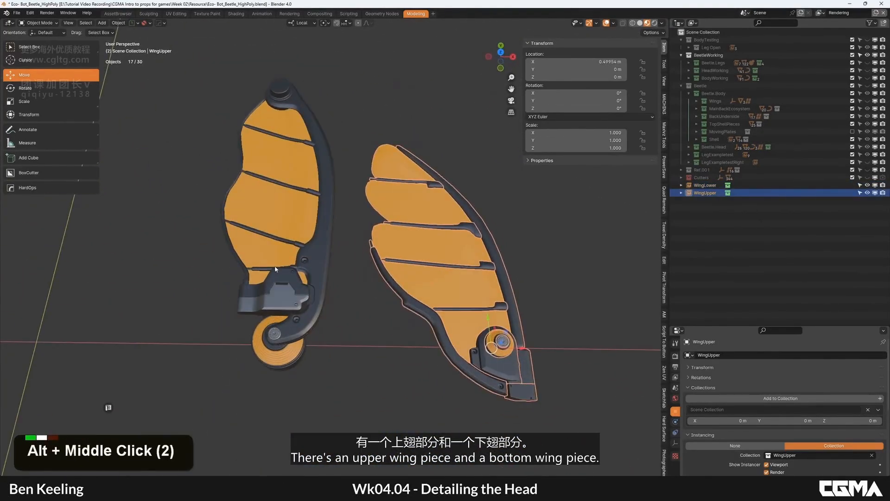
{"action": "left_click", "coordinate": [325, 284]}
{"action": "left_click", "coordinate": [494, 353]}
{"action": "scroll", "coordinate": [492, 348], "scroll_direction": "down", "scroll_amount": 2}
{"action": "middle_click_drag", "start_coordinate": [487, 341], "coordinate": [491, 334], "text": "alt"}
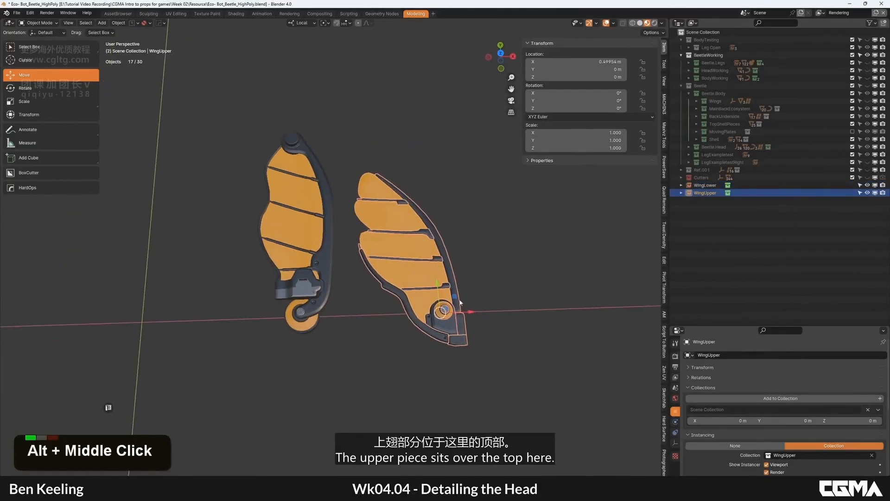
Move WingUpper over the tip of WingLower, to about X 0.259 m, Y 0.306 m and Z 0.052 m.
{"action": "left_click_drag", "start_coordinate": [454, 296], "coordinate": [312, 137]}
{"action": "middle_click_drag", "start_coordinate": [311, 137], "coordinate": [222, 86], "text": "alt"}
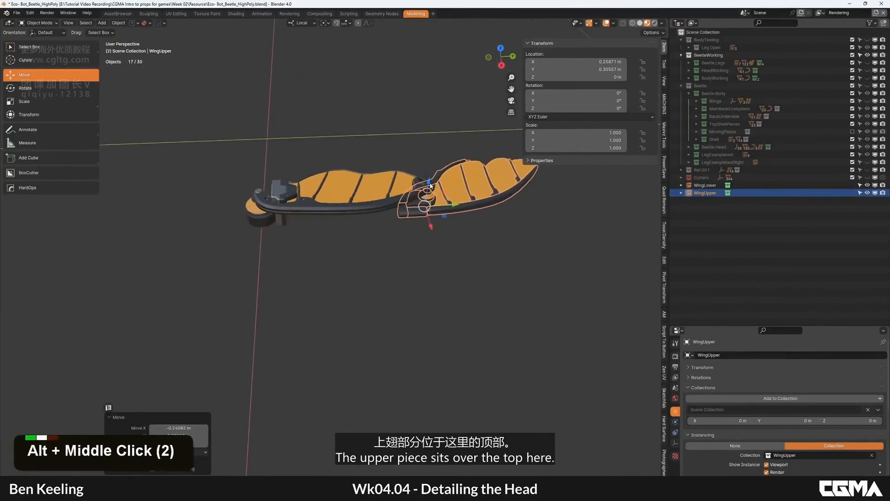
{"action": "left_click_drag", "start_coordinate": [427, 186], "coordinate": [423, 162]}
{"action": "middle_click_drag", "start_coordinate": [422, 163], "coordinate": [491, 280], "text": "alt"}
Try rotating WingUpper about its joint, undo the rotation, and view the assembled wing from the top.
{"action": "key", "text": "7"}
{"action": "key", "text": "e"}
{"action": "left_click_drag", "start_coordinate": [363, 203], "coordinate": [328, 263]}
{"action": "middle_click_drag", "start_coordinate": [471, 276], "coordinate": [443, 248], "text": "alt"}
{"action": "key", "text": "ctrl+z"}
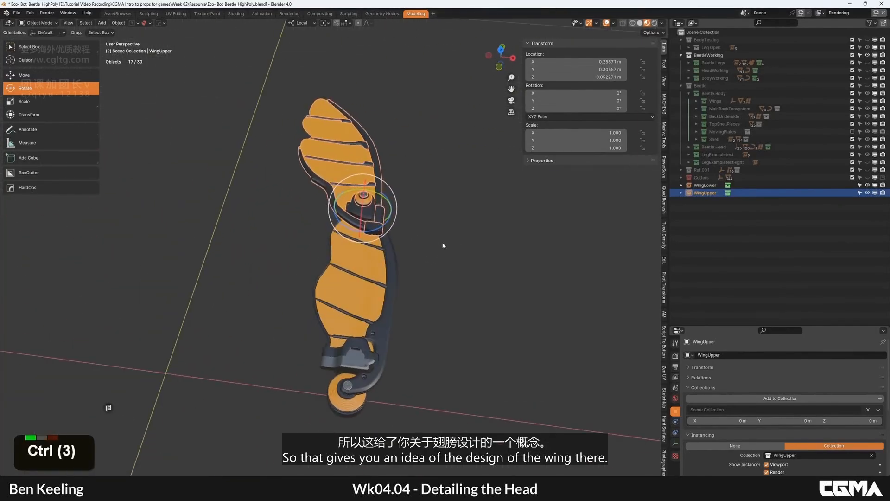
{"action": "key", "text": "KP_7"}
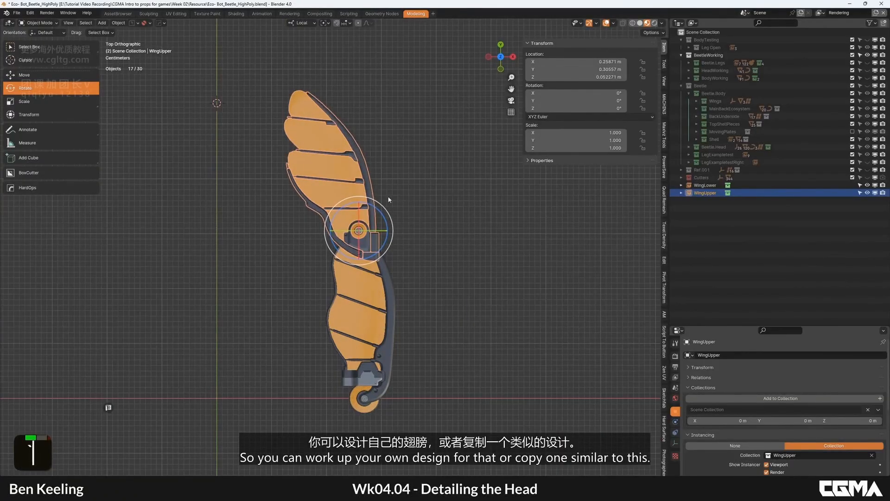
{"action": "middle_click_drag", "start_coordinate": [304, 145], "coordinate": [424, 230], "text": "alt"}
{"action": "scroll", "coordinate": [440, 240], "scroll_direction": "down", "scroll_amount": 1}
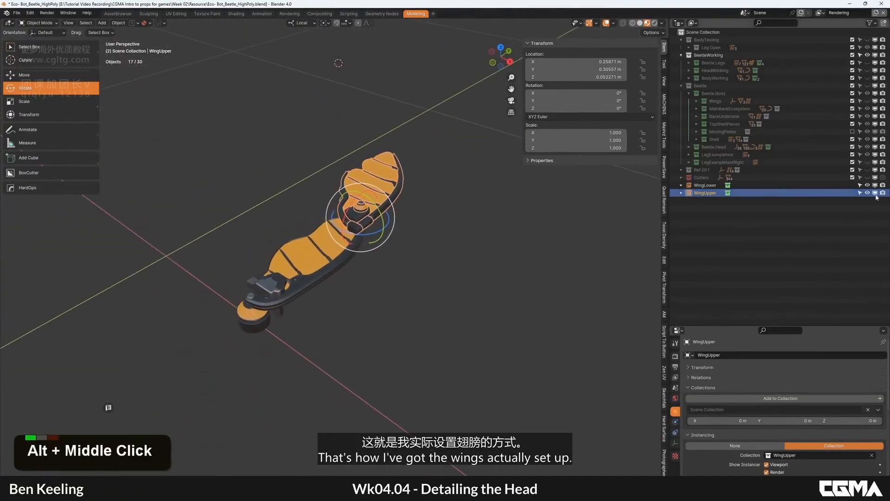
Hide WingUpper and WingLower, show the Beetle collection, and hide Beetle.Head and LegExampletest to isolate the body.
{"action": "left_click_drag", "start_coordinate": [867, 192], "coordinate": [867, 185]}
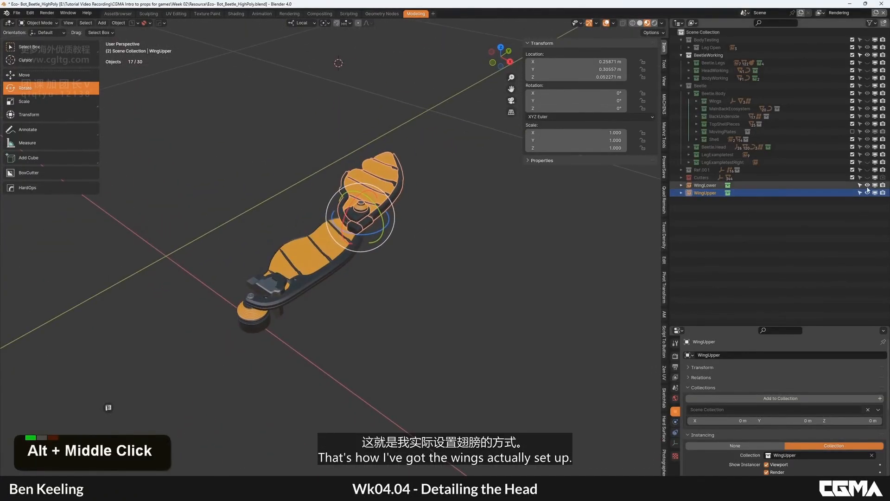
{"action": "left_click", "coordinate": [867, 86]}
{"action": "middle_click_drag", "start_coordinate": [333, 167], "coordinate": [419, 222]}
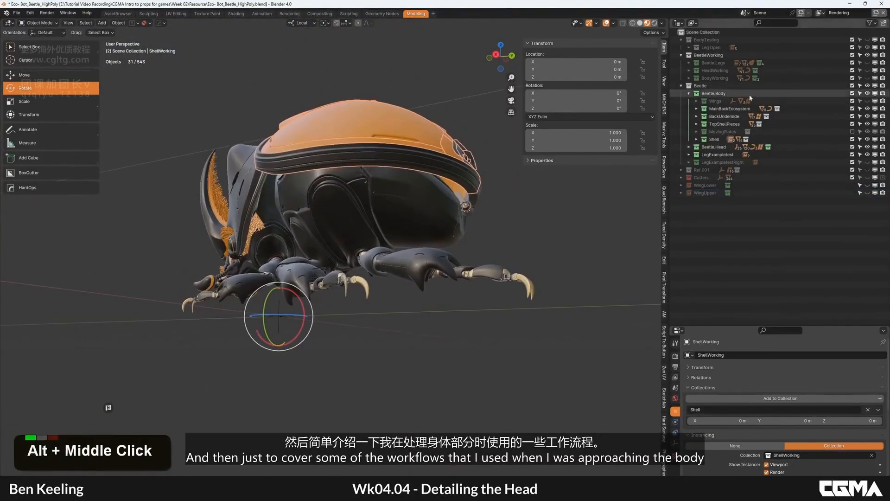
{"action": "double_click", "coordinate": [867, 148]}
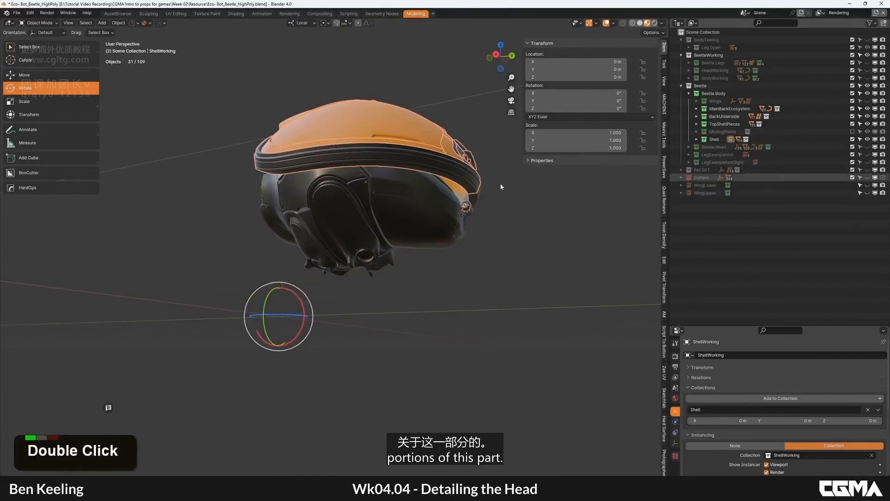
Deselect the shell and examine the underside of the body, including its split panels and leg sockets.
{"action": "middle_click_drag", "start_coordinate": [500, 182], "coordinate": [404, 126], "text": "alt"}
{"action": "scroll", "coordinate": [379, 213], "scroll_direction": "up", "scroll_amount": 3}
{"action": "left_click", "coordinate": [383, 82]}
{"action": "scroll", "coordinate": [383, 82], "scroll_direction": "down", "scroll_amount": 1}
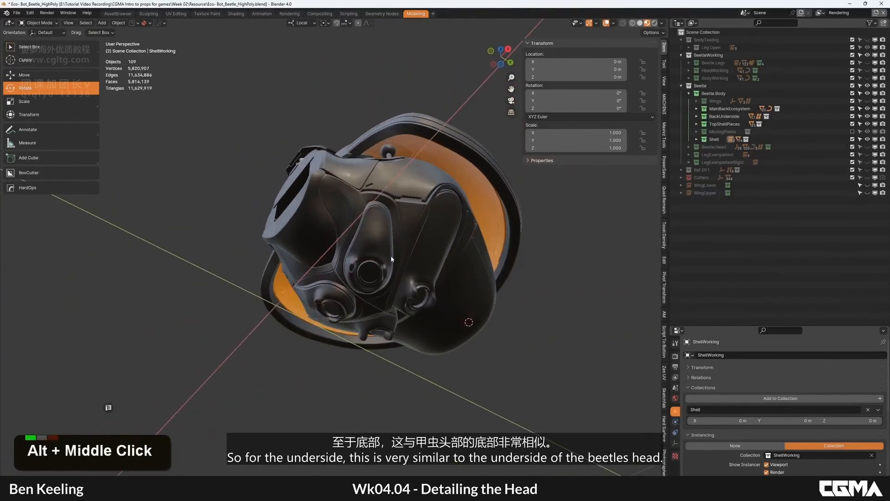
{"action": "middle_click_drag", "start_coordinate": [392, 259], "coordinate": [286, 137], "text": "alt"}
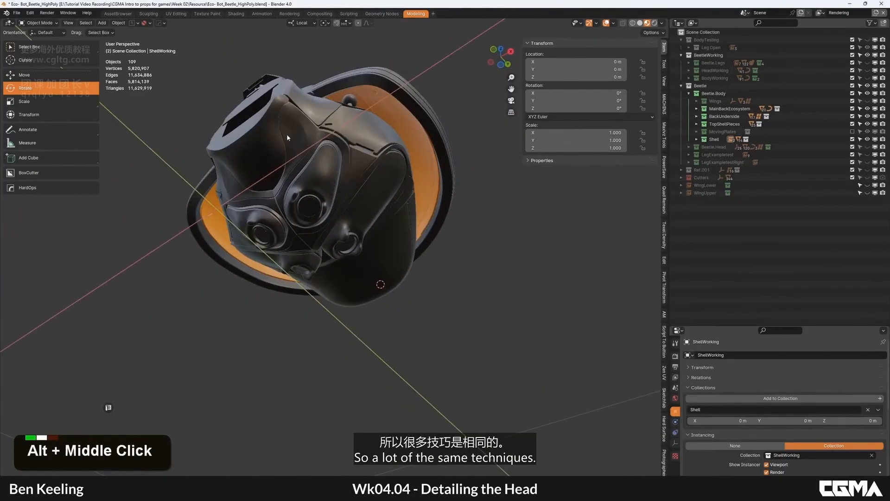
{"action": "middle_click_drag", "start_coordinate": [350, 177], "coordinate": [268, 121], "text": "alt"}
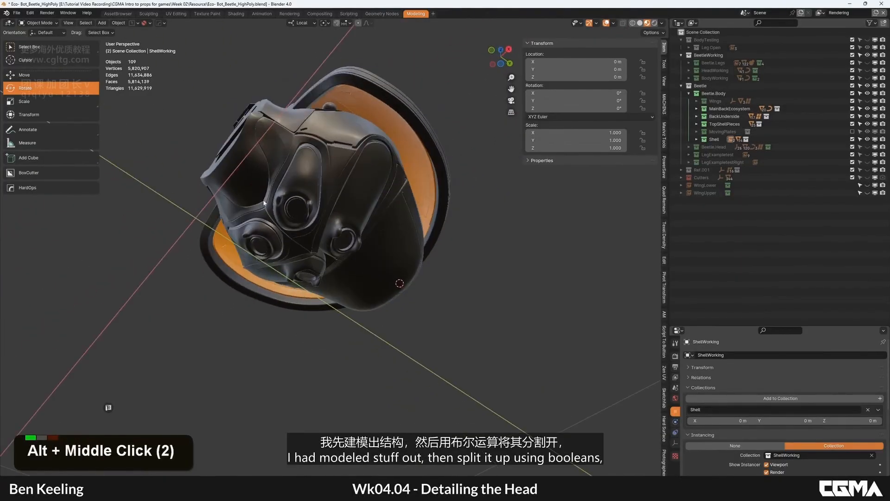
{"action": "middle_click_drag", "start_coordinate": [329, 176], "coordinate": [276, 127], "text": "alt"}
{"action": "middle_click_drag", "start_coordinate": [387, 166], "coordinate": [338, 188], "text": "alt"}
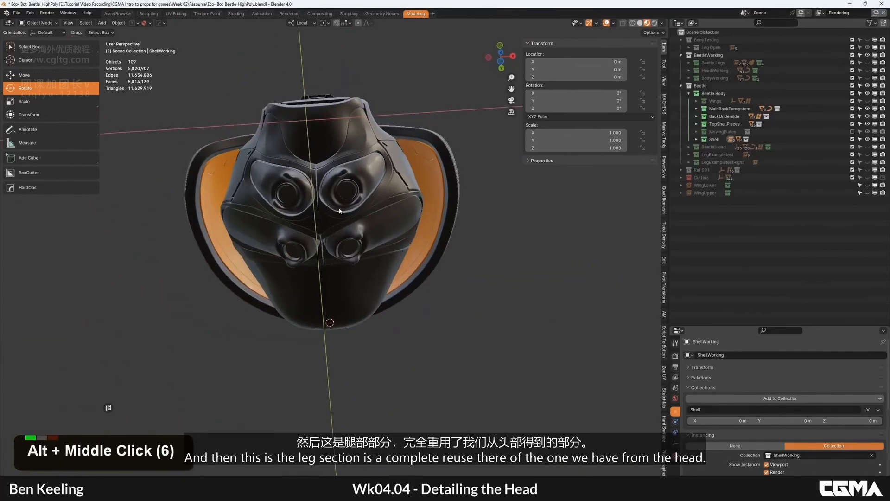
Turn off the viewport overlays and inspect the underside's leg sections without grid or outlines.
{"action": "middle_click_drag", "start_coordinate": [357, 178], "coordinate": [582, 34], "text": "alt"}
{"action": "left_click", "coordinate": [605, 23]}
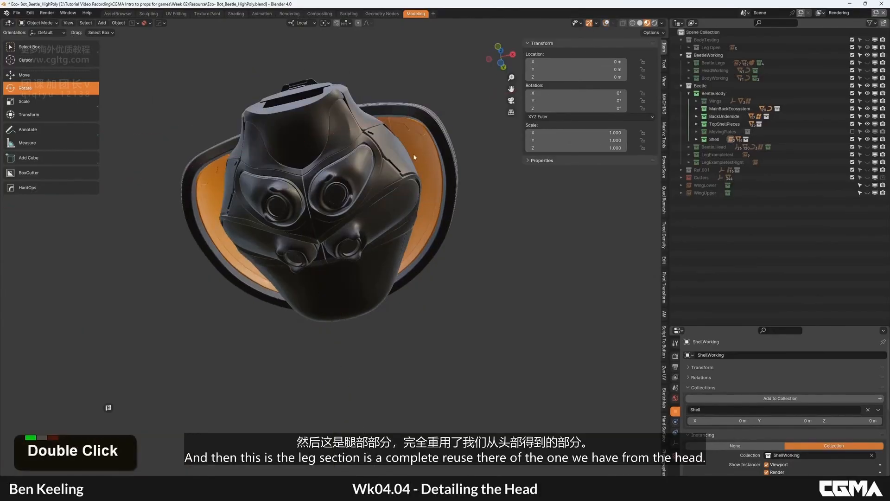
{"action": "middle_click_drag", "start_coordinate": [318, 133], "coordinate": [341, 182], "text": "alt"}
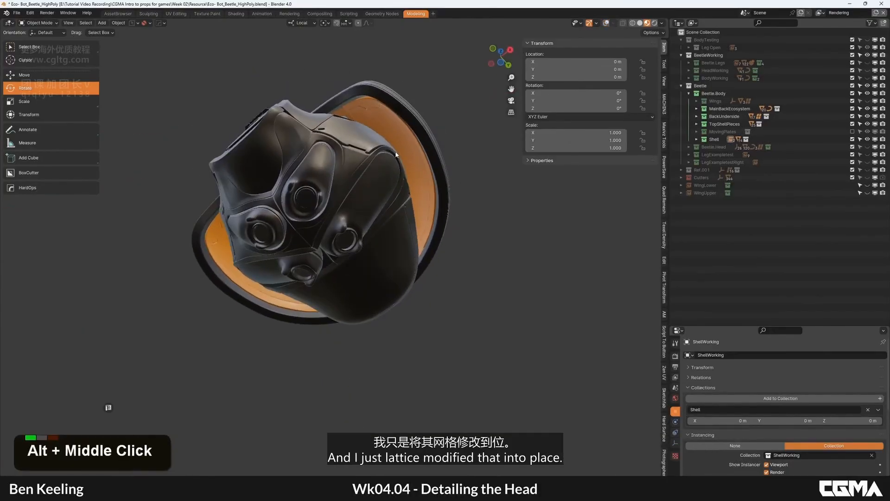
{"action": "middle_click_drag", "start_coordinate": [395, 154], "coordinate": [314, 266], "text": "alt"}
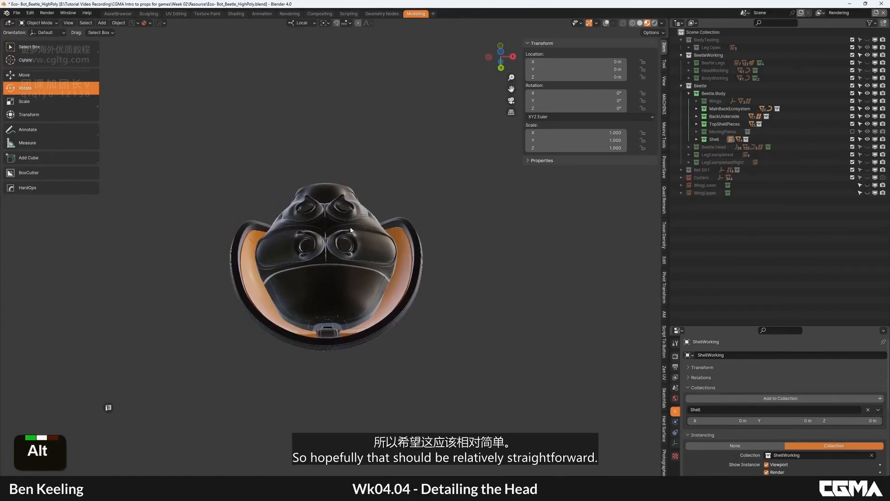
Examine the top of the shell from several angles, including its plate cuts, dark centre strip and plain rest areas.
{"action": "middle_click_drag", "start_coordinate": [351, 230], "coordinate": [291, 188], "text": "alt"}
{"action": "scroll", "coordinate": [333, 213], "scroll_direction": "up", "scroll_amount": 2}
{"action": "scroll", "coordinate": [374, 204], "scroll_direction": "down", "scroll_amount": 1}
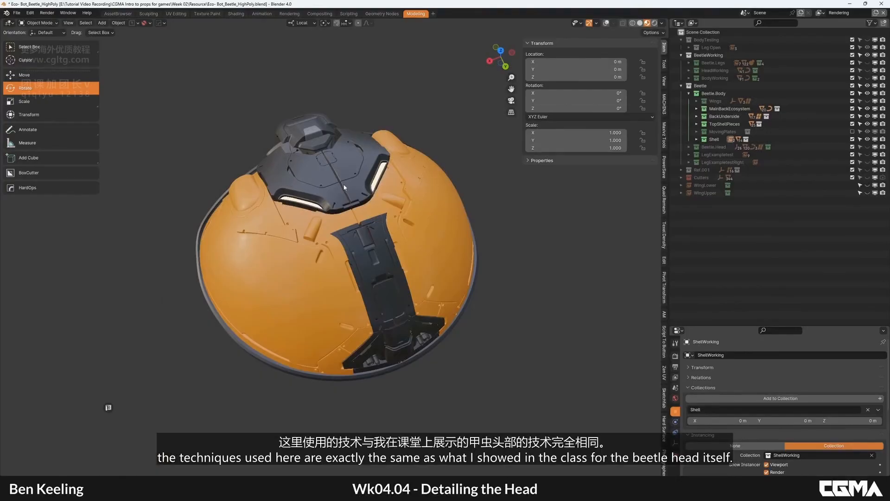
{"action": "middle_click_drag", "start_coordinate": [375, 203], "coordinate": [340, 173], "text": "alt"}
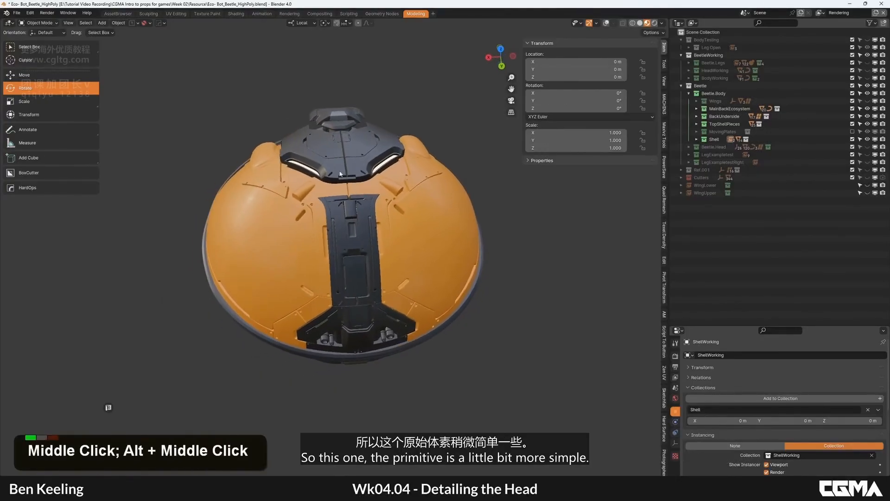
{"action": "middle_click_drag", "start_coordinate": [452, 208], "coordinate": [332, 247], "text": "alt"}
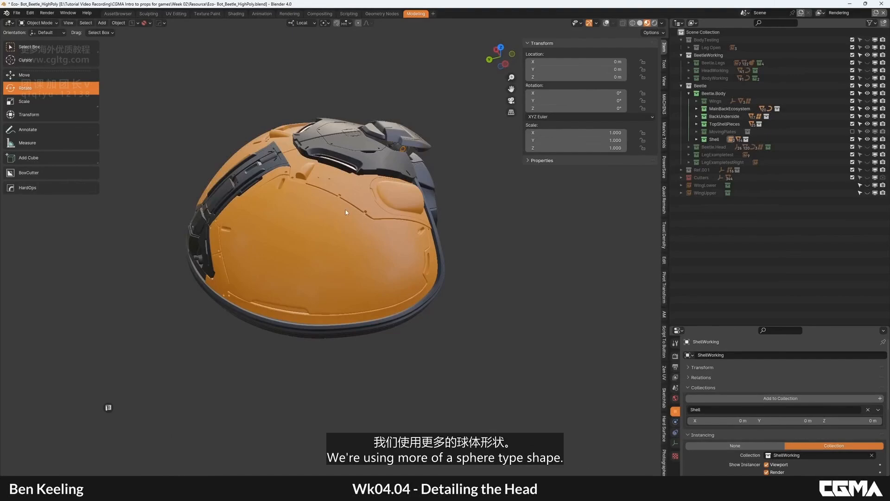
{"action": "middle_click_drag", "start_coordinate": [346, 209], "coordinate": [351, 184], "text": "alt"}
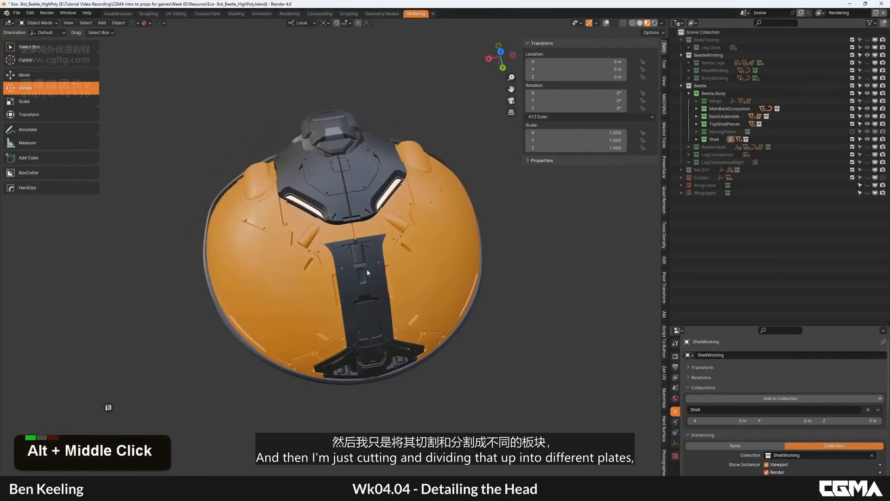
{"action": "middle_click_drag", "start_coordinate": [367, 272], "coordinate": [315, 131], "text": "alt"}
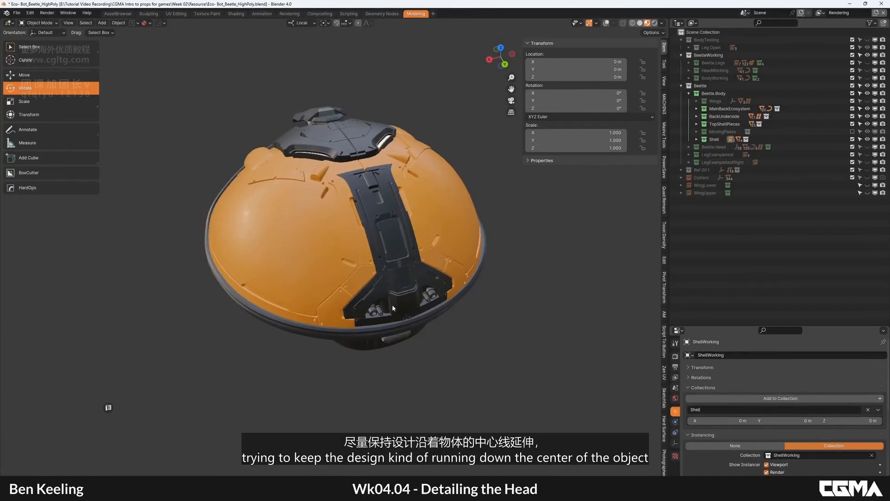
{"action": "middle_click_drag", "start_coordinate": [333, 185], "coordinate": [363, 163], "text": "alt"}
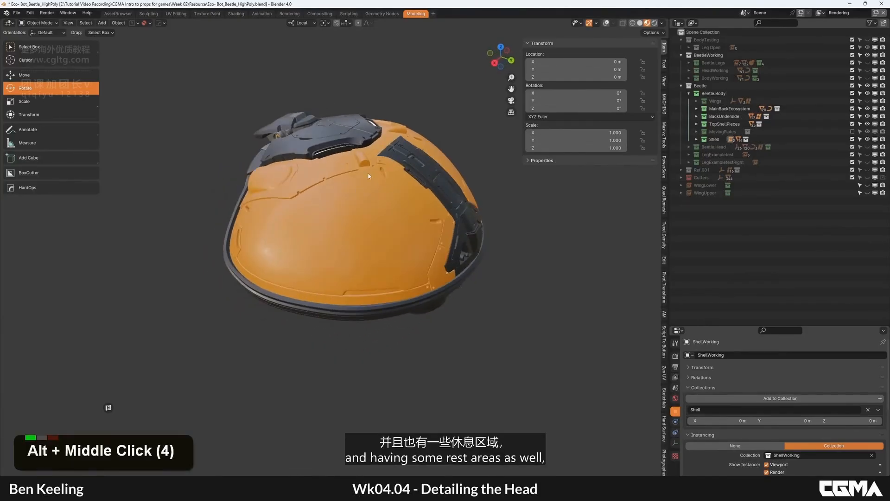
{"action": "middle_click_drag", "start_coordinate": [390, 204], "coordinate": [358, 198], "text": "alt"}
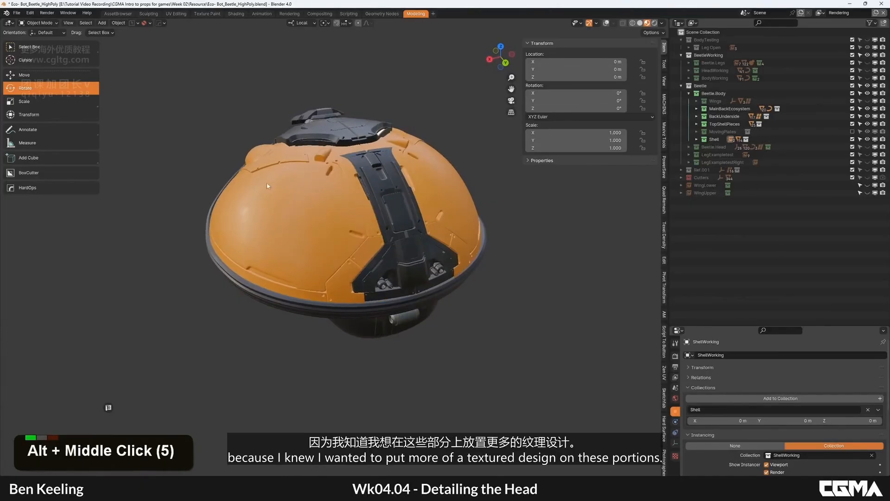
{"action": "mouse_move", "coordinate": [296, 182]}
{"action": "middle_mouse_down", "text": "alt"}
{"action": "mouse_move", "coordinate": [302, 176]}
{"action": "mouse_move", "coordinate": [376, 241]}
{"action": "mouse_move", "coordinate": [362, 186]}
{"action": "mouse_move", "coordinate": [336, 167]}
{"action": "mouse_move", "coordinate": [339, 196]}
{"action": "mouse_move", "coordinate": [304, 190]}
{"action": "middle_mouse_up", "text": "alt"}
{"action": "scroll", "coordinate": [303, 189], "scroll_direction": "up", "scroll_amount": 2}
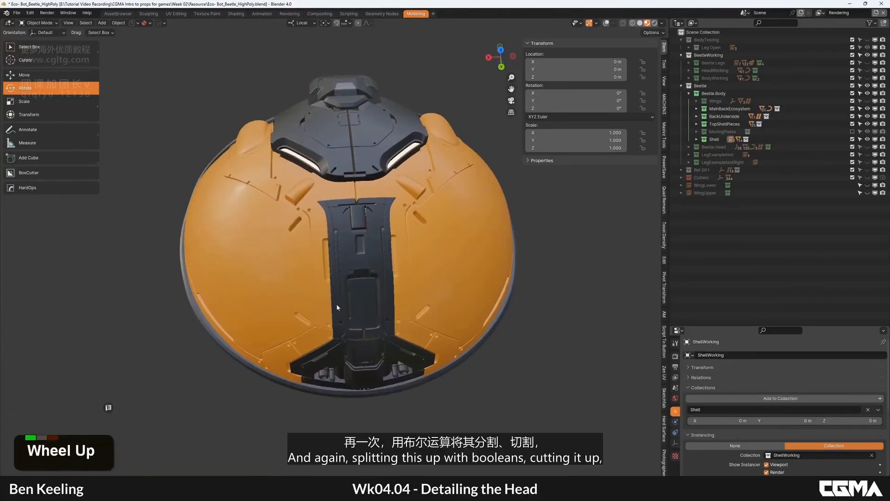
{"action": "mouse_move", "coordinate": [339, 235]}
{"action": "middle_mouse_down", "text": "alt"}
{"action": "mouse_move", "coordinate": [352, 191]}
{"action": "mouse_move", "coordinate": [366, 202]}
{"action": "mouse_move", "coordinate": [375, 190]}
{"action": "mouse_move", "coordinate": [416, 183]}
{"action": "mouse_move", "coordinate": [374, 153]}
{"action": "mouse_move", "coordinate": [332, 175]}
{"action": "mouse_move", "coordinate": [349, 184]}
{"action": "middle_mouse_up", "text": "alt"}
{"action": "scroll", "coordinate": [343, 202], "scroll_direction": "down", "scroll_amount": 1}
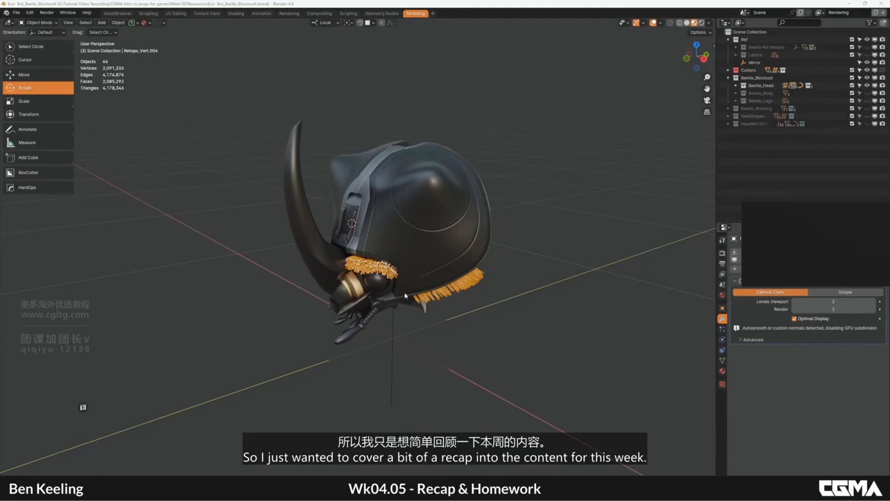
Examine the beetle head from the front and side, including the horn, shell, bristles and mouthparts.
{"action": "middle_click_drag", "start_coordinate": [405, 295], "coordinate": [377, 265], "text": "alt"}
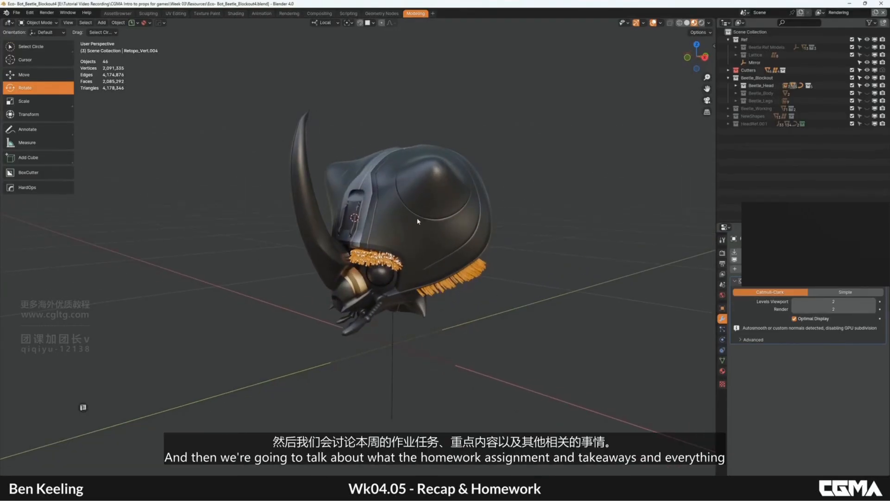
{"action": "mouse_move", "coordinate": [418, 221]}
{"action": "middle_mouse_down", "text": "alt"}
{"action": "mouse_move", "coordinate": [431, 234]}
{"action": "mouse_move", "coordinate": [407, 223]}
{"action": "middle_mouse_up", "text": "alt"}
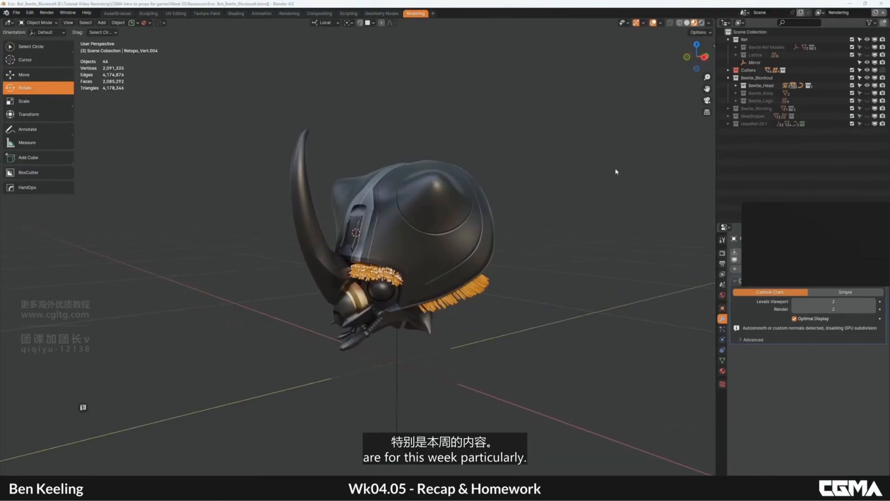
{"action": "middle_click", "coordinate": [423, 274], "text": "alt"}
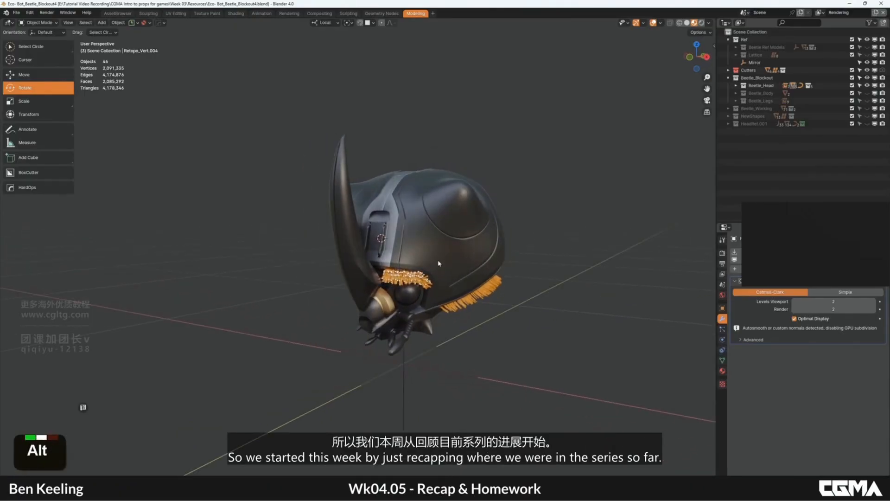
{"action": "middle_click", "coordinate": [423, 274], "text": "alt"}
{"action": "middle_click_drag", "start_coordinate": [543, 321], "coordinate": [515, 241]}
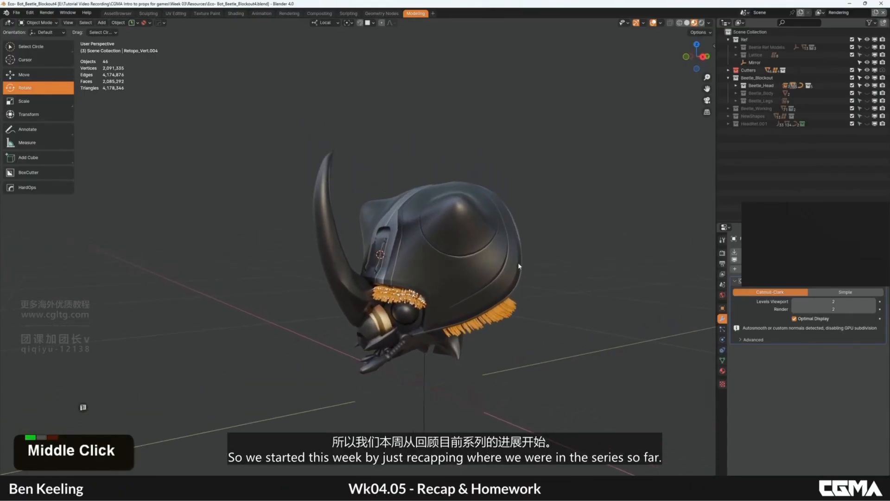
{"action": "middle_click", "coordinate": [518, 249], "text": "alt"}
{"action": "mouse_move", "coordinate": [496, 289]}
{"action": "middle_mouse_down"}
{"action": "mouse_move", "coordinate": [487, 302]}
{"action": "mouse_move", "coordinate": [497, 292]}
{"action": "mouse_move", "coordinate": [490, 278]}
{"action": "middle_mouse_up"}
{"action": "middle_click", "coordinate": [498, 292], "text": "alt"}
{"action": "middle_click_drag", "start_coordinate": [490, 278], "coordinate": [397, 282], "text": "alt"}
{"action": "scroll", "coordinate": [433, 306], "scroll_direction": "up", "scroll_amount": 3}
Select the underside panel, the main shell piece and the gold ring on the head in turn to review these split sections.
{"action": "left_click", "coordinate": [440, 254]}
{"action": "left_click", "coordinate": [477, 251]}
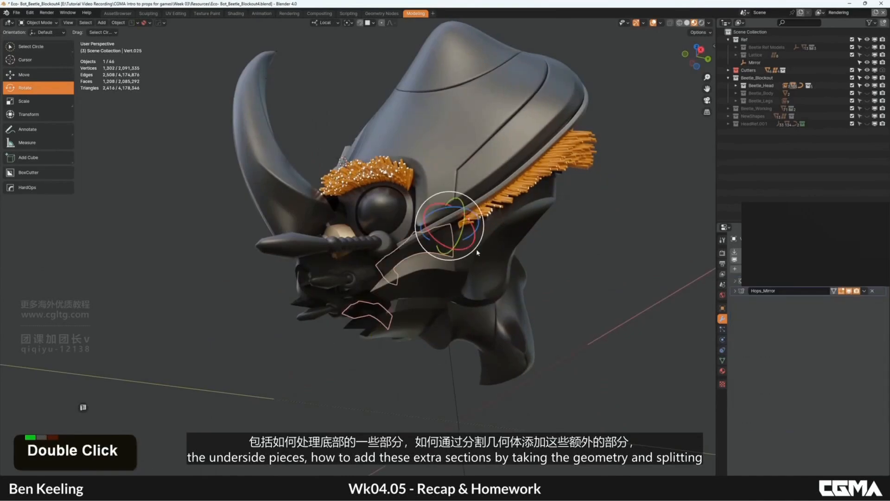
{"action": "left_click", "coordinate": [477, 247]}
{"action": "middle_click_drag", "start_coordinate": [477, 245], "coordinate": [484, 301], "text": "alt"}
{"action": "left_click", "coordinate": [474, 220]}
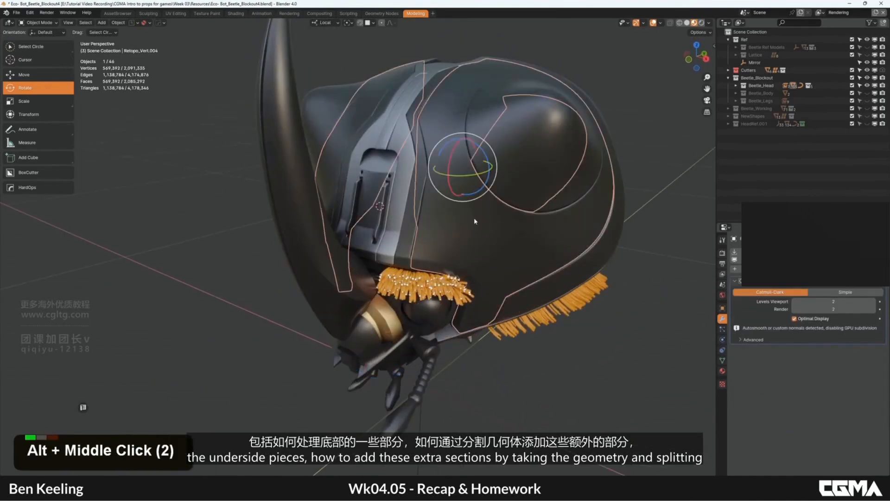
{"action": "middle_click_drag", "start_coordinate": [475, 221], "coordinate": [342, 257], "text": "alt"}
{"action": "left_click", "coordinate": [392, 318]}
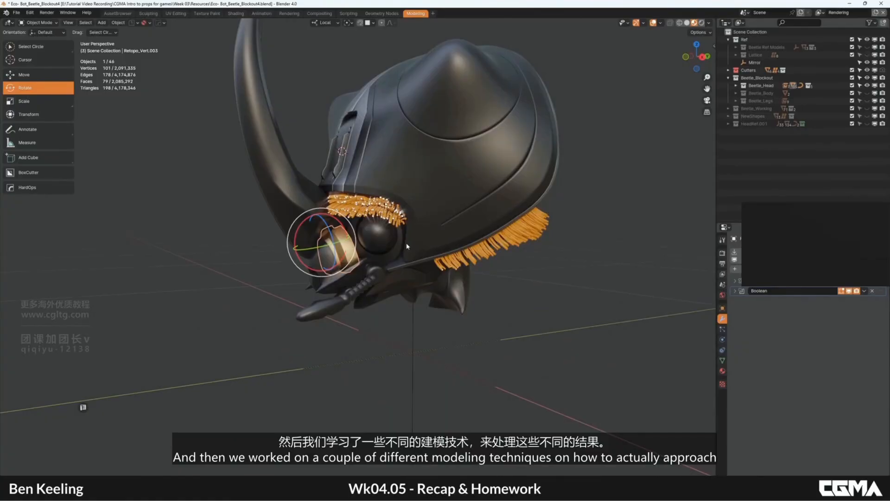
Inspect the shell's rear rim trim, and select the brow bristles above the eye to review their Brushes geometry nodes.
{"action": "middle_click_drag", "start_coordinate": [407, 246], "coordinate": [398, 239]}
{"action": "middle_click_drag", "start_coordinate": [473, 216], "coordinate": [417, 232], "text": "alt"}
{"action": "double_click", "coordinate": [390, 242]}
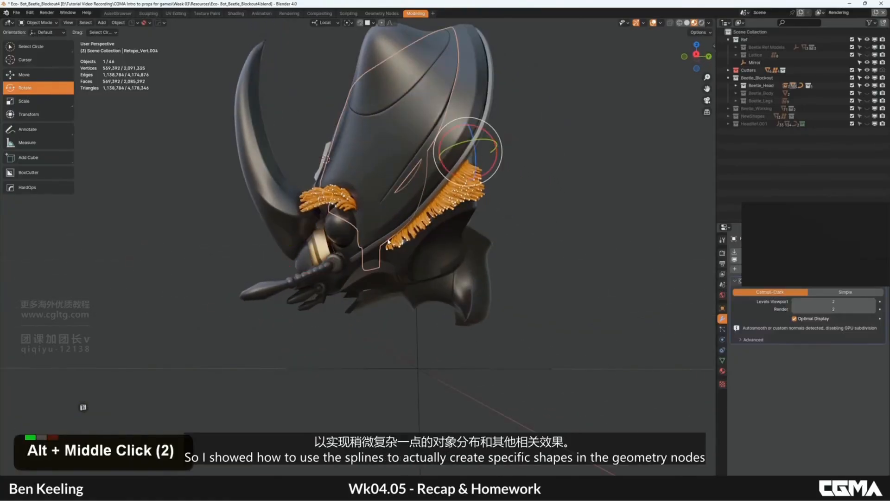
{"action": "middle_click_drag", "start_coordinate": [507, 209], "coordinate": [461, 232], "text": "alt"}
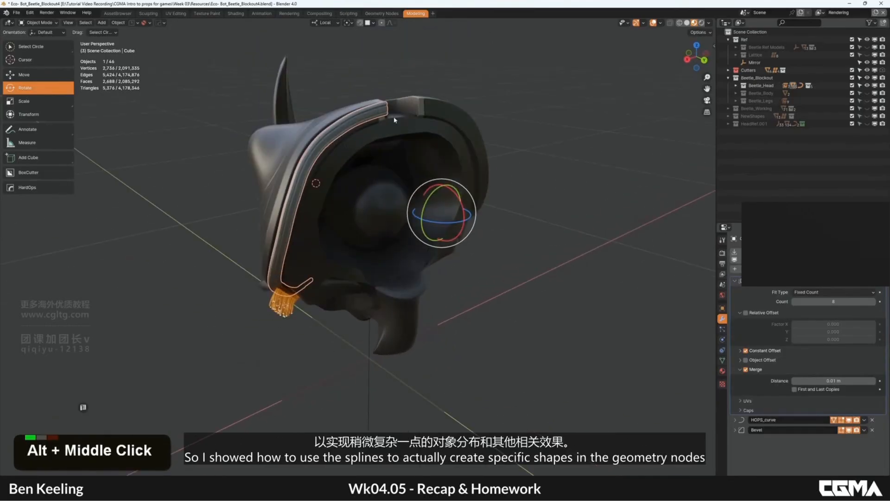
{"action": "middle_click_drag", "start_coordinate": [366, 199], "coordinate": [411, 199], "text": "alt"}
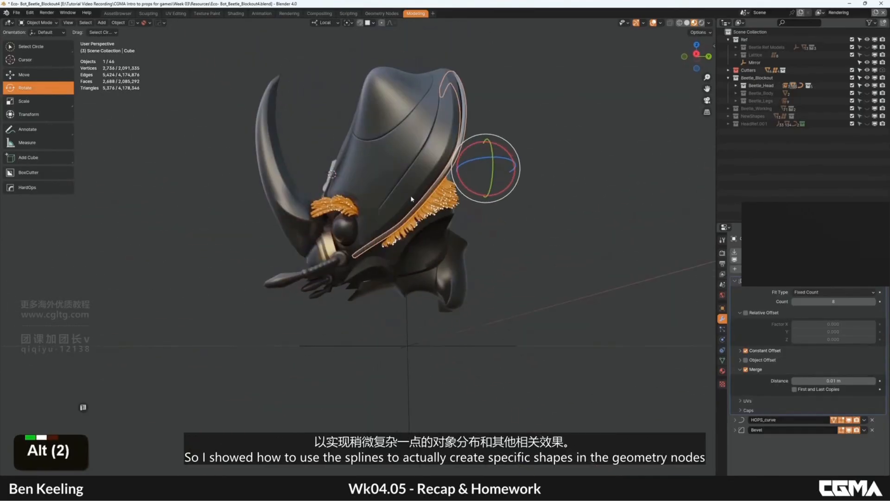
{"action": "left_click", "coordinate": [342, 201]}
{"action": "mouse_move", "coordinate": [342, 201]}
{"action": "middle_mouse_down", "text": "alt"}
{"action": "mouse_move", "coordinate": [366, 206]}
{"action": "mouse_move", "coordinate": [379, 243]}
{"action": "mouse_move", "coordinate": [425, 266]}
{"action": "middle_mouse_up", "text": "alt"}
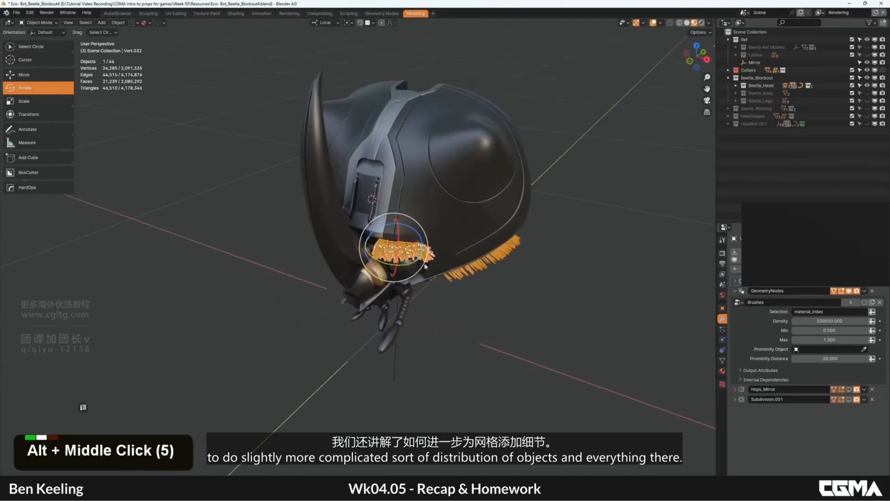
{"action": "middle_click_drag", "start_coordinate": [387, 243], "coordinate": [466, 266], "text": "alt"}
{"action": "scroll", "coordinate": [431, 260], "scroll_direction": "up", "scroll_amount": 2}
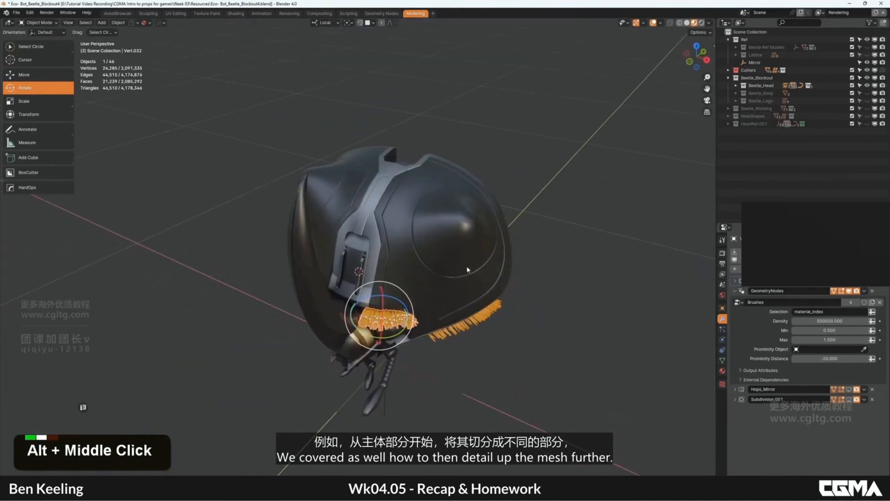
Deselect the bristles and examine the shell's cut plates from several angles.
{"action": "left_click", "coordinate": [476, 261]}
{"action": "left_click", "coordinate": [563, 227]}
{"action": "middle_click_drag", "start_coordinate": [562, 227], "coordinate": [417, 228], "text": "alt"}
{"action": "middle_click_drag", "start_coordinate": [519, 183], "coordinate": [512, 212], "text": "alt"}
{"action": "middle_click_drag", "start_coordinate": [468, 164], "coordinate": [482, 234], "text": "alt"}
Select the main shell piece and inspect the head's topology by toggling the wireframe display on and off.
{"action": "left_click", "coordinate": [441, 259]}
{"action": "middle_click_drag", "start_coordinate": [441, 259], "coordinate": [448, 242], "text": "alt"}
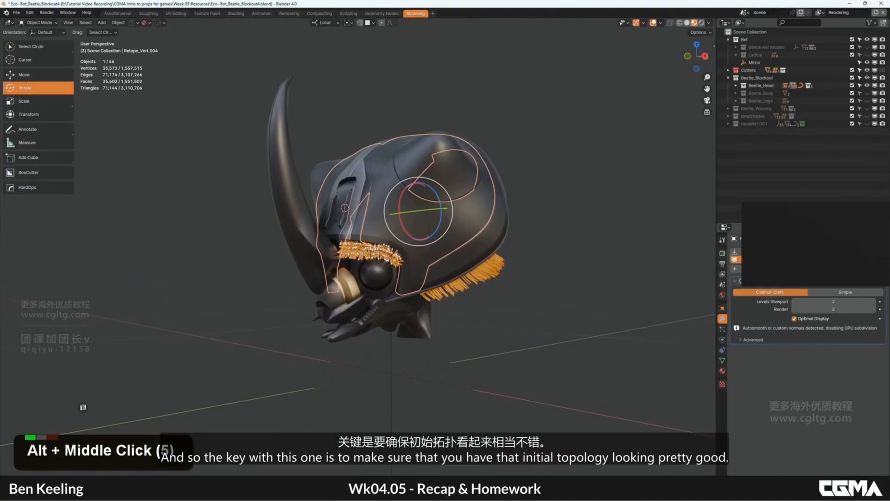
{"action": "middle_click_drag", "start_coordinate": [472, 205], "coordinate": [477, 211], "text": "alt"}
{"action": "key", "text": "F4"}
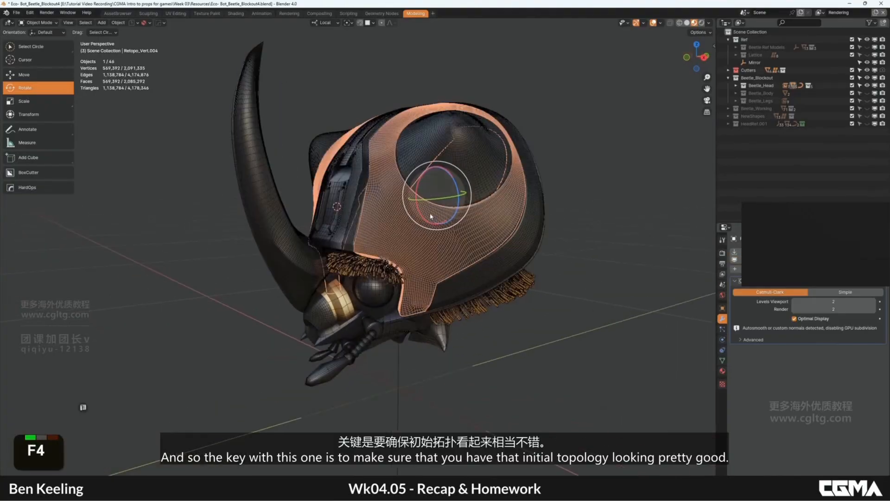
{"action": "key", "text": "F4"}
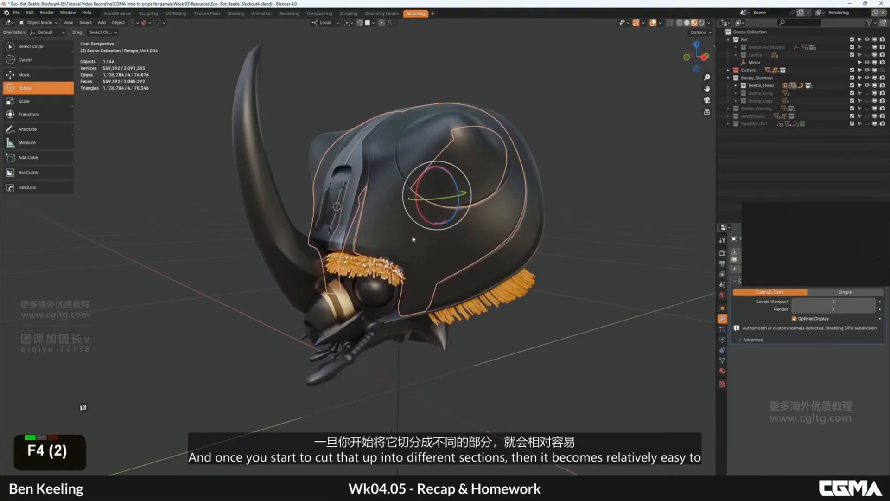
{"action": "middle_click_drag", "start_coordinate": [382, 186], "coordinate": [407, 101], "text": "alt"}
{"action": "key", "text": "F4"}
{"action": "key", "text": "F4"}
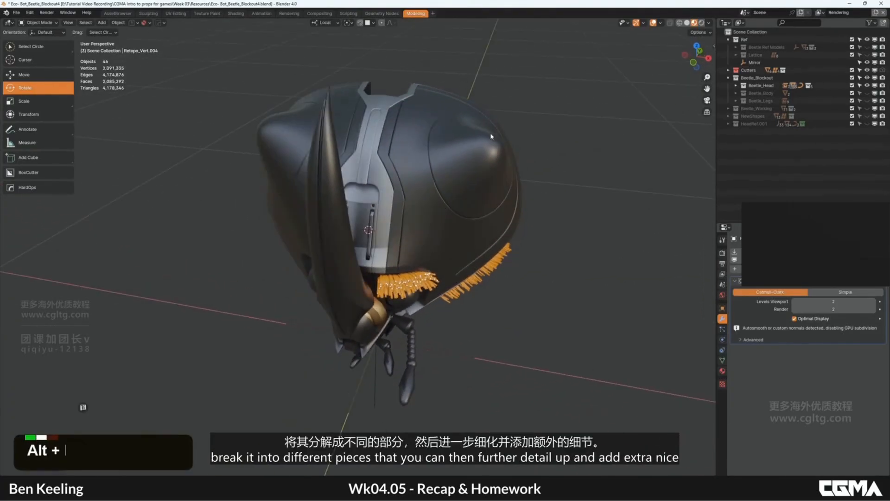
Examine the recessed vent detail on the shell's centre strip up close, and review the whole head.
{"action": "middle_click_drag", "start_coordinate": [491, 132], "coordinate": [365, 218], "text": "alt"}
{"action": "scroll", "coordinate": [396, 201], "scroll_direction": "up", "scroll_amount": 2}
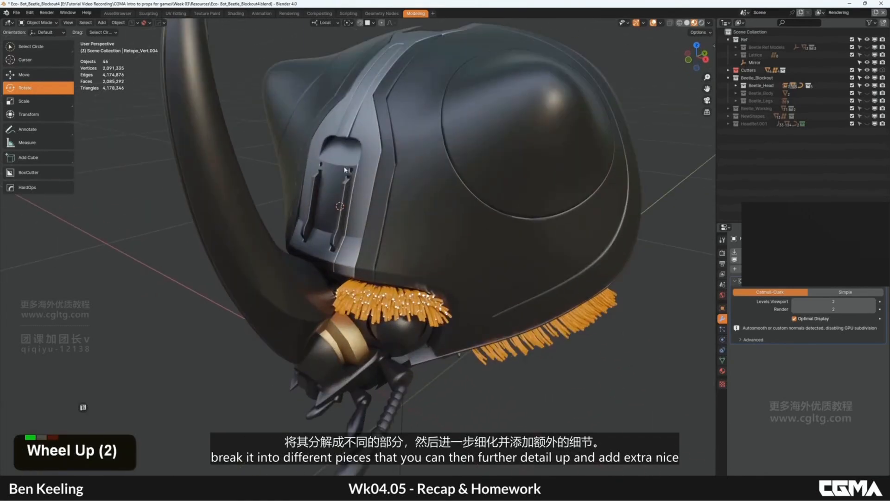
{"action": "middle_click_drag", "start_coordinate": [345, 169], "coordinate": [572, 234], "text": "alt"}
{"action": "scroll", "coordinate": [392, 158], "scroll_direction": "down", "scroll_amount": 2}
{"action": "scroll", "coordinate": [473, 230], "scroll_direction": "down", "scroll_amount": 1}
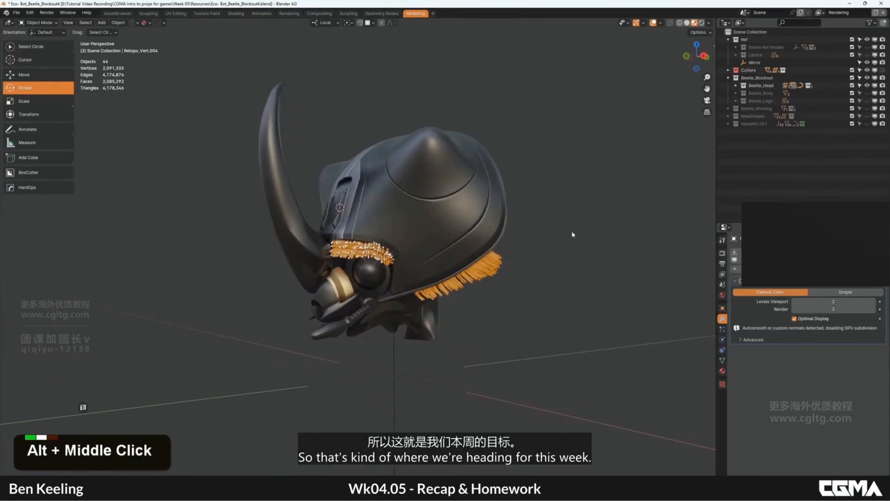
{"action": "middle_click_drag", "start_coordinate": [511, 249], "coordinate": [527, 240], "text": "alt"}
{"action": "middle_click_drag", "start_coordinate": [390, 257], "coordinate": [371, 280], "text": "alt"}
Show the Beetle_Body and Beetle_Legs collections together with the head.
{"action": "middle_click_drag", "start_coordinate": [495, 175], "coordinate": [814, 124], "text": "alt"}
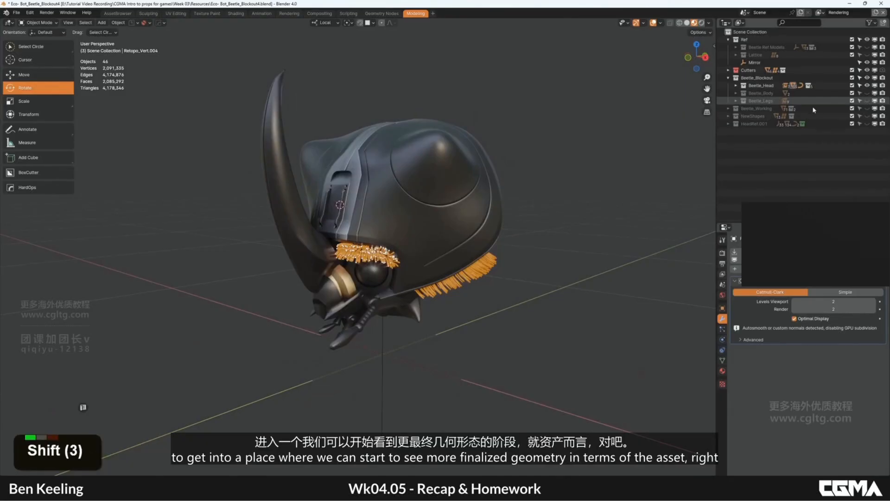
{"action": "middle_click_drag", "start_coordinate": [440, 267], "coordinate": [404, 249], "text": "alt"}
{"action": "left_click", "coordinate": [867, 93], "text": "shift"}
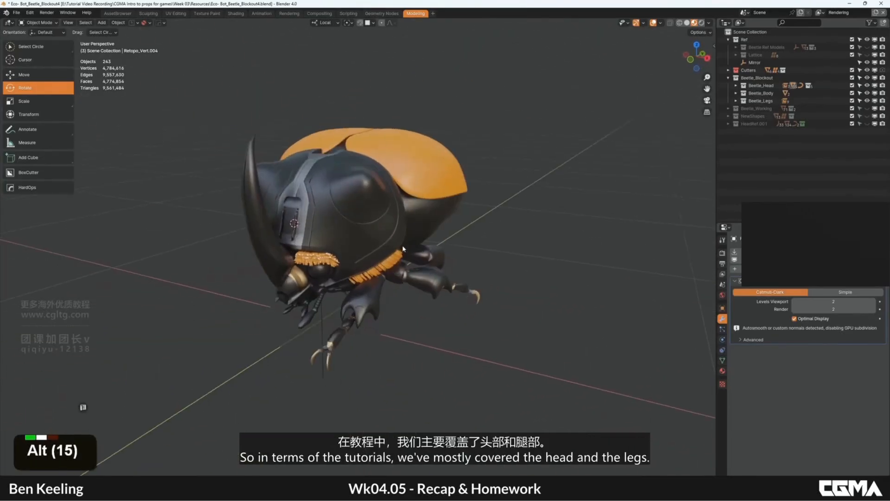
{"action": "middle_click_drag", "start_coordinate": [341, 252], "coordinate": [421, 221], "text": "alt"}
Select the body mesh behind the head and examine how it joins the head shell.
{"action": "left_click", "coordinate": [404, 212]}
{"action": "left_click", "coordinate": [399, 232]}
{"action": "scroll", "coordinate": [443, 235], "scroll_direction": "up", "scroll_amount": 1}
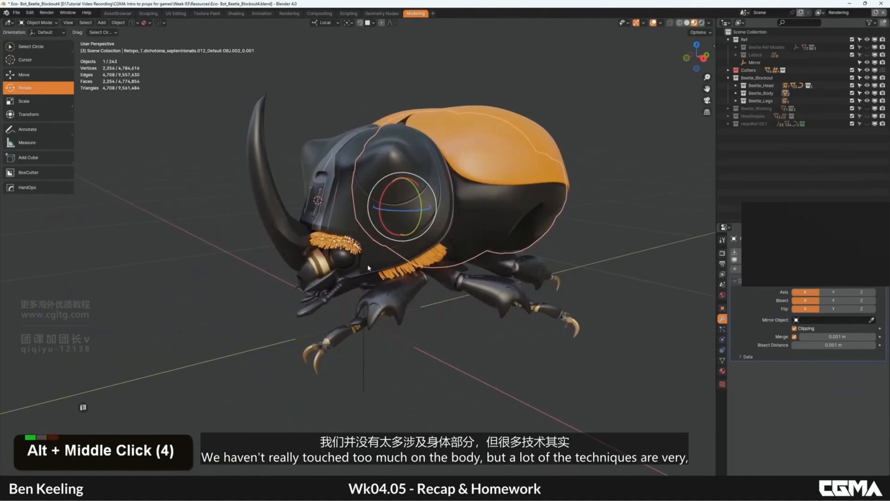
{"action": "middle_click_drag", "start_coordinate": [319, 209], "coordinate": [393, 239], "text": "alt"}
{"action": "middle_click_drag", "start_coordinate": [404, 180], "coordinate": [414, 252], "text": "alt"}
Hide the orange wing shell to view the abdomen beneath it, and unhide it again.
{"action": "left_click", "coordinate": [424, 229], "text": "shift"}
{"action": "middle_click_drag", "start_coordinate": [484, 253], "coordinate": [428, 219], "text": "alt"}
{"action": "key", "text": "h"}
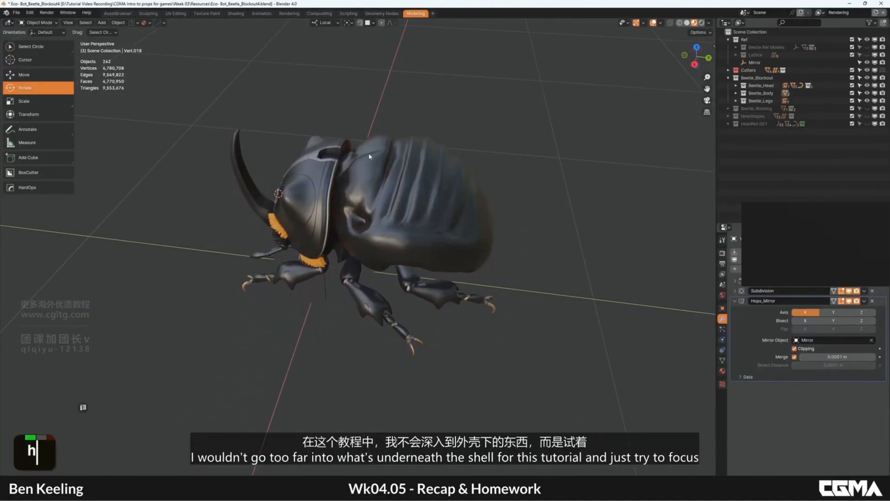
{"action": "key", "text": "alt+h"}
{"action": "middle_click_drag", "start_coordinate": [383, 185], "coordinate": [498, 190], "text": "alt"}
{"action": "left_click", "coordinate": [498, 192]}
{"action": "middle_click_drag", "start_coordinate": [452, 262], "coordinate": [389, 254], "text": "alt"}
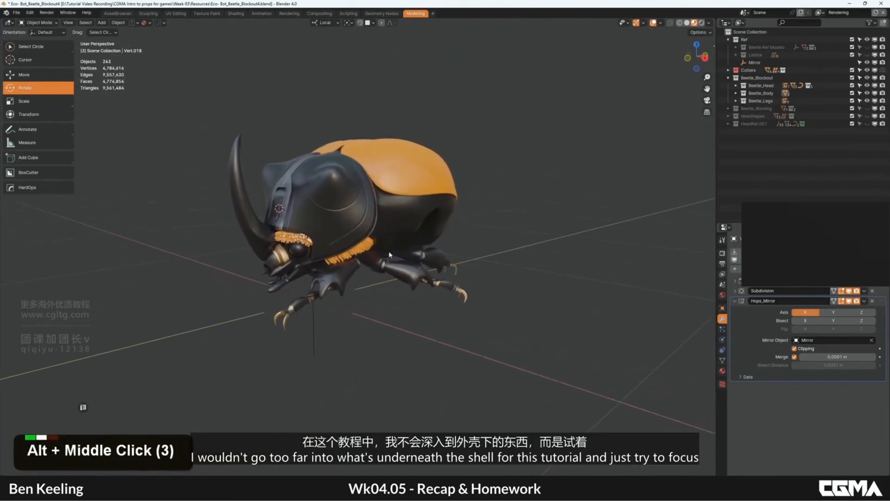
Select the head's main shell piece and examine the full beetle from the side and front to compare its most visible areas.
{"action": "left_click", "coordinate": [346, 182]}
{"action": "middle_click_drag", "start_coordinate": [347, 183], "coordinate": [368, 235], "text": "alt"}
{"action": "scroll", "coordinate": [366, 244], "scroll_direction": "up", "scroll_amount": 4}
{"action": "middle_click_drag", "start_coordinate": [347, 280], "coordinate": [353, 244]}
{"action": "middle_click_drag", "start_coordinate": [353, 244], "coordinate": [310, 235], "text": "alt"}
{"action": "scroll", "coordinate": [433, 232], "scroll_direction": "down", "scroll_amount": 1}
{"action": "scroll", "coordinate": [434, 231], "scroll_direction": "down", "scroll_amount": 1}
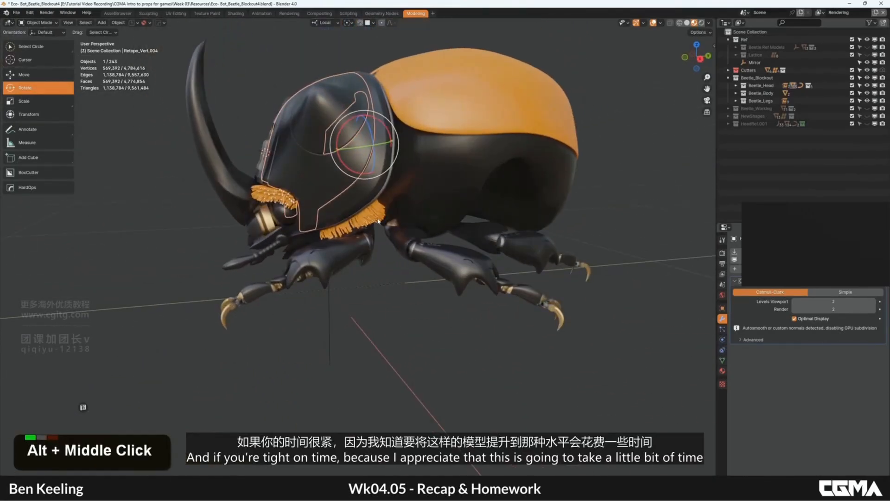
{"action": "middle_click_drag", "start_coordinate": [384, 220], "coordinate": [430, 228], "text": "alt"}
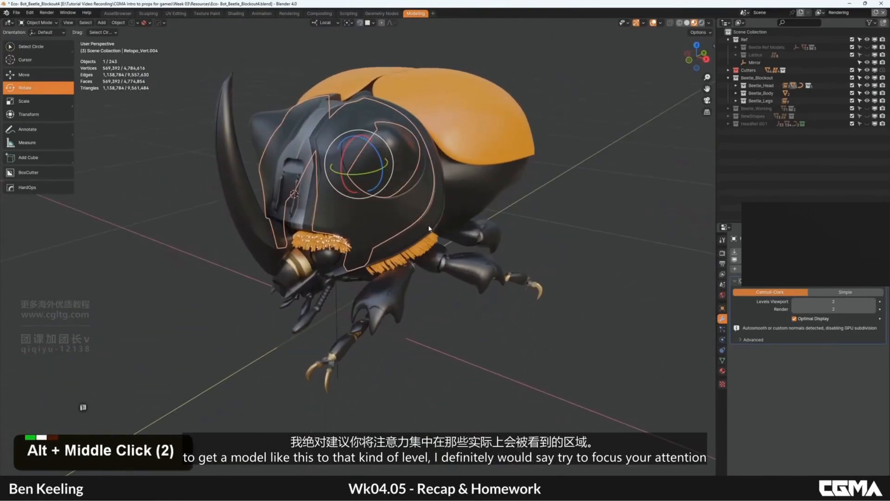
{"action": "middle_click_drag", "start_coordinate": [534, 219], "coordinate": [553, 245], "text": "alt"}
{"action": "scroll", "coordinate": [279, 207], "scroll_direction": "down", "scroll_amount": 1}
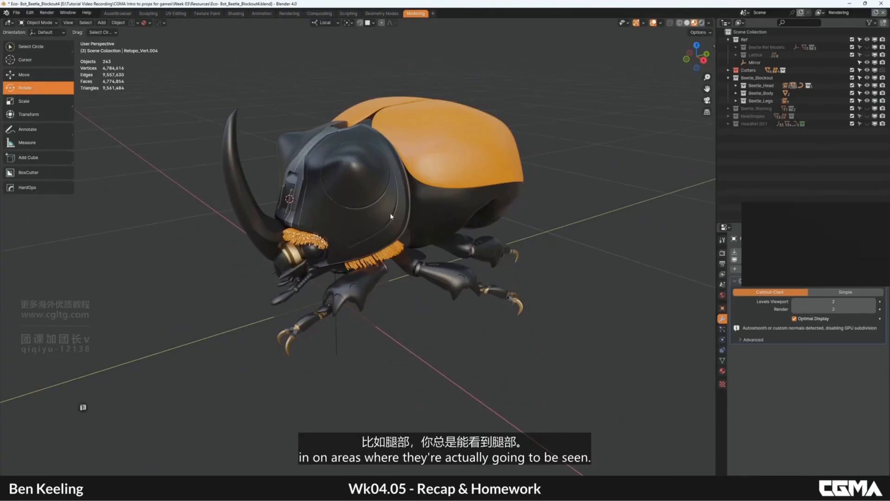
Select the front leg's tibia and examine the legs up close.
{"action": "middle_click_drag", "start_coordinate": [391, 217], "coordinate": [413, 225], "text": "alt"}
{"action": "scroll", "coordinate": [417, 223], "scroll_direction": "up", "scroll_amount": 3}
{"action": "left_click", "coordinate": [411, 289]}
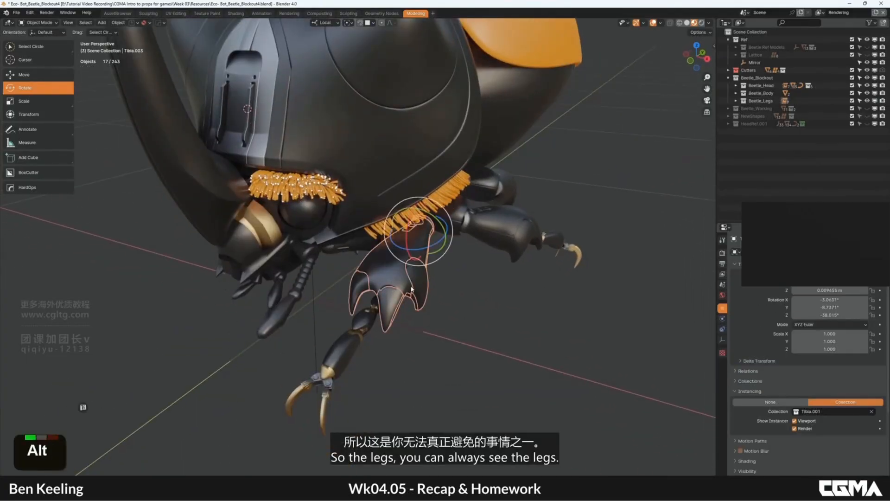
{"action": "middle_click_drag", "start_coordinate": [411, 289], "coordinate": [445, 261], "text": "alt"}
{"action": "middle_click_drag", "start_coordinate": [529, 214], "coordinate": [435, 288], "text": "alt"}
{"action": "scroll", "coordinate": [347, 284], "scroll_direction": "up", "scroll_amount": 2}
{"action": "mouse_move", "coordinate": [348, 284]}
{"action": "middle_mouse_down", "text": "alt"}
{"action": "mouse_move", "coordinate": [372, 292]}
{"action": "mouse_move", "coordinate": [354, 290]}
{"action": "middle_mouse_up", "text": "alt"}
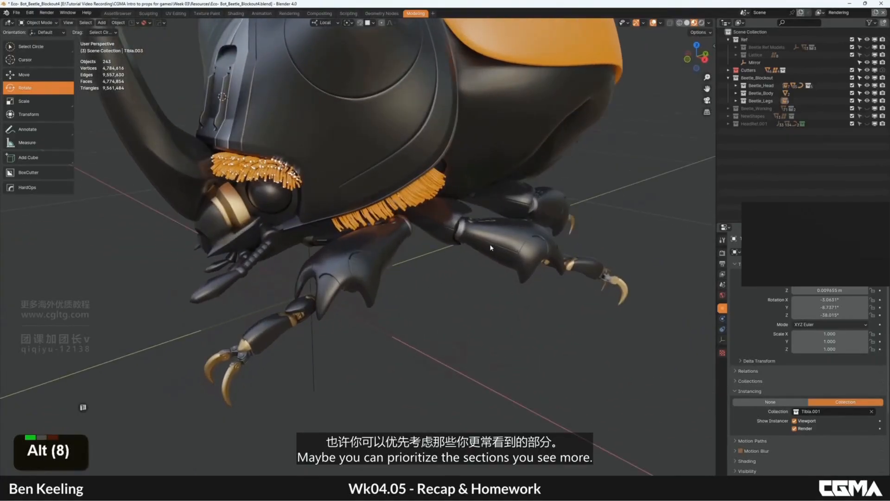
{"action": "middle_click_drag", "start_coordinate": [505, 215], "coordinate": [499, 216], "text": "alt"}
Select the middle leg's tibia and foot, and the rear leg's femur, to compare how visible the leg sections are.
{"action": "left_click", "coordinate": [522, 268]}
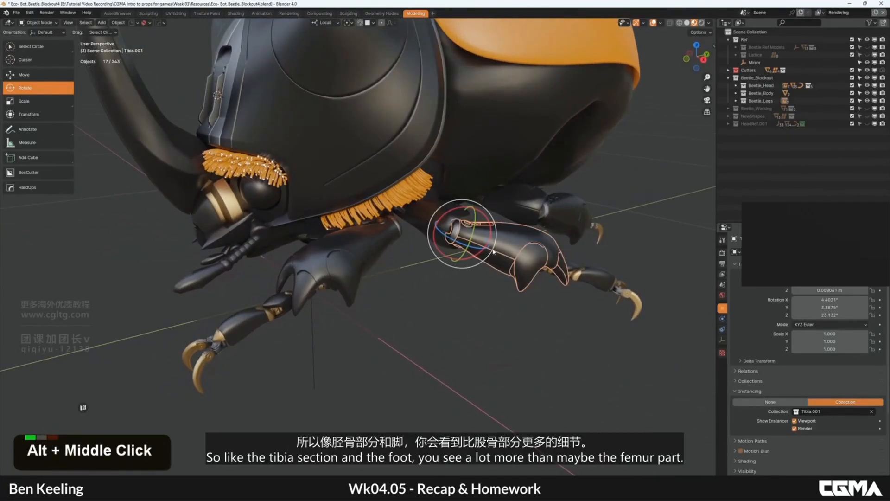
{"action": "left_click", "coordinate": [603, 283], "text": "shift"}
{"action": "middle_click_drag", "start_coordinate": [603, 283], "coordinate": [439, 280], "text": "alt"}
{"action": "left_click", "coordinate": [470, 258]}
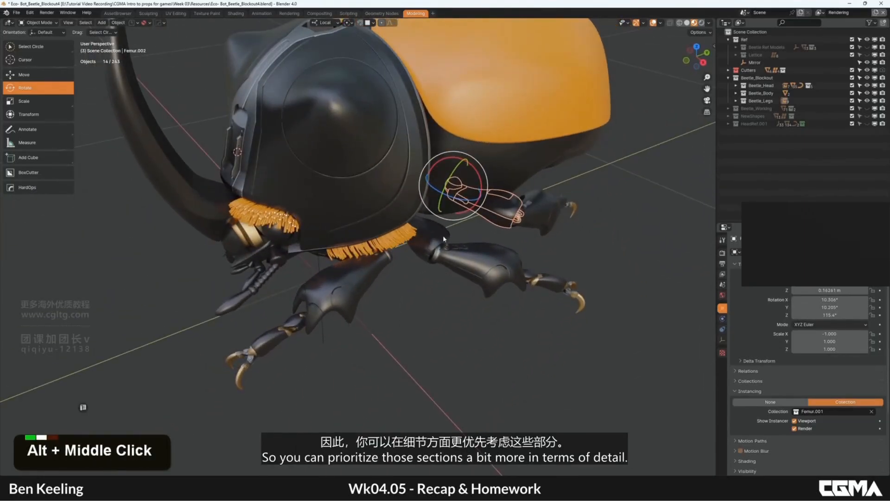
{"action": "middle_click_drag", "start_coordinate": [443, 237], "coordinate": [398, 169], "text": "alt"}
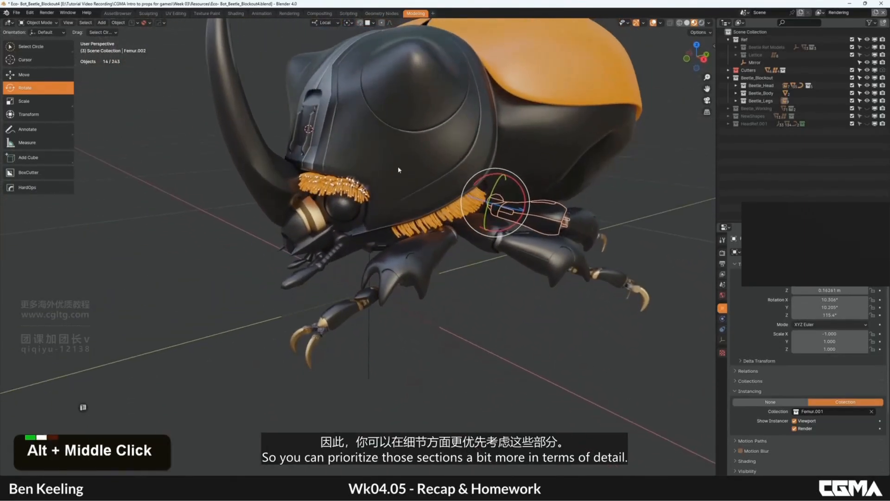
Select the head's main shell piece again and examine the top of the shell.
{"action": "left_click", "coordinate": [399, 171]}
{"action": "scroll", "coordinate": [397, 169], "scroll_direction": "down", "scroll_amount": 1}
{"action": "middle_click_drag", "start_coordinate": [297, 104], "coordinate": [315, 166], "text": "alt"}
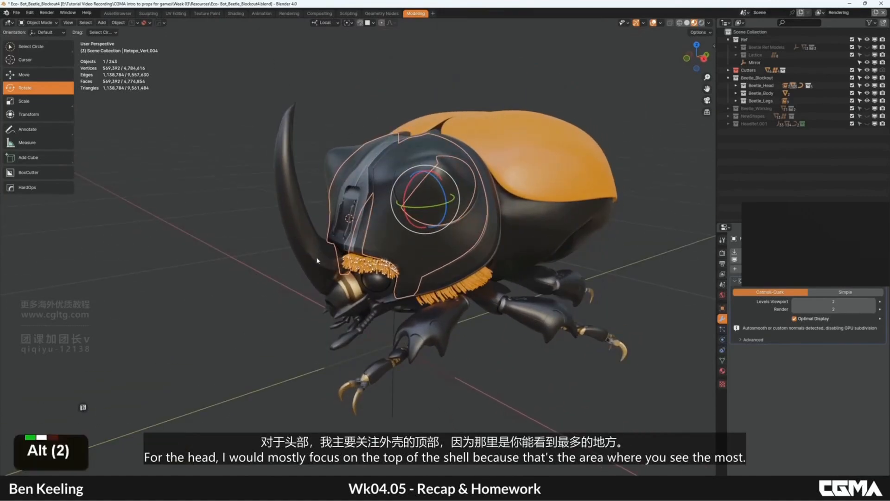
{"action": "middle_click_drag", "start_coordinate": [317, 261], "coordinate": [403, 284], "text": "alt"}
{"action": "middle_click_drag", "start_coordinate": [454, 235], "coordinate": [313, 250], "text": "alt"}
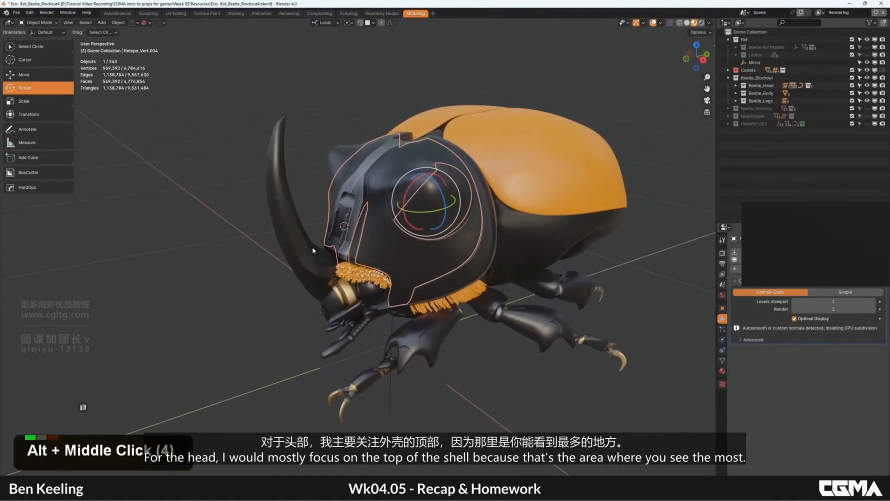
Select the beetle's mirrored eye spheres and look at the eye area up close.
{"action": "scroll", "coordinate": [358, 251], "scroll_direction": "up", "scroll_amount": 3}
{"action": "left_click", "coordinate": [353, 263]}
{"action": "middle_click", "coordinate": [343, 273], "text": "alt"}
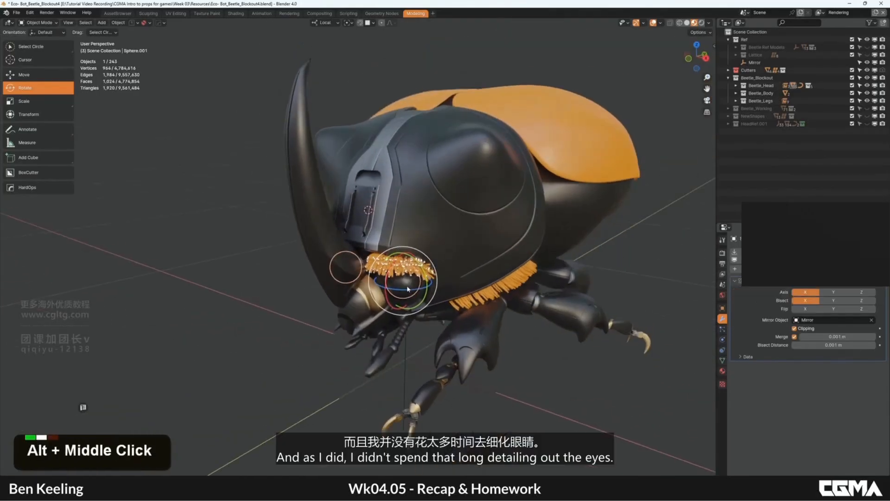
{"action": "scroll", "coordinate": [339, 278], "scroll_direction": "up", "scroll_amount": 2}
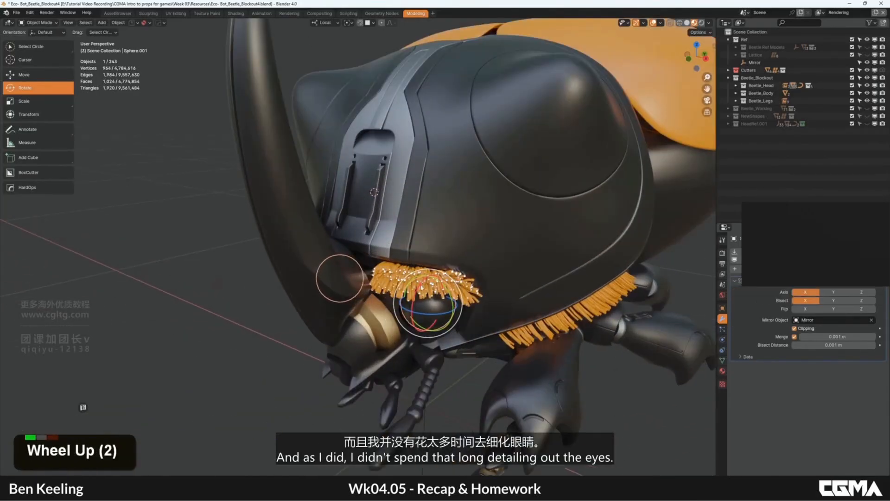
Examine the eye area, select a small piece beneath the head, and view the whole beetle to judge how visible it is.
{"action": "left_click_drag", "start_coordinate": [445, 312], "coordinate": [406, 295], "text": "alt"}
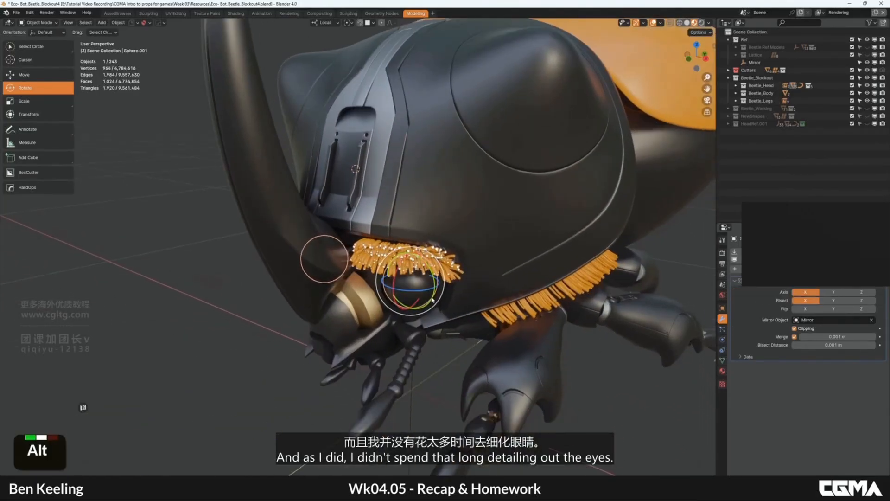
{"action": "middle_click_drag", "start_coordinate": [406, 295], "coordinate": [402, 246], "text": "alt"}
{"action": "middle_click_drag", "start_coordinate": [421, 275], "coordinate": [530, 244], "text": "alt"}
{"action": "left_click", "coordinate": [391, 215]}
{"action": "middle_click_drag", "start_coordinate": [395, 278], "coordinate": [332, 275], "text": "alt"}
{"action": "middle_click_drag", "start_coordinate": [470, 286], "coordinate": [413, 291], "text": "alt"}
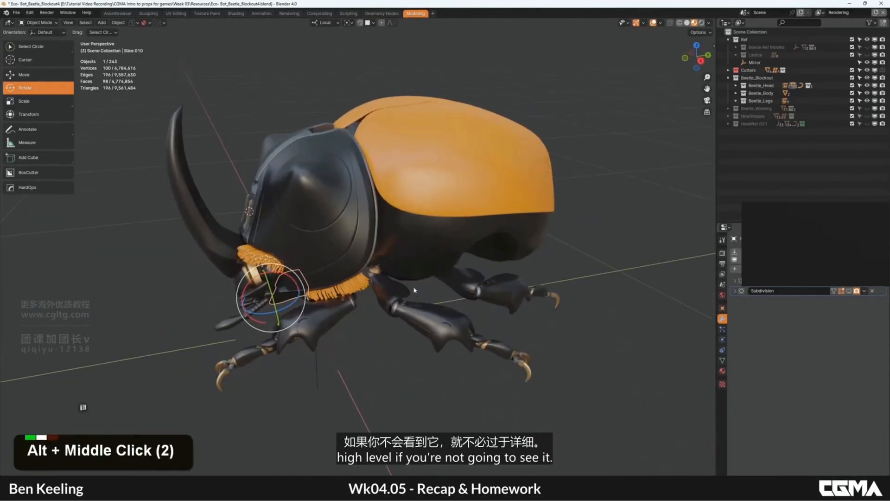
Select the beetle's main body piece and examine its exposed side area below the wing shell.
{"action": "left_click", "coordinate": [478, 274]}
{"action": "middle_click_drag", "start_coordinate": [479, 279], "coordinate": [462, 273], "text": "alt"}
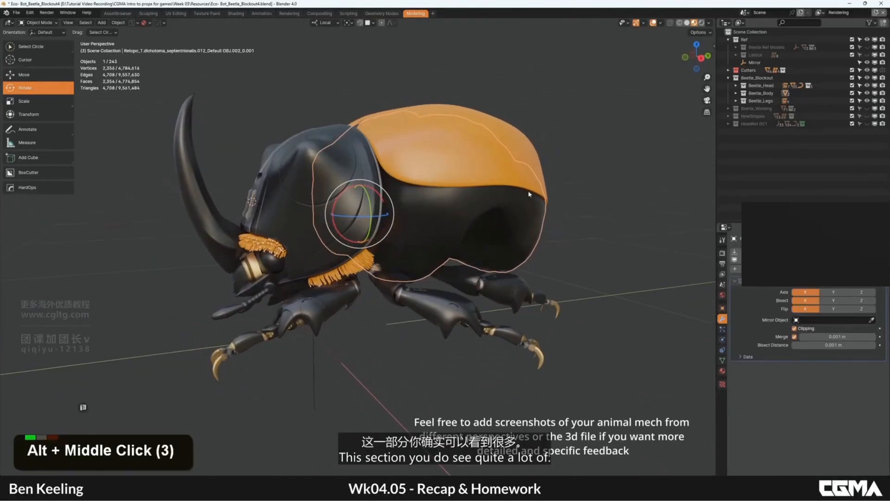
{"action": "middle_click_drag", "start_coordinate": [528, 194], "coordinate": [389, 205], "text": "alt"}
{"action": "scroll", "coordinate": [483, 219], "scroll_direction": "down", "scroll_amount": 2}
{"action": "scroll", "coordinate": [389, 205], "scroll_direction": "up", "scroll_amount": 2}
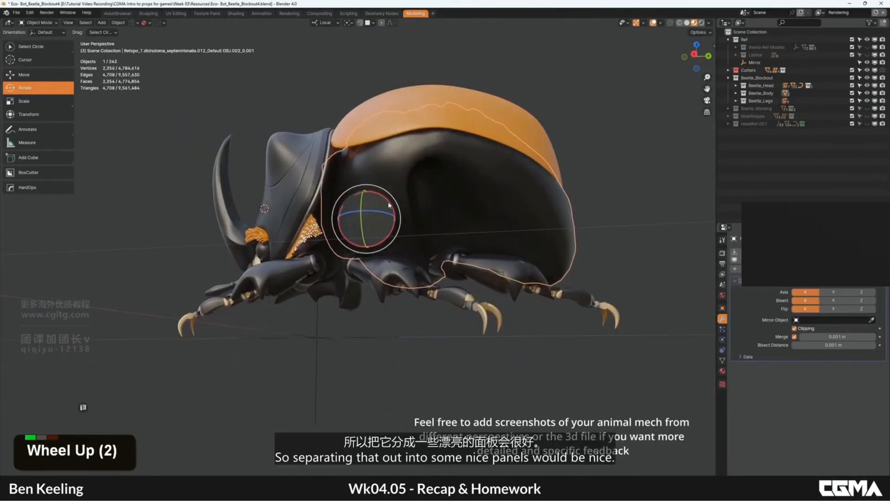
{"action": "middle_click_drag", "start_coordinate": [414, 266], "coordinate": [418, 241], "text": "alt"}
Select the beetle's orange wing shell and review the larger surfaces from the side and front.
{"action": "left_click", "coordinate": [390, 210]}
{"action": "scroll", "coordinate": [407, 207], "scroll_direction": "down", "scroll_amount": 1}
{"action": "middle_click_drag", "start_coordinate": [408, 207], "coordinate": [339, 243], "text": "alt"}
{"action": "middle_click_drag", "start_coordinate": [352, 200], "coordinate": [378, 214], "text": "alt"}
{"action": "scroll", "coordinate": [357, 252], "scroll_direction": "up", "scroll_amount": 1}
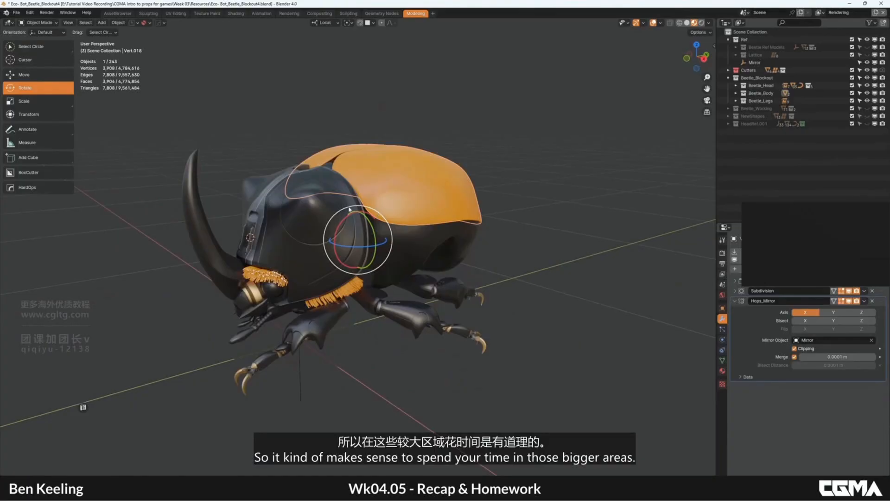
{"action": "middle_click_drag", "start_coordinate": [294, 216], "coordinate": [425, 249], "text": "alt"}
Switch to the PureRef reference board and examine the Manta Ray reference images up close.
{"action": "middle_click_drag", "start_coordinate": [354, 297], "coordinate": [358, 280]}
{"action": "middle_click_drag", "start_coordinate": [392, 248], "coordinate": [378, 188]}
{"action": "scroll", "coordinate": [377, 273], "scroll_direction": "up", "scroll_amount": 2}
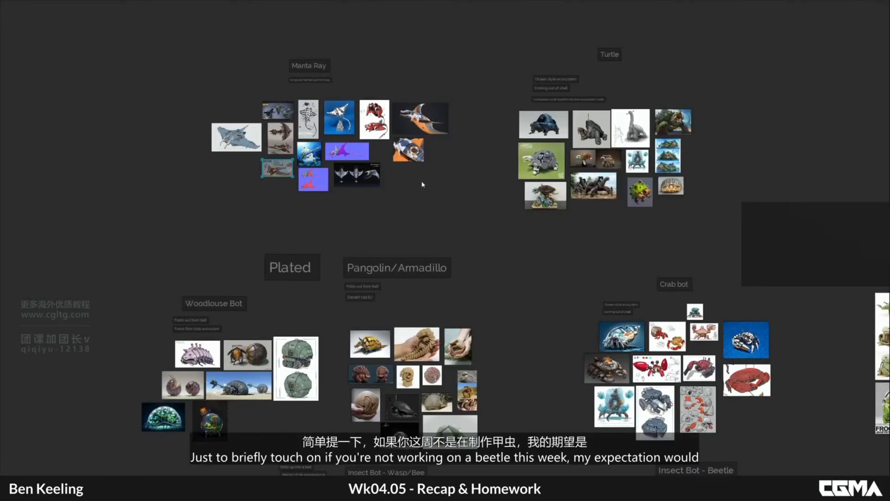
{"action": "middle_click_drag", "start_coordinate": [450, 181], "coordinate": [460, 200]}
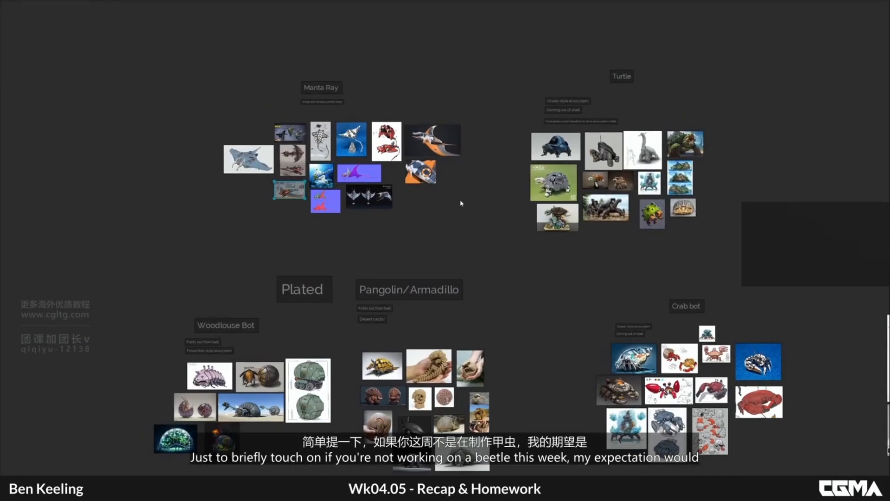
{"action": "middle_click_drag", "start_coordinate": [438, 195], "coordinate": [492, 242]}
{"action": "scroll", "coordinate": [298, 224], "scroll_direction": "up", "scroll_amount": 5}
{"action": "middle_click_drag", "start_coordinate": [327, 224], "coordinate": [337, 243]}
{"action": "scroll", "coordinate": [438, 229], "scroll_direction": "up", "scroll_amount": 3}
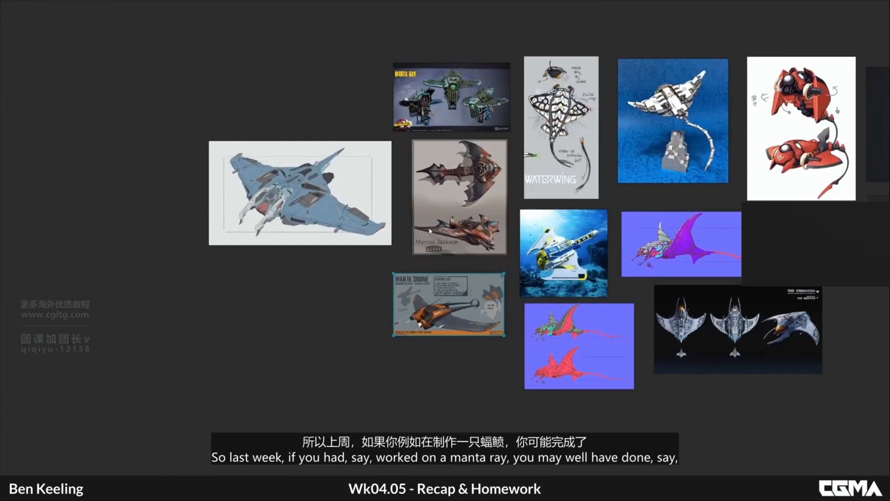
{"action": "middle_click_drag", "start_coordinate": [439, 227], "coordinate": [440, 265]}
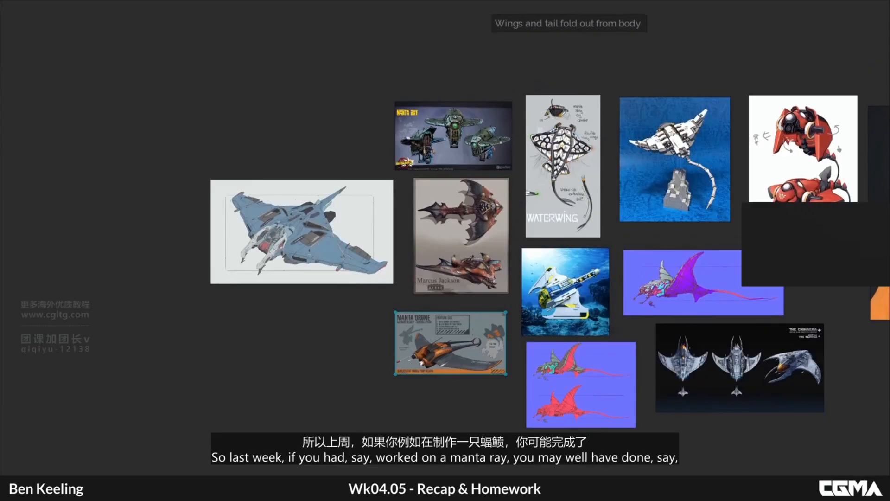
Circle the blue manta ray craft's wing and its front cockpit section in red, undoing each mark.
{"action": "mouse_move", "coordinate": [338, 225]}
{"action": "left_mouse_down"}
{"action": "mouse_move", "coordinate": [311, 234]}
{"action": "mouse_move", "coordinate": [365, 277]}
{"action": "mouse_move", "coordinate": [348, 227]}
{"action": "mouse_move", "coordinate": [335, 229]}
{"action": "left_mouse_up"}
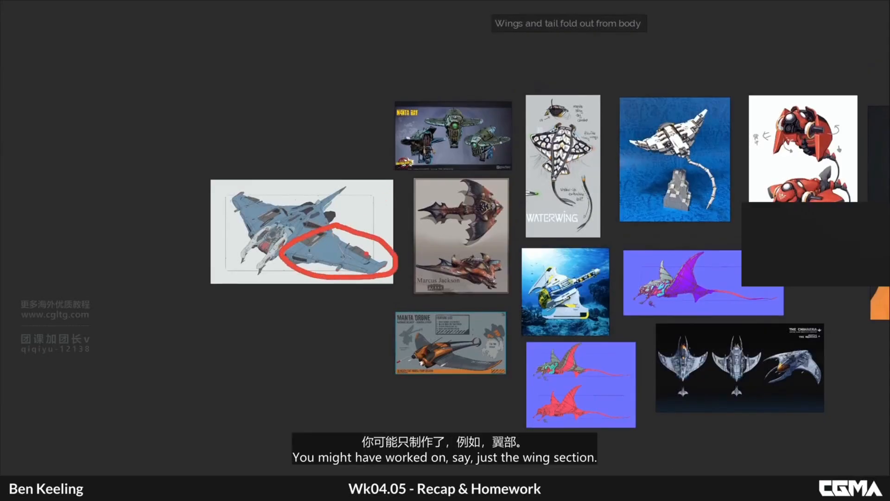
{"action": "key", "text": "ctrl+z"}
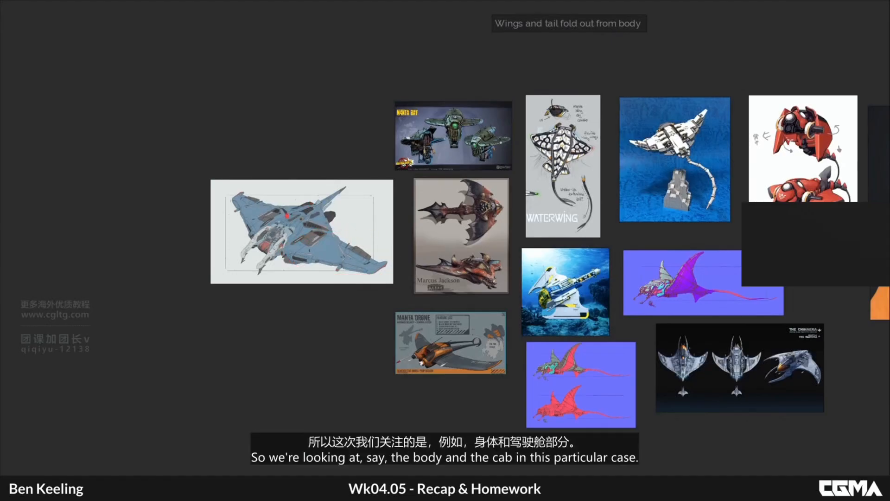
{"action": "mouse_move", "coordinate": [302, 202]}
{"action": "left_mouse_down"}
{"action": "mouse_move", "coordinate": [245, 241]}
{"action": "mouse_move", "coordinate": [287, 253]}
{"action": "mouse_move", "coordinate": [253, 254]}
{"action": "left_mouse_up"}
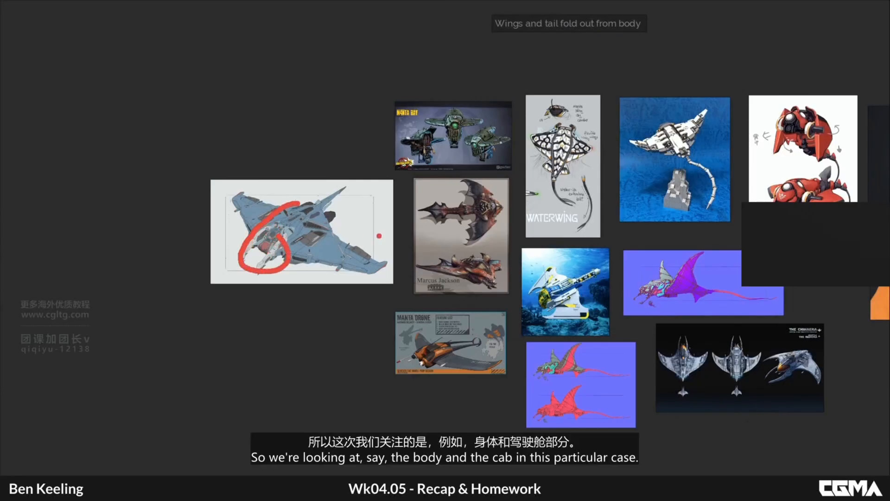
{"action": "key", "text": "ctrl+z"}
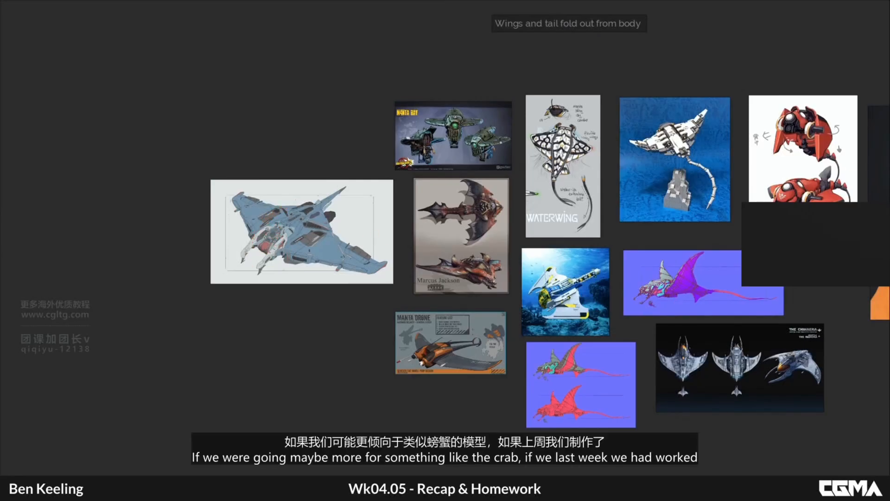
Mark the tracks and body of the blue tracked crab robot in the Crab bot references, undoing each mark.
{"action": "middle_click_drag", "start_coordinate": [824, 288], "coordinate": [550, 244]}
{"action": "scroll", "coordinate": [556, 244], "scroll_direction": "down", "scroll_amount": 7}
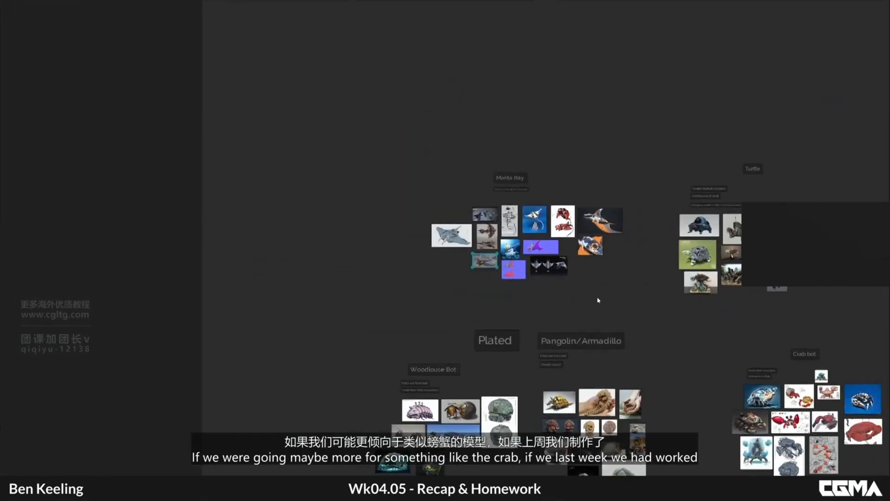
{"action": "middle_click_drag", "start_coordinate": [598, 300], "coordinate": [417, 250]}
{"action": "scroll", "coordinate": [627, 385], "scroll_direction": "up", "scroll_amount": 7}
{"action": "middle_click_drag", "start_coordinate": [627, 385], "coordinate": [517, 295]}
{"action": "scroll", "coordinate": [518, 295], "scroll_direction": "up", "scroll_amount": 4}
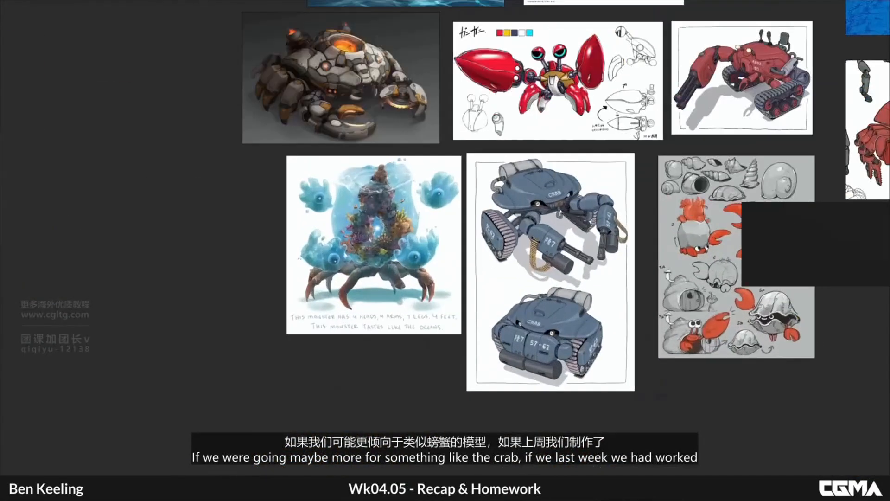
{"action": "mouse_move", "coordinate": [513, 202]}
{"action": "left_mouse_down"}
{"action": "mouse_move", "coordinate": [482, 218]}
{"action": "mouse_move", "coordinate": [537, 242]}
{"action": "mouse_move", "coordinate": [528, 204]}
{"action": "left_mouse_up"}
{"action": "key", "text": "ctrl+z"}
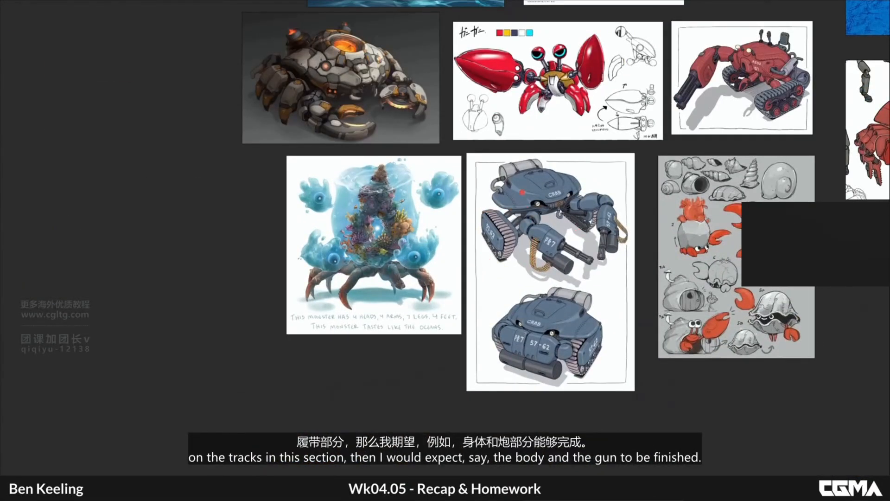
{"action": "mouse_move", "coordinate": [512, 163]}
{"action": "left_mouse_down"}
{"action": "mouse_move", "coordinate": [505, 212]}
{"action": "mouse_move", "coordinate": [542, 216]}
{"action": "mouse_move", "coordinate": [512, 243]}
{"action": "mouse_move", "coordinate": [575, 231]}
{"action": "left_mouse_up"}
{"action": "key", "text": "ctrl+z"}
{"action": "key", "text": "ctrl+z"}
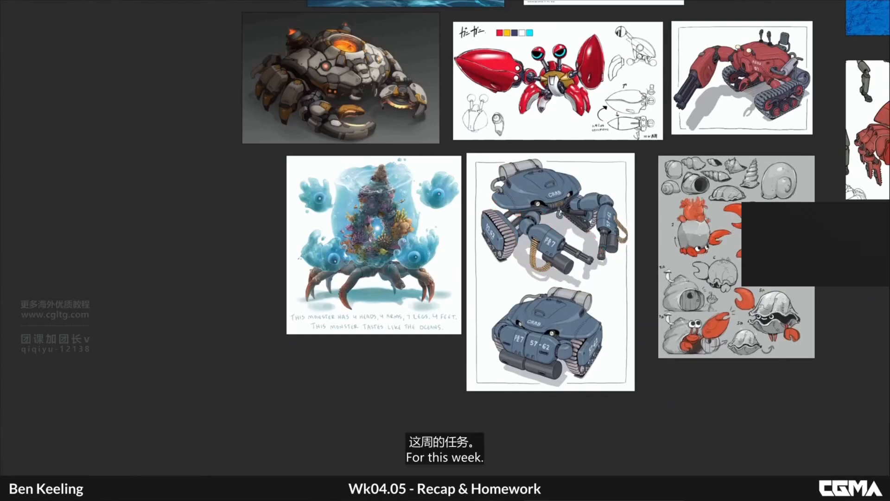
Circle the head, round body and wing of the yellow wasp robot in the Wasp/Bee references, and undo the marks.
{"action": "scroll", "coordinate": [610, 211], "scroll_direction": "down", "scroll_amount": 9}
{"action": "middle_click_drag", "start_coordinate": [595, 226], "coordinate": [632, 94]}
{"action": "scroll", "coordinate": [400, 216], "scroll_direction": "up", "scroll_amount": 6}
{"action": "middle_click_drag", "start_coordinate": [400, 216], "coordinate": [478, 238]}
{"action": "middle_click_drag", "start_coordinate": [497, 208], "coordinate": [485, 251]}
{"action": "scroll", "coordinate": [502, 218], "scroll_direction": "up", "scroll_amount": 5}
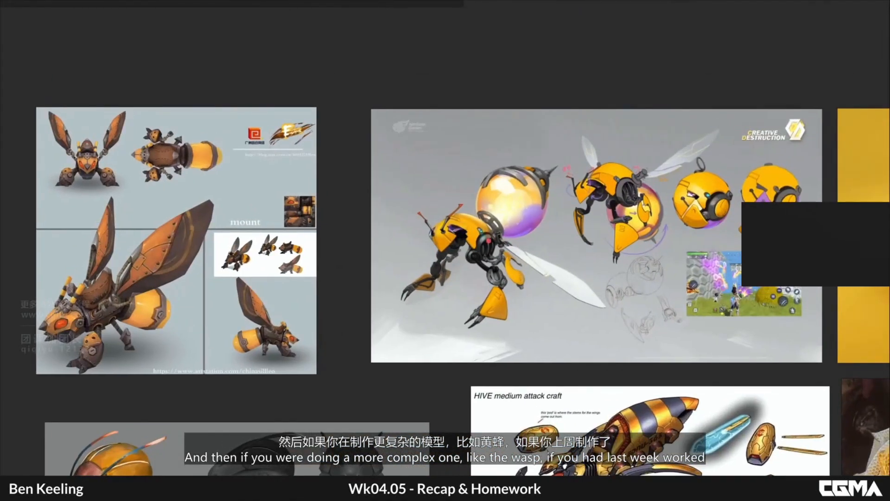
{"action": "mouse_move", "coordinate": [483, 233]}
{"action": "left_mouse_down"}
{"action": "mouse_move", "coordinate": [457, 278]}
{"action": "mouse_move", "coordinate": [510, 241]}
{"action": "mouse_move", "coordinate": [469, 206]}
{"action": "left_mouse_up"}
{"action": "key", "text": "ctrl+z"}
{"action": "mouse_move", "coordinate": [526, 158]}
{"action": "left_mouse_down"}
{"action": "mouse_move", "coordinate": [497, 176]}
{"action": "mouse_move", "coordinate": [546, 183]}
{"action": "left_mouse_up"}
{"action": "mouse_move", "coordinate": [547, 239]}
{"action": "left_mouse_down"}
{"action": "mouse_move", "coordinate": [509, 278]}
{"action": "mouse_move", "coordinate": [547, 237]}
{"action": "left_mouse_up"}
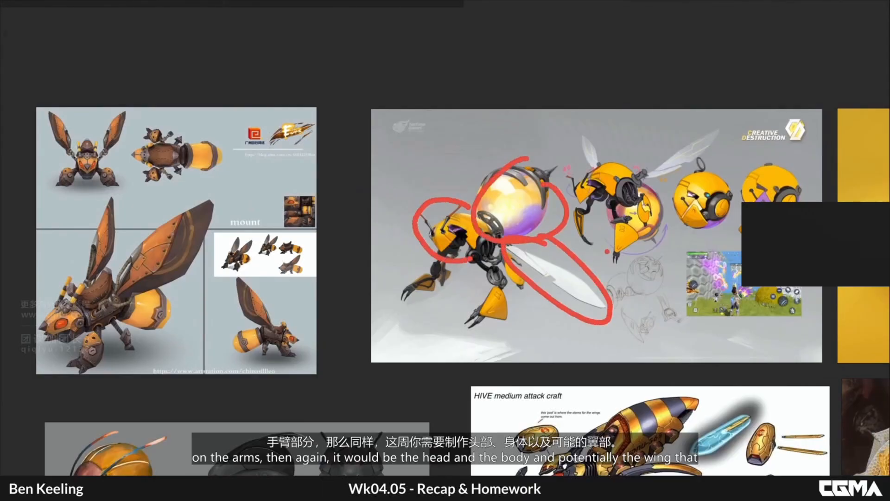
{"action": "key", "text": "ctrl+z"}
{"action": "key", "text": "ctrl+z"}
{"action": "key", "text": "ctrl+z"}
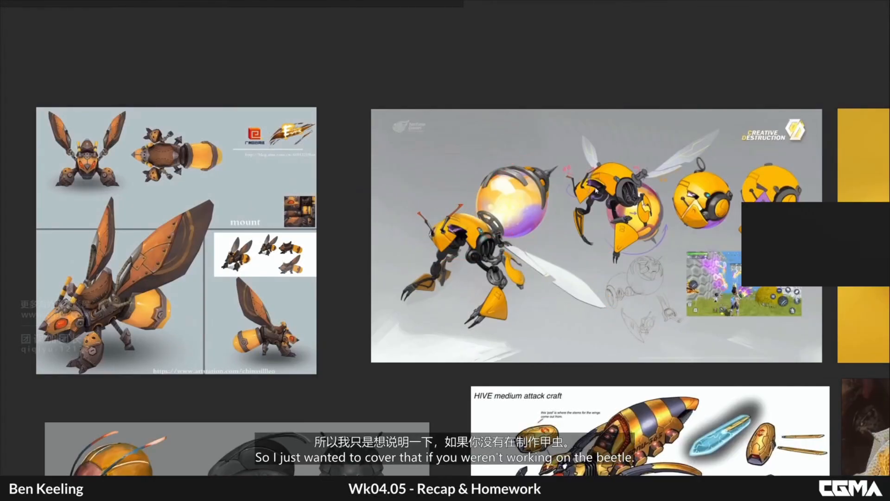
Return to an overview of the reference board showing the Wasp/Bee and Beetle insect bot groups.
{"action": "scroll", "coordinate": [595, 204], "scroll_direction": "down", "scroll_amount": 5}
{"action": "middle_click_drag", "start_coordinate": [754, 133], "coordinate": [510, 223]}
{"action": "scroll", "coordinate": [550, 205], "scroll_direction": "down", "scroll_amount": 4}
{"action": "middle_click_drag", "start_coordinate": [561, 193], "coordinate": [503, 225]}
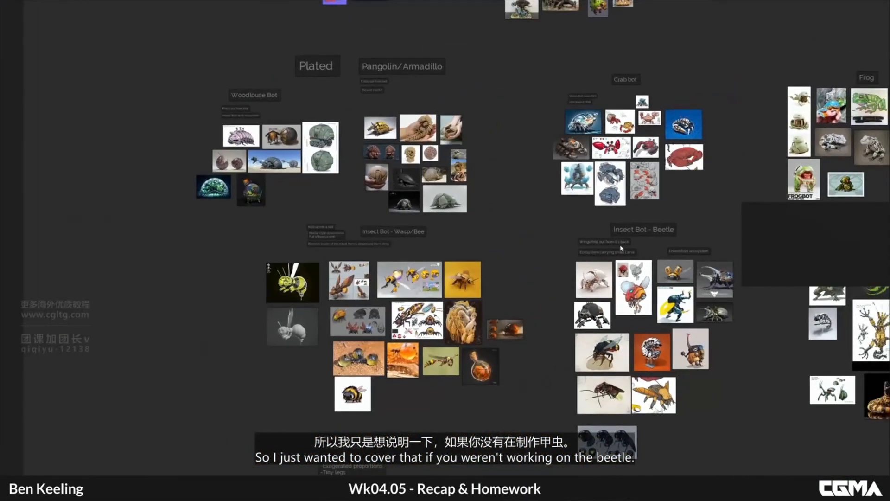